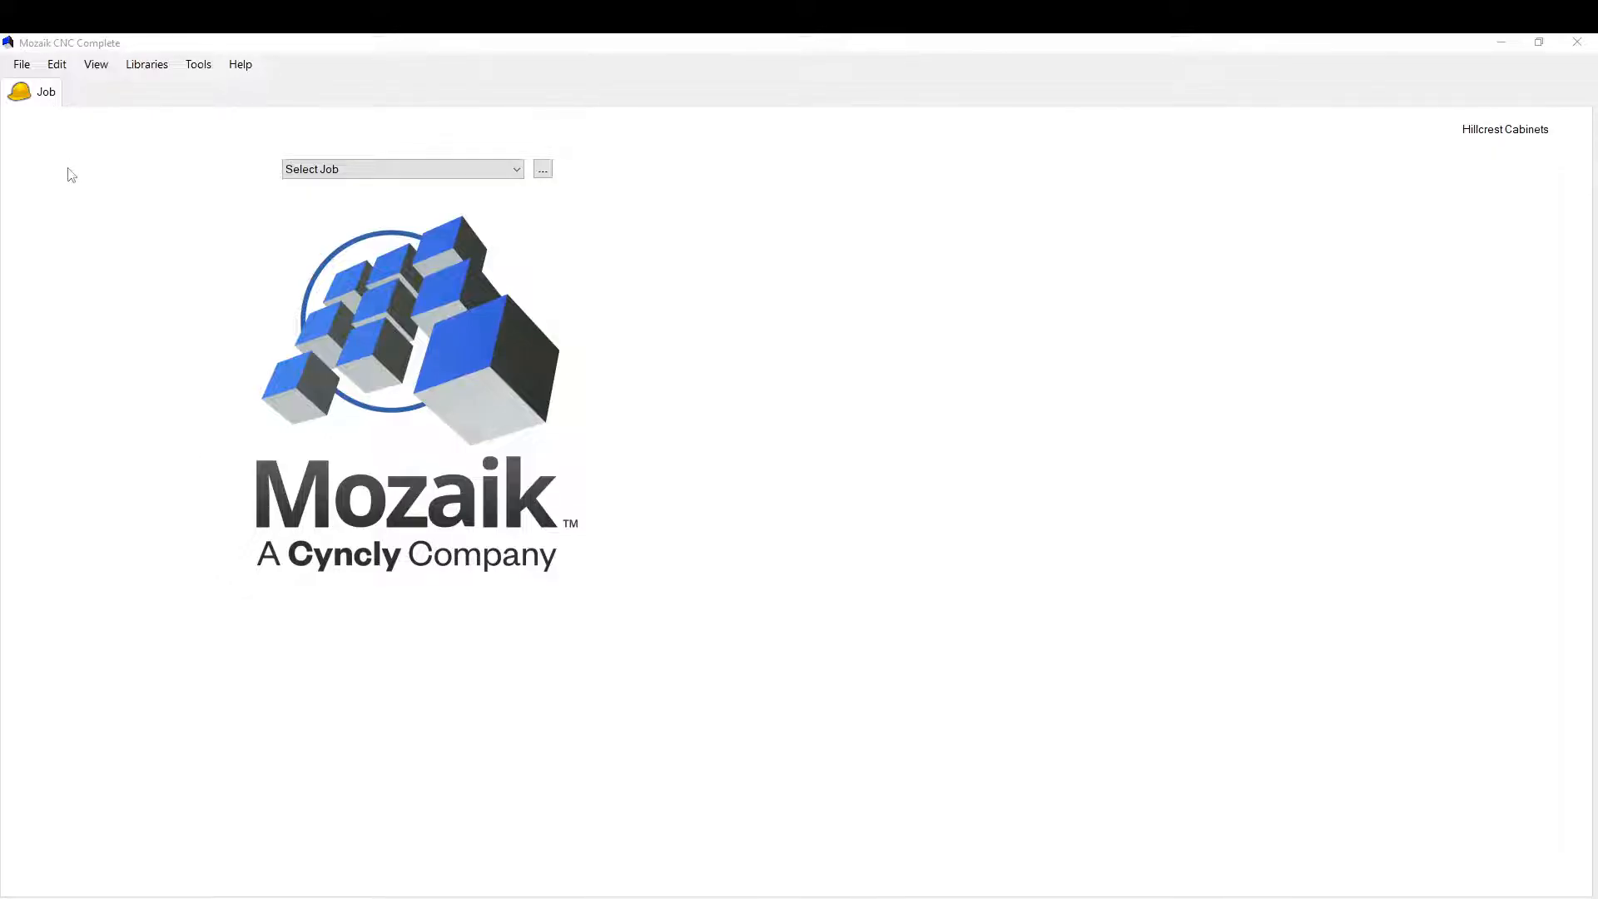
Step: Create a new job named "Drawing test"
click(25, 68)
click(23, 65)
click(37, 82)
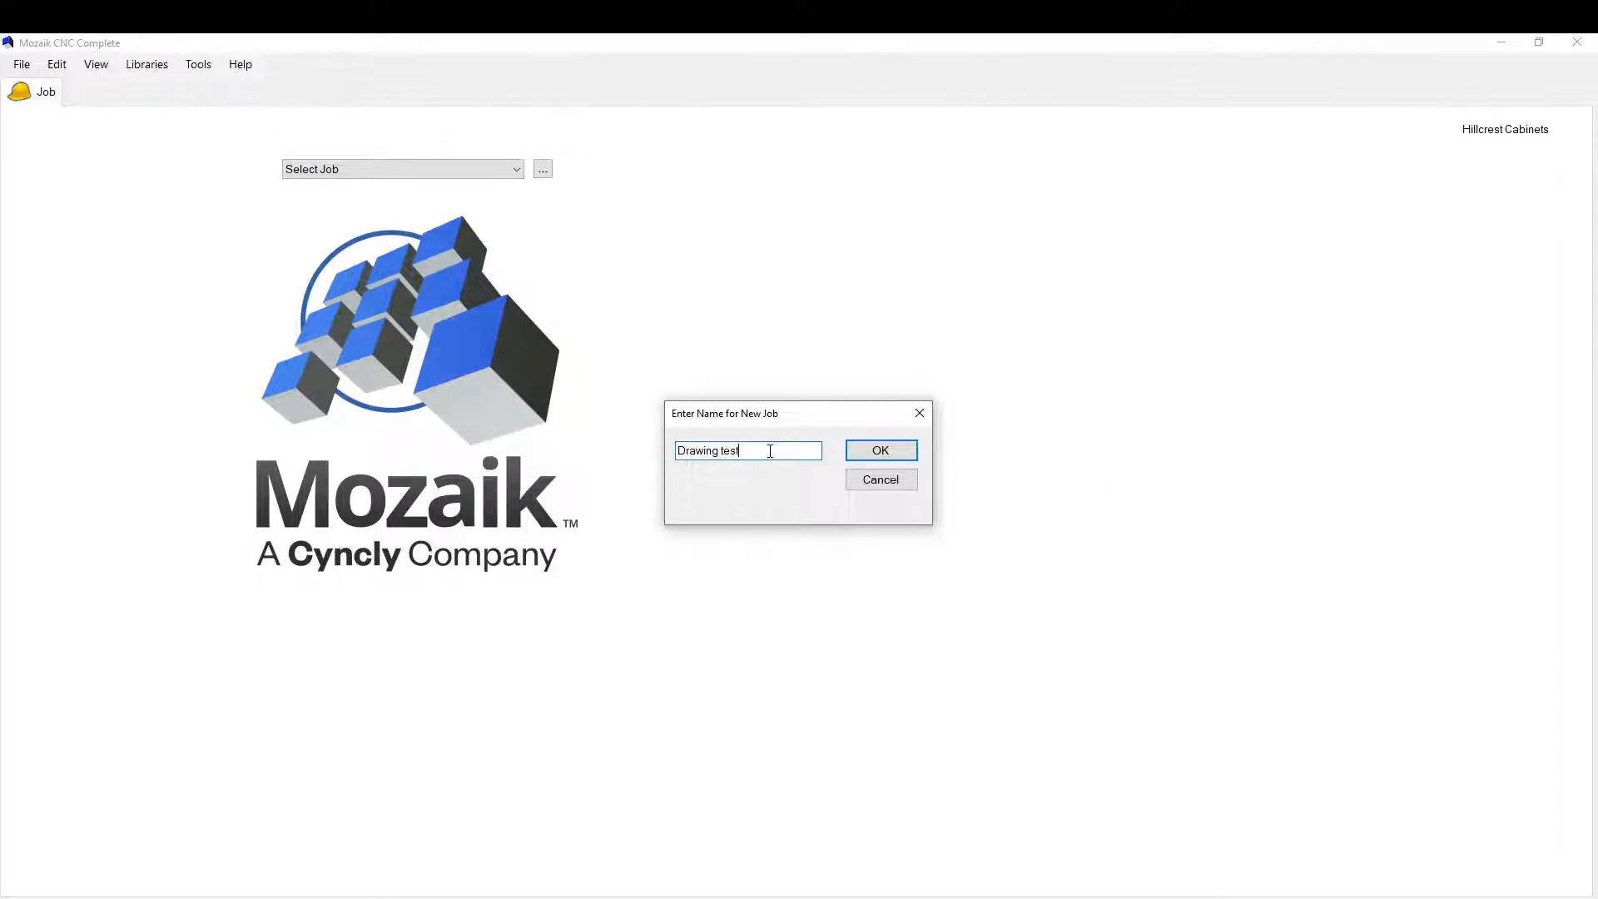
drag(770, 451, 577, 451)
click(704, 600)
drag(775, 450, 608, 444)
click(882, 453)
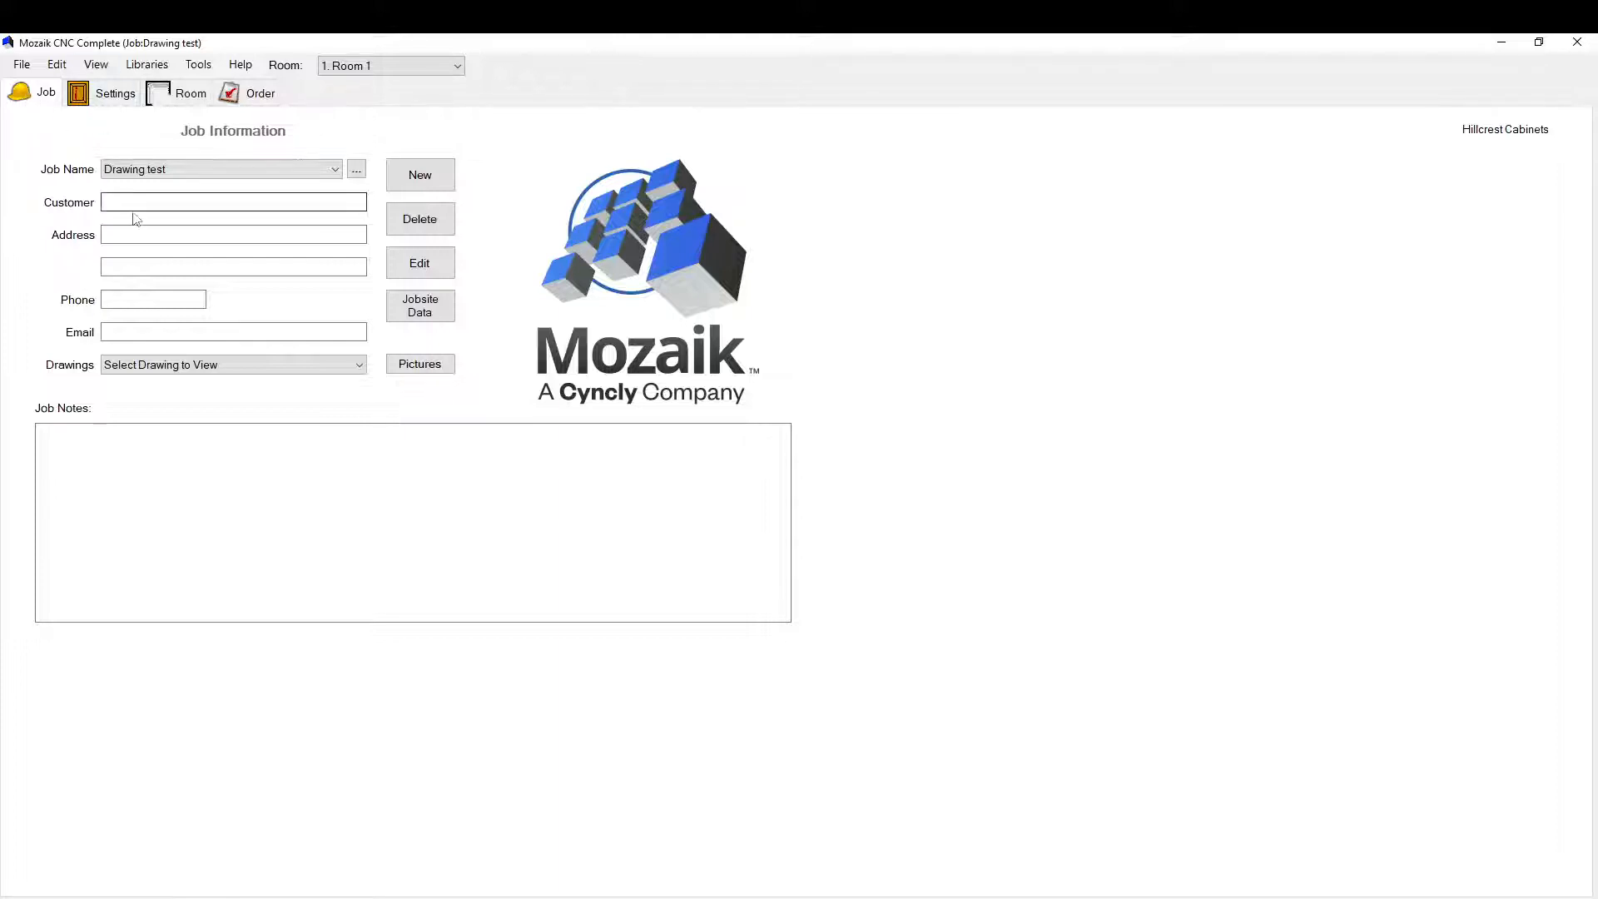
Step: Fill in the job's street address, phone number and e-mail
click(105, 204)
click(121, 235)
text(test drive)
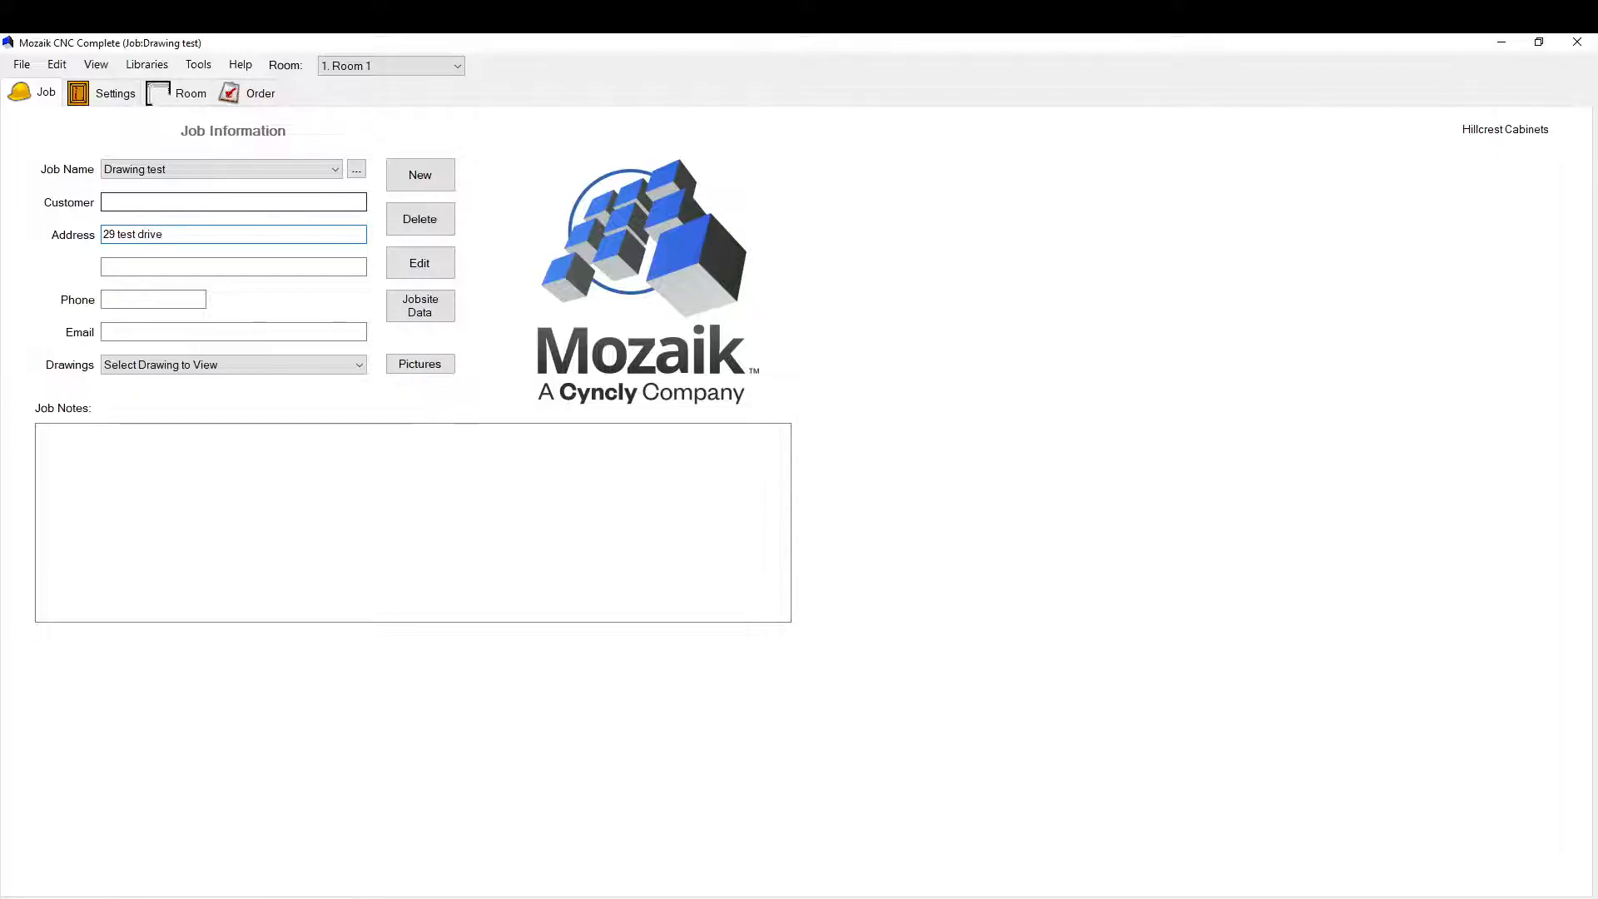
click(200, 300)
text(70)
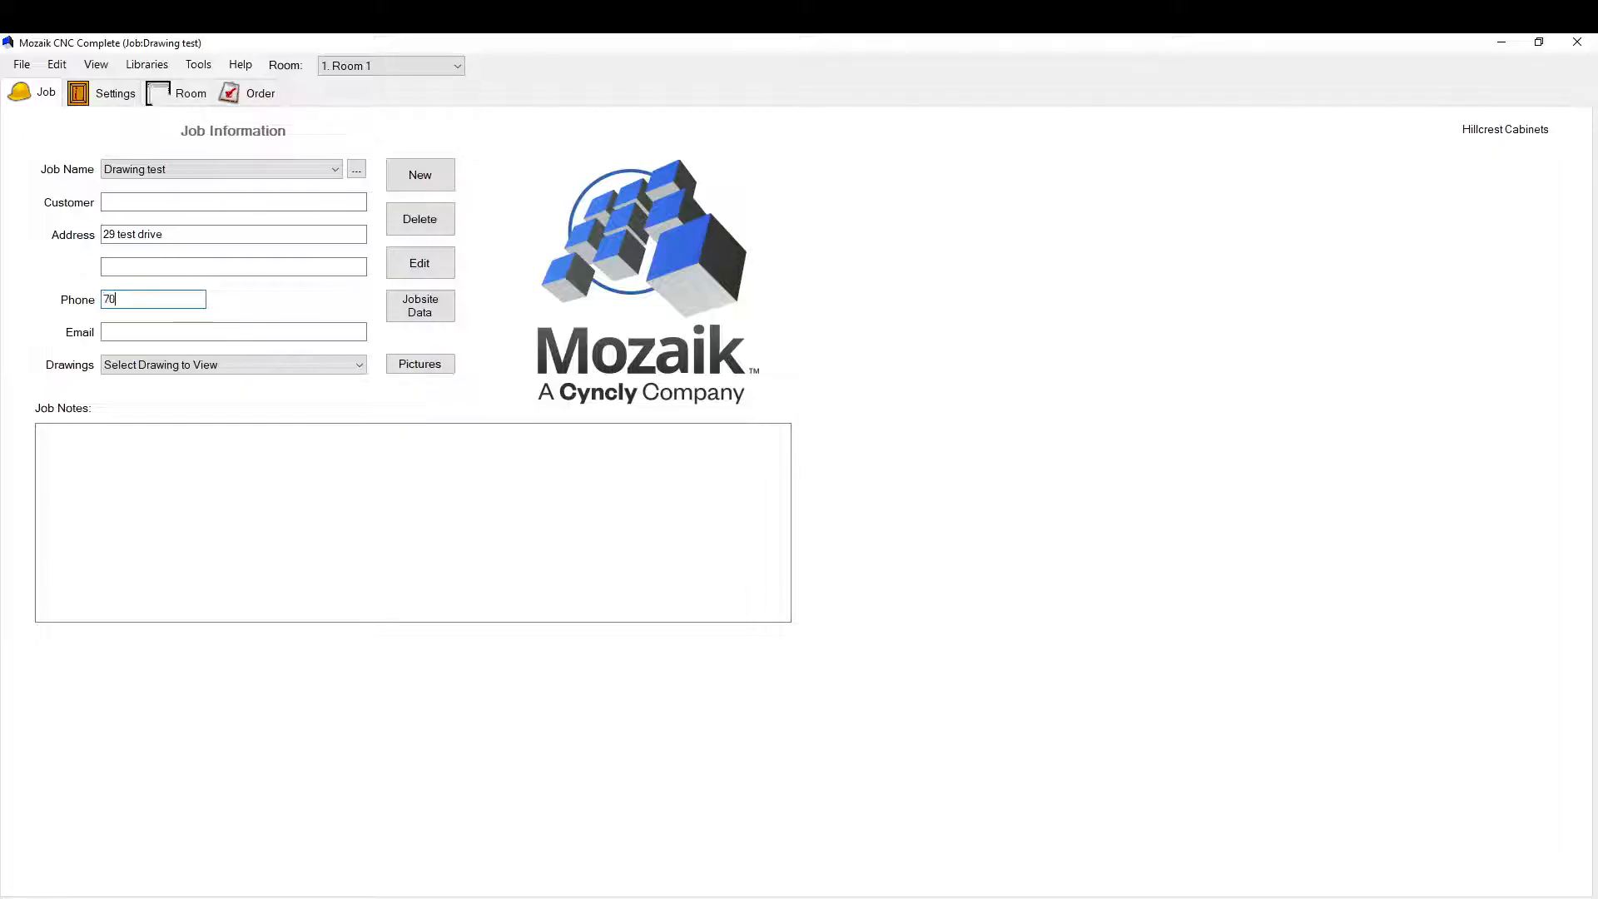
text(5-555-5555)
click(149, 328)
text(Test)
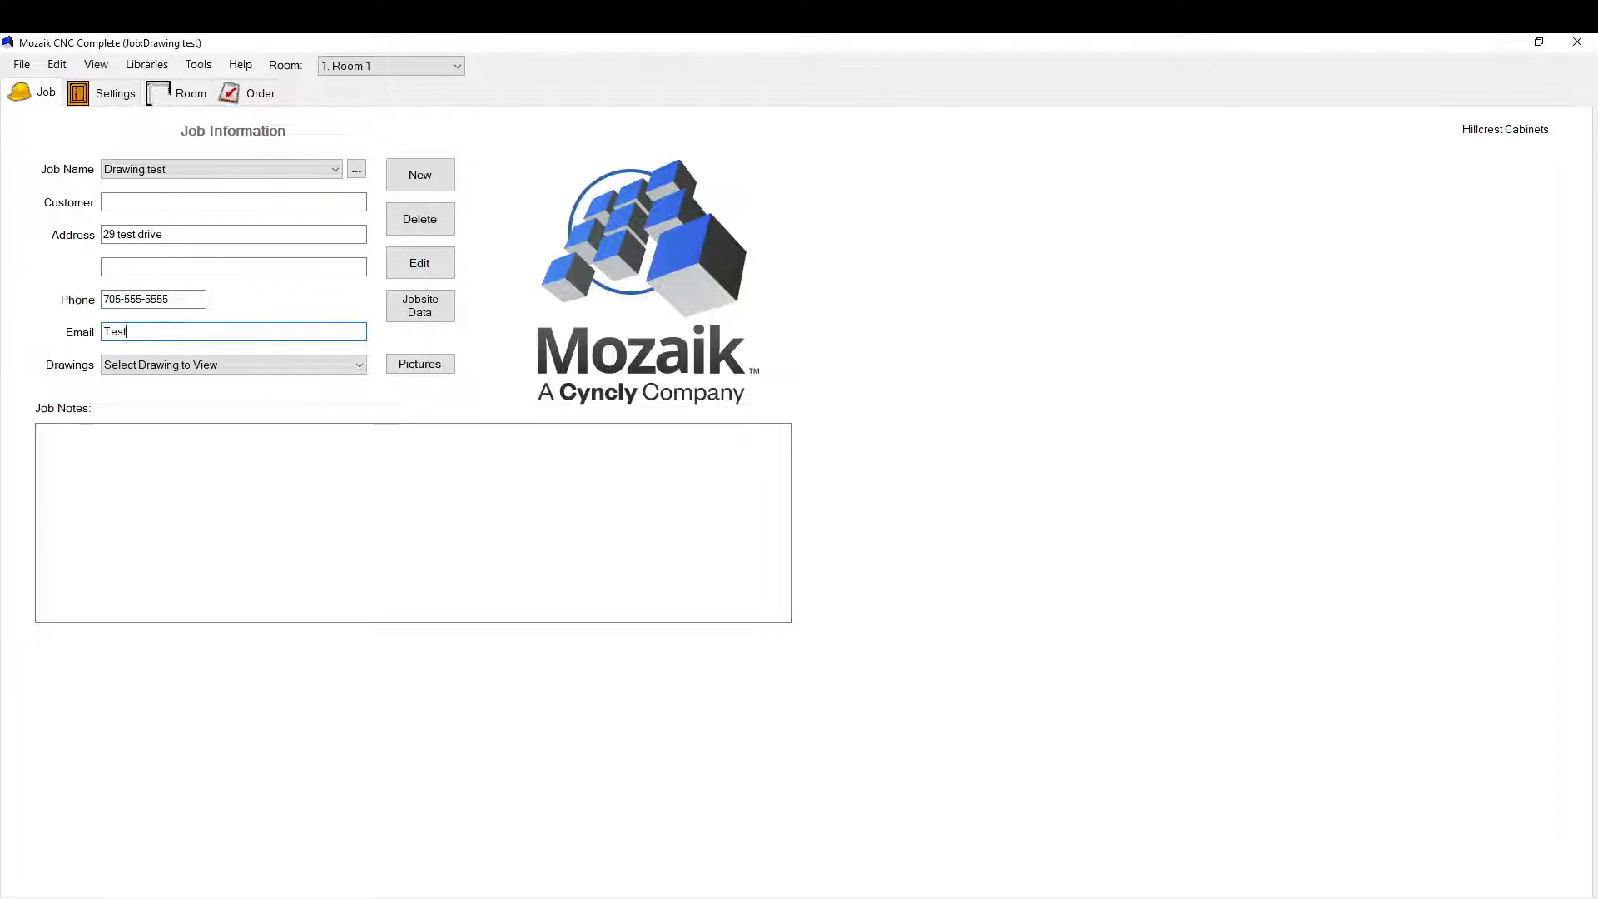
text(email@test.com)
click(72, 524)
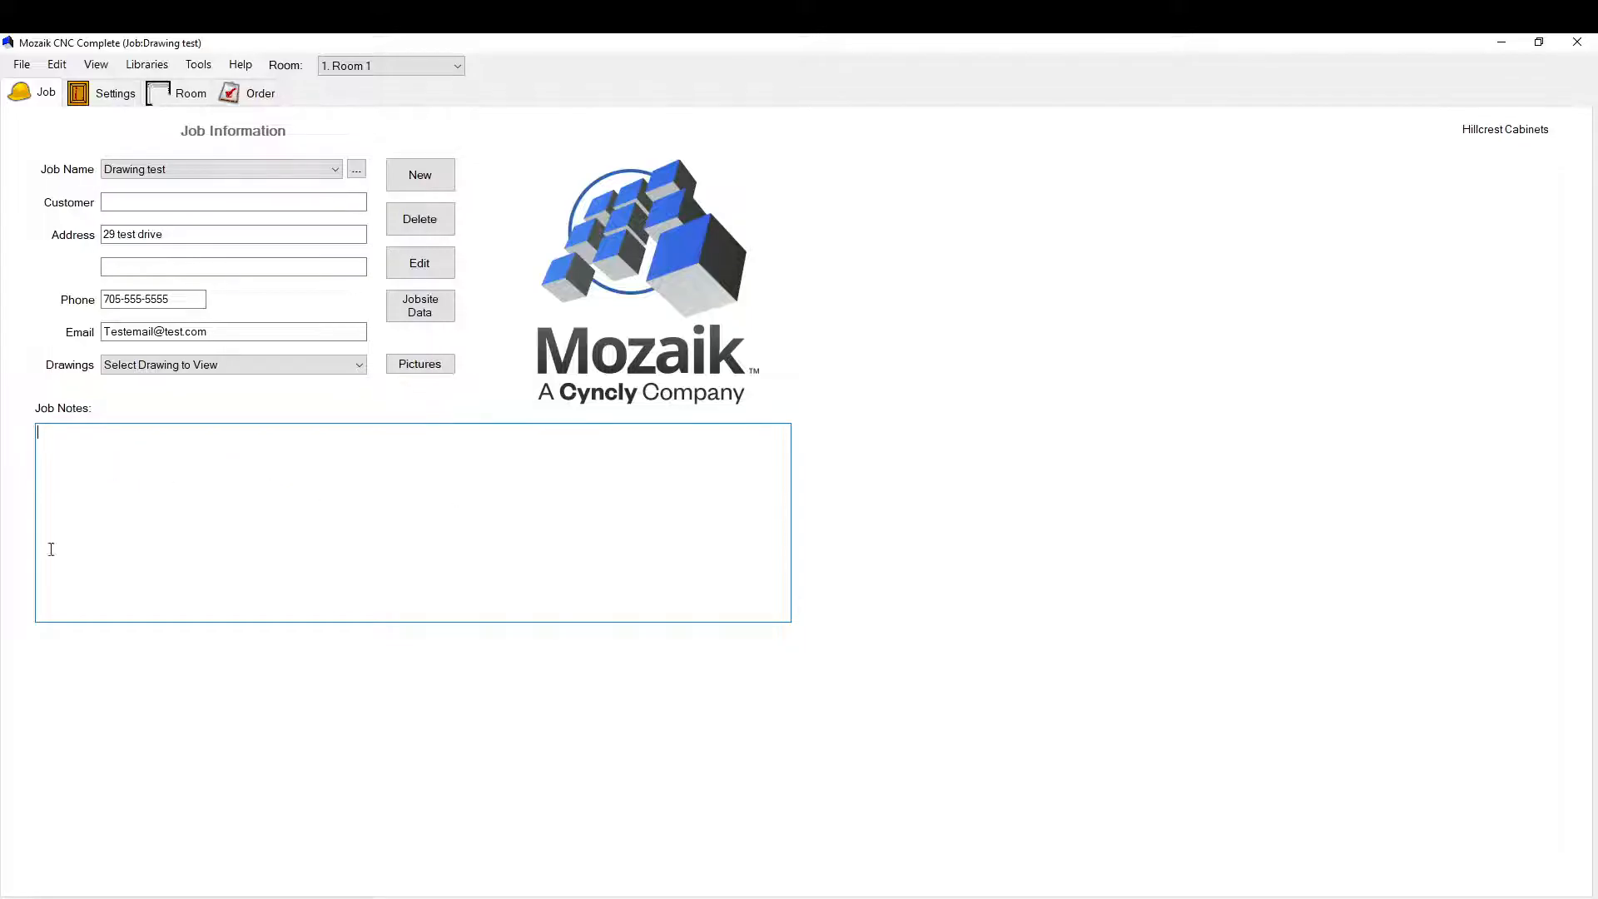
click(317, 367)
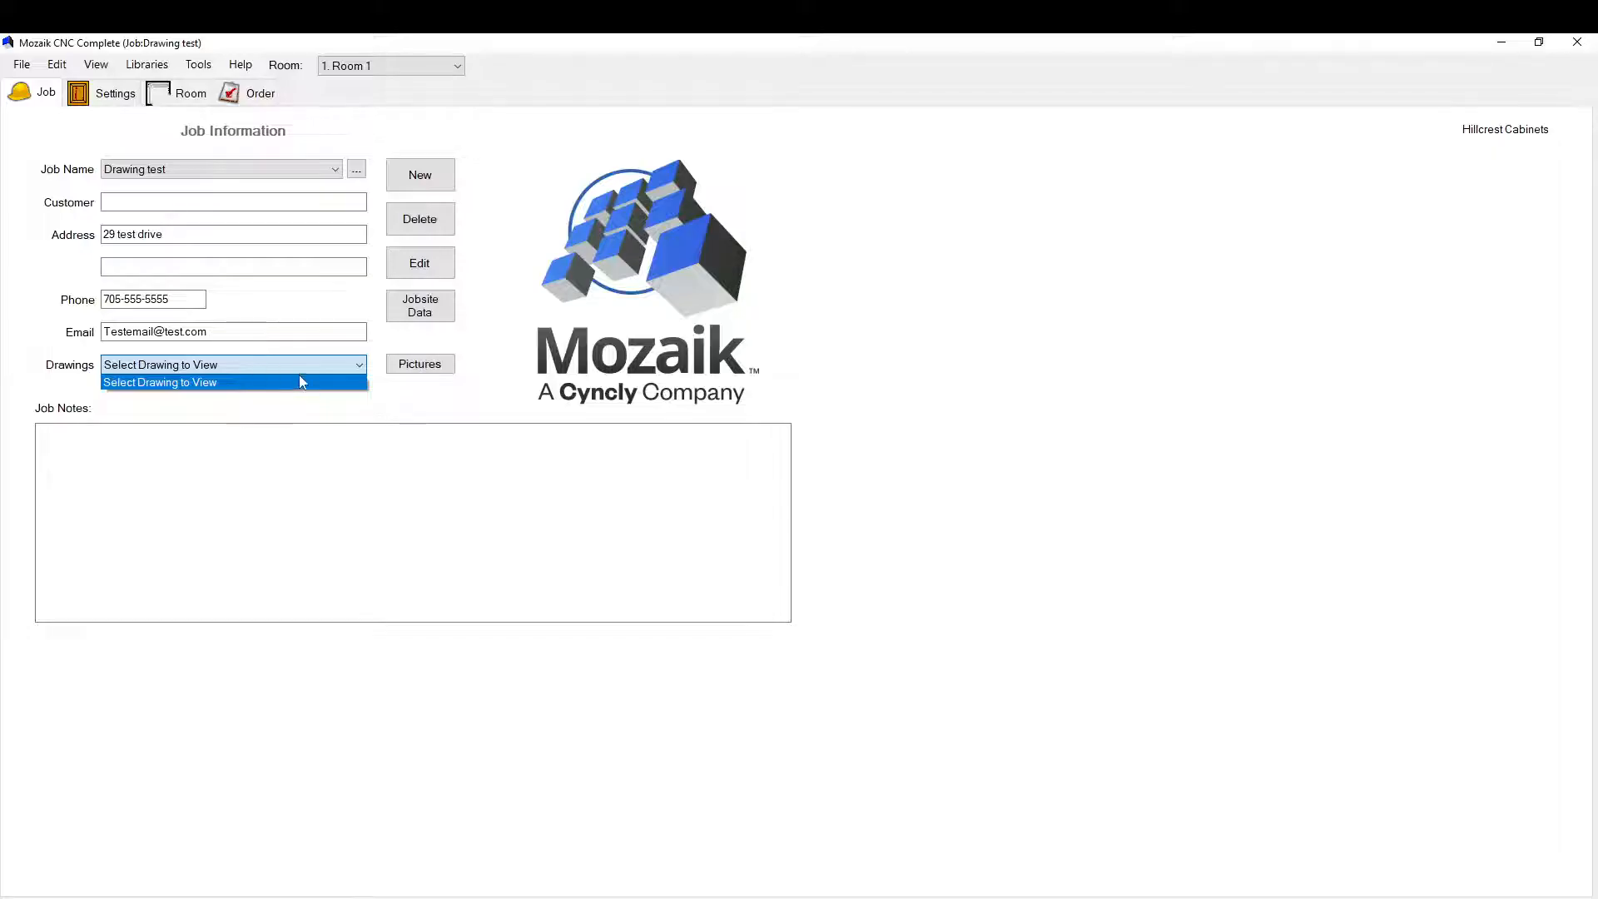
click(420, 434)
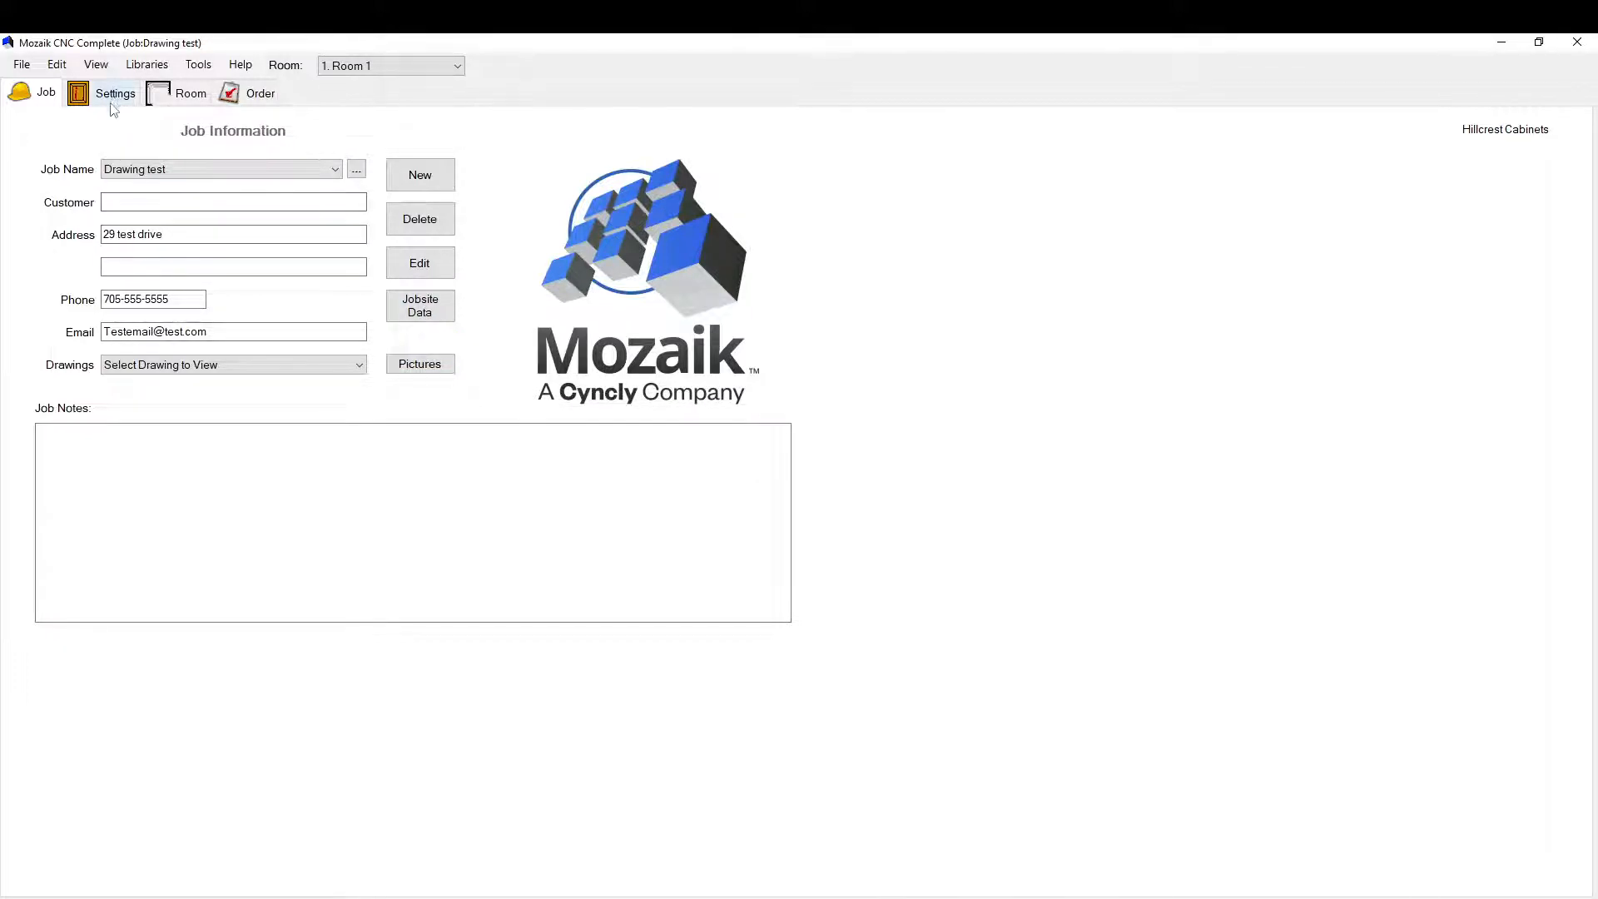
click(428, 269)
click(972, 379)
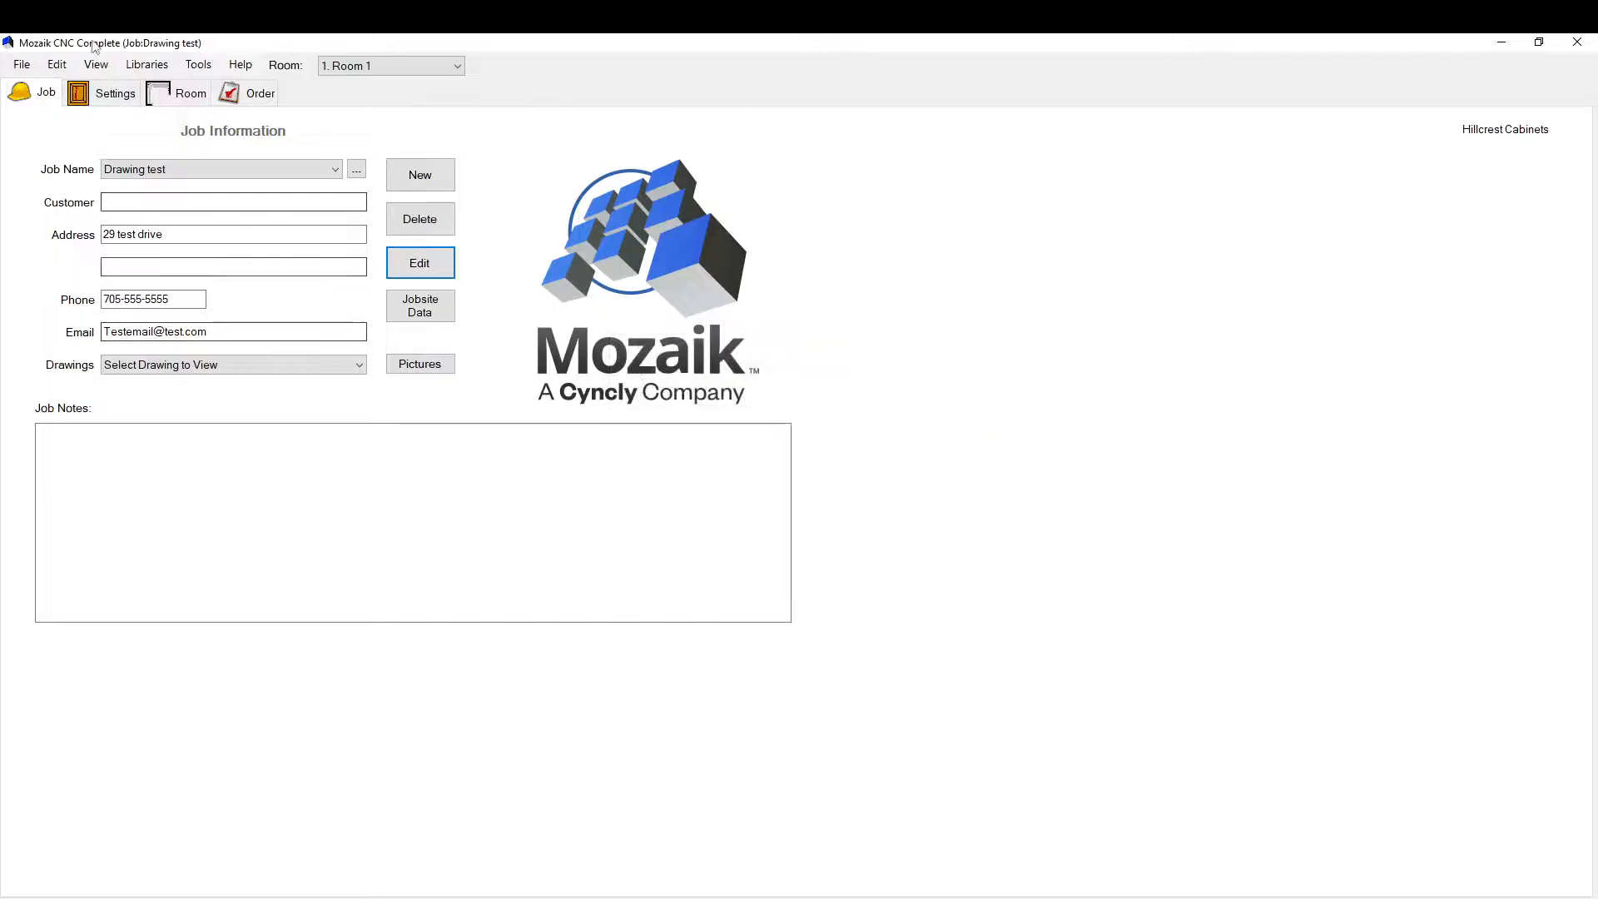
Step: Review Room 1's settings for drawer and tray boxes, end and back panels, materials, textures, libraries, miscellaneous hardware and specs
click(121, 93)
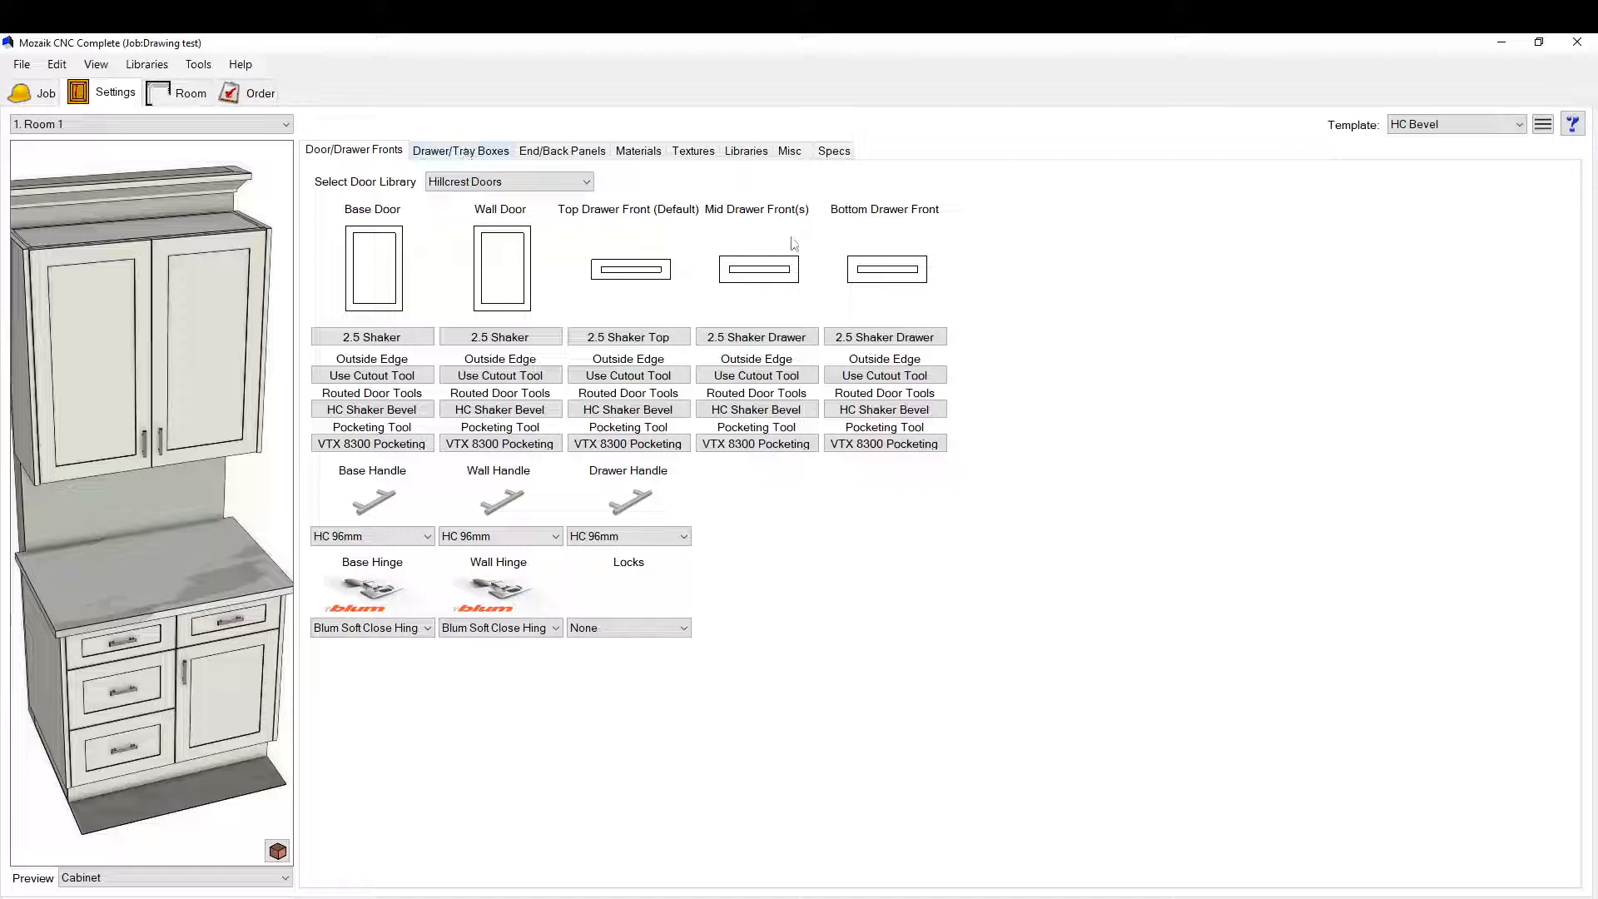
click(469, 153)
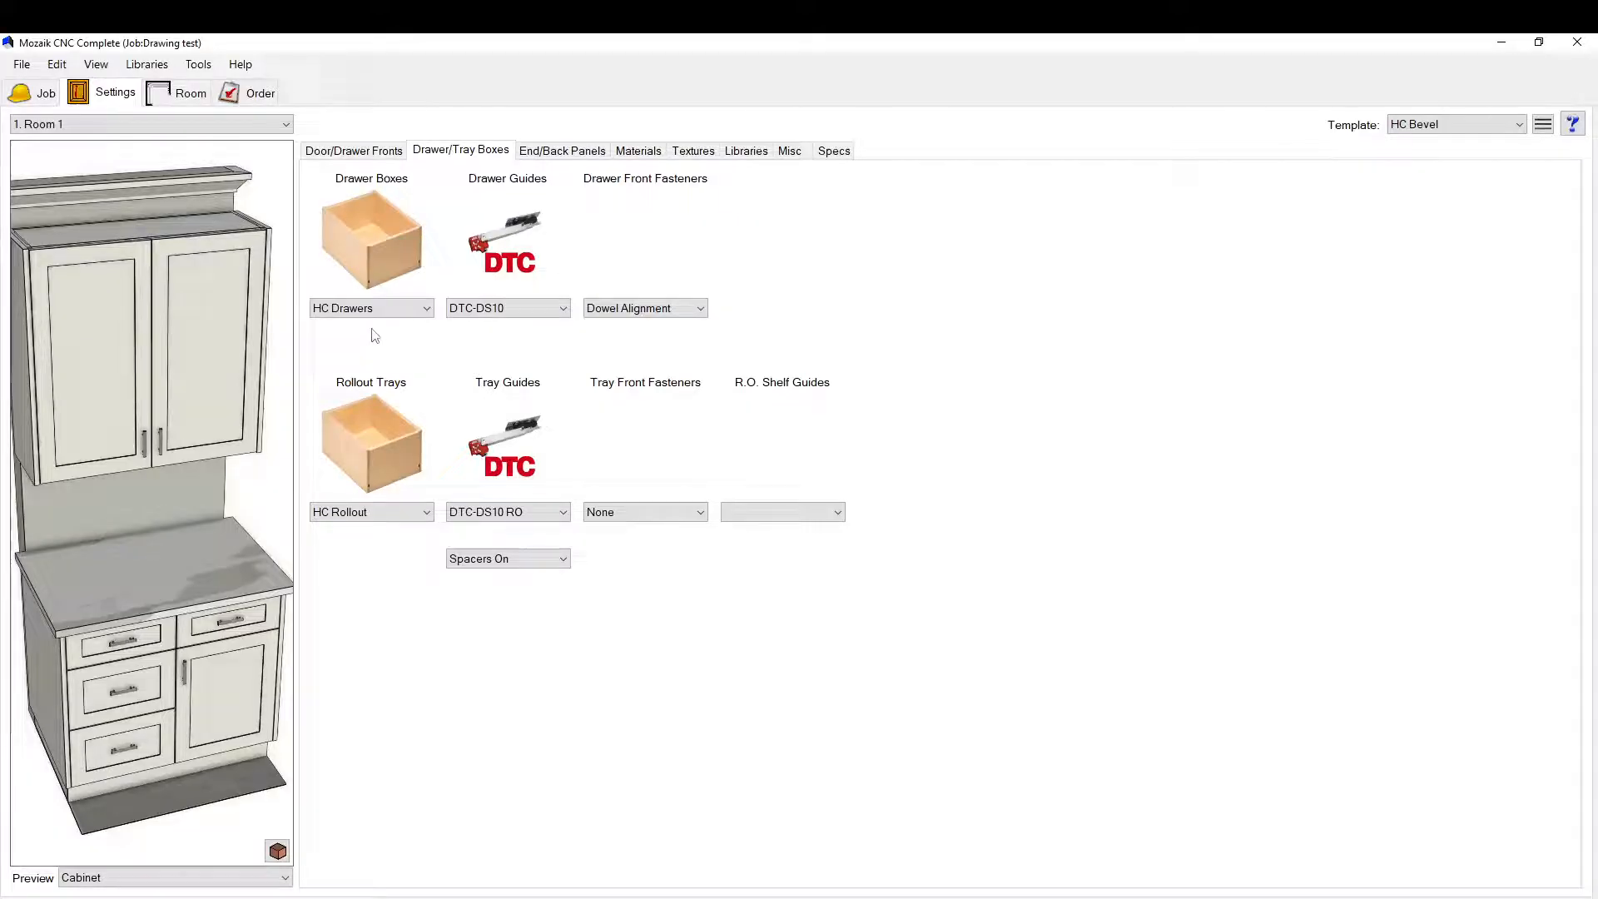
click(562, 150)
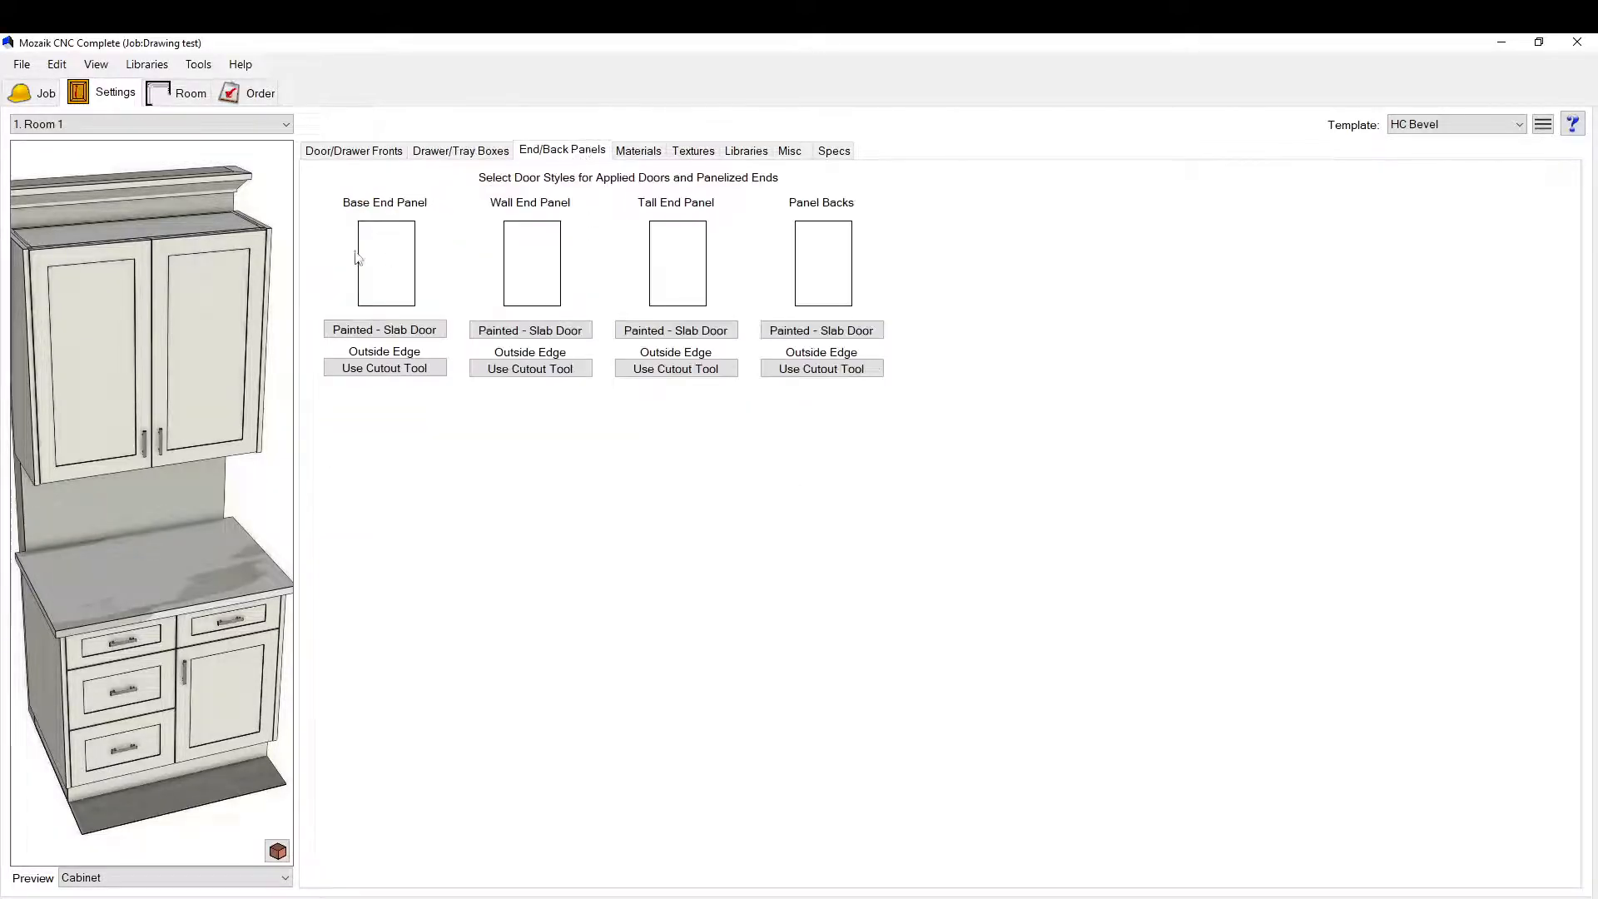
click(652, 158)
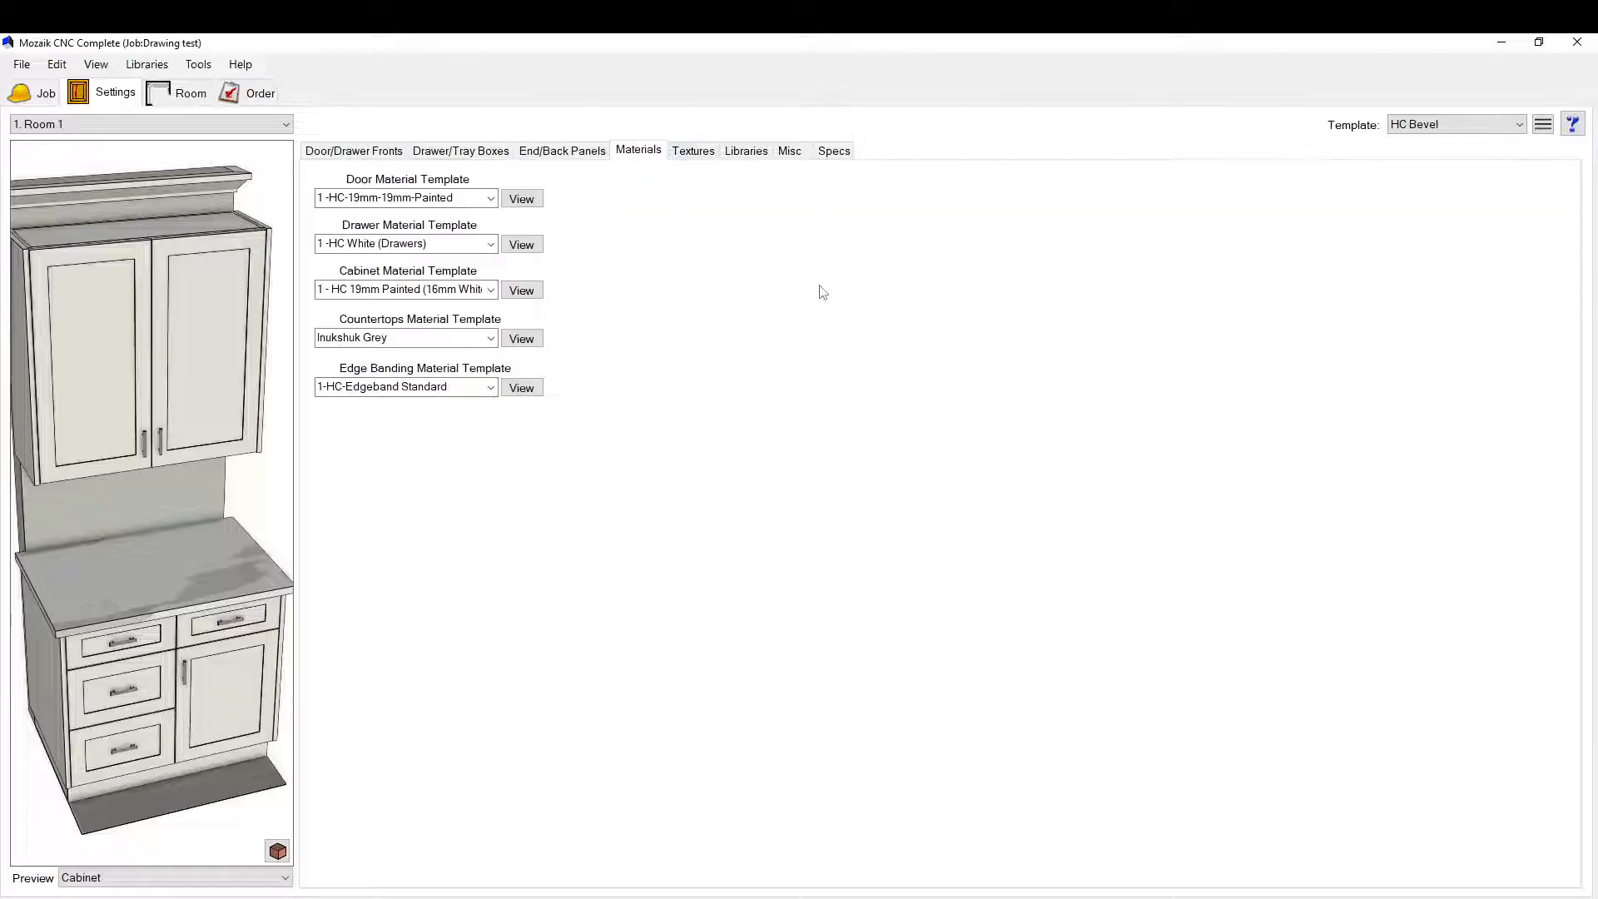
click(695, 153)
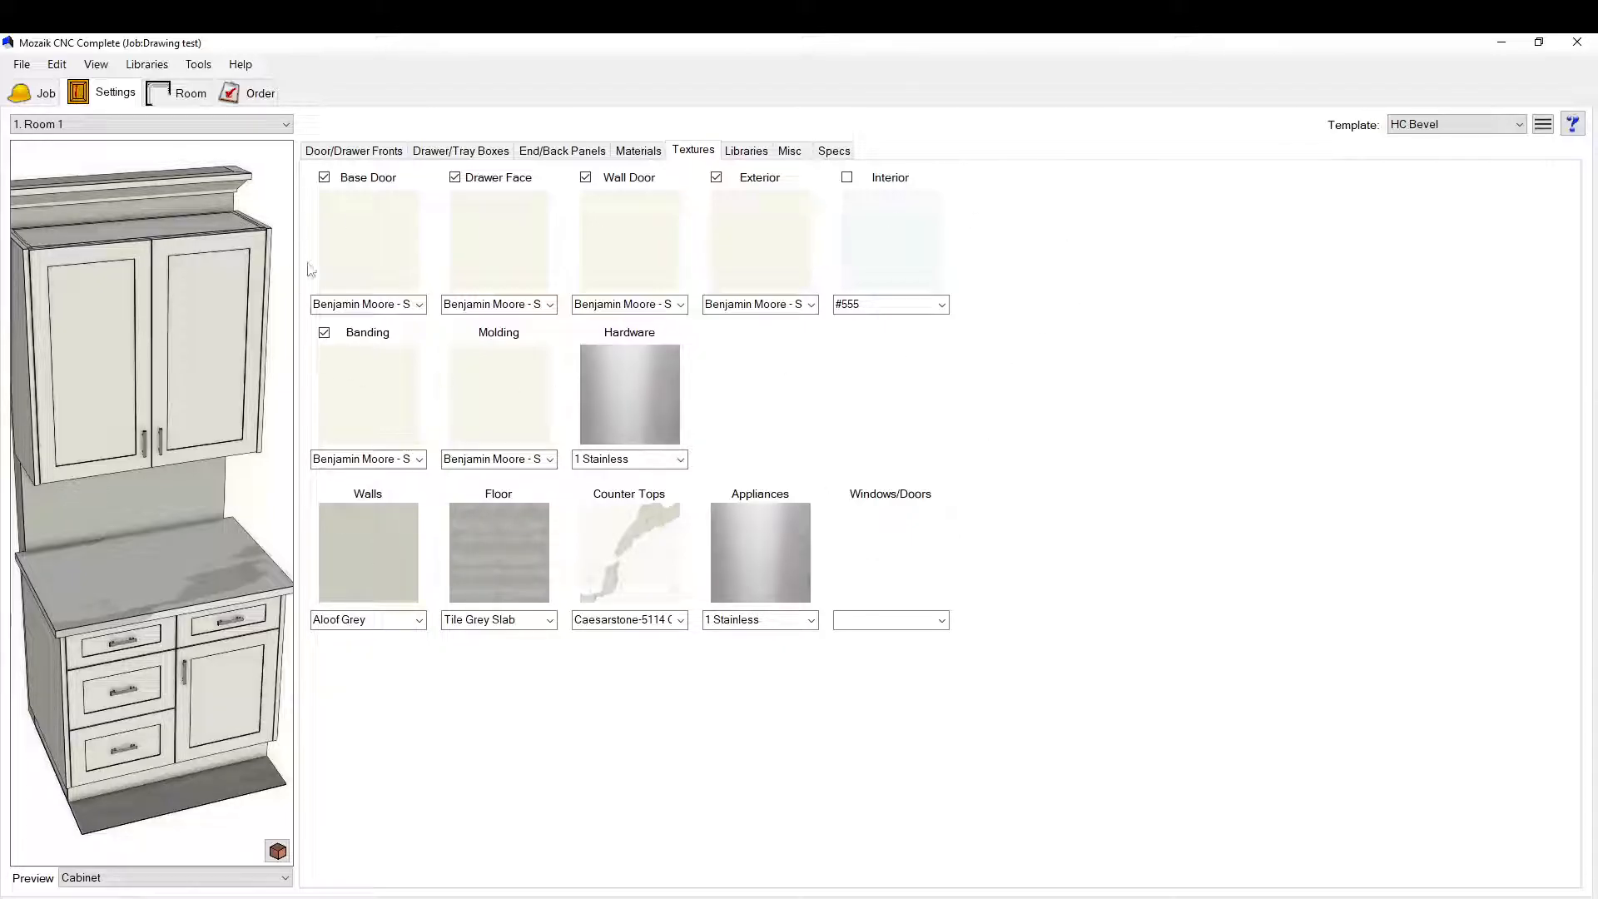
click(764, 158)
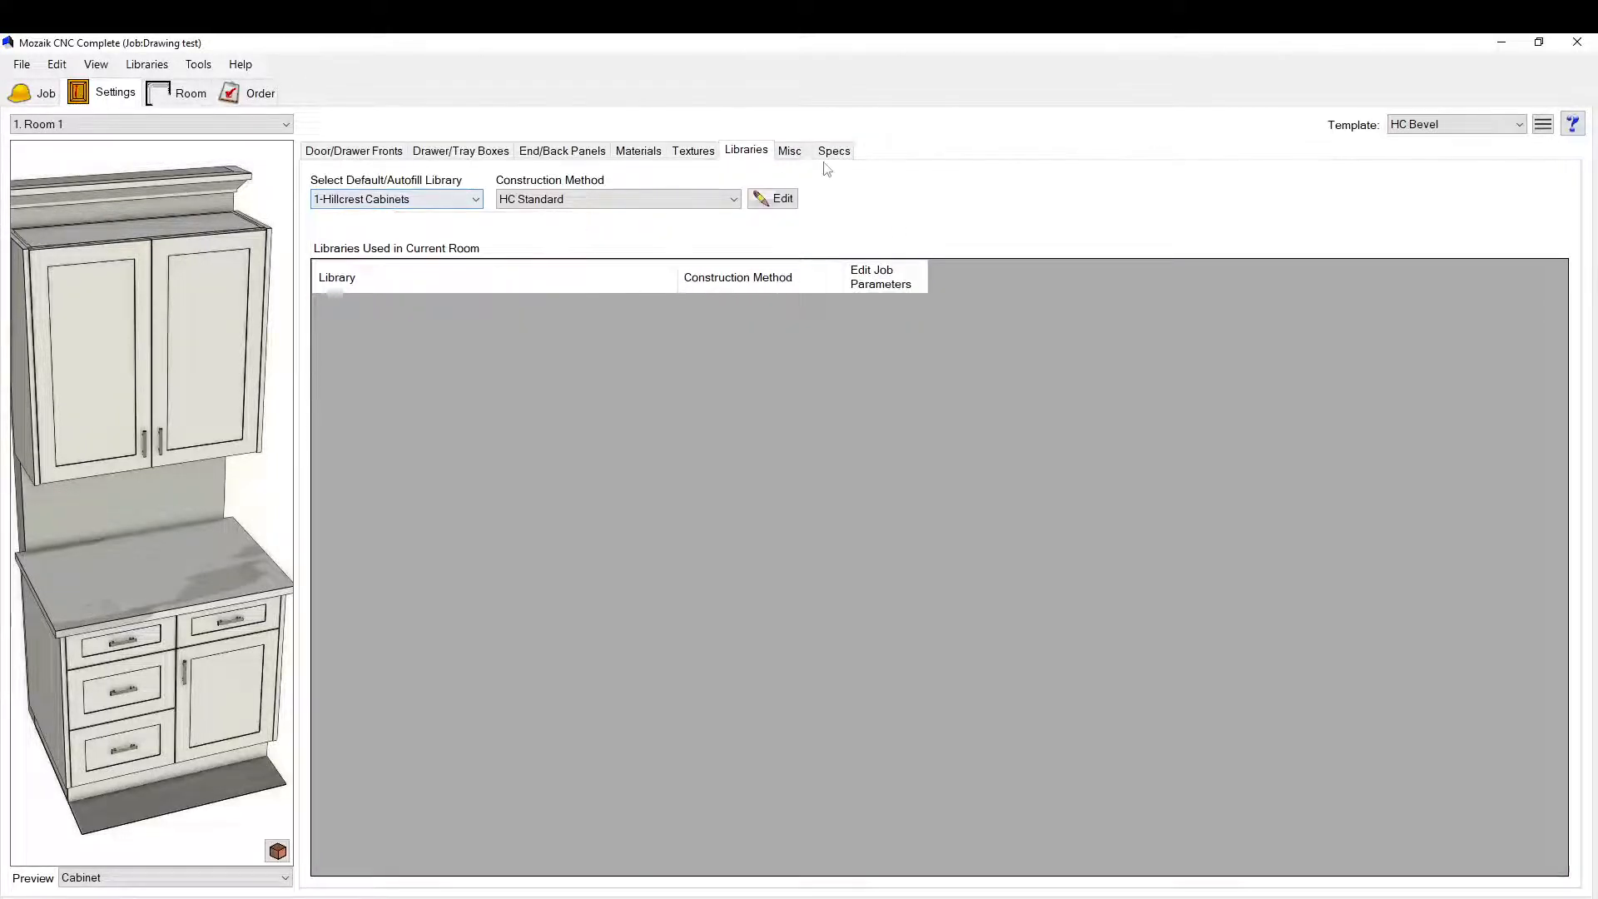
click(793, 152)
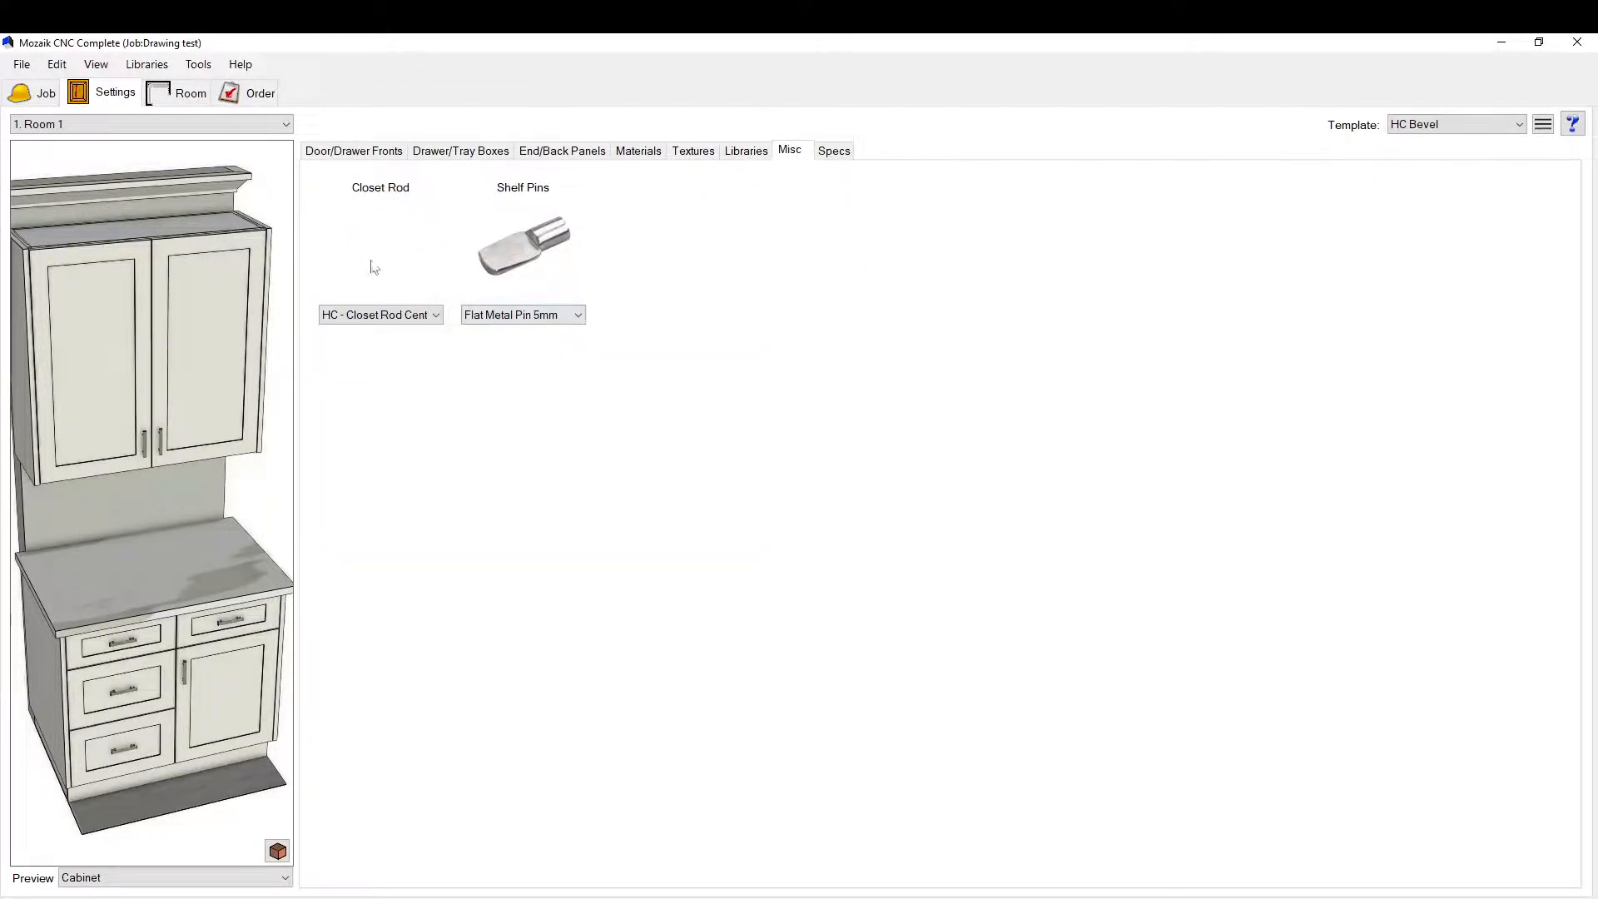
click(836, 155)
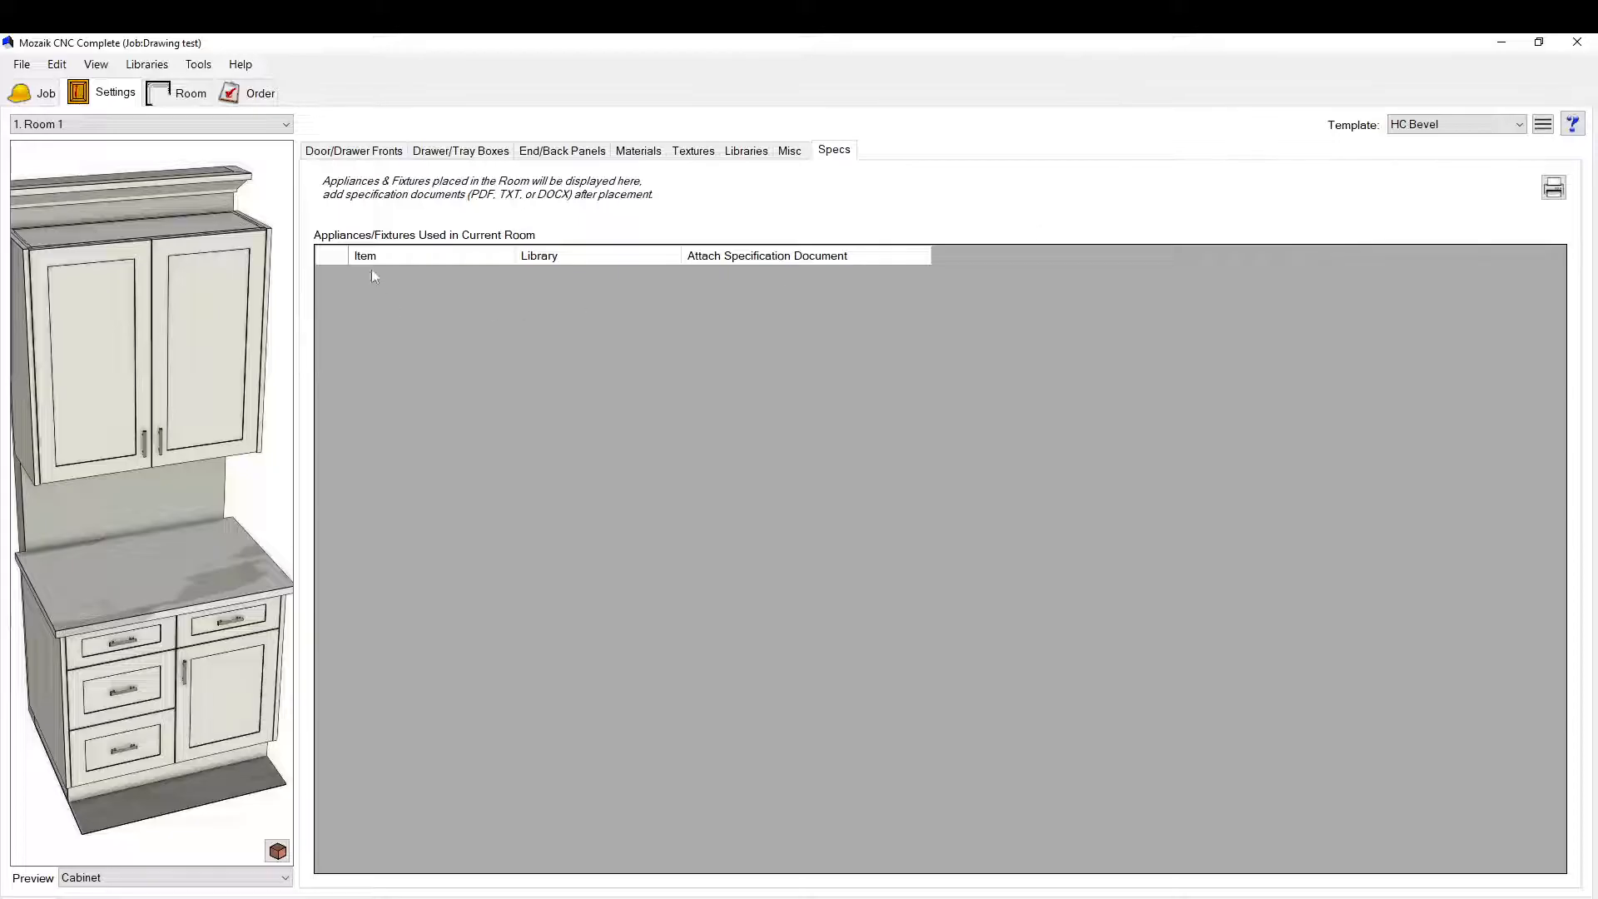
Step: Try the typical one-, two- and three-wall layouts and the closed four-wall layout for Room 1
click(181, 95)
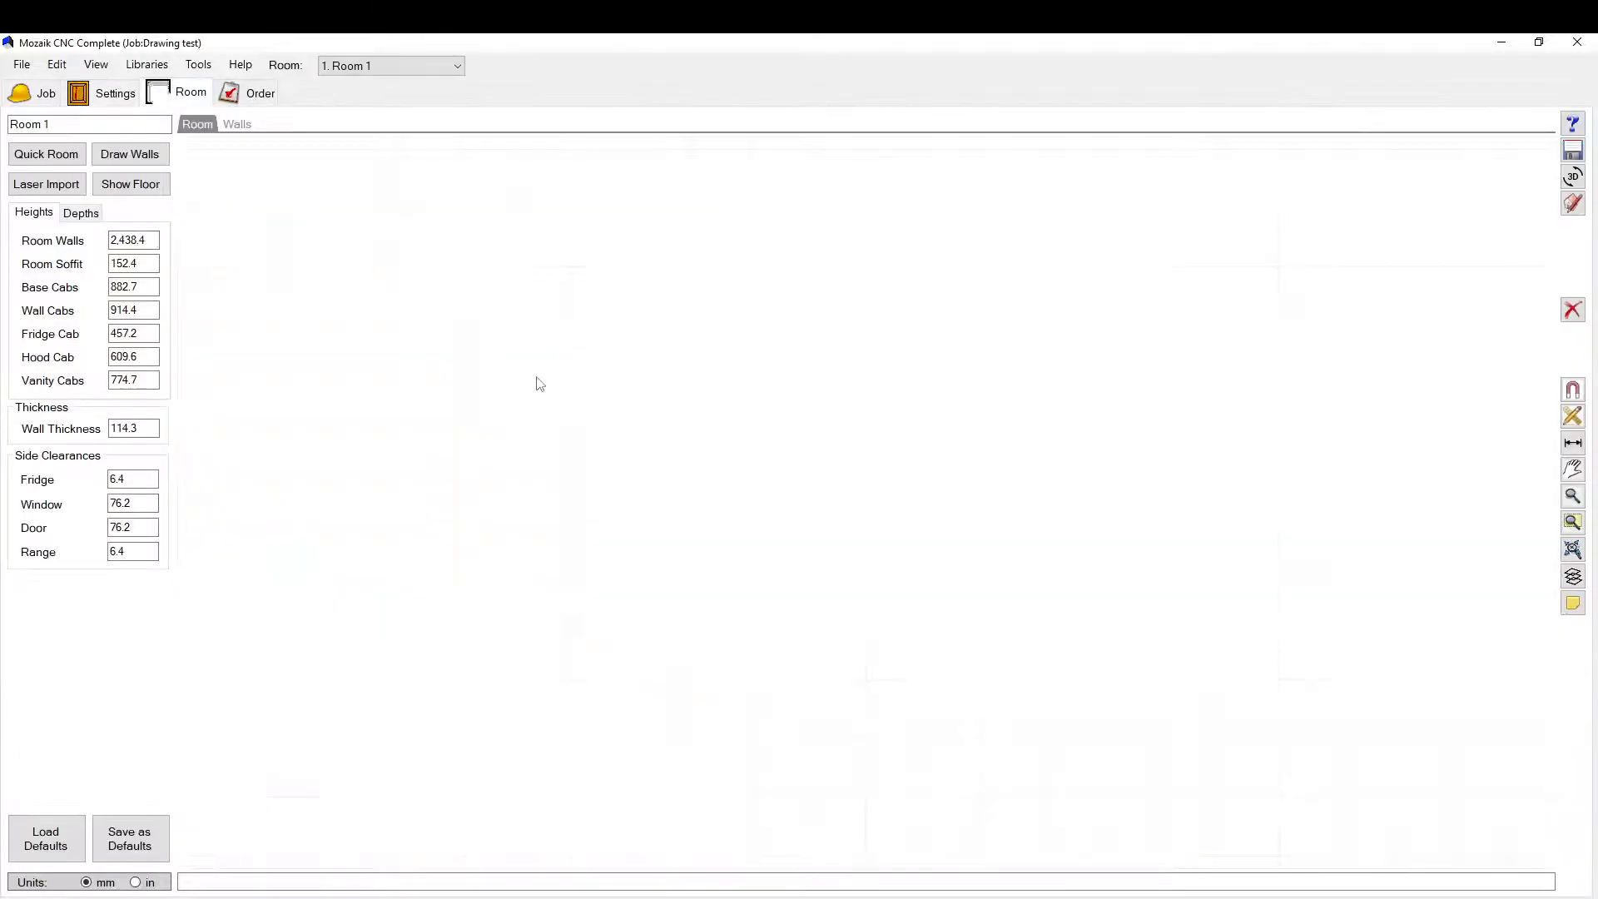
click(36, 156)
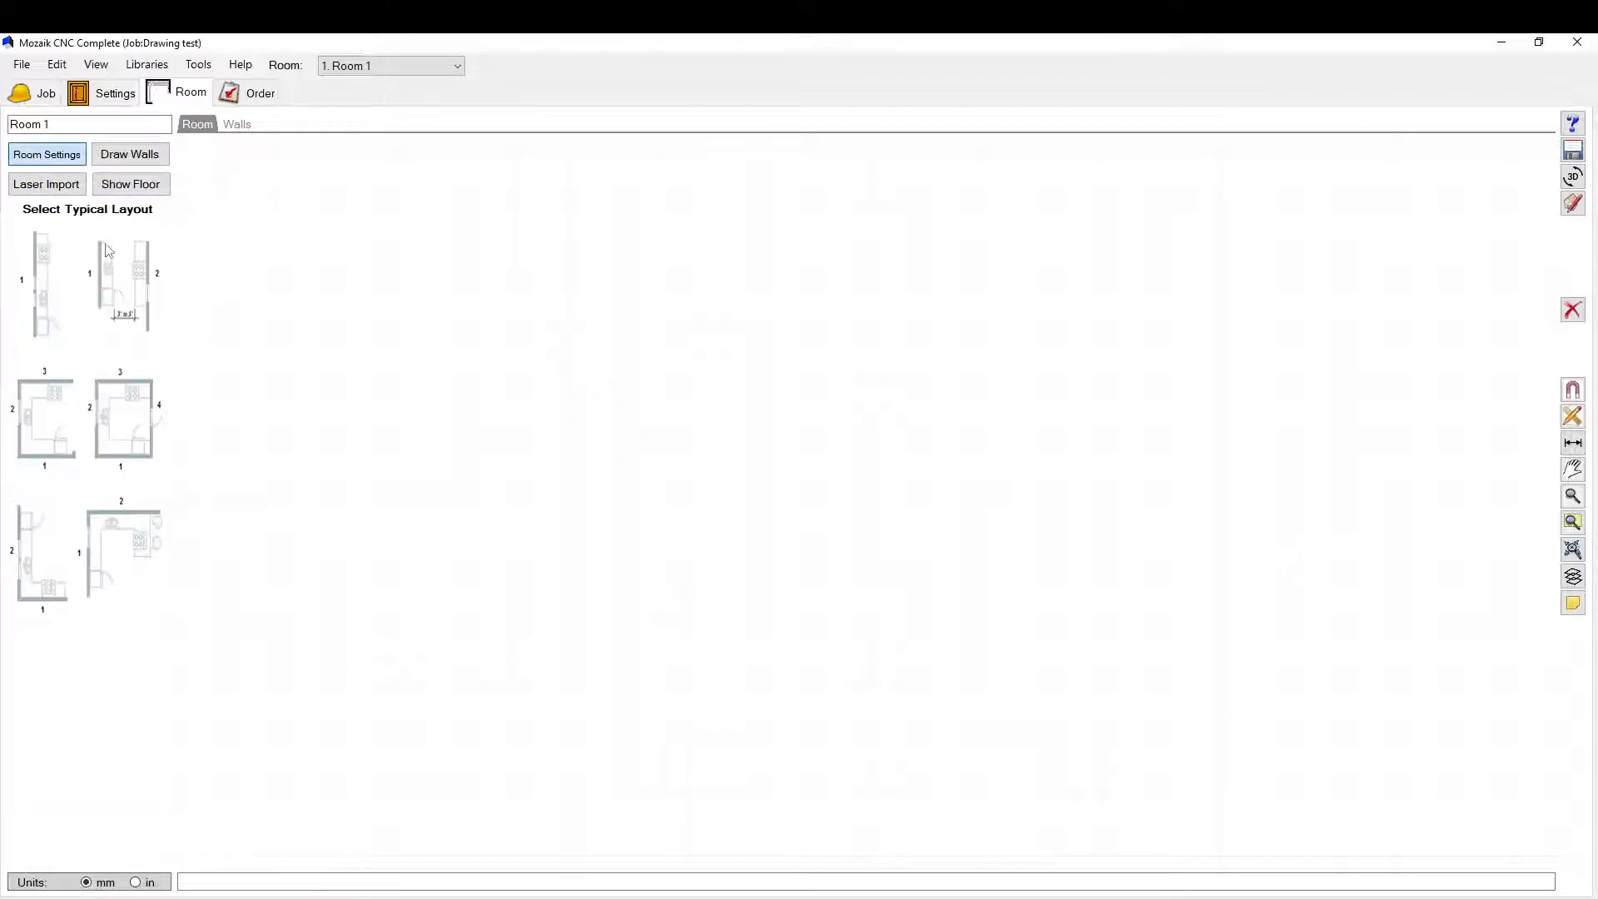
click(42, 292)
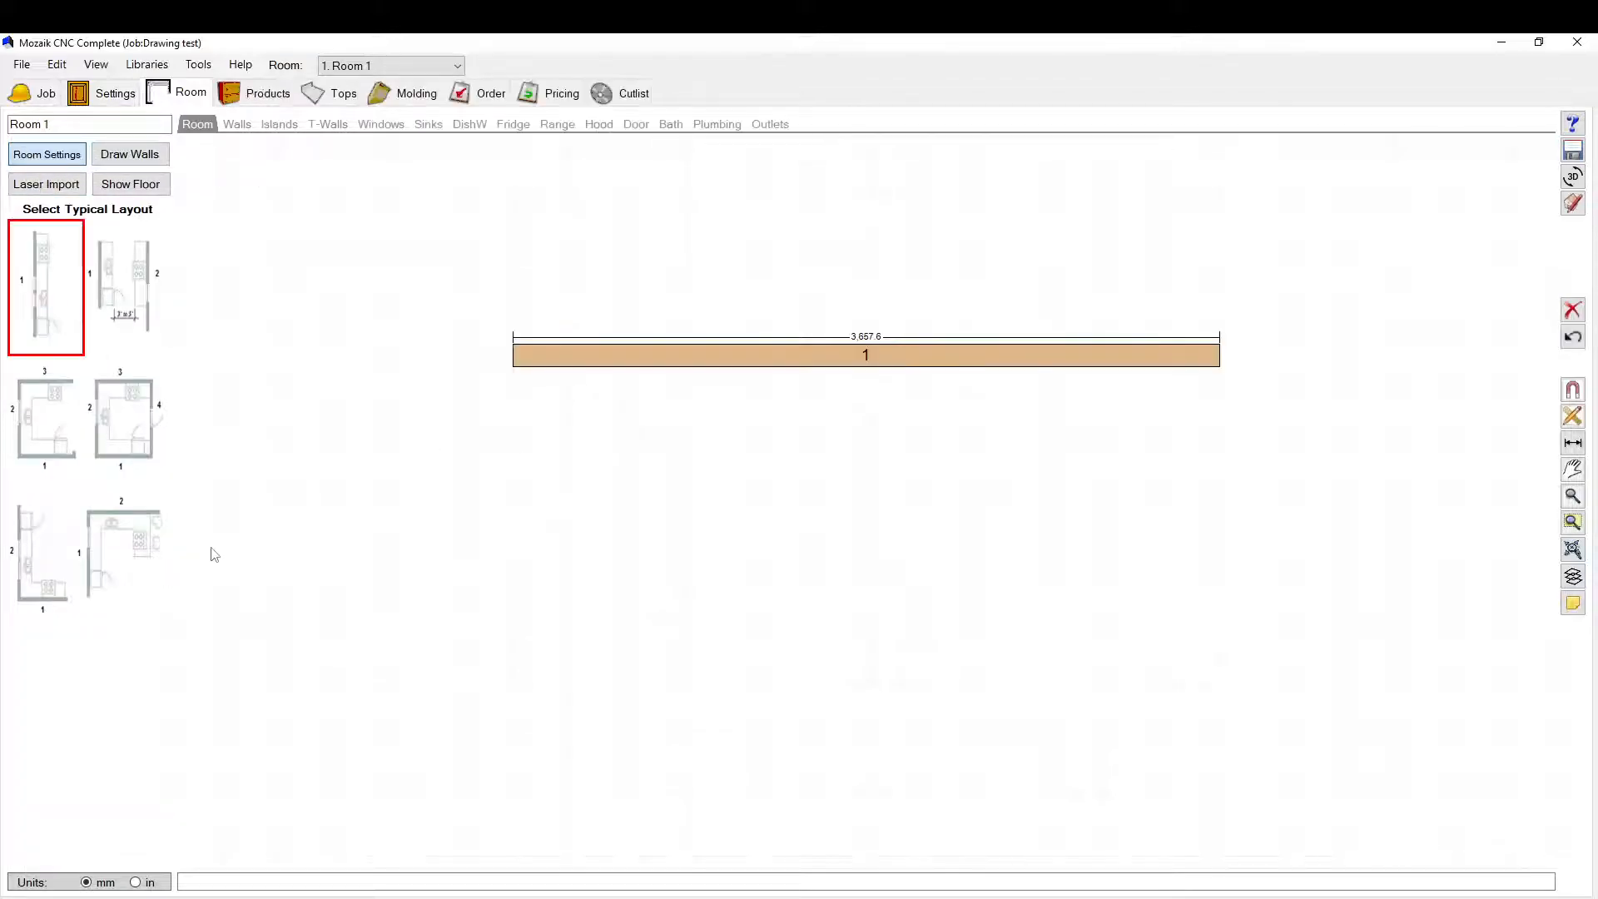
click(131, 263)
click(60, 424)
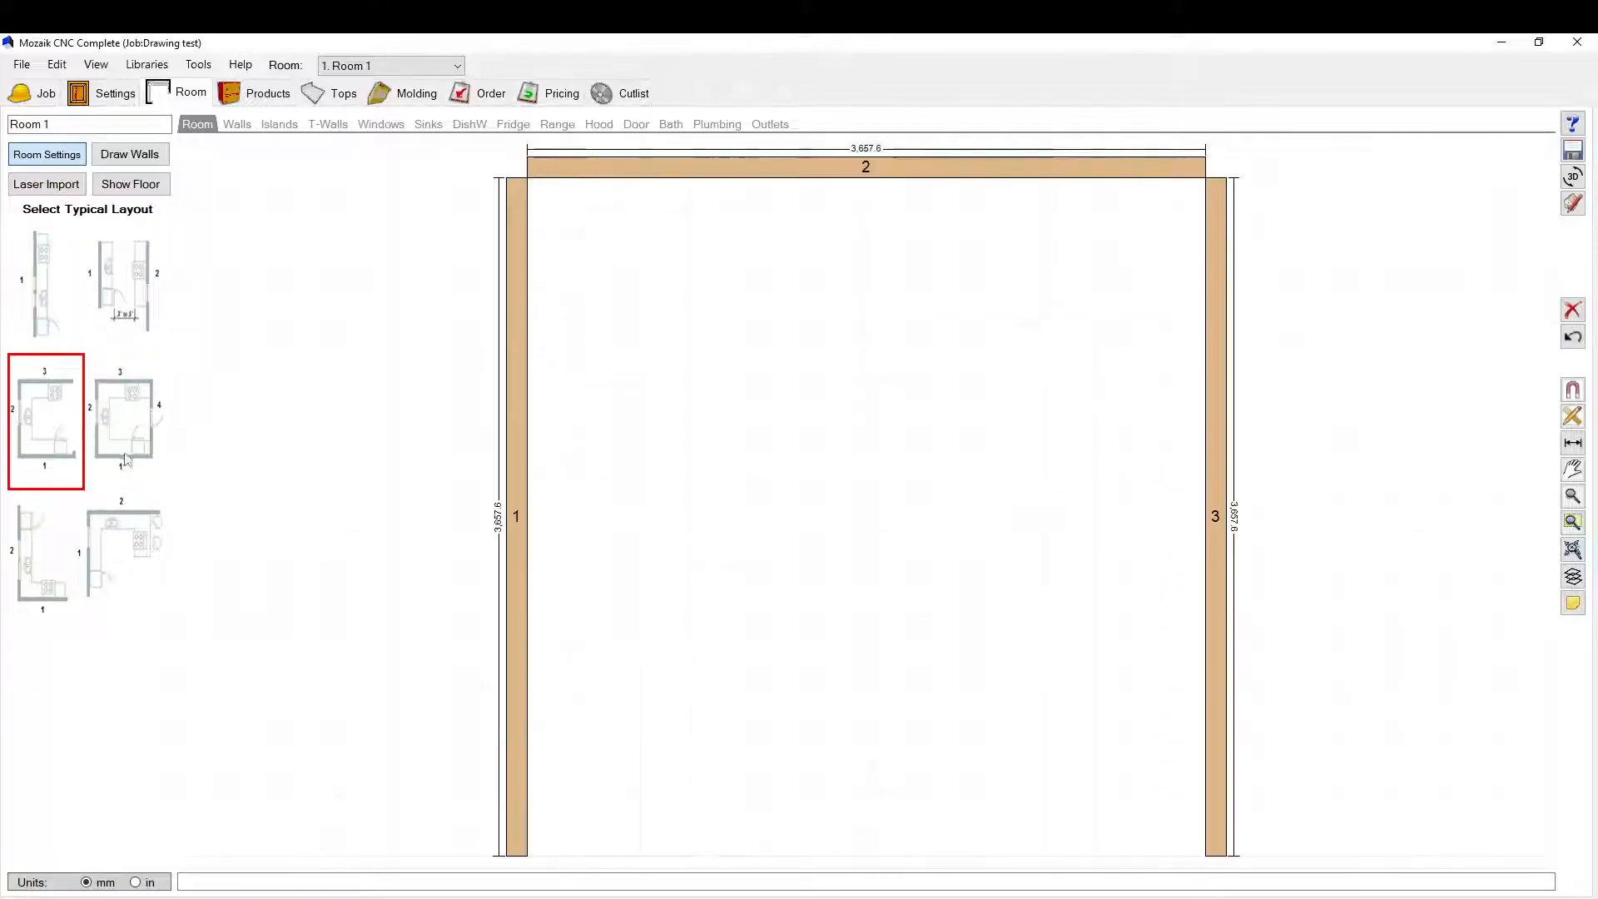
click(127, 431)
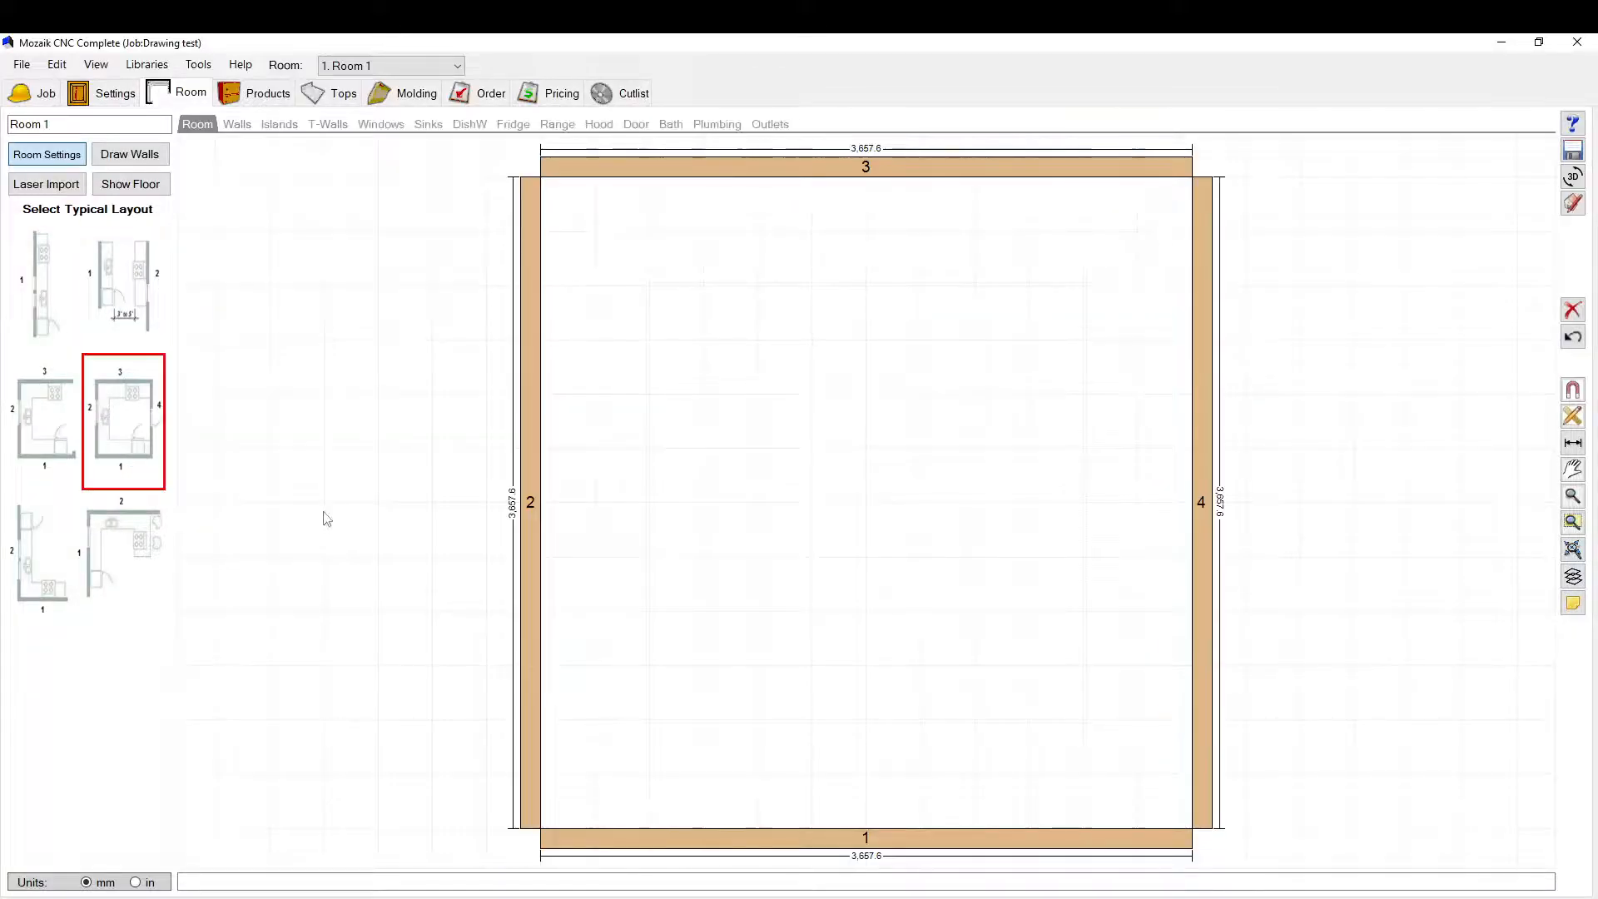
click(38, 153)
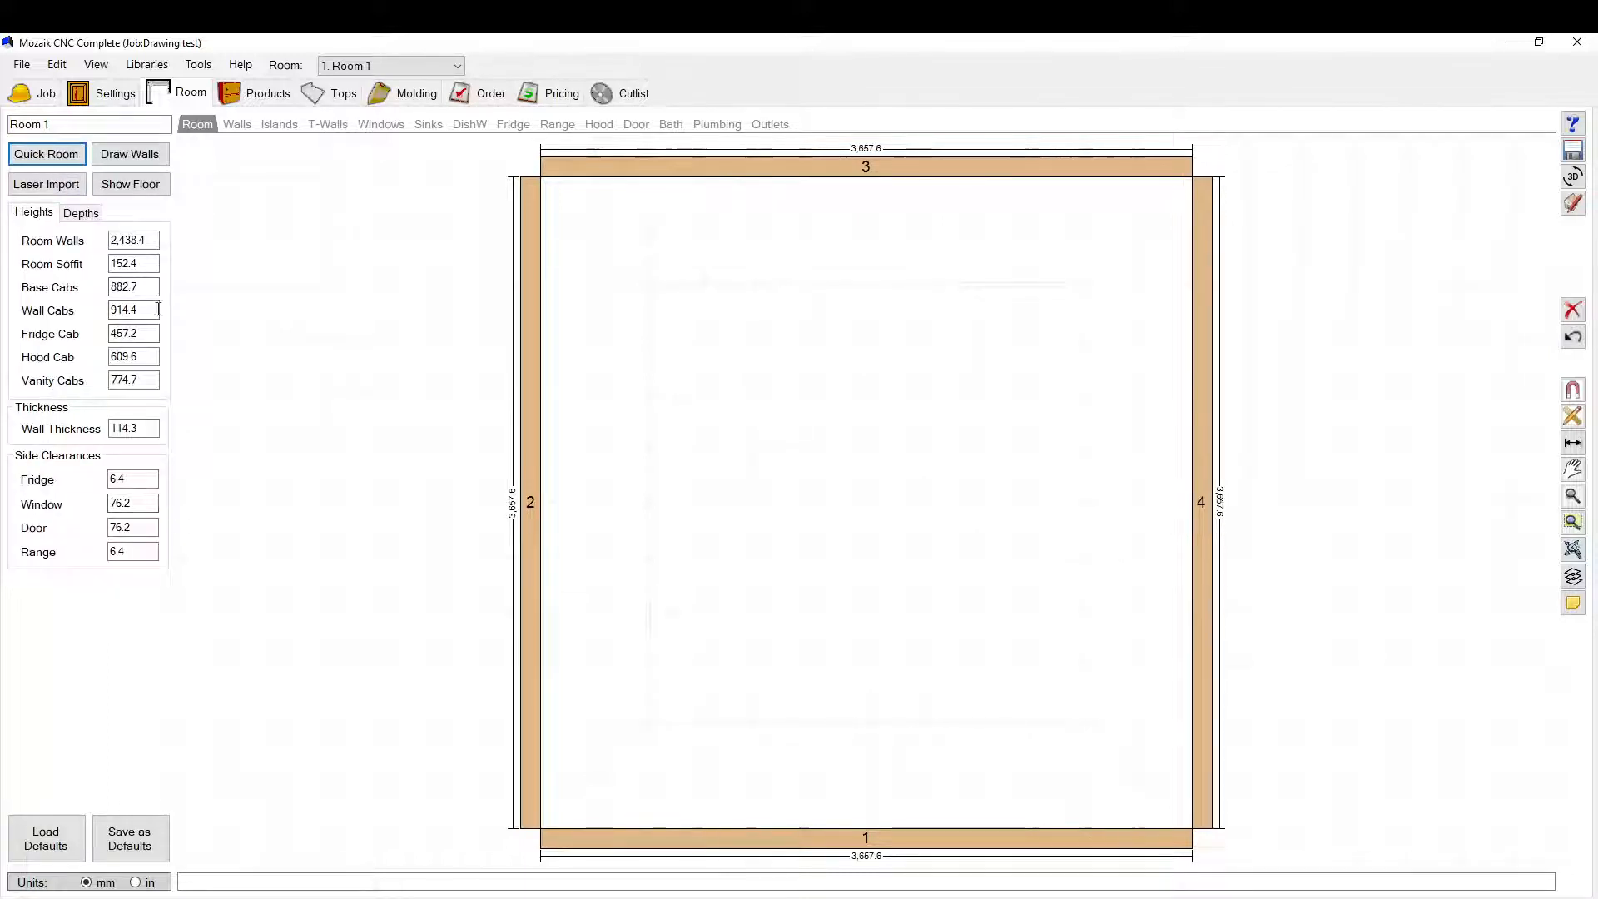
Step: Switch the measurement units to inches
click(198, 64)
click(218, 82)
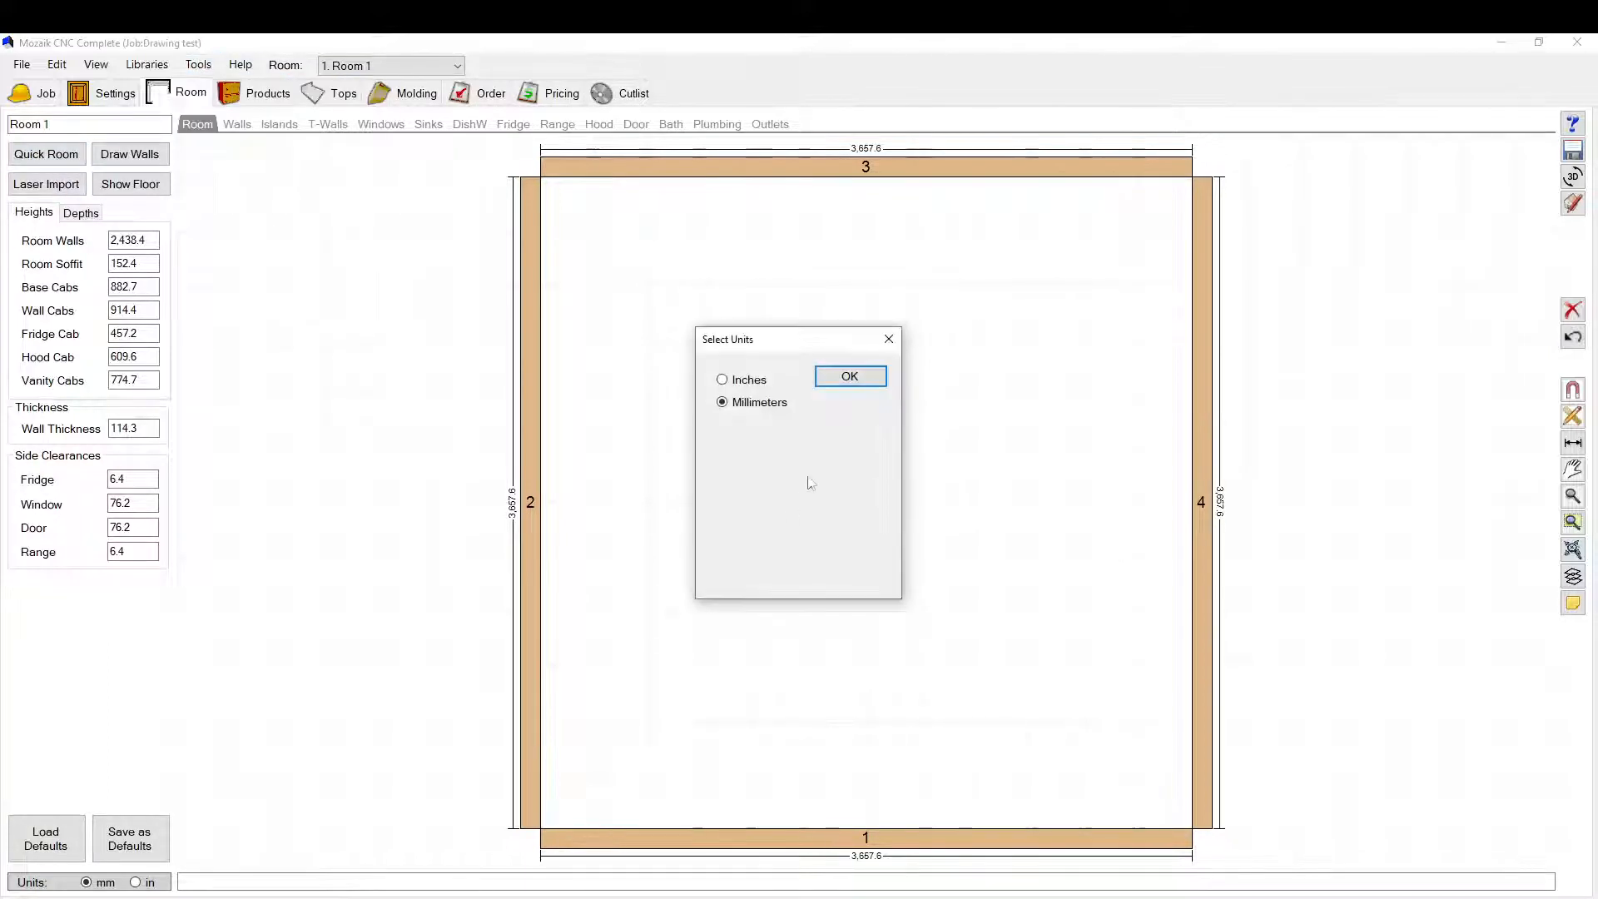
click(767, 379)
click(850, 376)
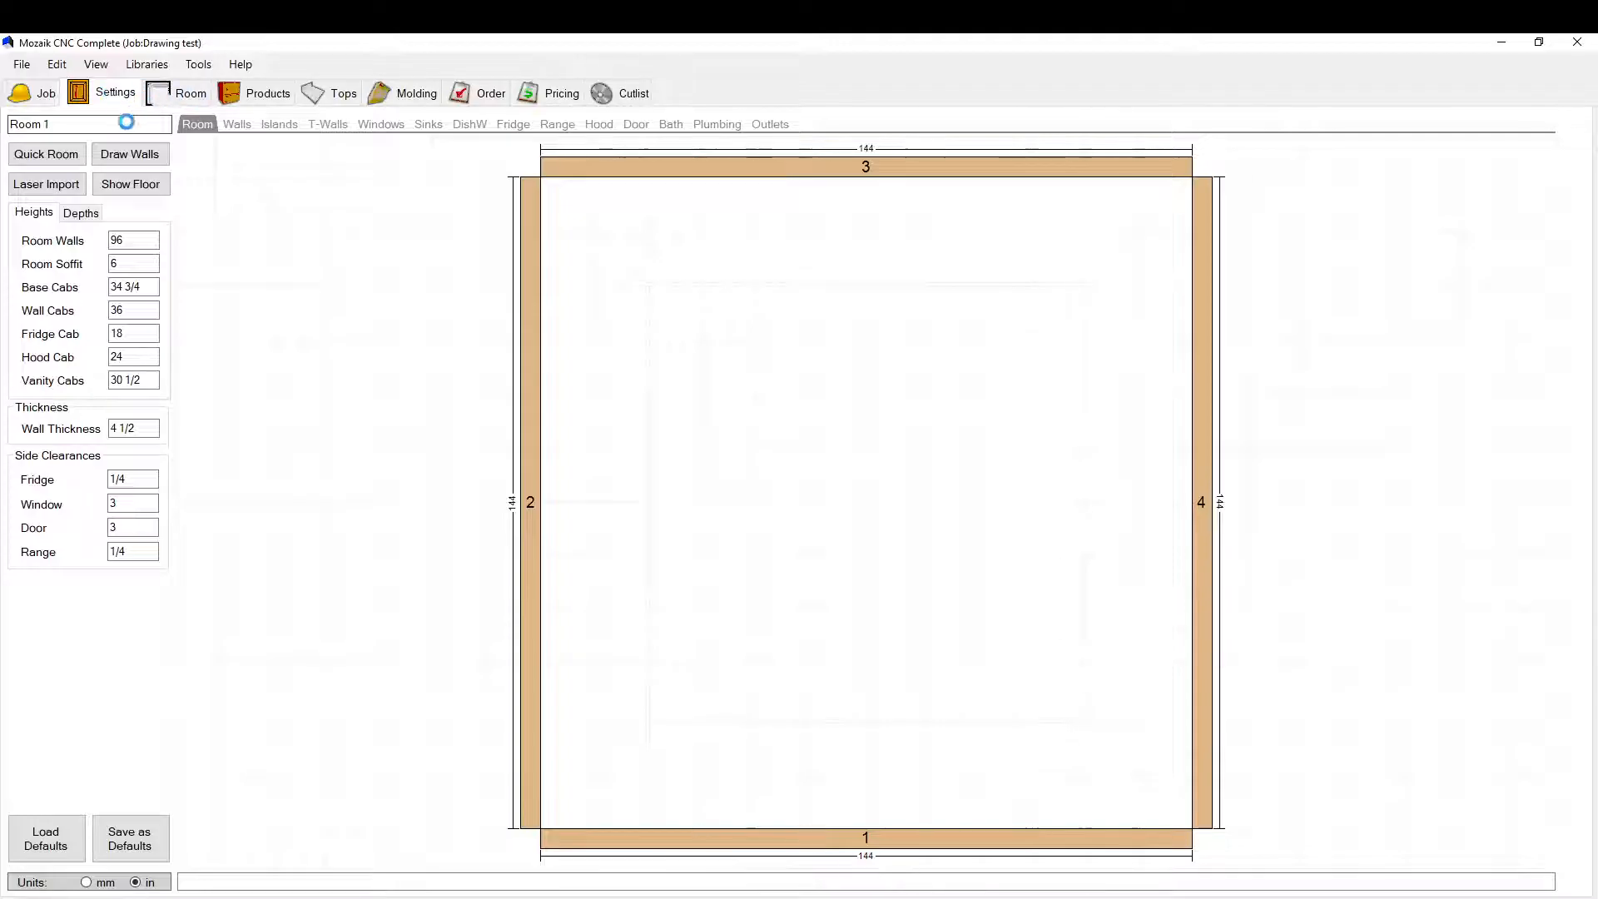
Step: Set the height of Room 1's walls to 95 3/4 inches
click(117, 98)
click(177, 92)
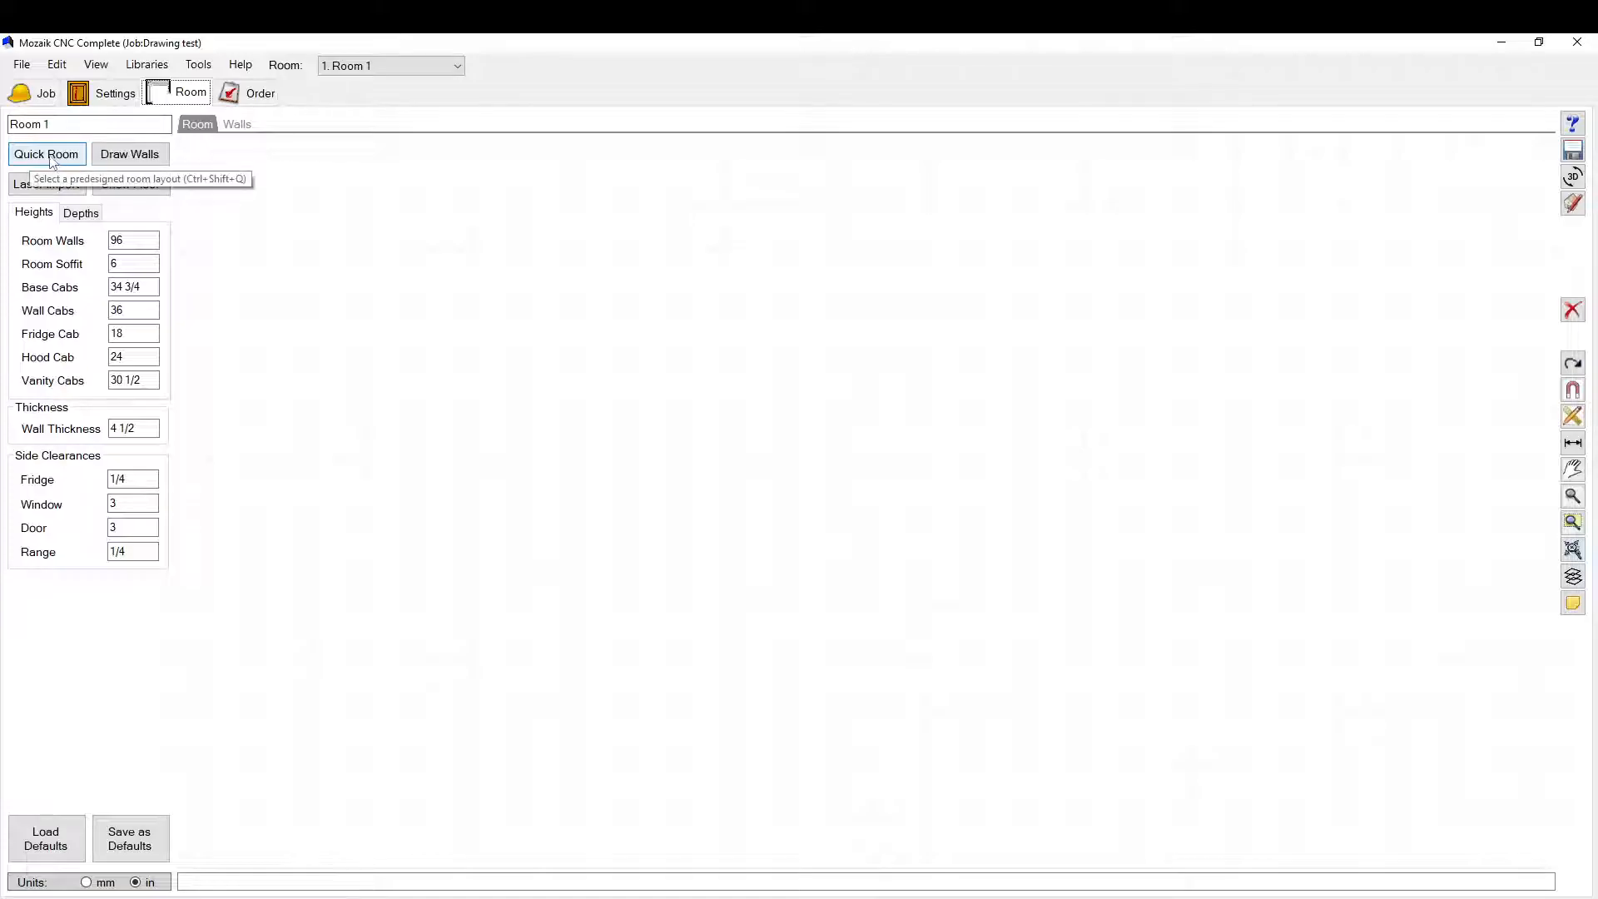
click(133, 241)
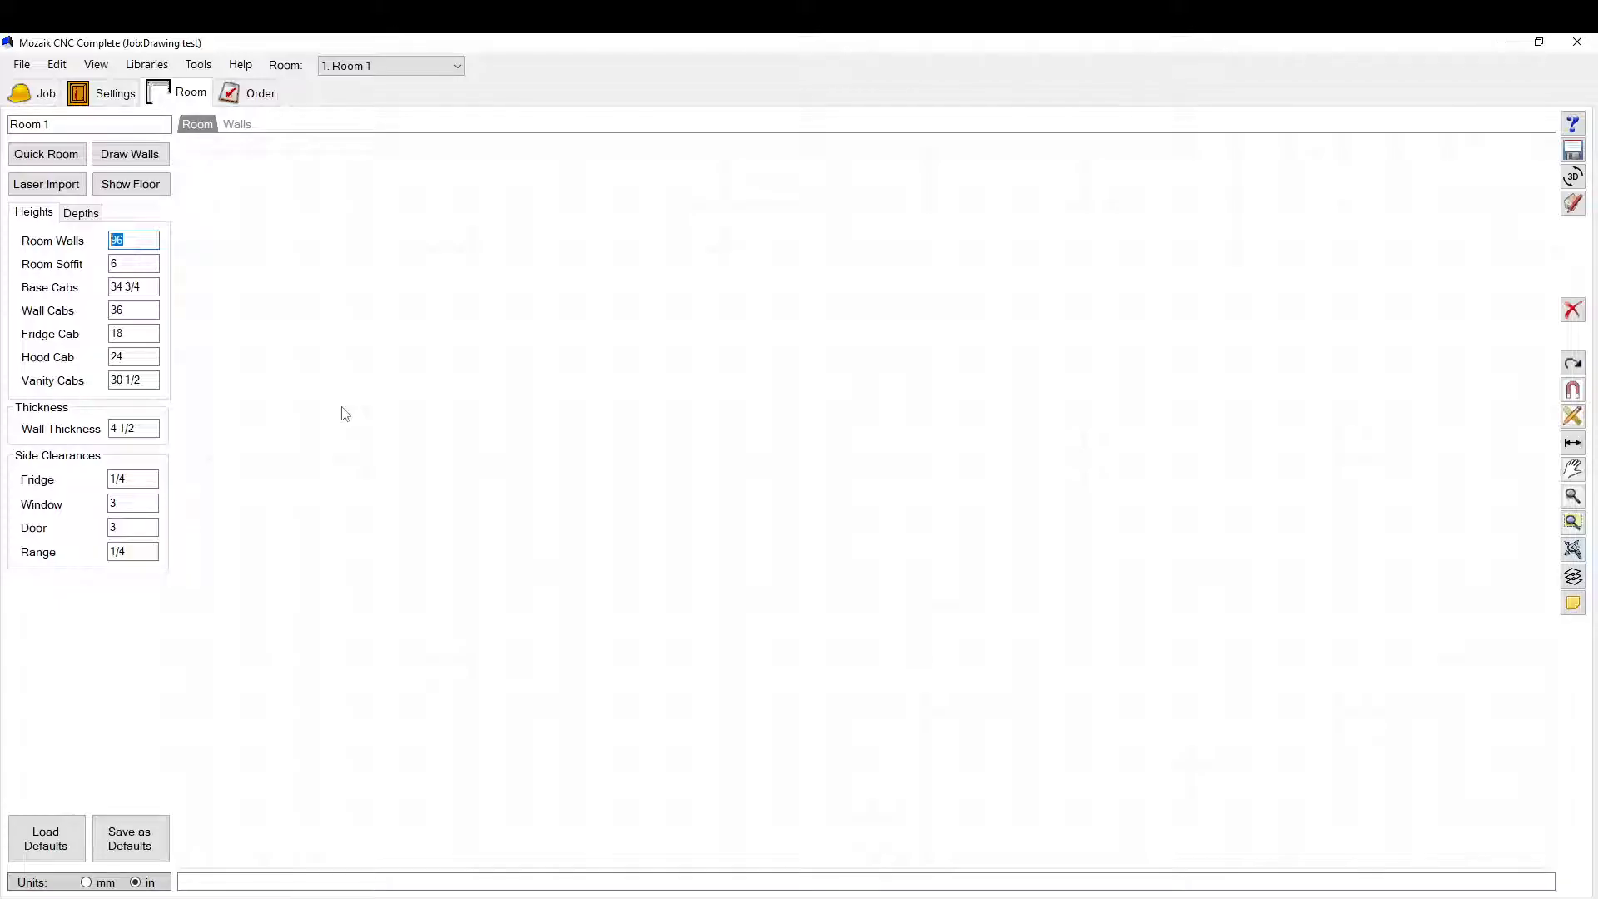
text(9)
click(134, 286)
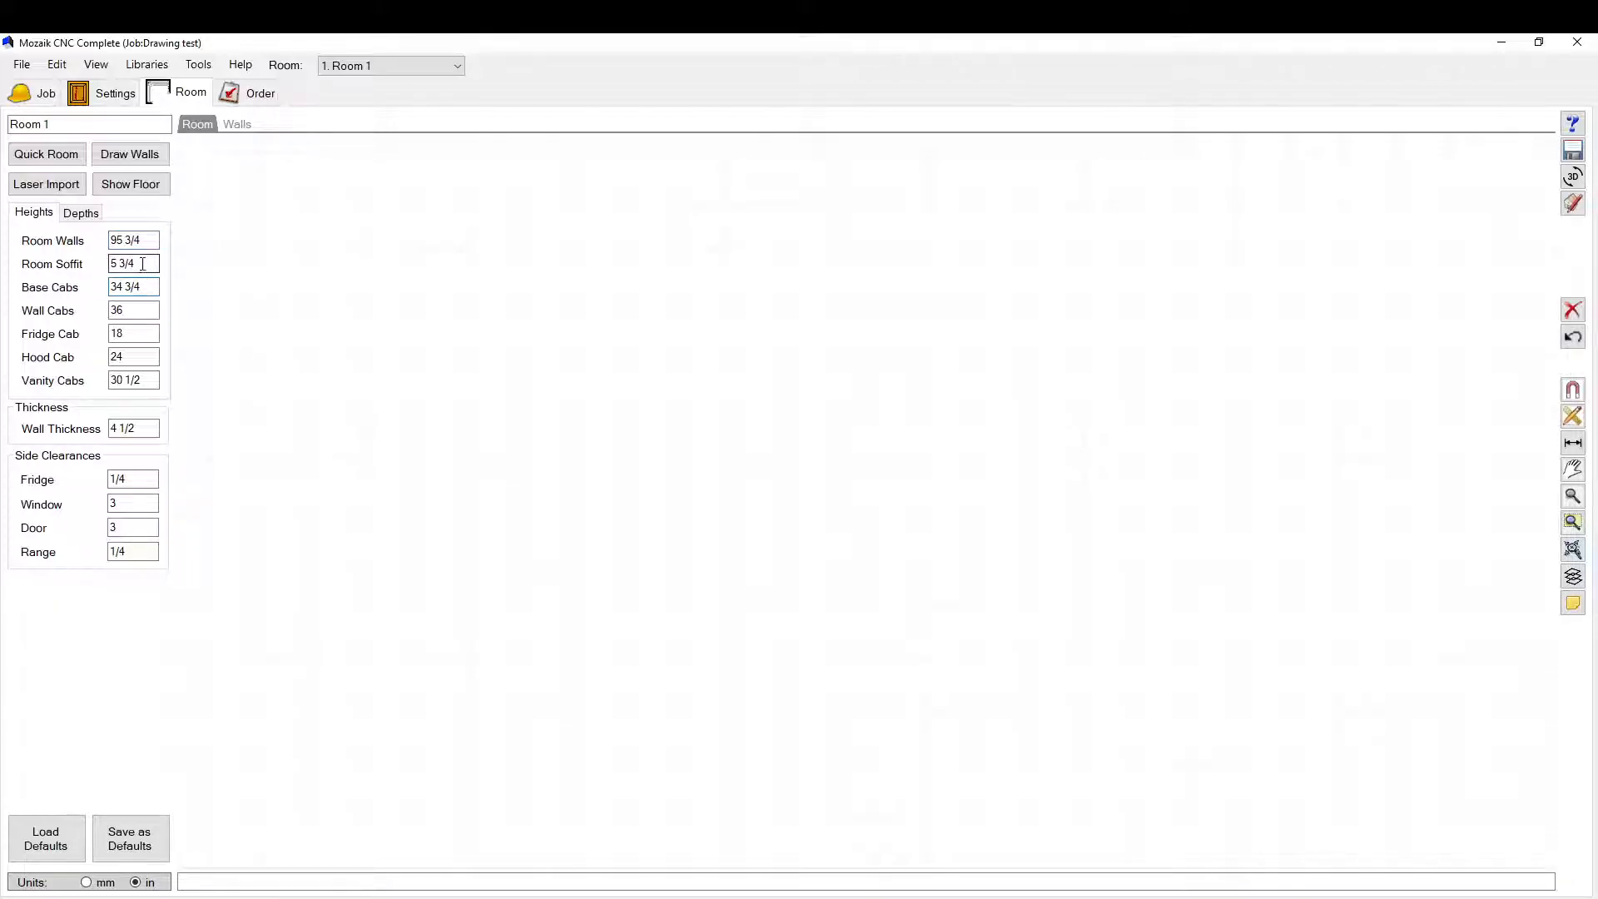
Step: Set the default wall cabinet height to 34 inches
drag(146, 263, 109, 263)
click(117, 310)
click(125, 263)
click(121, 310)
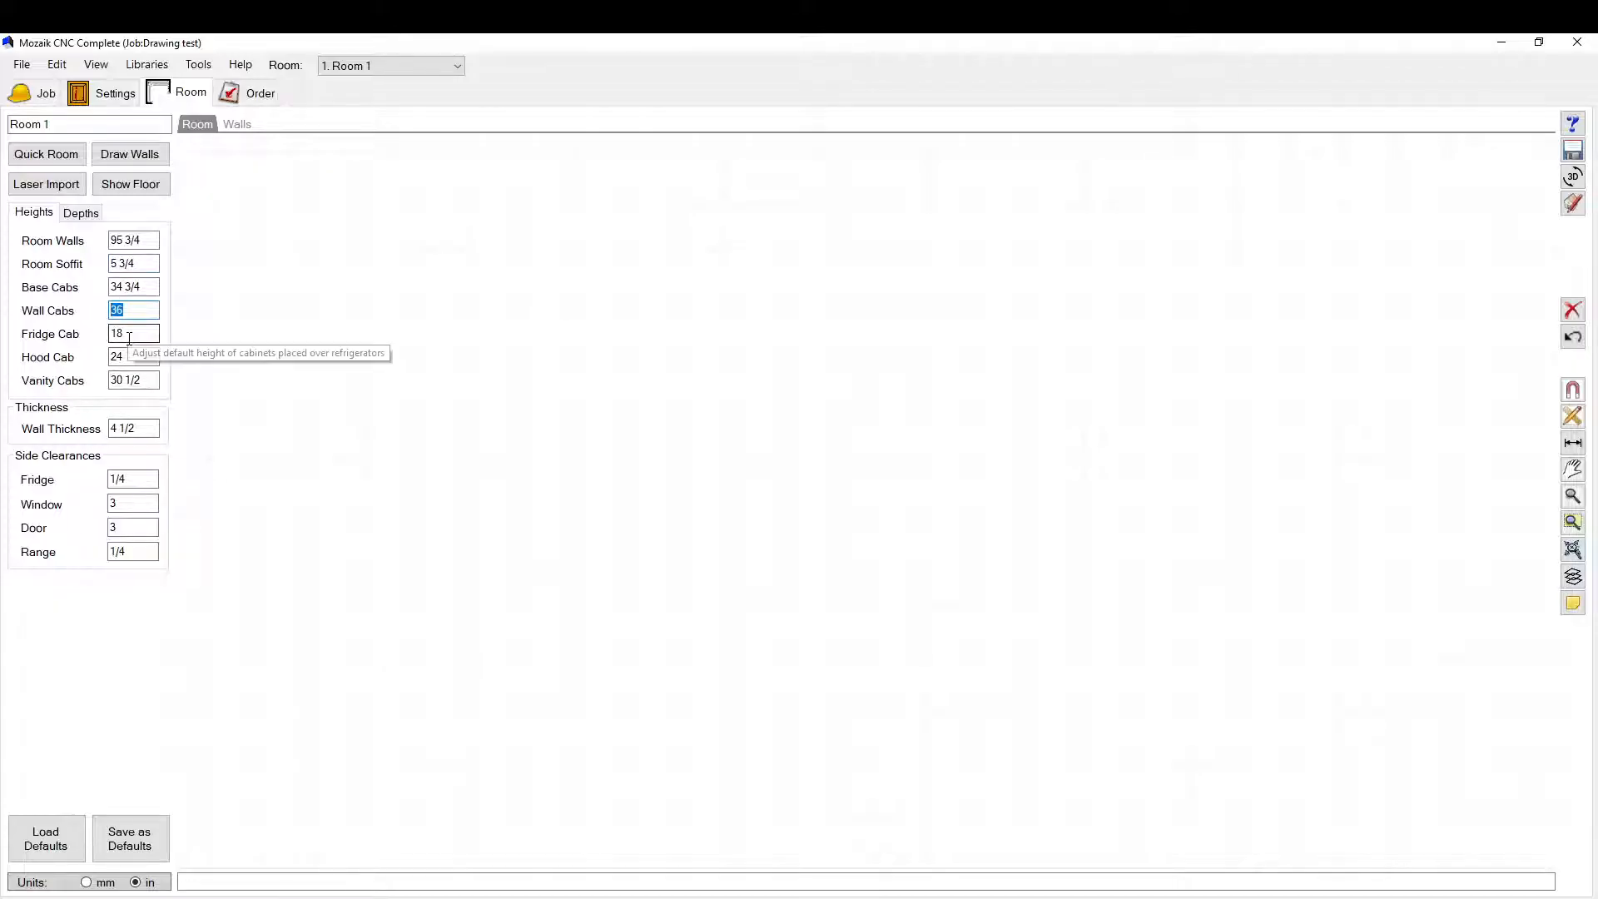
text(34)
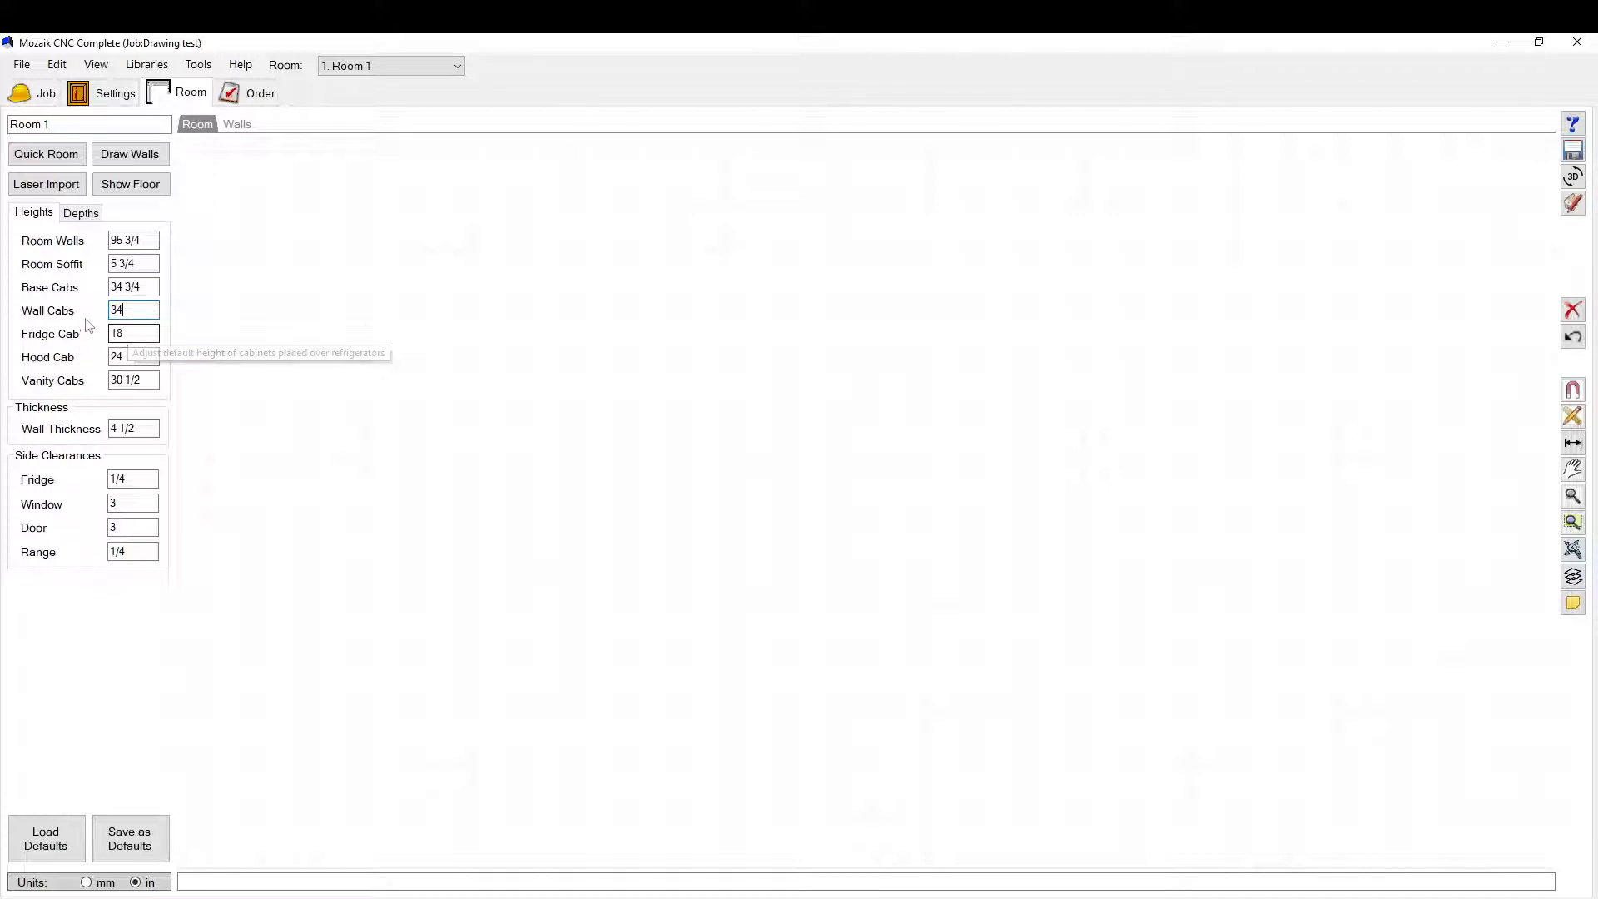
click(150, 265)
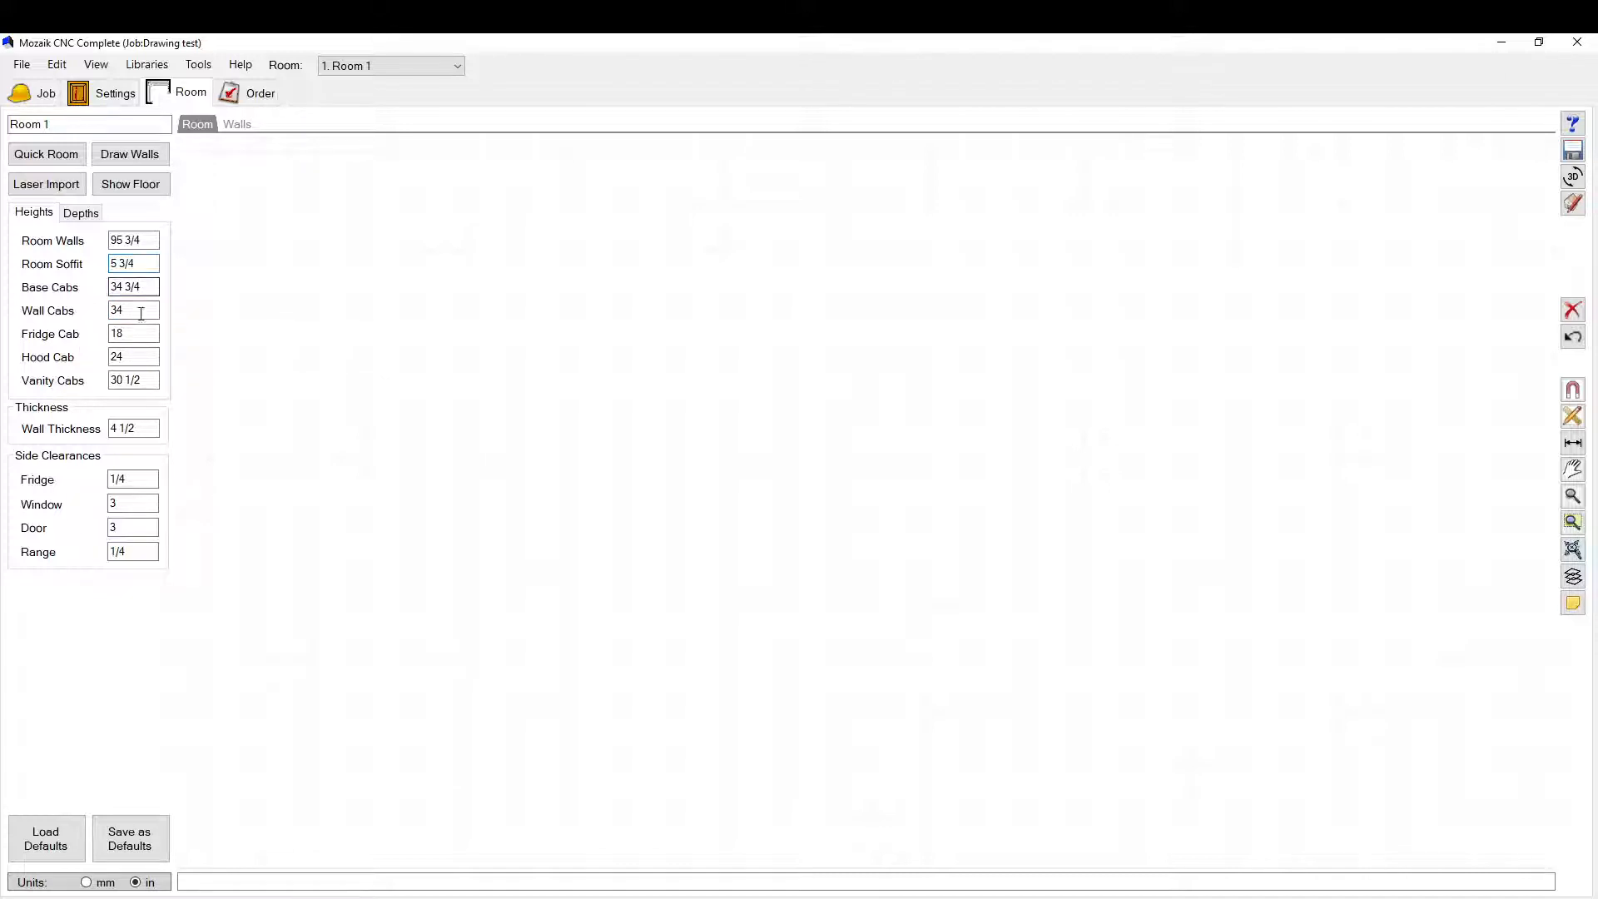
Step: Switch to Calculator, add 54 and 34, subtract 95.75 from the sum and select the digits of the result
click(268, 897)
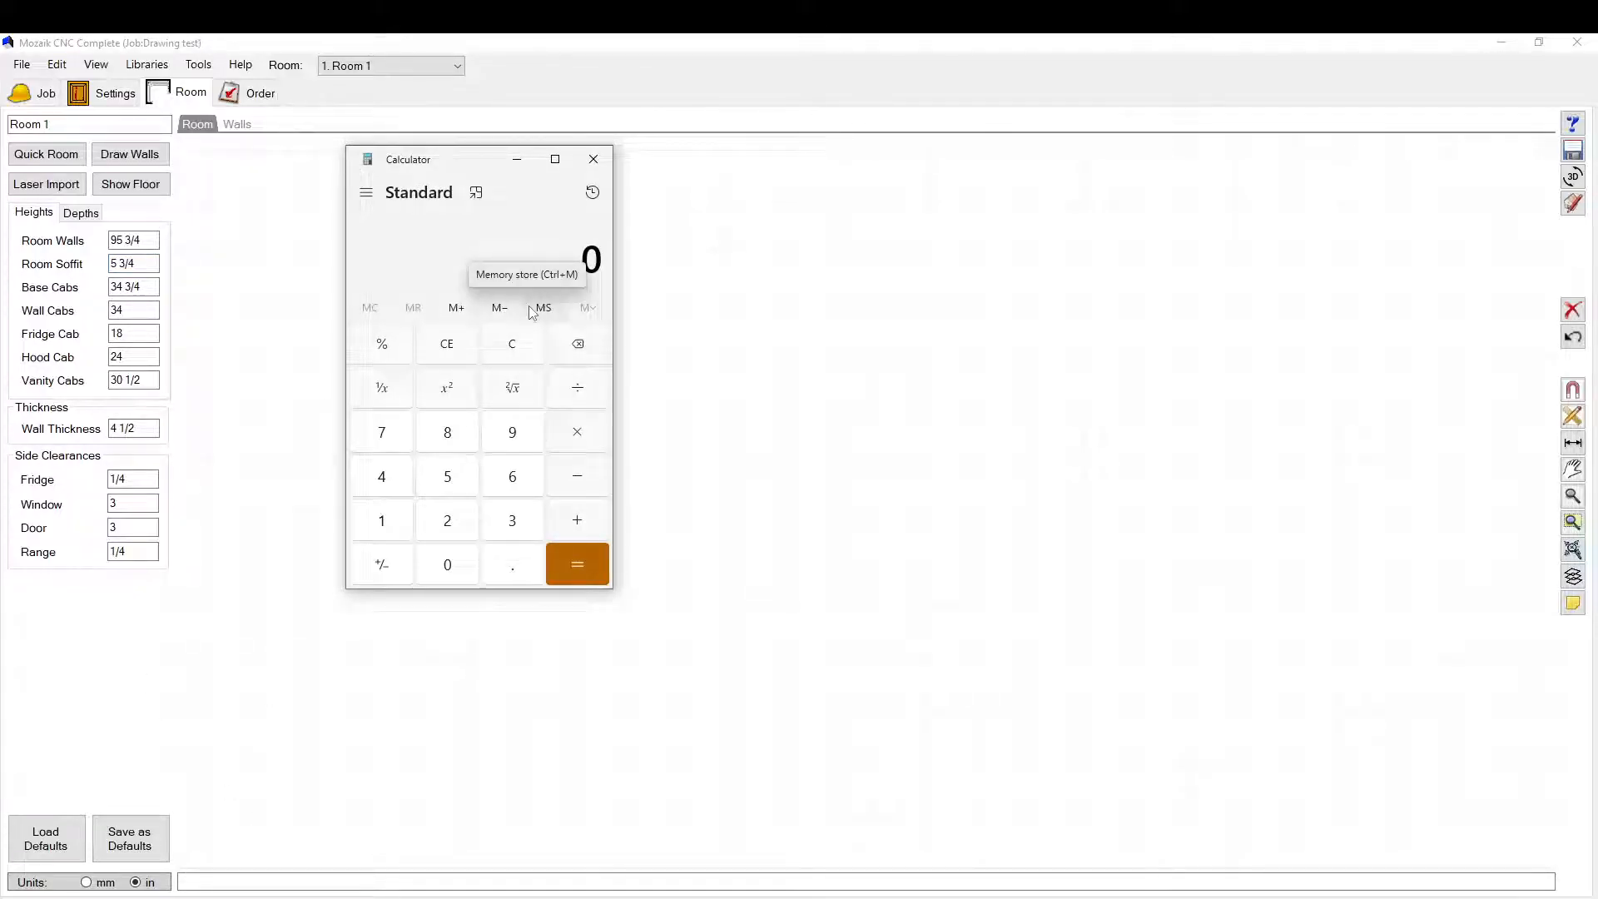
text(54)
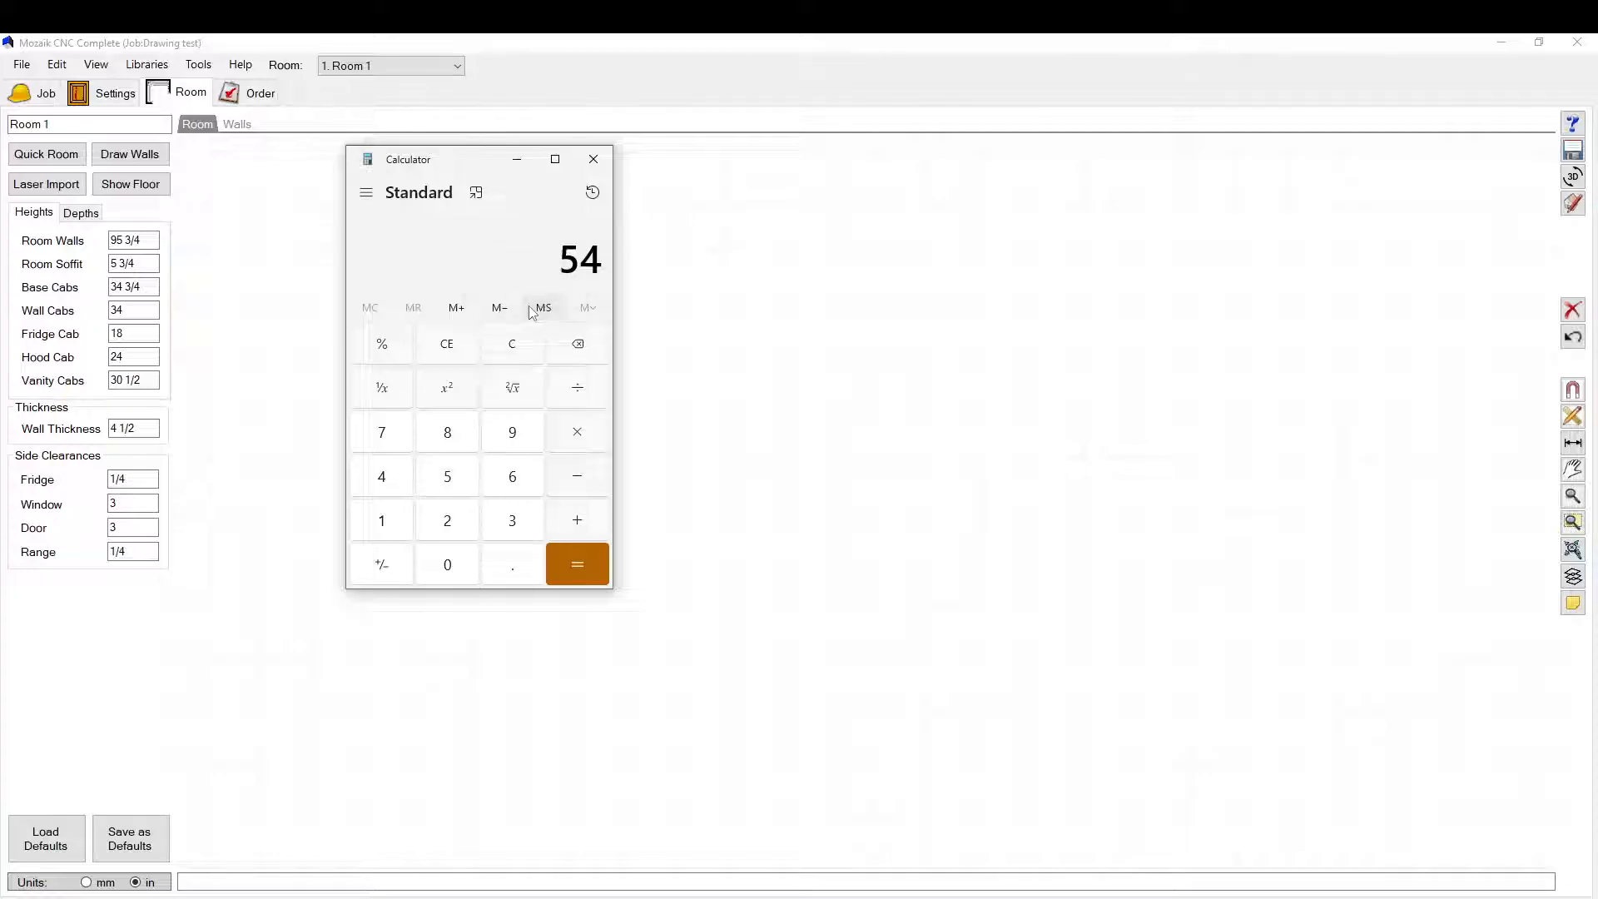
text( + 34)
key(Return)
text(95.75)
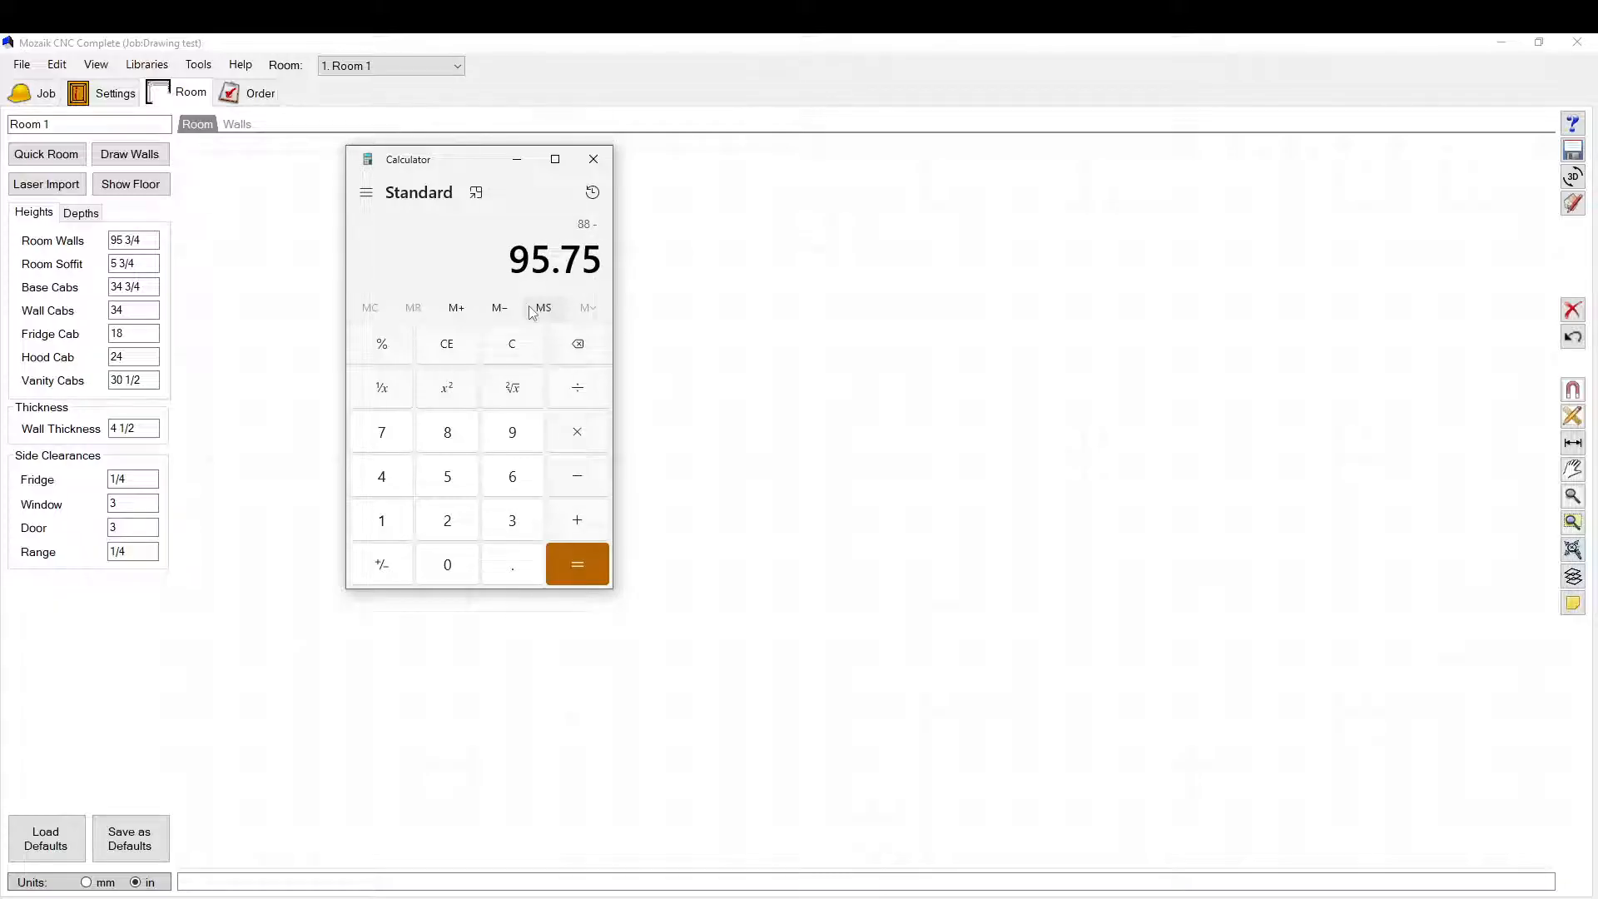
key(Return)
drag(535, 263, 609, 288)
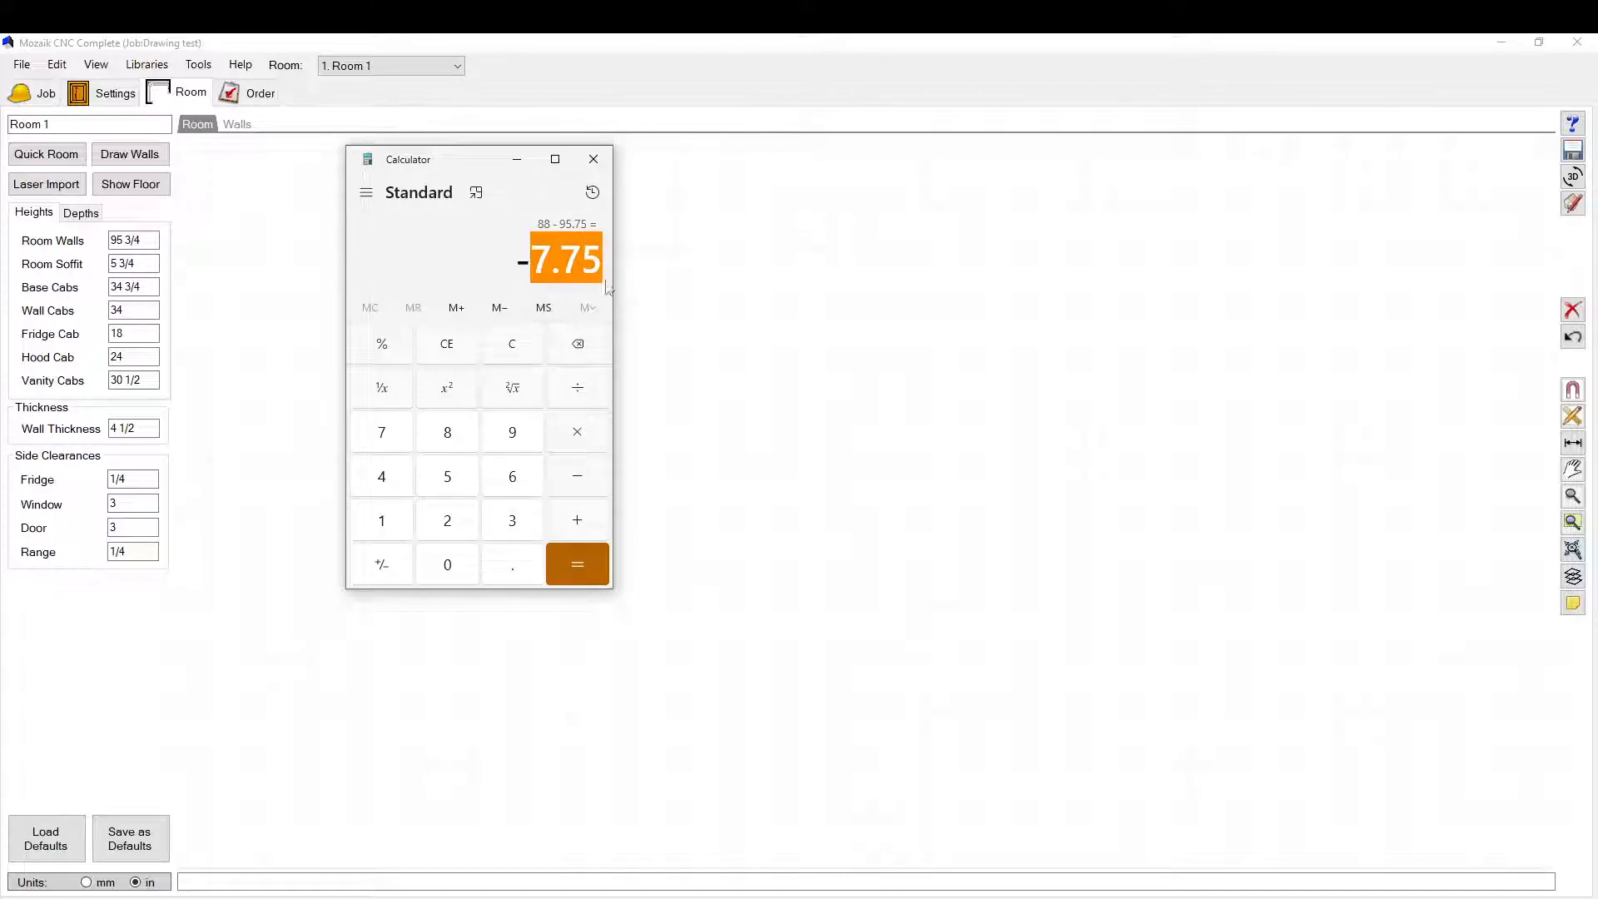
Step: Close Calculator and set Room 1's soffit height to 7.75 inches
click(593, 159)
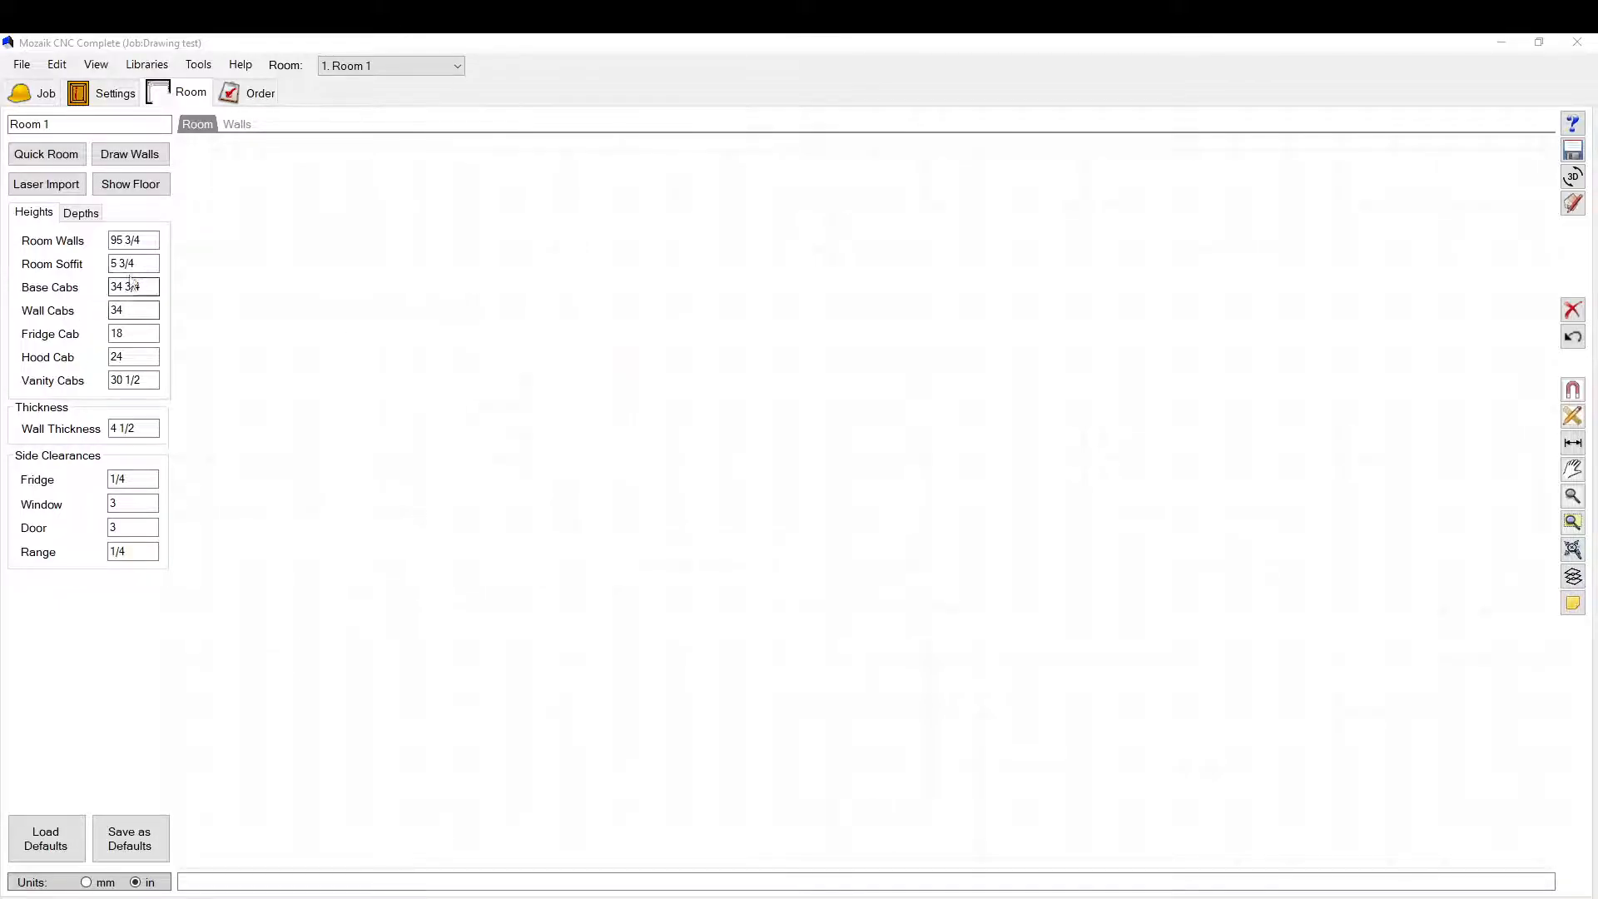
text(7)
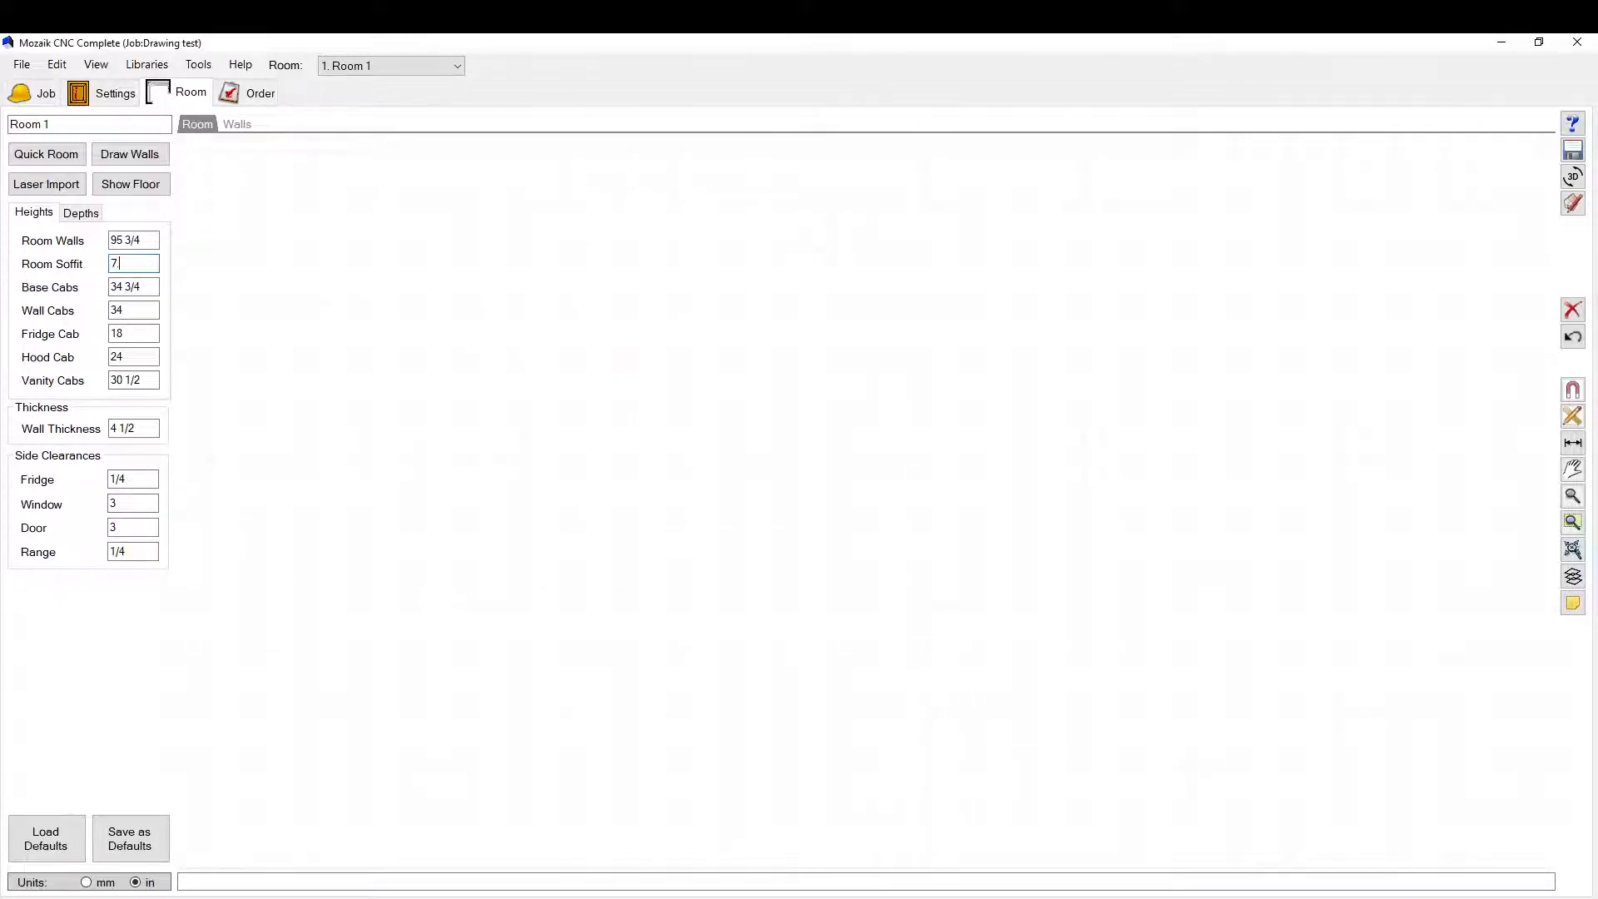
click(135, 310)
click(145, 264)
double_click(145, 264)
Step: Review the remaining default cabinet heights, the side clearances and the default wall, base and tall cabinet depths
key(Tab)
key(Tab)
key(Tab)
key(Tab)
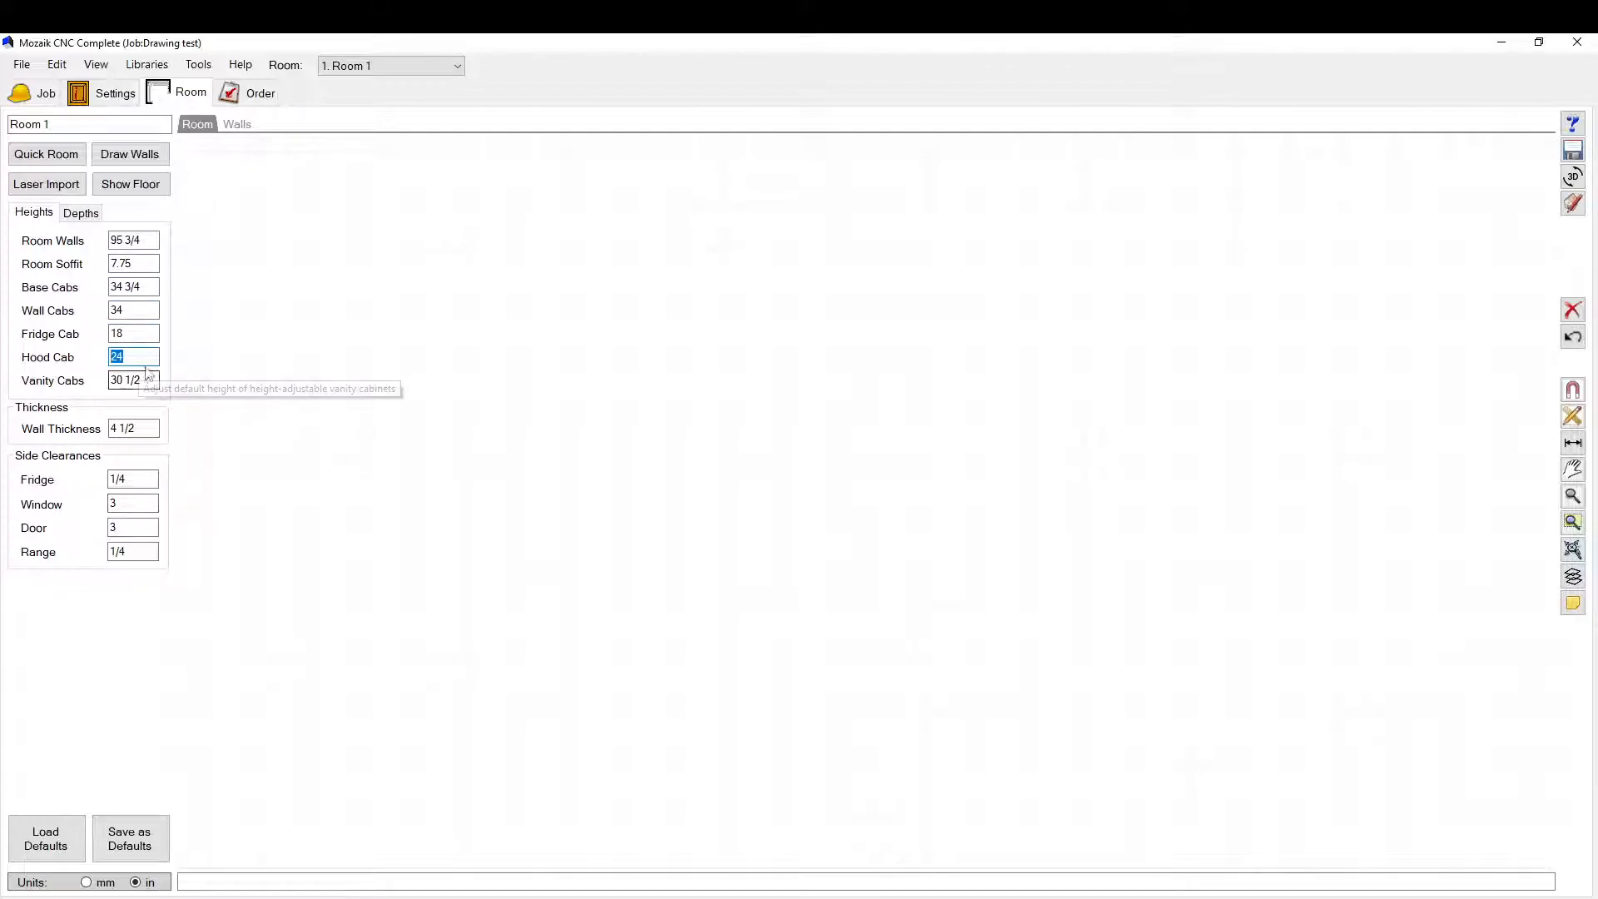
click(134, 380)
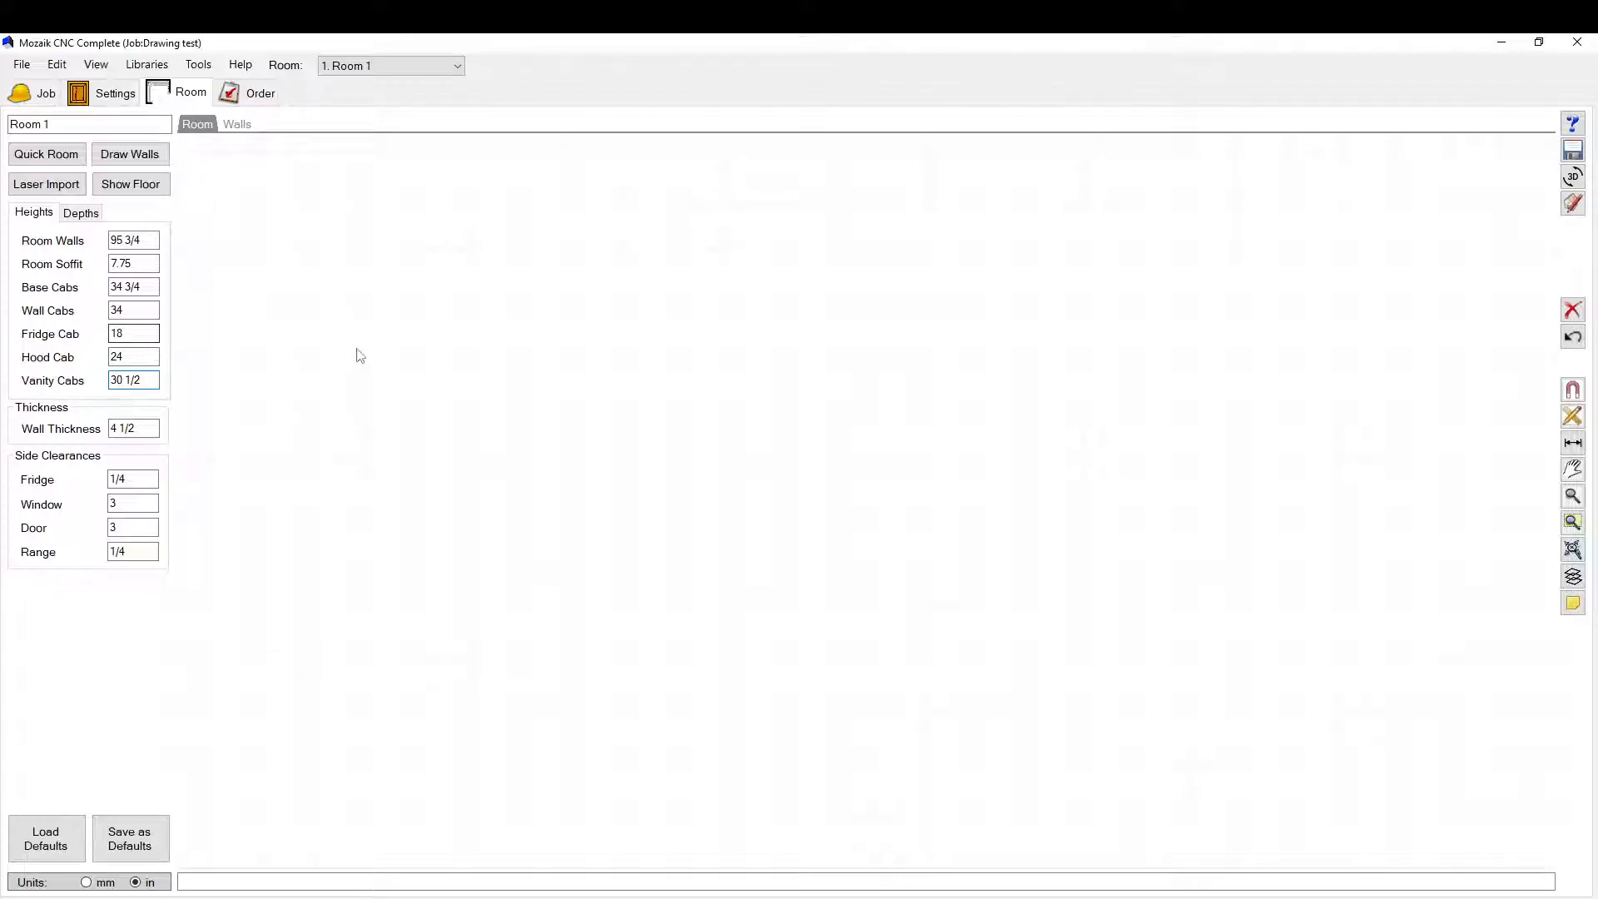
double_click(123, 479)
key(Tab)
key(Tab)
key(Tab)
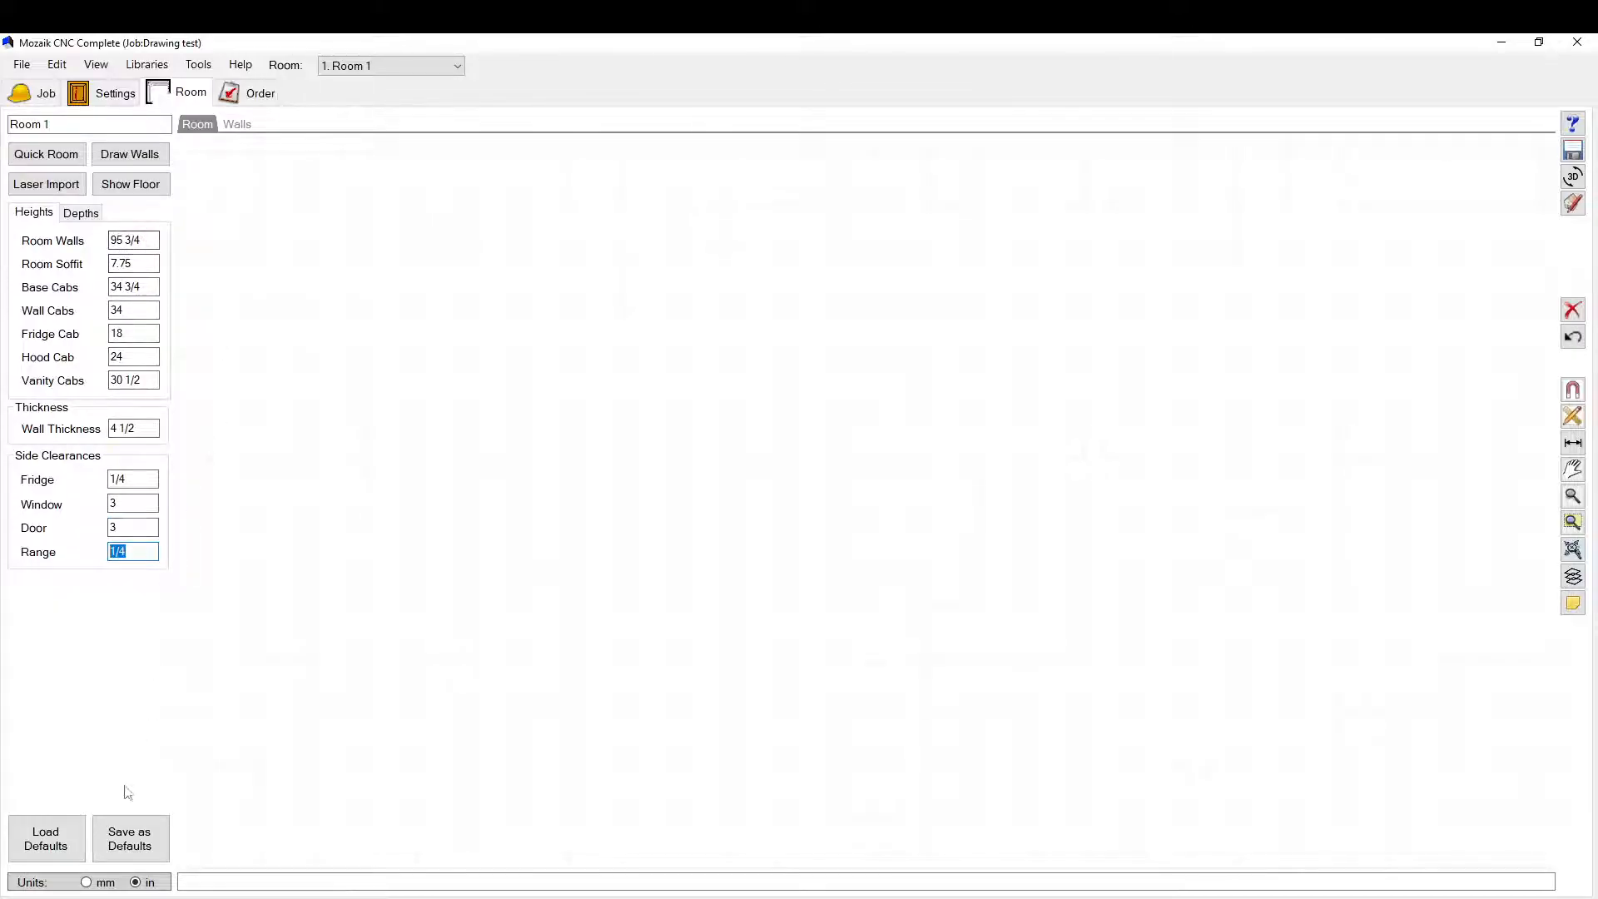
click(83, 213)
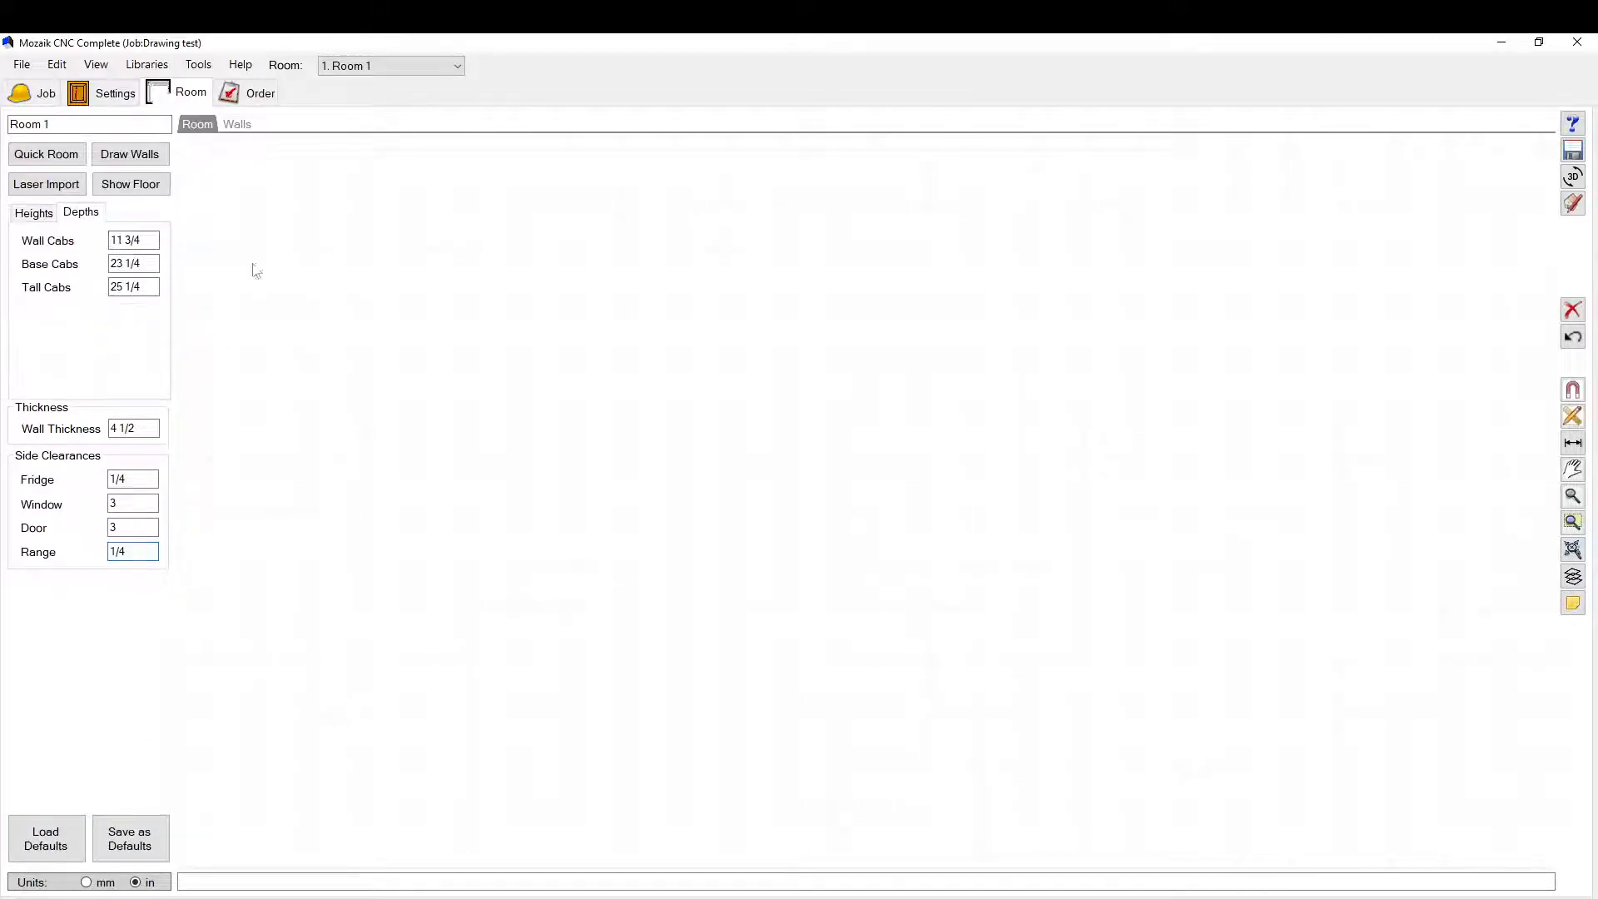
click(150, 263)
click(148, 287)
click(32, 213)
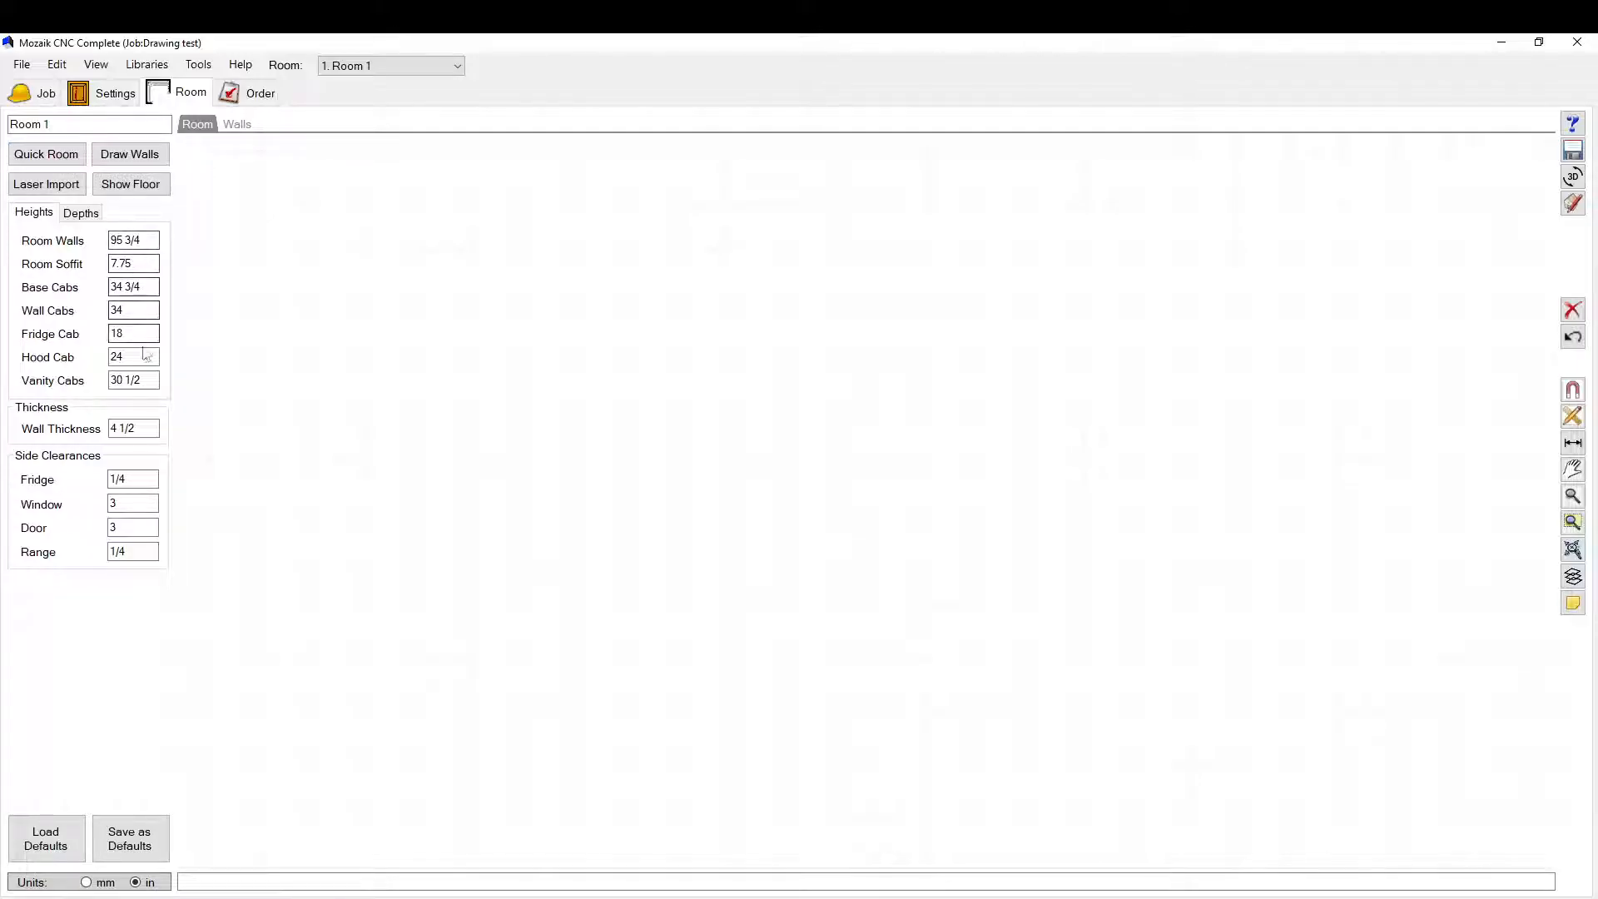
Step: Draw four connected walls clockwise, about 63, 105, 68 and 85 inches long, with the last one running diagonally inward
click(135, 159)
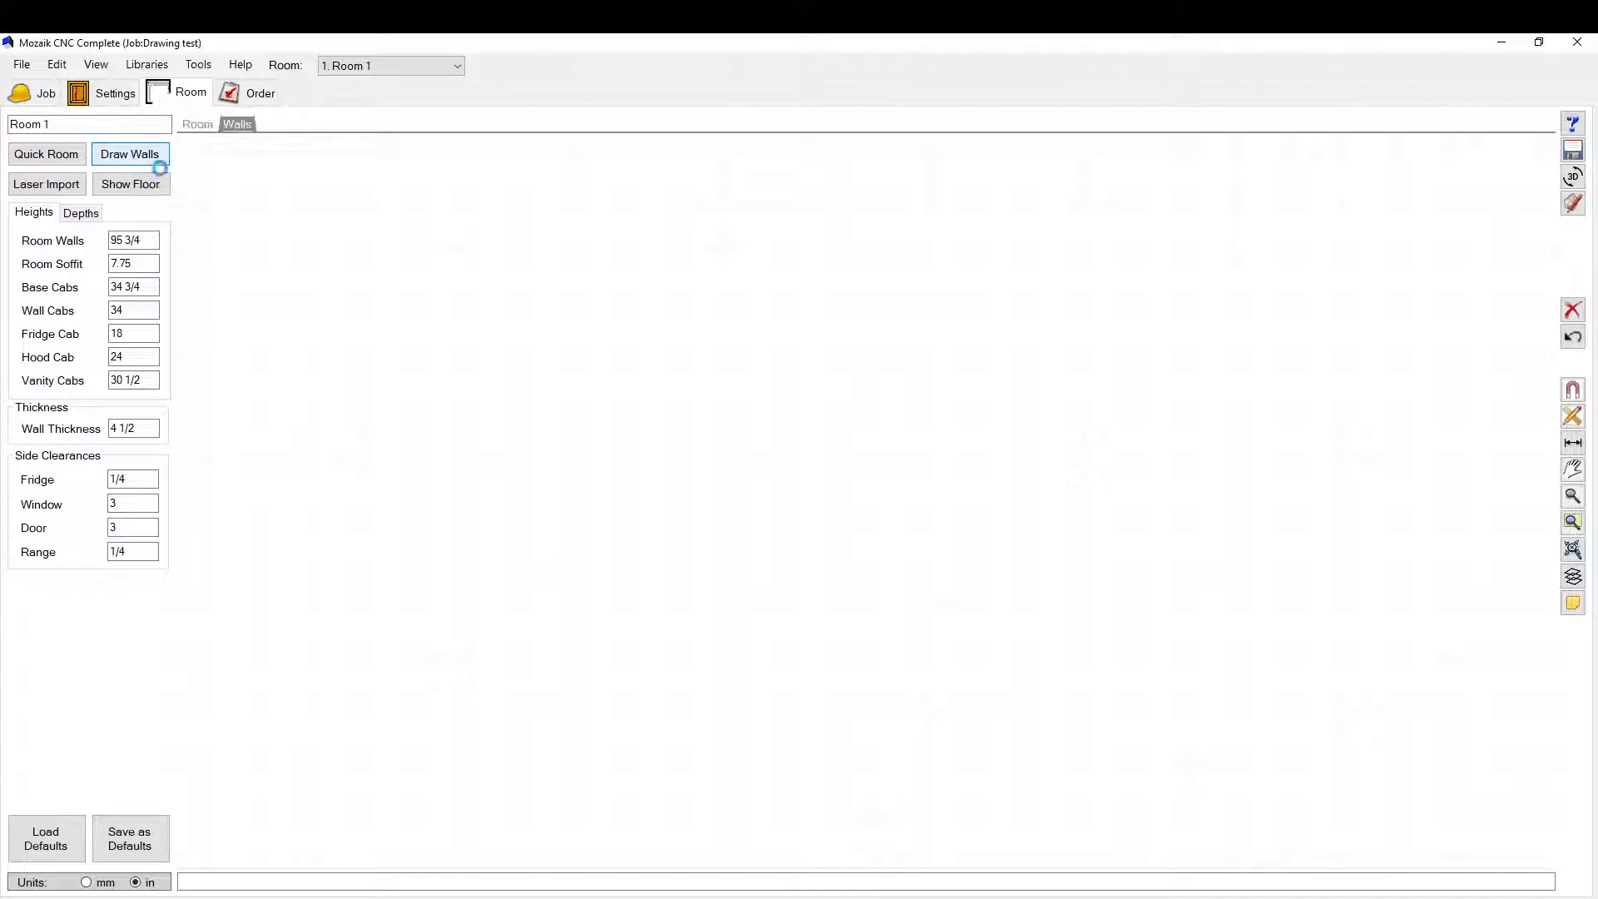
click(433, 476)
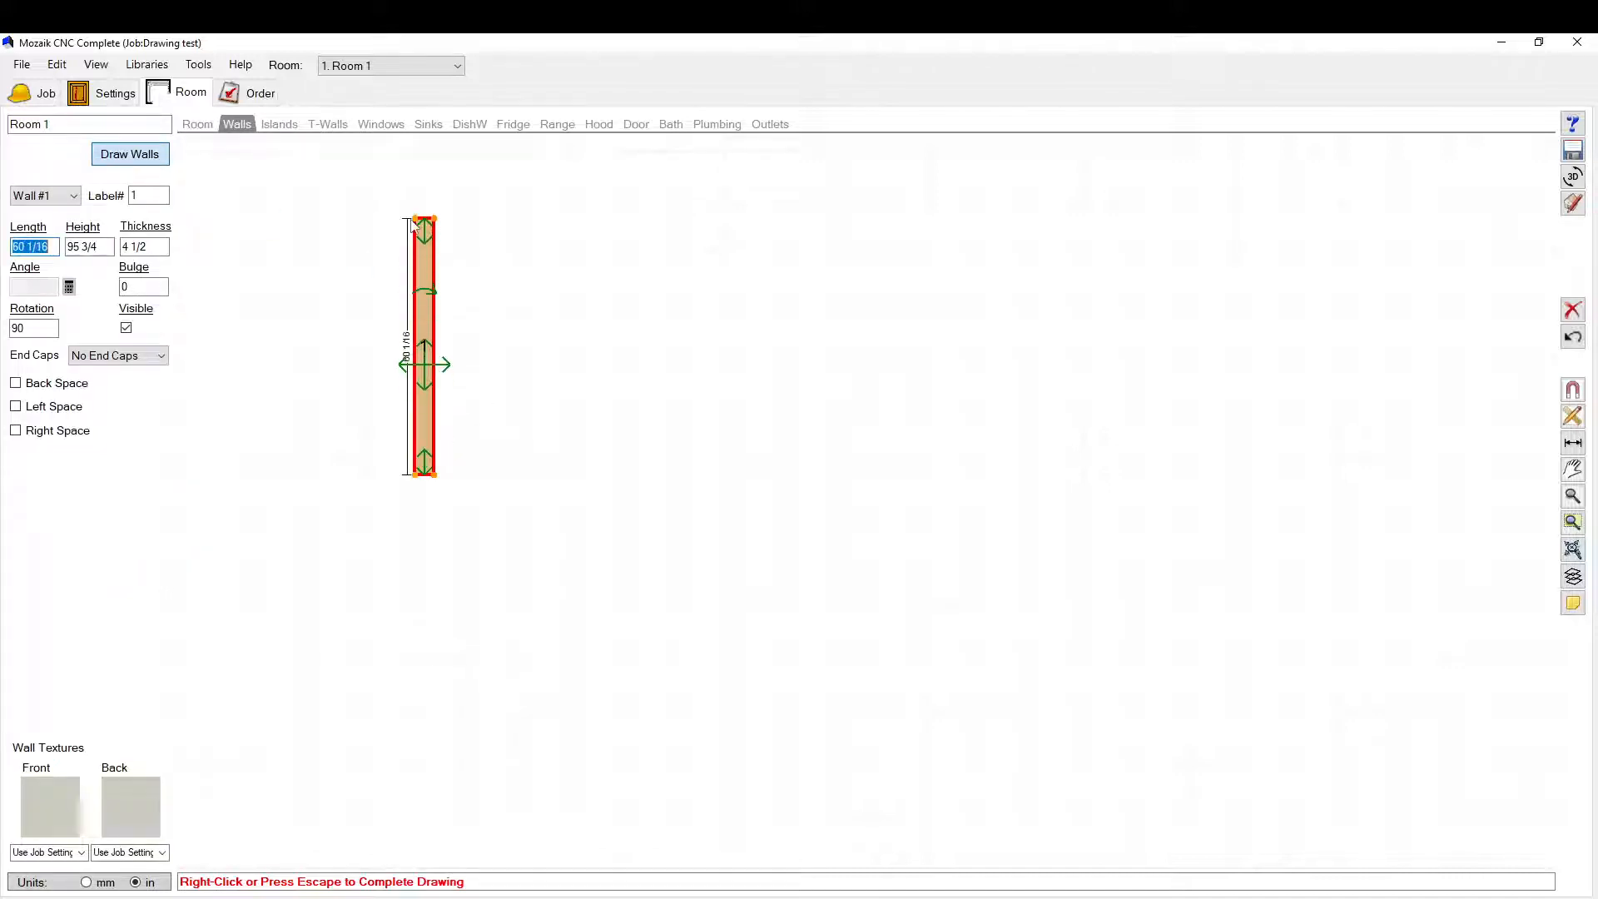
click(420, 204)
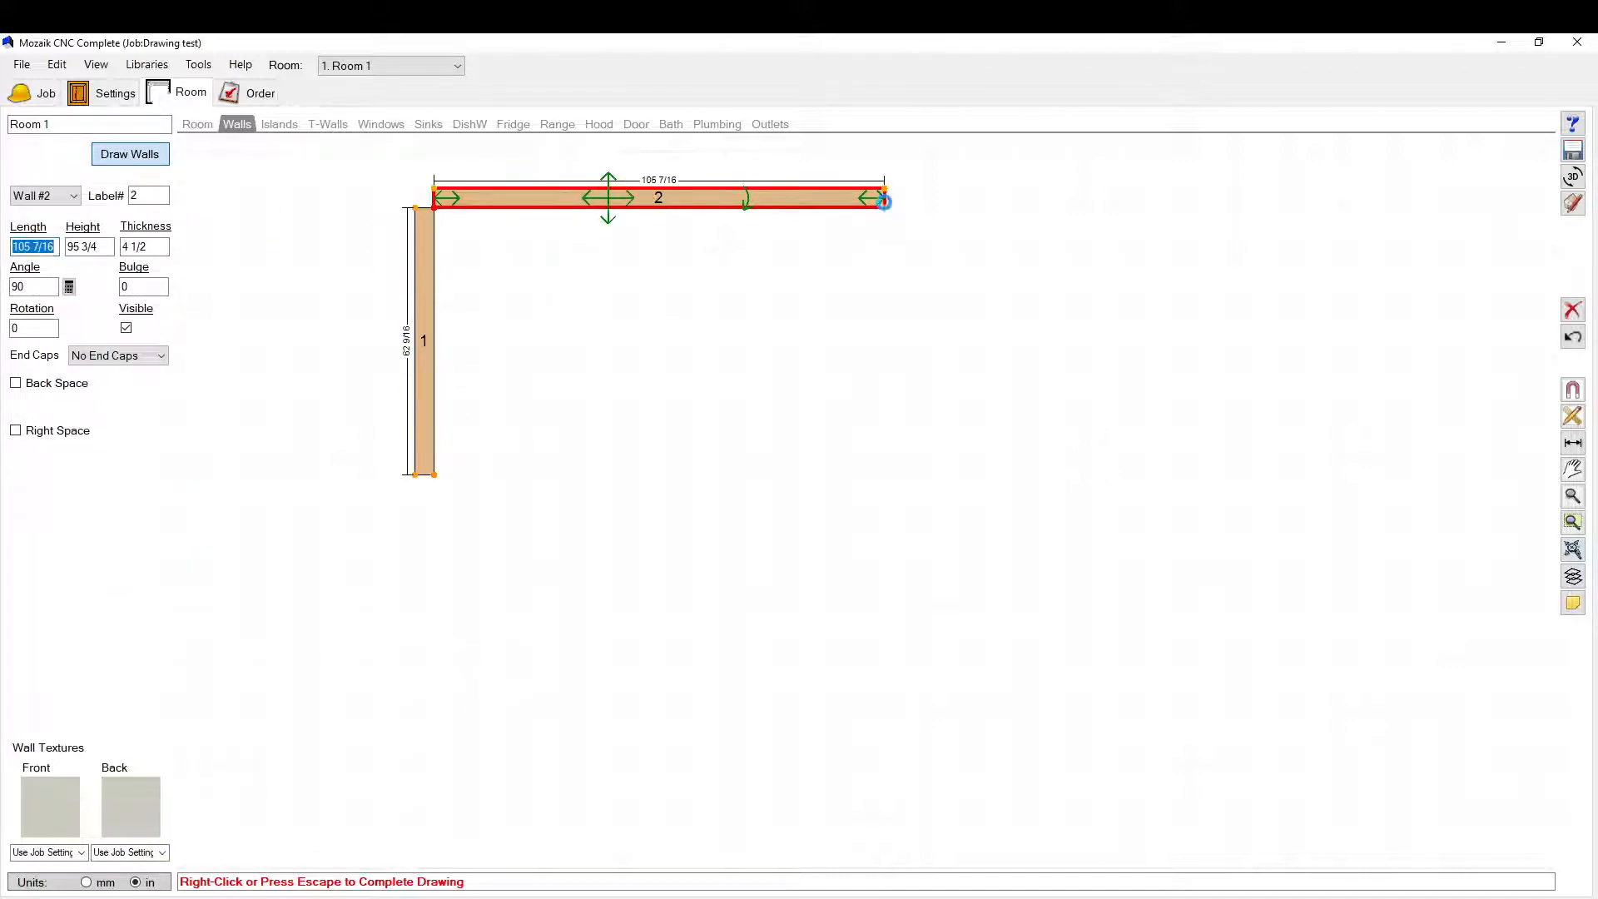
click(884, 200)
click(889, 500)
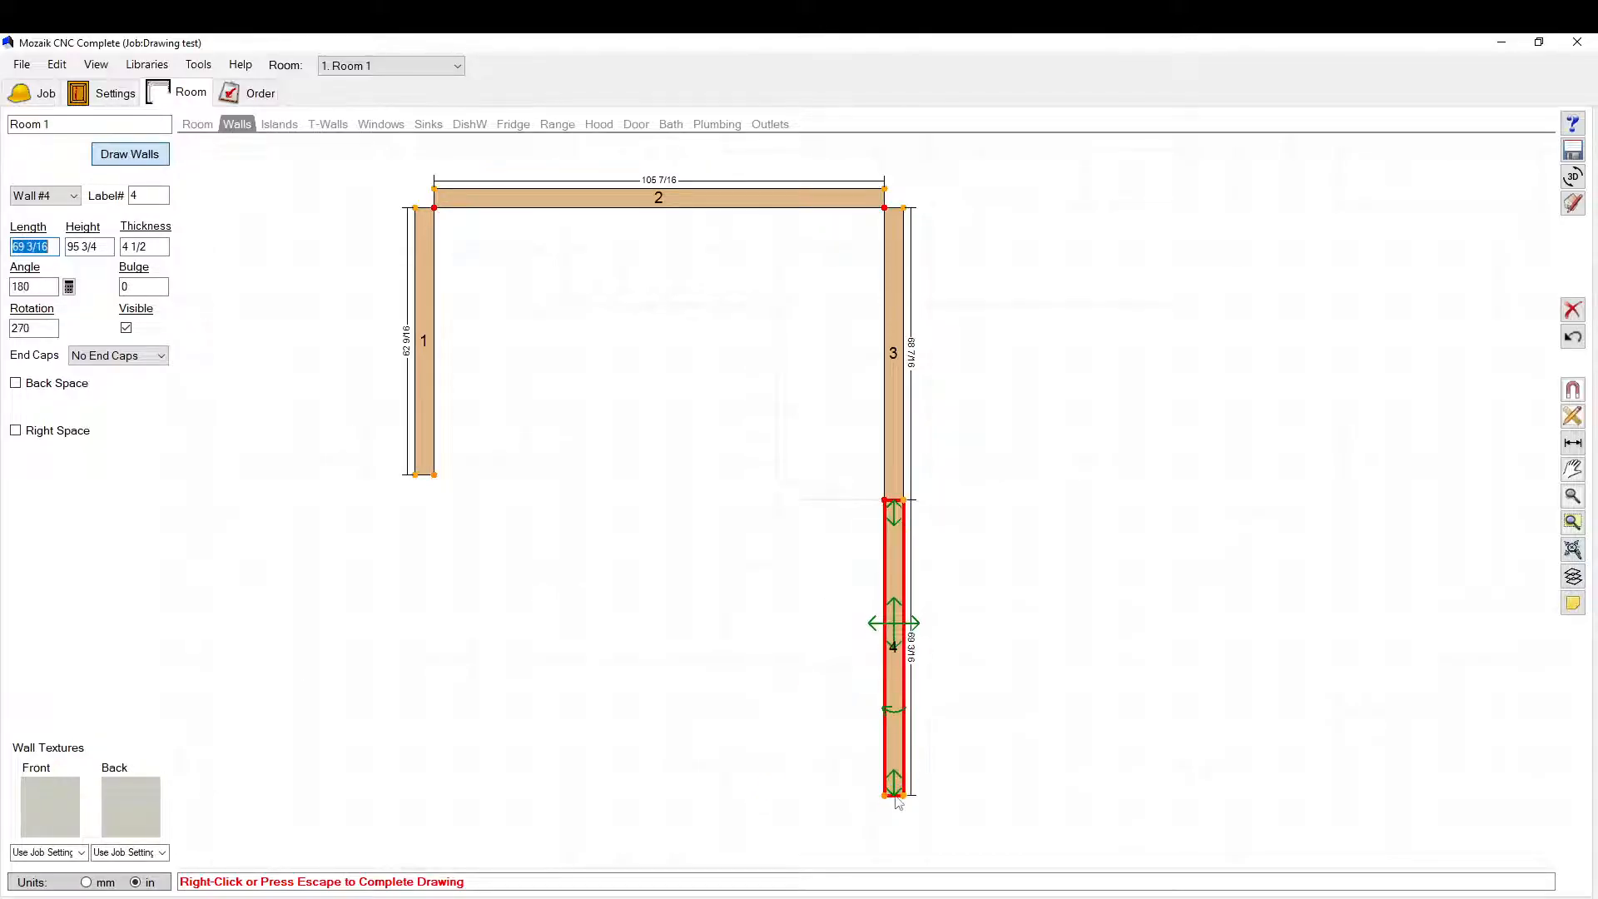
click(631, 759)
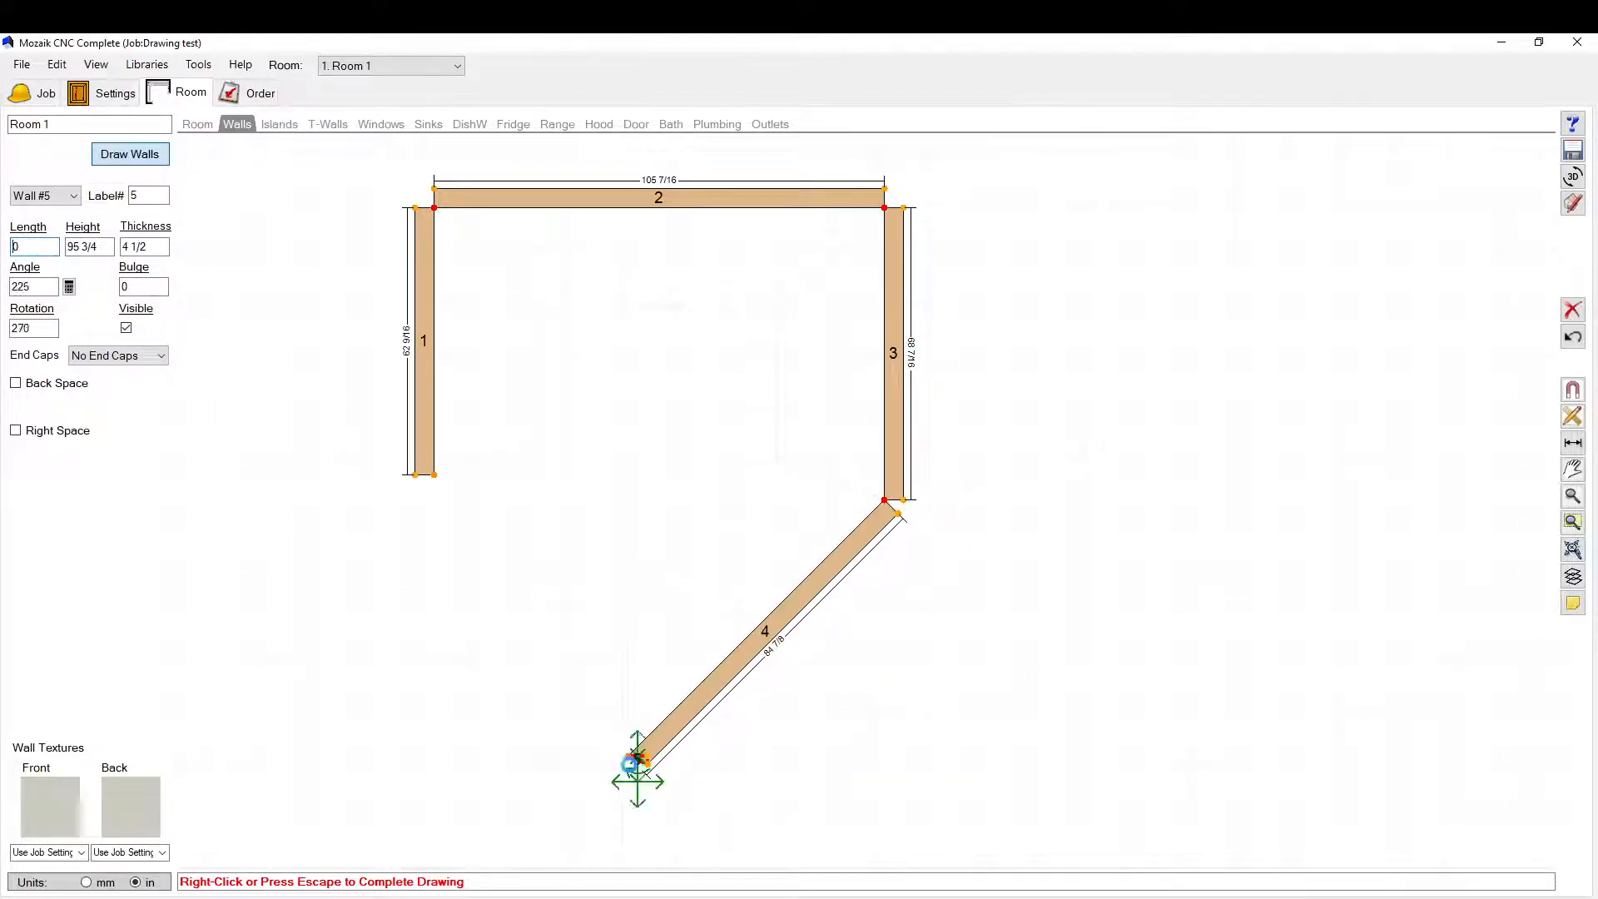
right_click(623, 770)
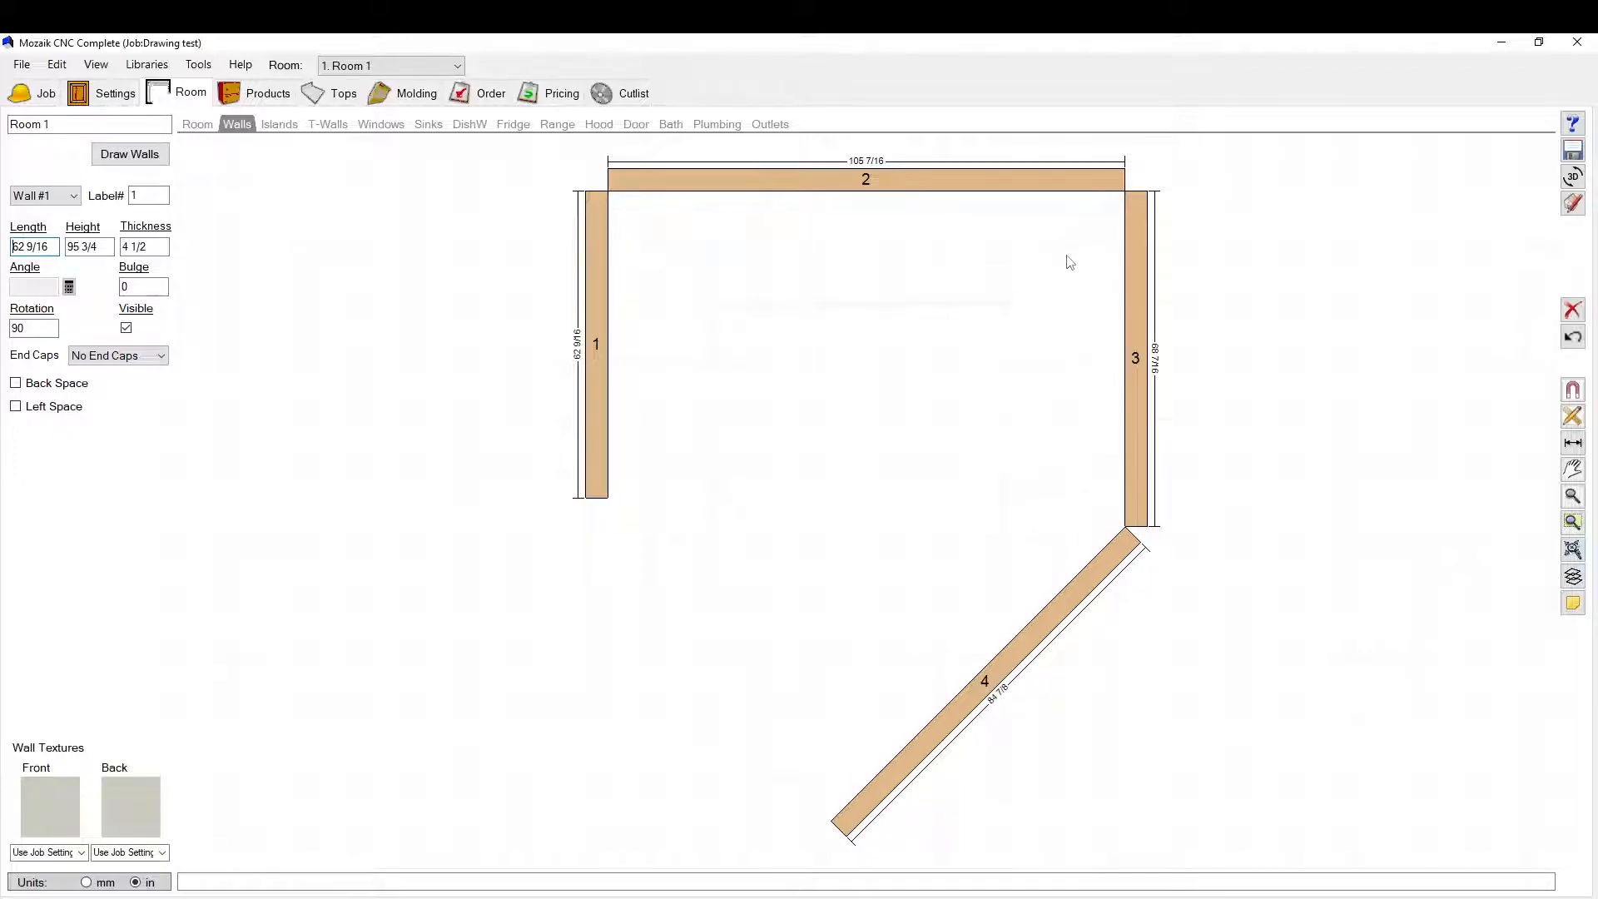
scroll(521, 449, down, 2)
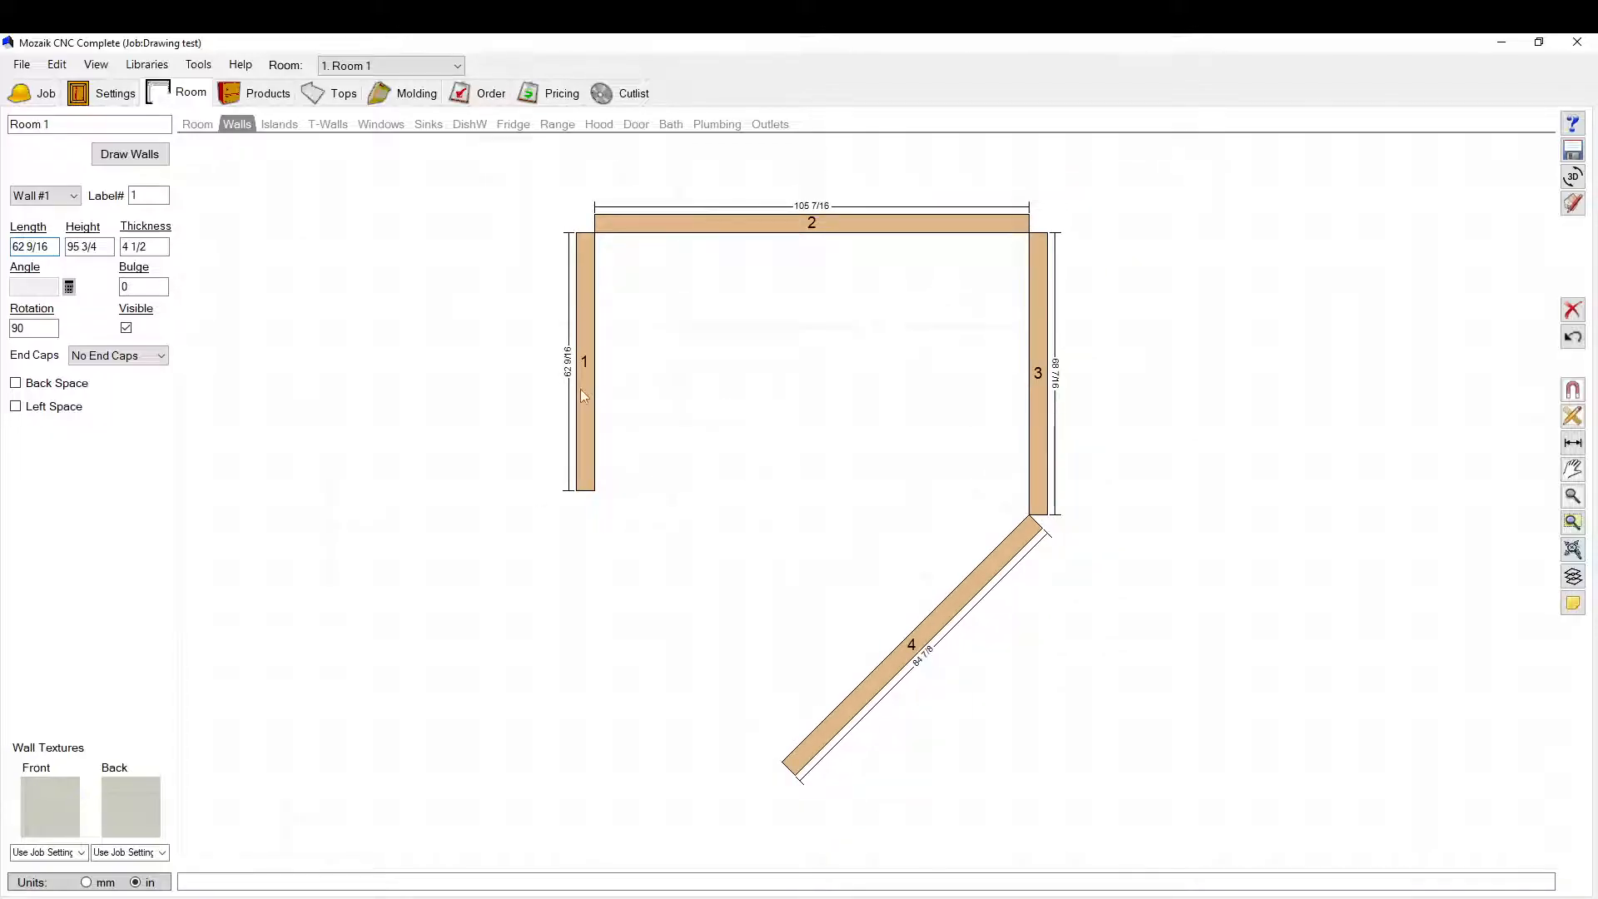
Step: Undo all four walls of the clockwise layout with the diagonal wall
key(ctrl+z)
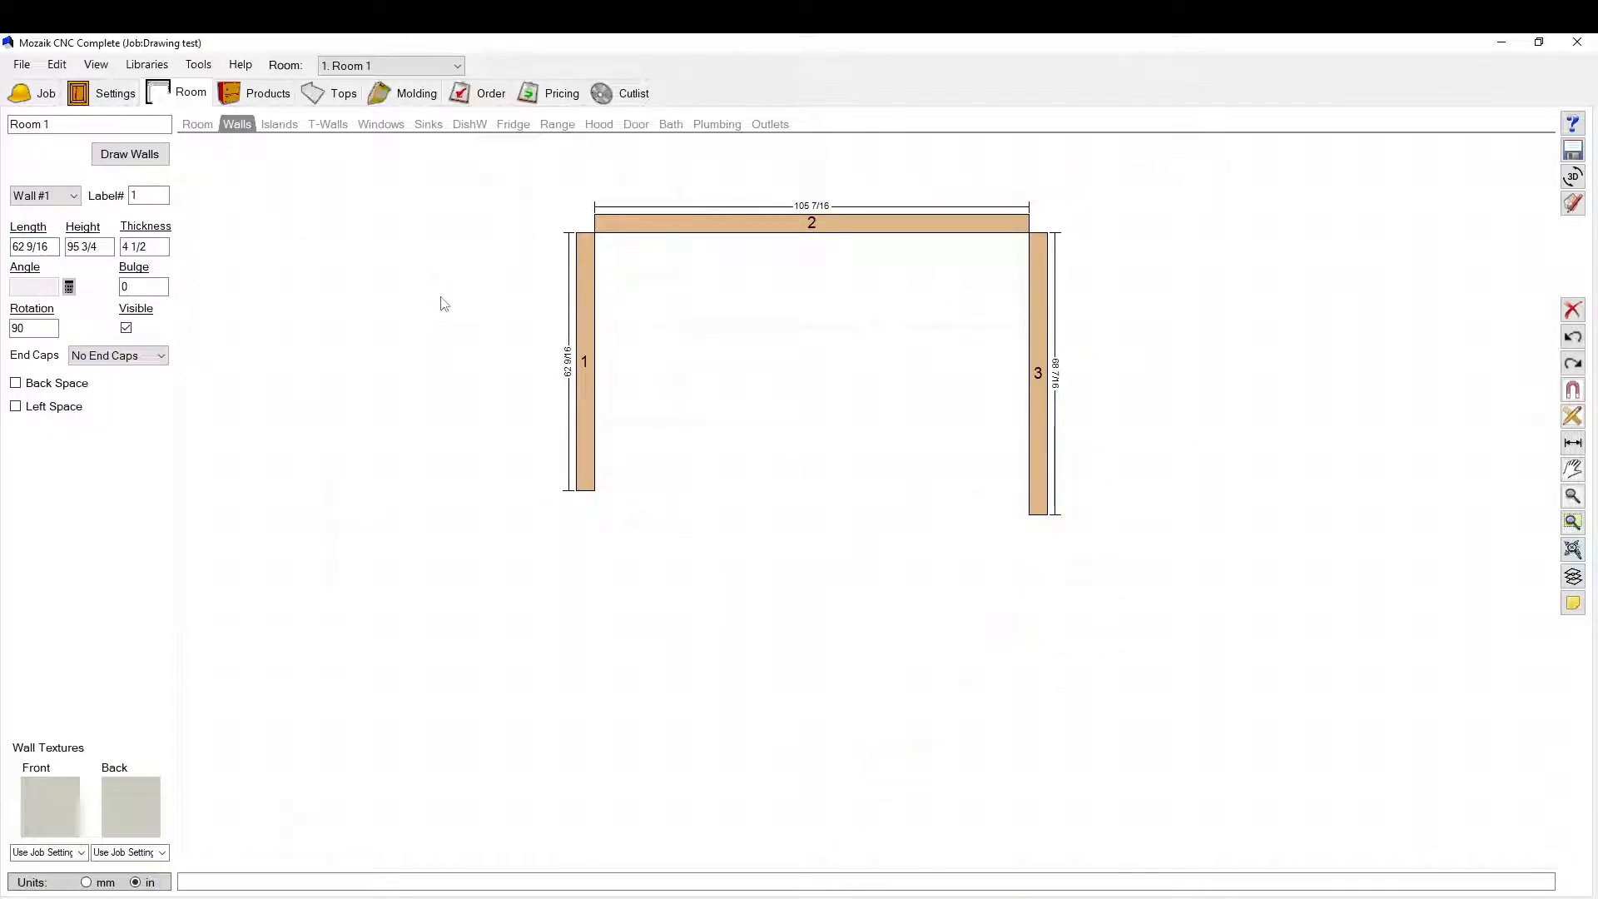
key(ctrl+z)
key(ctrl+z)
key(ctrl+z)
Step: Draw four connected walls counterclockwise from the lower edge, about 85, 78, 86 and 50 inches long, leaving the room partly open
click(143, 156)
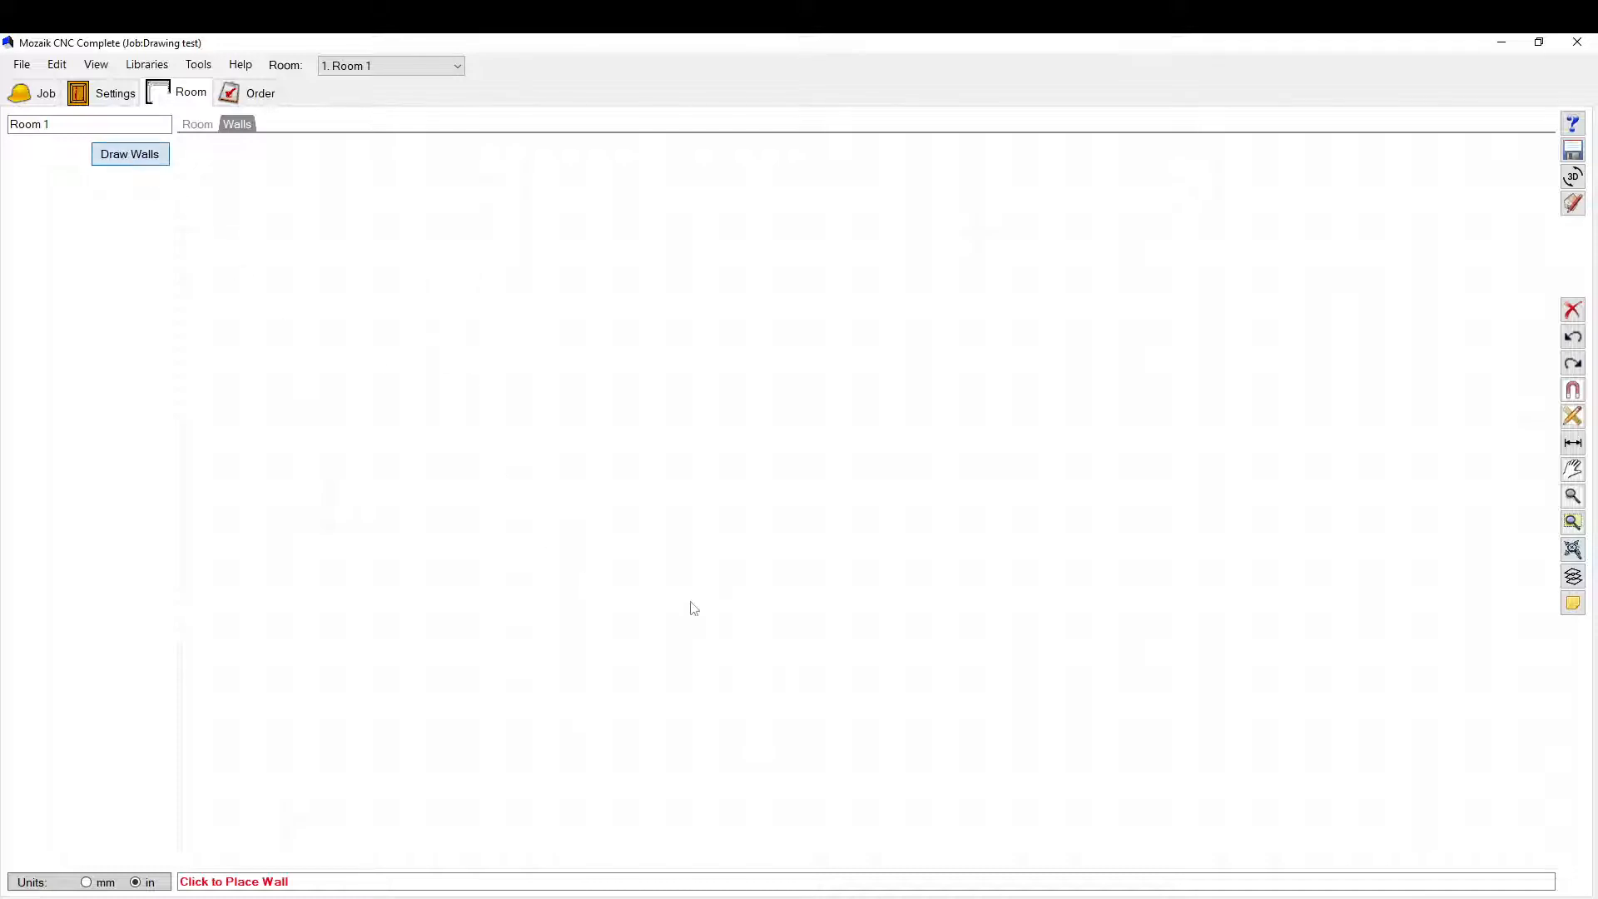
click(685, 606)
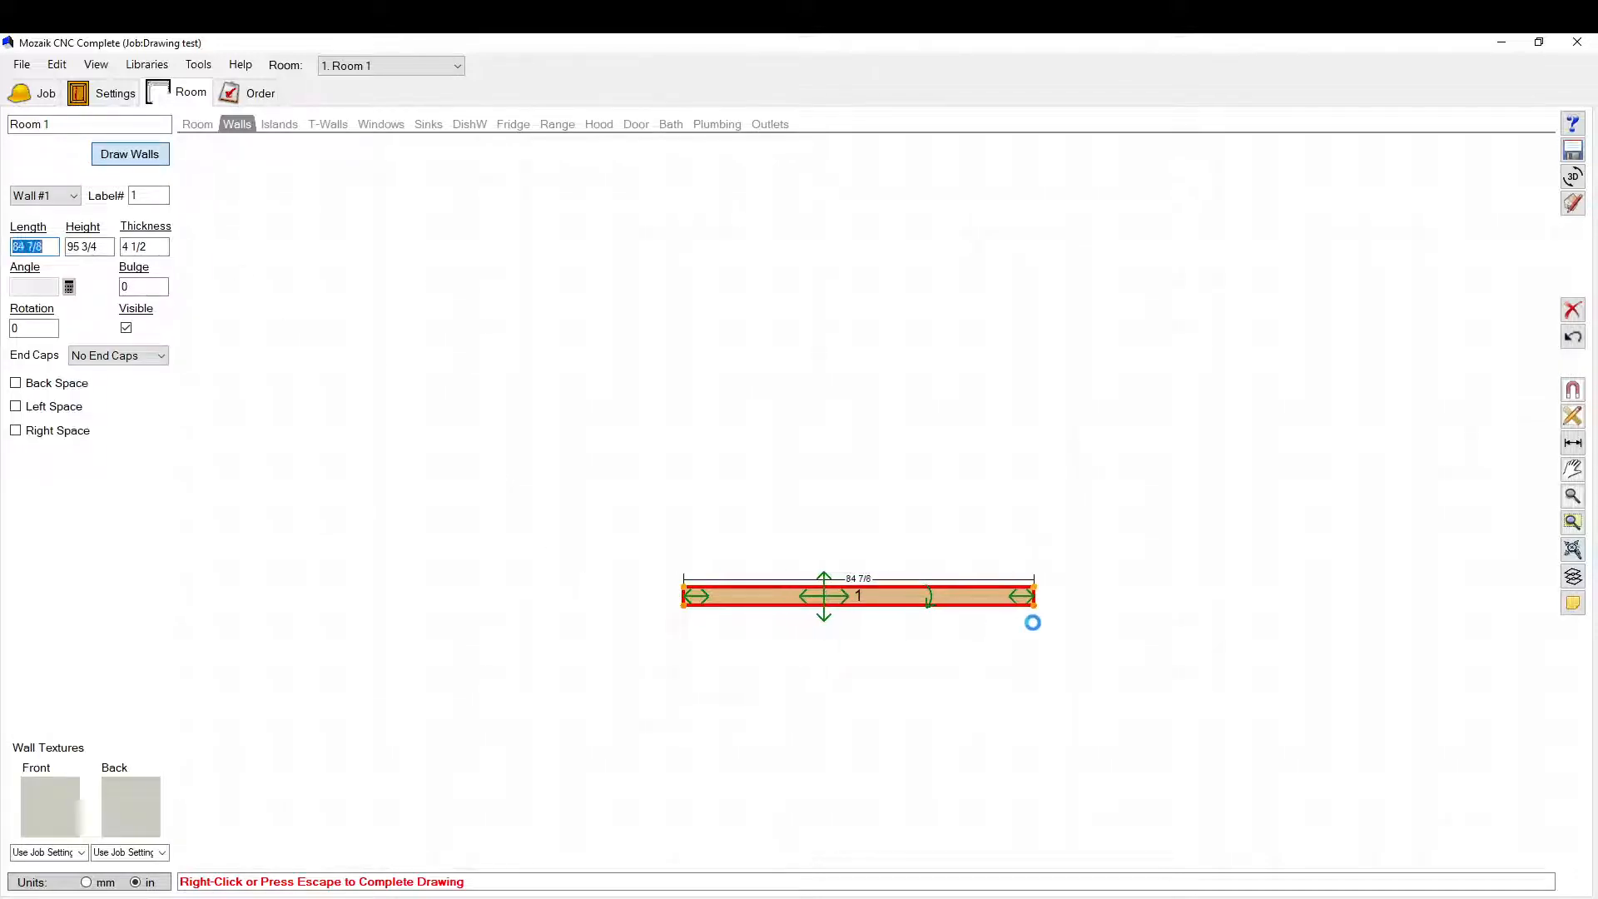
click(1033, 611)
click(1005, 285)
click(683, 285)
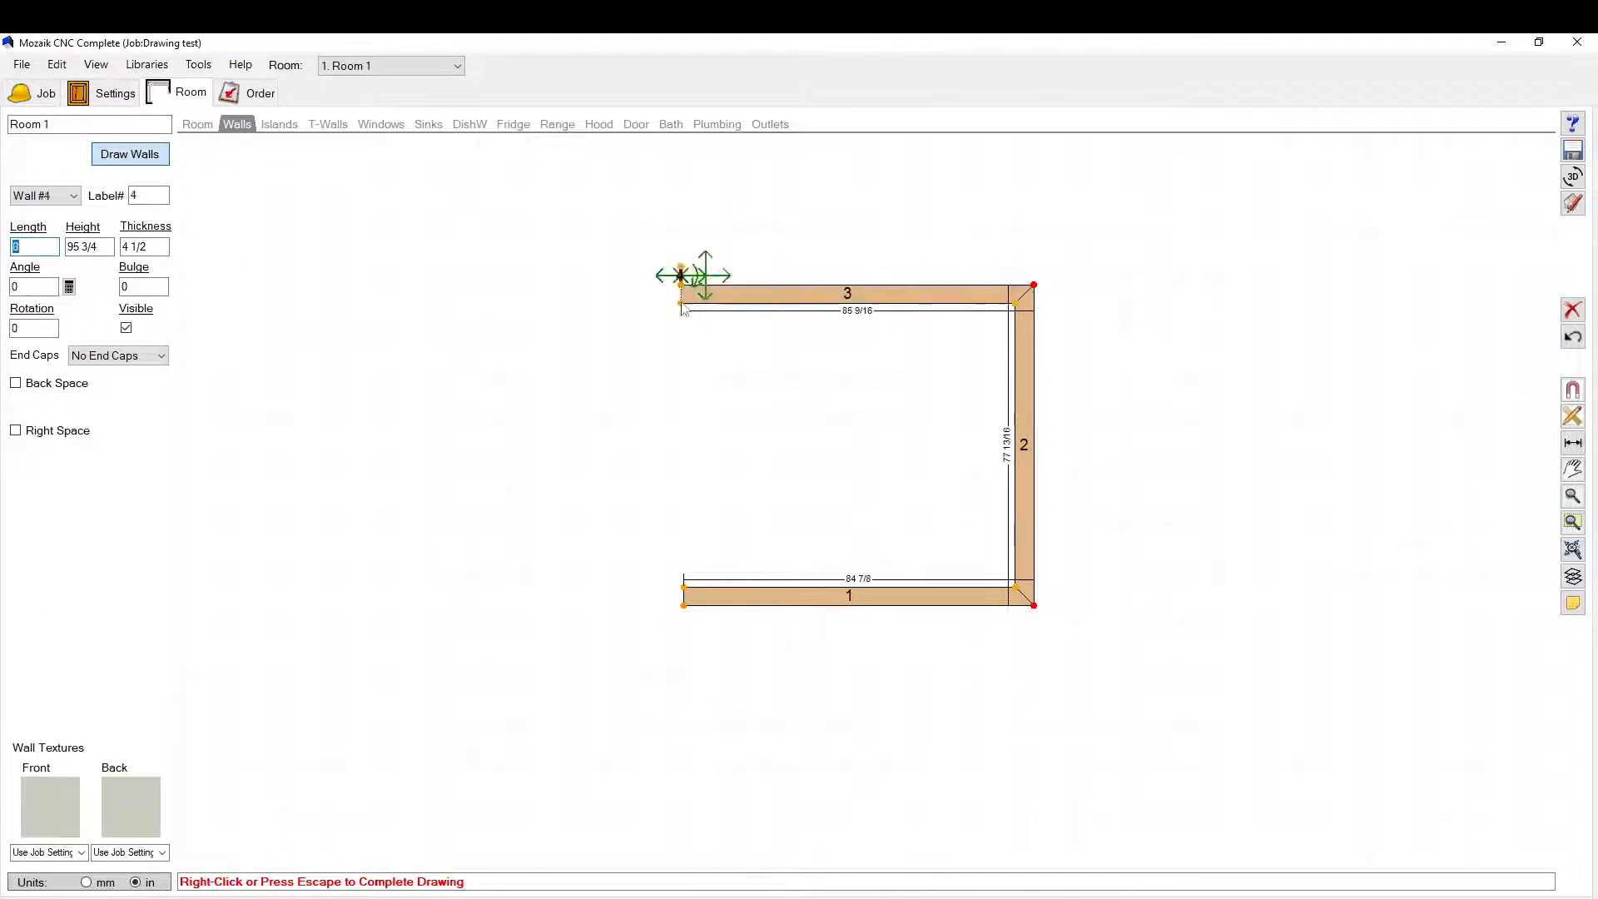
click(674, 494)
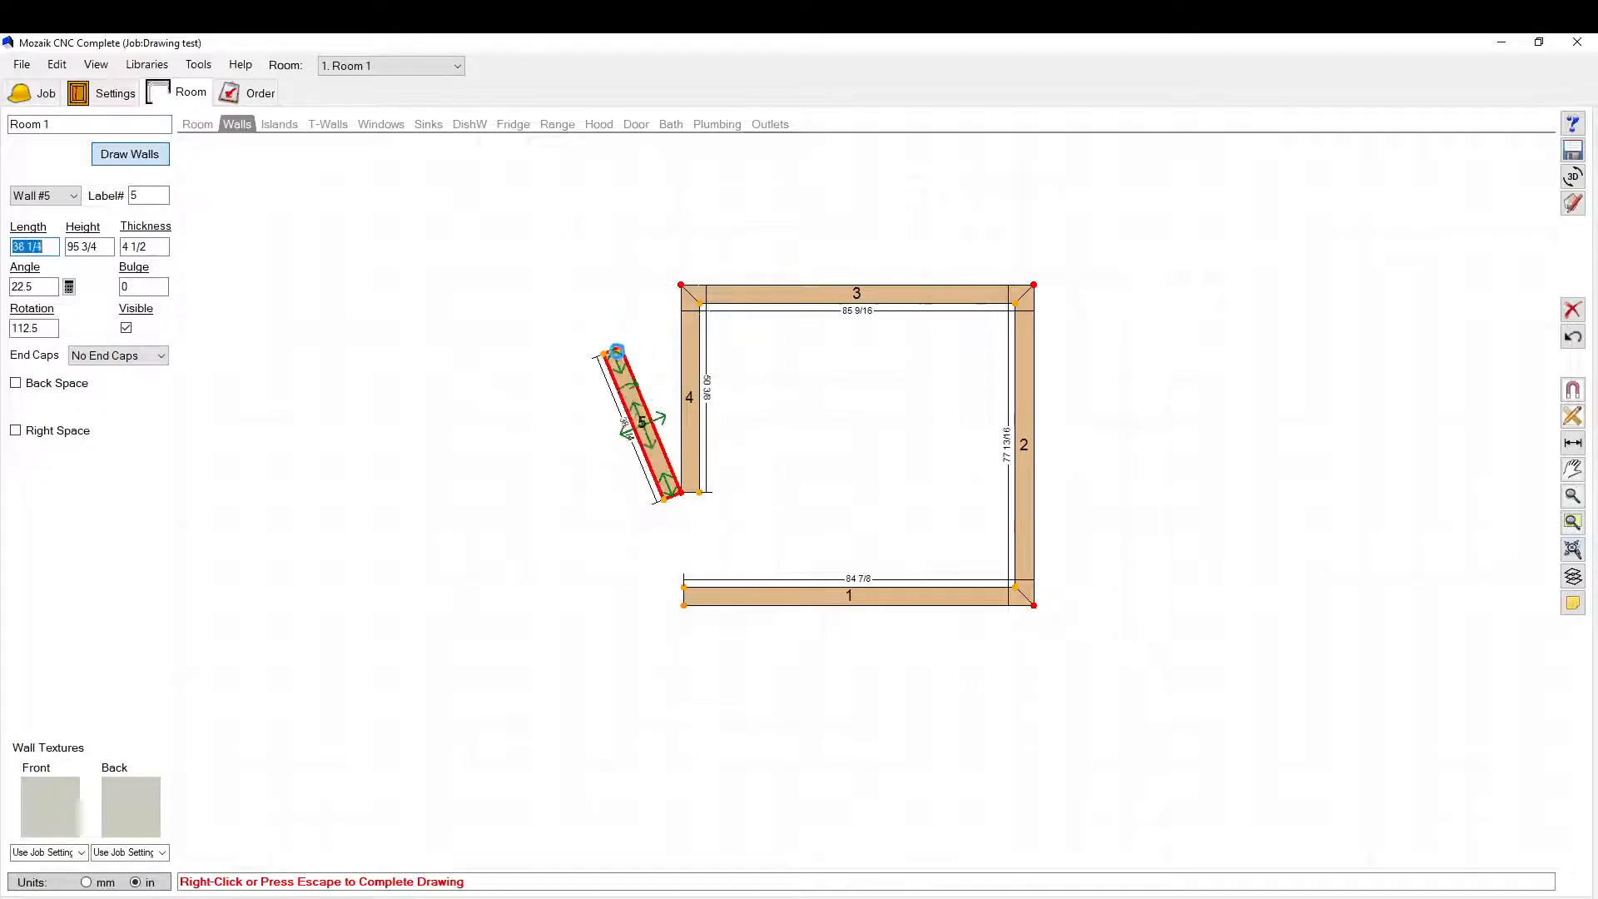
right_click(655, 454)
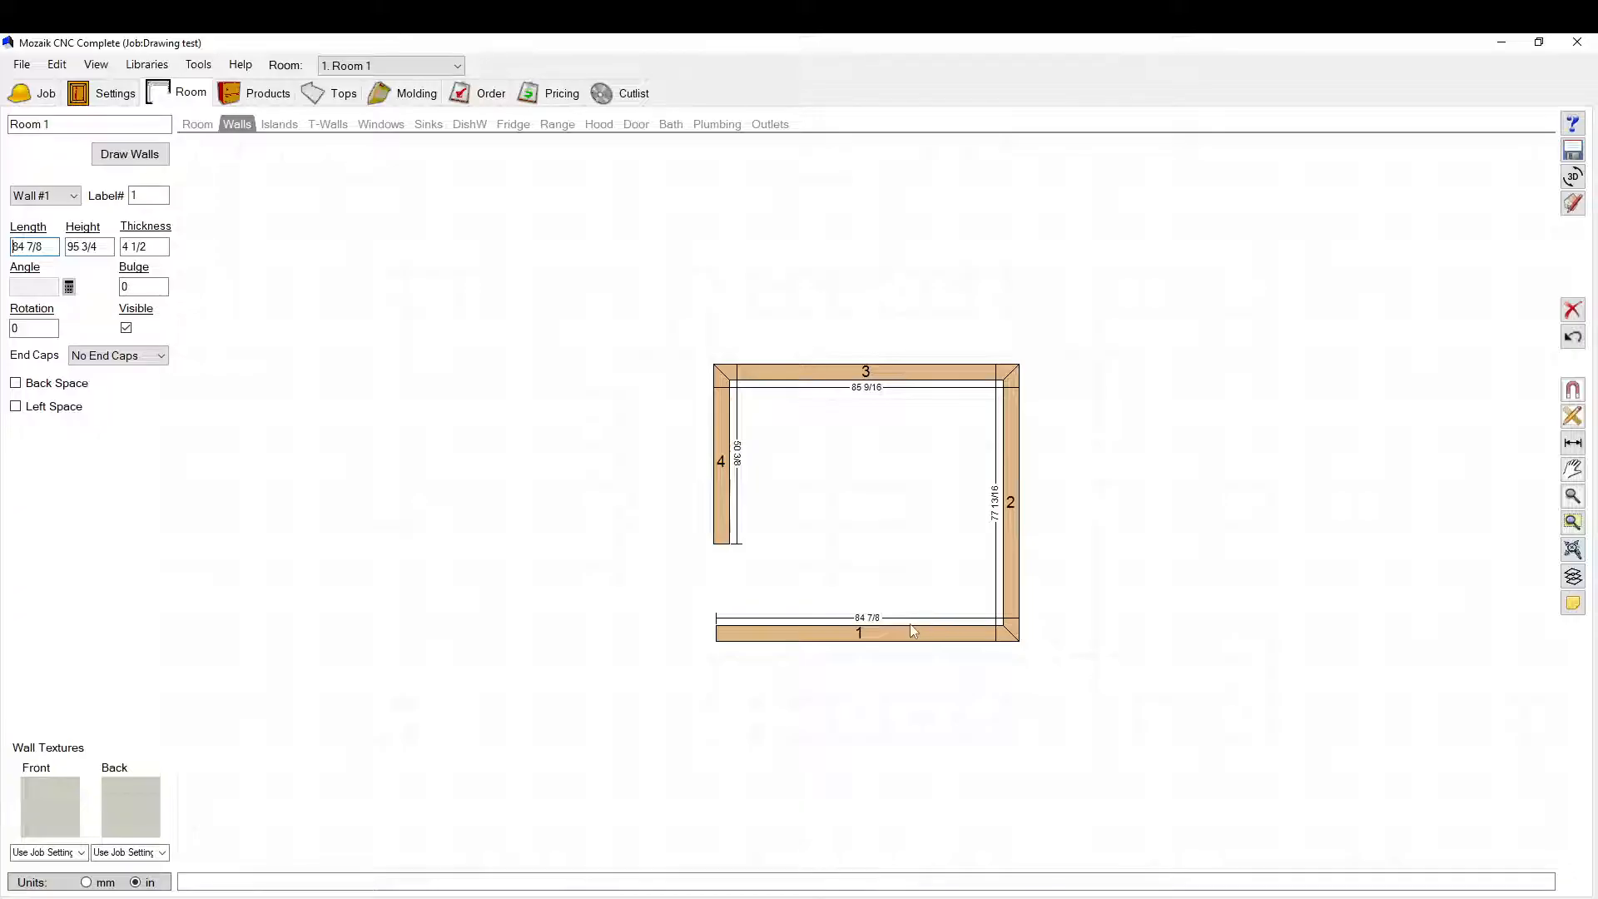
Step: Undo the four counterclockwise walls to clear the floor plan
key(ctrl+z)
key(ctrl+z)
key(ctrl+z)
key(ctrl+z)
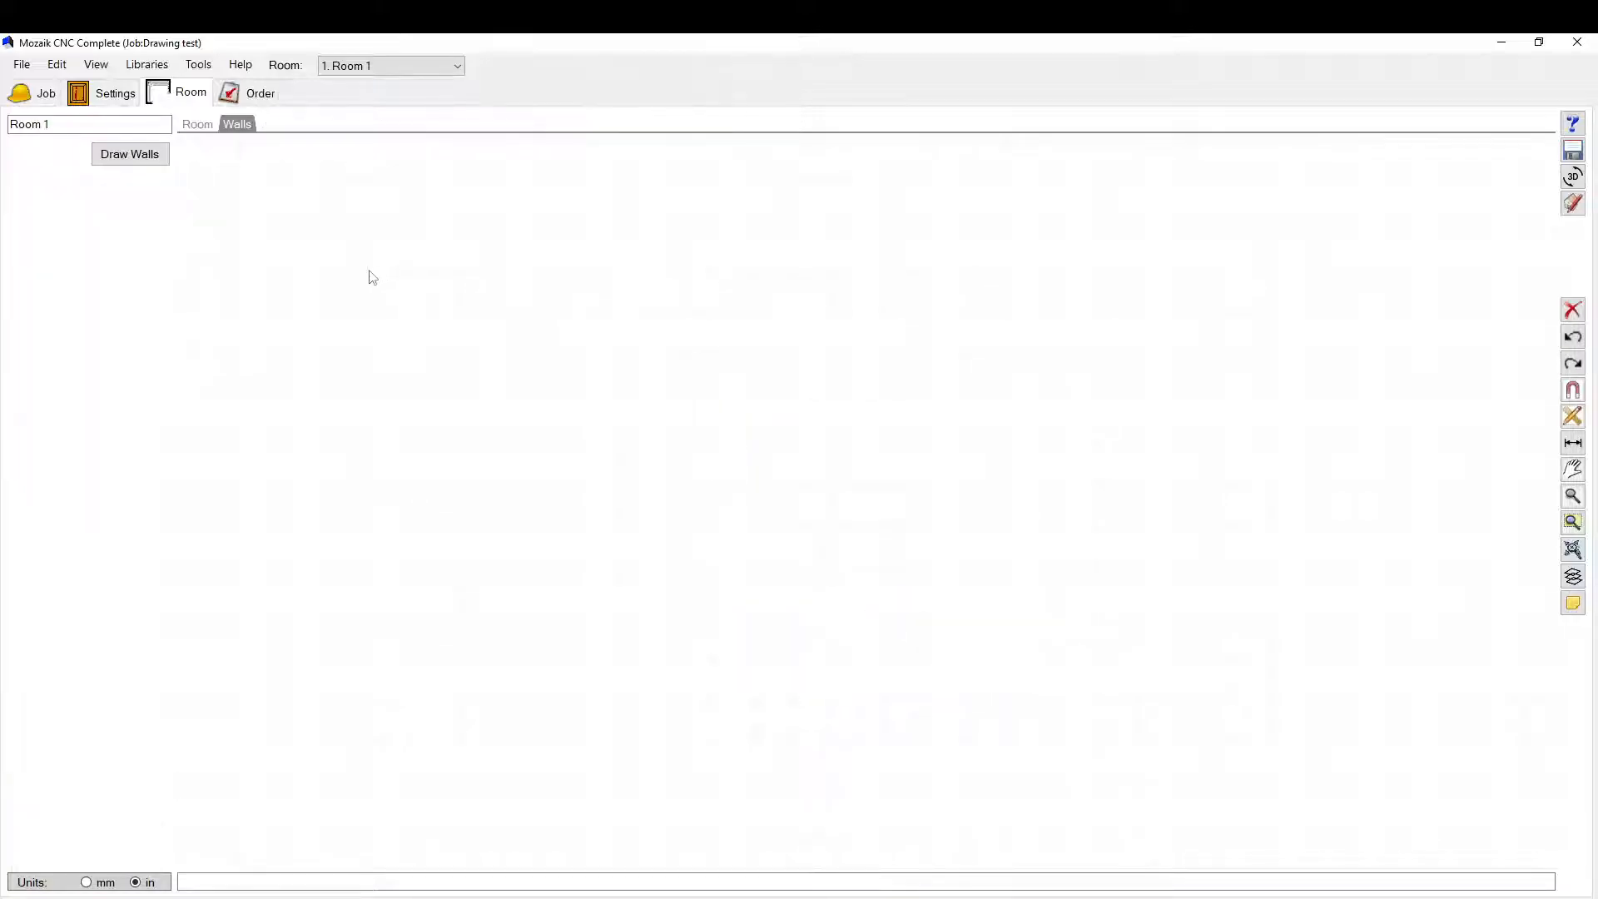
Step: Draw six connected walls clockwise, about 94, 145, 110, 92, 47 and 51 inches long, turning outward after the fourth wall
click(127, 154)
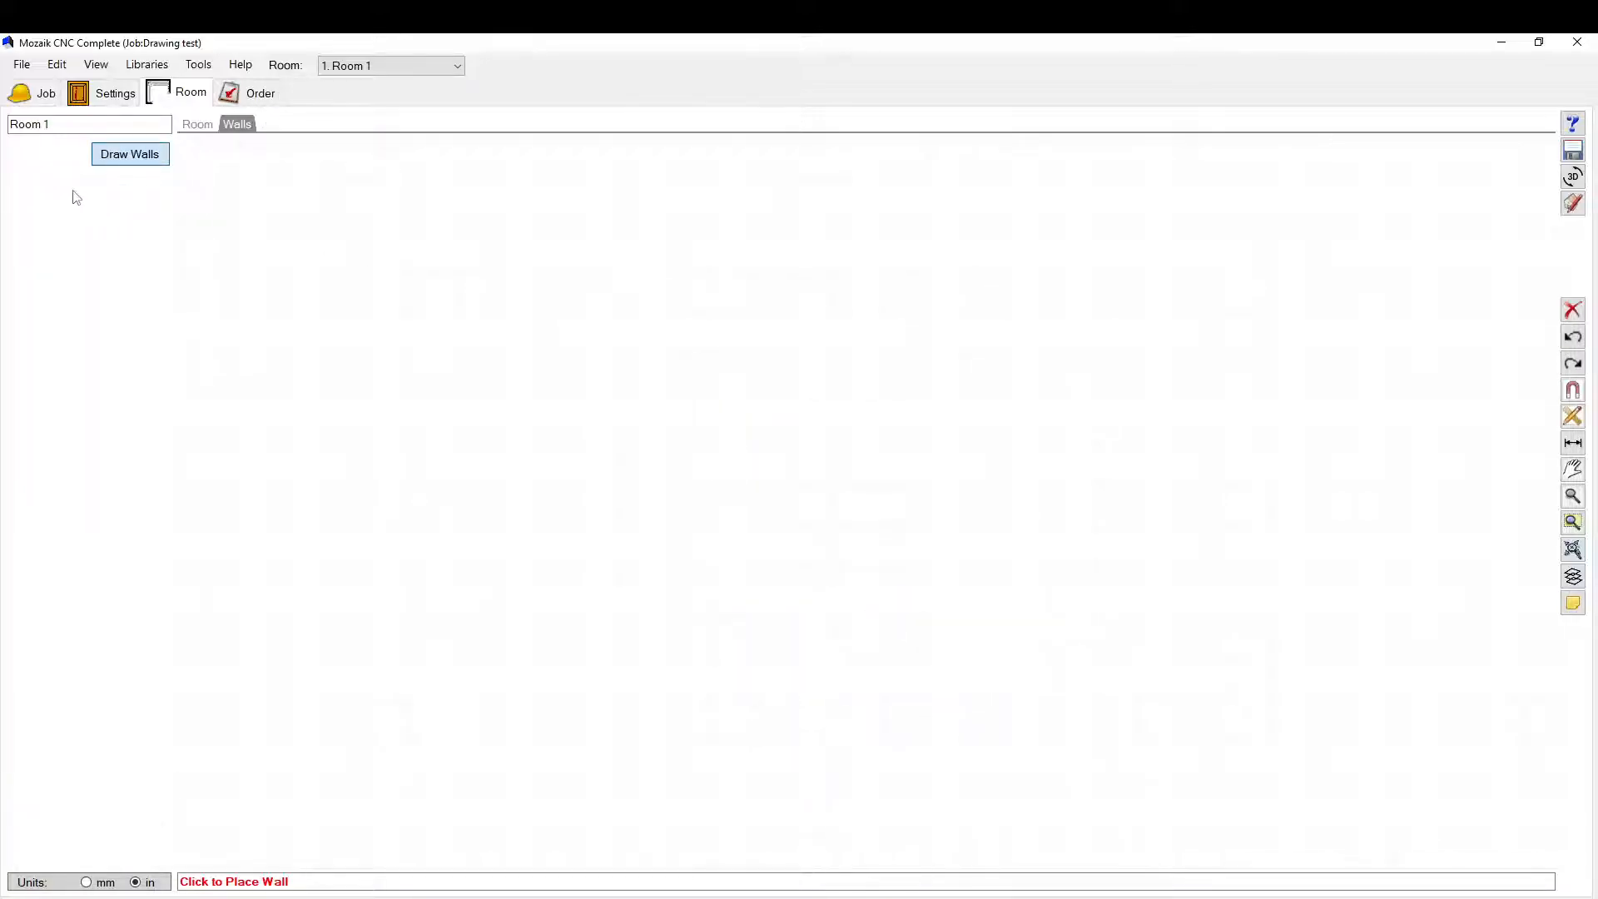
click(555, 582)
click(556, 248)
click(1075, 244)
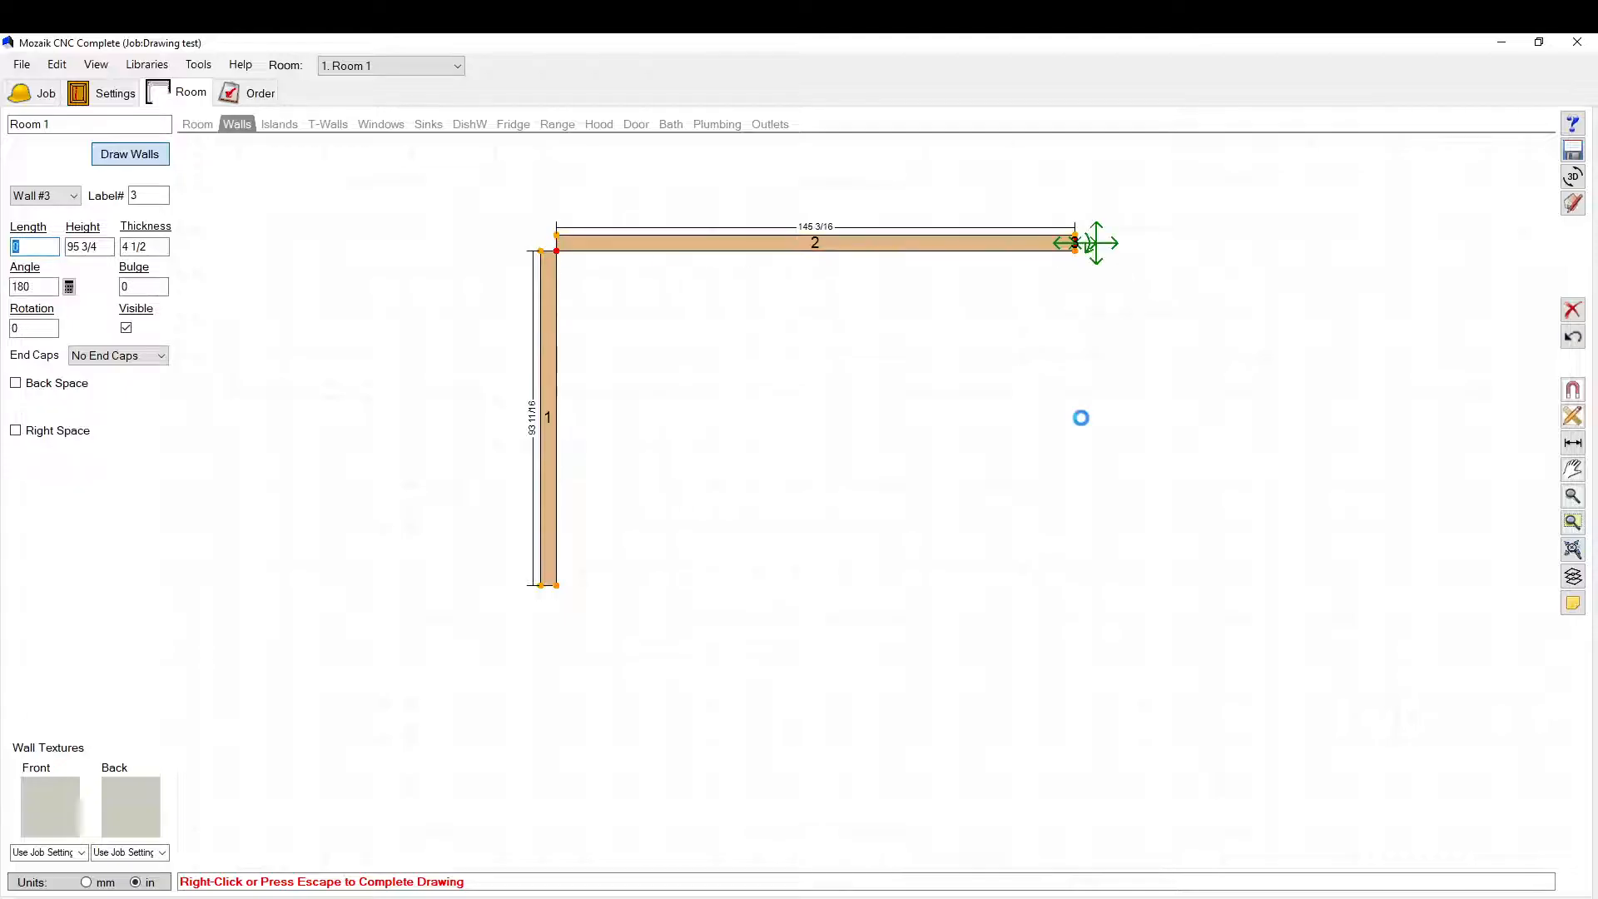
click(1083, 646)
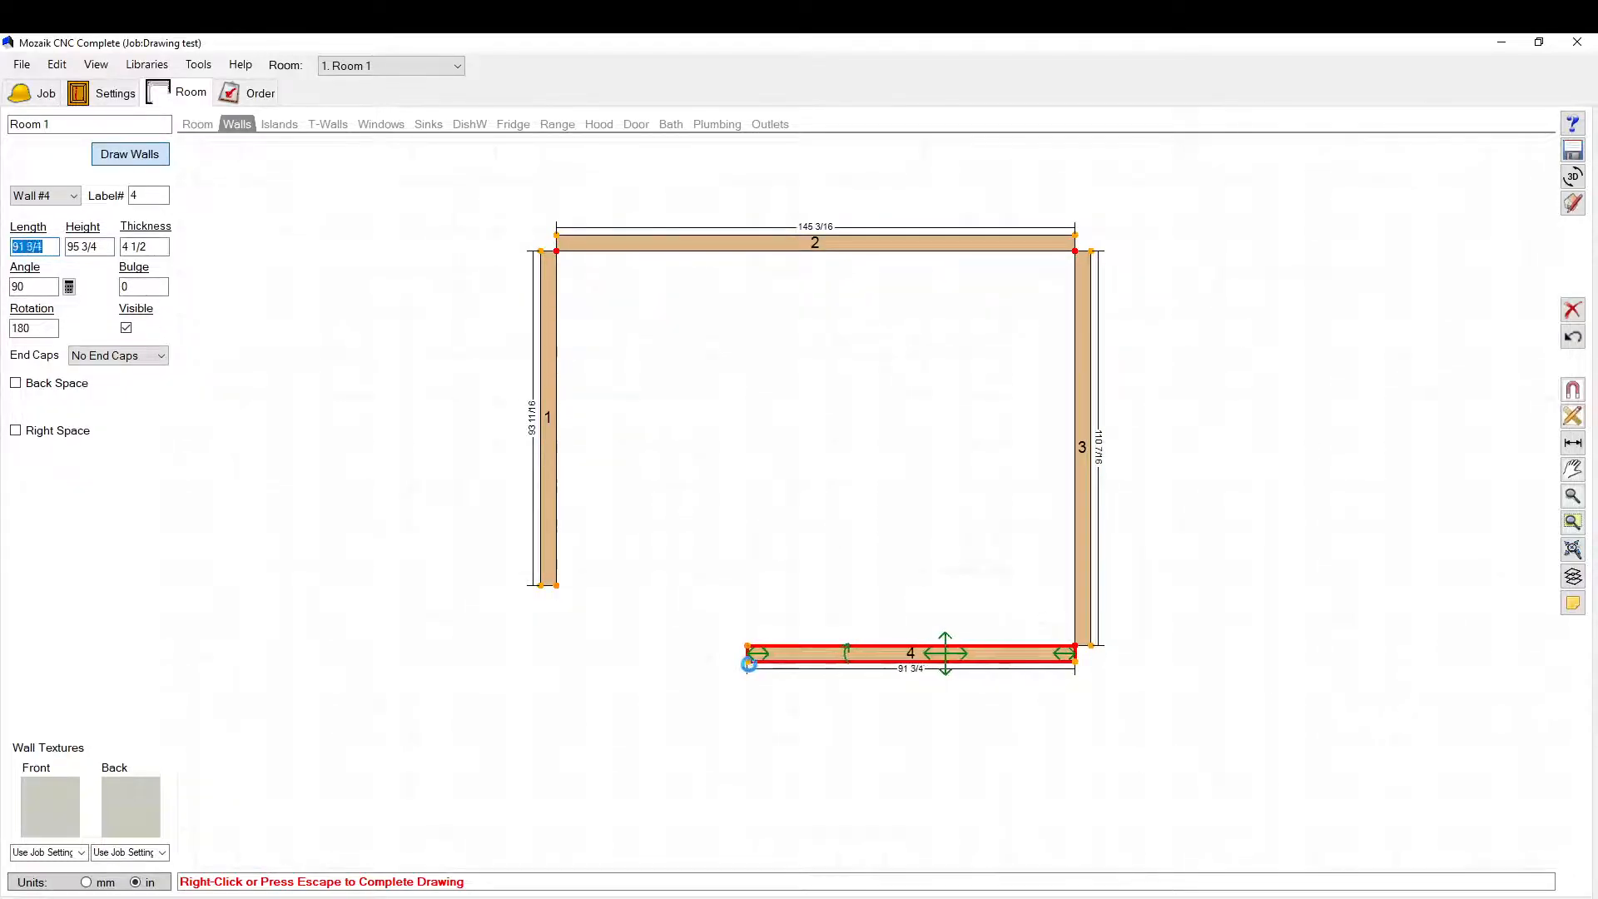
click(749, 664)
click(754, 815)
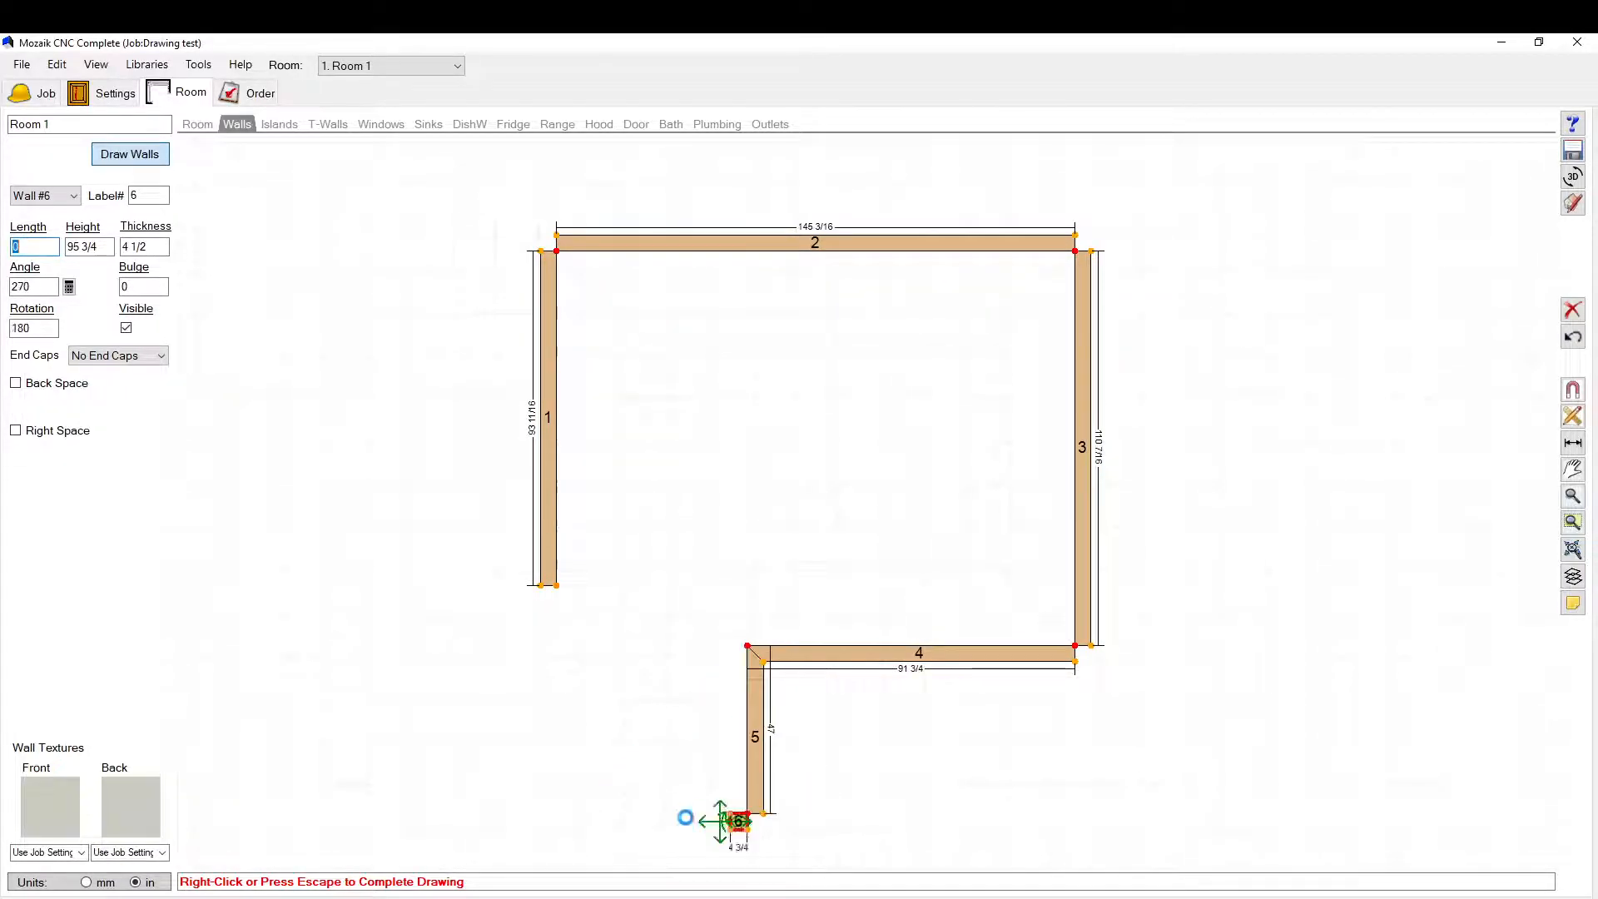
click(568, 824)
right_click(579, 815)
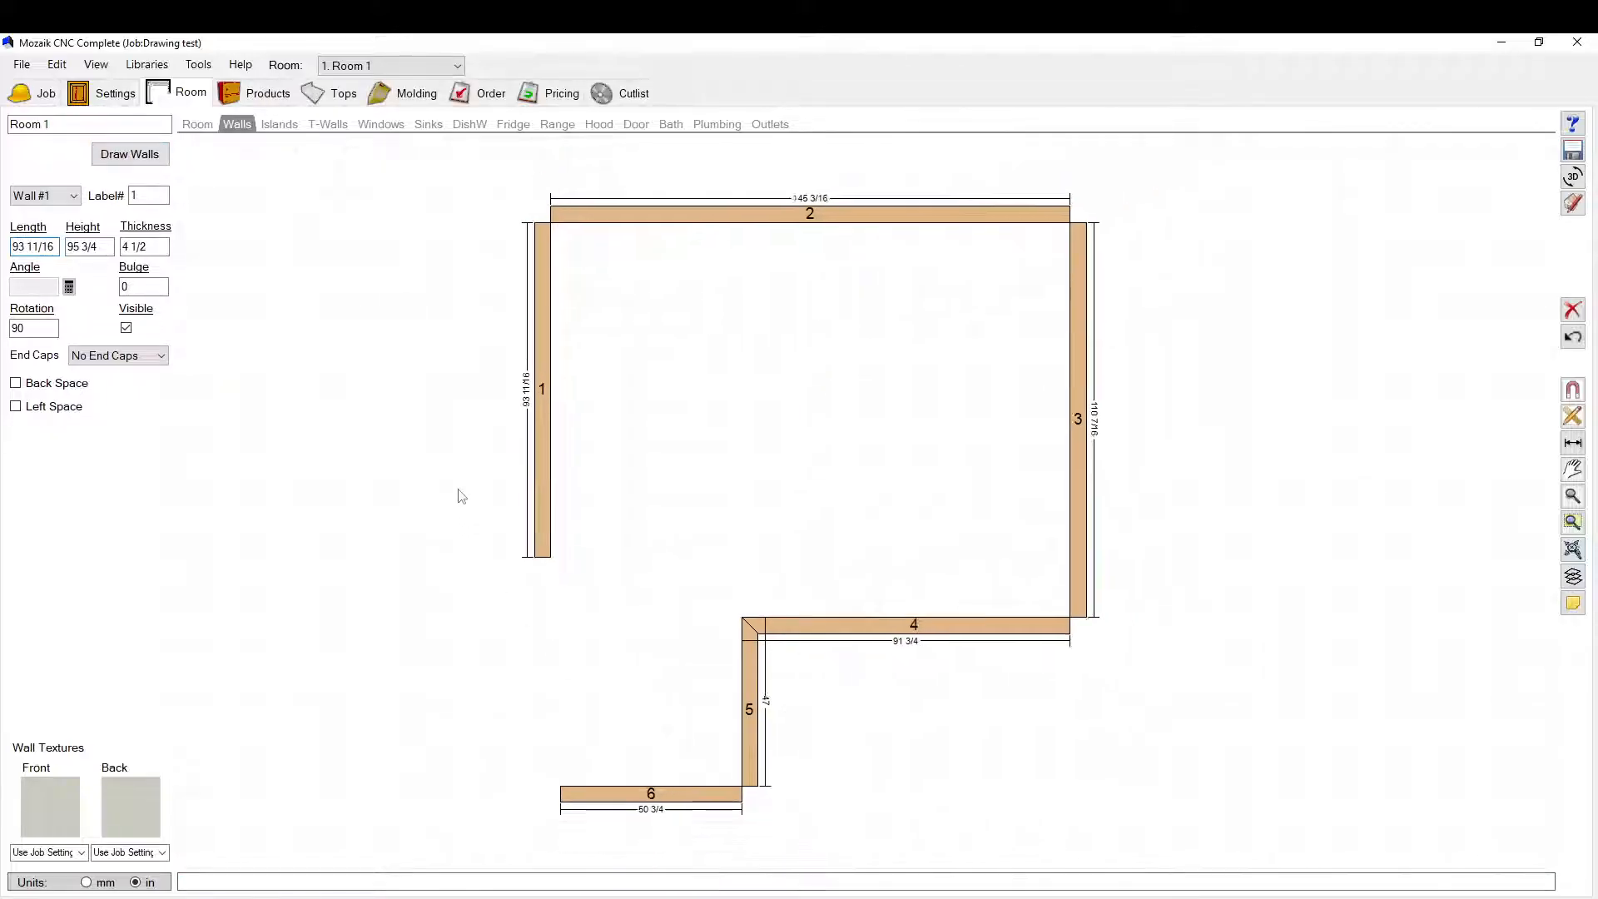
Step: Examine the six-wall layout at different zoom levels and check the room's wall height setting
scroll(668, 621, down, 1)
scroll(754, 666, up, 3)
scroll(546, 273, down, 2)
scroll(683, 395, down, 3)
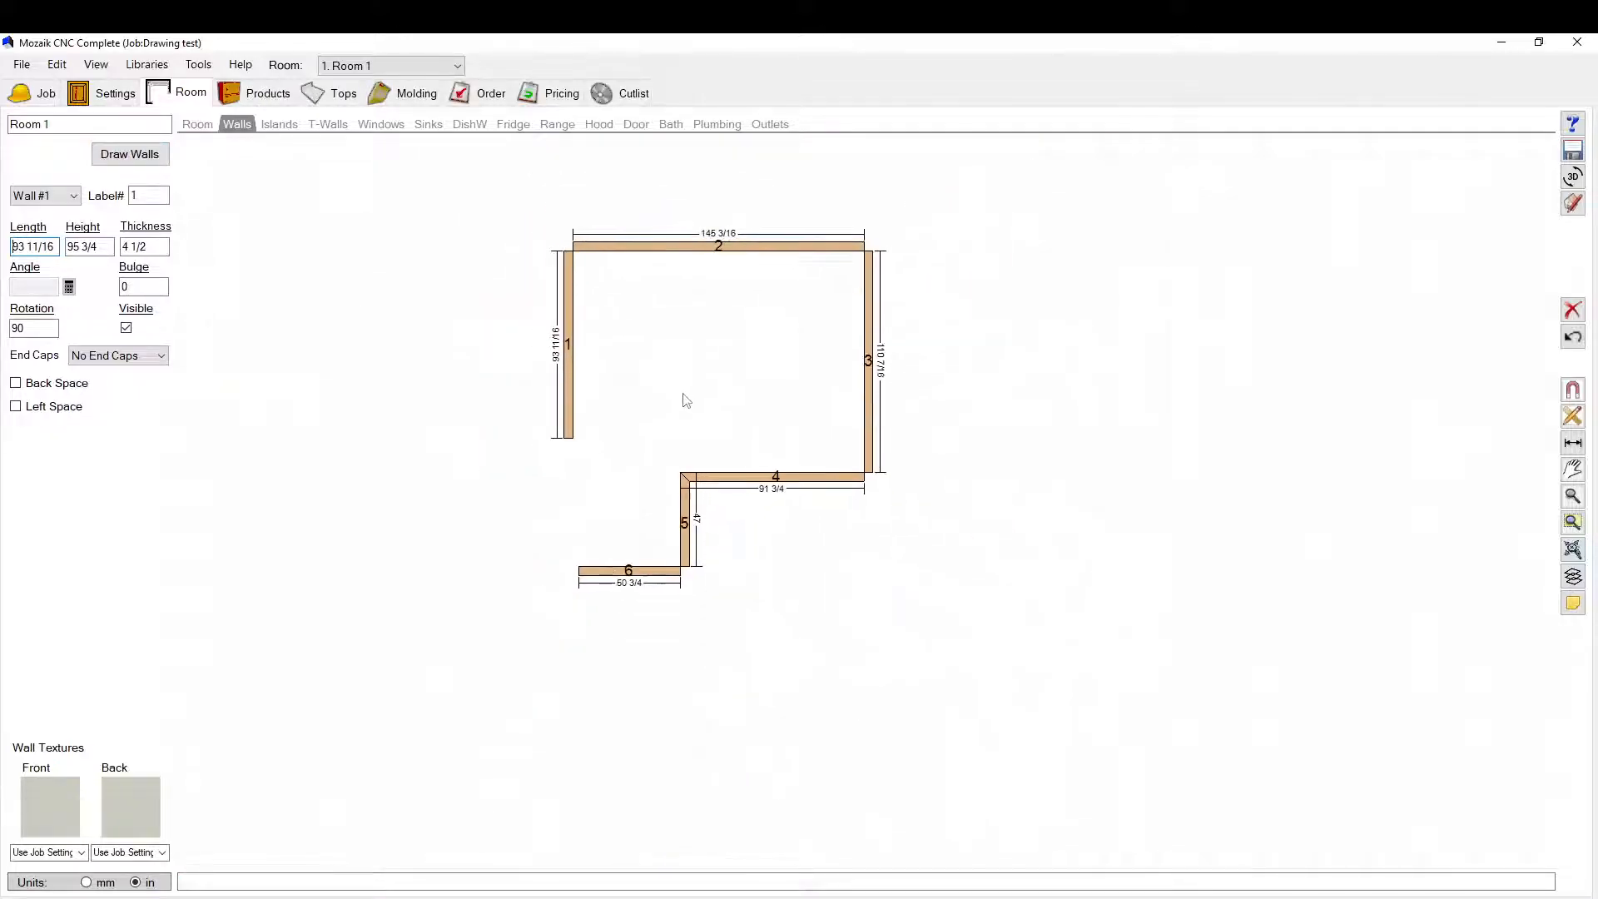
scroll(699, 466, down, 2)
scroll(636, 520, up, 3)
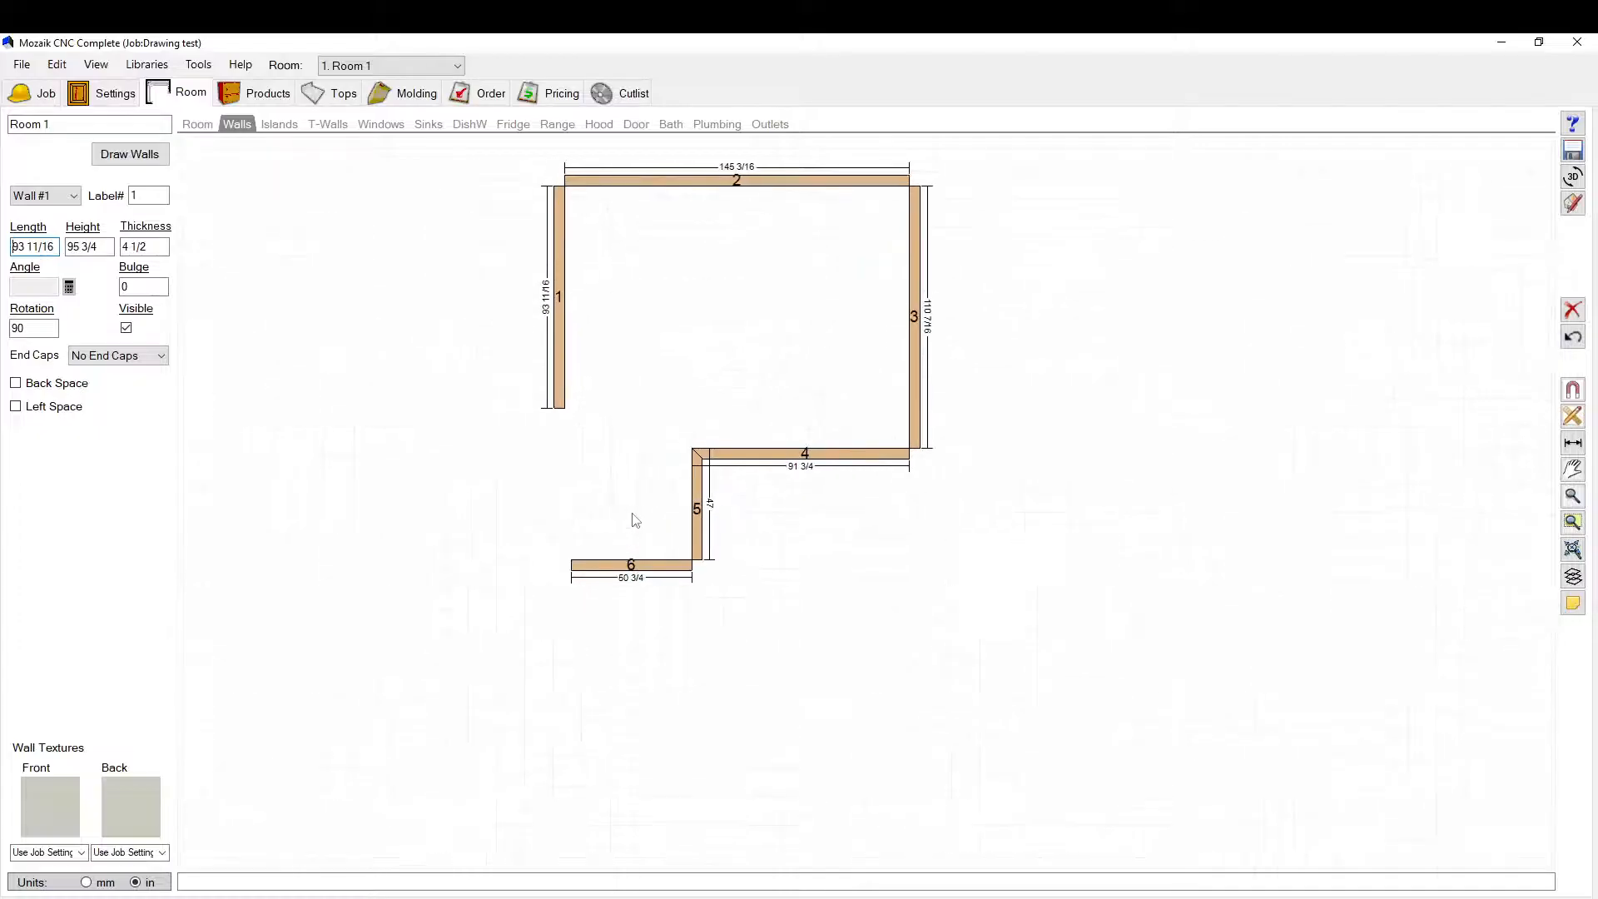
scroll(639, 421, up, 1)
scroll(663, 464, down, 1)
scroll(596, 178, up, 1)
scroll(605, 230, up, 1)
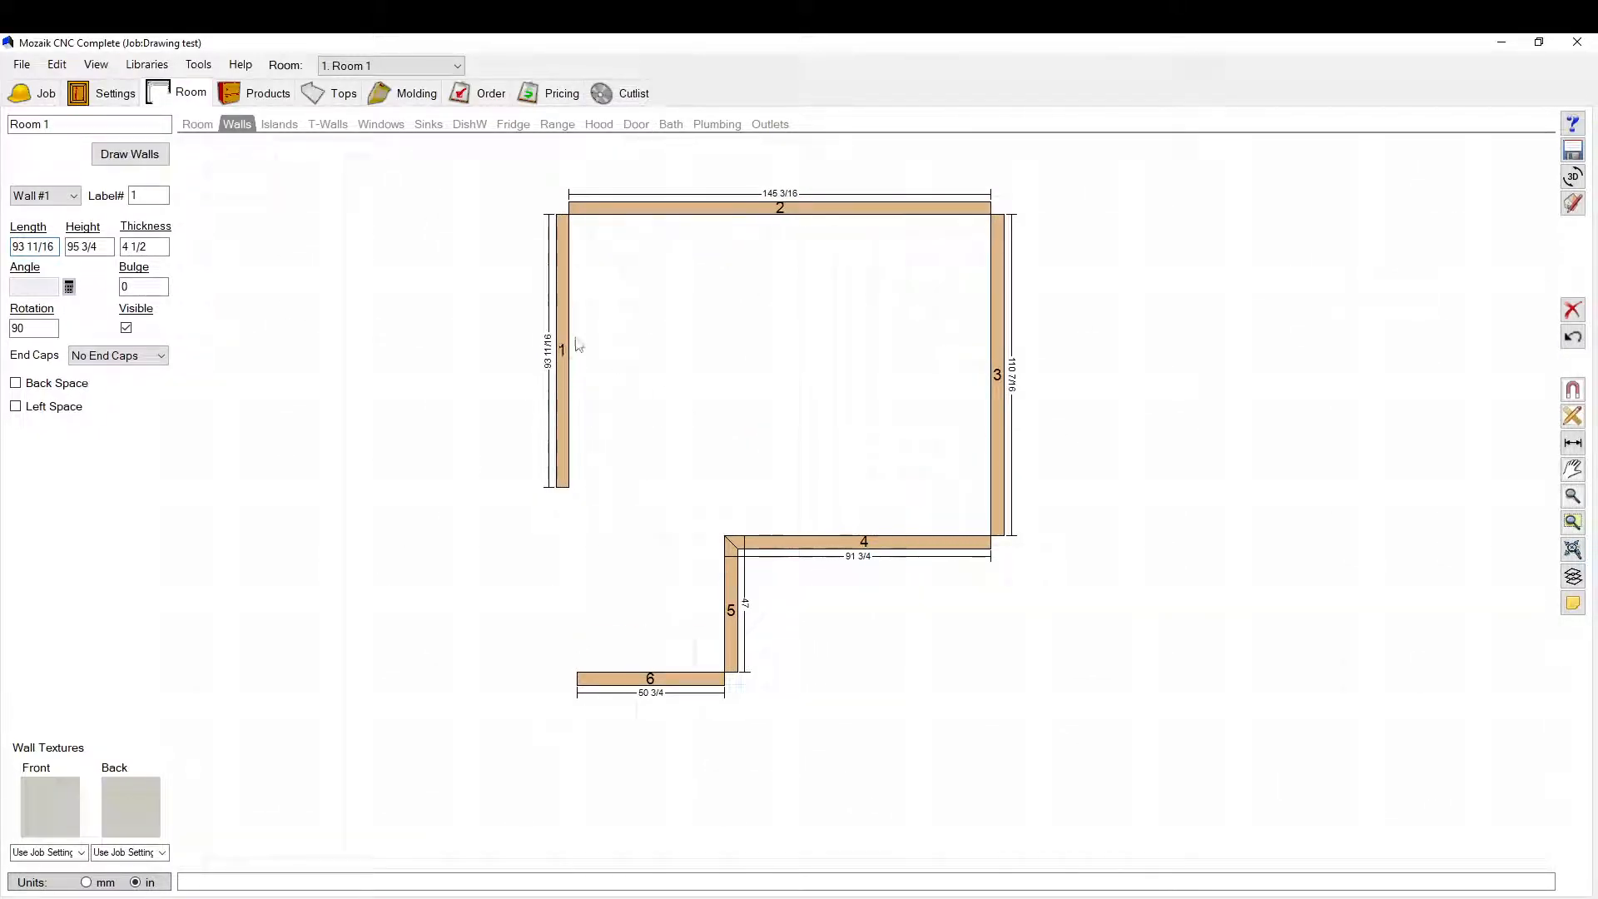
click(196, 124)
click(155, 244)
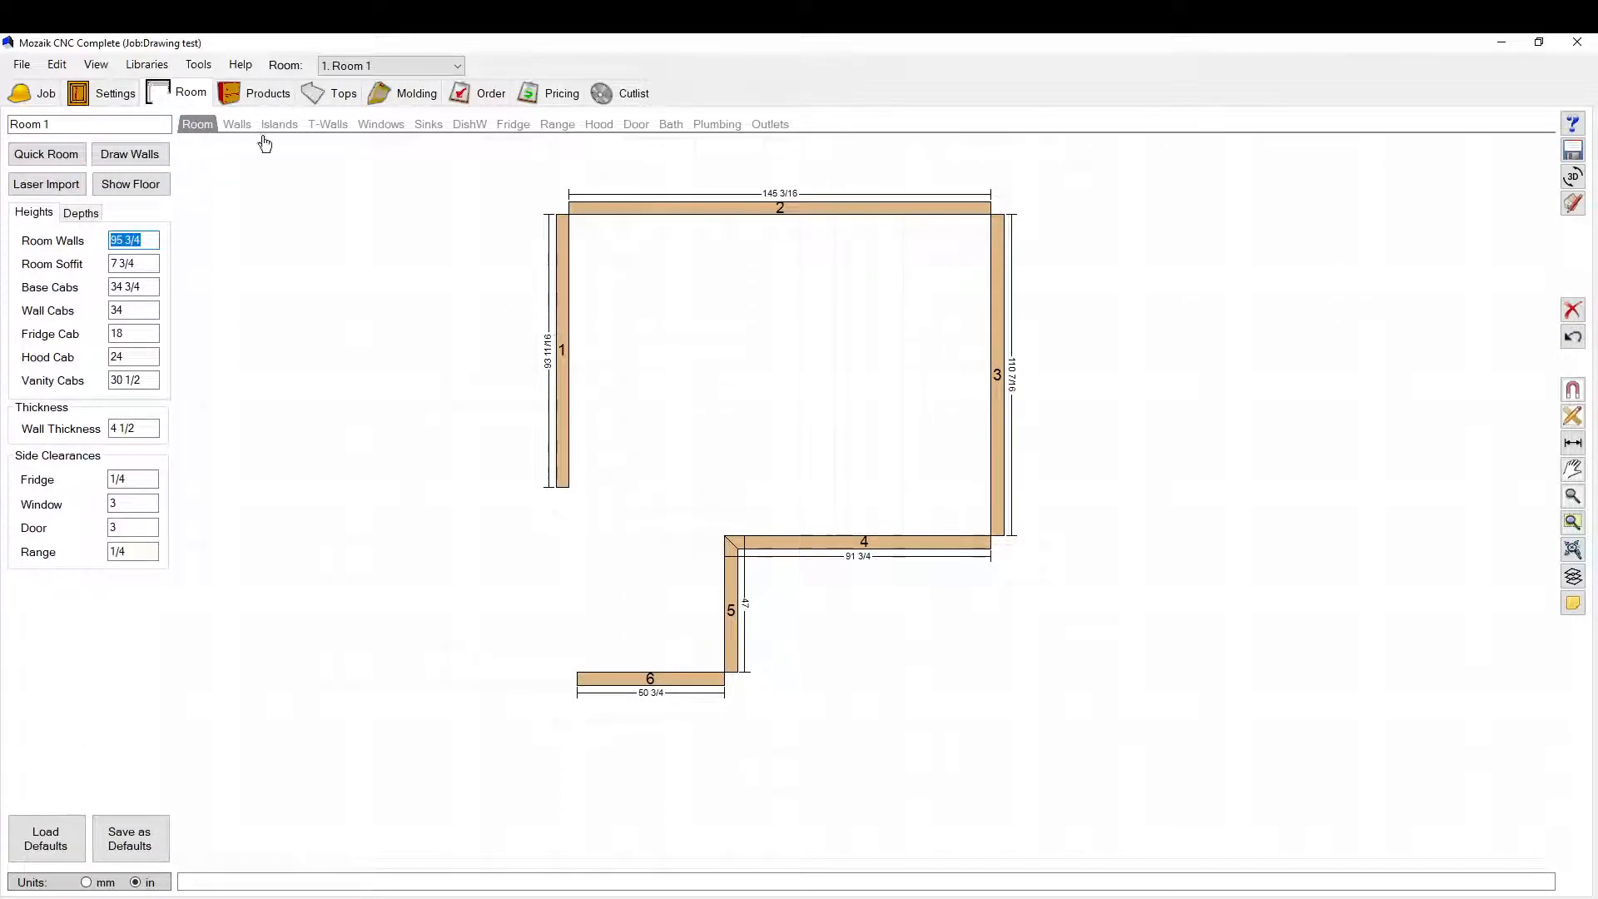
Step: Set the length of wall 1 to 100 inches
click(563, 306)
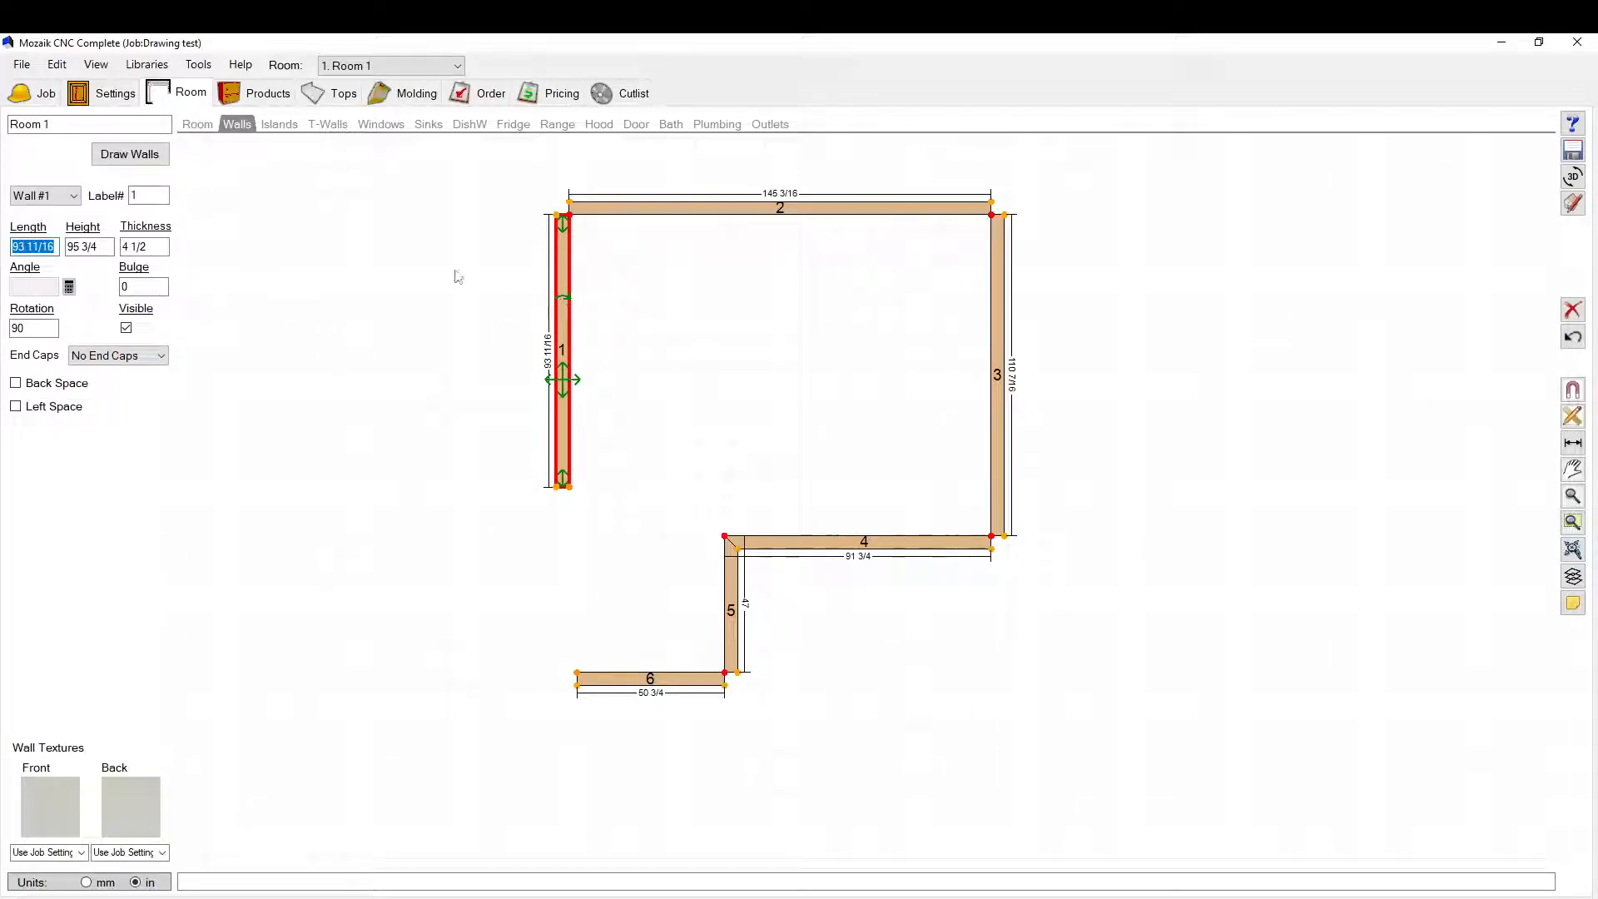
key(Tab)
click(53, 246)
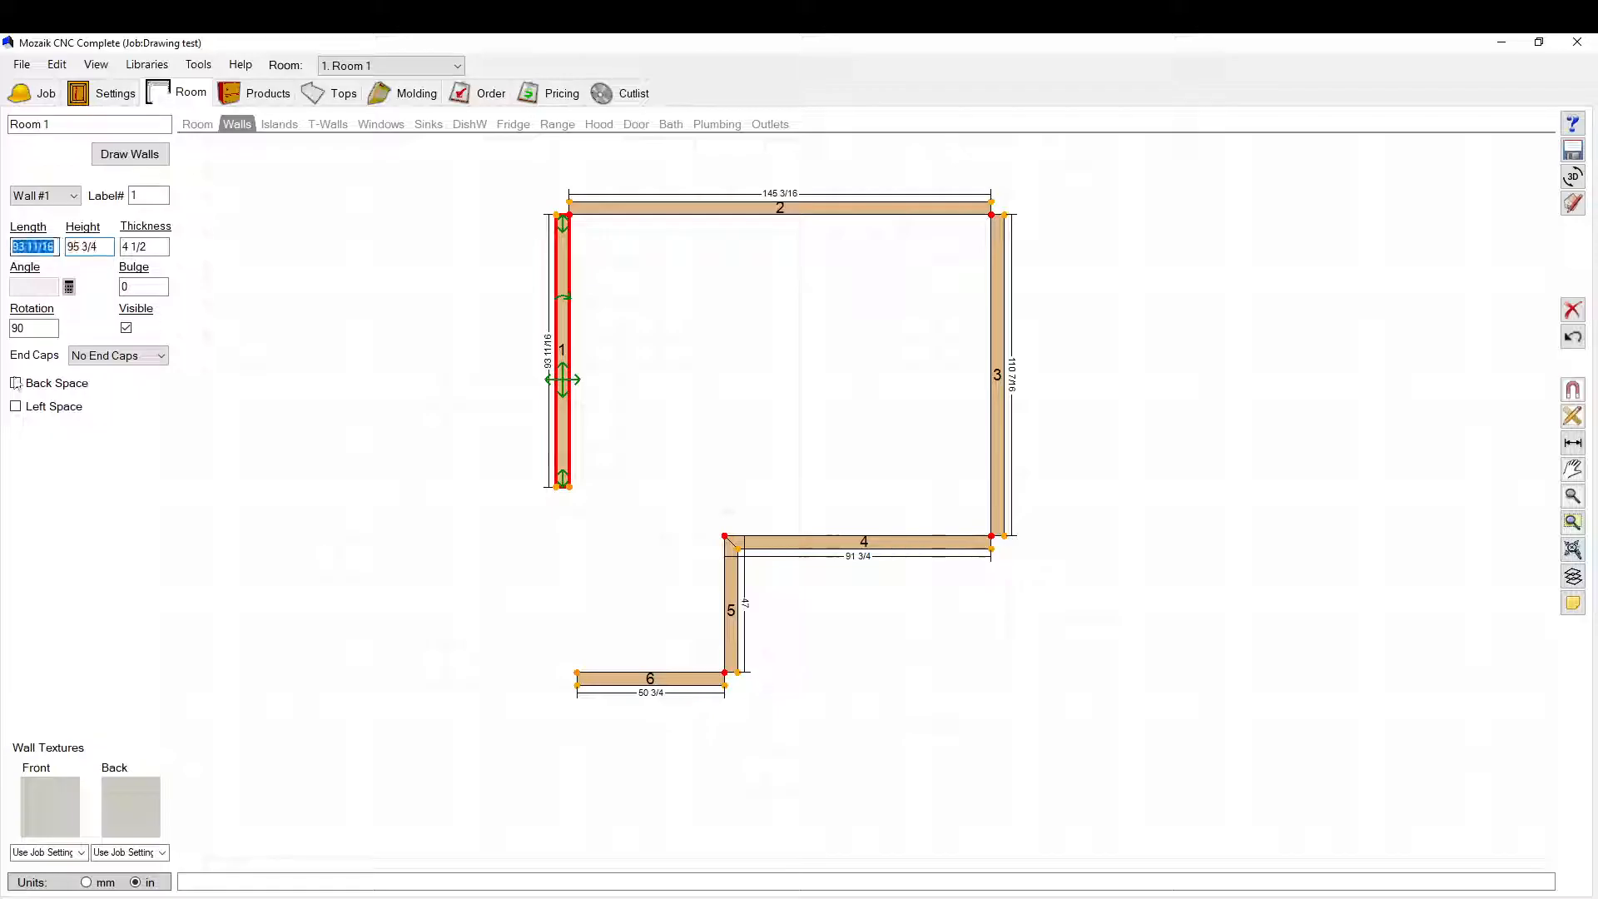
click(143, 246)
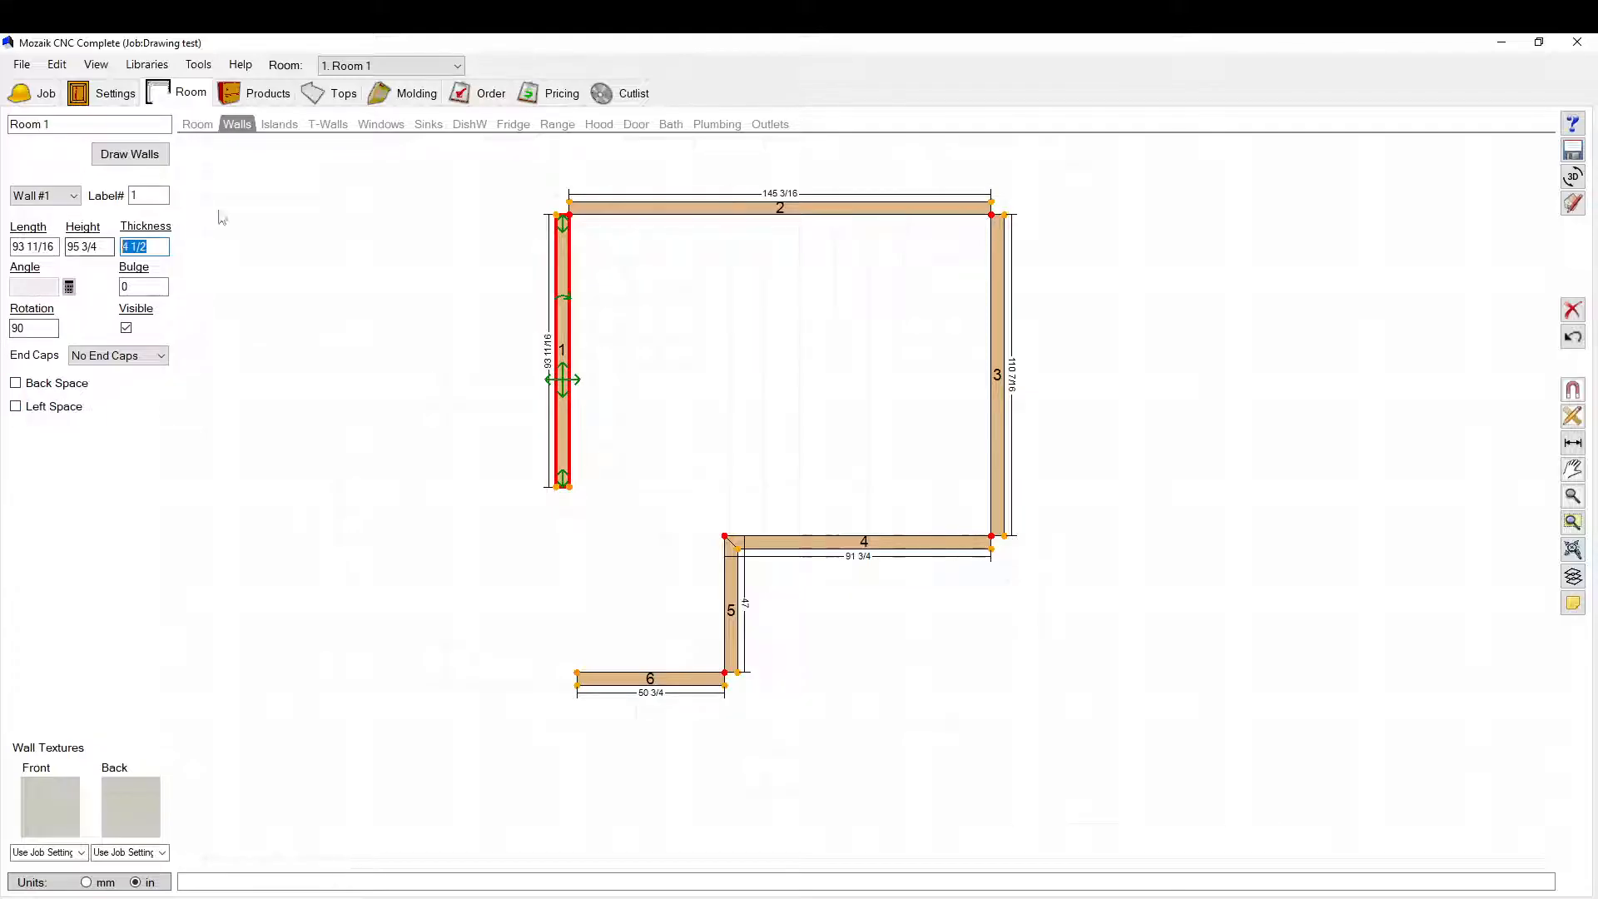
click(57, 248)
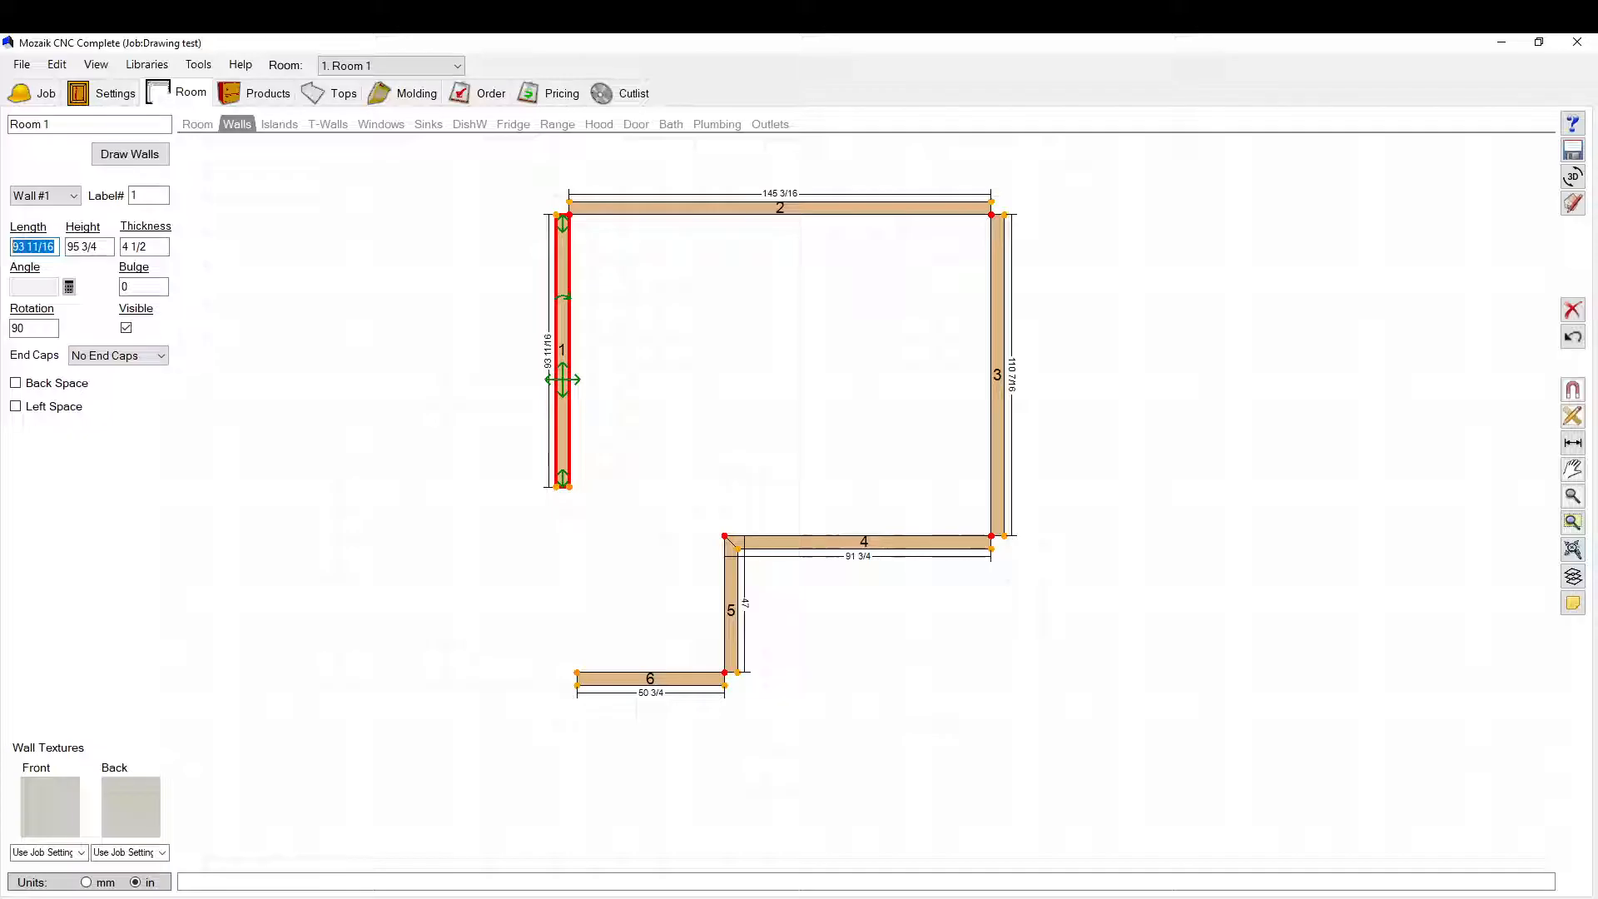
text(100)
key(Return)
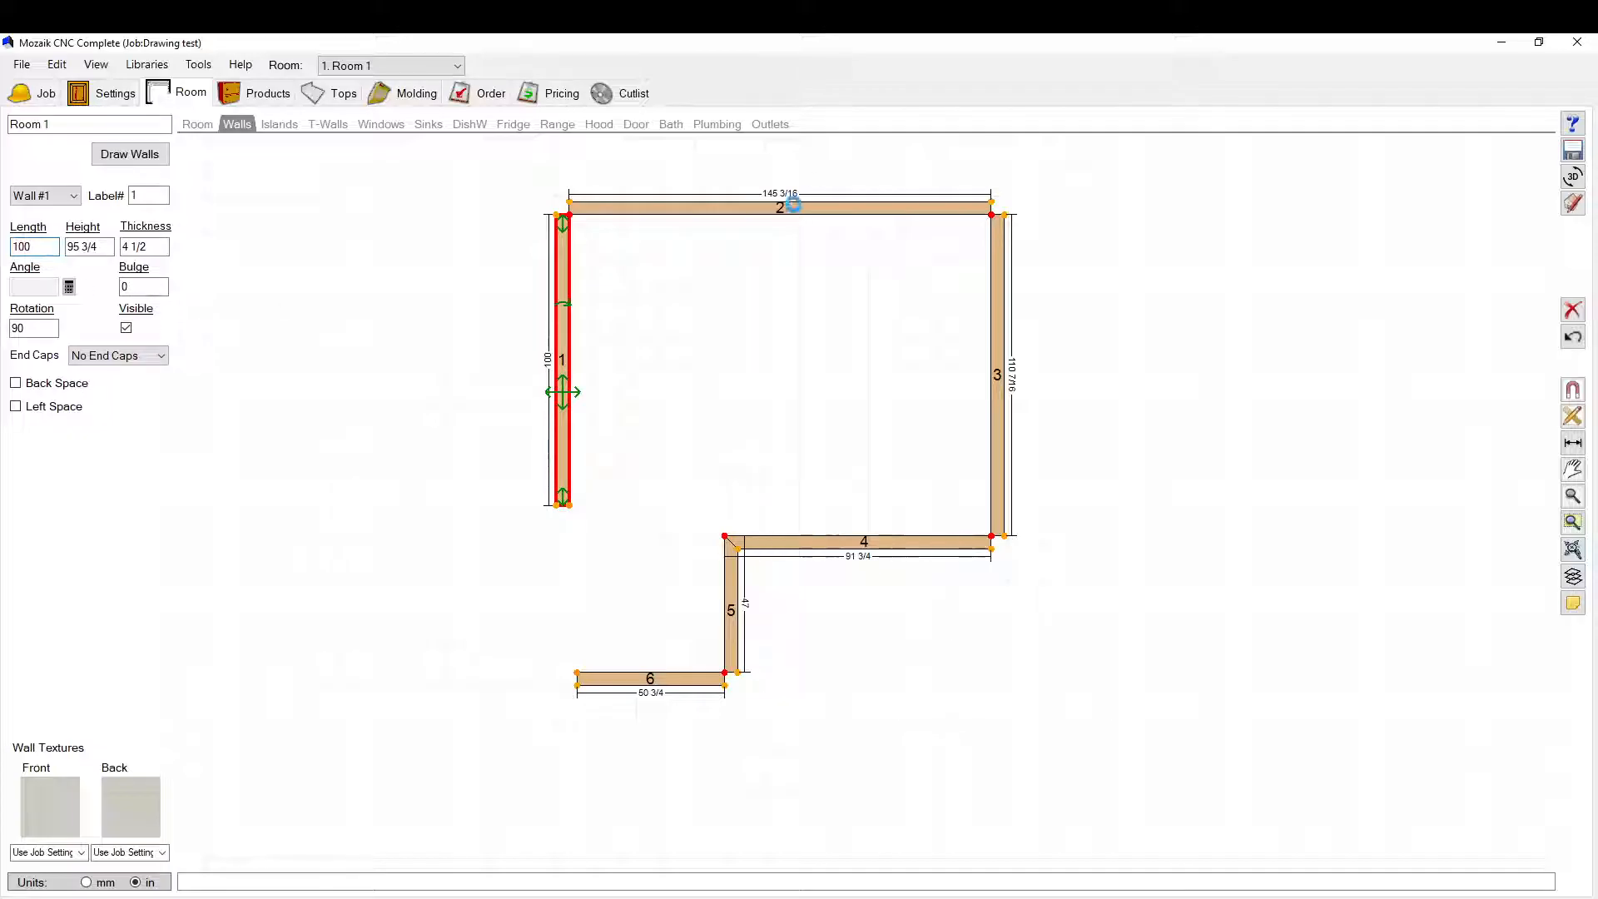
Step: Set the length of wall 2 to 144 inches, stretching it to the left
click(794, 204)
text(144)
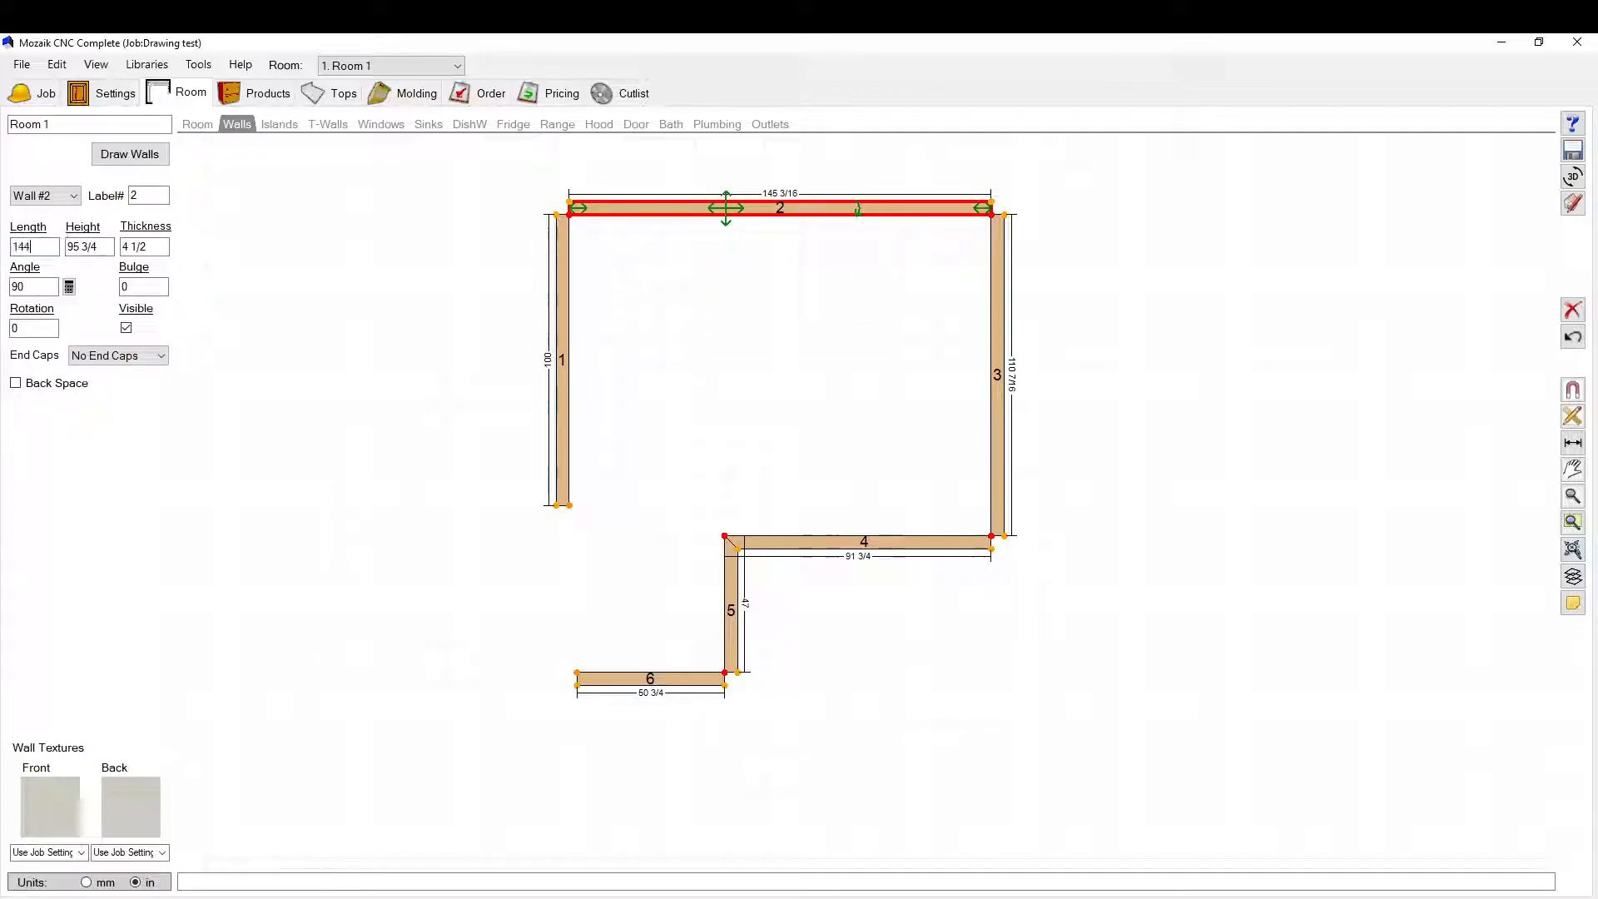
key(Return)
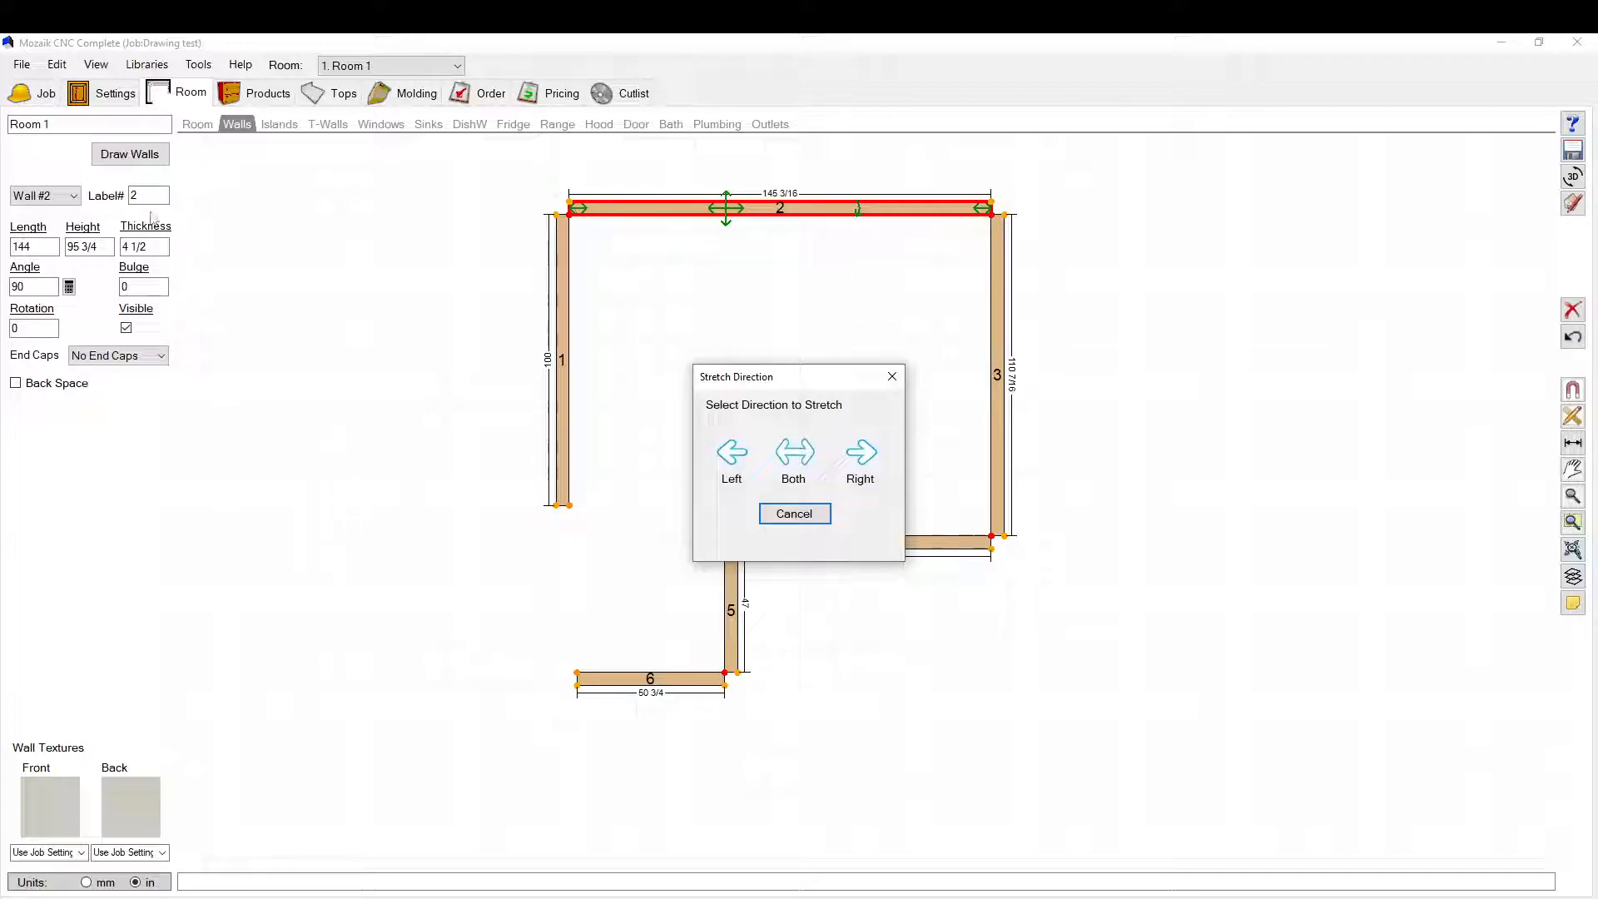
click(743, 454)
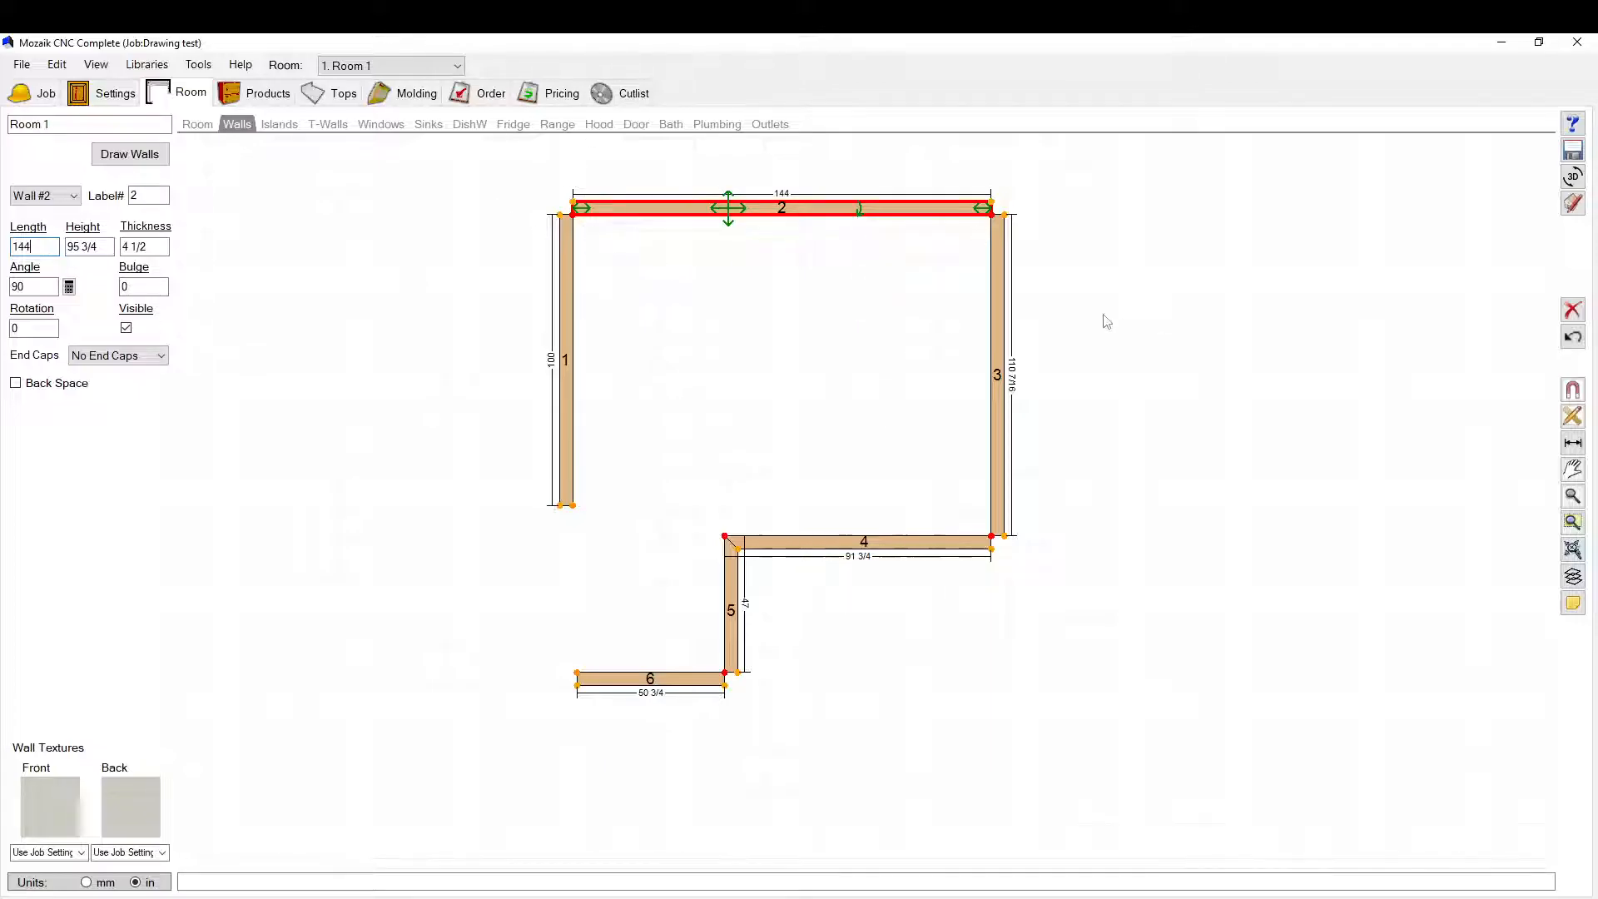
scroll(1113, 339, down, 1)
scroll(990, 379, up, 1)
Step: Set the length of wall 3 to 150 inches, stretching it to the right
click(989, 418)
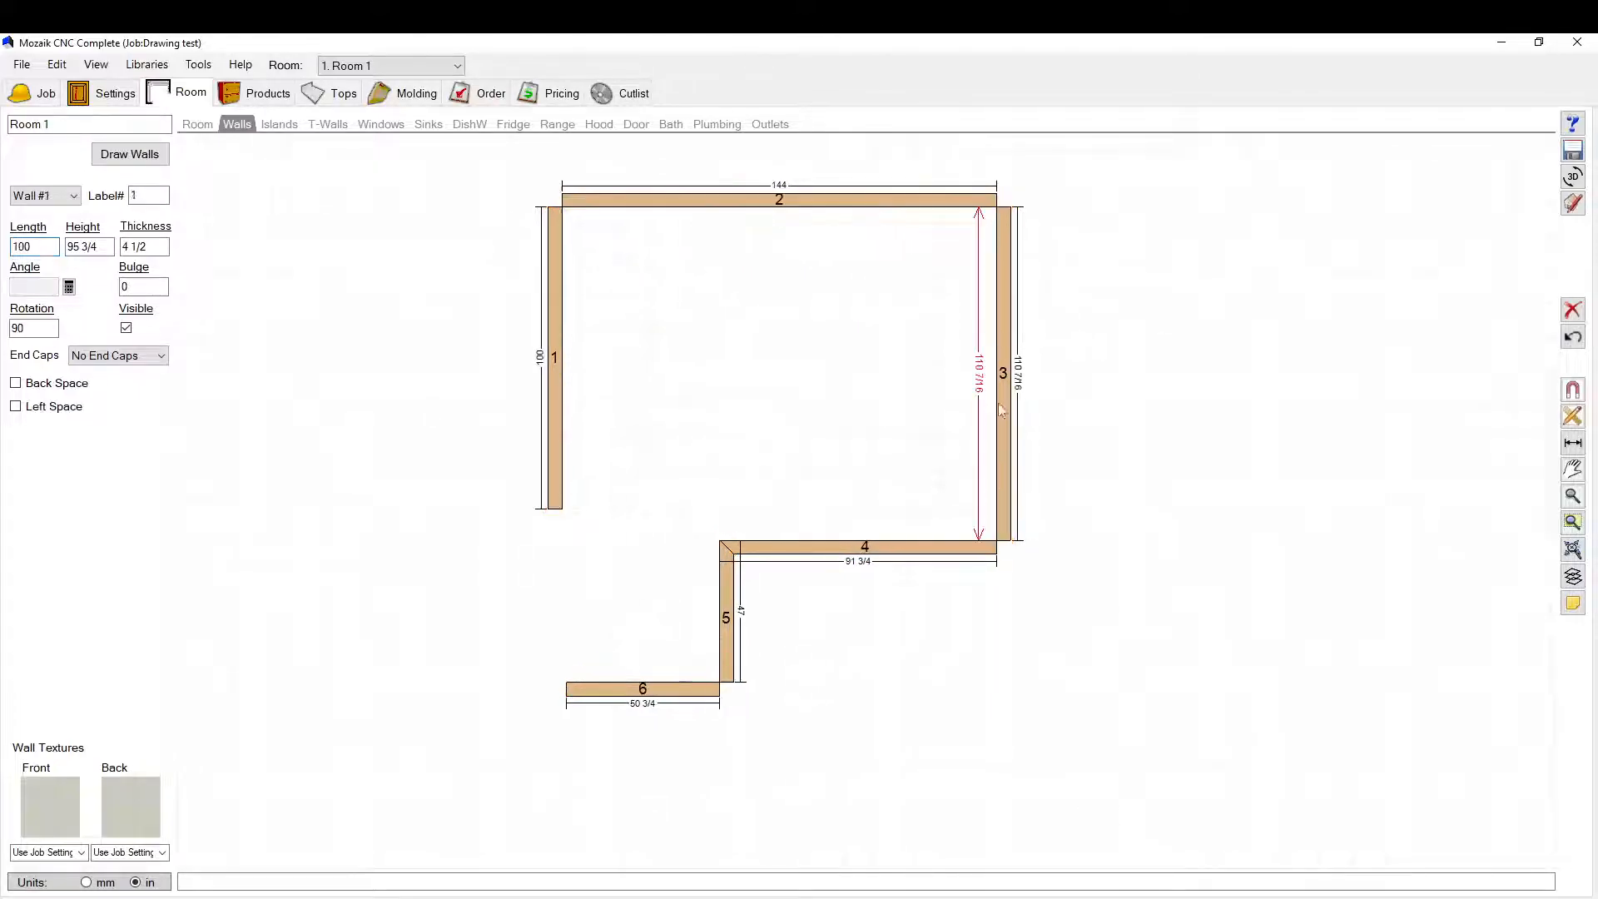
click(1004, 408)
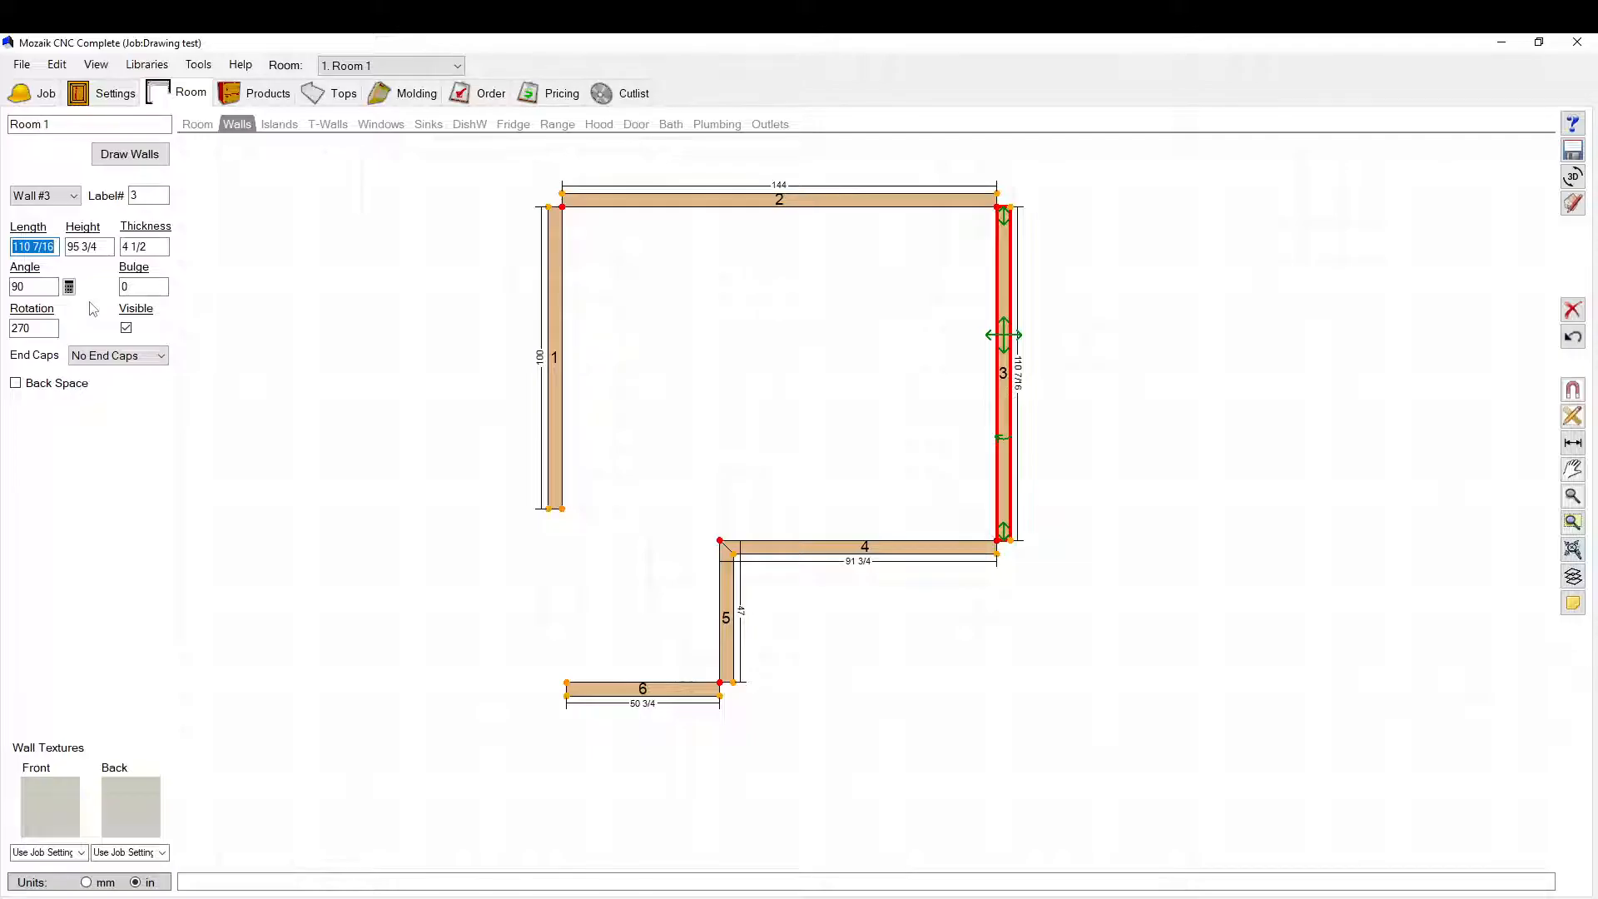
text(150)
key(Return)
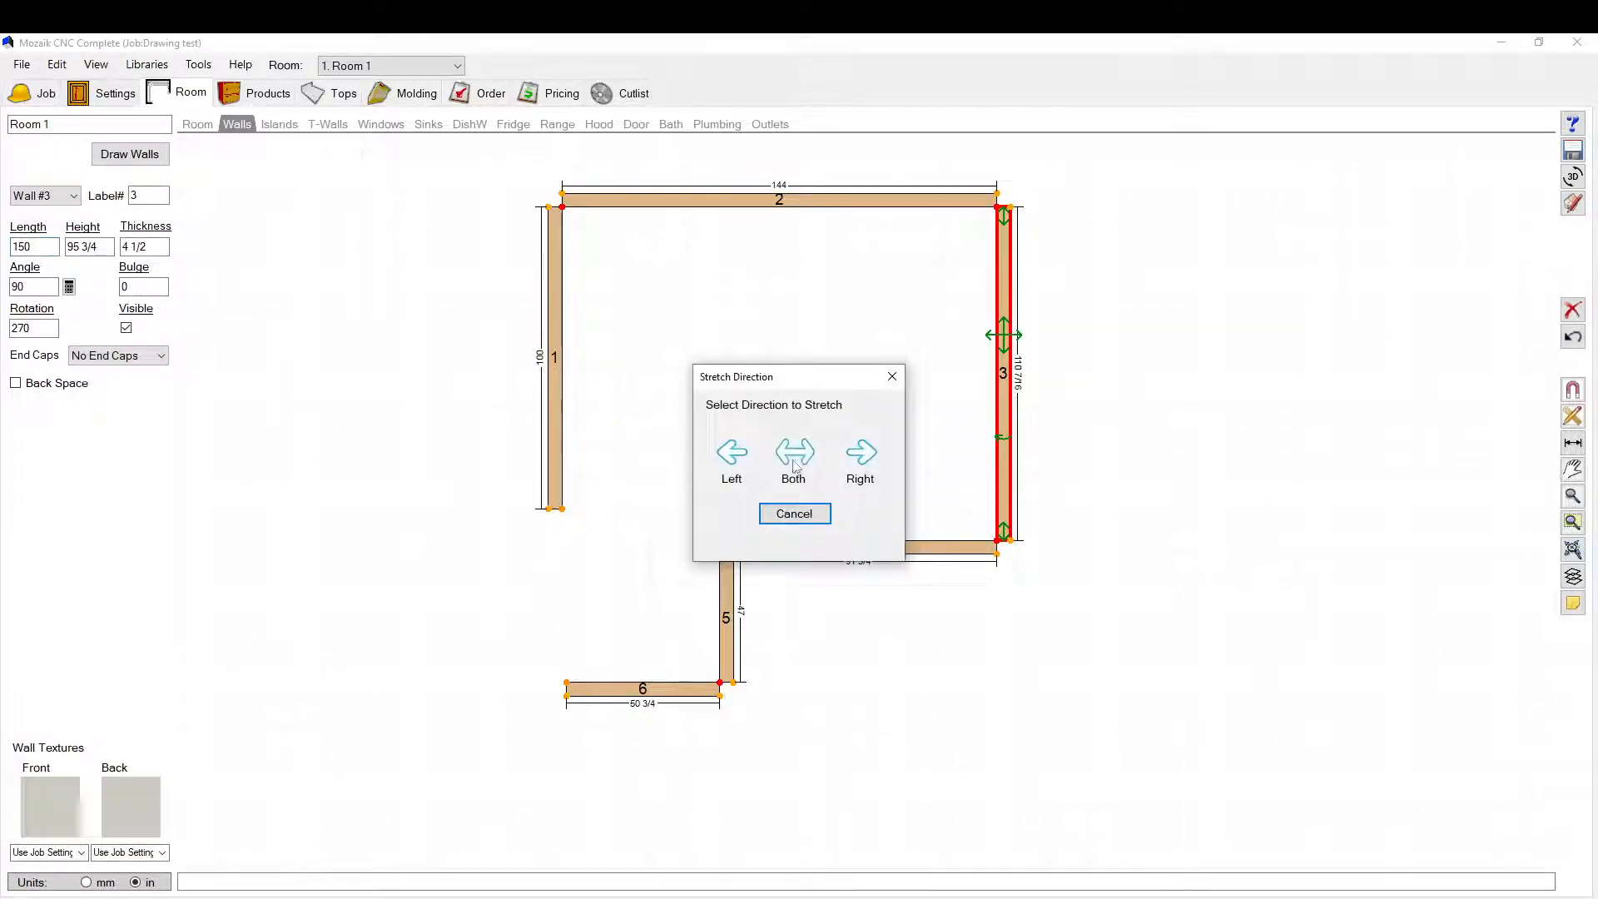
click(862, 459)
scroll(1051, 491, down, 2)
scroll(1003, 676, up, 7)
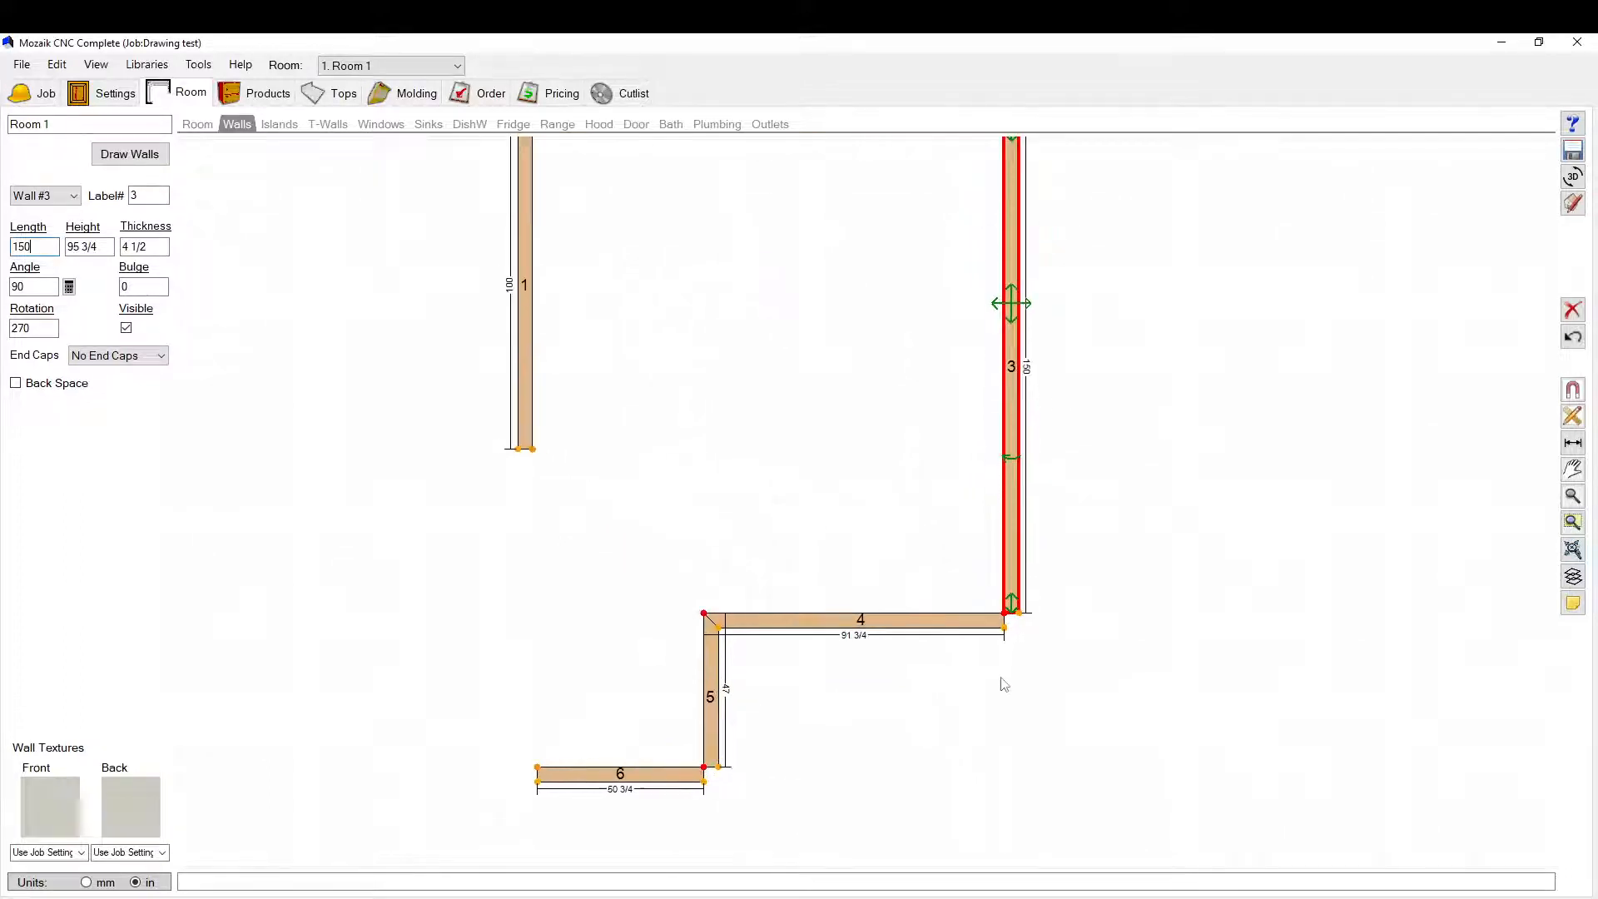
scroll(1049, 629, down, 5)
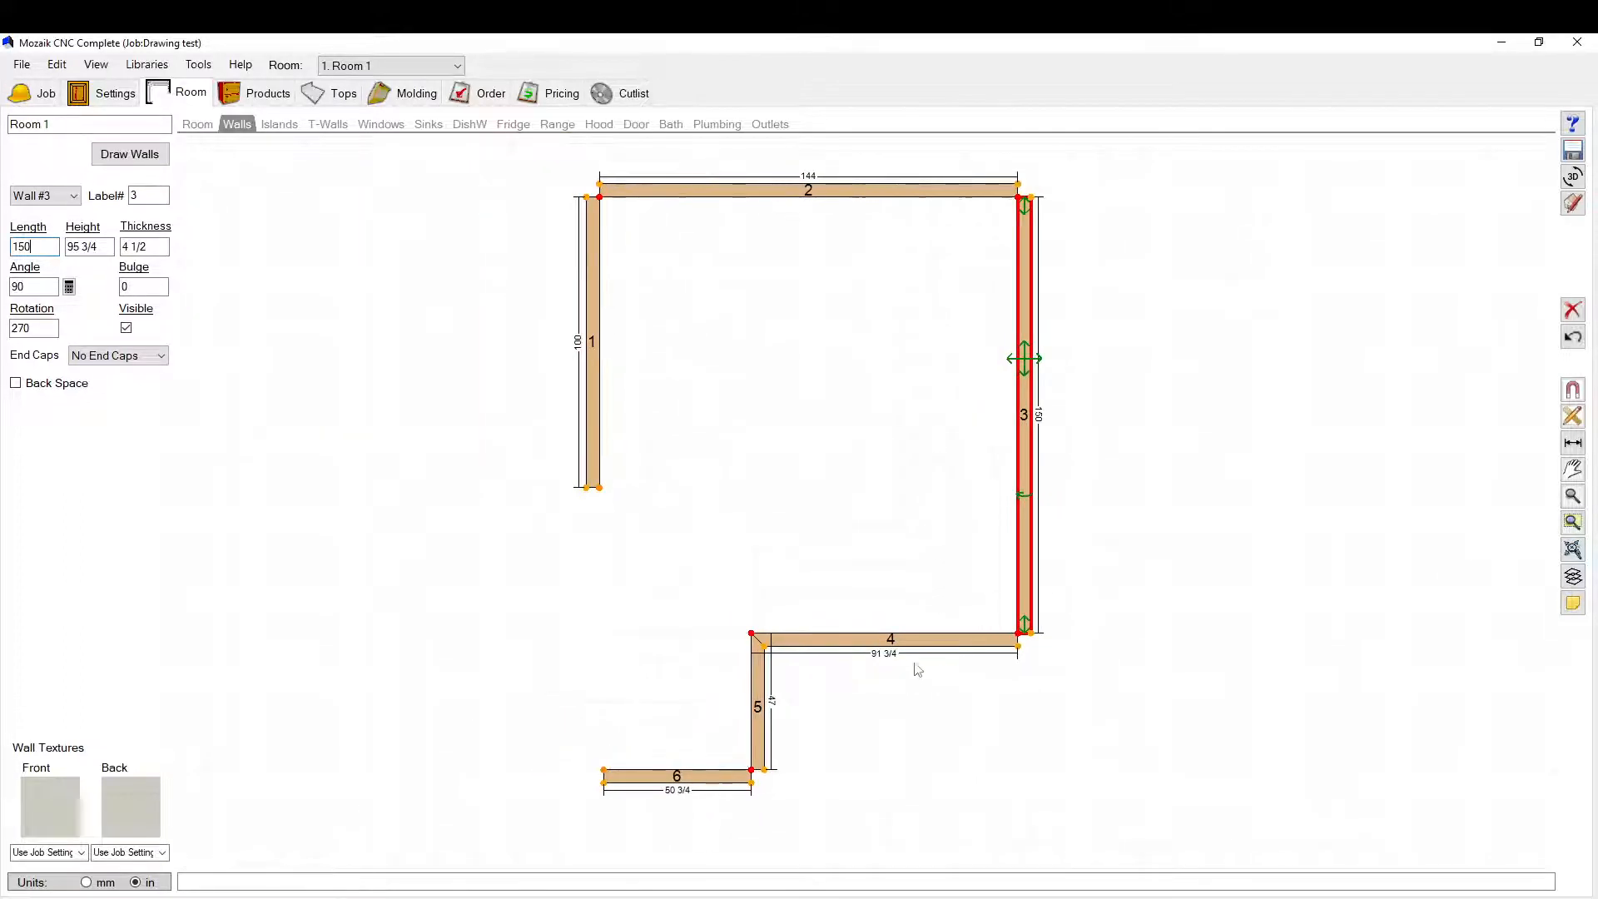
Step: Select wall 4 and examine its corner with wall 5 and its place in the layout
click(892, 641)
scroll(782, 350, down, 1)
scroll(779, 367, up, 1)
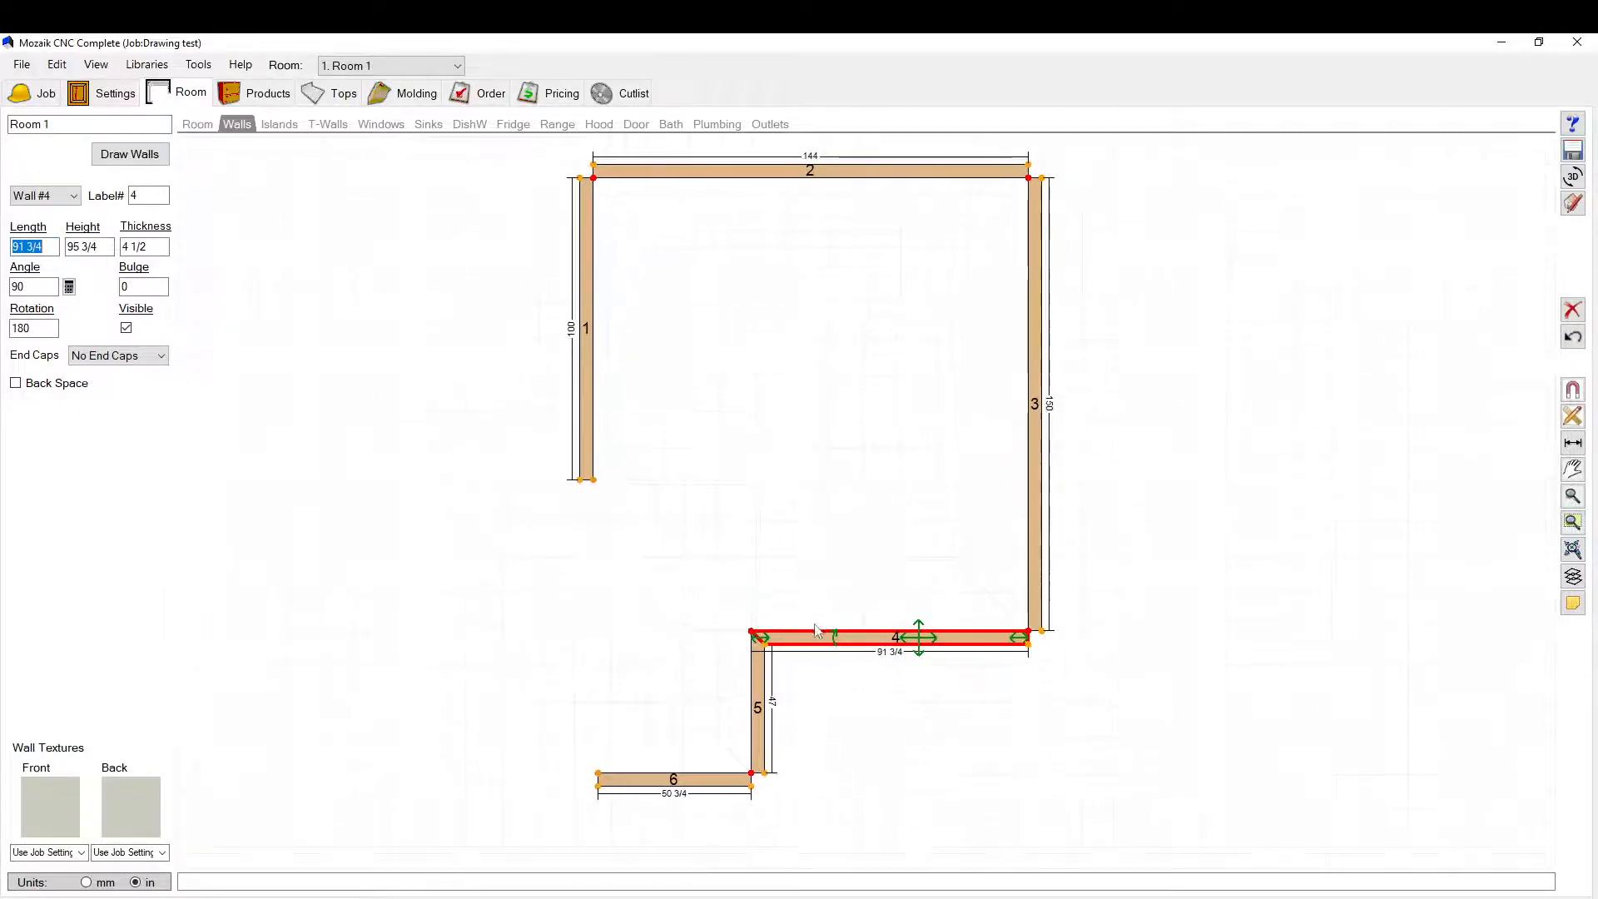
scroll(806, 647, up, 2)
scroll(793, 635, up, 1)
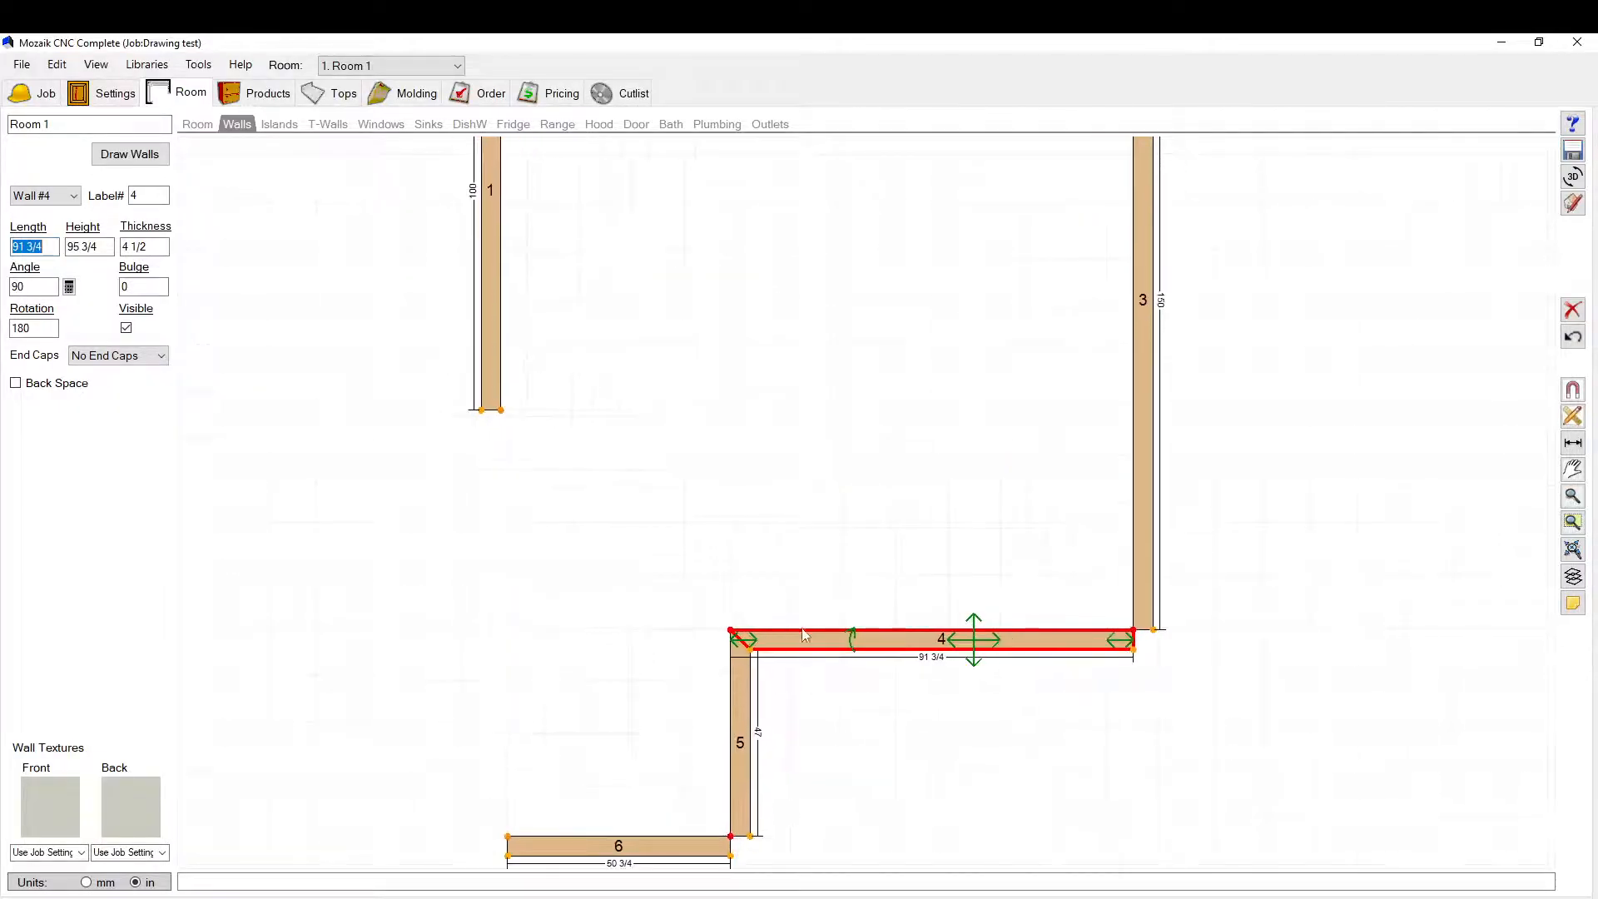
scroll(645, 562, down, 5)
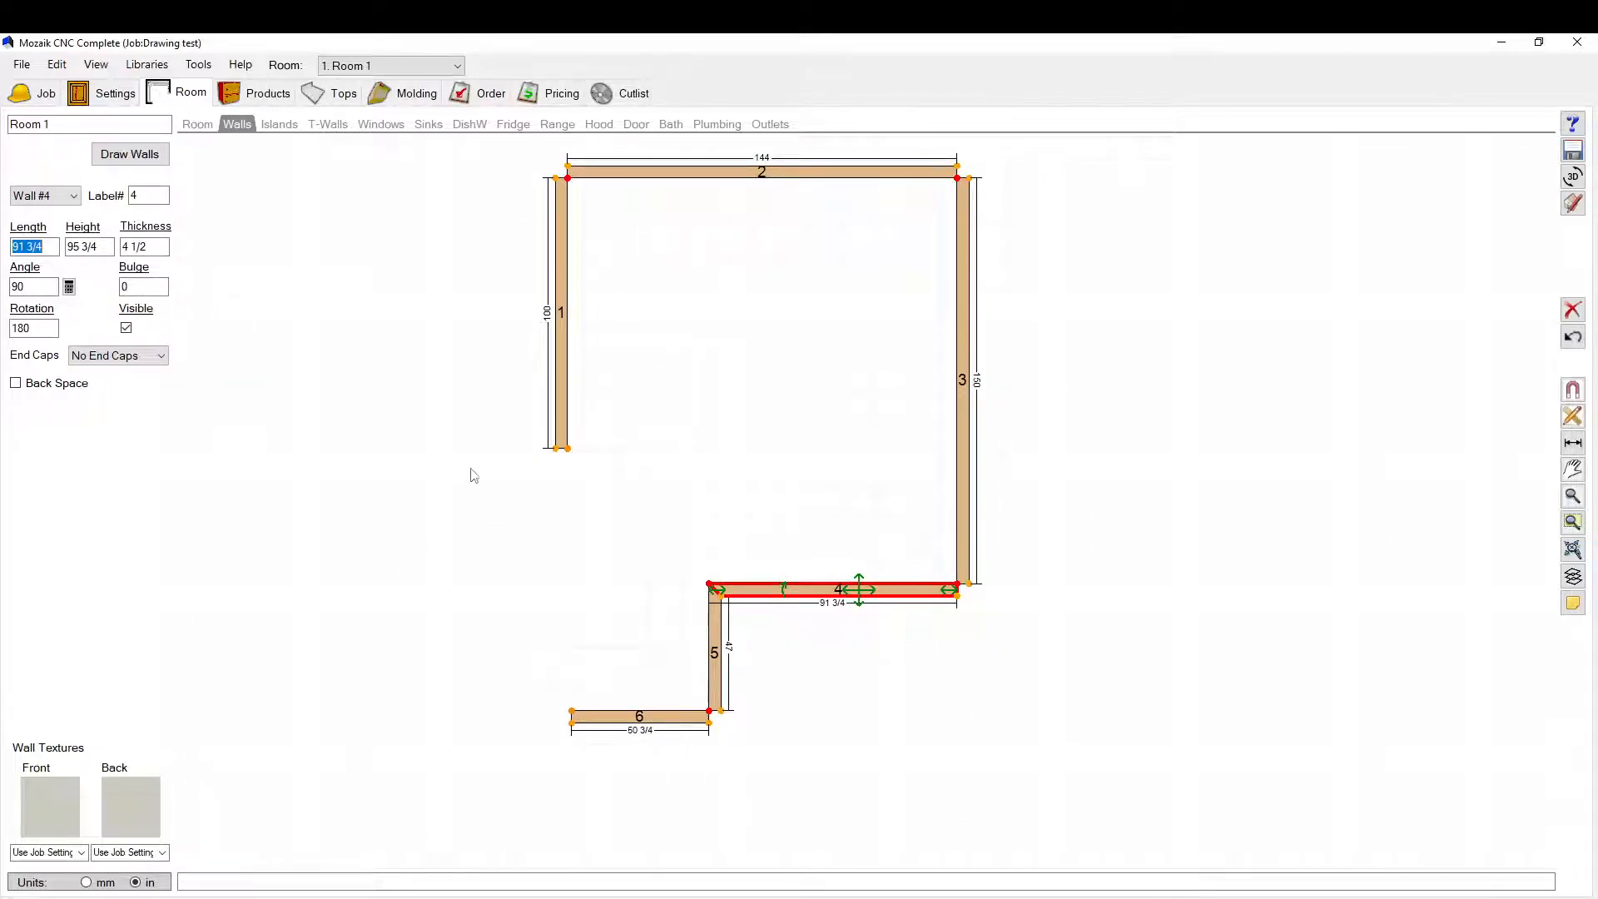
Step: Turn on Back Space and Left Space for wall 1, clear both again, and look at the island options
click(16, 385)
click(561, 335)
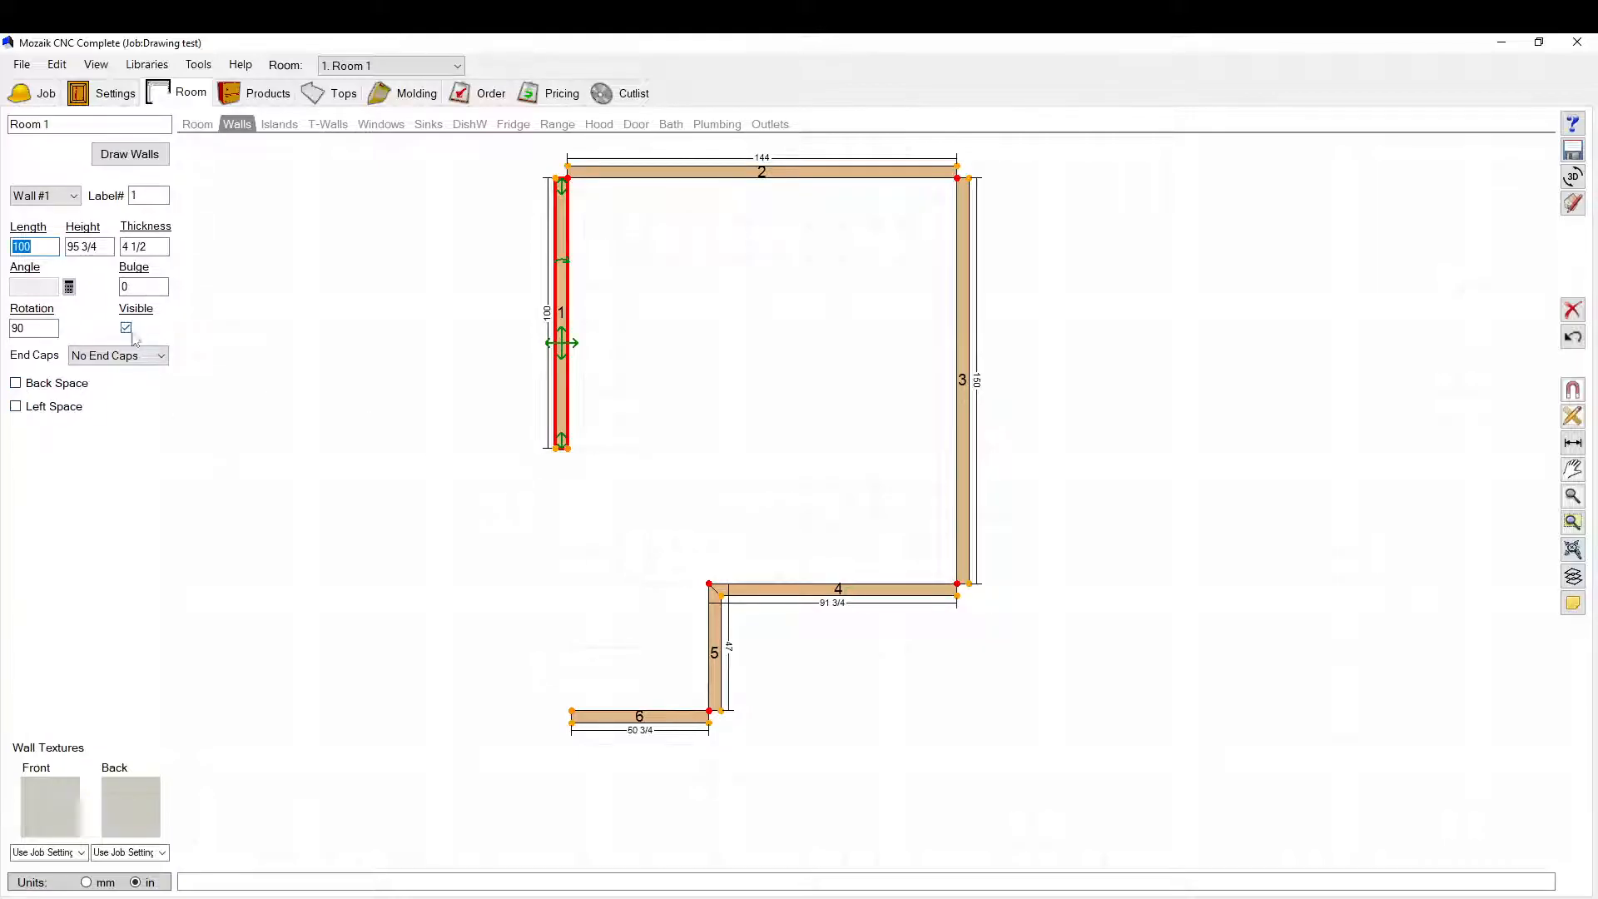
click(16, 385)
click(16, 407)
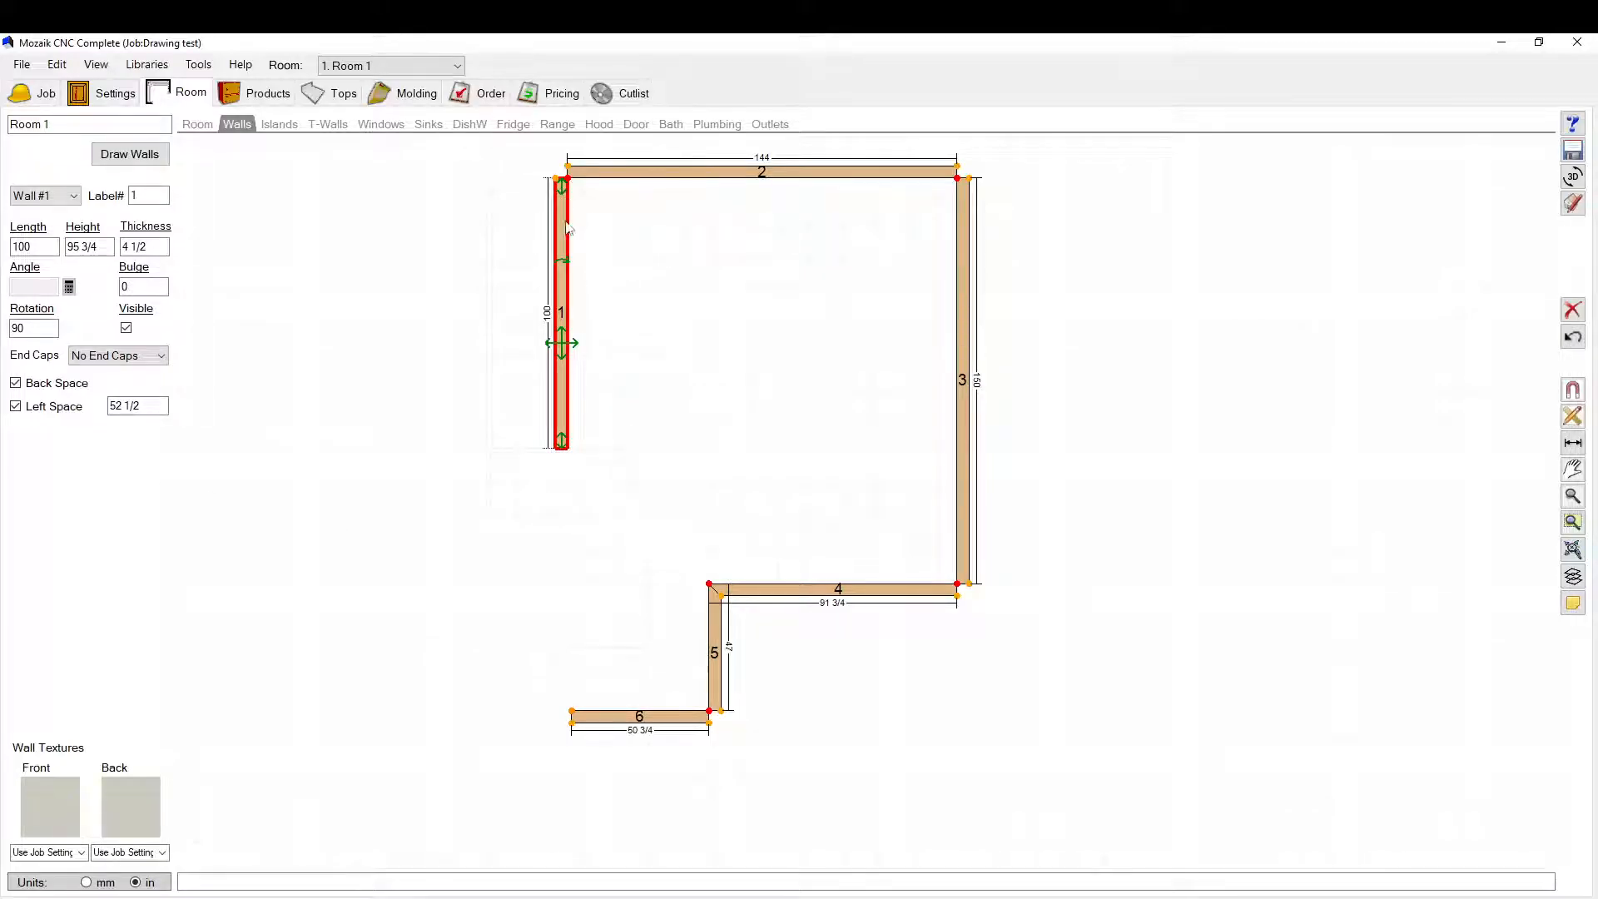
click(16, 384)
click(281, 125)
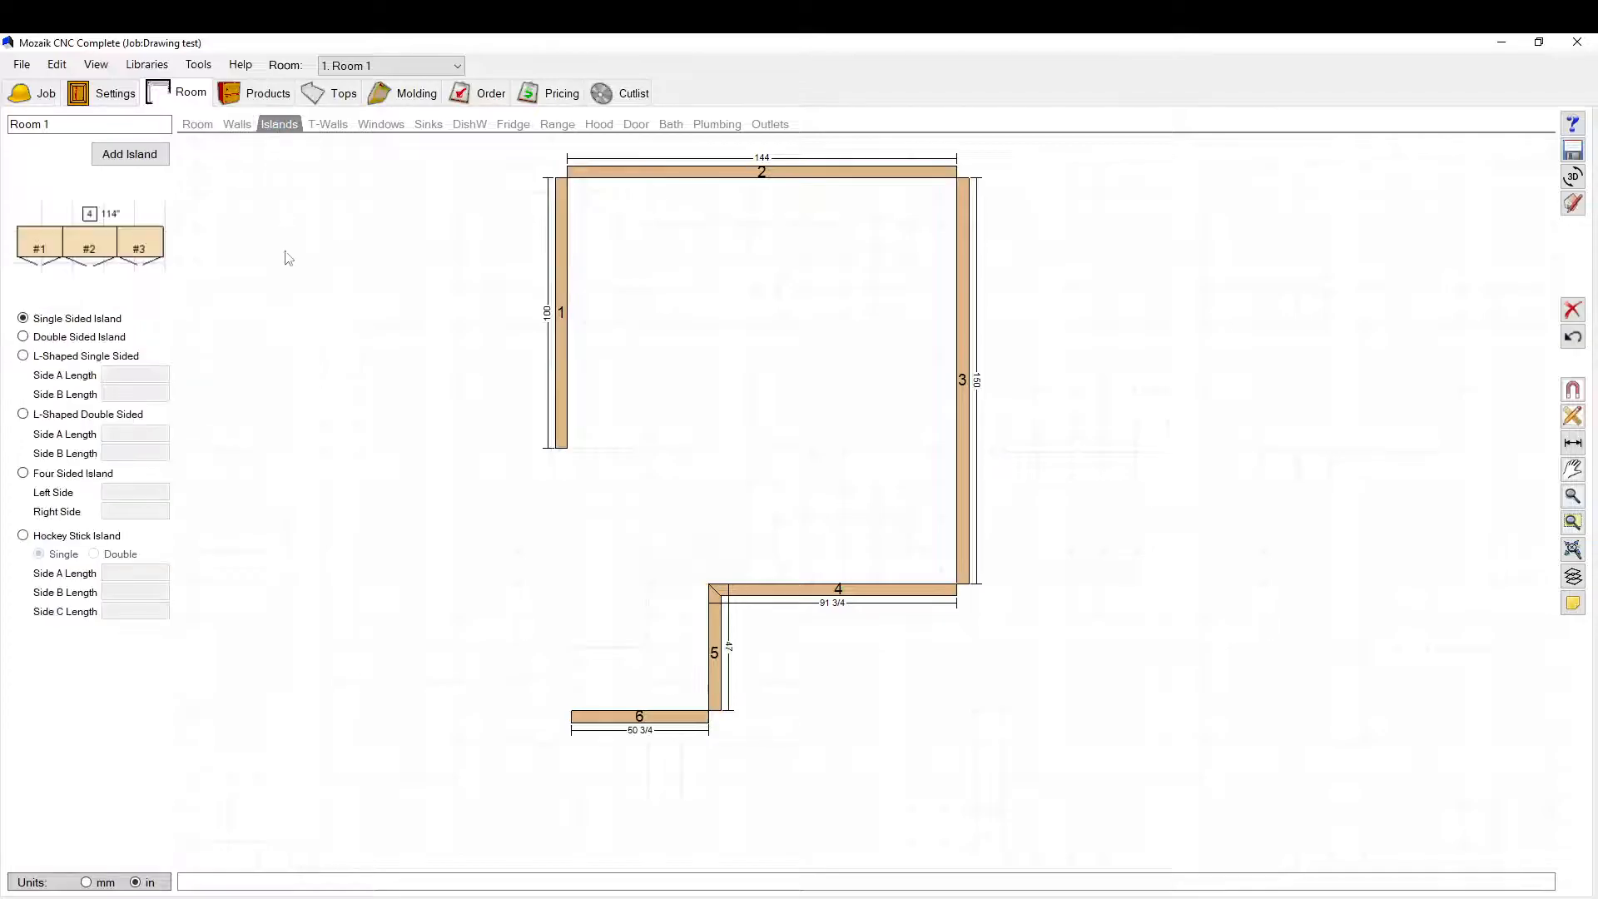
click(238, 125)
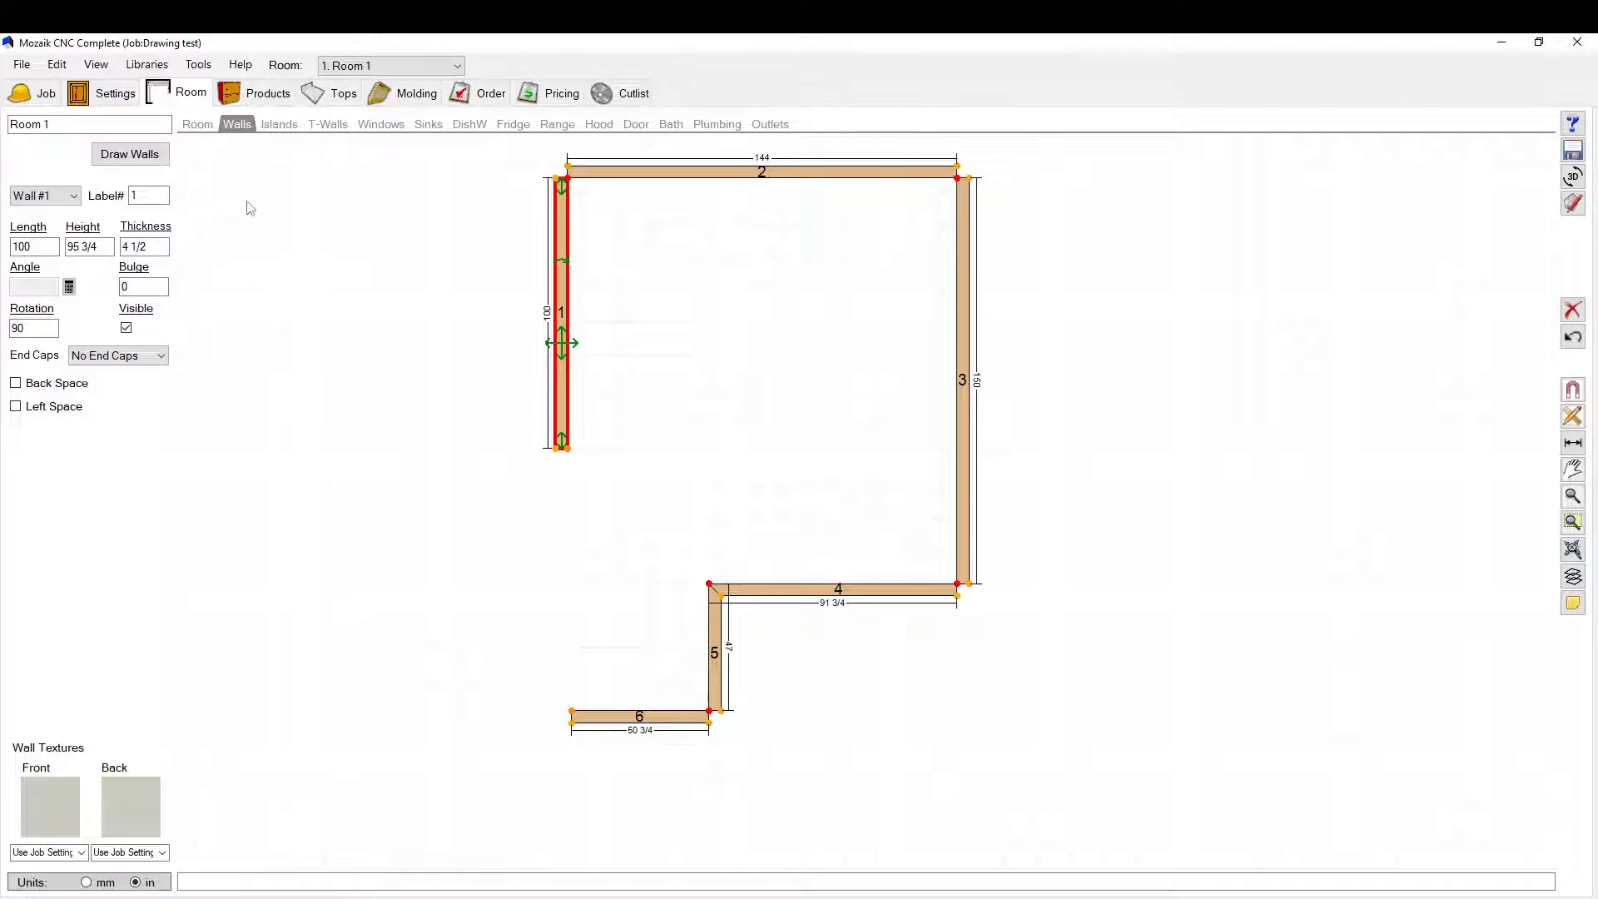
Step: Deselect the wall and inspect the room in the 3D viewer with filled surfaces, orbiting around it
click(408, 279)
scroll(670, 343, down, 2)
scroll(789, 306, up, 4)
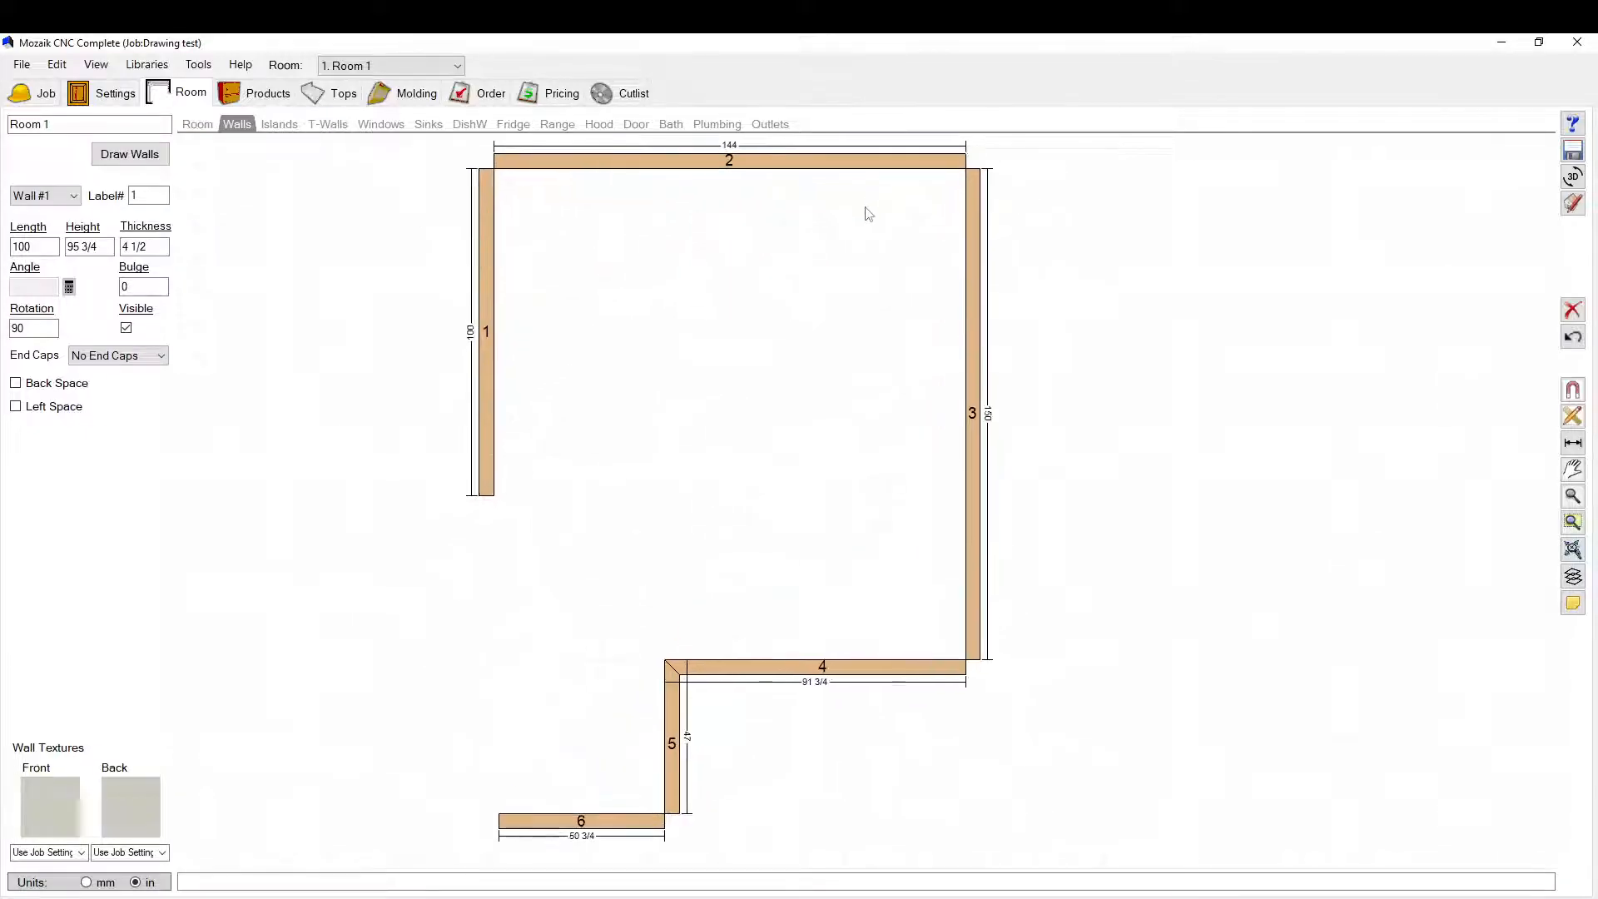
scroll(864, 205, down, 2)
scroll(861, 181, up, 2)
click(1573, 176)
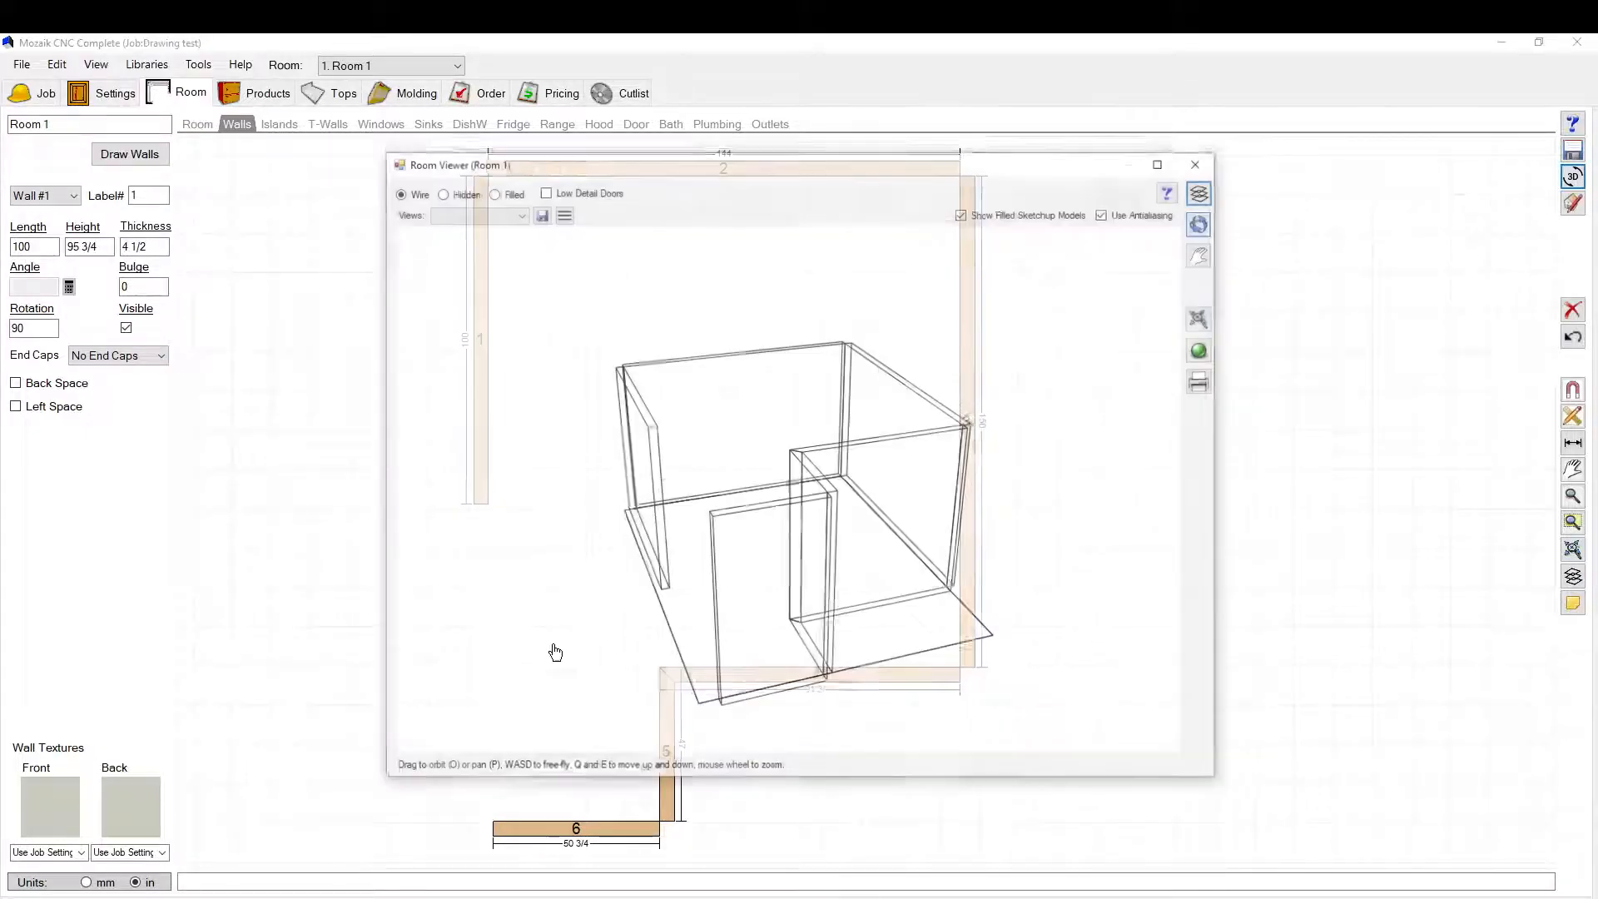
click(492, 192)
mouse_move(820, 425)
mouse_down()
mouse_move(785, 464)
mouse_move(719, 477)
mouse_move(663, 463)
mouse_move(789, 475)
mouse_up()
click(1194, 163)
Step: Join the wall back faces at the corner of walls 3 and 4 and at the corner of walls 2 and 3
scroll(949, 708, up, 3)
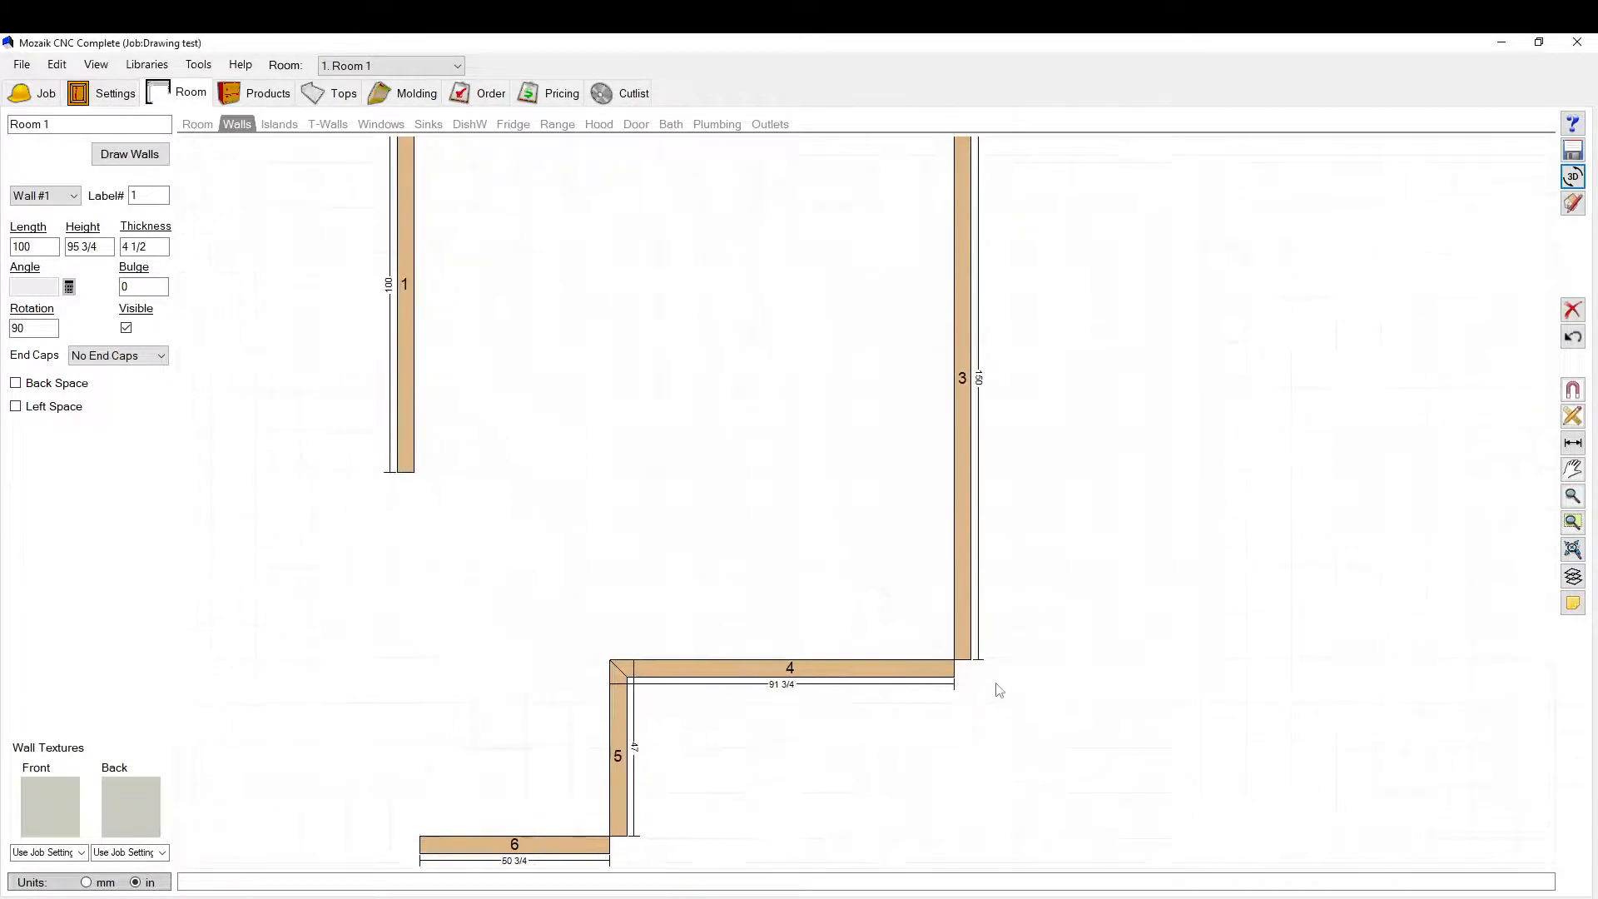
click(931, 651)
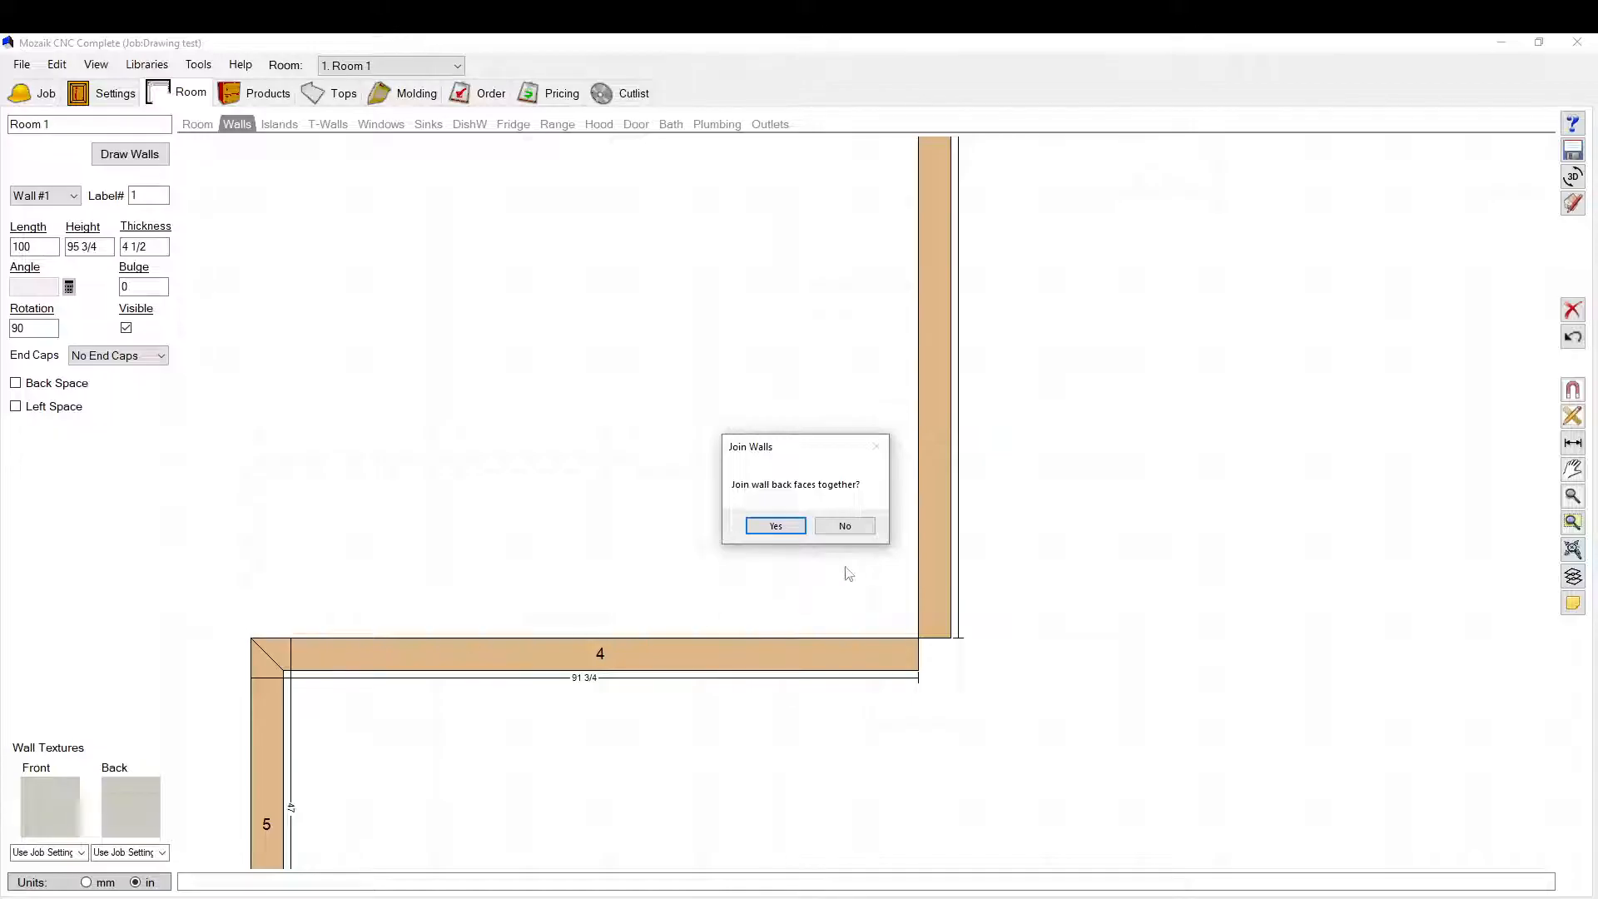
click(774, 527)
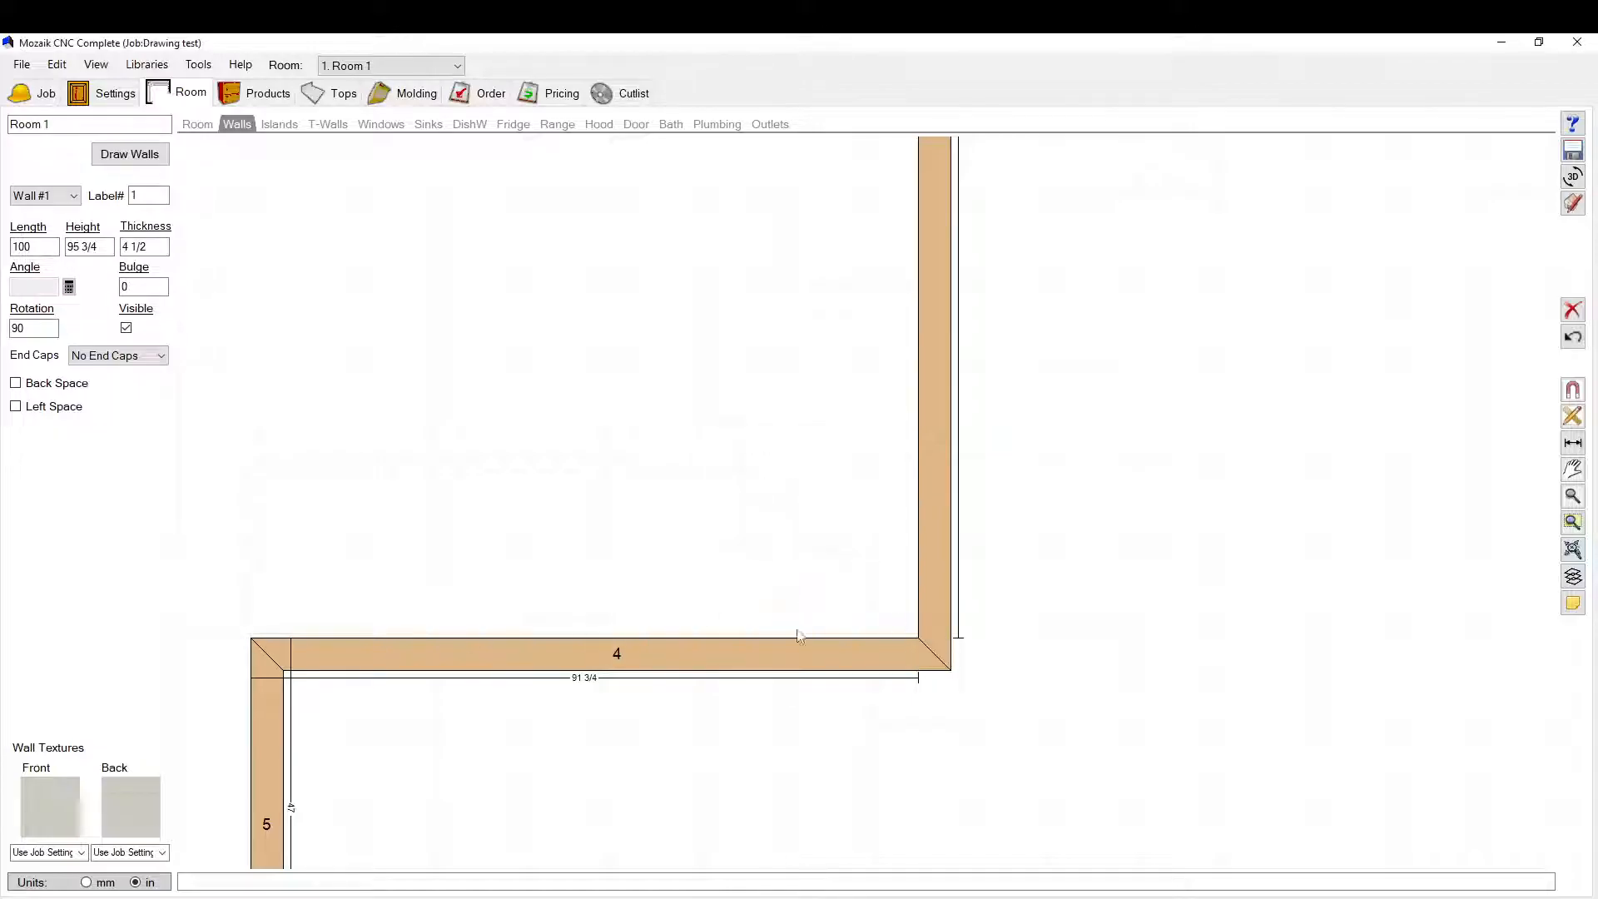
scroll(874, 756, down, 5)
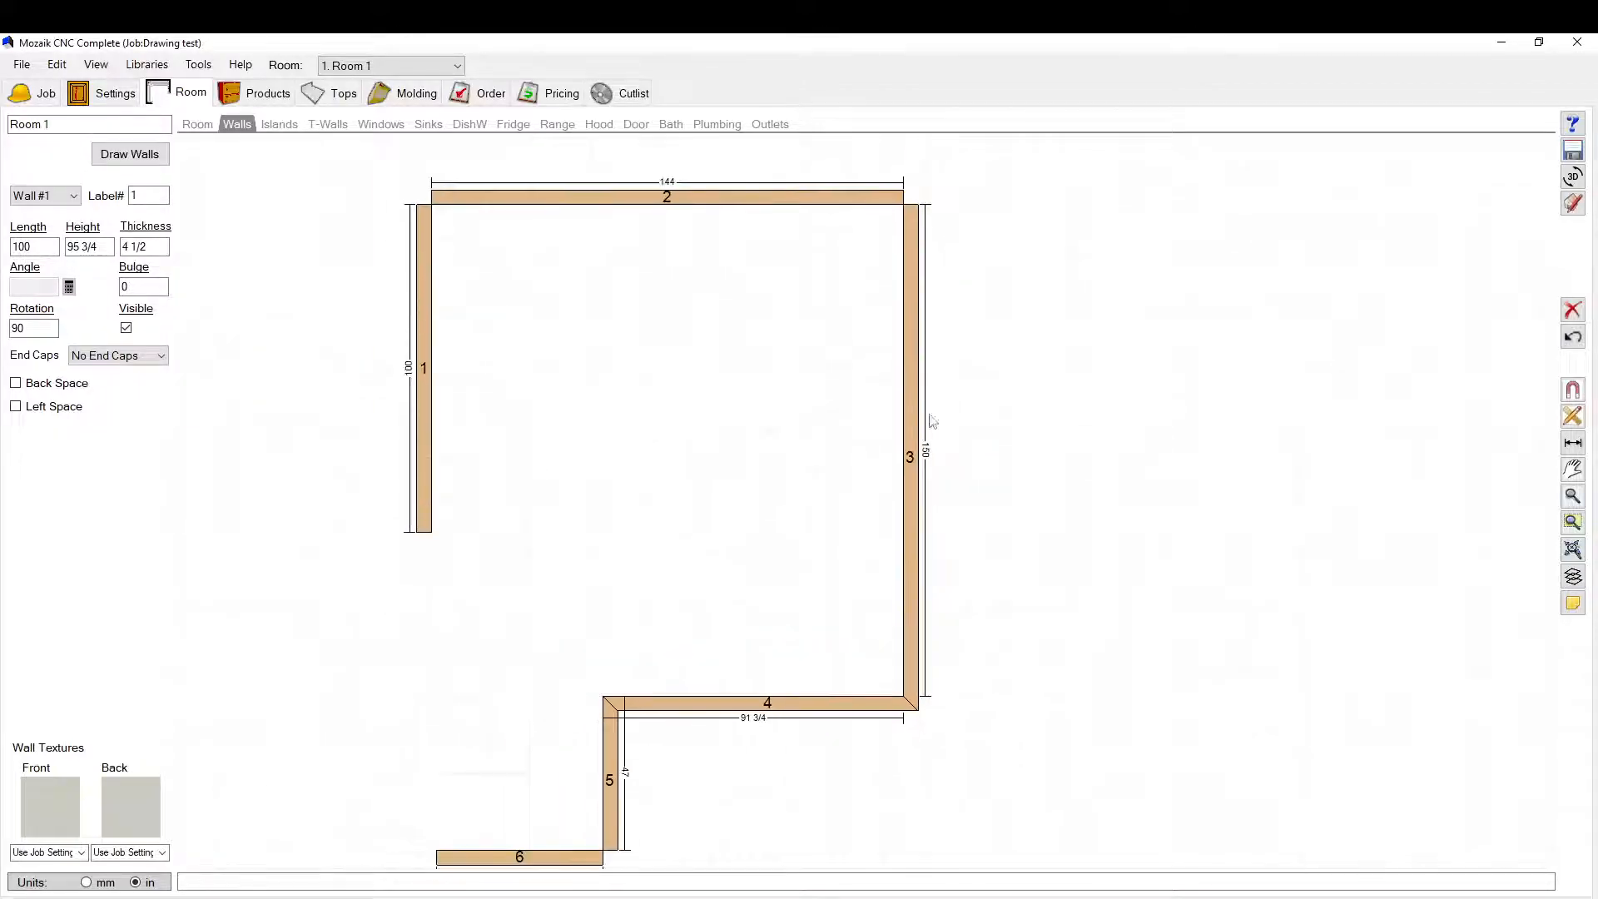
scroll(956, 193, up, 4)
click(919, 195)
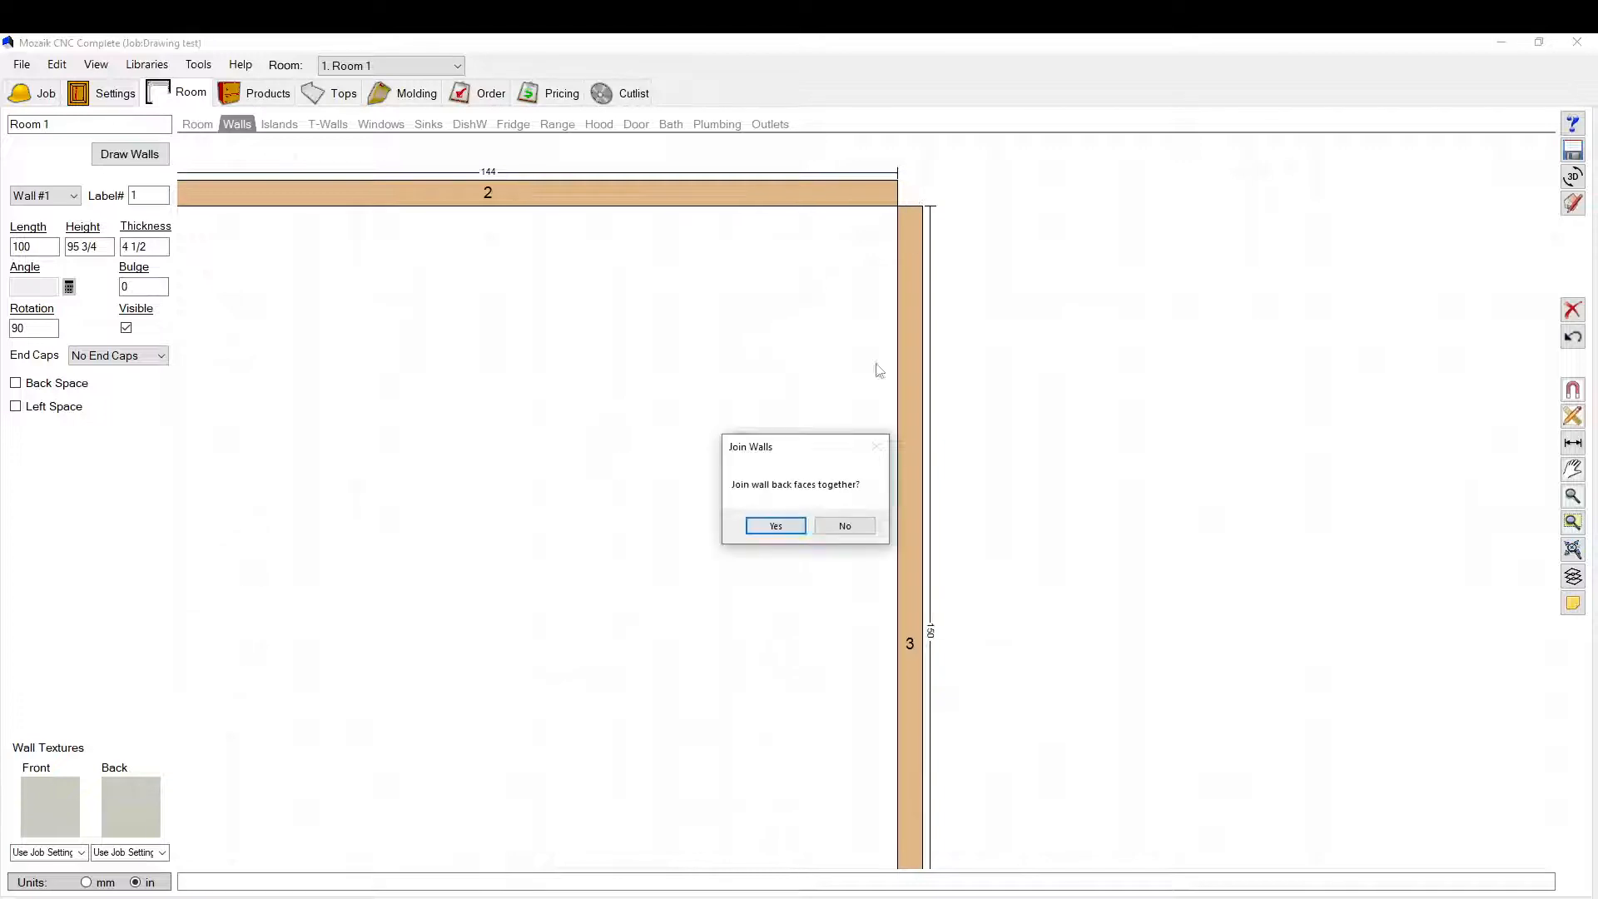
click(774, 525)
scroll(1335, 436, down, 4)
Step: Join the wall back faces at the corner of walls 1 and 2 and at the corner of walls 5 and 6
scroll(536, 357, up, 2)
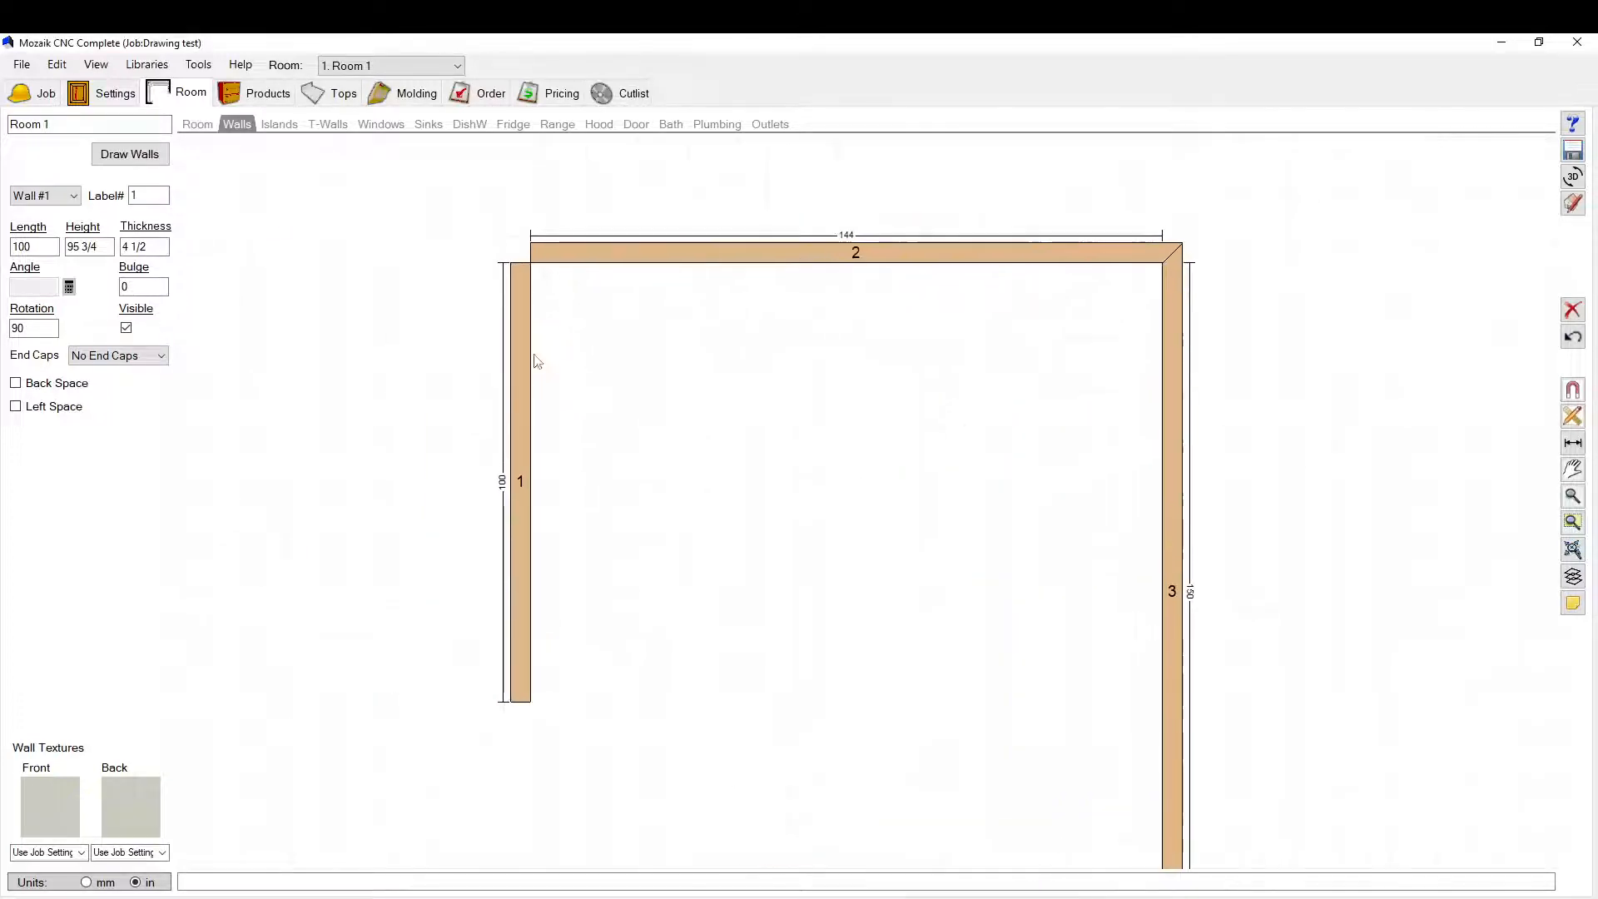
click(519, 253)
click(774, 524)
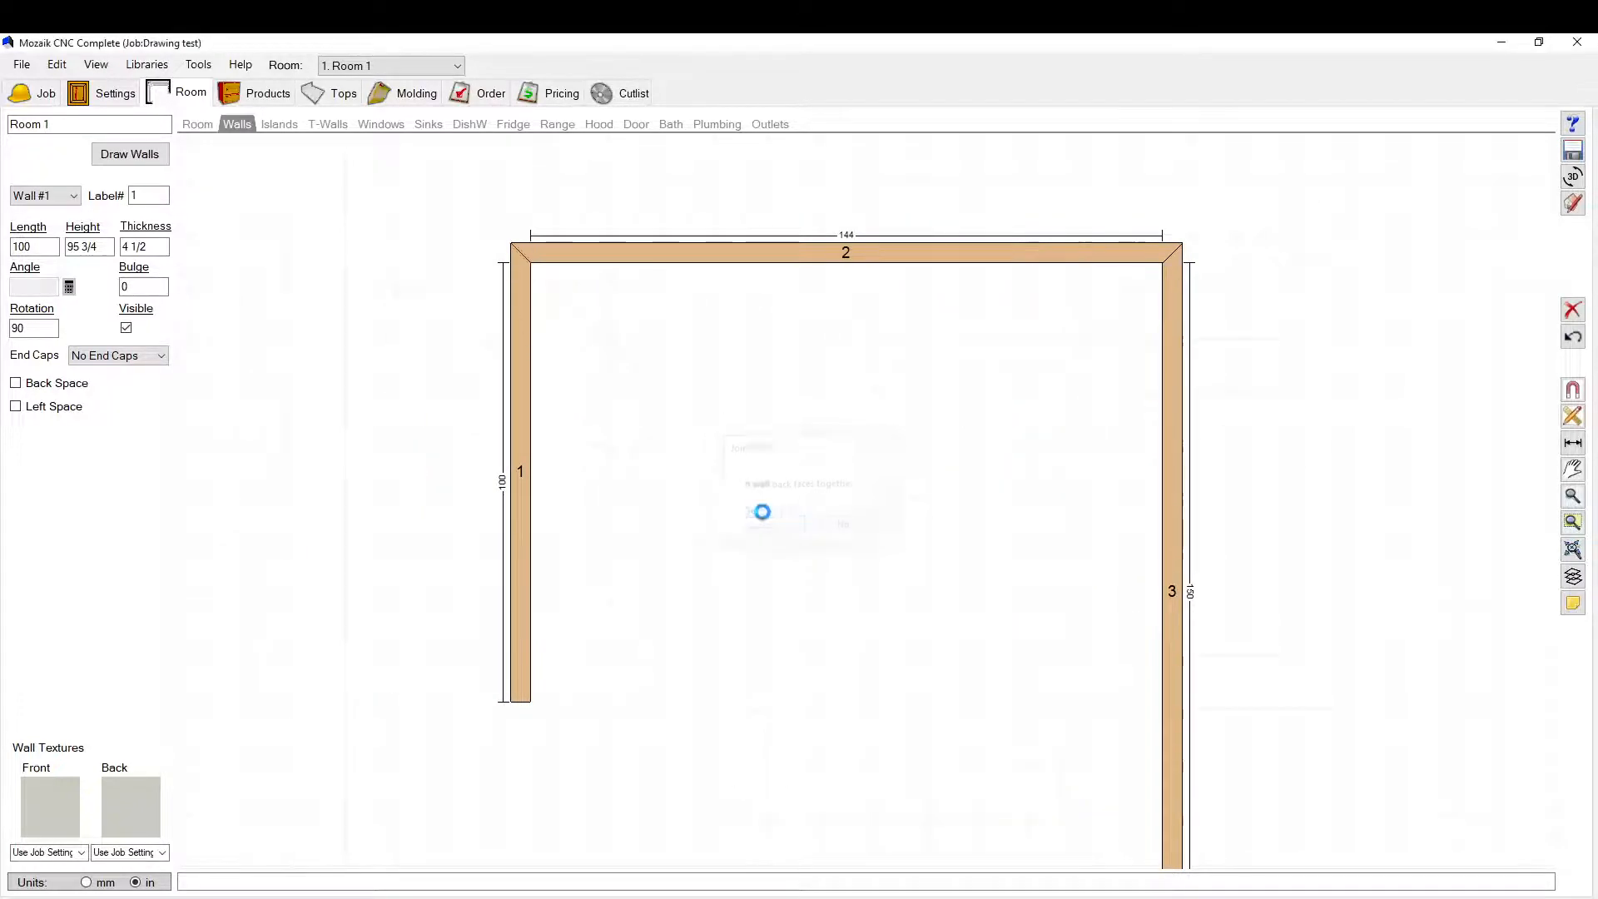
scroll(462, 196, down, 2)
scroll(633, 449, down, 1)
scroll(775, 804, up, 2)
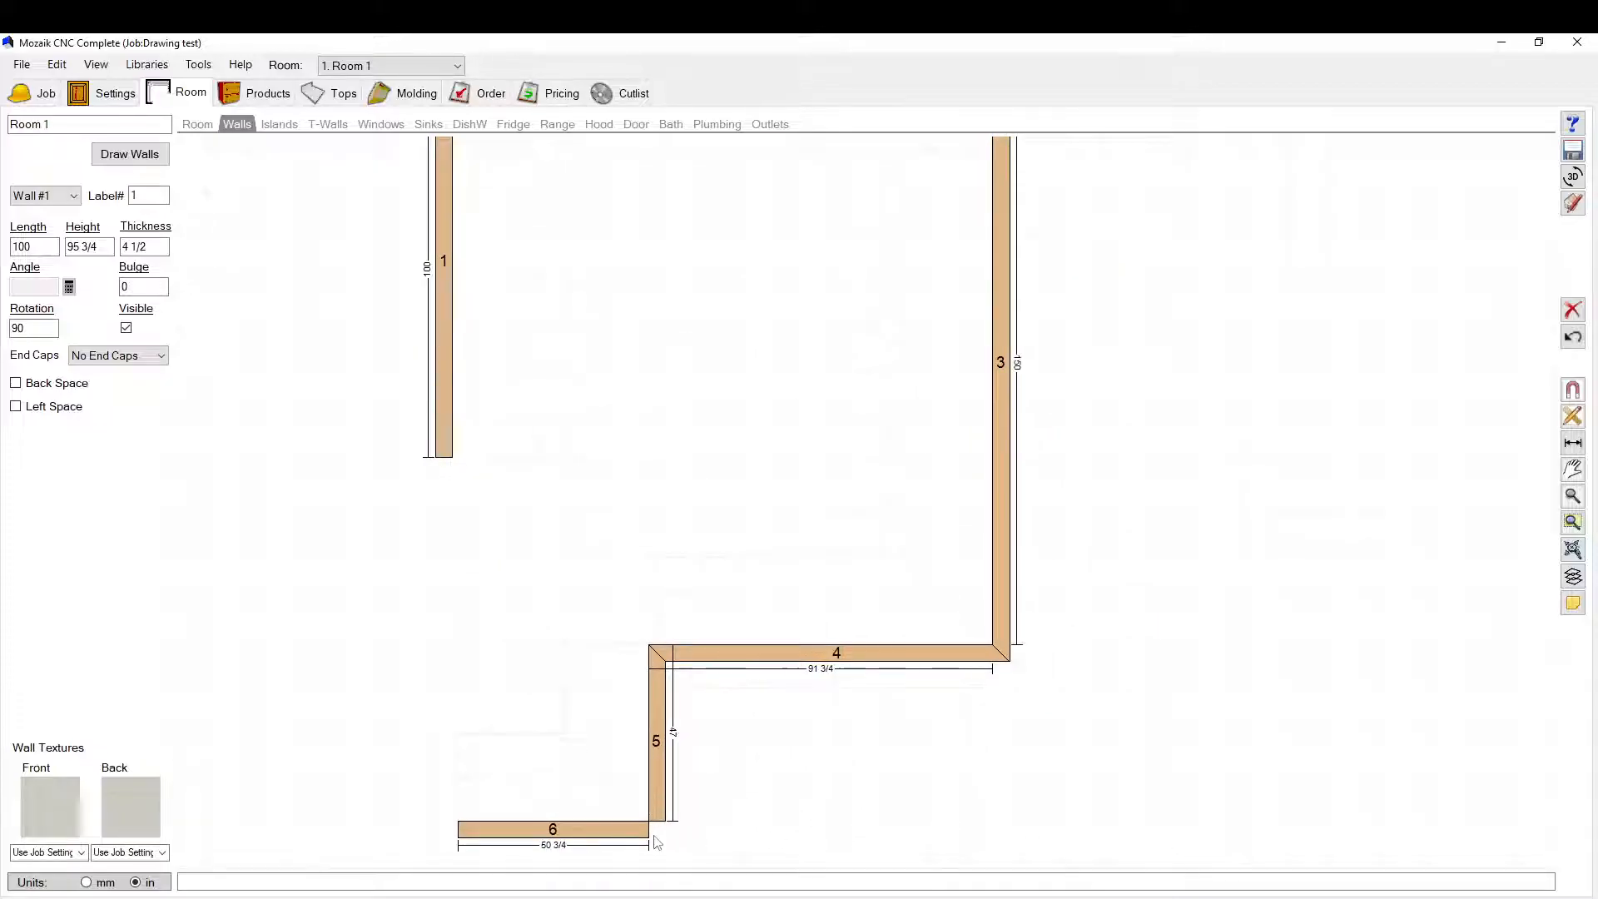
click(657, 840)
click(776, 524)
scroll(750, 732, down, 4)
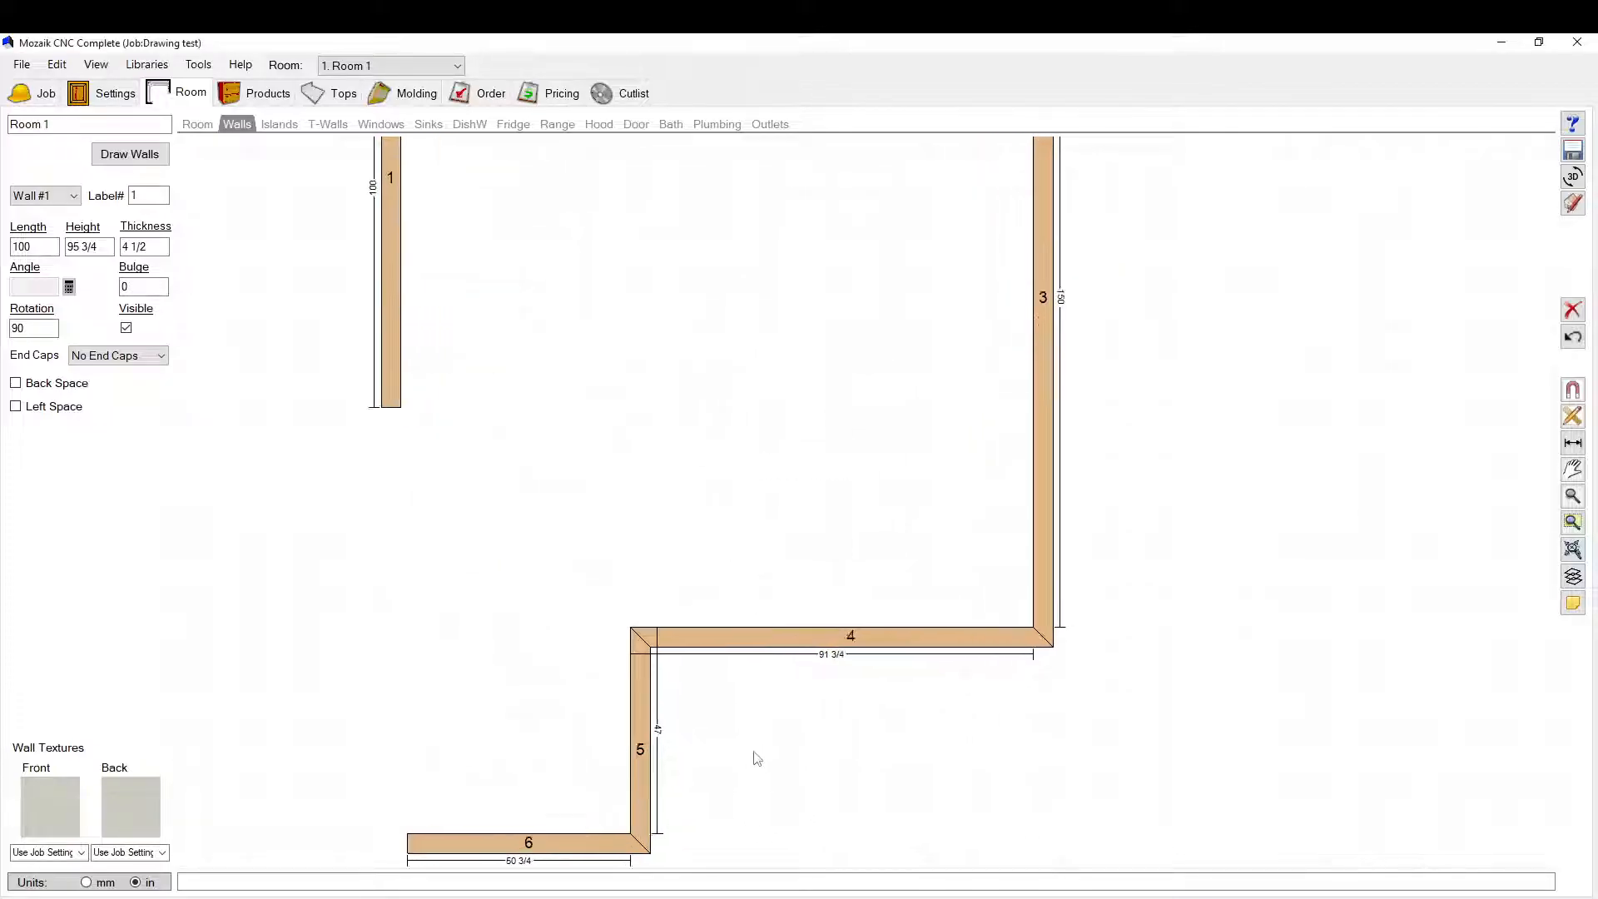
Step: Select wall 3 and turn on its Back Space option
scroll(988, 189, up, 2)
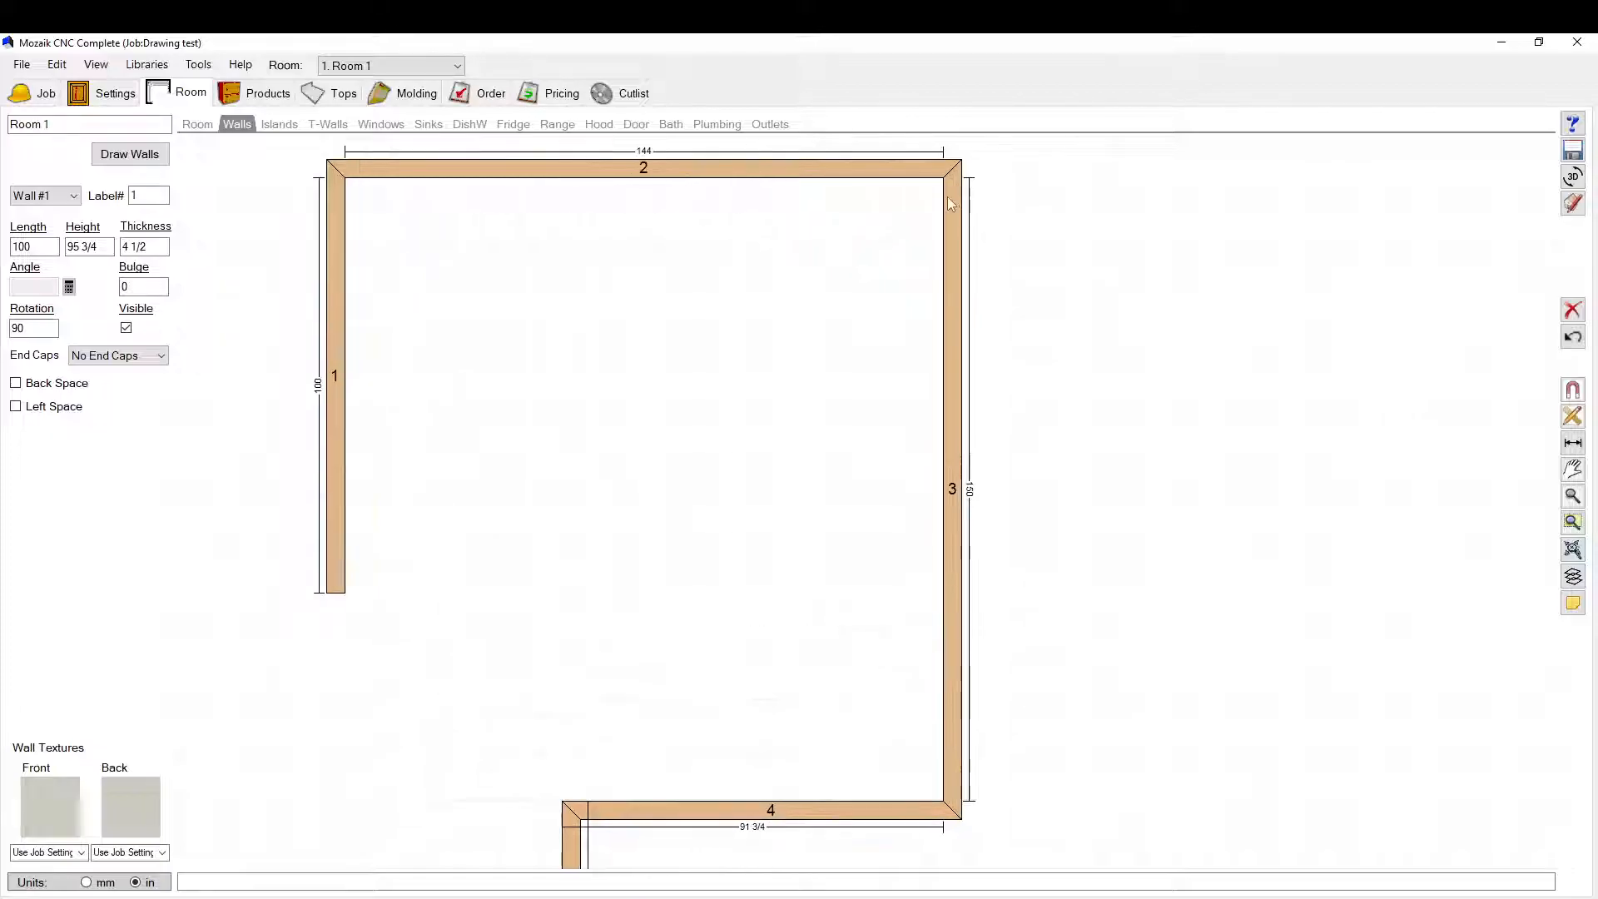
click(951, 407)
right_click(953, 203)
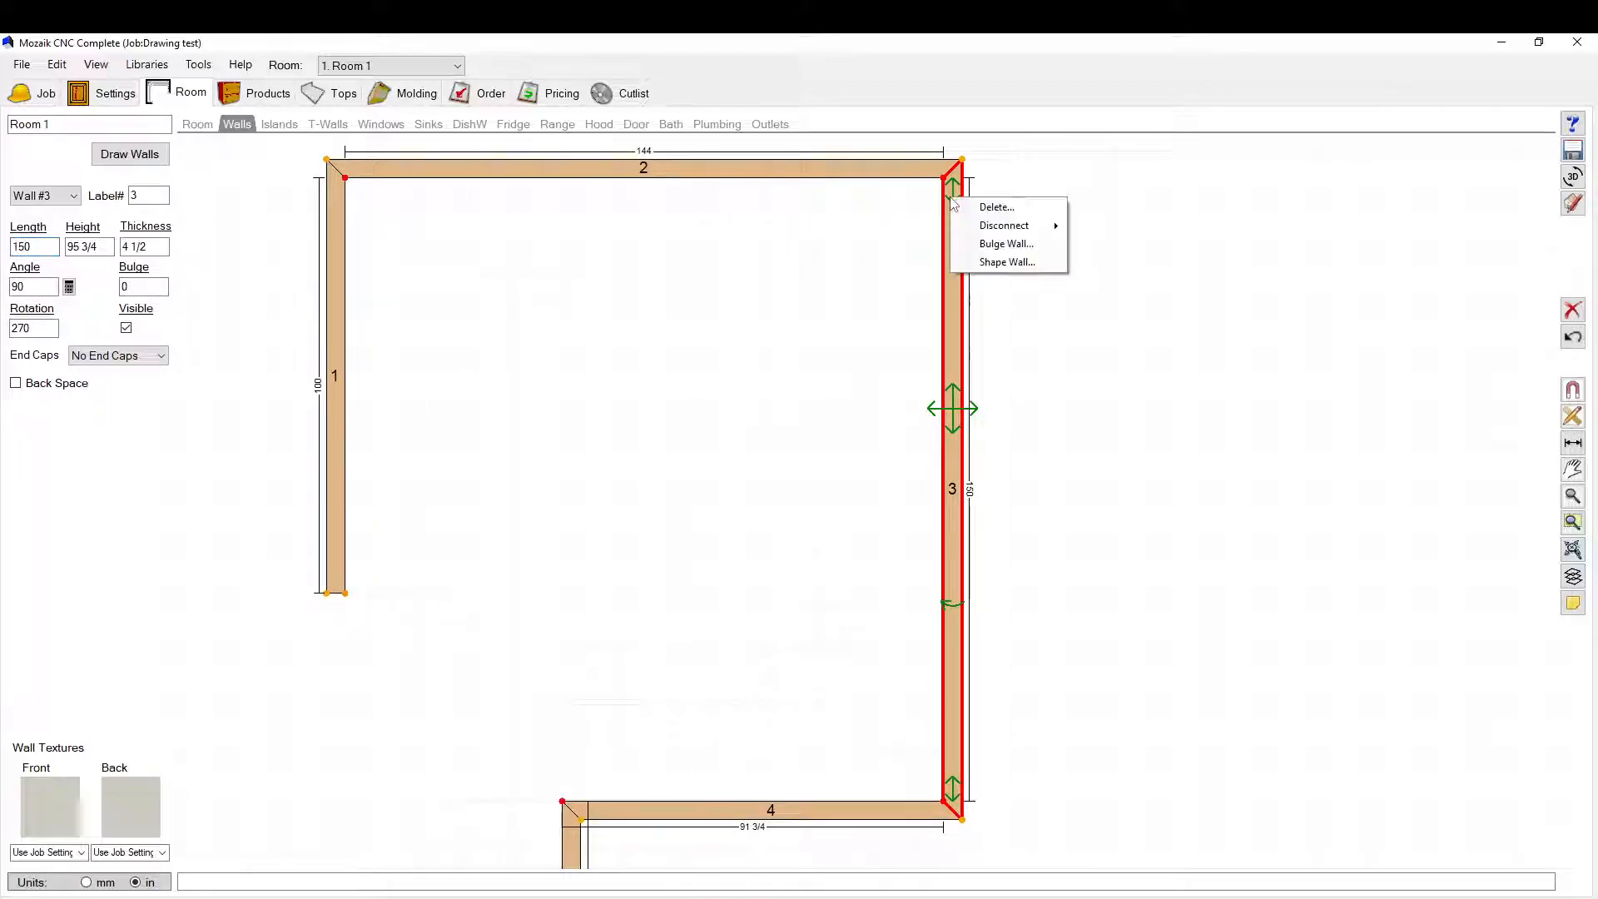
click(16, 383)
scroll(995, 194, down, 1)
scroll(995, 194, up, 3)
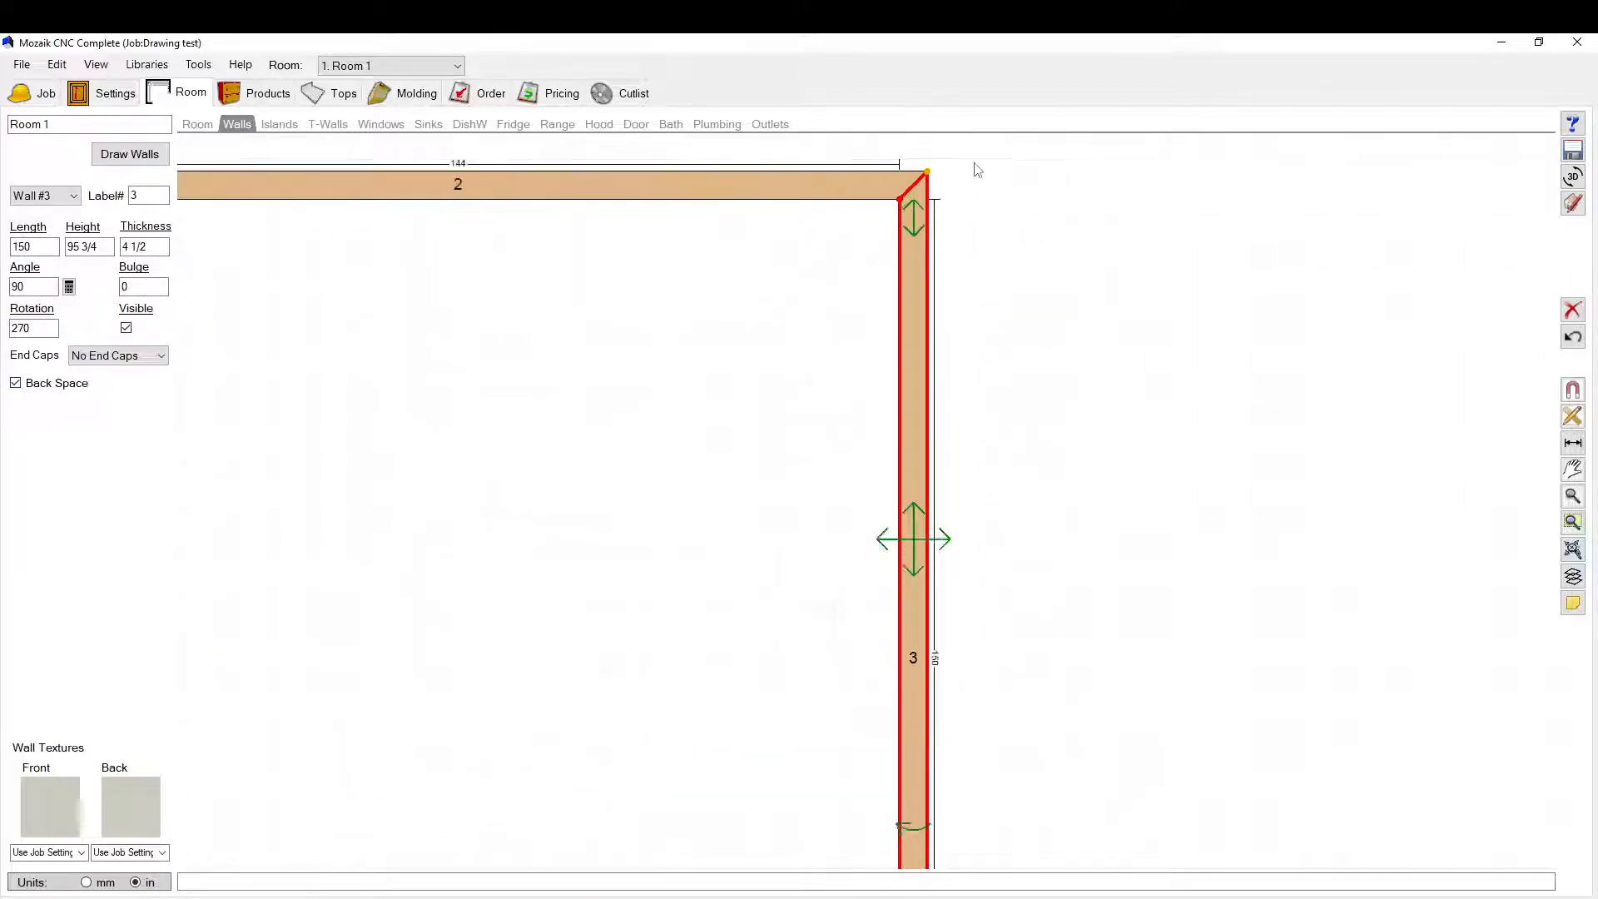
Step: Unjoin the back faces of walls 2 and 3 at their shared corner and join them again
click(848, 198)
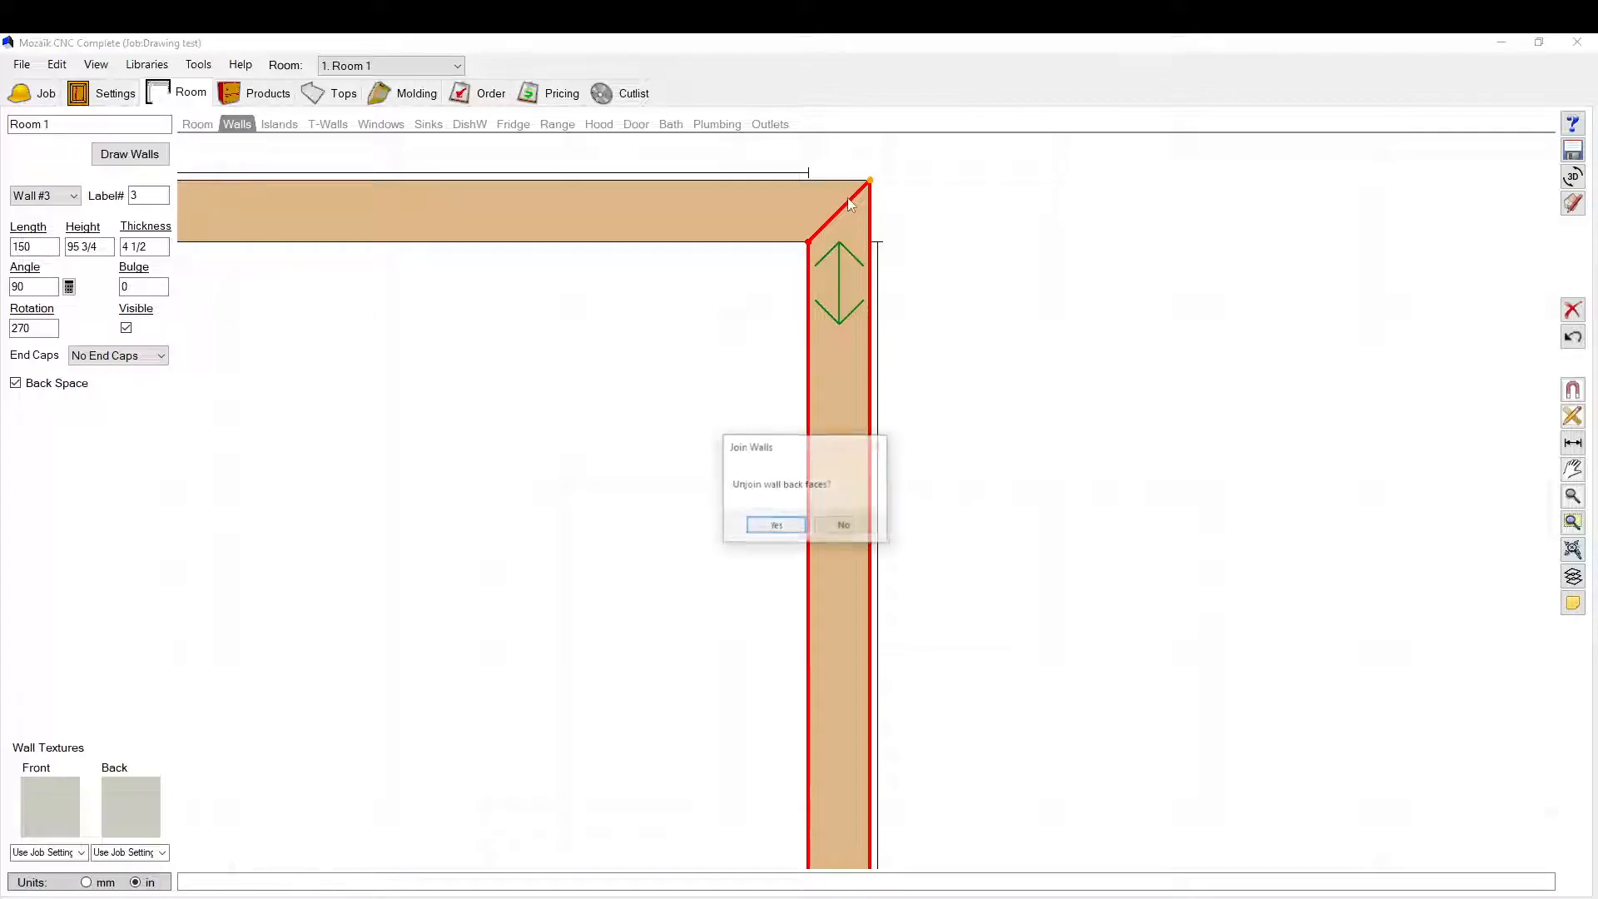
click(776, 526)
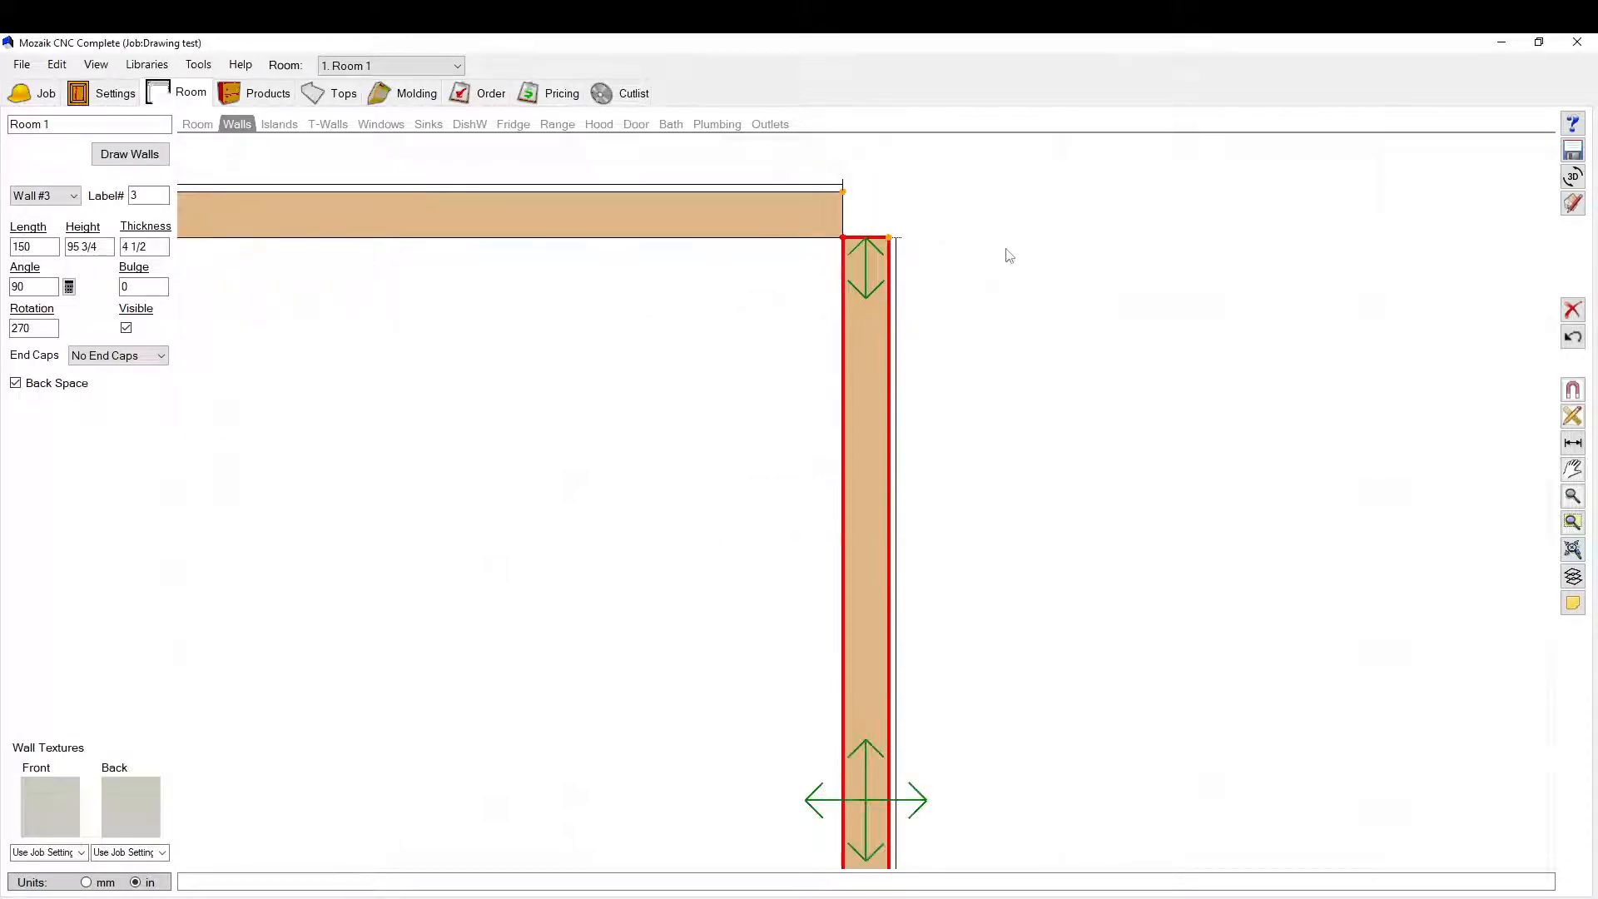
click(889, 236)
click(776, 526)
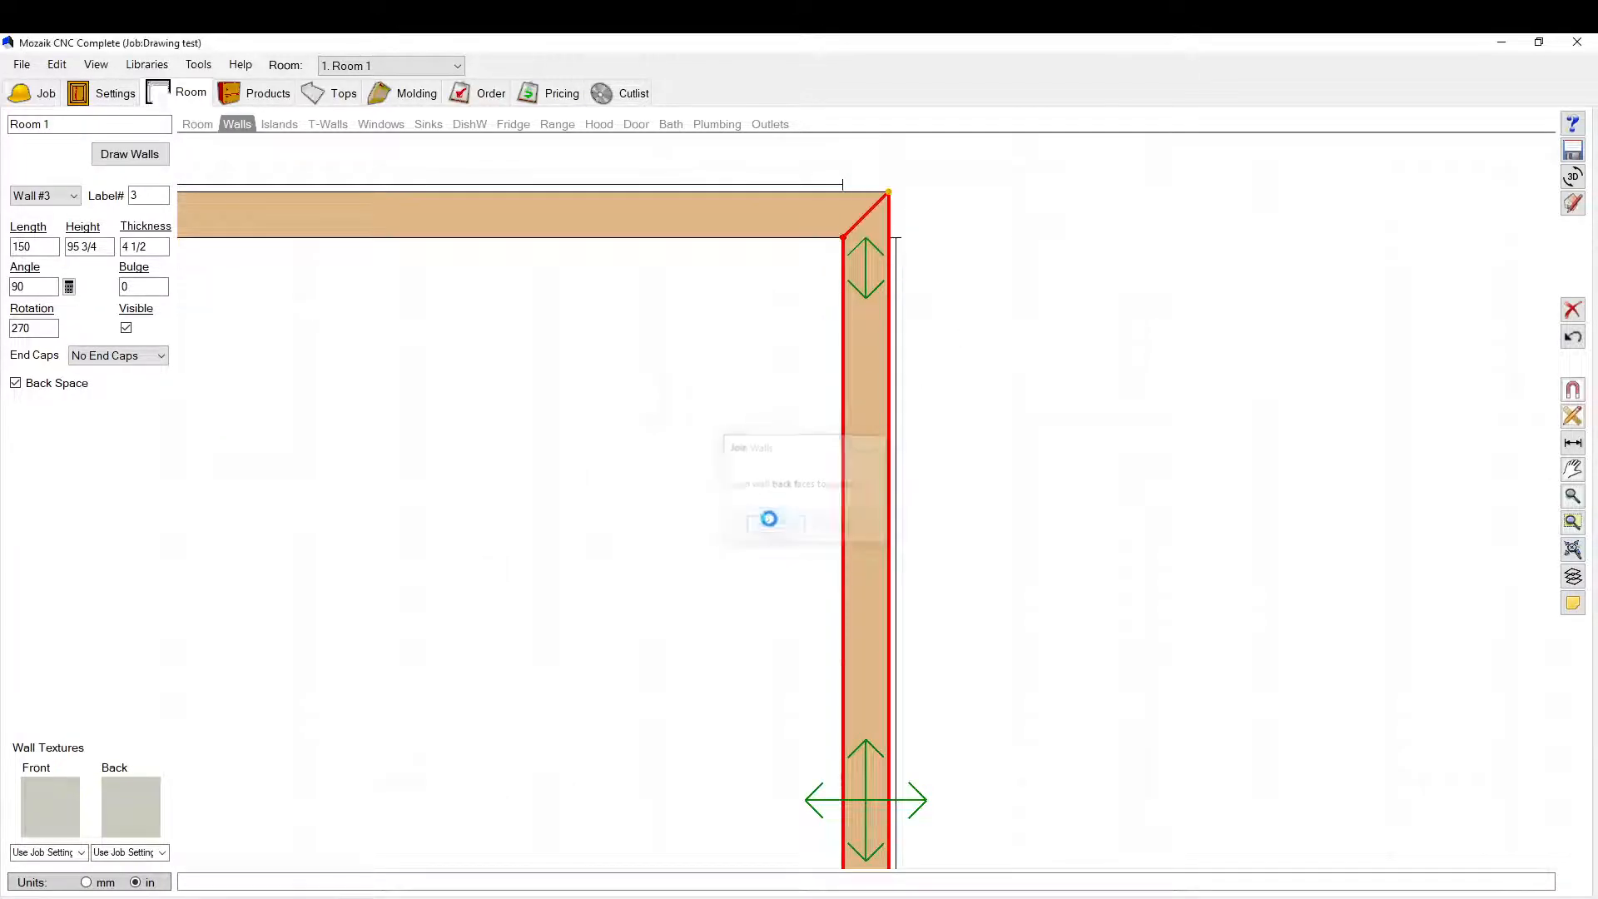
Step: Deselect wall 3 and examine the mitred corners across the whole floor plan
scroll(783, 240, down, 2)
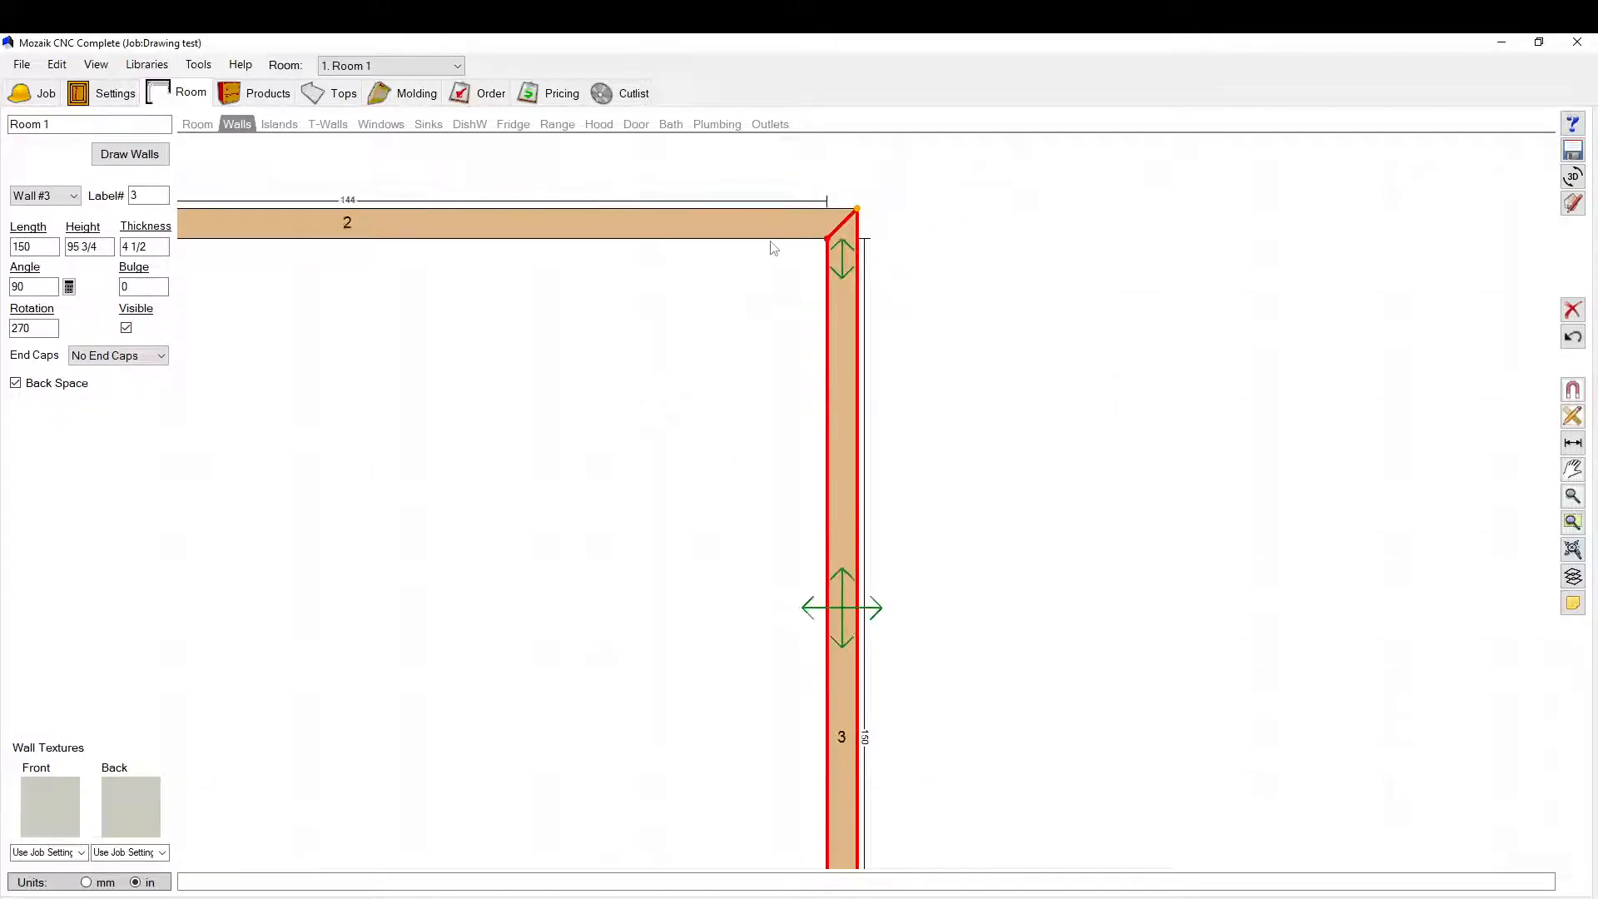
scroll(1262, 236, down, 4)
scroll(1117, 270, down, 2)
scroll(814, 320, down, 1)
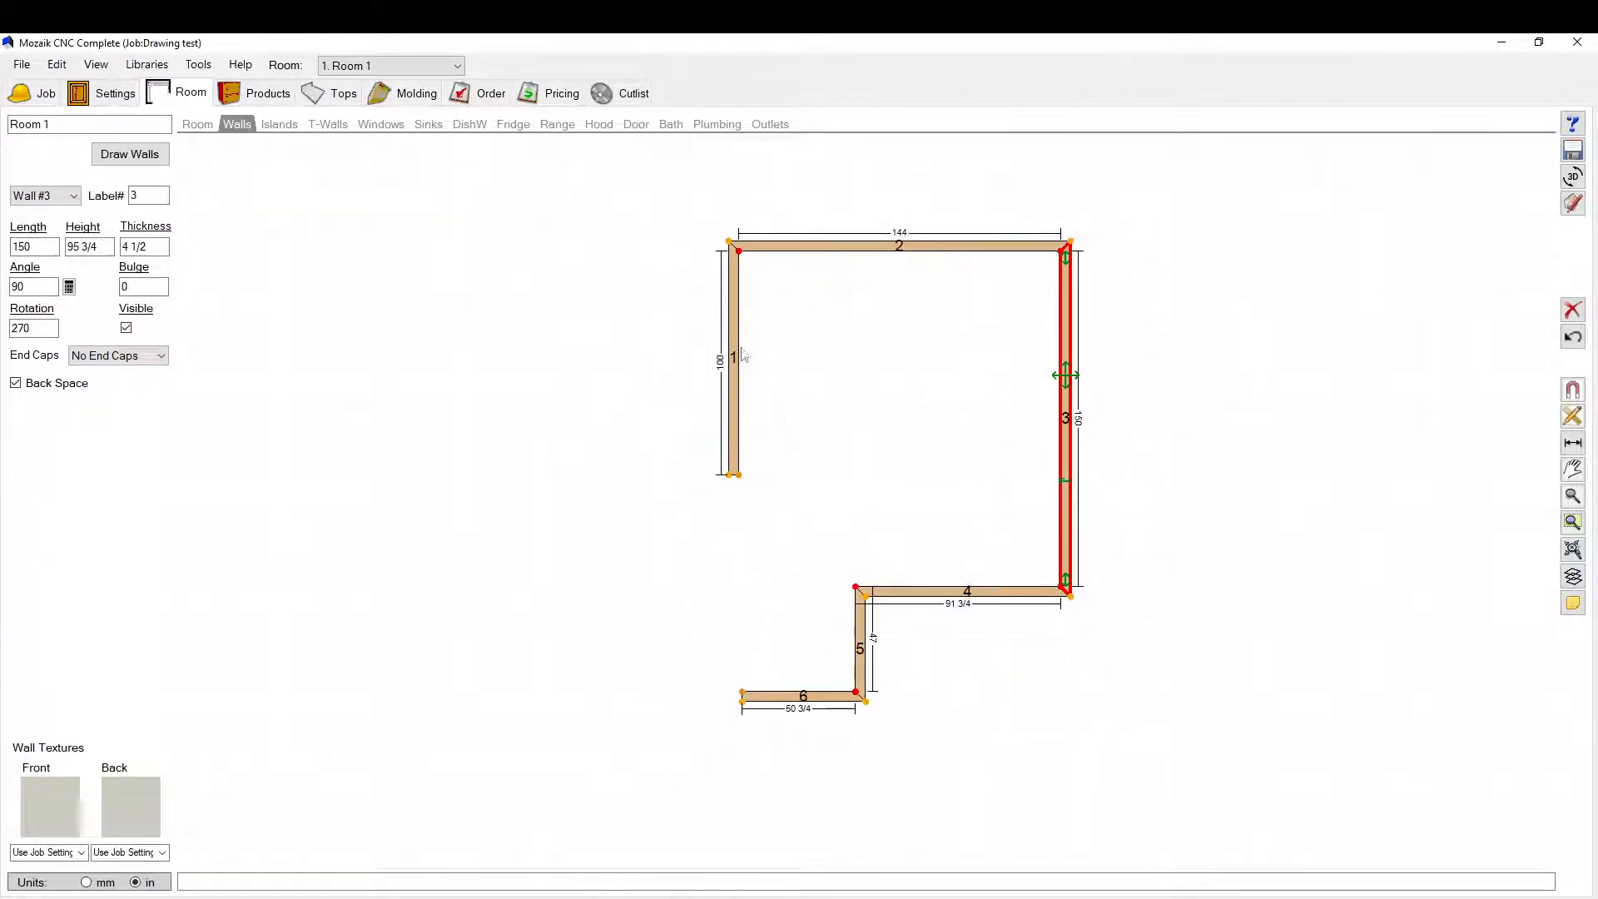
click(516, 337)
scroll(566, 338, down, 1)
scroll(844, 351, up, 1)
scroll(847, 358, up, 2)
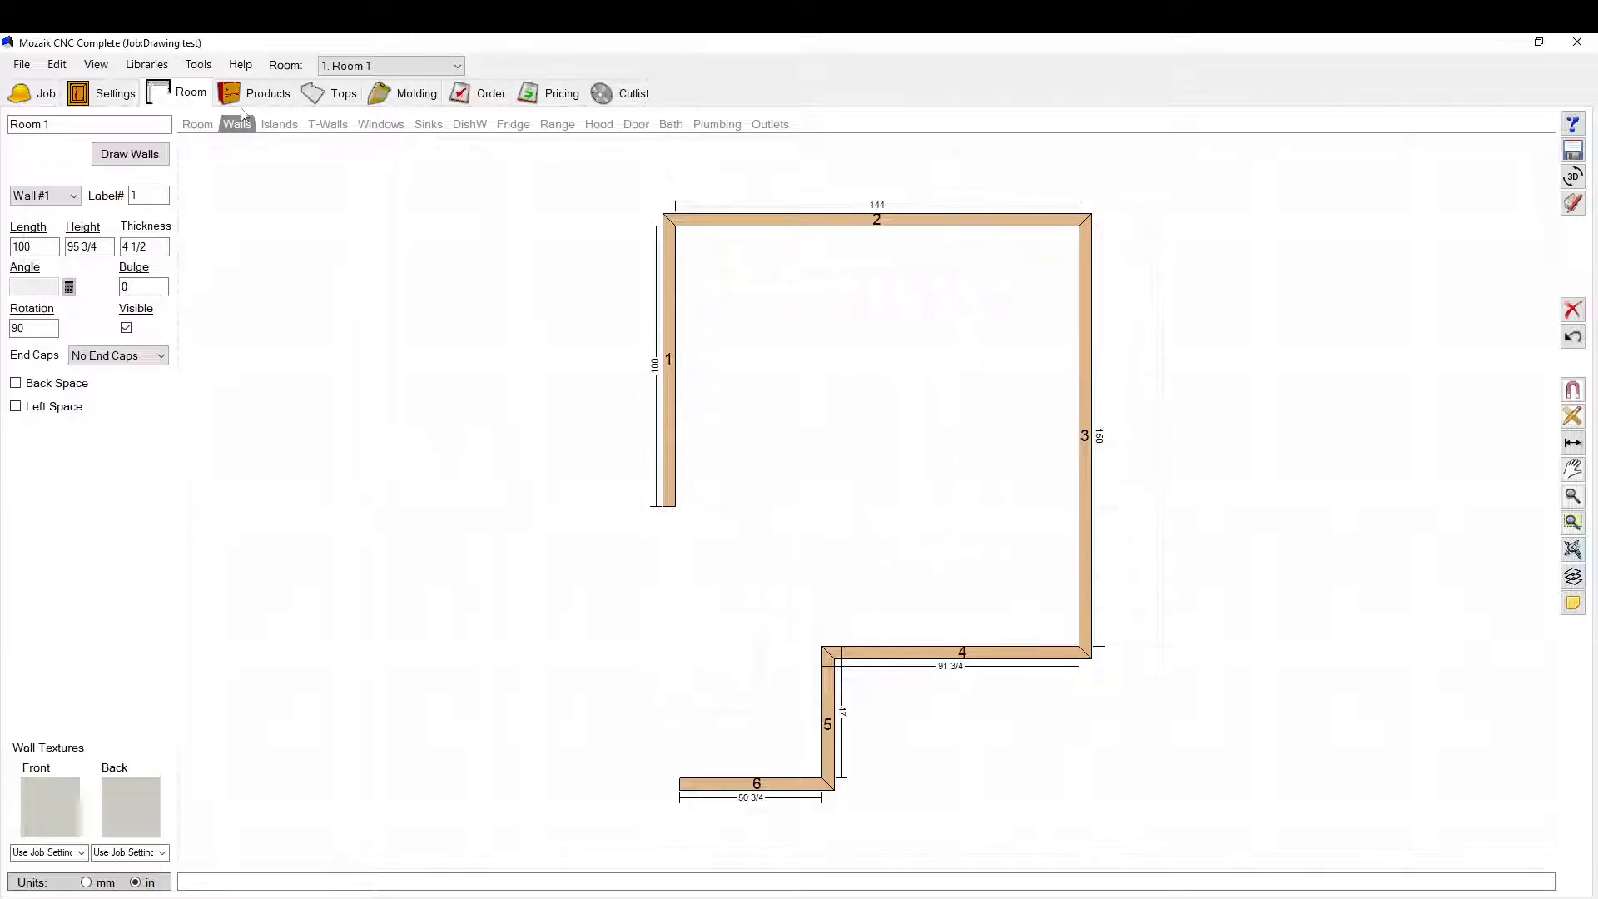
Step: Add a single-sided island to the room and preview the double-sided, L-shaped double-sided and hockey stick island types
click(279, 124)
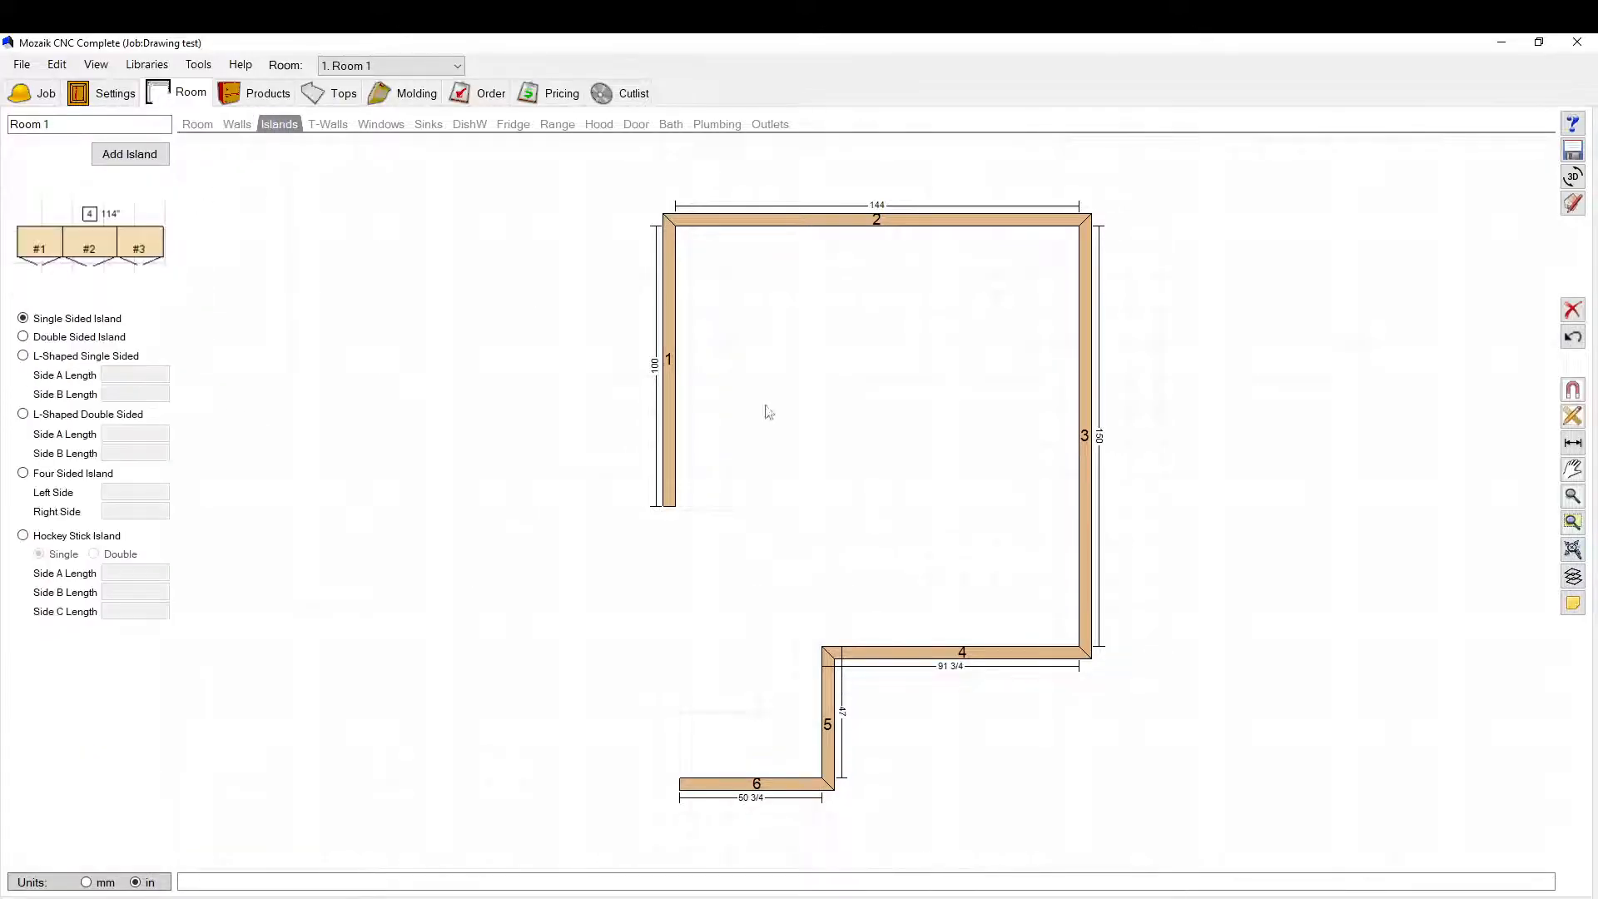
click(130, 154)
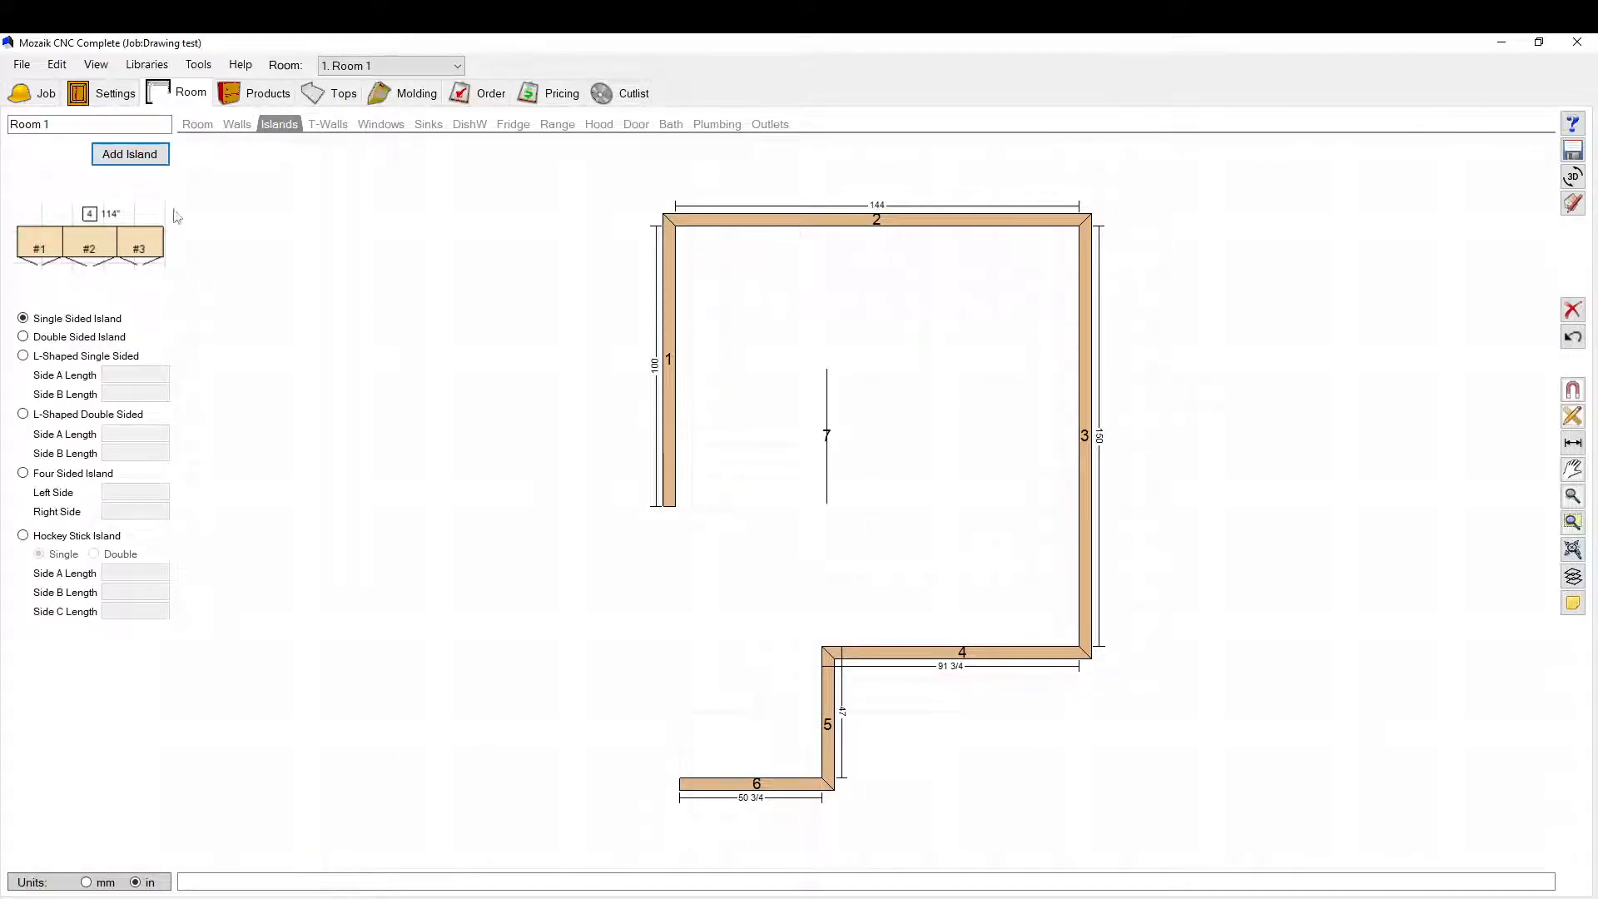
click(25, 337)
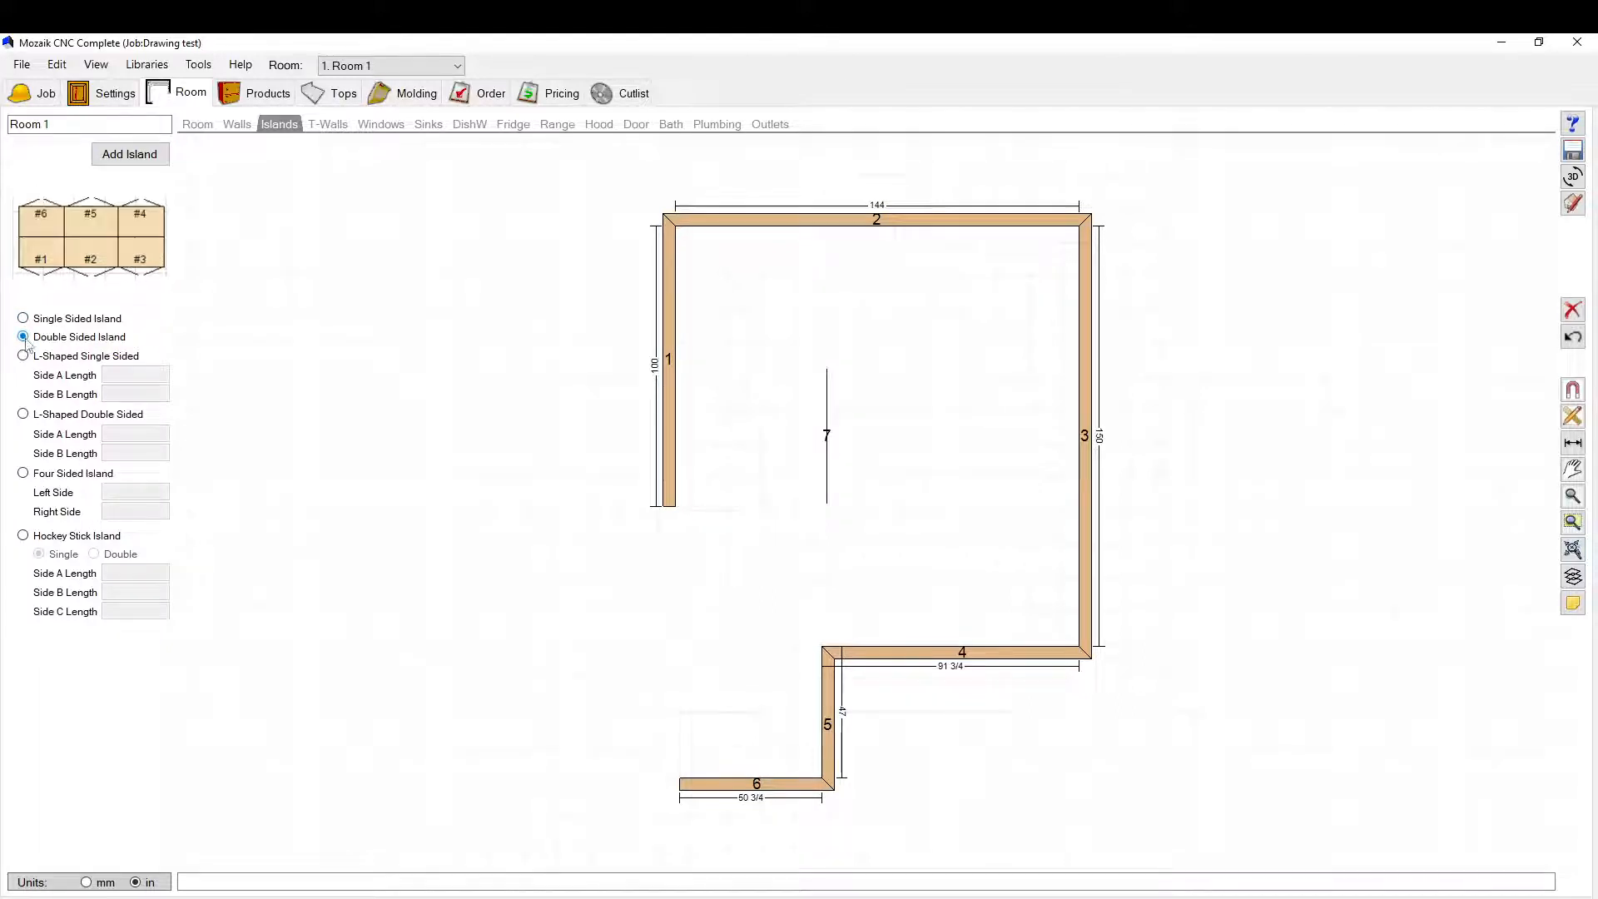
click(23, 415)
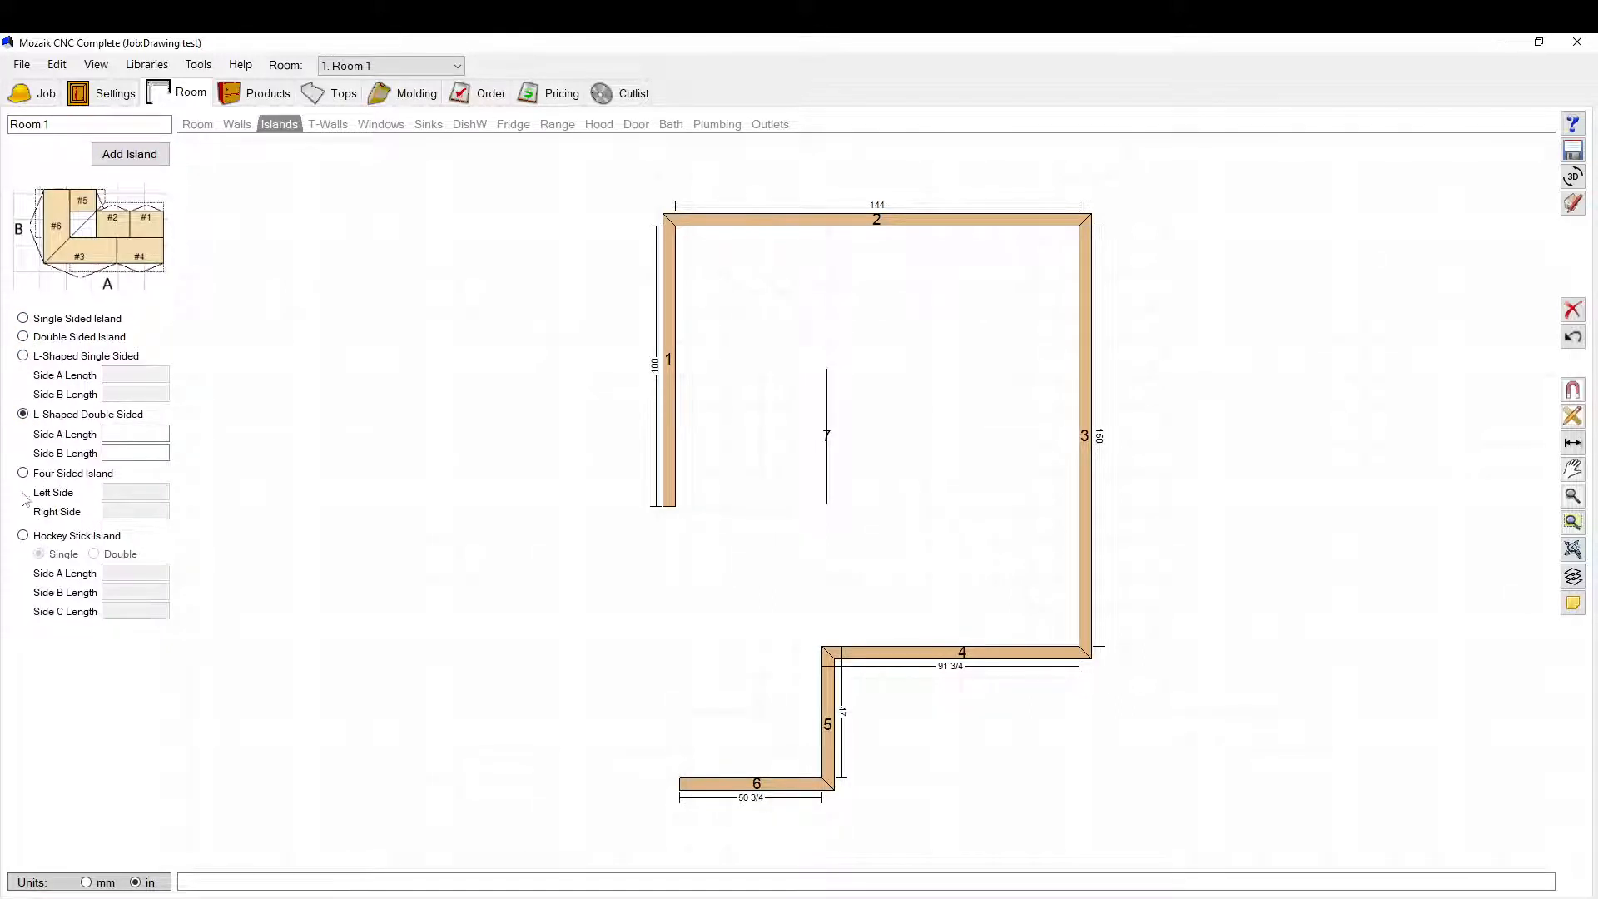
click(23, 535)
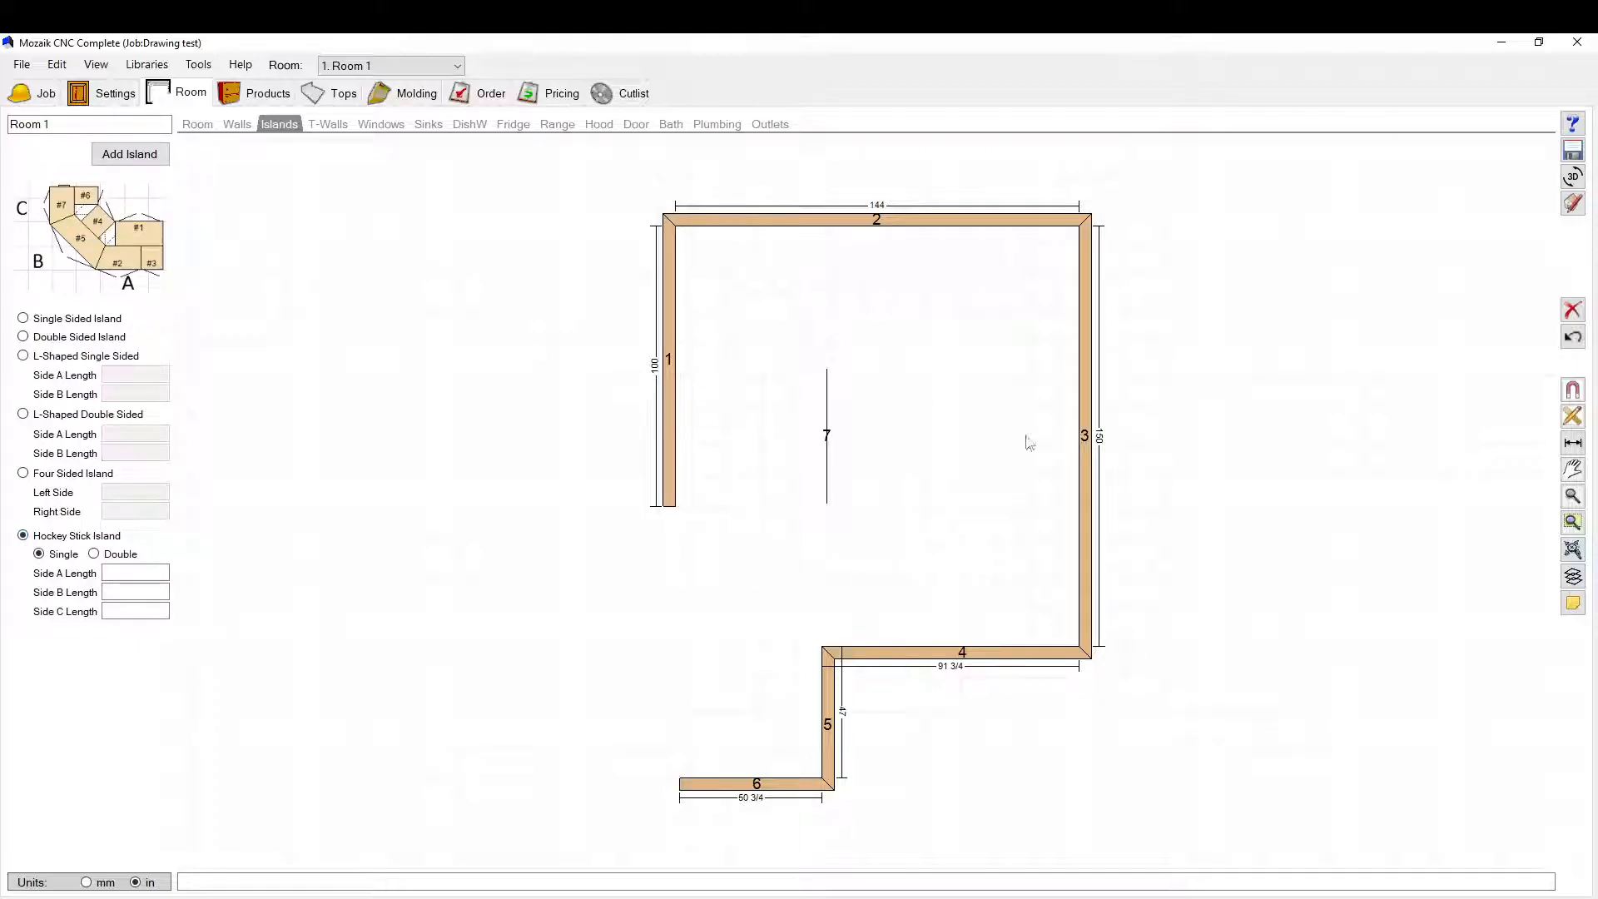
Step: Select island wall 7, tilt it to a rotation of 247.5 and stretch it to a length of 63 inches
click(825, 433)
double_click(827, 439)
mouse_move(826, 468)
mouse_down()
mouse_move(755, 436)
mouse_move(727, 370)
mouse_move(840, 445)
mouse_up()
scroll(854, 467, down, 1)
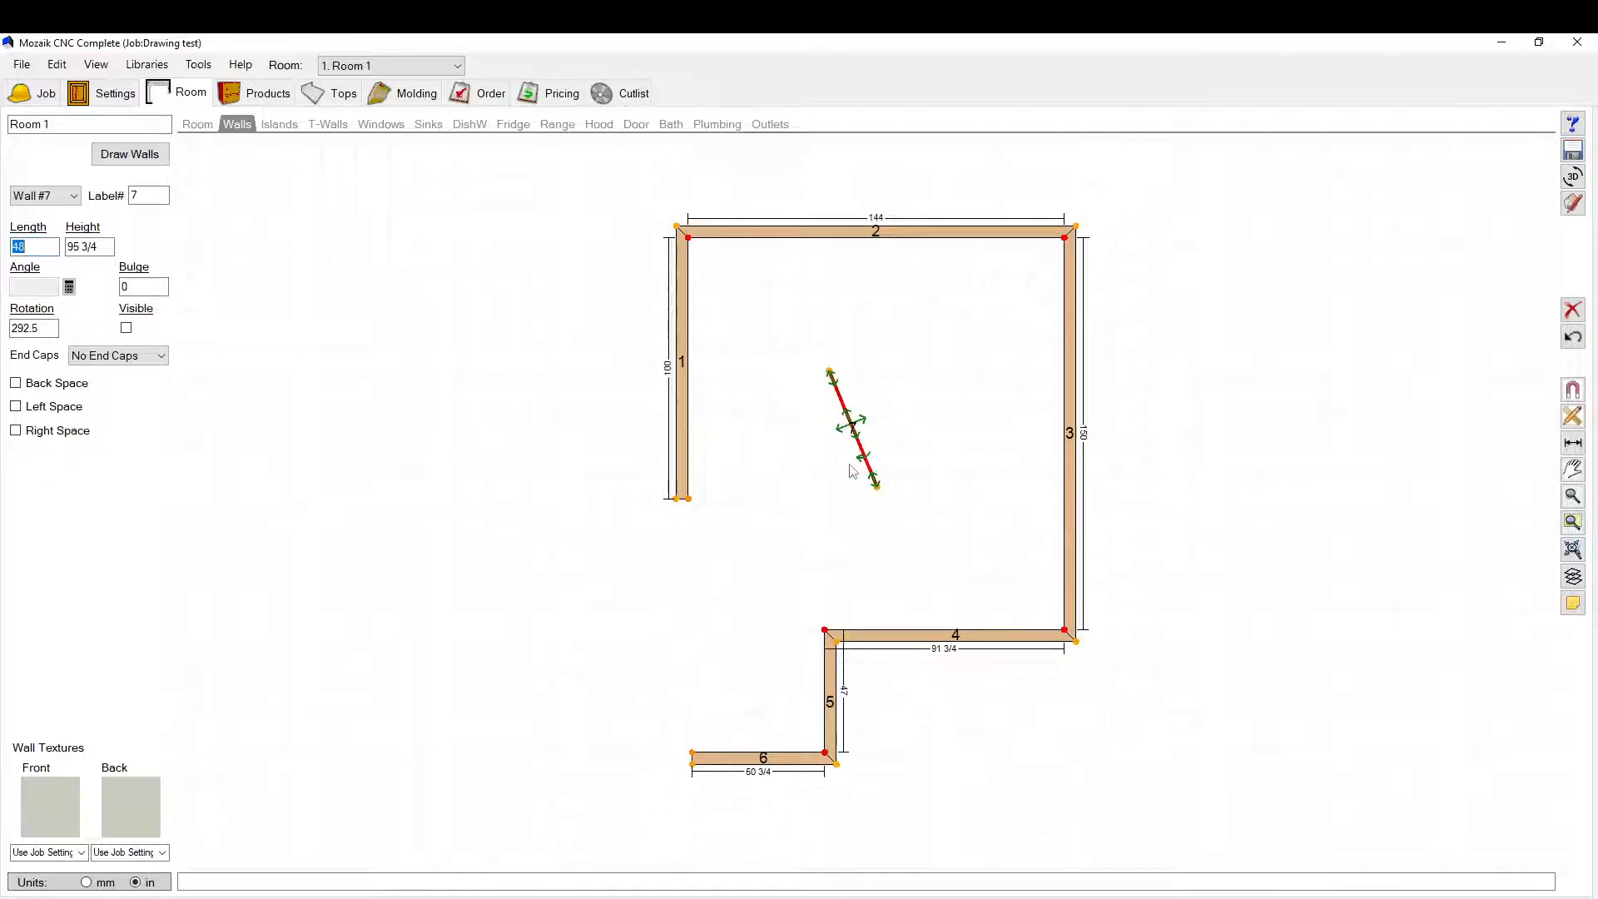
scroll(852, 467, up, 8)
drag(889, 497, 931, 604)
drag(884, 503, 768, 454)
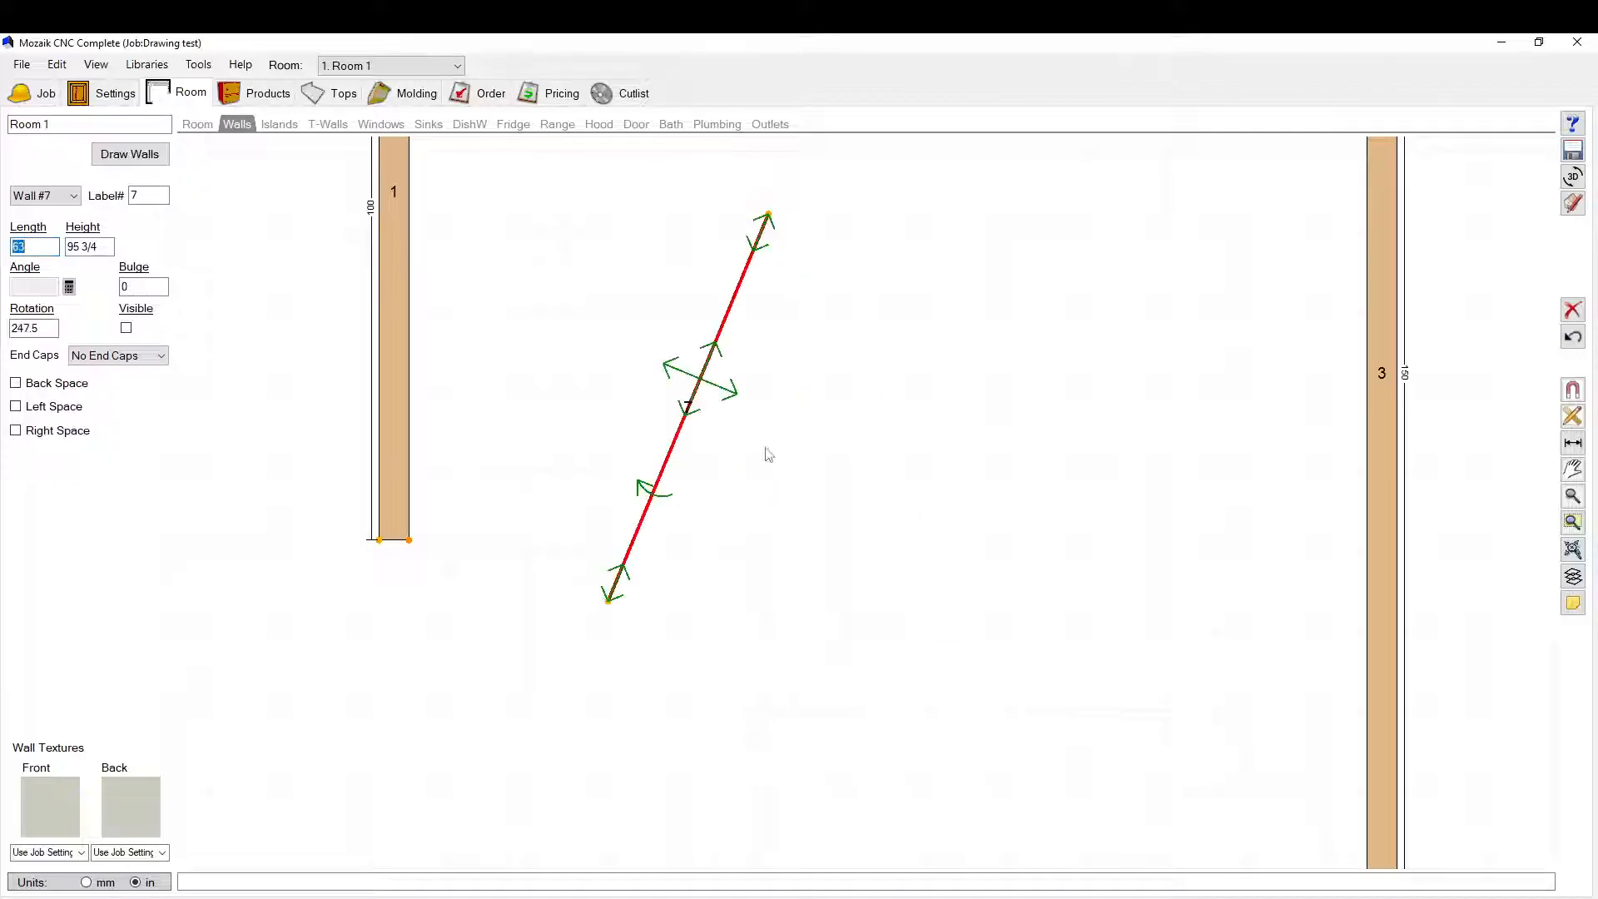
Step: Move island wall 7 toward the middle of the room and turn it horizontal at a rotation of 180
drag(706, 380, 846, 464)
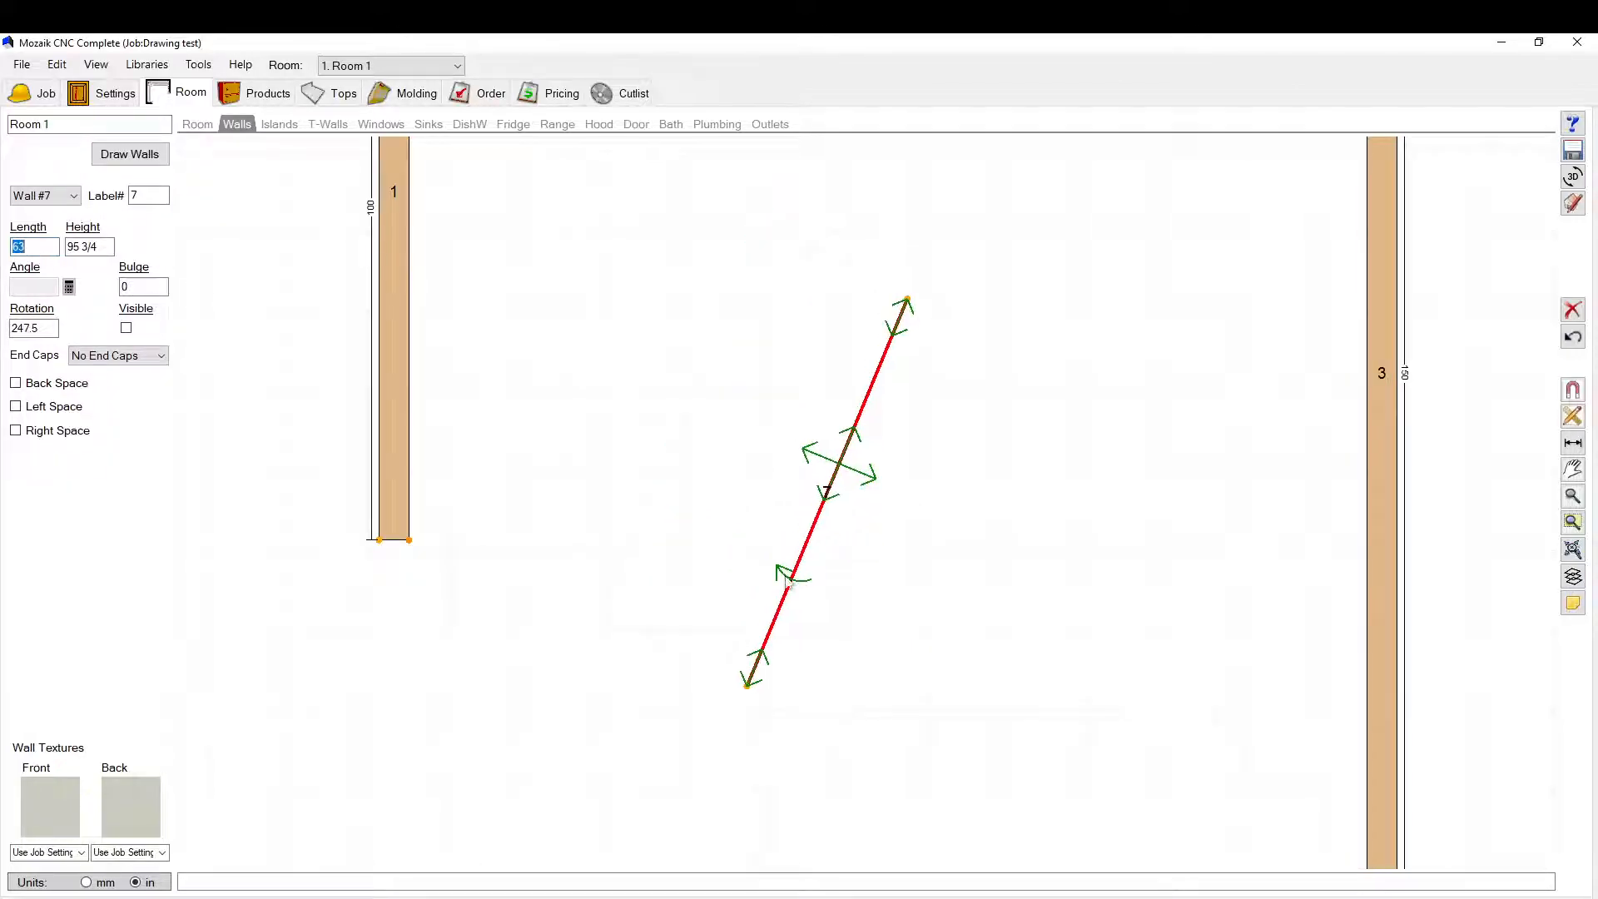
drag(791, 582, 840, 379)
scroll(689, 474, down, 2)
scroll(796, 328, up, 1)
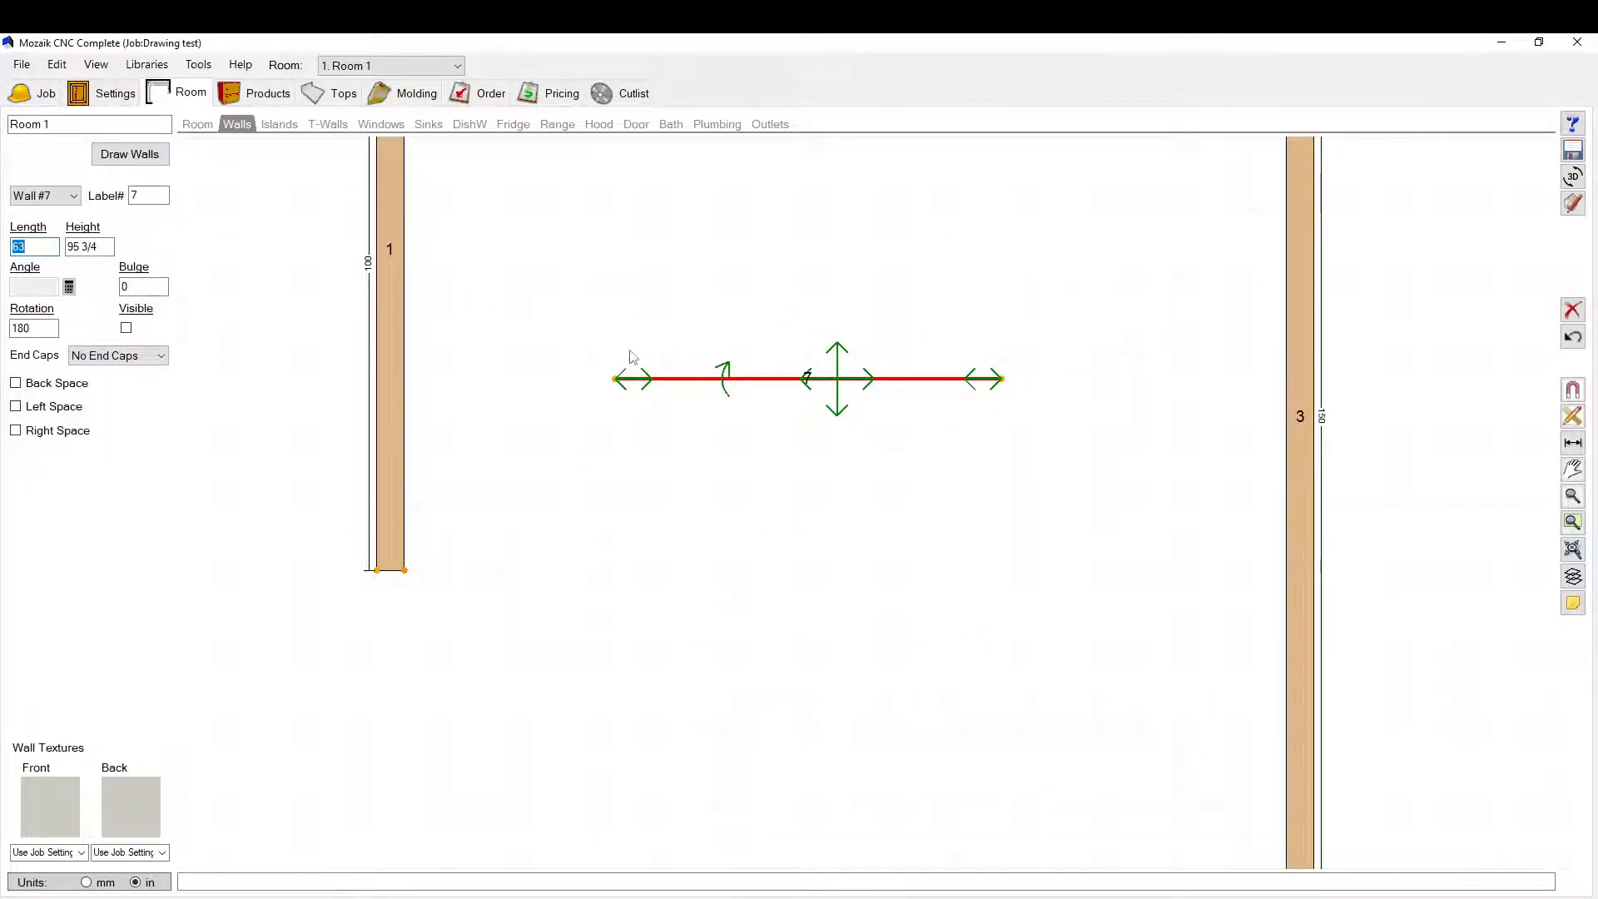
drag(839, 378, 870, 377)
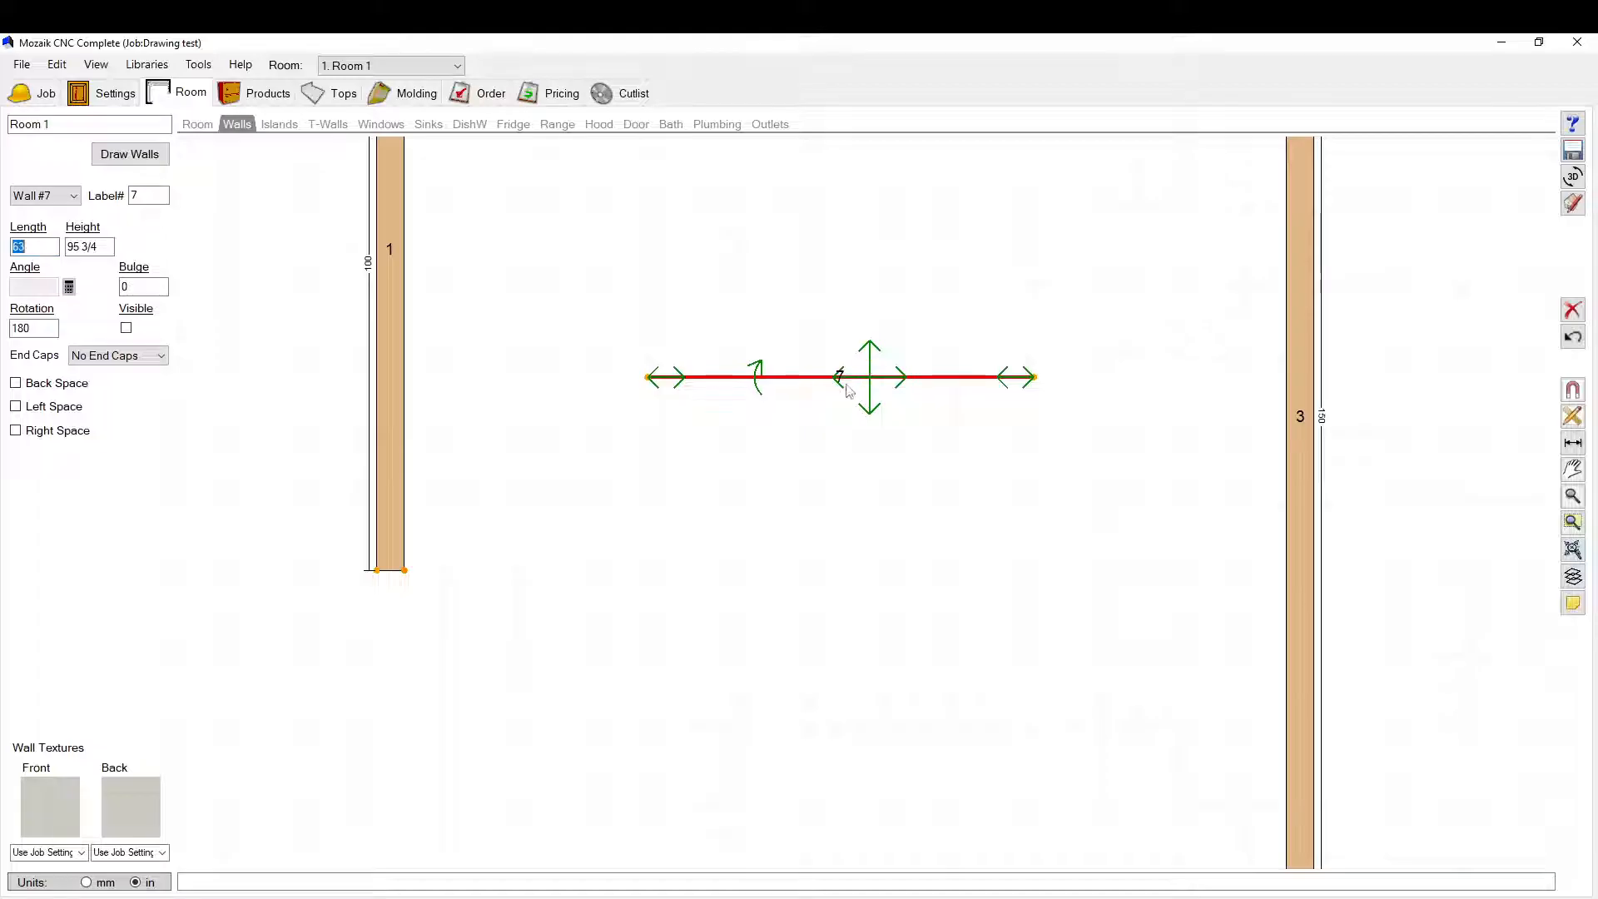
scroll(714, 470, down, 3)
scroll(808, 416, up, 2)
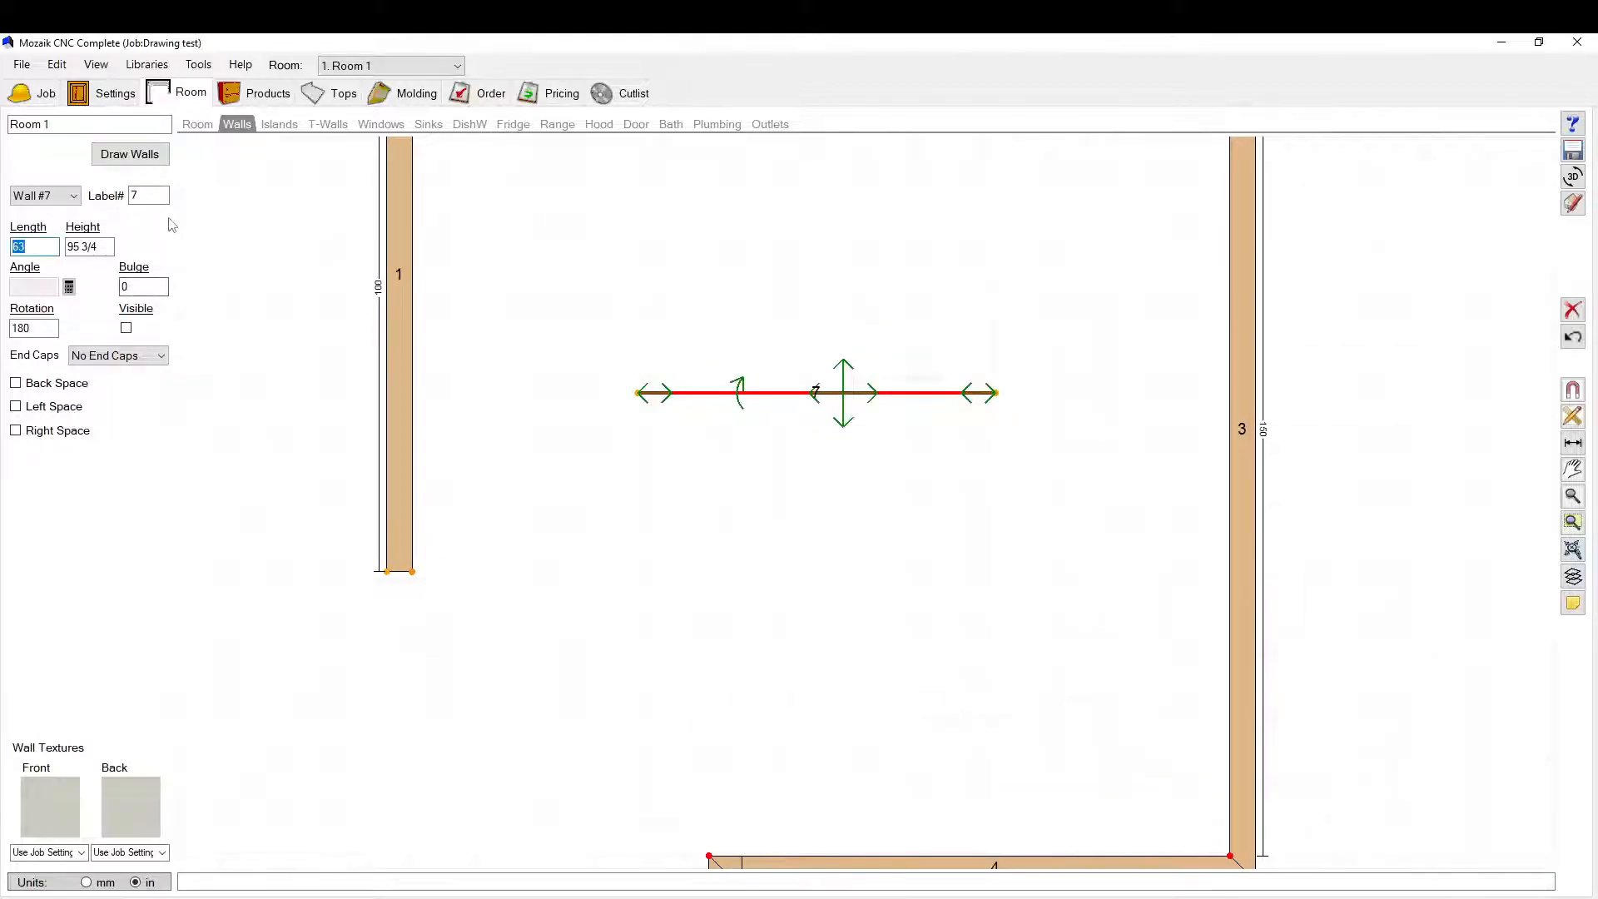
Step: Choose the Double Sided Island type and turn on Back Space, Left Space and Right Space for island wall 7
click(277, 125)
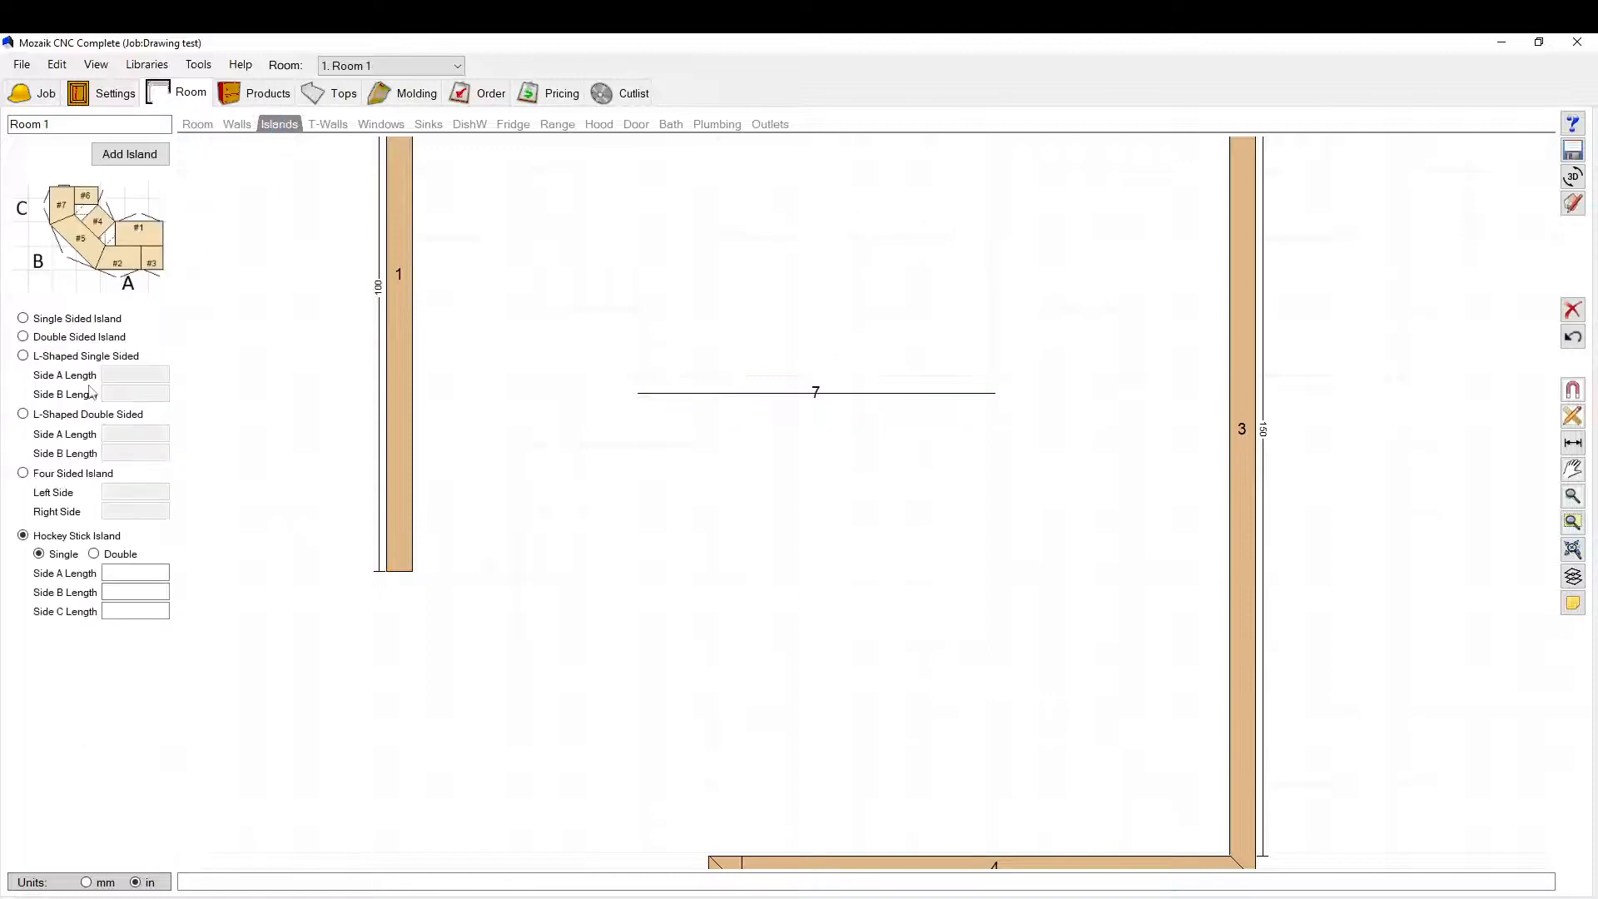
click(48, 338)
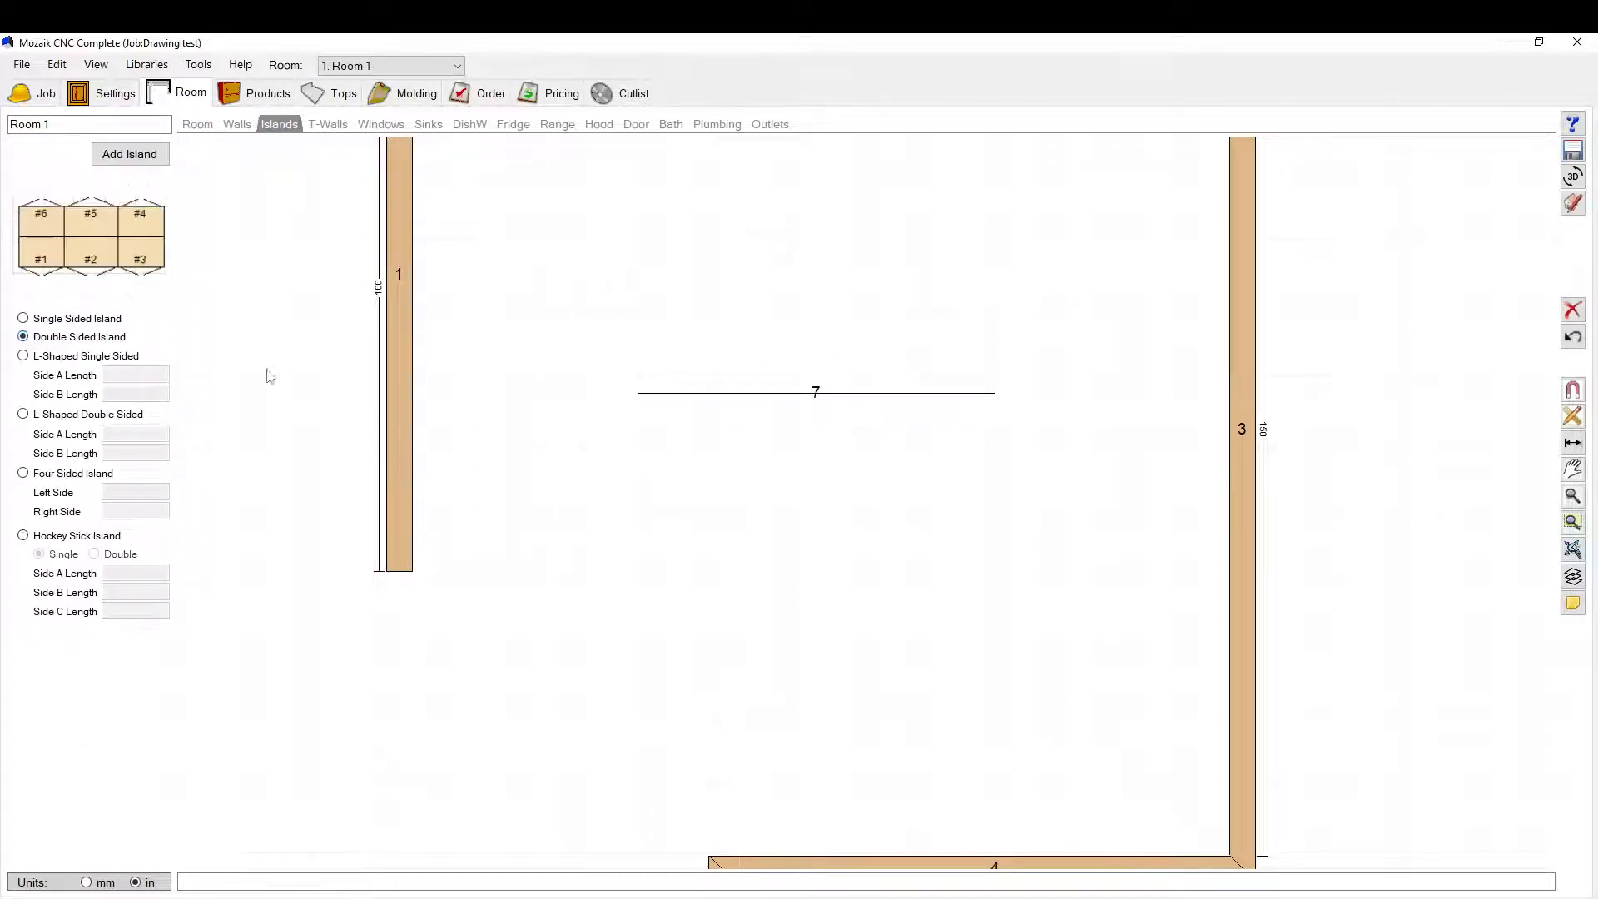
click(870, 398)
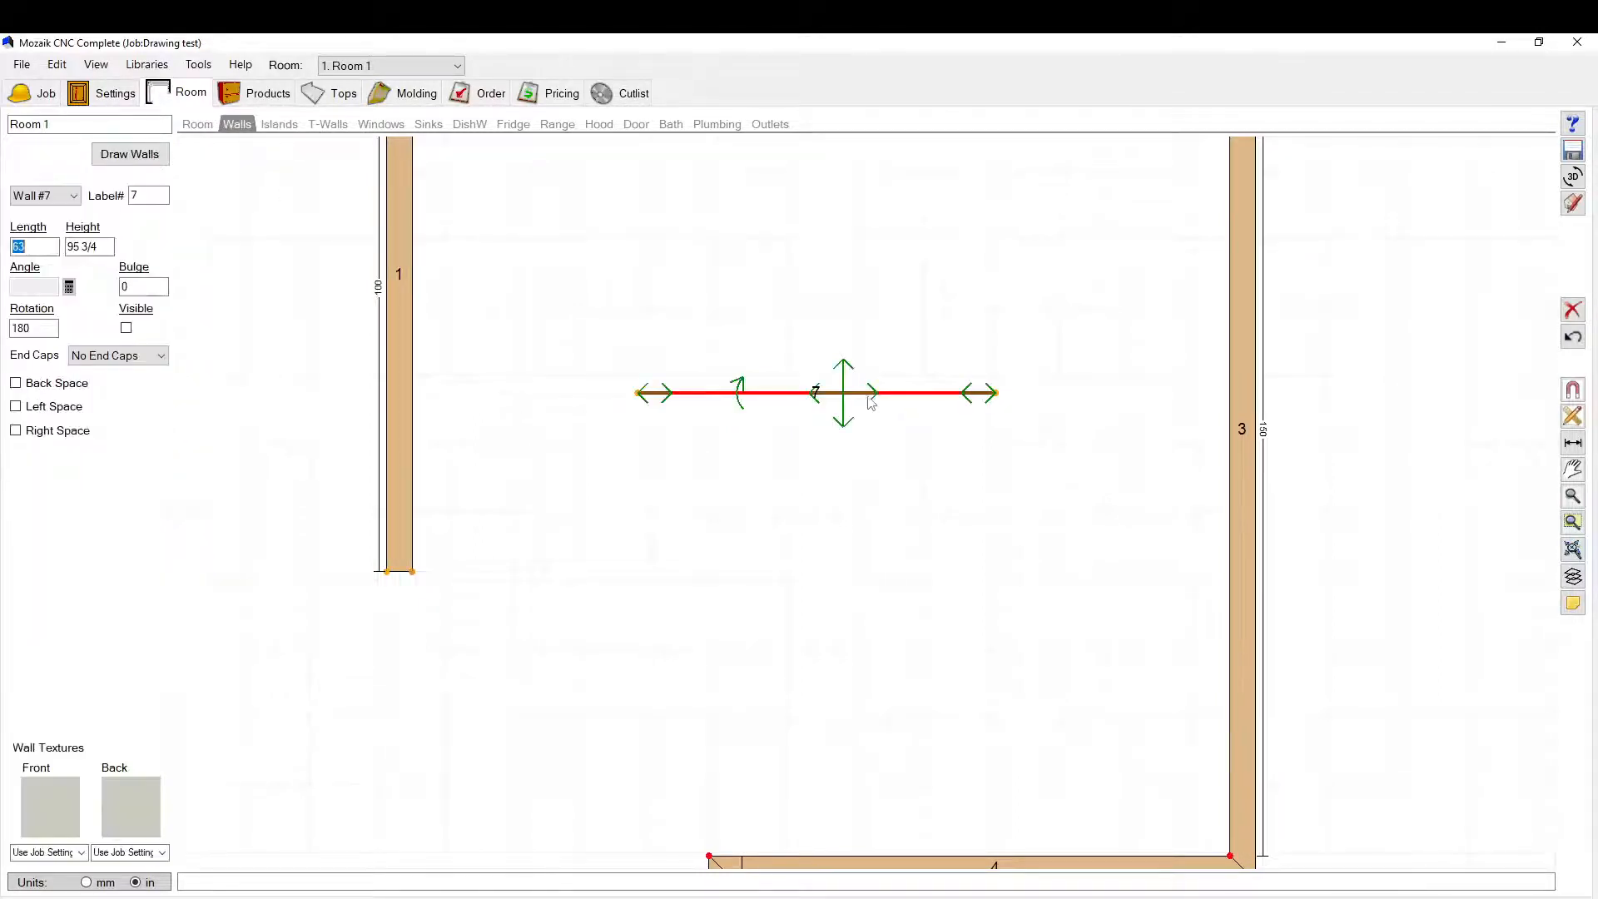
click(44, 382)
click(16, 407)
click(16, 431)
scroll(635, 394, up, 2)
scroll(571, 396, up, 2)
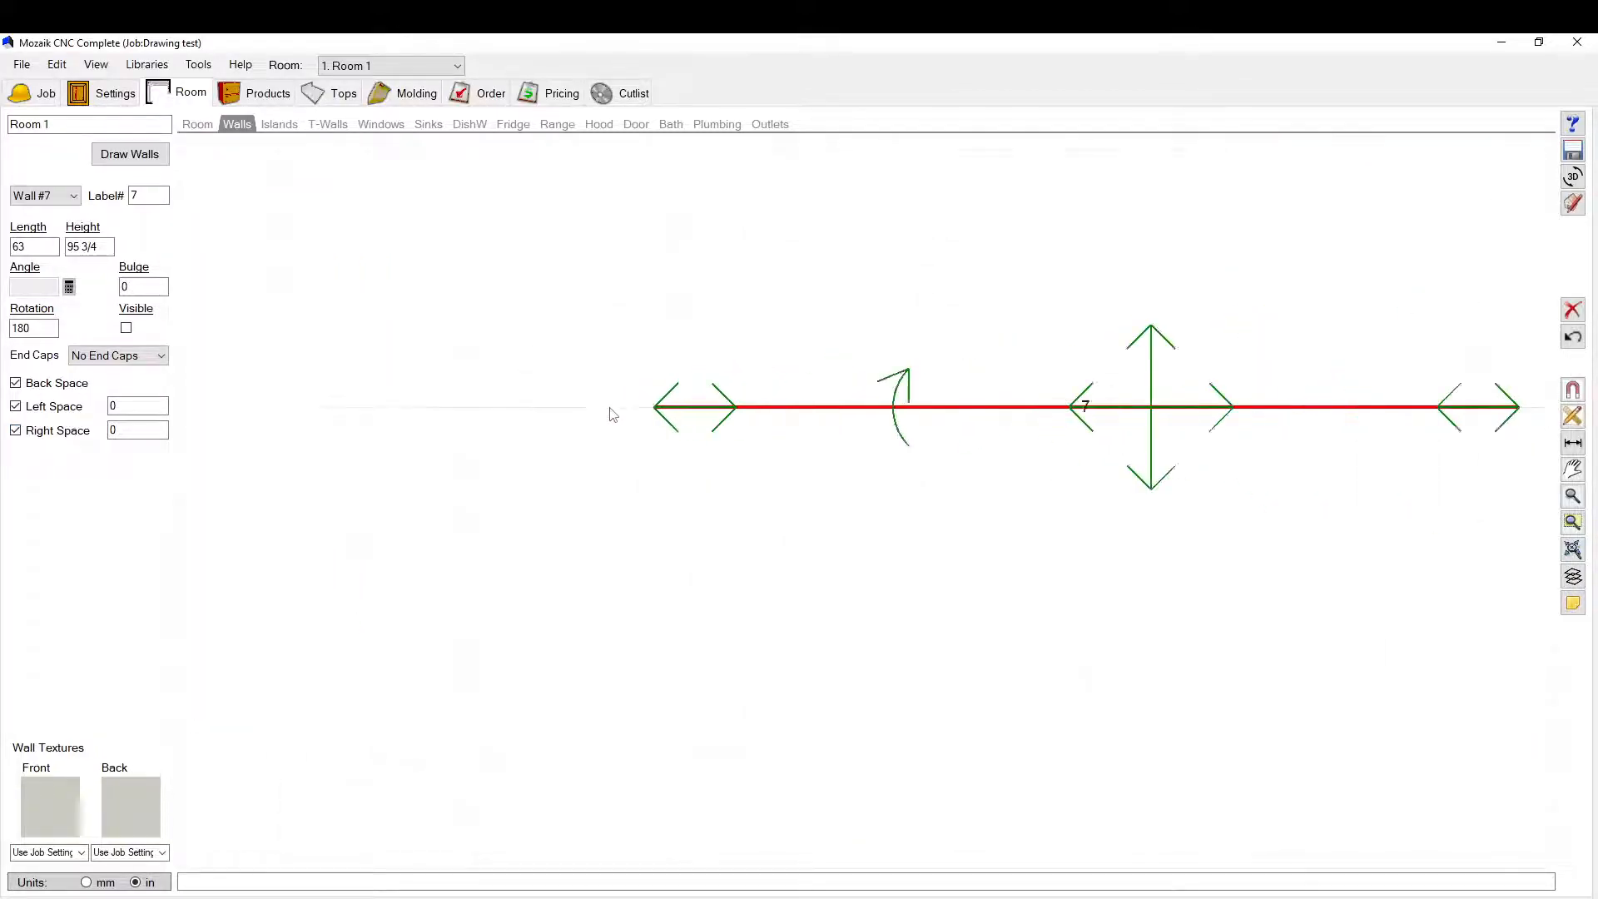
scroll(610, 414, down, 3)
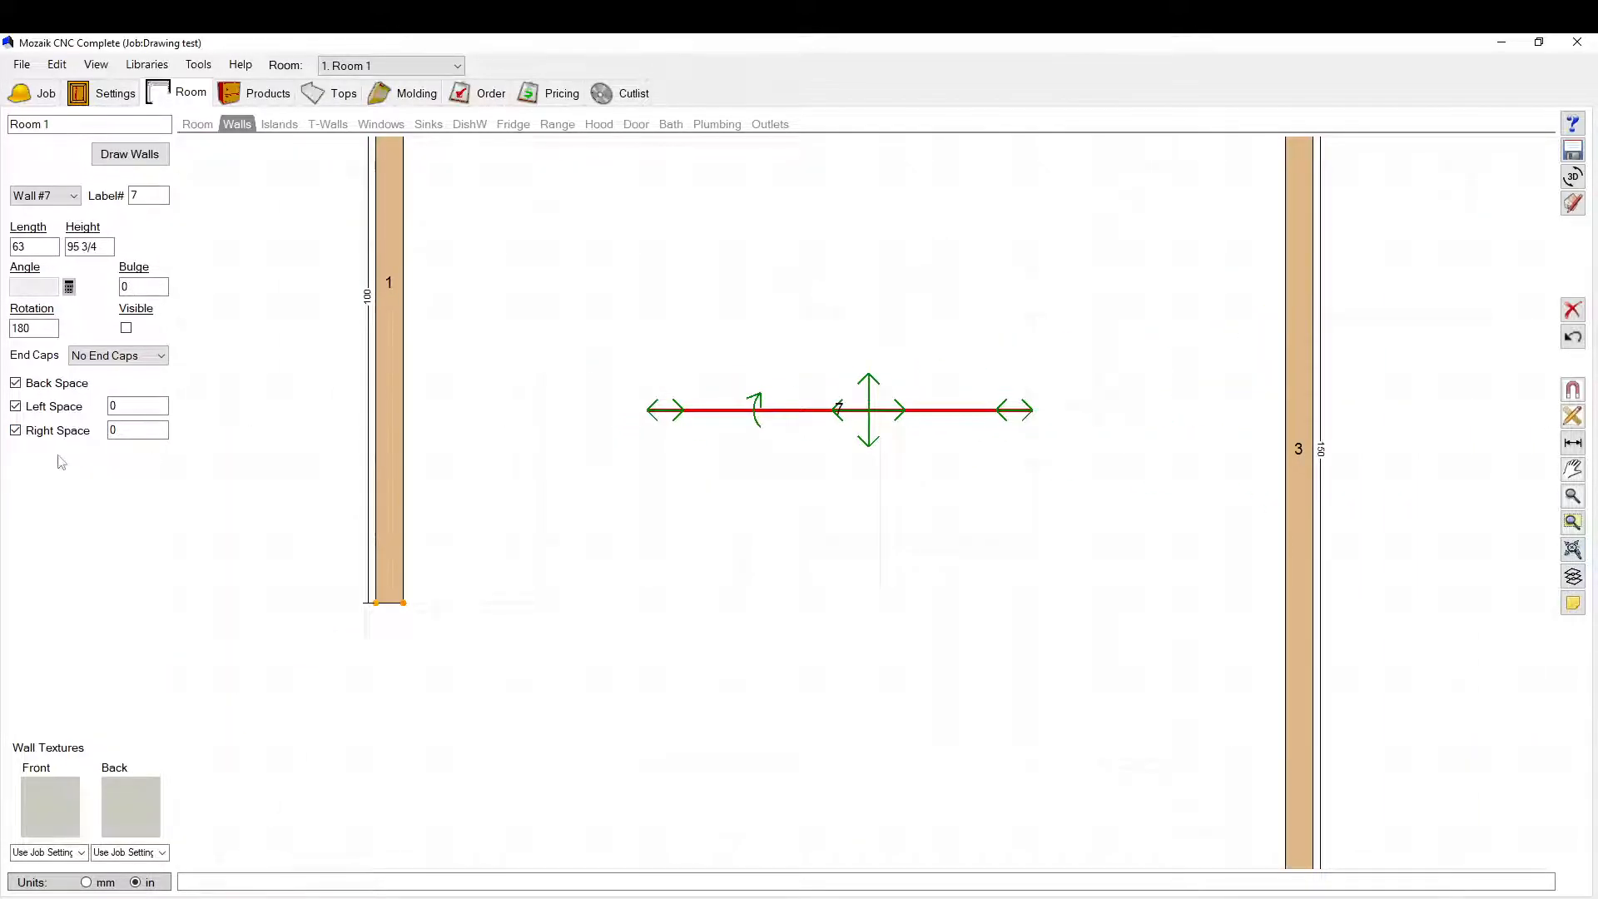
Step: Turn off Left Space and Right Space for island wall 7 and deselect it
click(16, 406)
click(16, 431)
scroll(492, 525, down, 1)
scroll(598, 309, up, 1)
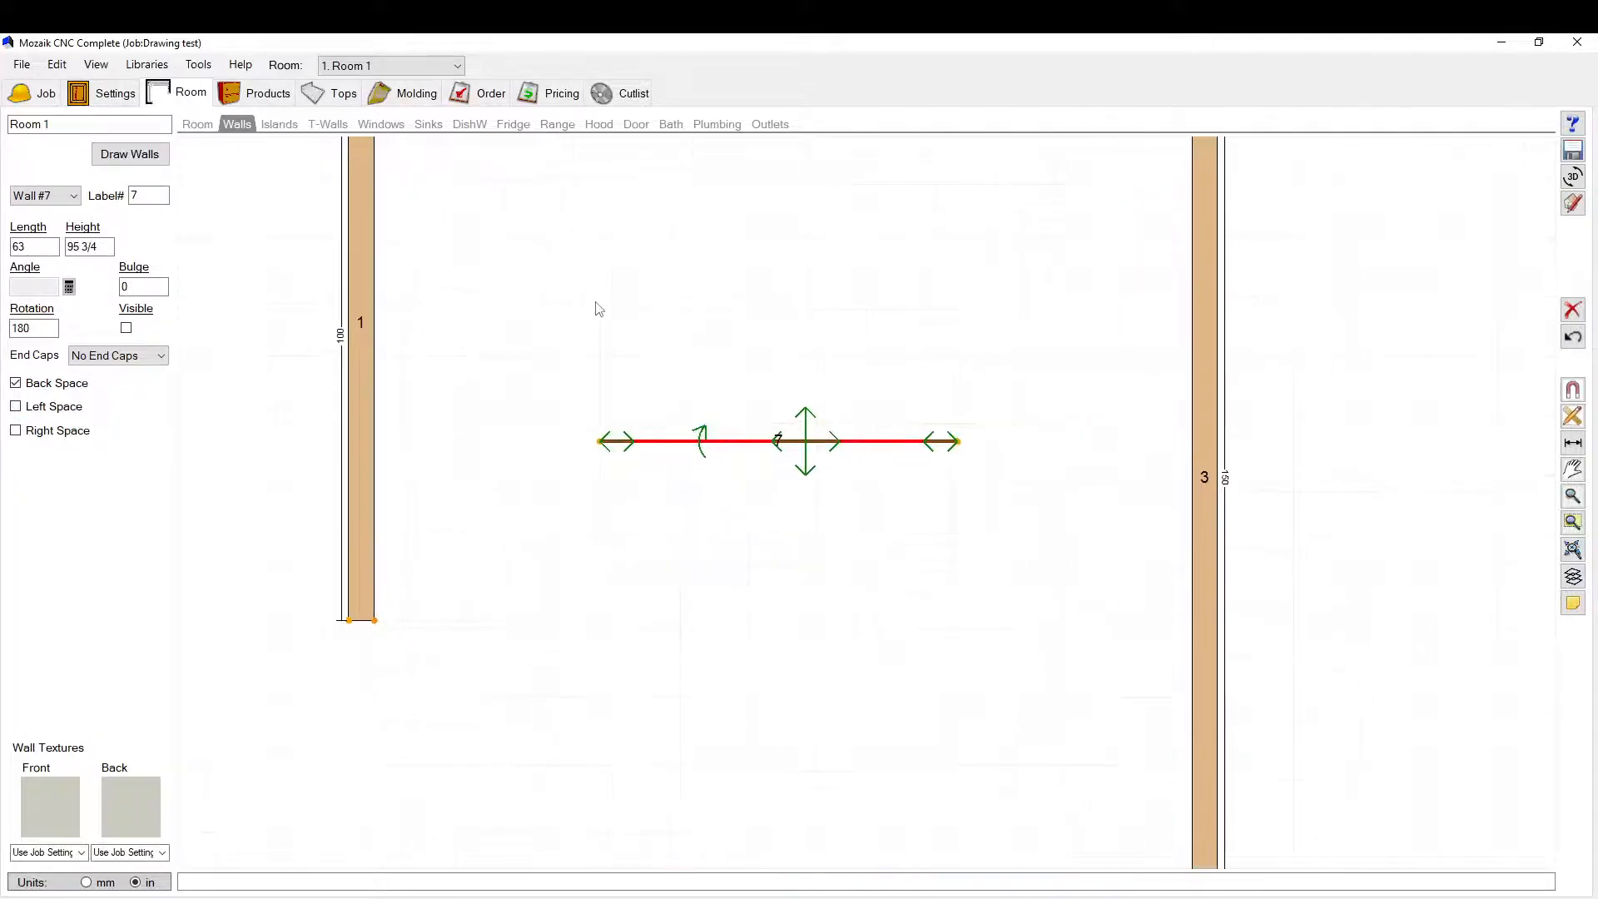
click(596, 305)
scroll(586, 508, down, 3)
scroll(724, 356, up, 2)
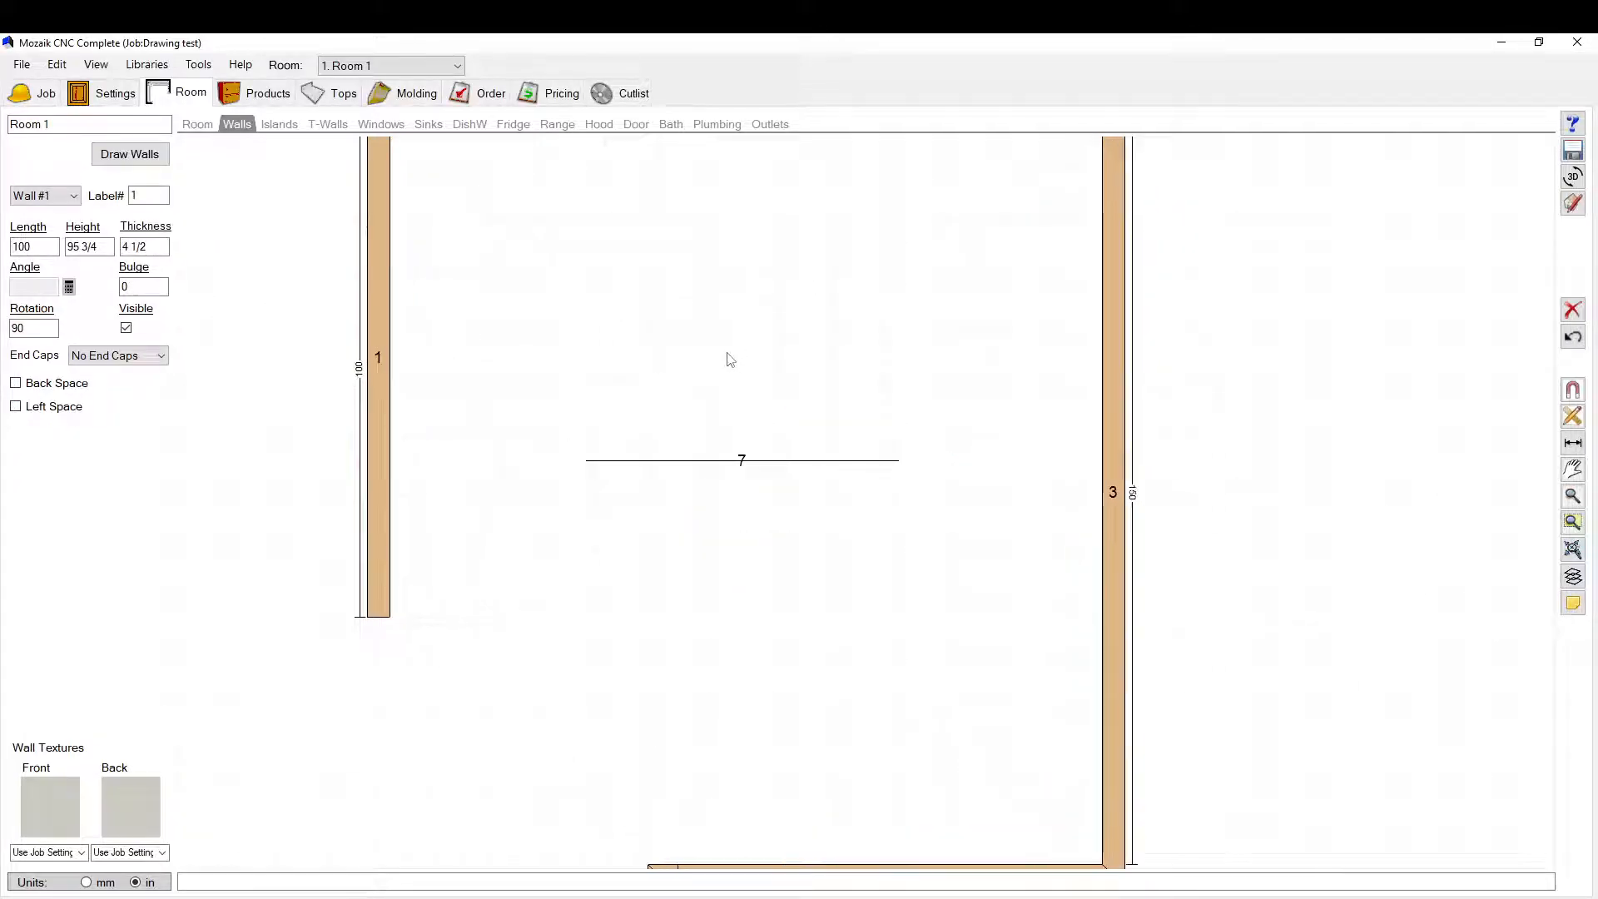
Step: Add a T-wall to wall 1 and slide it along to about the middle of the wall
click(280, 125)
click(328, 125)
scroll(521, 460, down, 1)
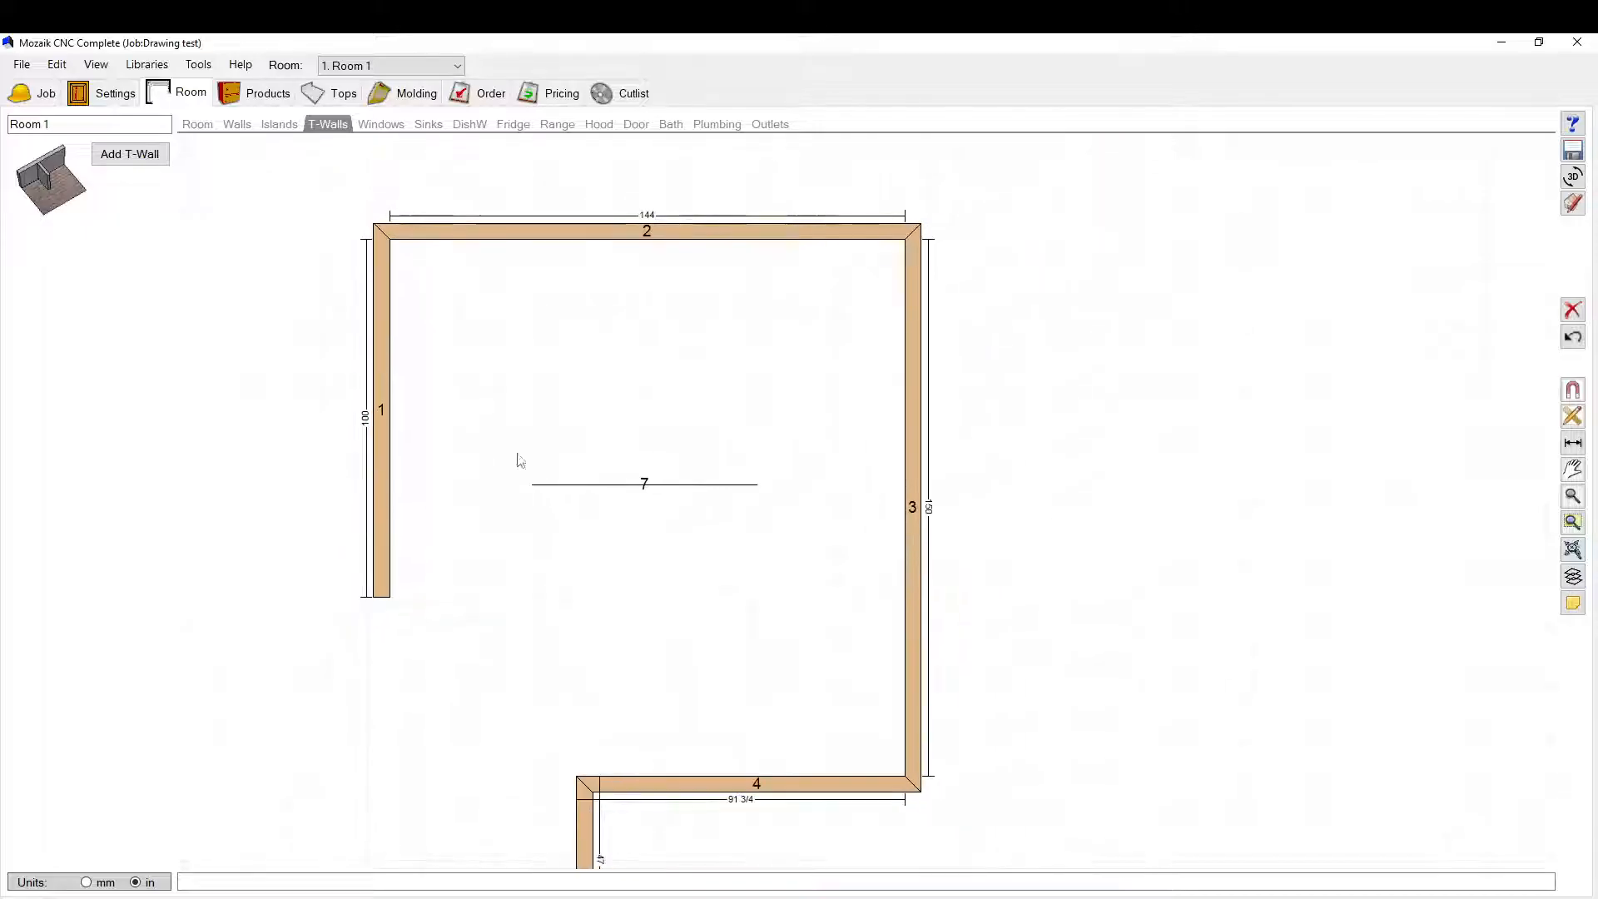
scroll(583, 450, up, 1)
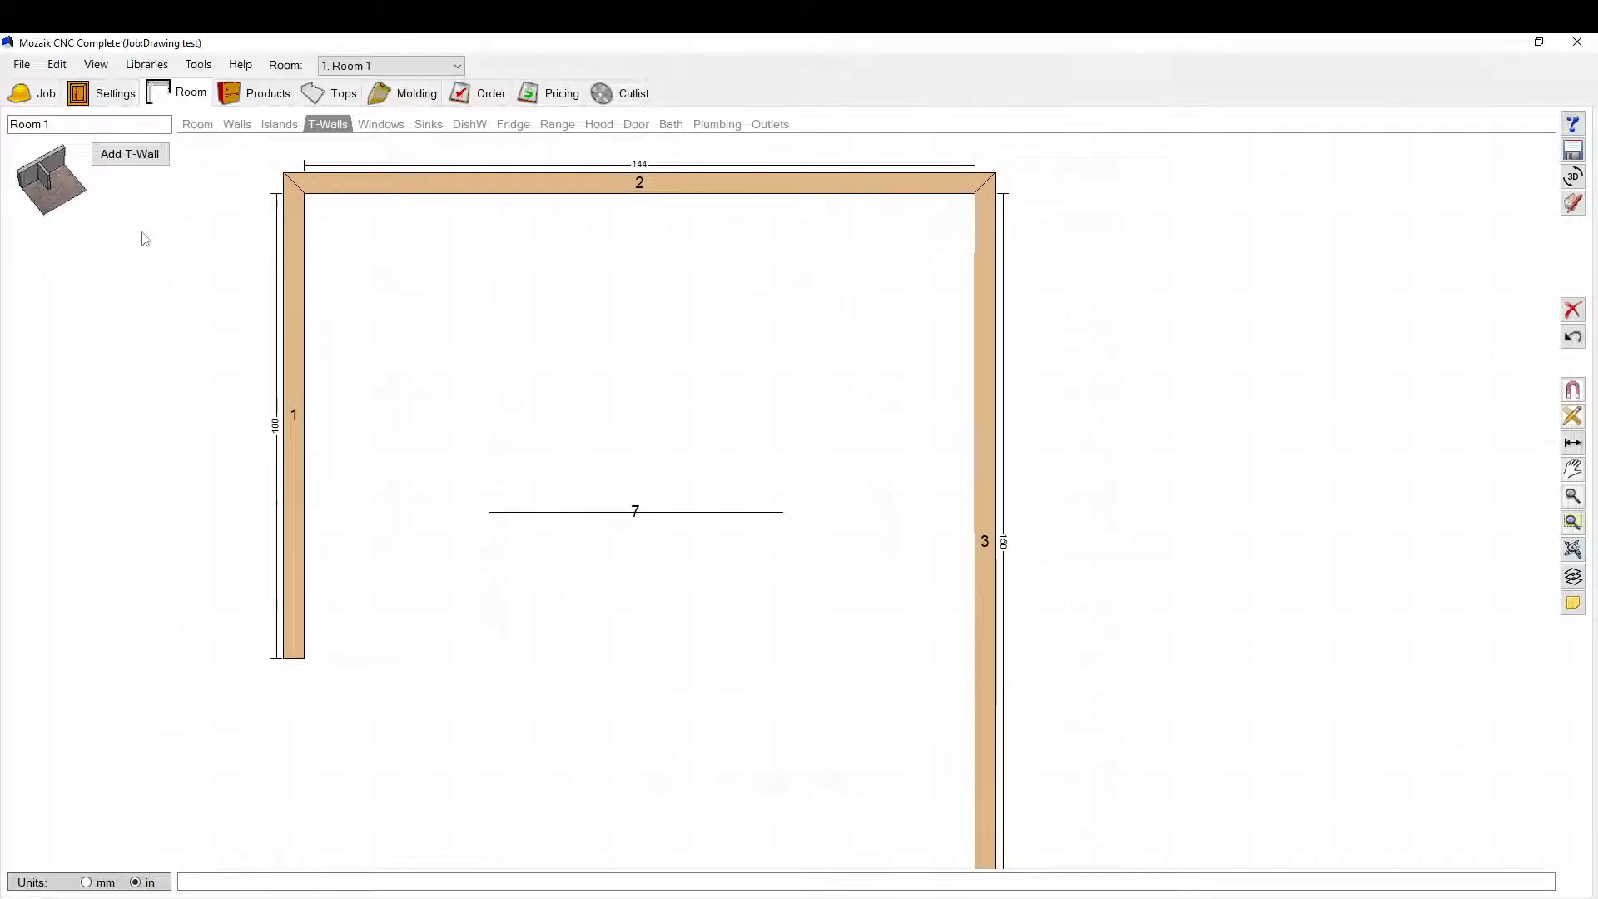
click(130, 154)
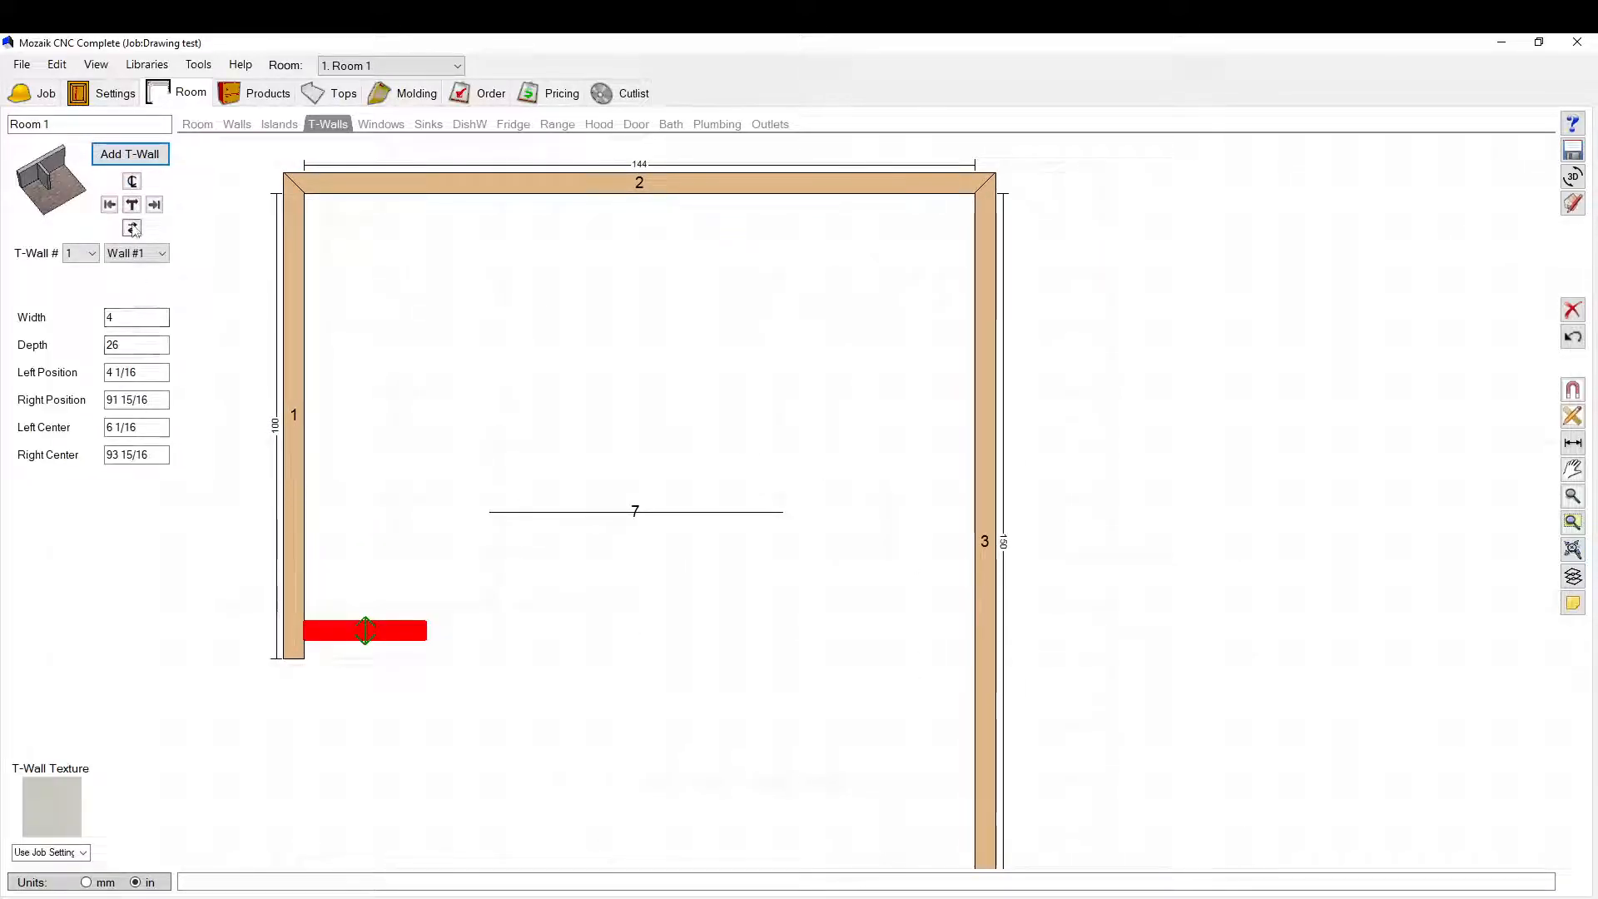
scroll(382, 412, down, 2)
scroll(414, 503, up, 2)
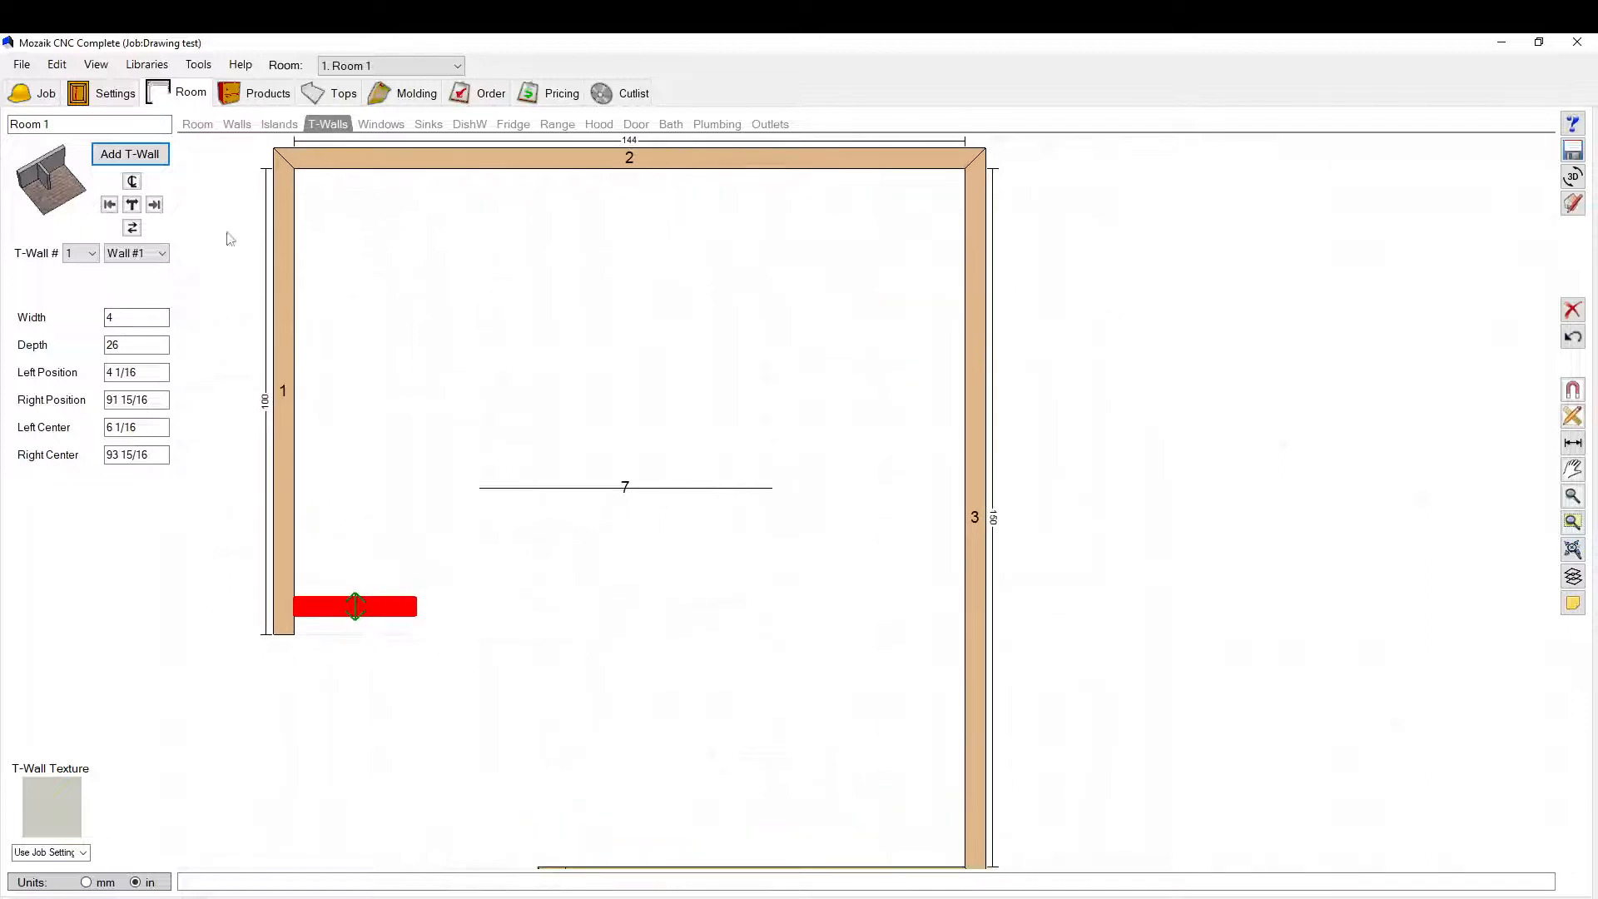
drag(360, 612, 317, 376)
Step: Reassign the T-wall to wall 3 and slide it along, and move it to wall 3's back face at left position 87
click(138, 253)
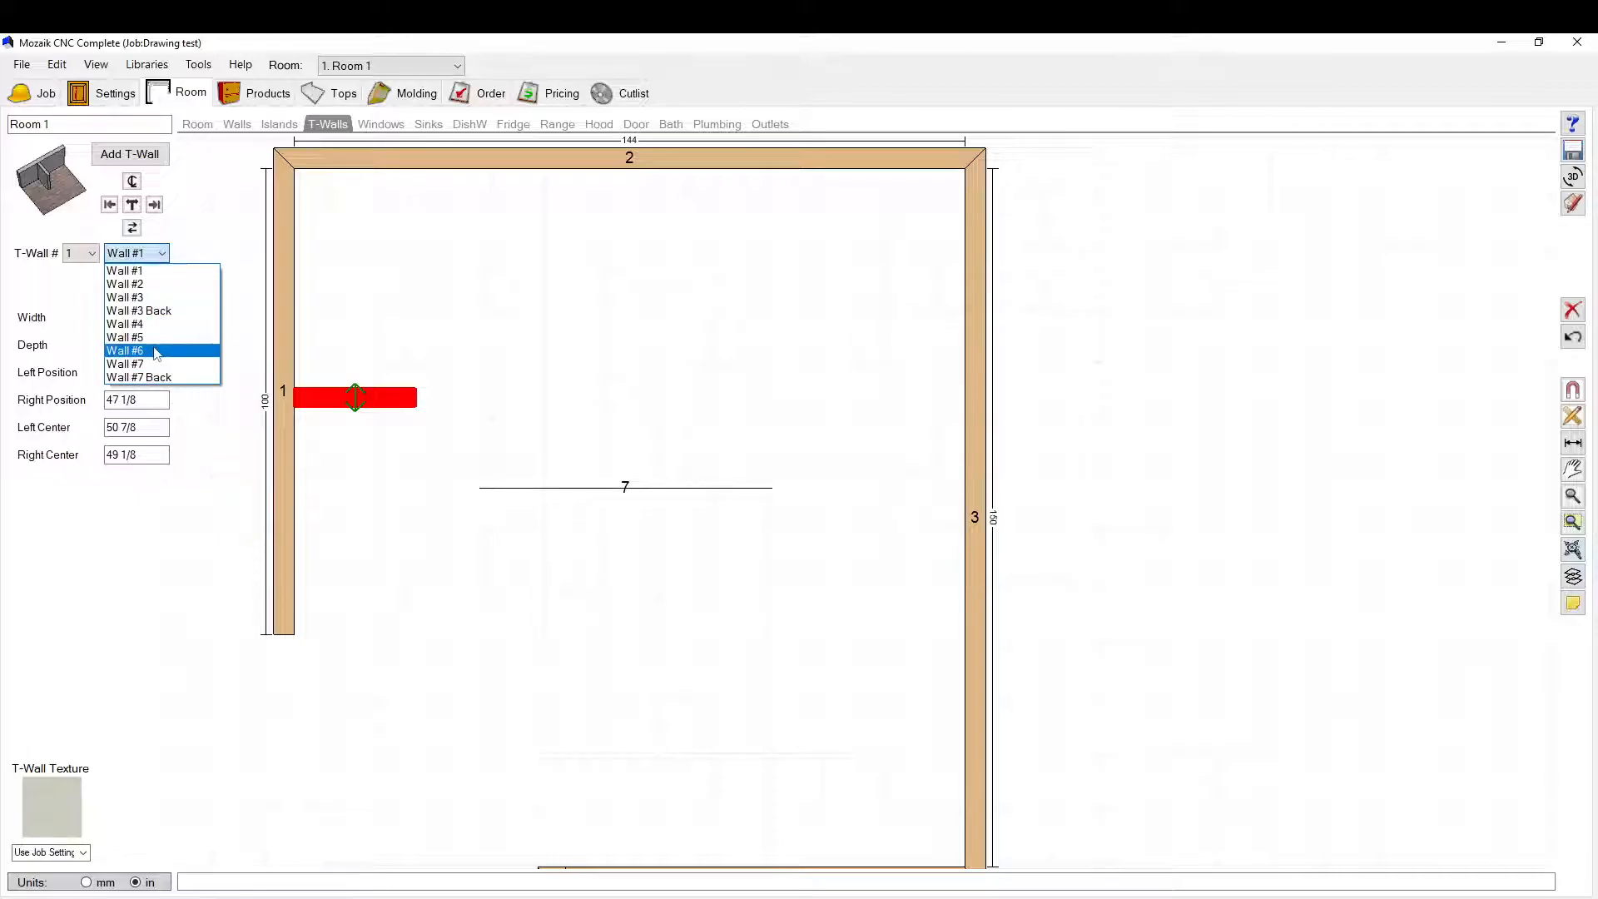
click(141, 297)
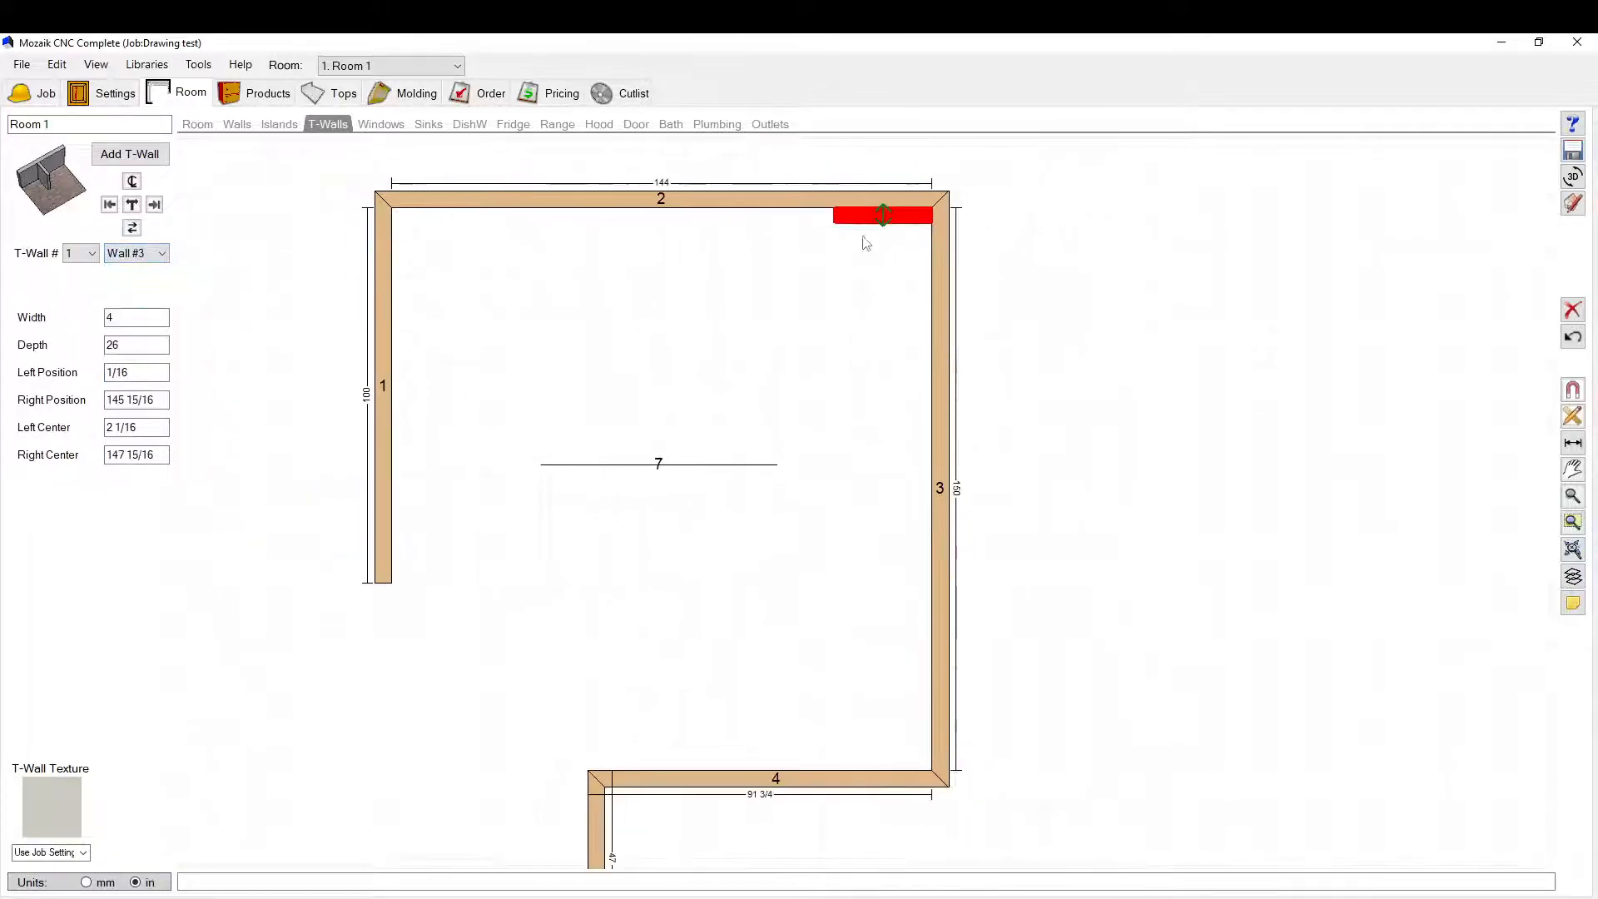
drag(884, 214, 707, 384)
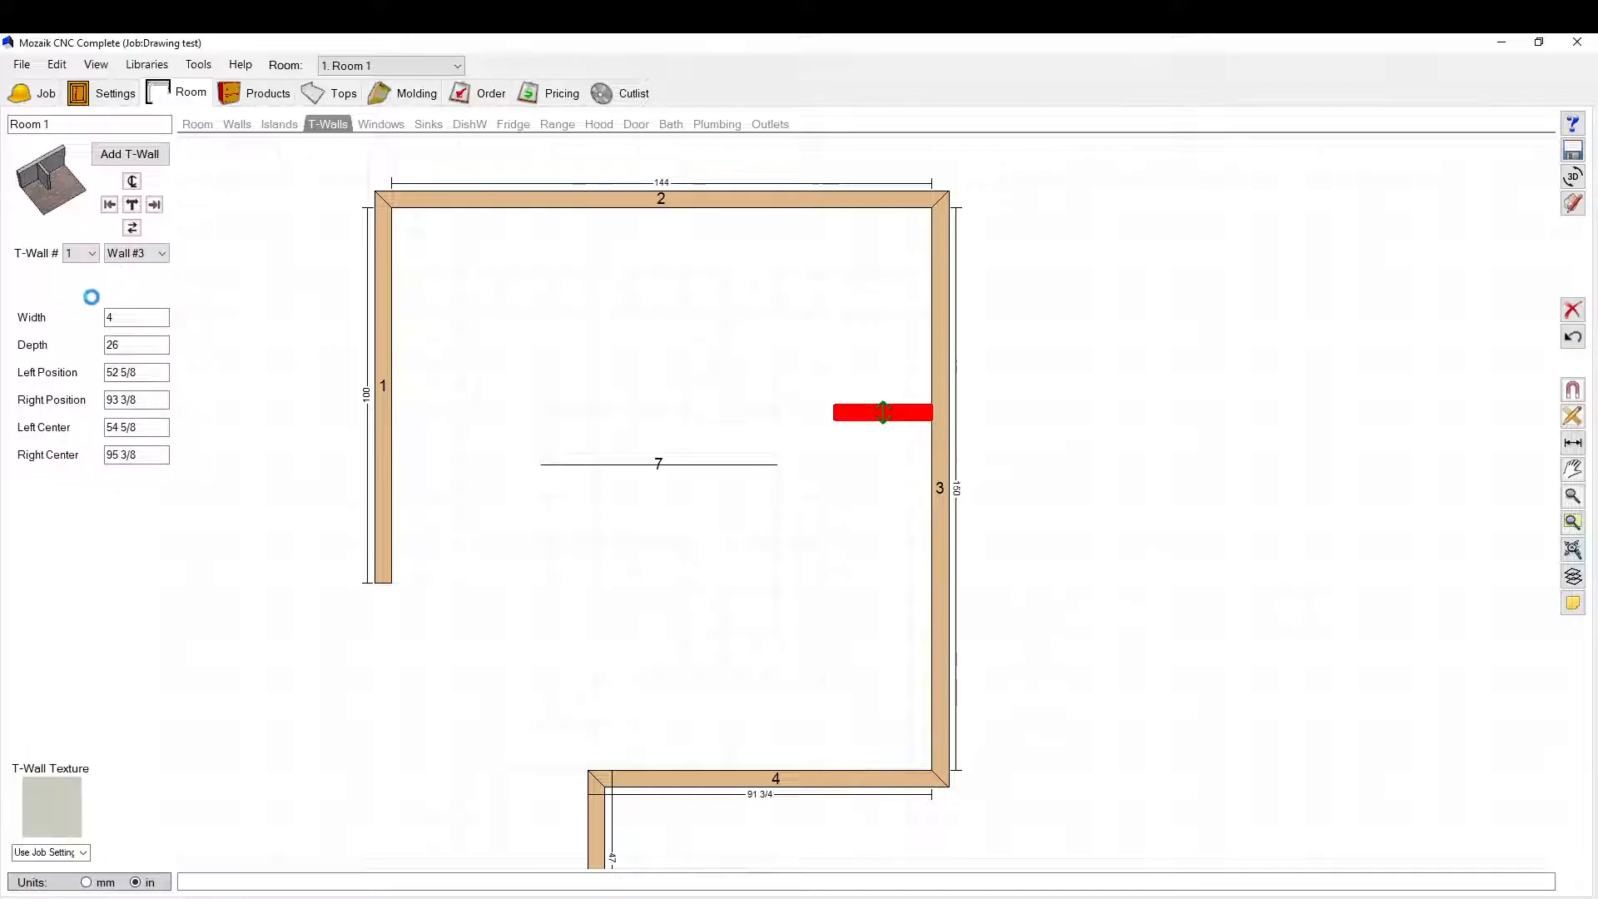
click(136, 253)
click(133, 311)
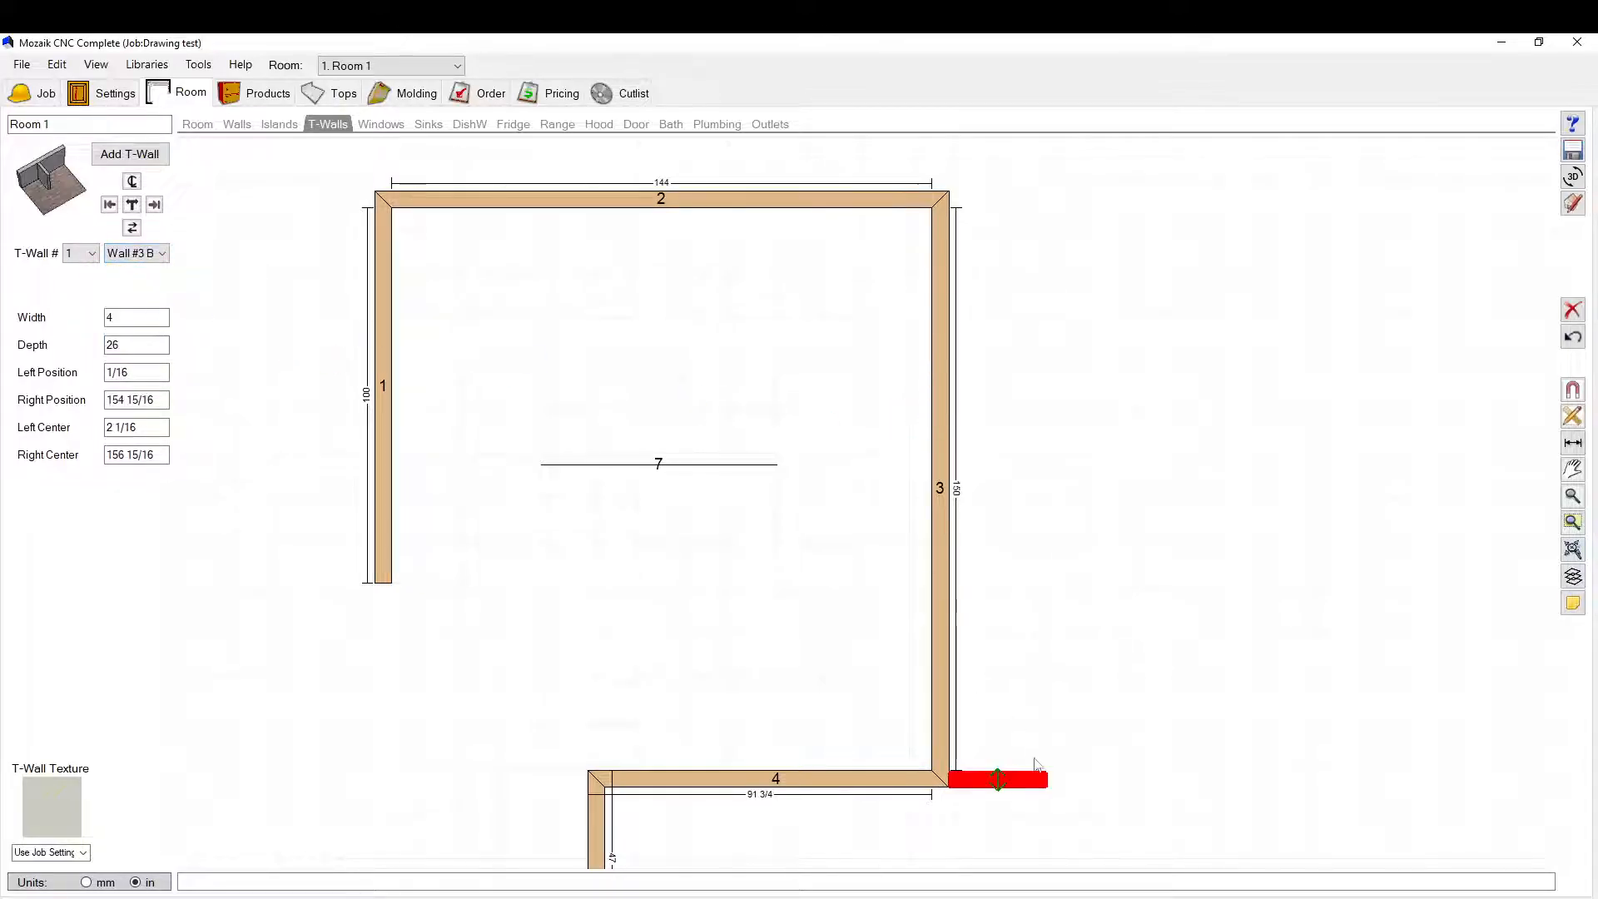
drag(998, 779, 1004, 453)
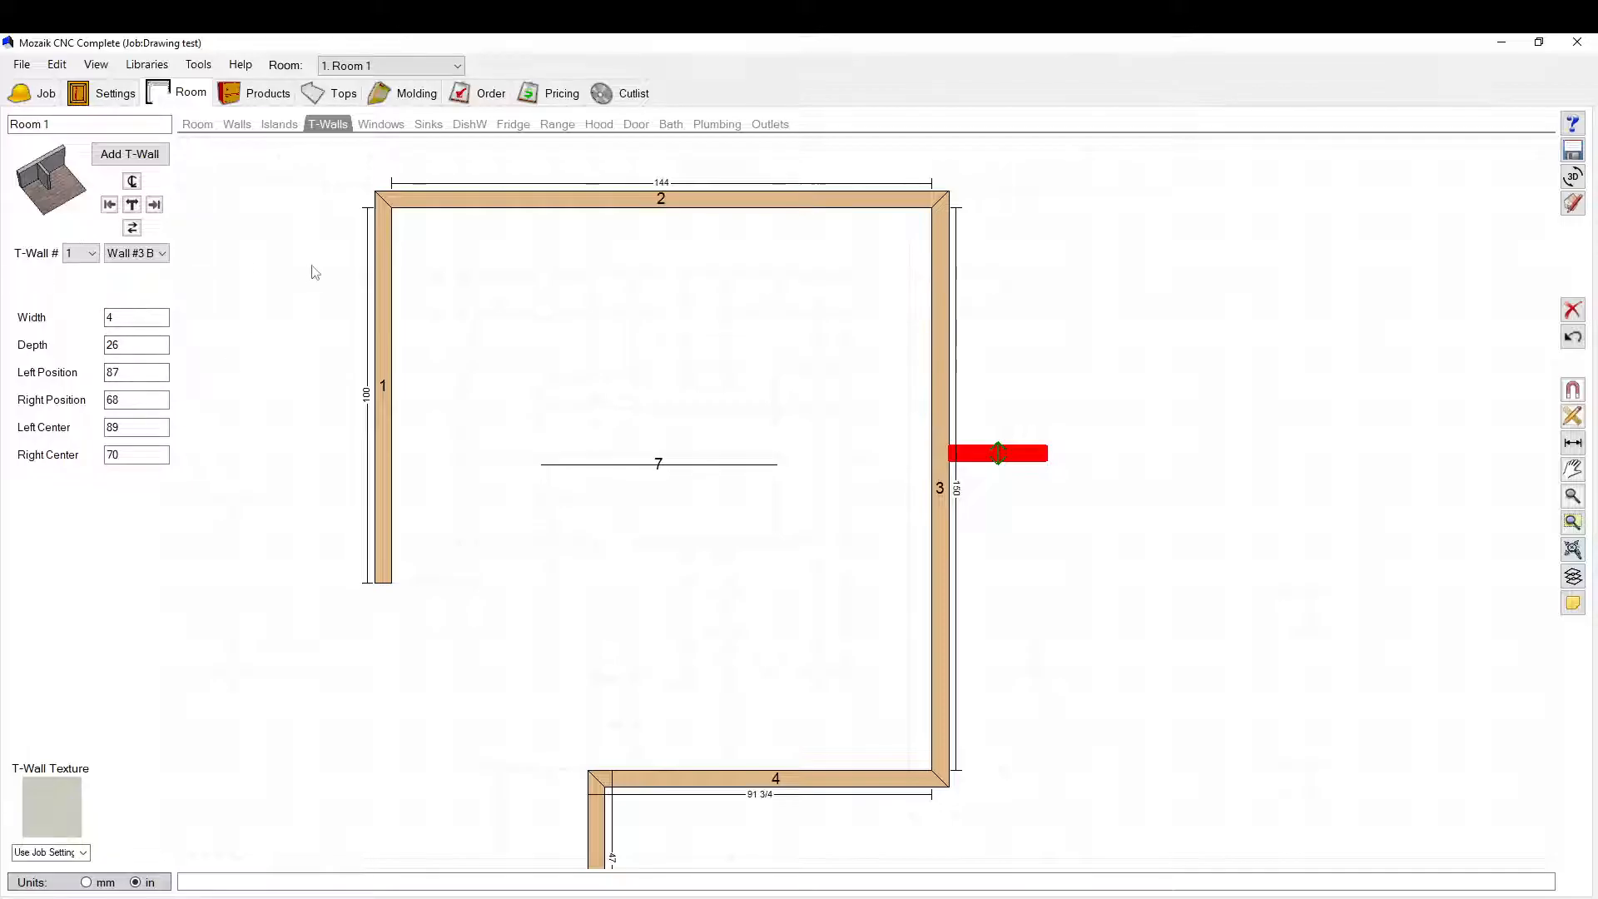
Step: Delete the T-wall behind wall 3 and add a new one on wall 1 at left position 55 1/4
scroll(1067, 467, down, 2)
scroll(1020, 423, up, 2)
key(Delete)
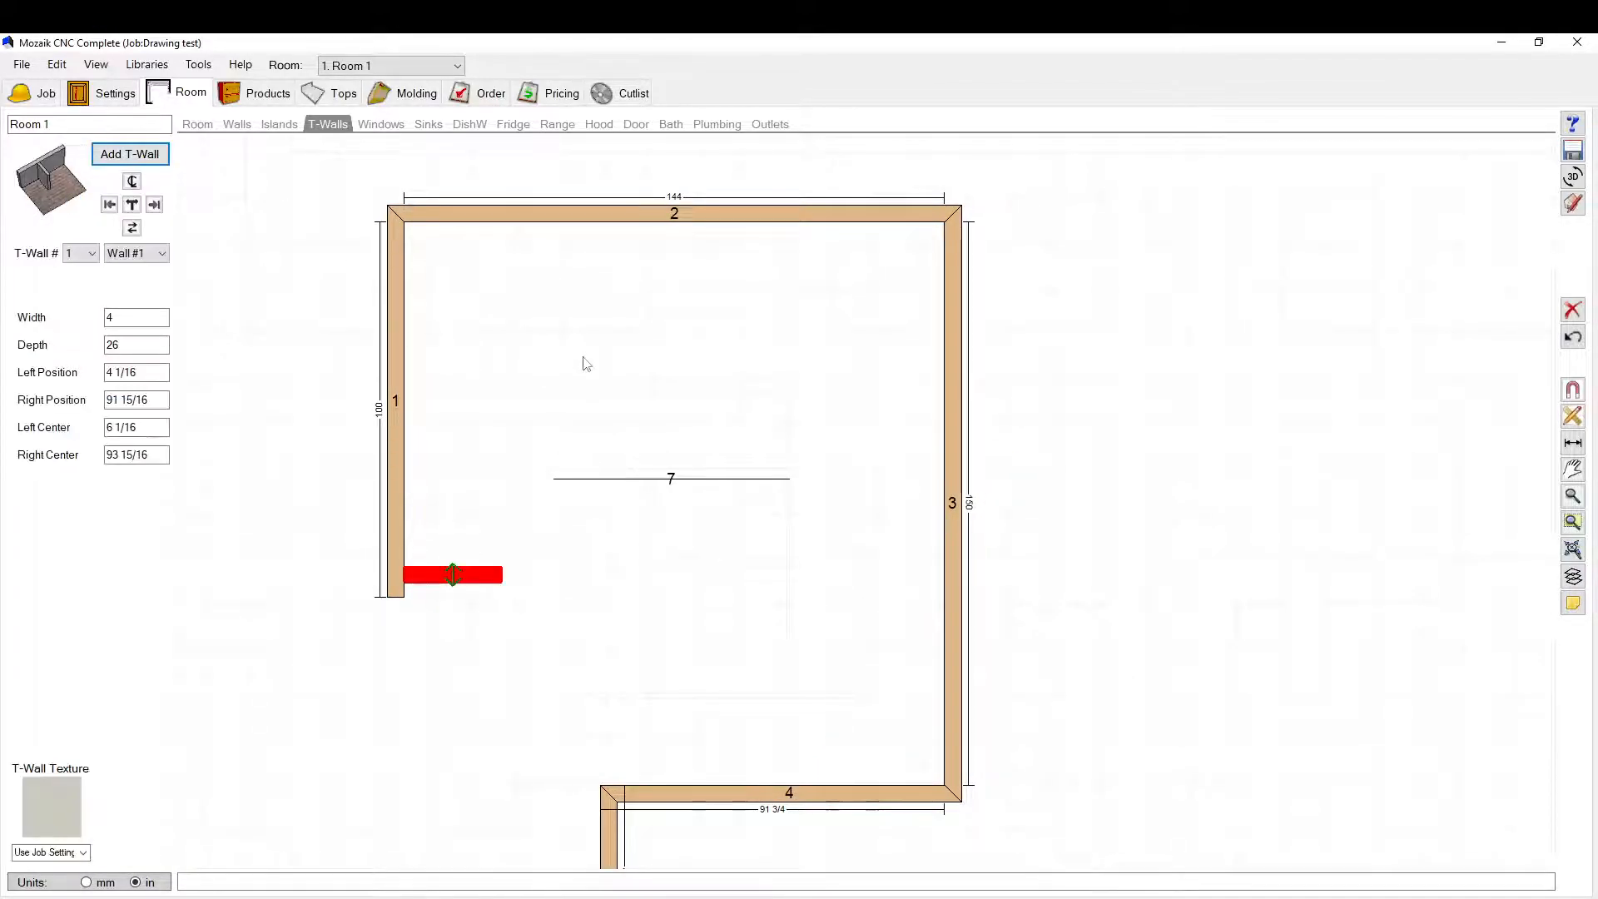
drag(453, 575, 424, 382)
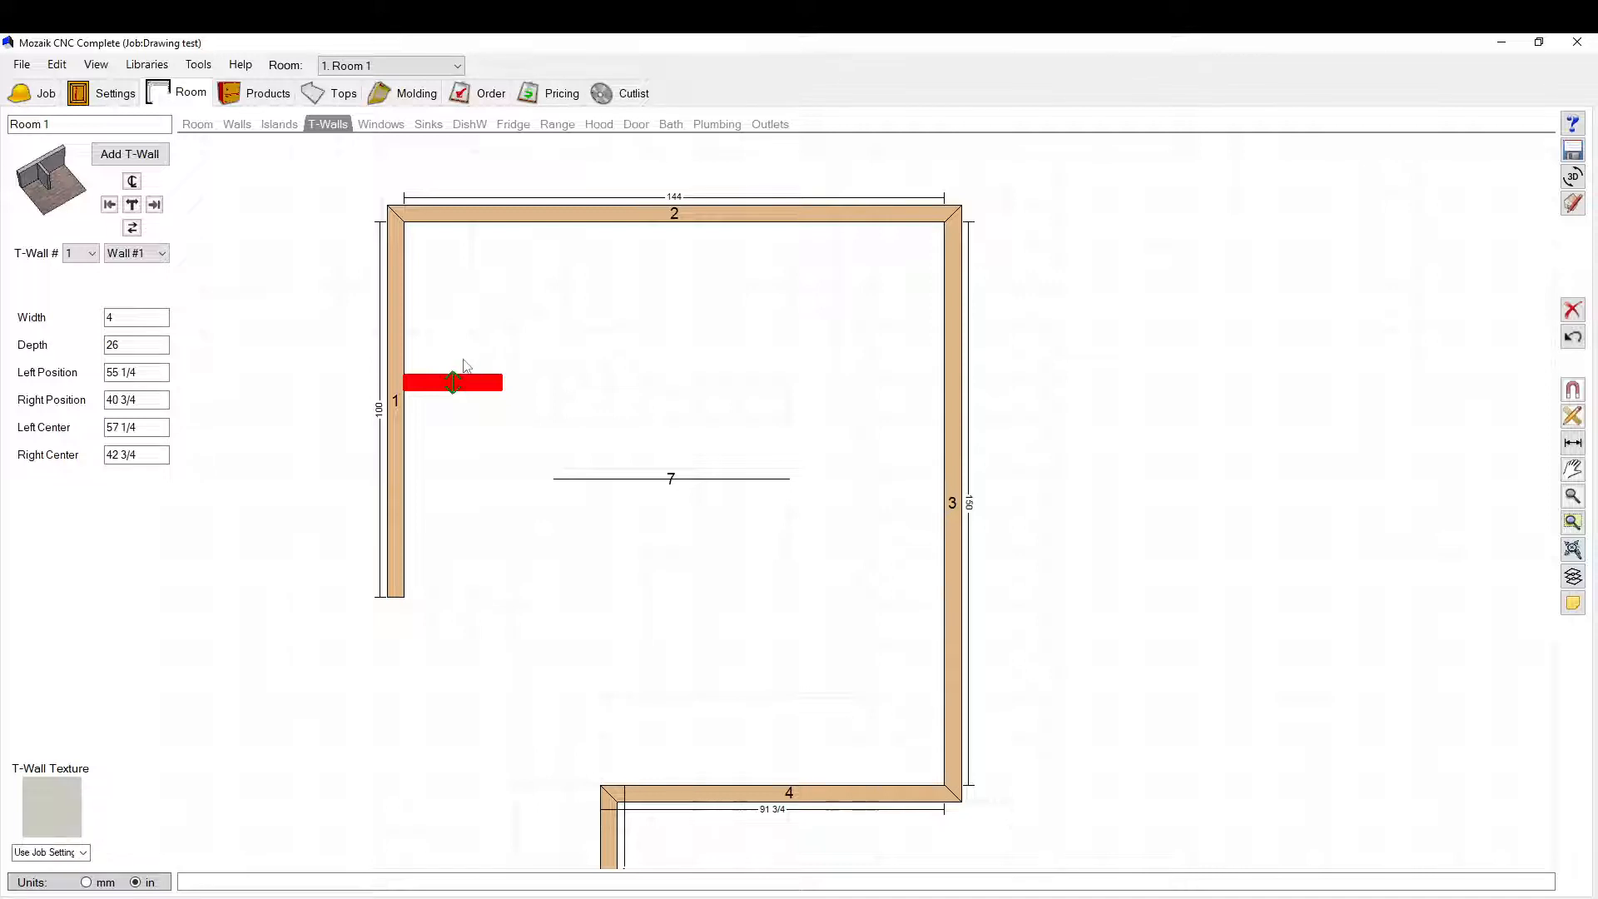
Step: Open wall 1's elevation view in Products and set the T-wall's height to 12 inches
click(254, 98)
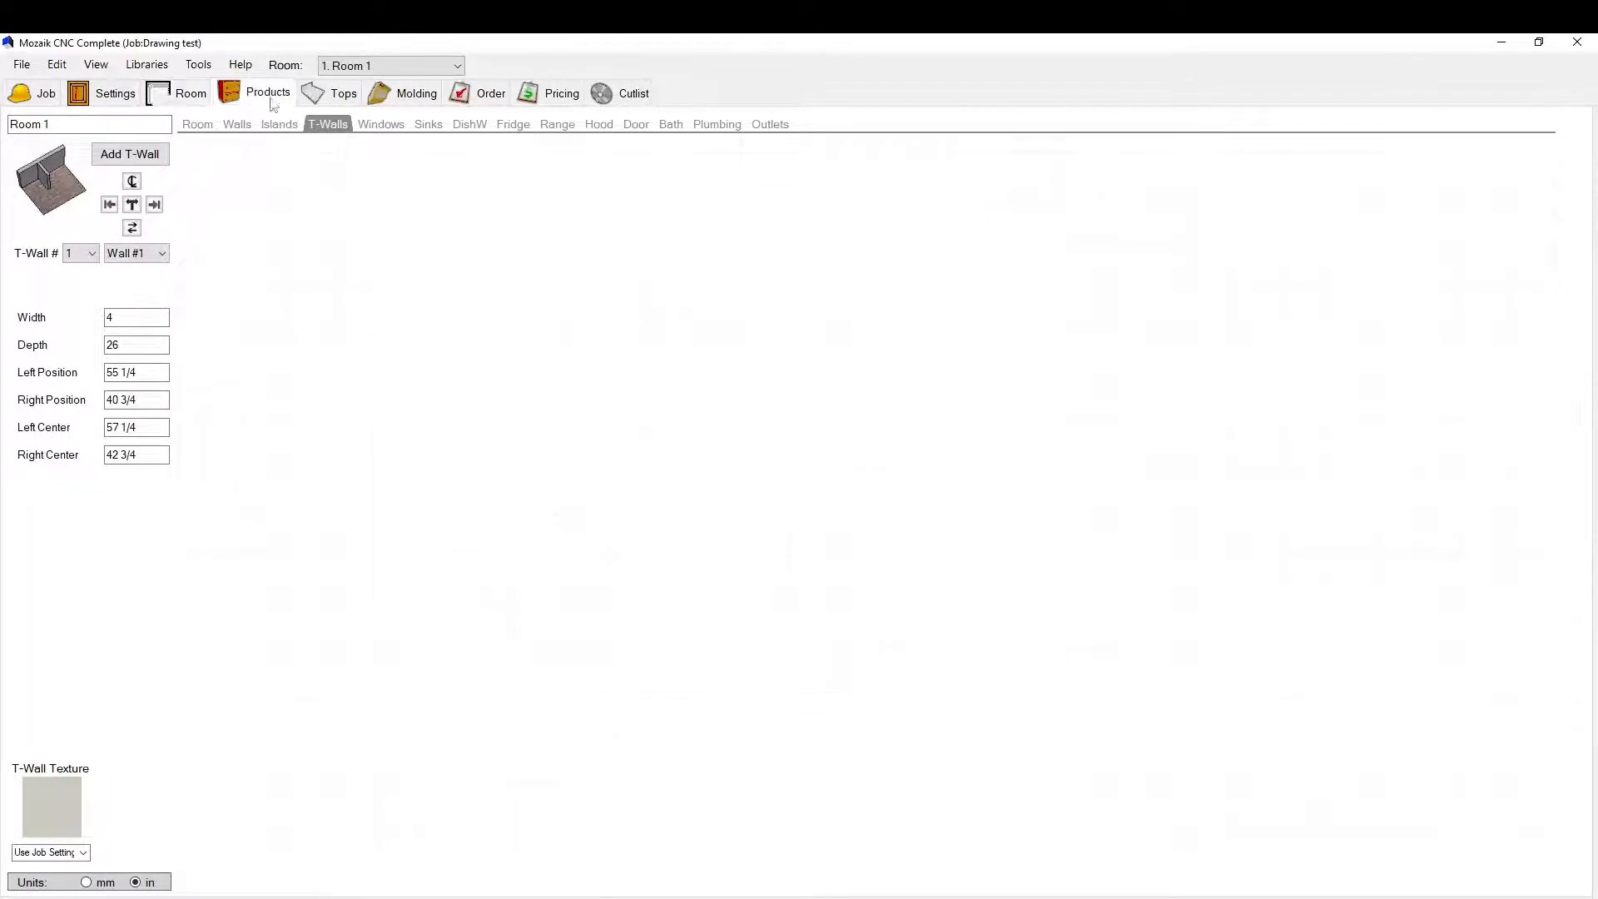
click(610, 325)
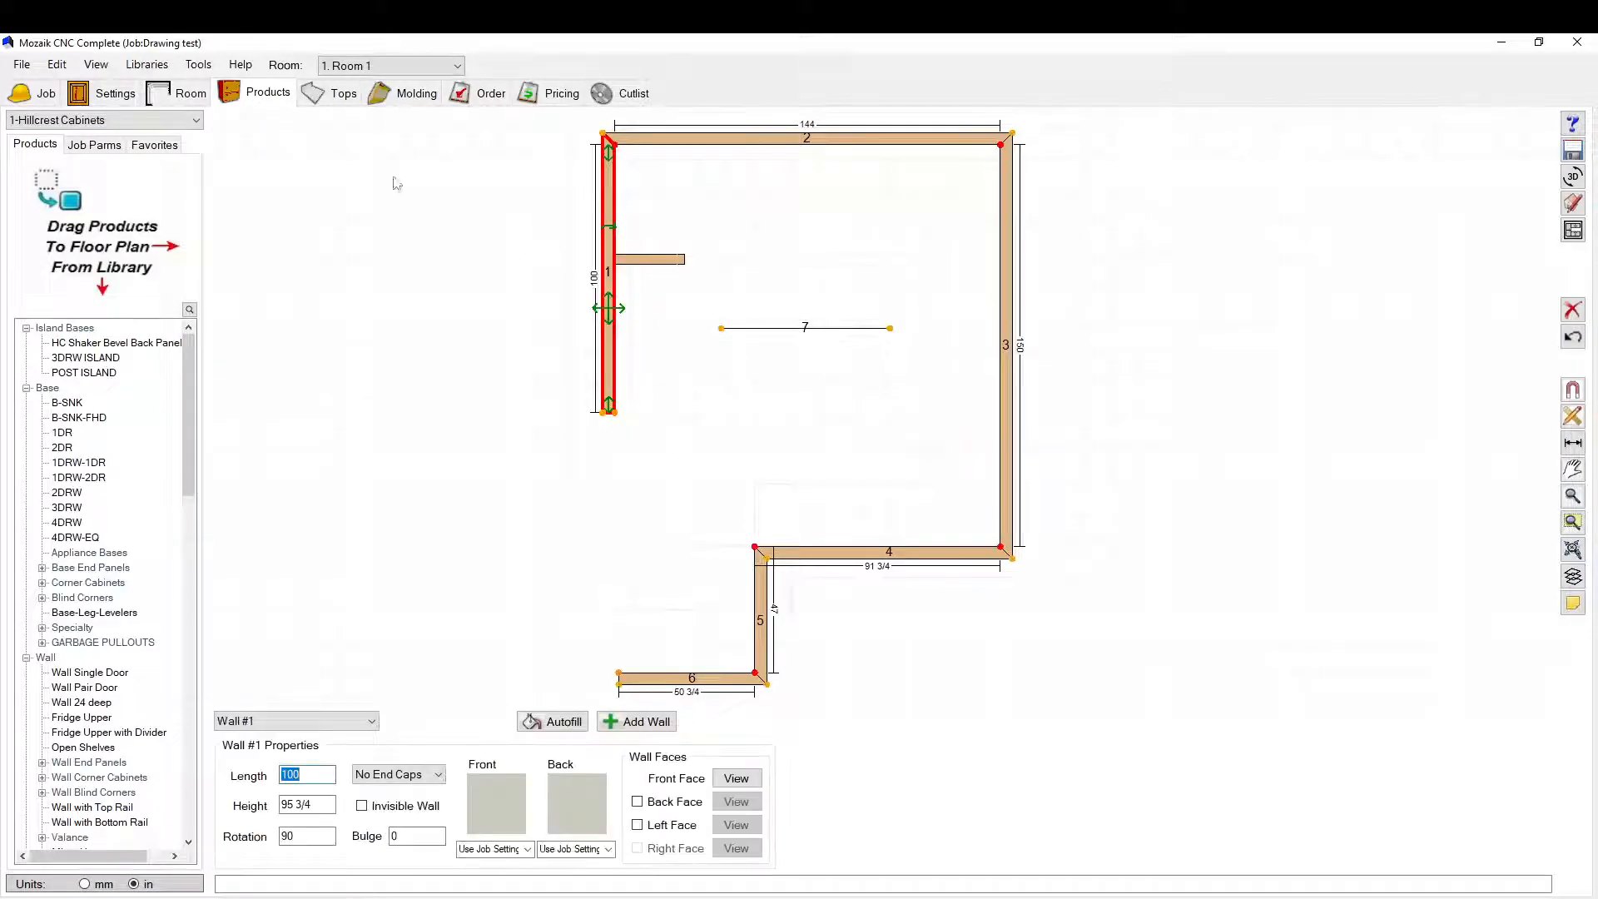
click(1574, 230)
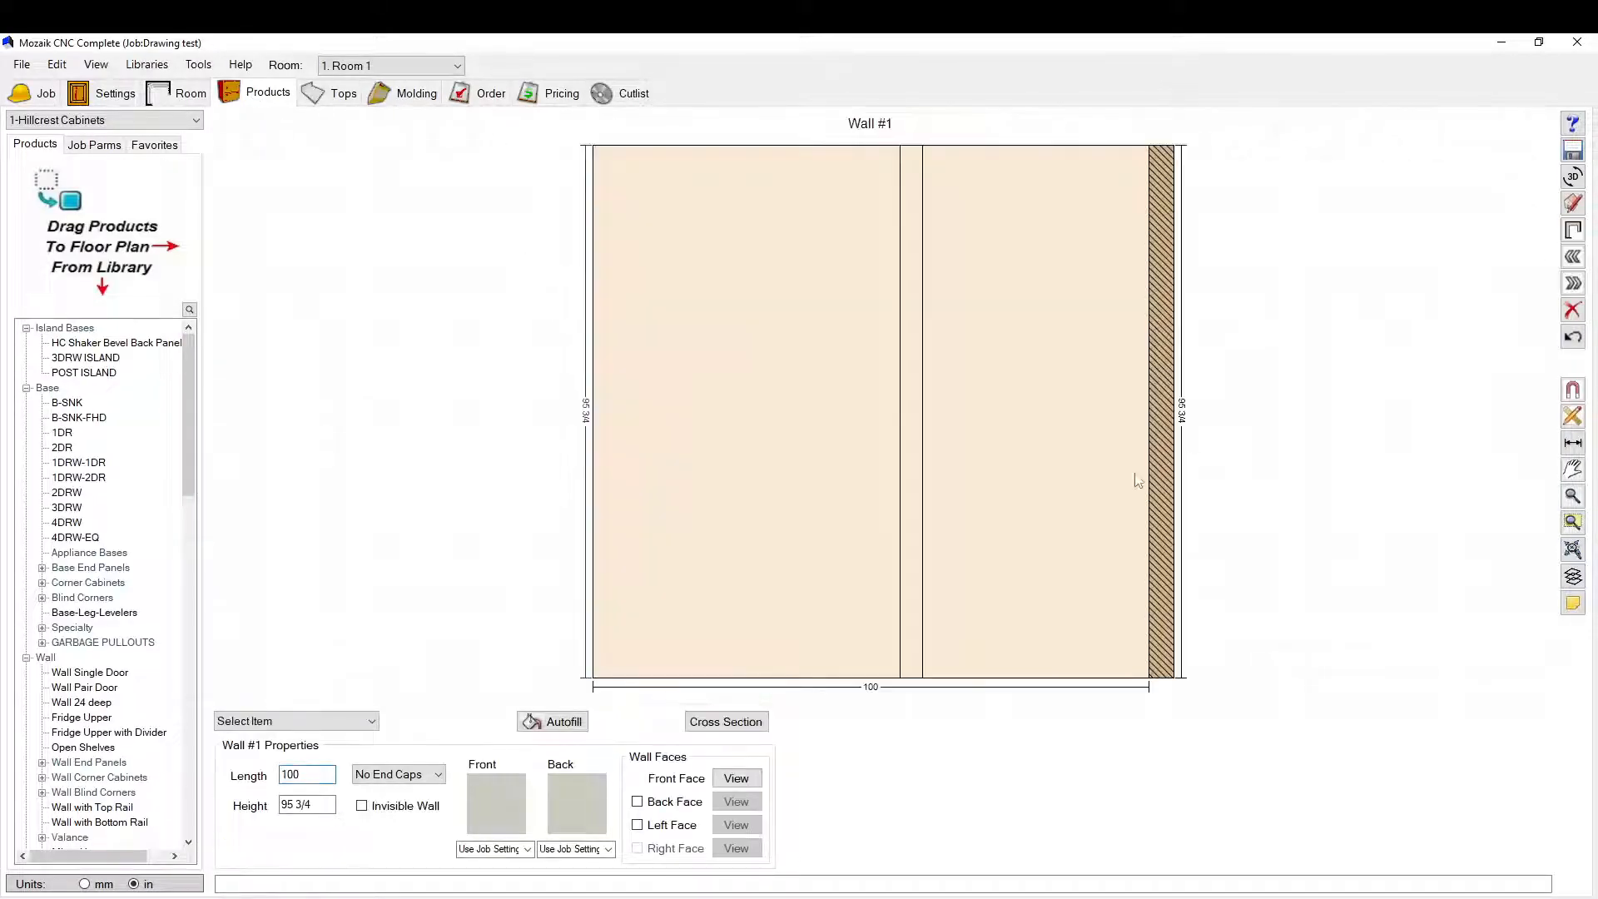
click(913, 376)
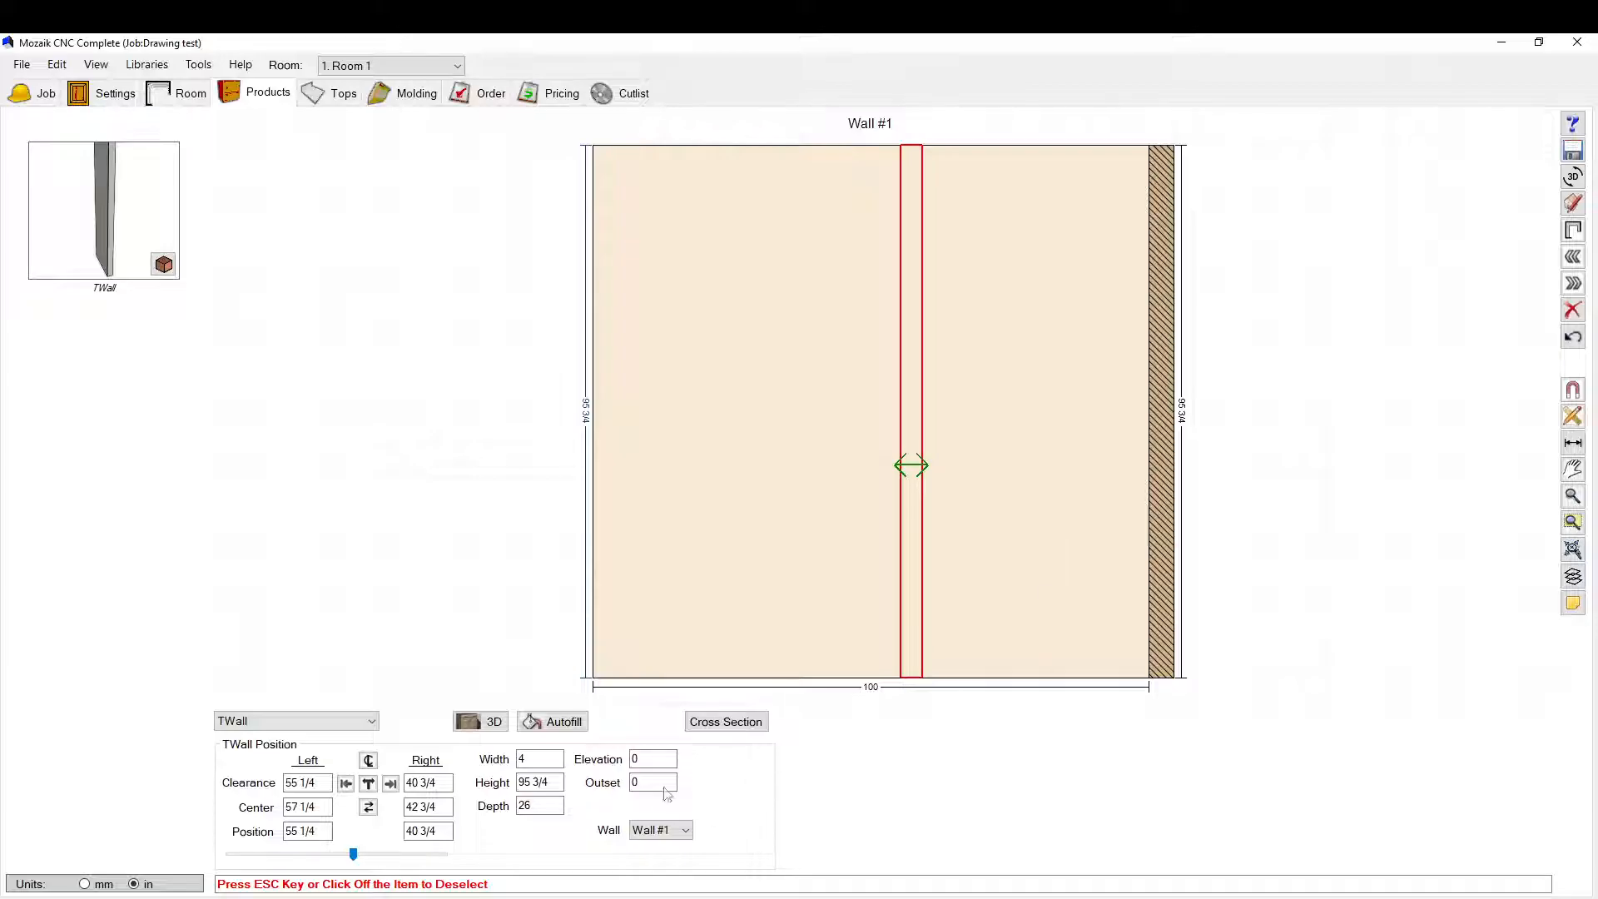
drag(554, 784, 250, 789)
text(12)
key(Return)
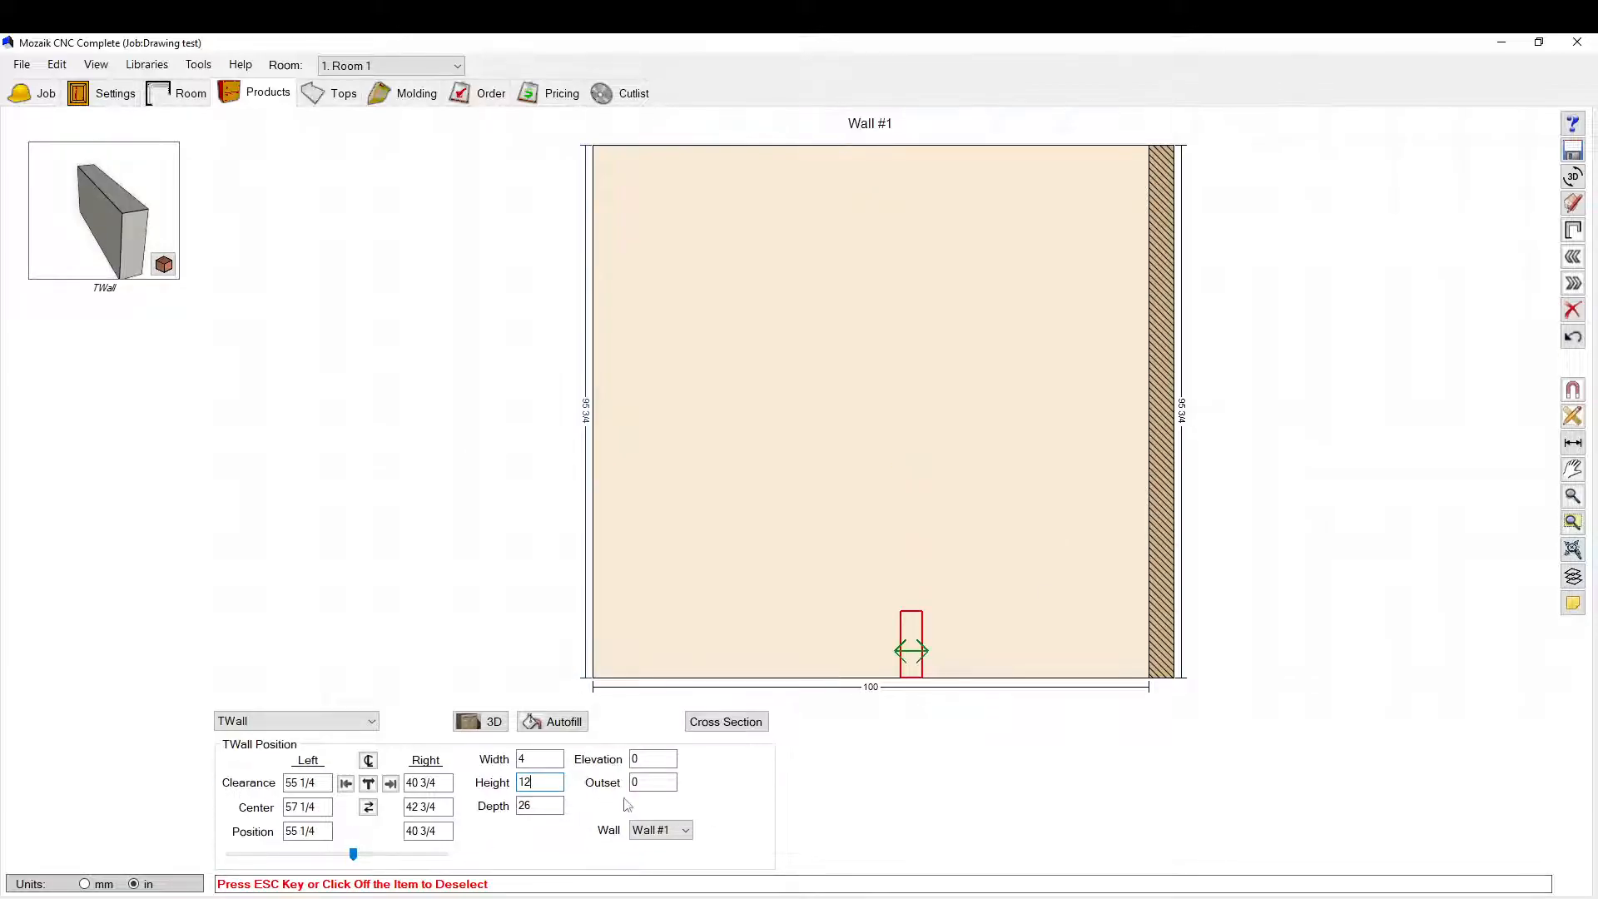
Step: Set the T-wall's elevation to 83 3/4 inches
click(666, 759)
text(83 3/4)
key(Return)
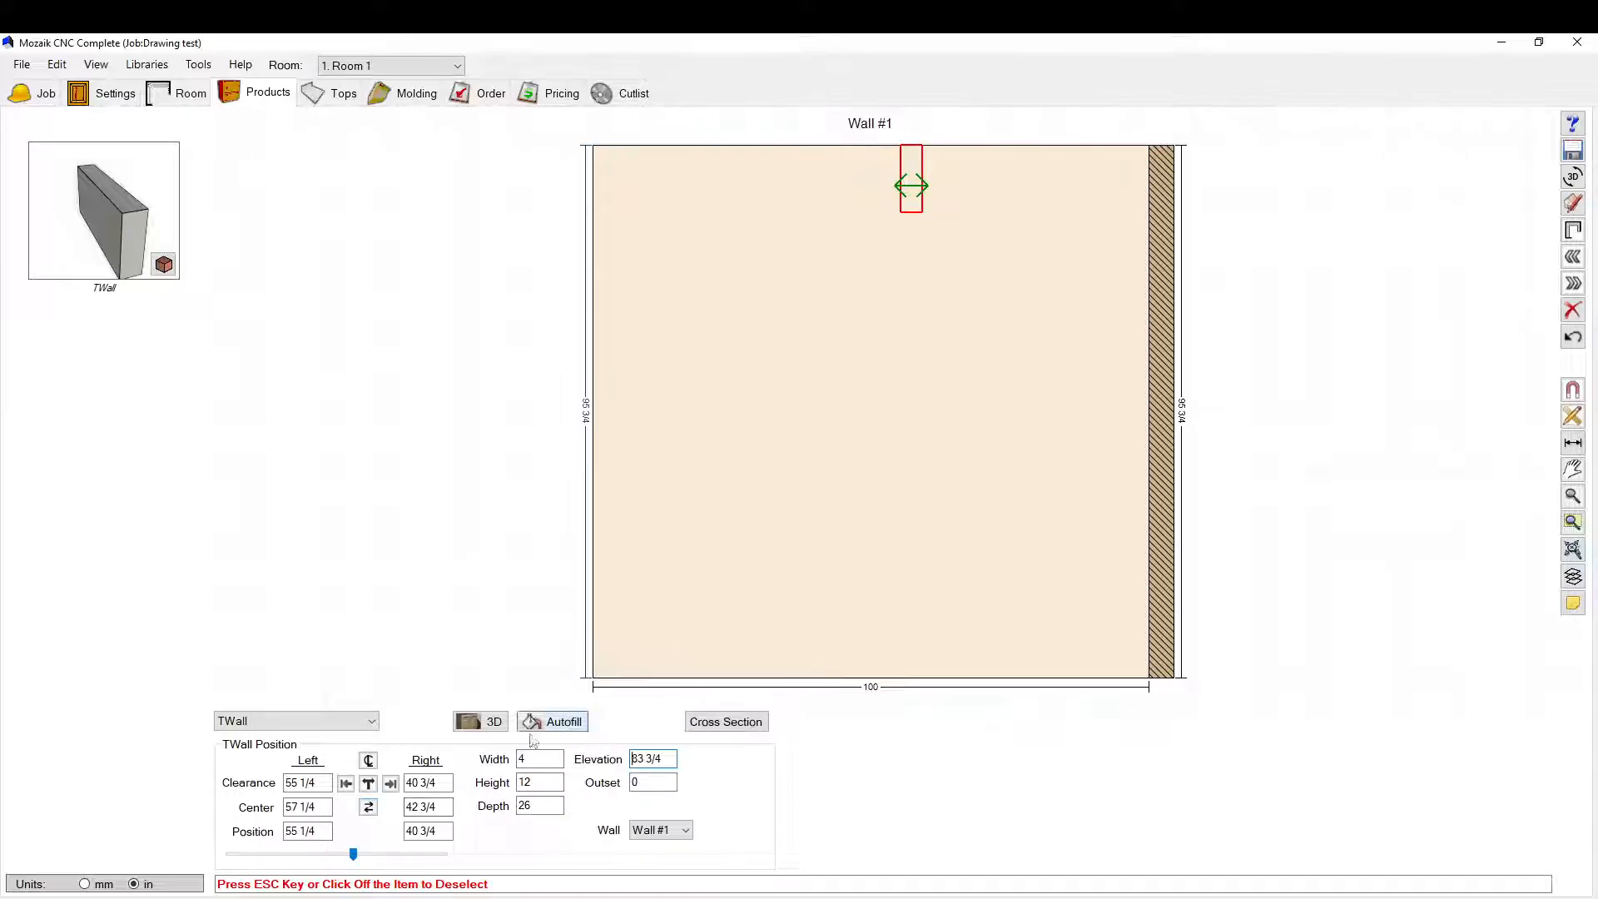
Step: Set the T-wall's width to 100 inches and center it on wall 1
click(539, 782)
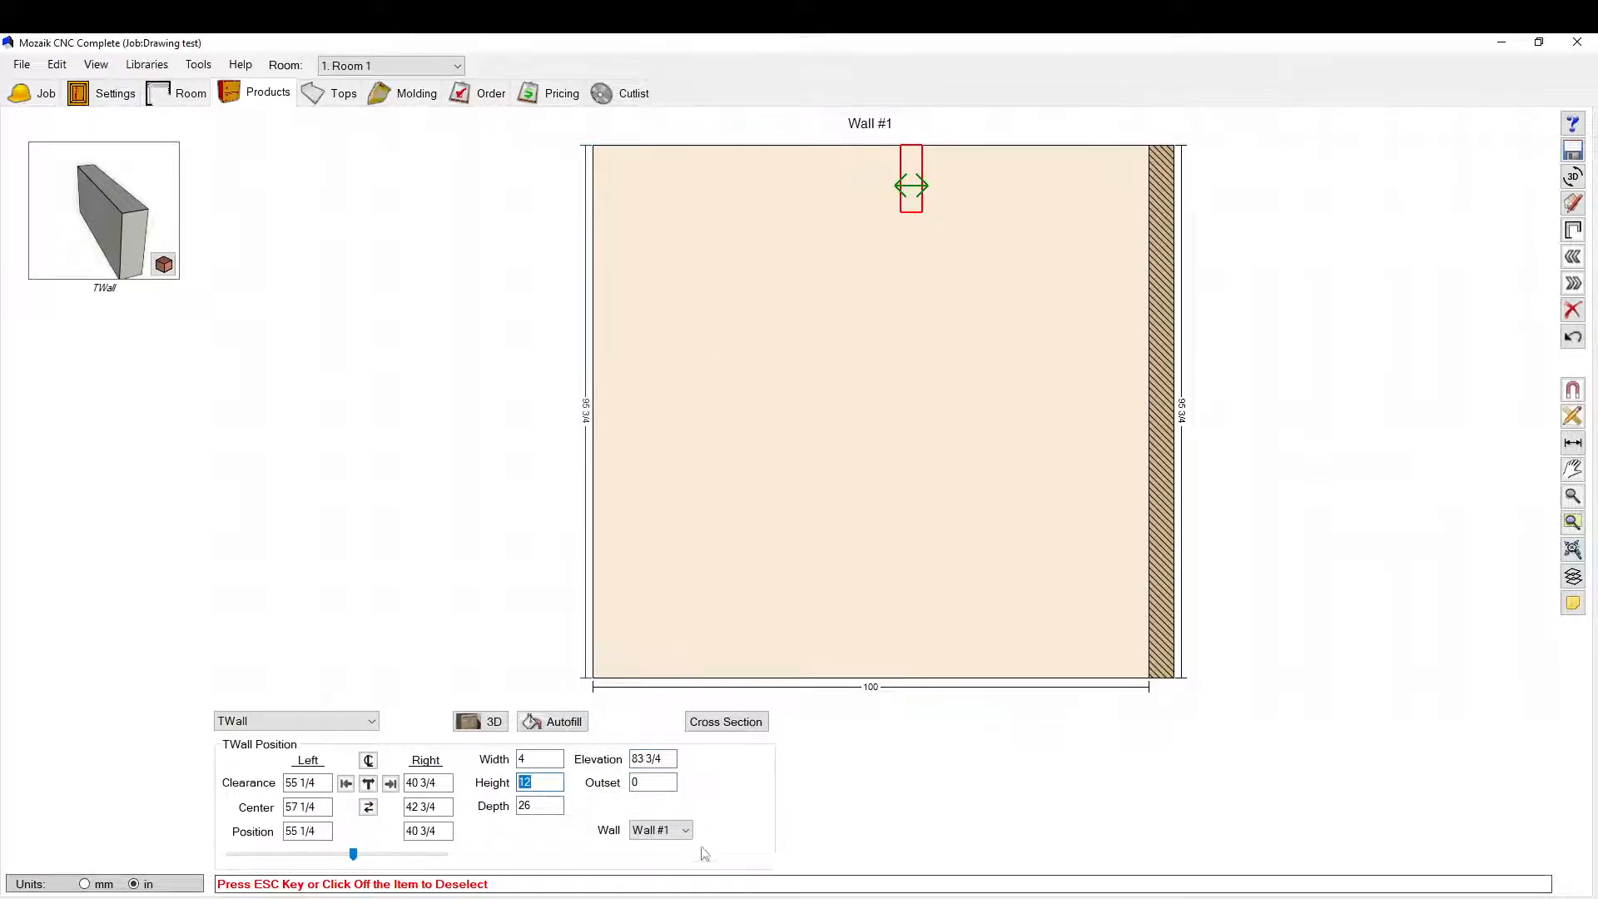
key(shift+Tab)
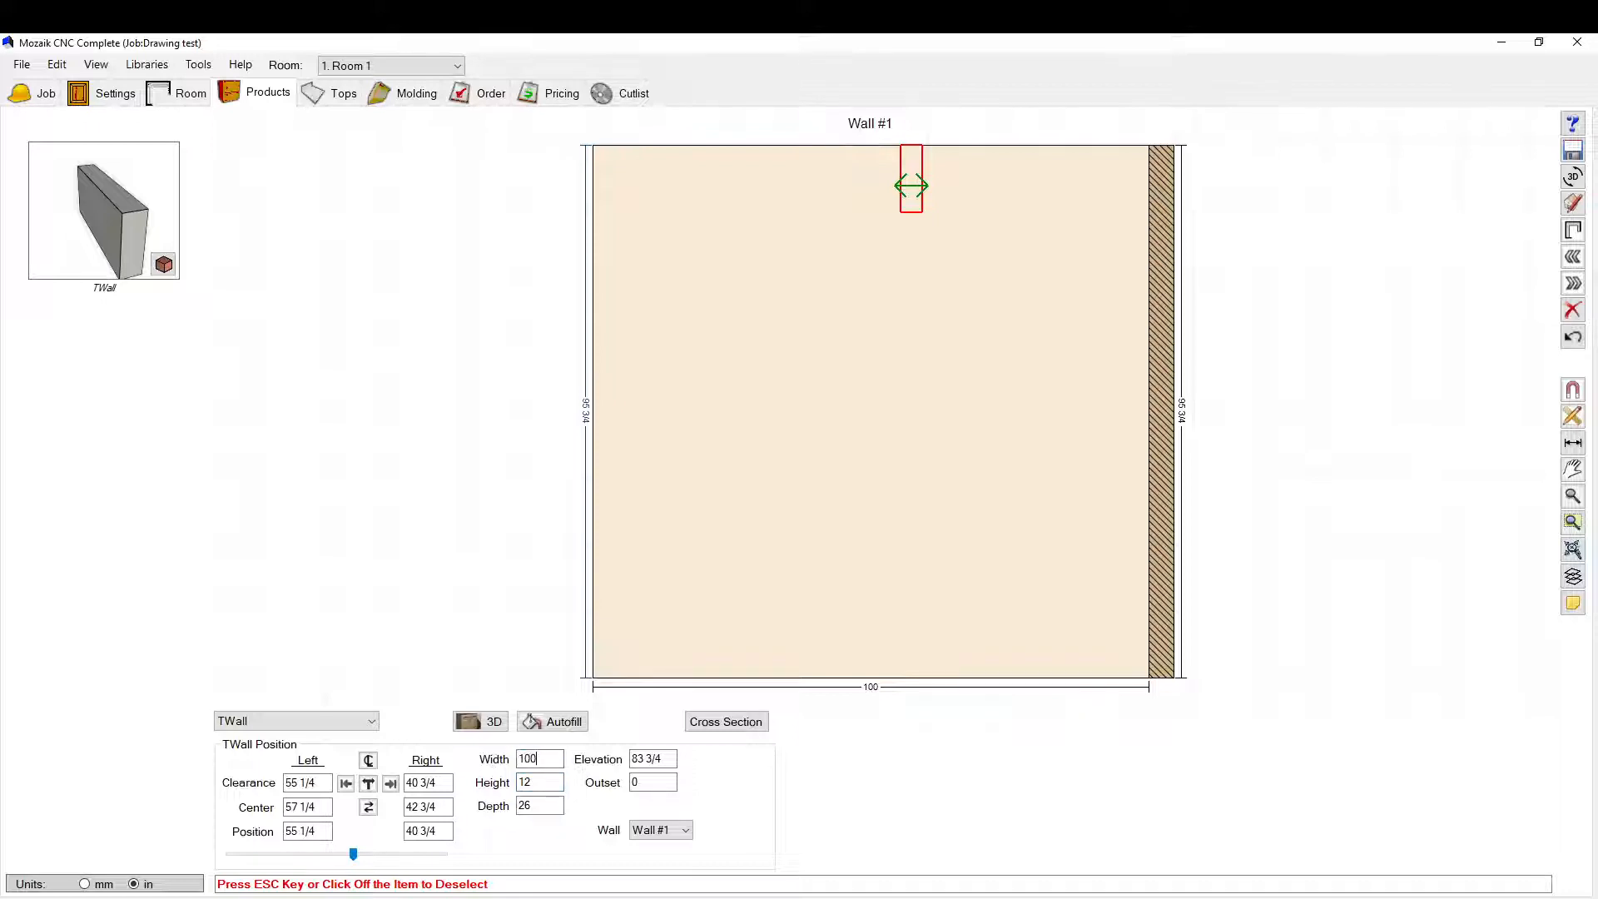
text(100)
key(Return)
click(369, 760)
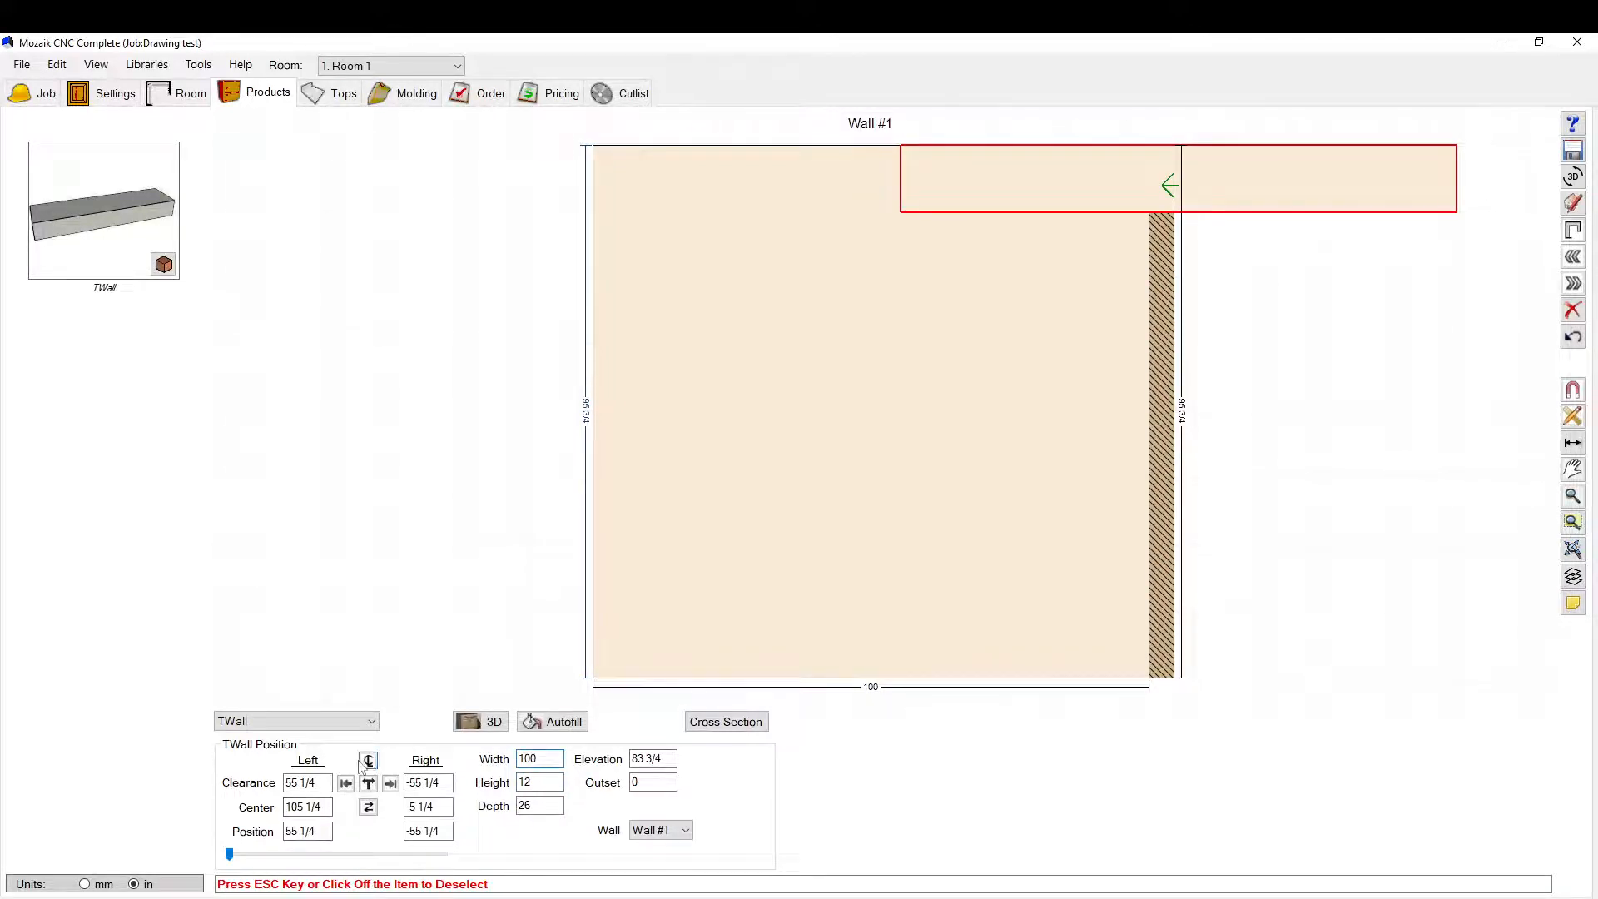
click(812, 525)
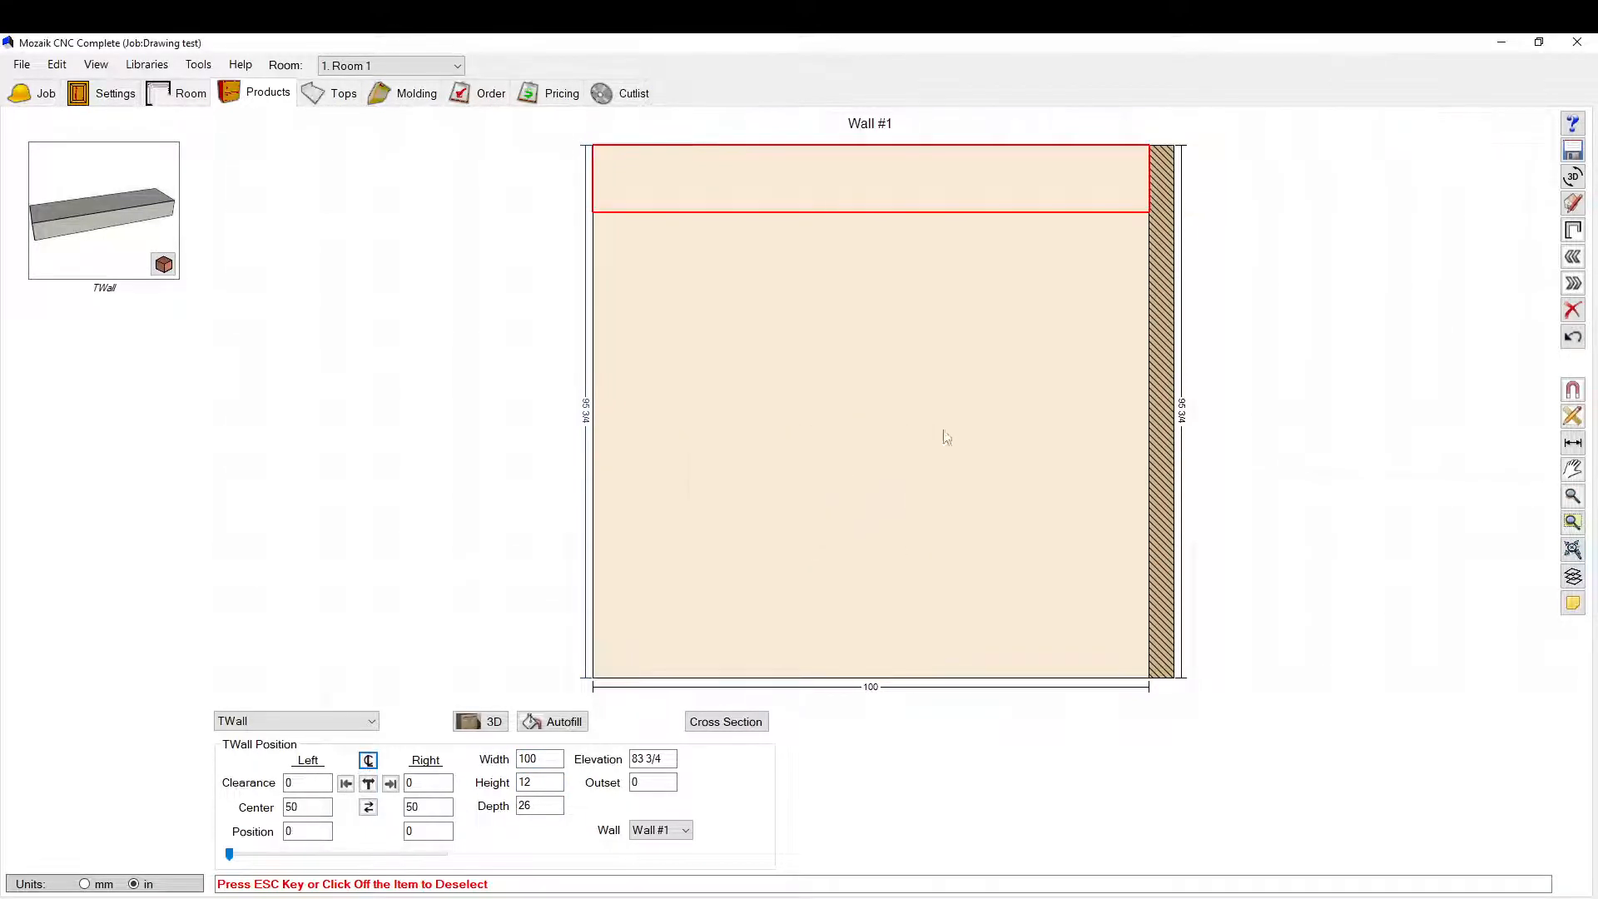
click(453, 311)
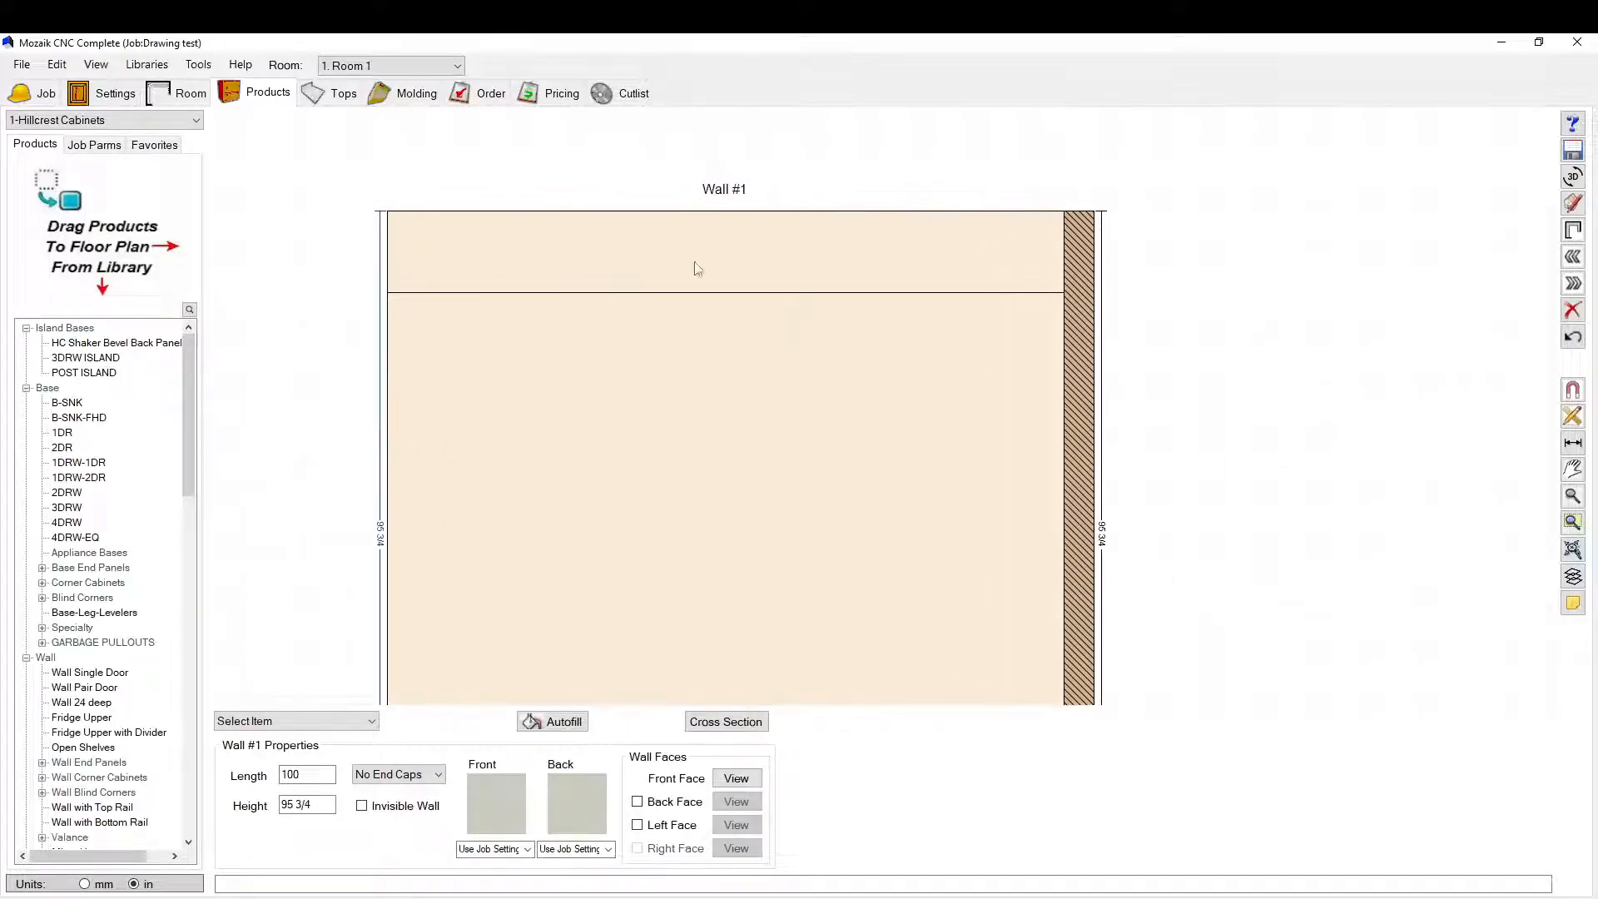
Step: Return to the floor plan and set the depth of wall 1's T-wall to 14 inches
click(1574, 231)
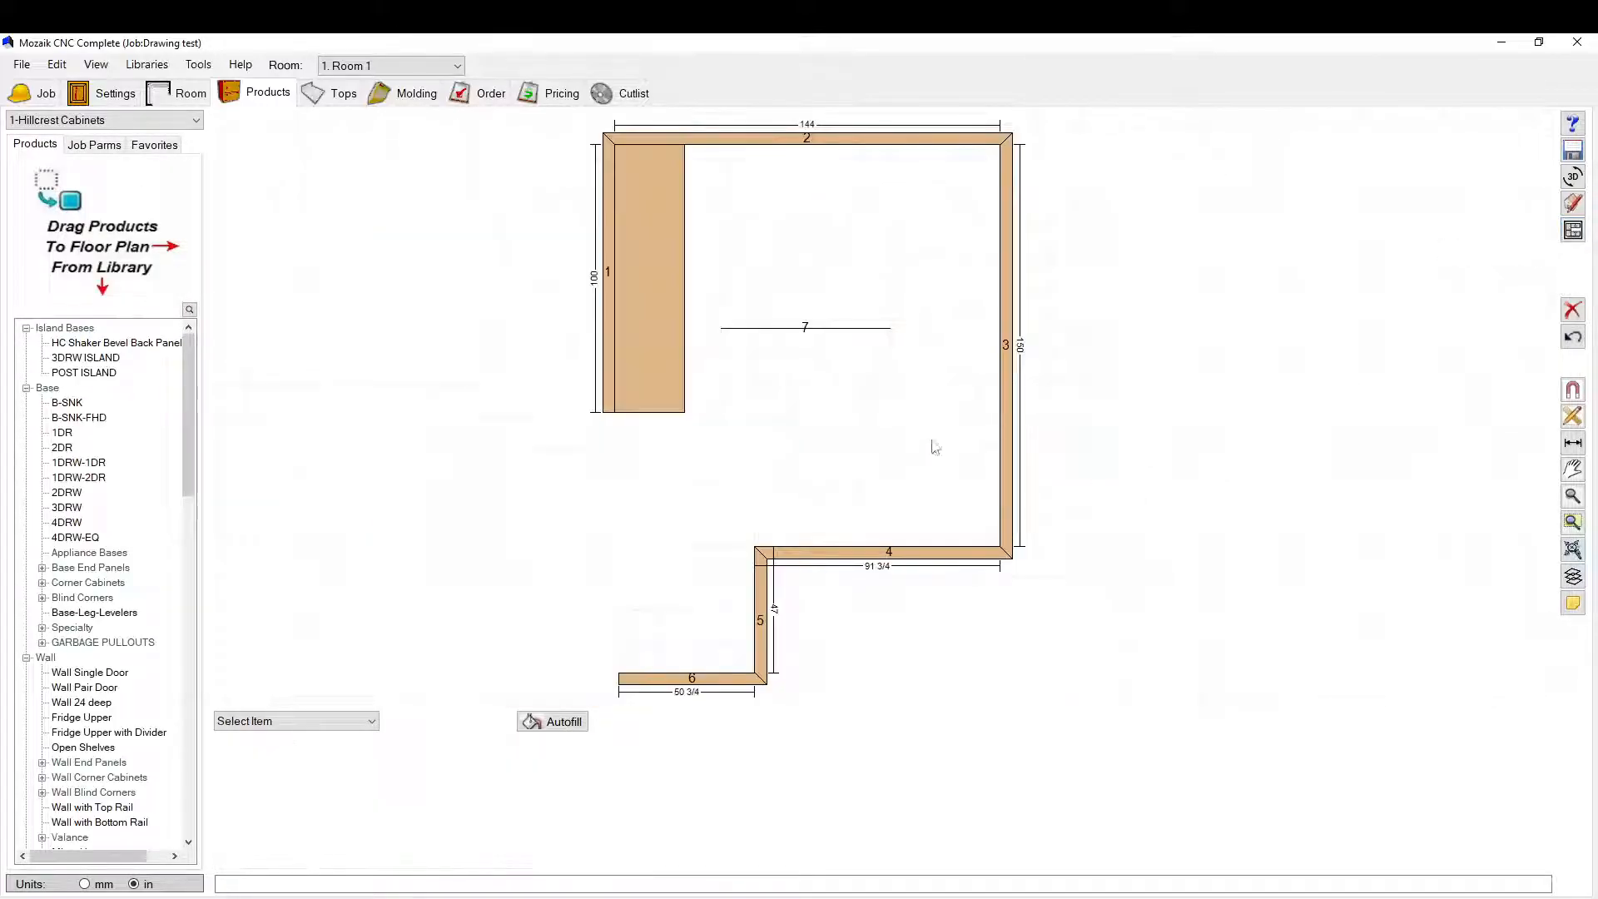
click(567, 298)
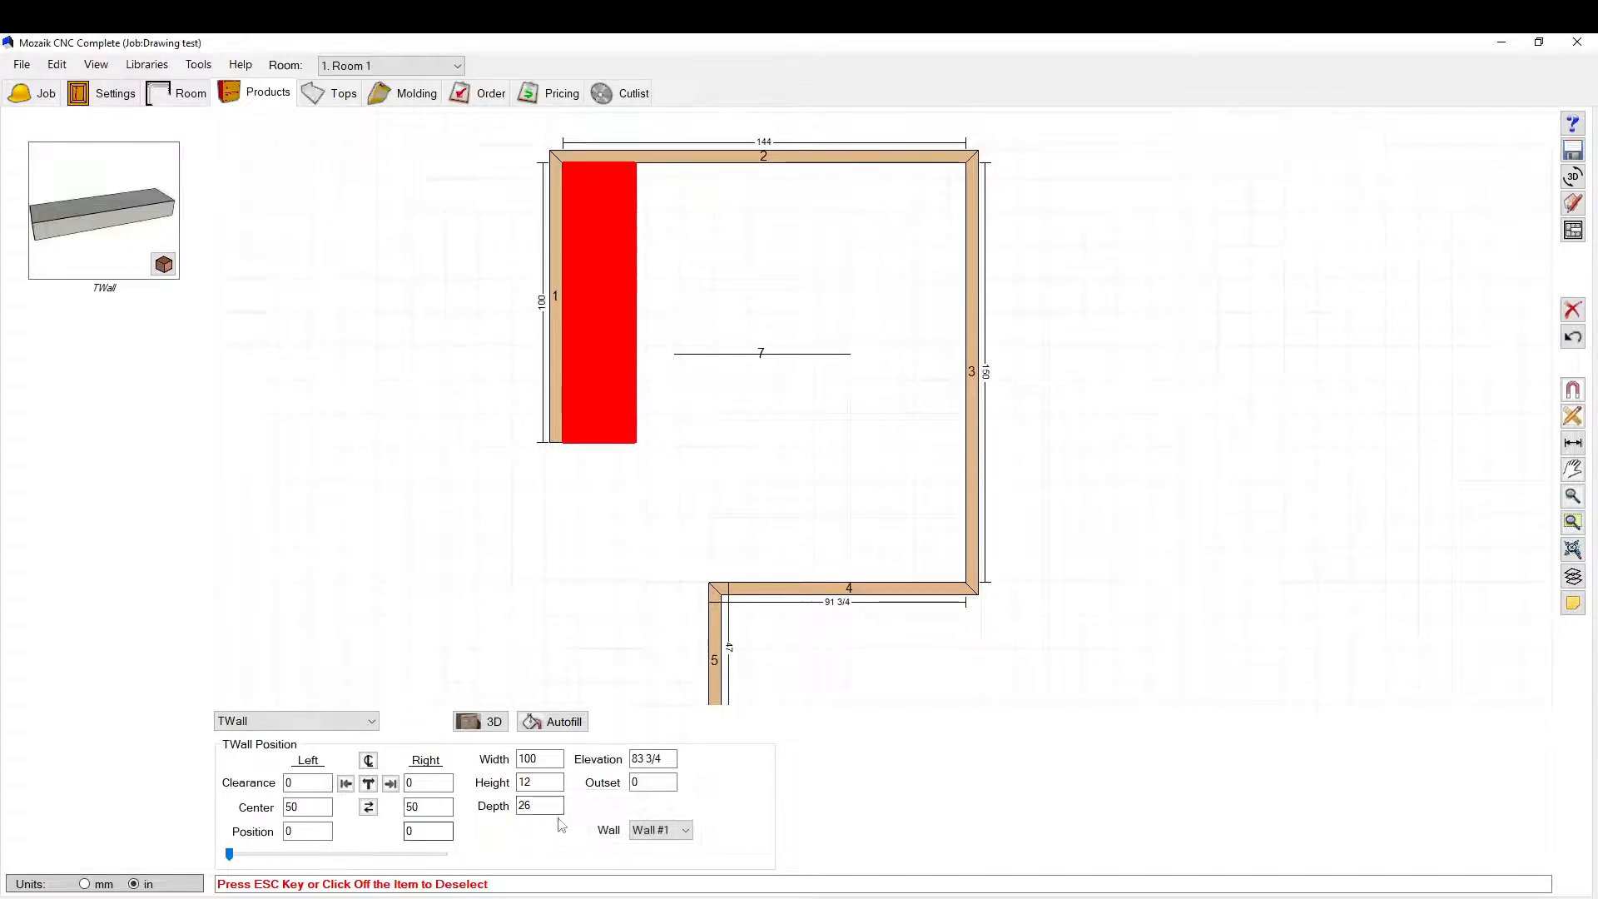
drag(547, 806, 431, 816)
text(14)
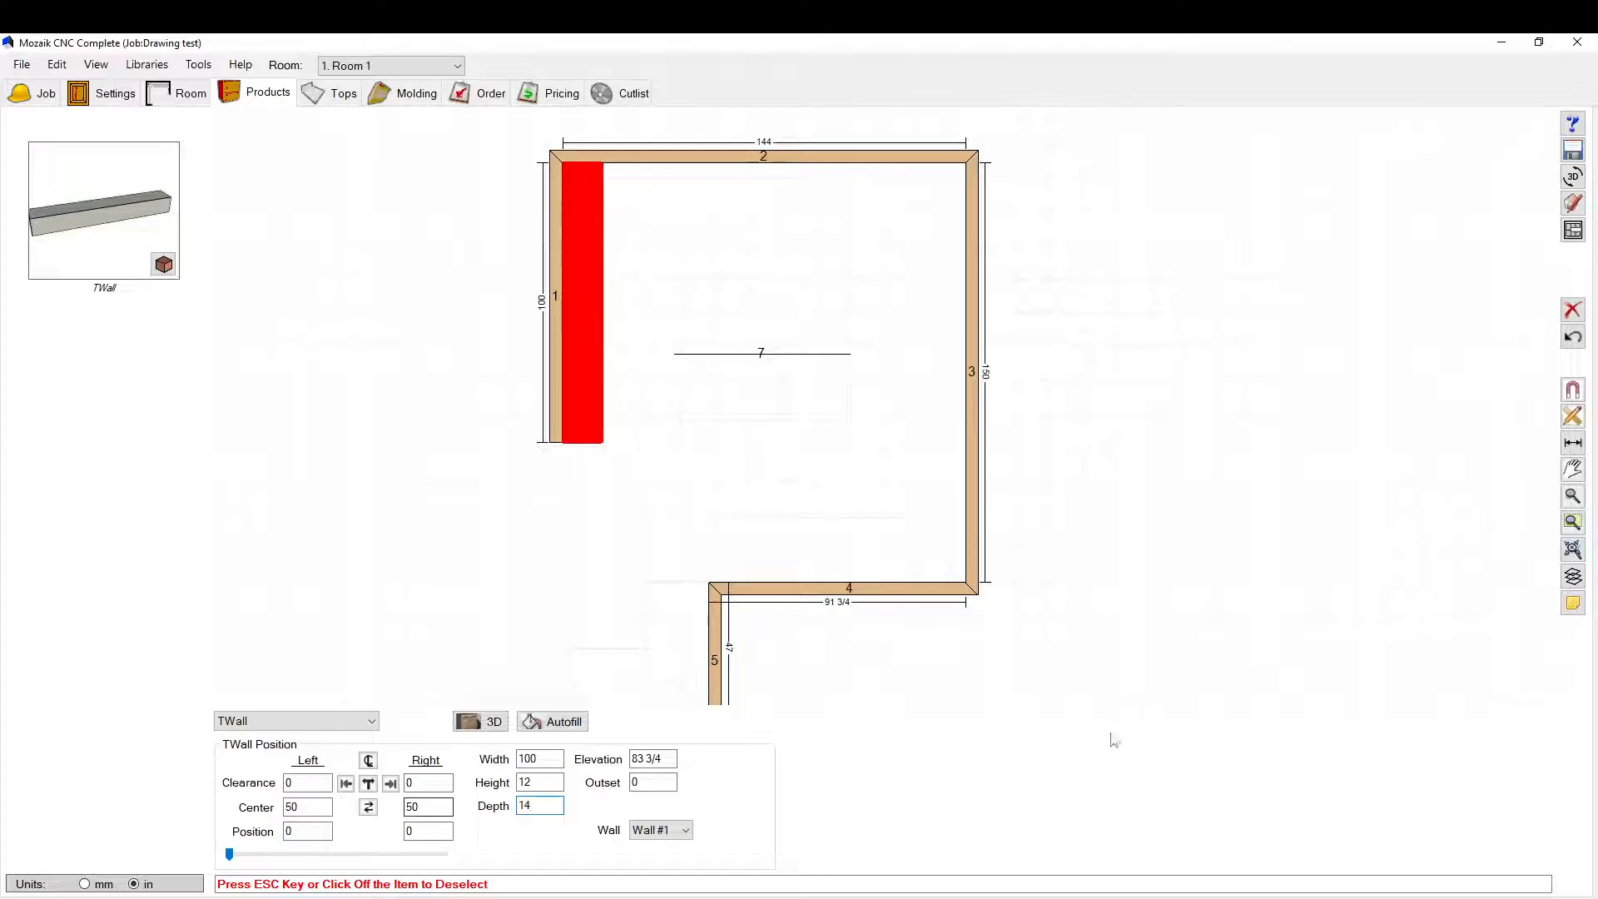
Step: Inspect the T-wall along wall 1 in the 3D room viewer, then close the viewer
click(1573, 177)
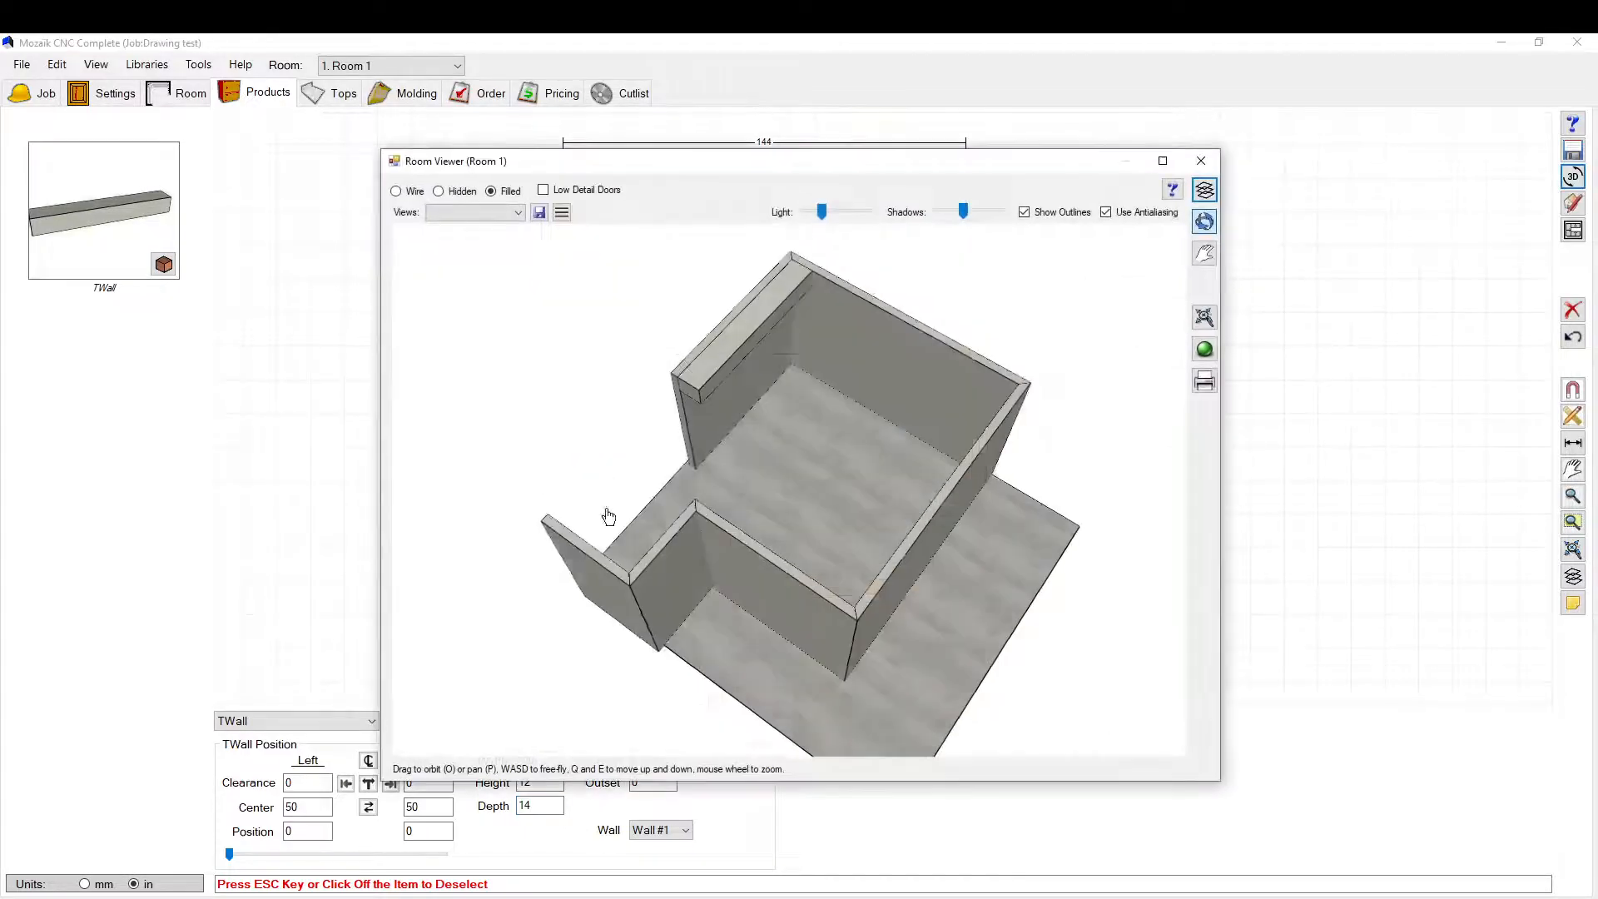
scroll(747, 371, up, 4)
drag(747, 371, 1306, 157)
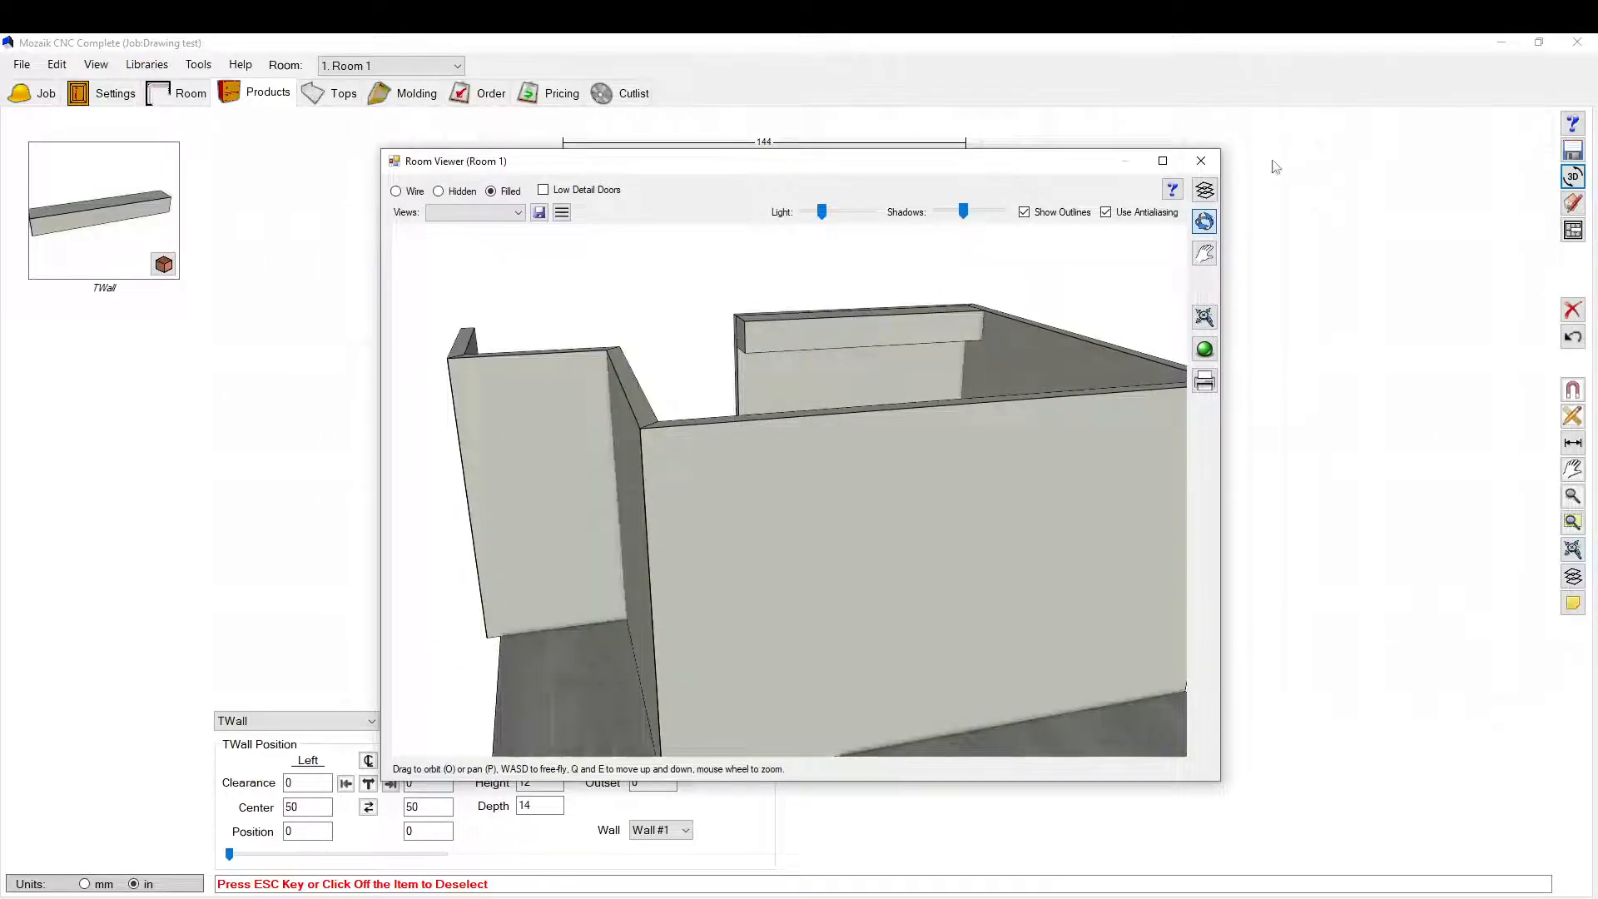
click(1201, 161)
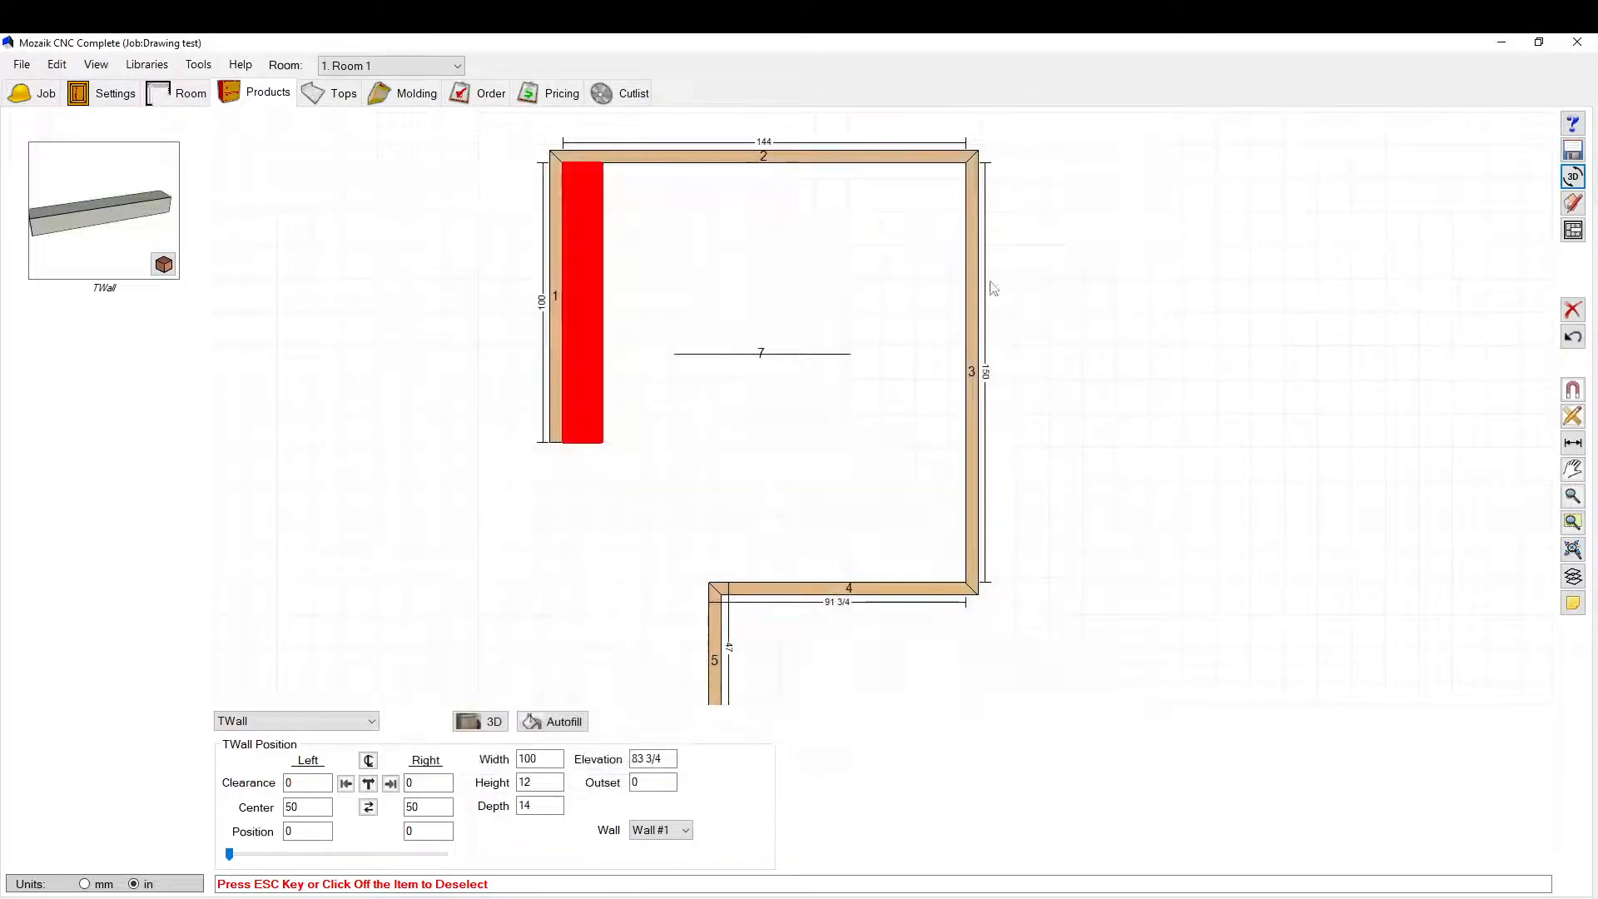
Step: Open wall 1's elevation view and delete the T-wall from it
click(1574, 230)
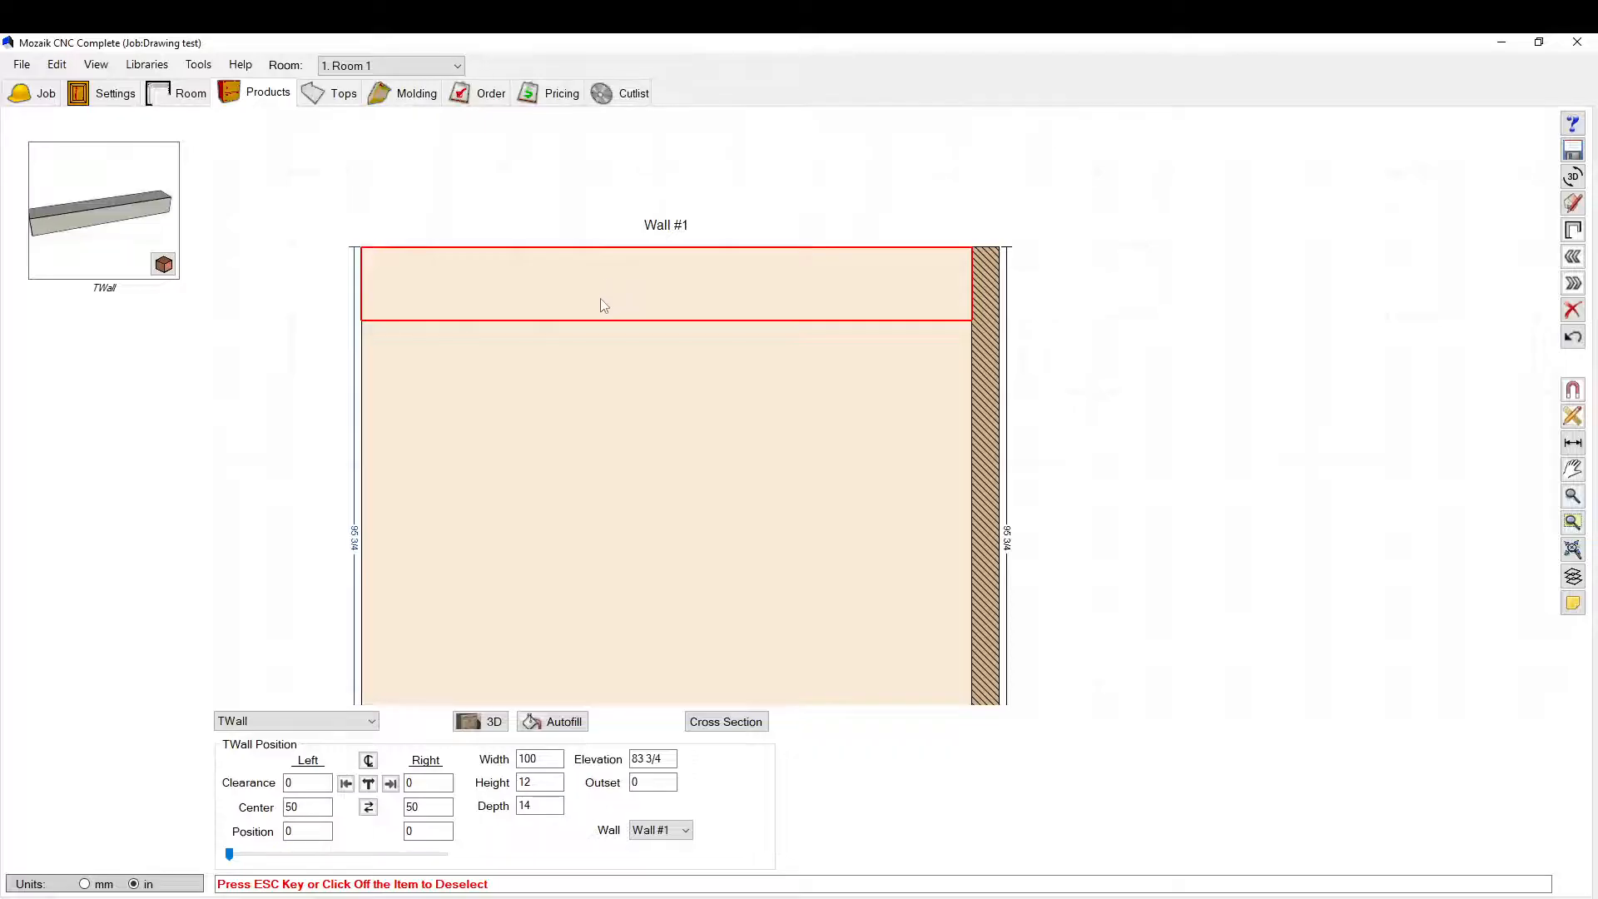
click(706, 349)
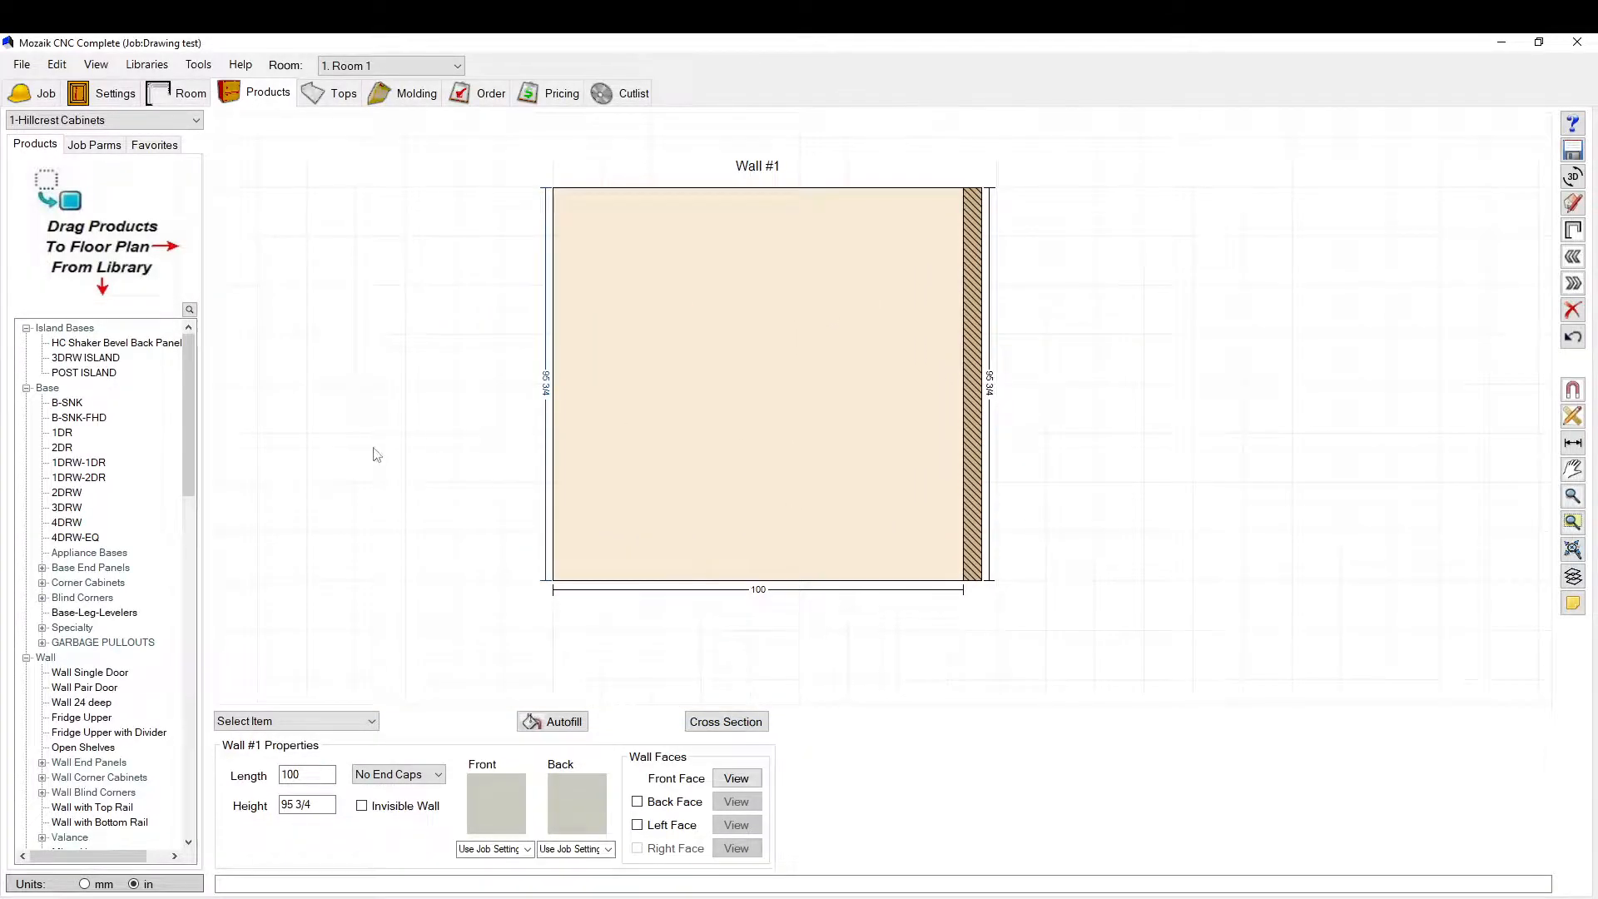
scroll(483, 308, down, 3)
scroll(920, 446, up, 7)
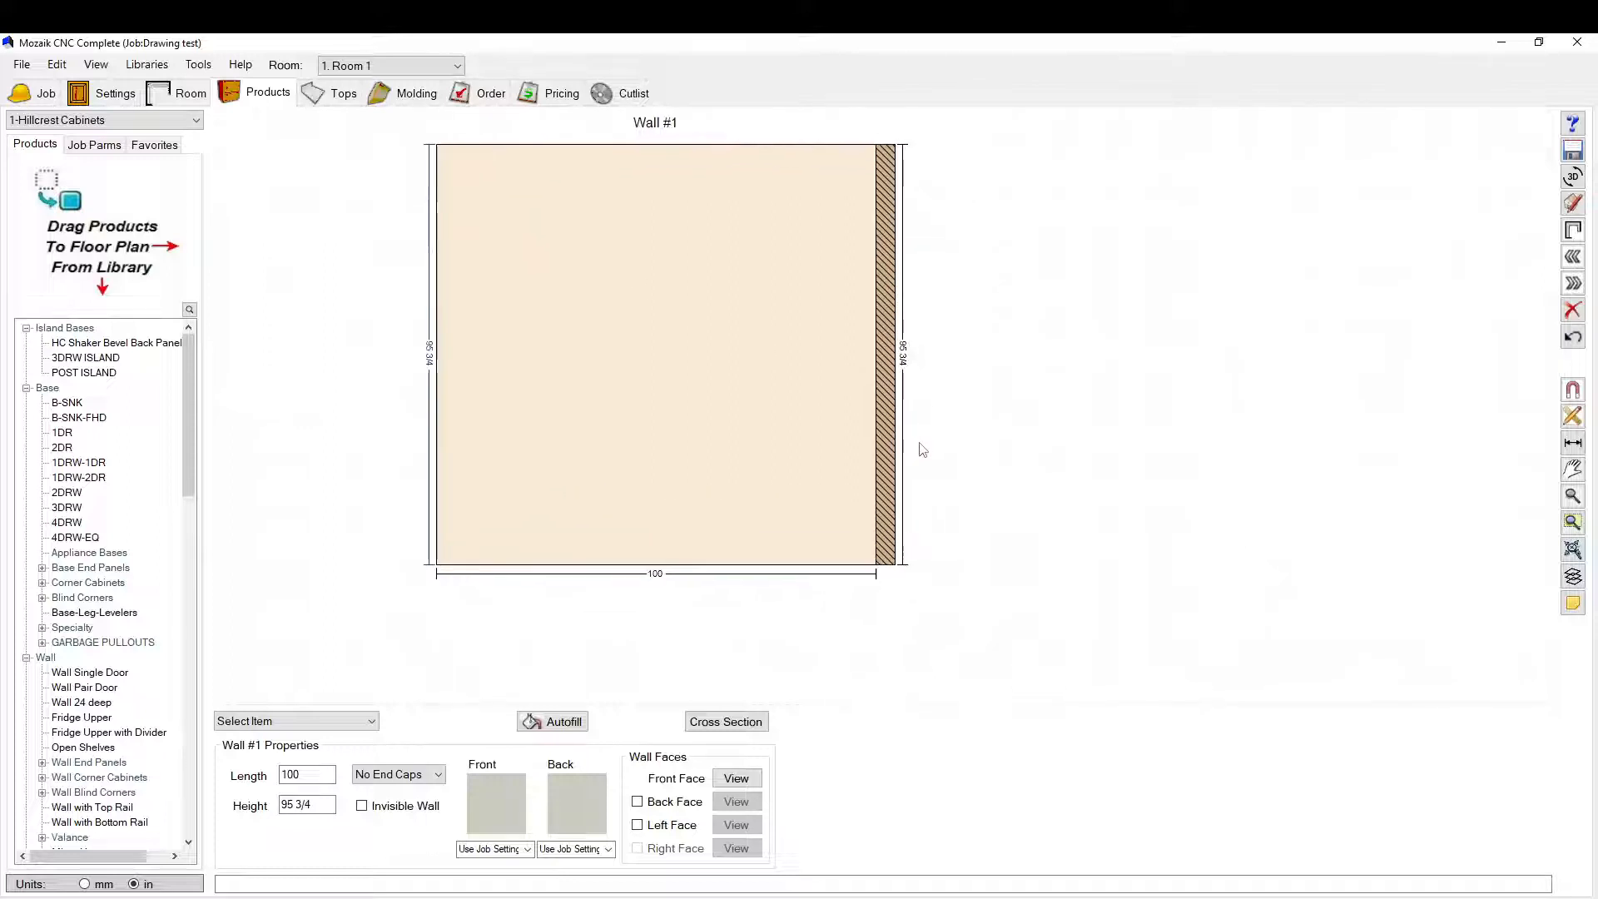
scroll(1011, 595, down, 4)
scroll(578, 361, up, 4)
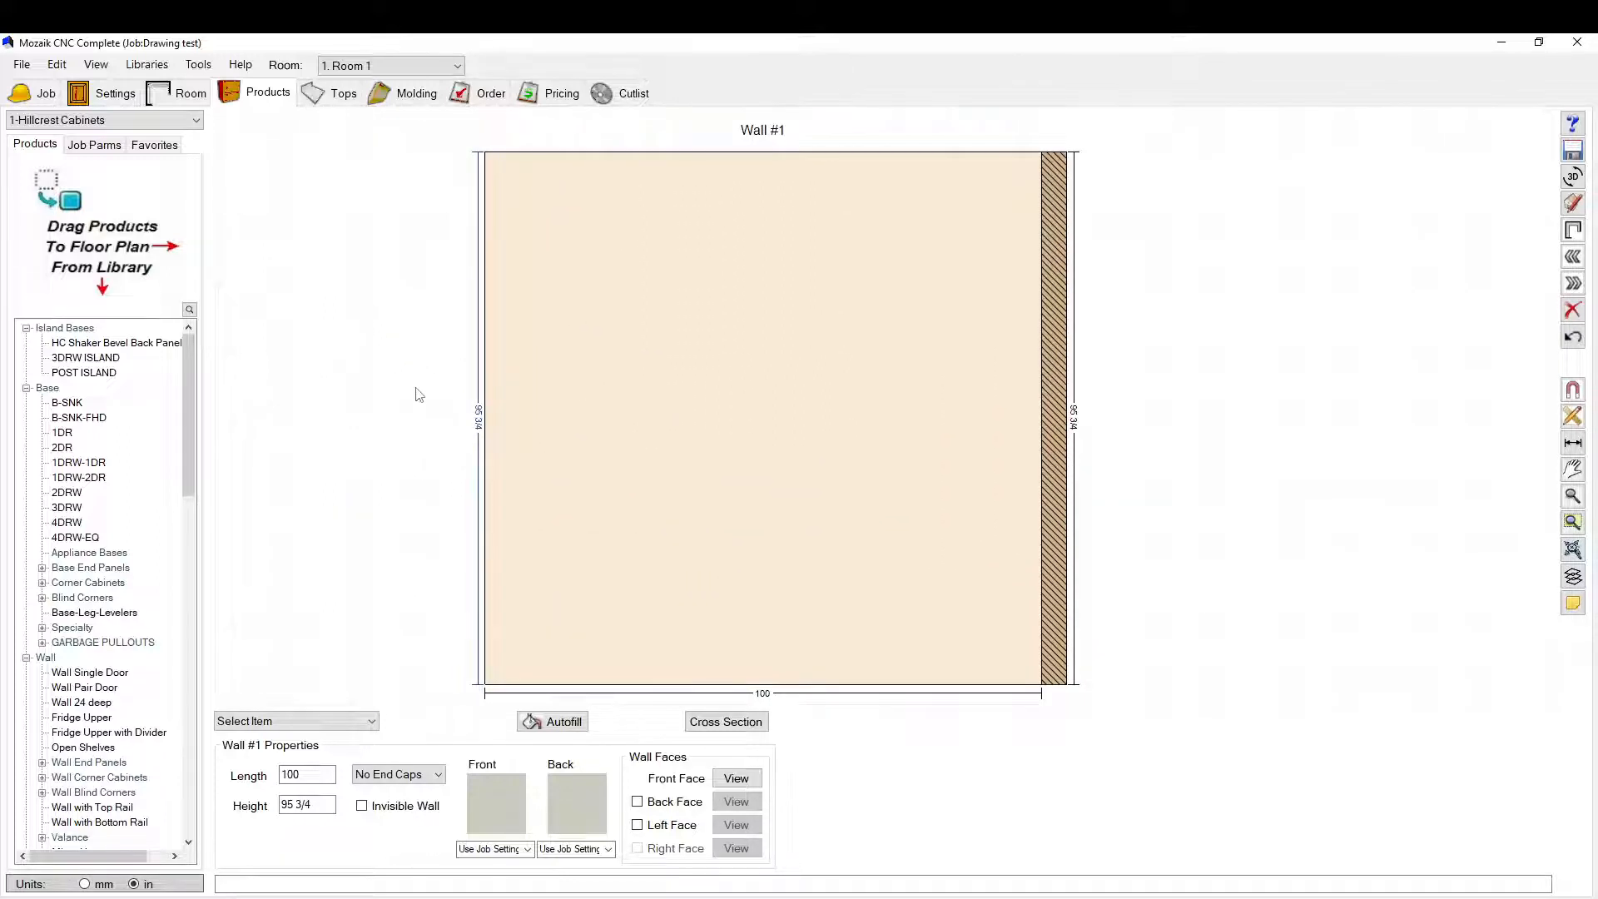
scroll(674, 428, up, 2)
scroll(467, 307, down, 3)
scroll(746, 417, up, 1)
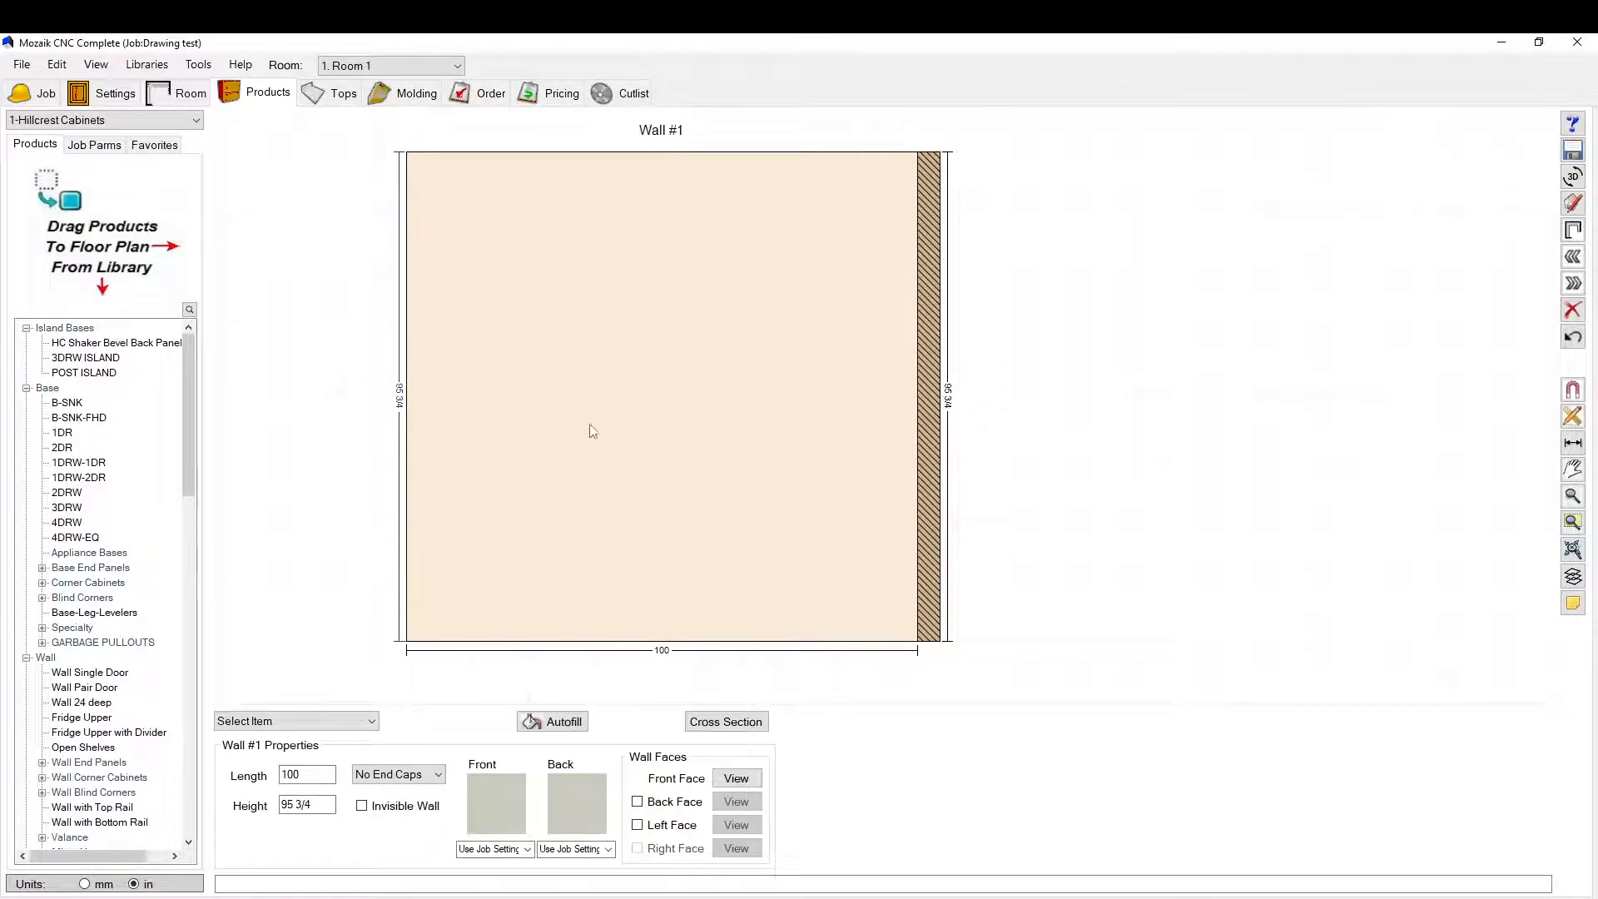
scroll(507, 391, down, 1)
Step: Return to the room layout, add a picture window and assign it to wall 2
click(178, 92)
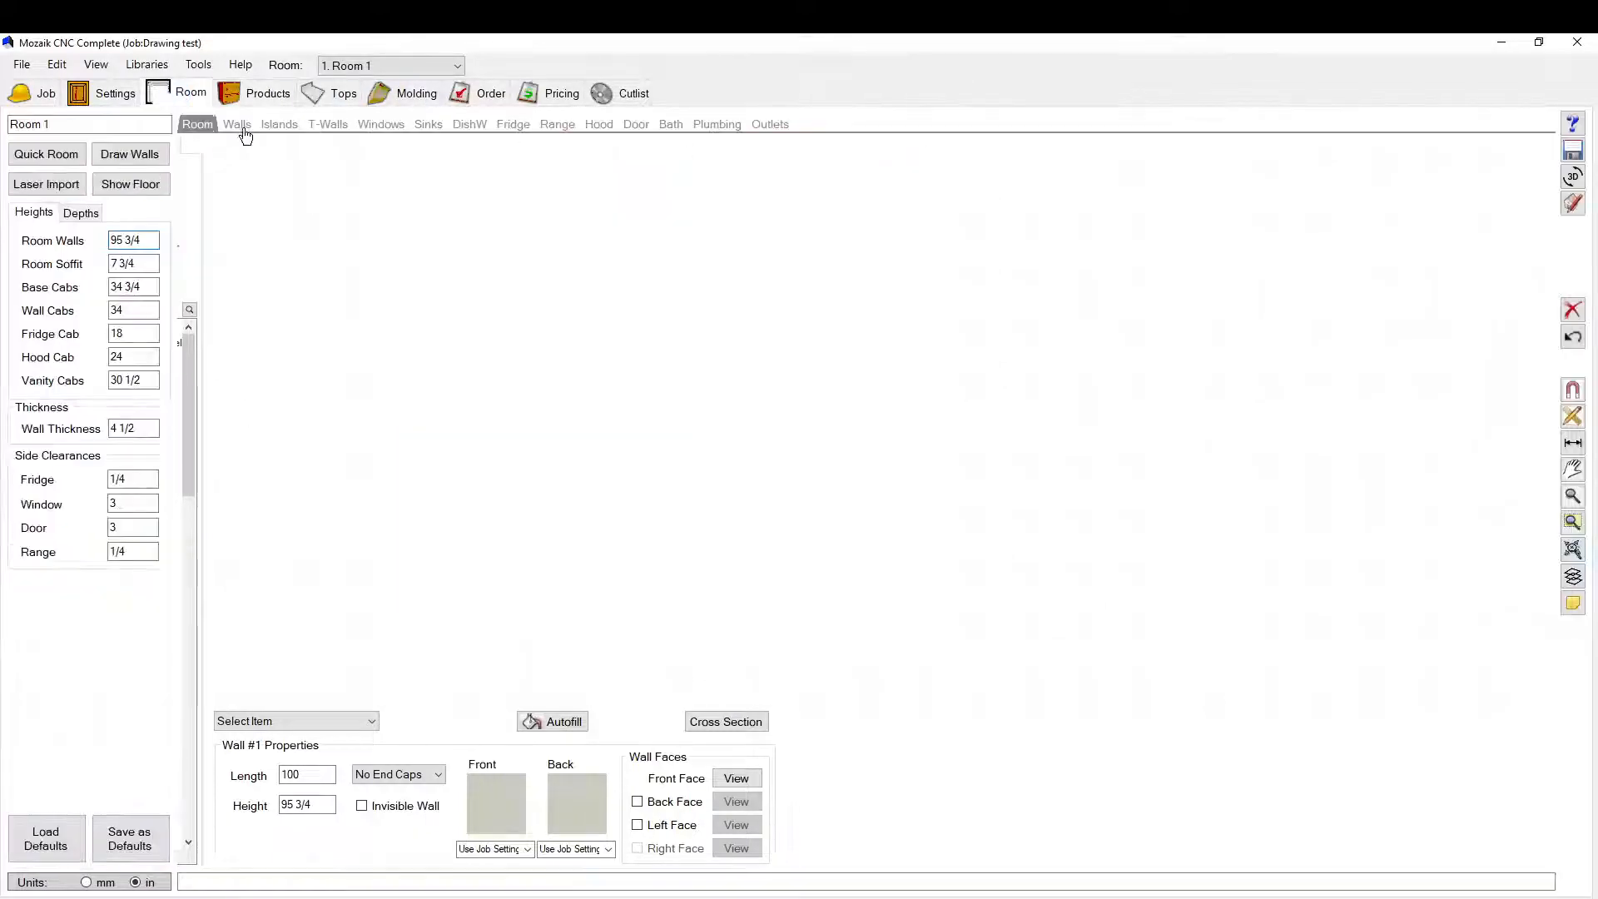
click(332, 126)
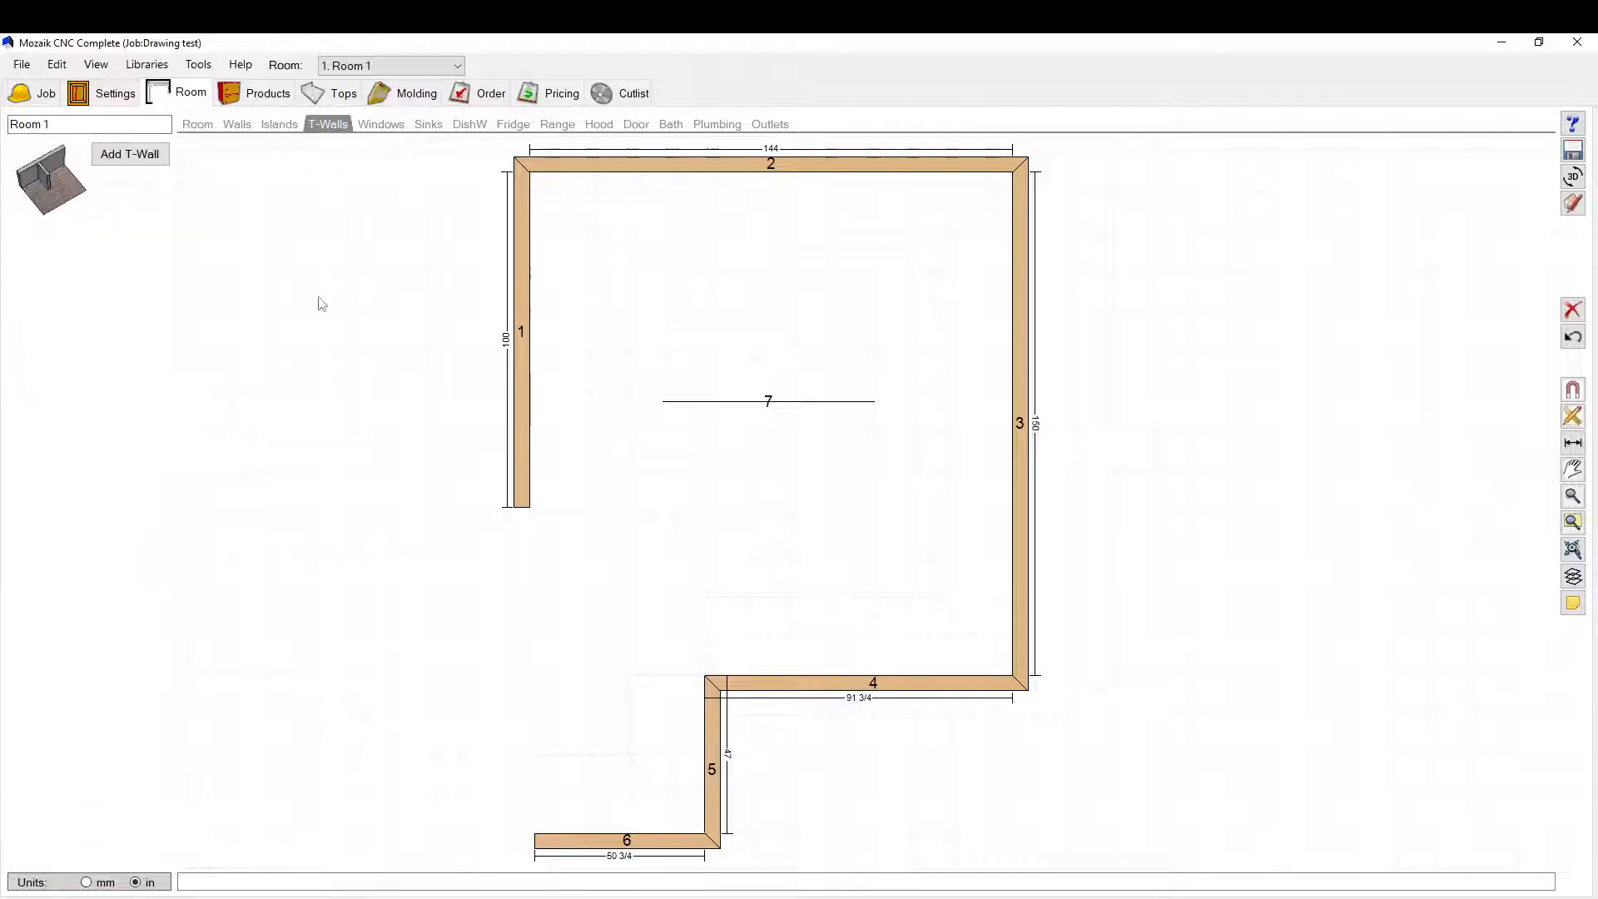
click(381, 125)
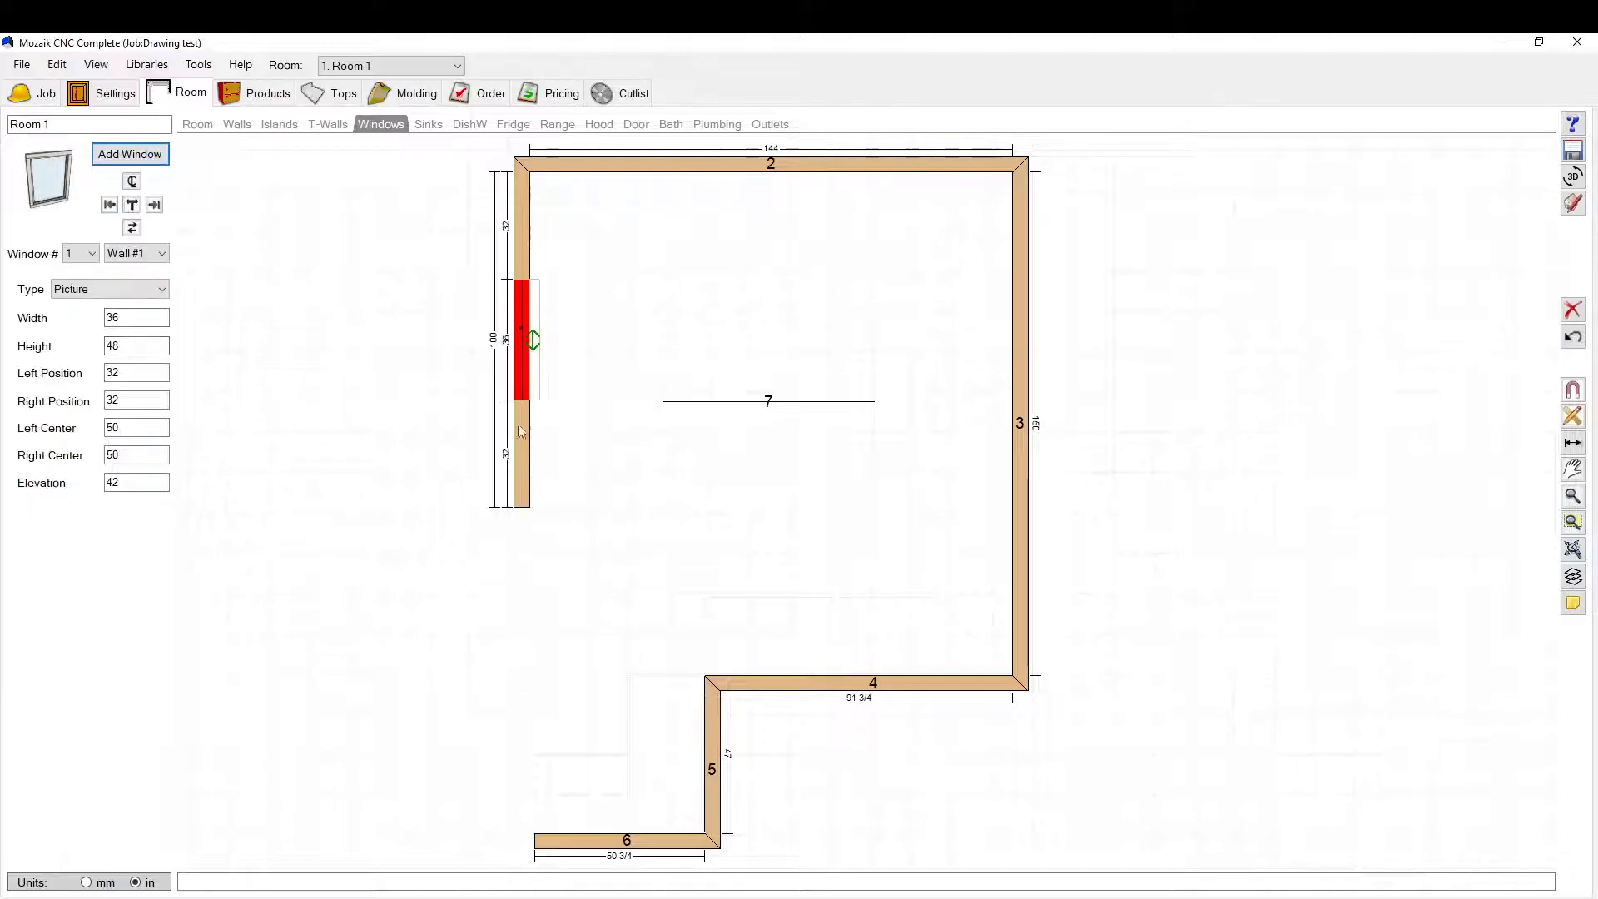
click(161, 254)
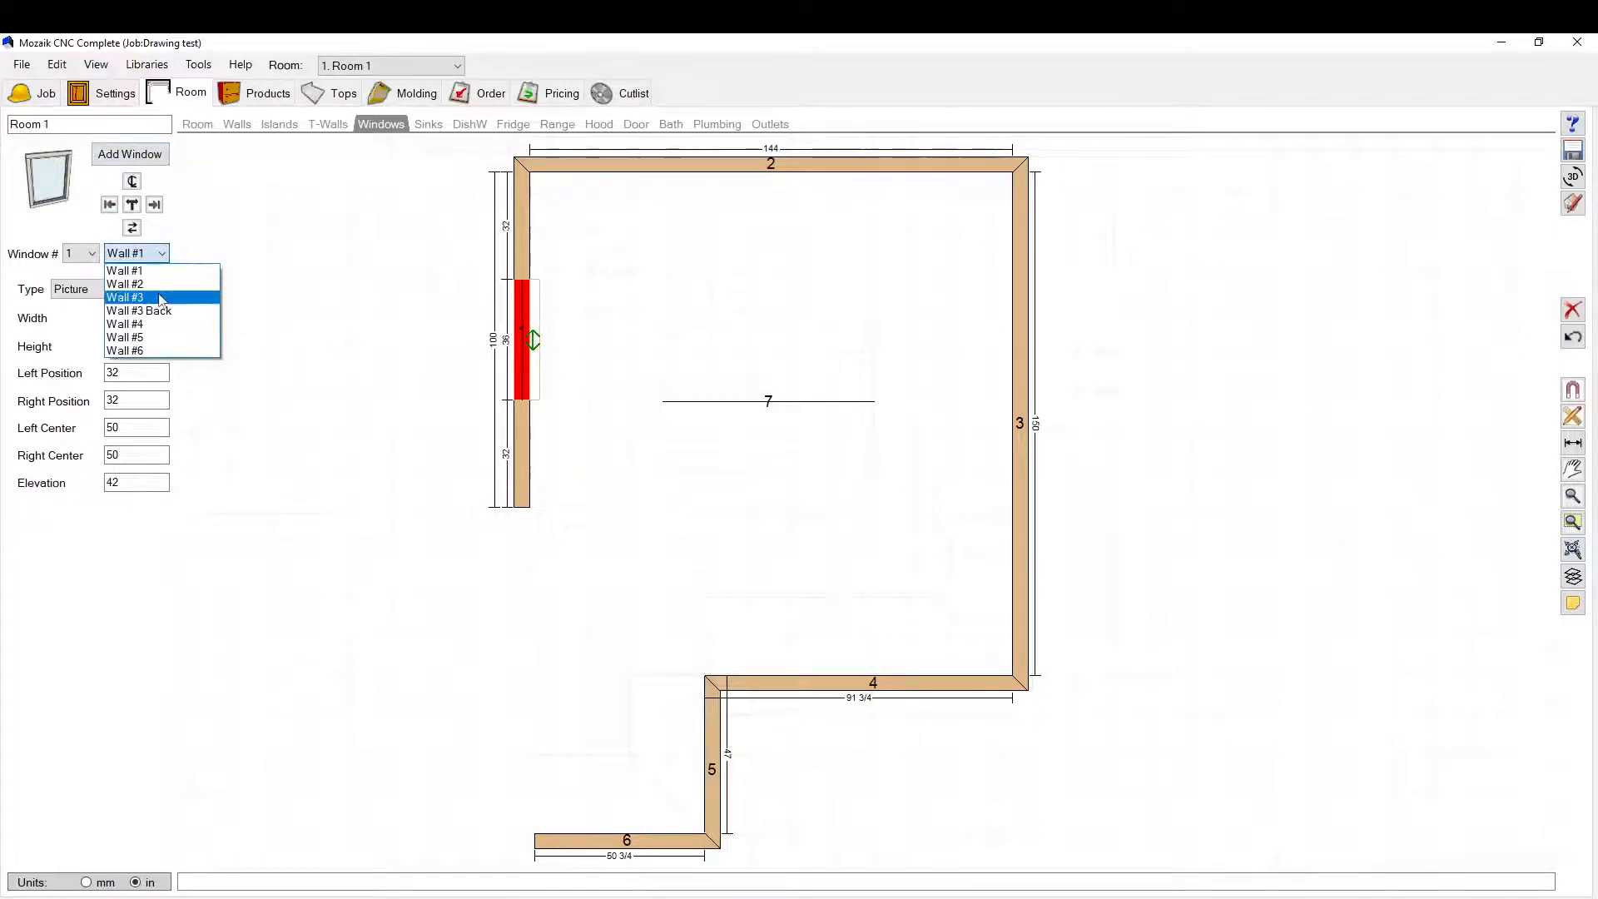
click(158, 282)
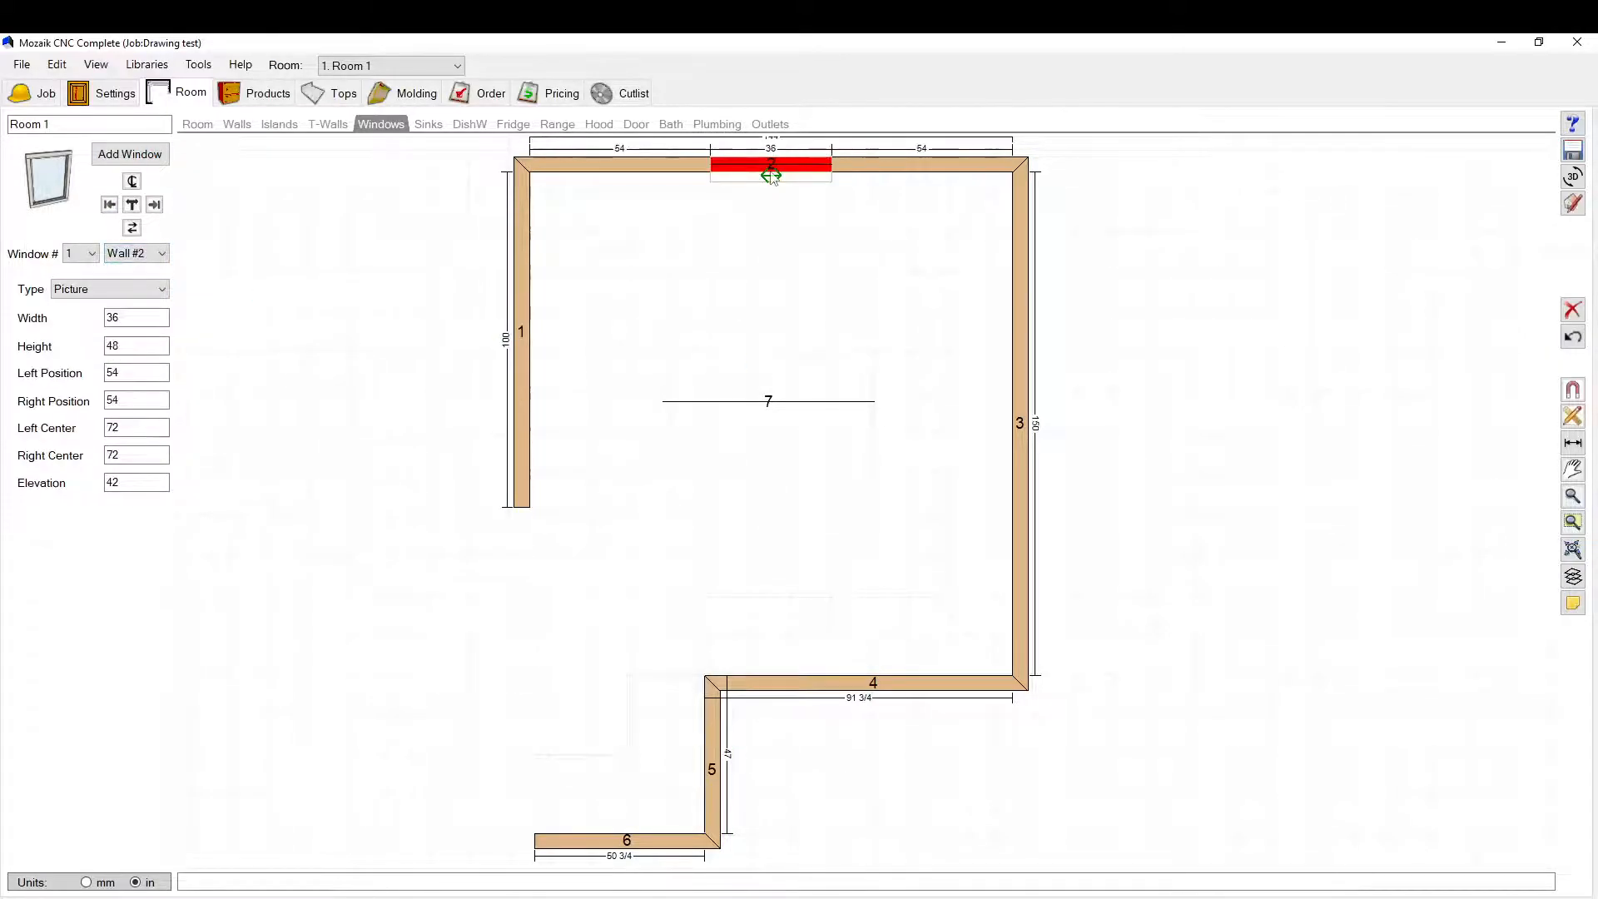
scroll(289, 309, down, 1)
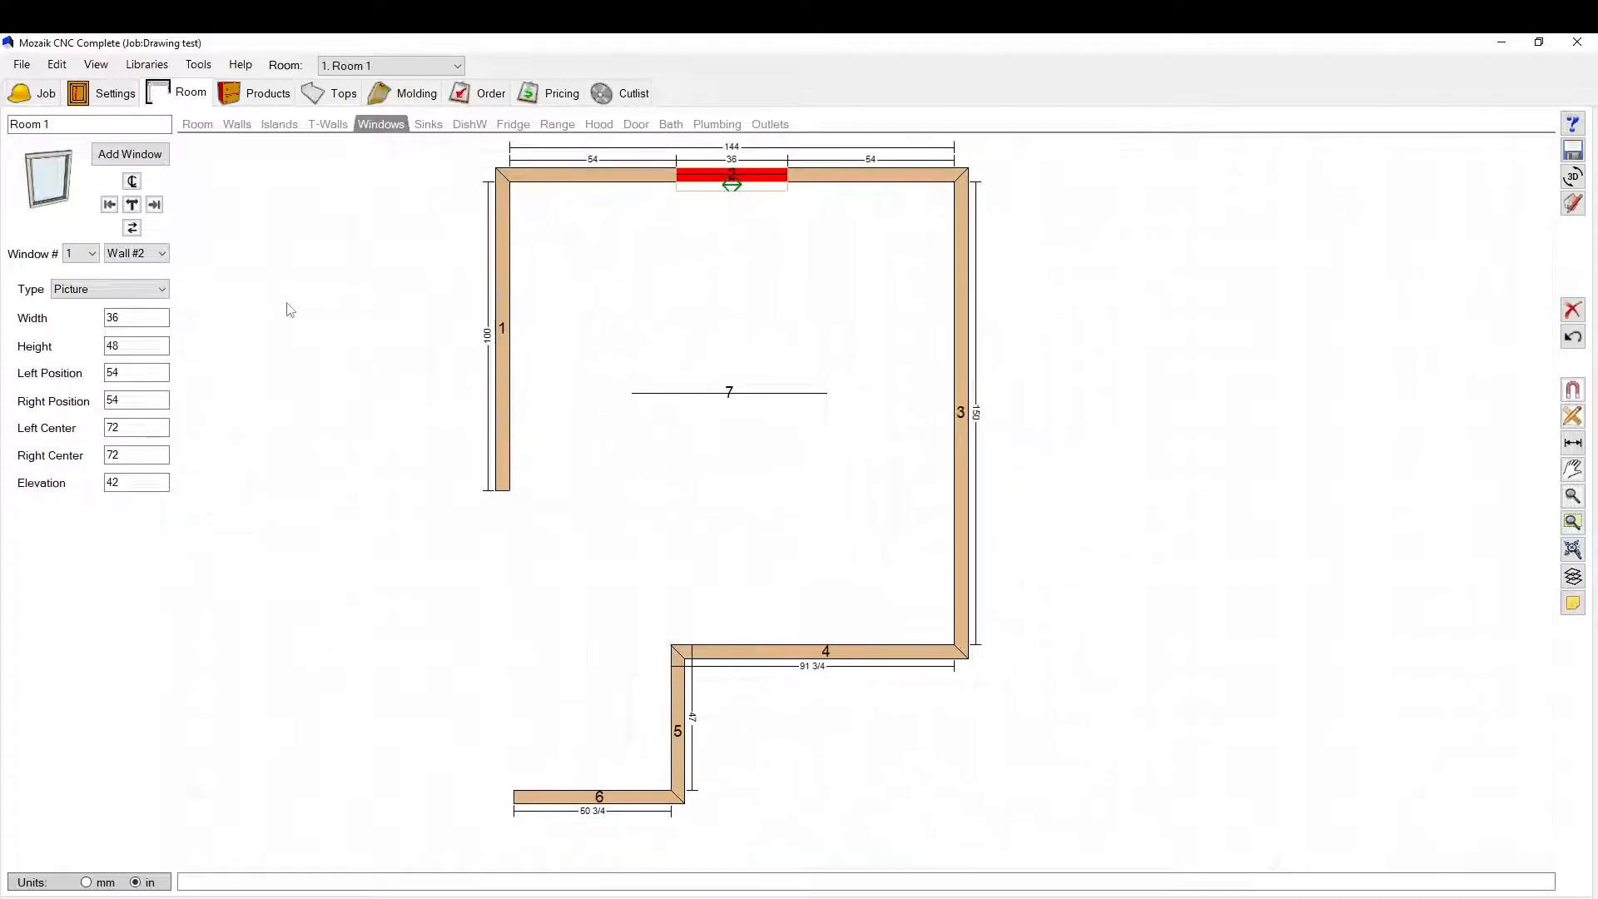
scroll(290, 309, down, 1)
scroll(775, 173, up, 3)
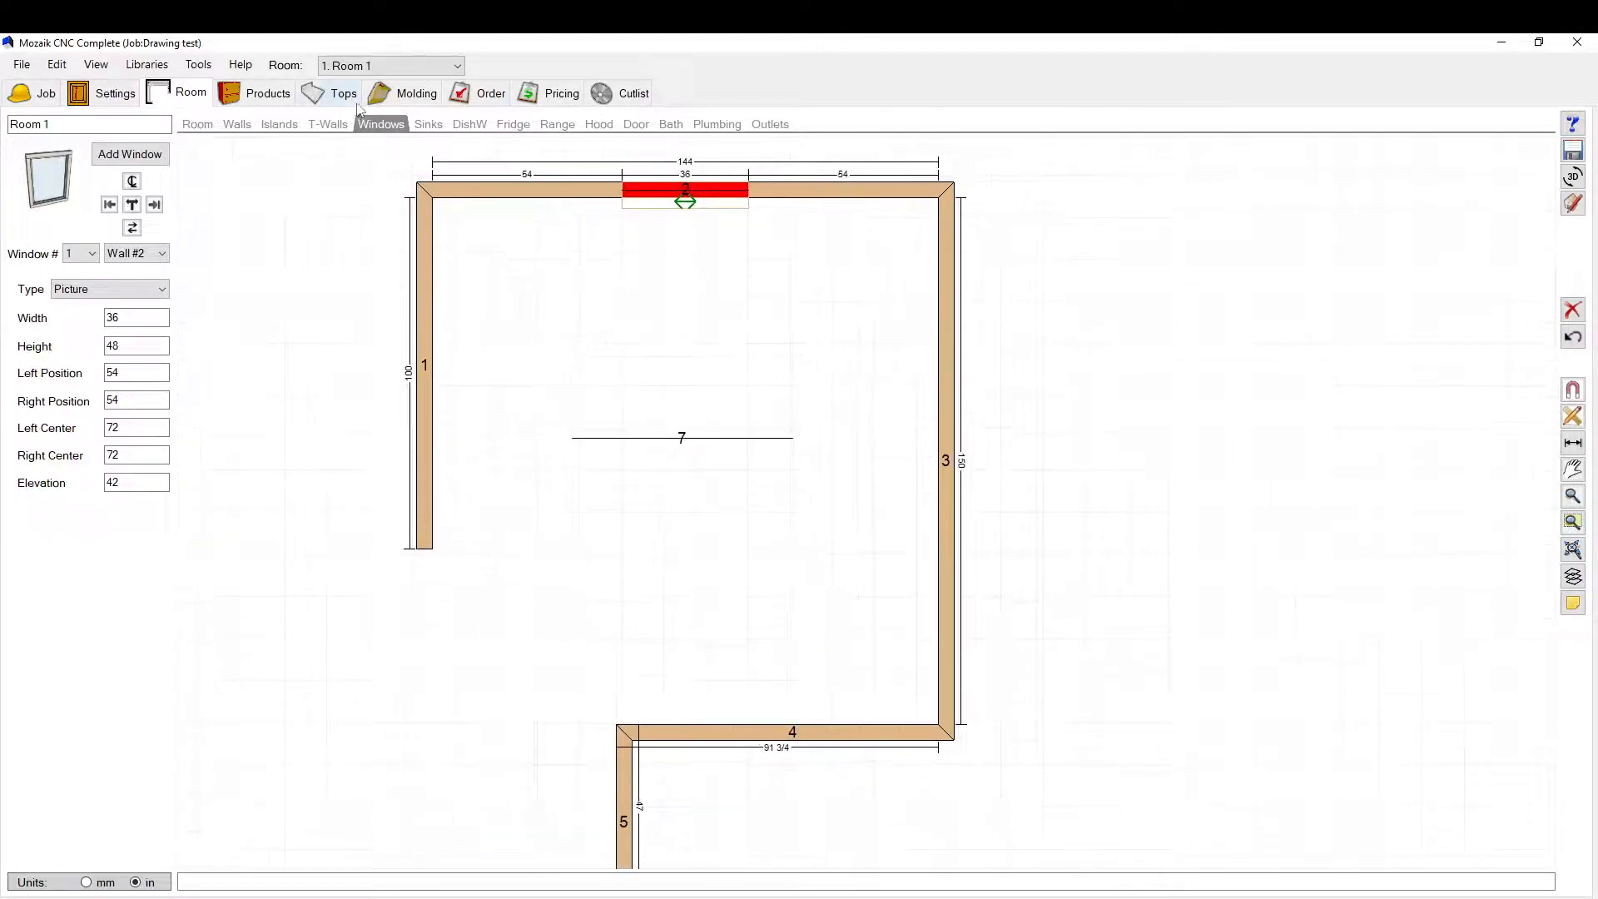
Step: Add a double sink on wall 2, centered on the window
click(429, 124)
click(147, 156)
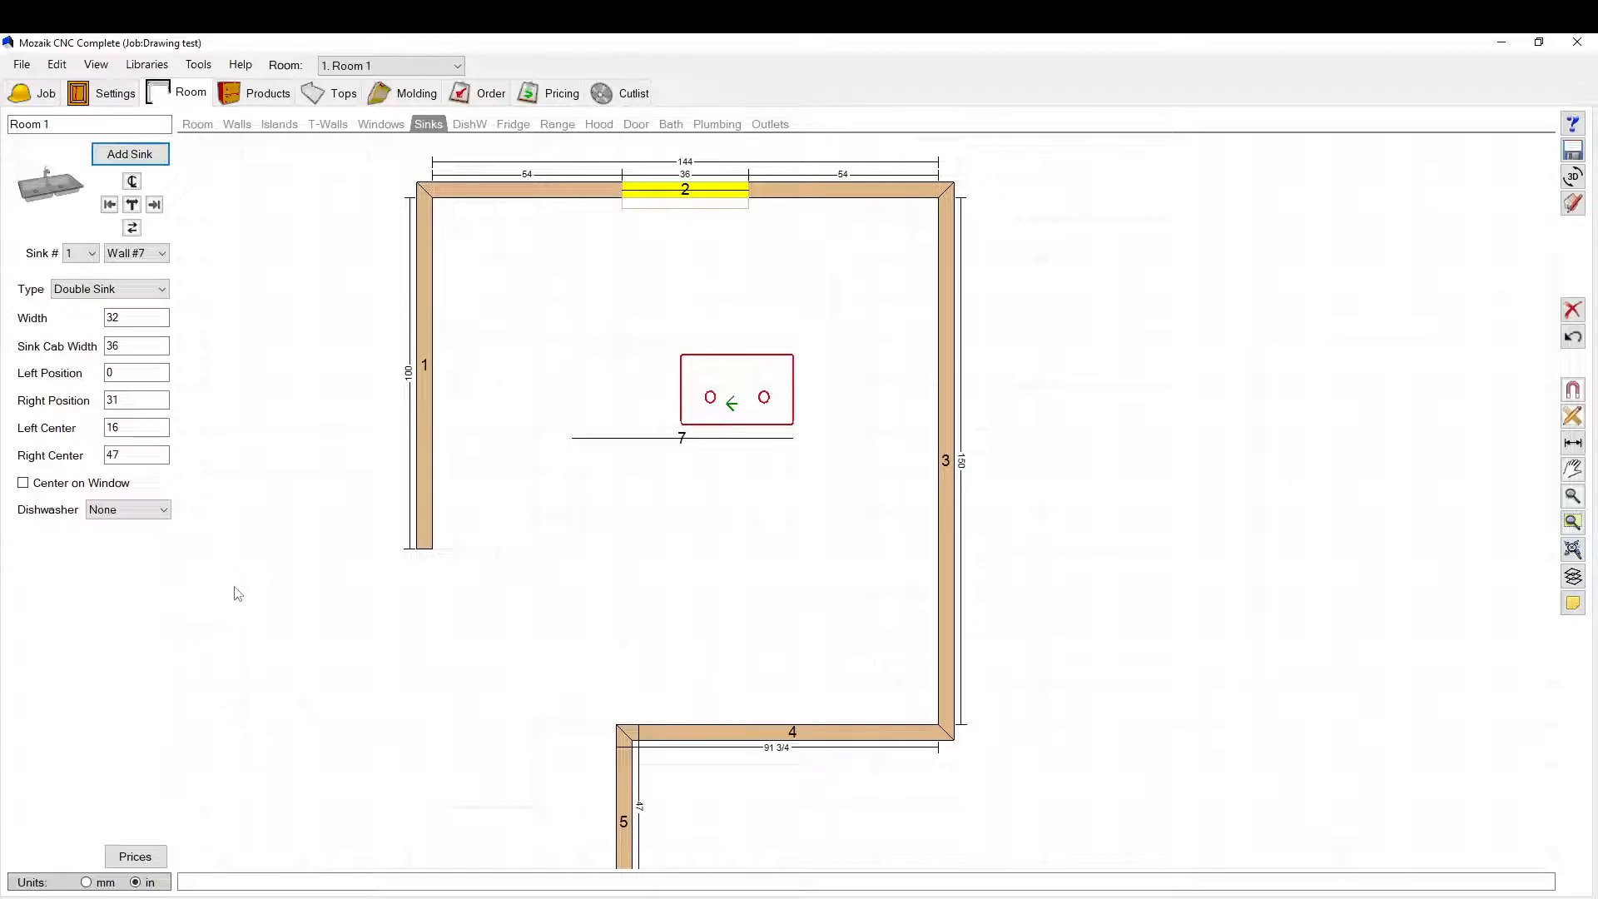
click(137, 253)
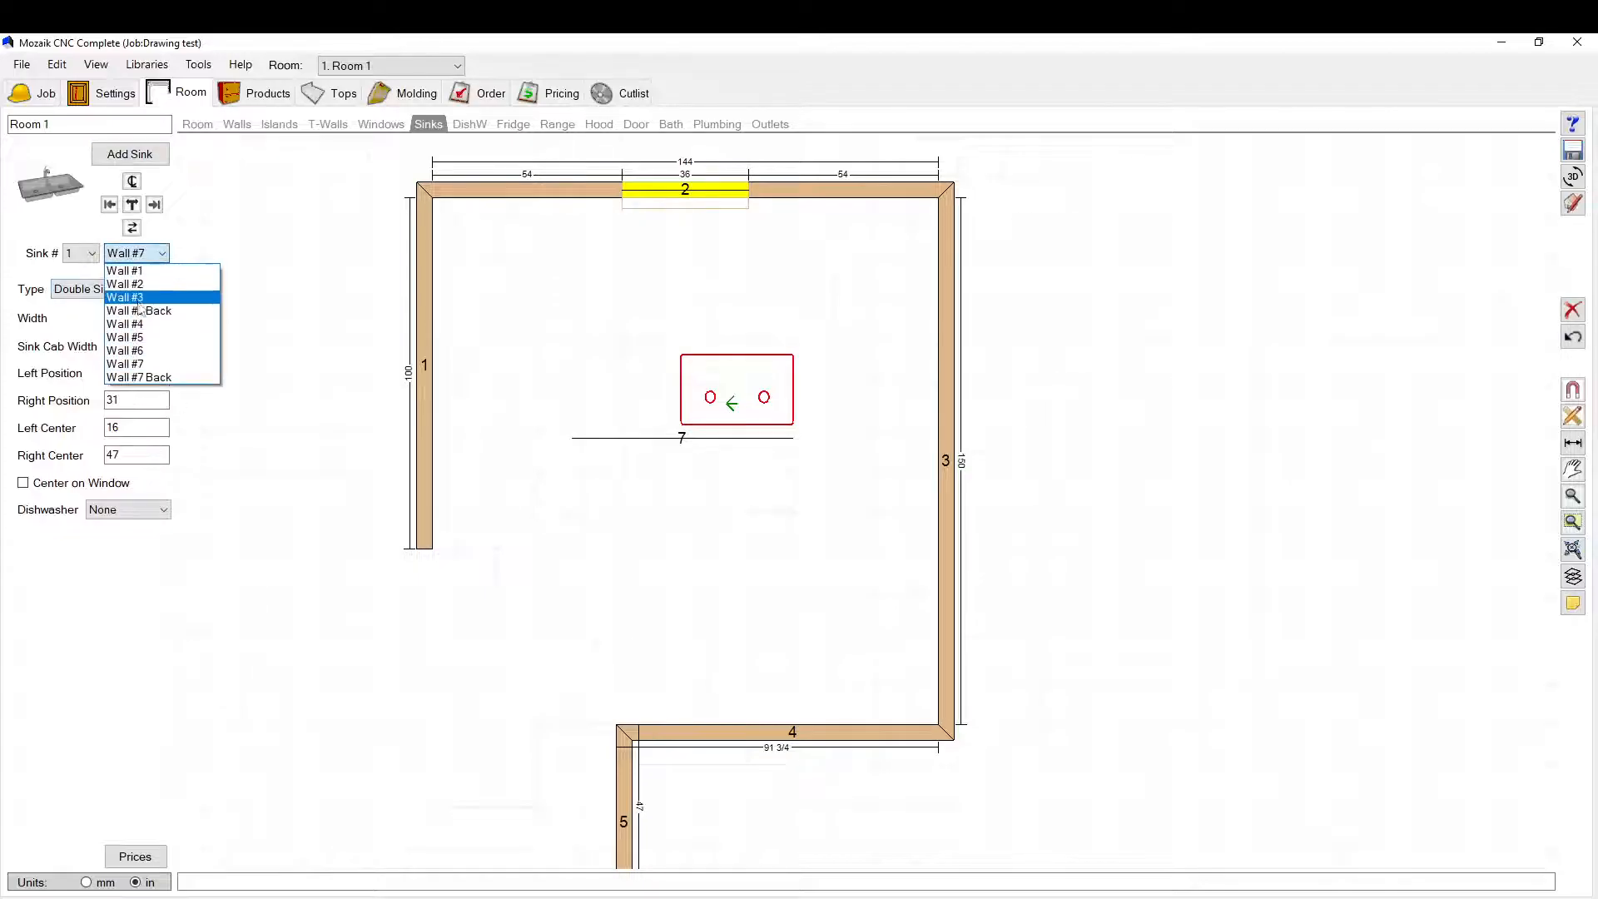
click(125, 284)
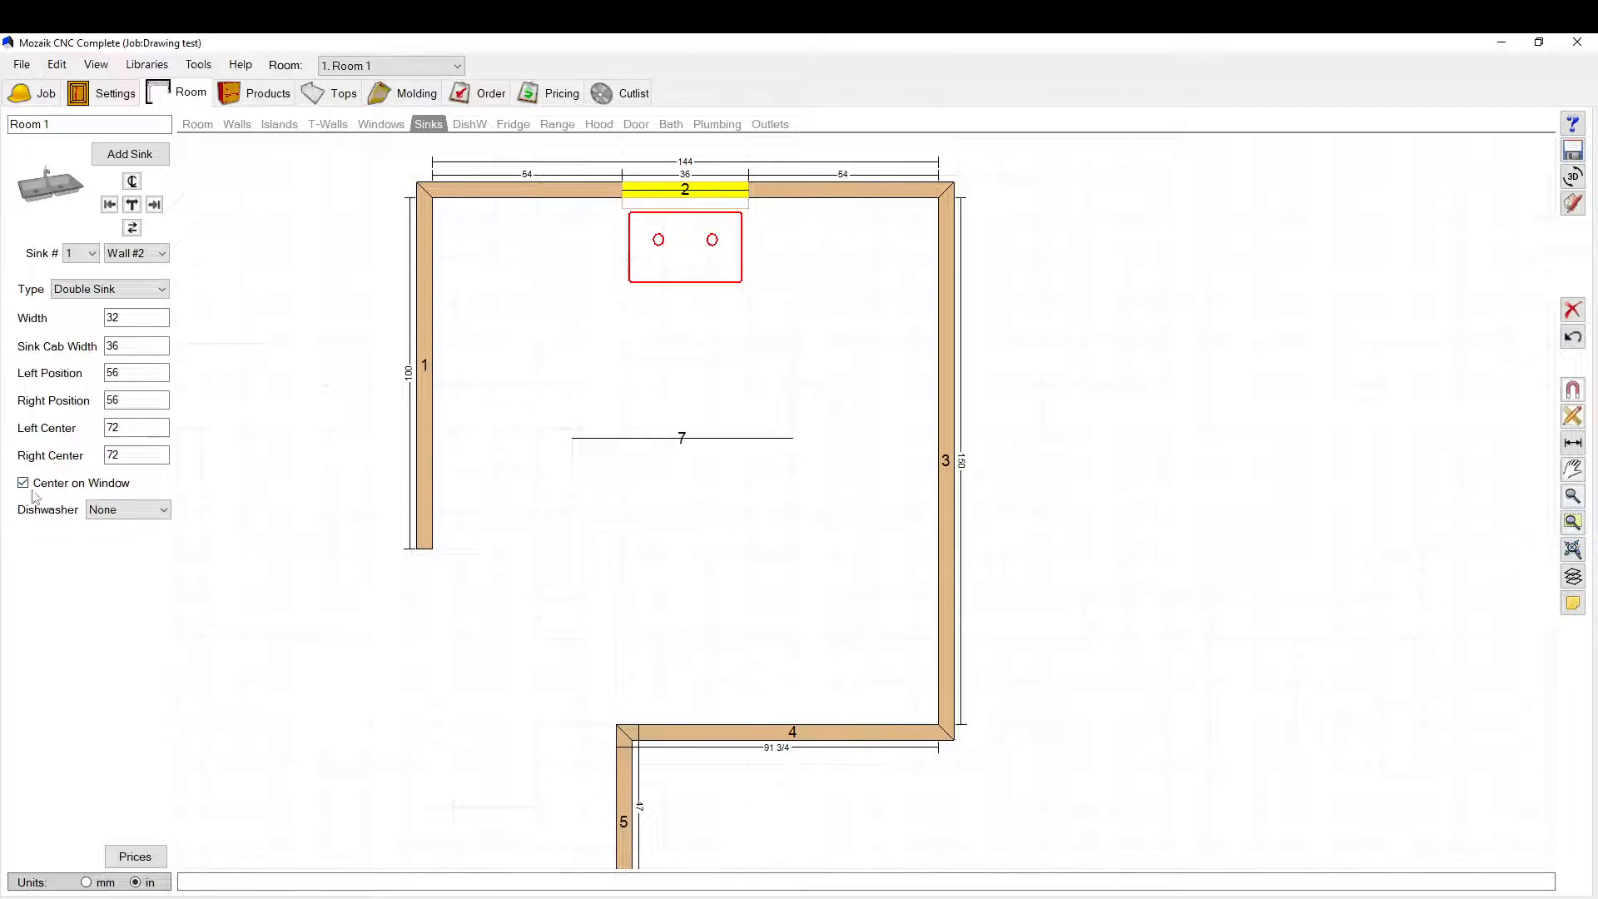
Step: Place a dishwasher to the right of the sink and open the dishwasher settings
click(143, 511)
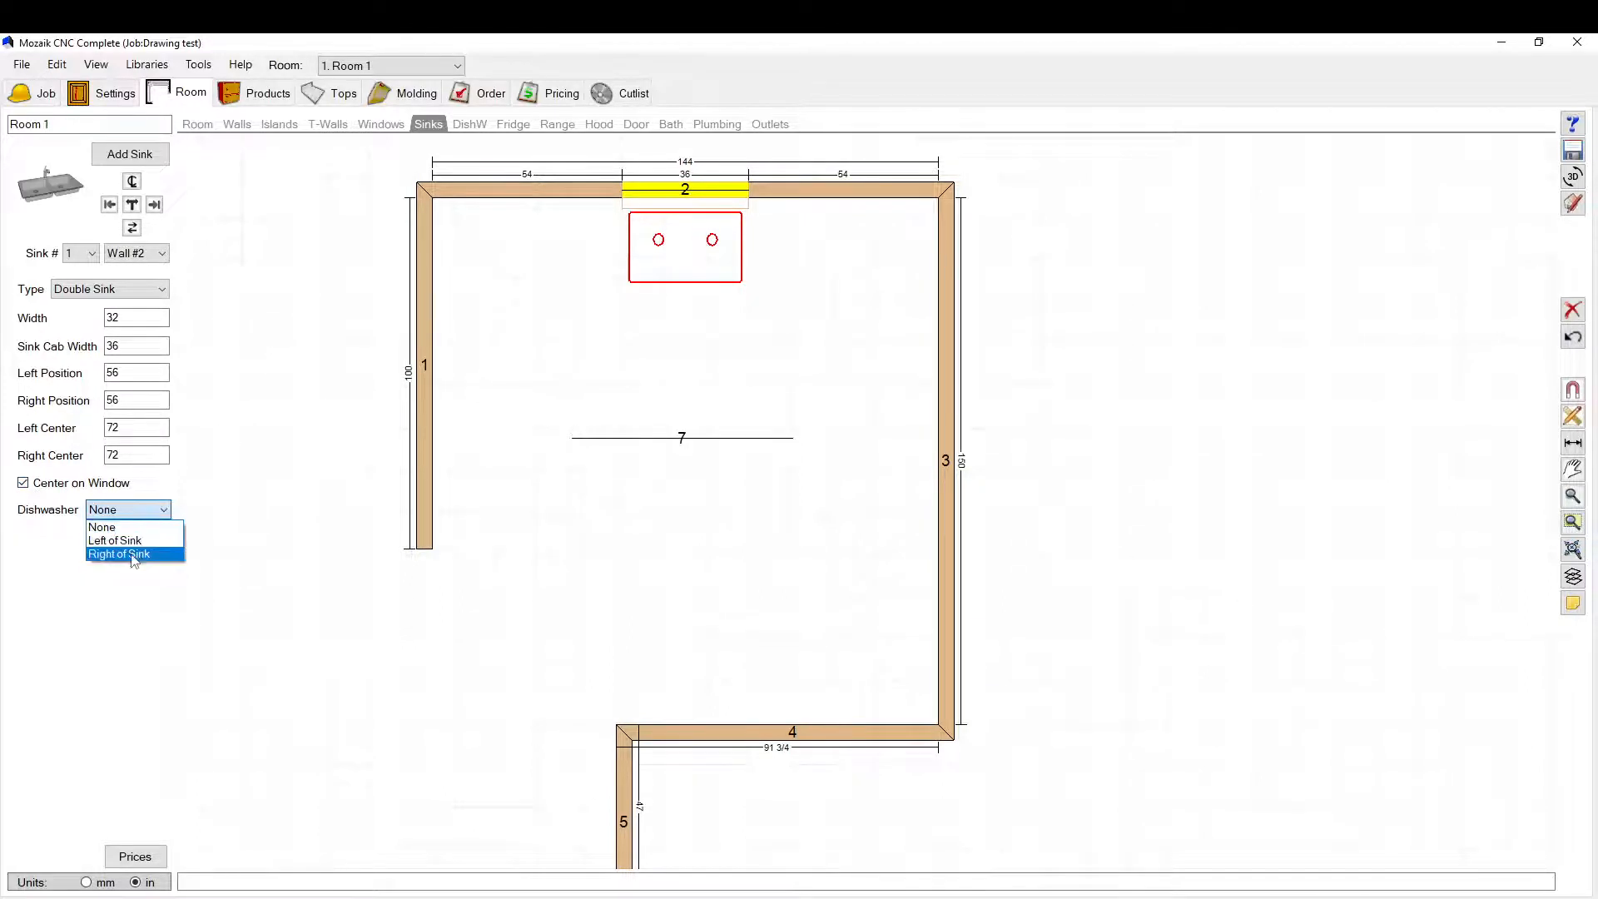
click(133, 554)
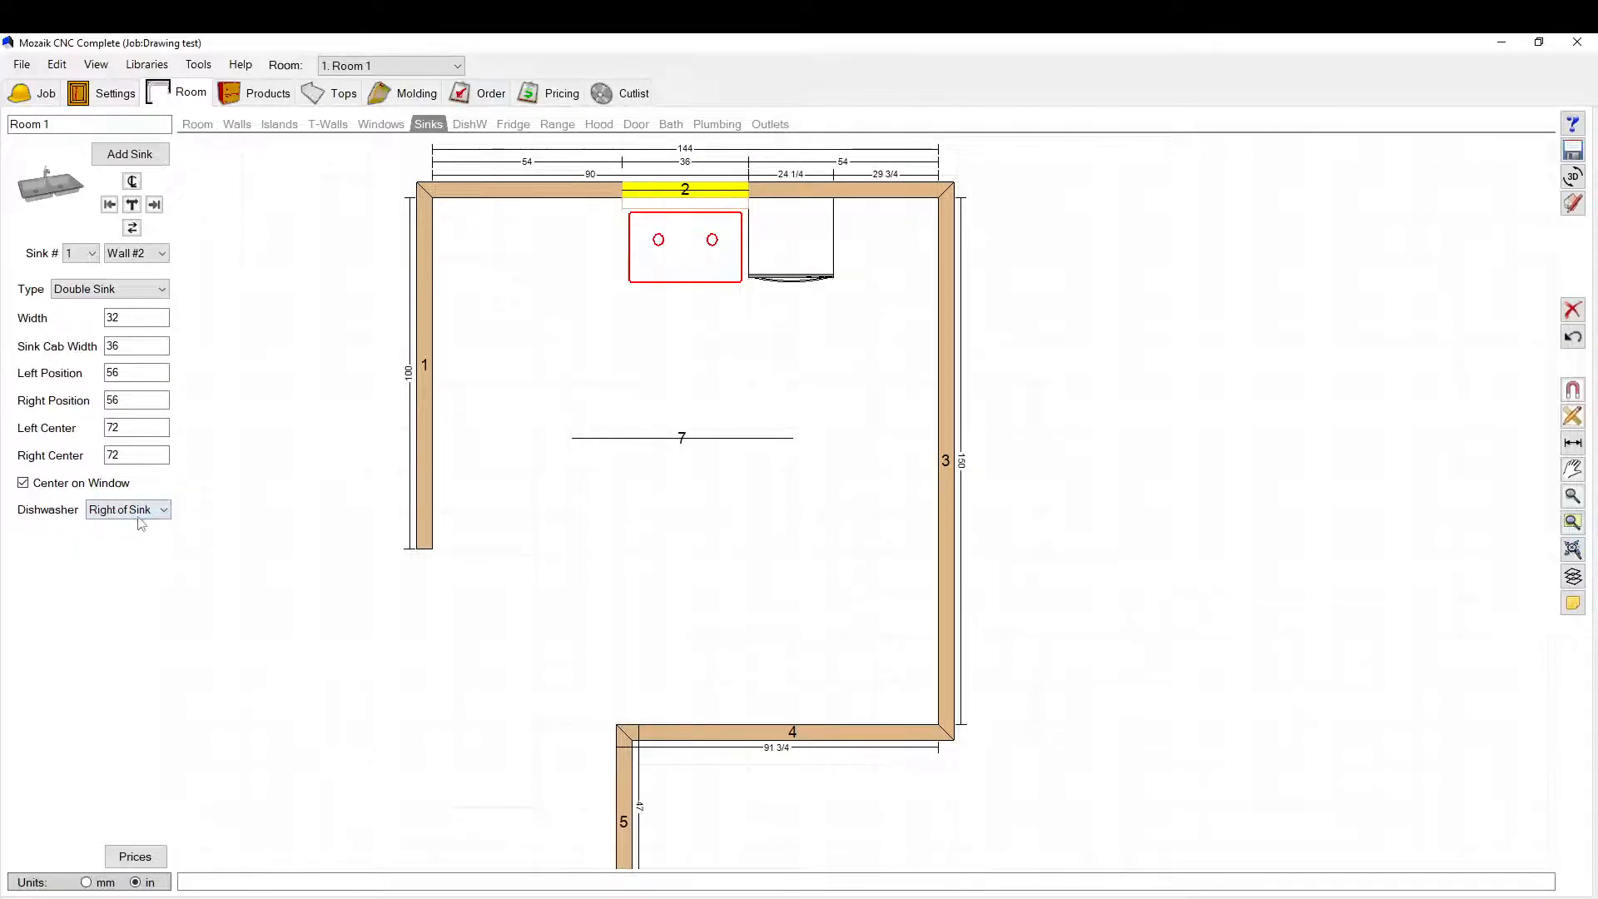
click(470, 124)
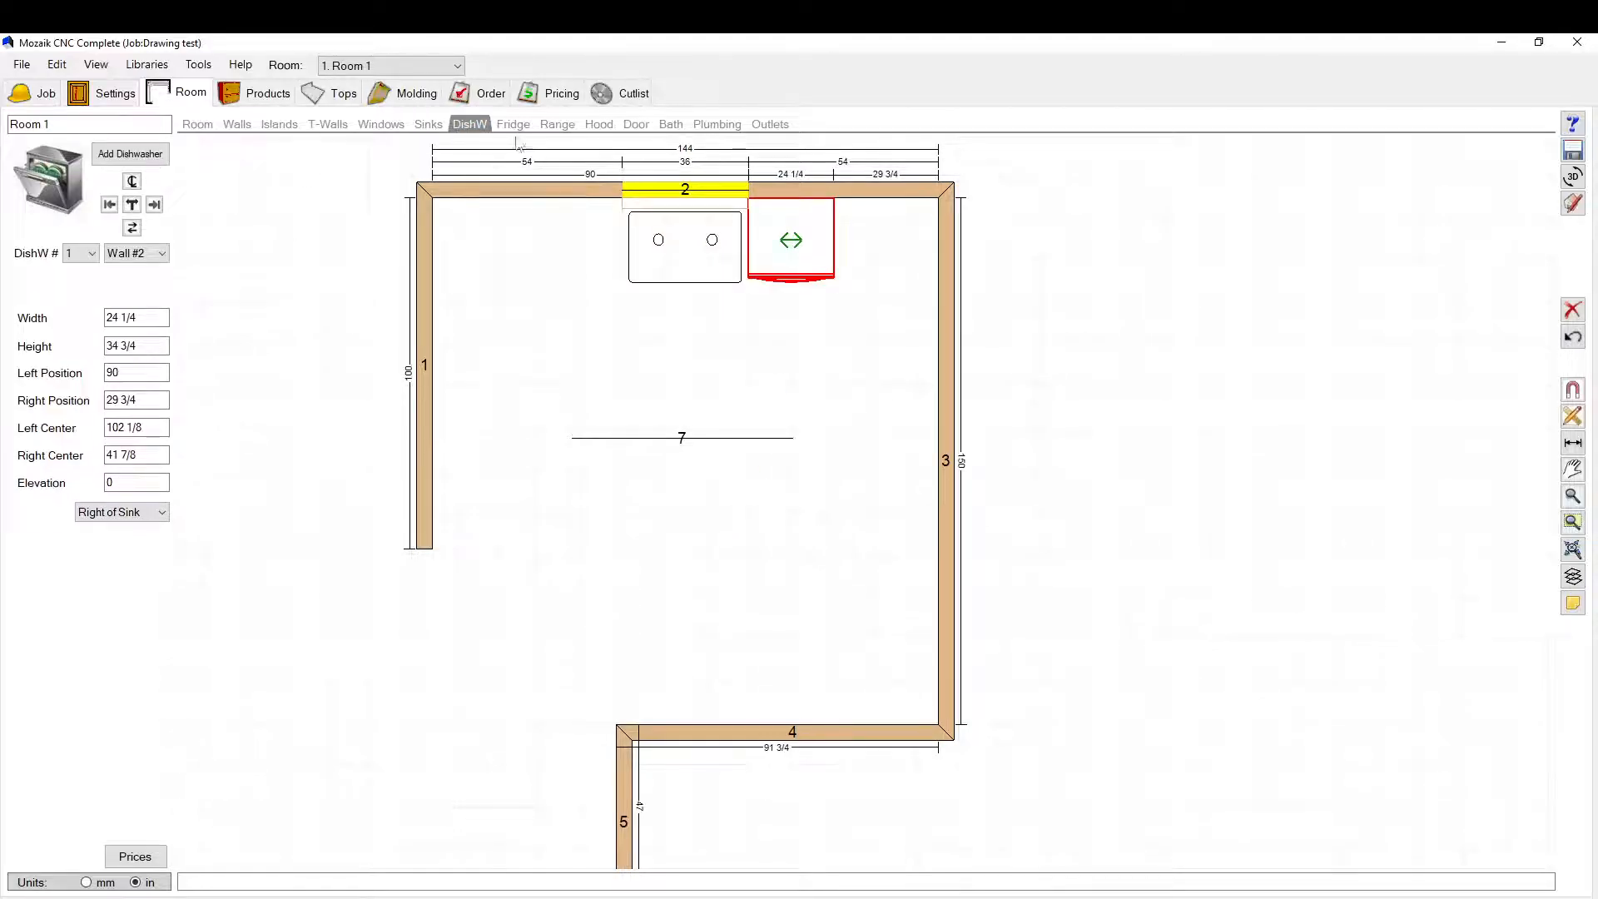
Step: Add a double fridge, assign it to wall 1 and slide it to left position 9 1/2
click(514, 124)
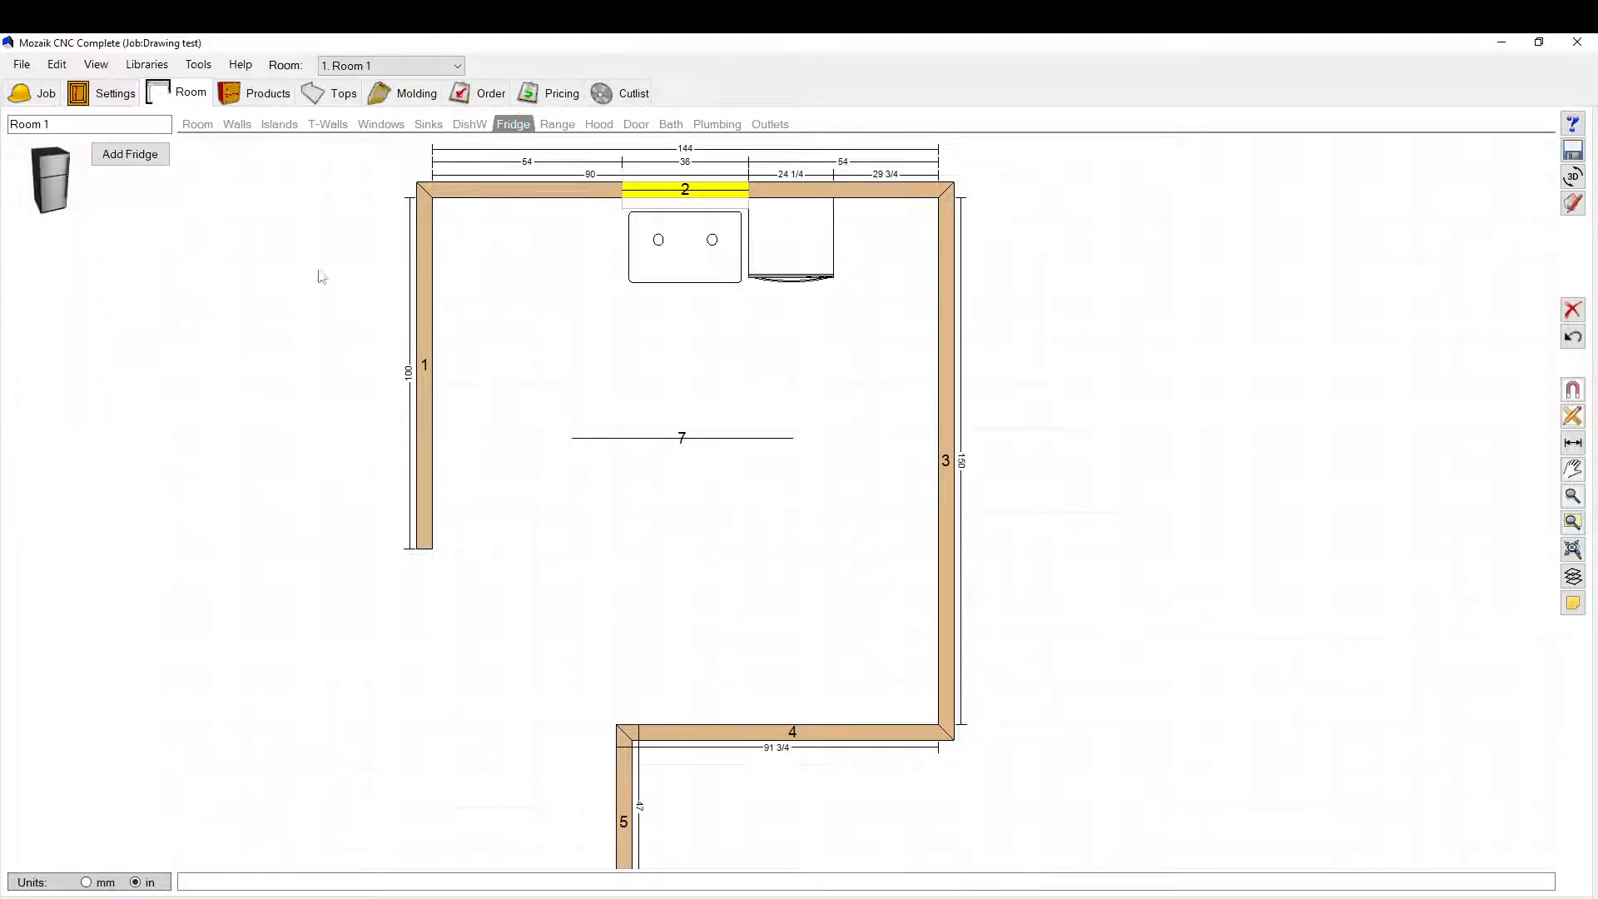
click(130, 154)
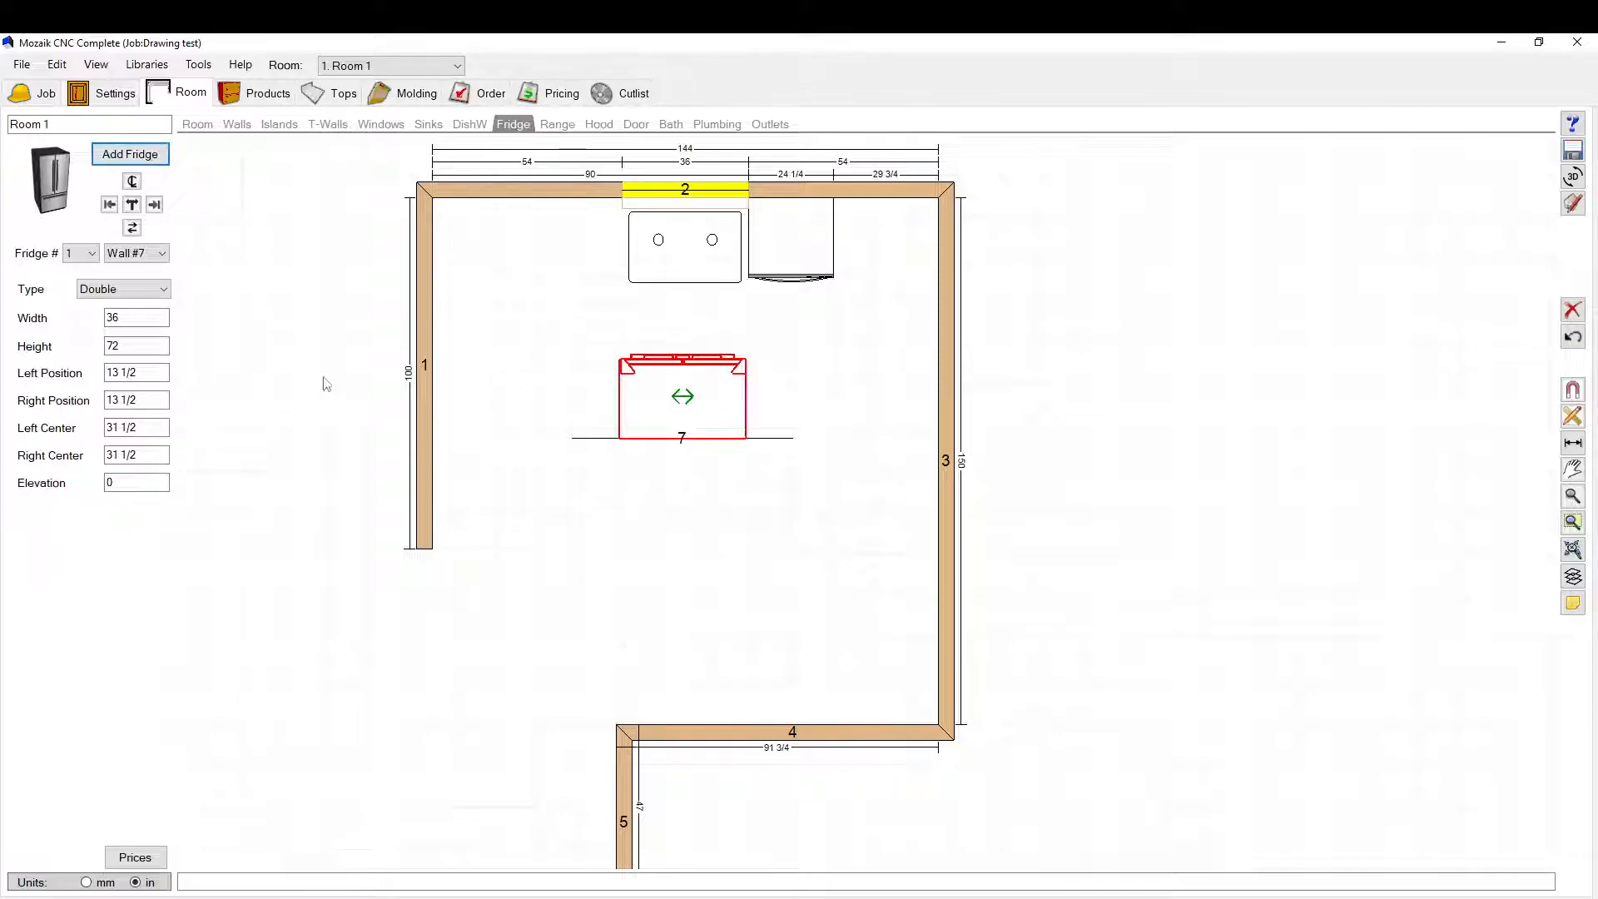
click(137, 253)
click(133, 274)
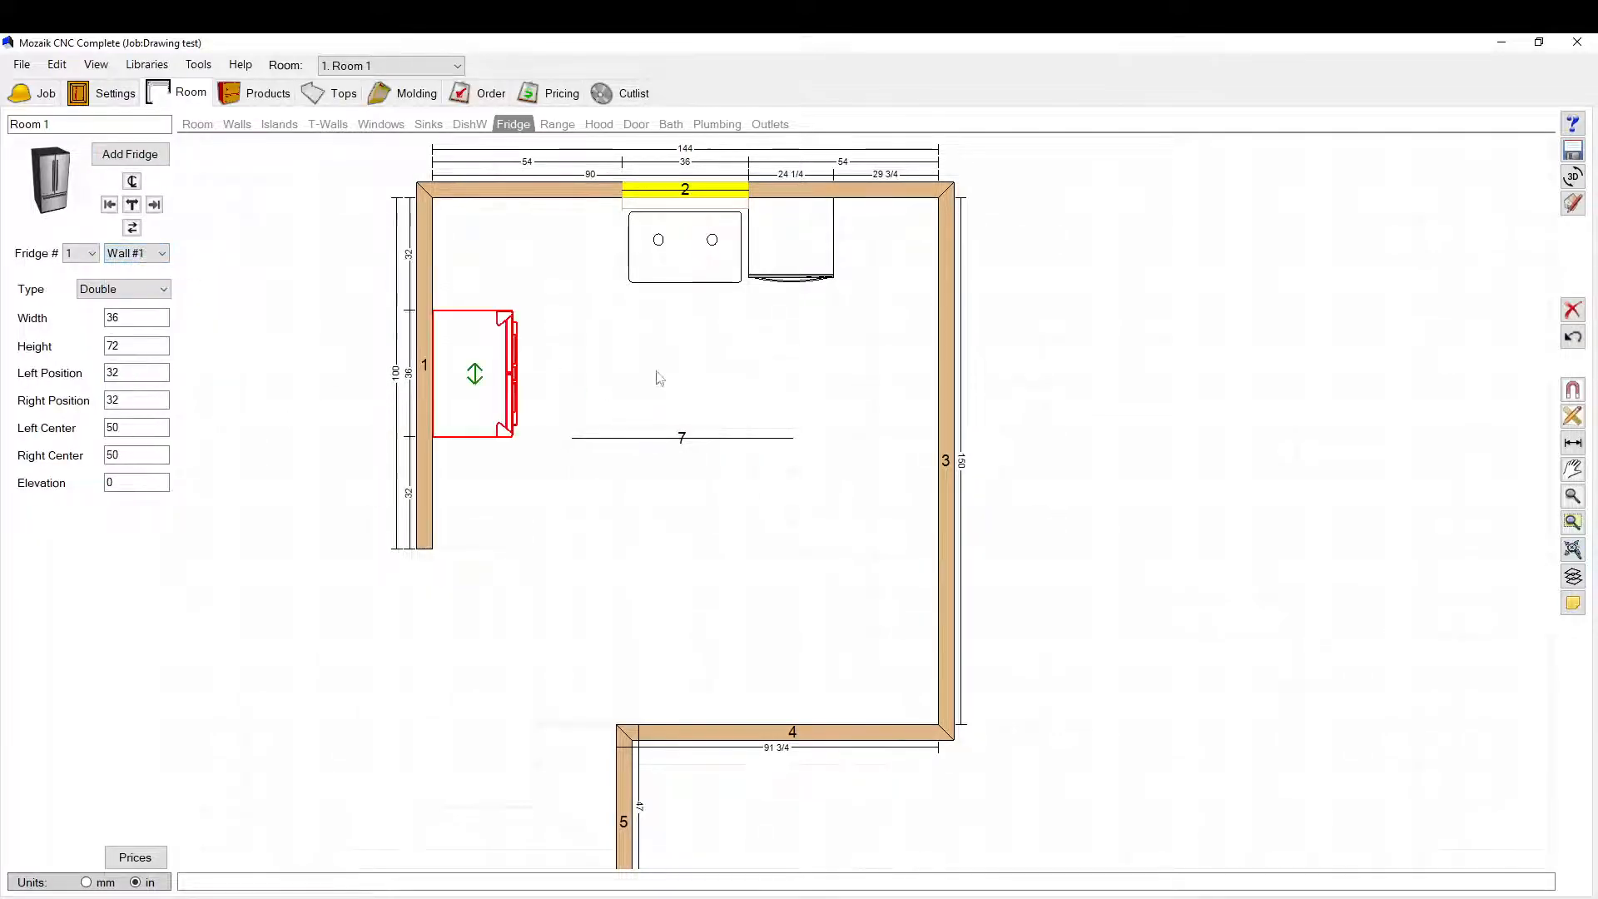
drag(479, 382, 478, 460)
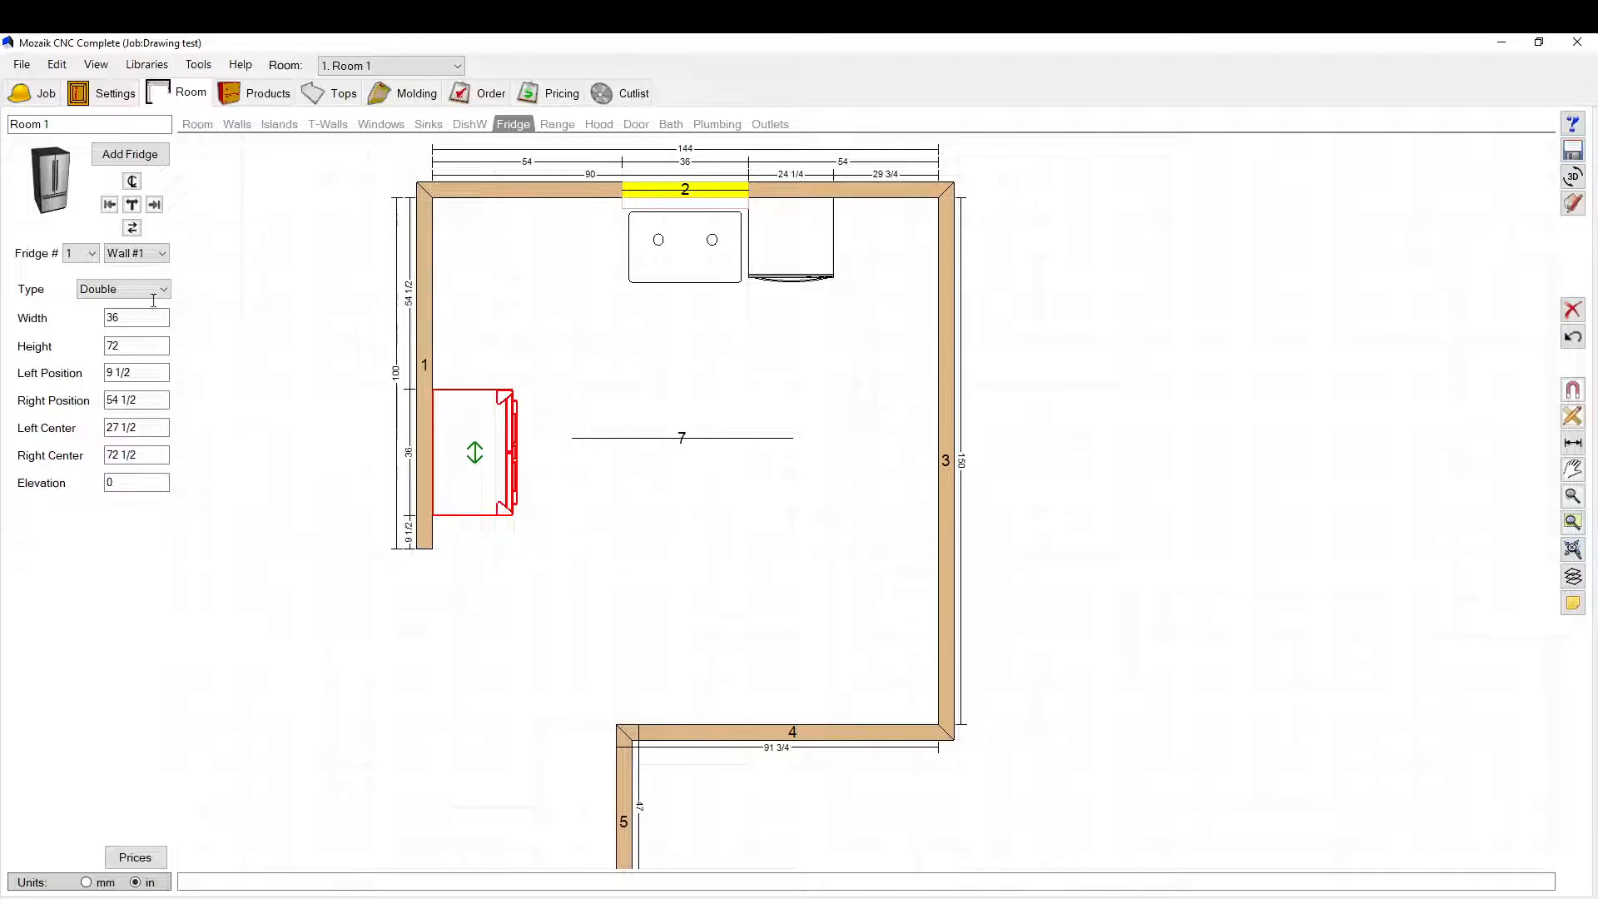
Step: Reassign the fridge to wall 4 and slide it to left position 34 13/16
click(137, 253)
click(132, 325)
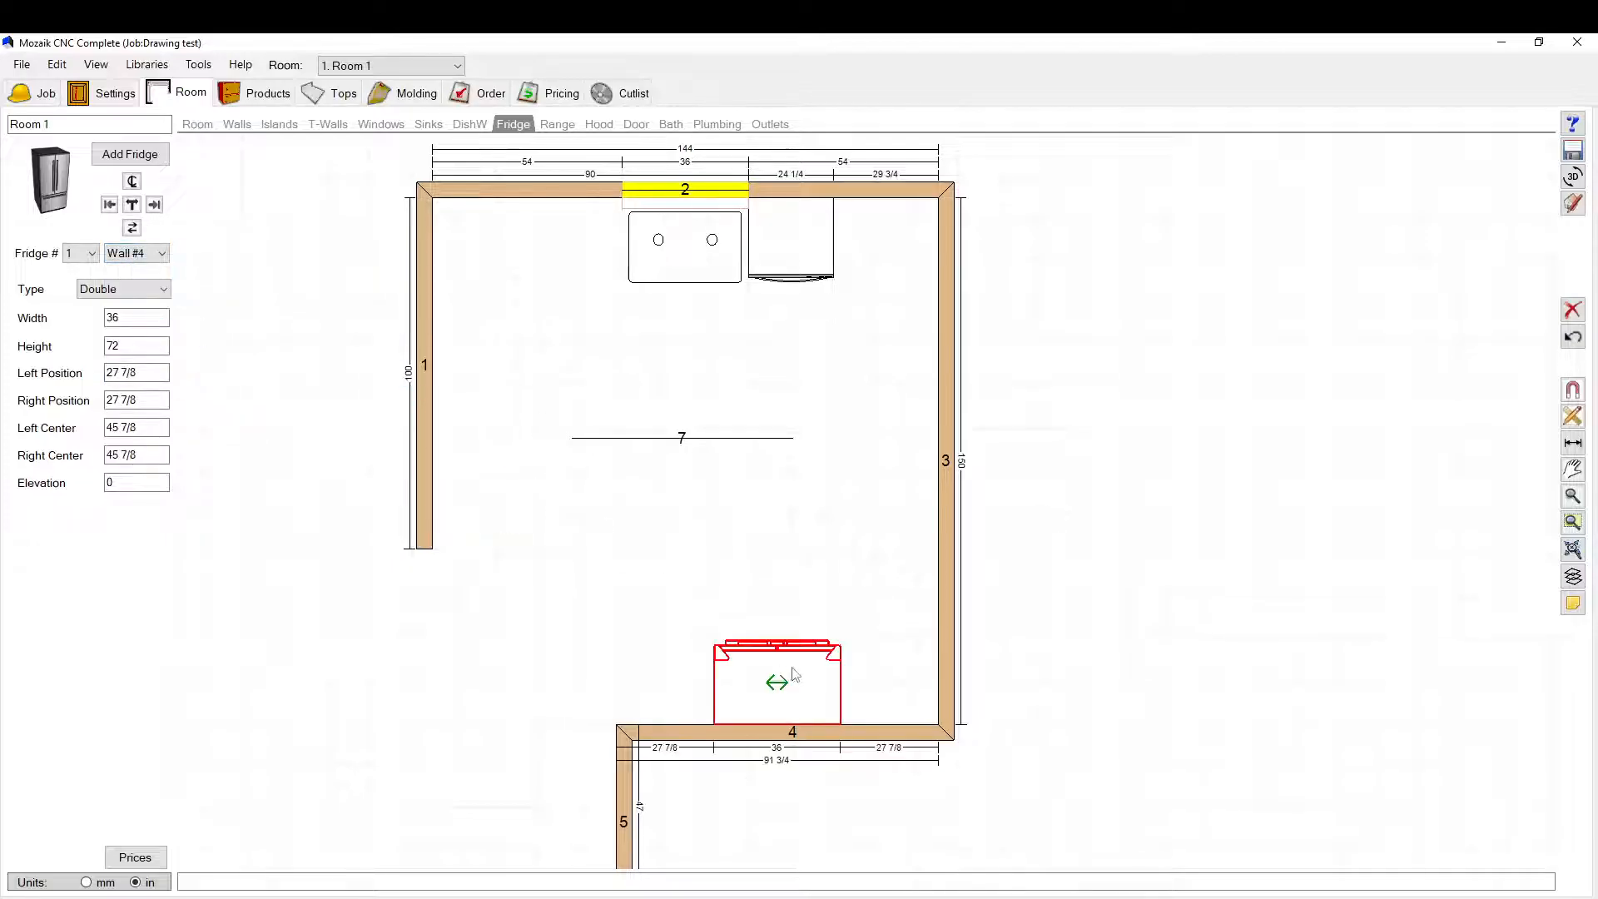
drag(759, 683, 735, 683)
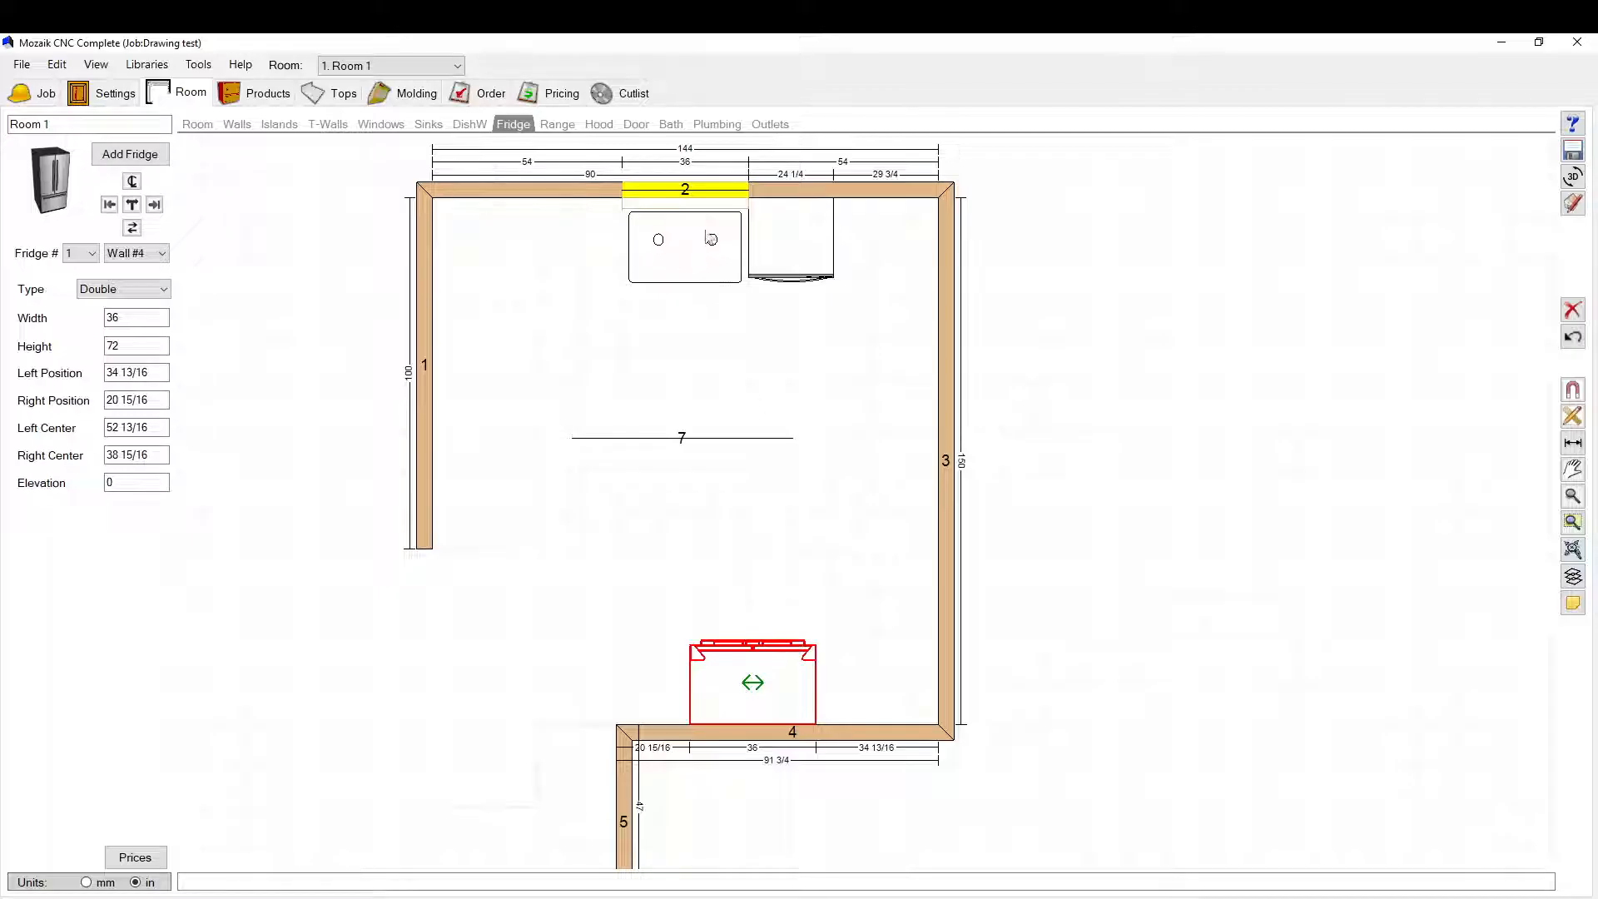
Step: Add a floor range, assign it to wall 3 and slide it to left position 54 7/8
click(558, 124)
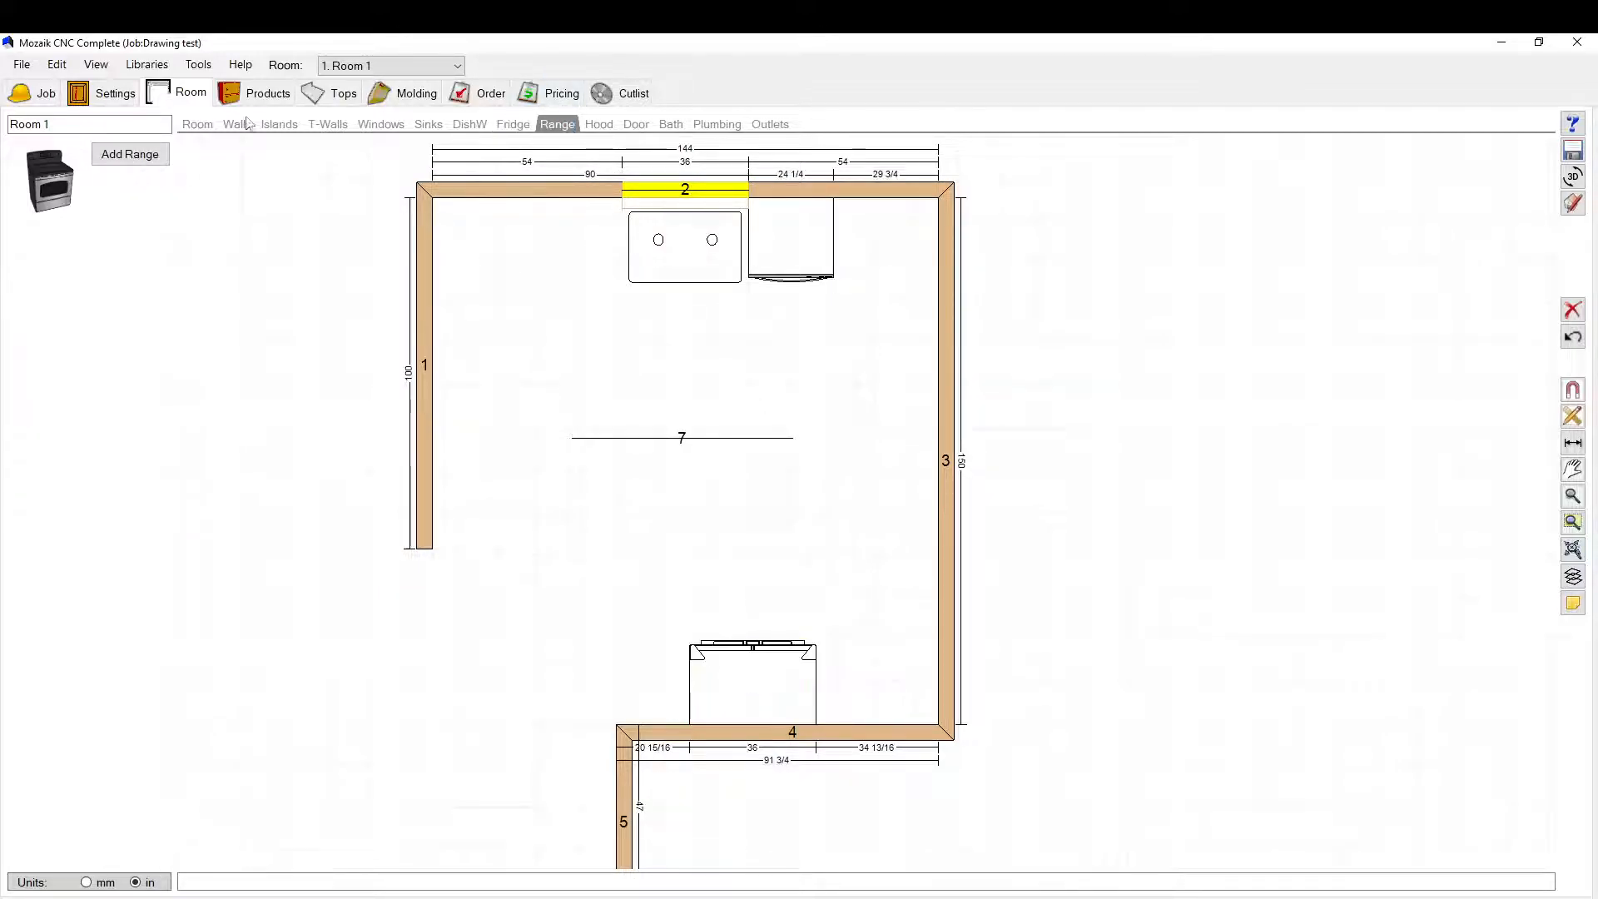
click(130, 155)
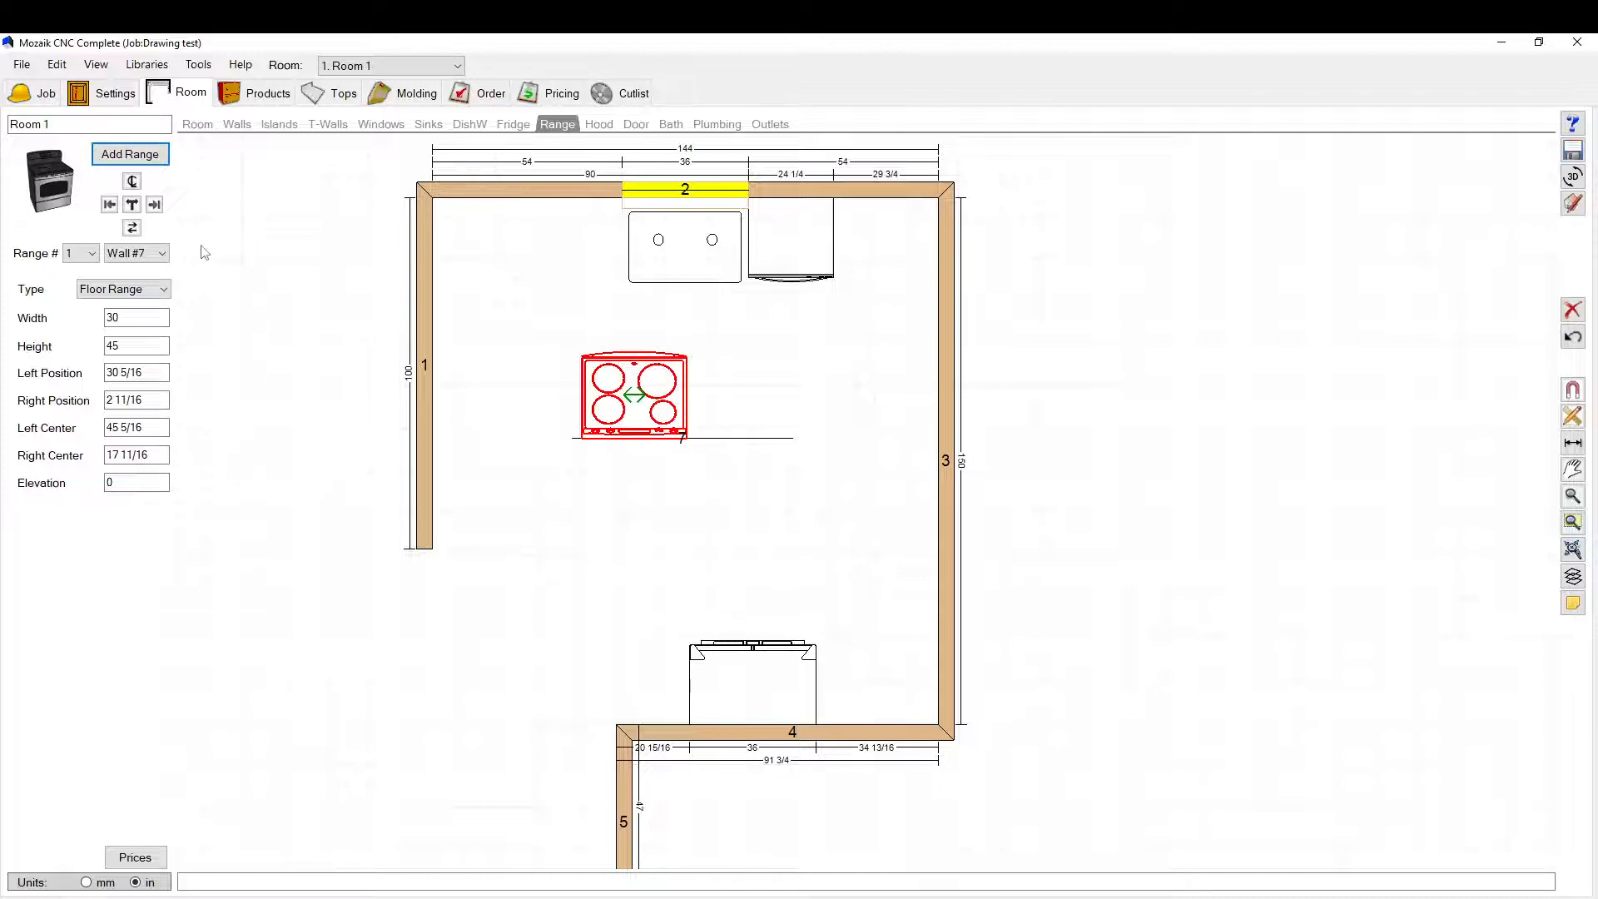
click(158, 254)
click(153, 297)
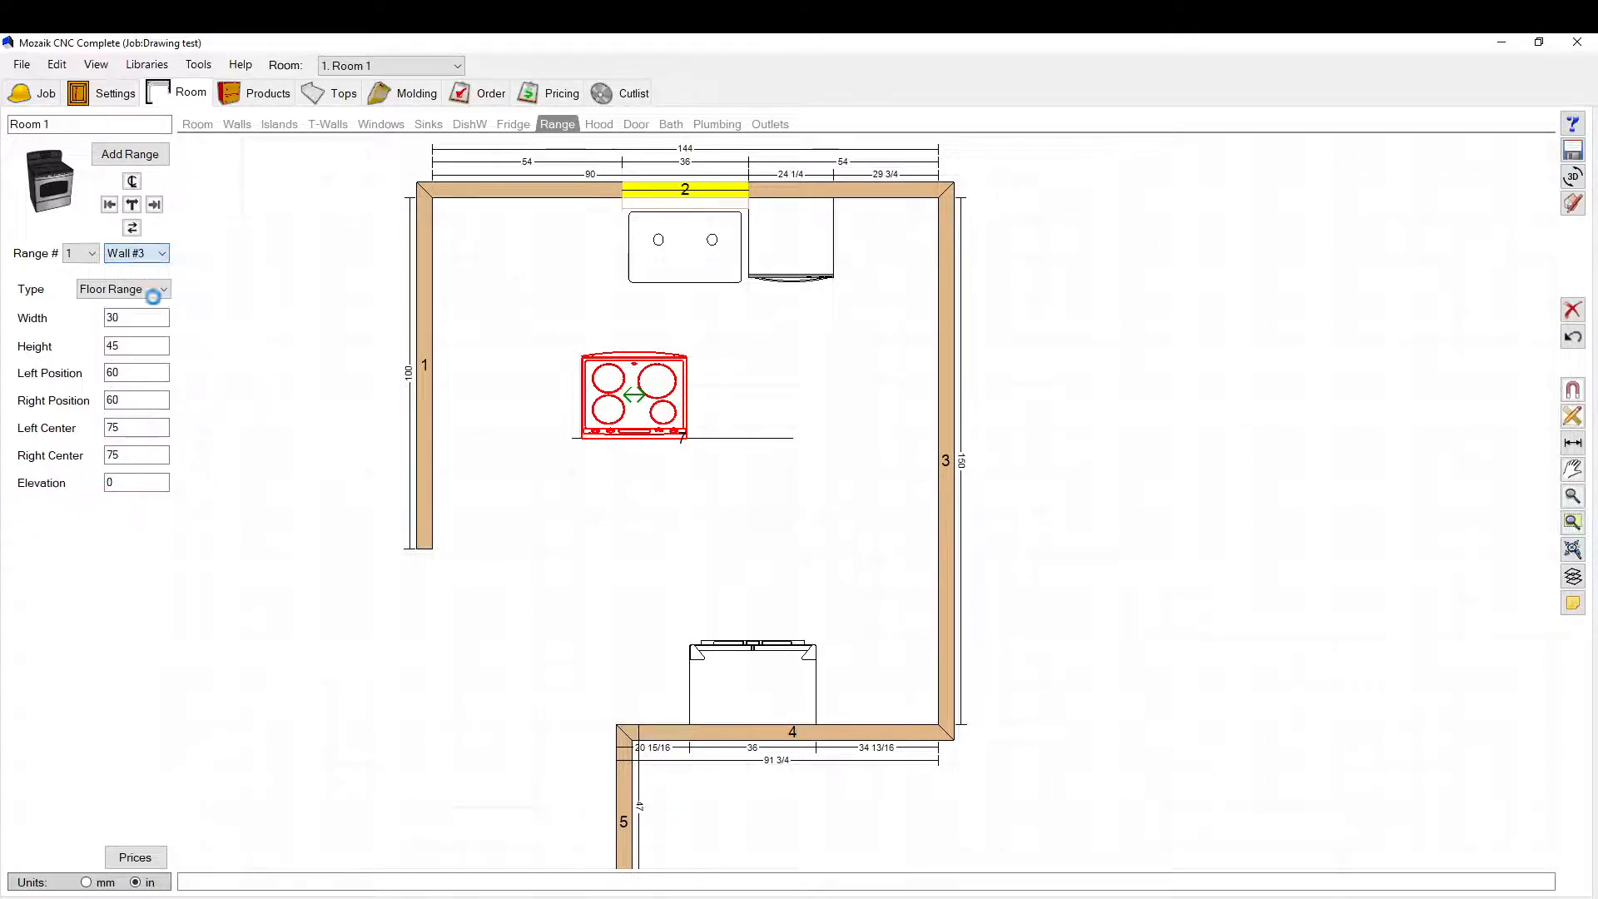
drag(896, 447, 789, 514)
Step: Rotate island wall 7 to 90 degrees and shorten it to a length of 56
click(757, 448)
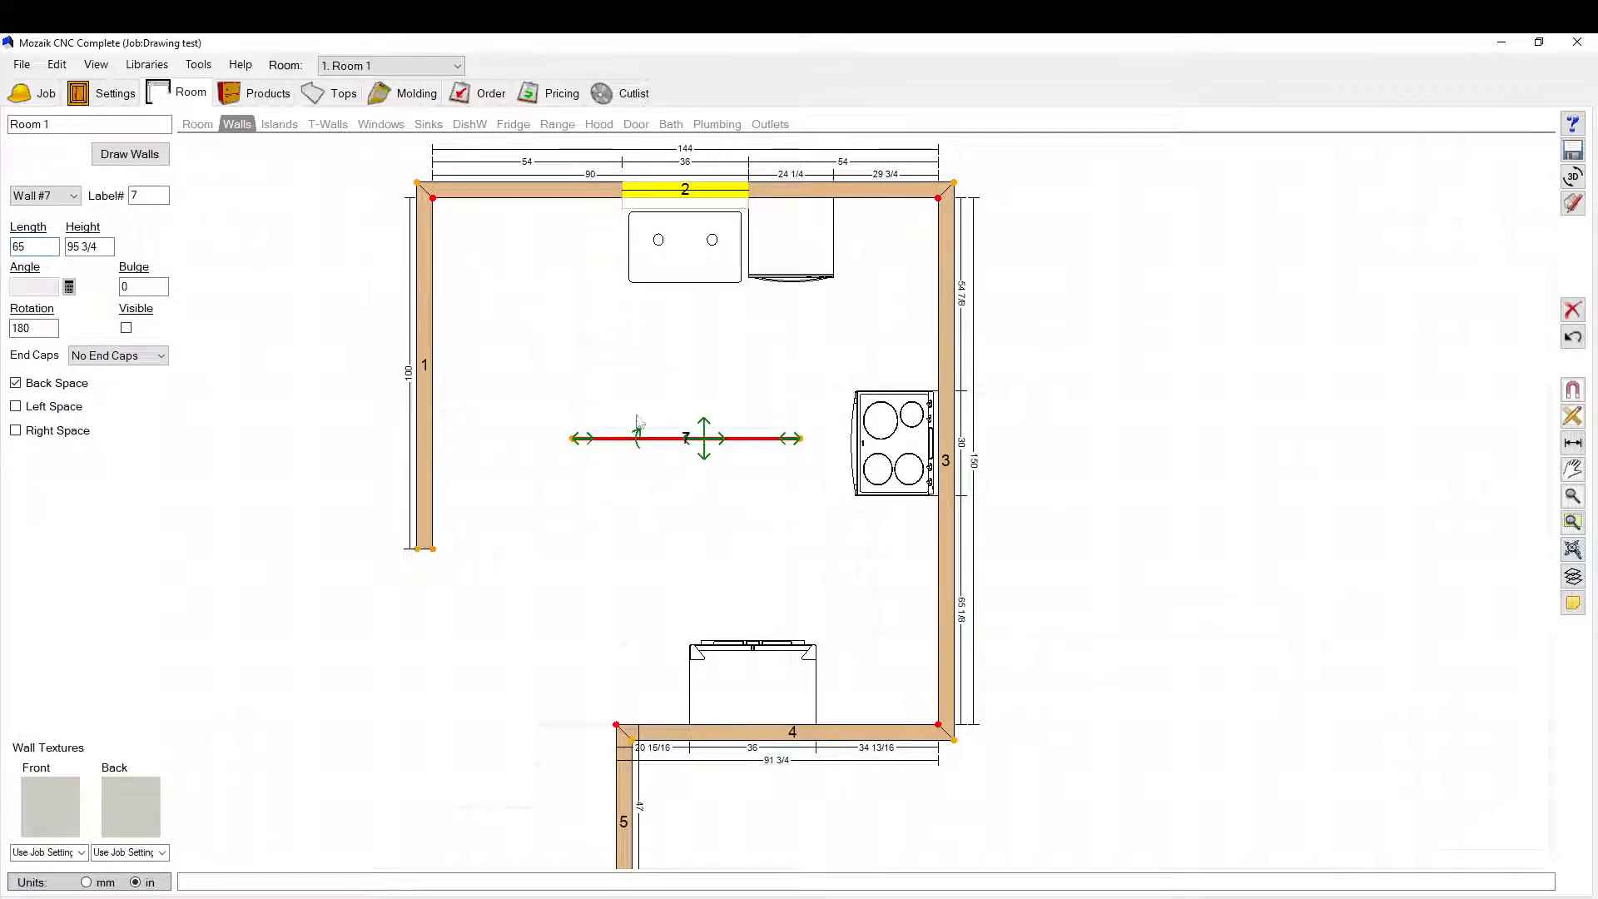
drag(637, 421, 716, 400)
drag(701, 343, 701, 375)
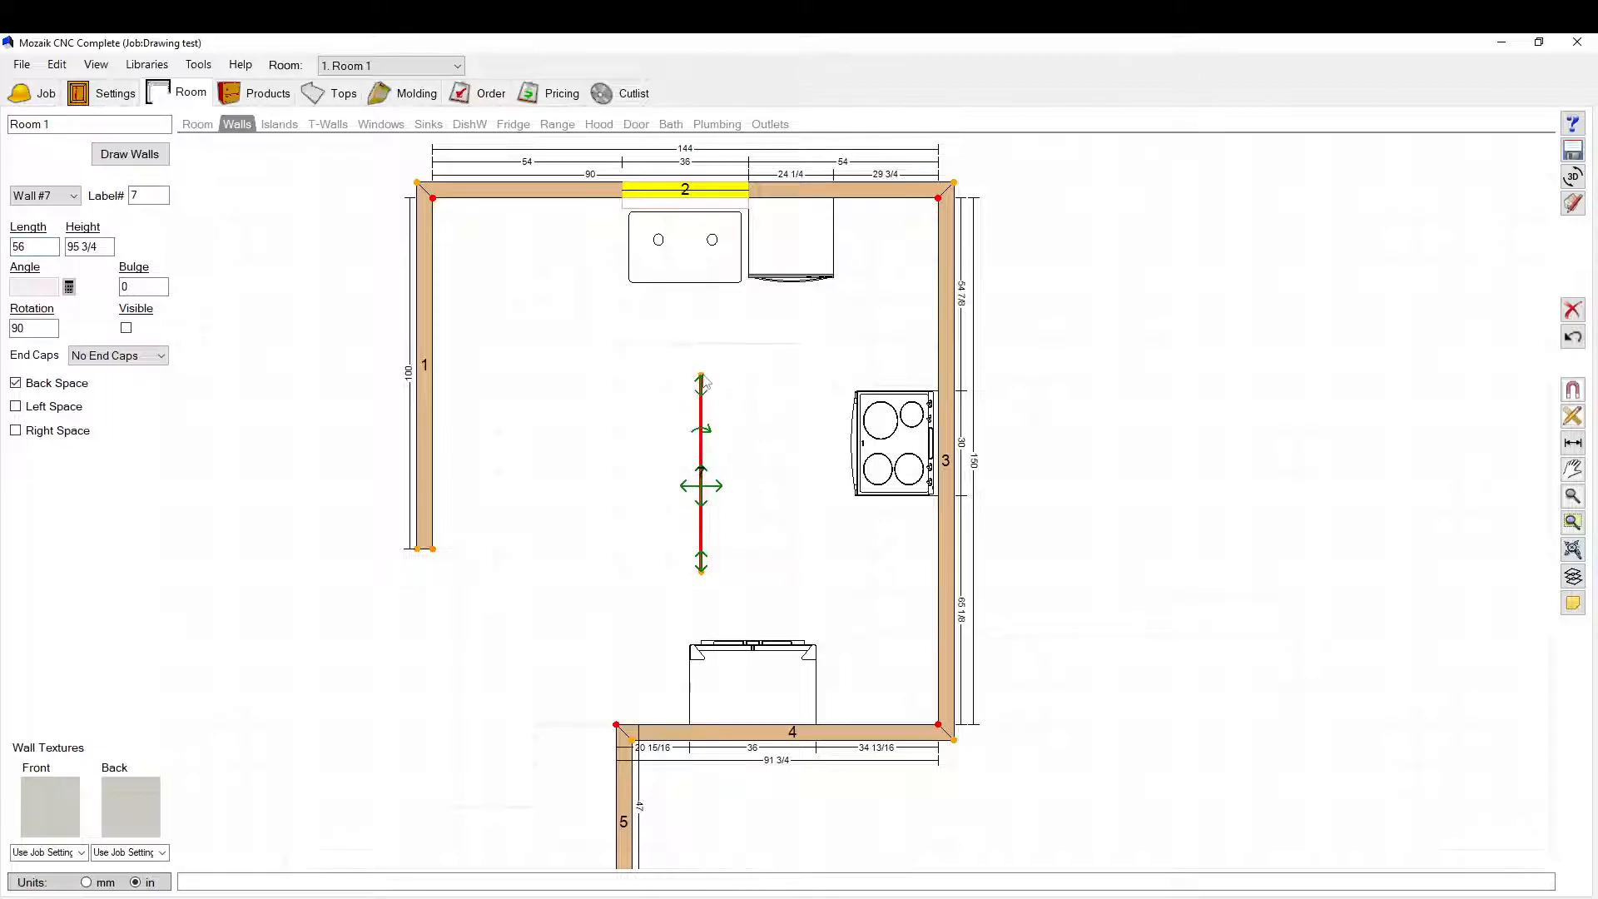
Step: Set the length of wall 3 to 200, stretching it in both directions
click(947, 413)
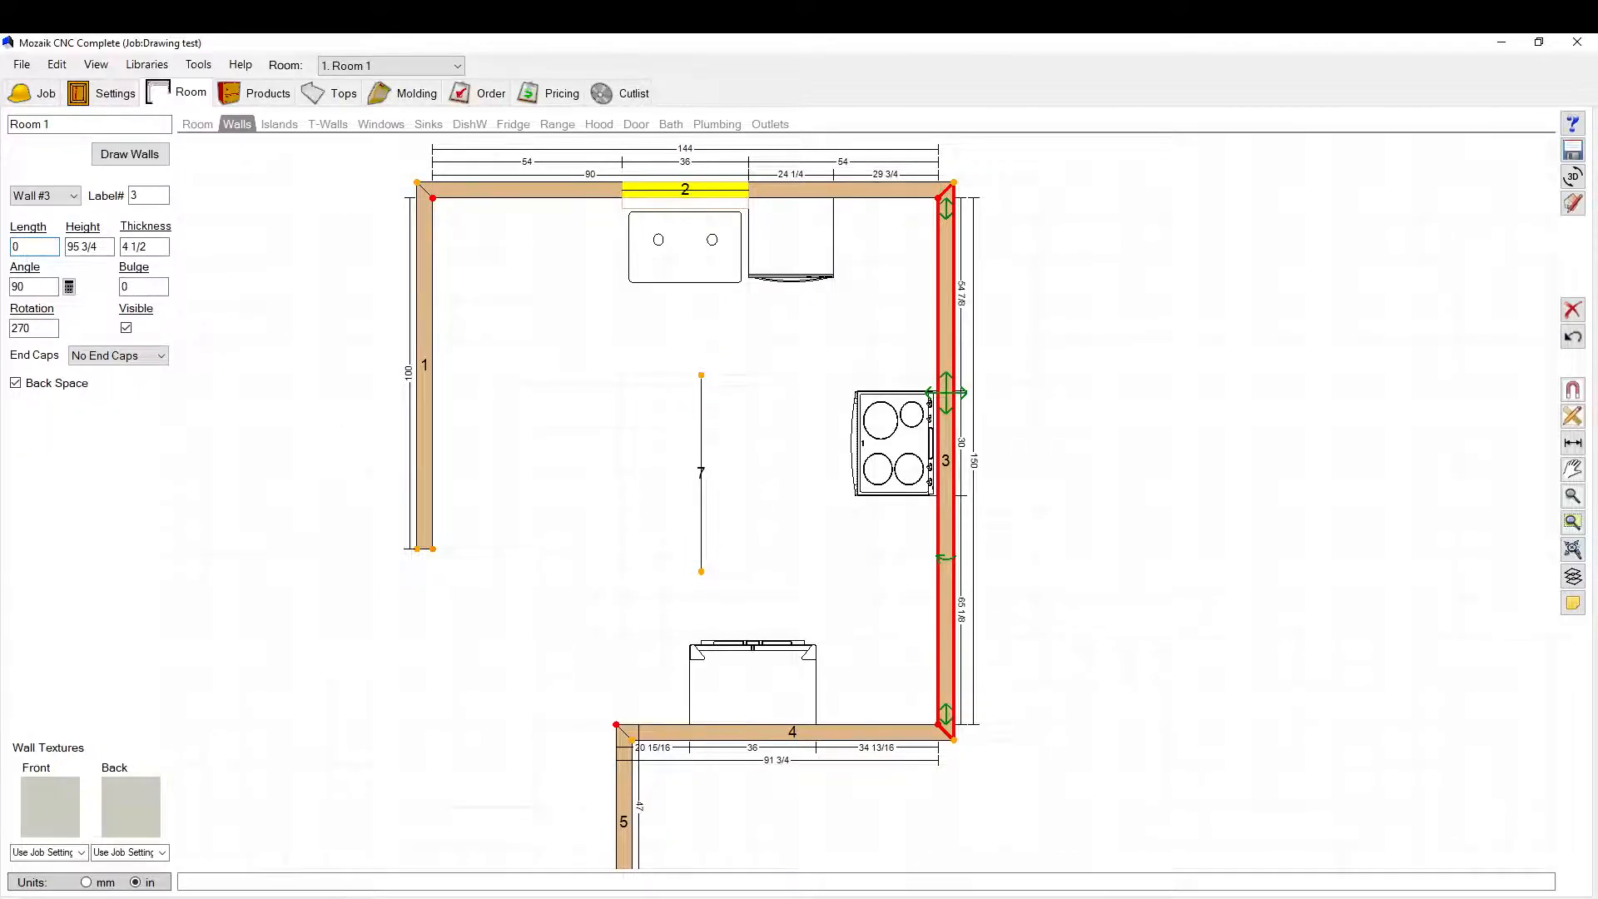
text(200)
key(Return)
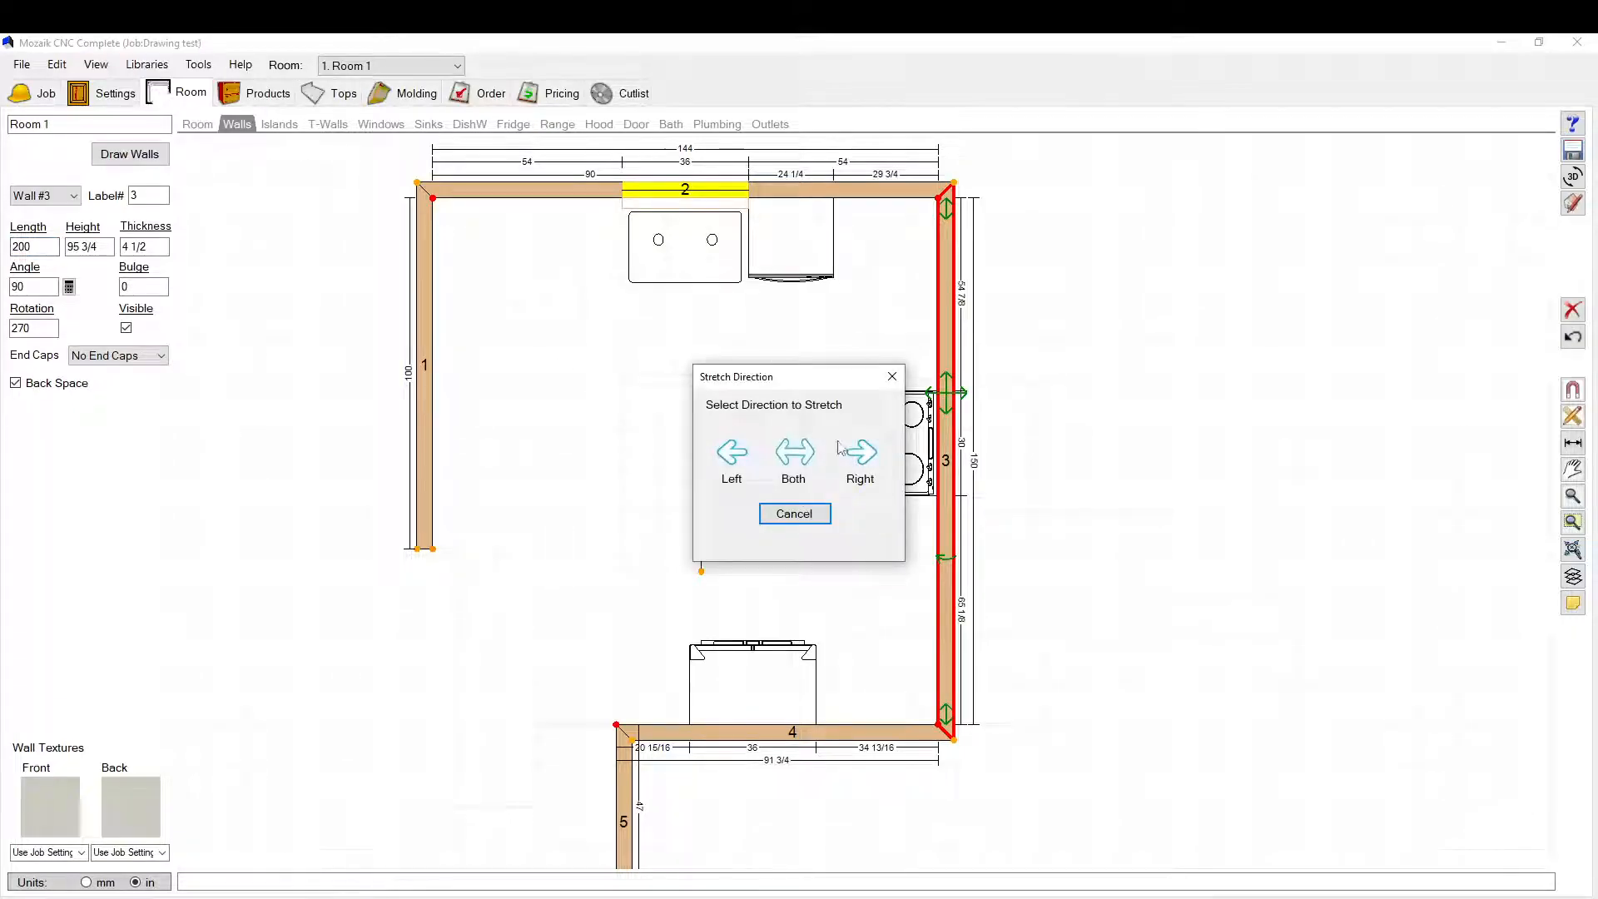
click(793, 453)
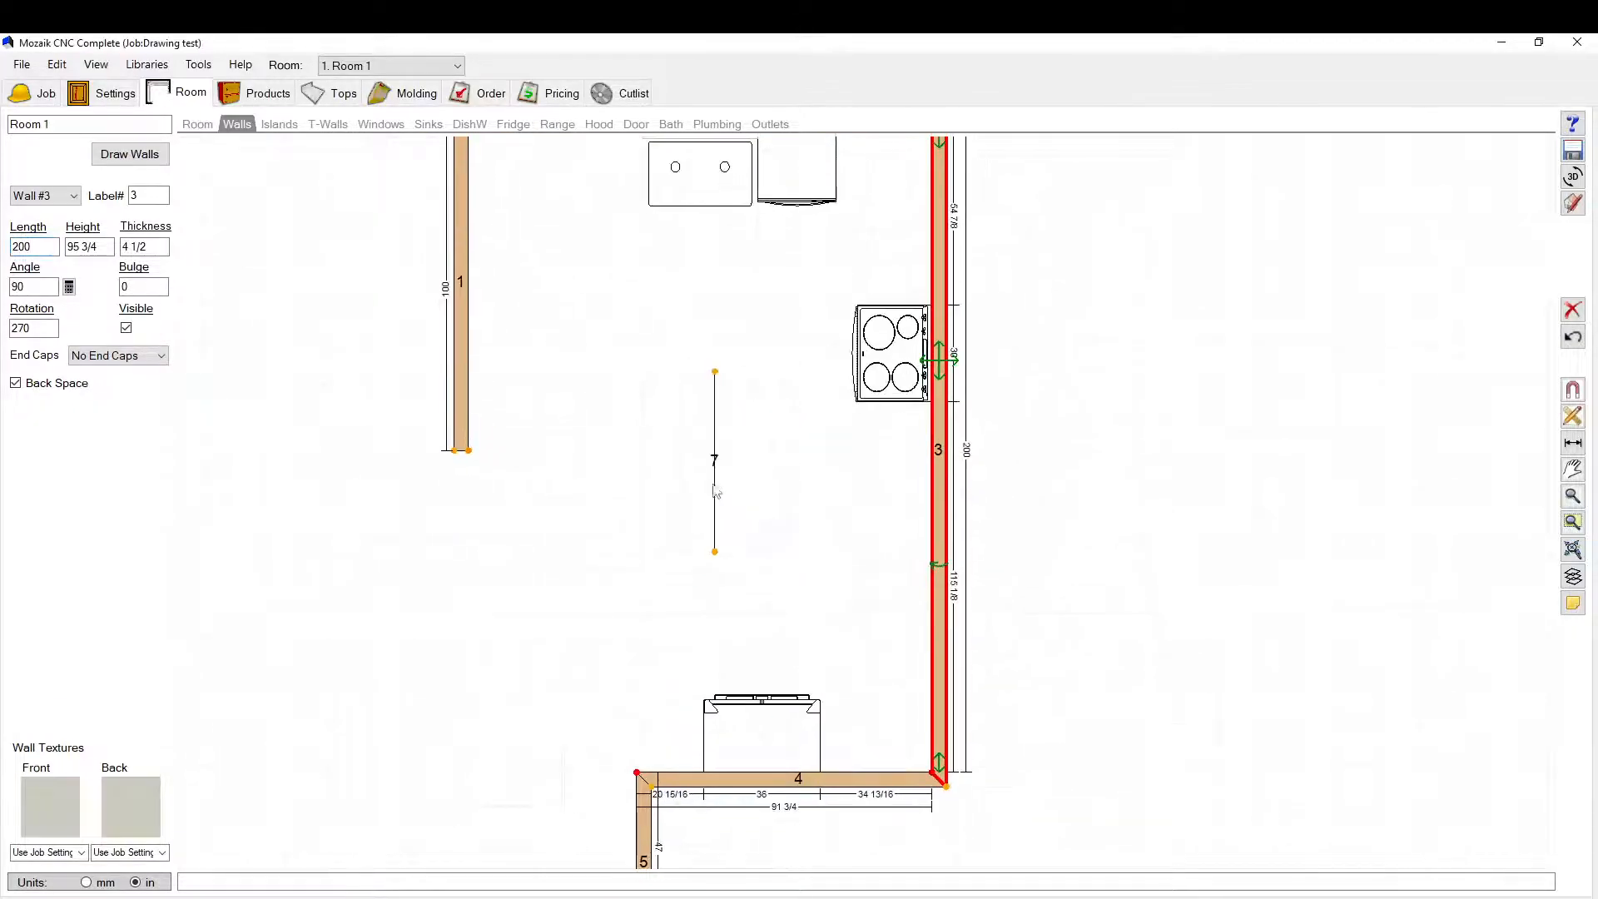
Step: Move island wall 7 closer to the sink wall
click(714, 461)
drag(710, 447, 703, 390)
click(731, 285)
scroll(689, 445, down, 6)
scroll(711, 267, up, 9)
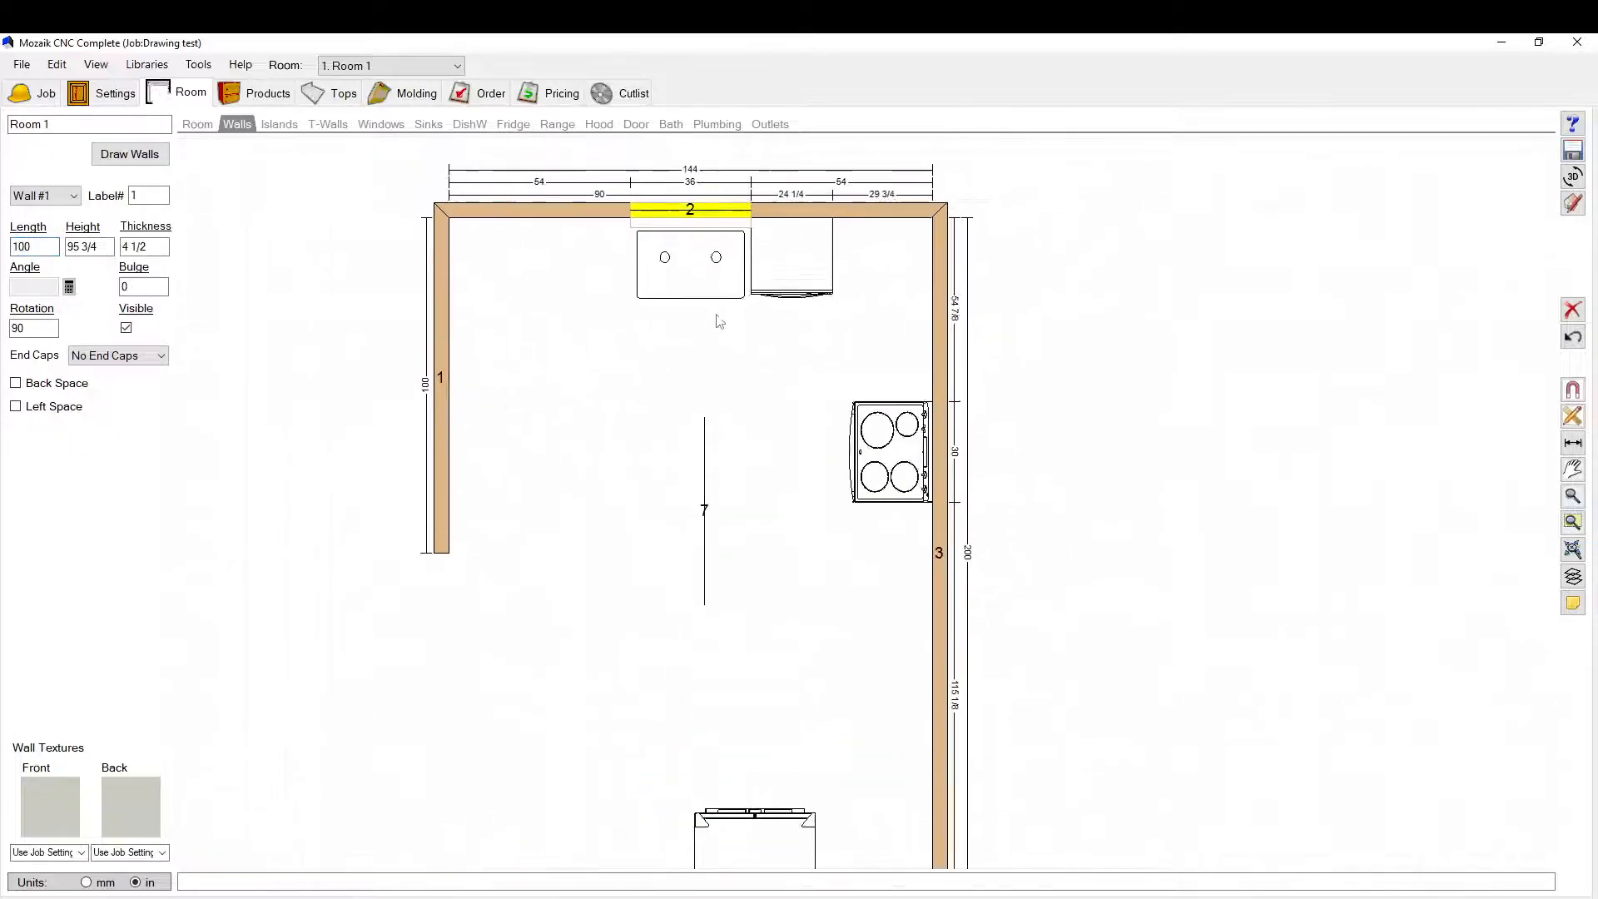
Step: Add a single door to wall 1 at left position 35 1/16
click(557, 125)
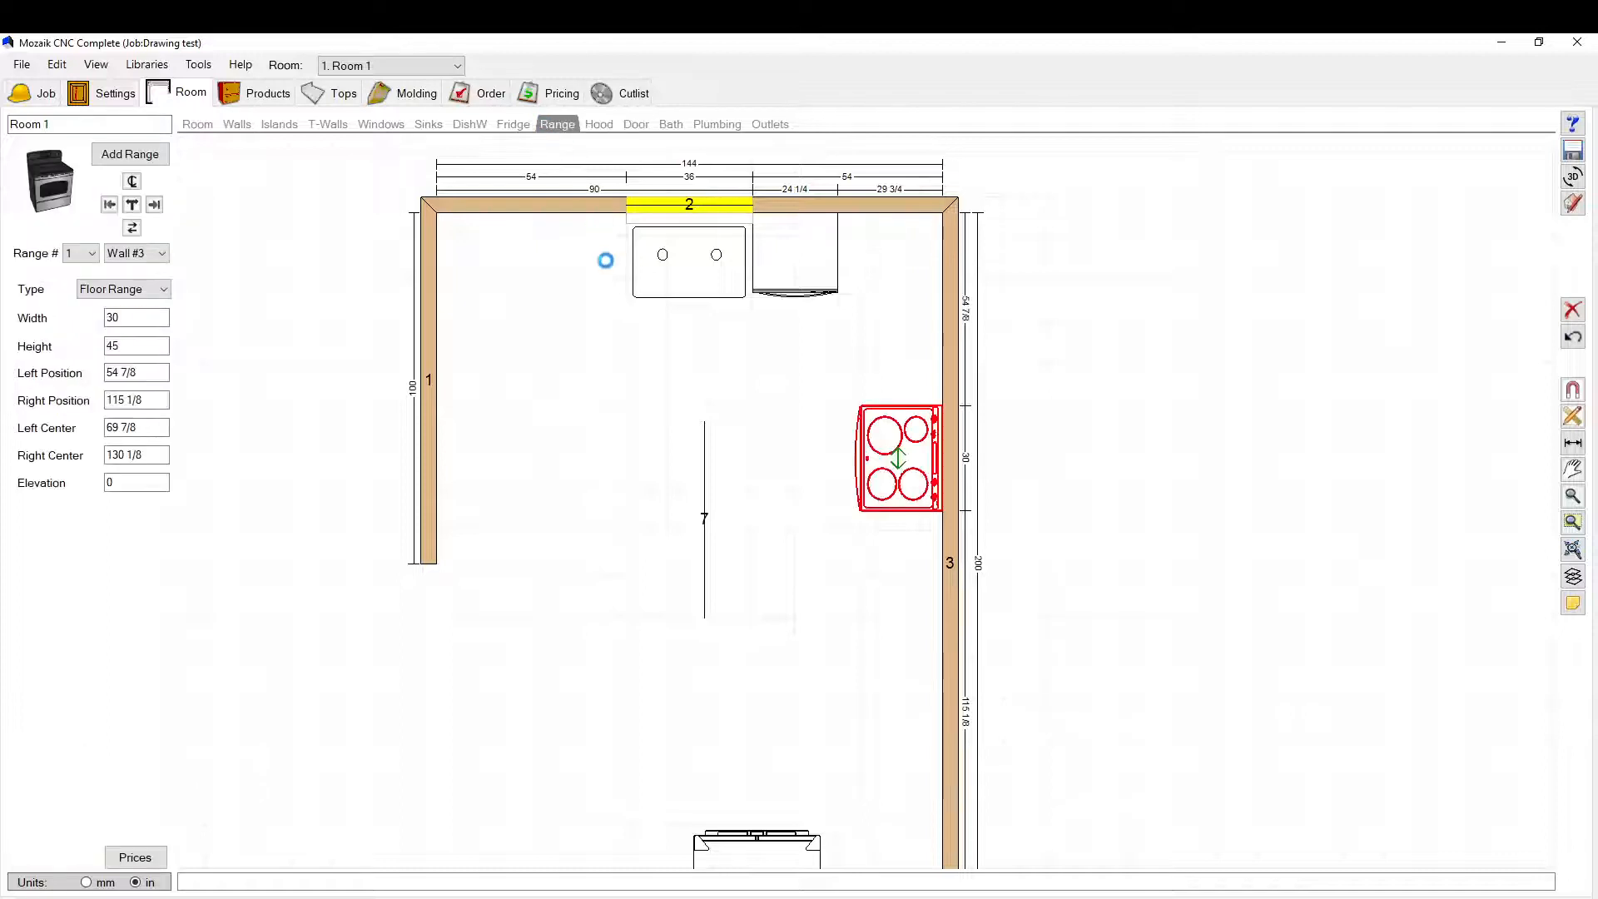
click(592, 127)
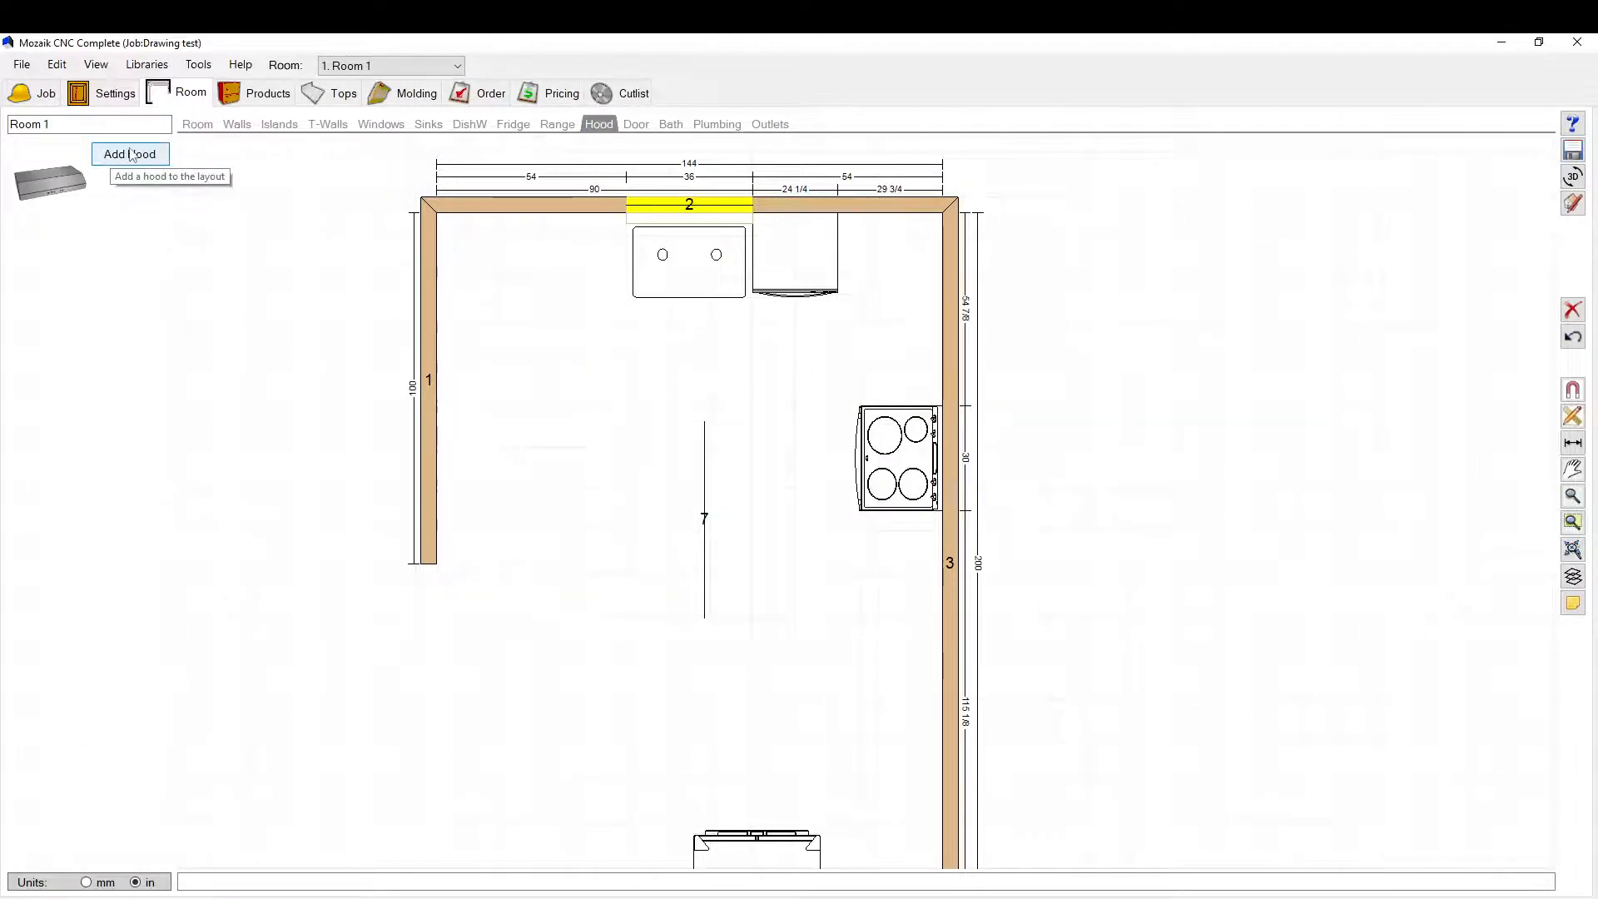
click(636, 125)
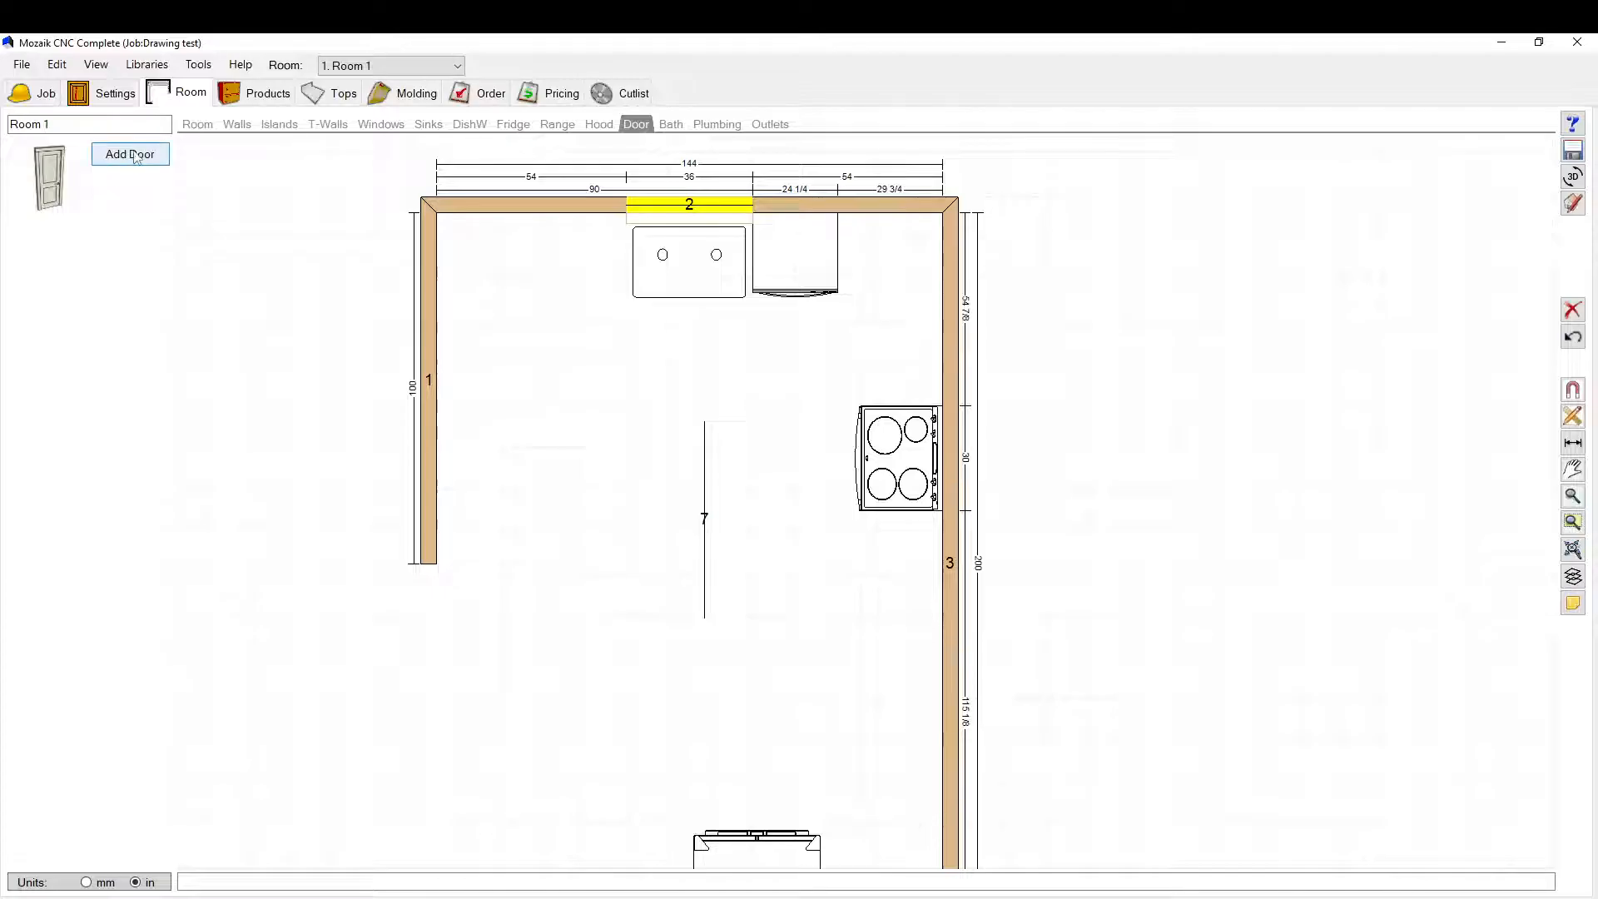
click(124, 155)
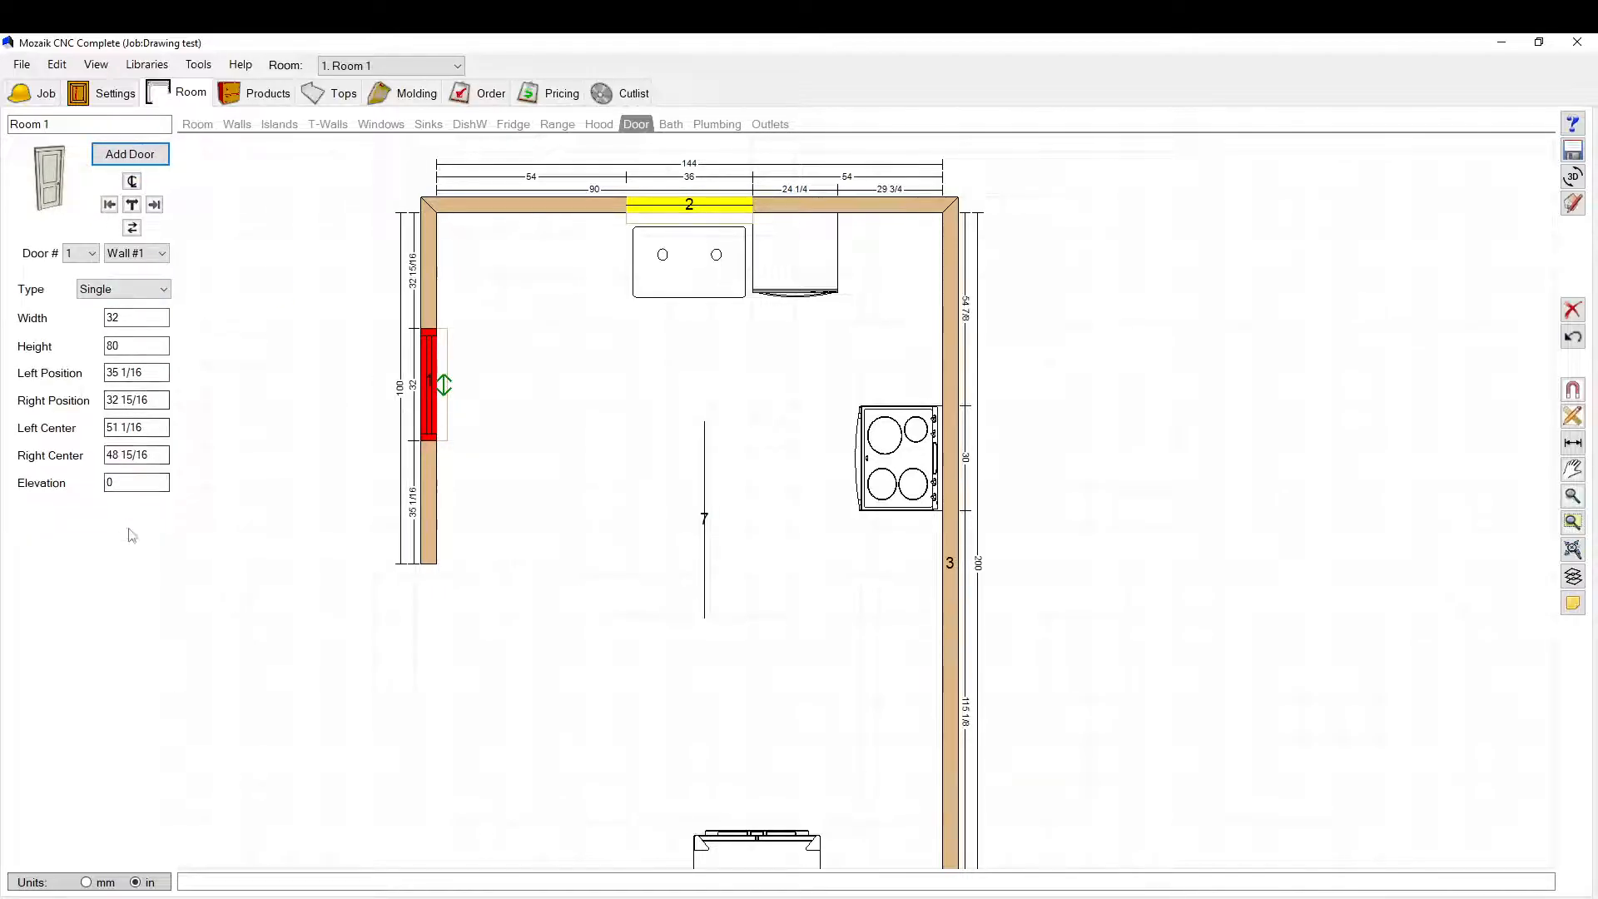
click(697, 203)
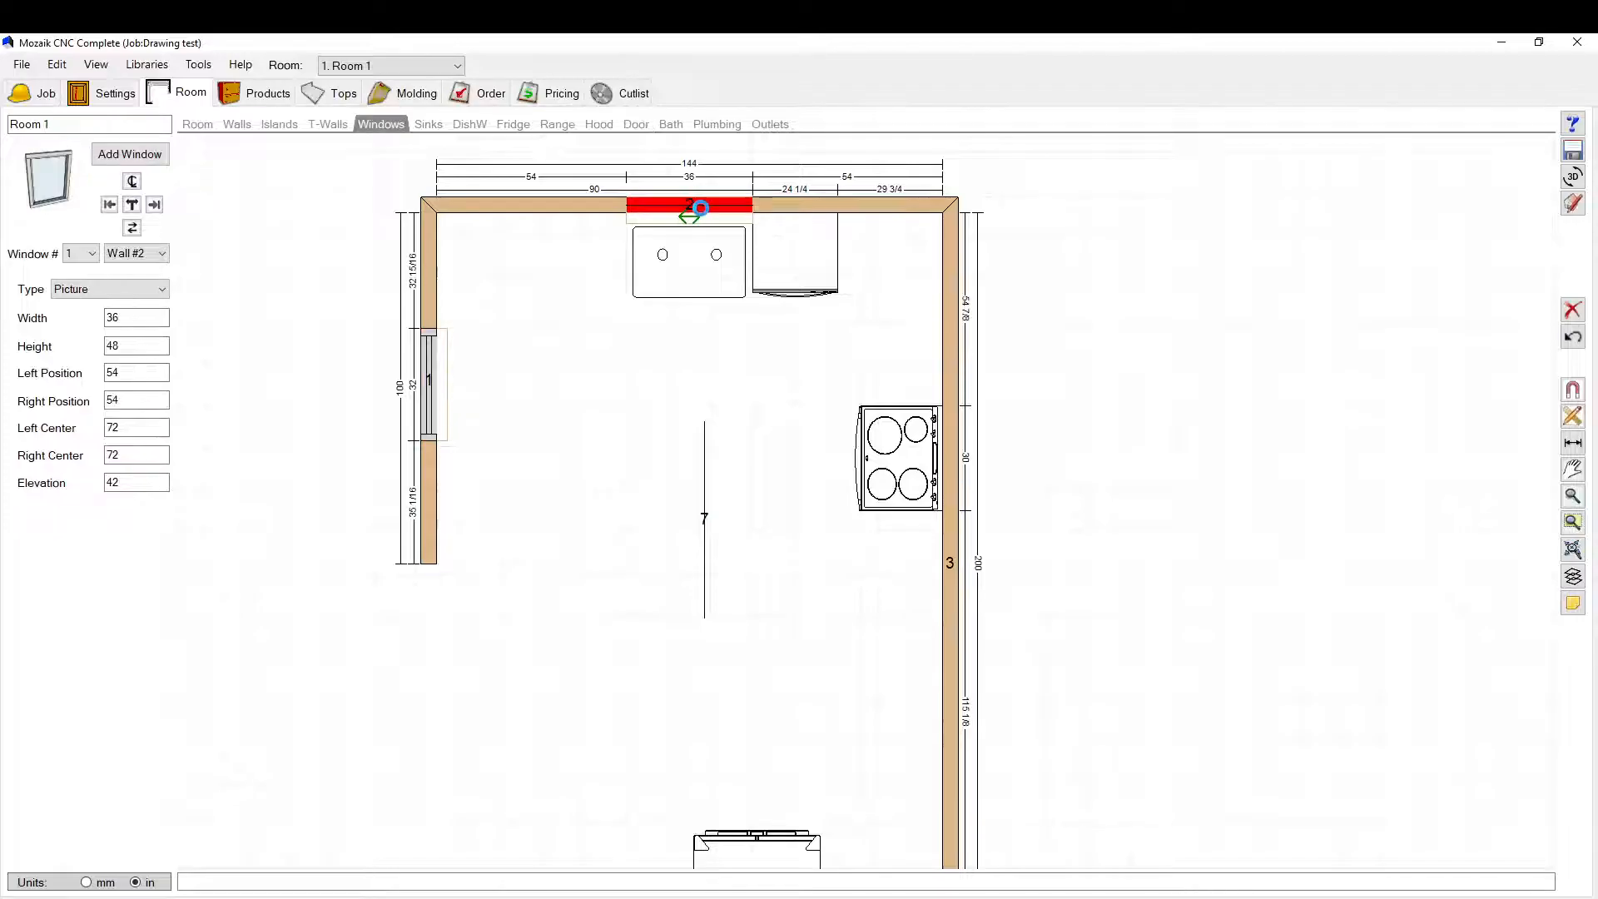
click(425, 388)
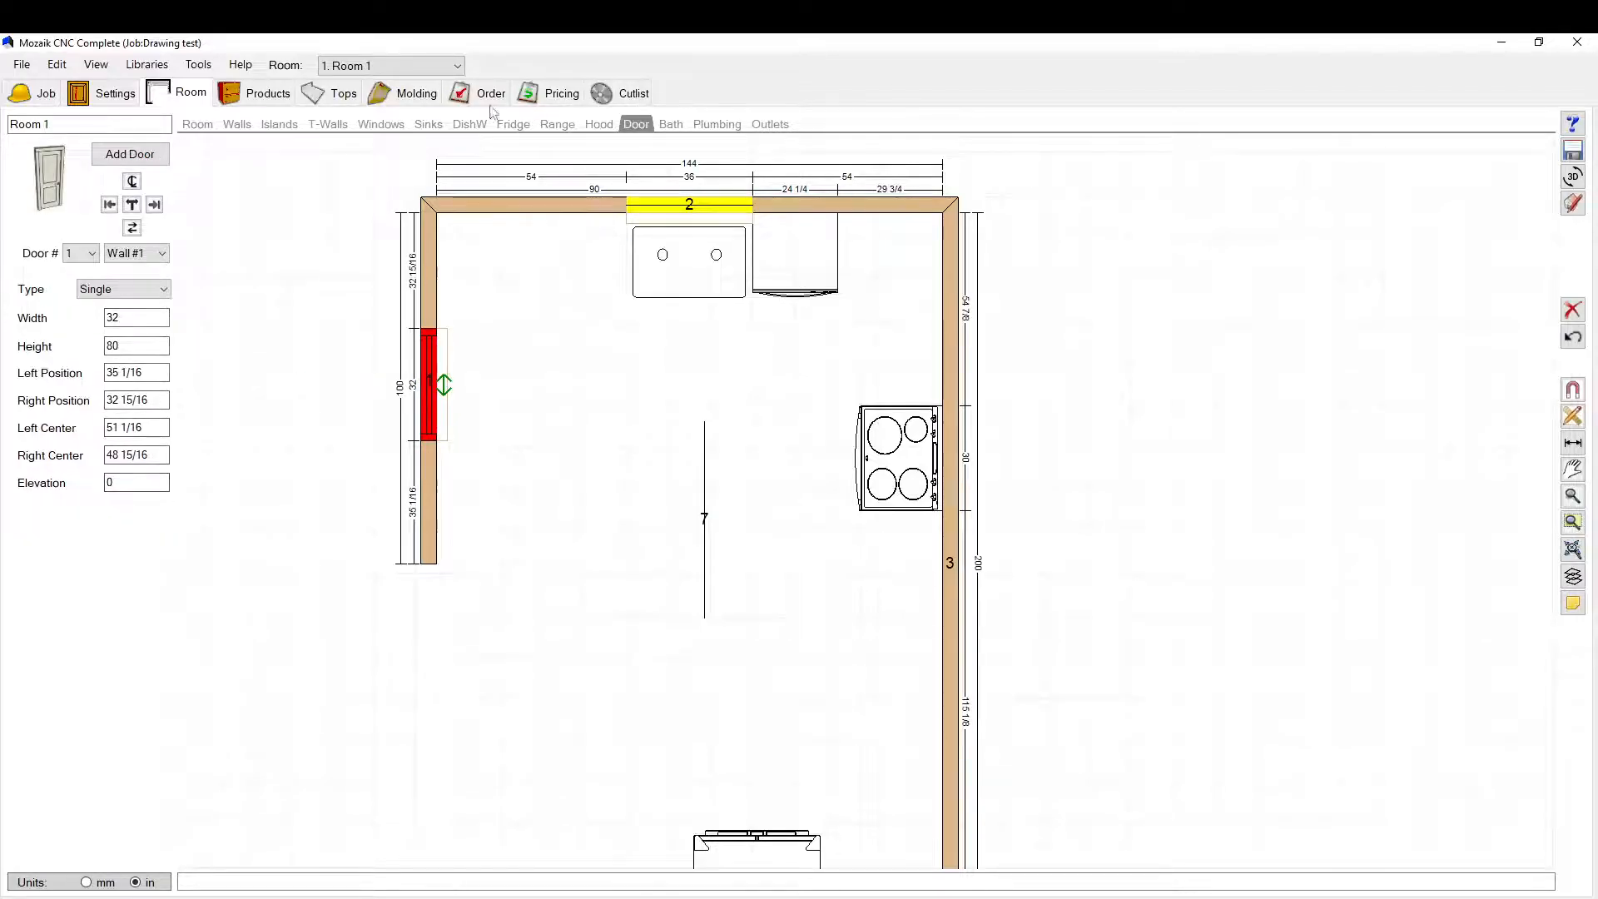
Step: Try a plumbing stubout near the open end of wall 1 and delete it
click(671, 124)
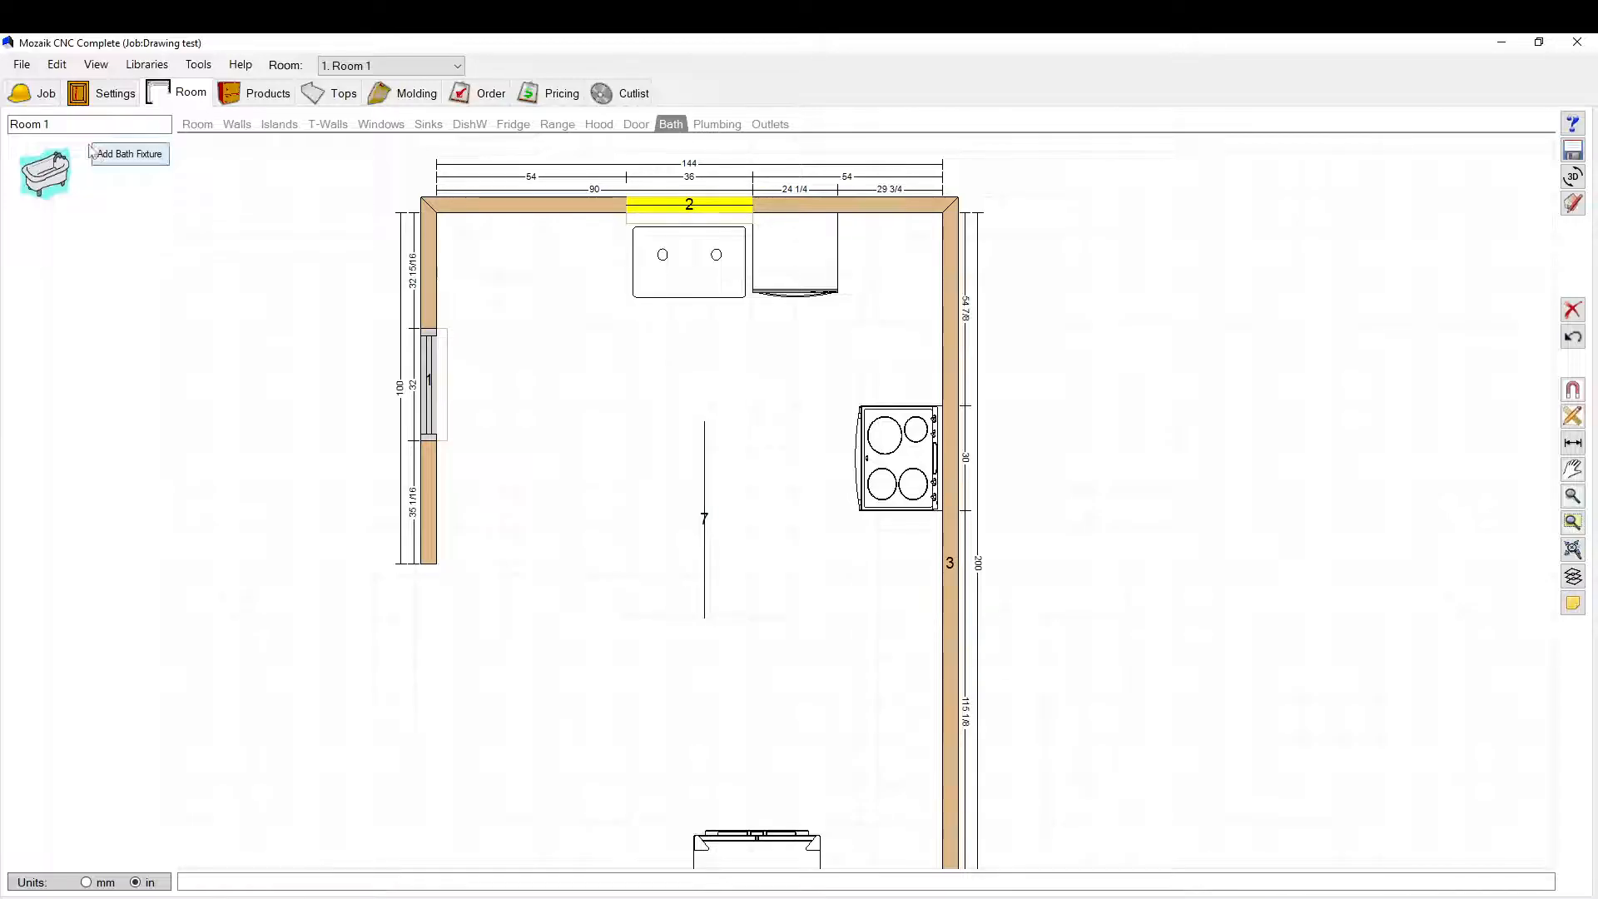
click(716, 125)
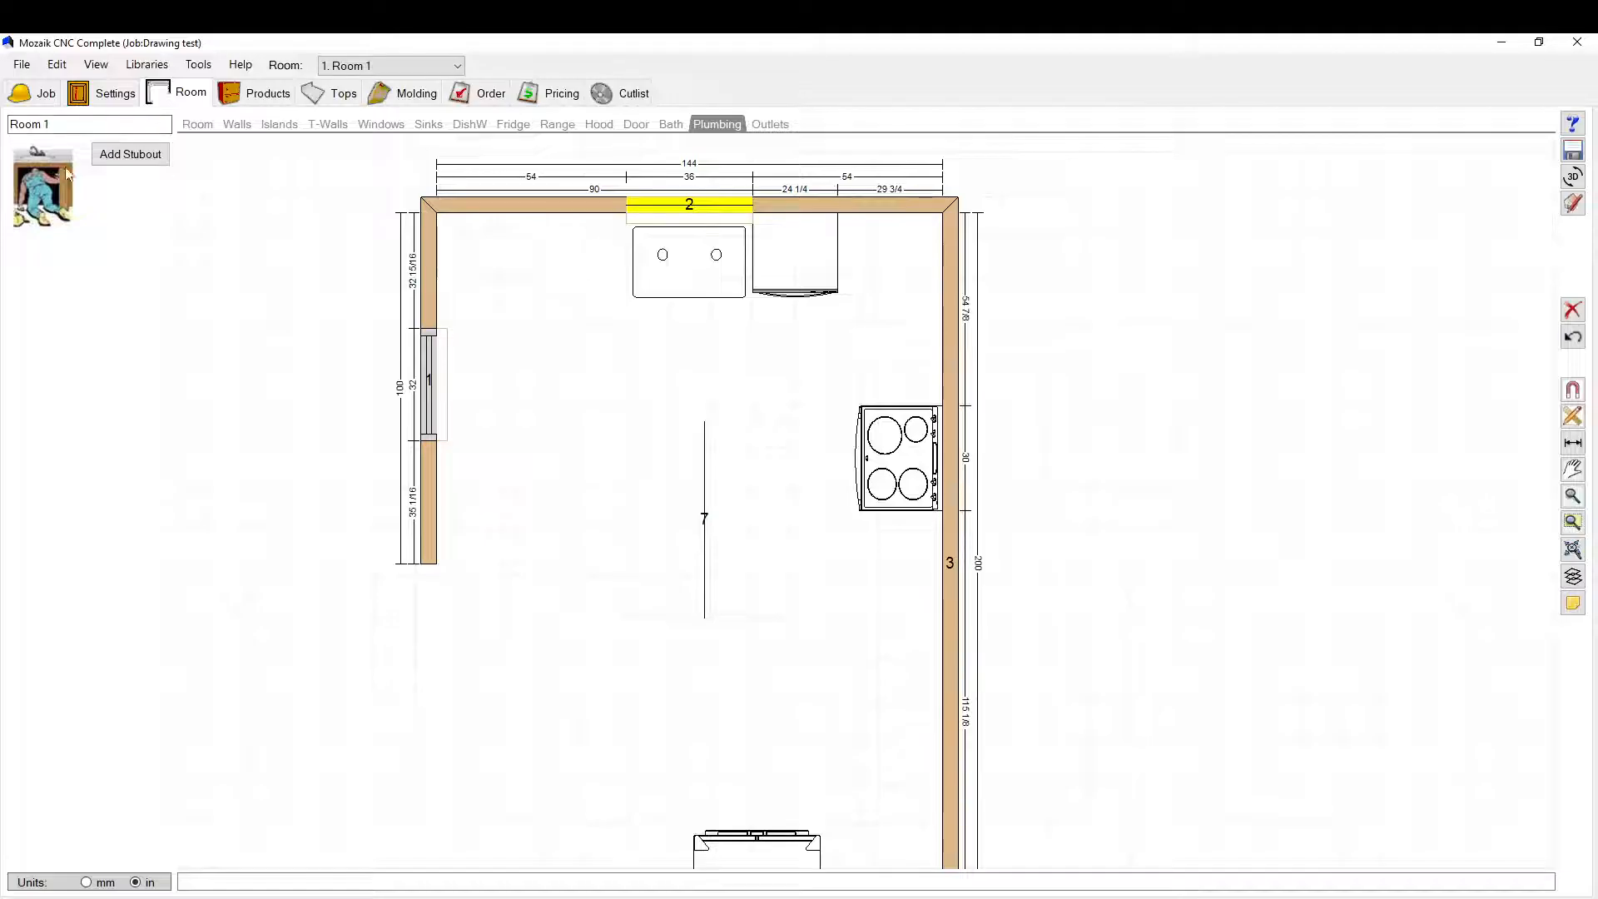
click(125, 155)
drag(450, 550, 450, 517)
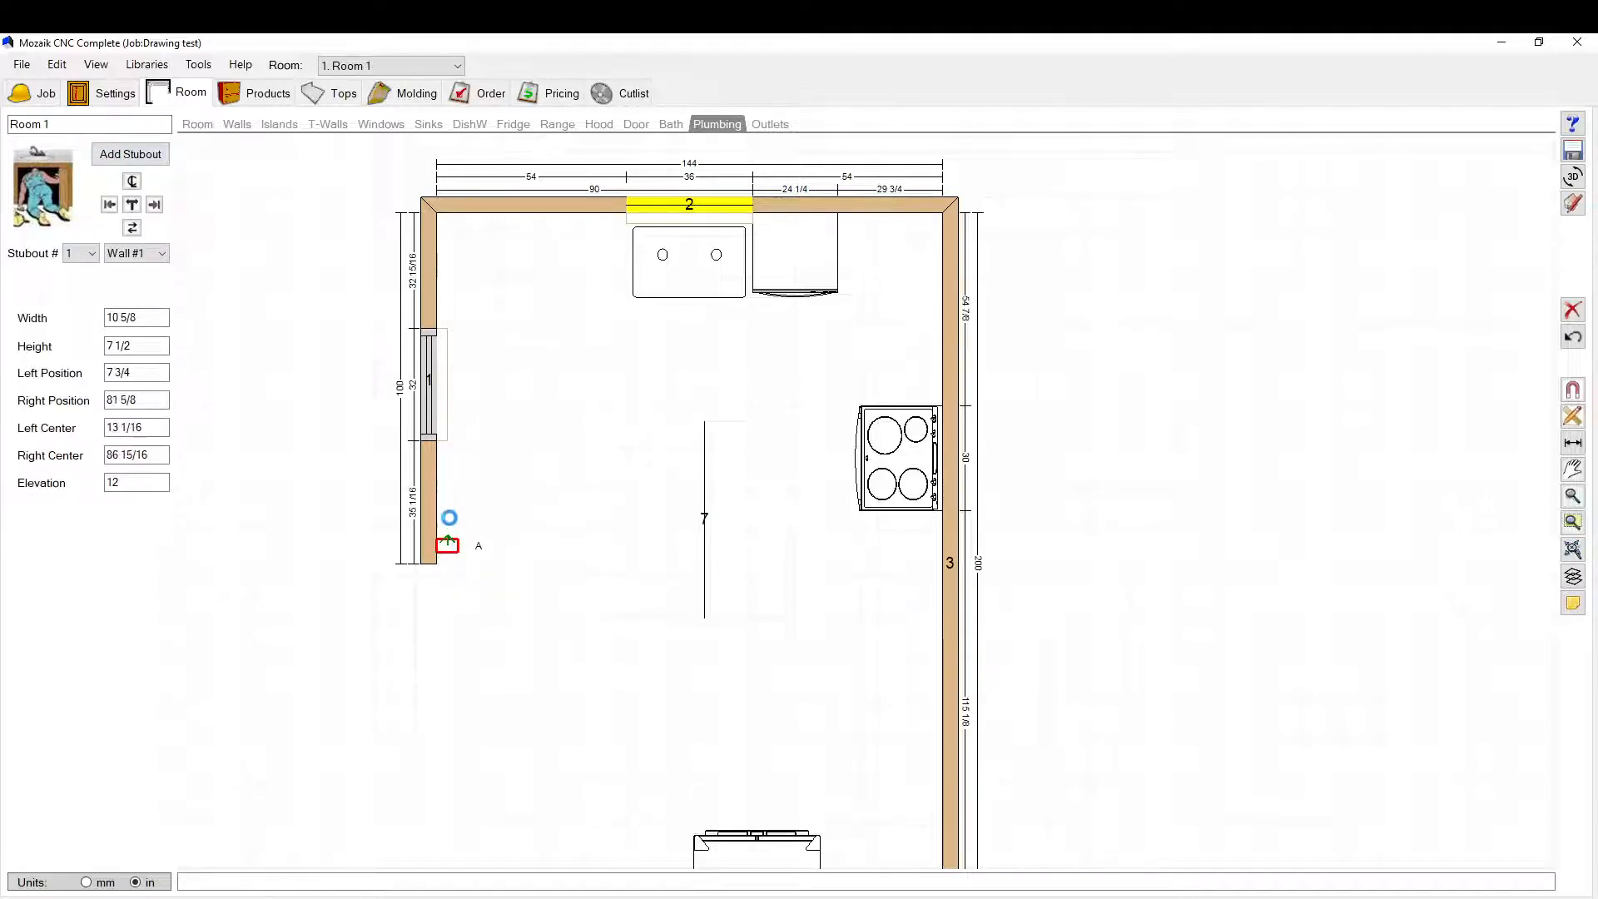
click(449, 494)
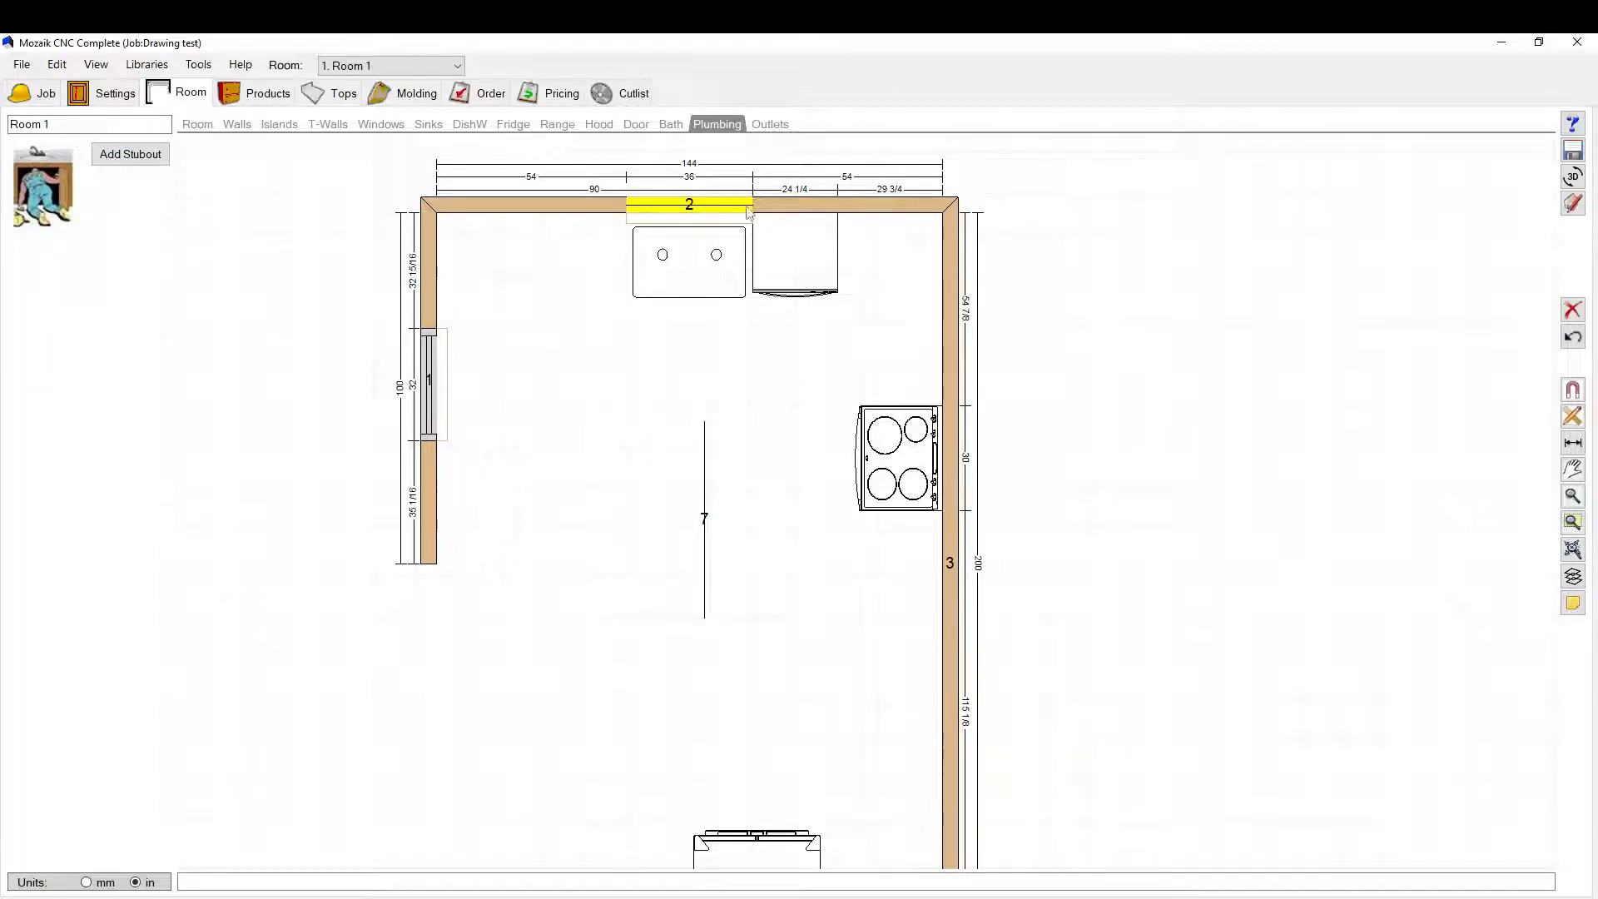
Step: Try an electrical fixture on wall 1 as Double Switch and Double Plug, and delete it
click(770, 124)
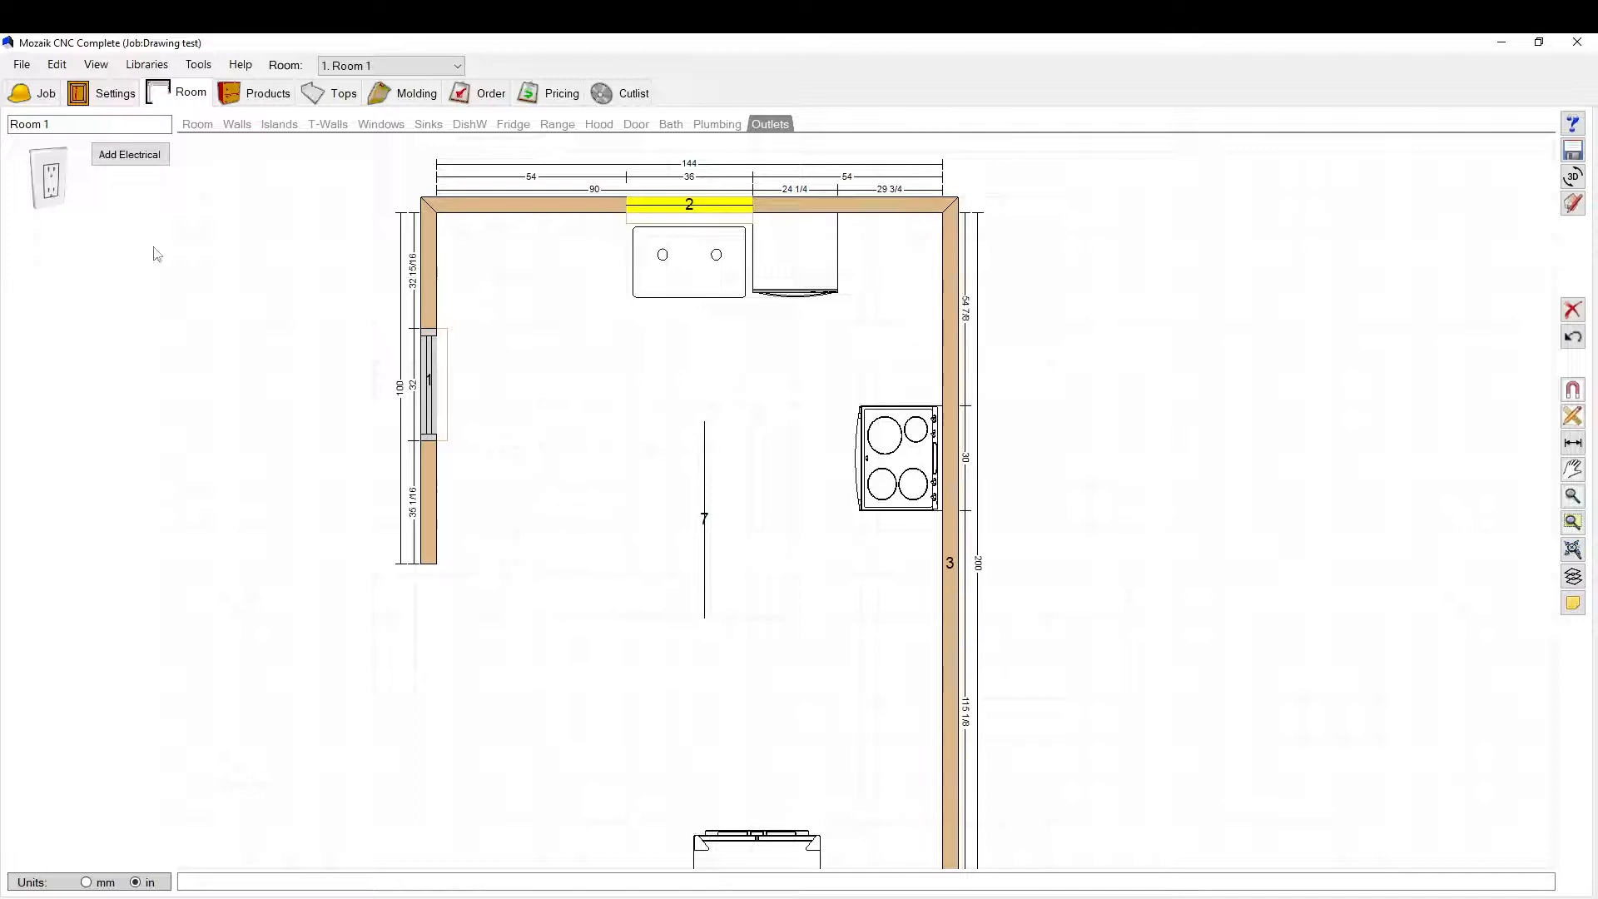
click(130, 155)
click(146, 289)
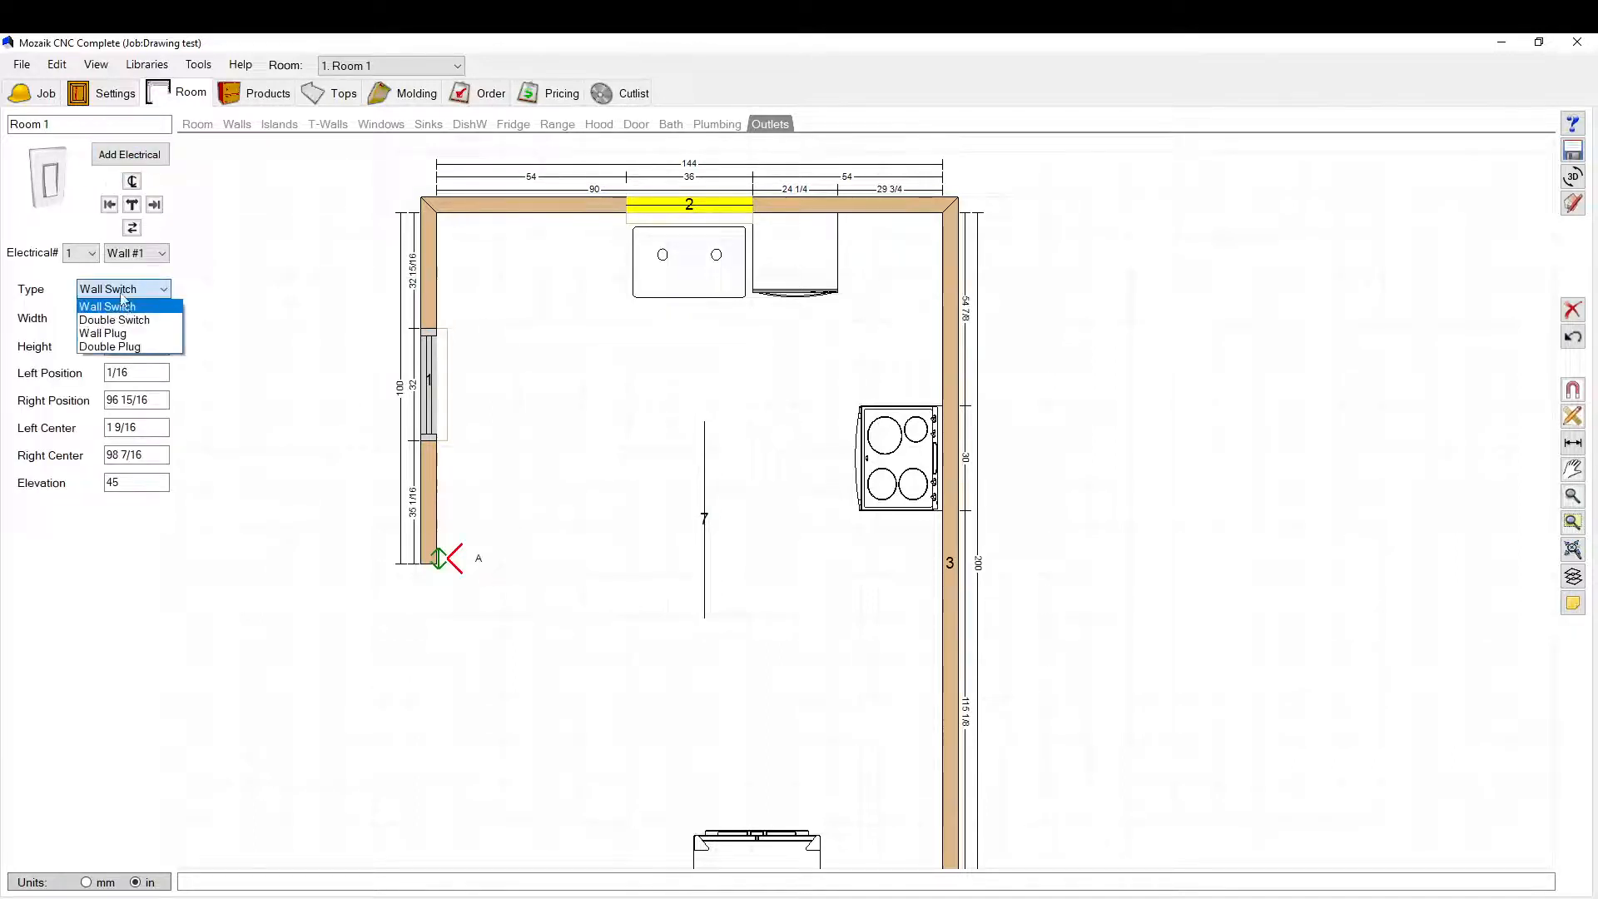
click(121, 317)
click(133, 292)
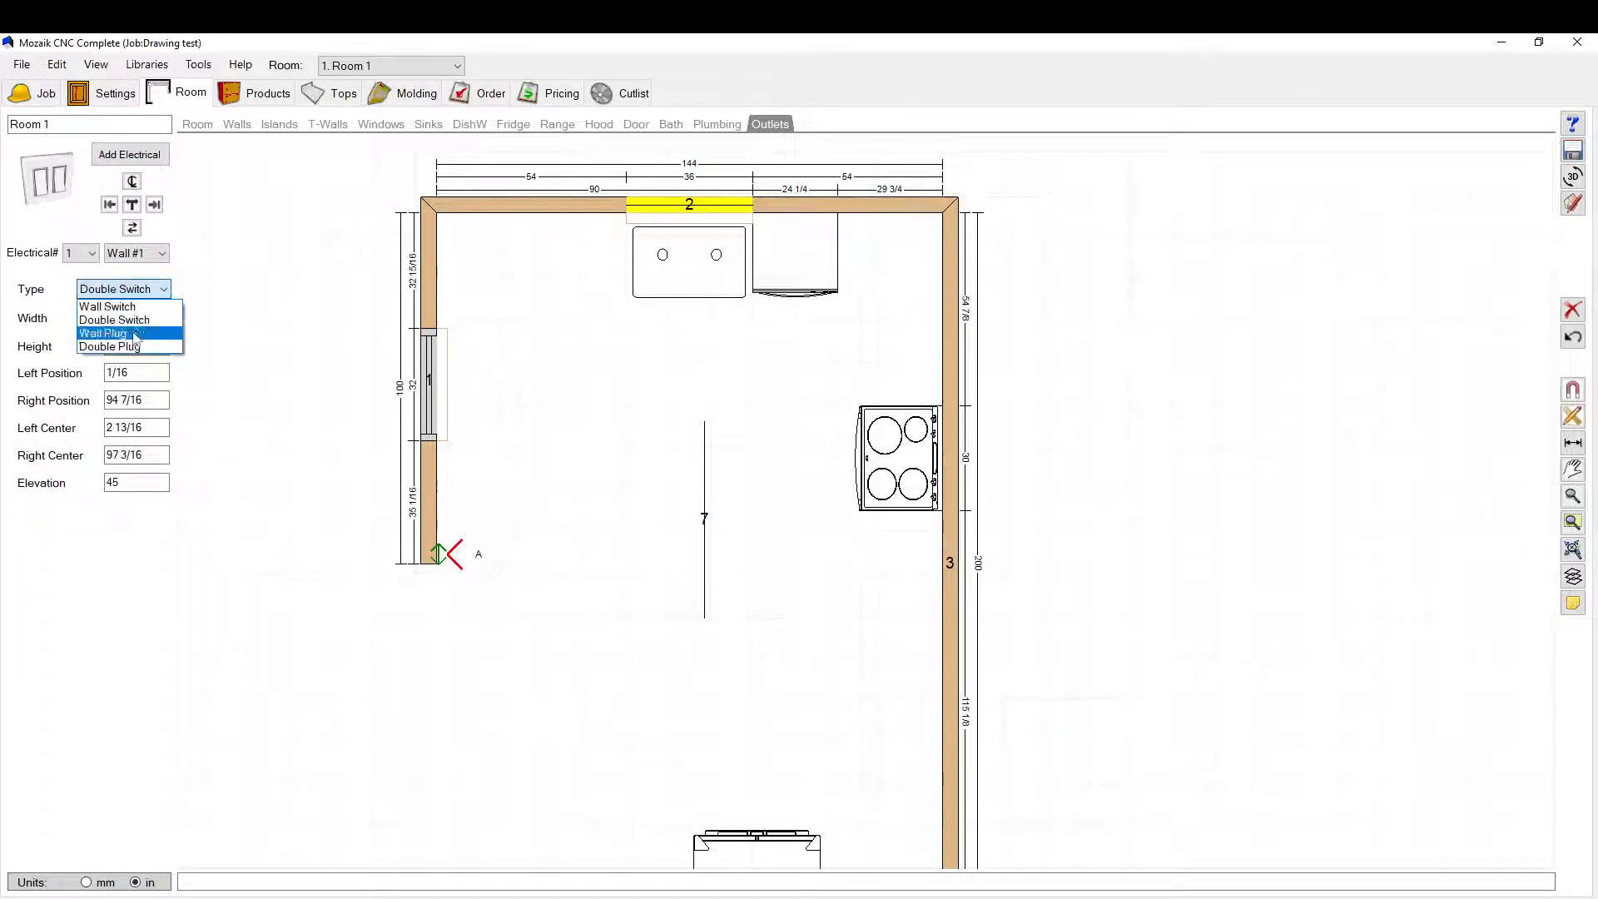
click(122, 337)
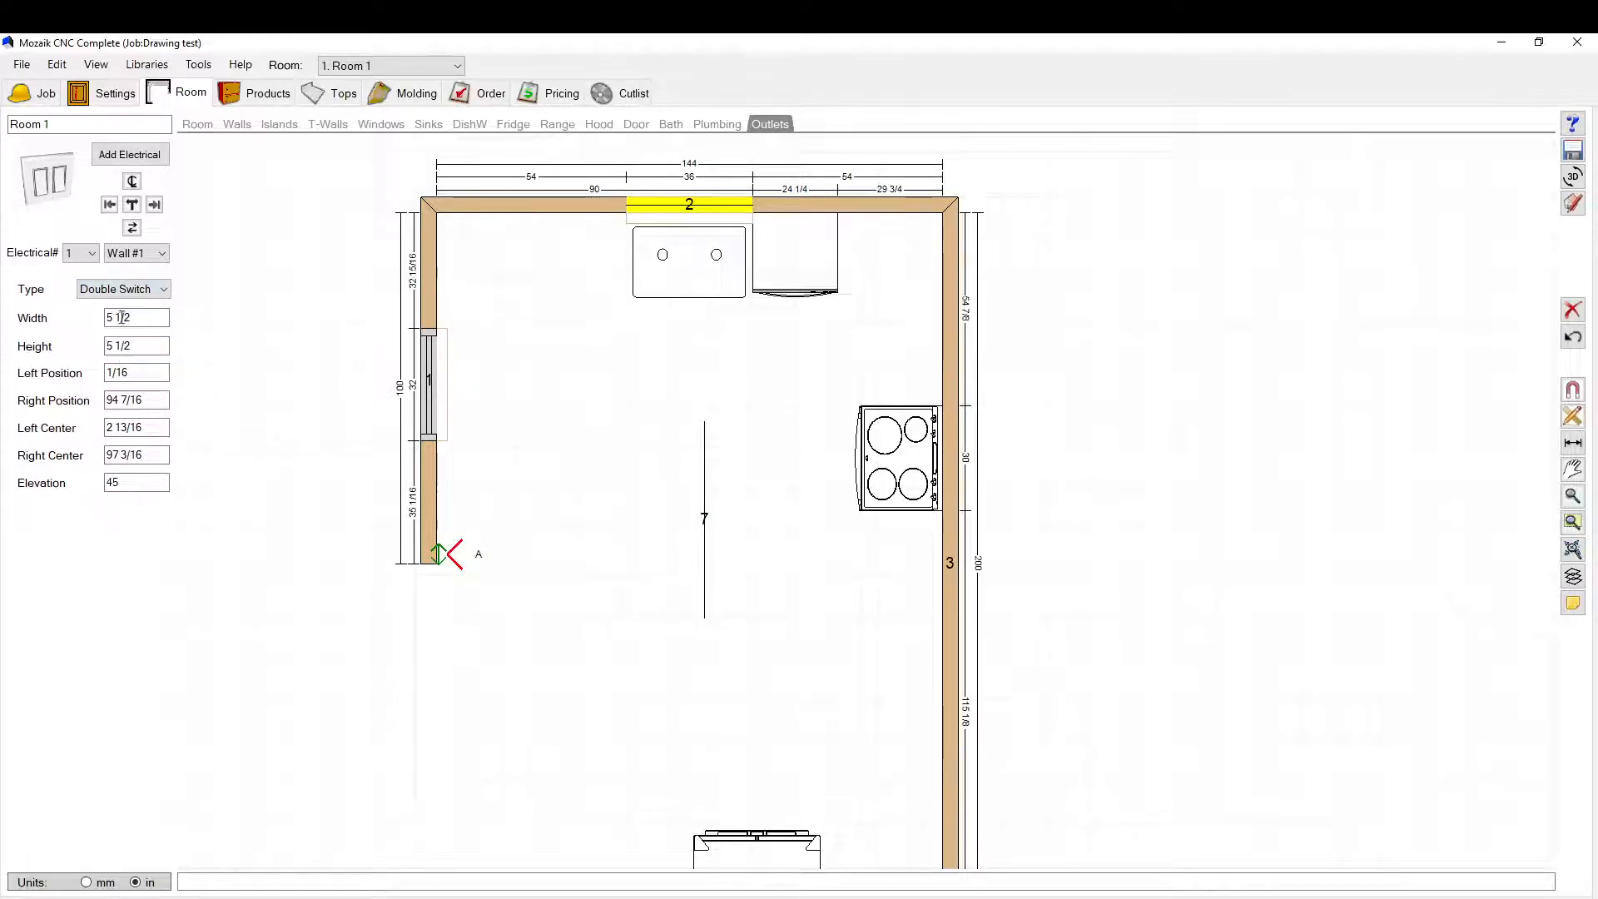
click(127, 291)
click(135, 347)
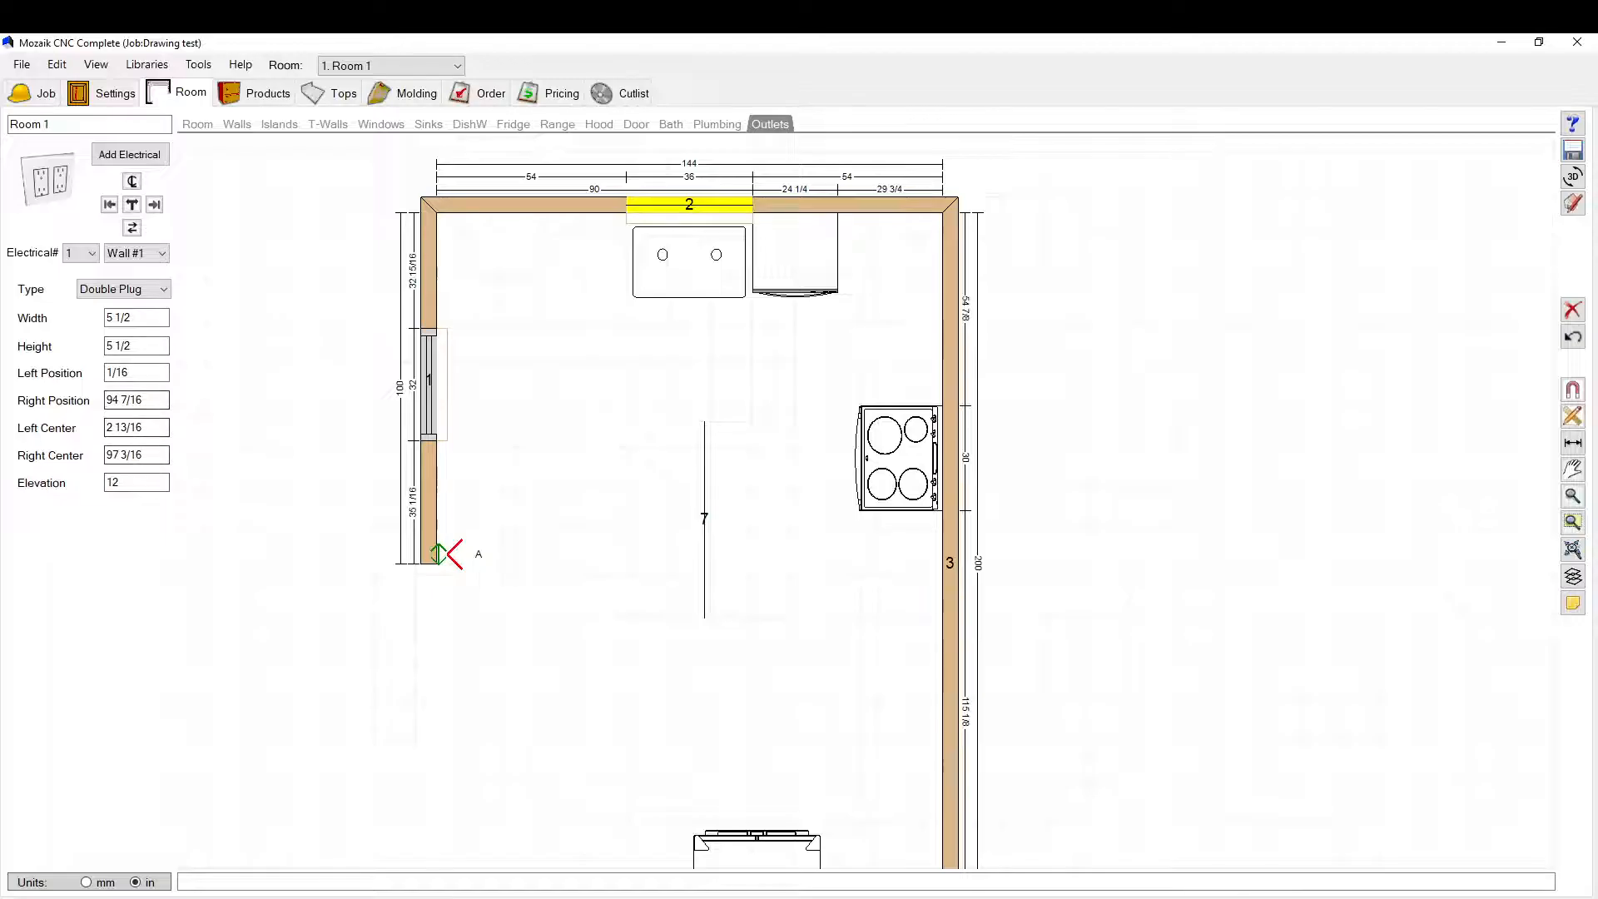
click(506, 596)
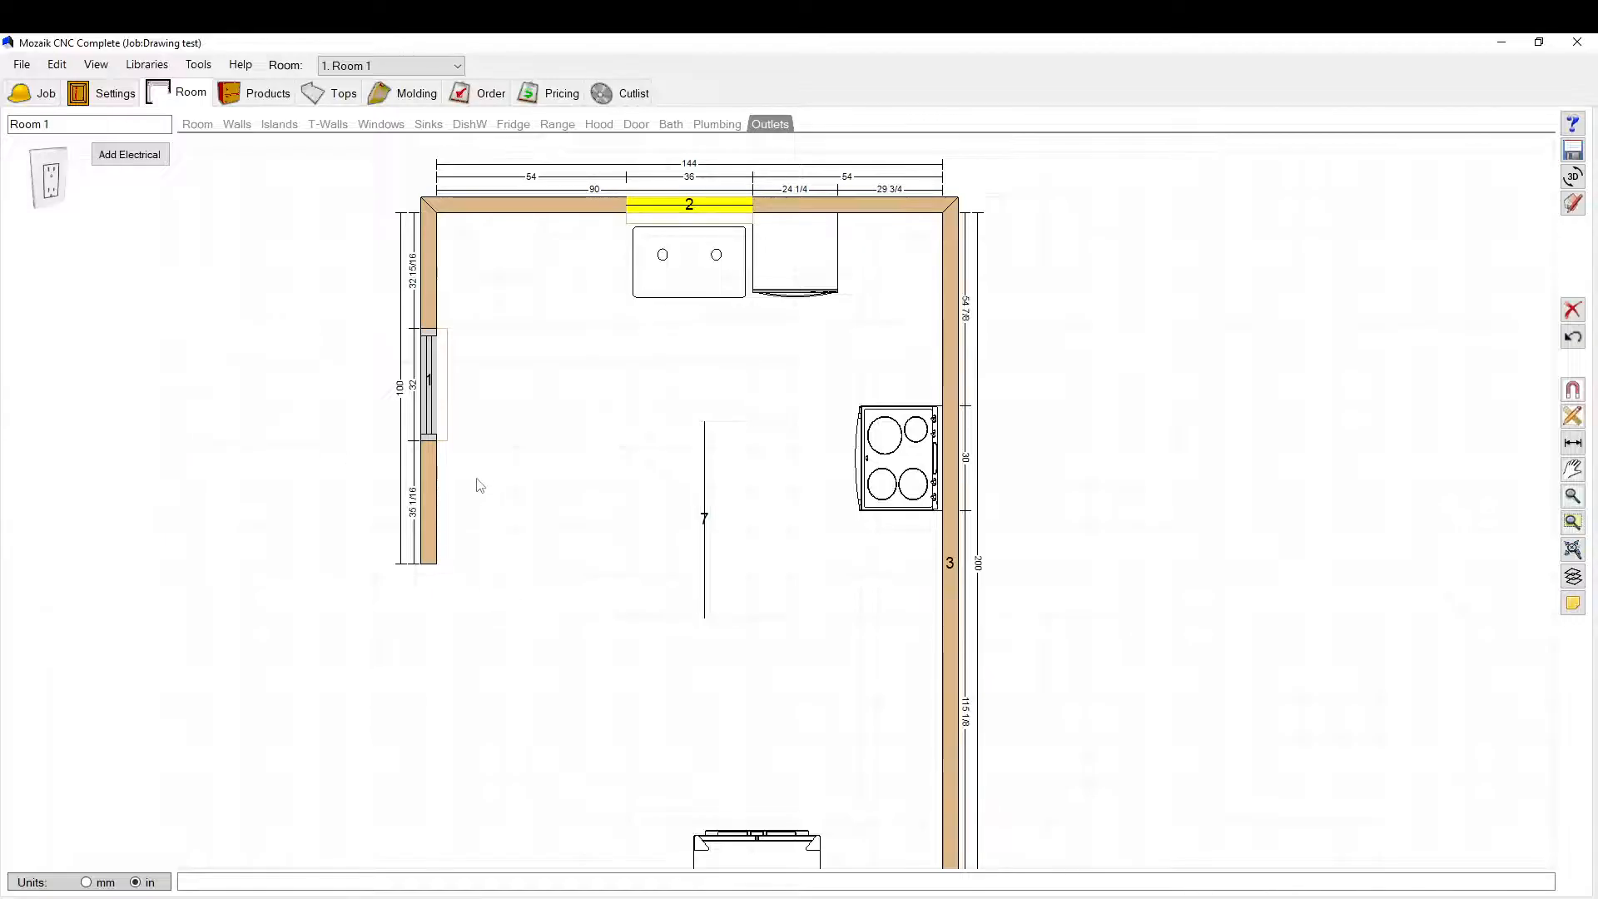
Step: Add a dimension alongside wall 1 from its open end to the door
click(502, 540)
scroll(505, 539, down, 2)
scroll(634, 260, up, 2)
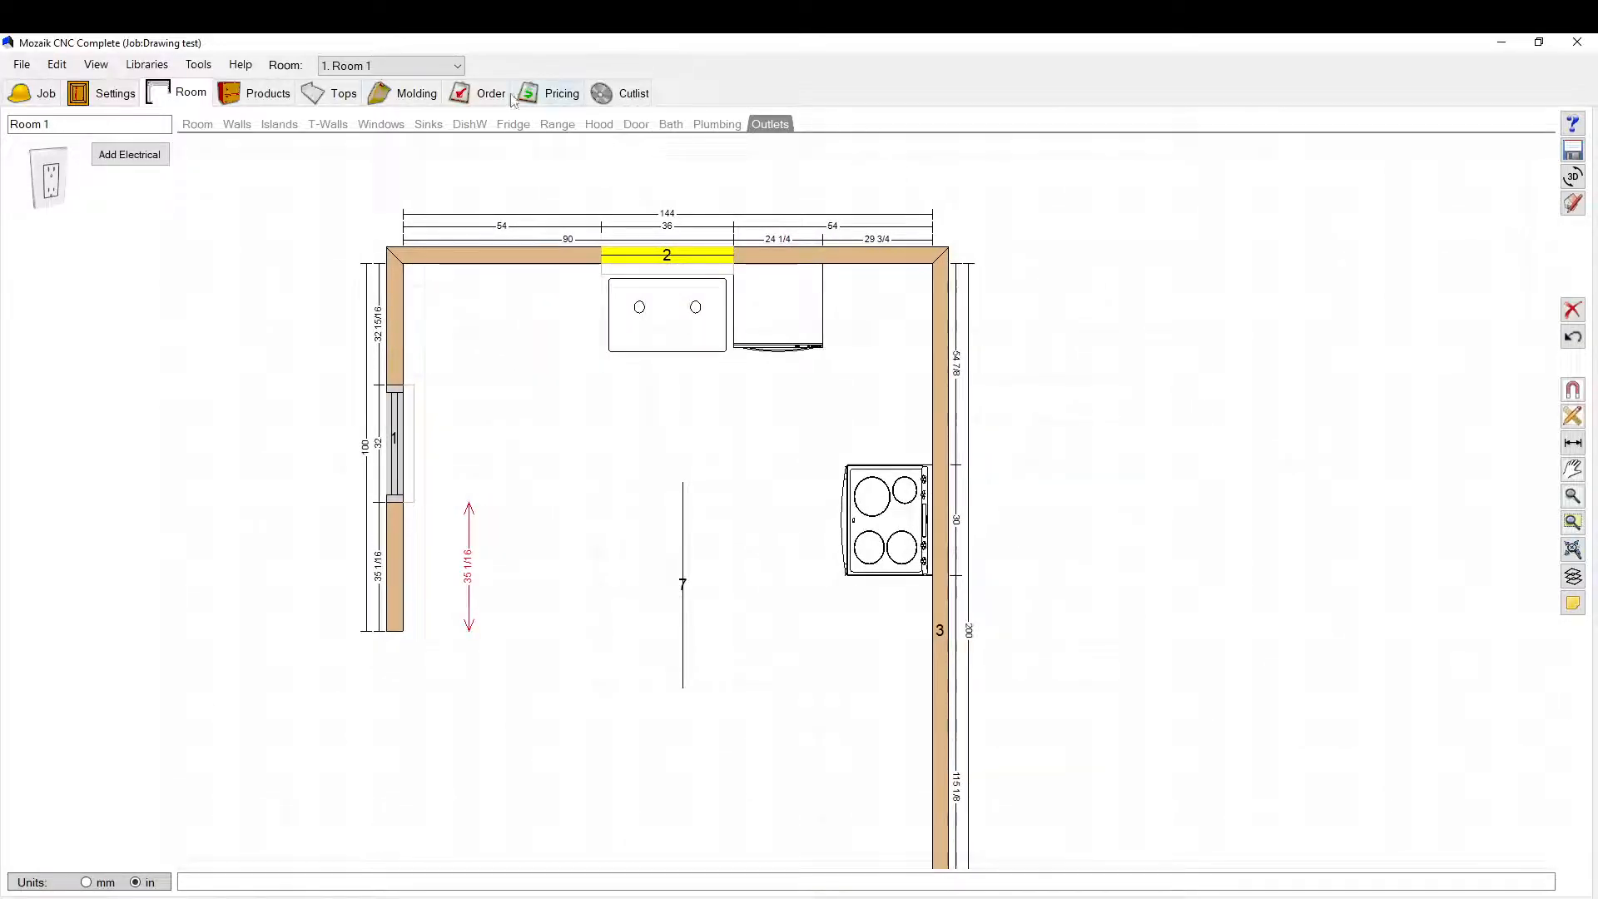
Step: Examine the product library's base cabinets, previewing B-SNK and BC 36-36 and expanding Base End Panels, Corner Cabinets and Blind Corners
click(278, 105)
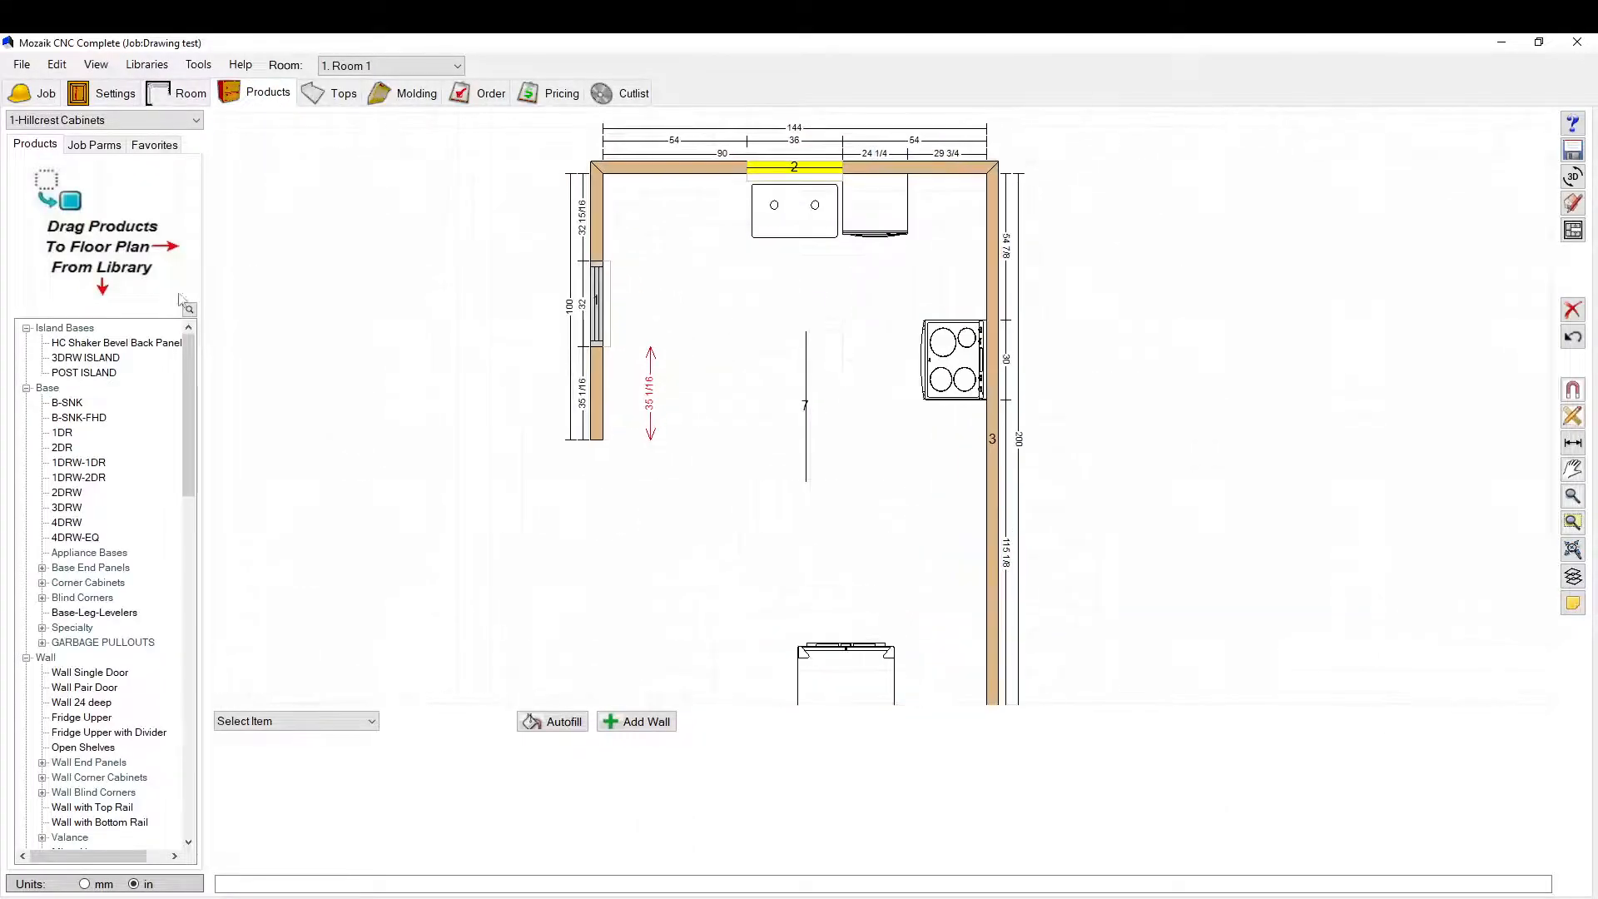
scroll(100, 420, down, 10)
scroll(100, 425, up, 10)
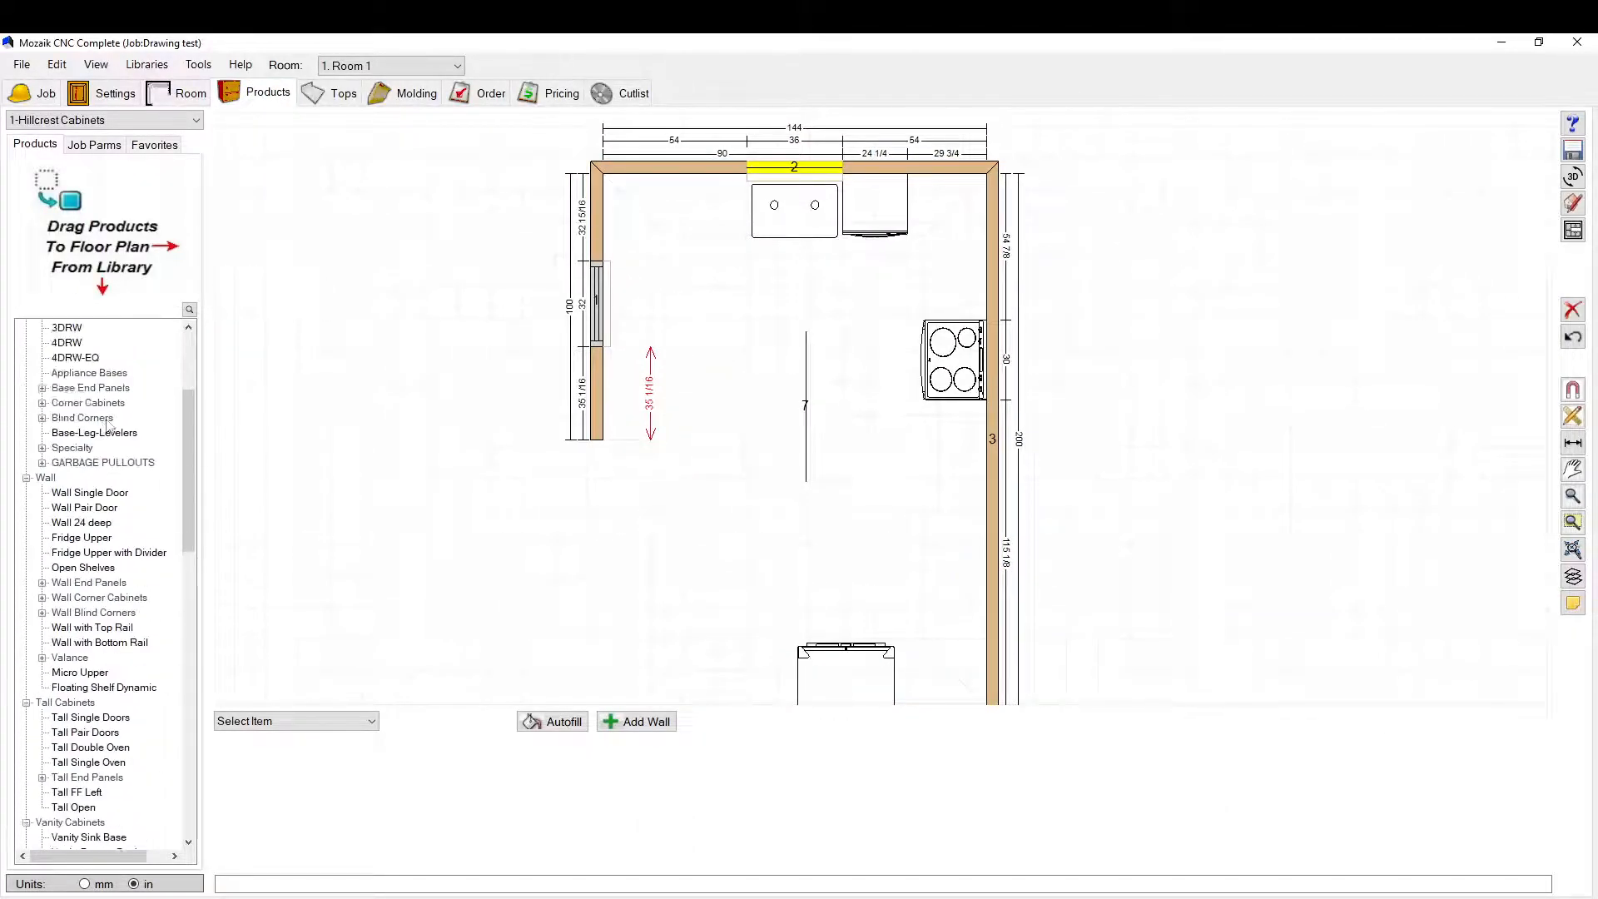
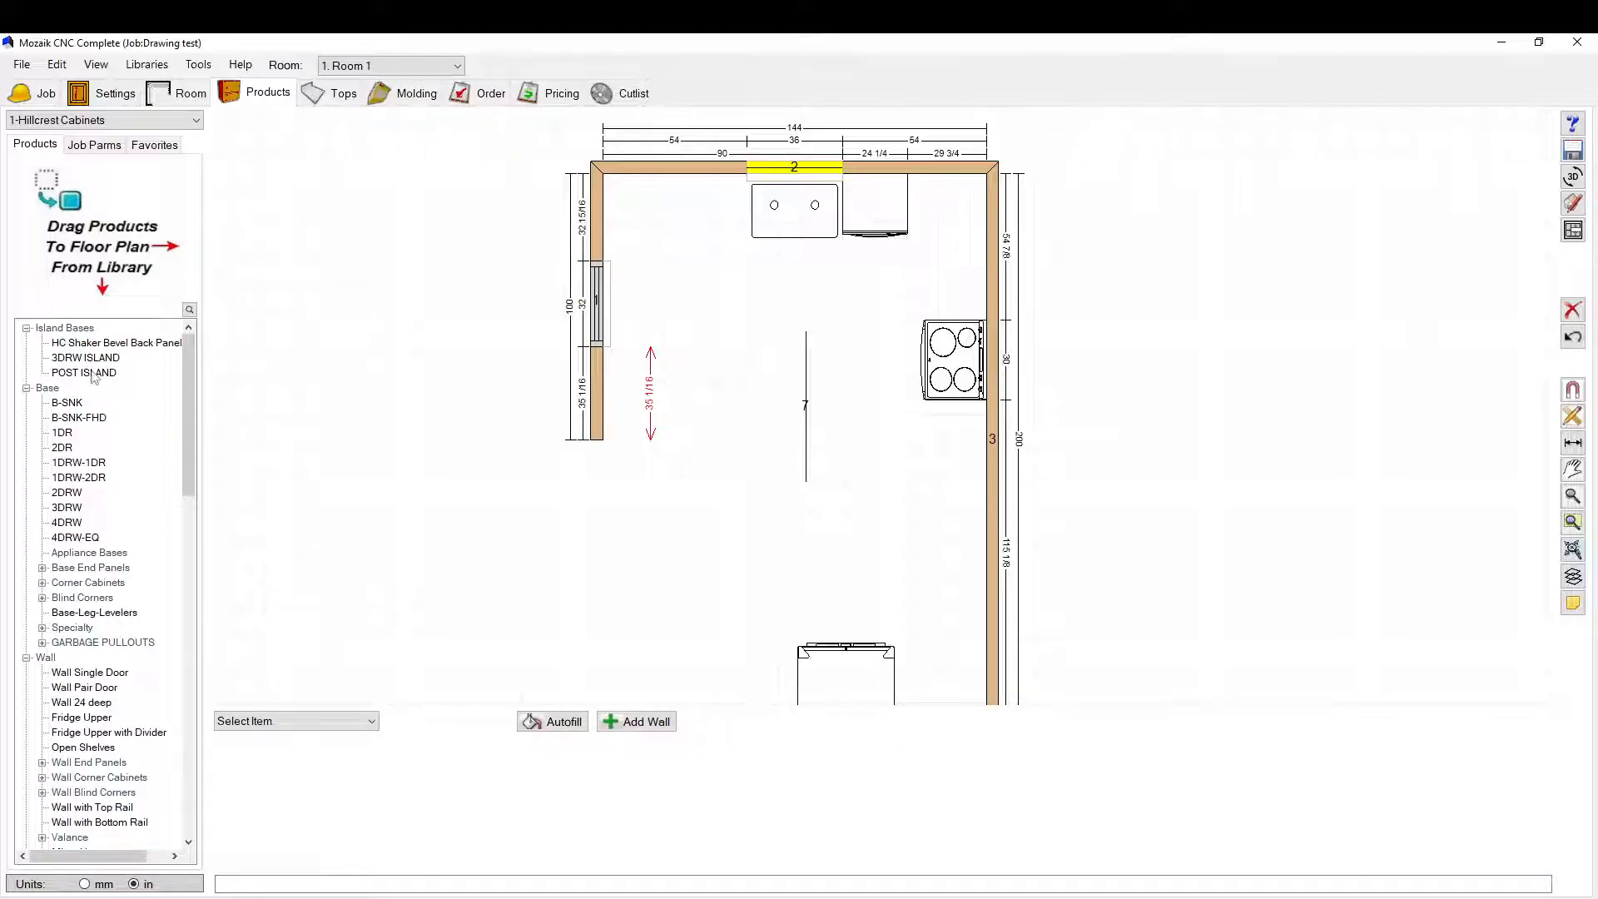
click(81, 404)
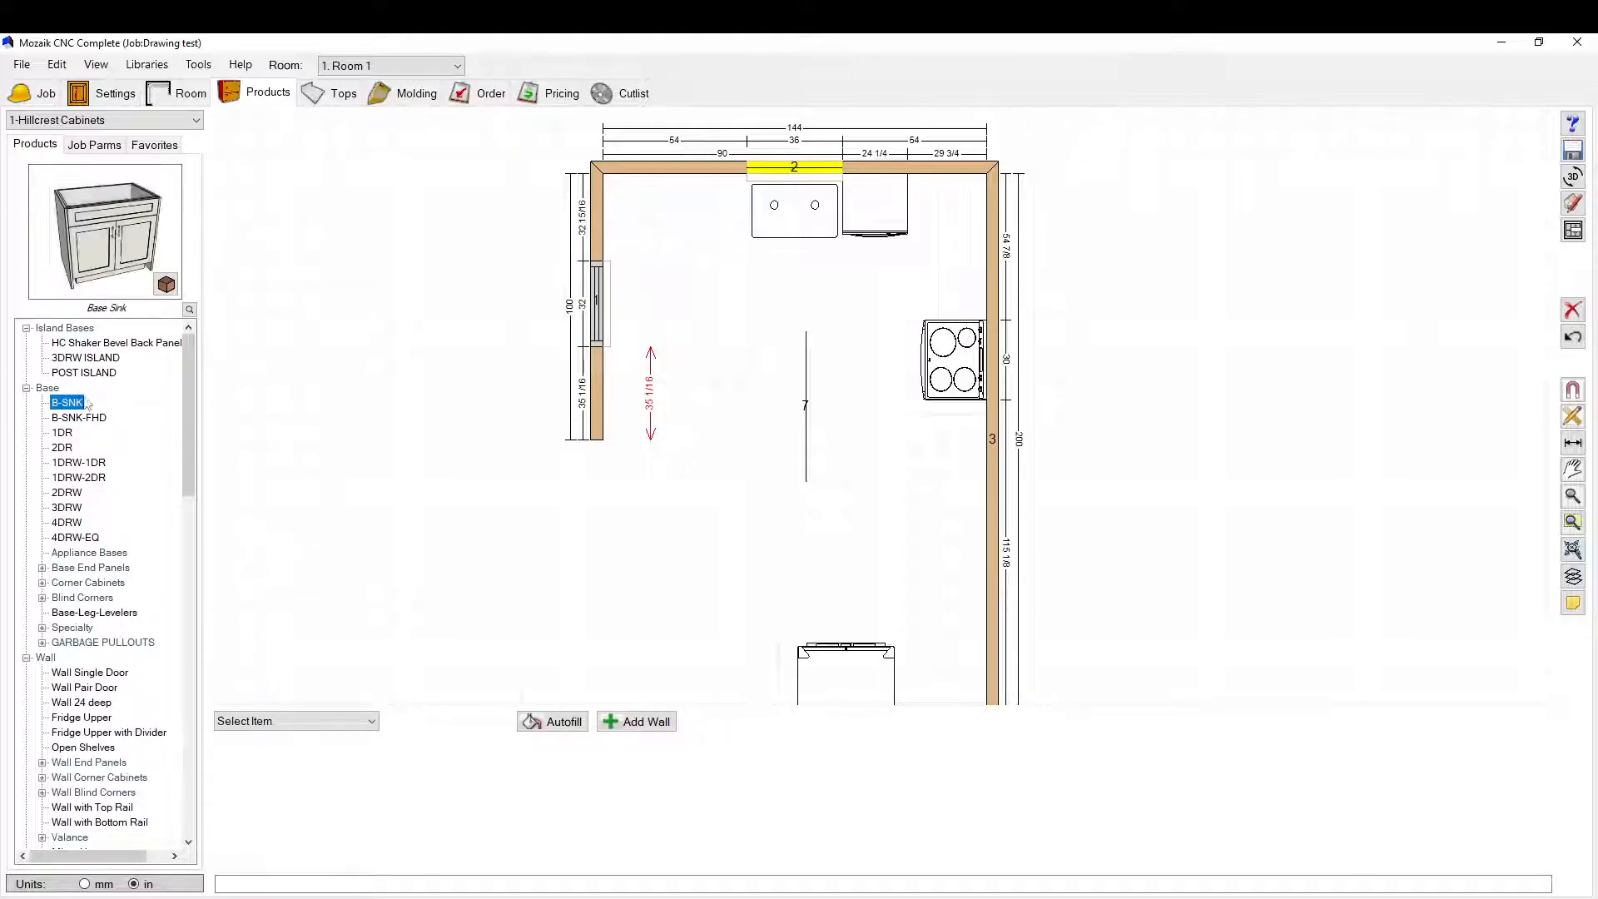
click(492, 301)
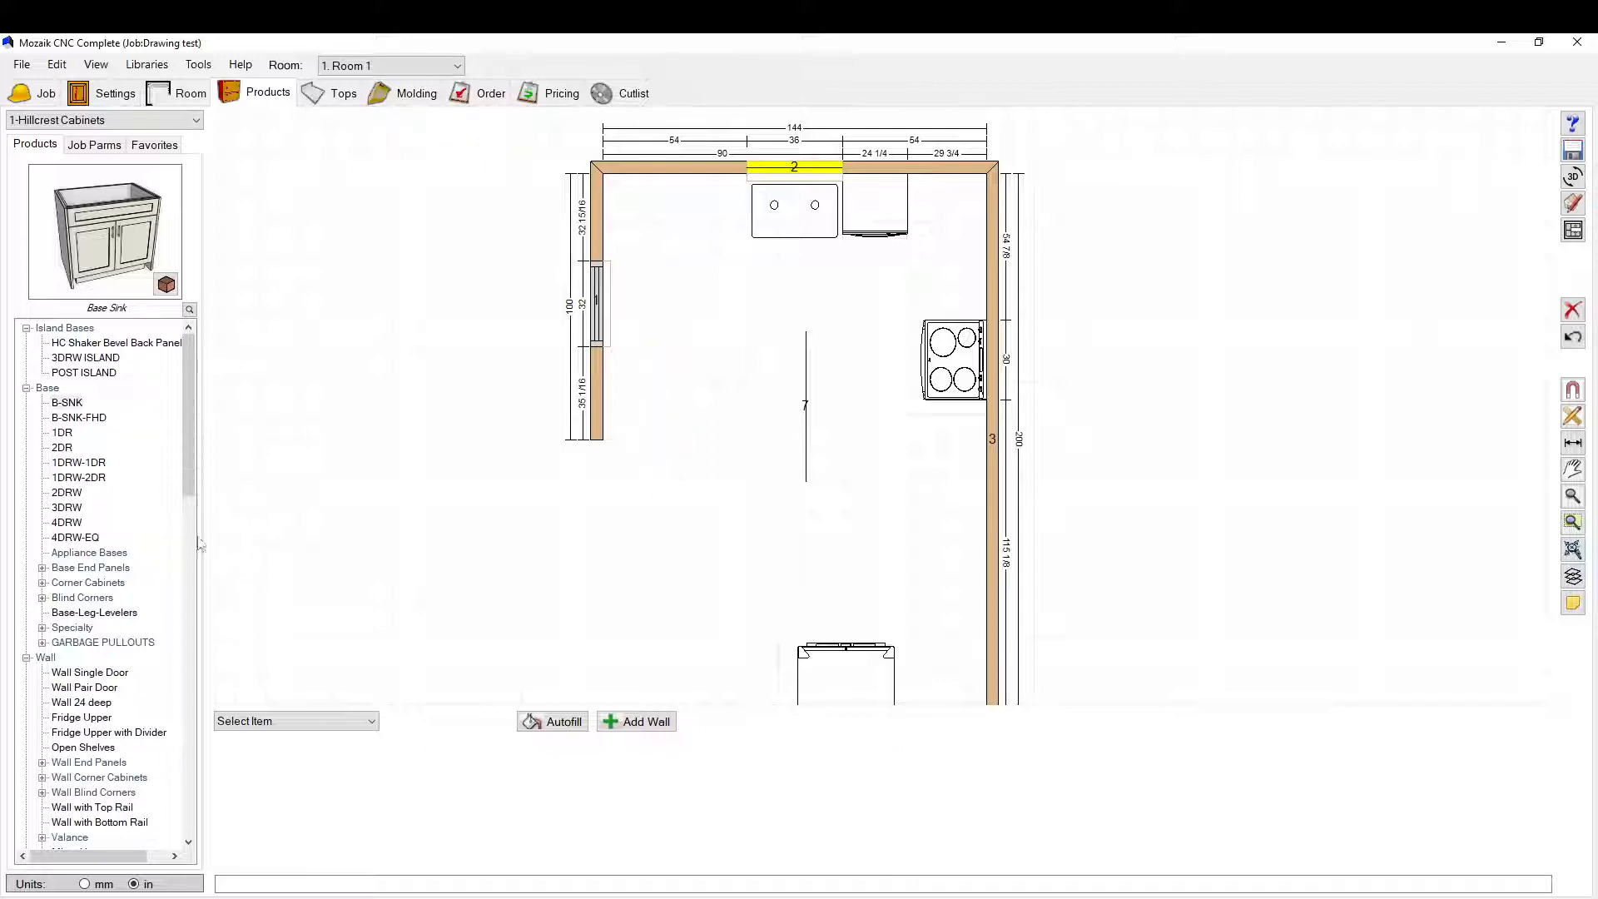
click(68, 404)
scroll(58, 725, down, 2)
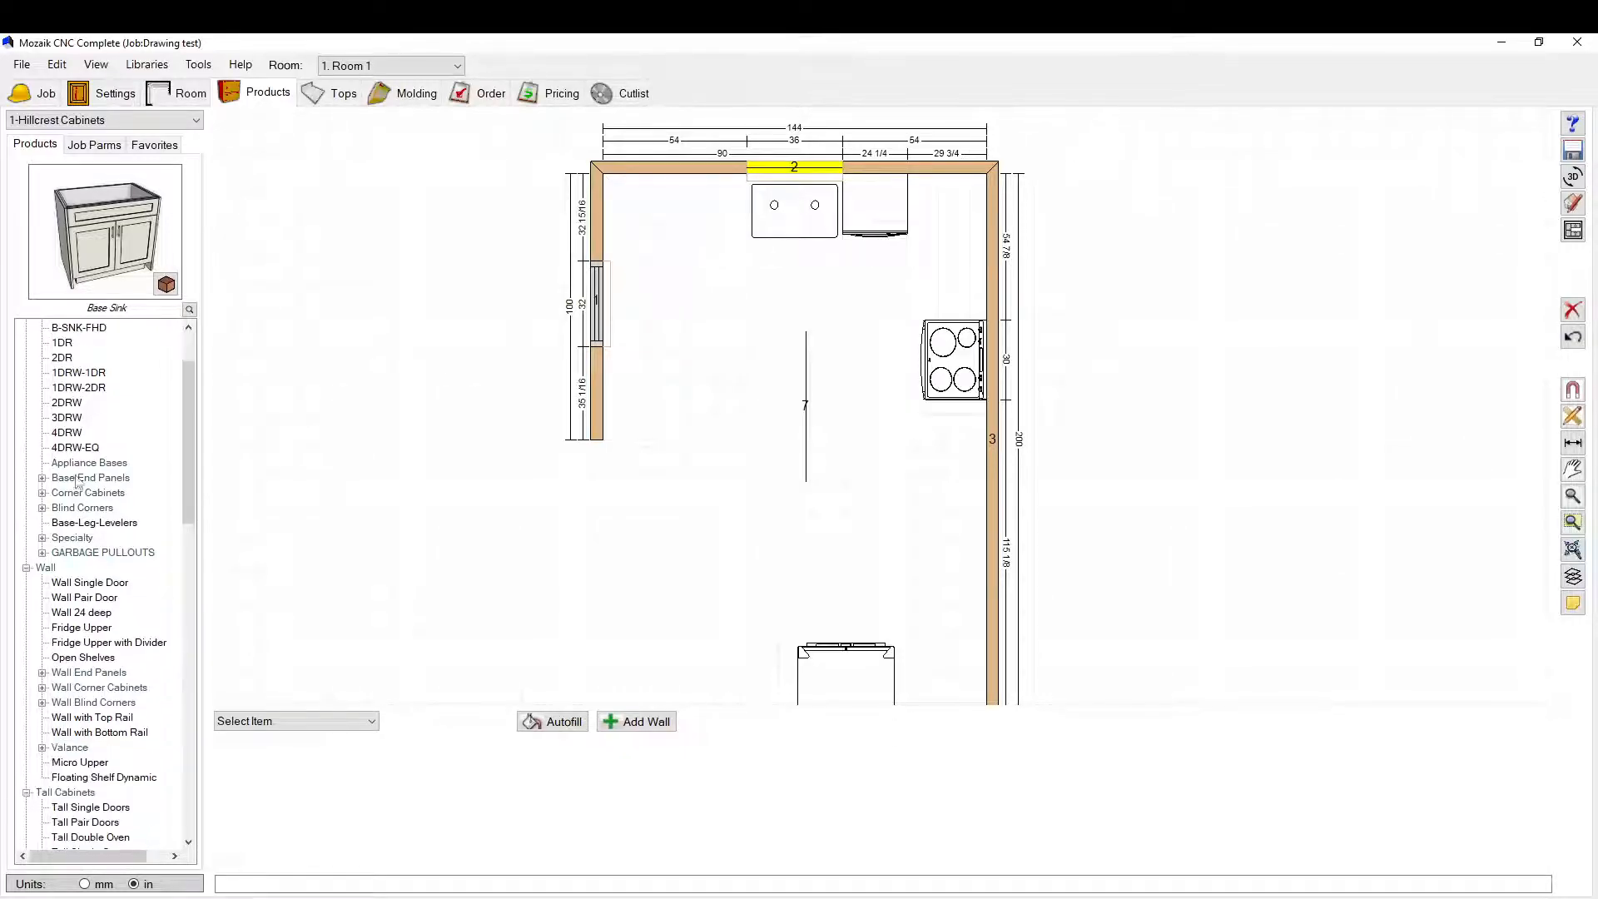
click(41, 479)
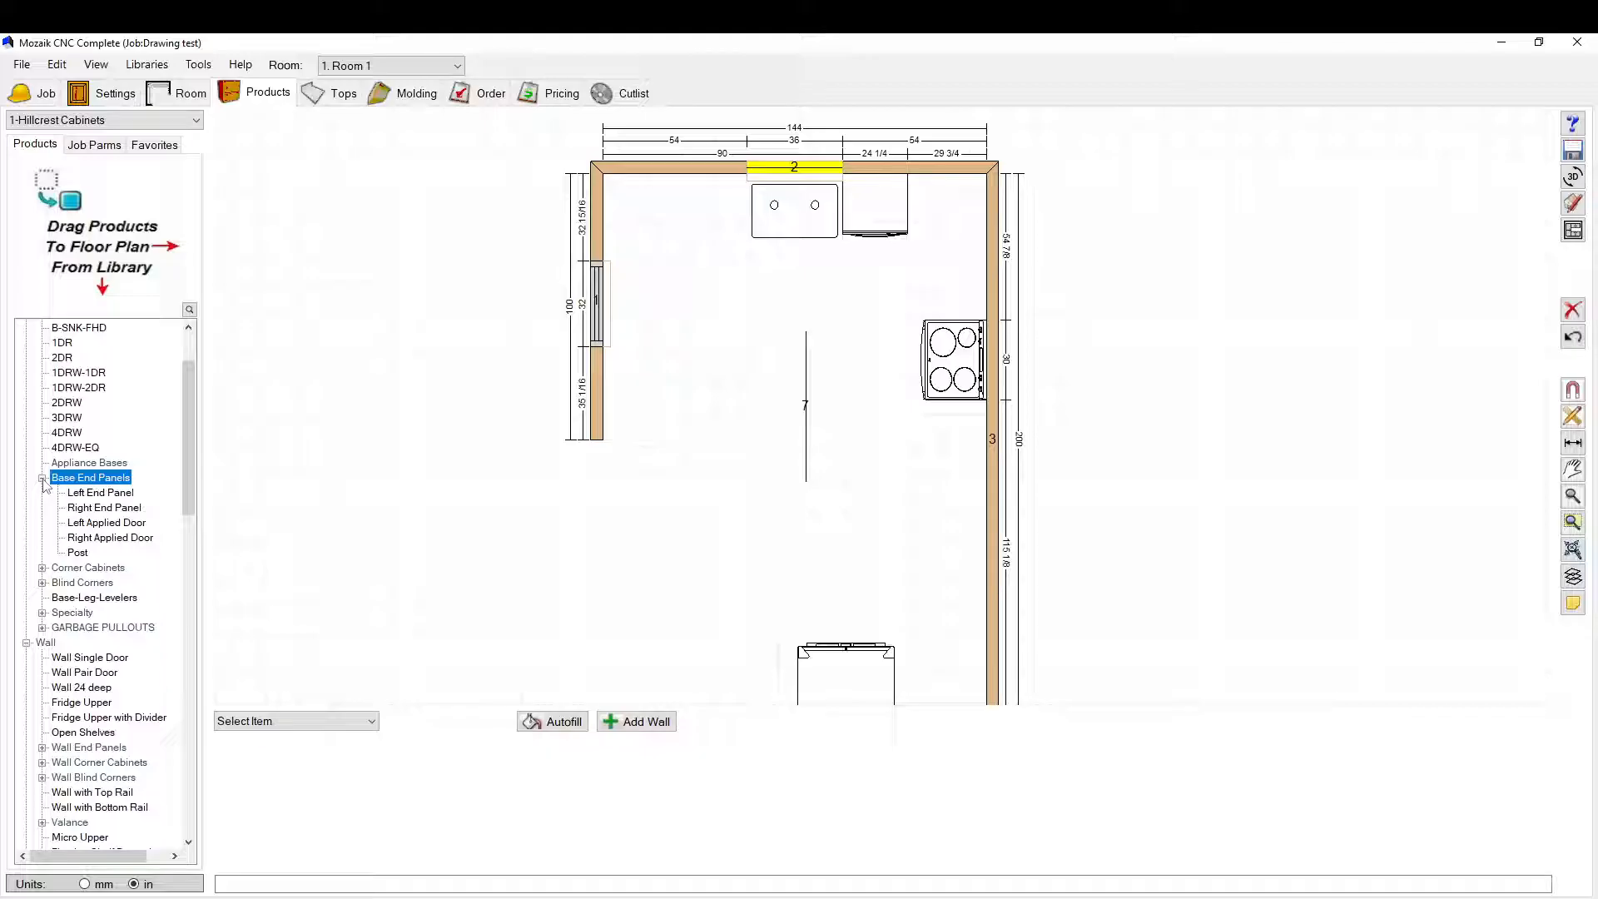
click(41, 568)
click(92, 596)
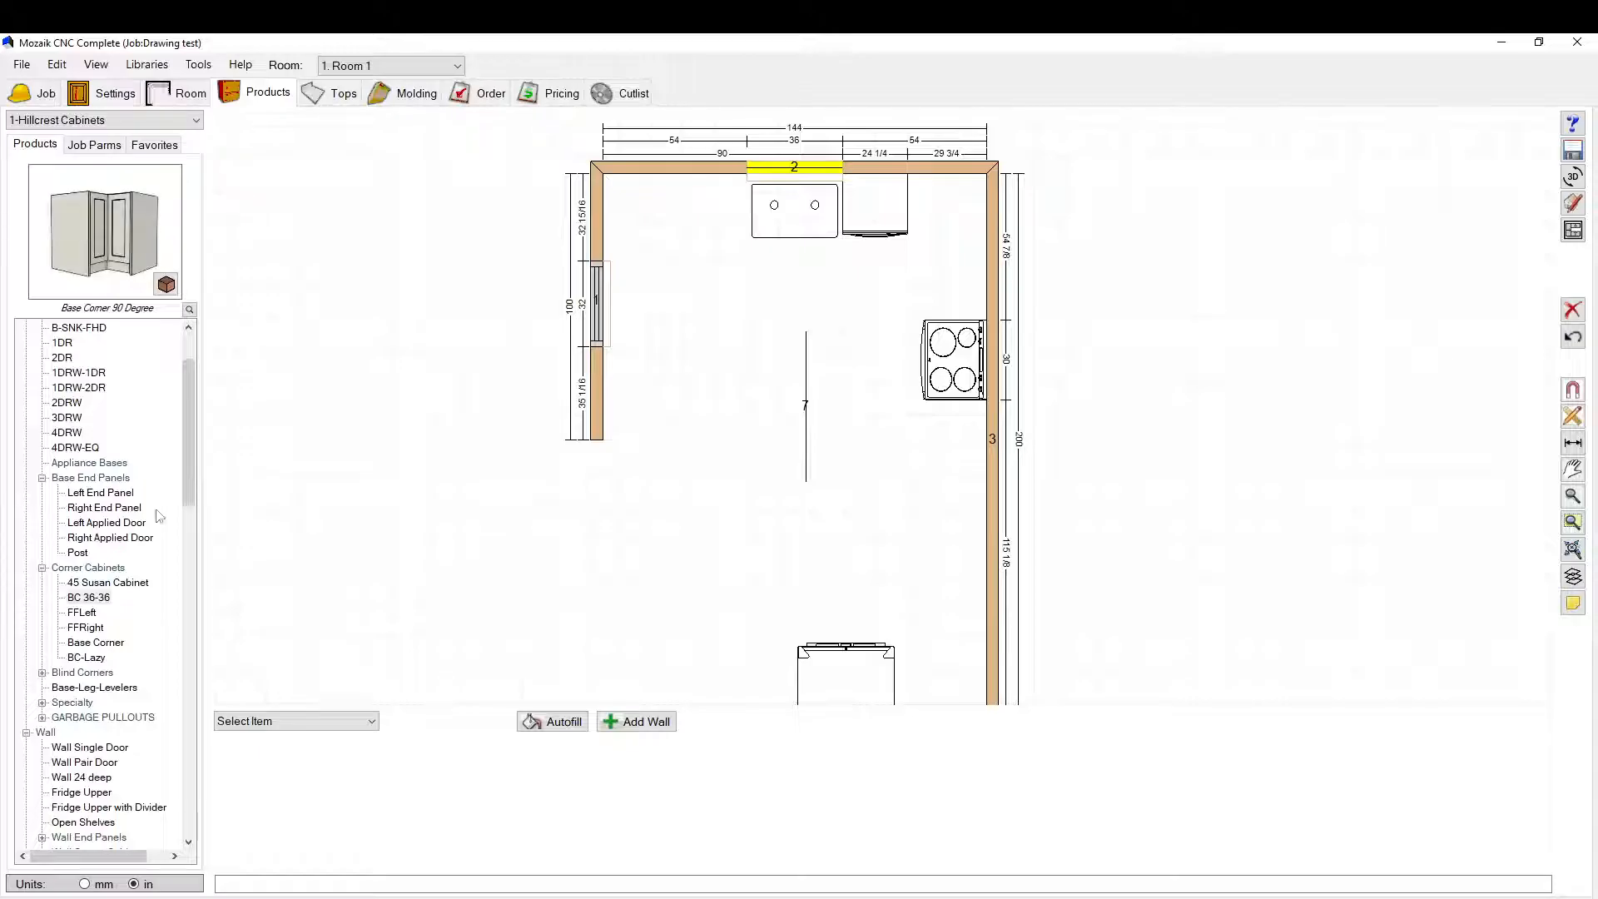
scroll(64, 622, down, 2)
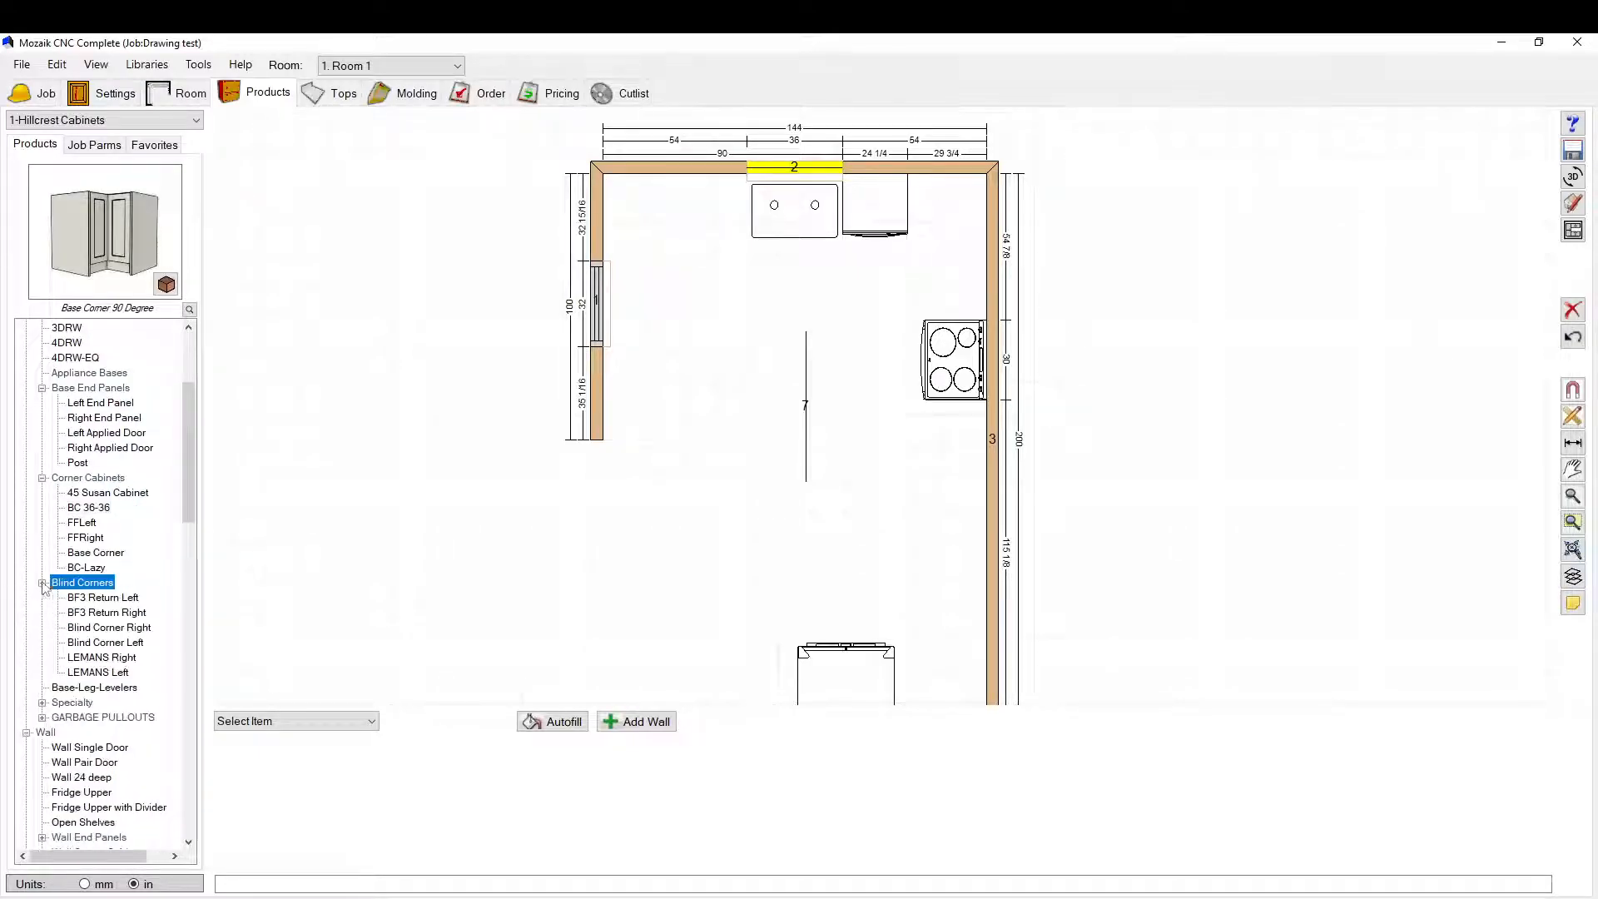
Step: Examine the library's Blind Corners, GARBAGE PULLOUTS, Wall End Panels and Wall Corner Cabinets groups
click(84, 583)
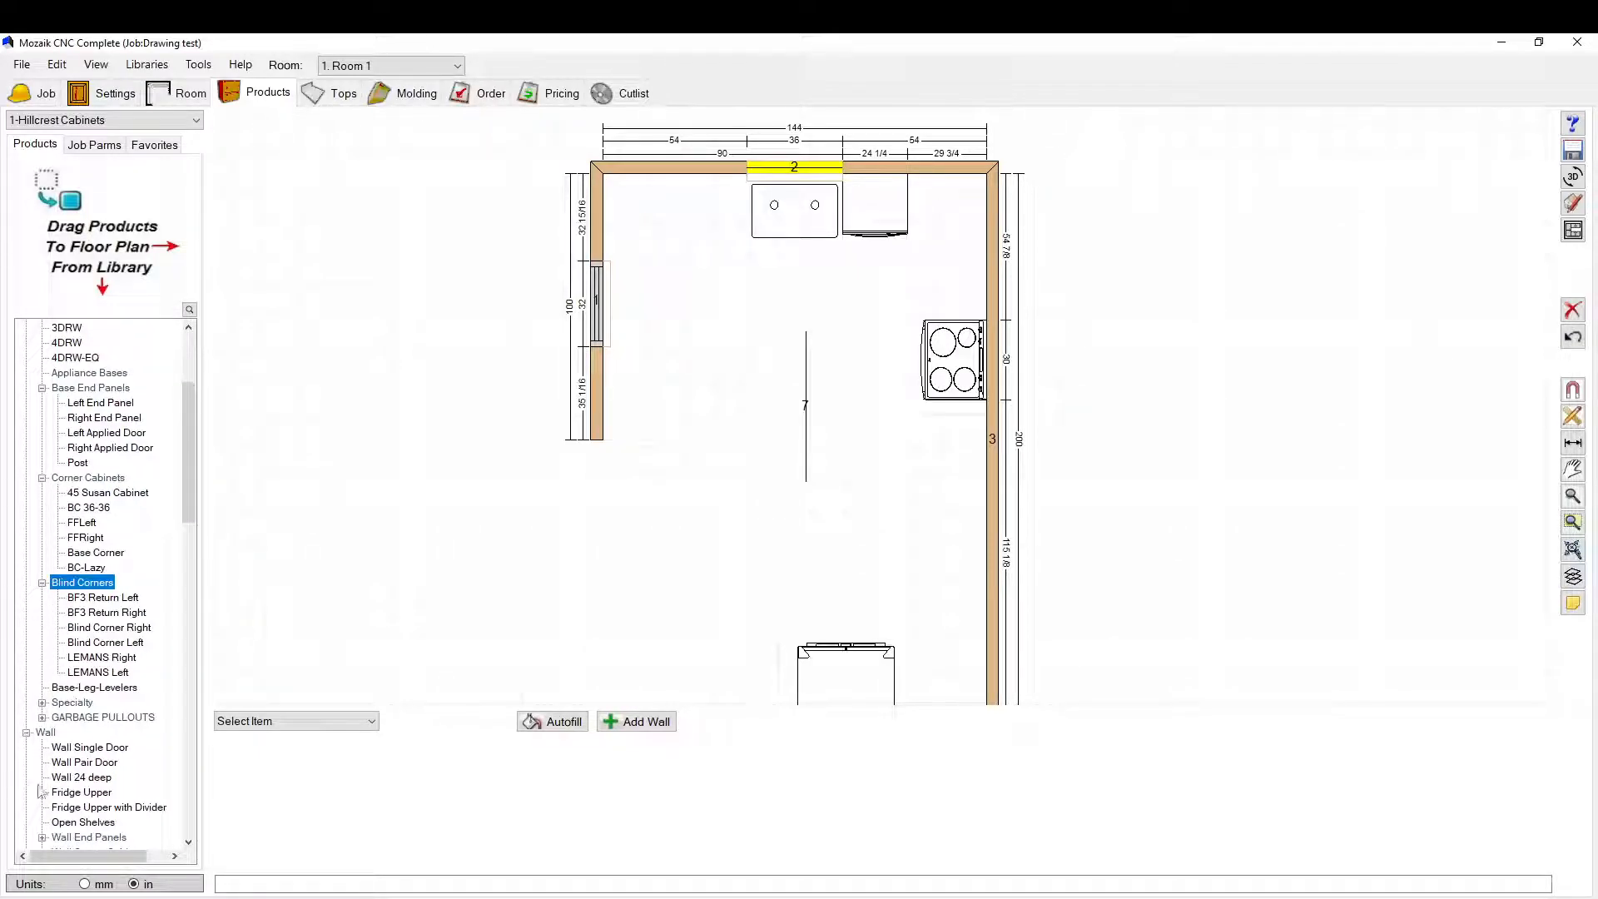
scroll(181, 754, down, 3)
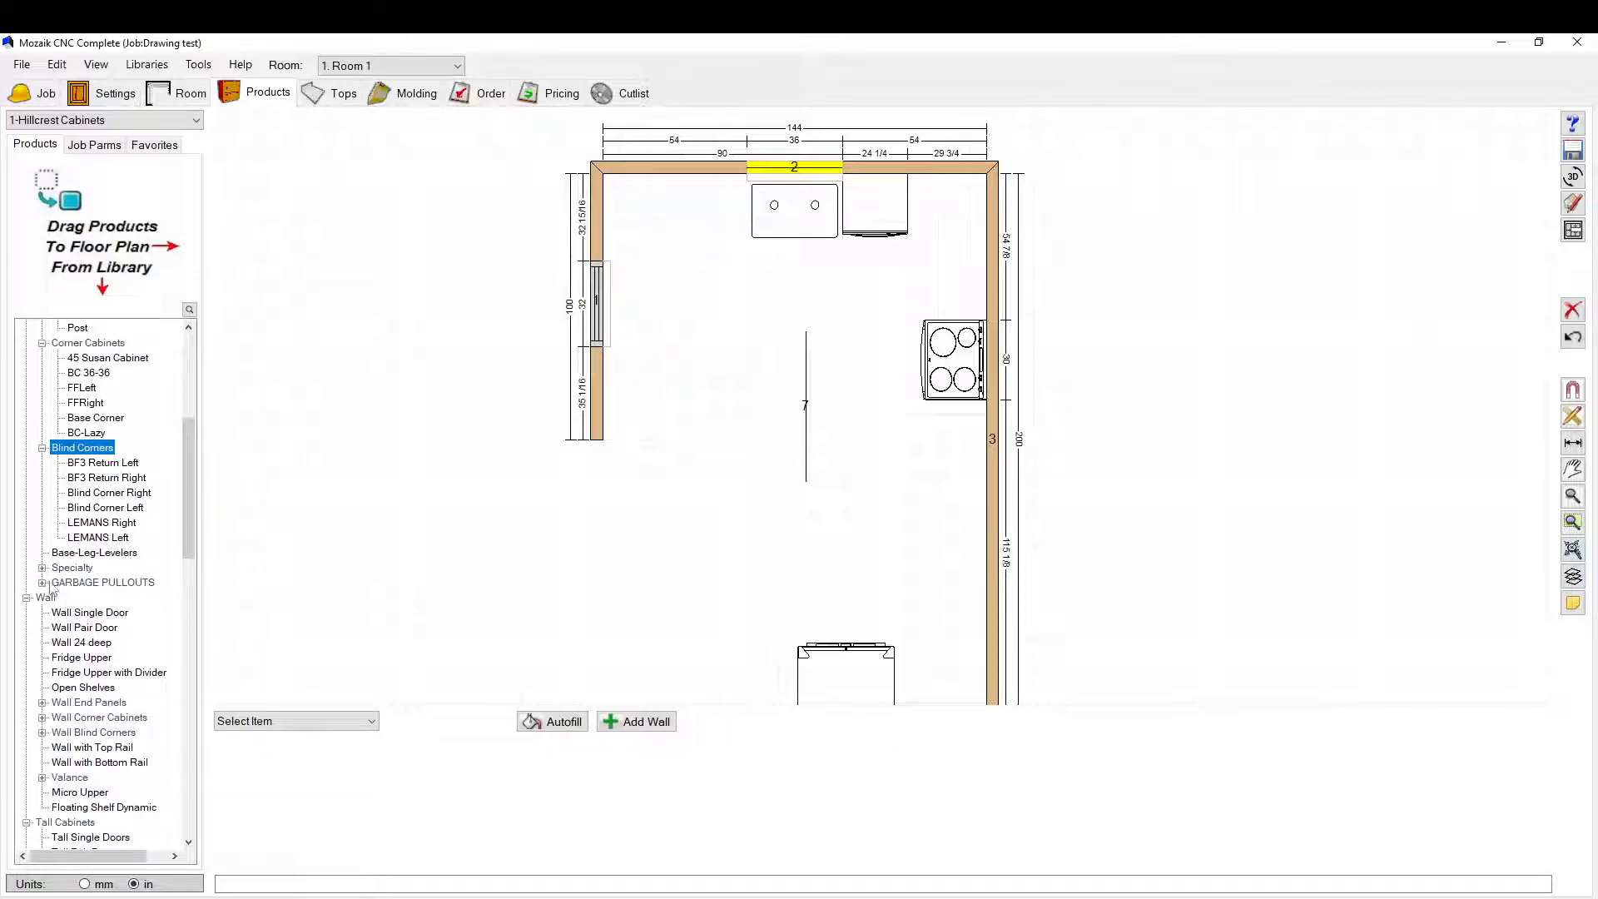
click(53, 583)
scroll(108, 571, down, 3)
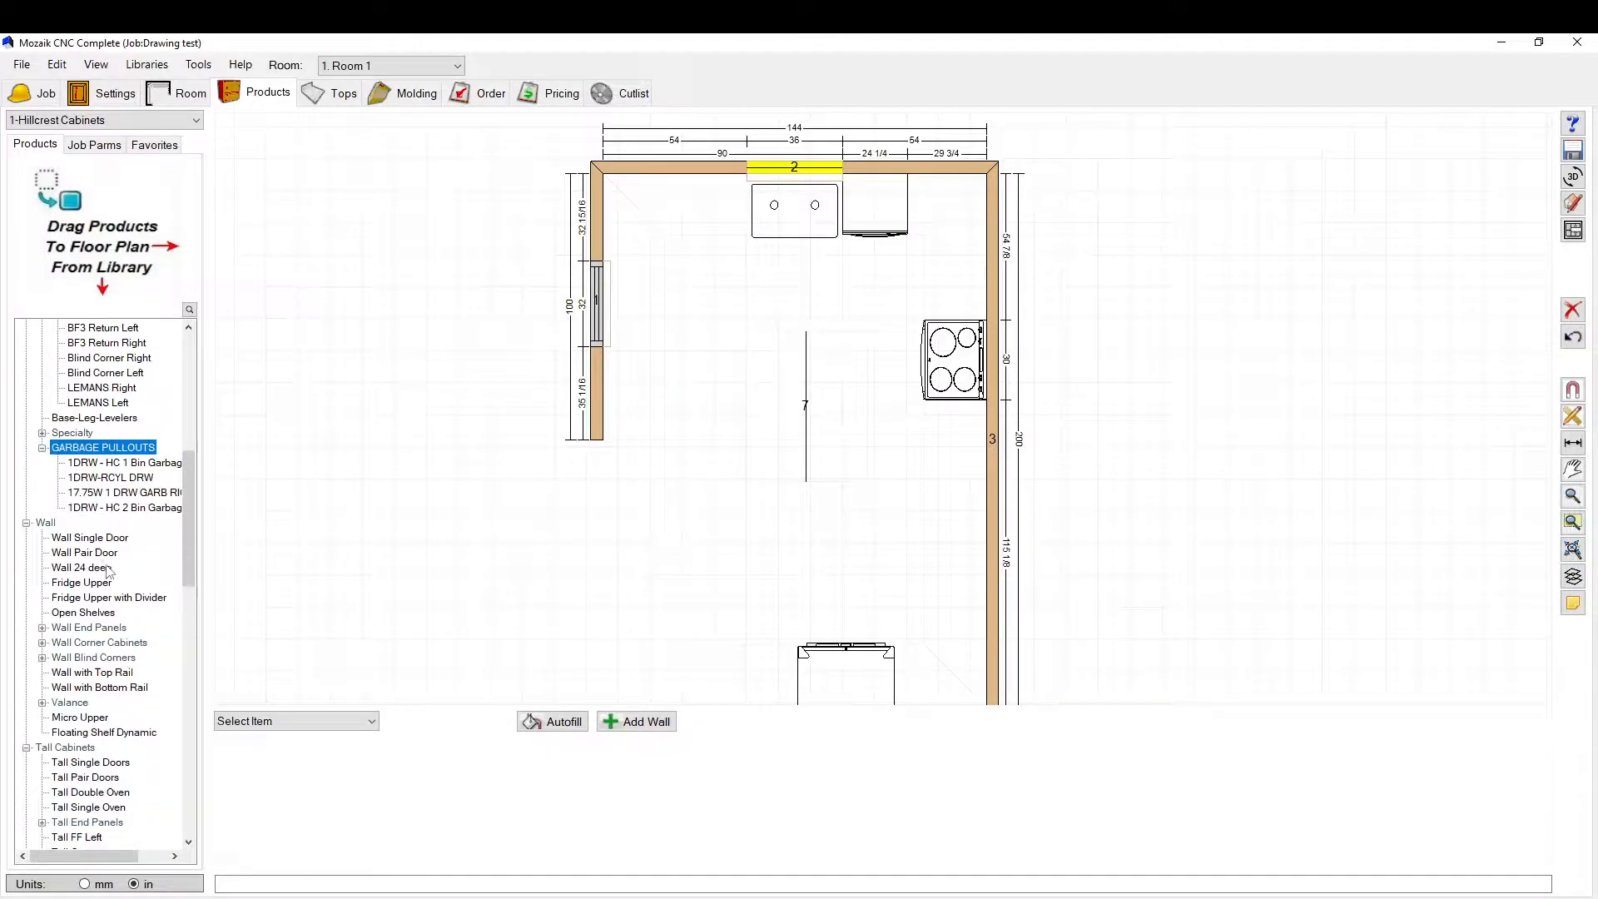
click(53, 628)
scroll(41, 678, down, 2)
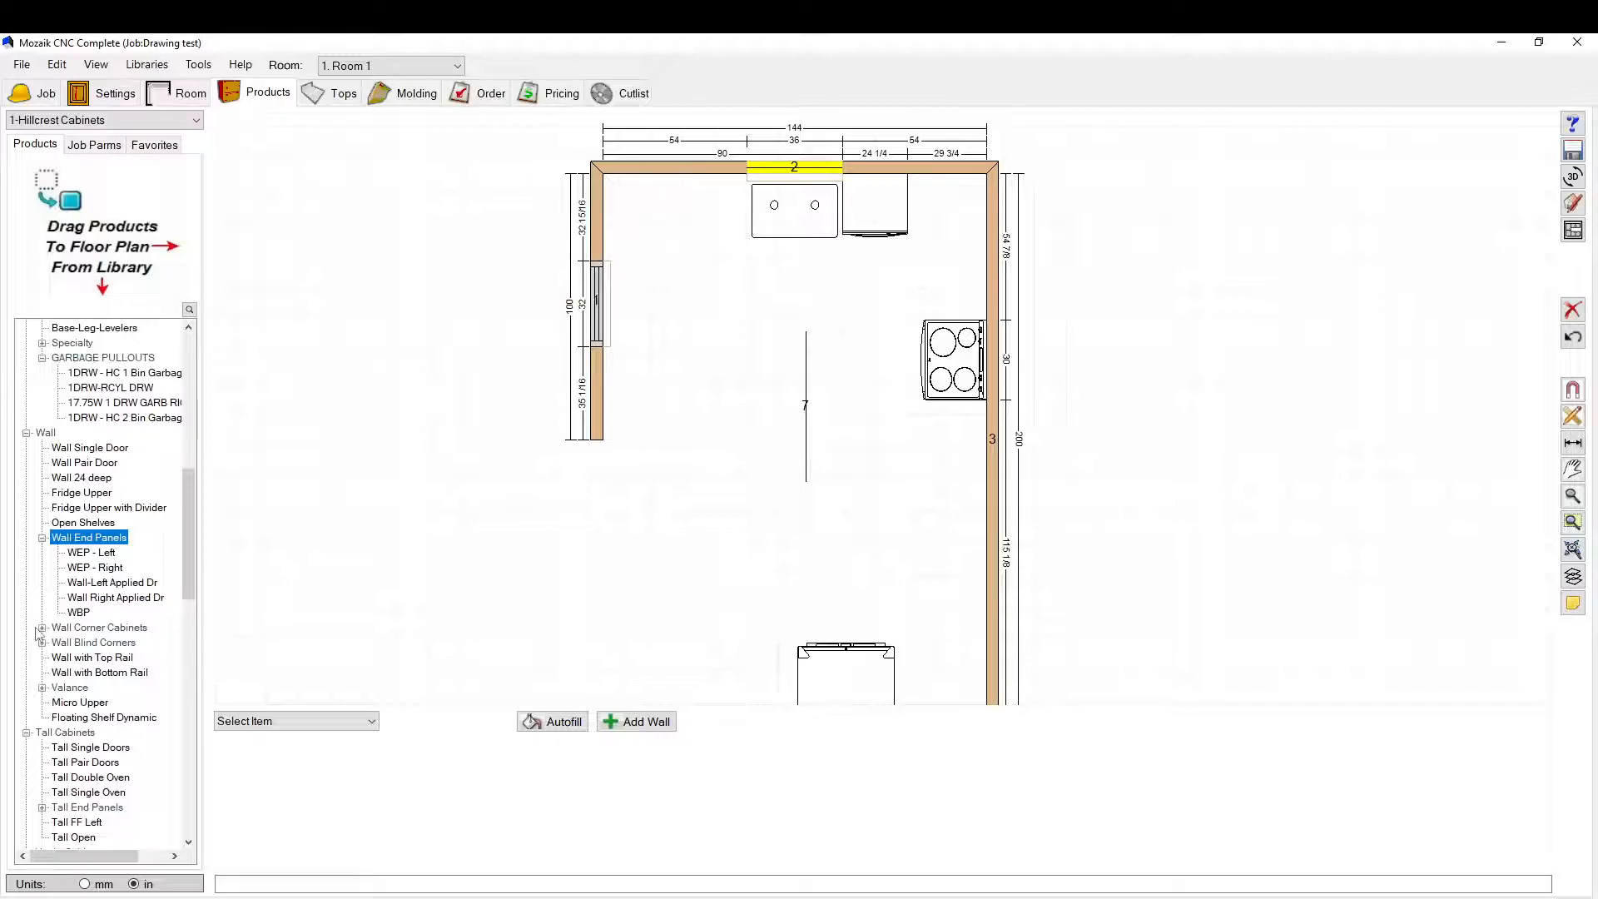
click(43, 630)
scroll(87, 628, down, 2)
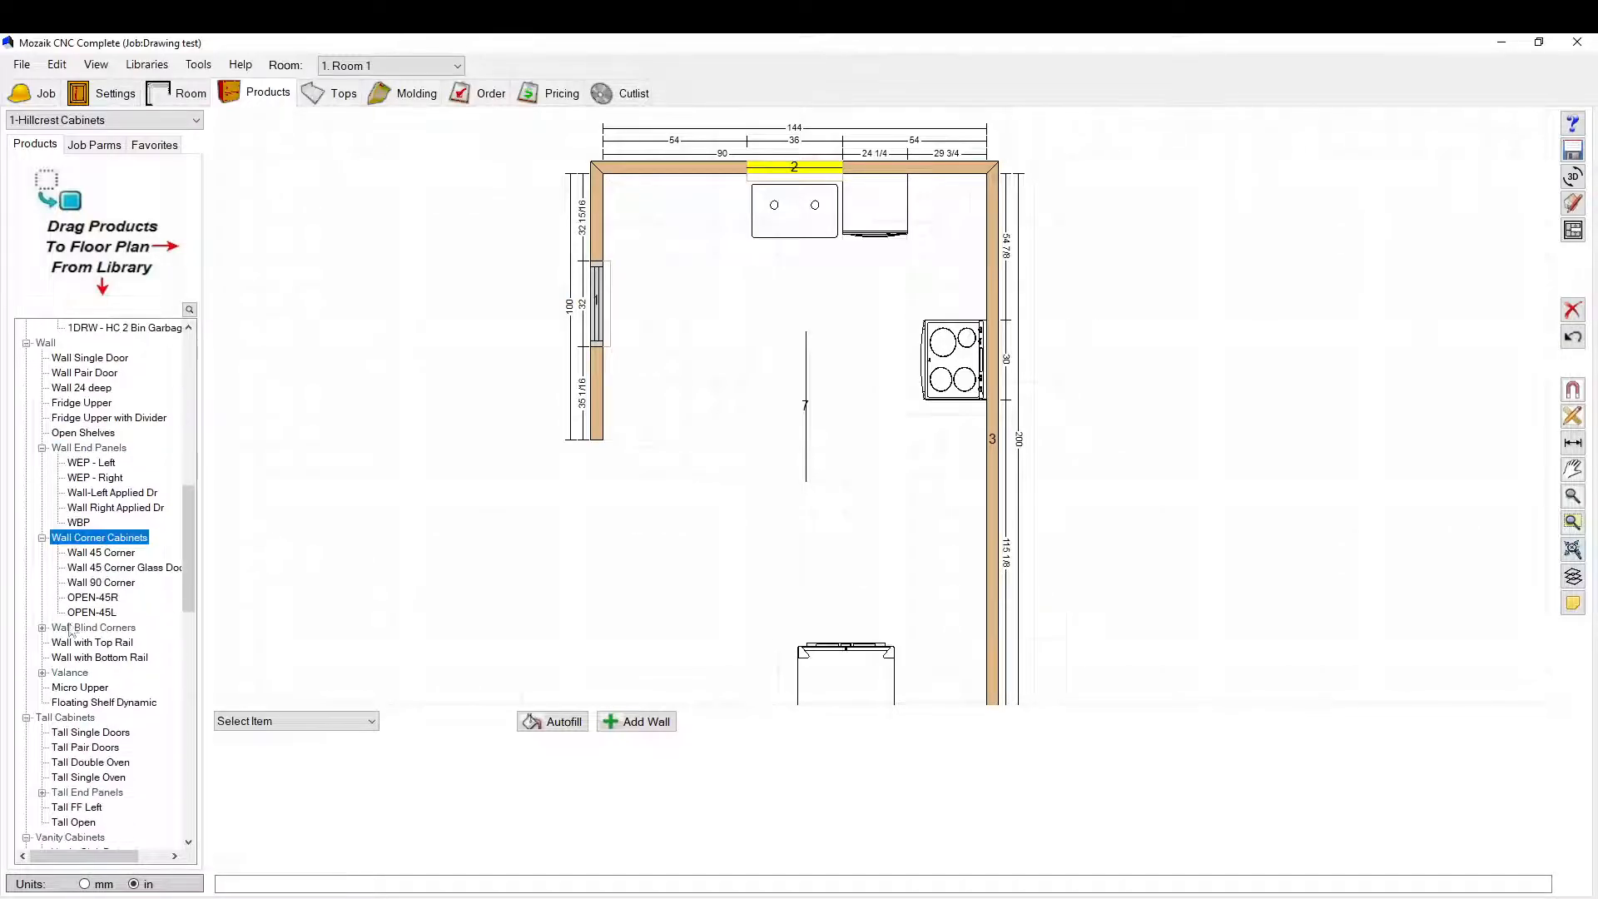
scroll(70, 630, down, 1)
scroll(47, 645, down, 3)
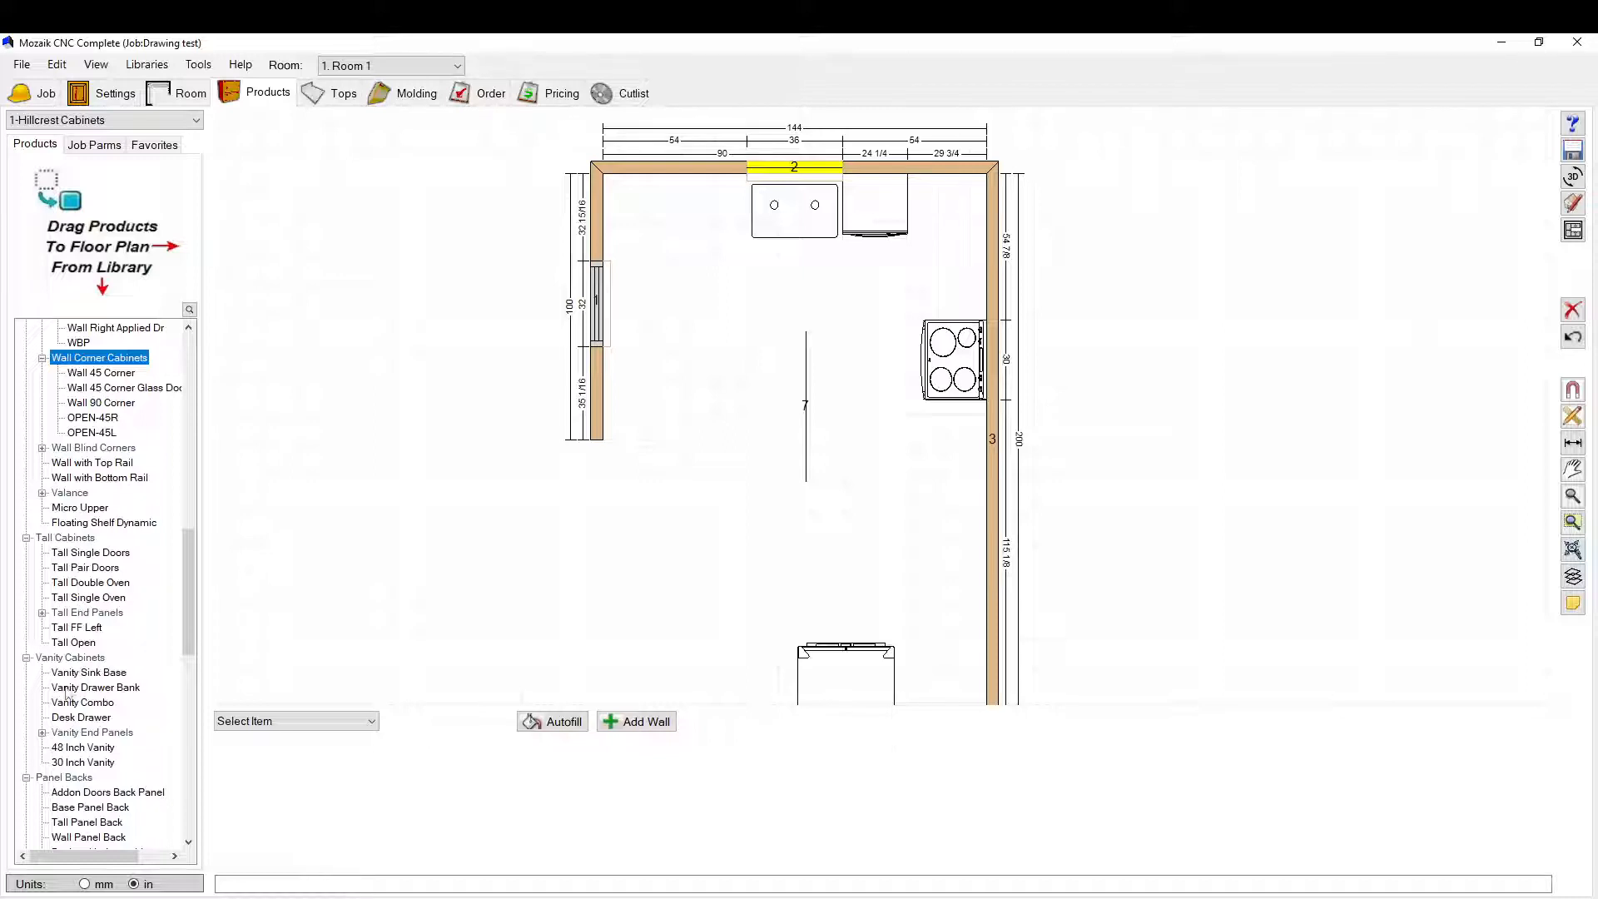
Step: Preview the right and left applied-door panels under Tall End Panels, and look through the remaining product categories
click(42, 614)
click(91, 672)
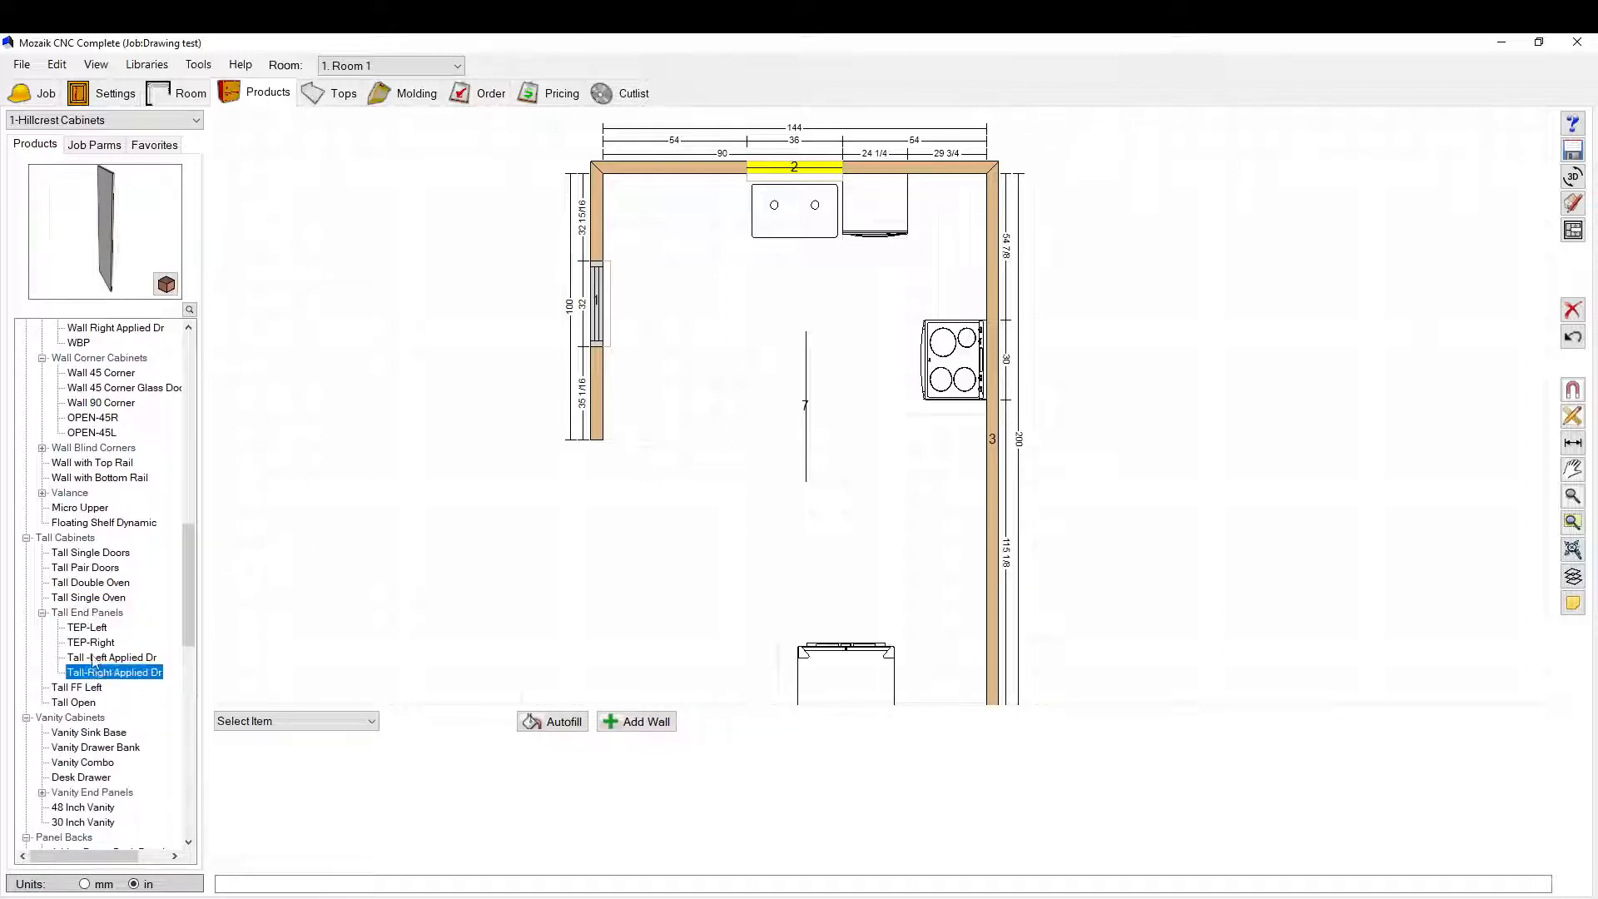
click(94, 658)
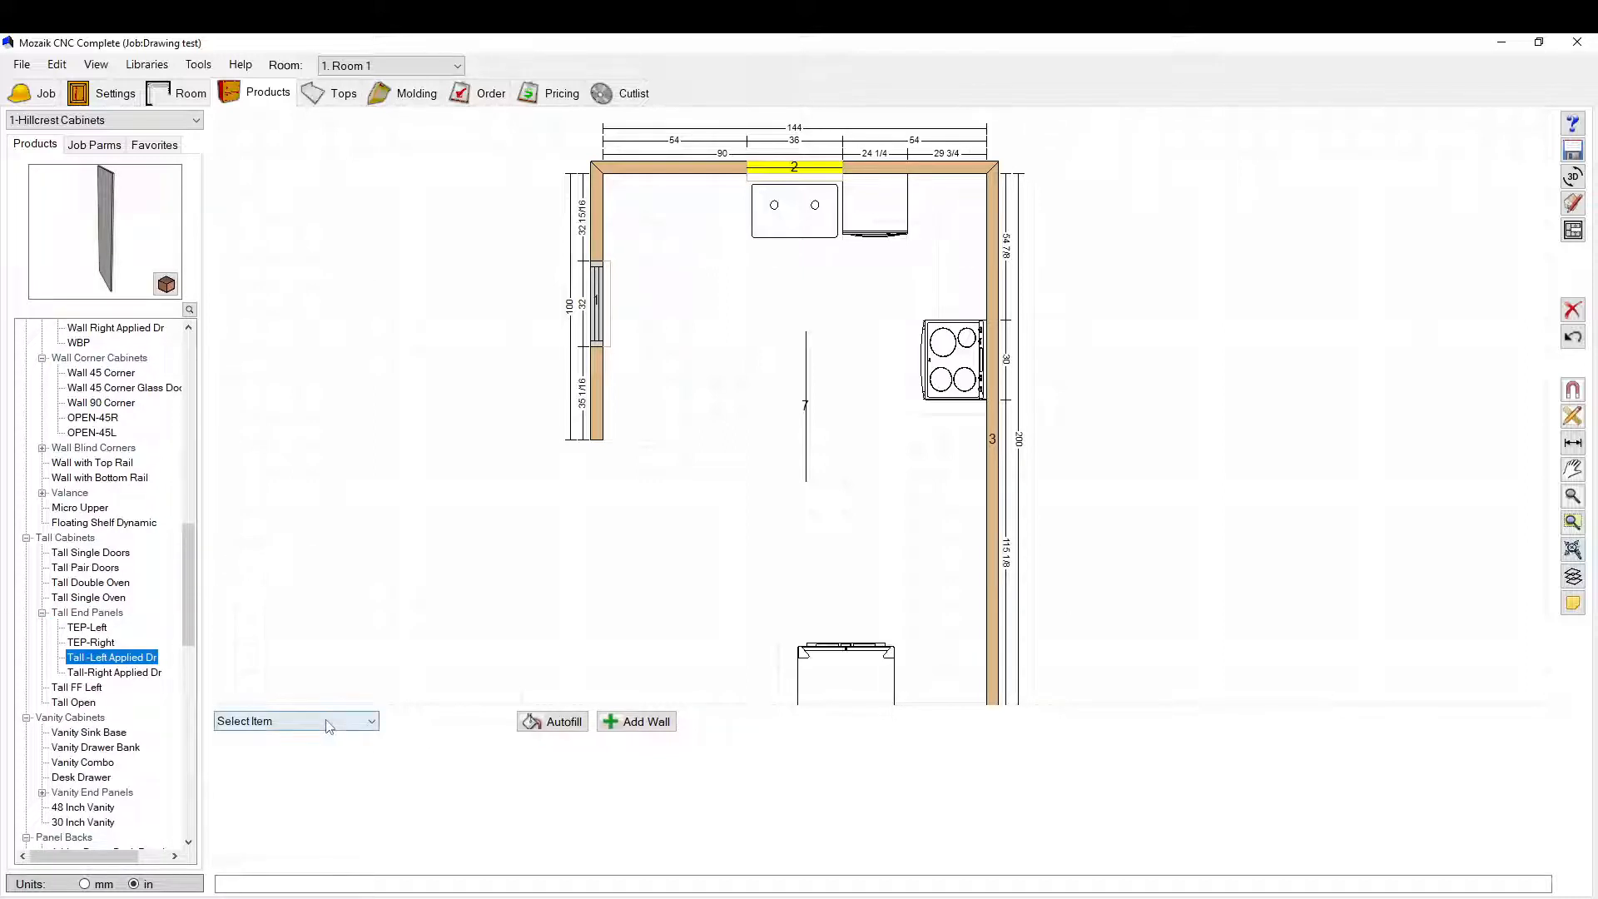
scroll(154, 529, down, 2)
scroll(152, 530, down, 5)
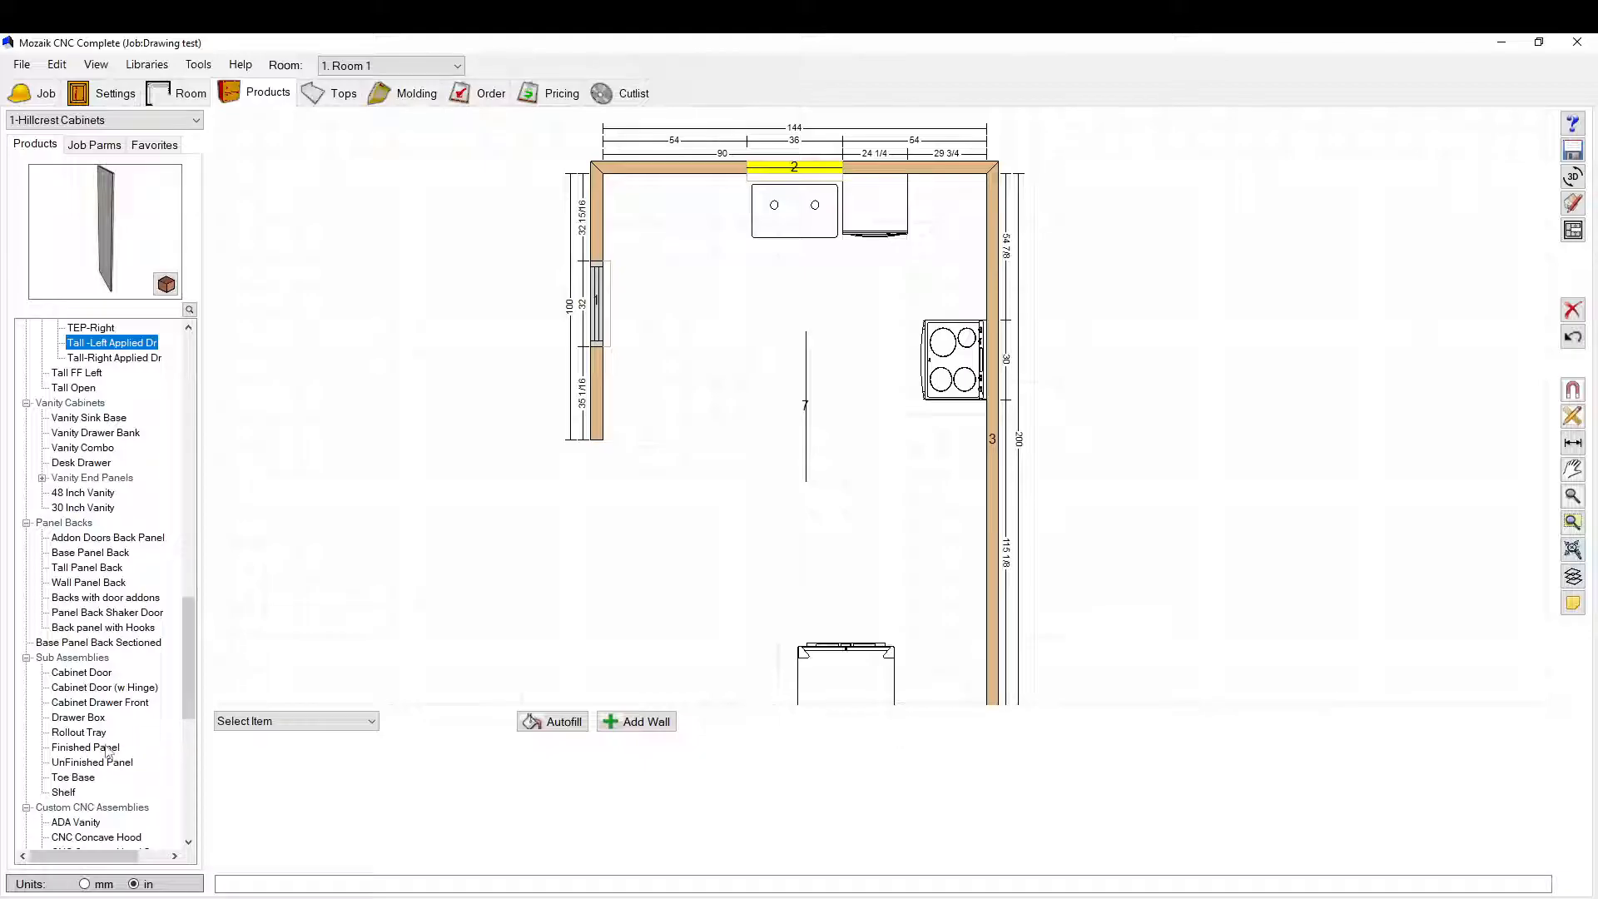
scroll(105, 771, down, 11)
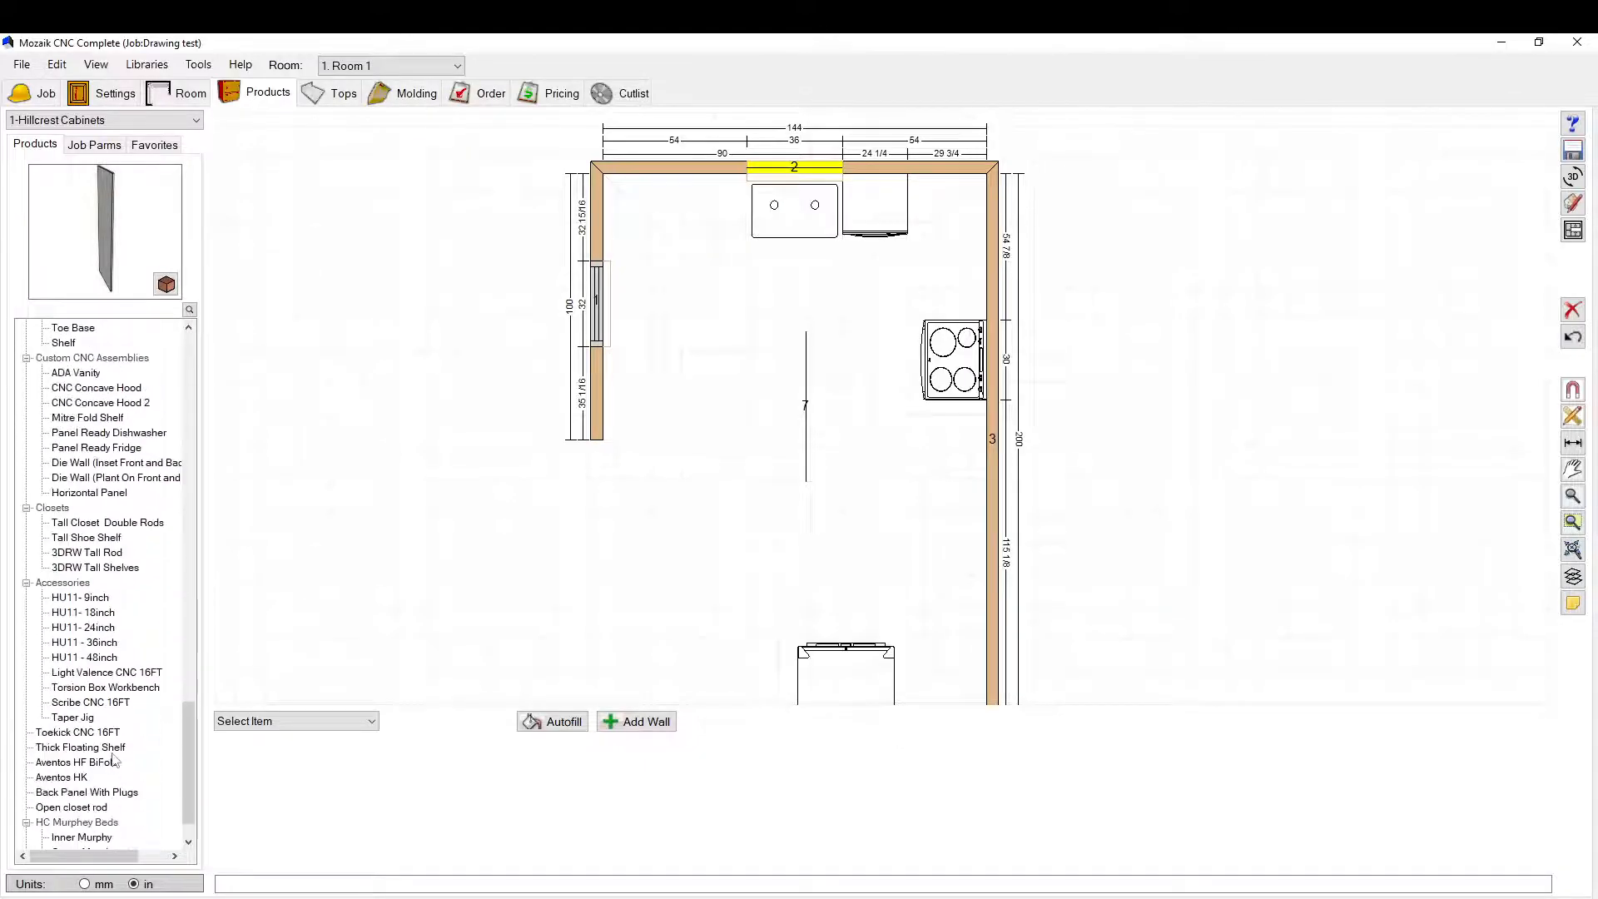
scroll(108, 708, up, 15)
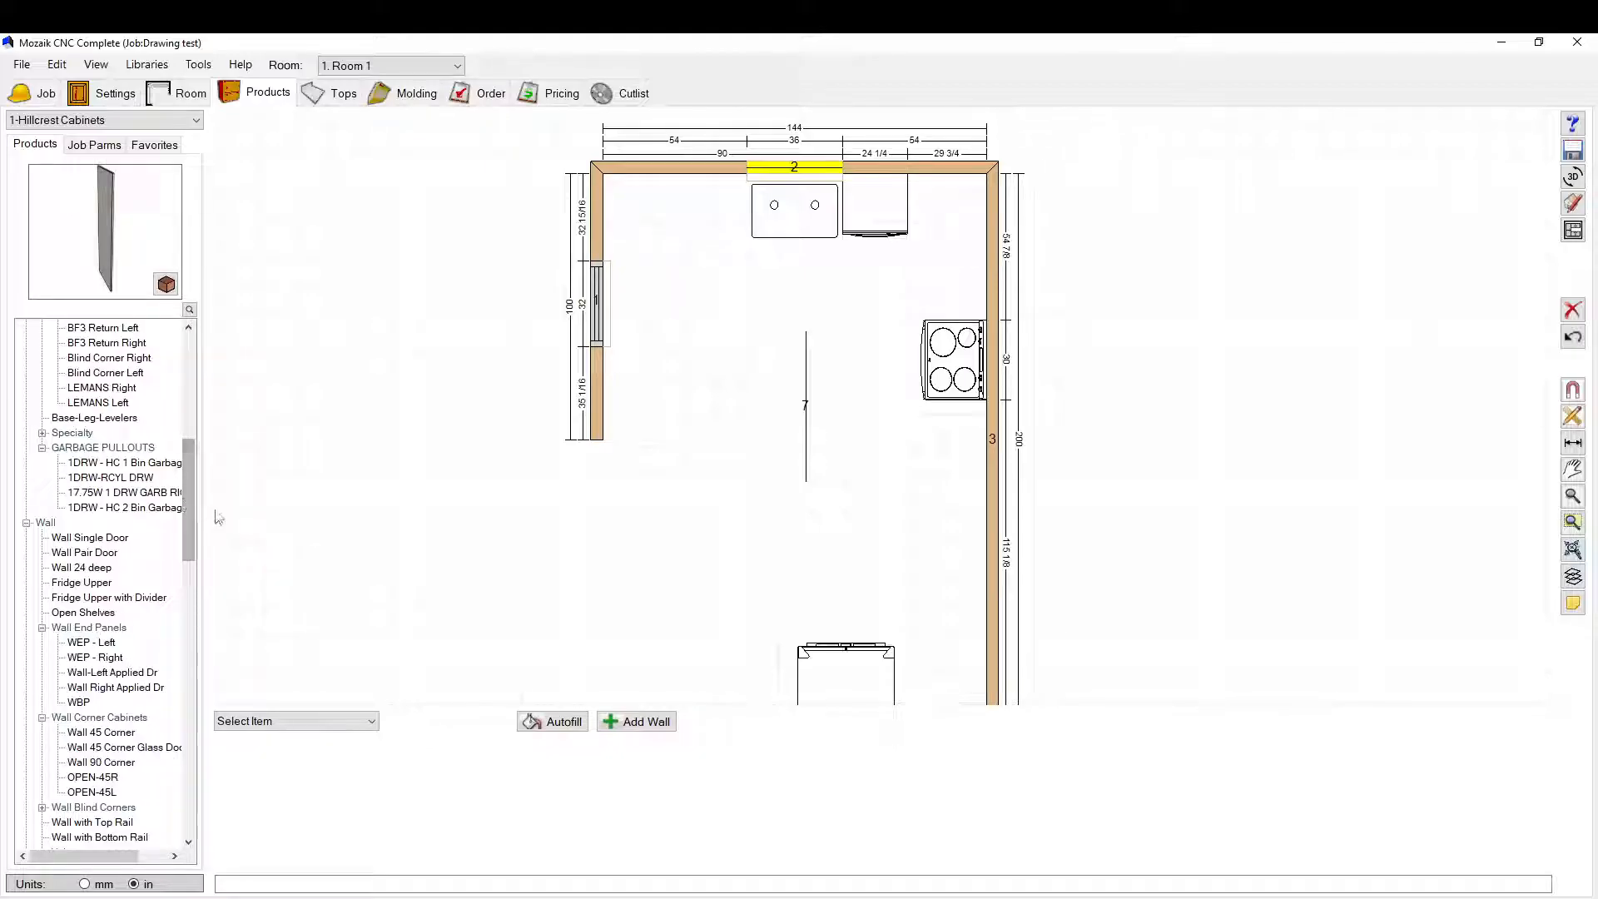
scroll(149, 512, up, 10)
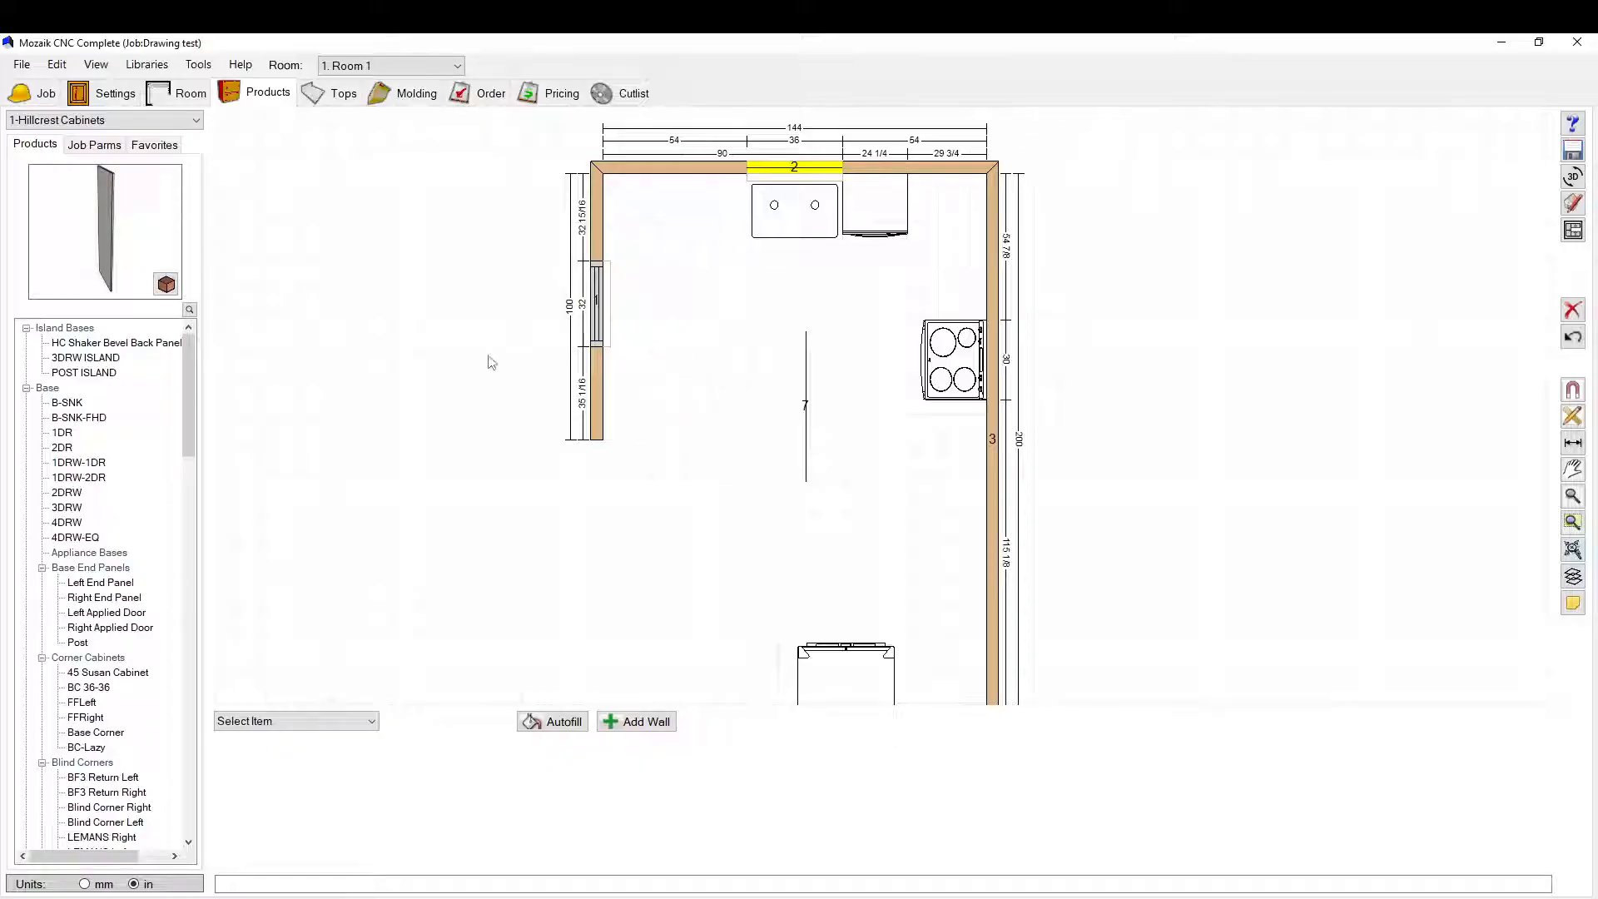
Step: Place a B-SNK sink base under the window on wall 2, aligned on the window
drag(73, 405, 803, 212)
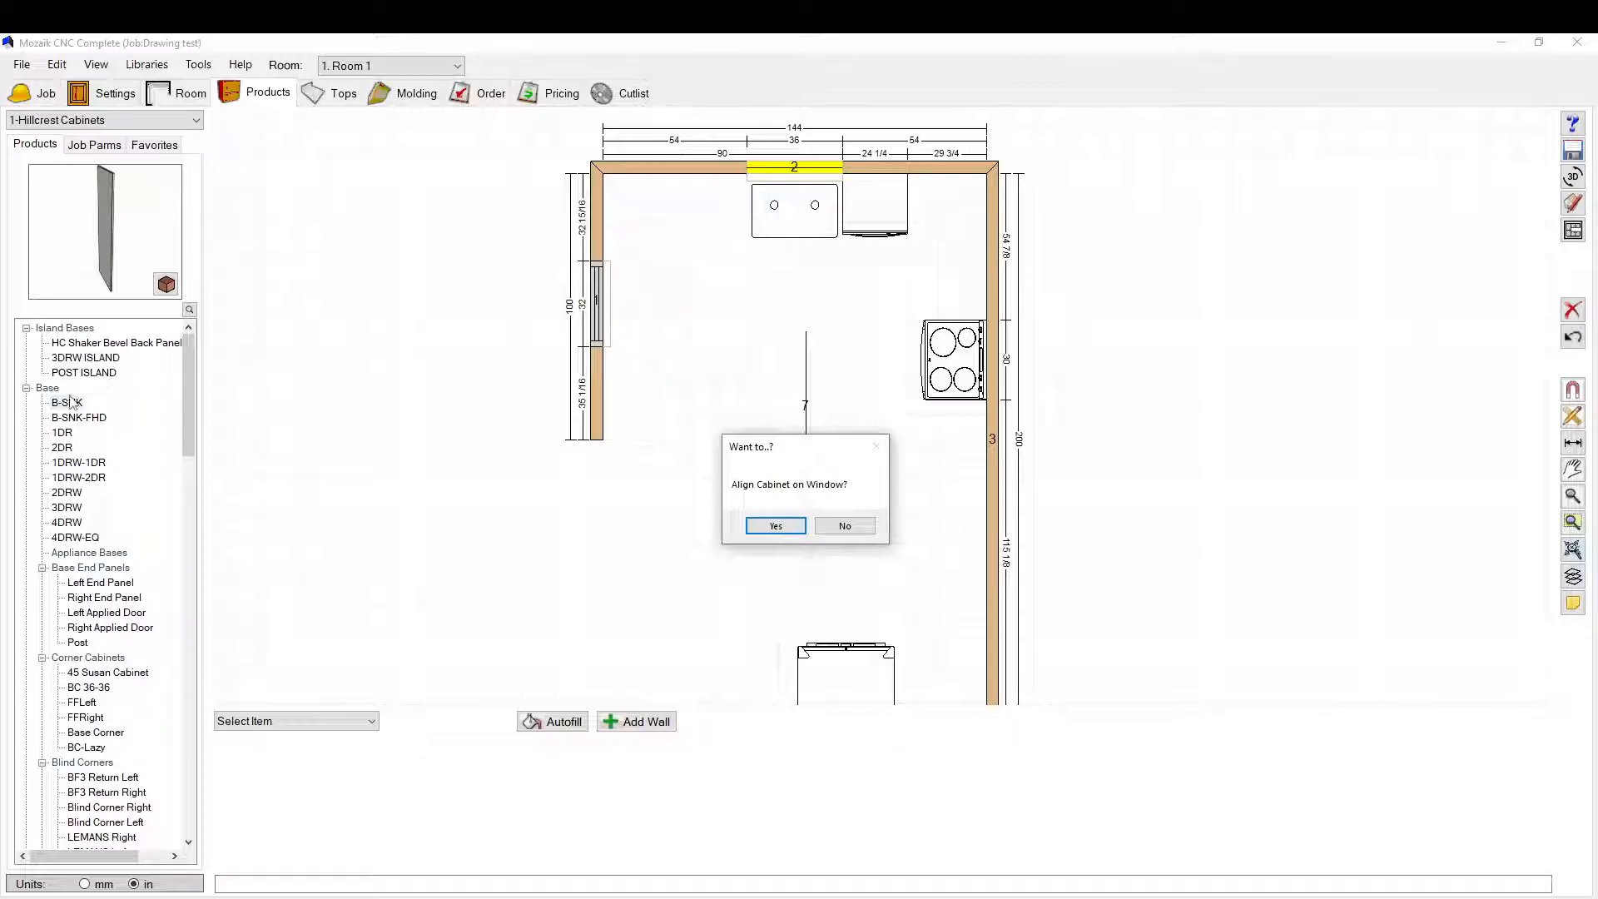
click(770, 525)
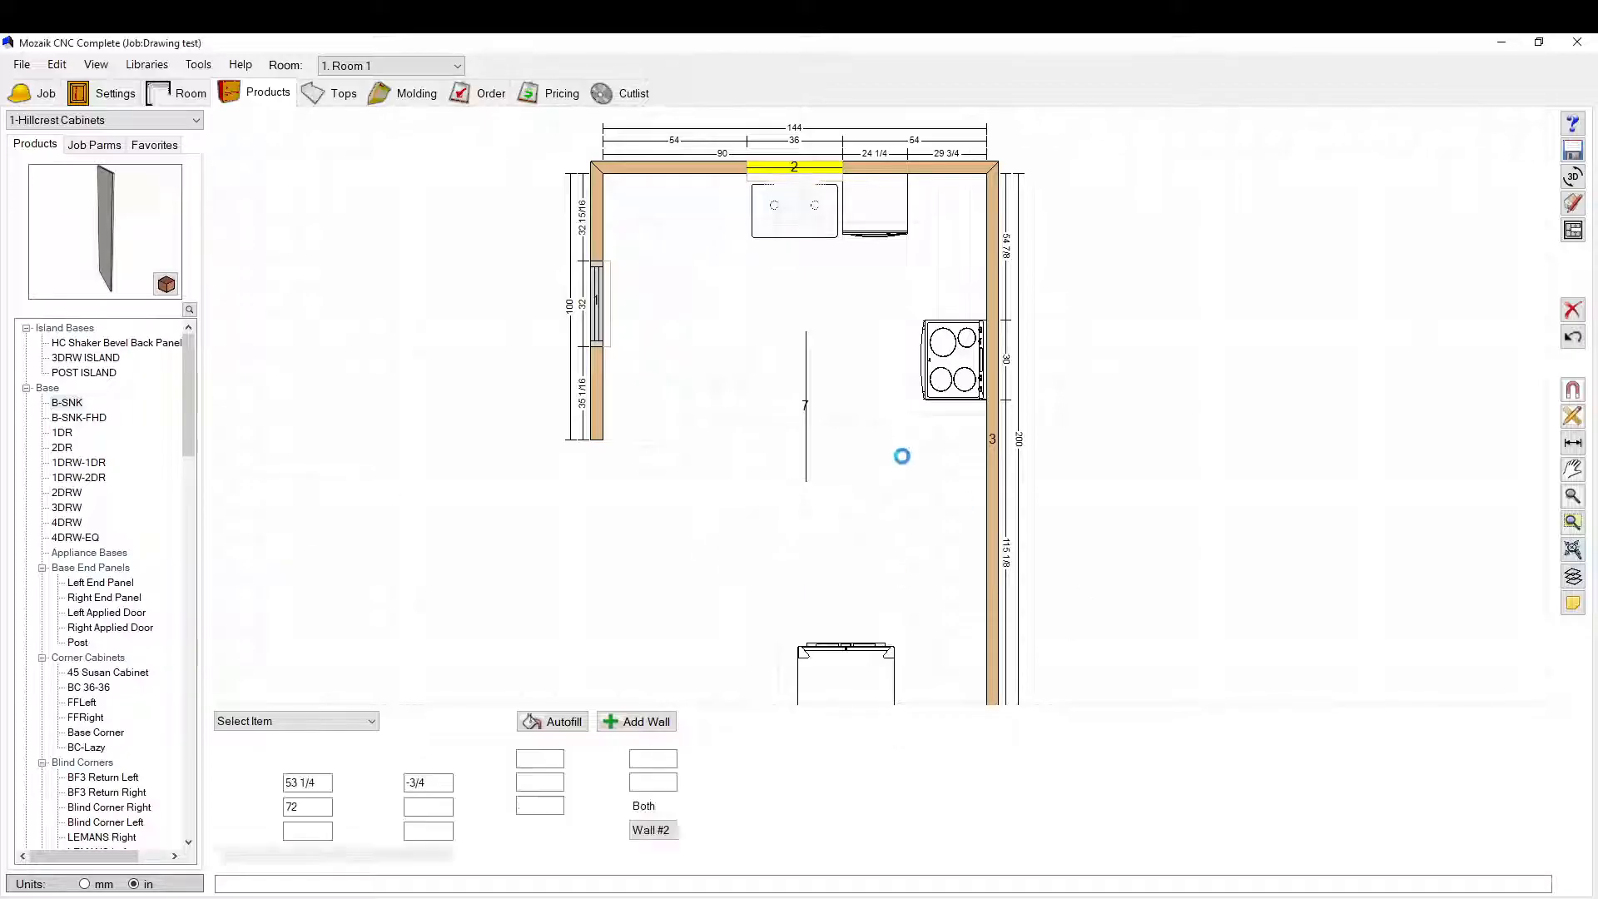
scroll(868, 180, up, 3)
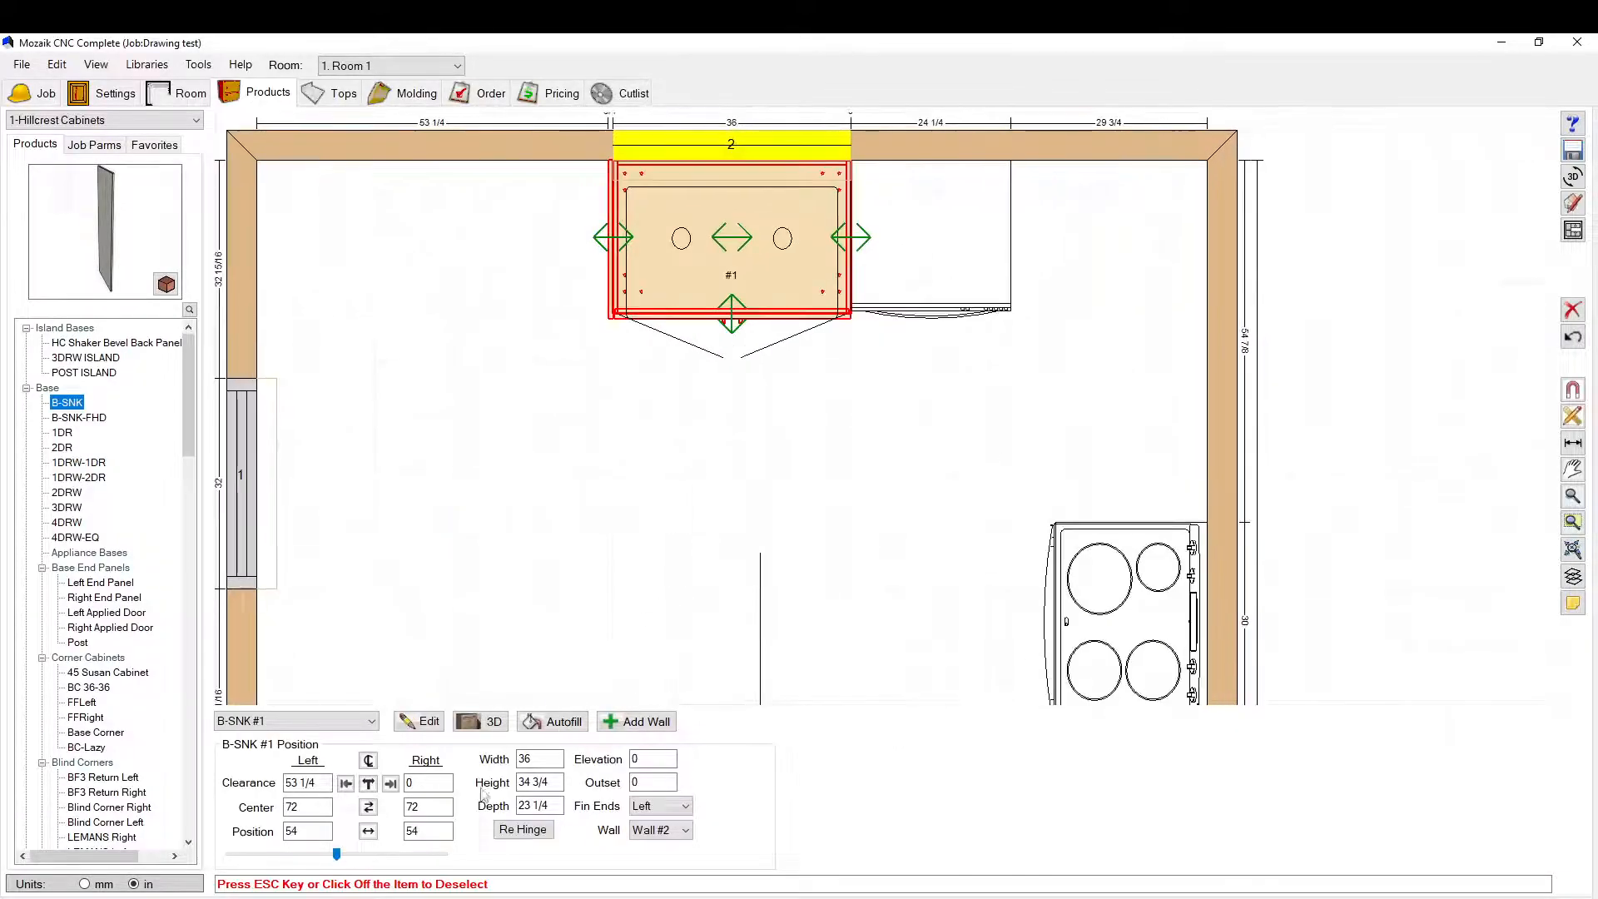
click(368, 810)
scroll(704, 184, up, 4)
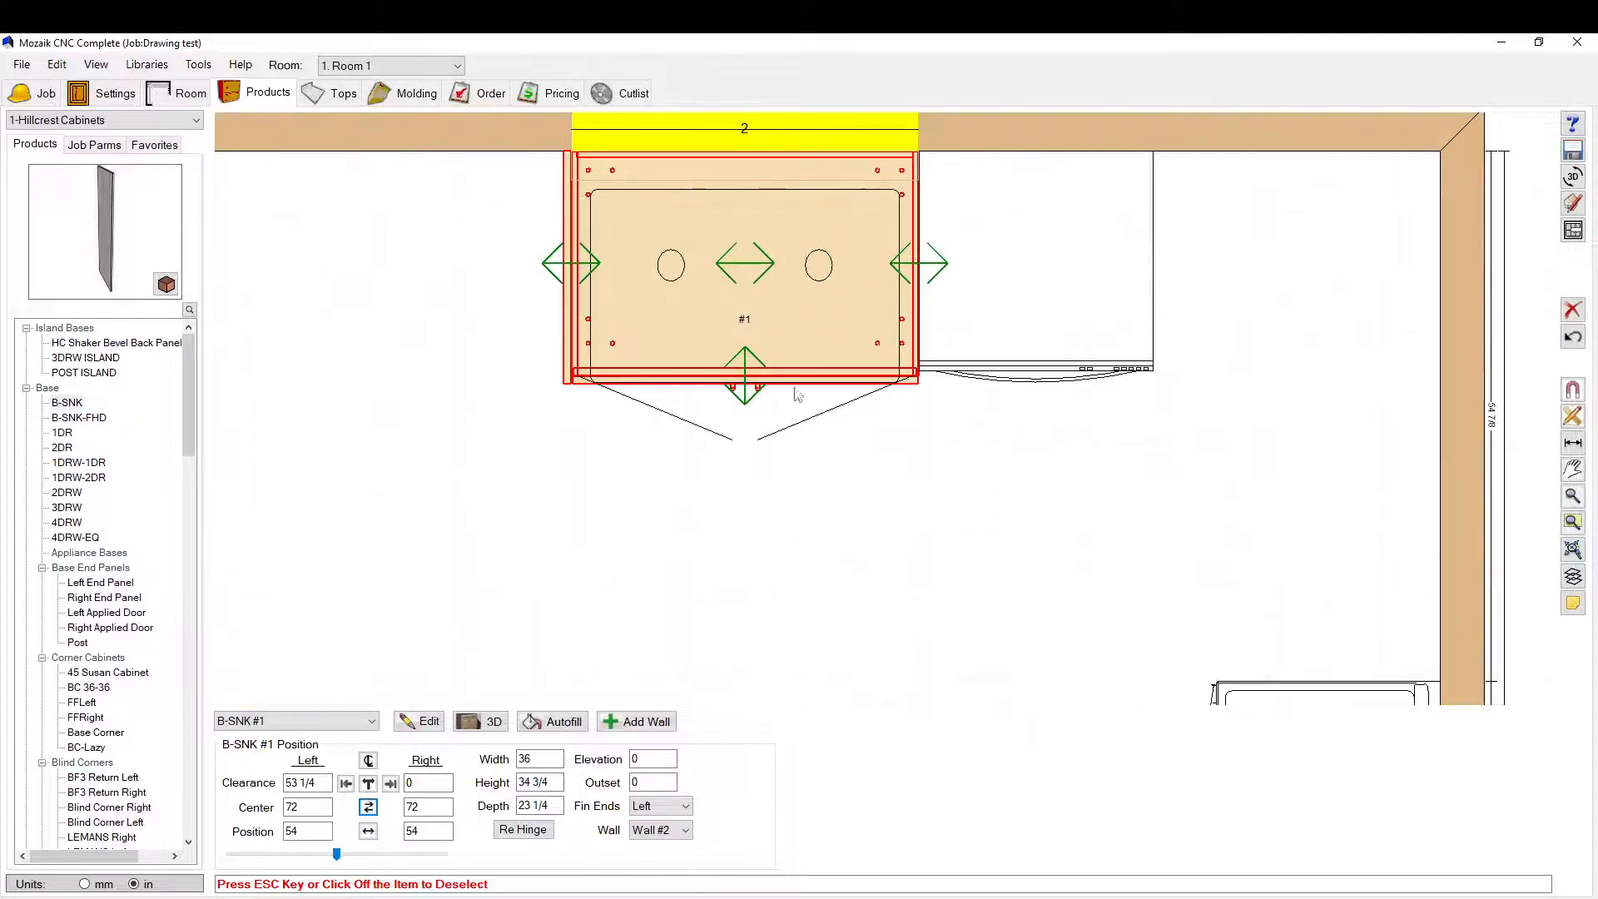
click(804, 510)
scroll(1186, 503, down, 5)
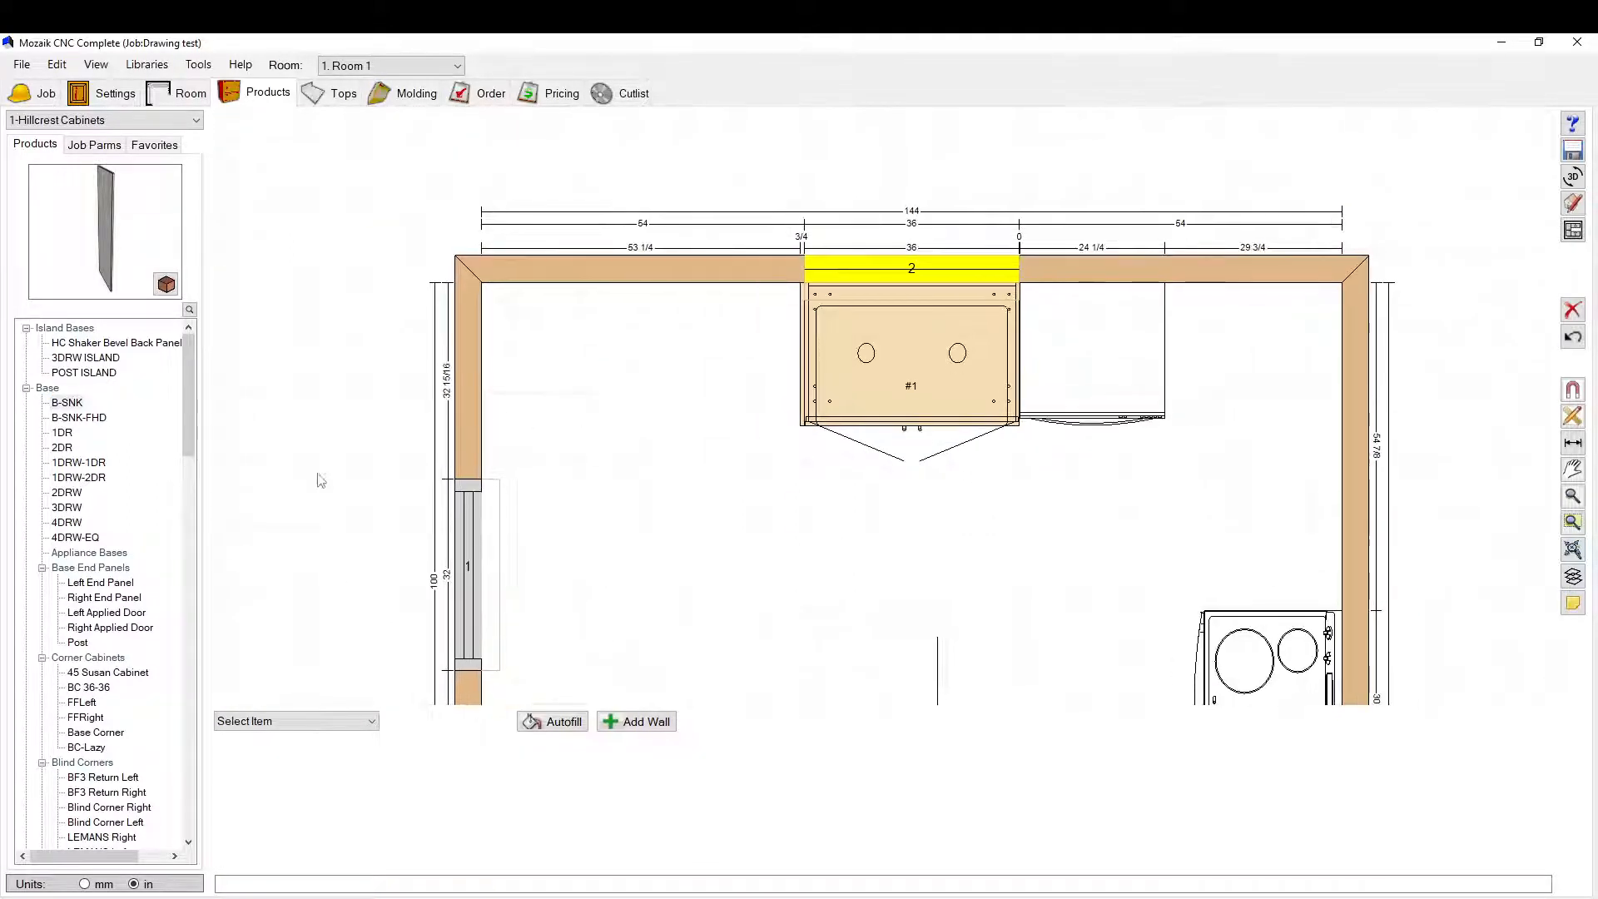
Step: Try to place the BC 36-36 corner cabinet in the corner of walls 1 and 2
scroll(125, 503, down, 4)
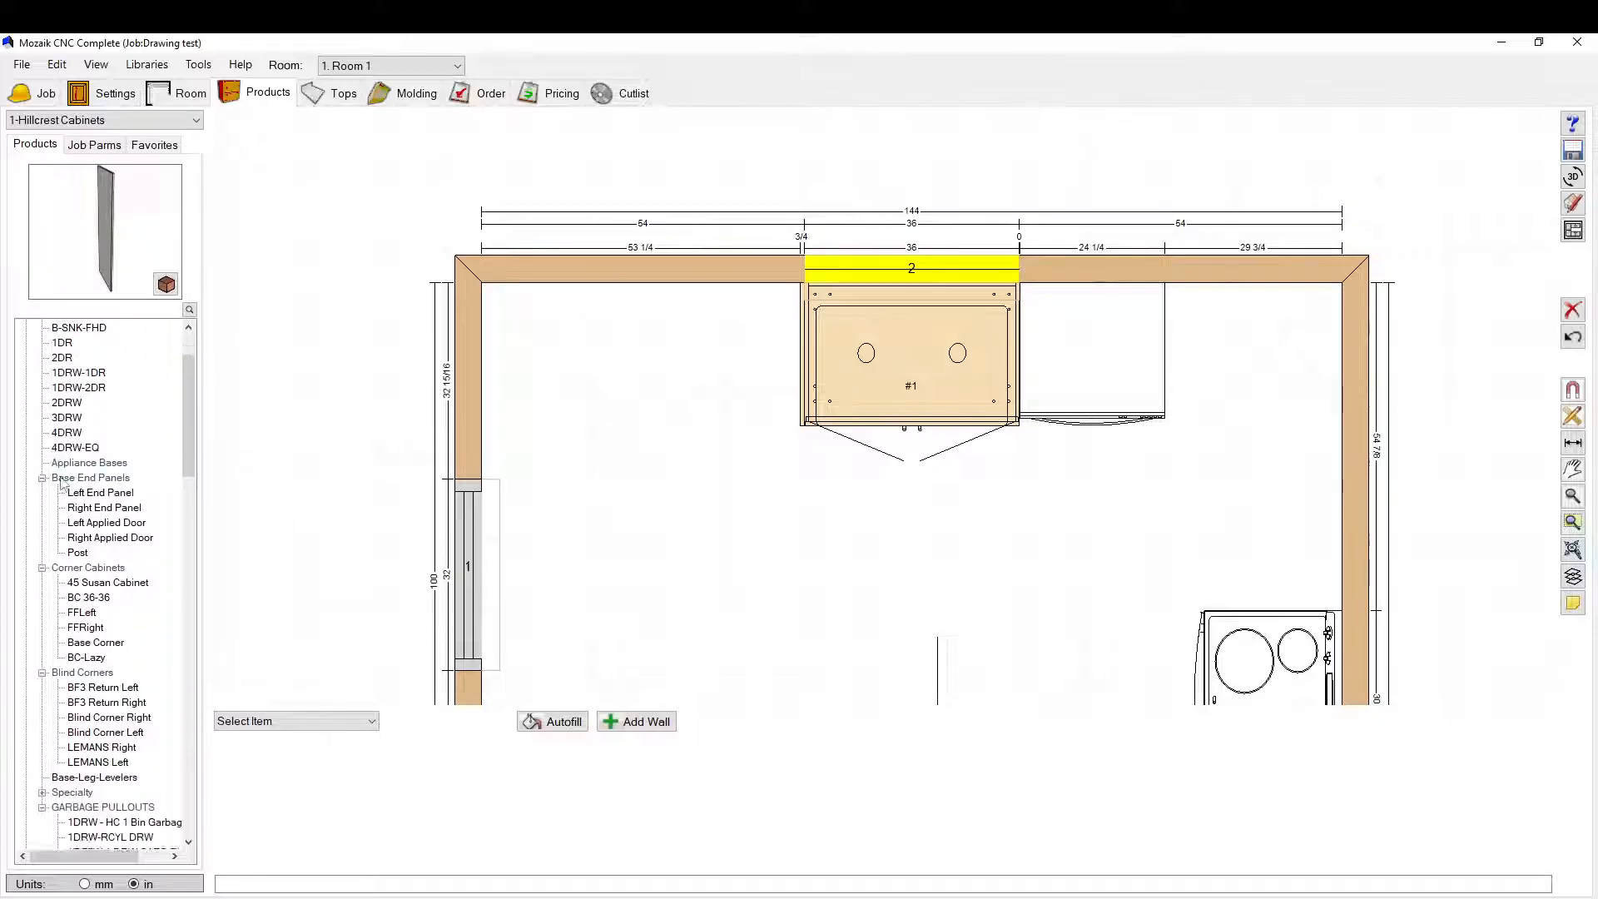
drag(81, 510, 545, 346)
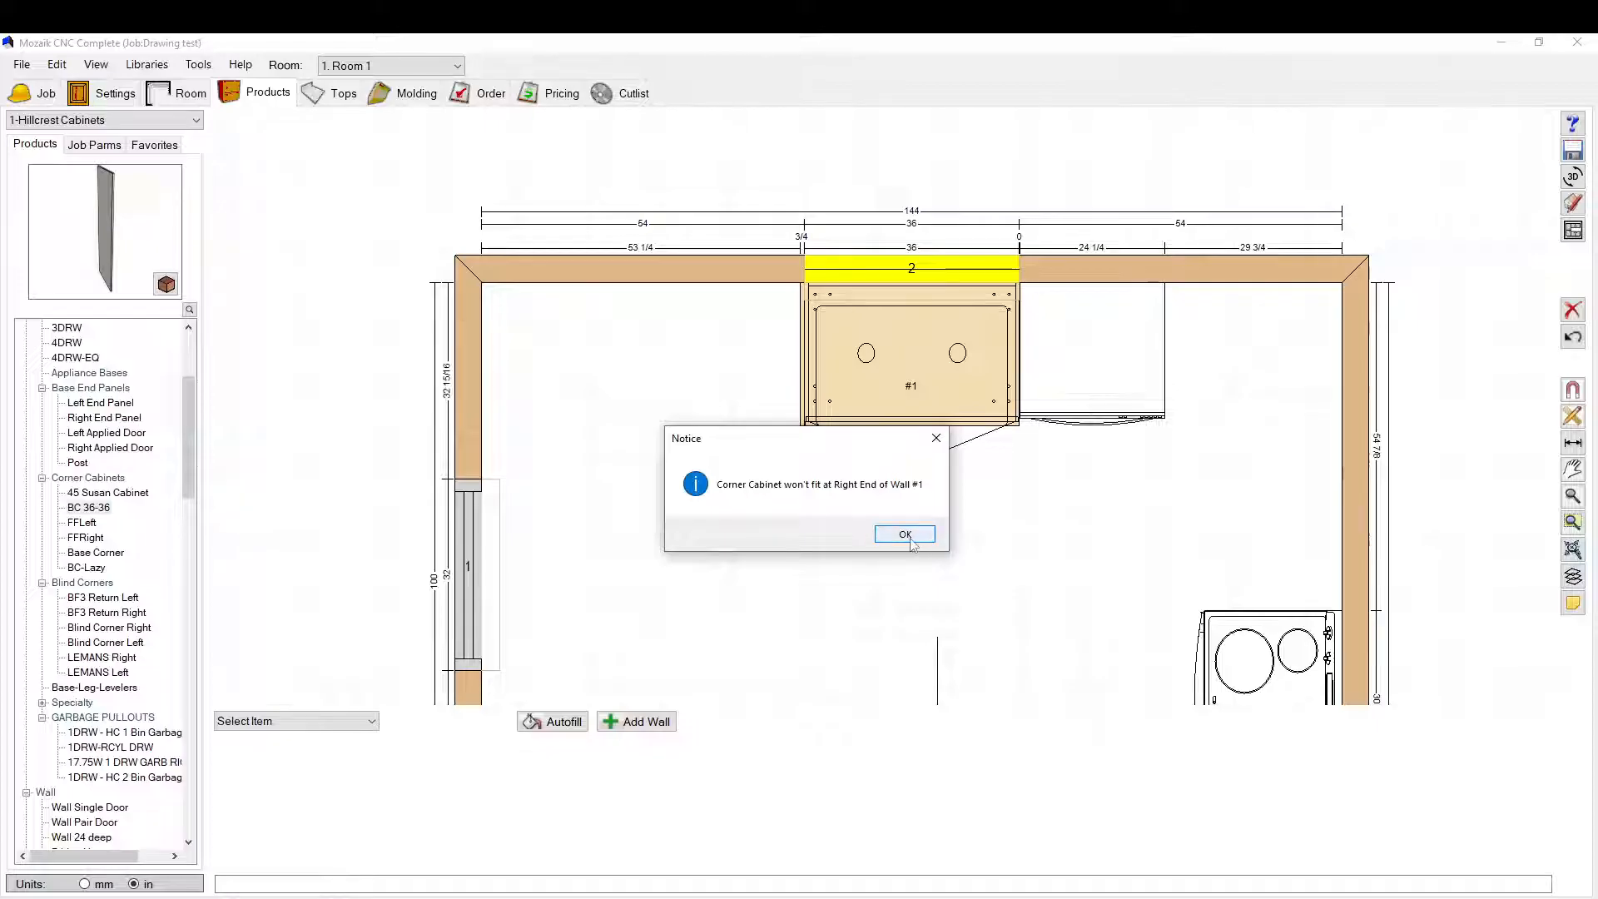
click(908, 536)
Step: Delete the door from wall 1 and place the BC 36-36 corner cabinet where walls 1 and 2 meet
click(489, 556)
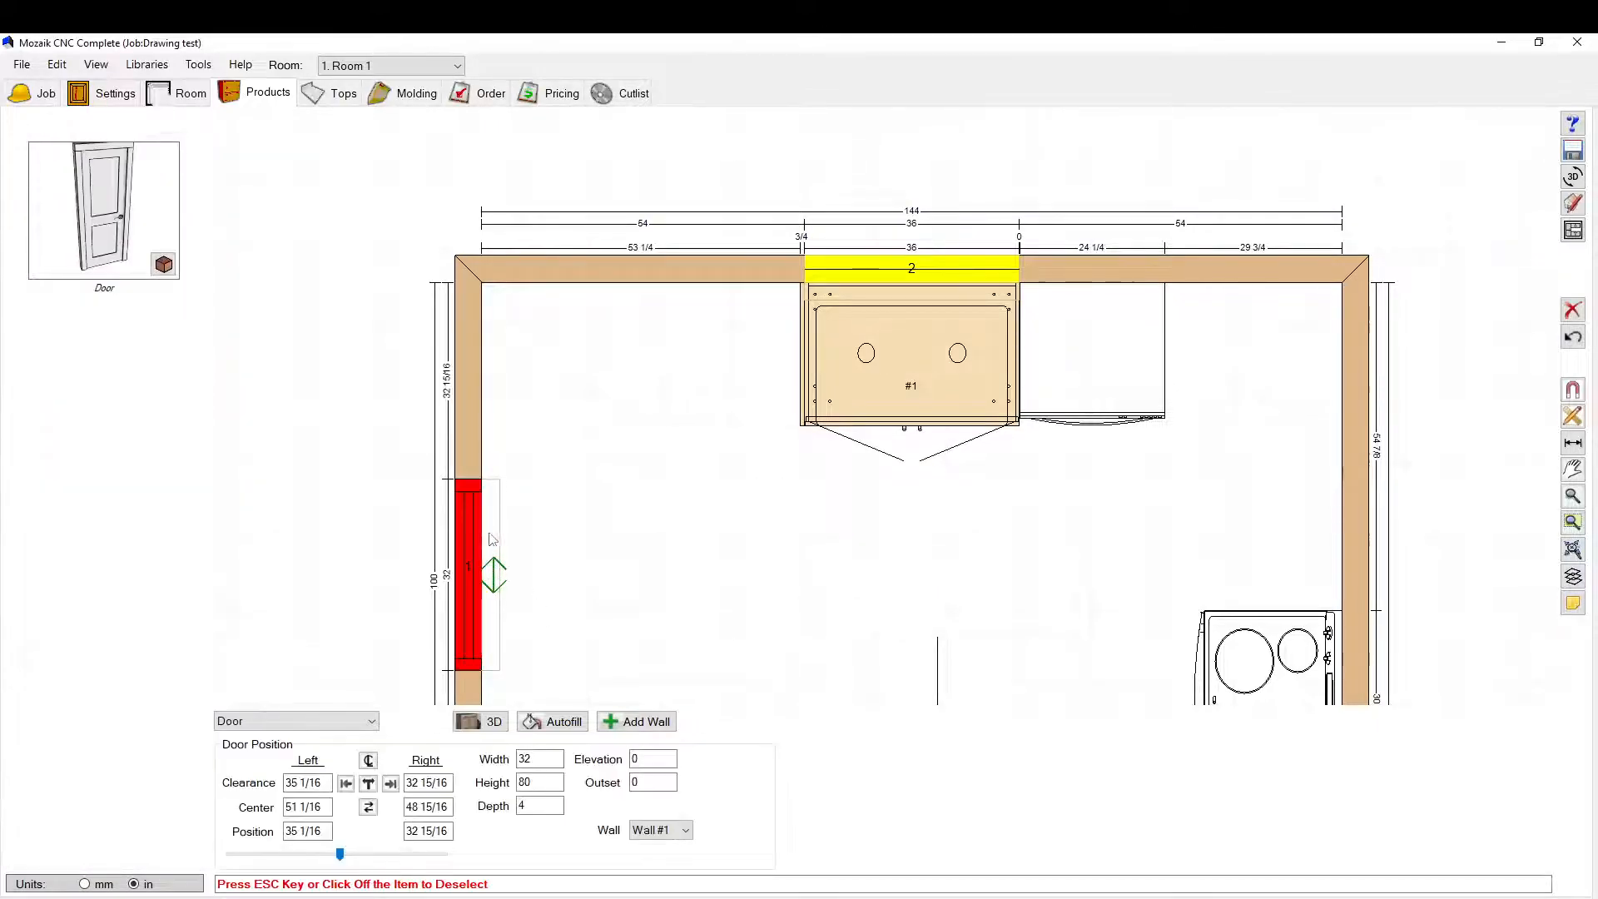
key(Escape)
drag(87, 508, 574, 359)
scroll(749, 602, up, 5)
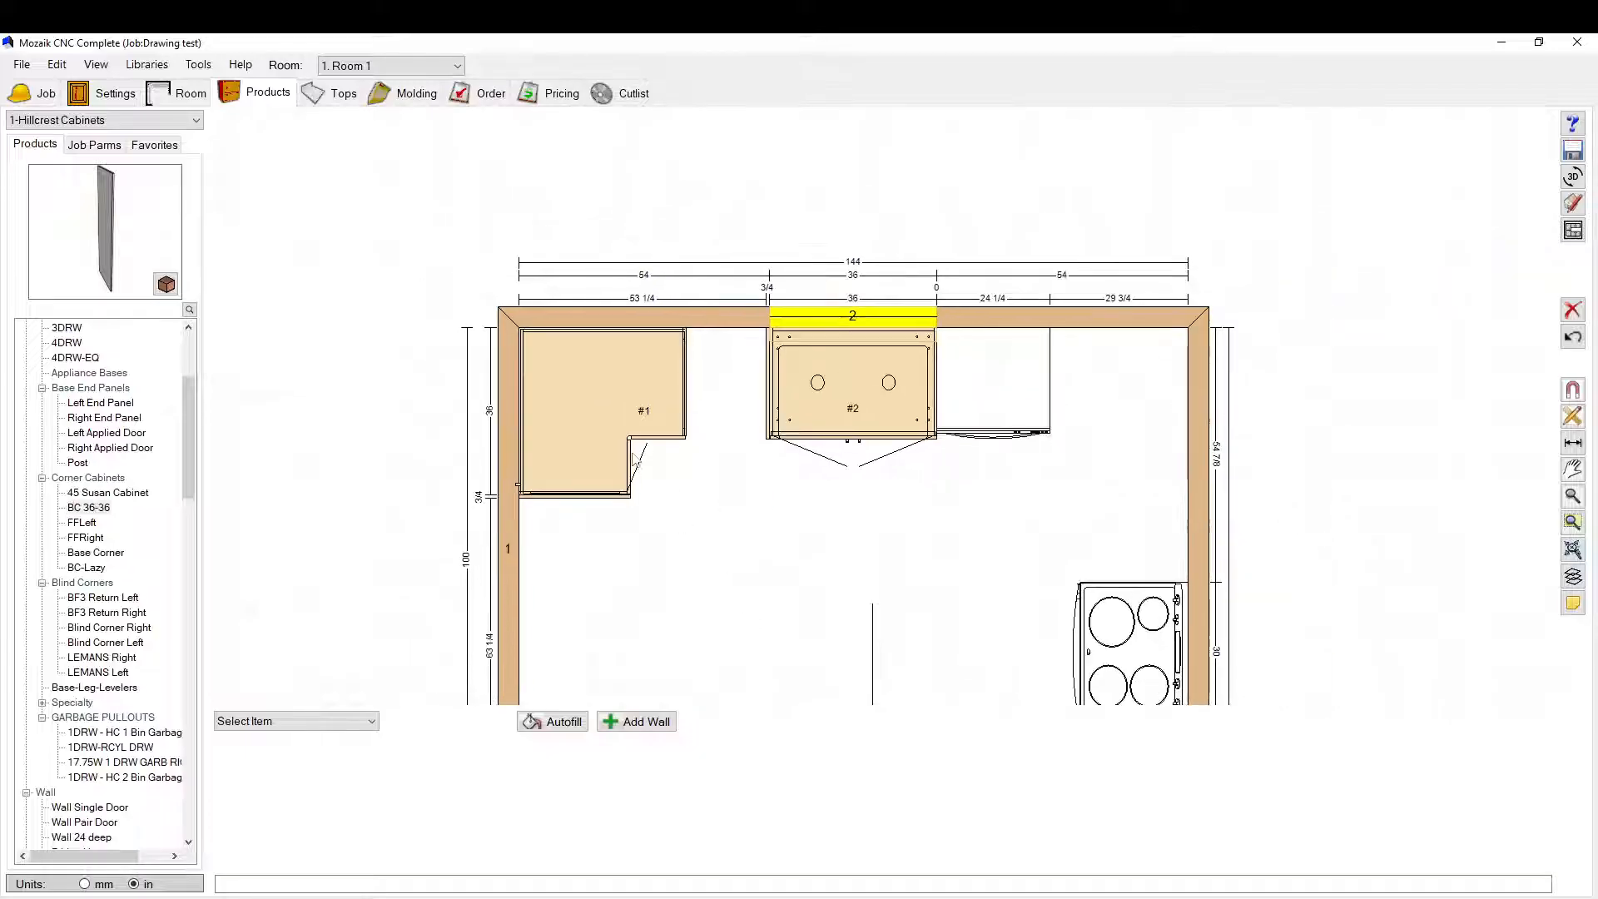
scroll(716, 348, up, 1)
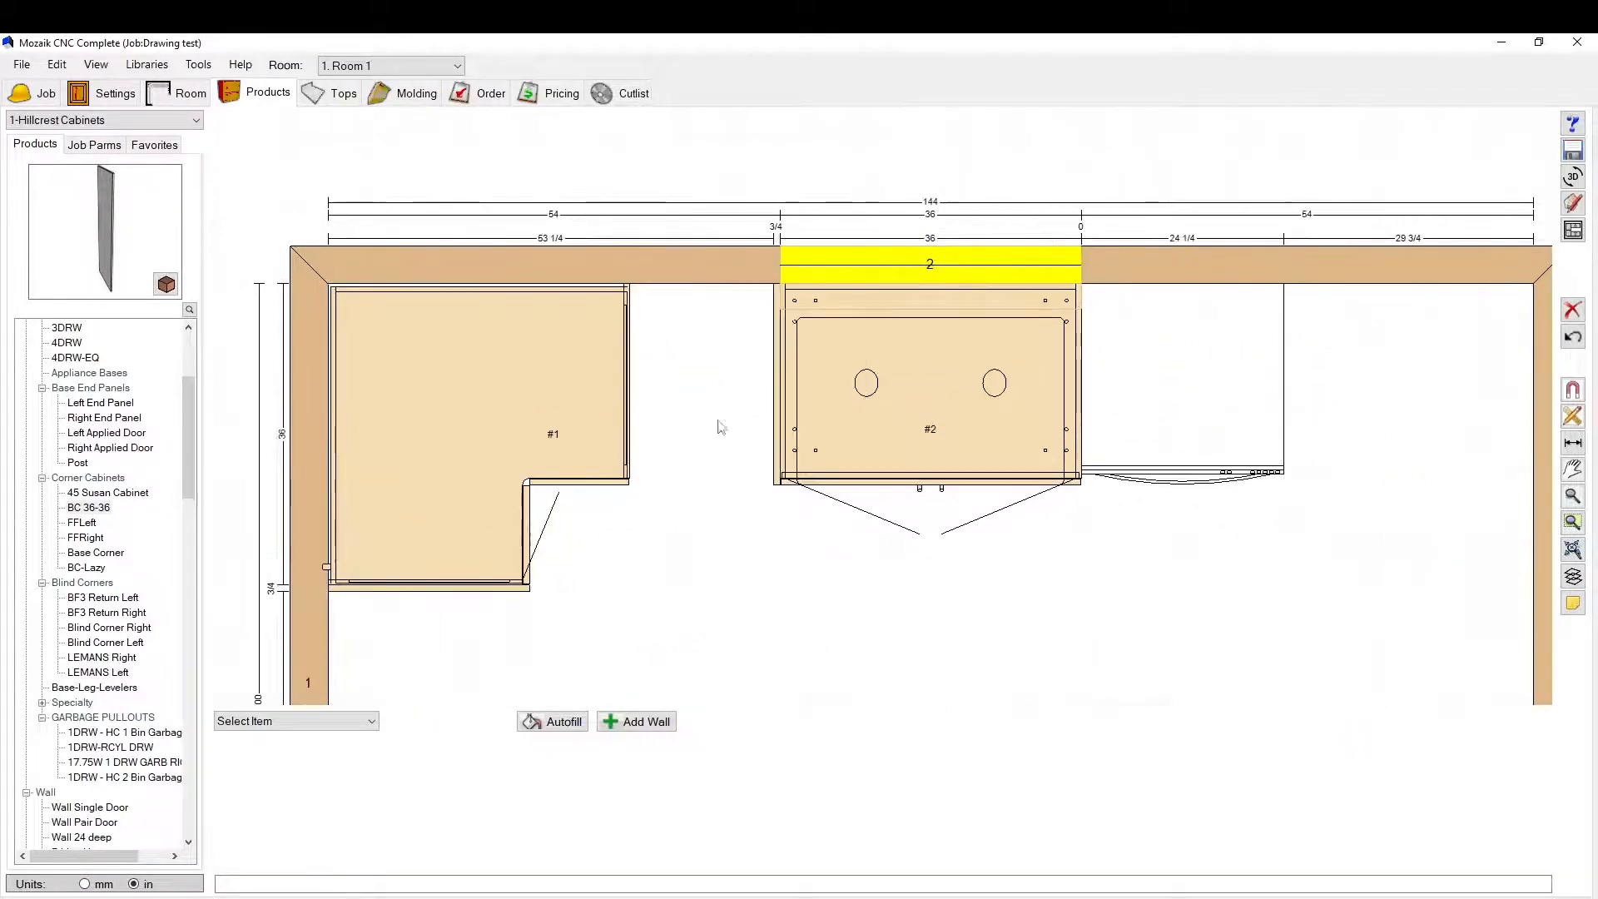
Step: Place a 3DRW drawer base on wall 2 between the corner cabinet and the sink base
scroll(87, 545, up, 3)
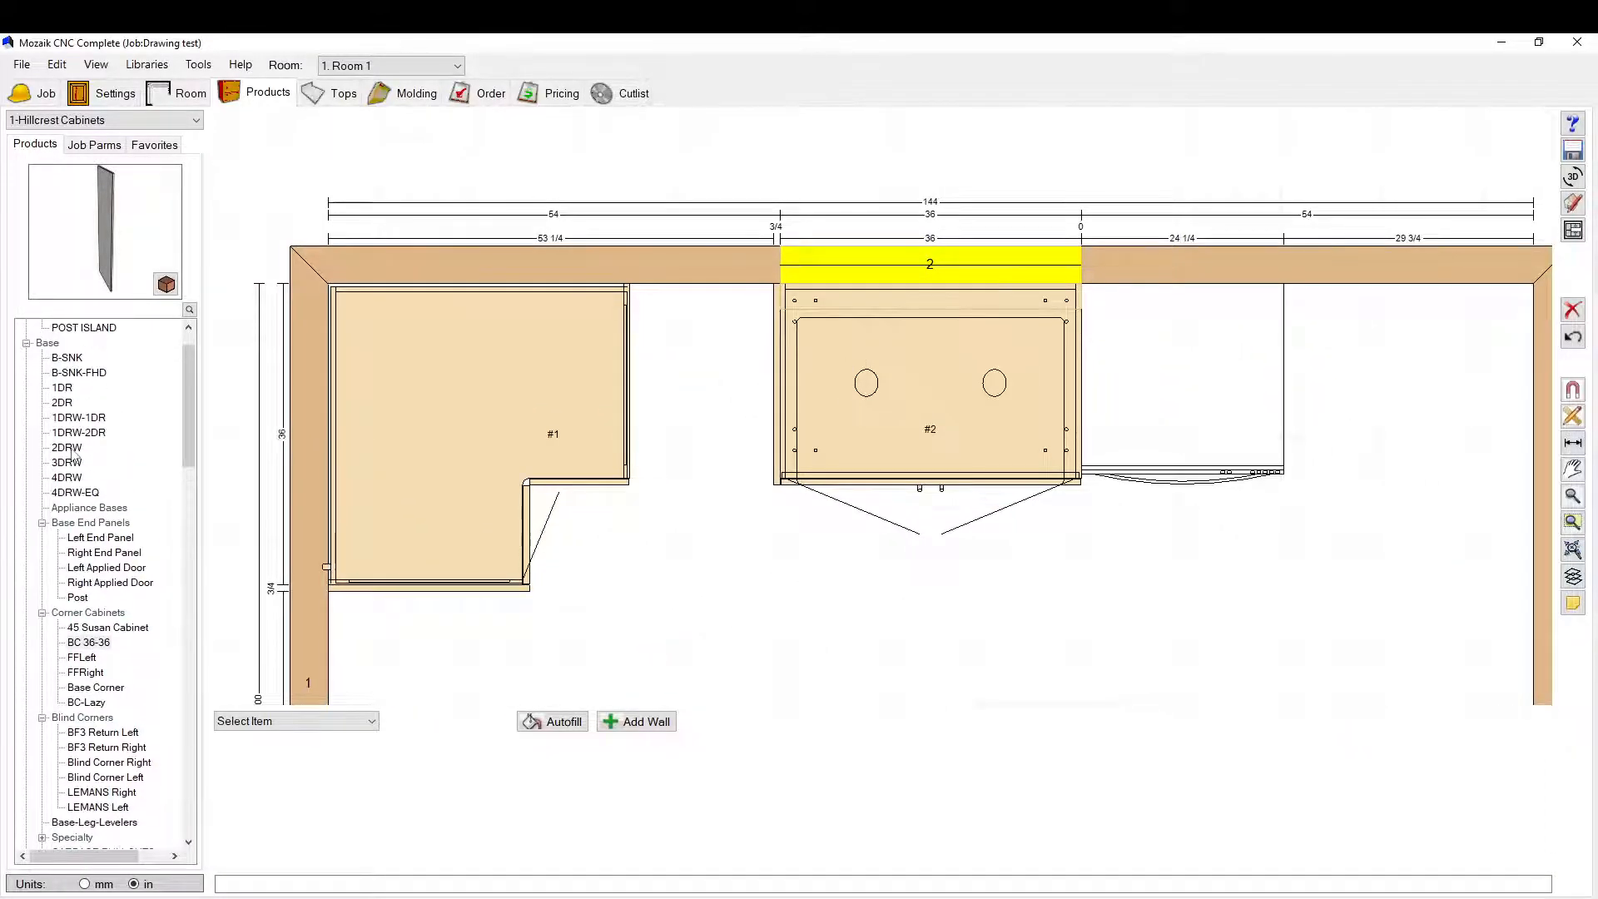
click(68, 462)
click(713, 358)
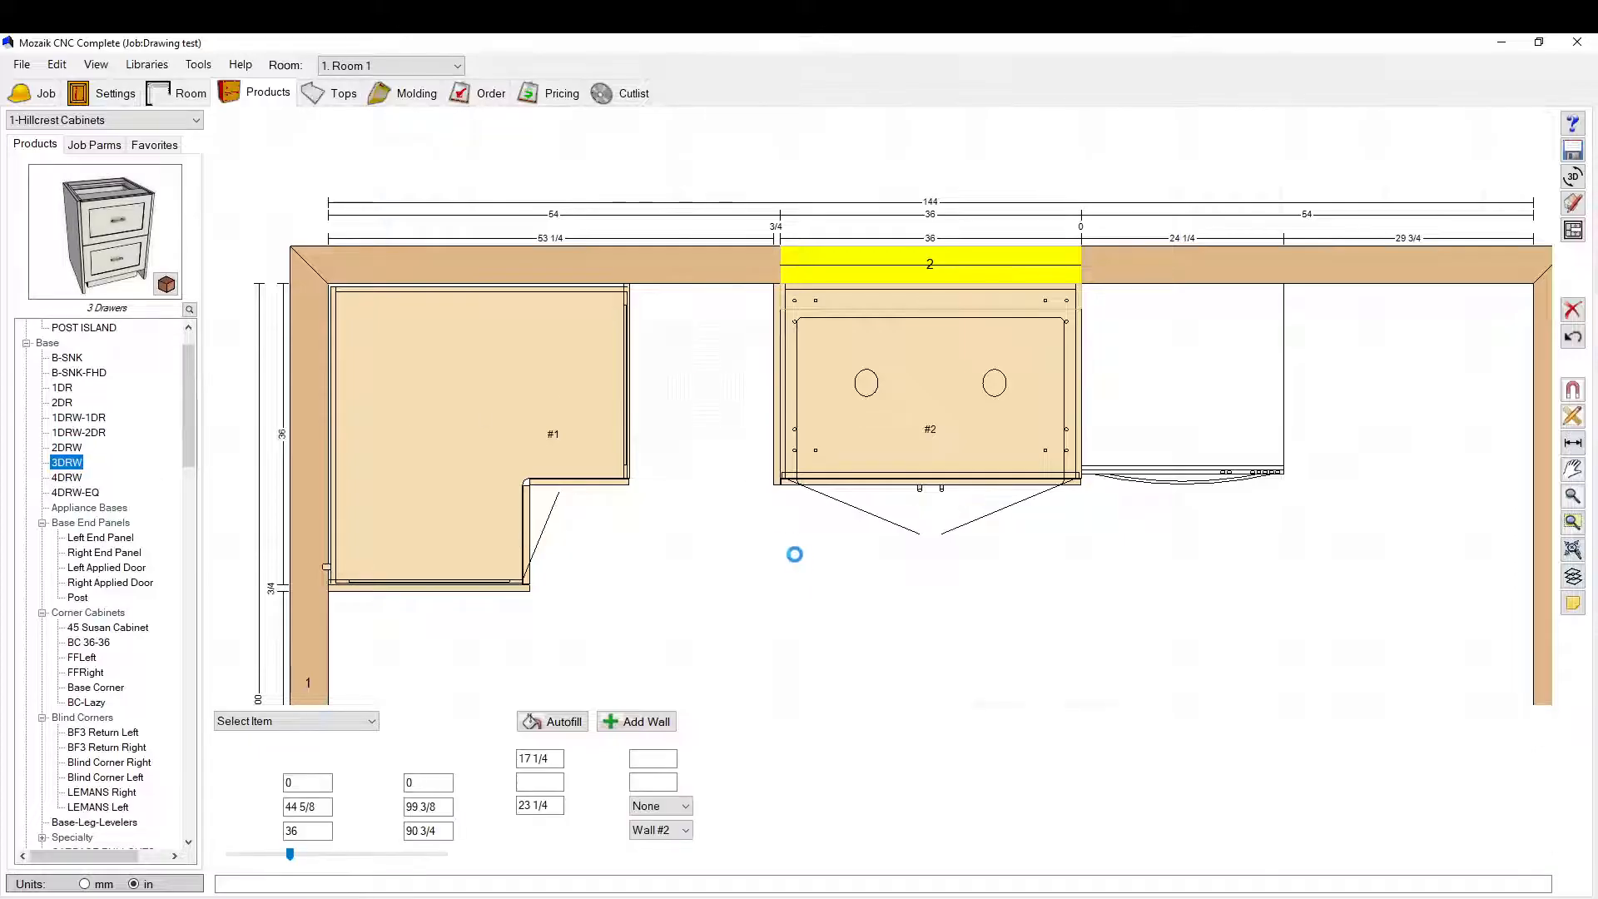
click(796, 555)
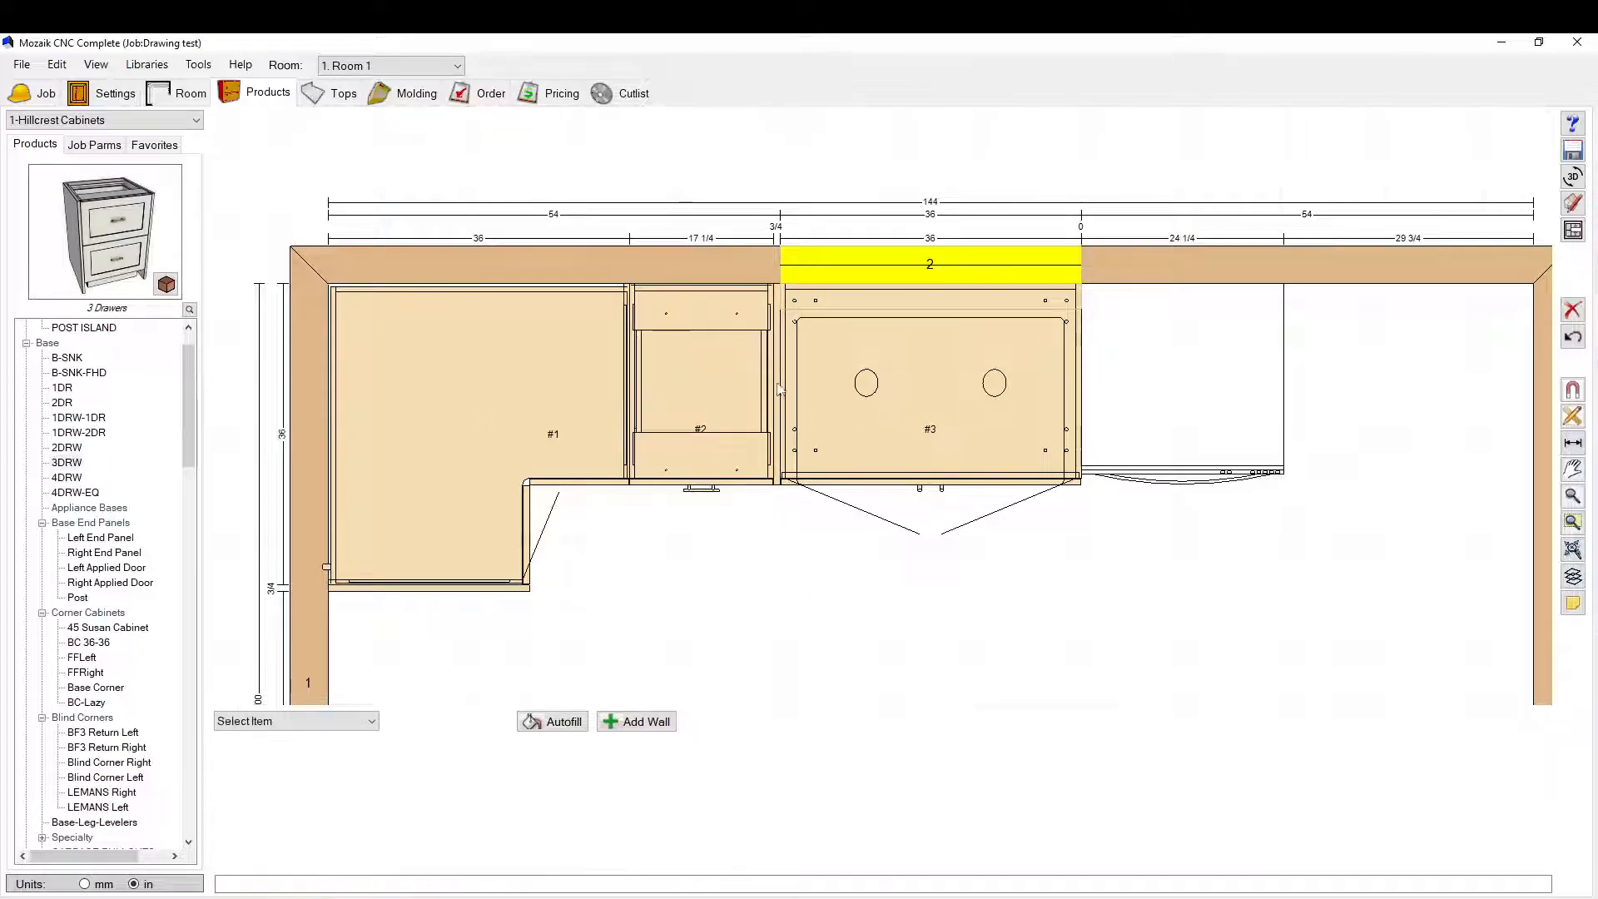
Step: Set the sink base's finished ends to None and widen the neighbouring drawer base to 18 inches to close the gap
scroll(780, 372, up, 3)
click(822, 547)
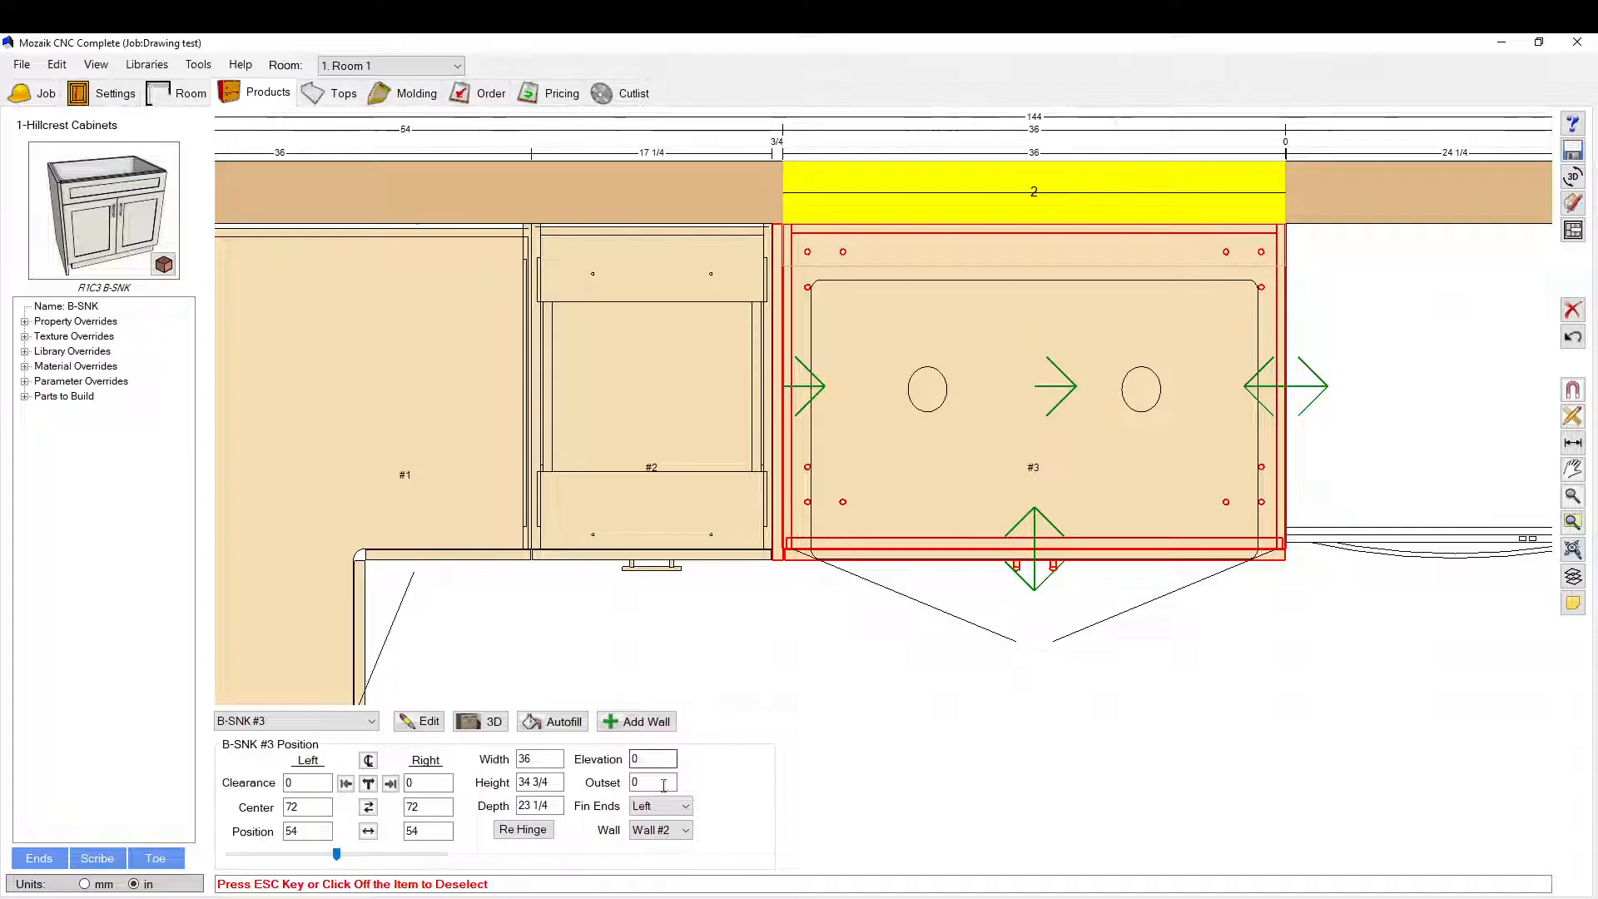
scroll(822, 546, up, 4)
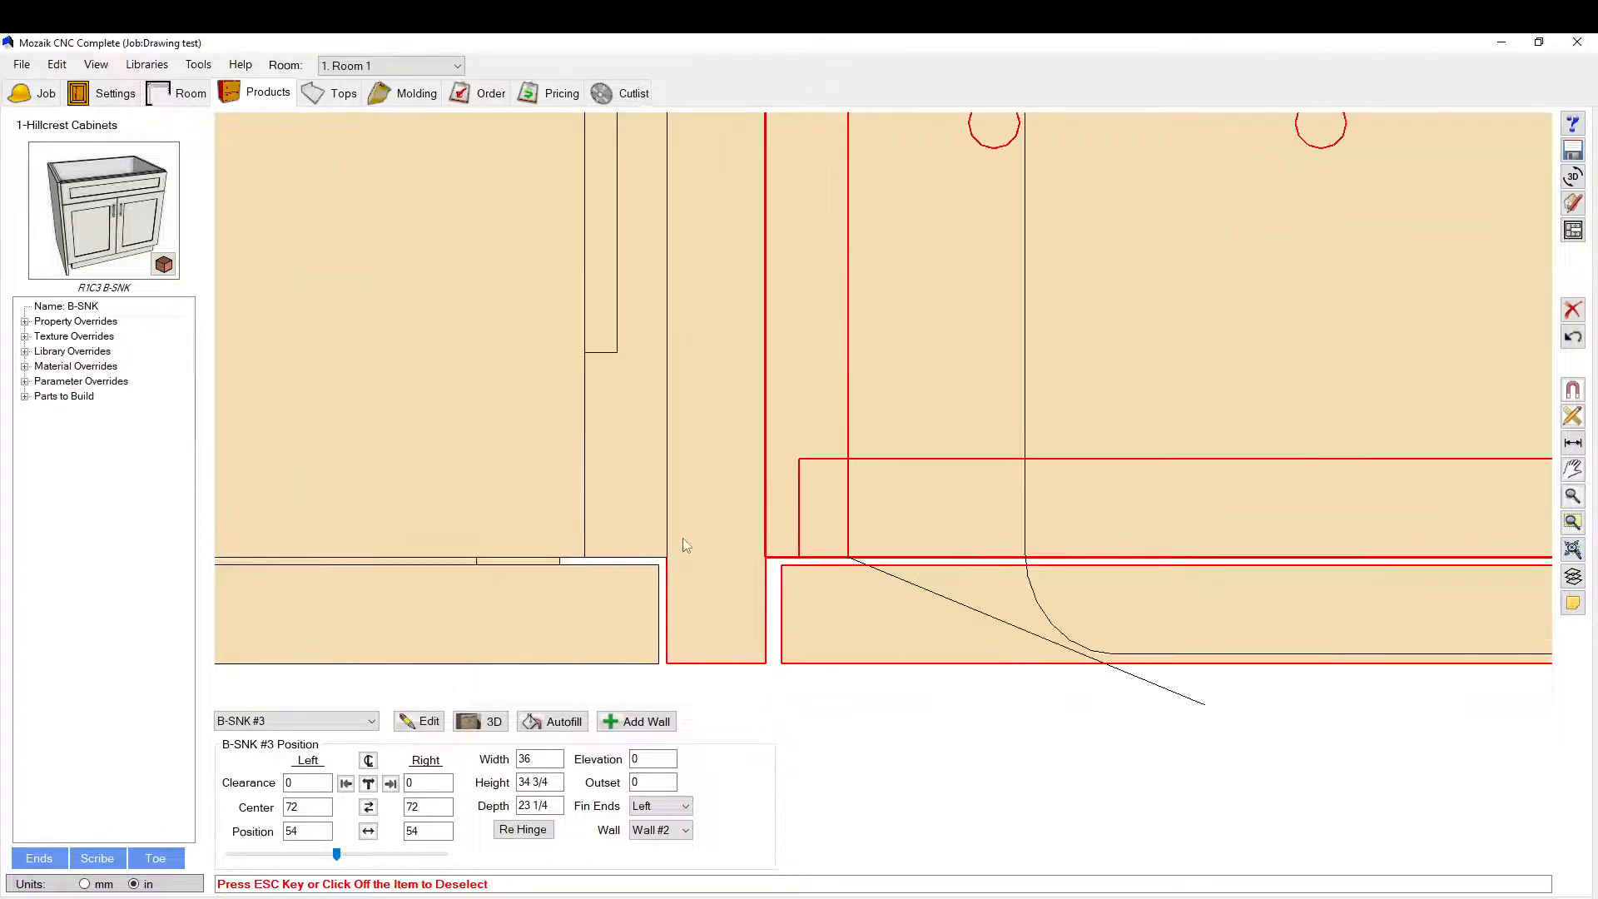
click(685, 806)
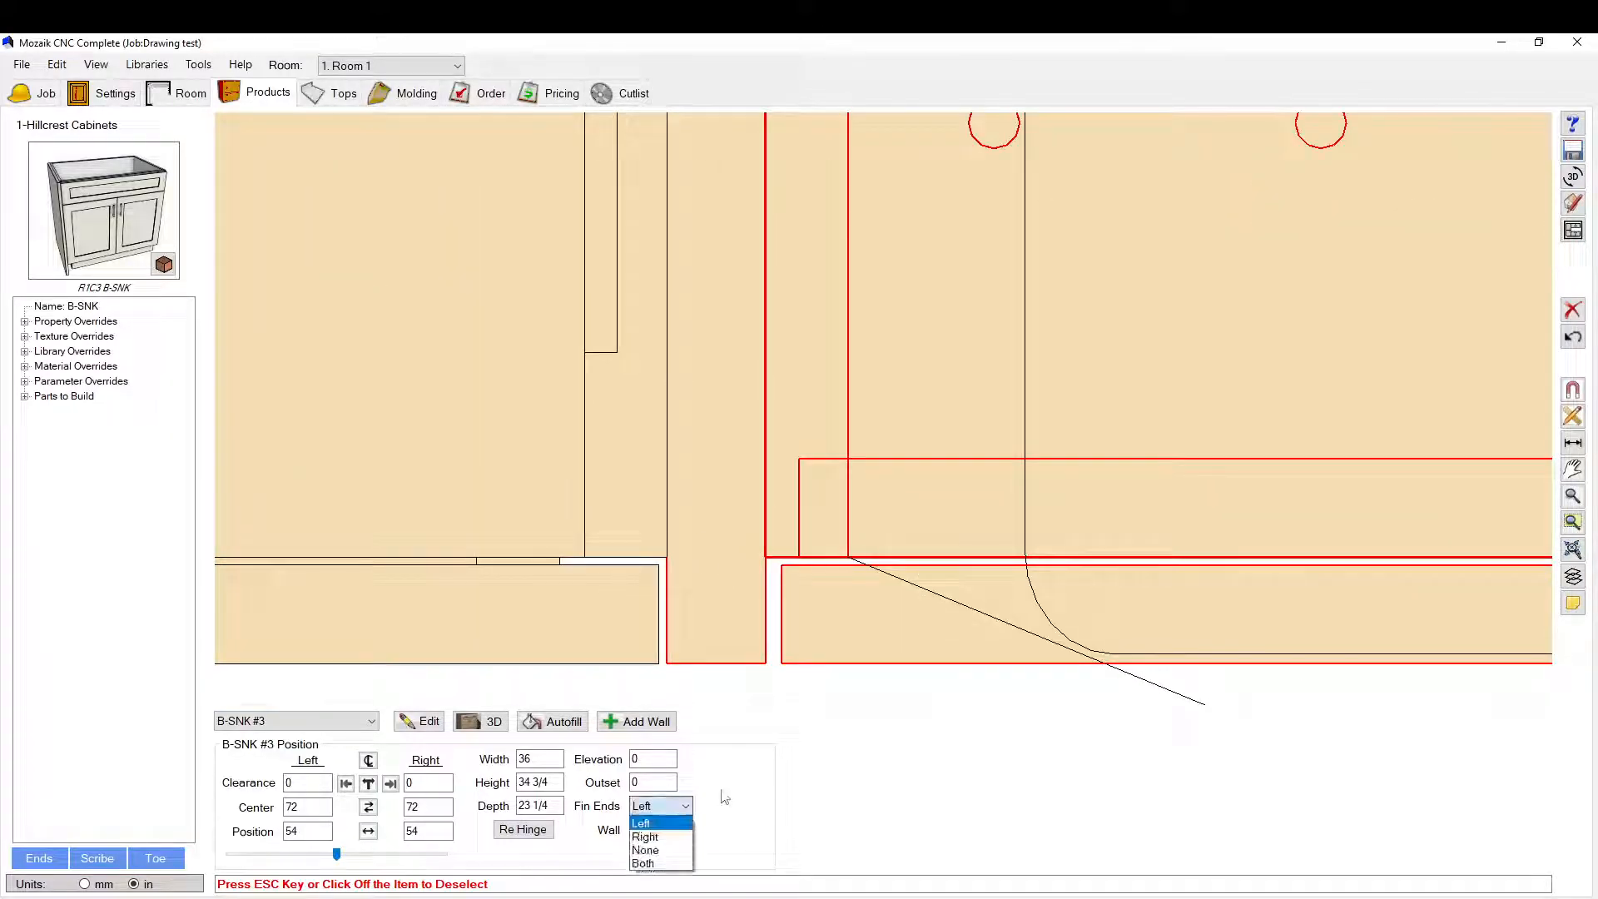
click(657, 863)
scroll(849, 623, down, 2)
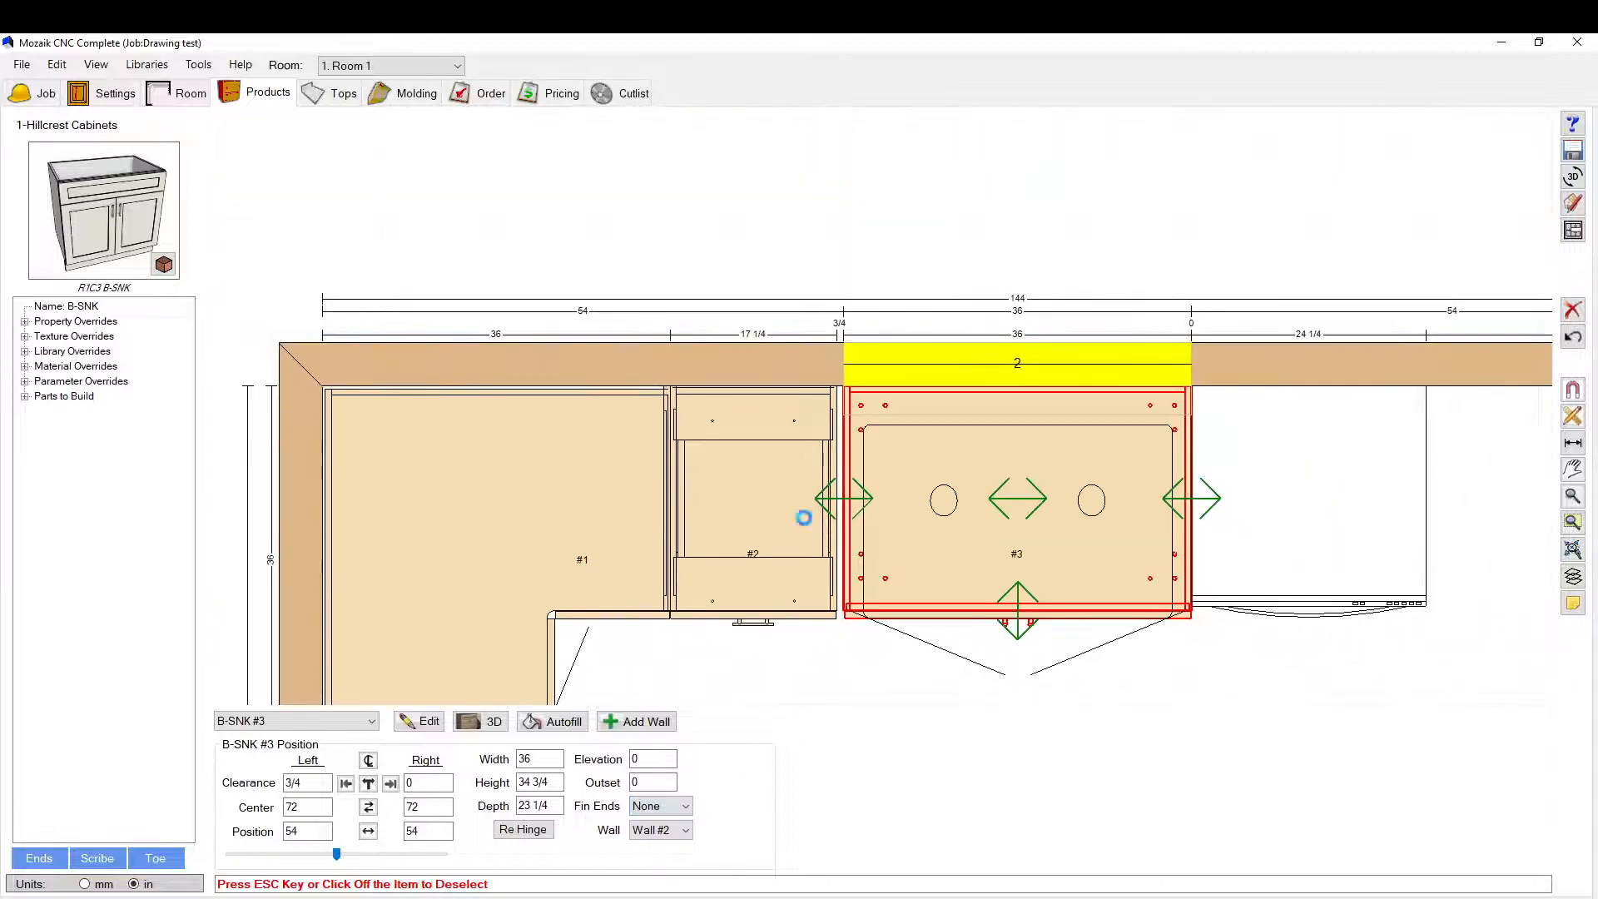
click(803, 517)
click(866, 660)
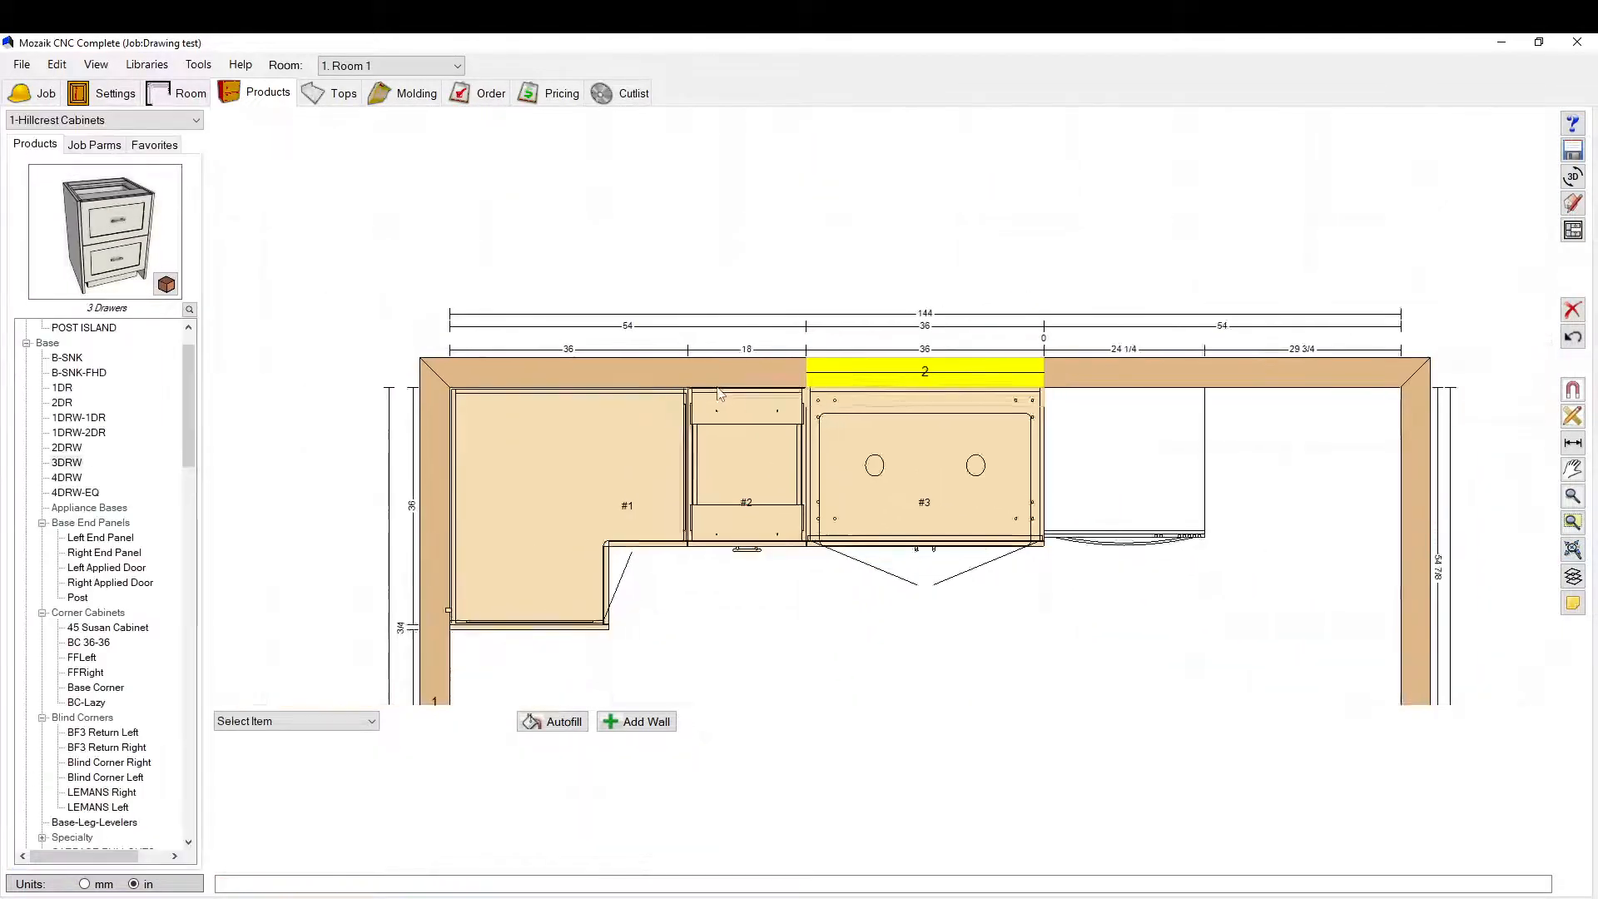
Step: Shorten wall 2 to 141 inches by pulling in its end at wall 3
scroll(668, 447, up, 3)
scroll(539, 413, down, 3)
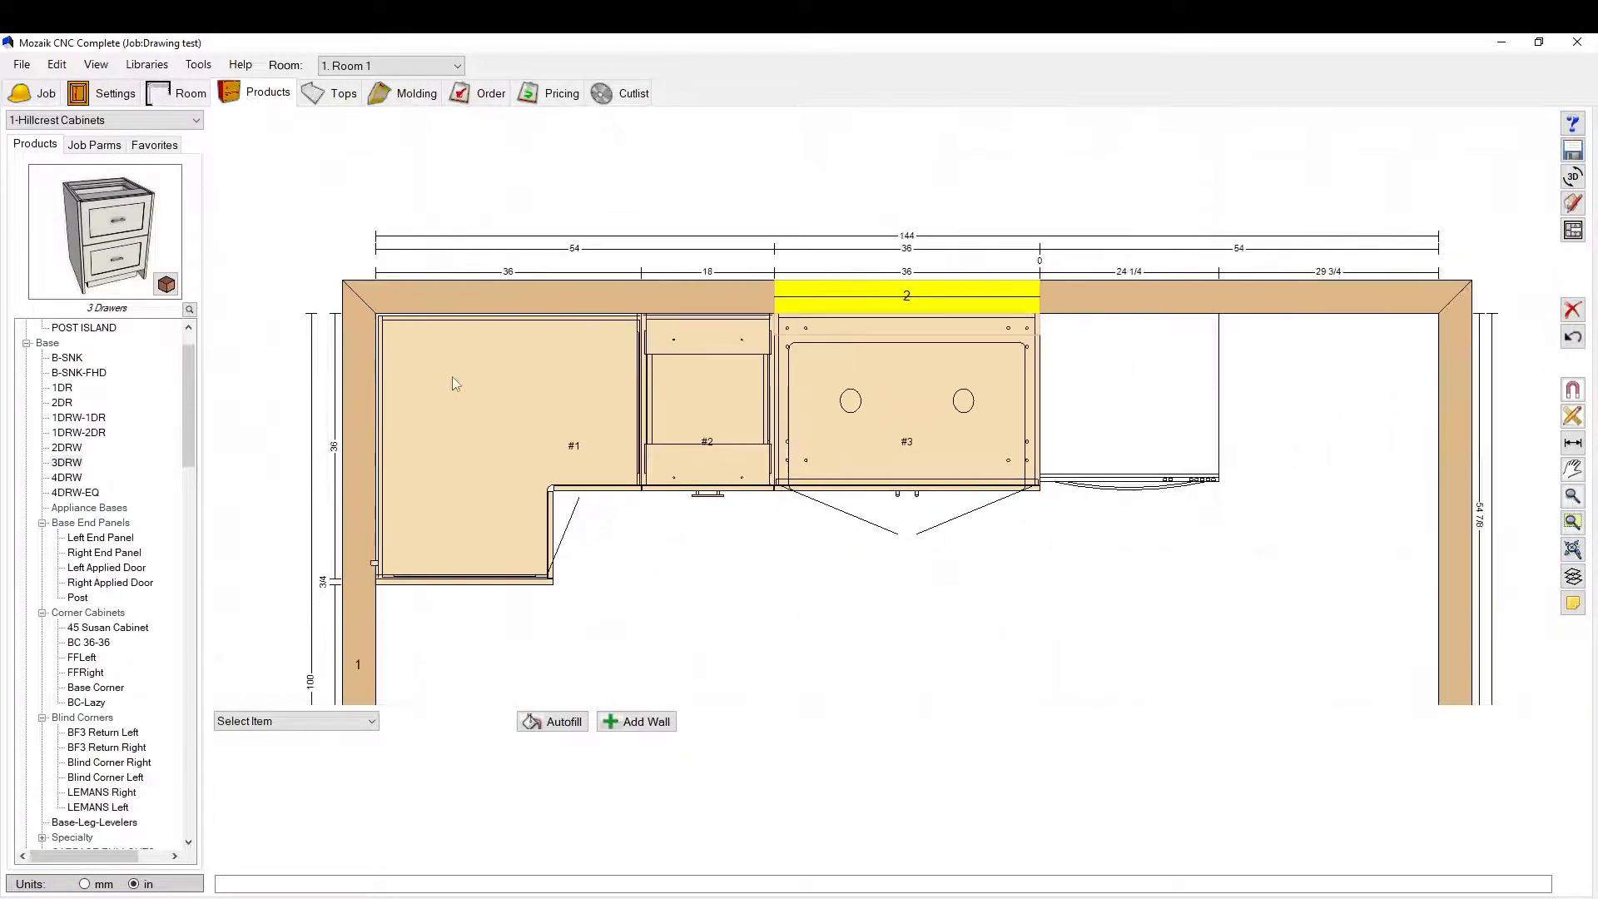
scroll(470, 578, up, 3)
scroll(712, 587, down, 3)
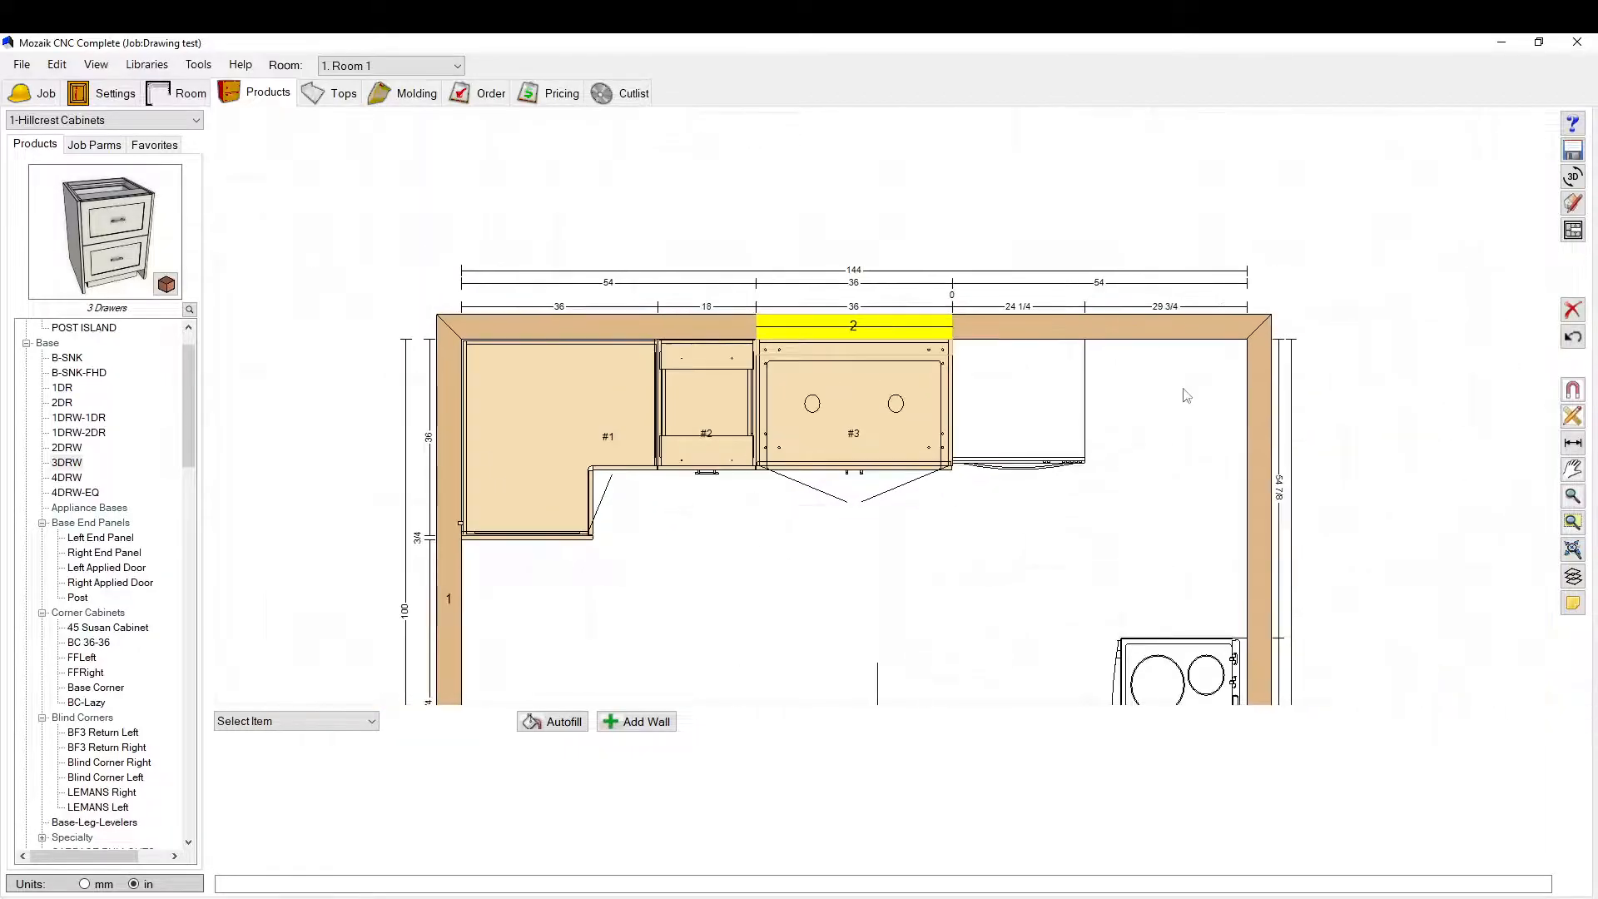
scroll(1184, 395, up, 5)
scroll(637, 328, down, 1)
scroll(491, 316, down, 1)
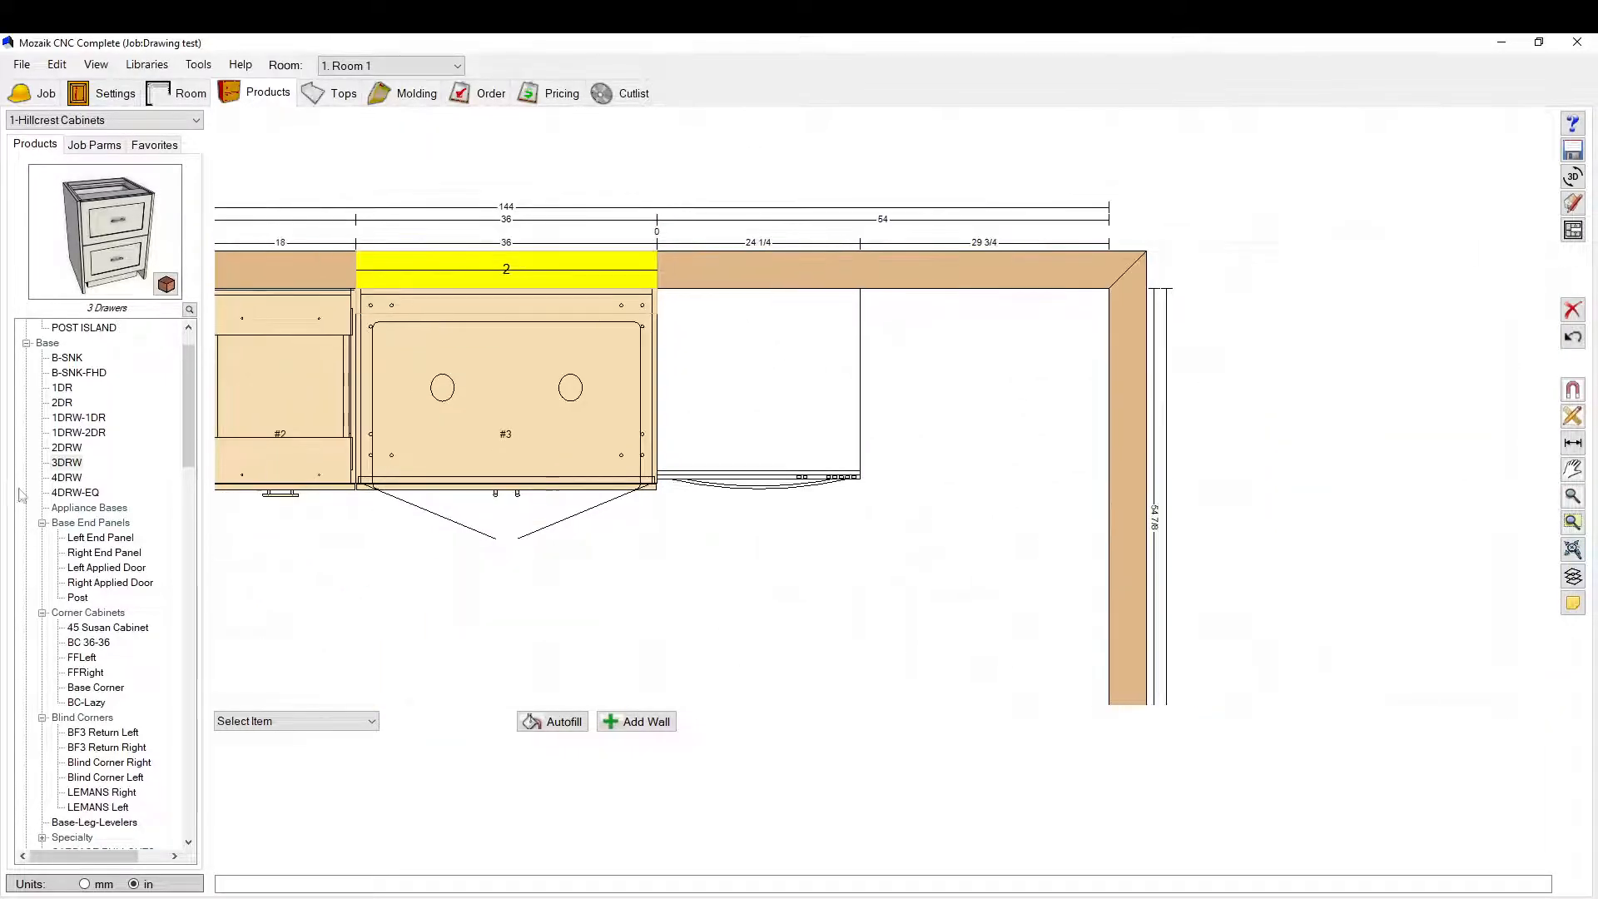
scroll(109, 446, down, 1)
click(1031, 265)
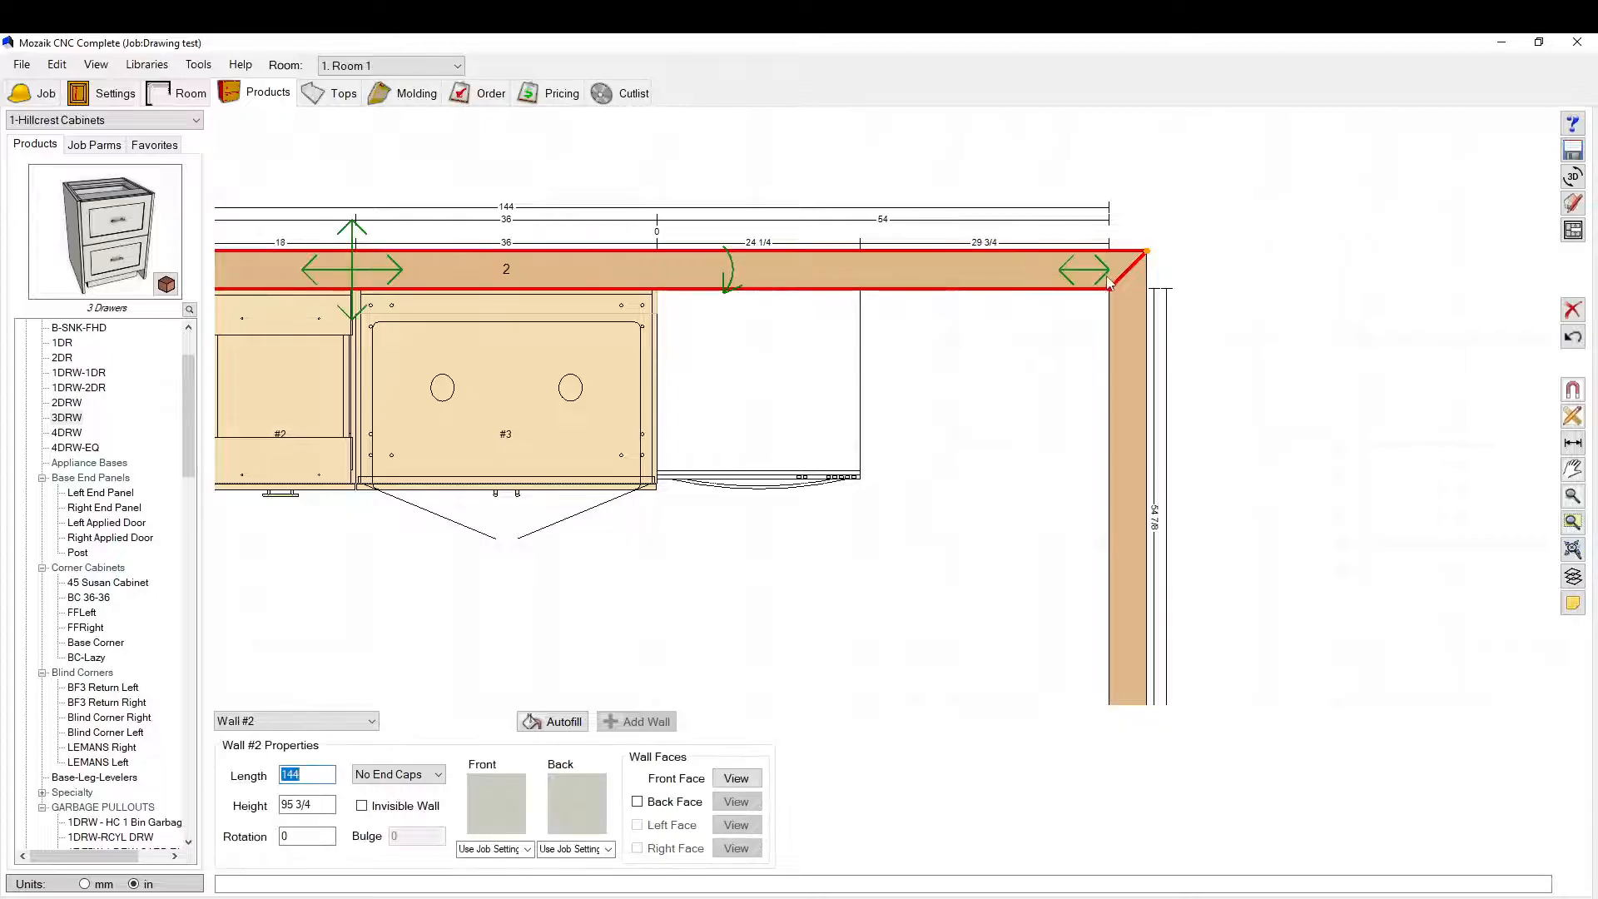
mouse_move(1107, 286)
mouse_down()
mouse_move(1056, 283)
mouse_move(1120, 283)
mouse_up()
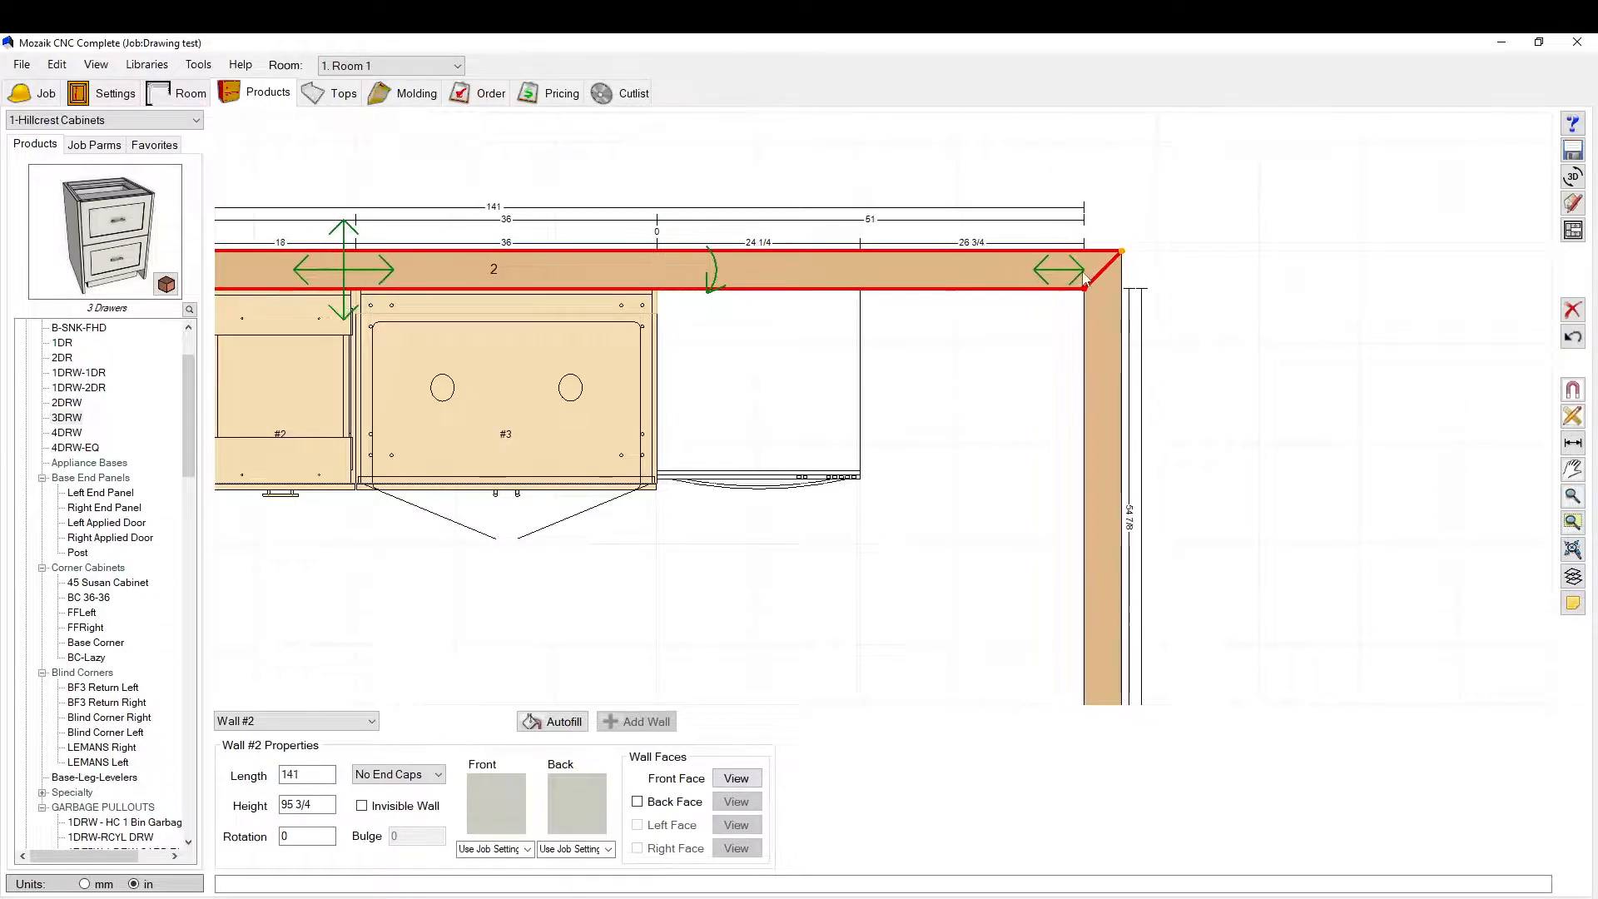
scroll(658, 425, down, 1)
click(571, 607)
Step: Compare the previews of the Blind Corner and LEMANS cabinets in the Blind Corners group
scroll(20, 376, up, 2)
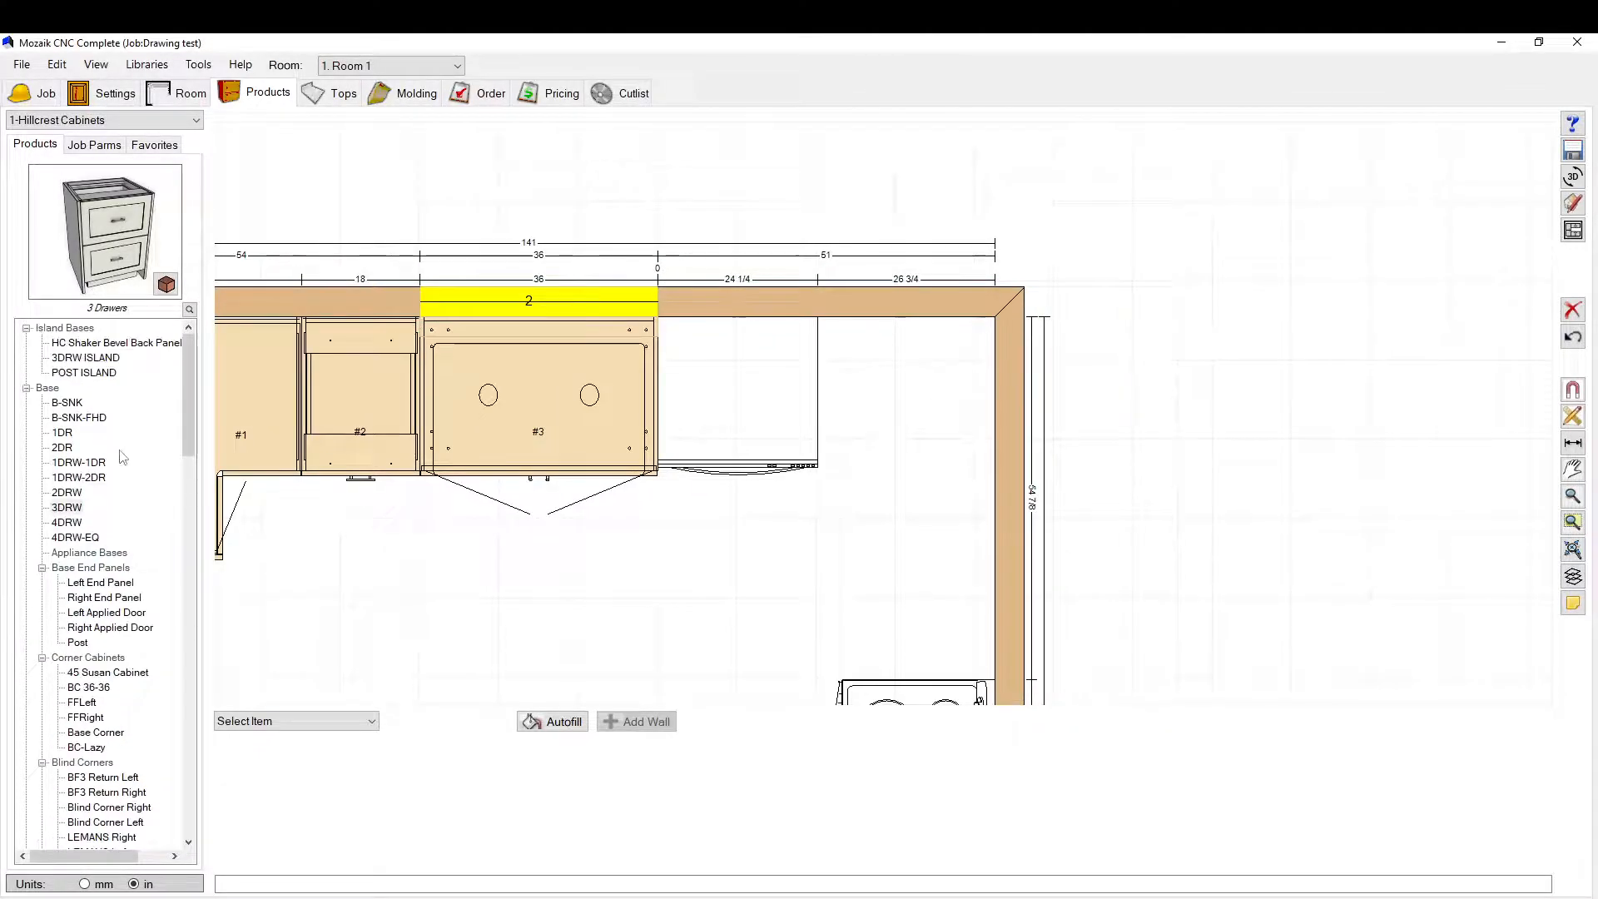
scroll(109, 566, down, 3)
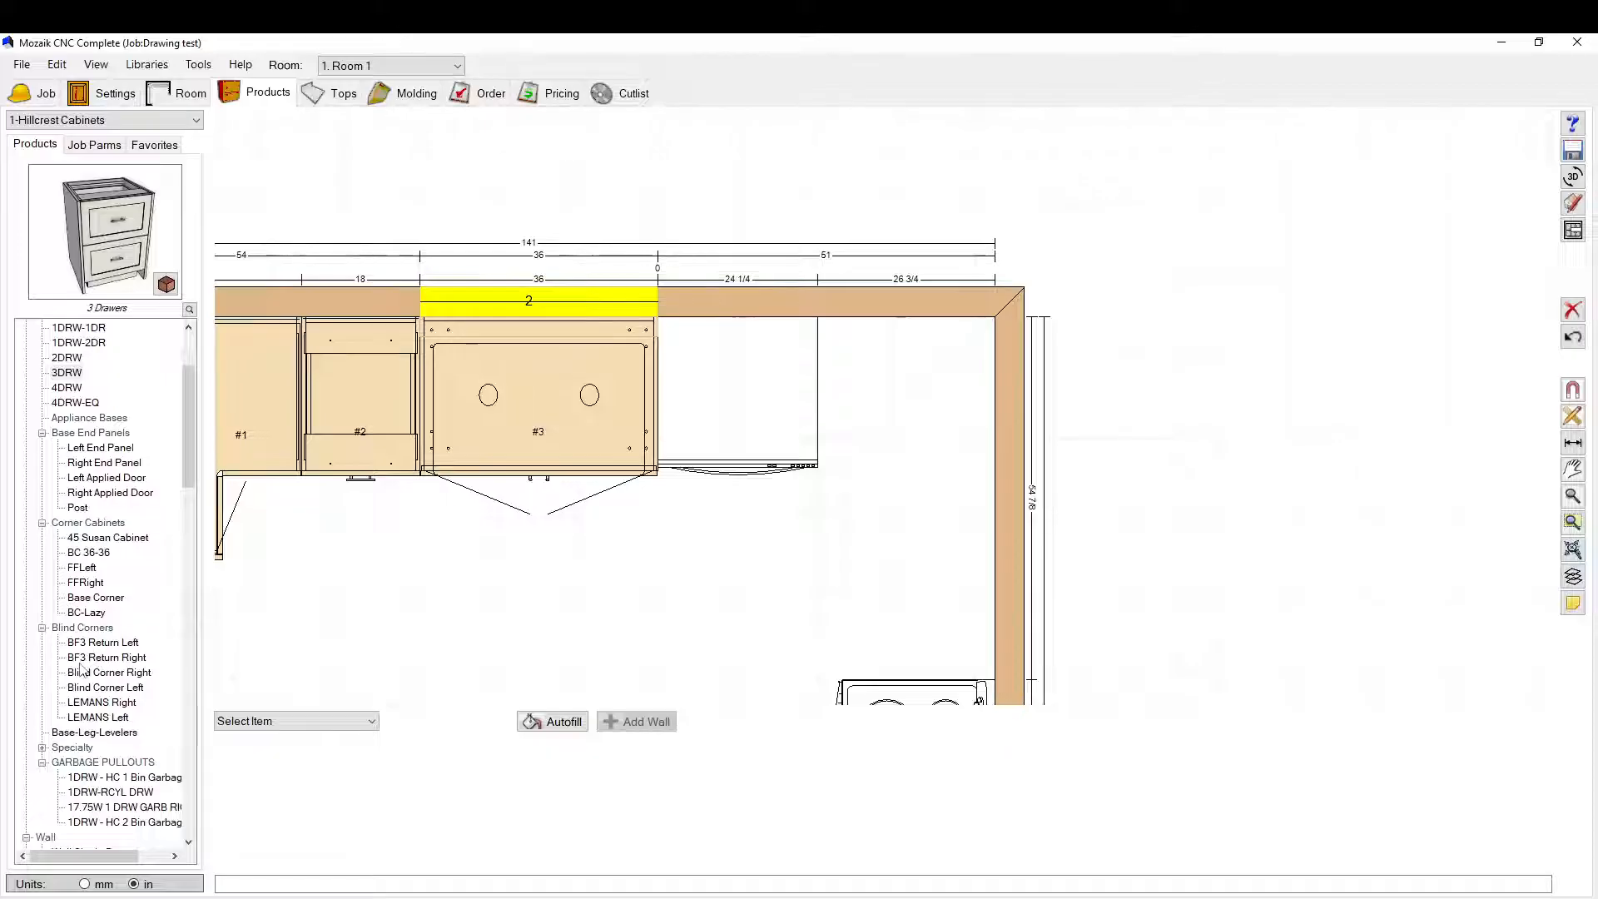
click(77, 704)
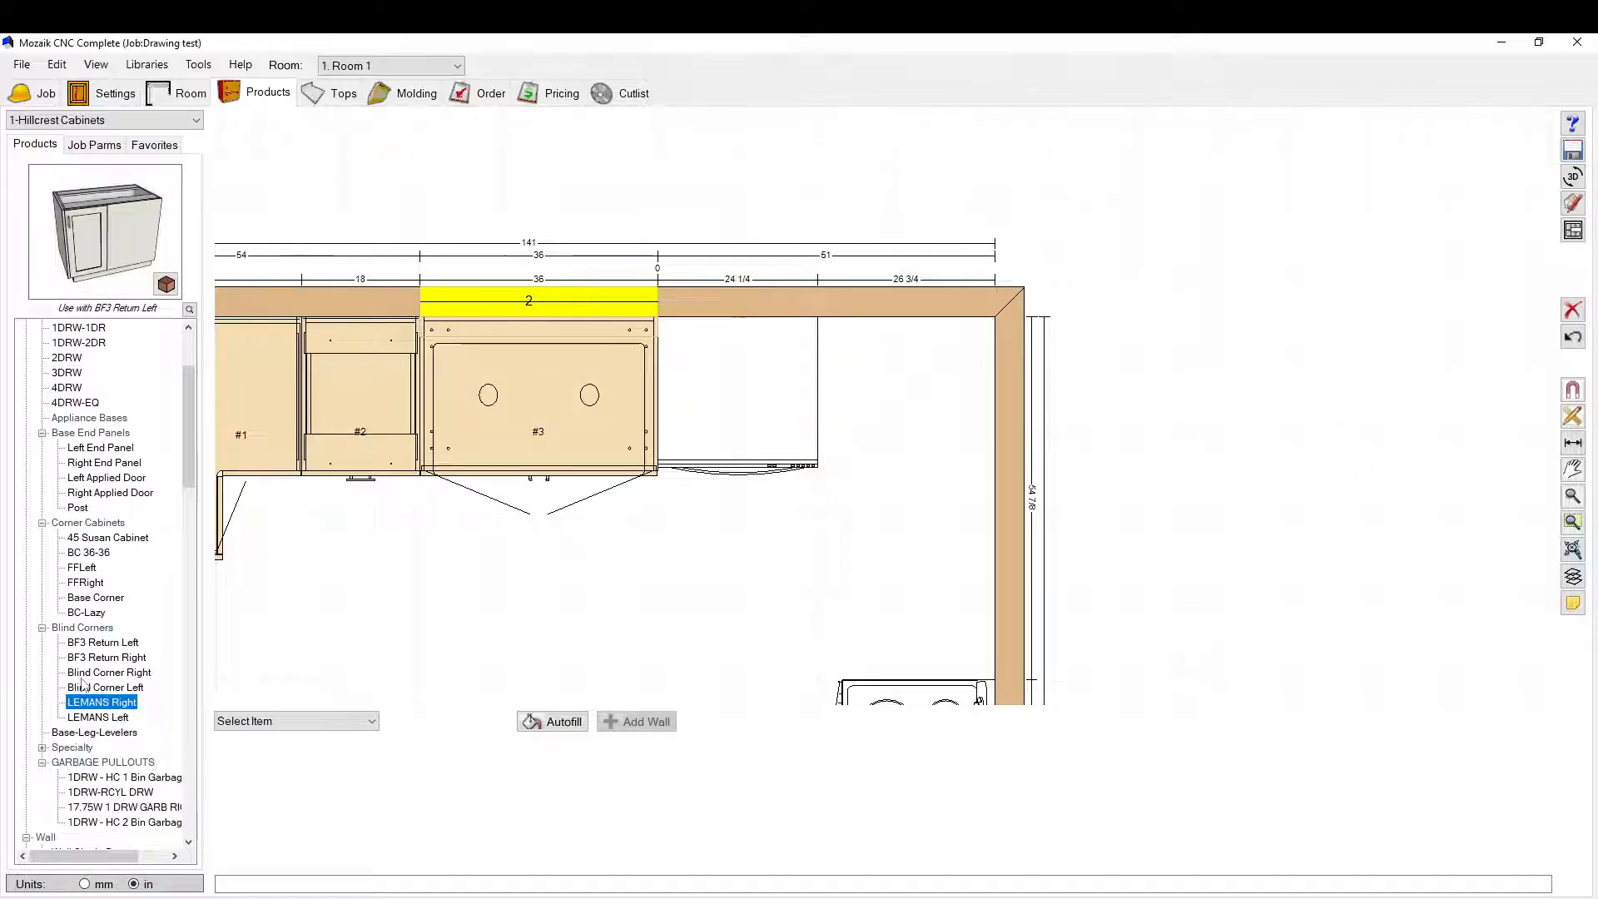
click(98, 687)
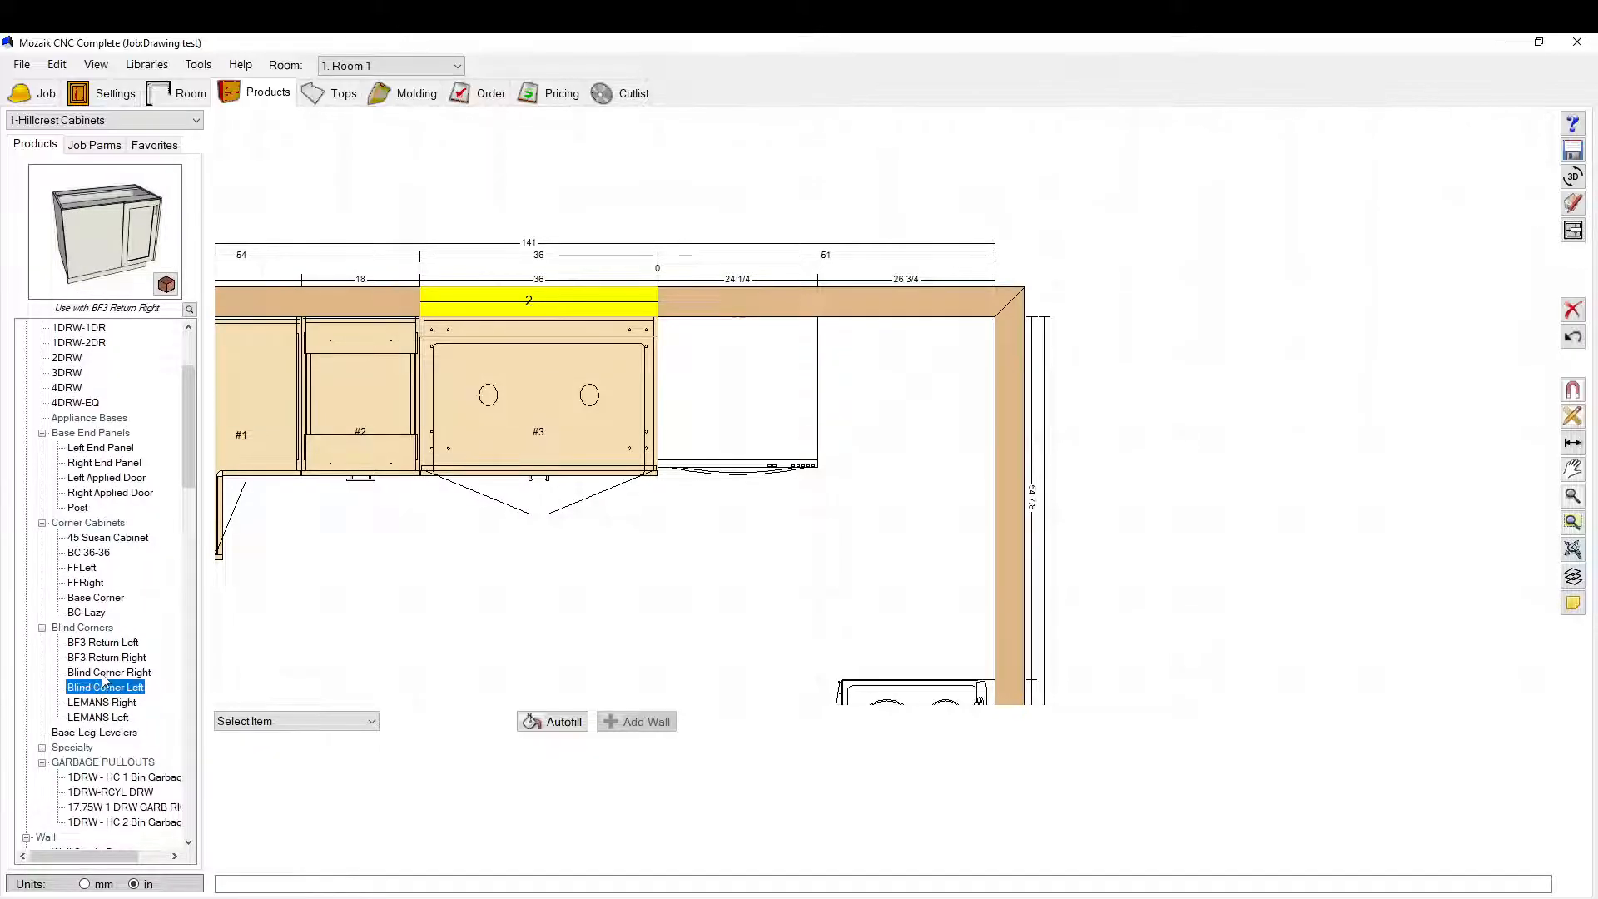
click(106, 675)
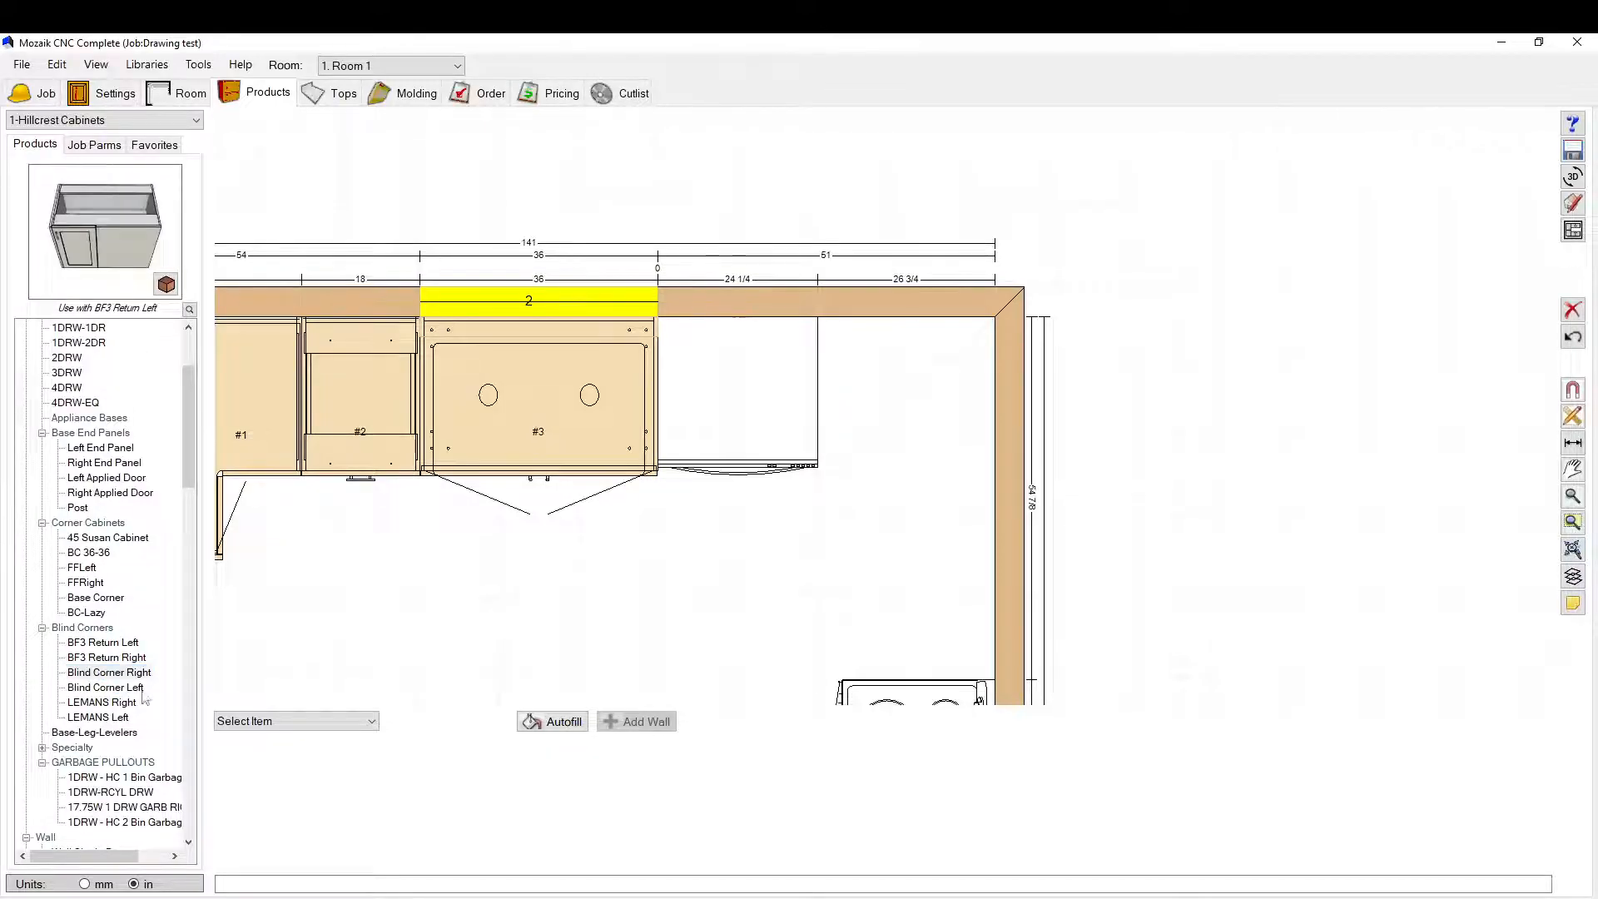
click(104, 717)
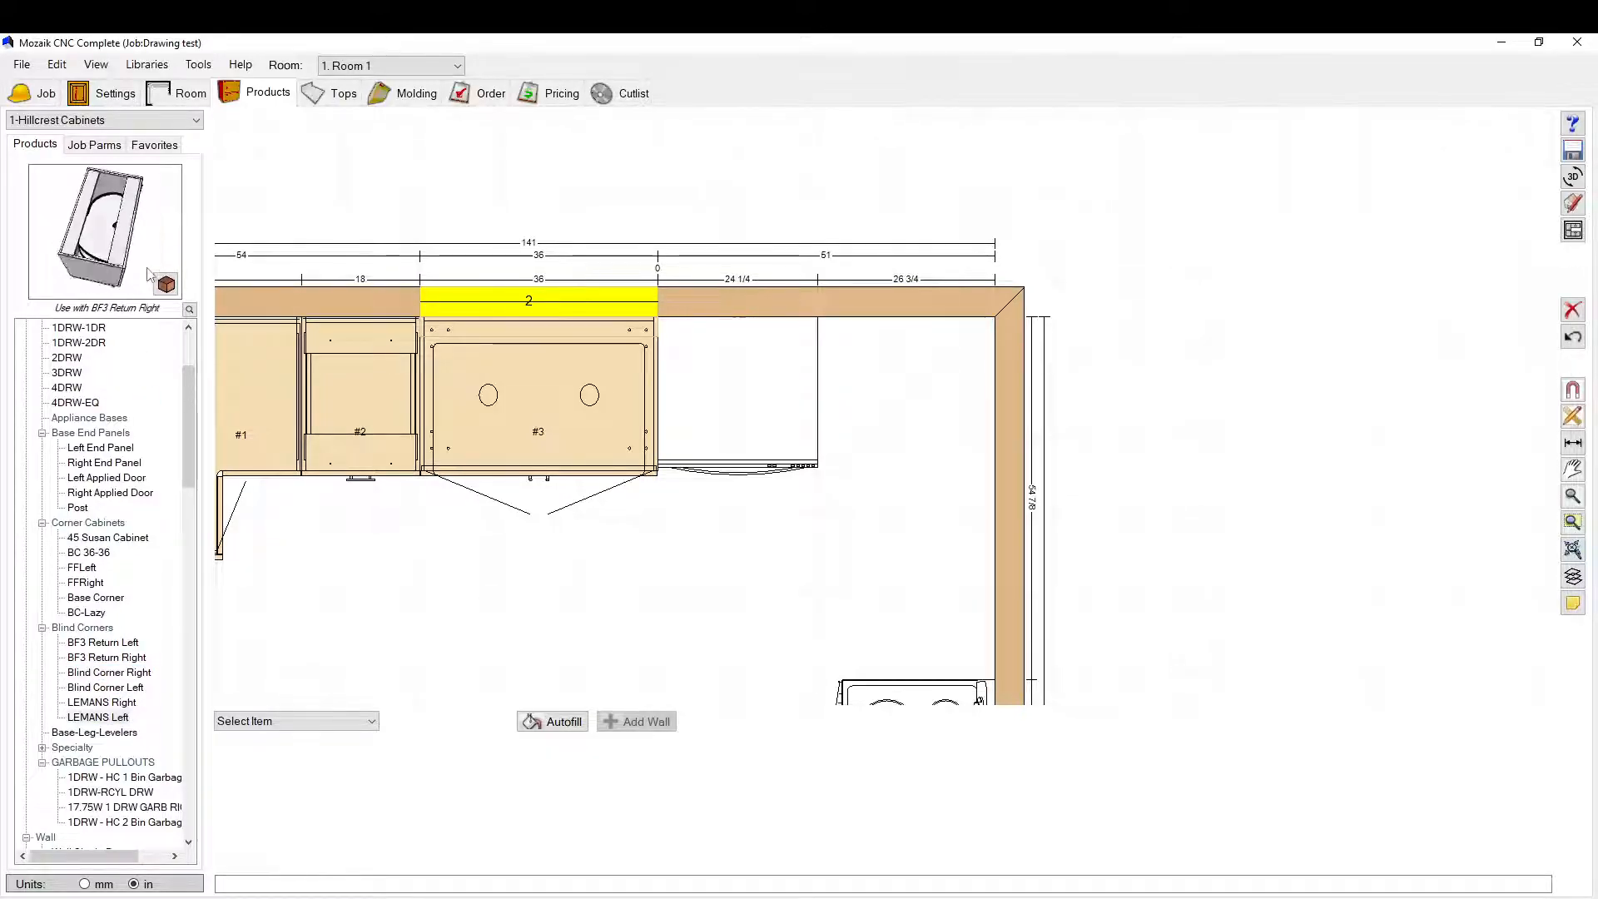
click(101, 702)
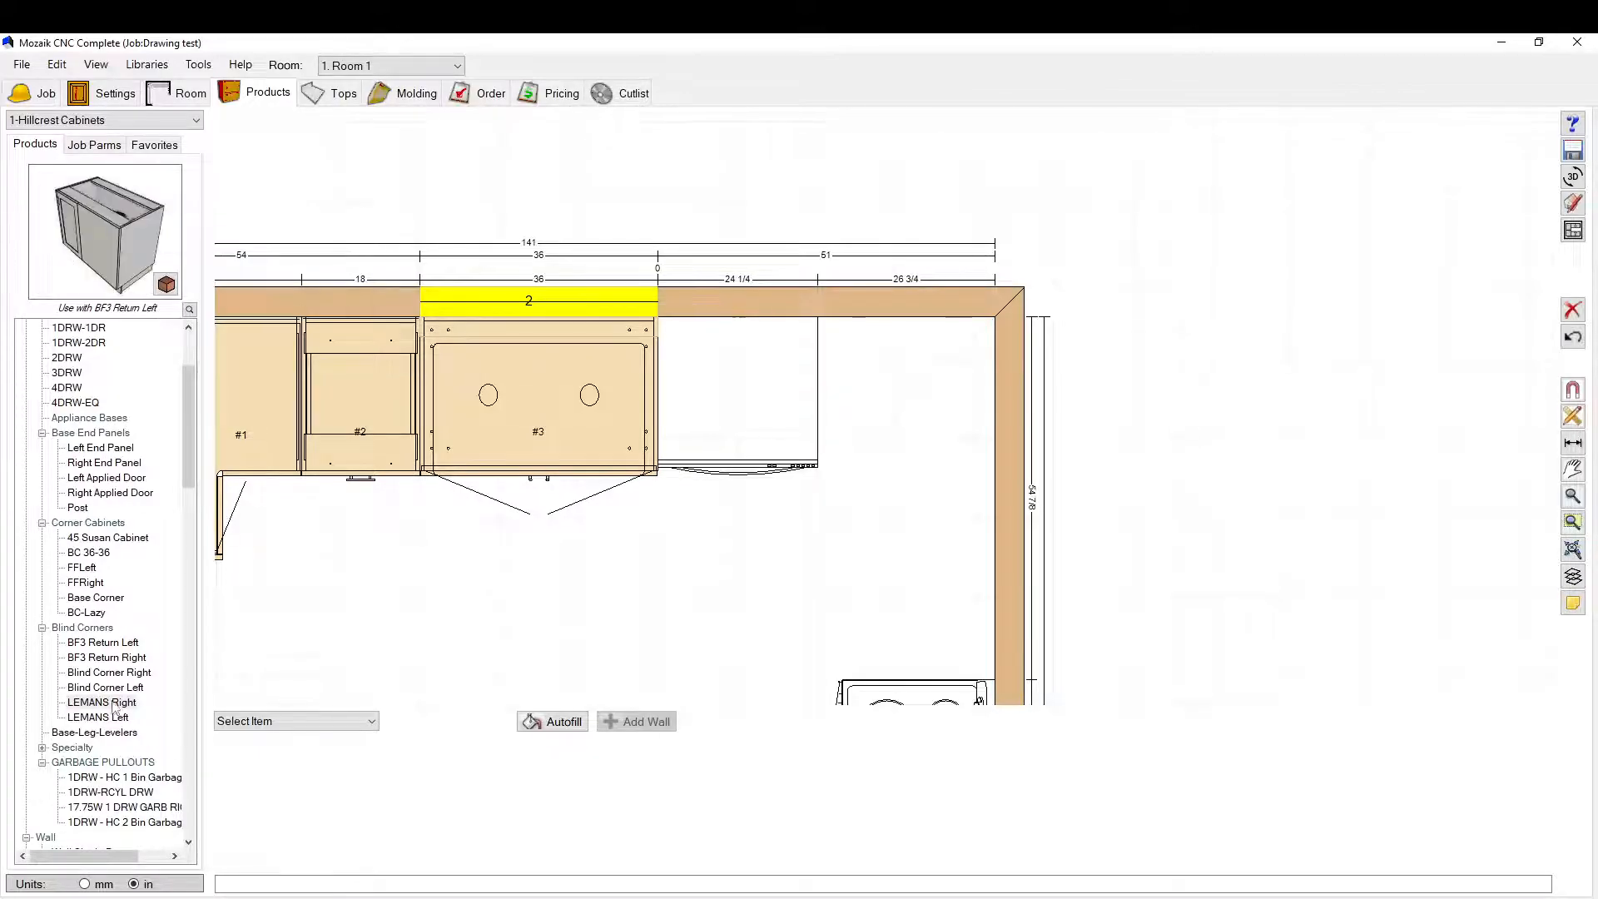
Step: Try the LEMANS Right cabinet on wall 3 at the wall 2 corner, and delete it
drag(115, 704, 919, 618)
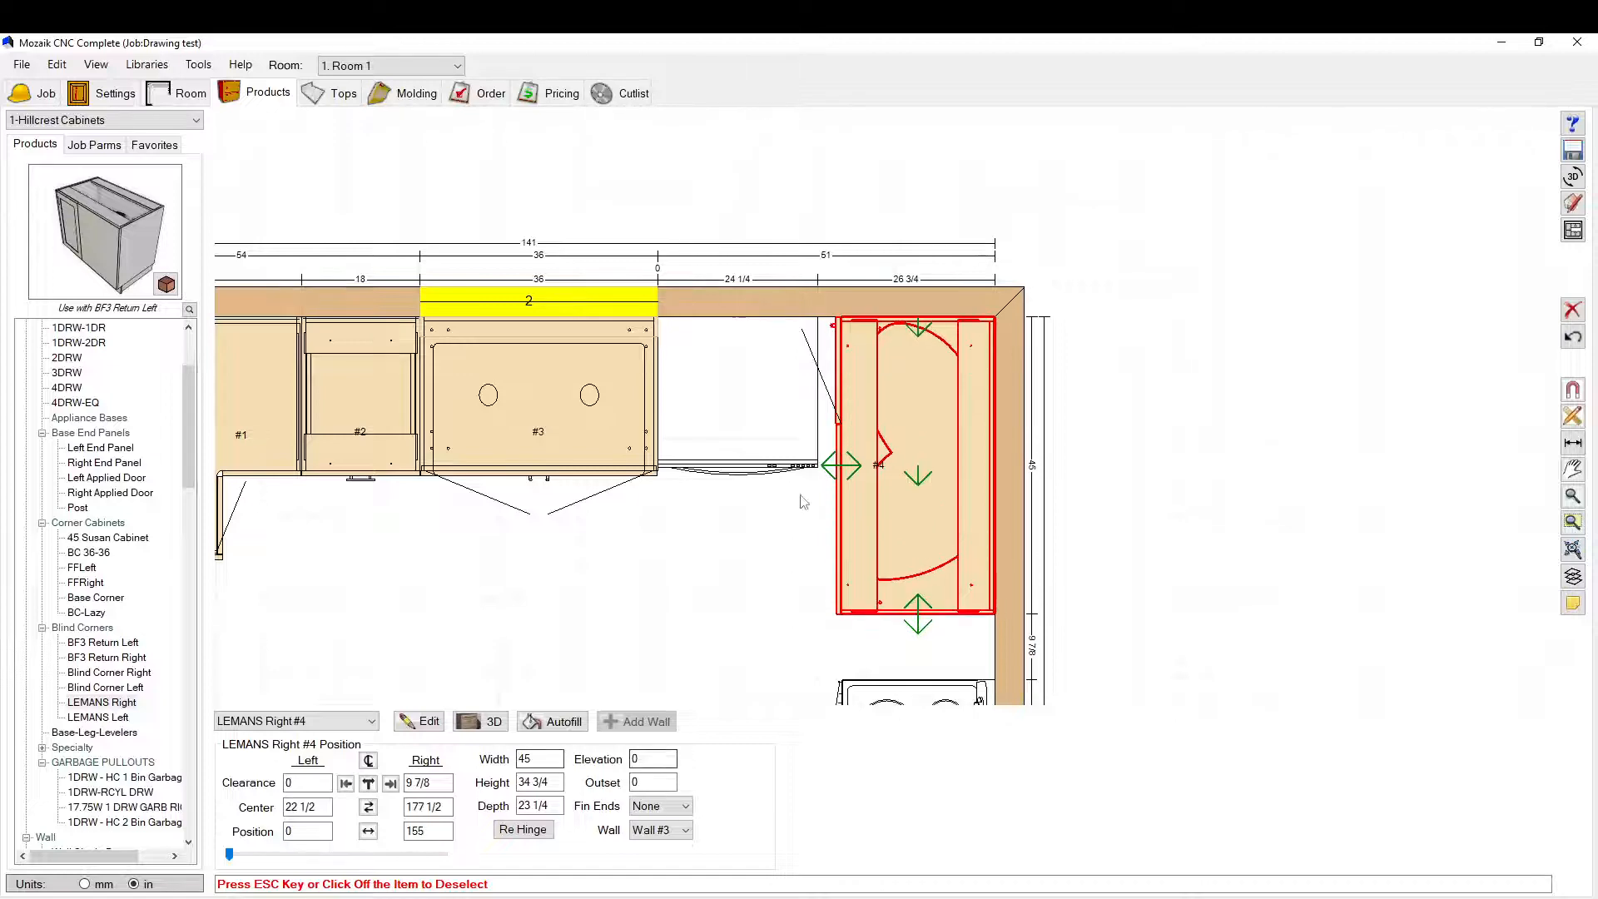
scroll(804, 502, down, 1)
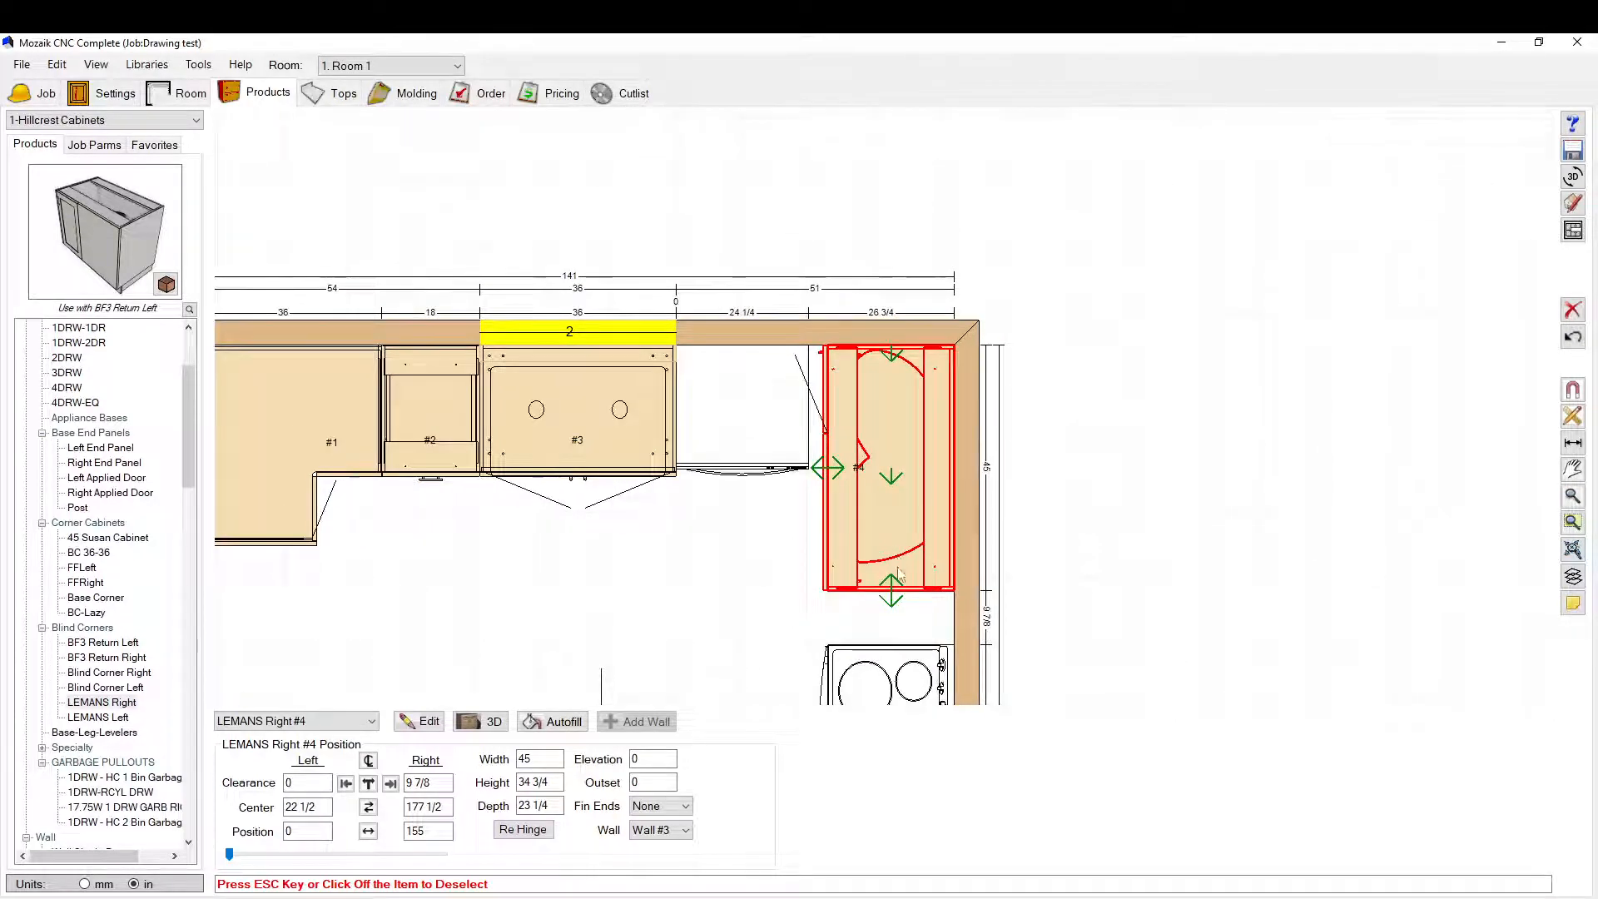
scroll(872, 503, down, 2)
scroll(877, 485, up, 2)
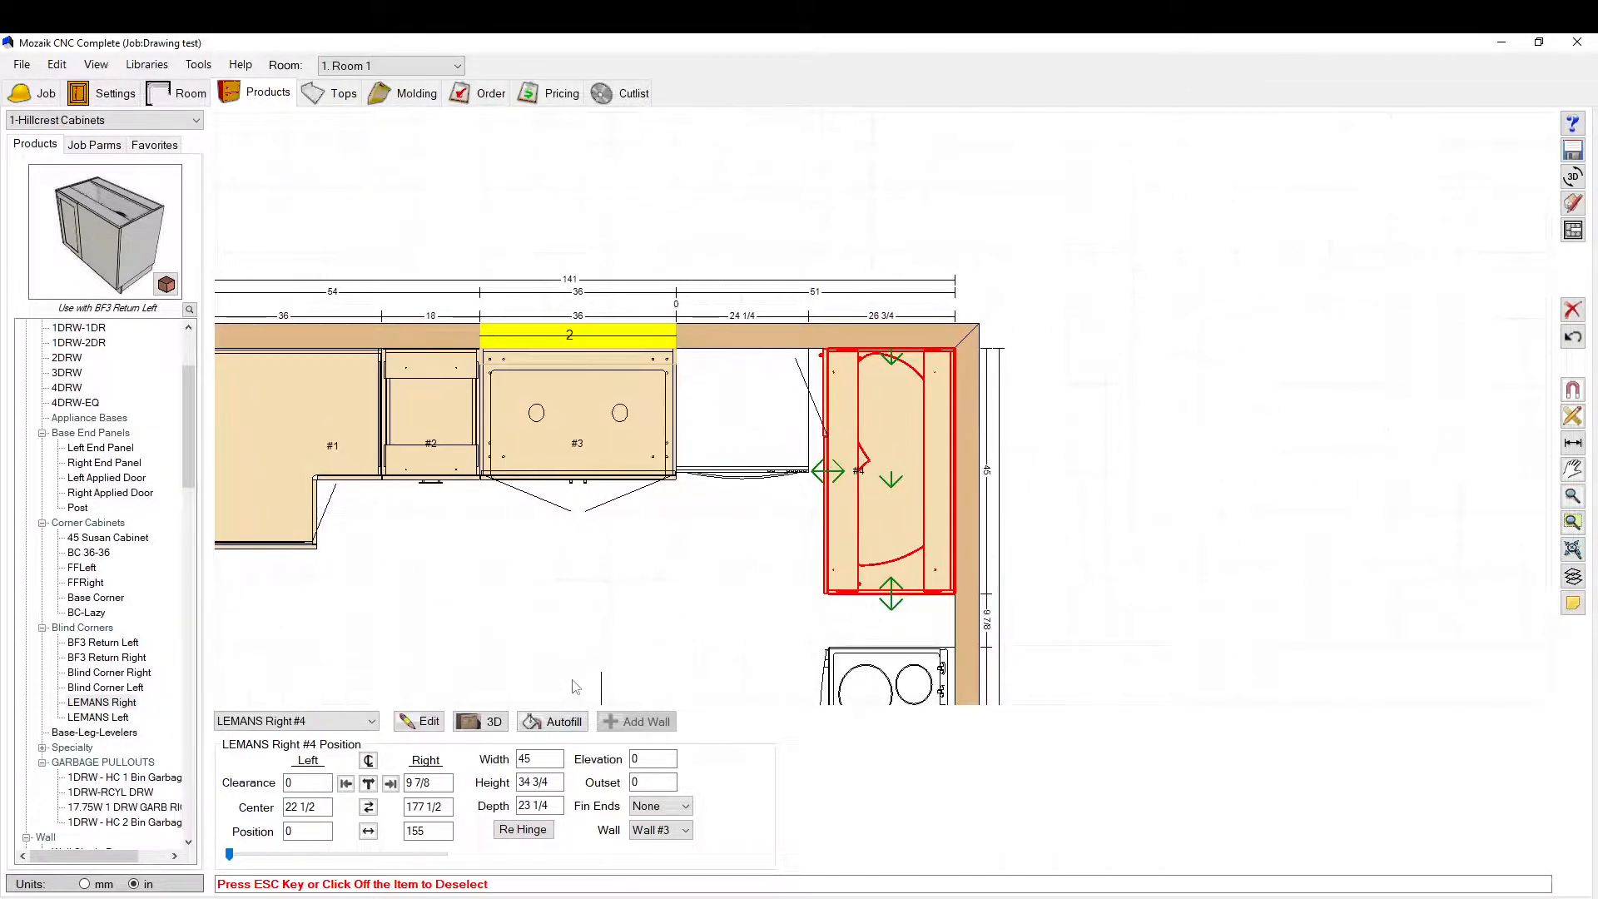
key(Delete)
Step: Place a LEMANS Left cabinet on wall 3 between the corner and the range, 42 inches wide with a left clearance of 5 inches
click(108, 718)
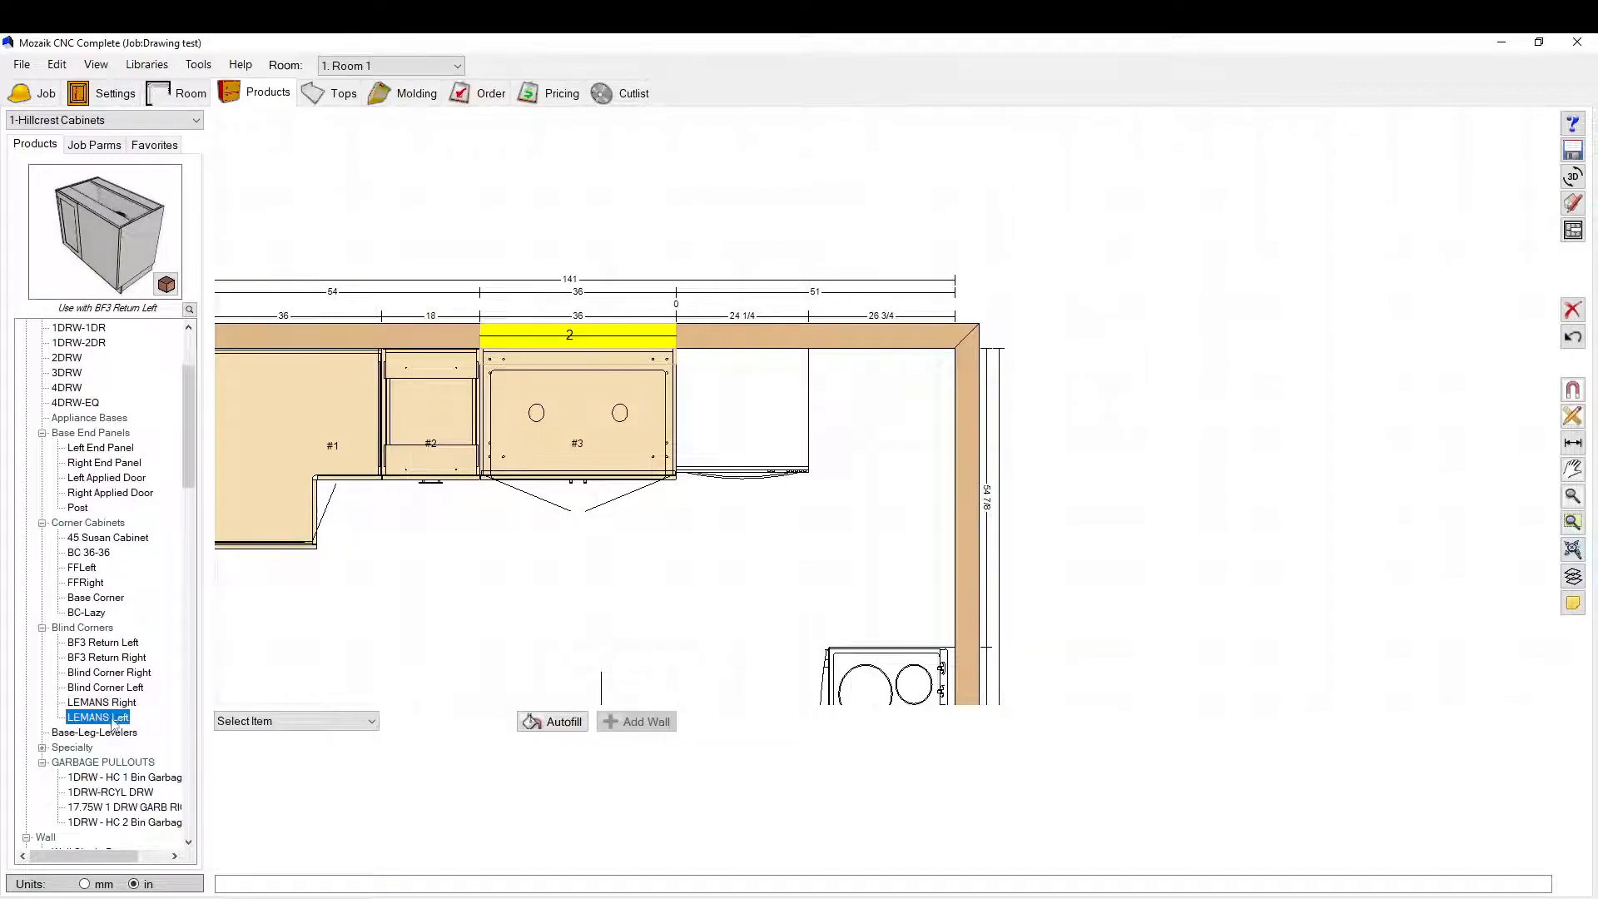
drag(113, 723, 880, 644)
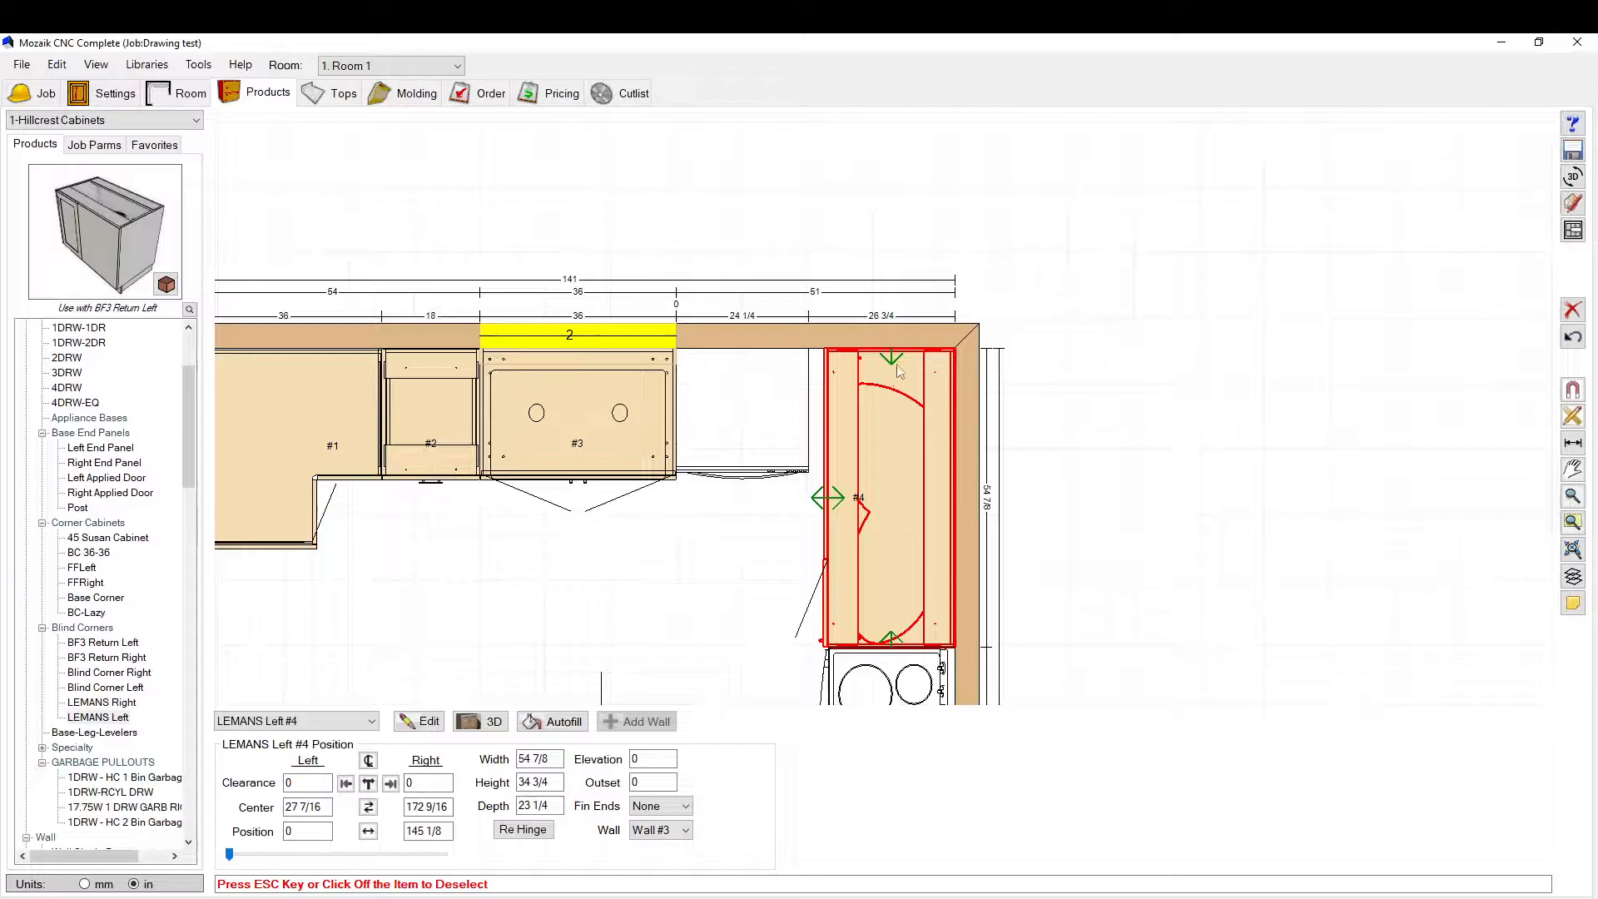
drag(892, 360, 892, 424)
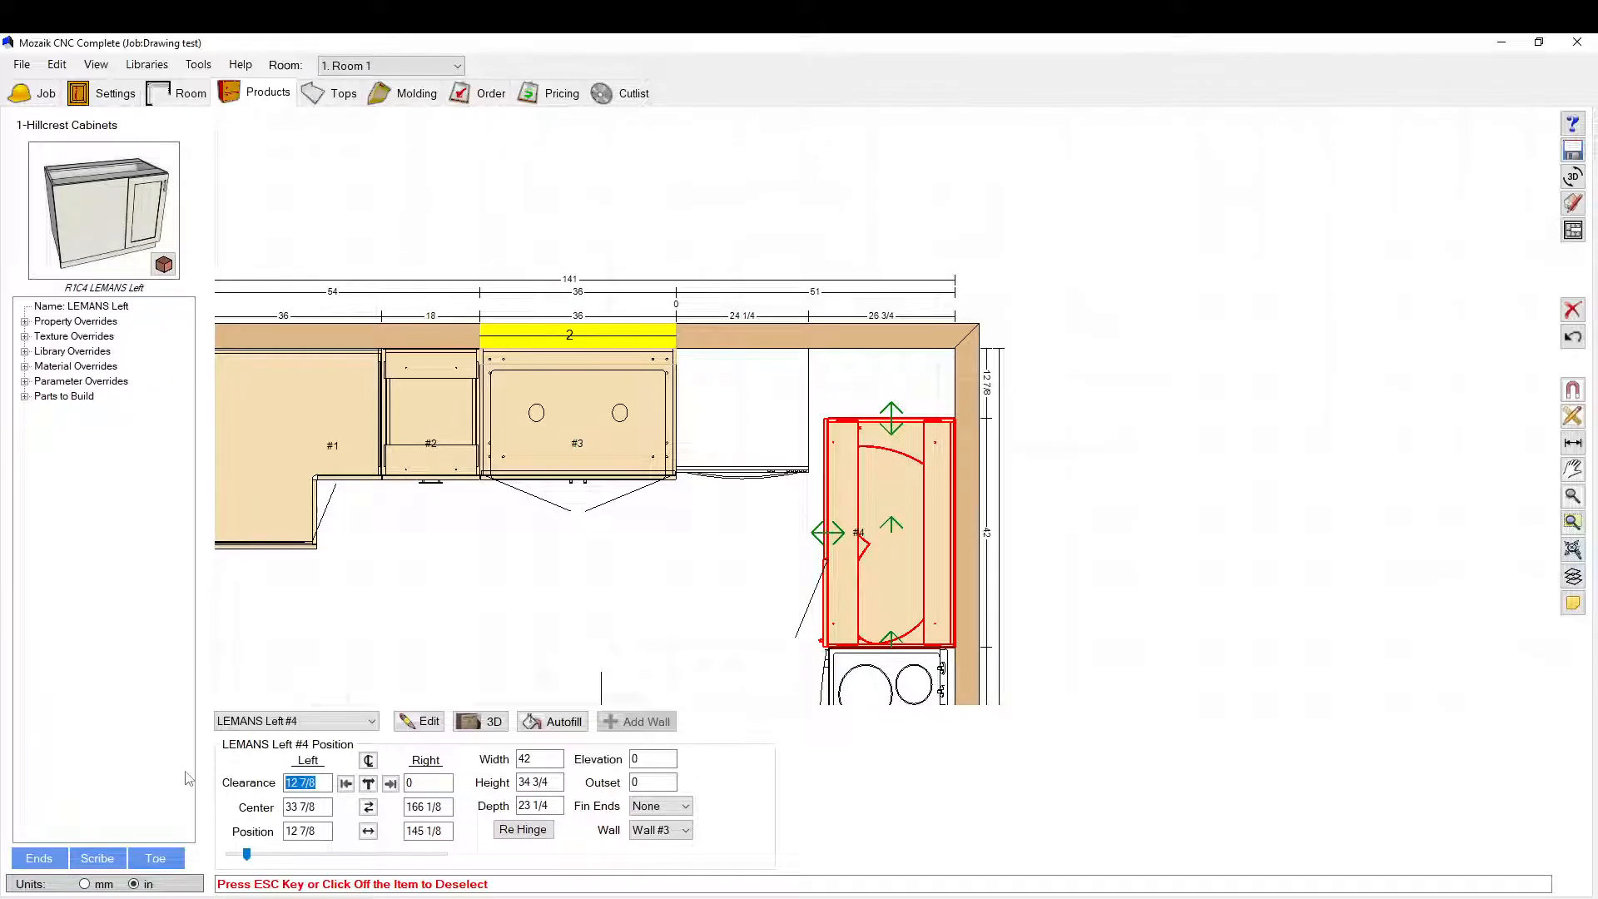
key(Return)
scroll(612, 554, down, 2)
click(614, 553)
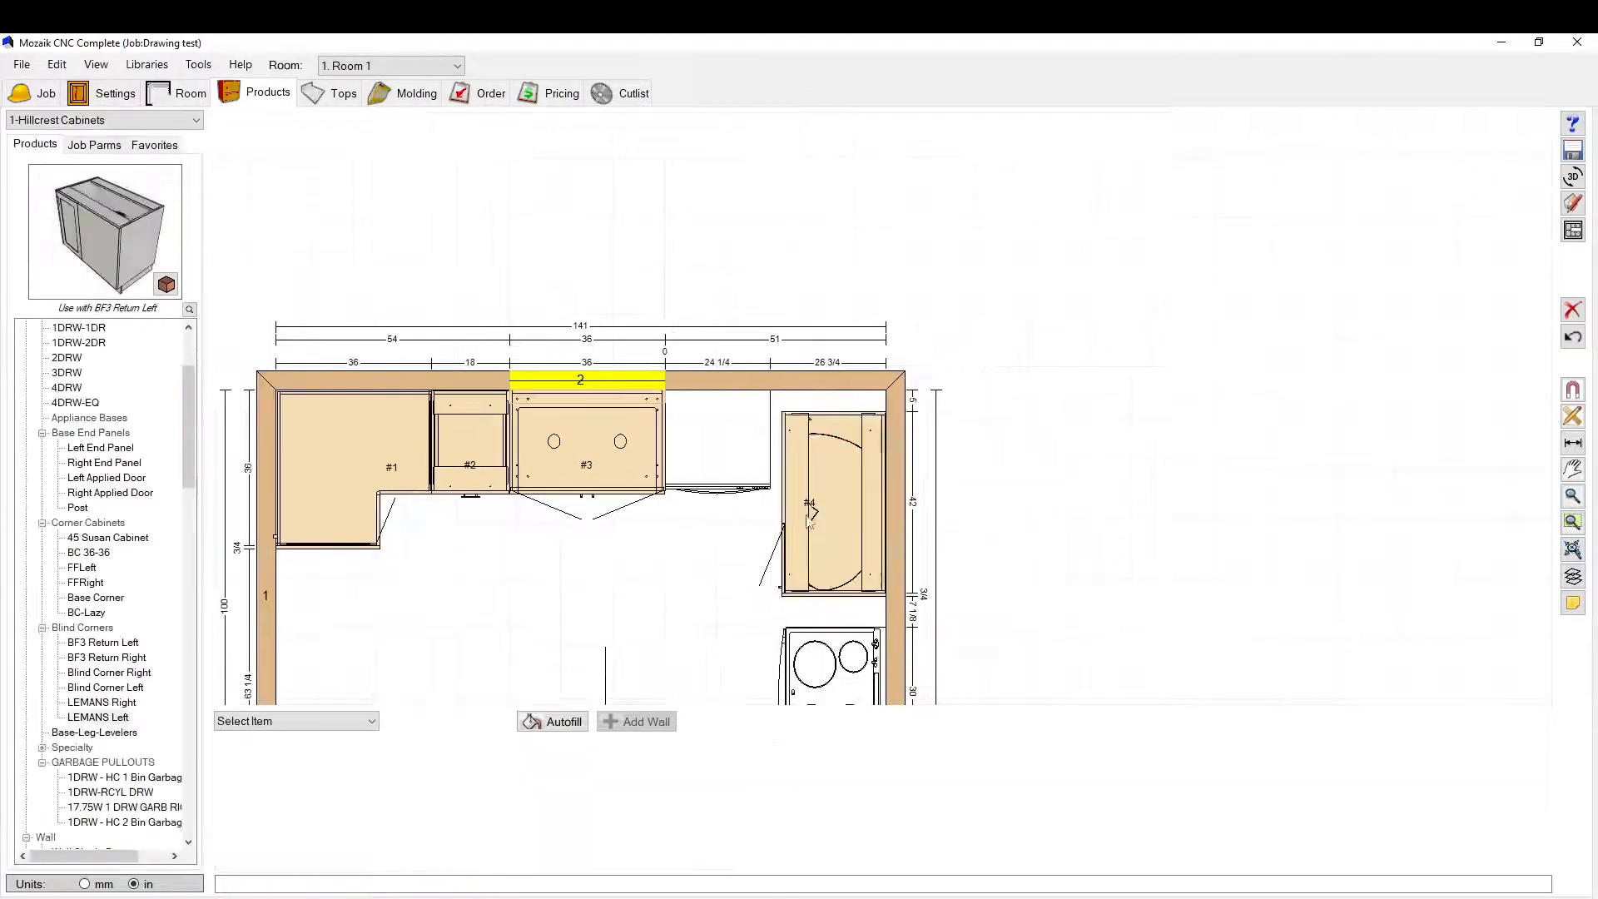
Step: Move the range on wall 3 left until it meets the LEMANS Left cabinet
scroll(787, 482, up, 2)
scroll(780, 474, up, 1)
scroll(899, 408, up, 2)
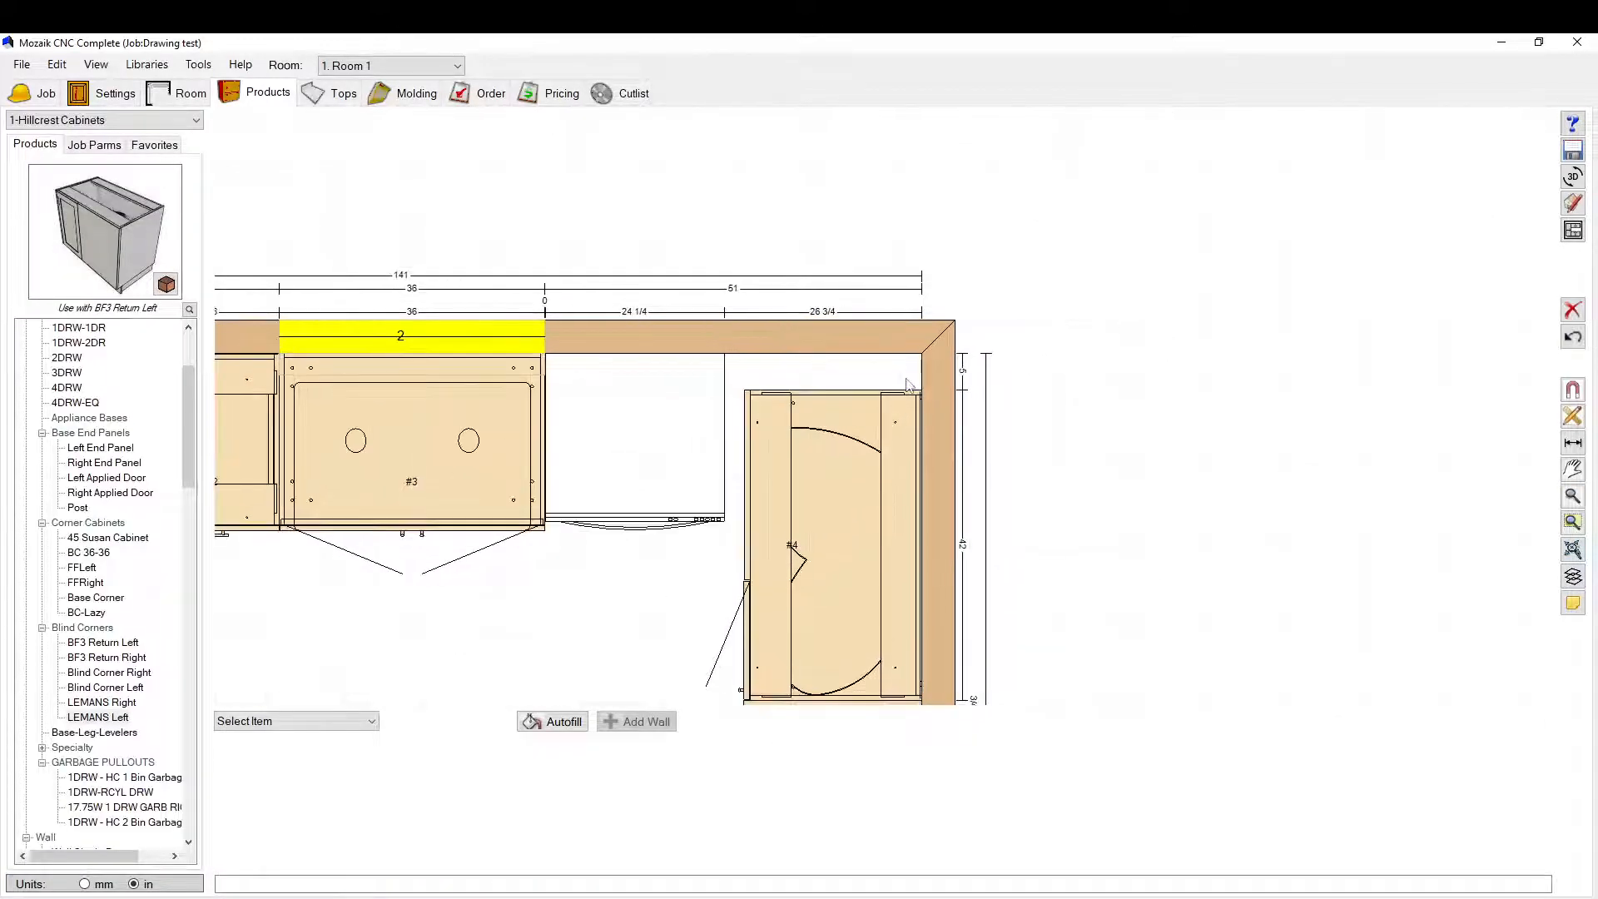
scroll(974, 345, down, 3)
scroll(974, 345, down, 2)
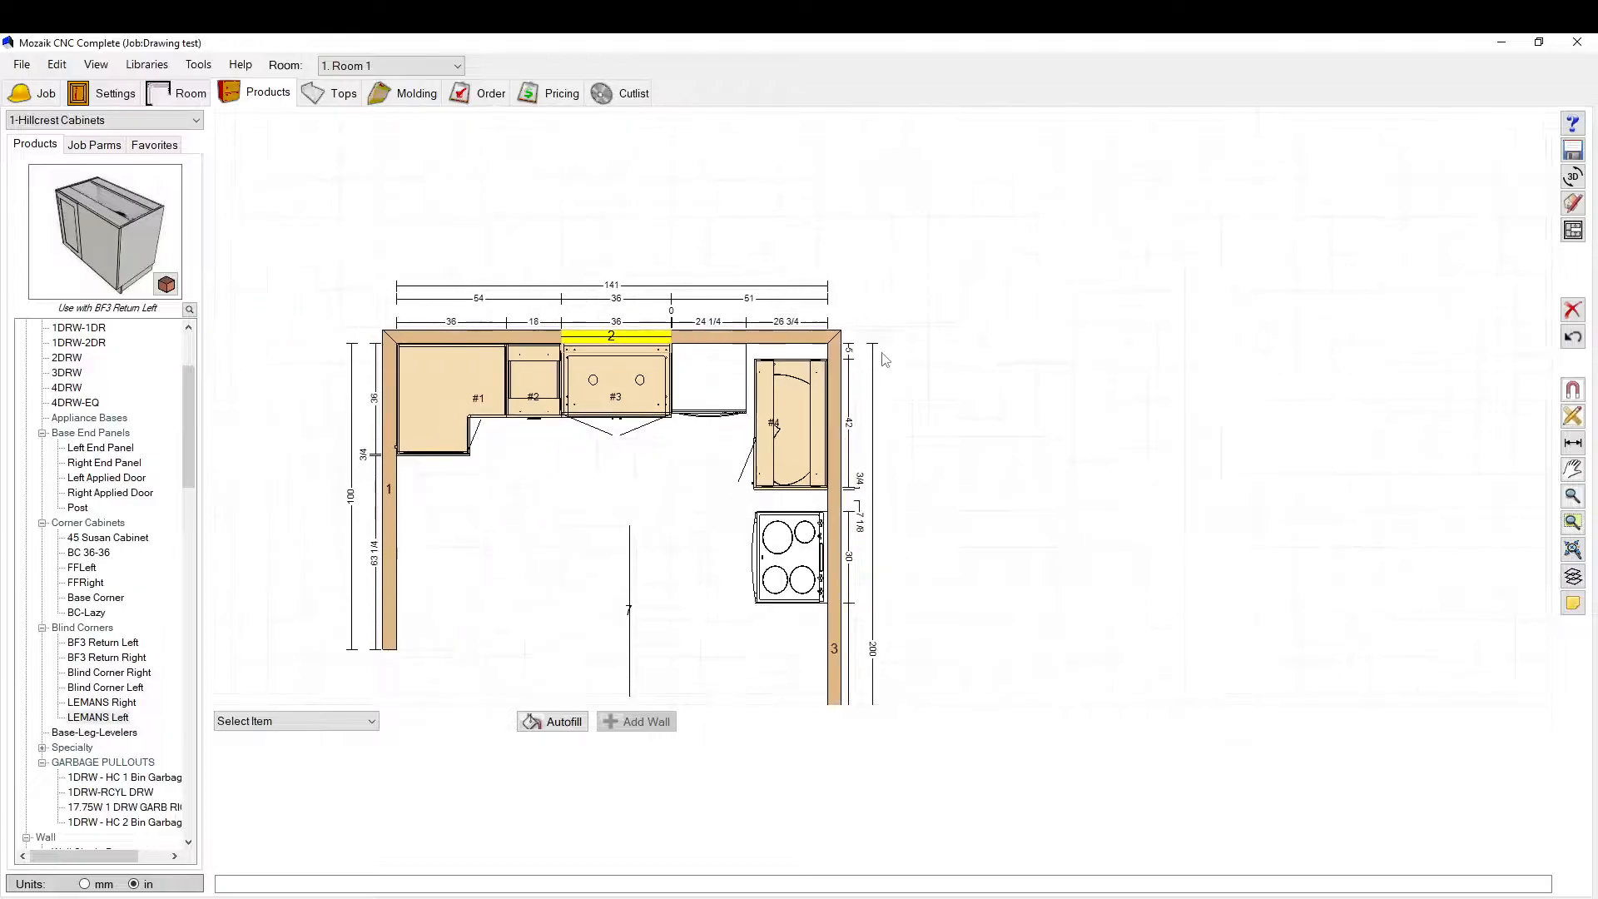
scroll(885, 360, up, 4)
click(809, 586)
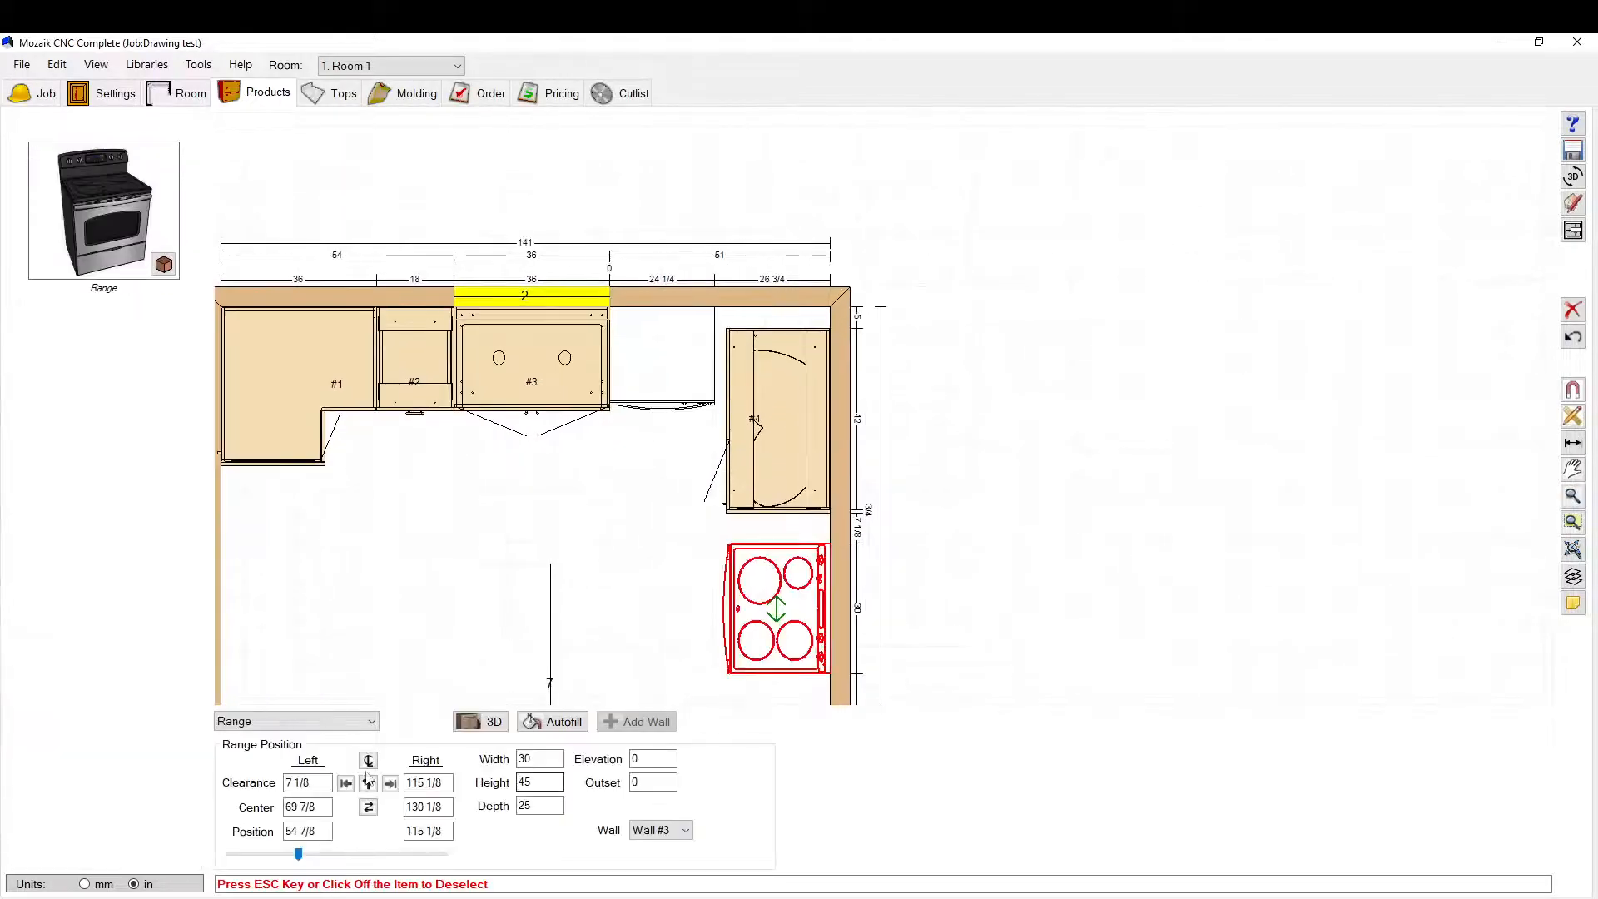
click(346, 783)
scroll(753, 566, up, 1)
scroll(810, 522, up, 2)
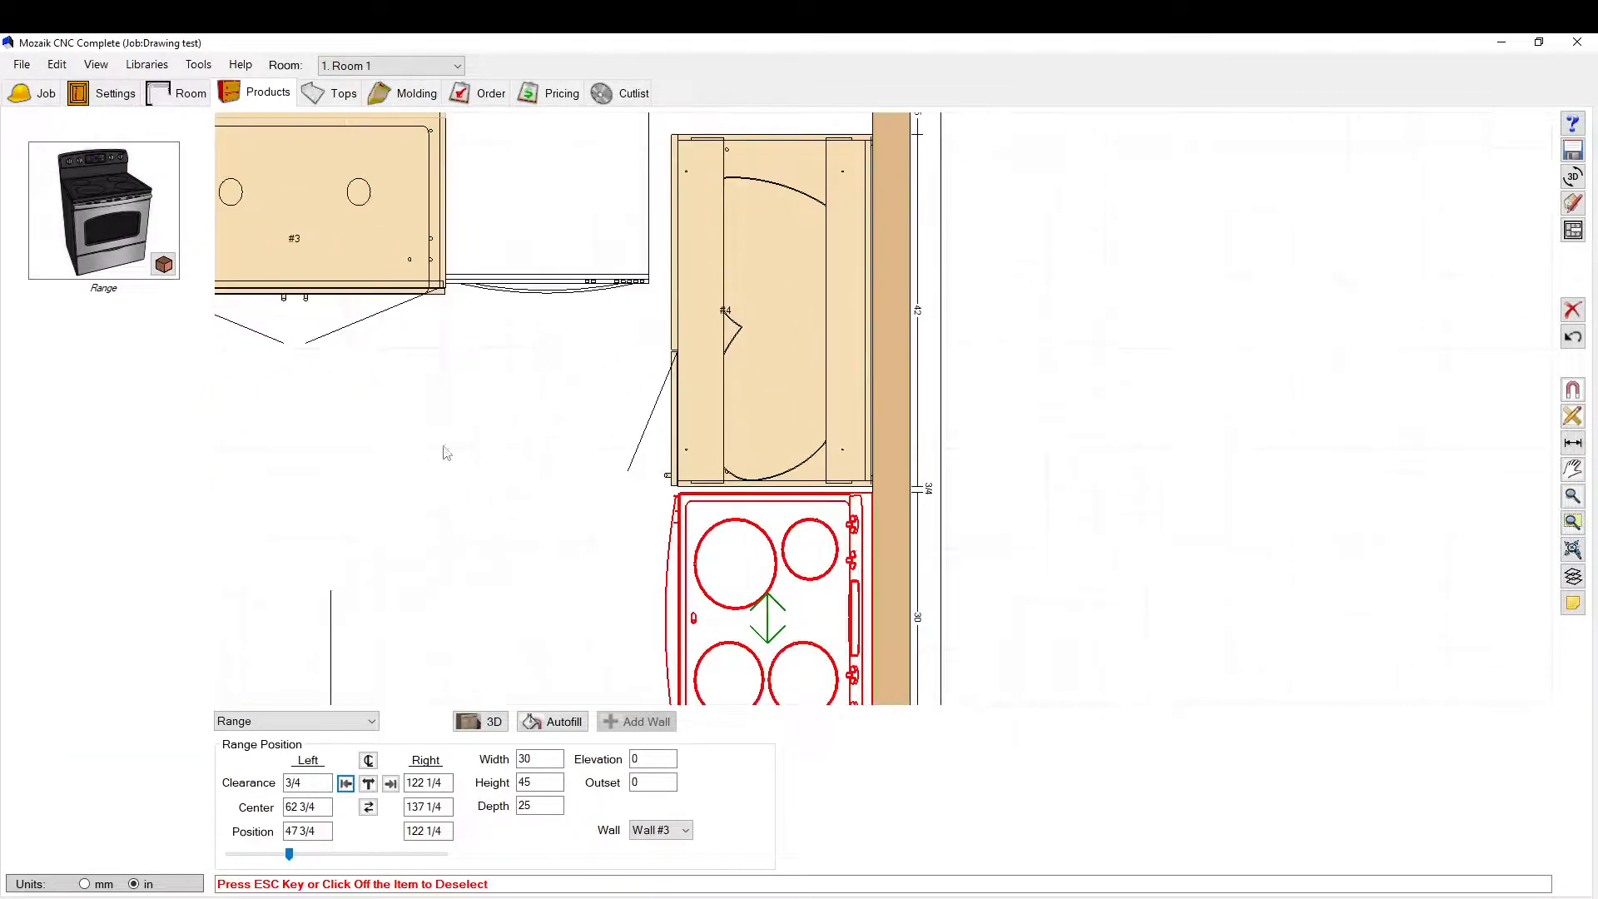
Step: Examine how the LEMANS Left cabinet fits between the range and the corner beside the dishwasher
scroll(824, 507, down, 2)
scroll(764, 441, up, 3)
click(763, 437)
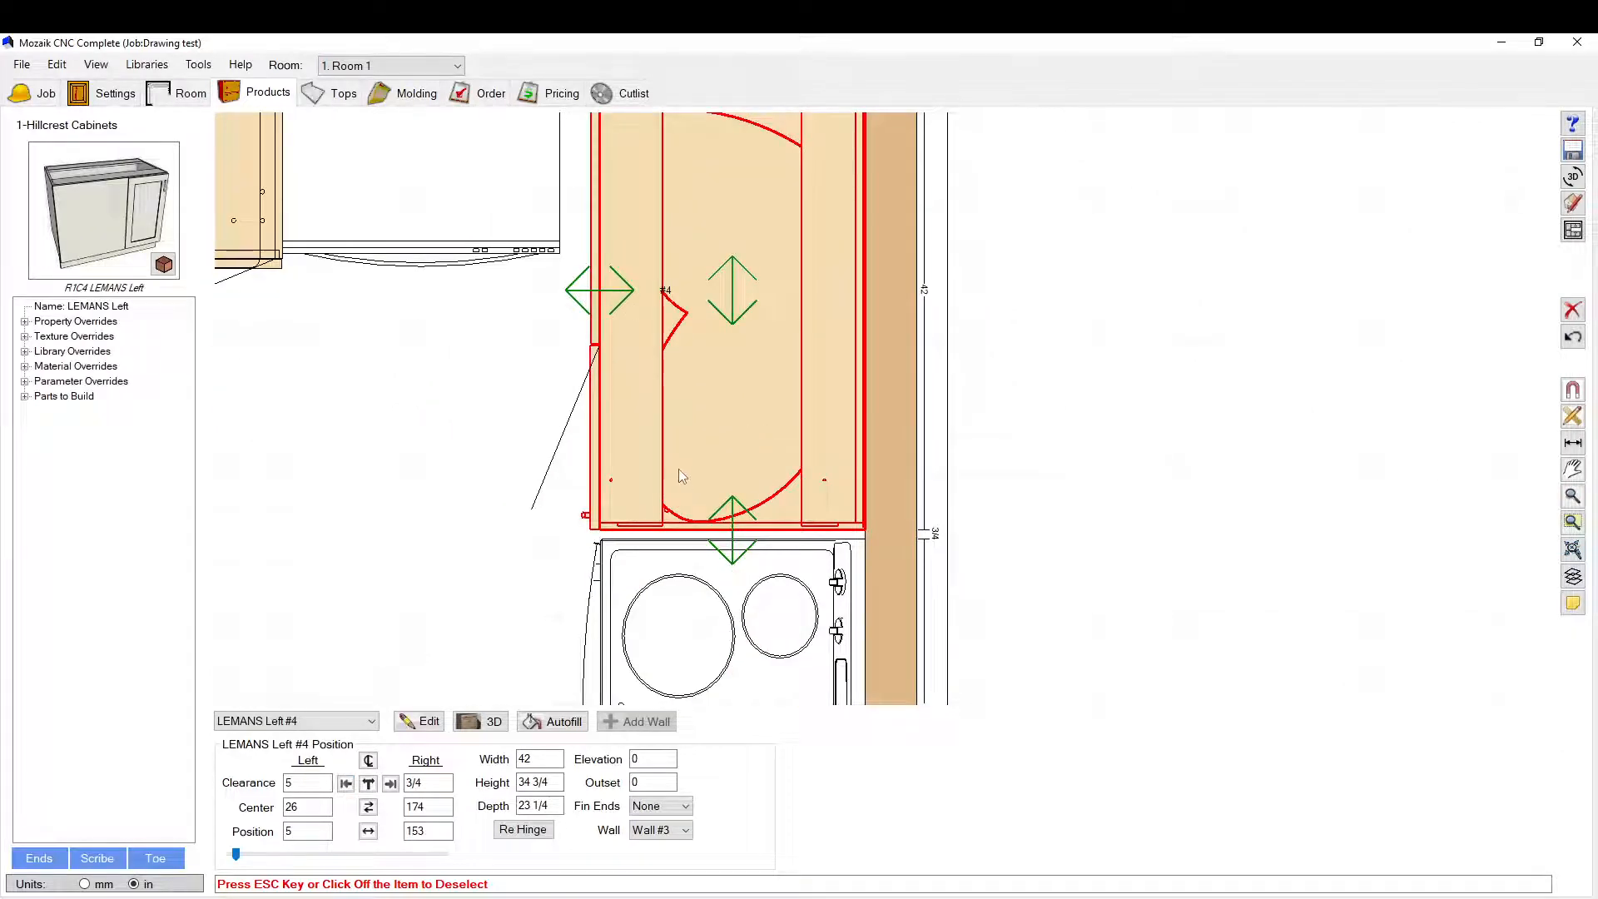
scroll(734, 453, down, 5)
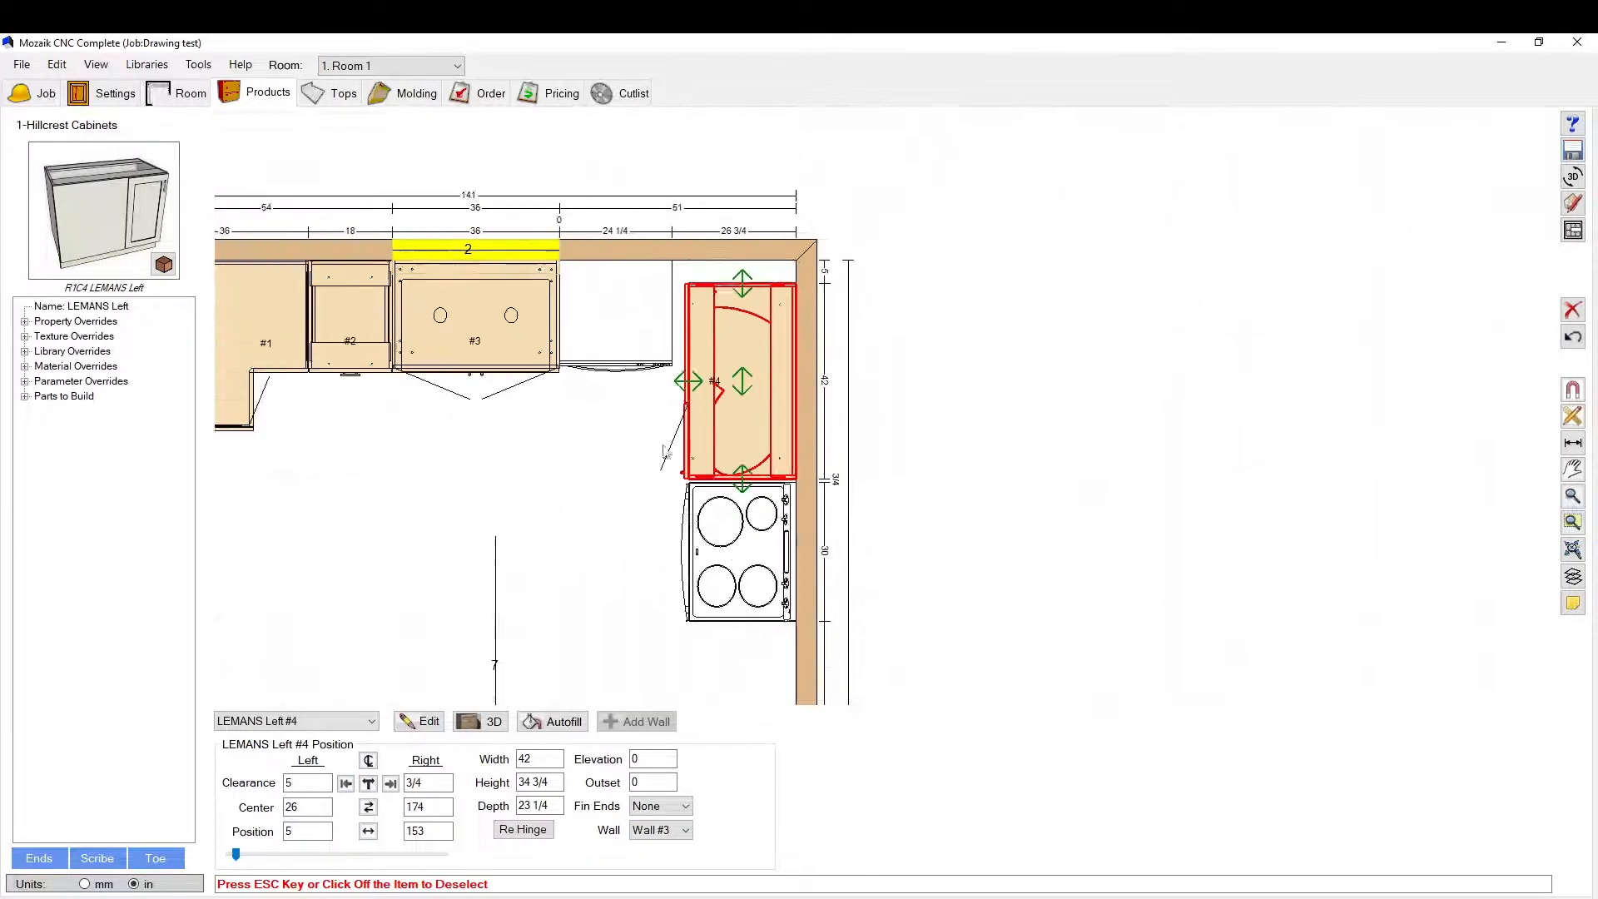
scroll(750, 601, up, 1)
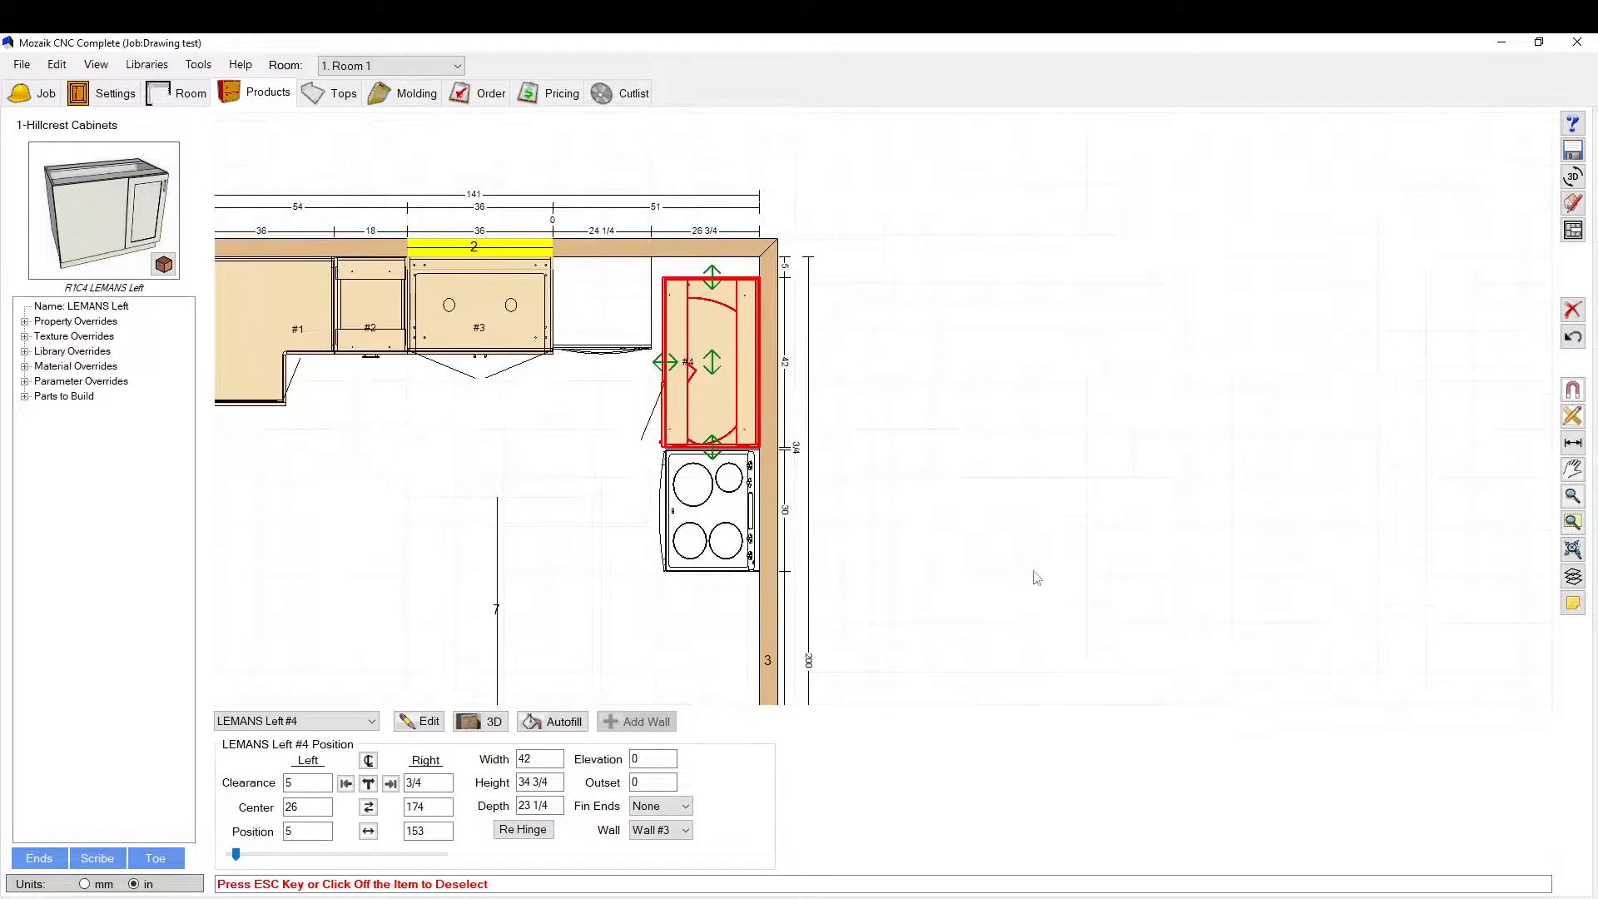
click(1033, 573)
scroll(547, 432, down, 2)
scroll(657, 450, up, 3)
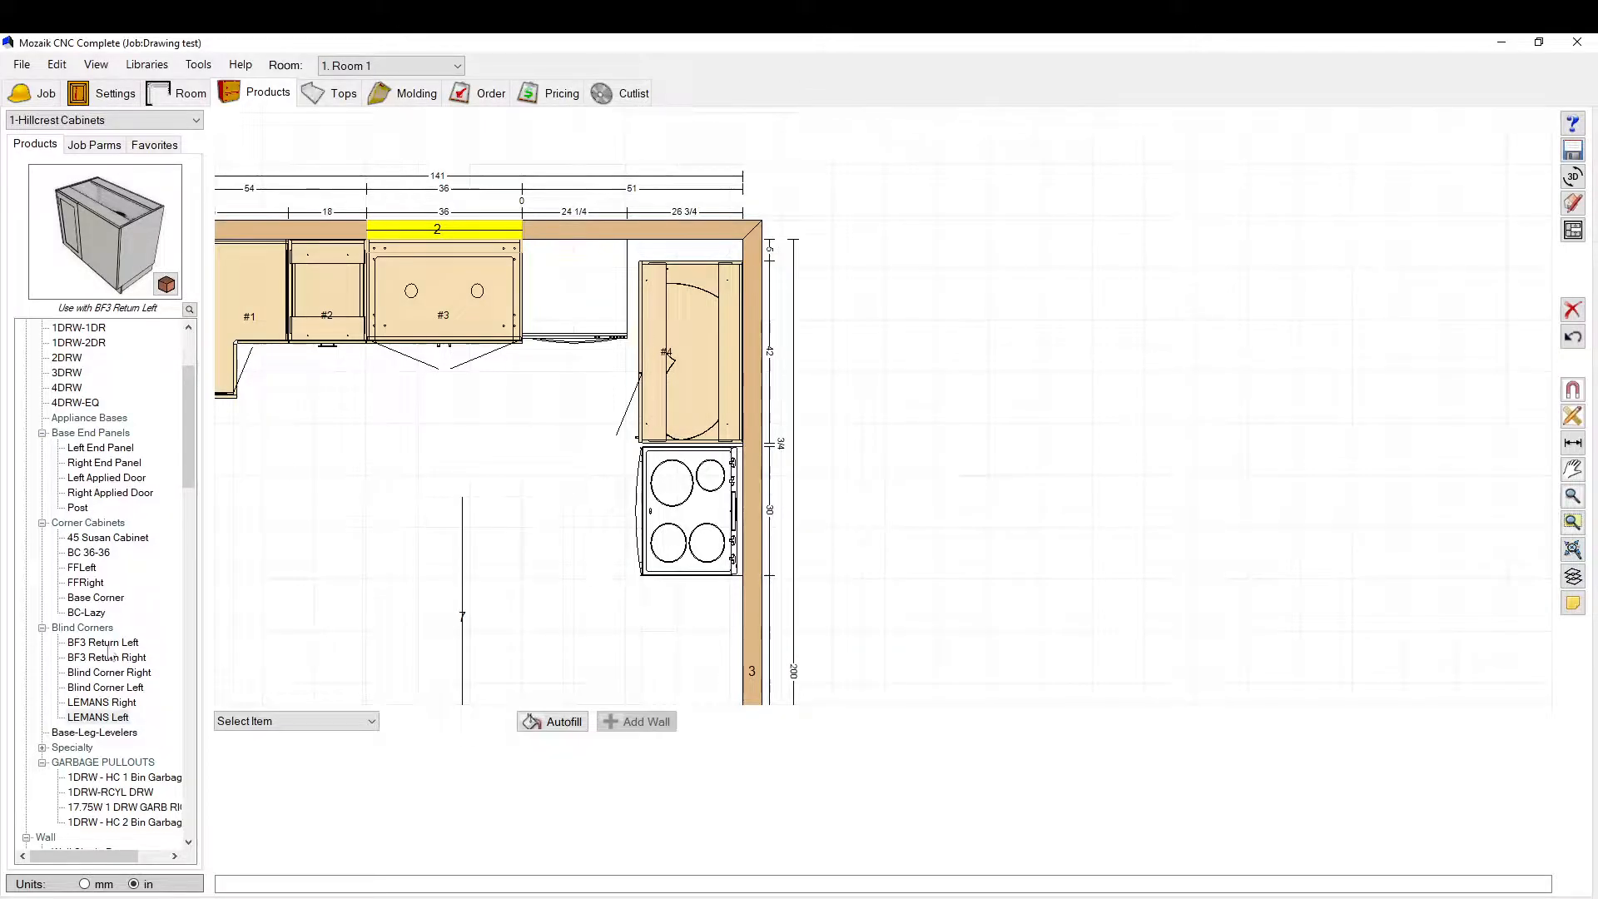
Step: Switch to the CNC Notched Fillers library and choose the BTF Right filler from the Base To Floor group
scroll(74, 416, up, 3)
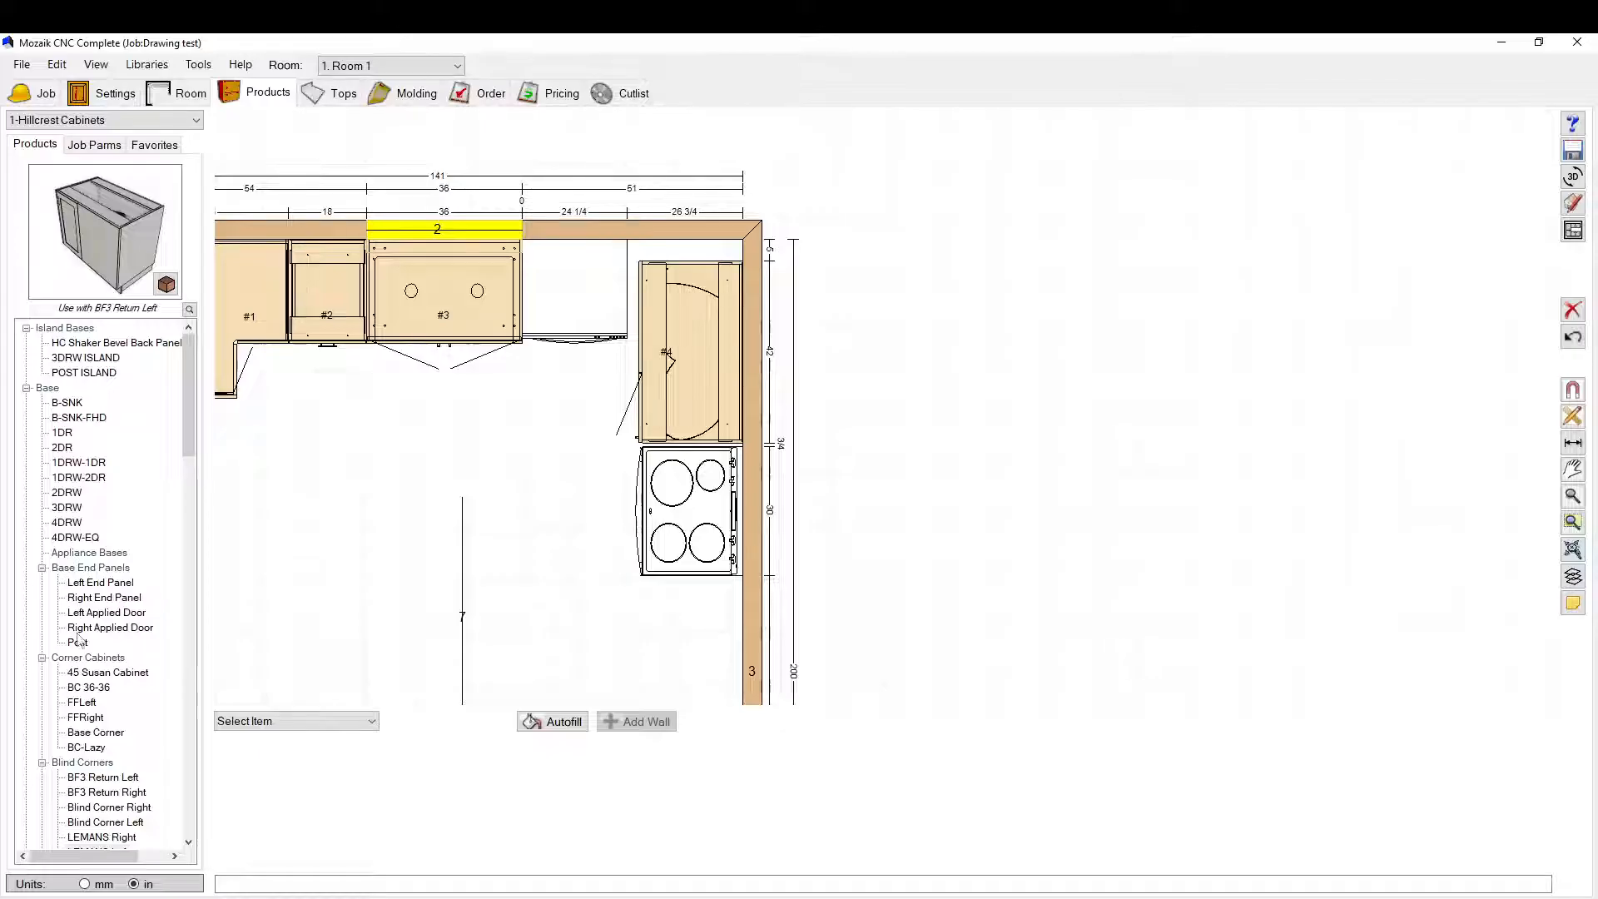
scroll(92, 666, down, 3)
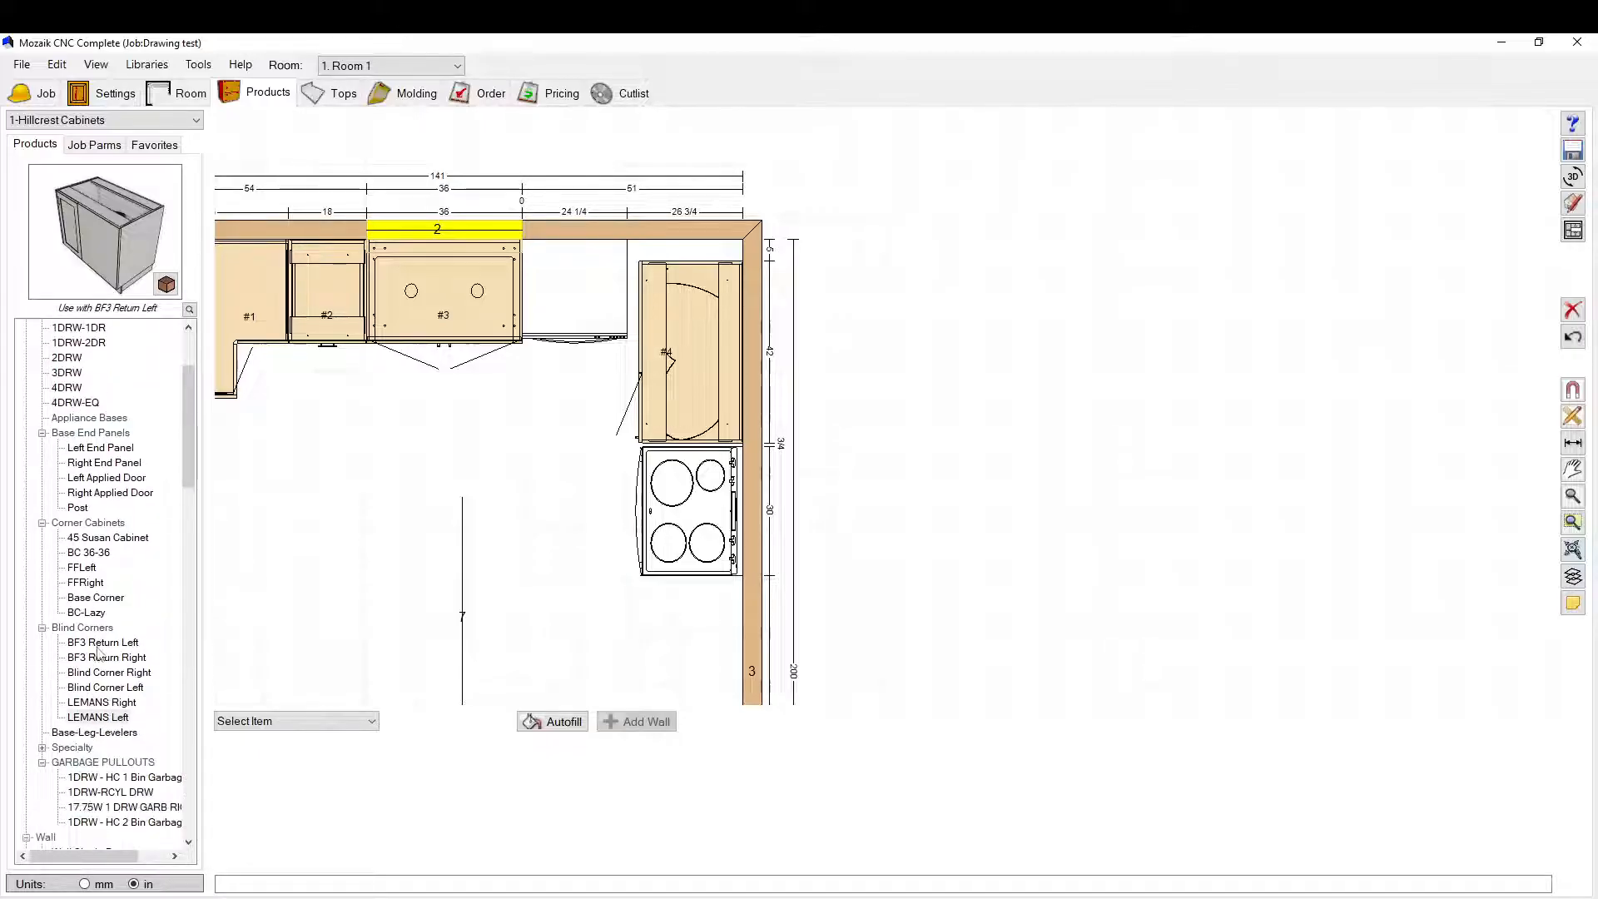
scroll(136, 585, up, 2)
scroll(117, 575, up, 1)
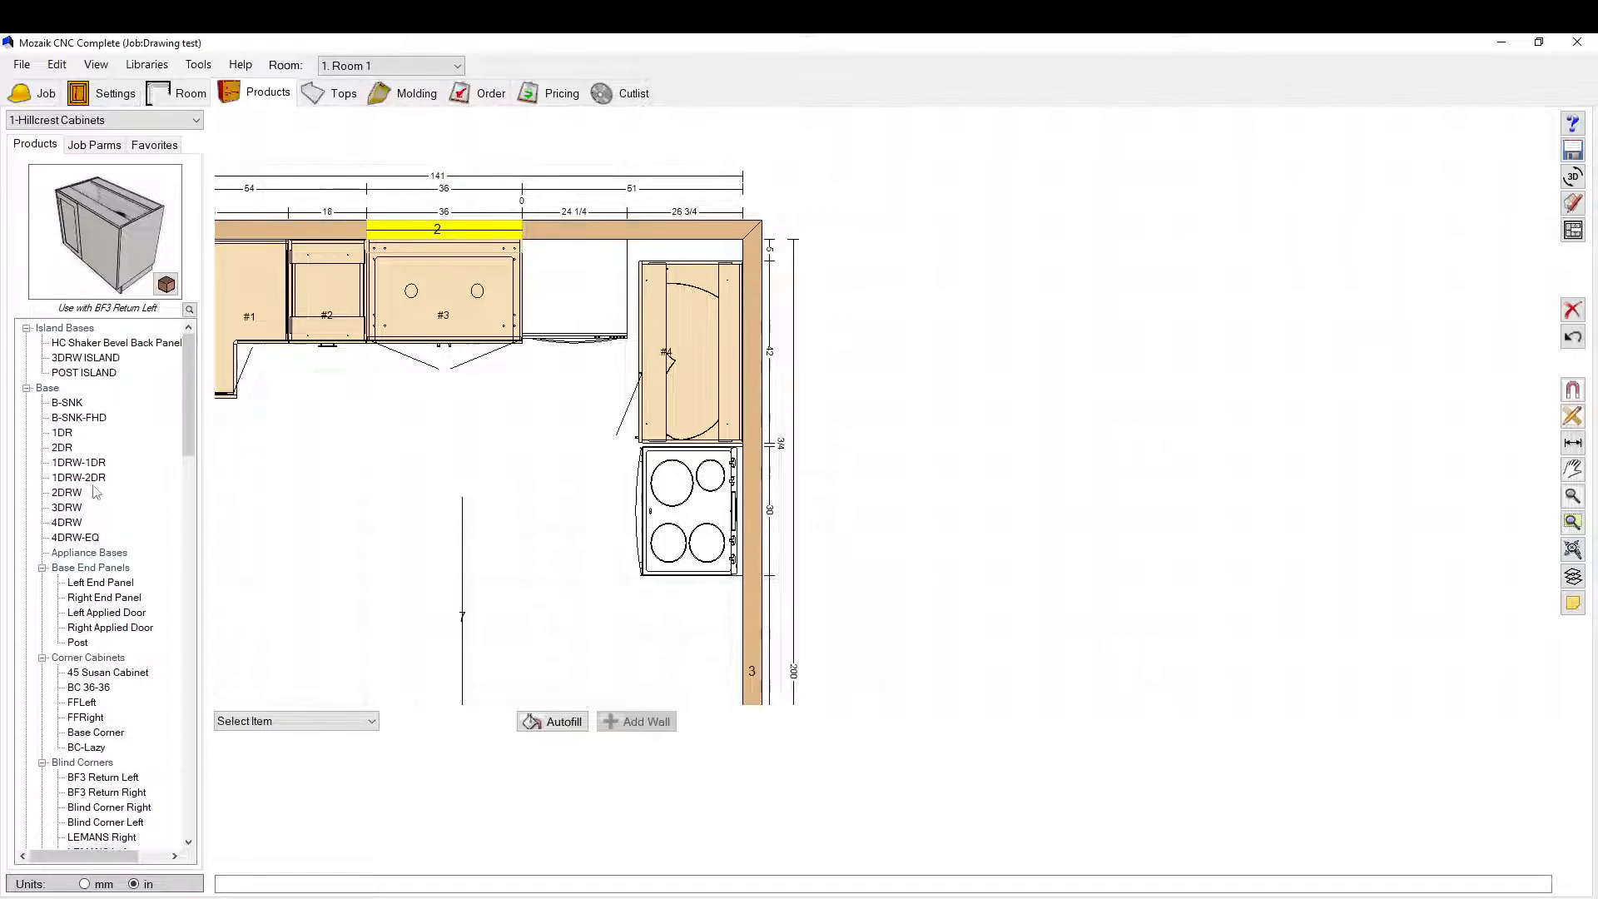
click(99, 122)
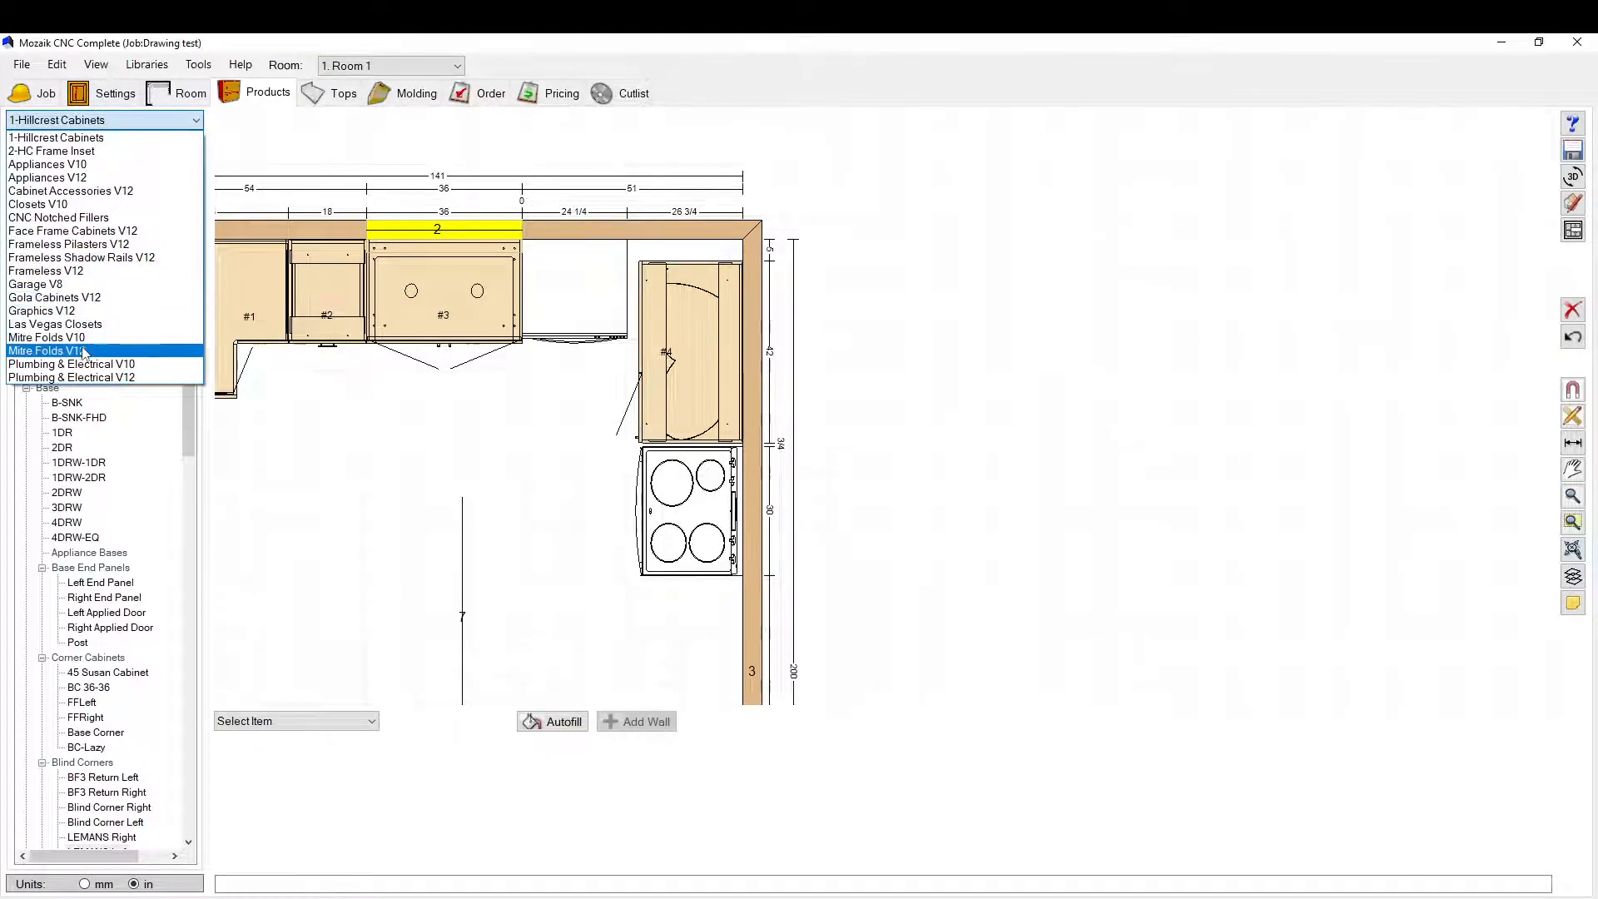
click(50, 218)
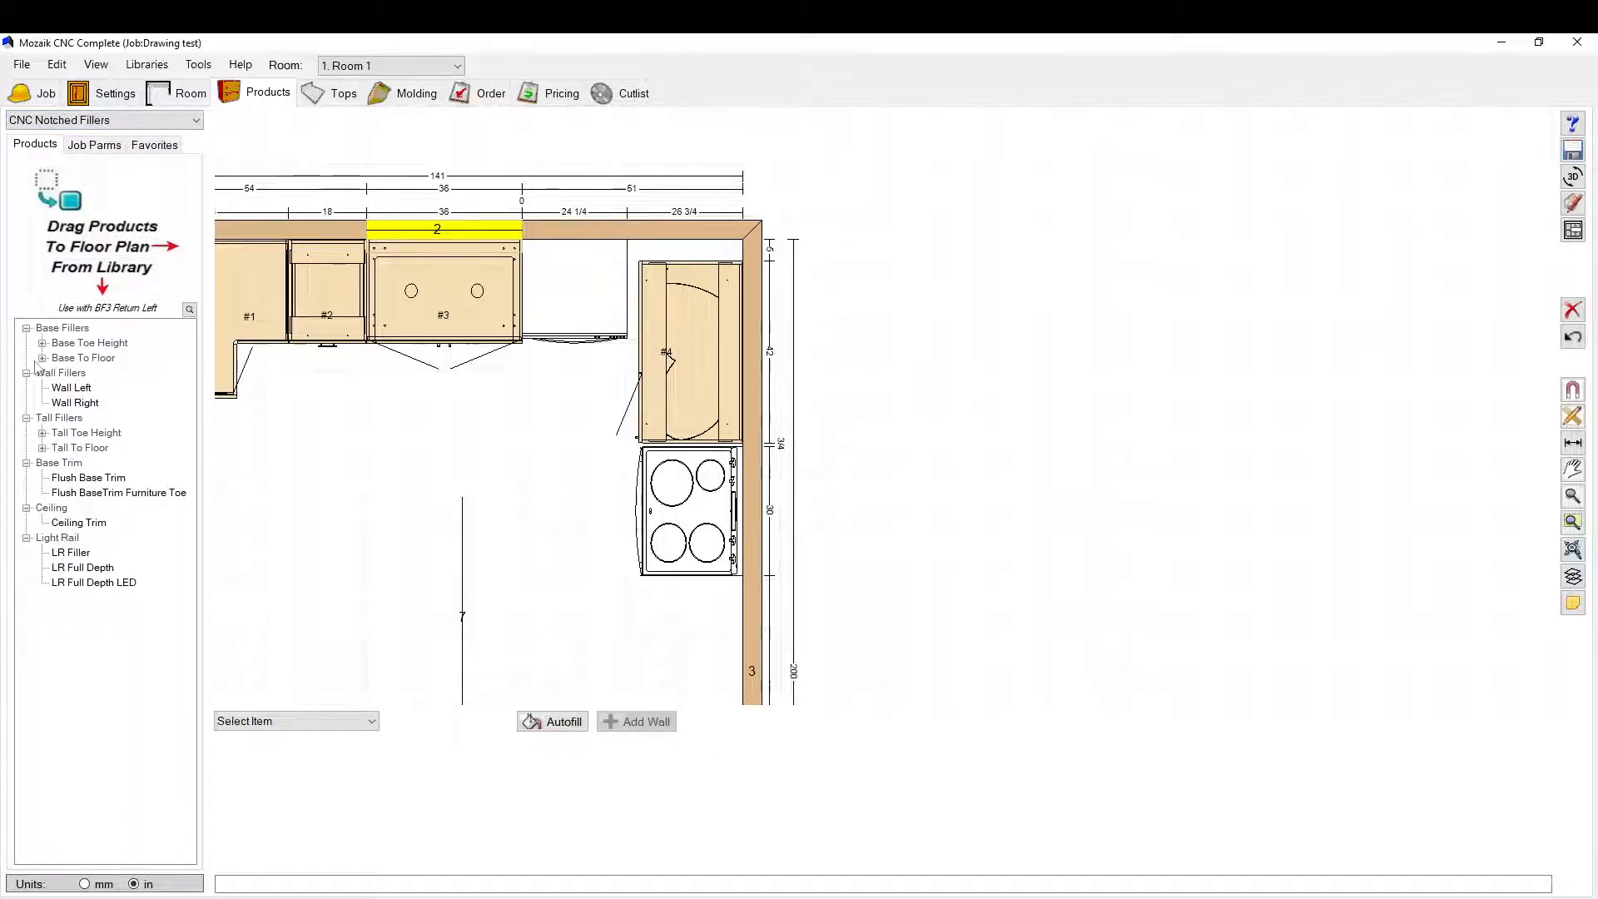
double_click(60, 358)
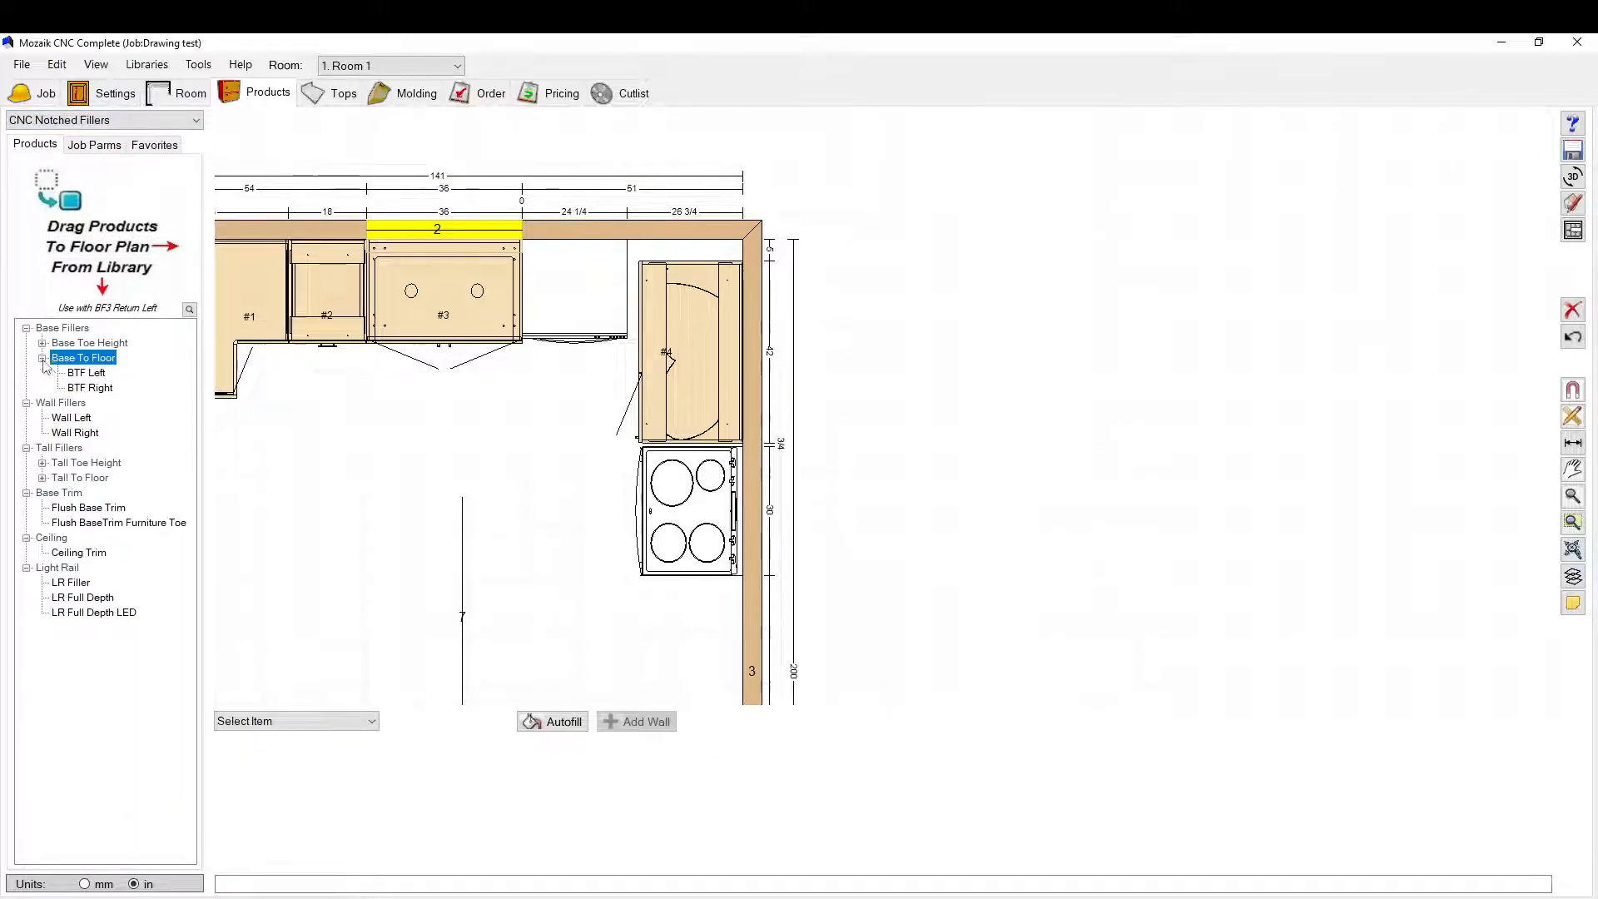
click(80, 402)
click(91, 388)
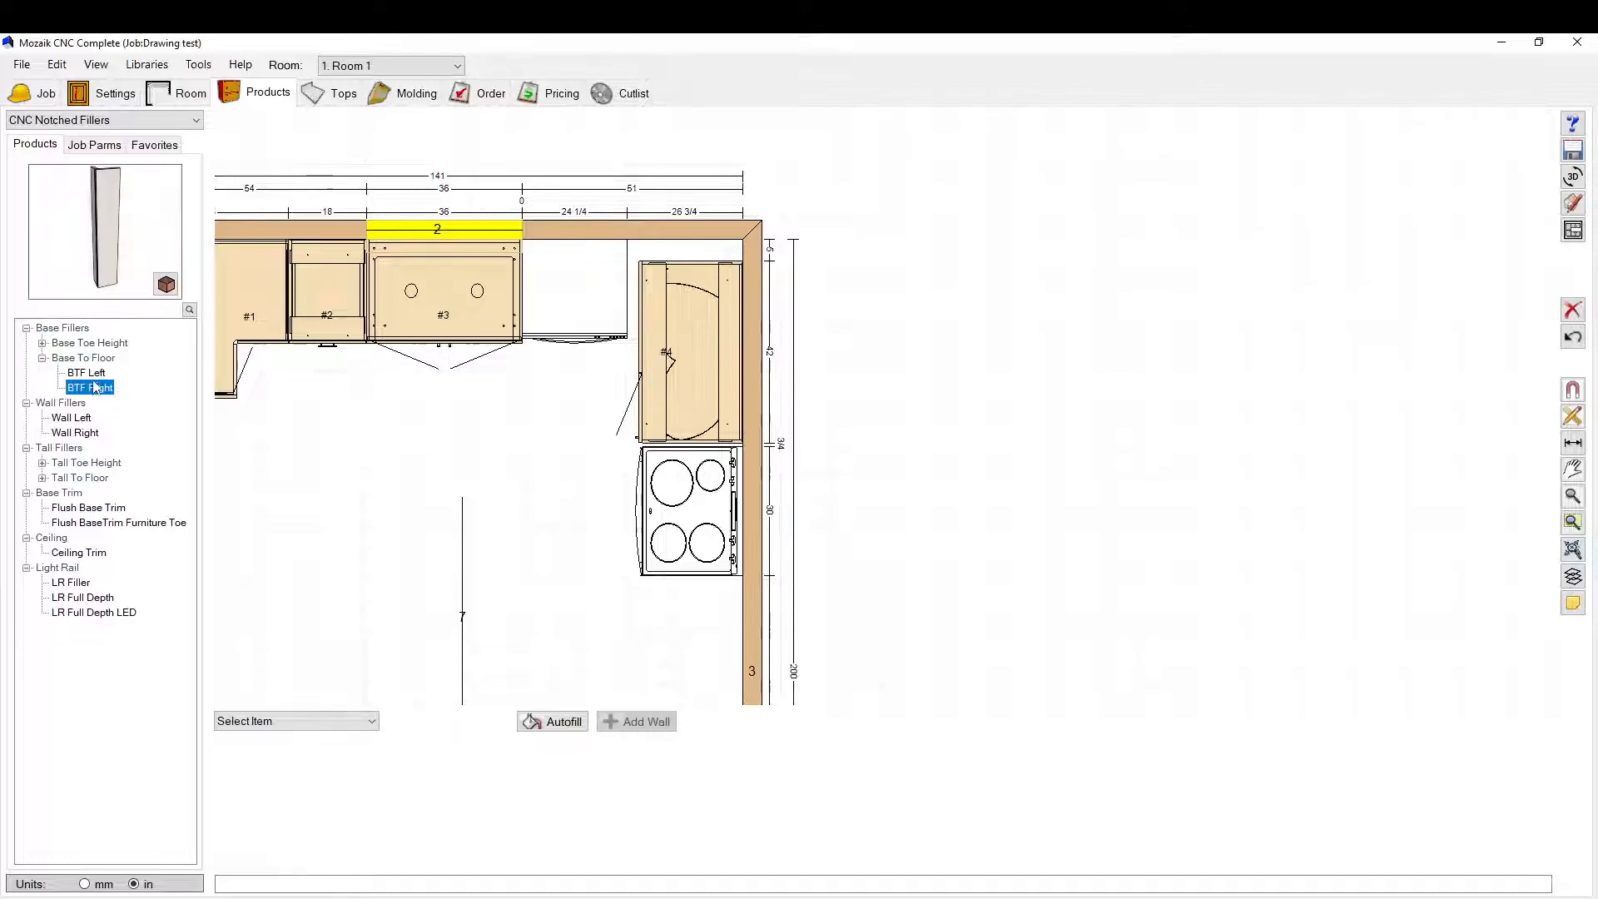
drag(109, 204, 169, 264)
click(87, 373)
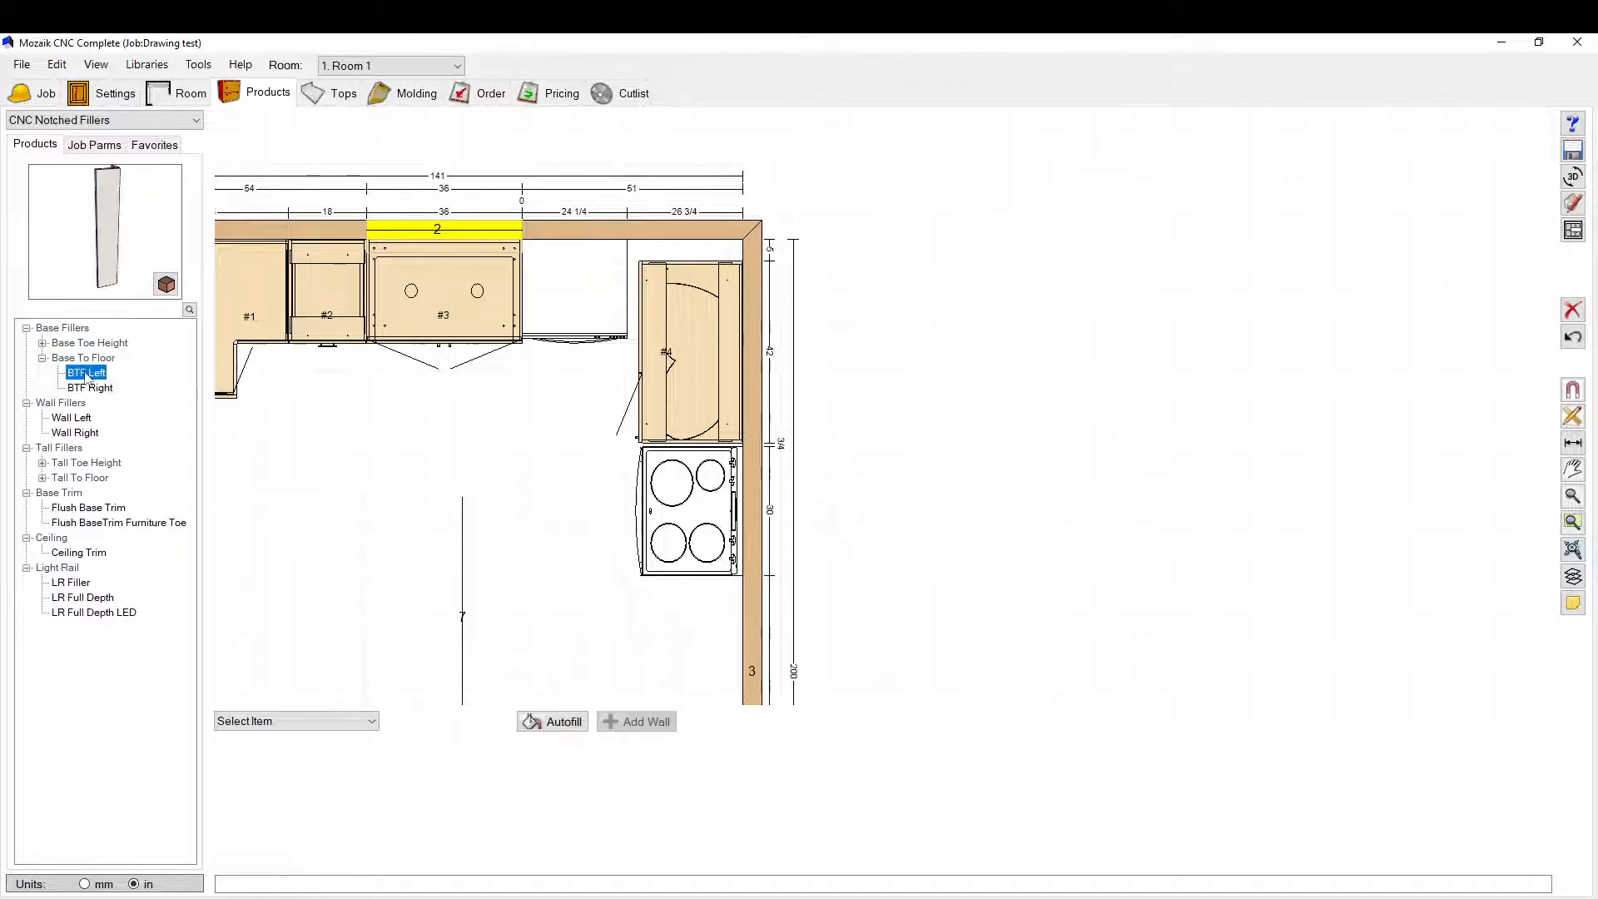
click(638, 273)
scroll(647, 364, up, 4)
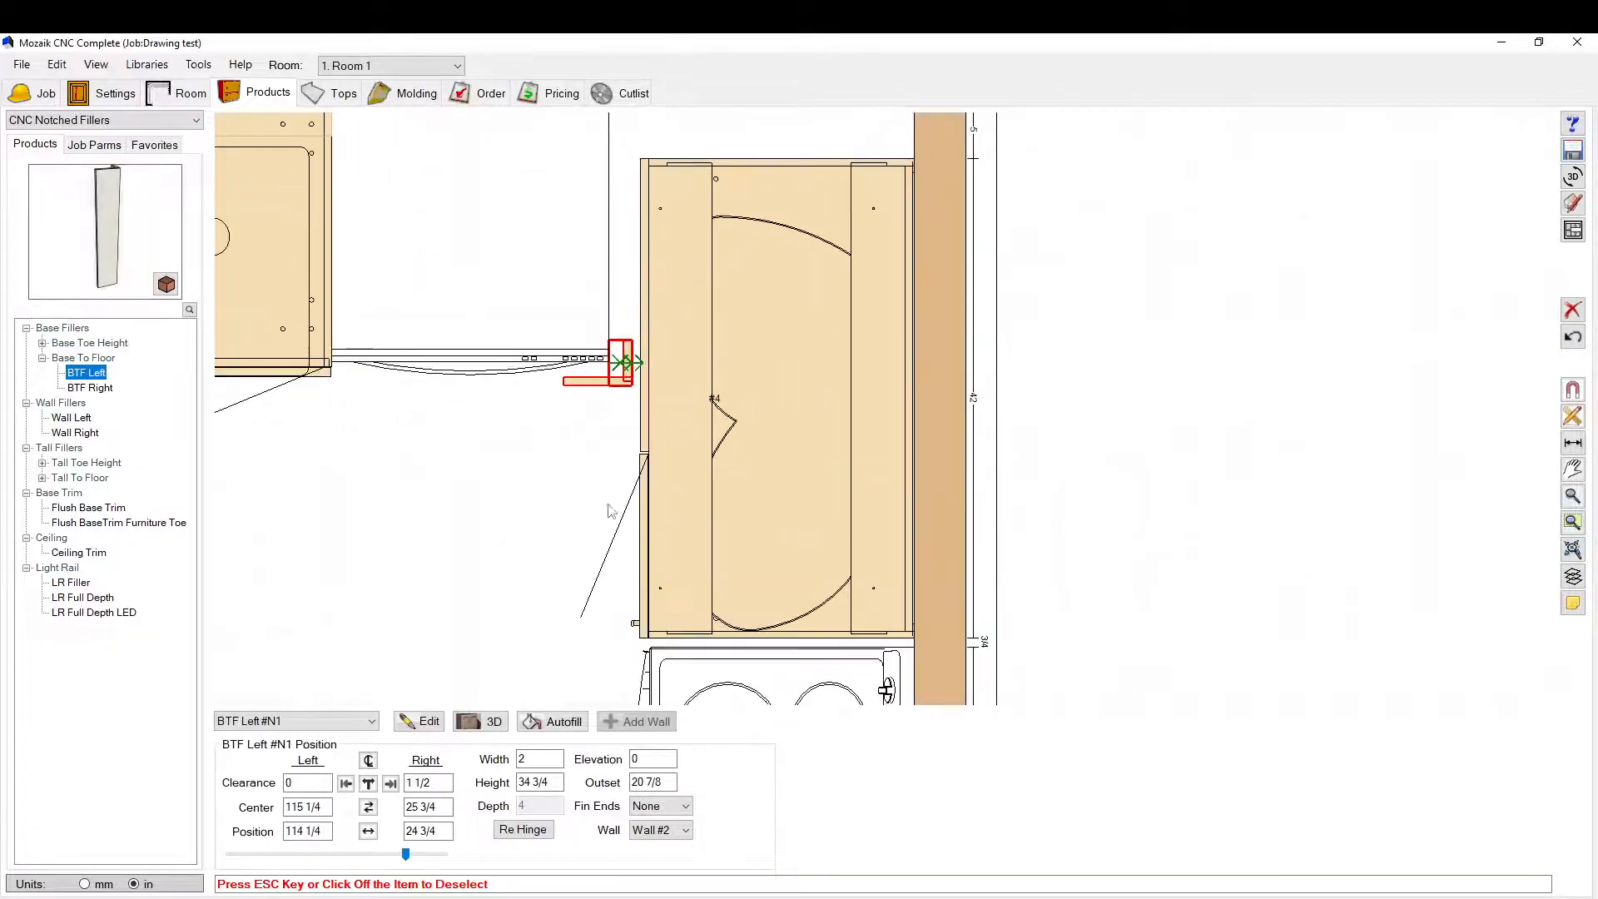
scroll(617, 410, up, 3)
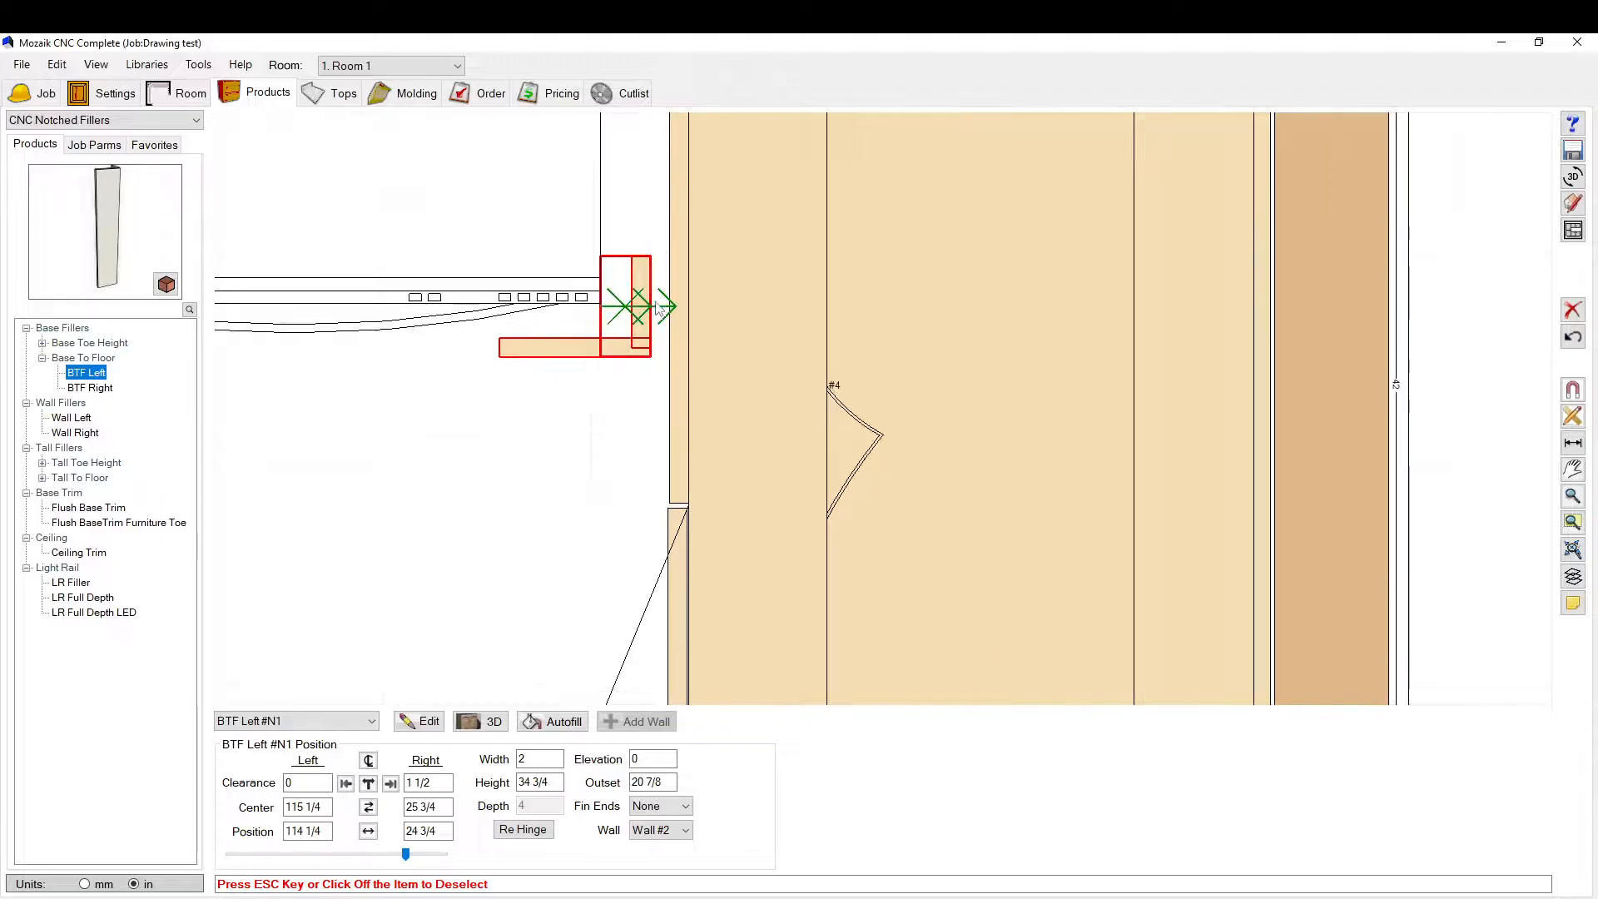
scroll(640, 649, down, 6)
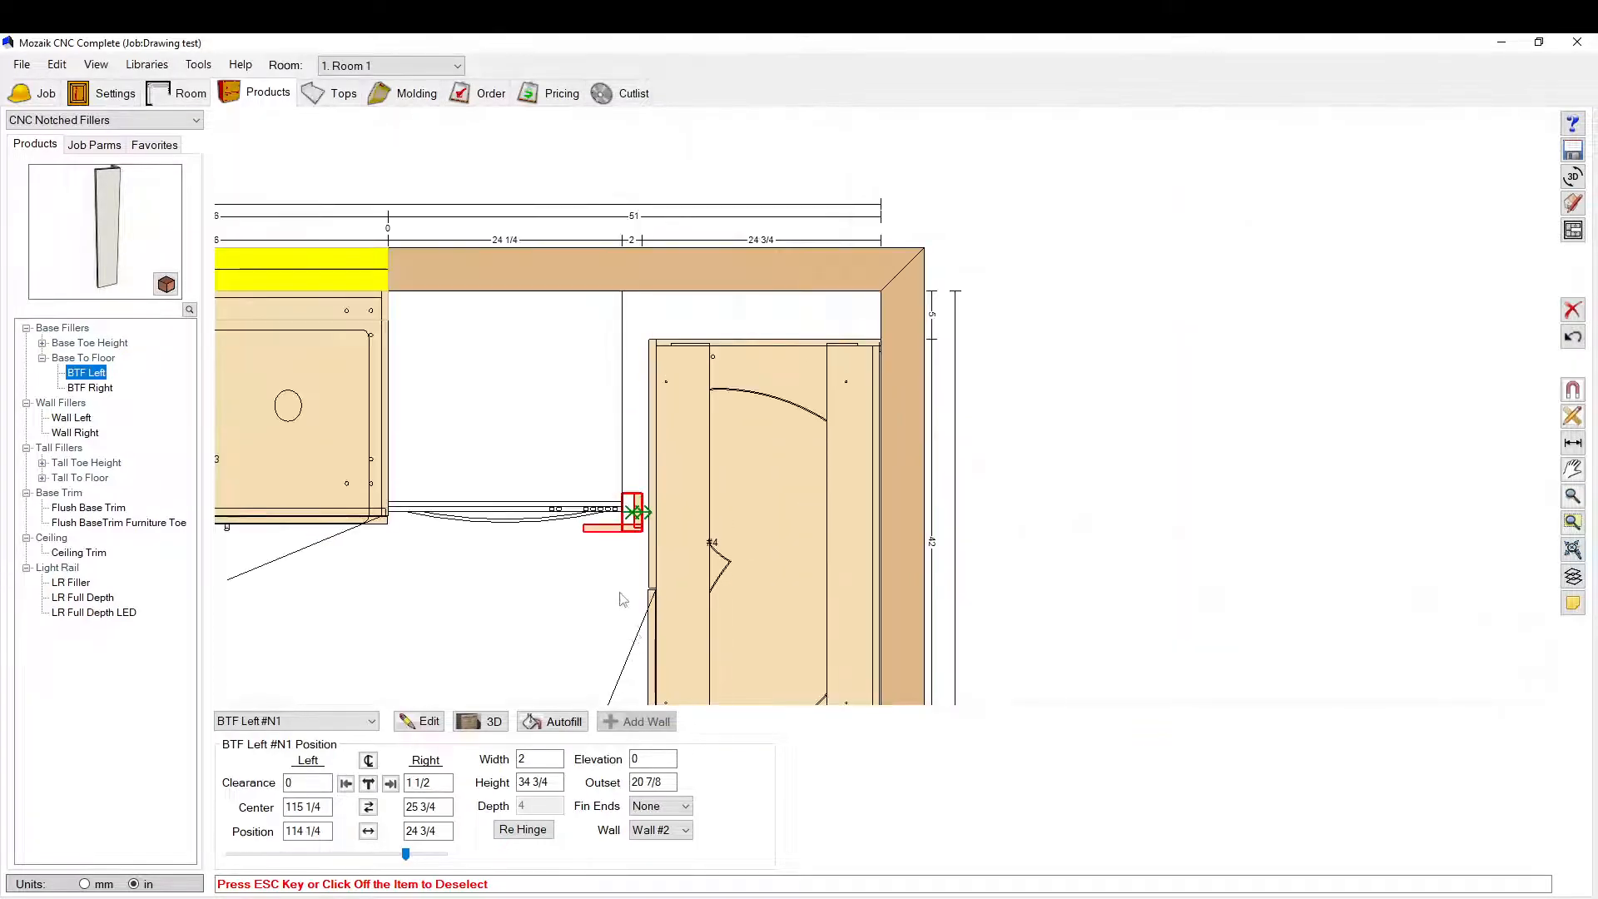
key(Delete)
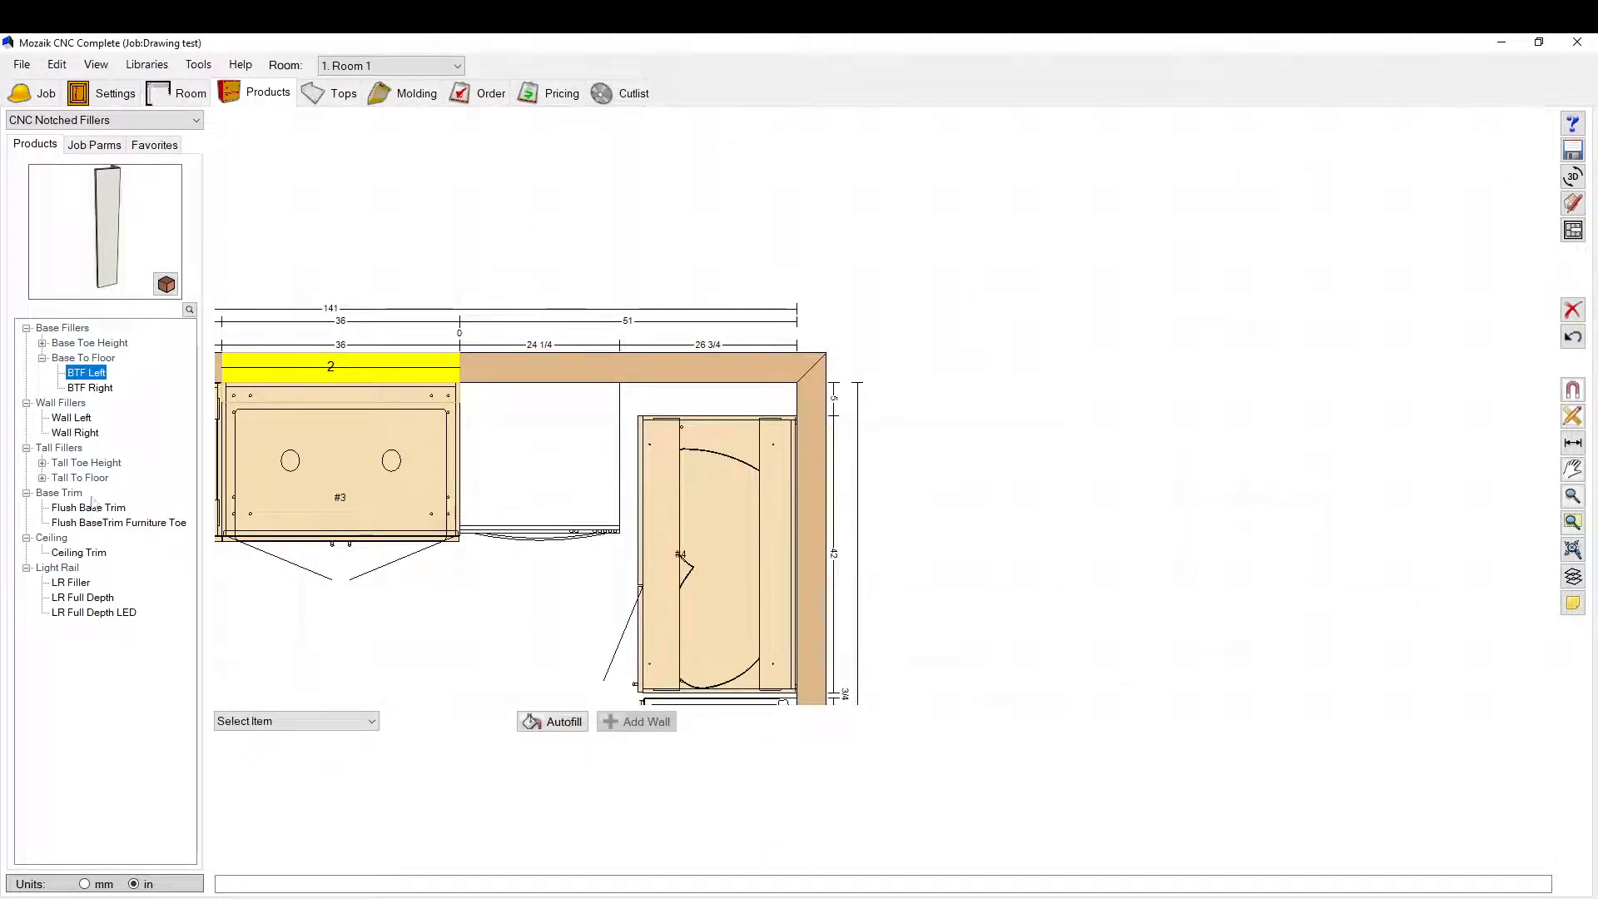
Step: Place a BTF Right filler on wall 2 between the dishwasher and the blind corner cabinet
click(93, 388)
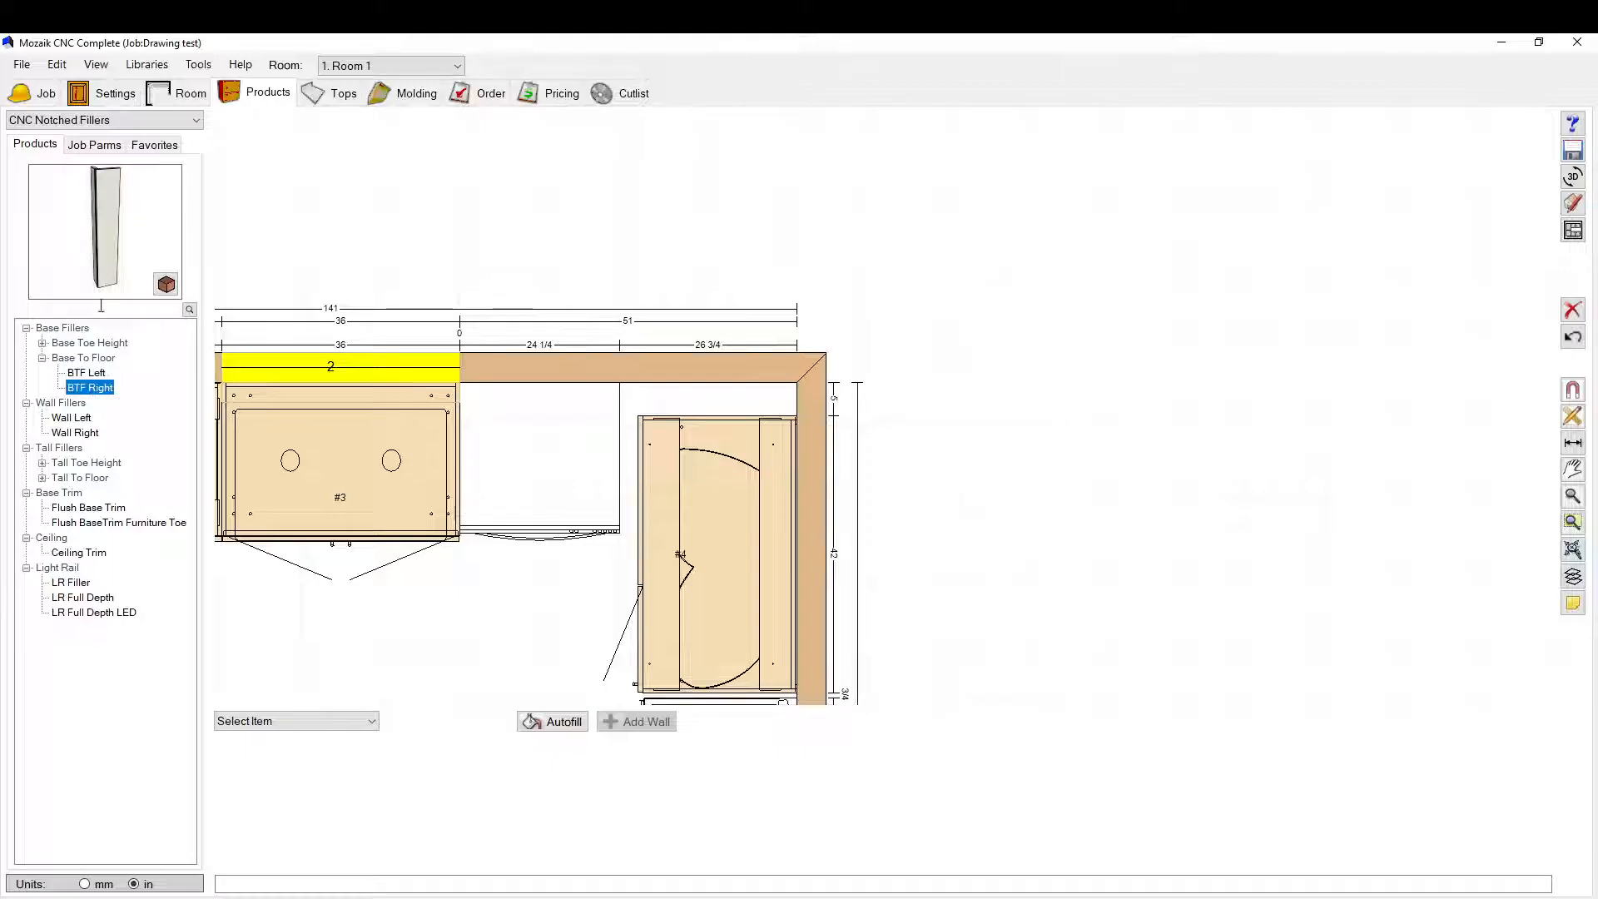
drag(92, 388, 647, 411)
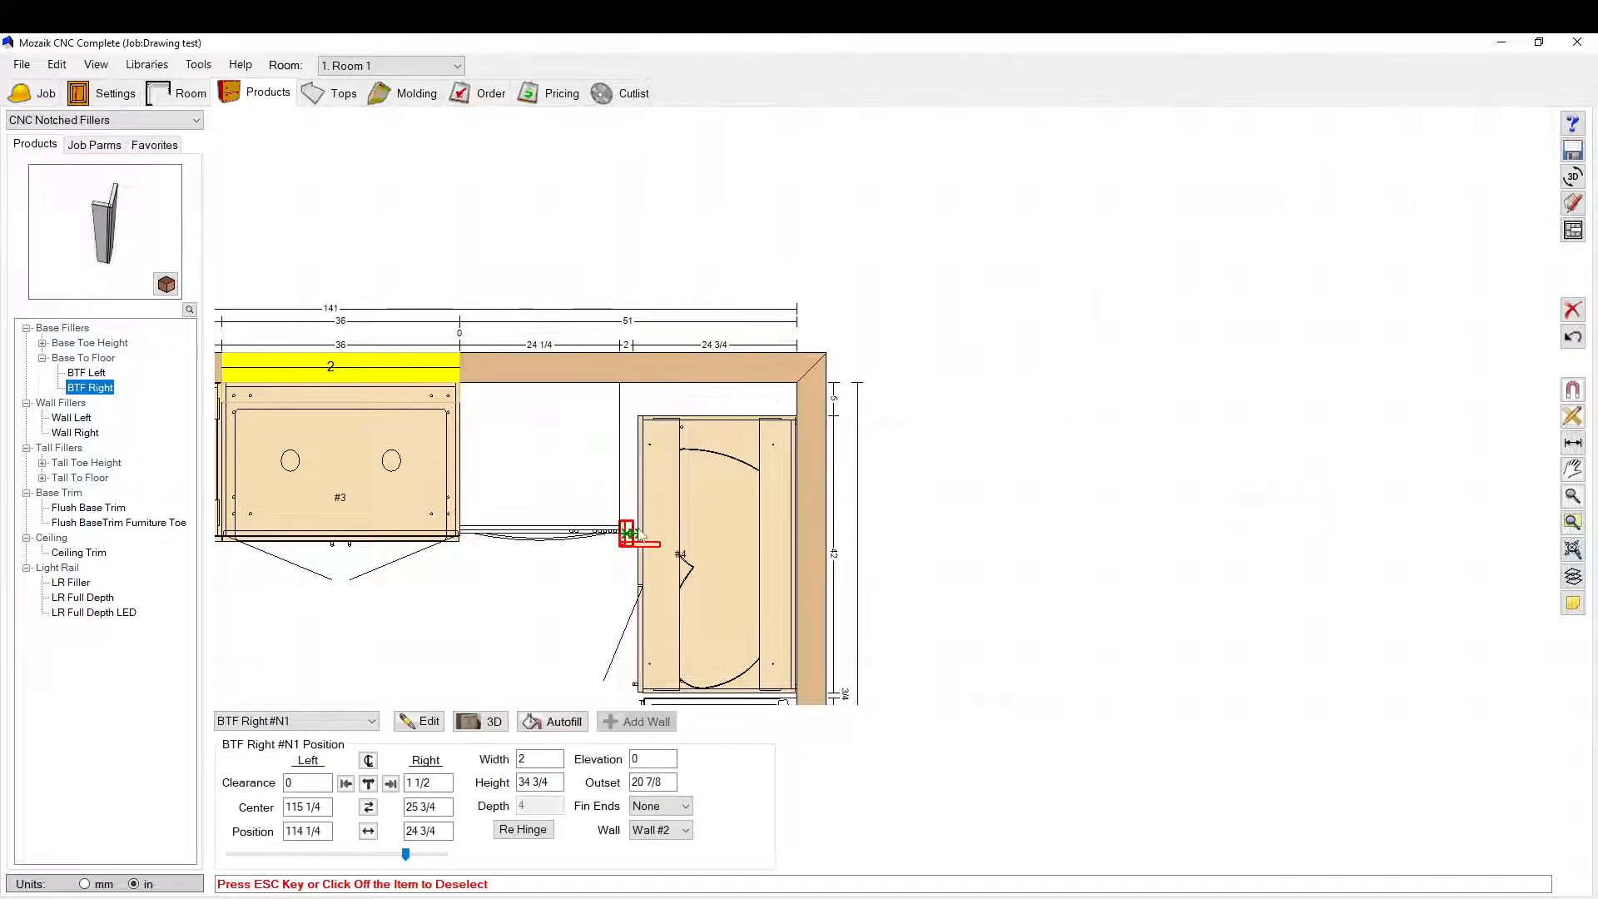
scroll(641, 536, up, 2)
scroll(660, 807, down, 3)
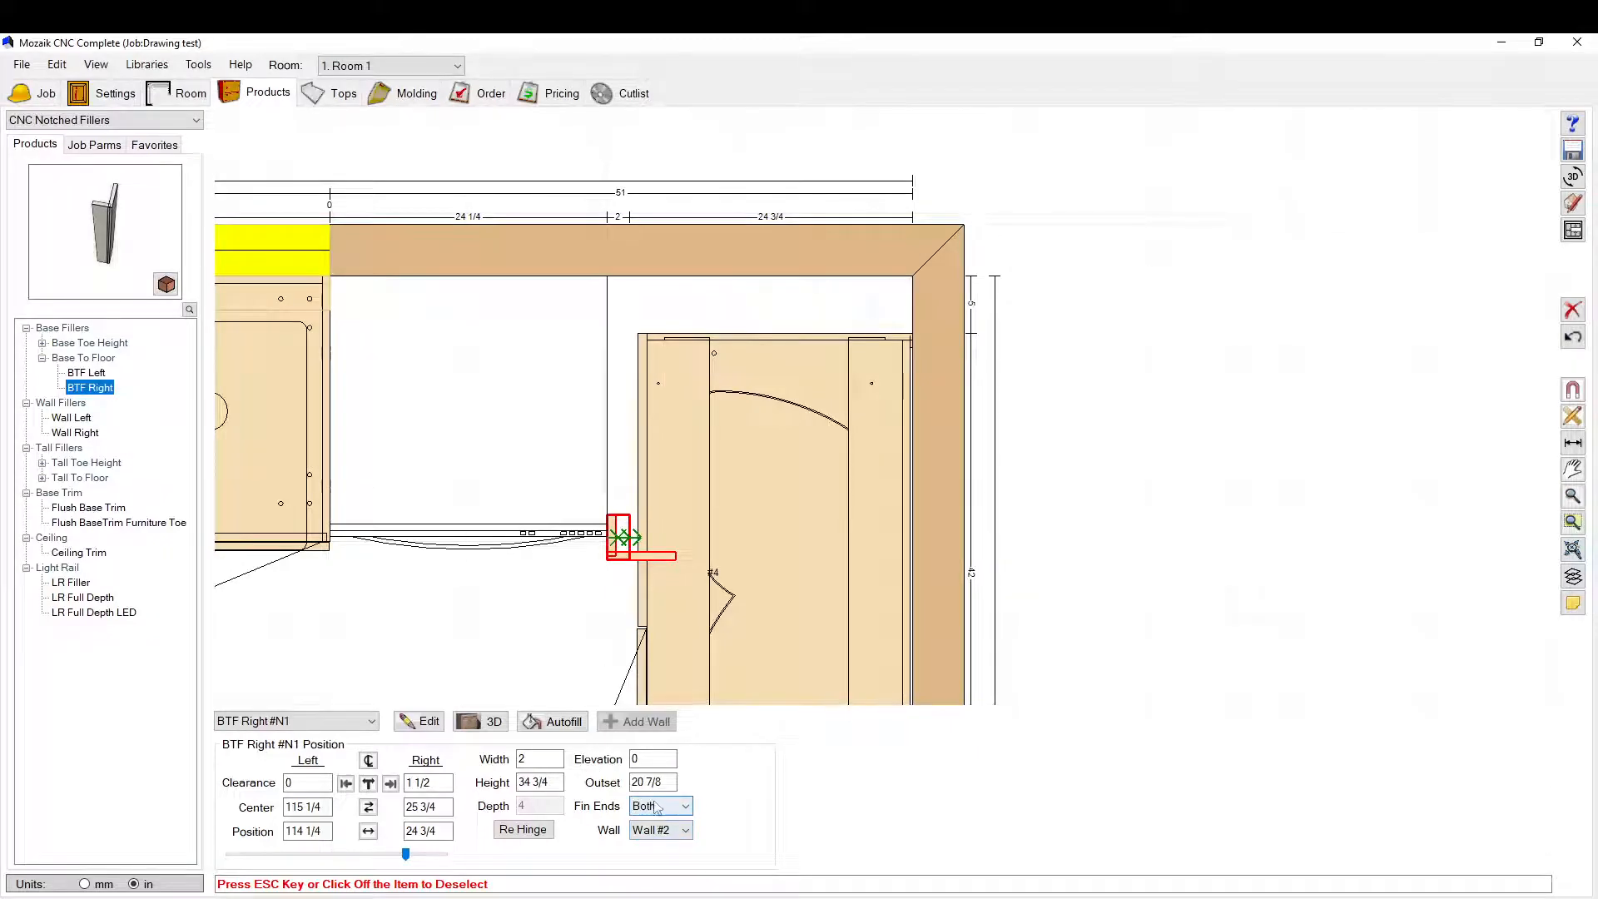
scroll(607, 555, down, 4)
scroll(582, 405, down, 3)
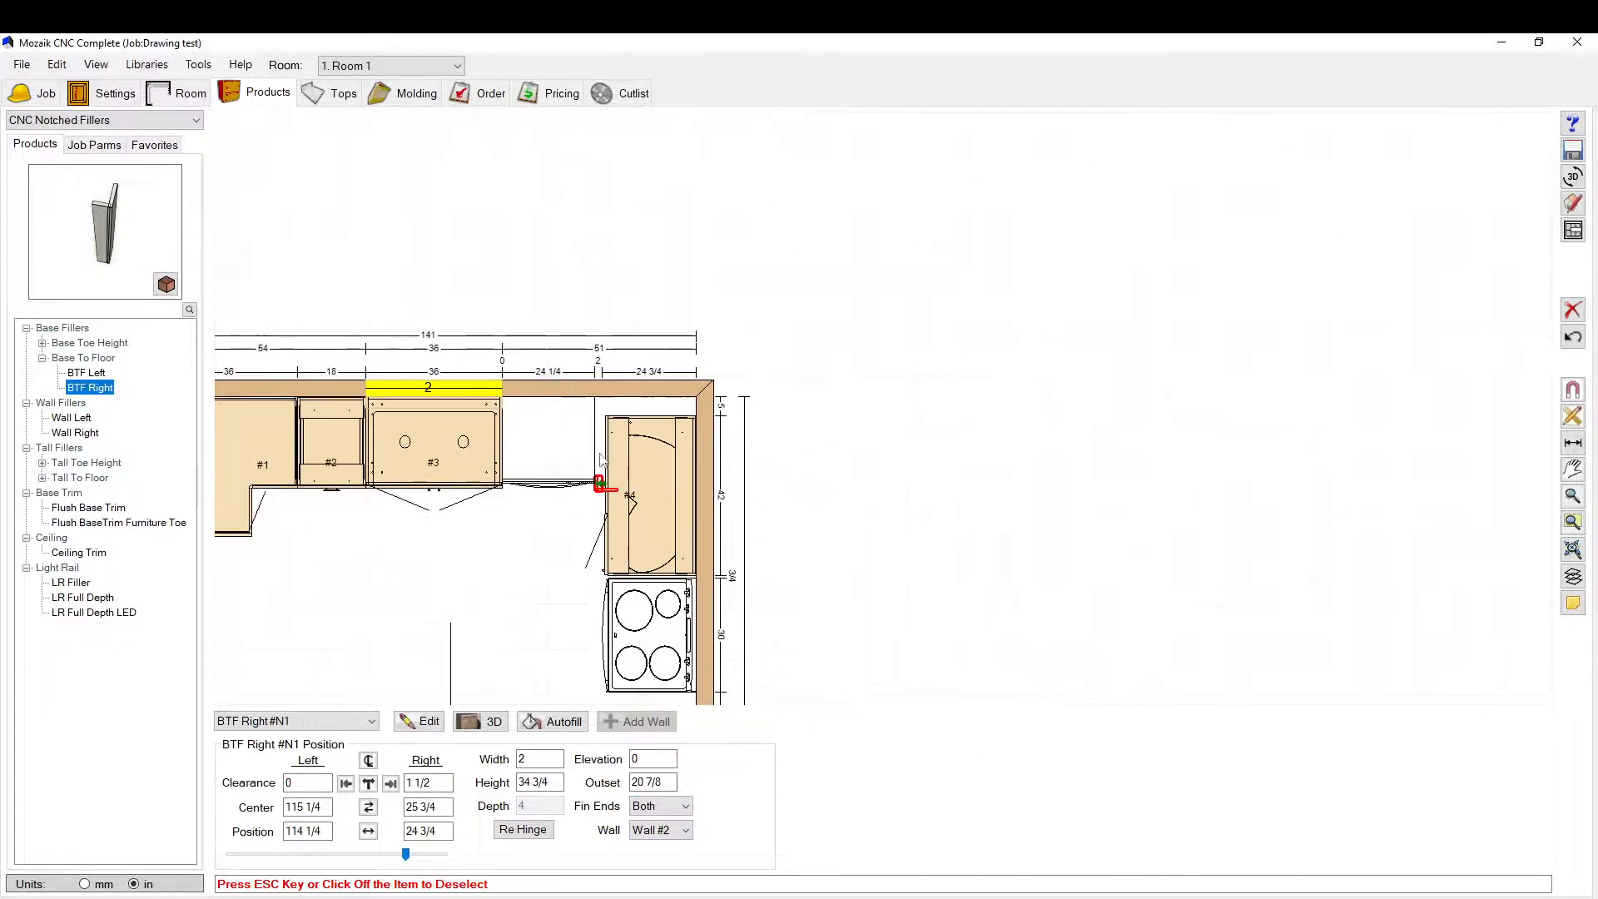
scroll(659, 414, up, 2)
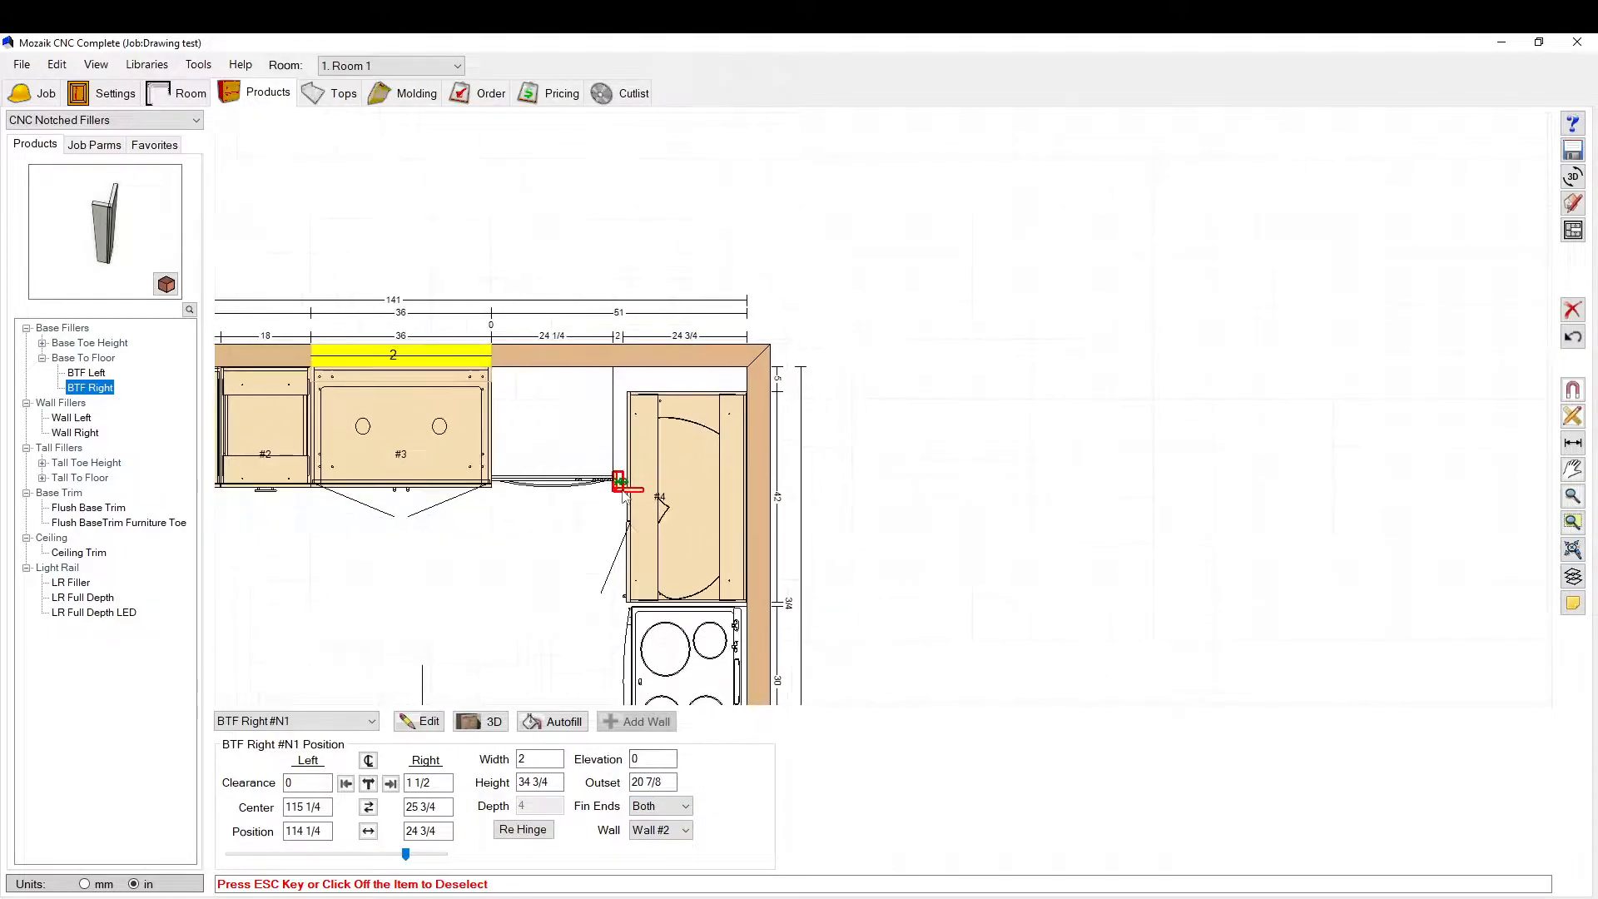
Step: Set the BTF Right filler's outset to 18 inches with no fin ends, and deselect it
scroll(625, 494, up, 5)
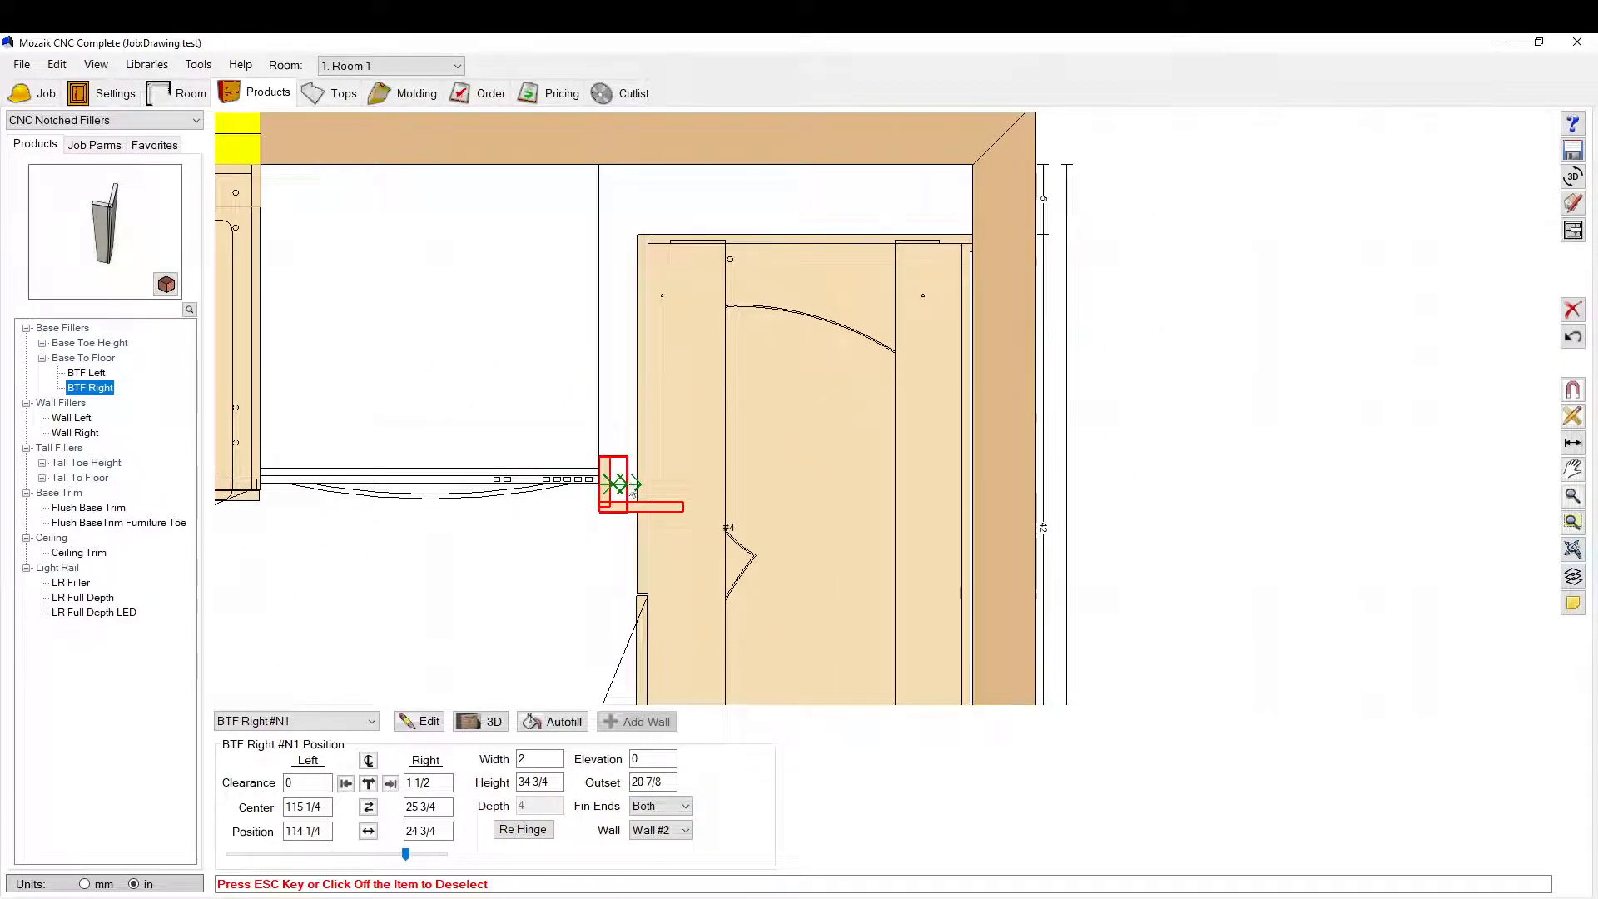
scroll(633, 493, up, 4)
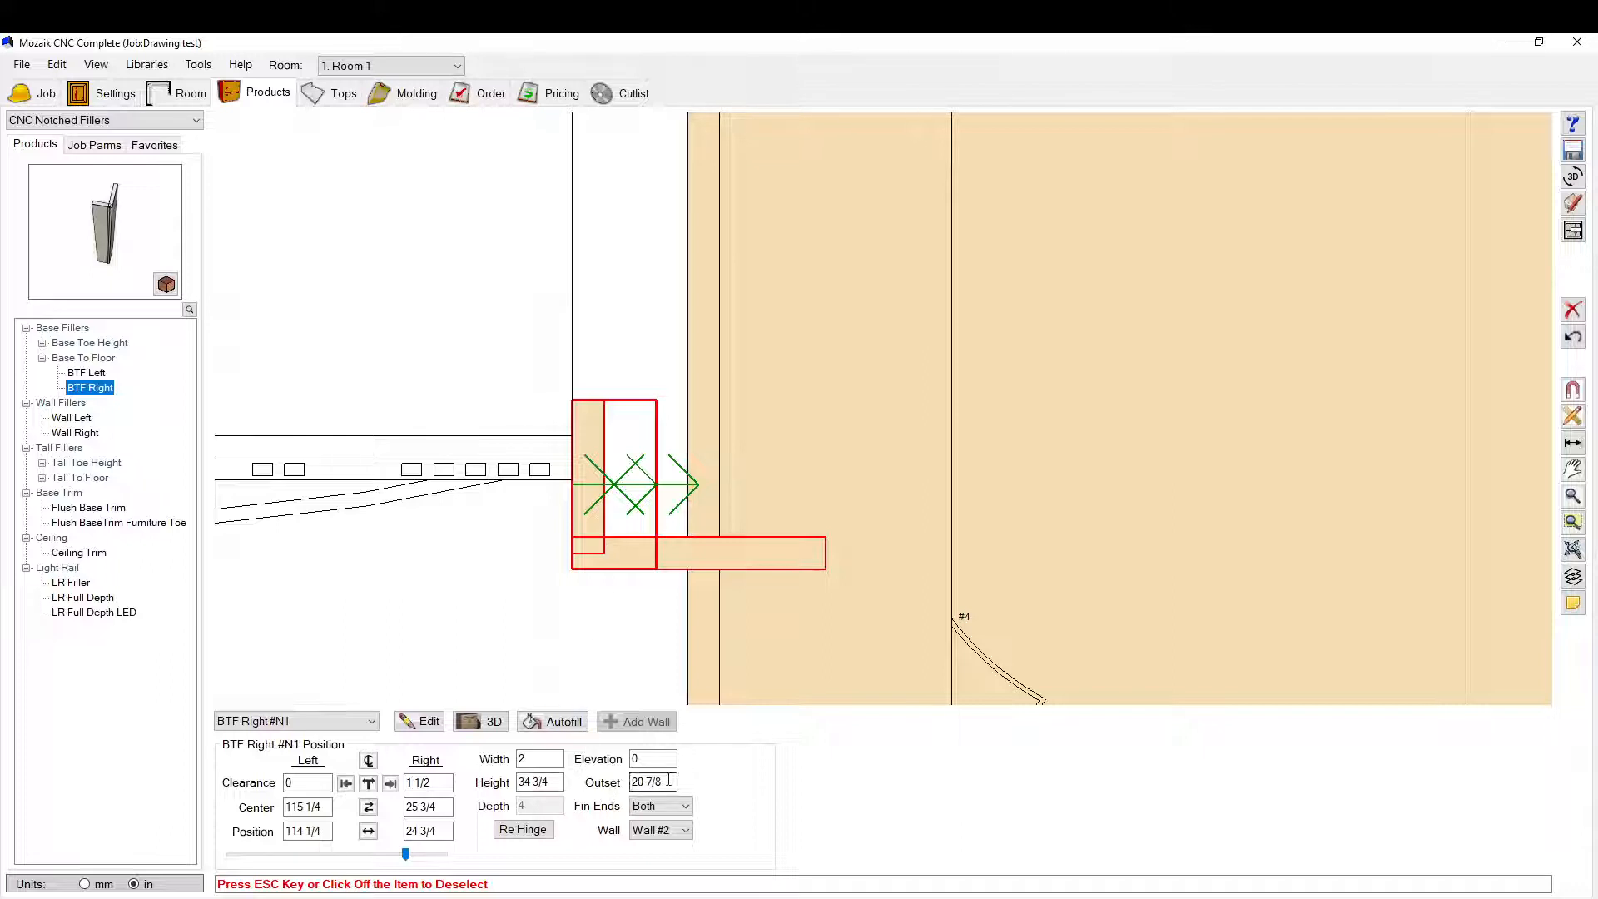
drag(666, 782, 596, 779)
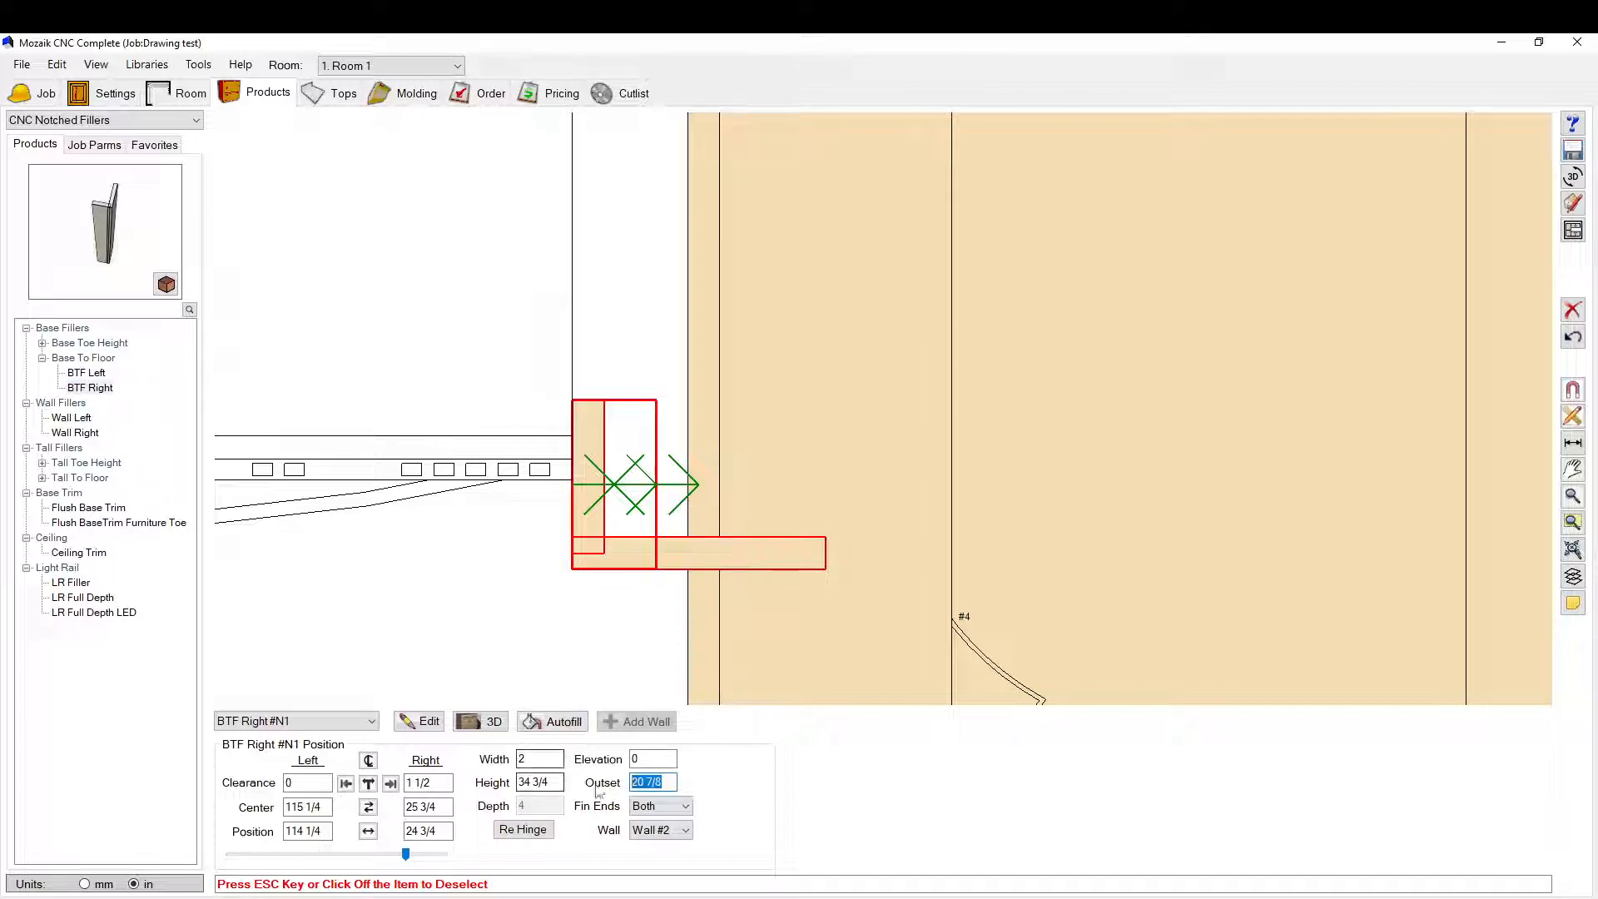
key(Return)
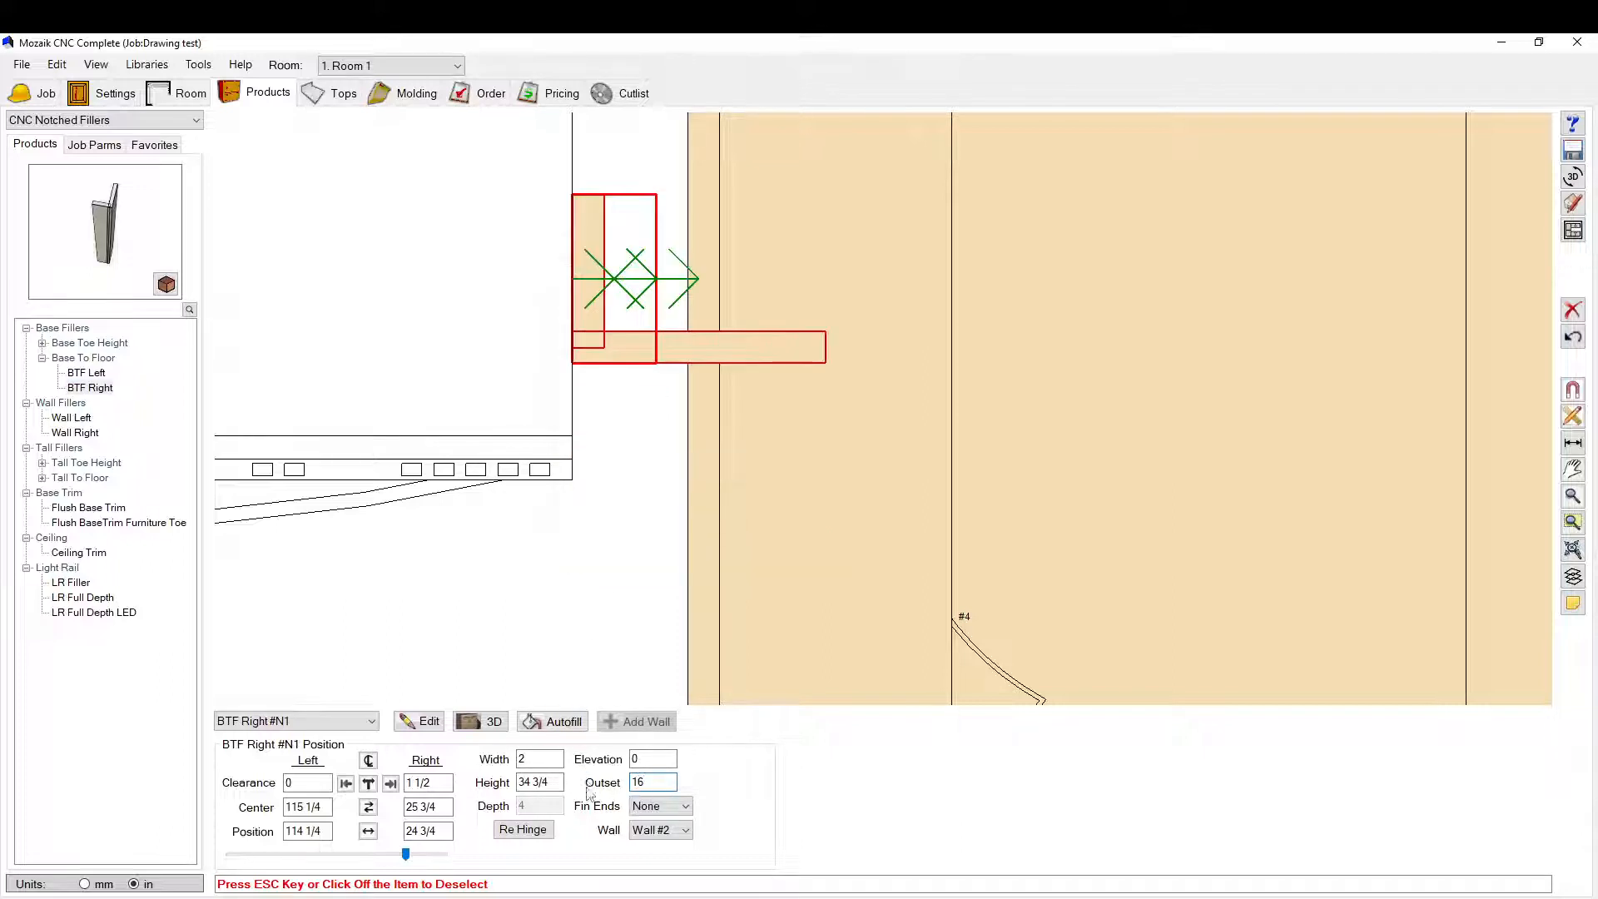
key(Return)
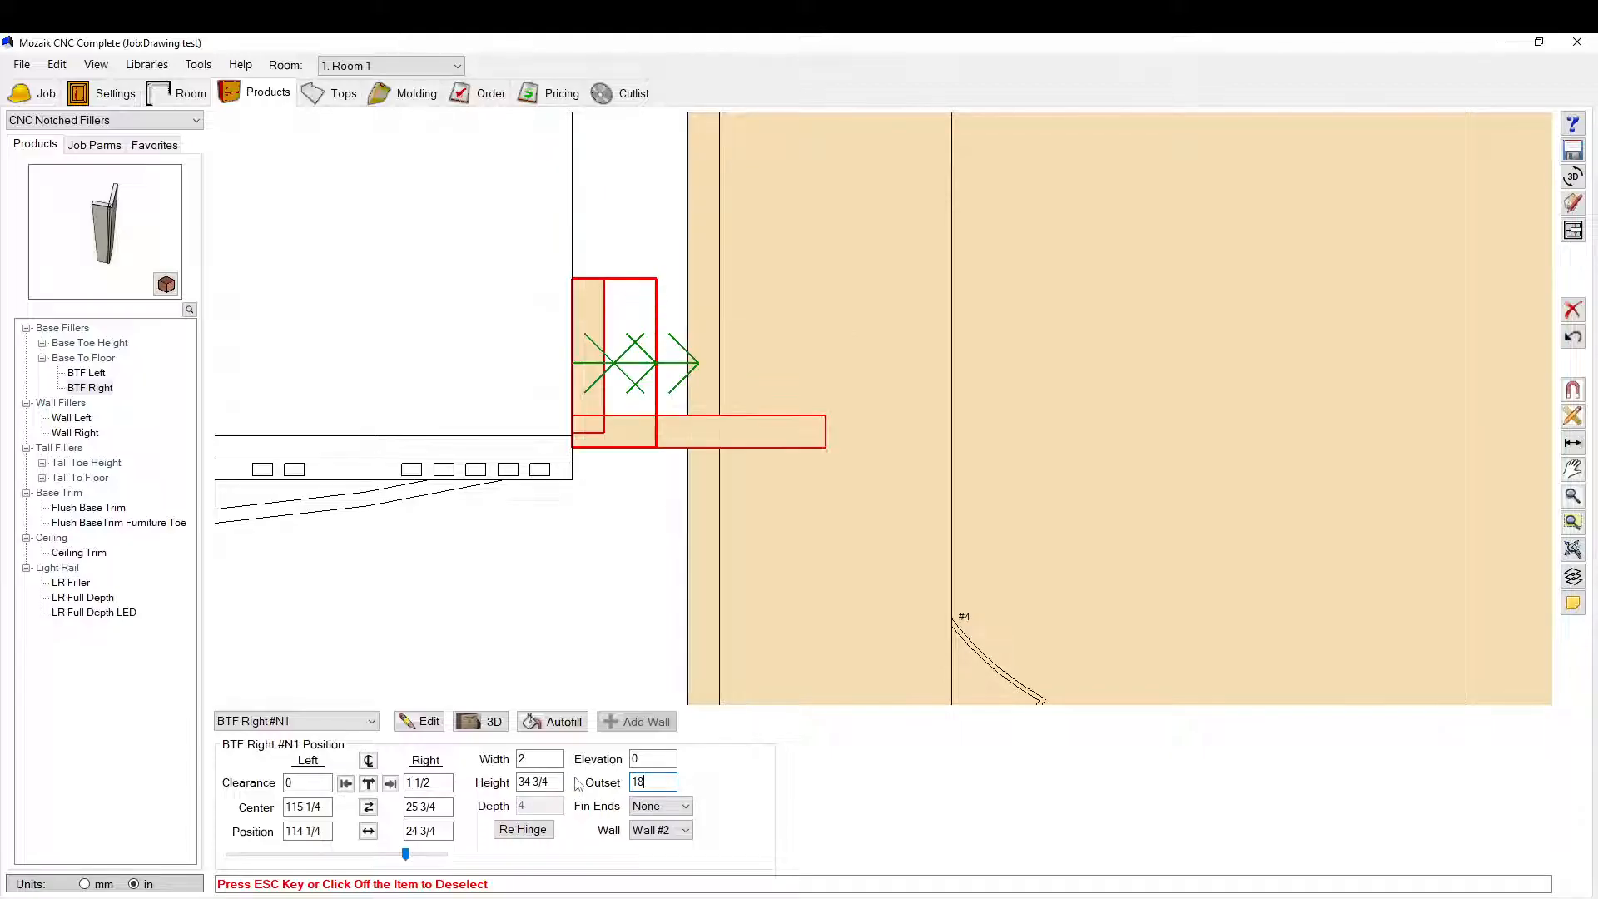
scroll(589, 670, down, 1)
click(535, 577)
scroll(573, 631, down, 2)
scroll(618, 601, up, 3)
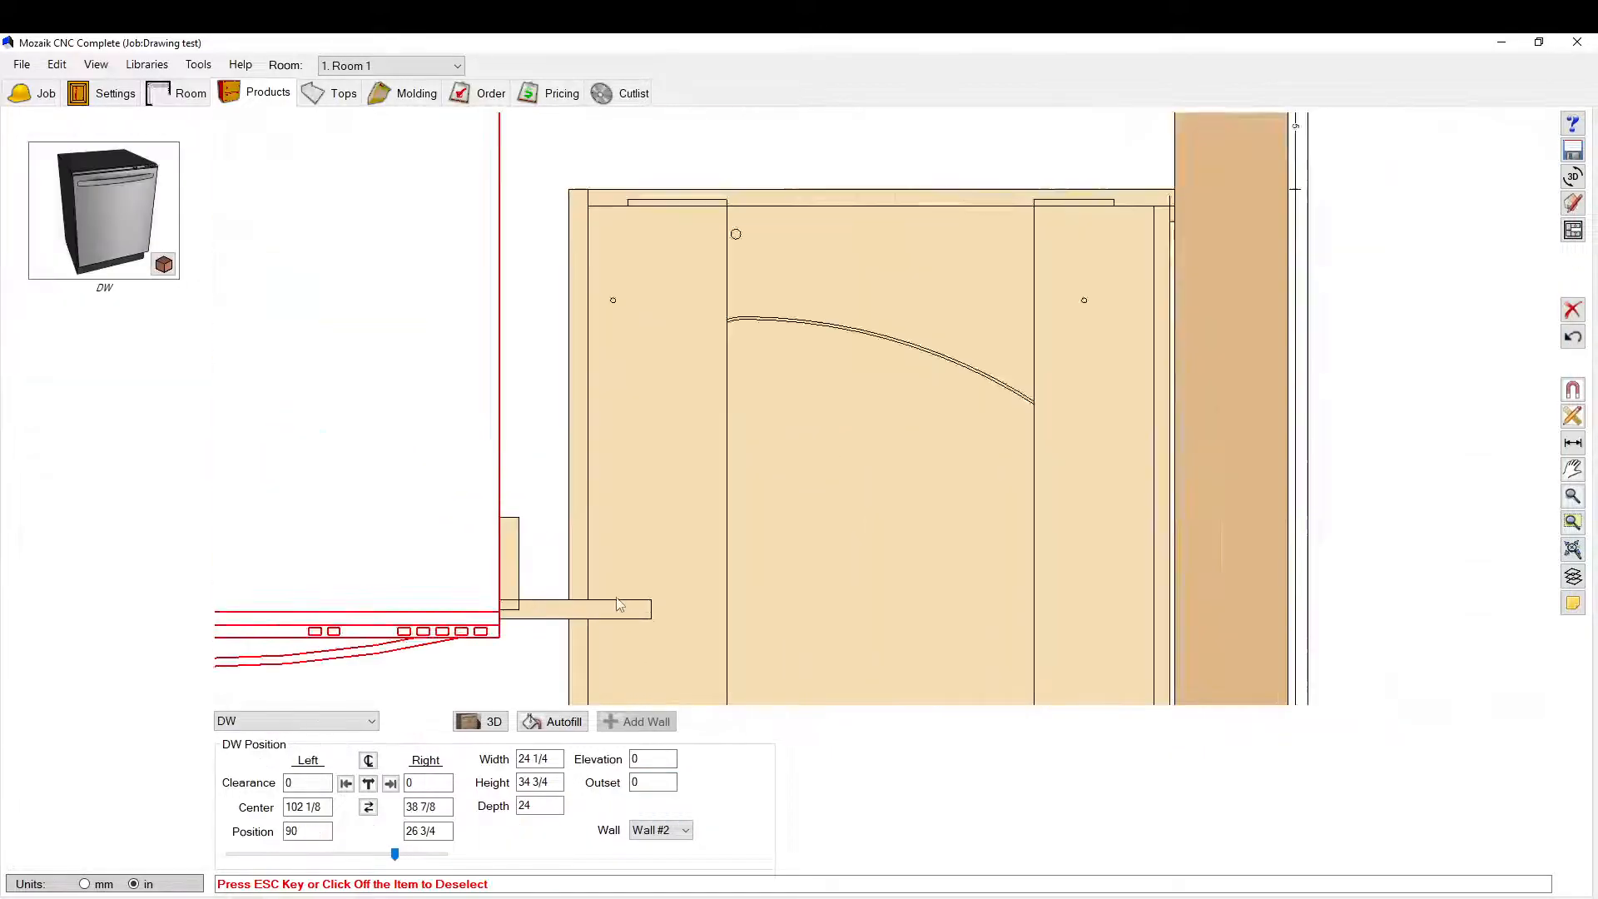
key(Escape)
scroll(511, 617, down, 2)
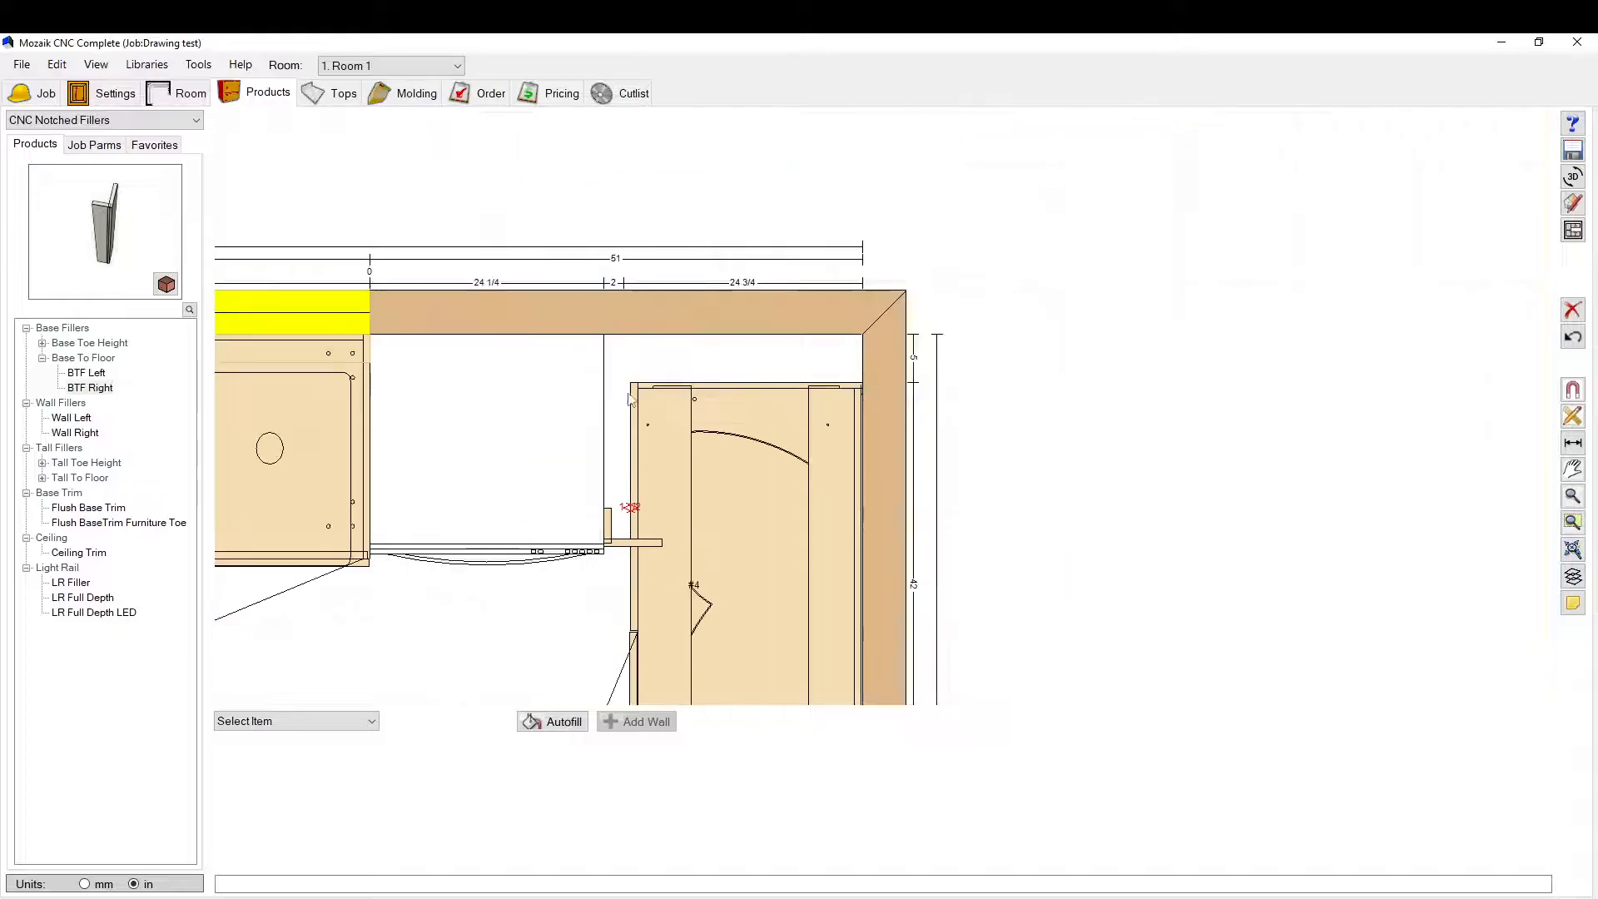
Step: Examine the filler between the dishwasher and corner cabinet in plan and in the 3D room view
scroll(632, 566, up, 2)
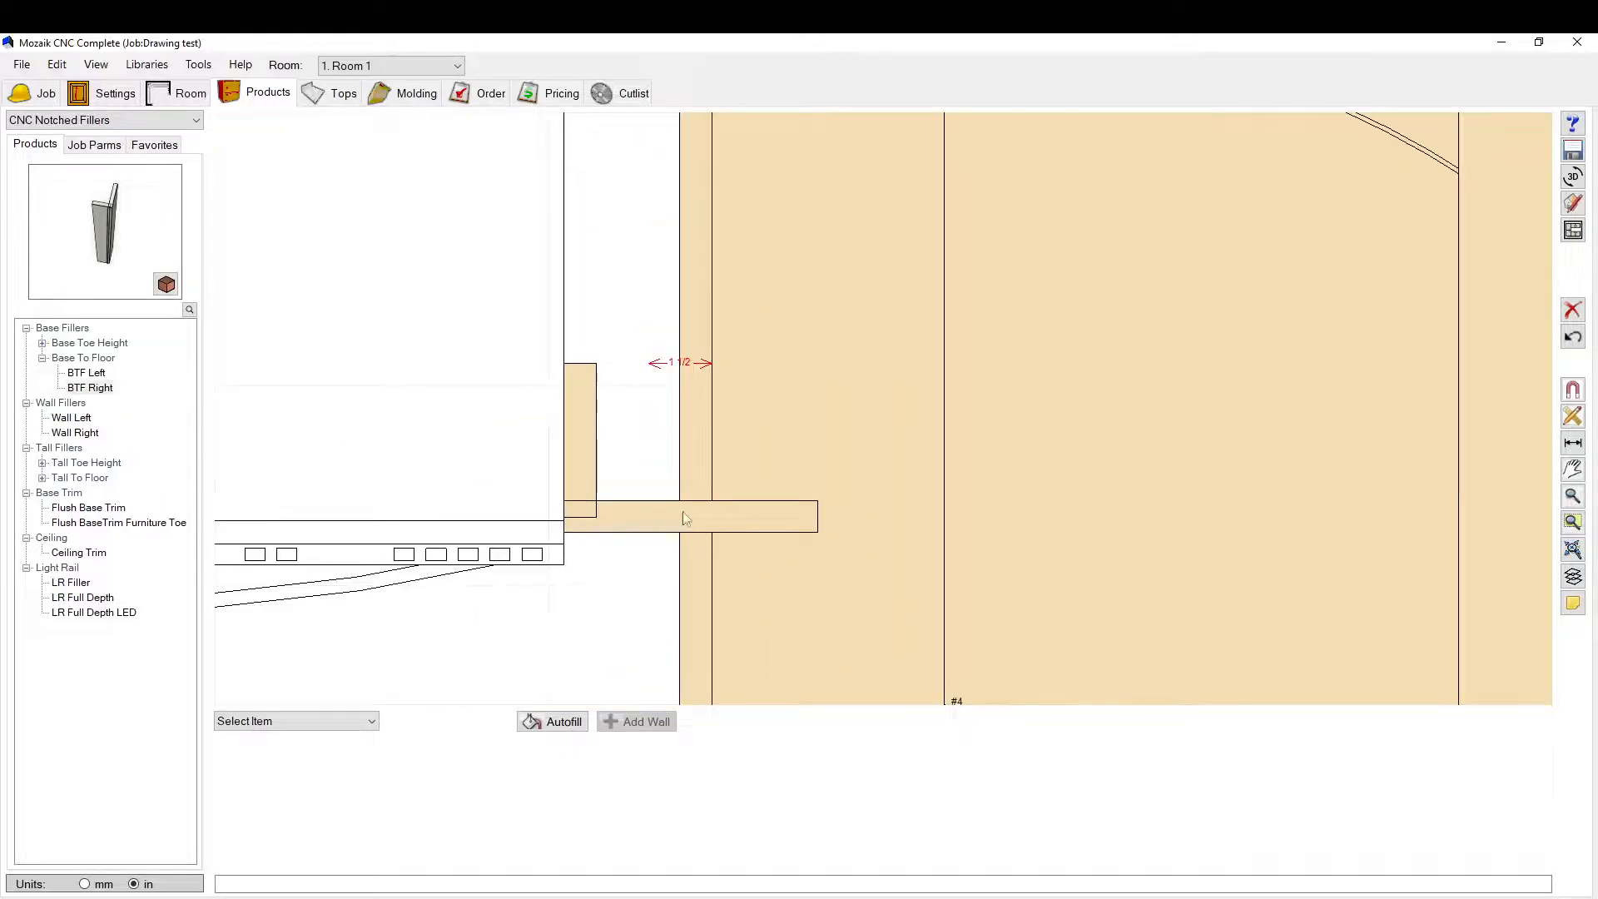
scroll(704, 539, down, 3)
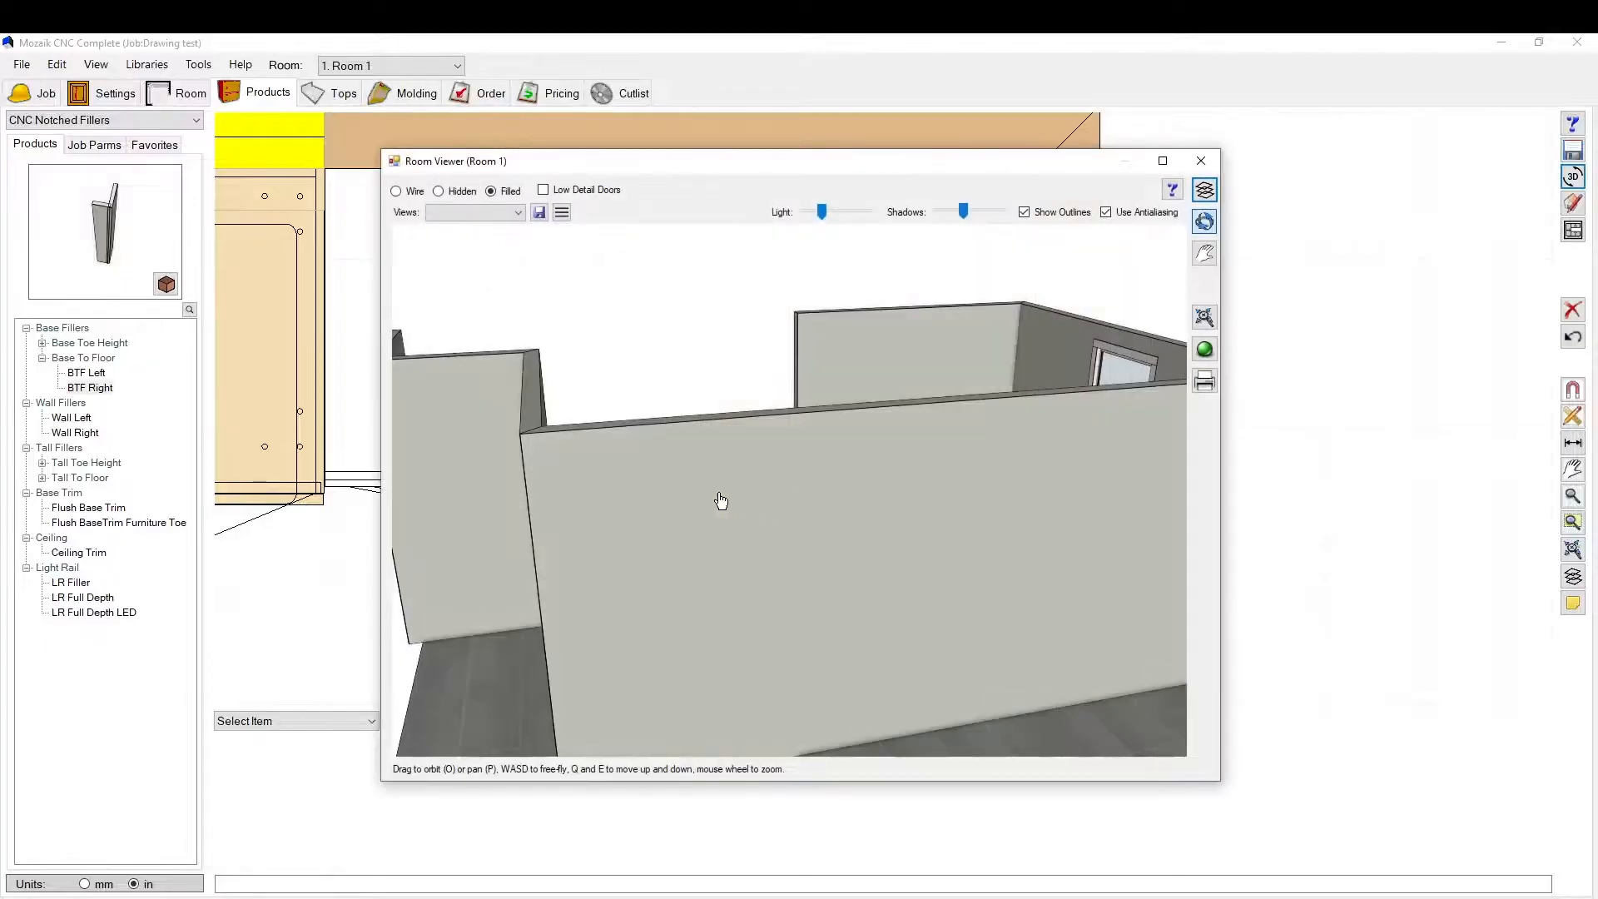
mouse_move(785, 410)
mouse_down()
mouse_move(761, 432)
mouse_move(917, 439)
mouse_move(846, 392)
mouse_move(764, 407)
mouse_up()
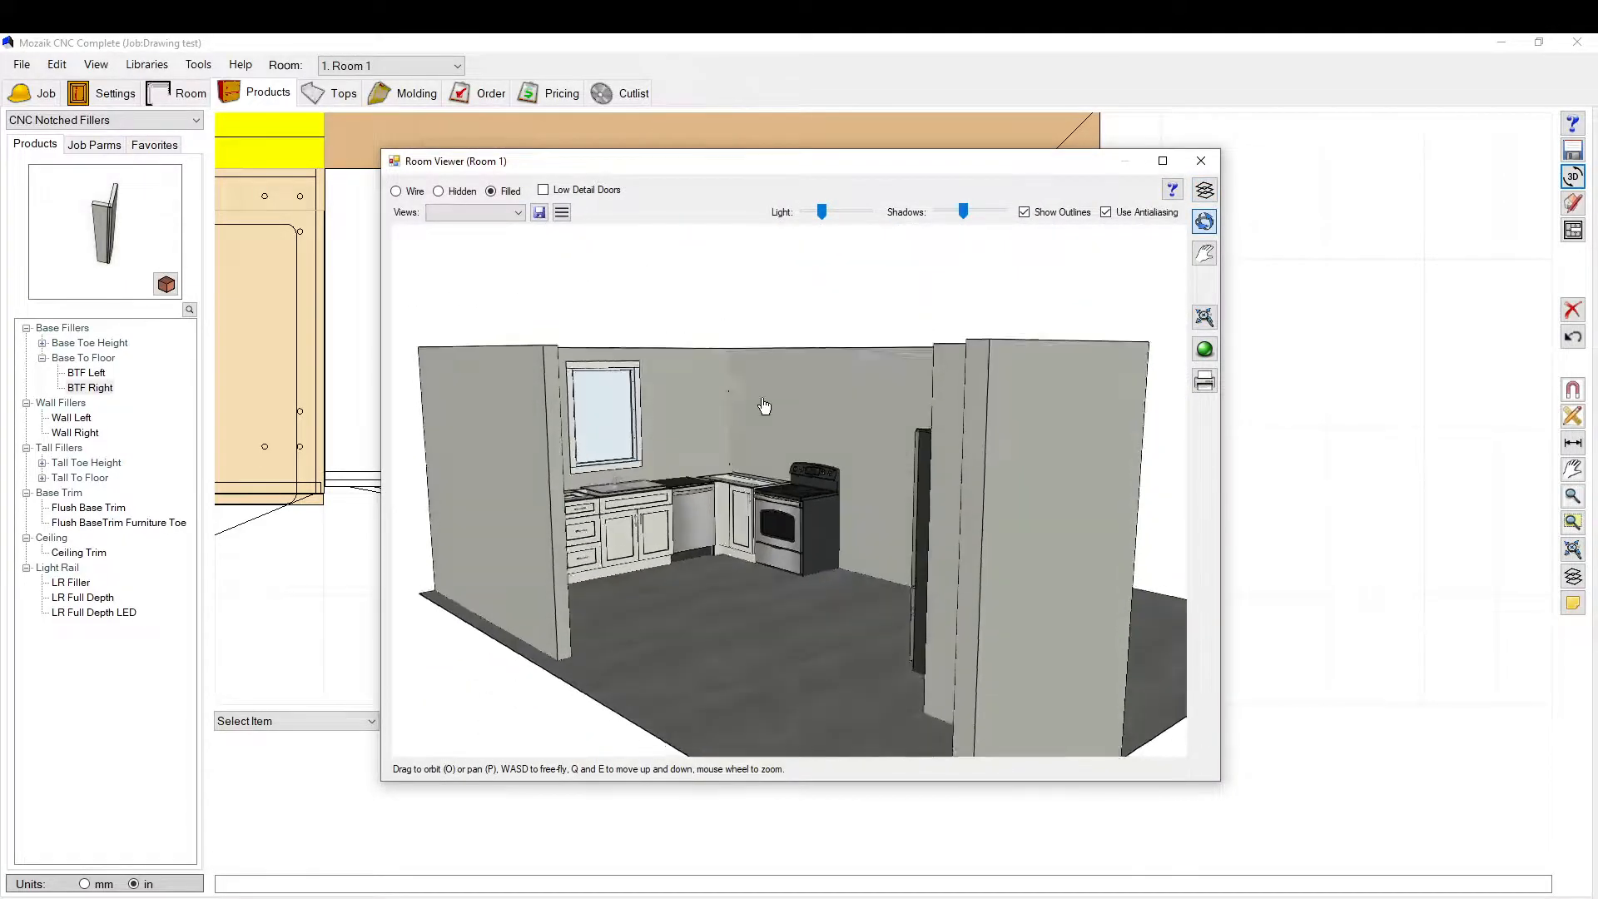
scroll(714, 457, up, 6)
scroll(695, 525, up, 6)
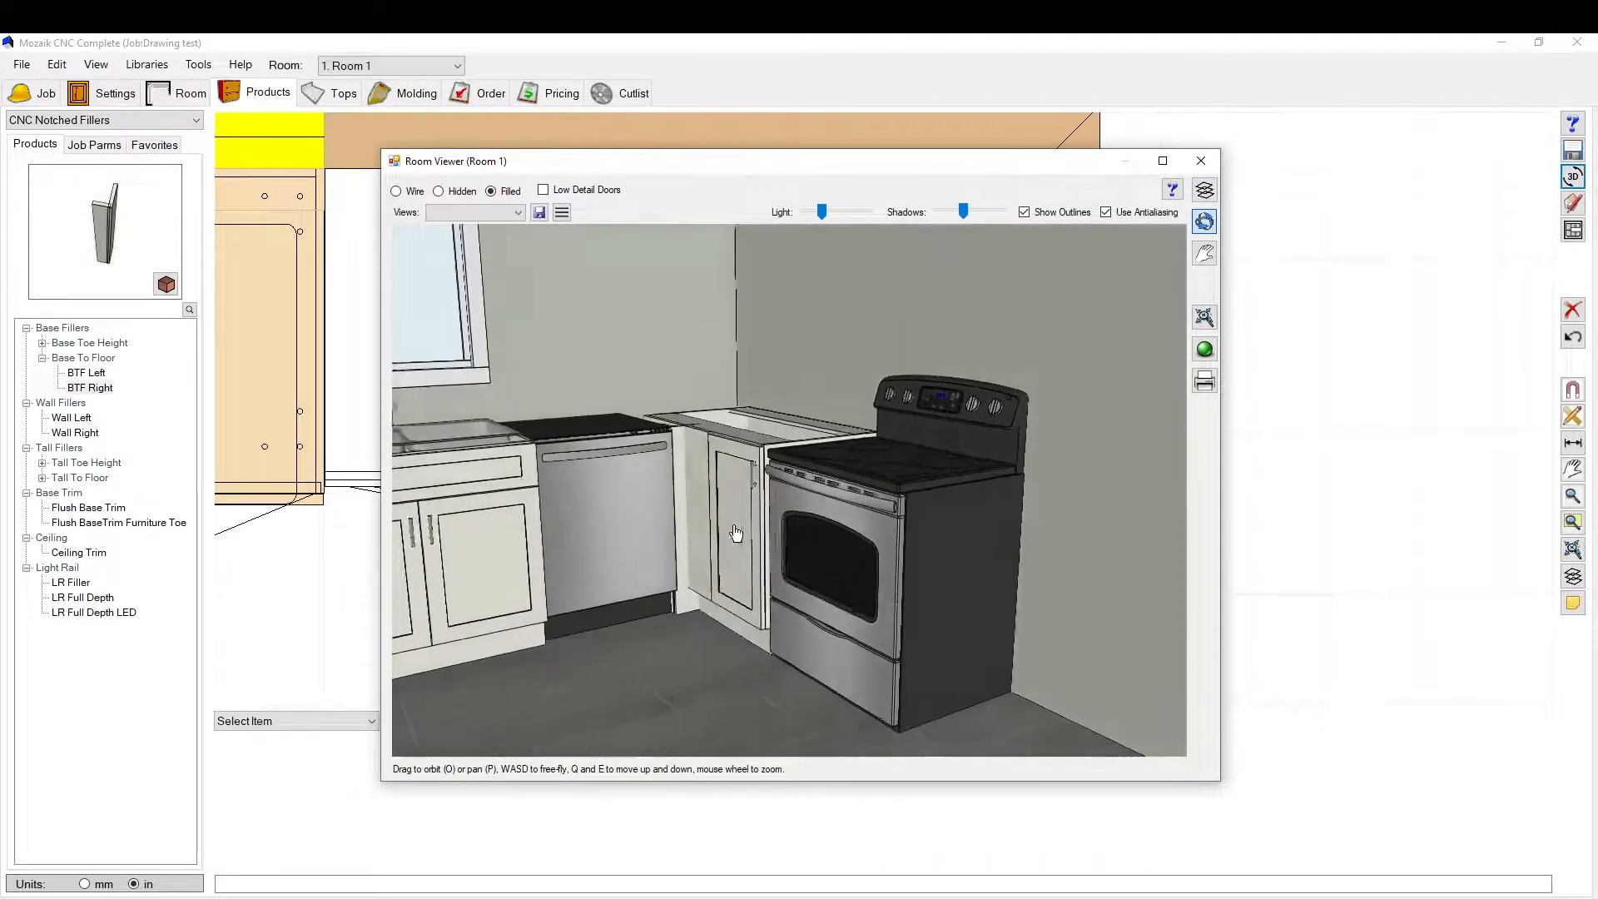
scroll(733, 536, down, 2)
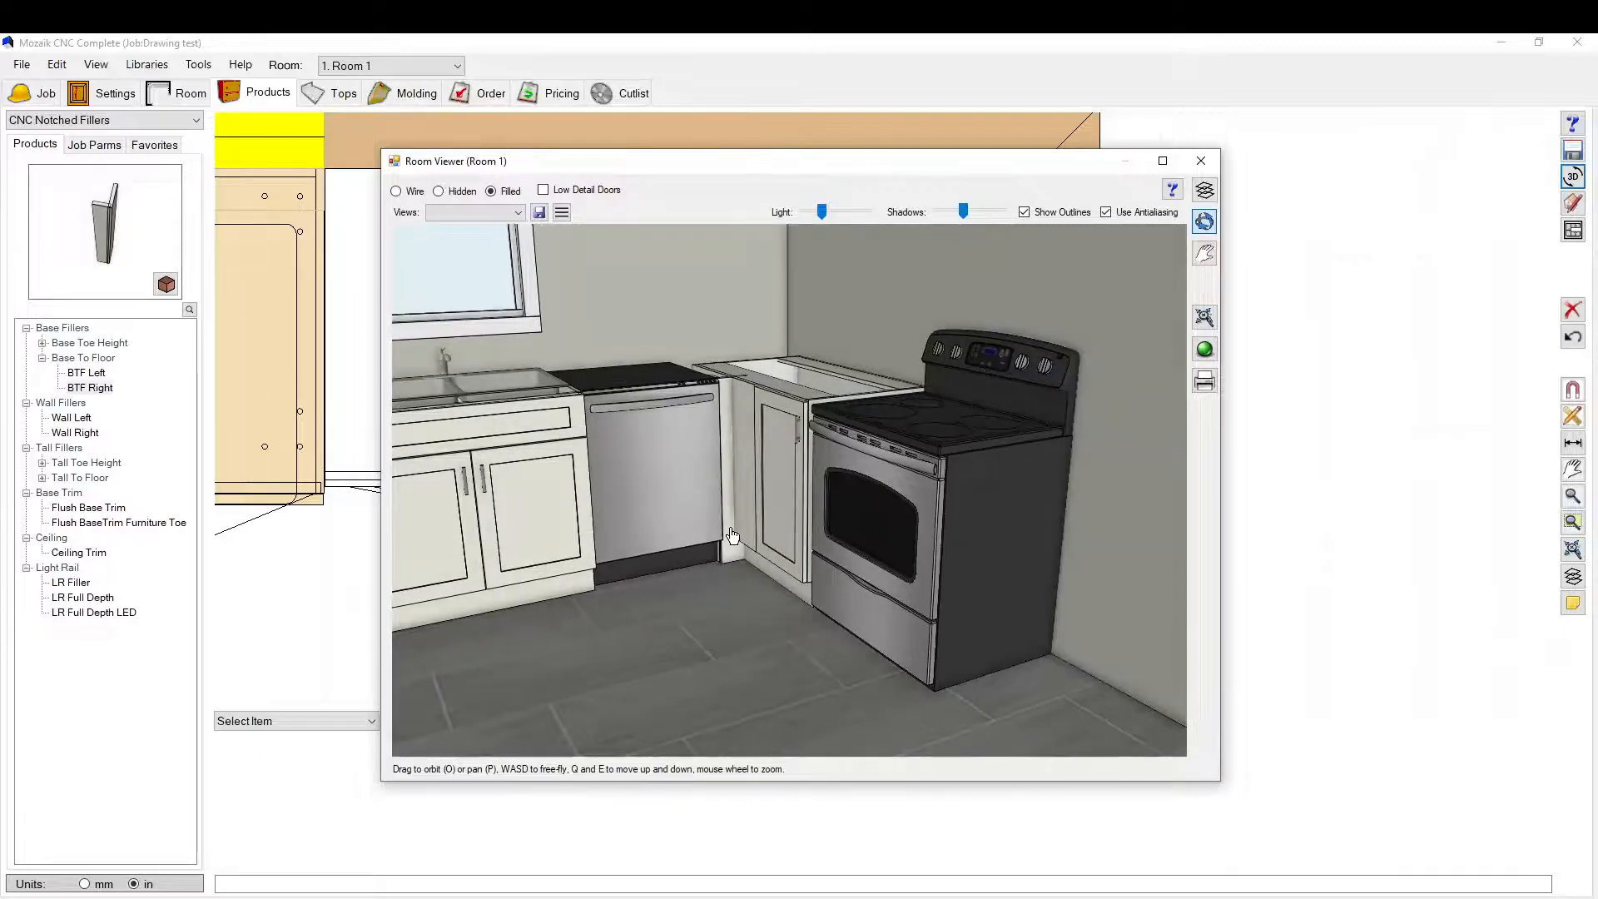
scroll(809, 511, down, 4)
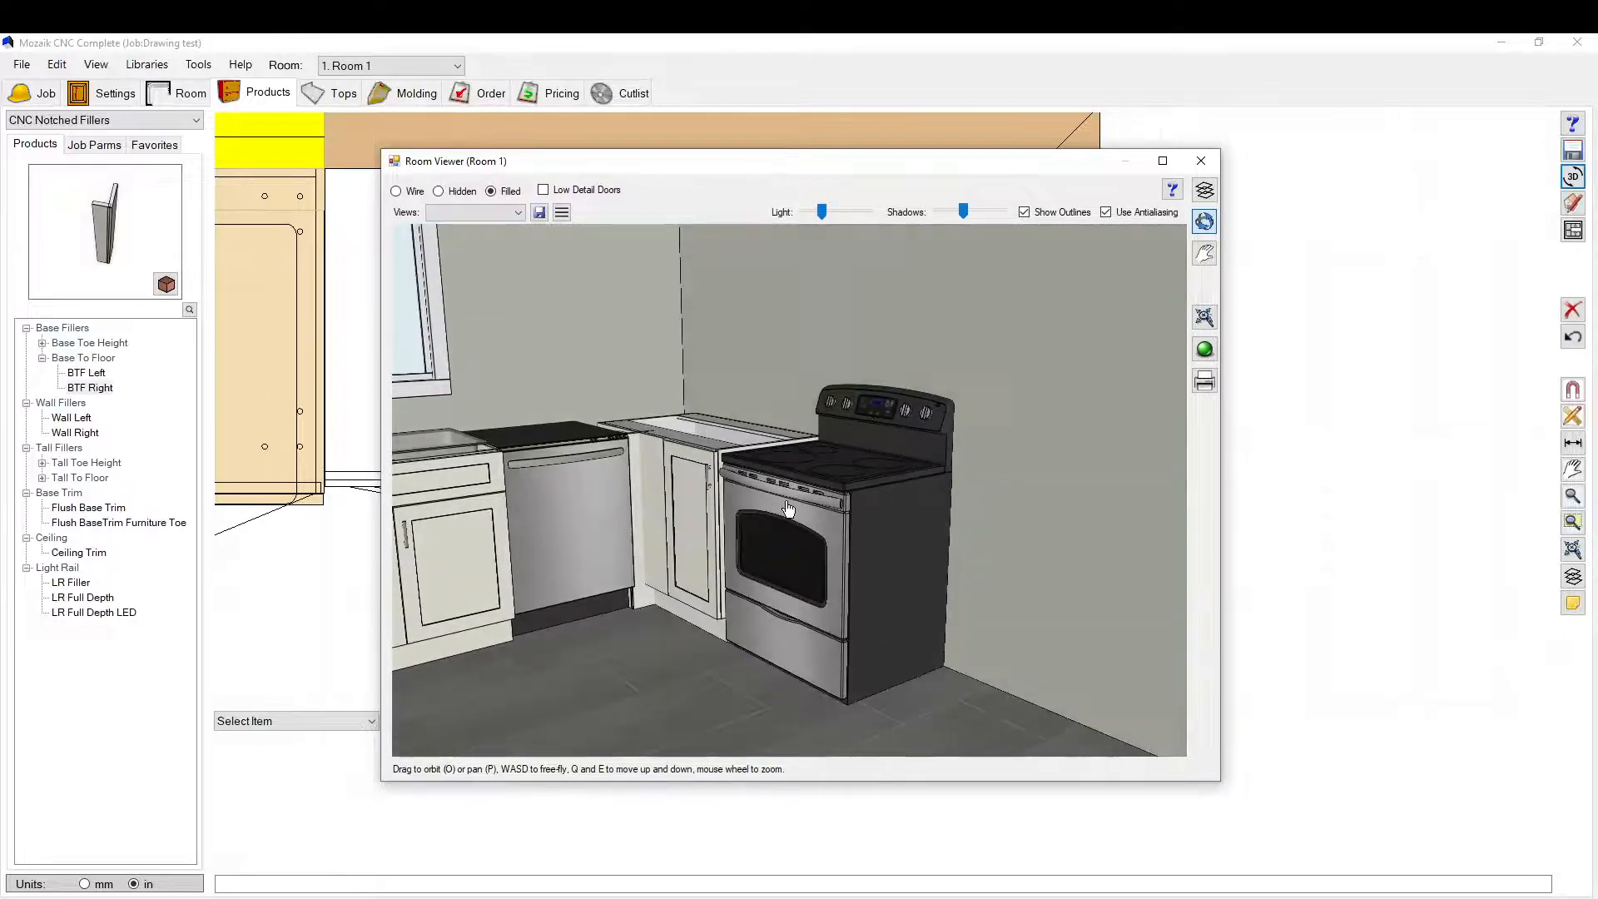
scroll(808, 511, down, 3)
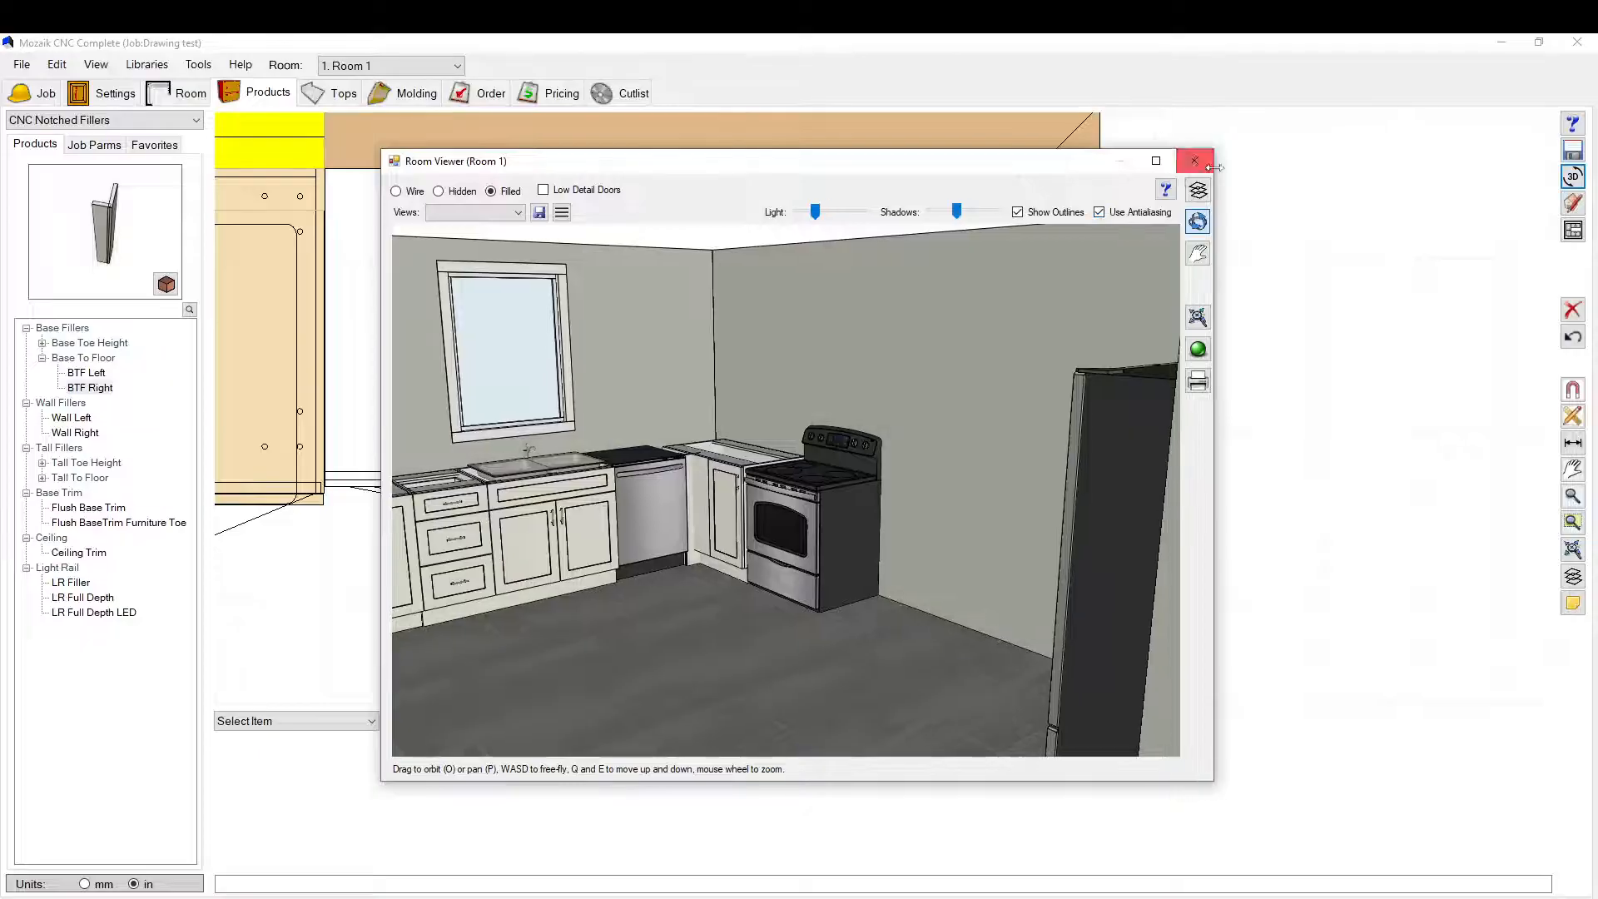
click(1201, 160)
Step: Move the range along wall 3, leaving a gap of about 21 inches from the blind corner cabinet
scroll(819, 346, down, 6)
middle_drag(844, 578, 848, 509)
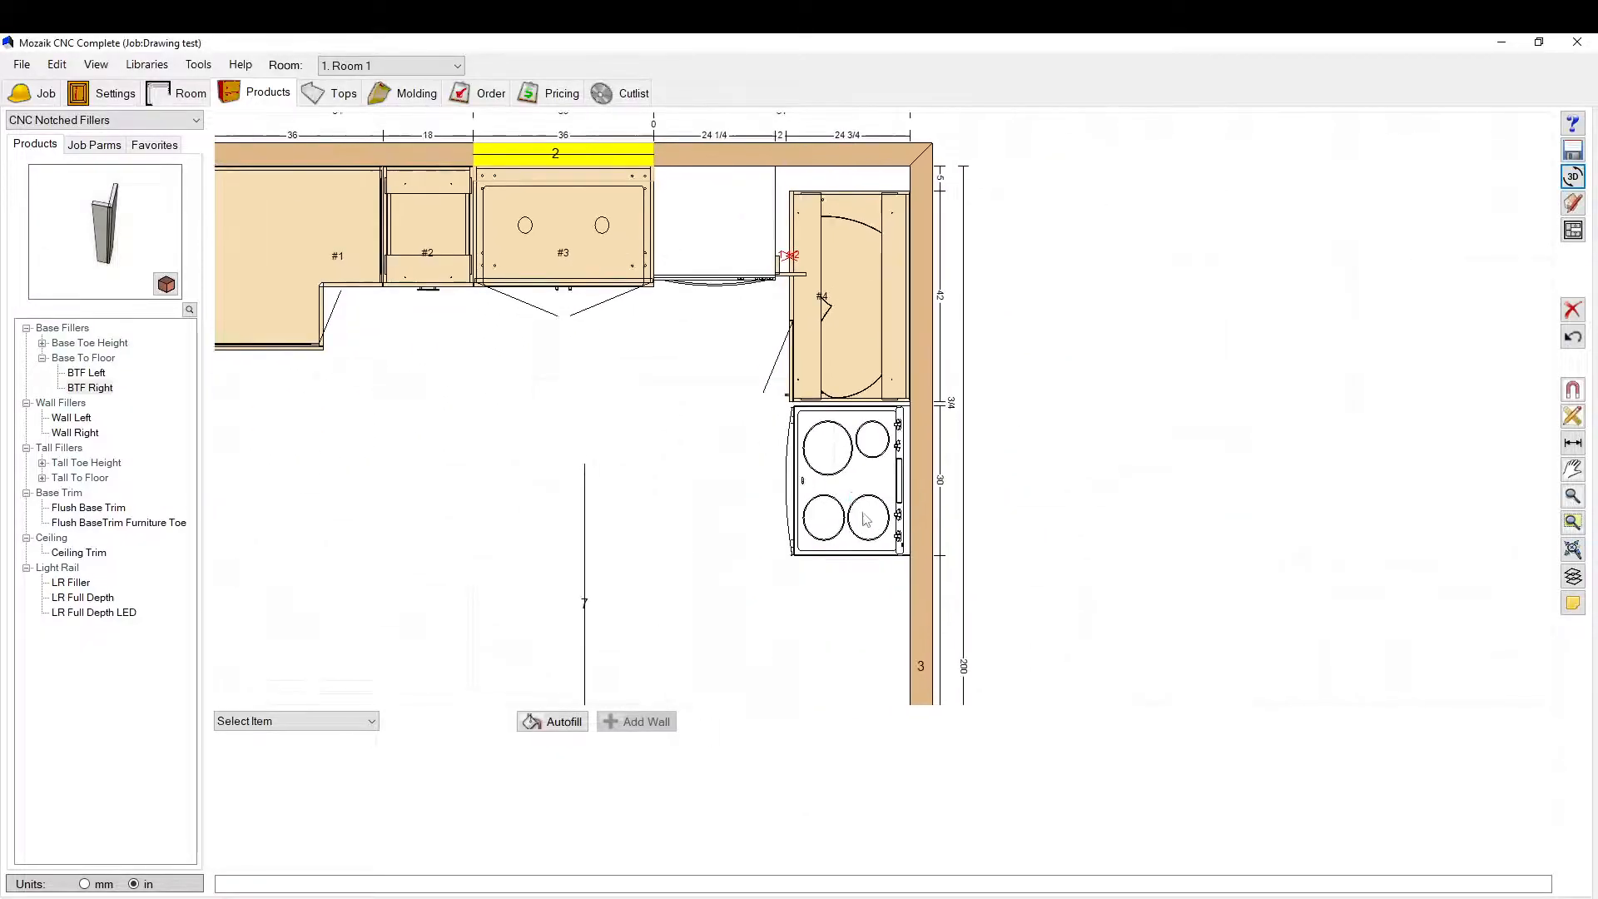
click(848, 509)
drag(848, 509, 845, 578)
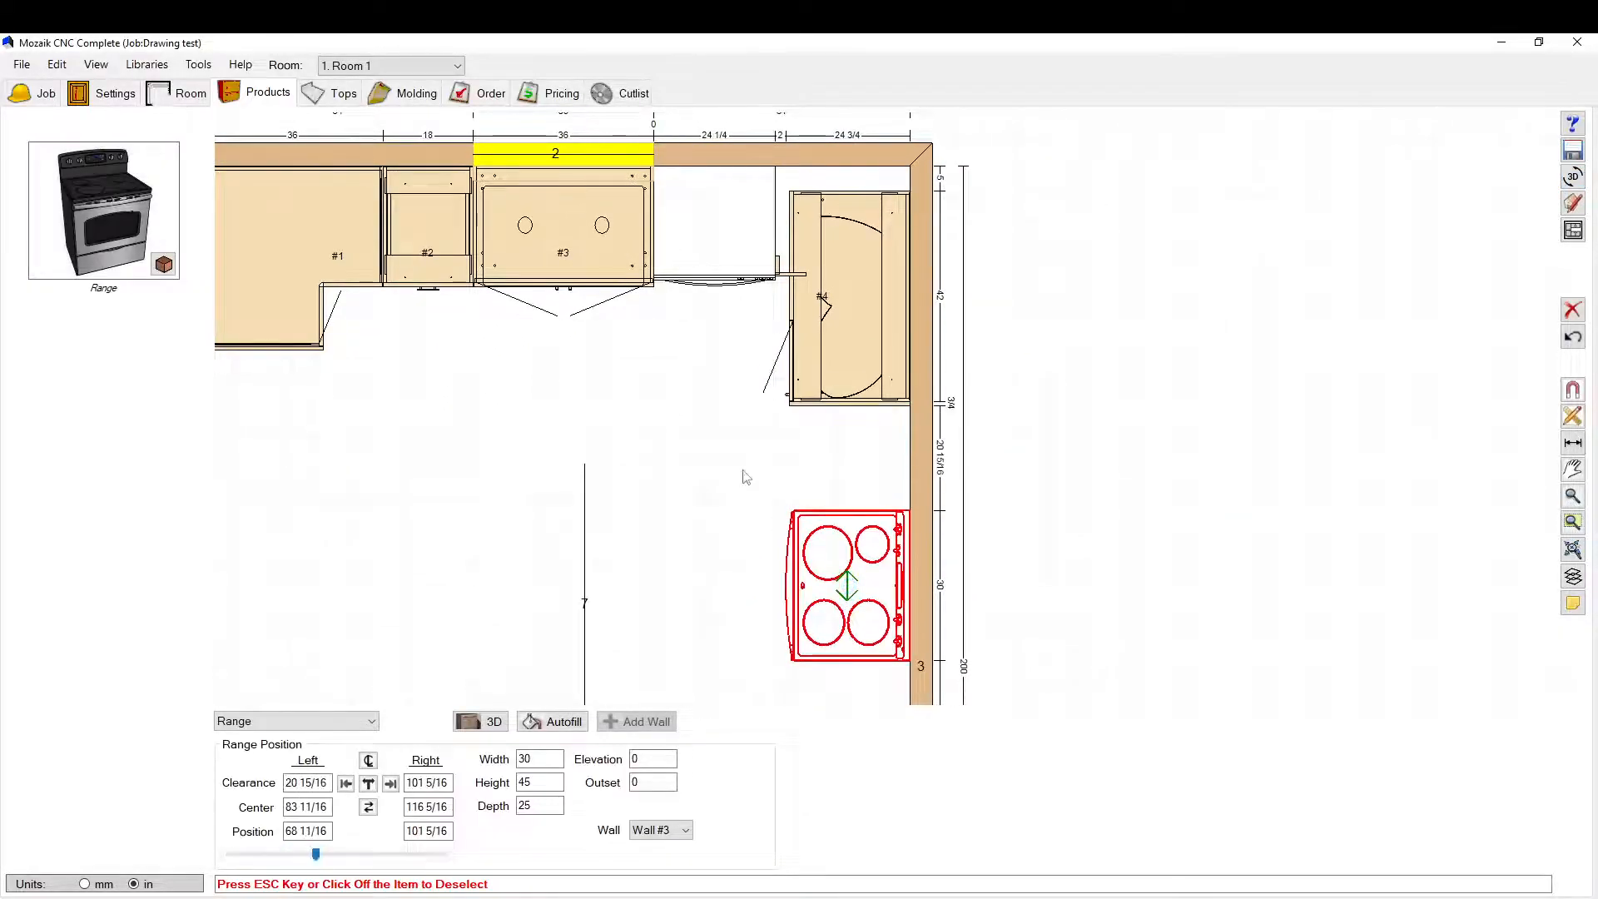
click(742, 475)
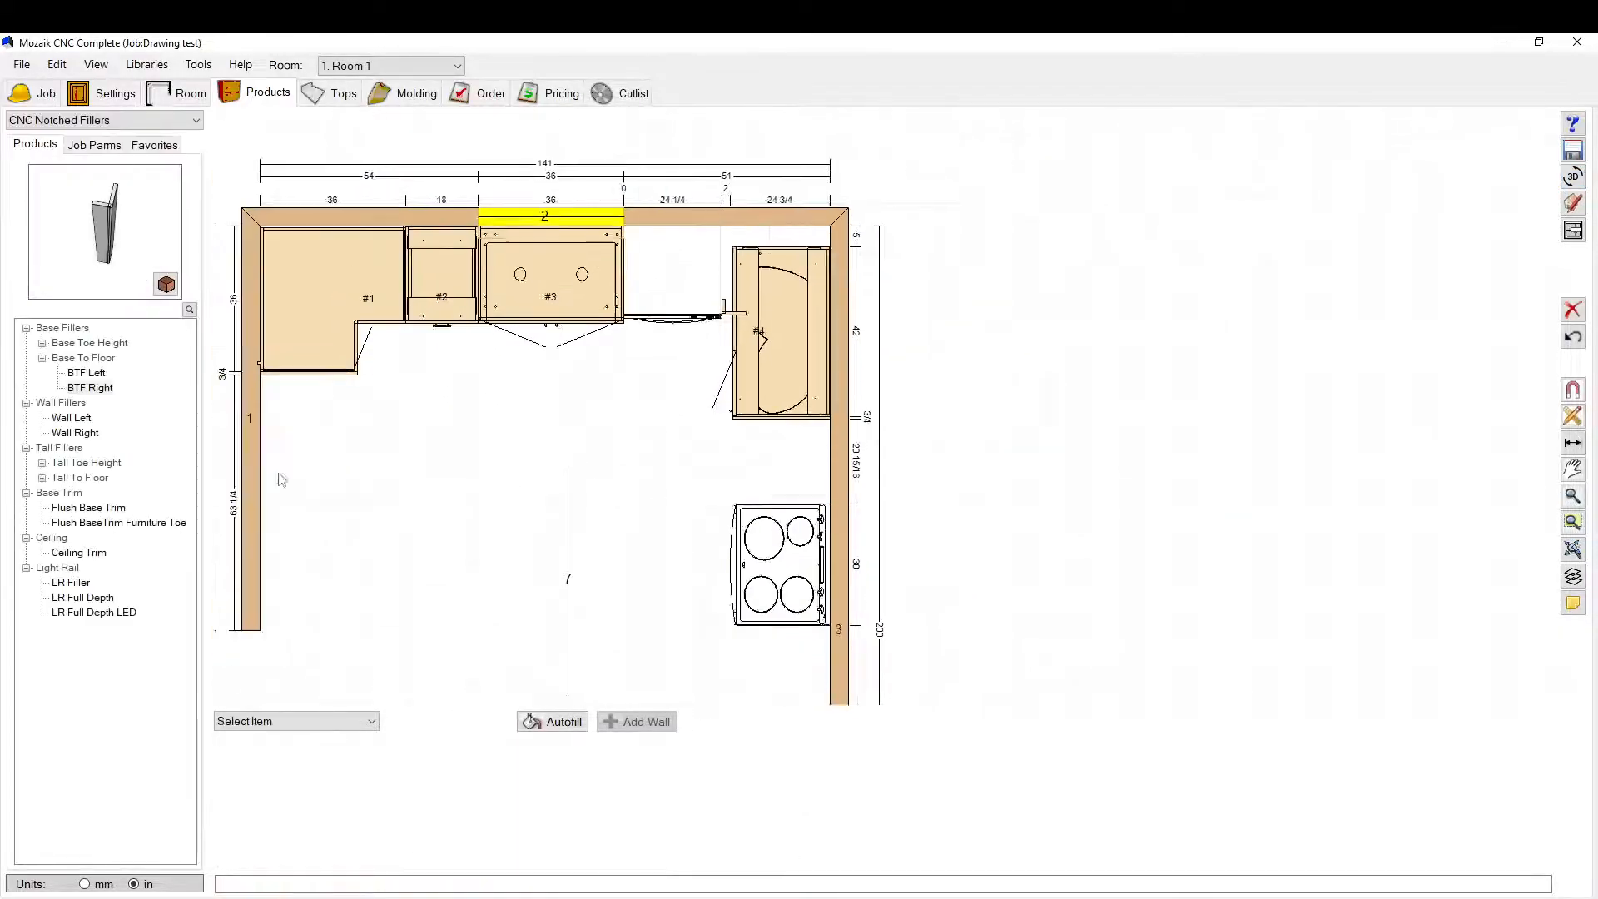
Step: Switch to the 1-Hillcrest Cabinets library and place a 3DRW base cabinet between the blind corner cabinet and the range
click(117, 122)
click(111, 139)
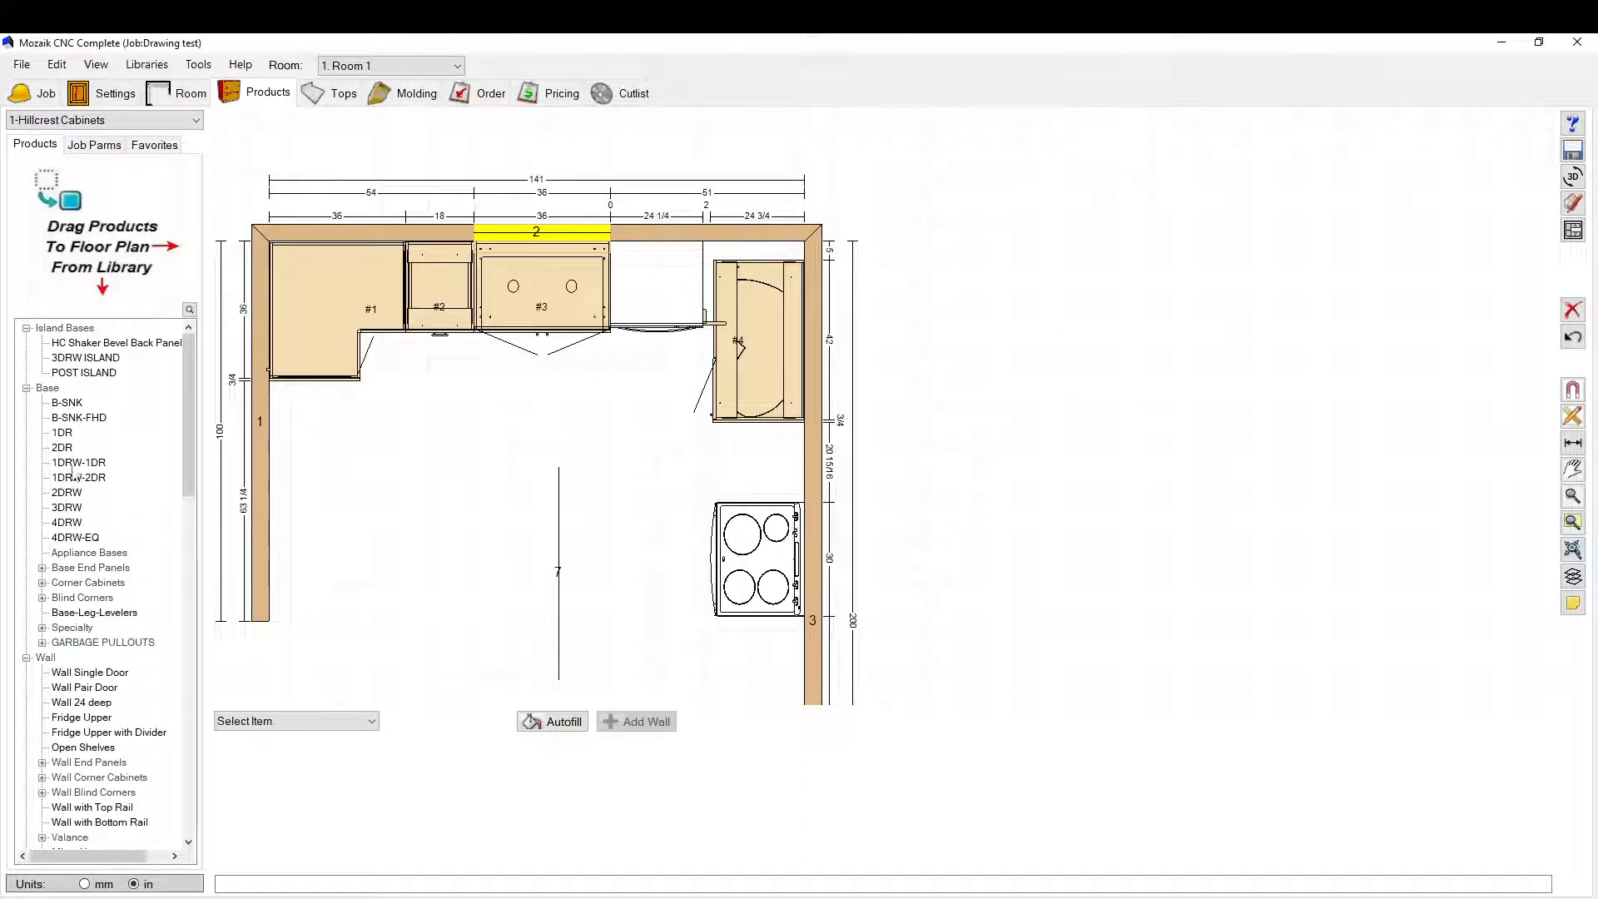
drag(771, 510, 747, 501)
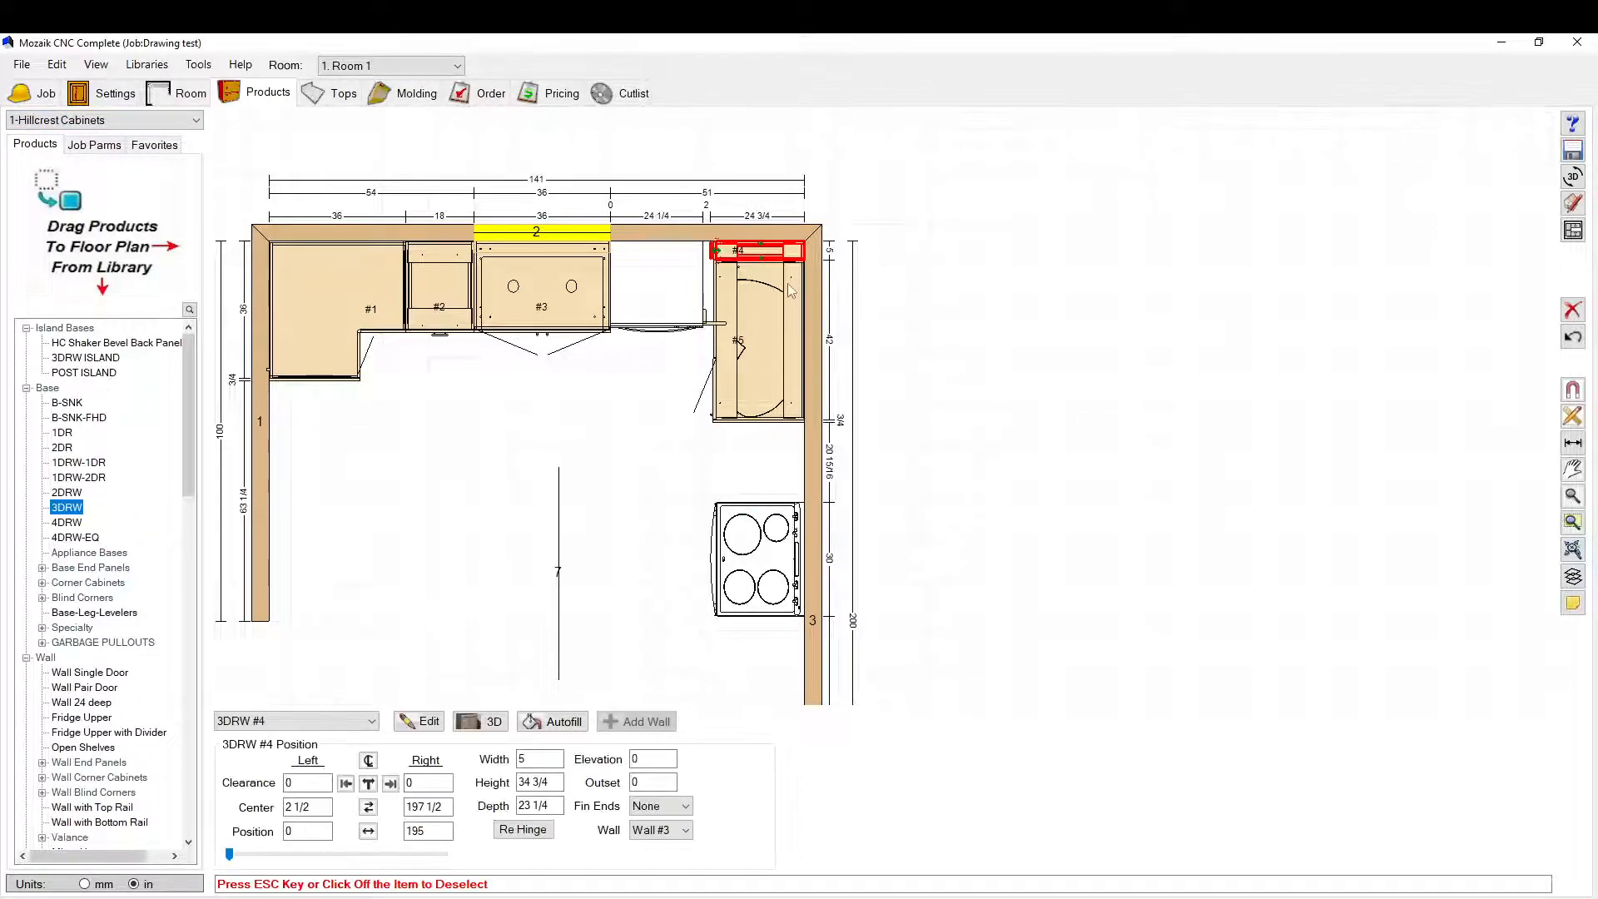
key(Delete)
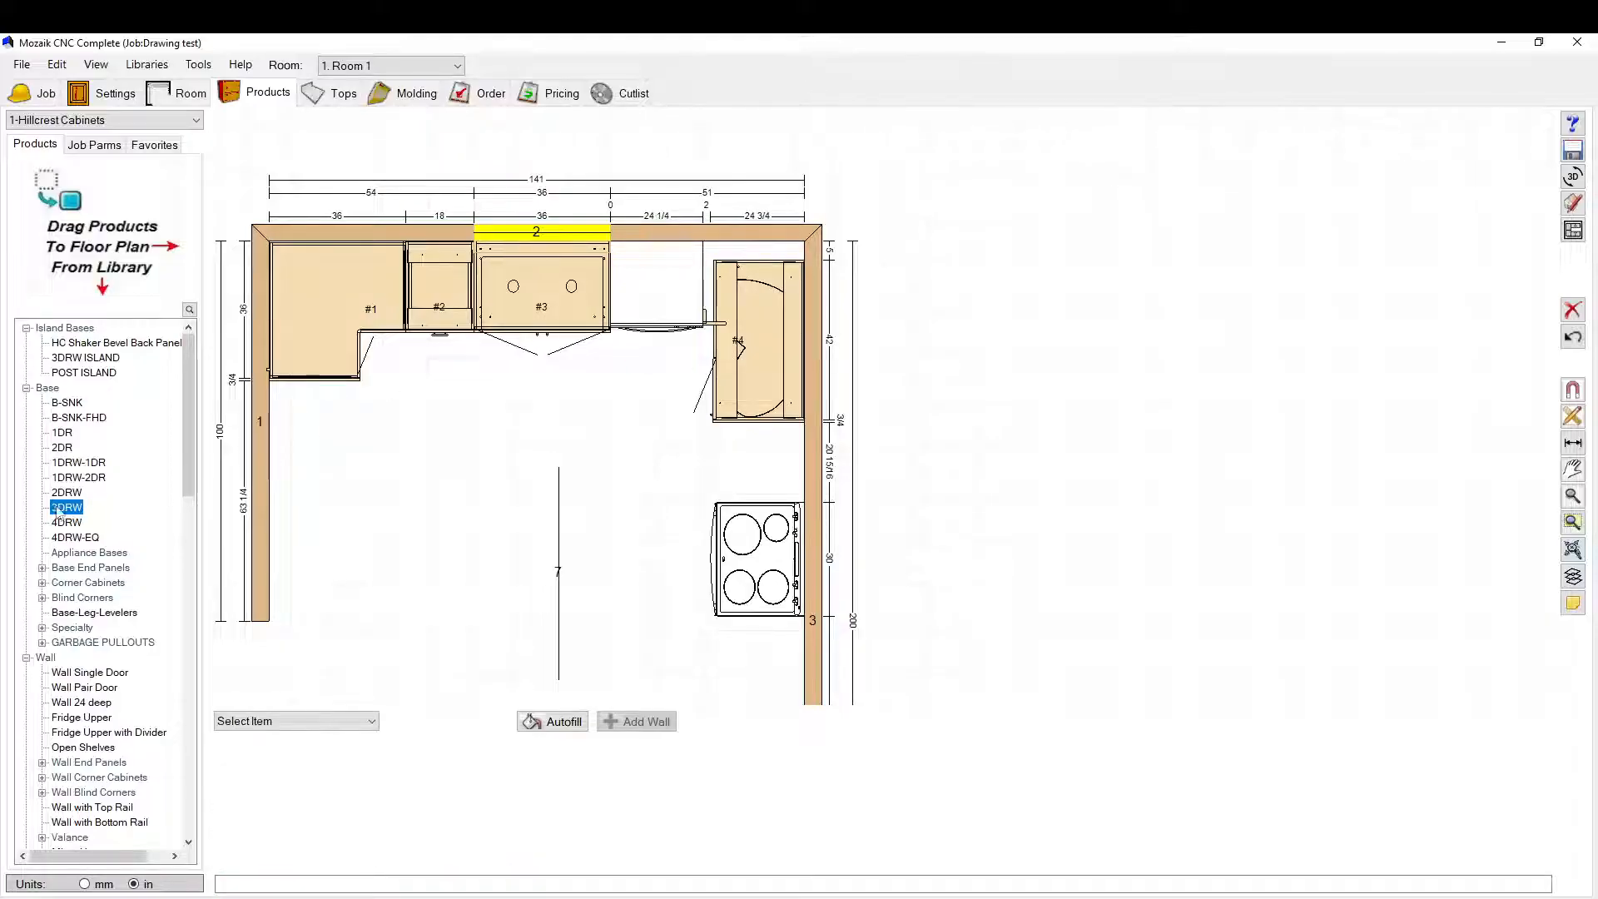
drag(774, 462, 790, 489)
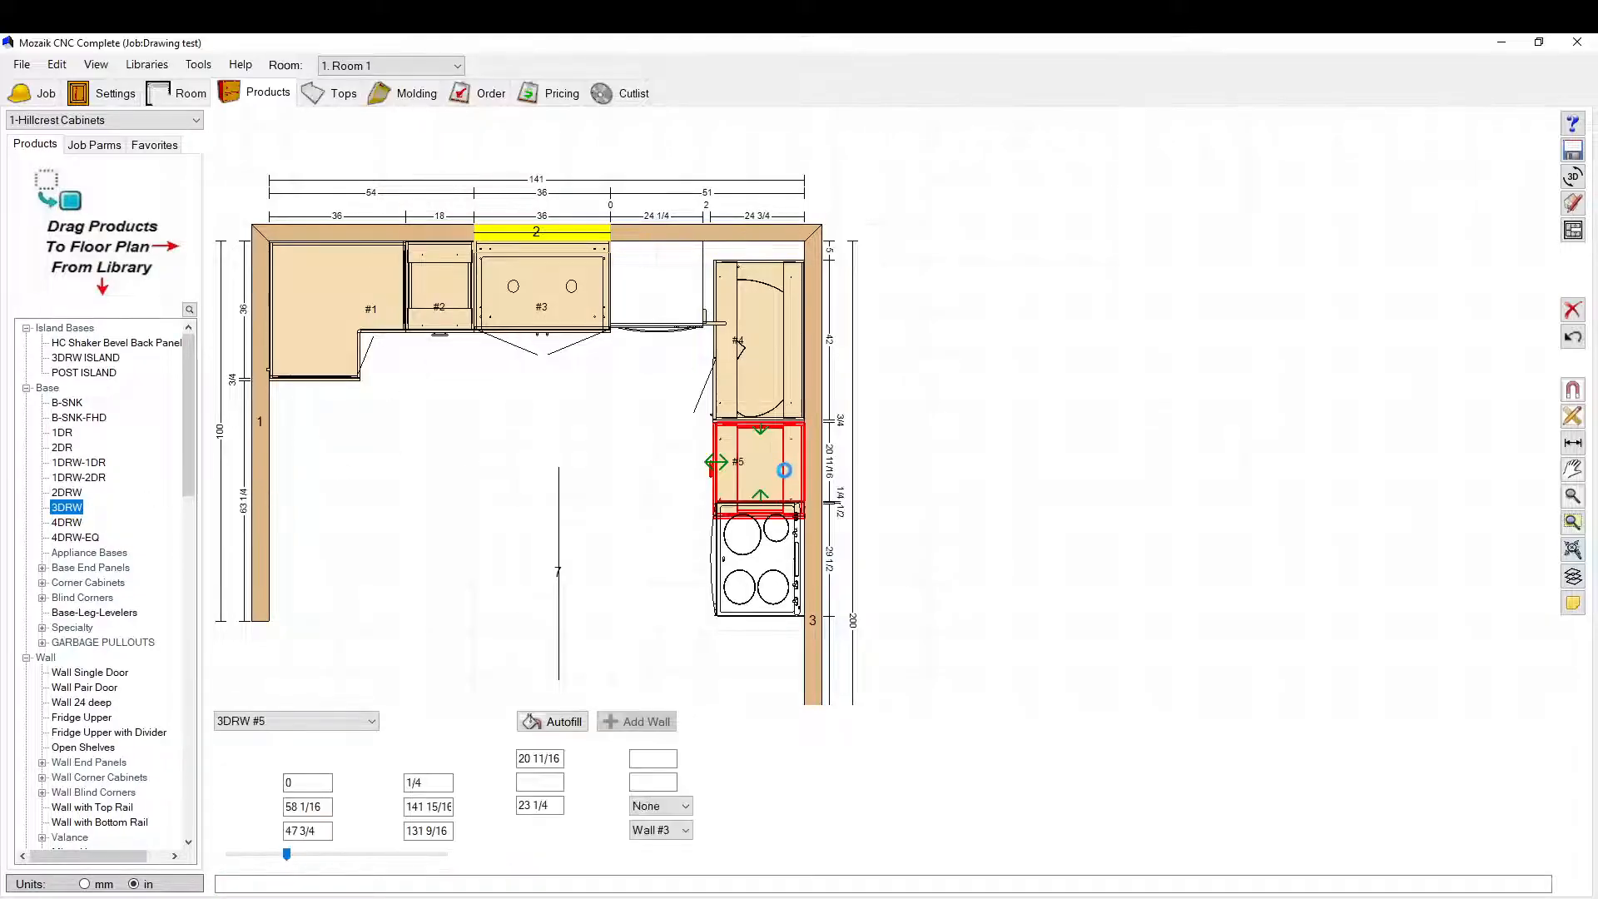
scroll(608, 416, down, 4)
scroll(653, 458, up, 5)
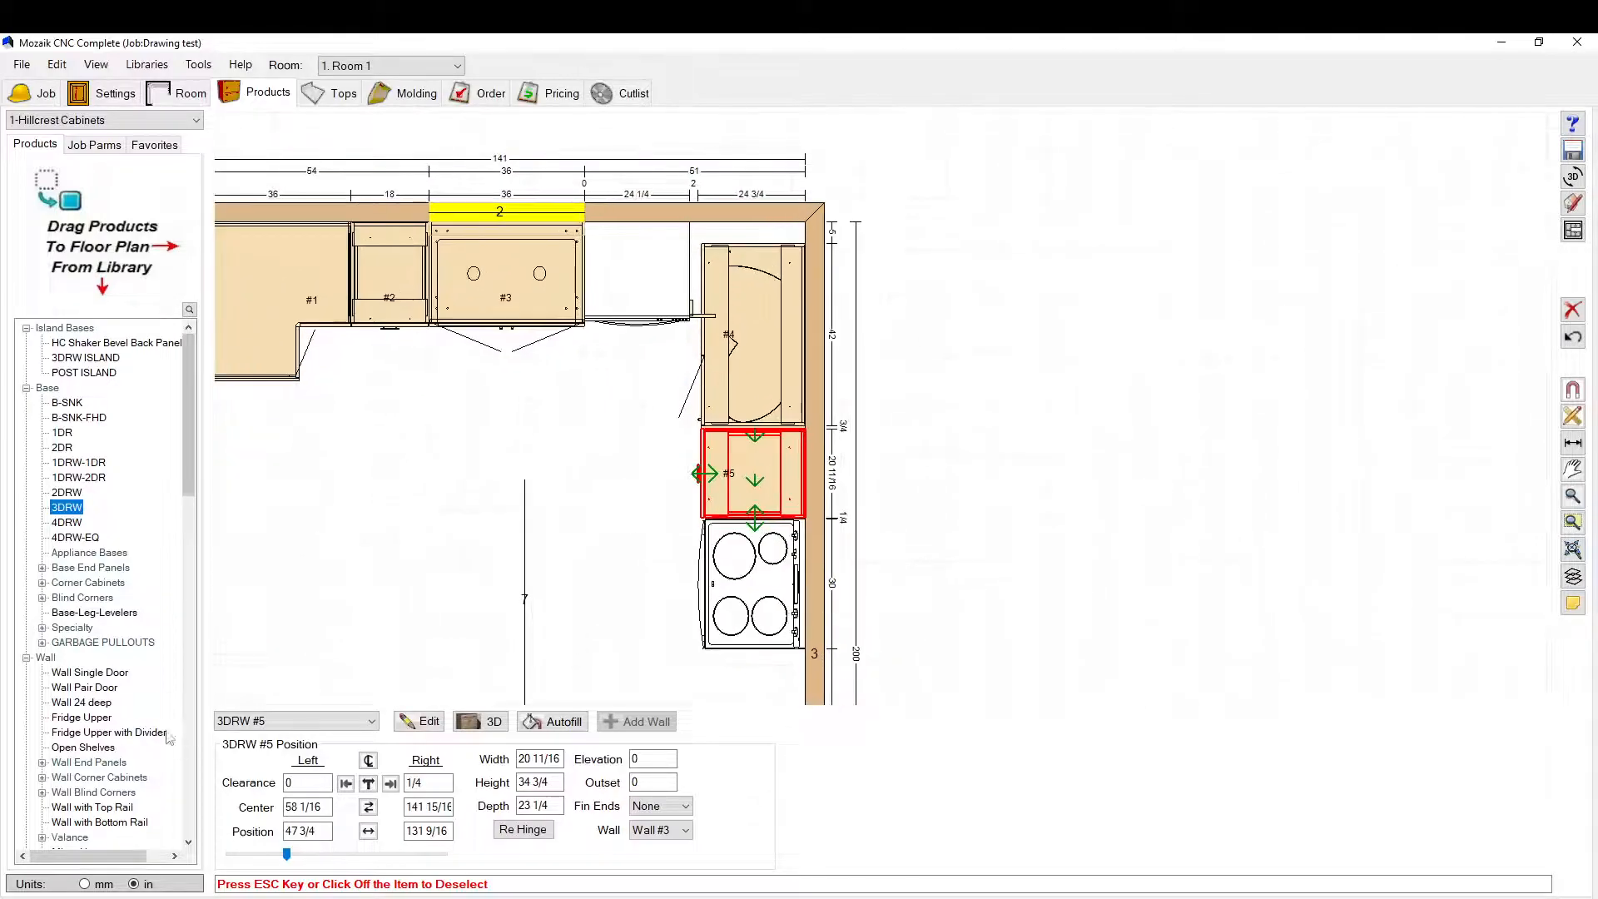
Step: Place Wall 45 Corner cabinets in the two room corners at the ends of wall 2
scroll(100, 747, down, 2)
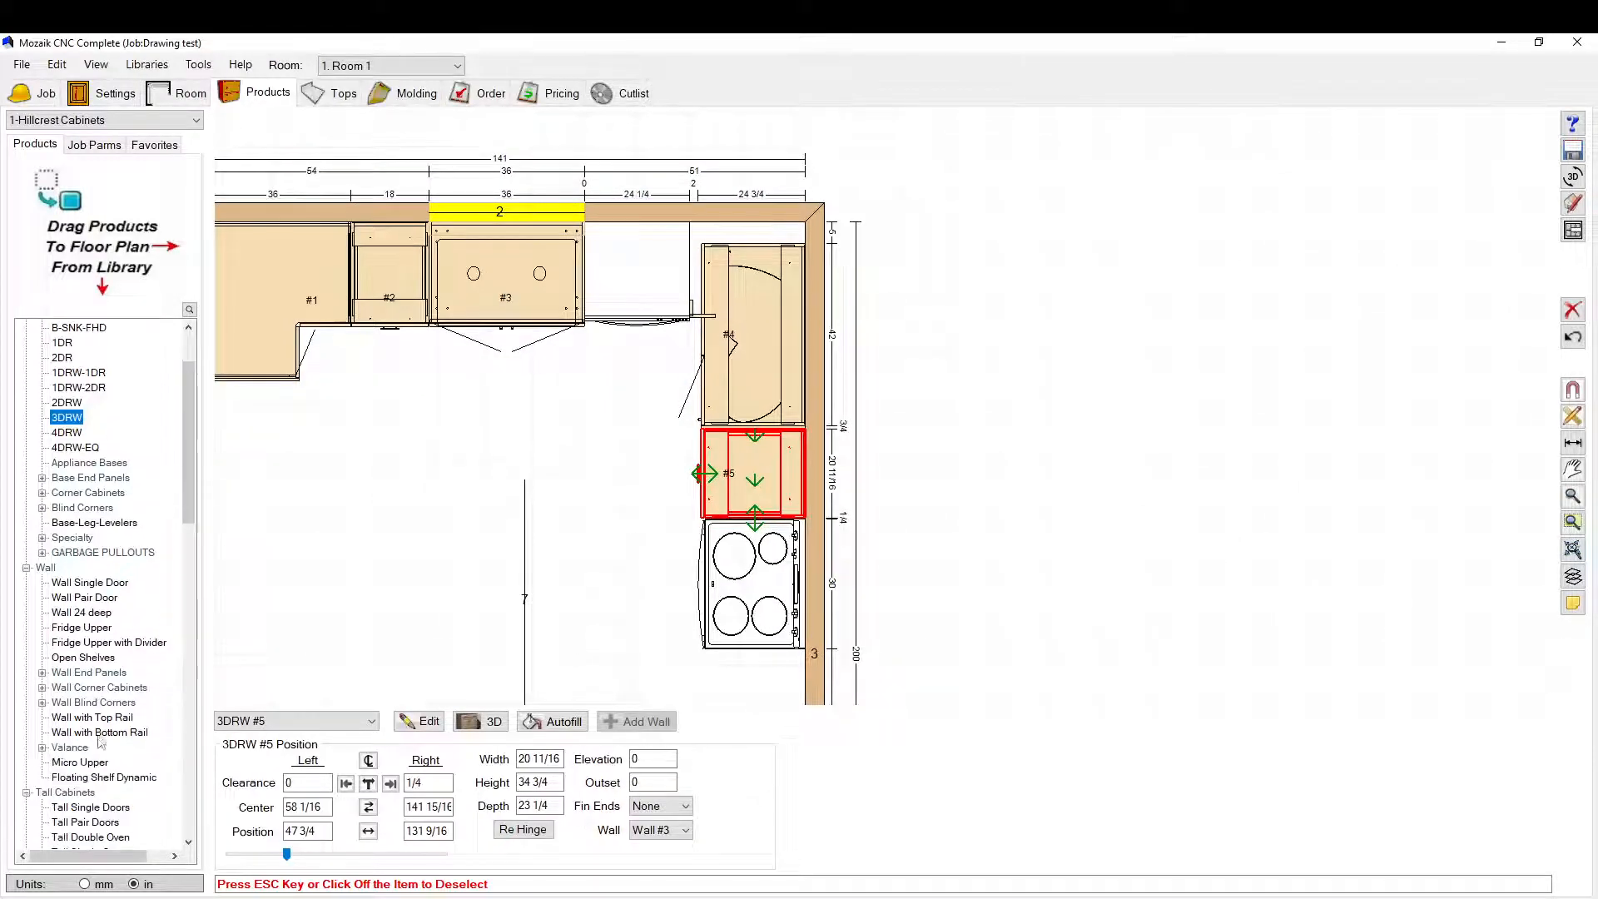
click(41, 688)
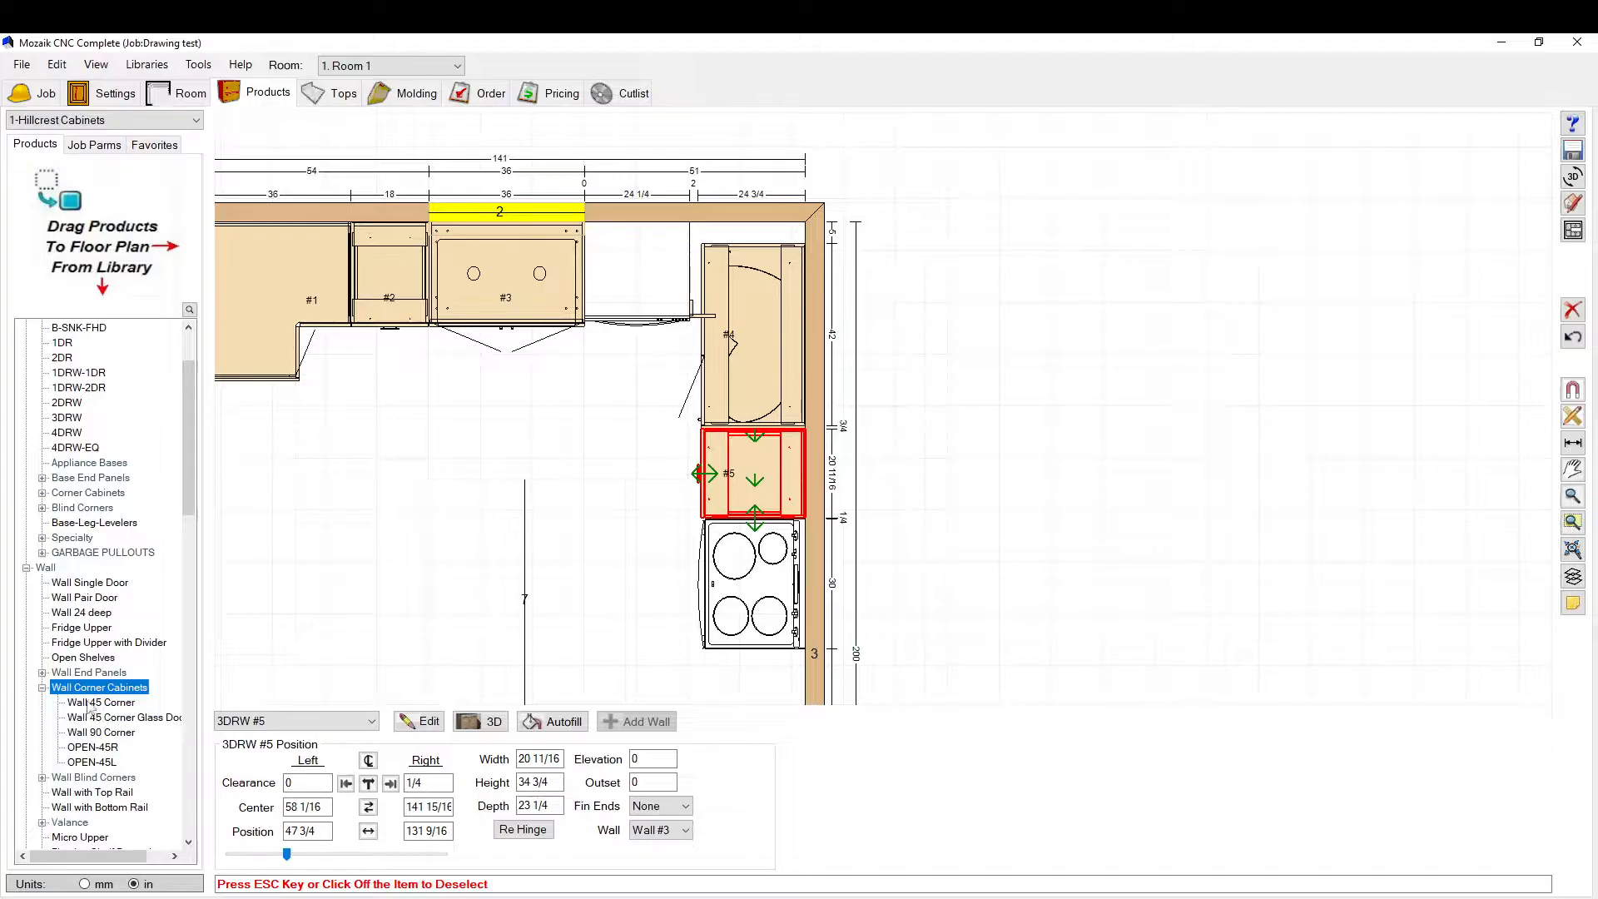
drag(100, 704, 736, 333)
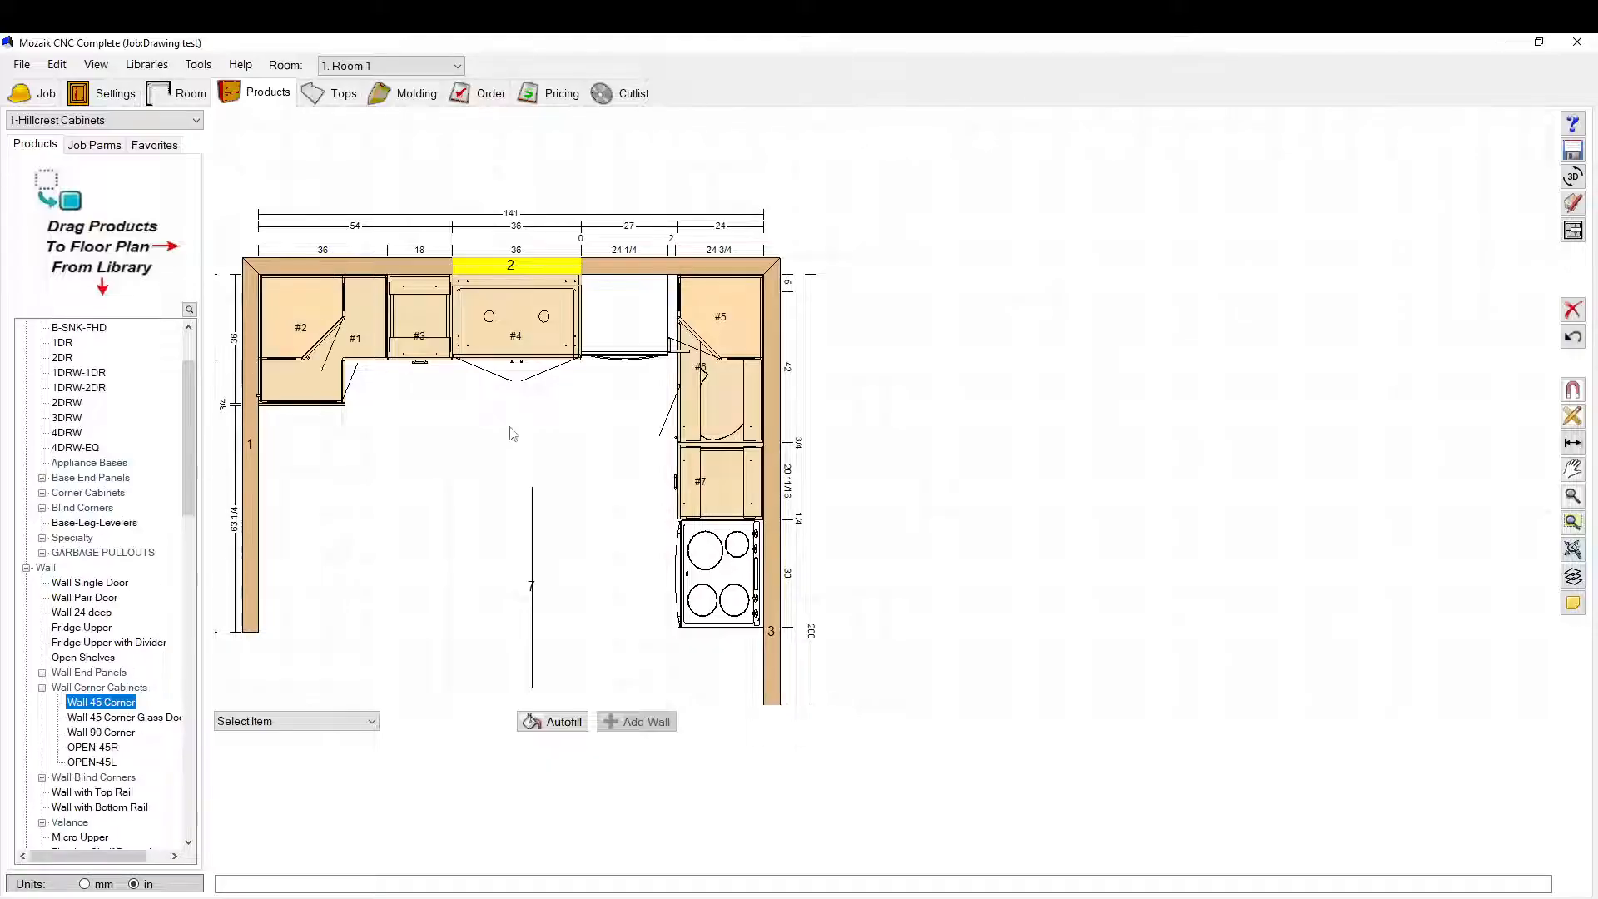
Step: Place a Wall Pair Door cabinet on wall 2 between the wall corner cabinet near wall 1 and the window
scroll(457, 308, down, 1)
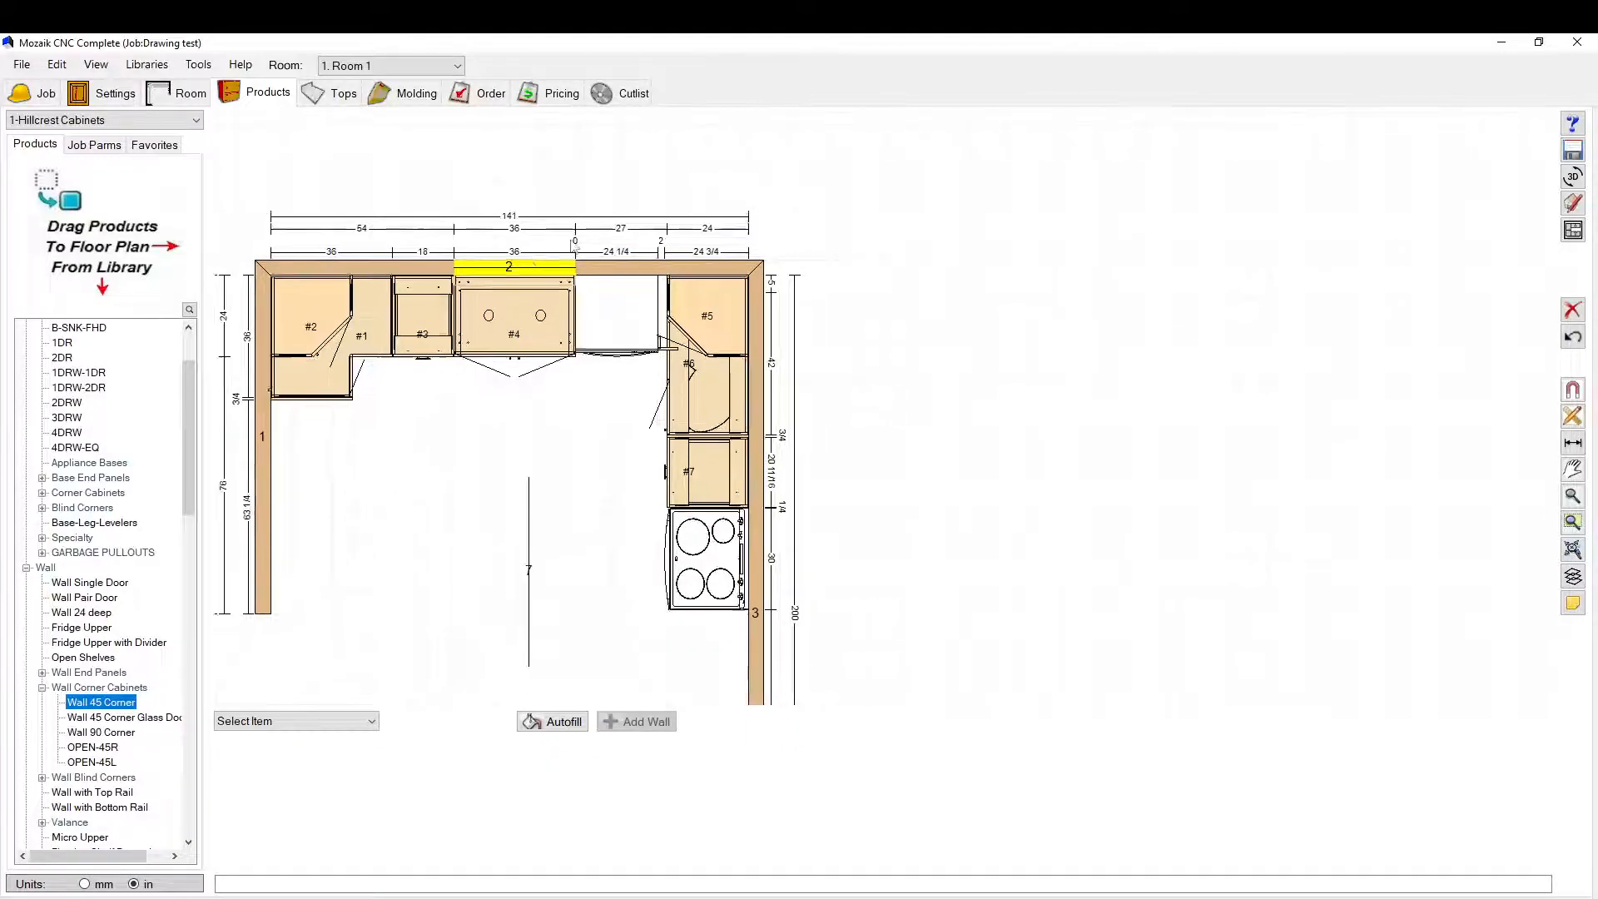
scroll(518, 278, up, 2)
middle_drag(517, 278, 476, 201)
scroll(476, 201, down, 1)
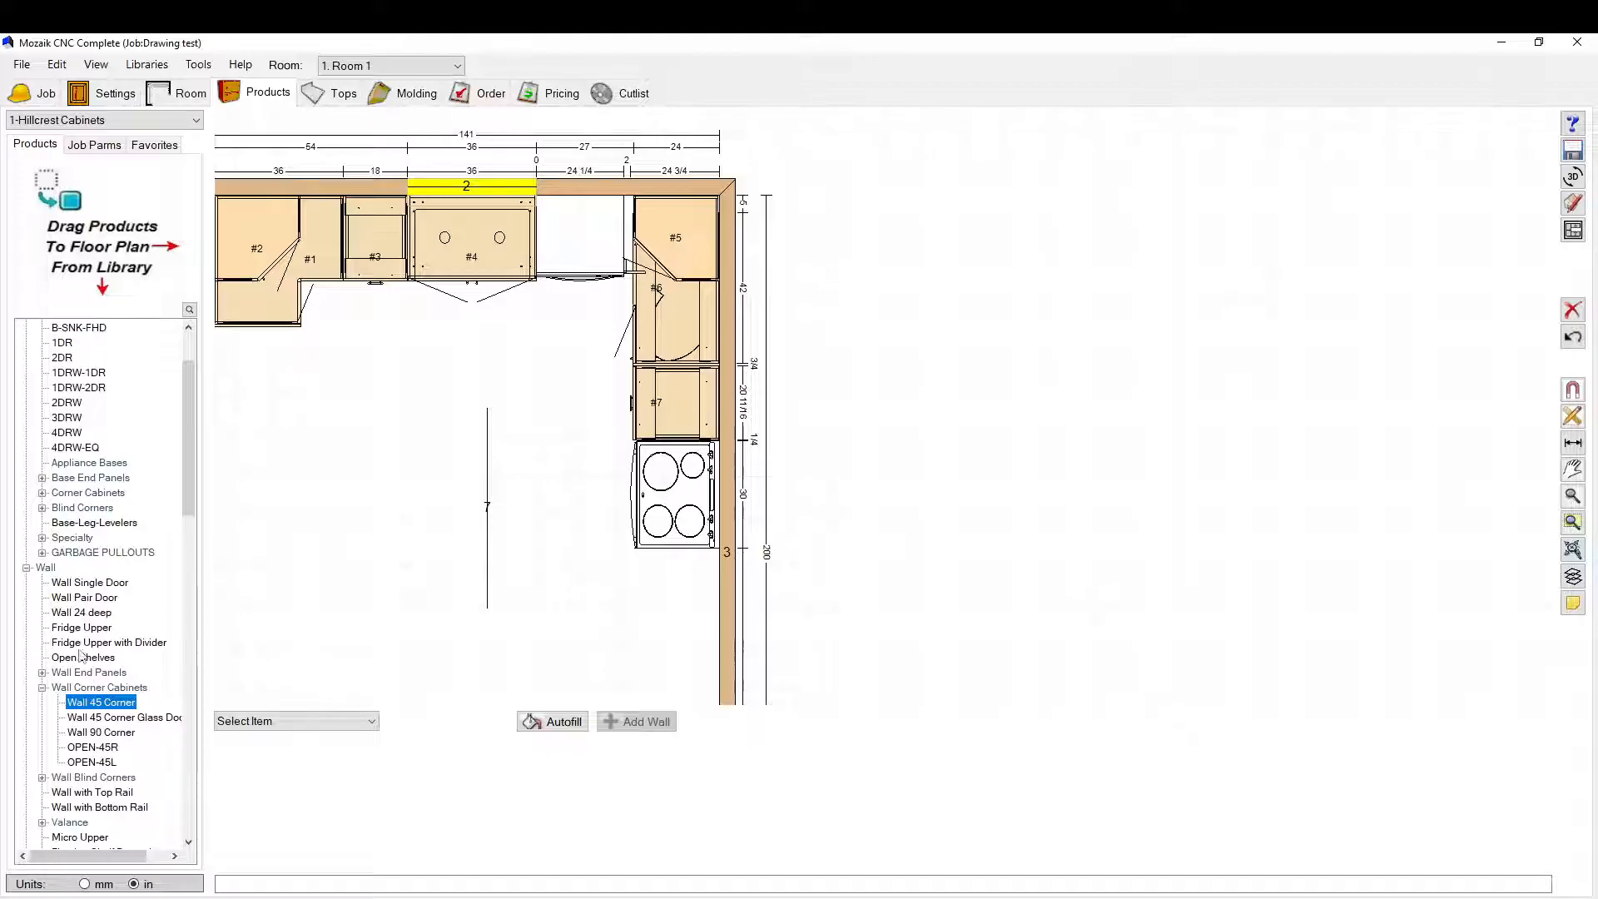
click(82, 597)
drag(343, 220, 345, 223)
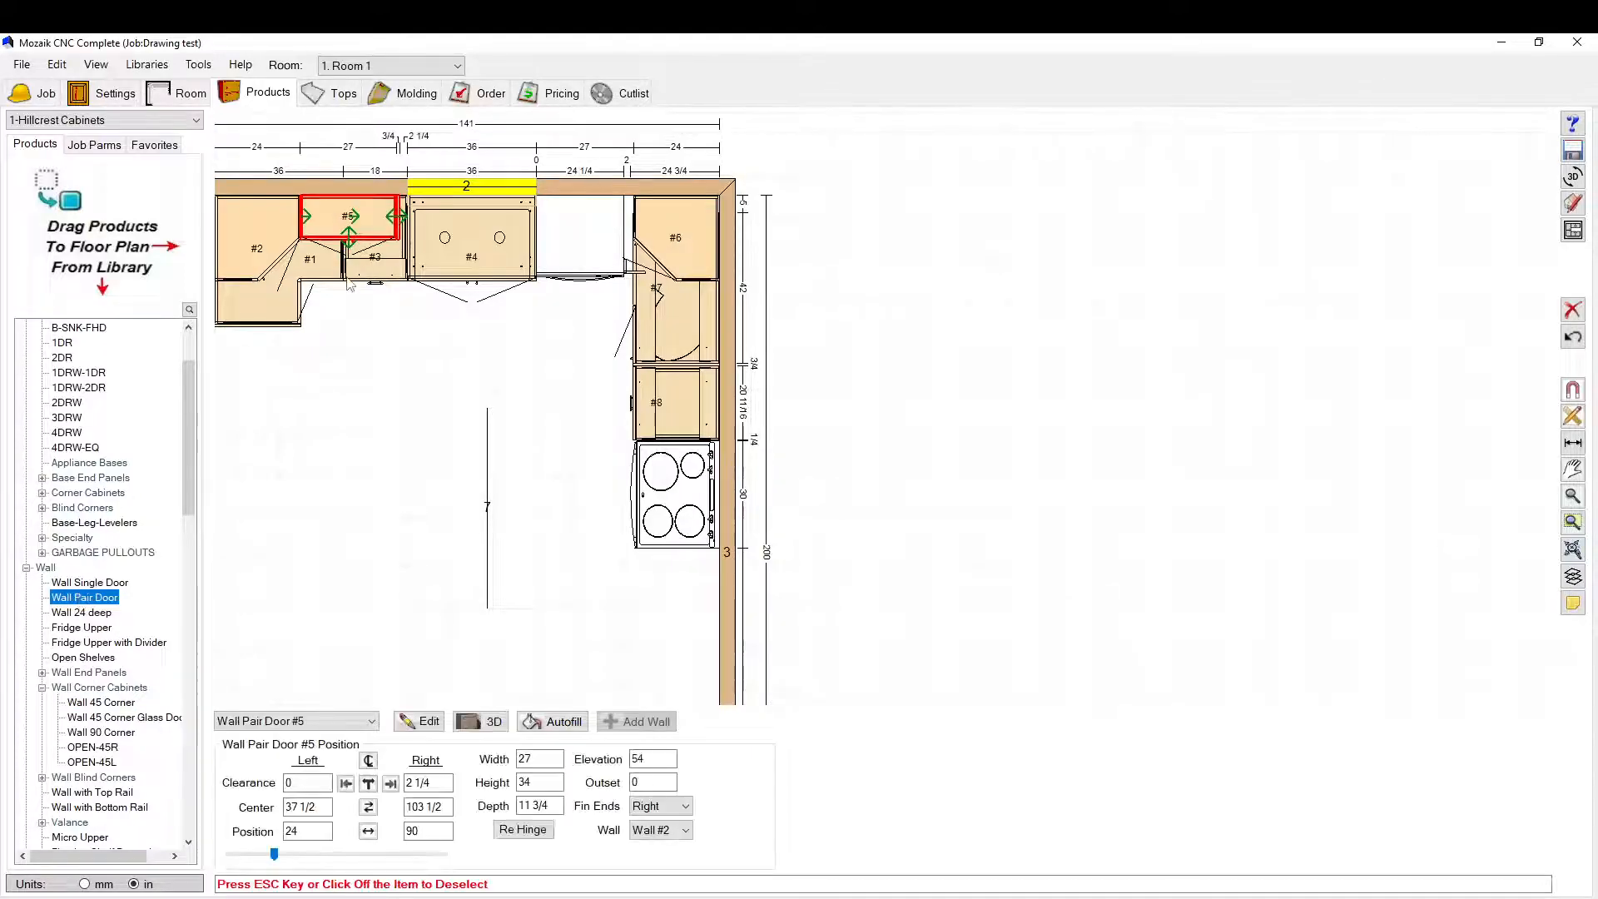
Step: Place a second Wall Pair Door cabinet on wall 2 between the window and the corner cabinet near wall 3
scroll(531, 220, up, 4)
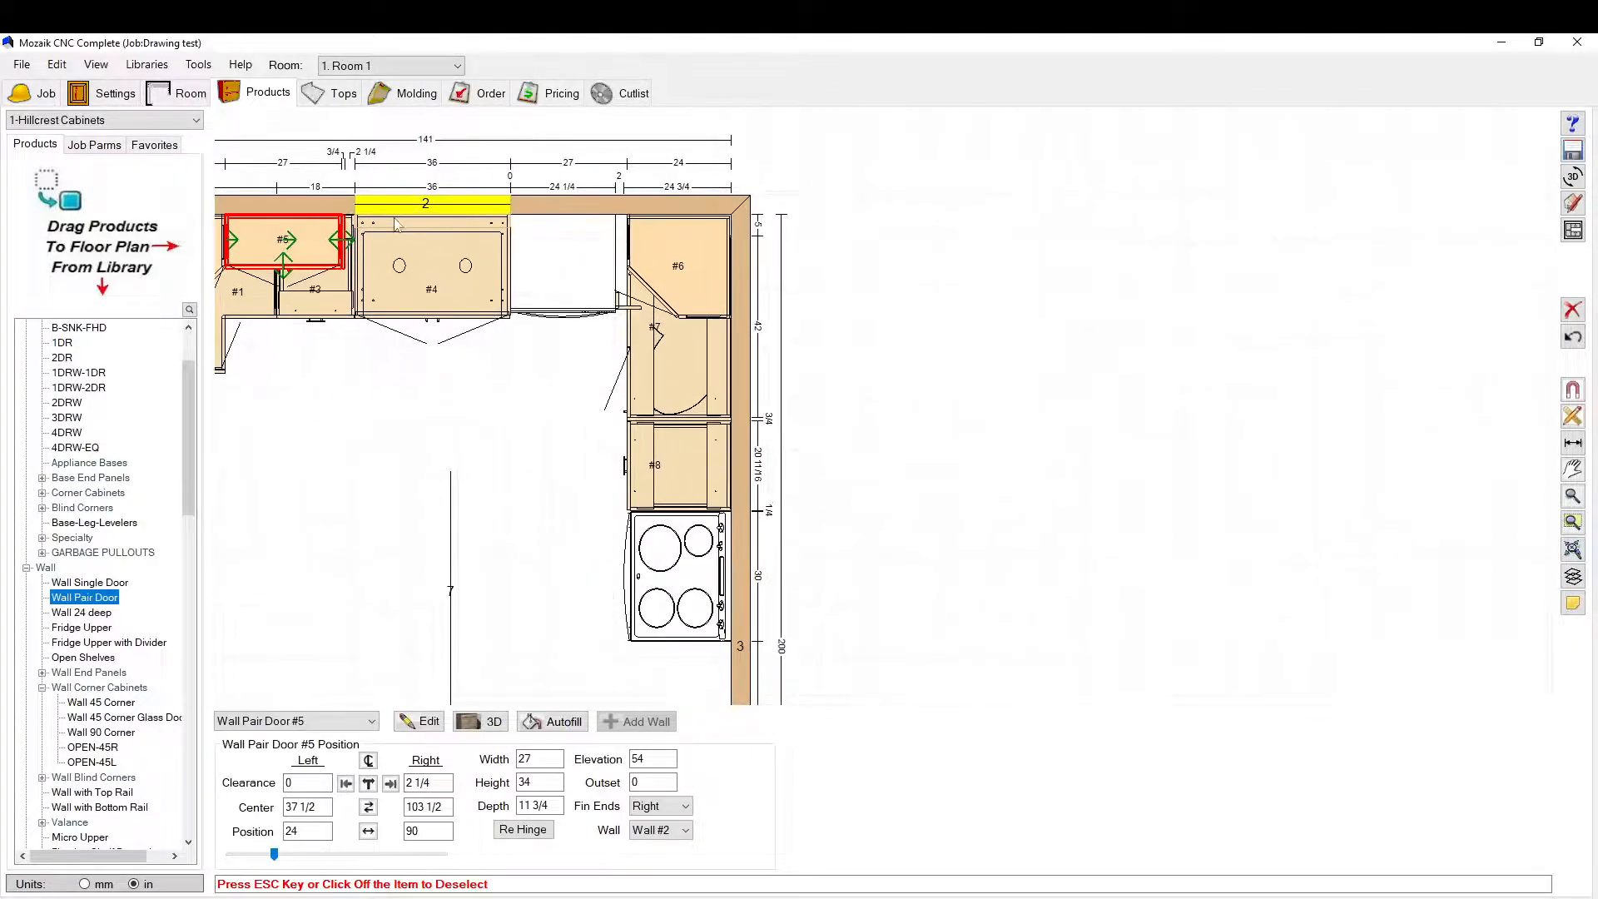
scroll(613, 232, down, 1)
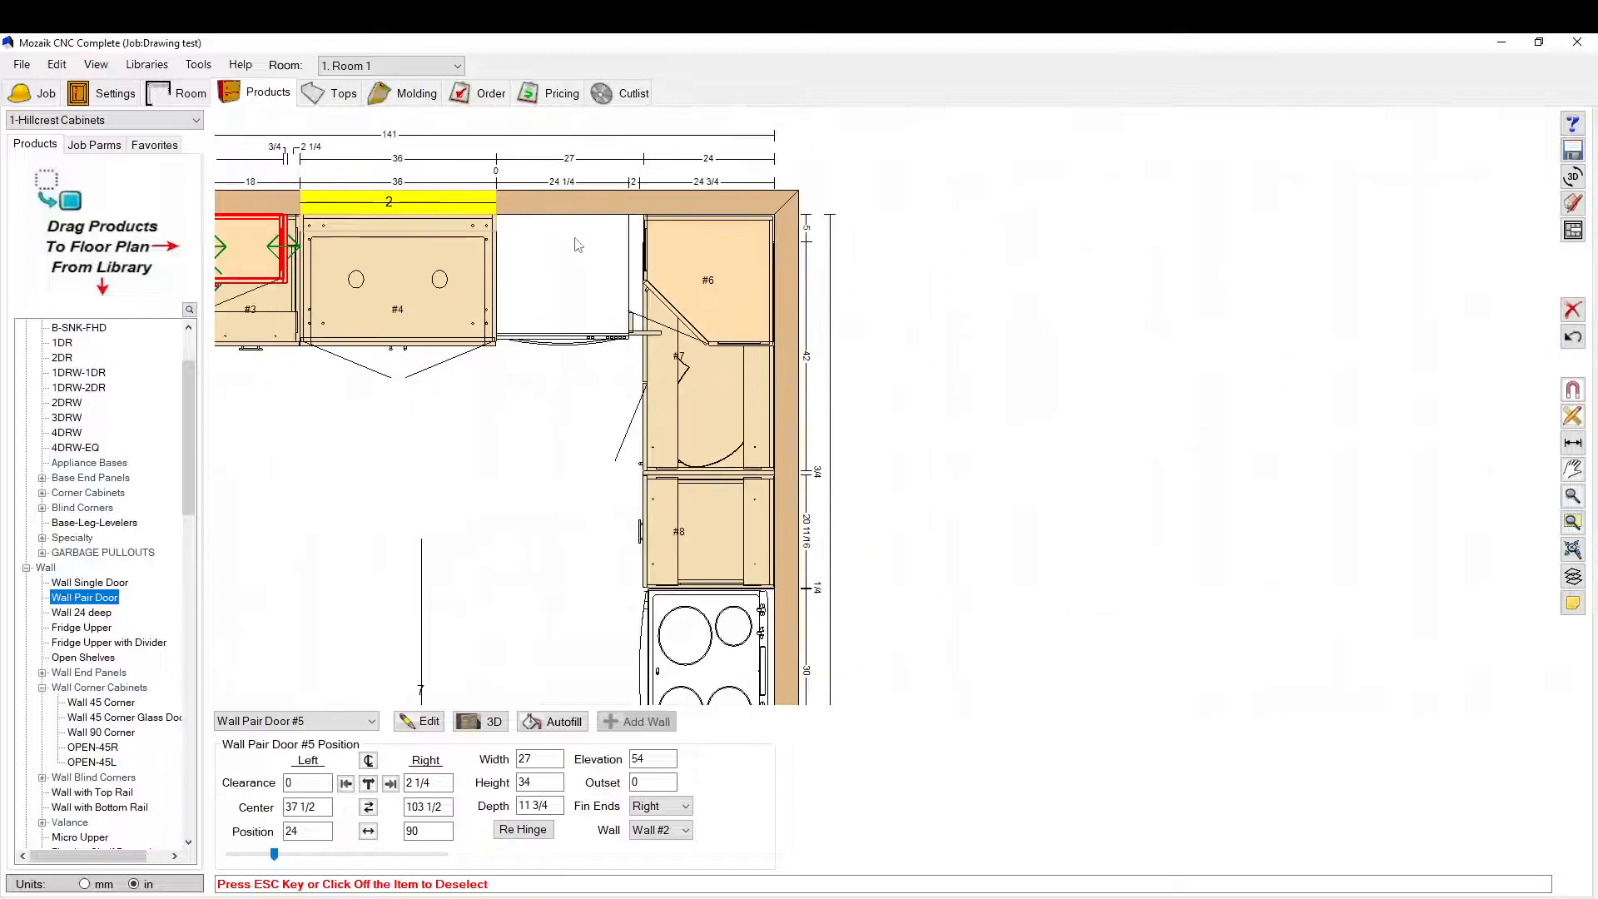
drag(100, 601, 628, 301)
Step: Open the elevation of wall 2 and check the height of the Wall Pair Door cabinet on the wall 1 side of the window
click(1573, 232)
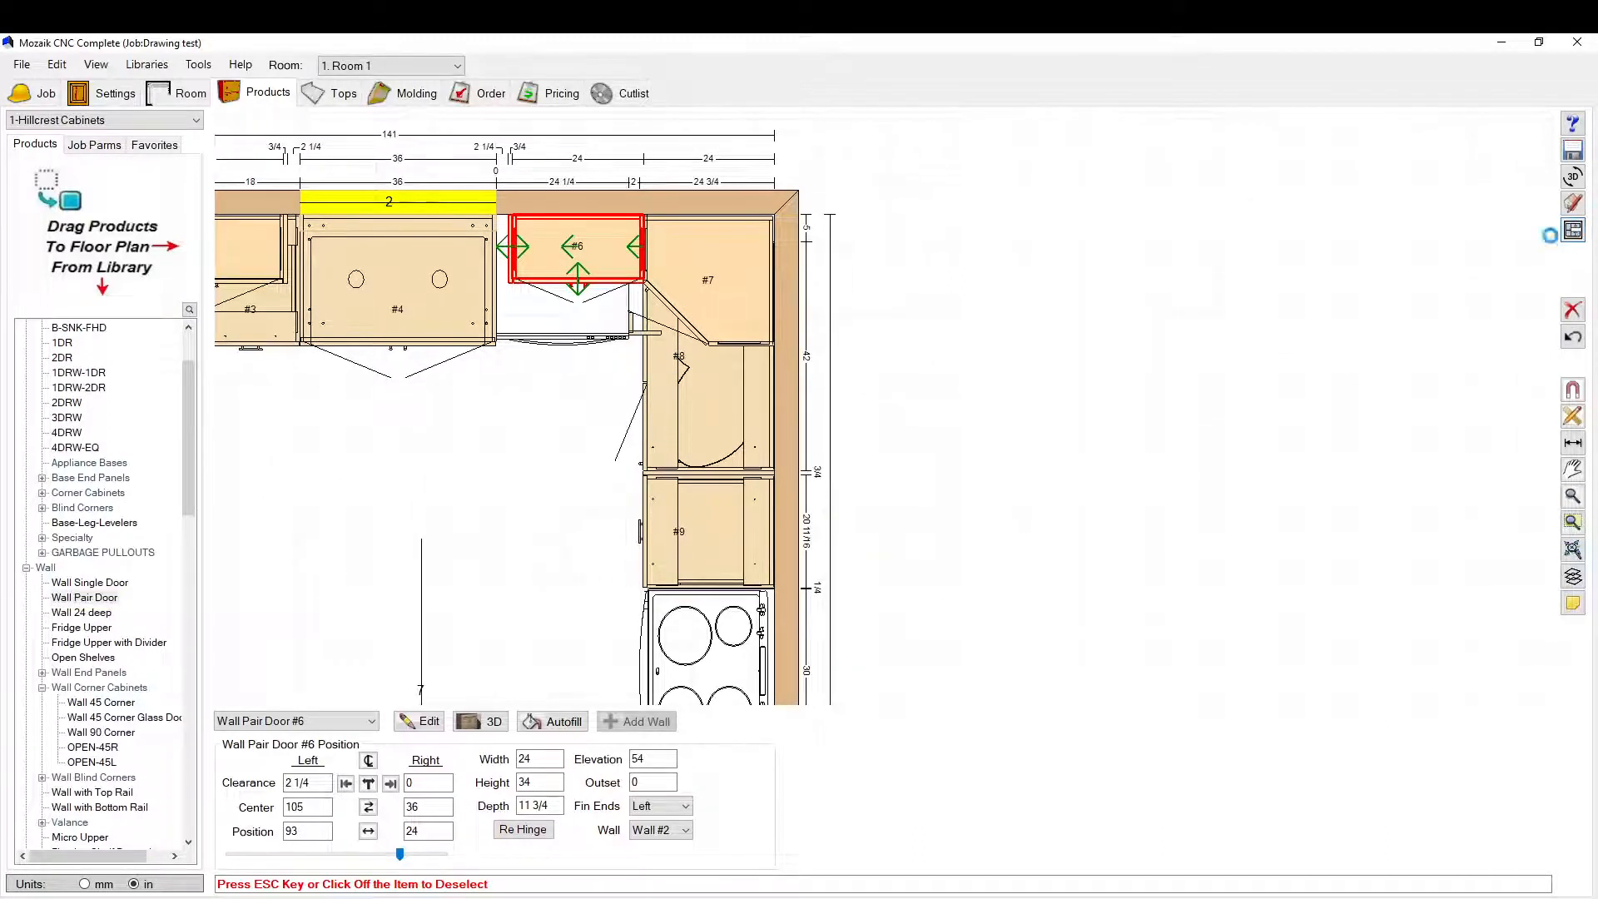
scroll(556, 262, up, 6)
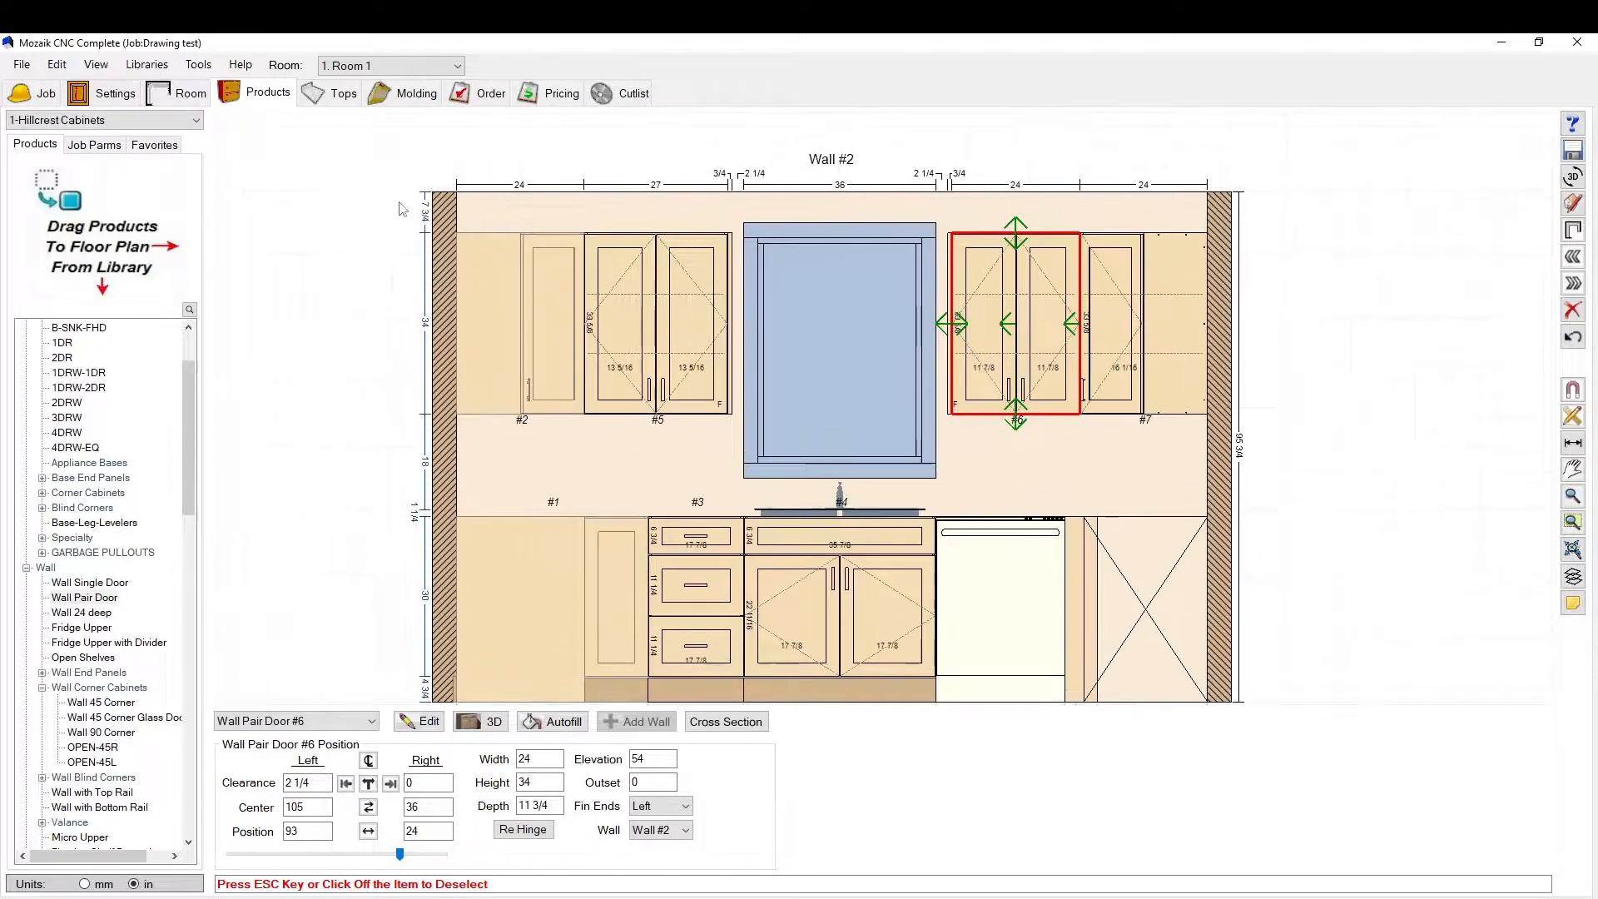
scroll(541, 283, down, 5)
scroll(622, 350, up, 2)
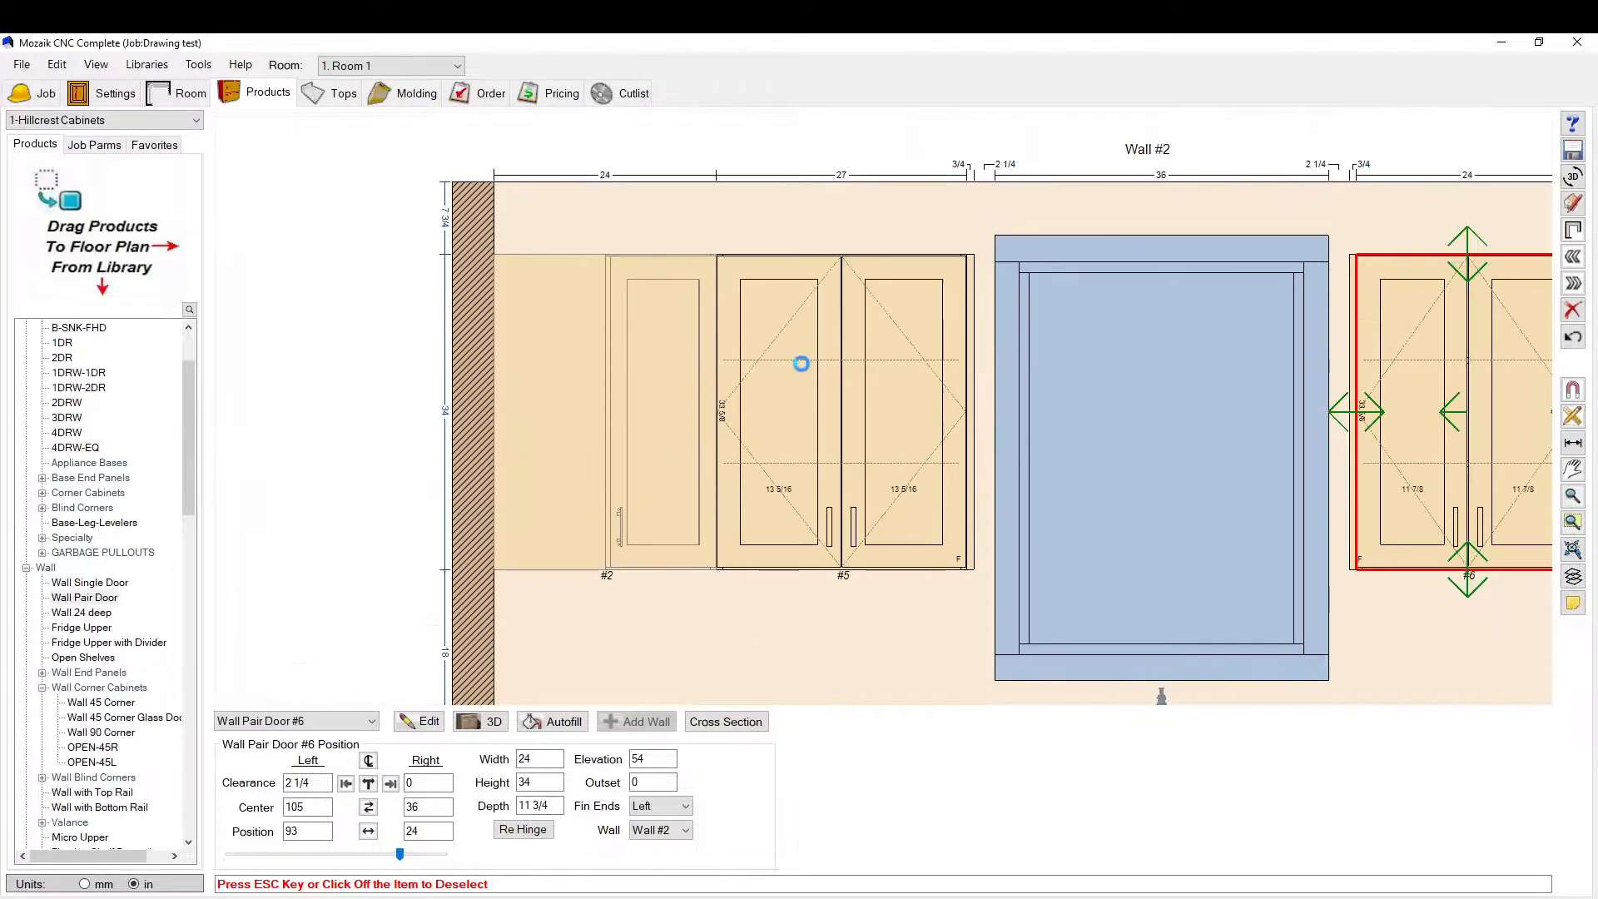
click(751, 527)
click(527, 784)
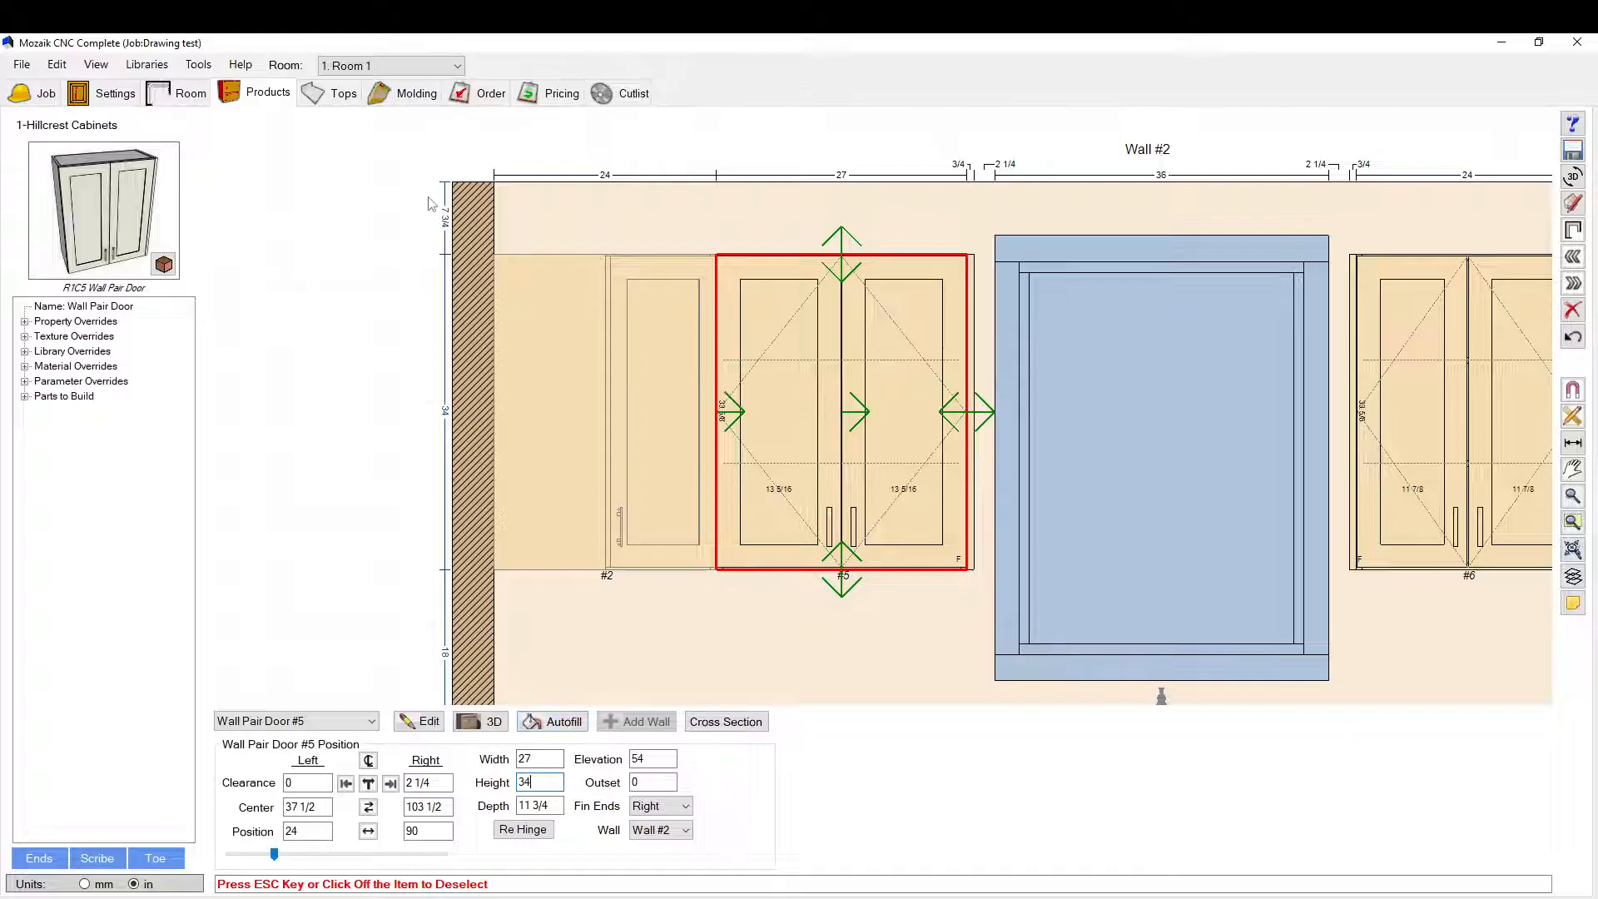
click(474, 242)
scroll(310, 261, down, 3)
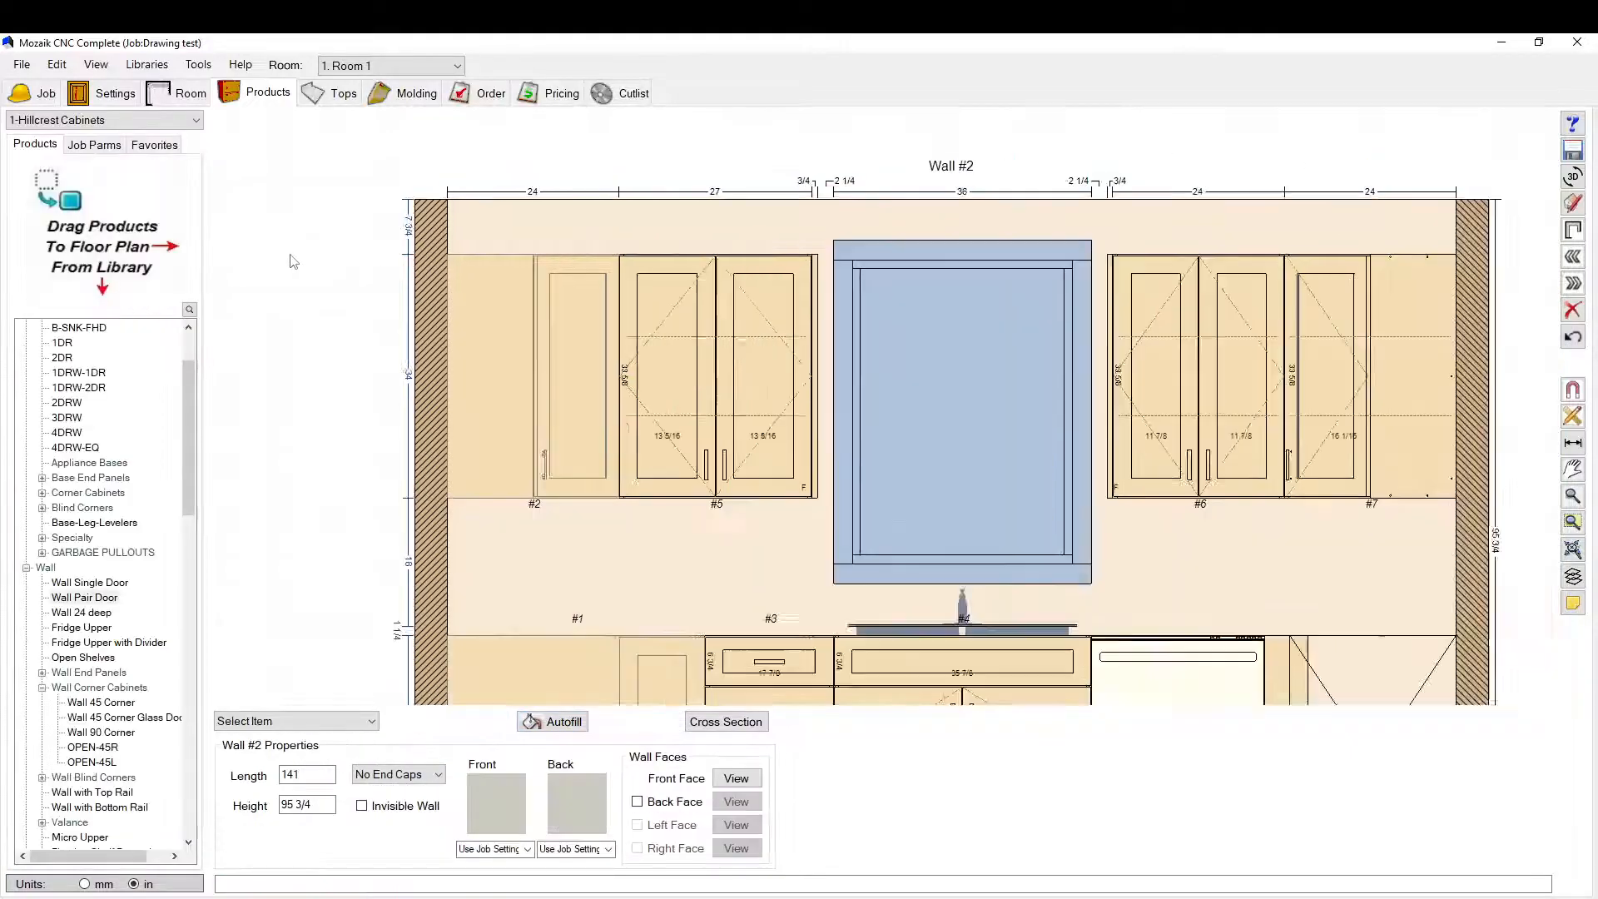
scroll(309, 261, up, 2)
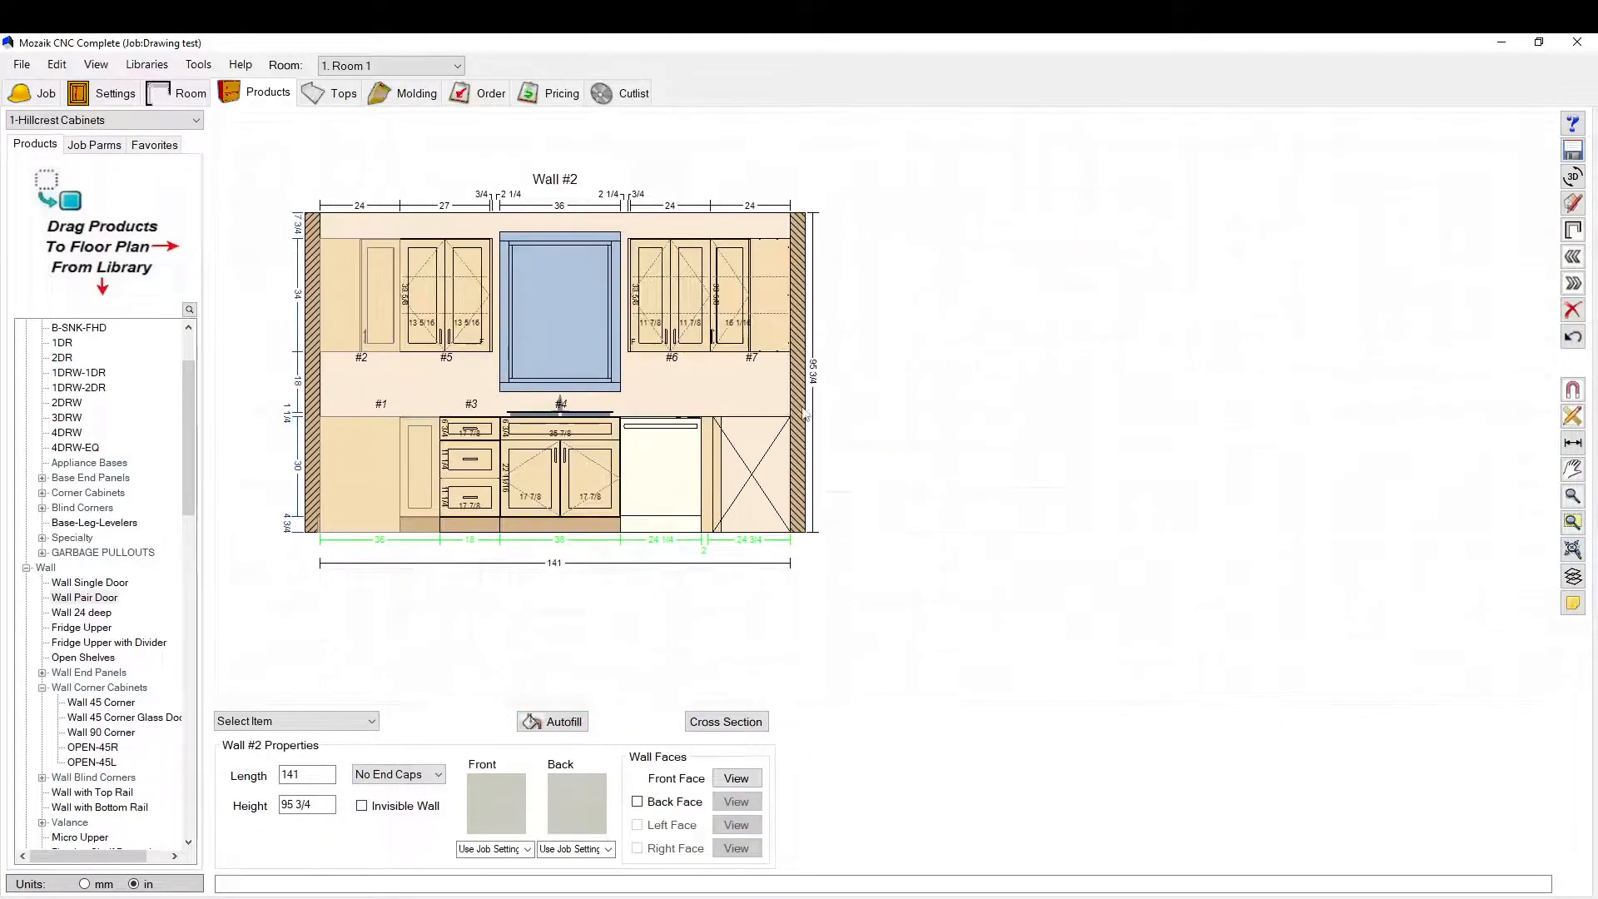
Step: Check the elevation value of the wall corner cabinet near wall 3 and review the full wall 2 elevation
click(770, 319)
click(1030, 360)
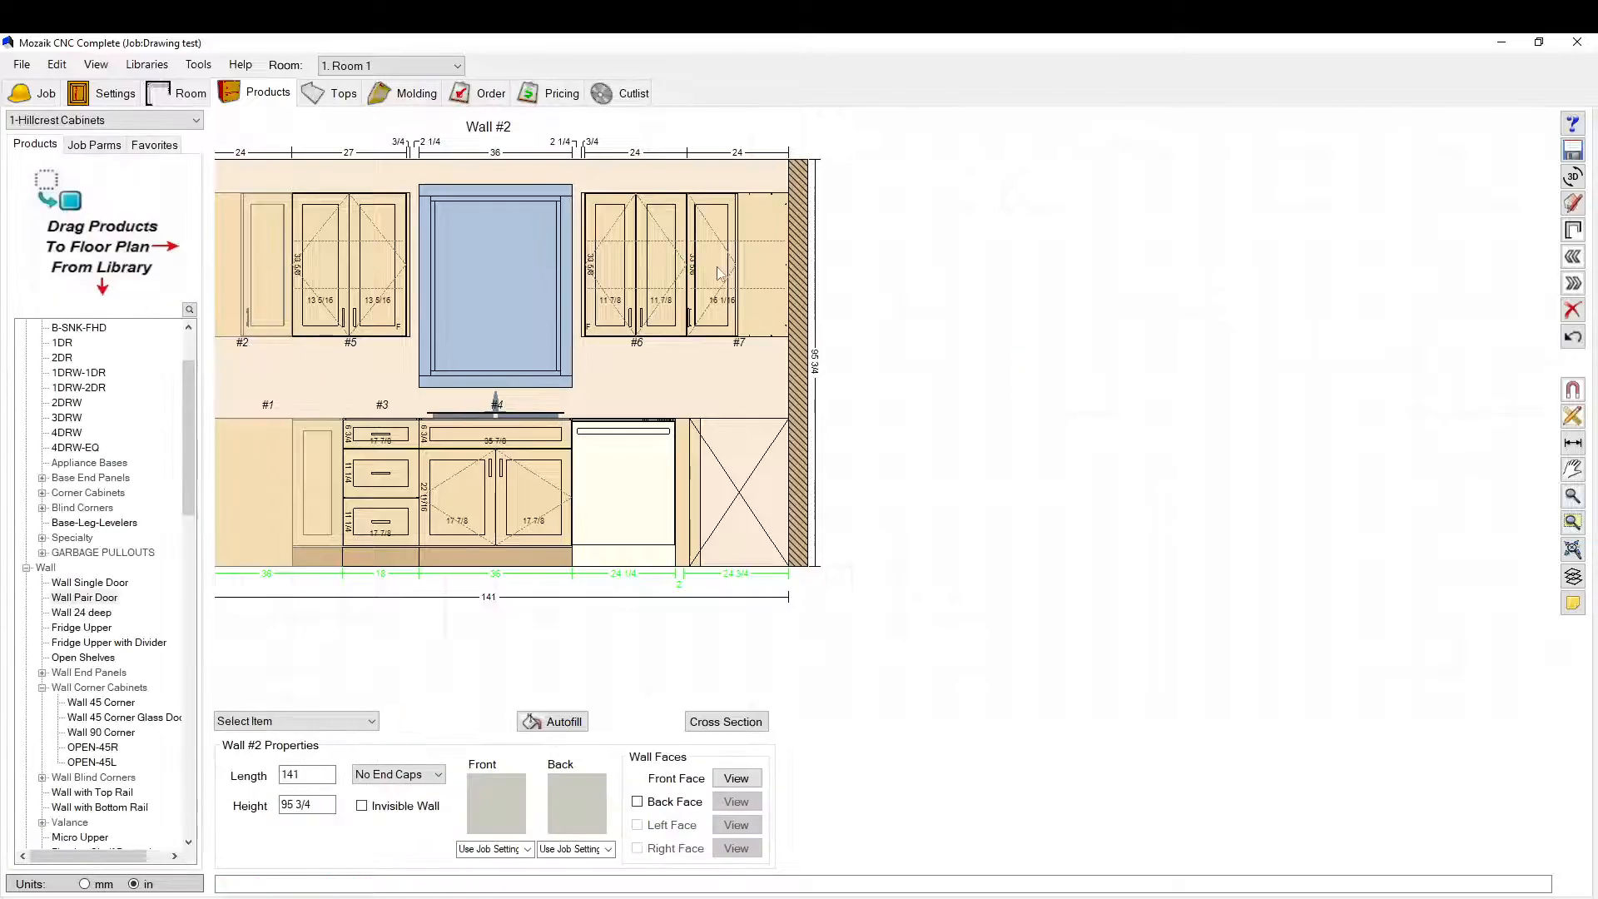
click(744, 291)
drag(649, 759, 569, 766)
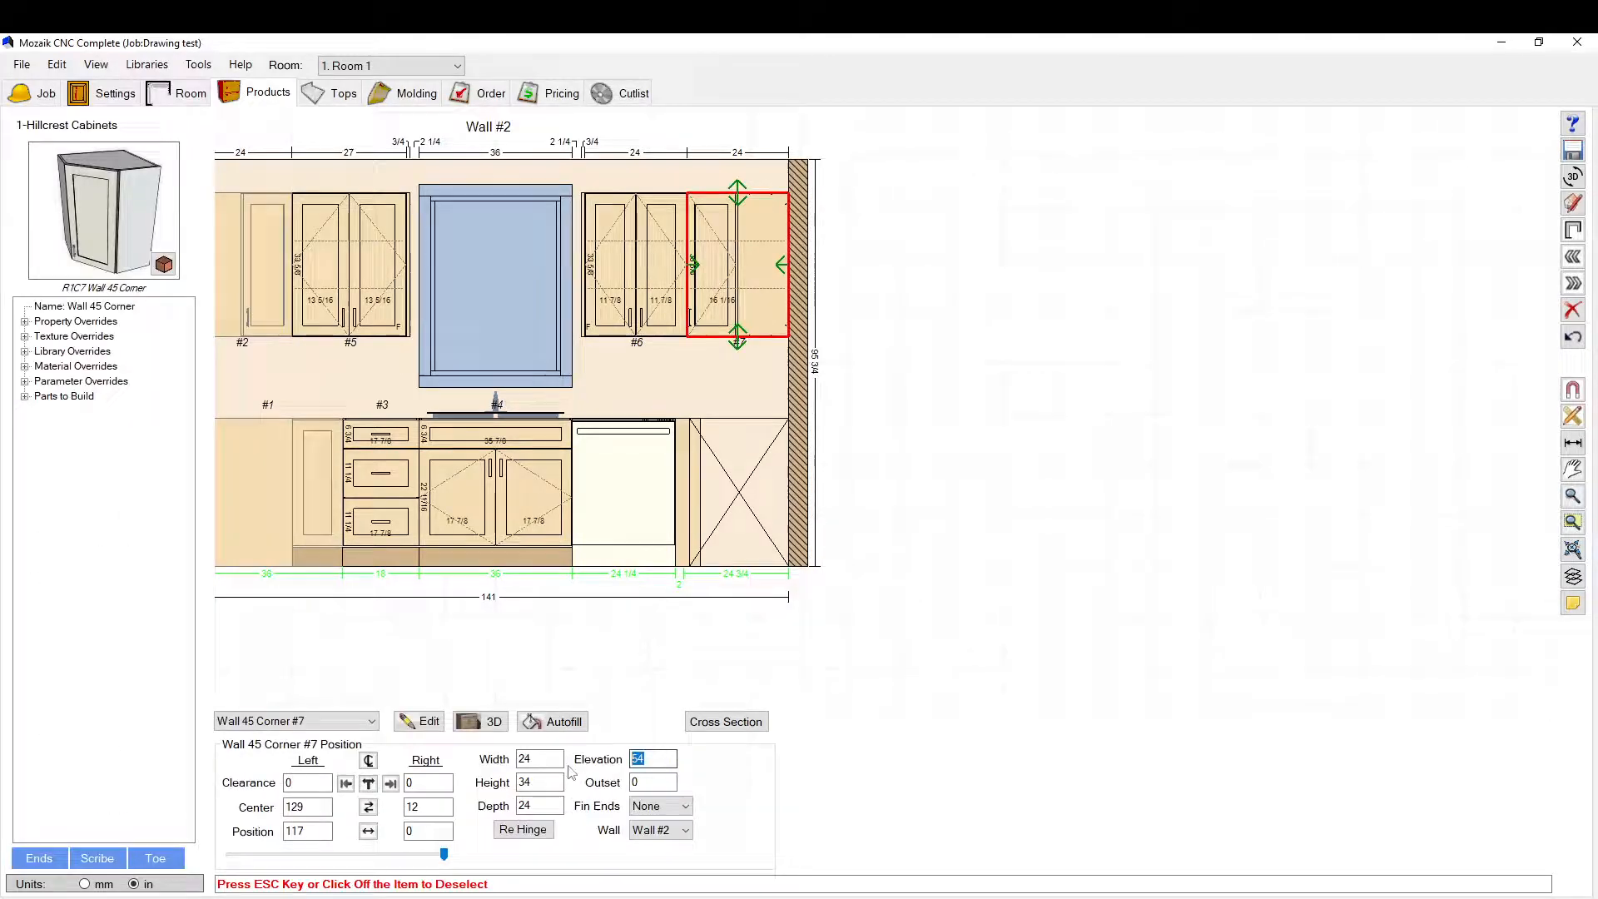
click(1074, 338)
scroll(653, 359, down, 2)
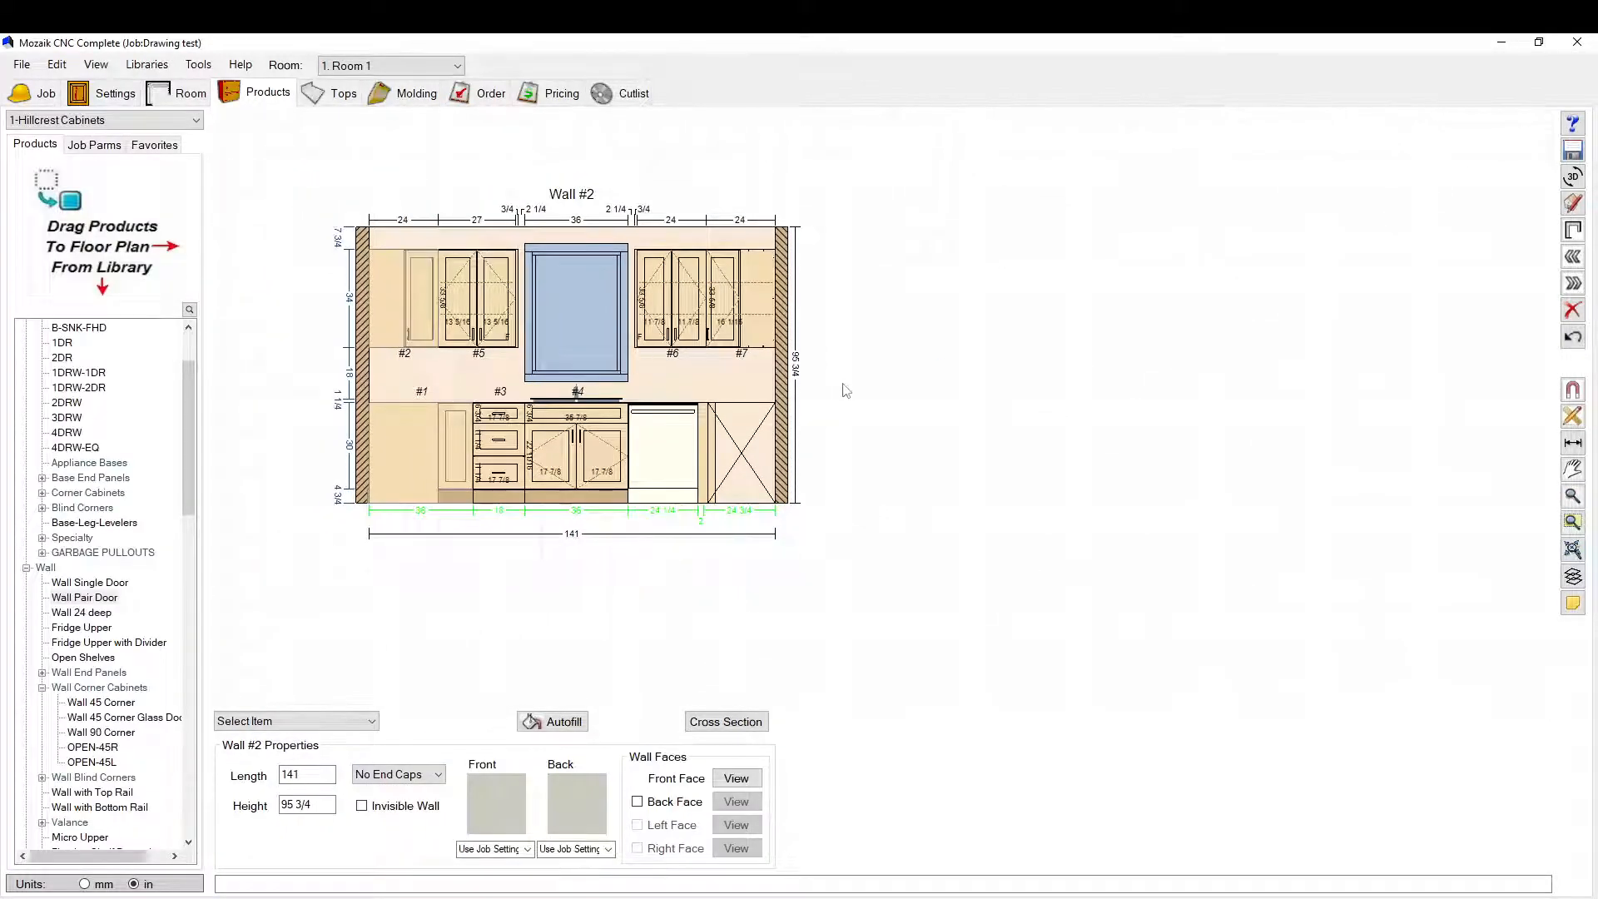
scroll(479, 232, up, 3)
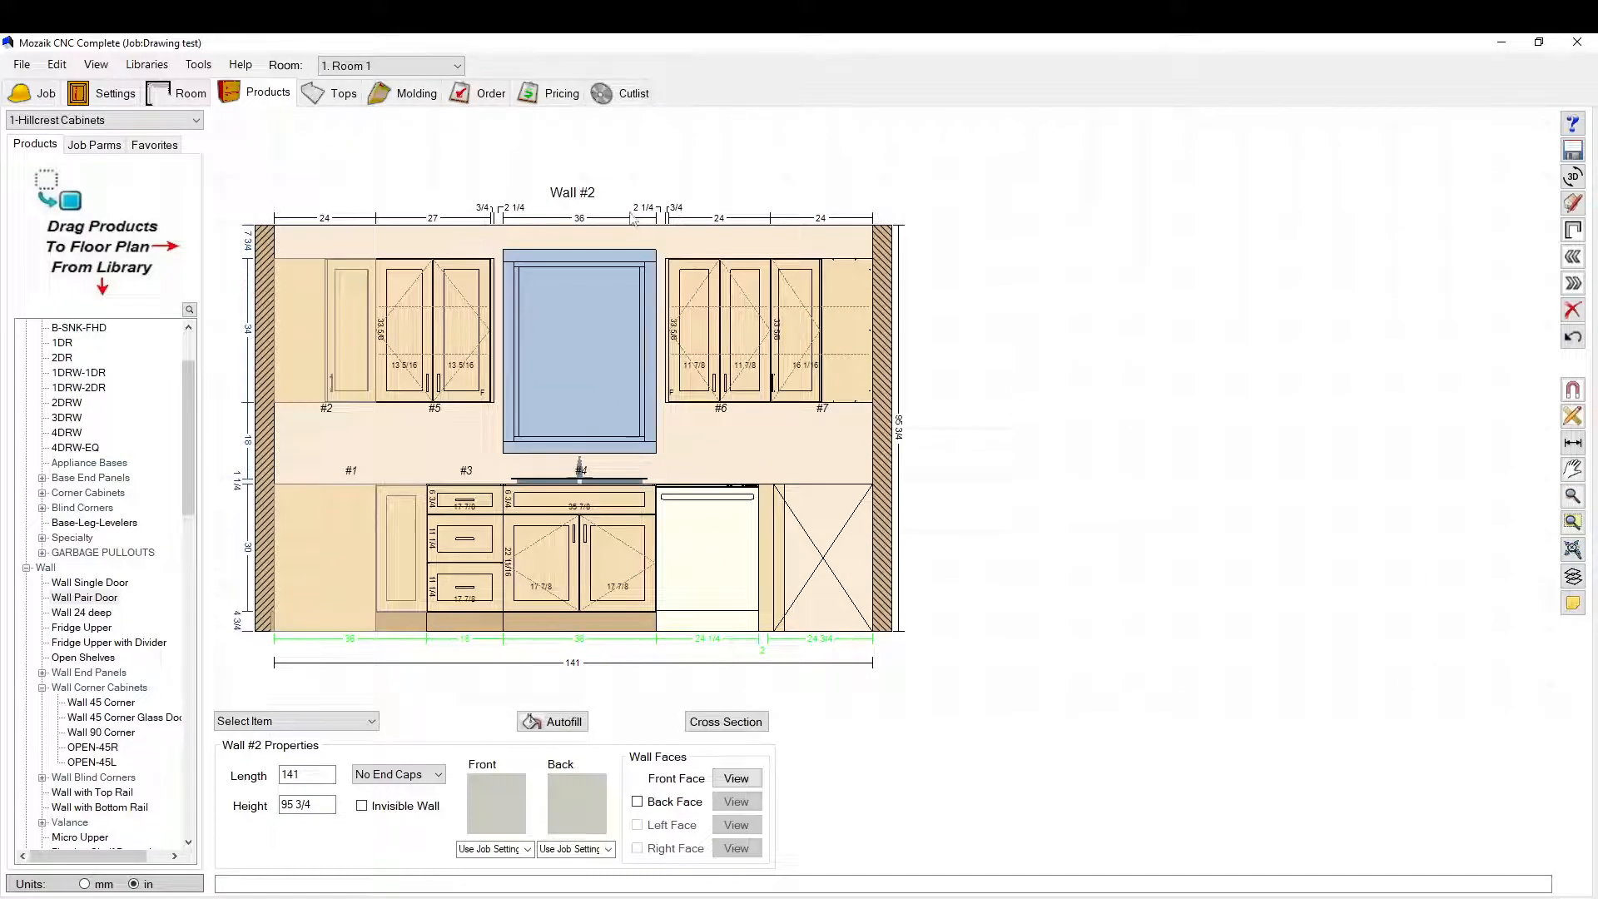
scroll(667, 221, up, 1)
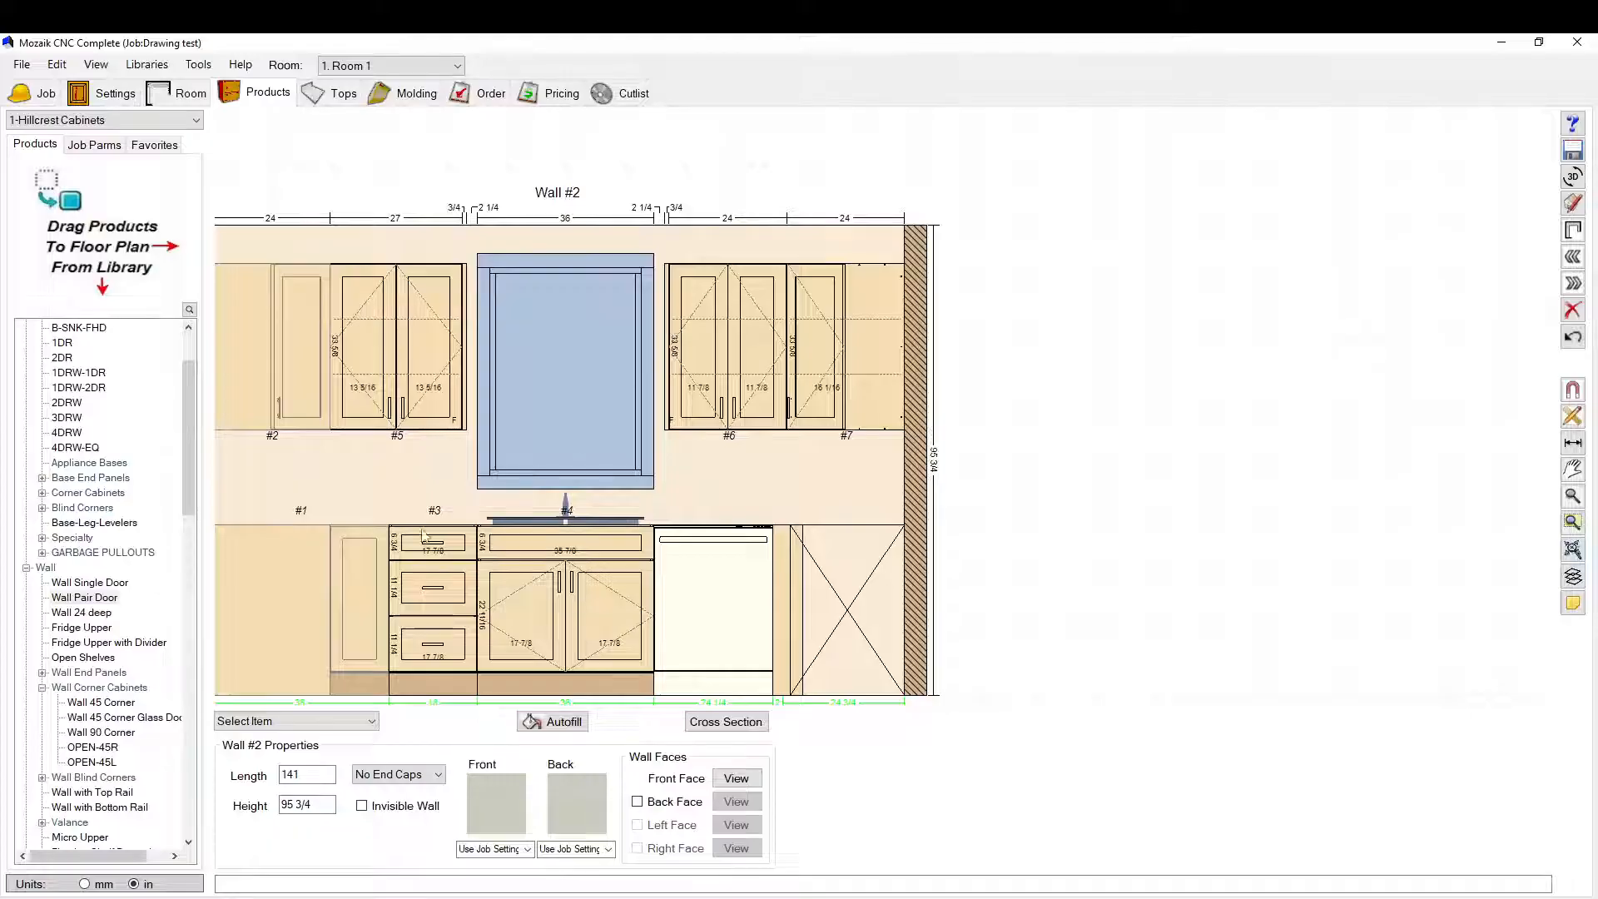
Step: Review the room's window side clearance setting, then return to the elevation of wall 2
click(179, 92)
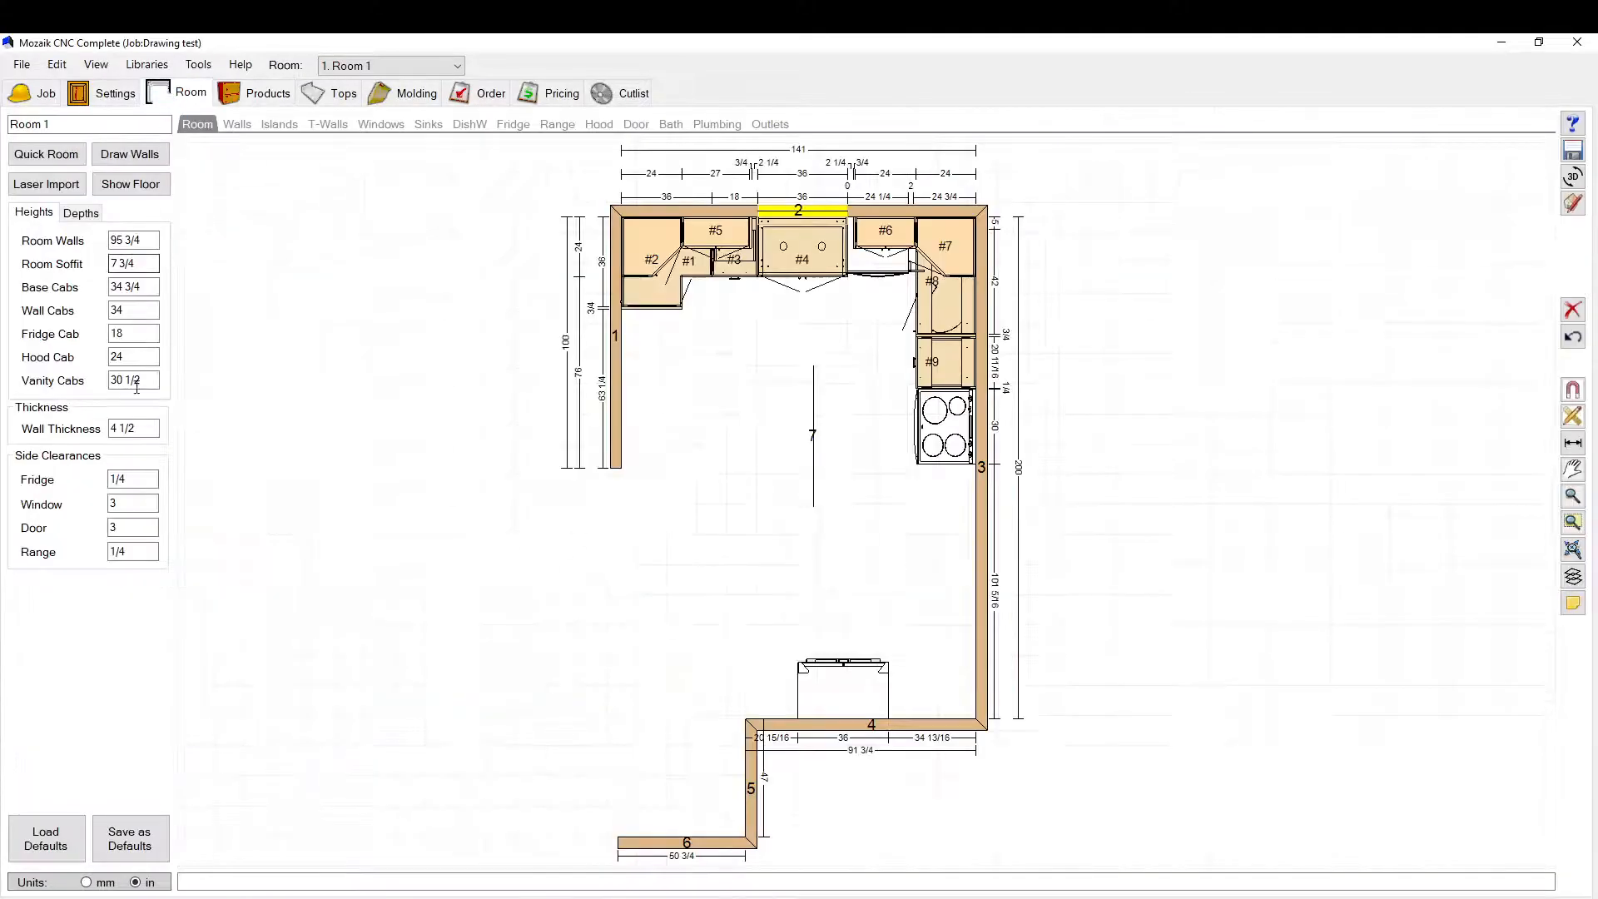
click(125, 506)
click(858, 218)
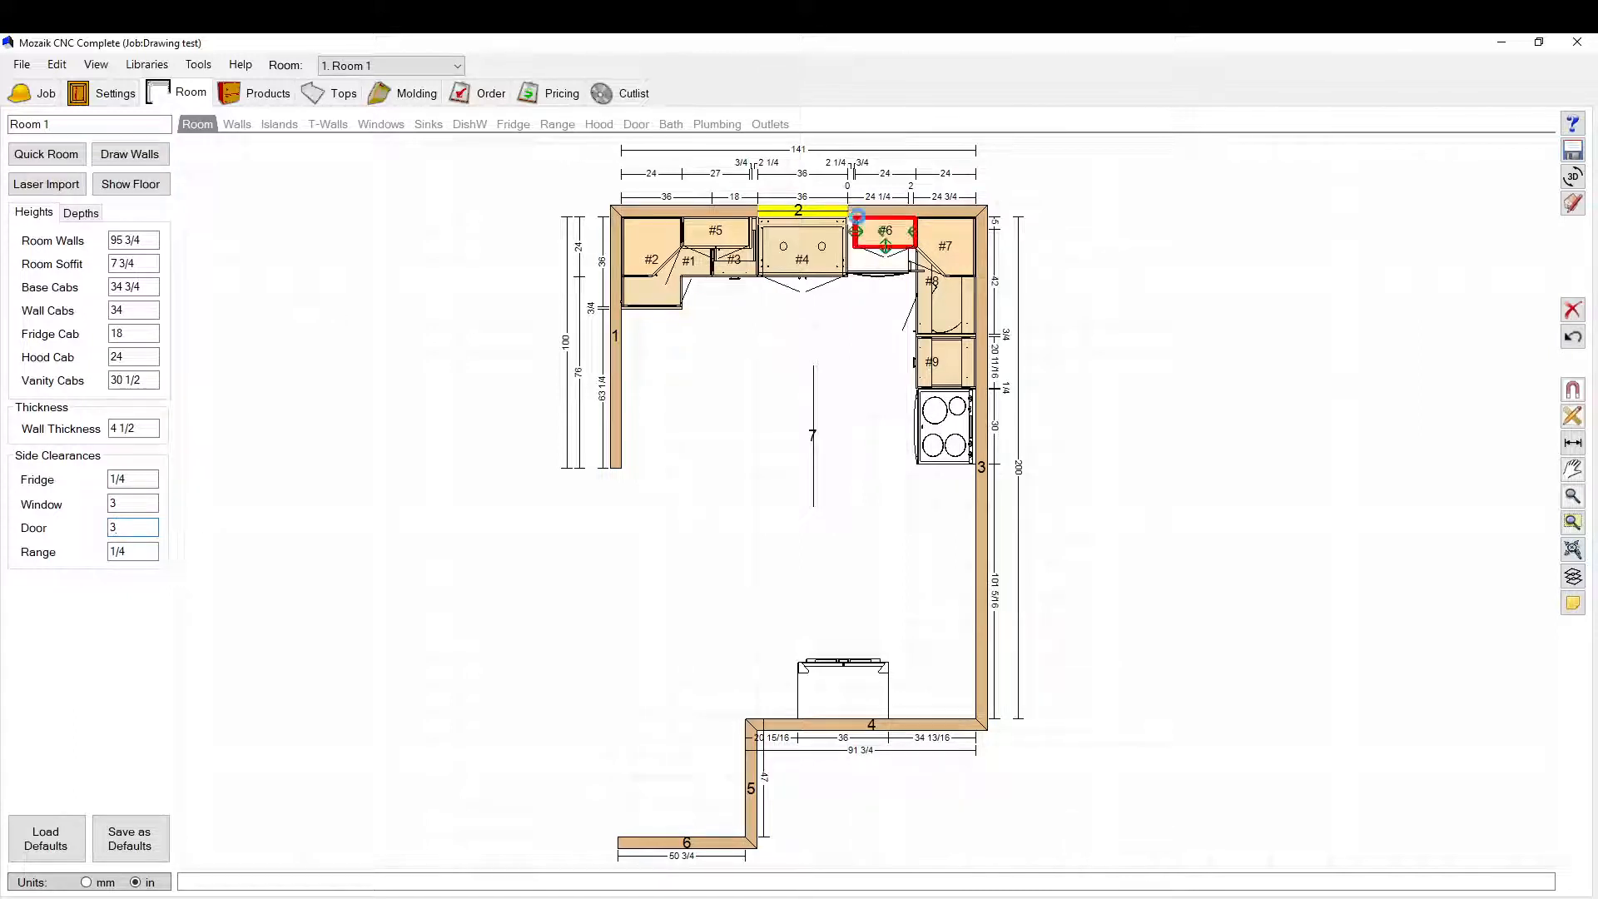
click(858, 213)
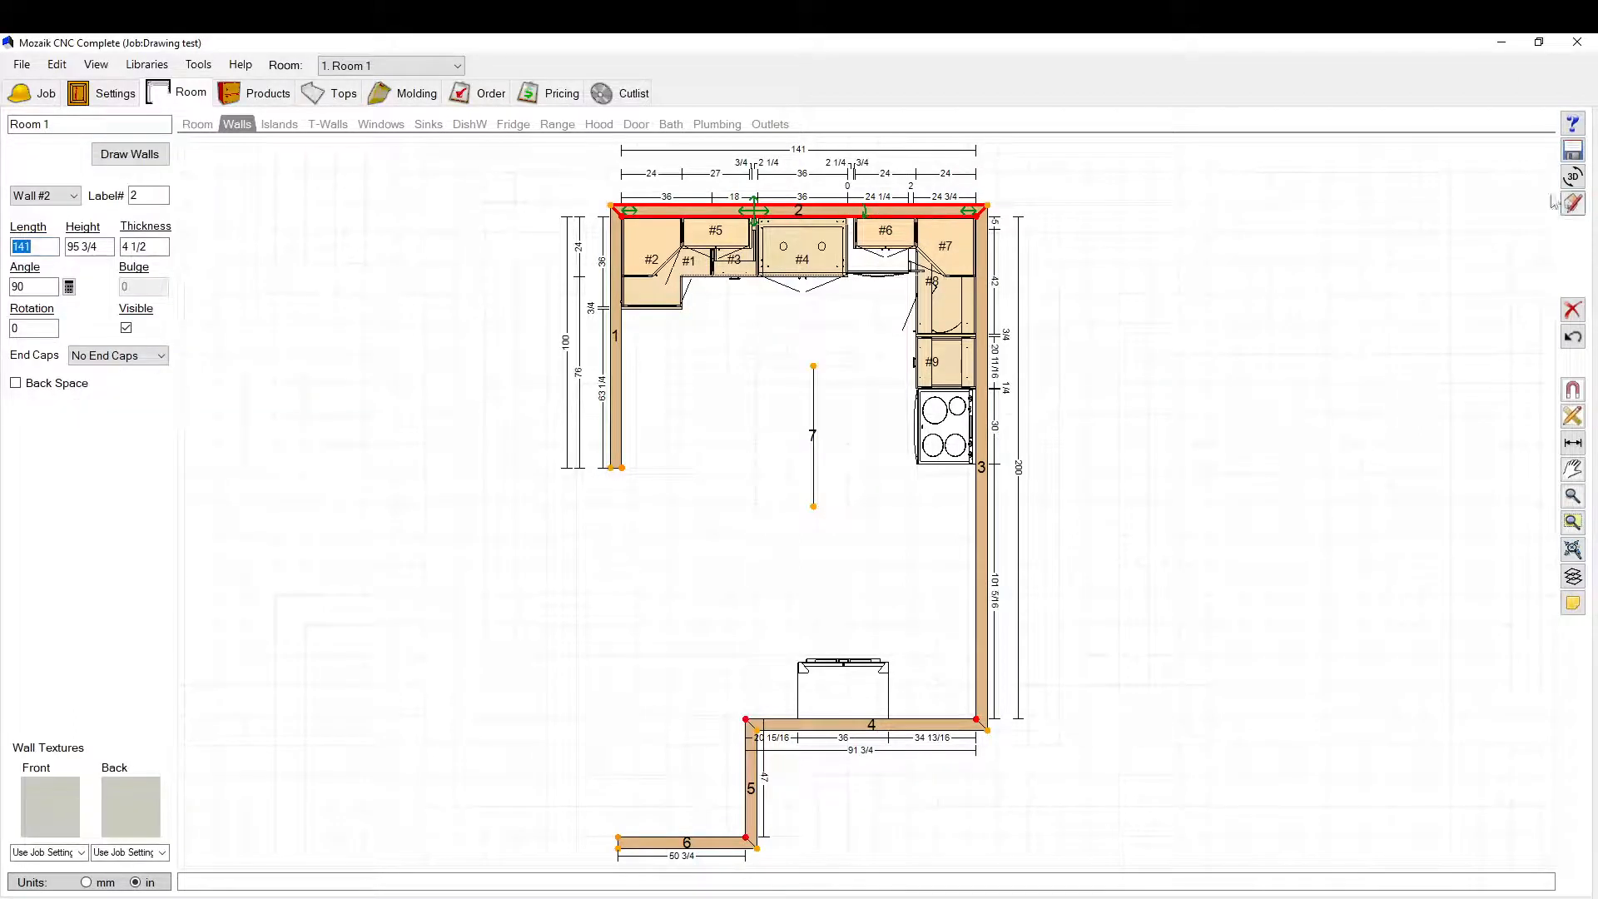
click(266, 94)
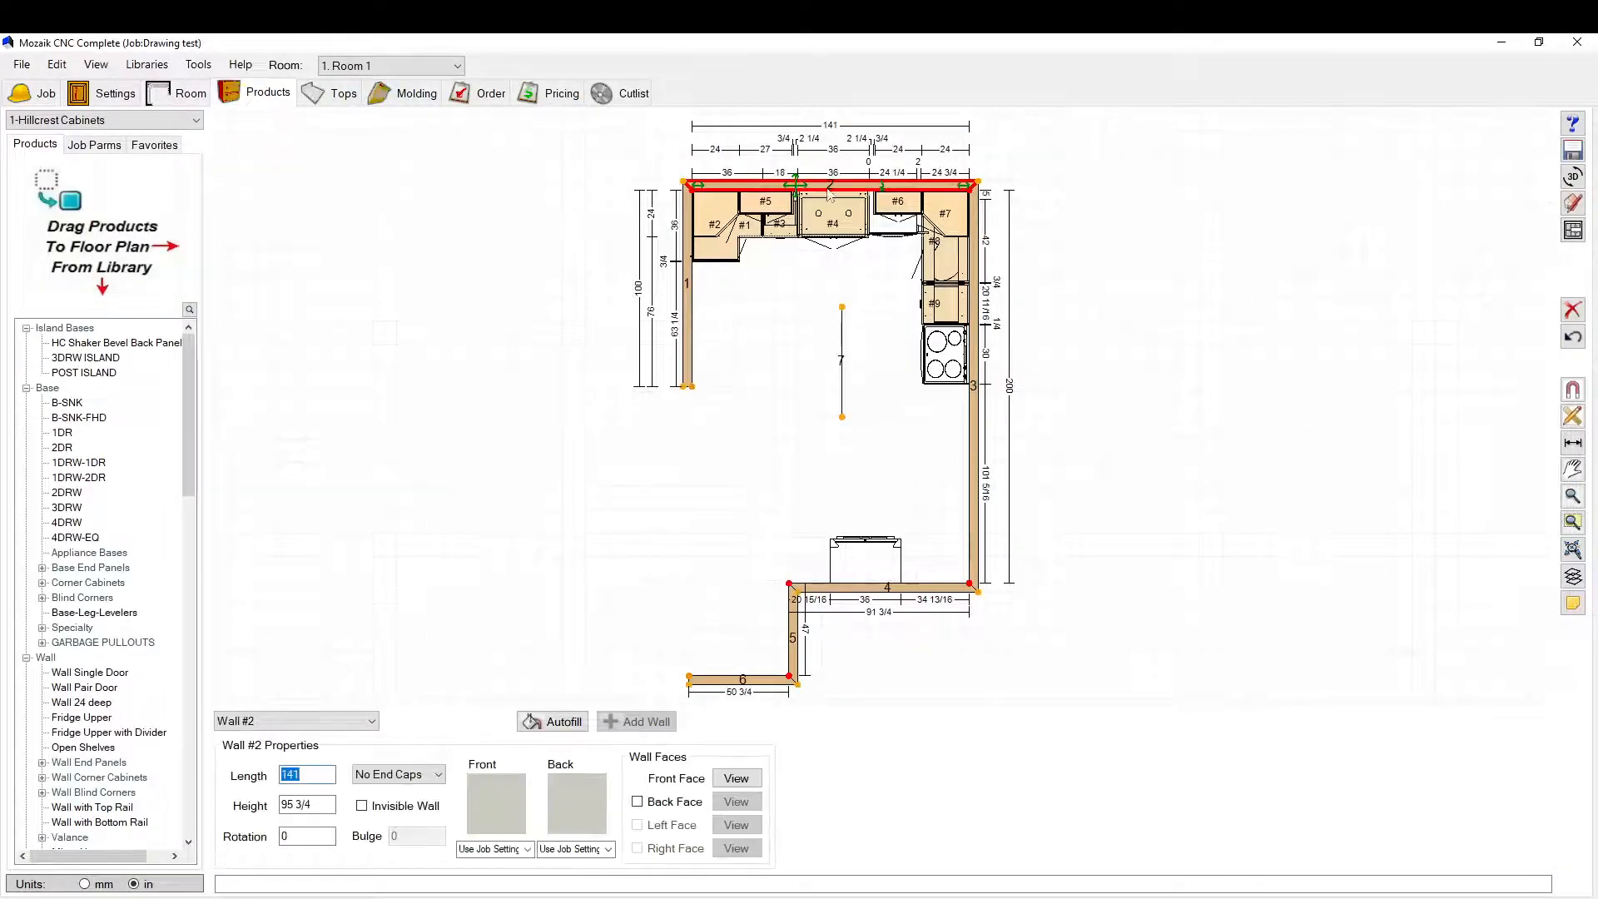
click(1579, 238)
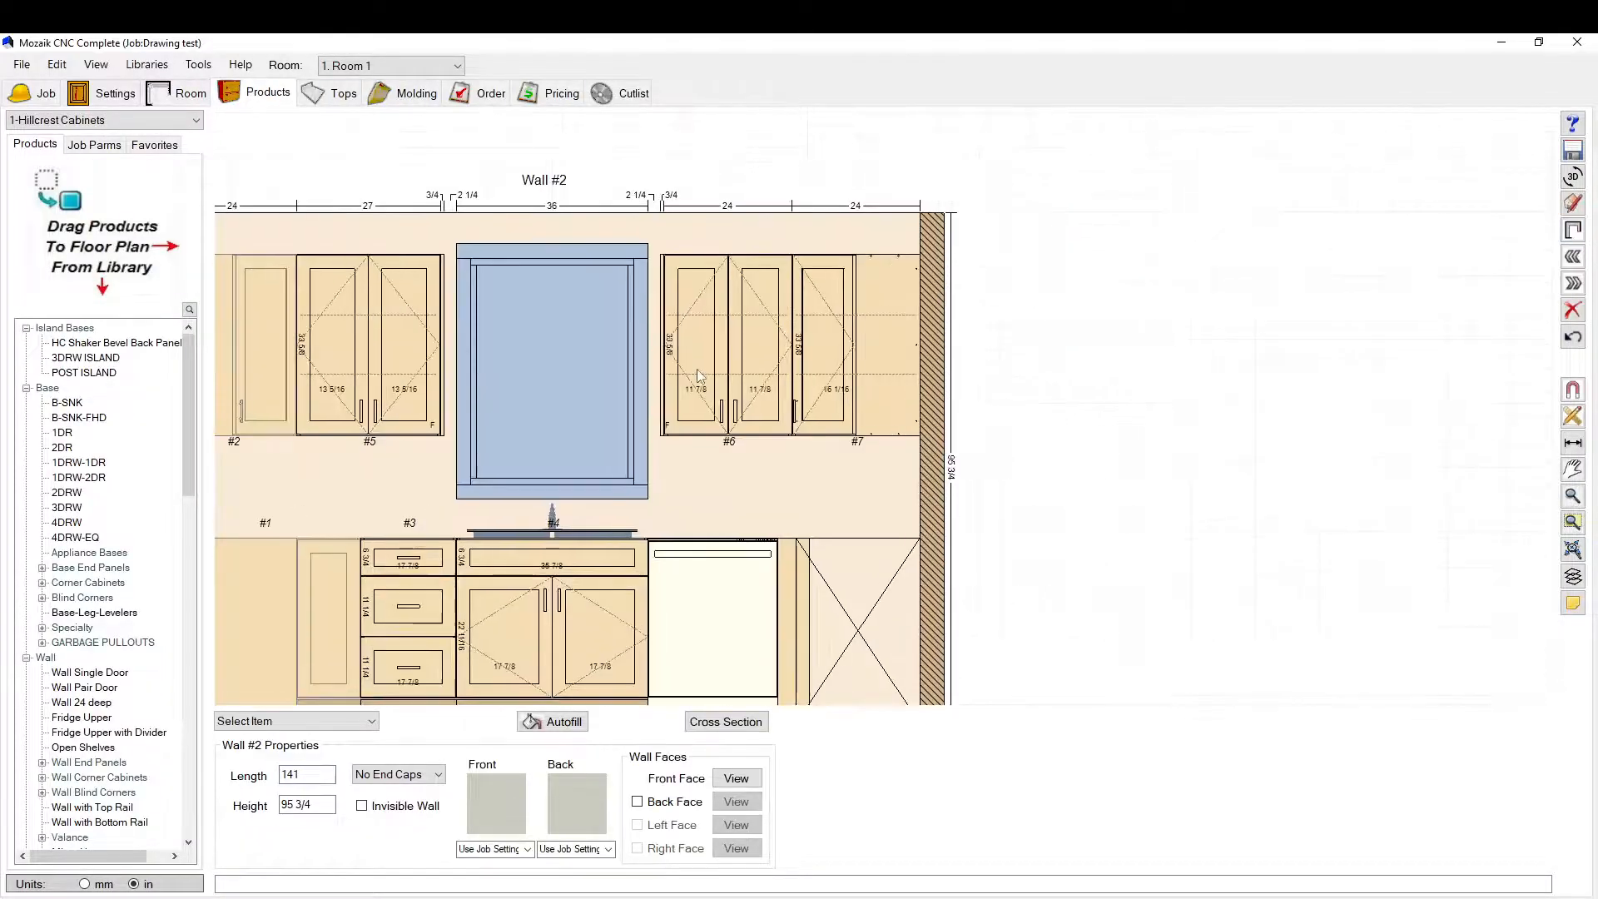
Step: Add a dimension across the gap between the window trim and the Wall Pair Door cabinet above the dishwasher
scroll(750, 370, up, 2)
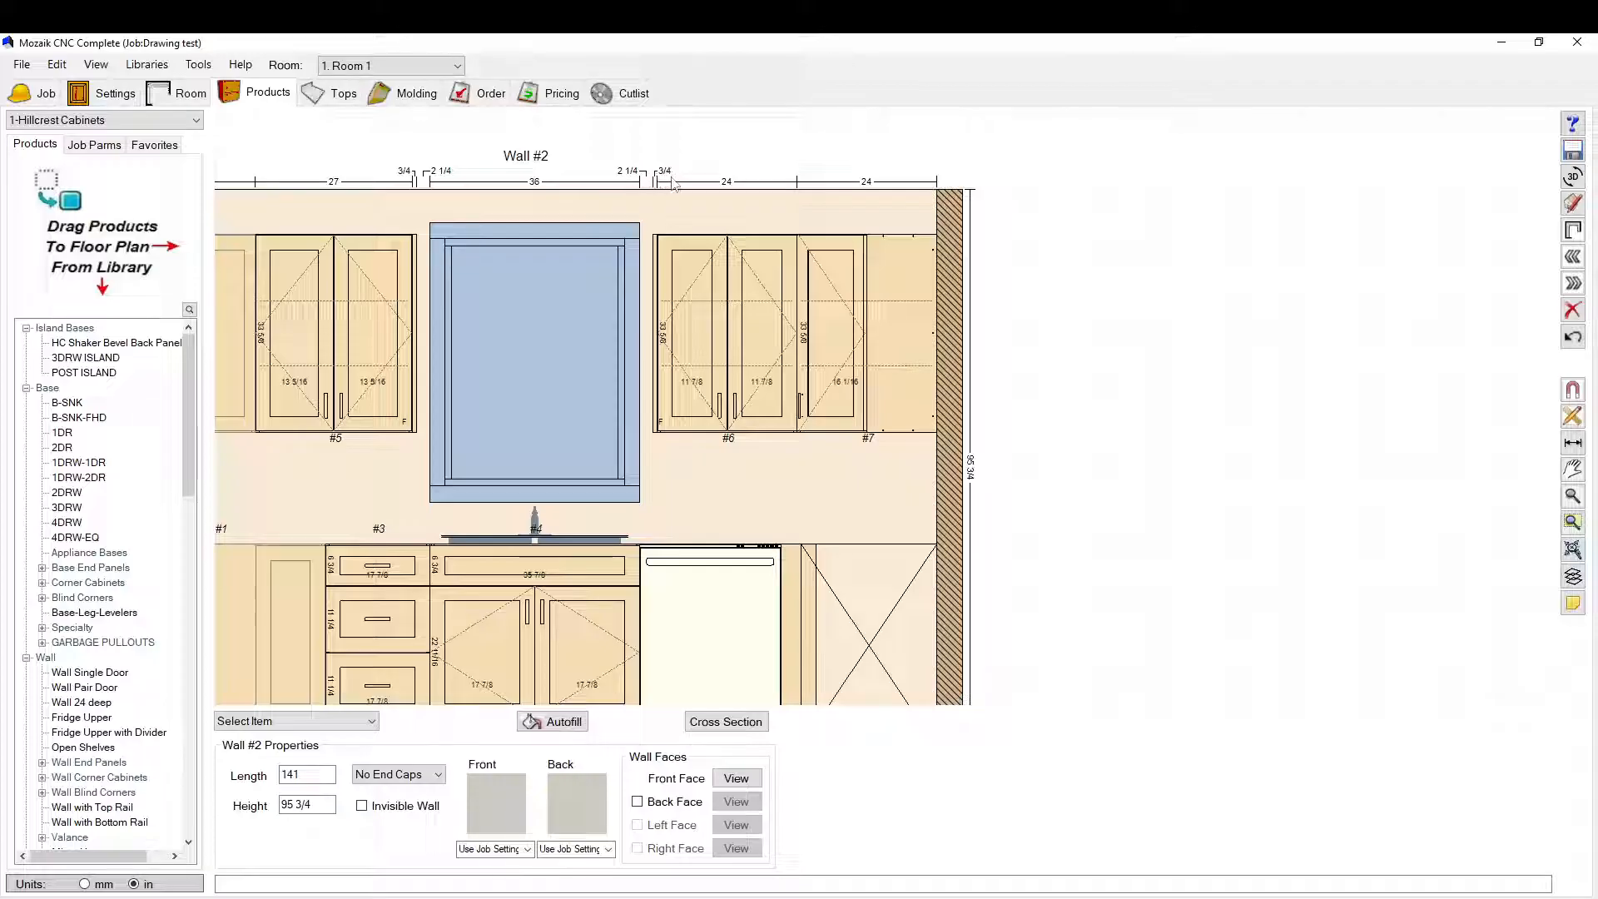
click(699, 356)
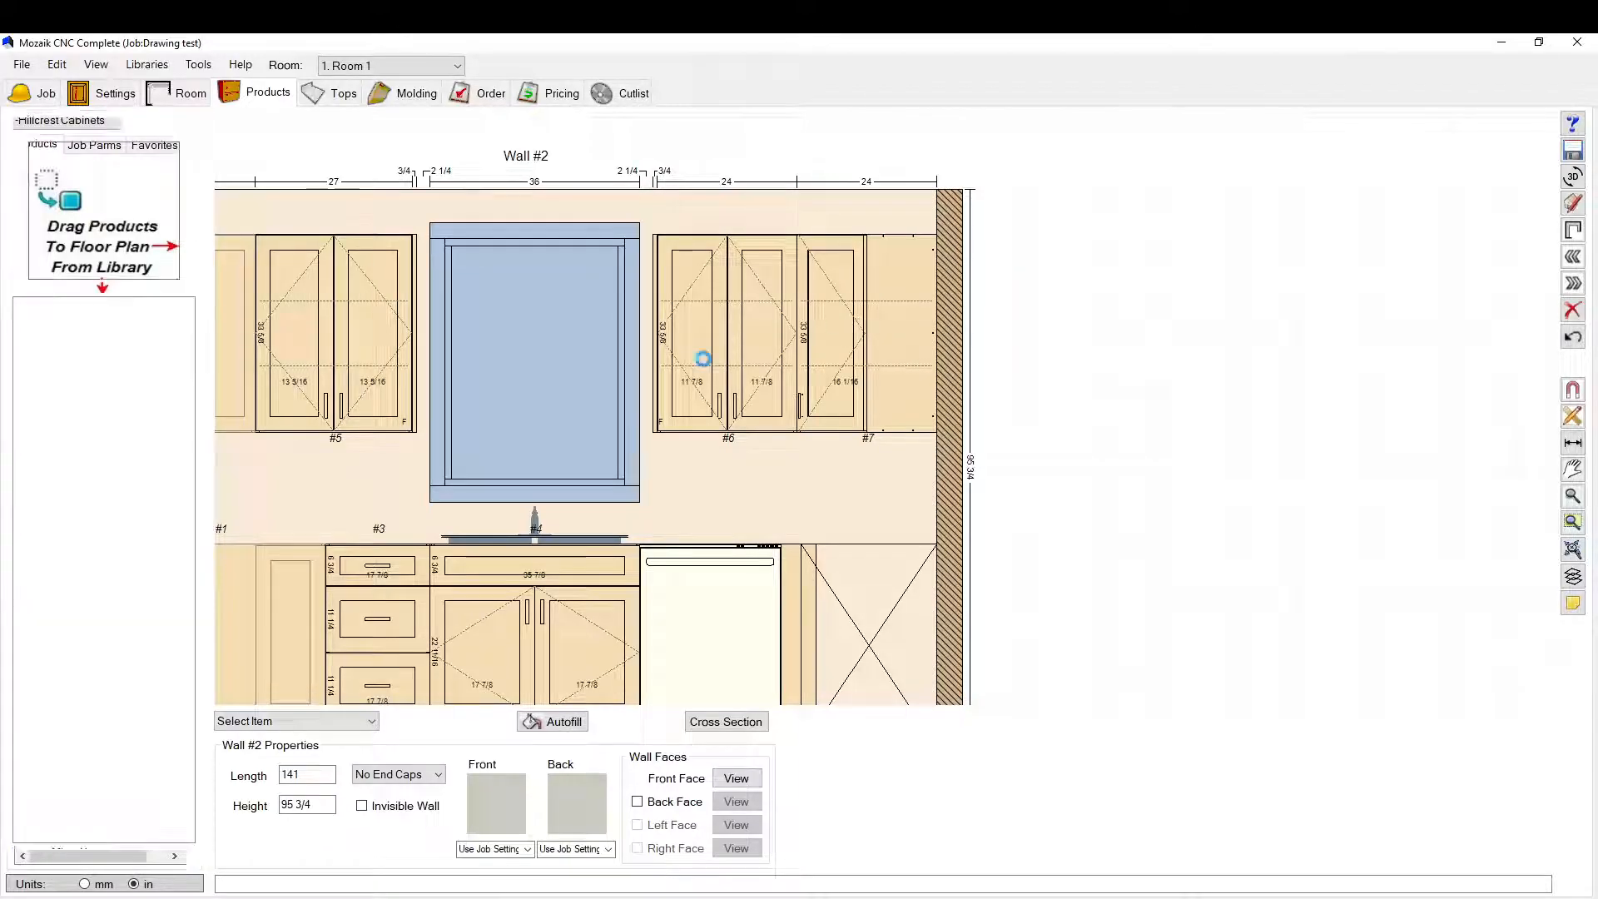
scroll(631, 185, up, 1)
scroll(631, 187, up, 4)
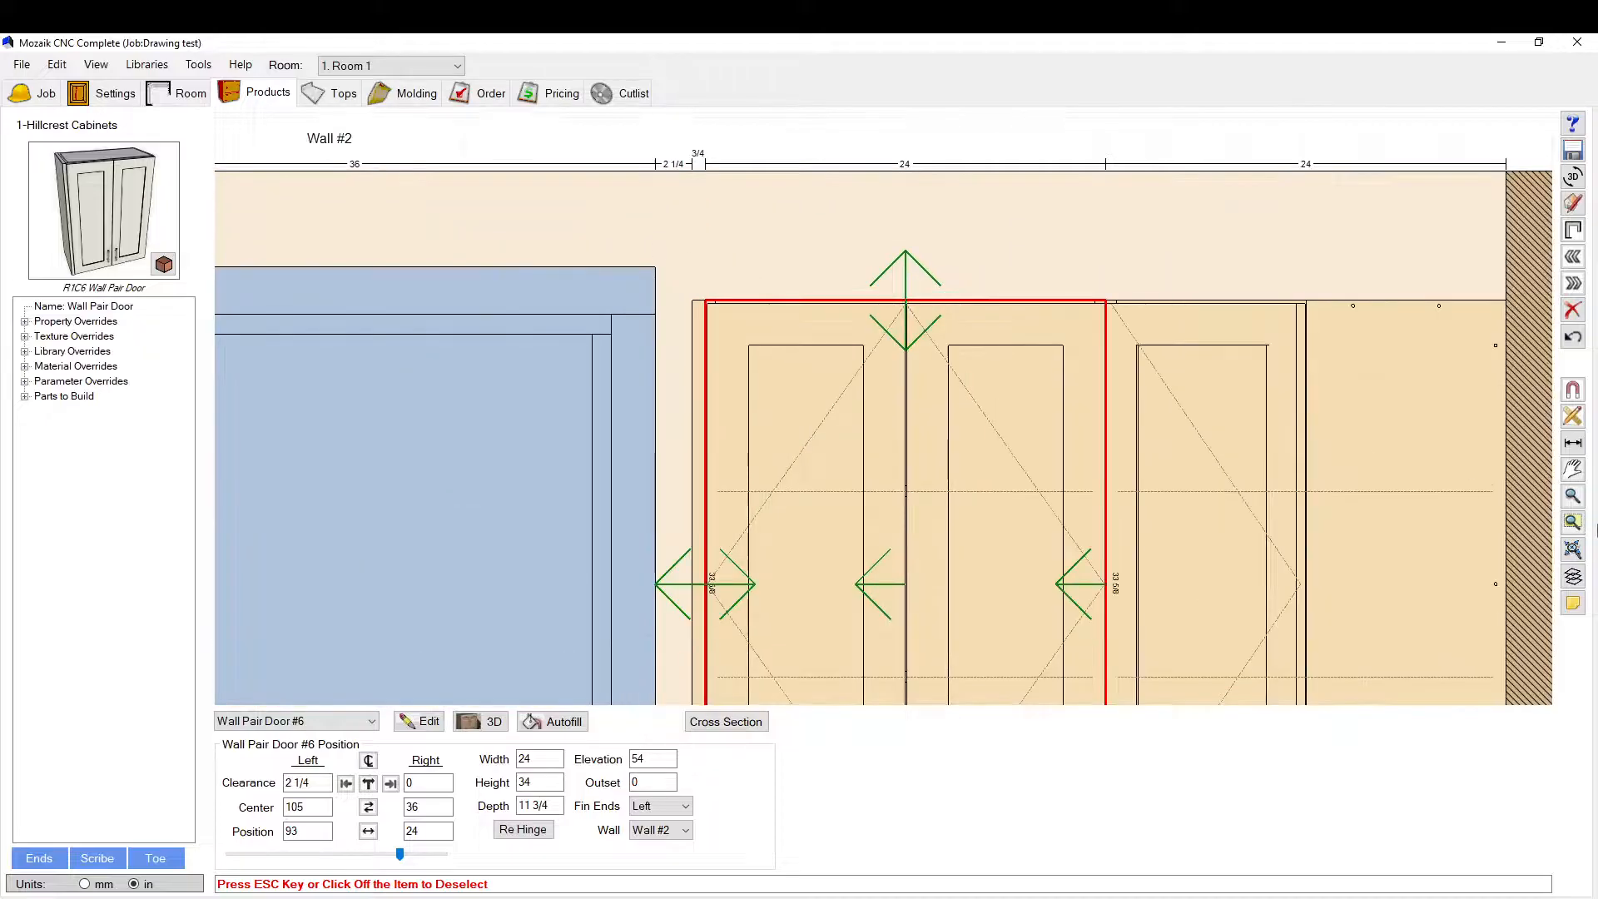
click(1574, 443)
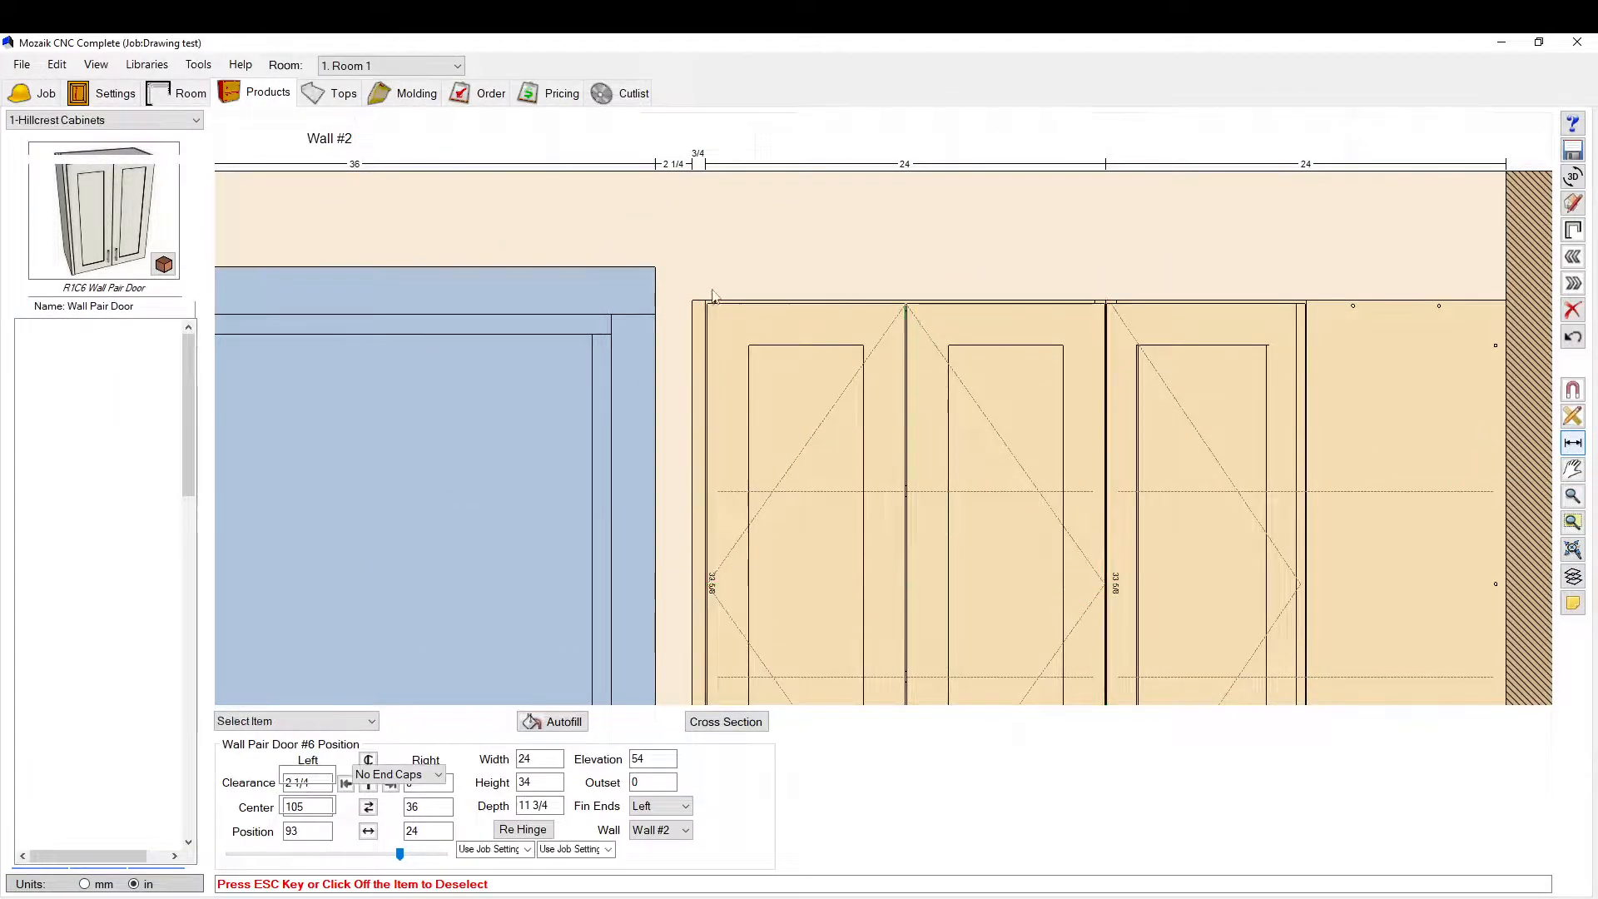
click(656, 267)
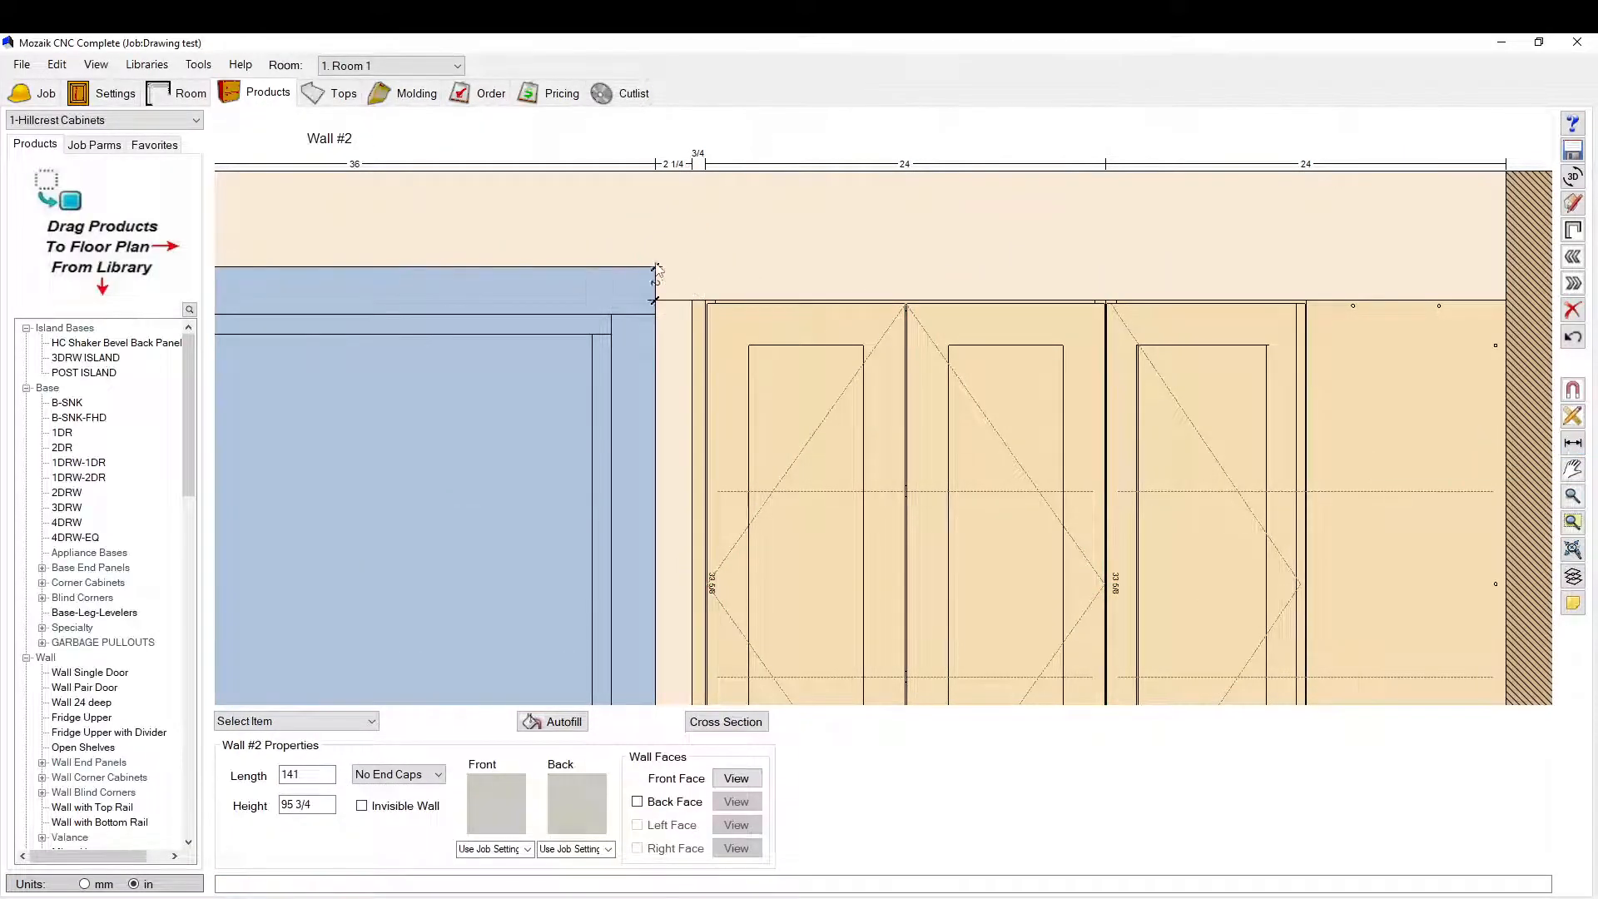
scroll(833, 329, down, 14)
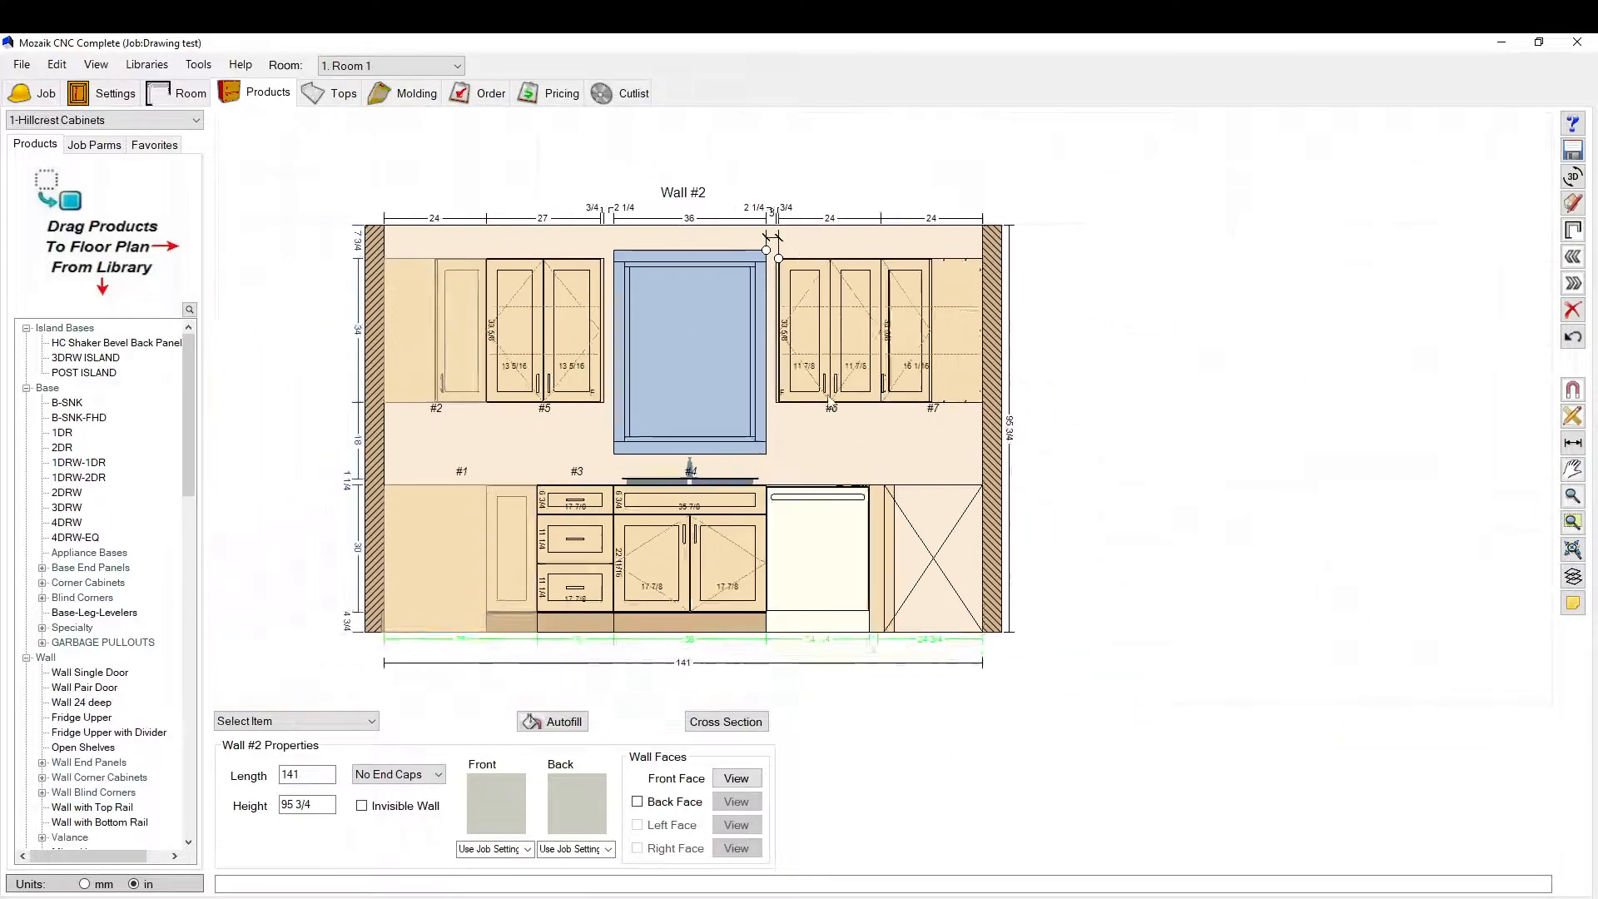
scroll(836, 524, up, 4)
scroll(939, 475, down, 4)
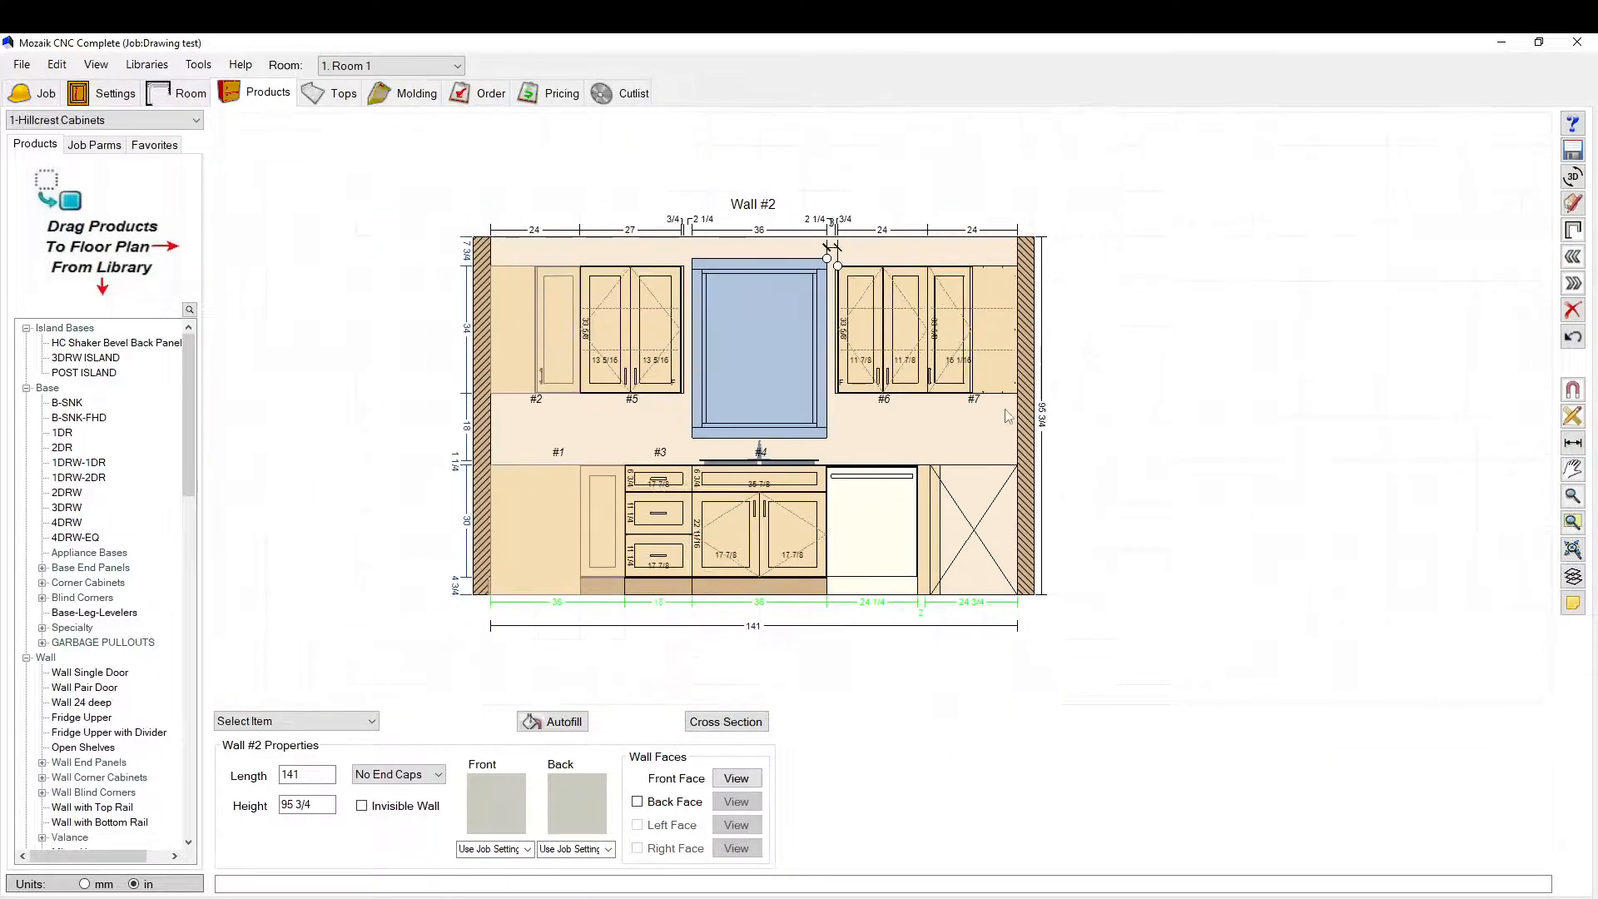
Step: Return to the floor plan and place a 3DRW base cabinet on wall 3 against the open side of the range
click(1574, 232)
scroll(884, 377, up, 5)
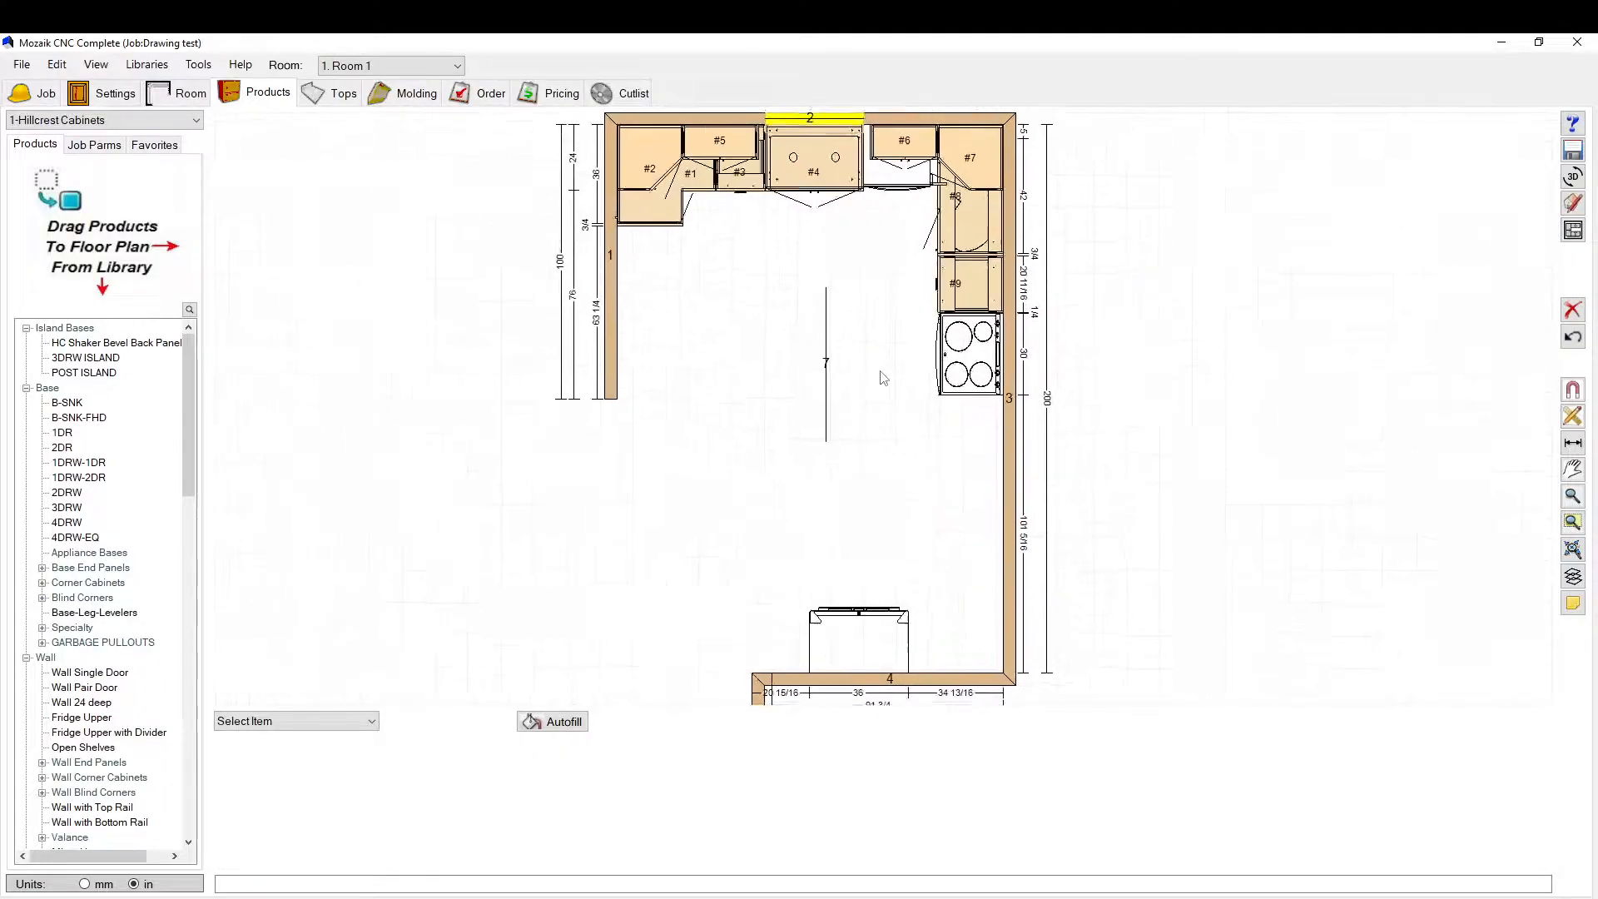
scroll(878, 377, up, 3)
click(67, 507)
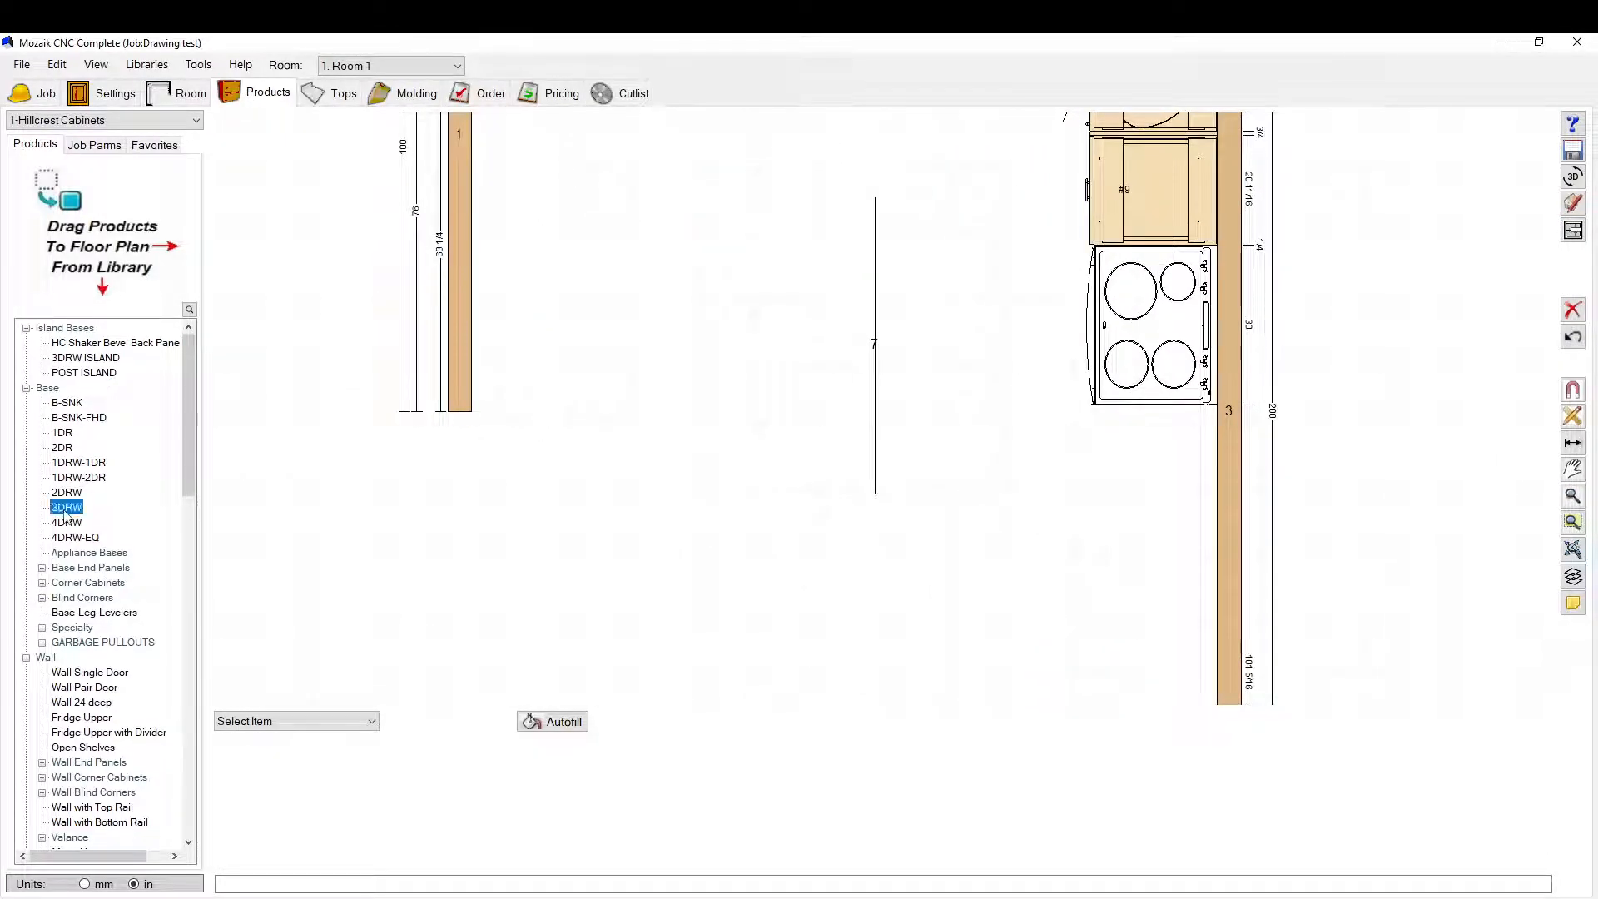
drag(1304, 385, 1192, 471)
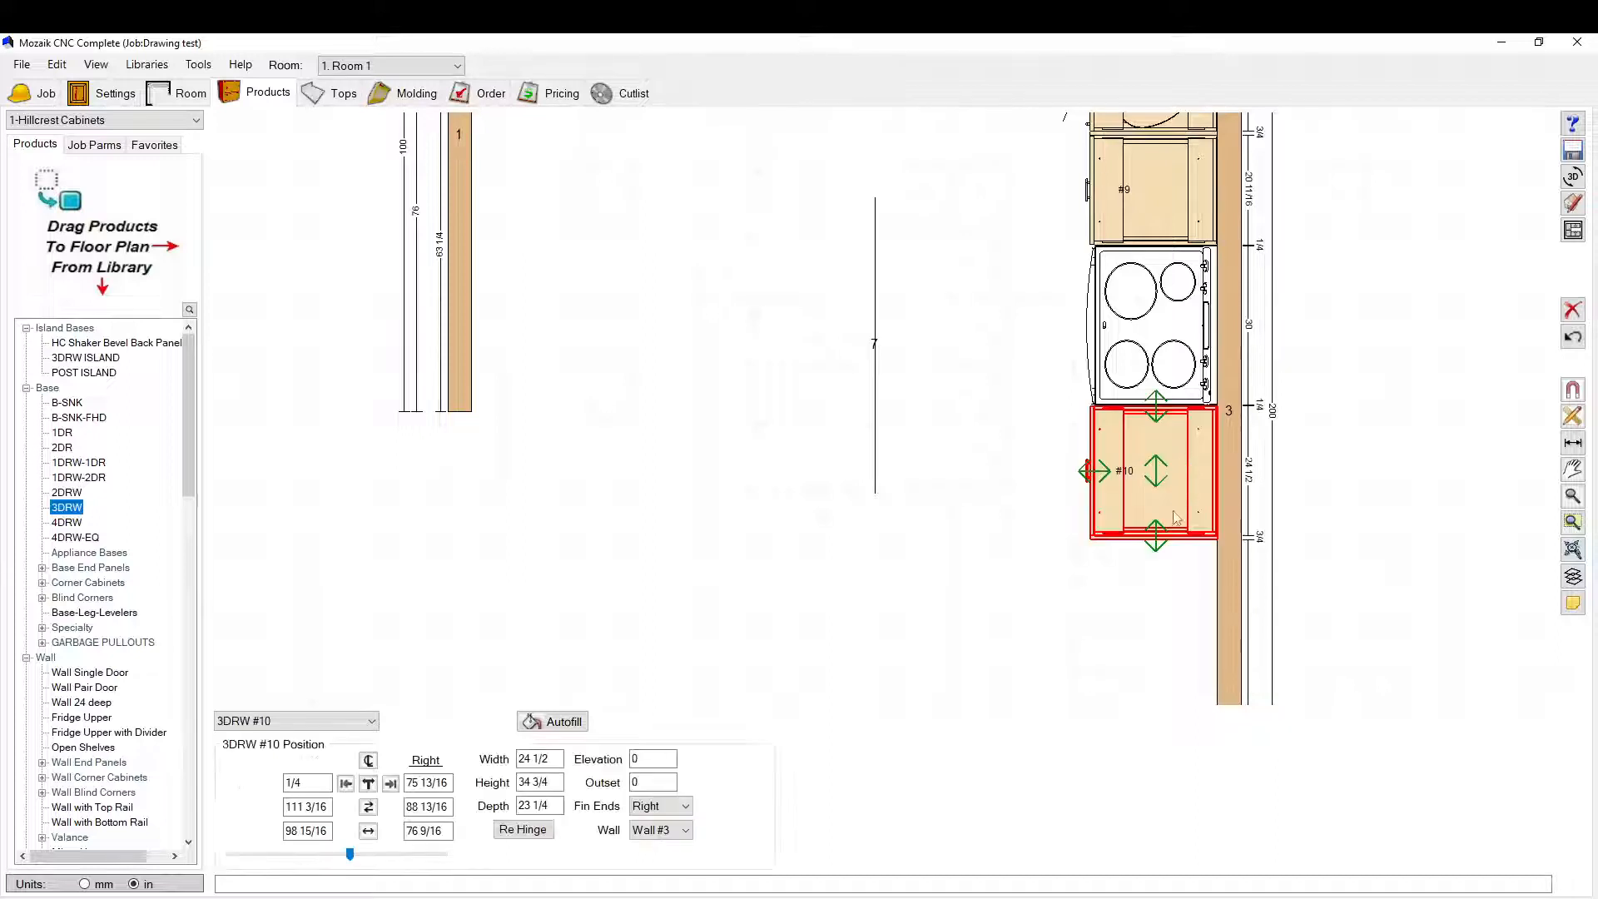
click(316, 473)
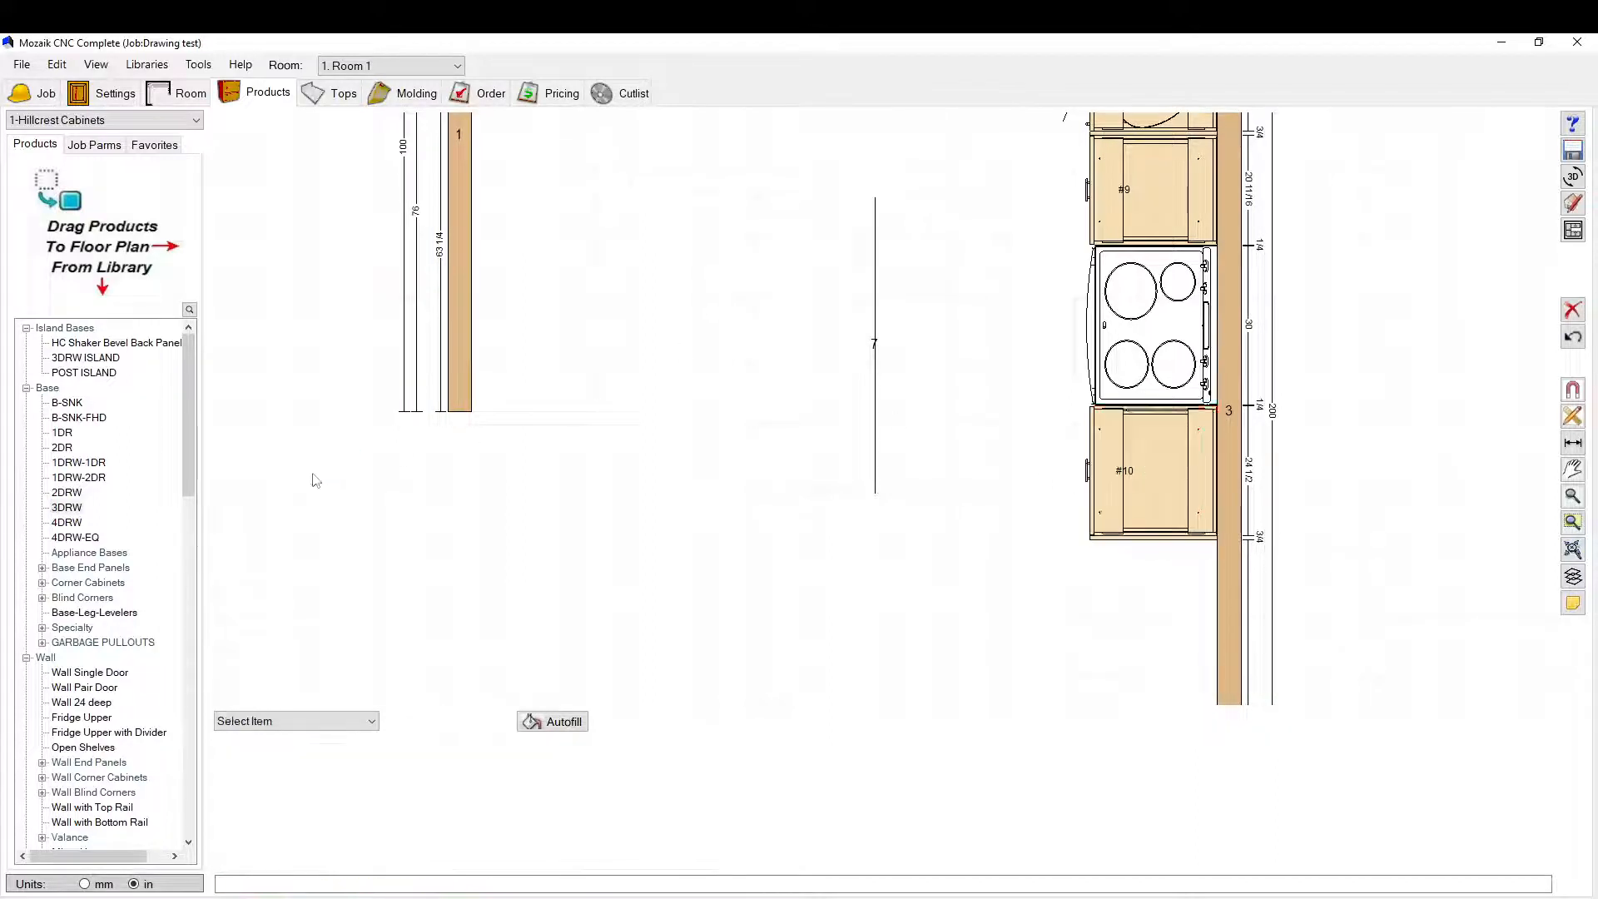
Step: Place a 3DRW base cabinet at the end of freestanding wall 7, with its drawers facing the range wall
scroll(683, 417, down, 2)
scroll(646, 287, up, 2)
scroll(859, 419, up, 2)
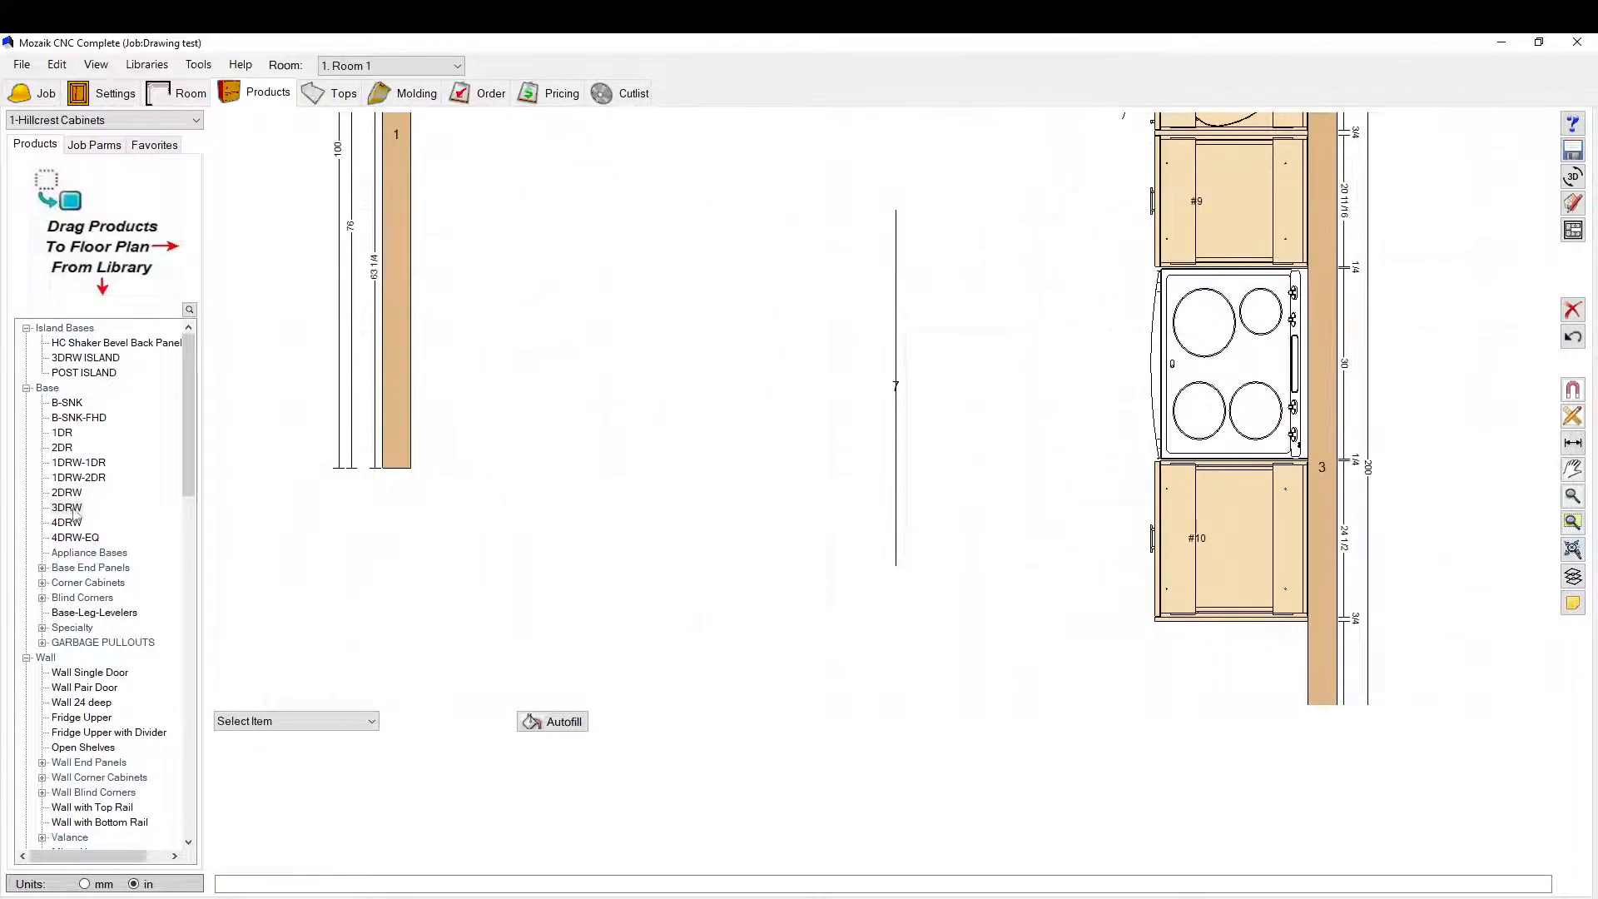
drag(73, 511, 991, 354)
drag(1008, 445, 976, 487)
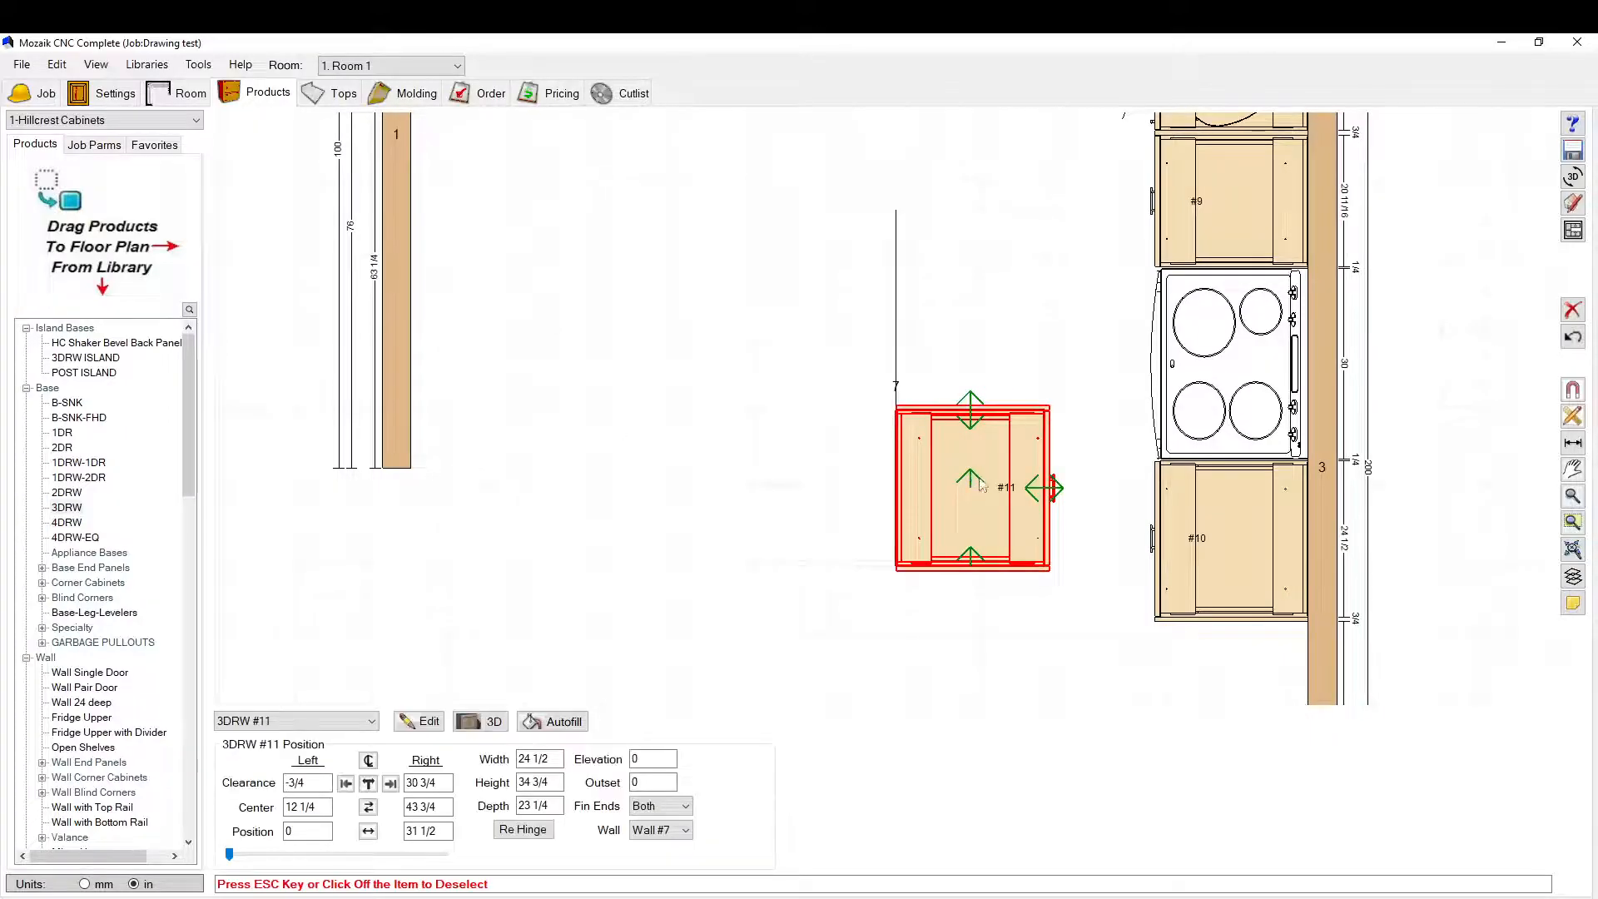
Step: Move freestanding wall 7, with its drawer cabinet, farther from the range wall towards wall 1
click(908, 376)
click(897, 390)
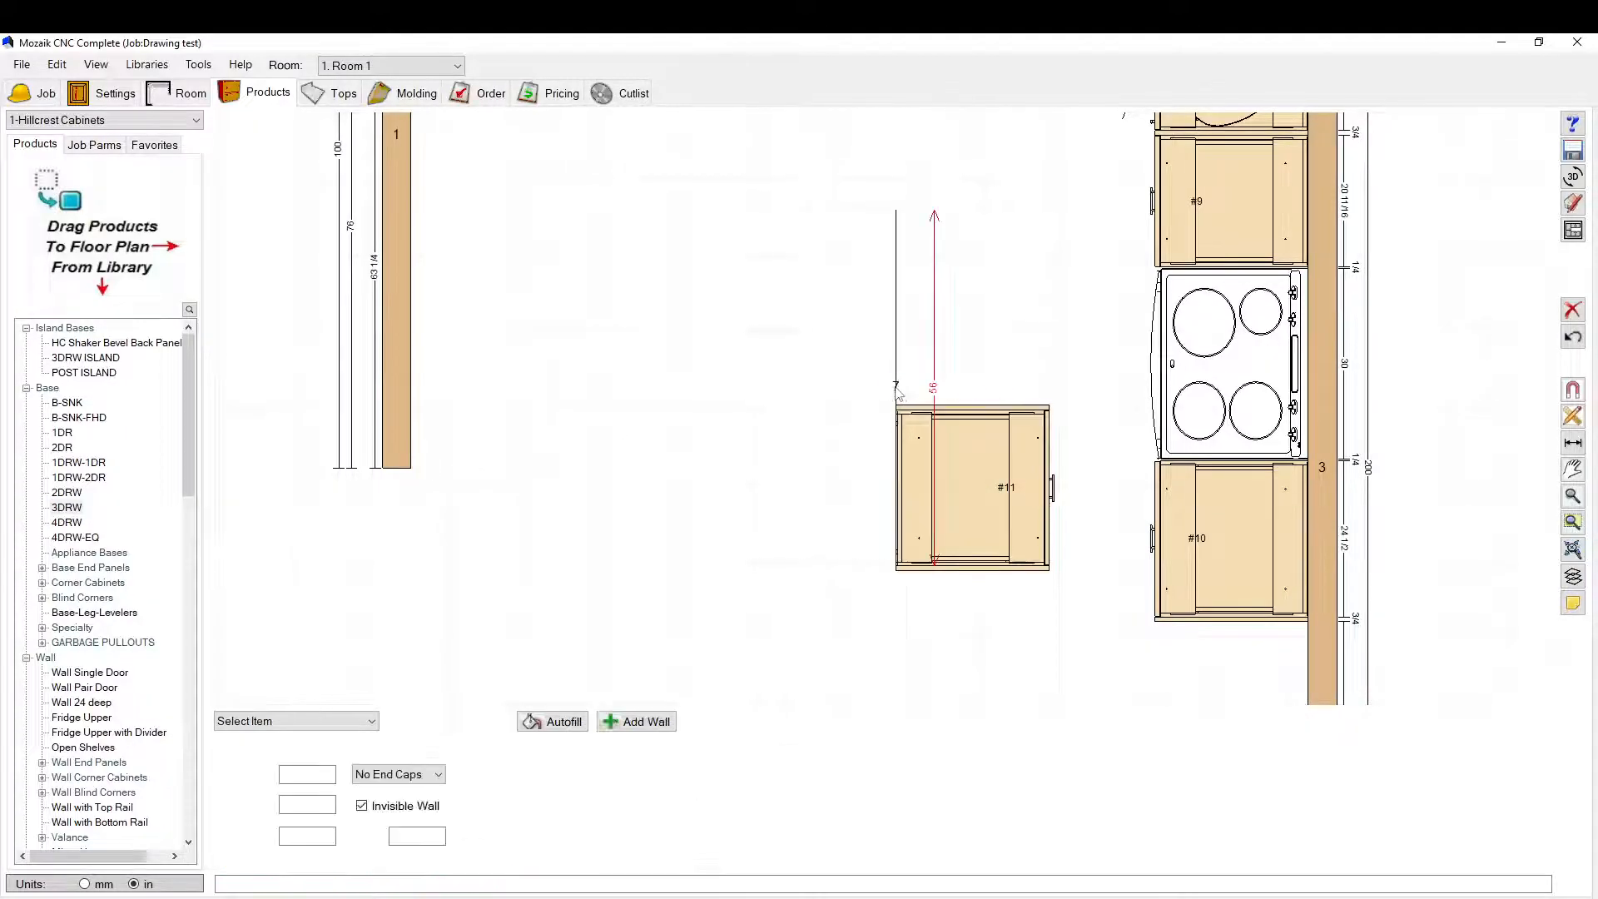
drag(858, 412, 703, 433)
scroll(704, 433, down, 3)
scroll(737, 319, up, 3)
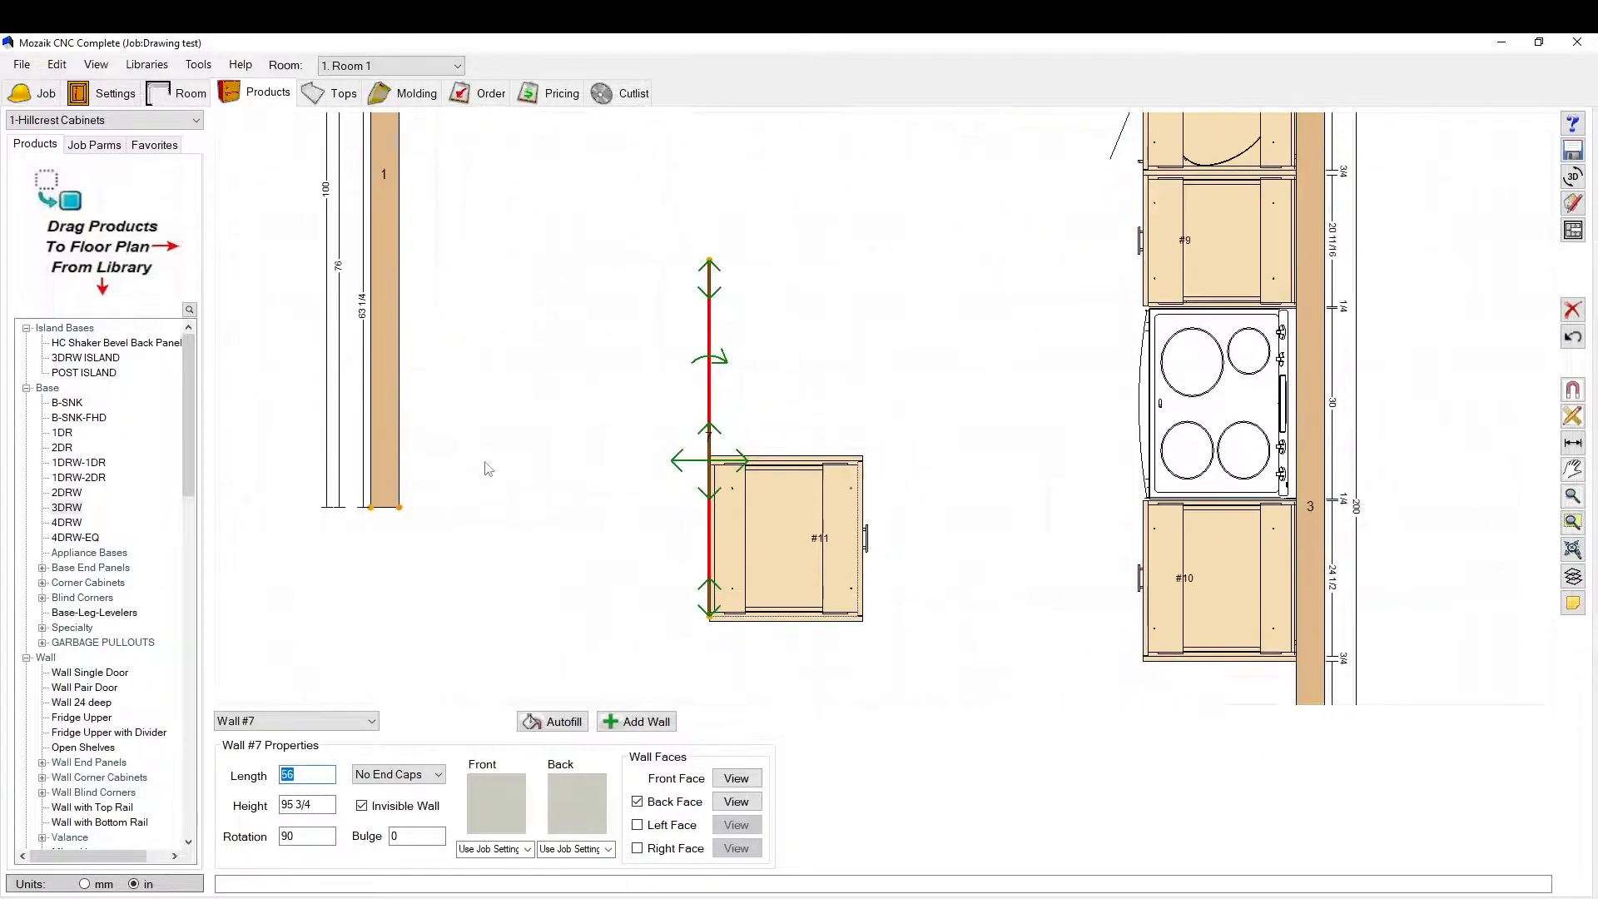
Step: Place a second 3DRW base cabinet on wall 7 beside the first, 30 in wide, filling the remaining wall length
drag(67, 510, 728, 462)
drag(783, 323, 767, 263)
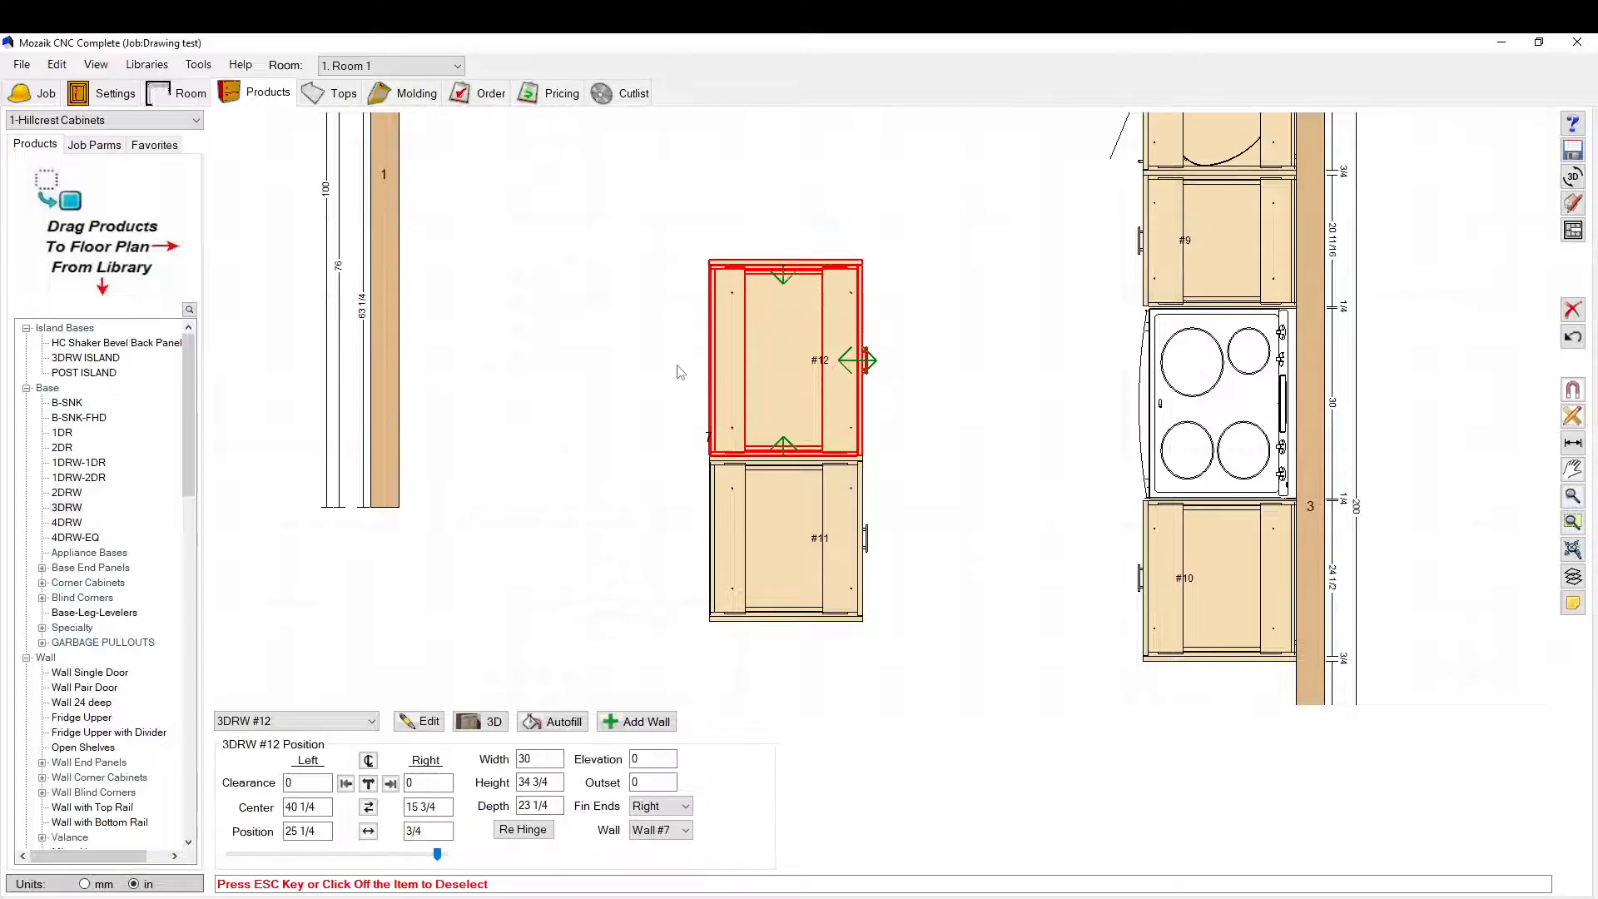
click(782, 492)
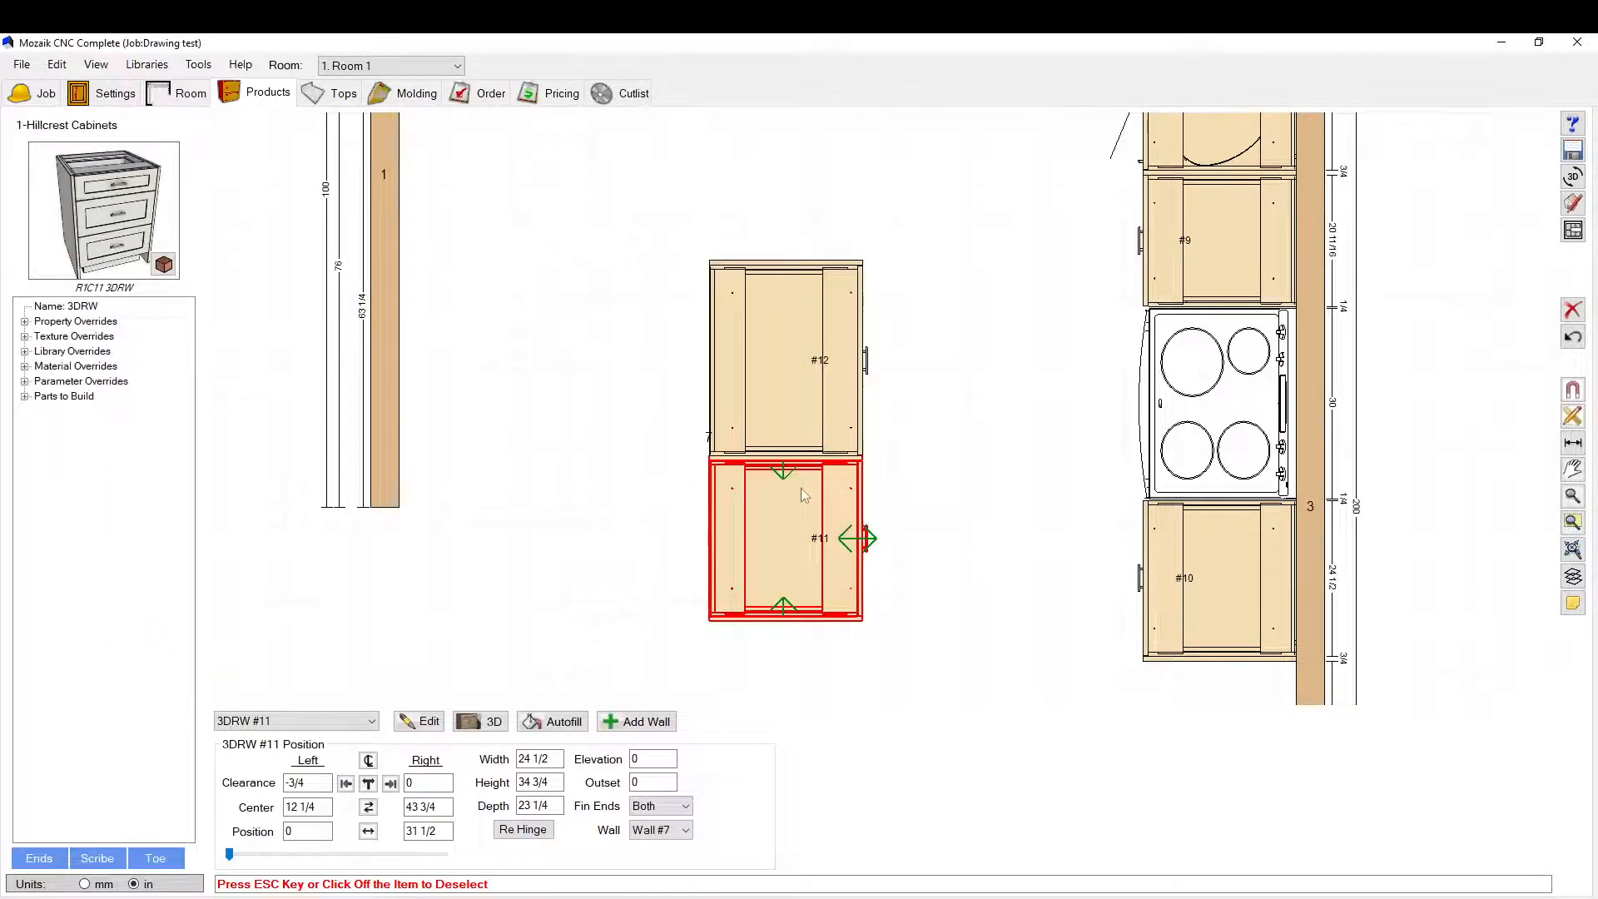
click(806, 414)
Step: Set cabinet #11's finished ends to Left and widen it to 25 1/4 in against cabinet #12
click(761, 566)
click(660, 807)
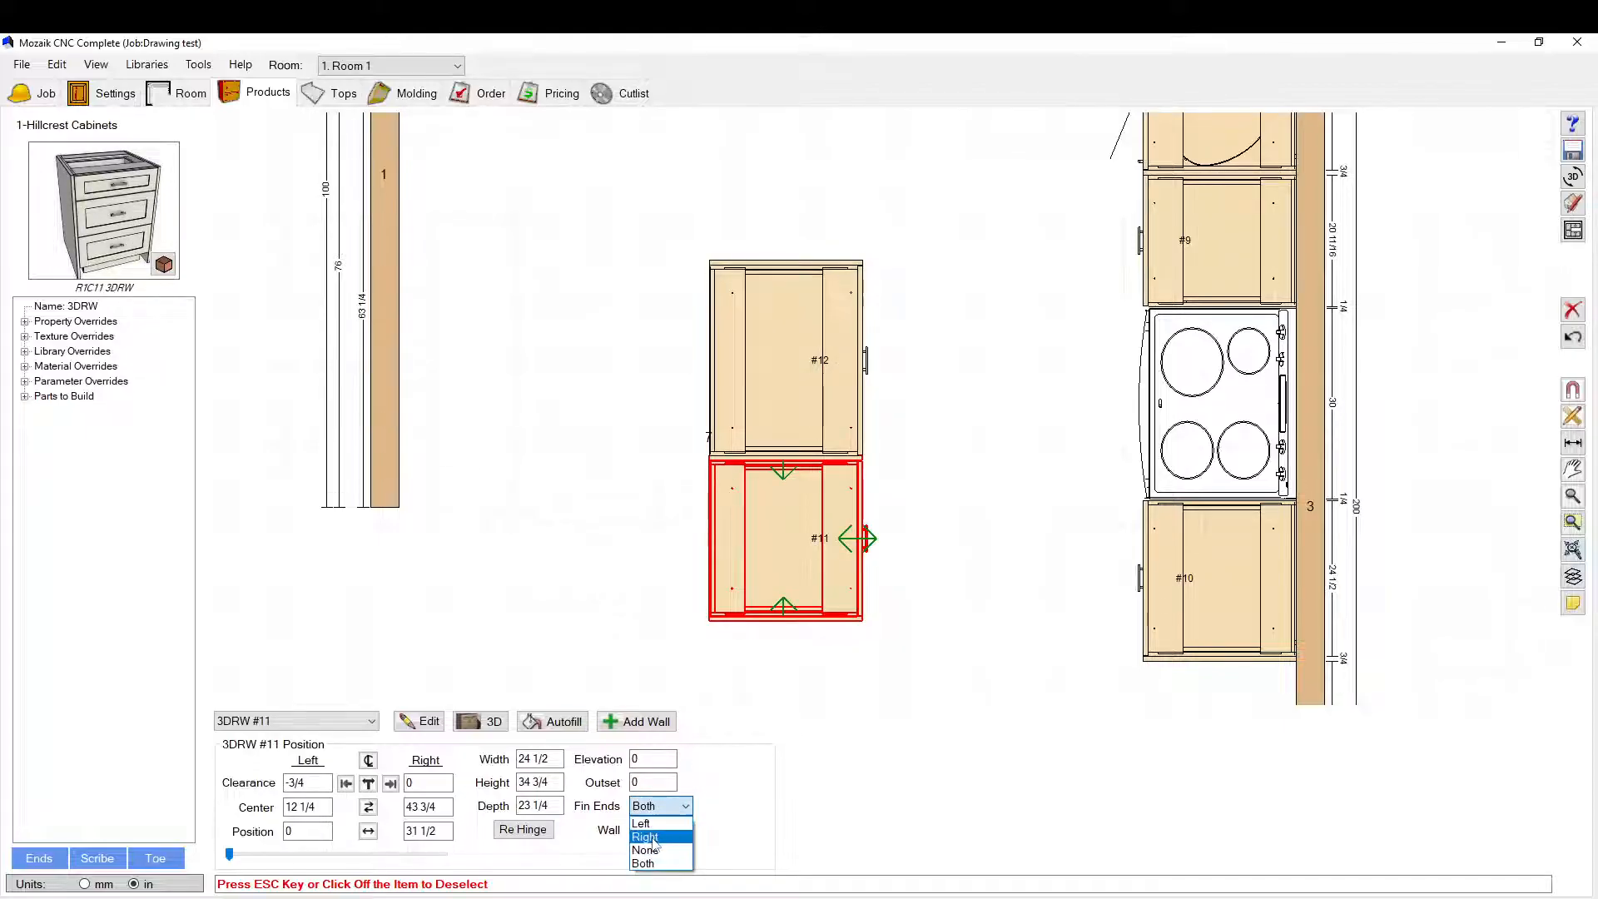
click(641, 823)
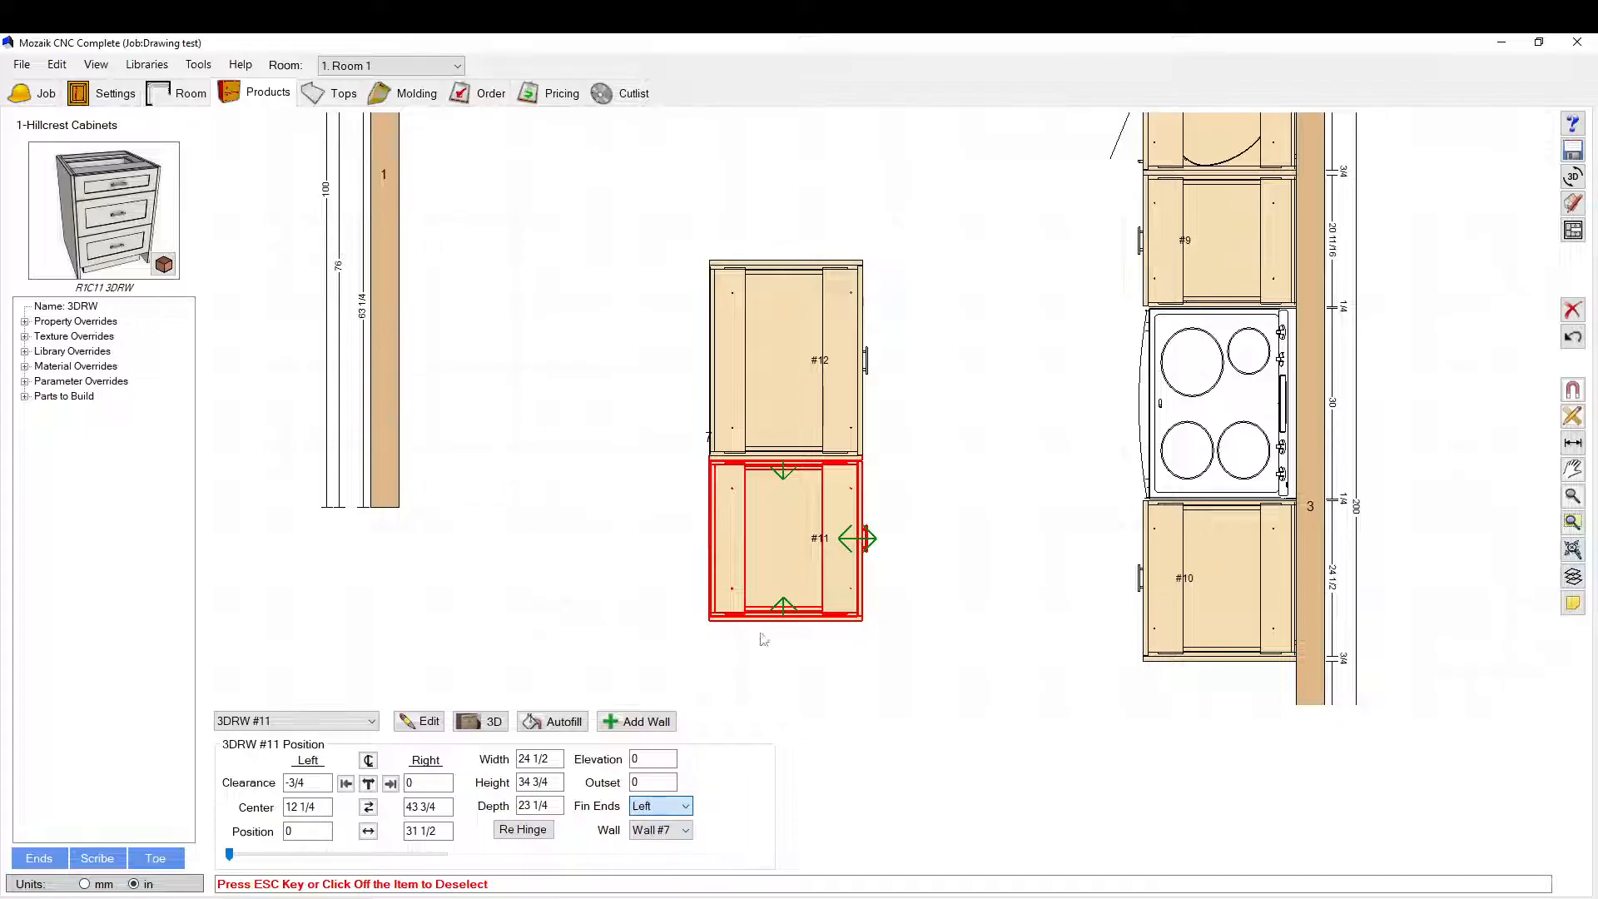
click(778, 447)
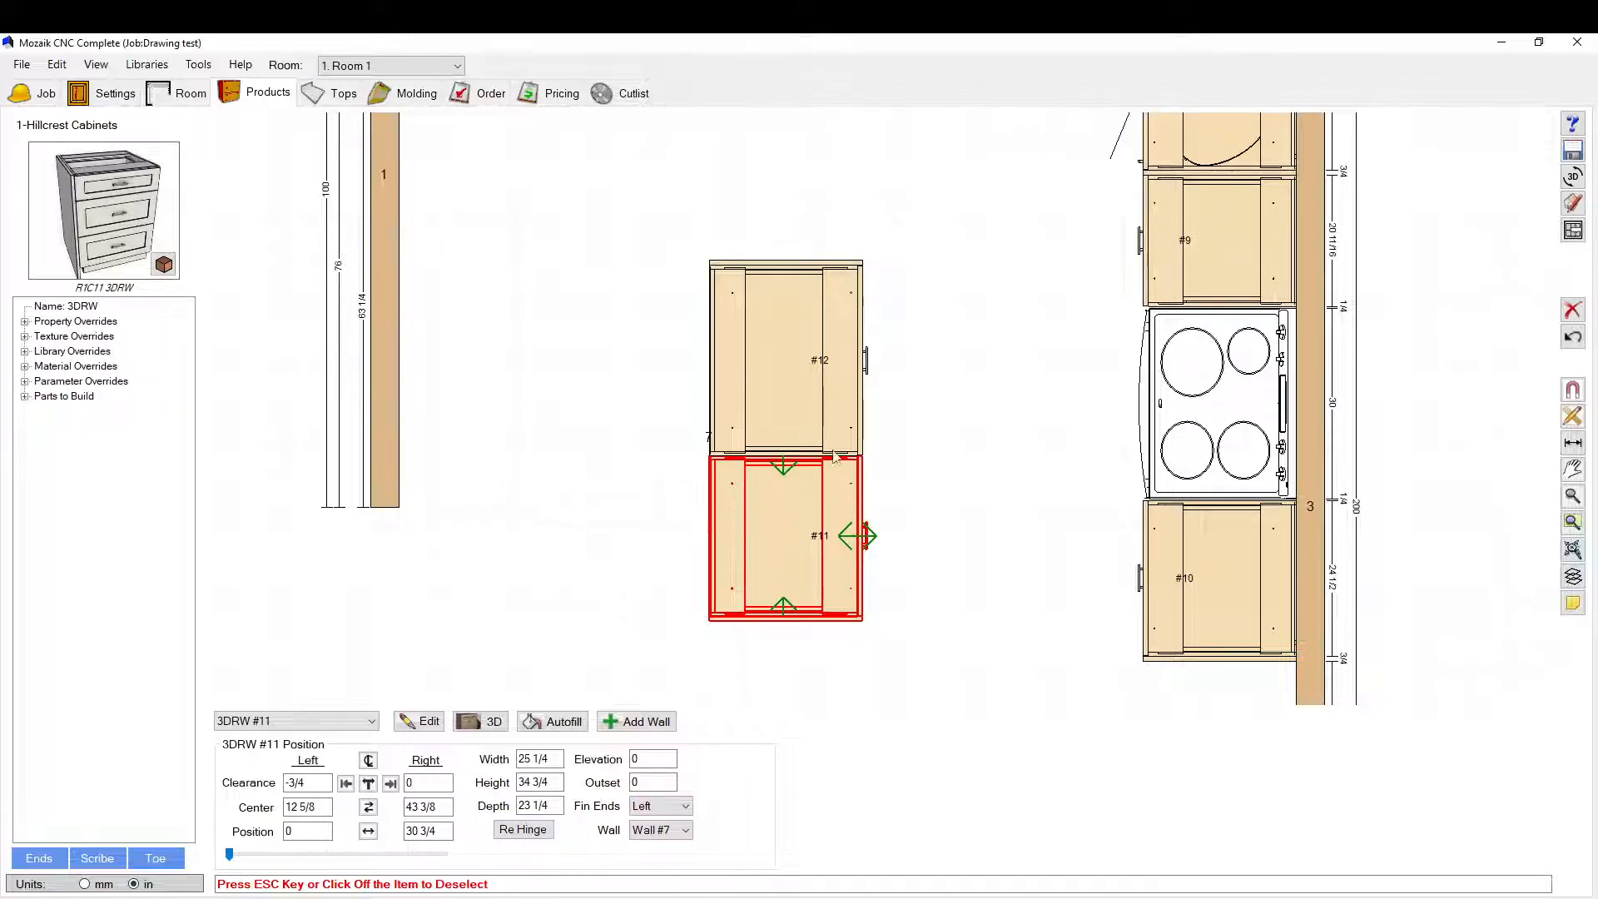
Step: Equalize the widths of the two 3DRW cabinets on wall 7
ctrl+click(813, 406)
right_click(799, 441)
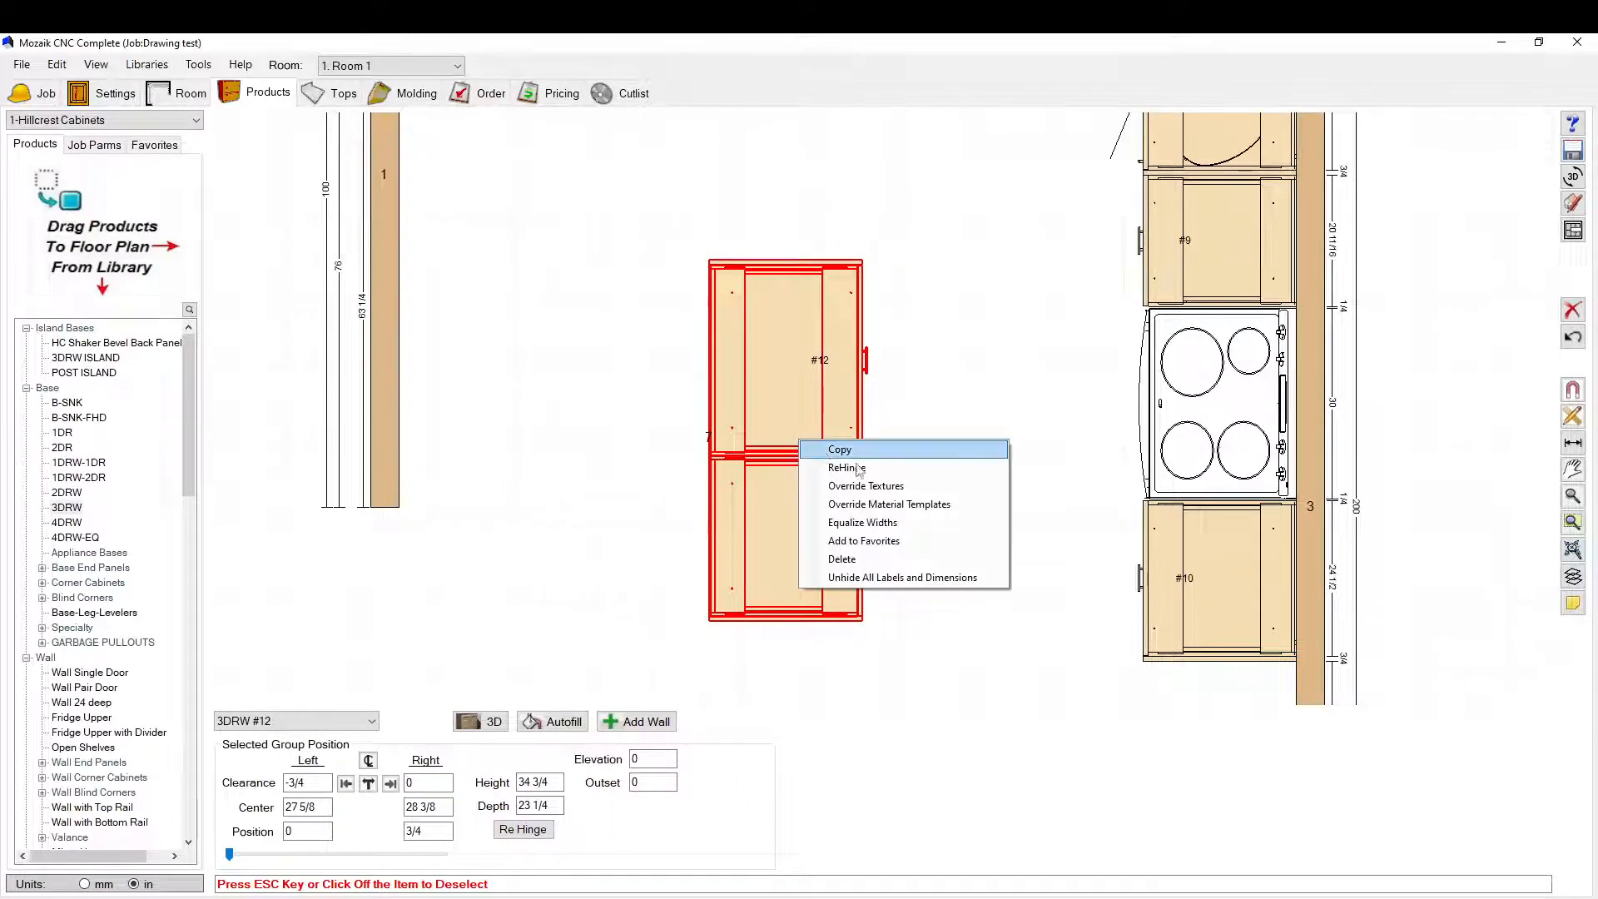
click(862, 522)
click(586, 488)
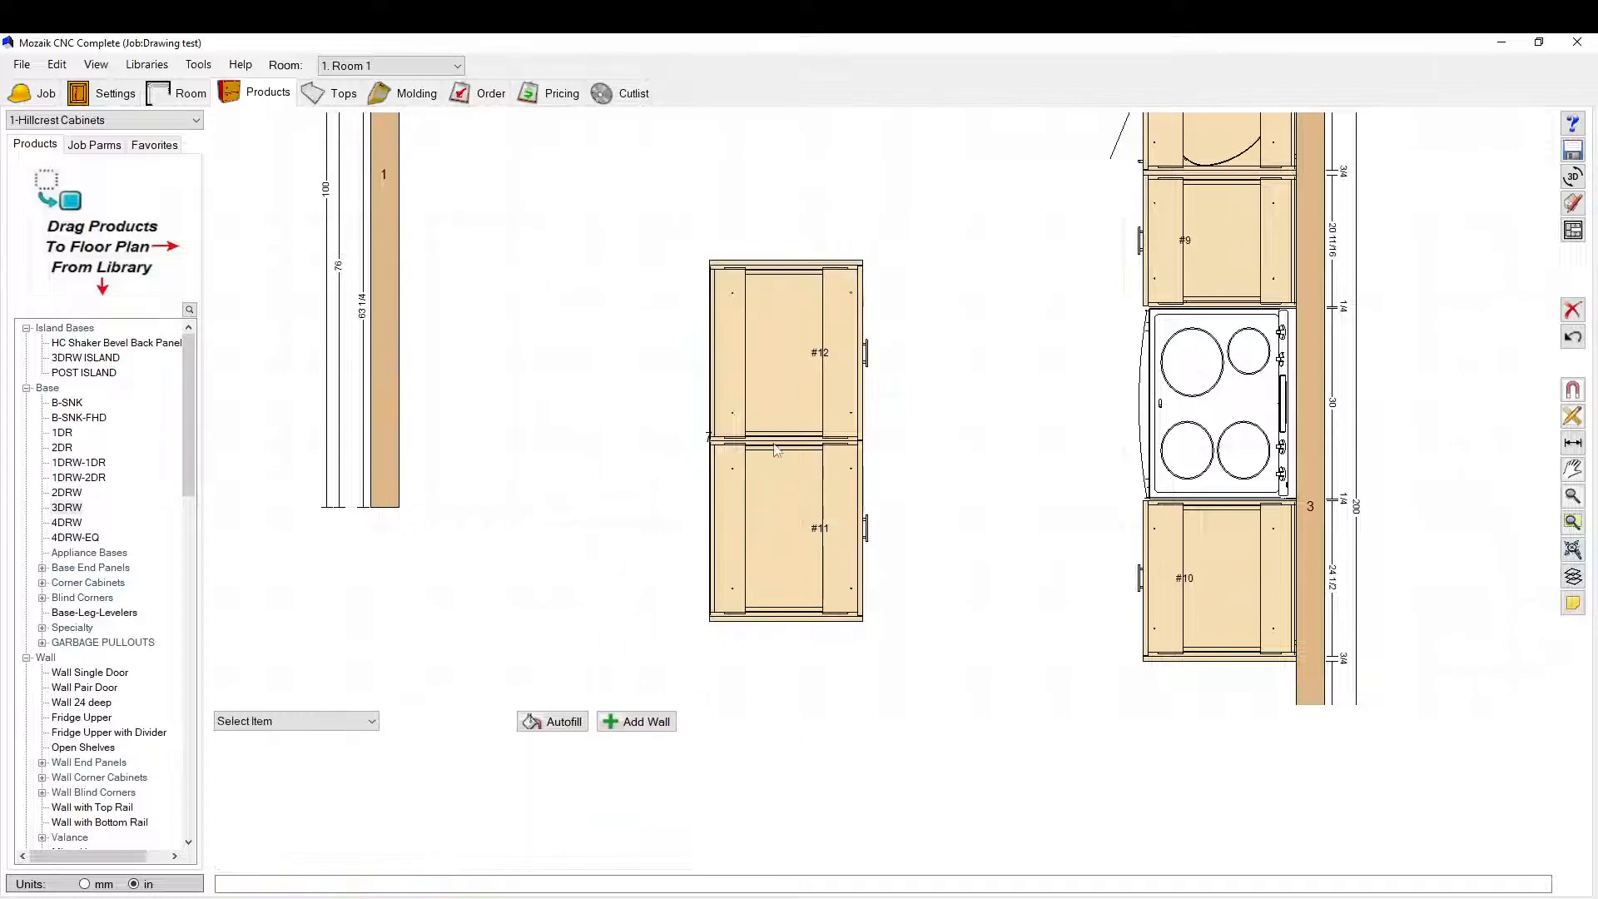
Step: Place a Cabinet Door from the Sub Assemblies library on the back face of wall 7, behind cabinet #12
scroll(792, 382, down, 1)
scroll(794, 383, up, 4)
scroll(819, 427, down, 3)
scroll(630, 390, up, 2)
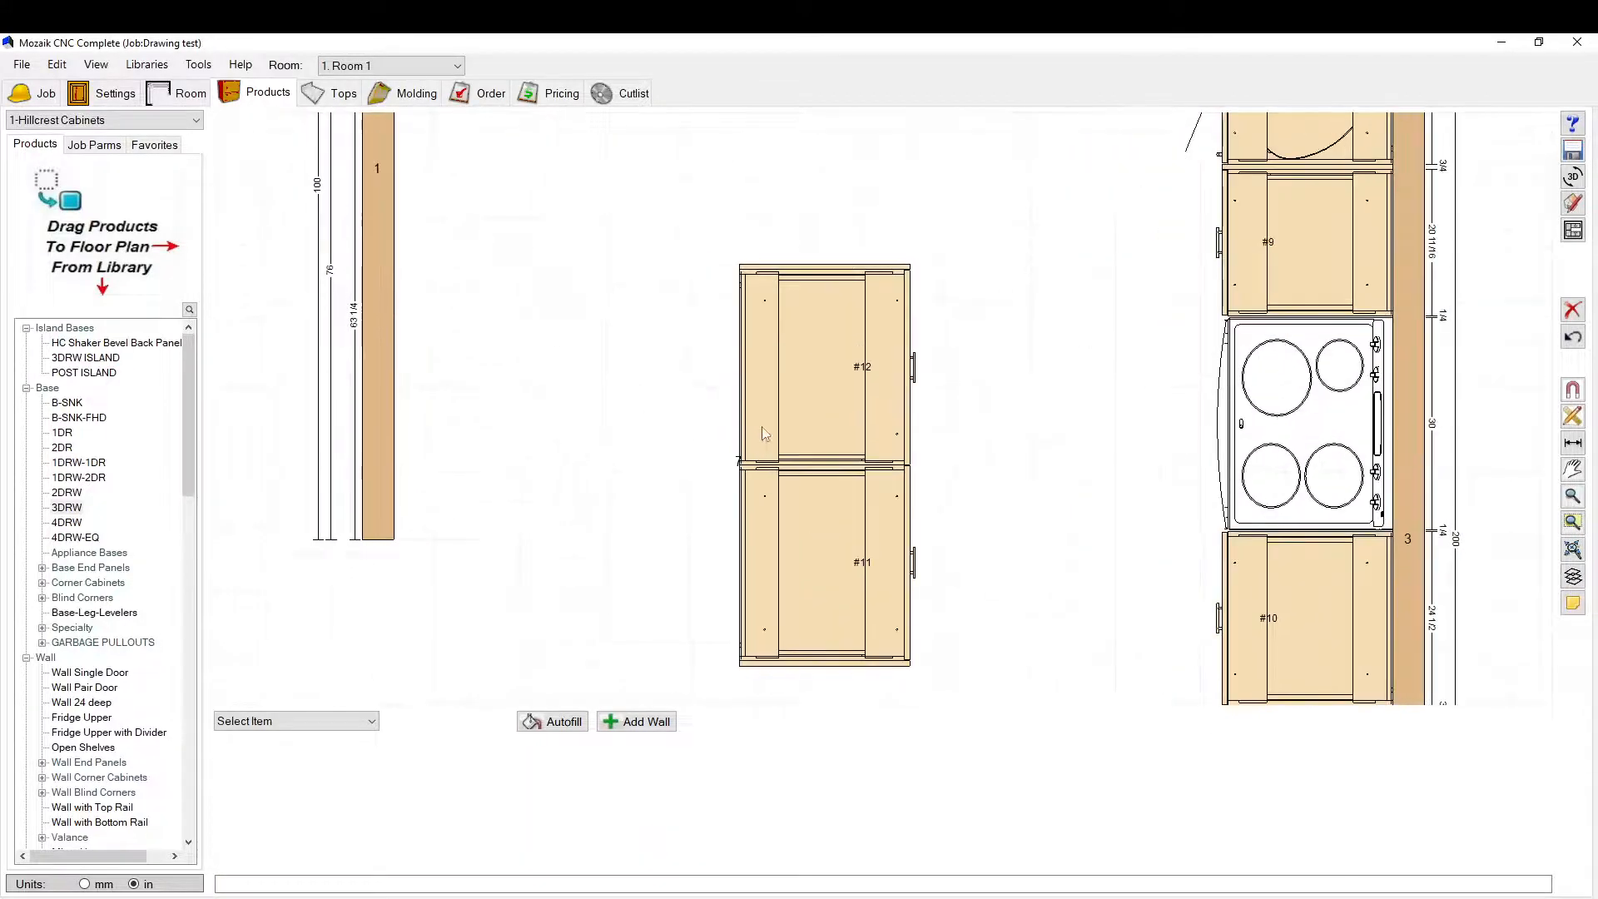
scroll(516, 273, down, 1)
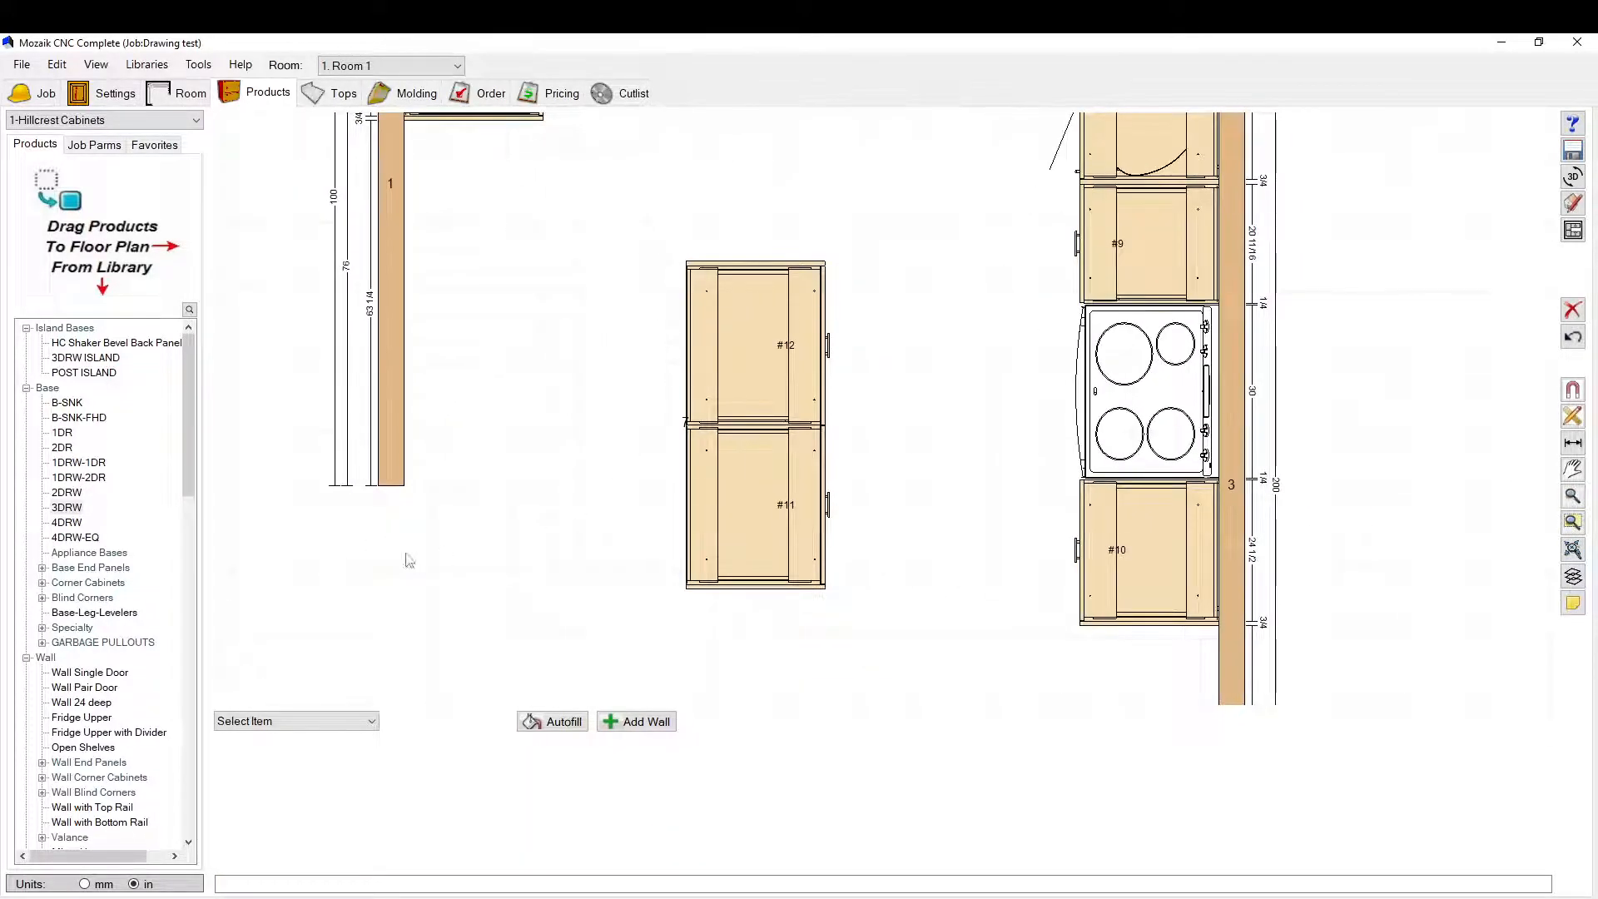
scroll(150, 574, down, 4)
scroll(264, 580, down, 2)
scroll(139, 535, down, 3)
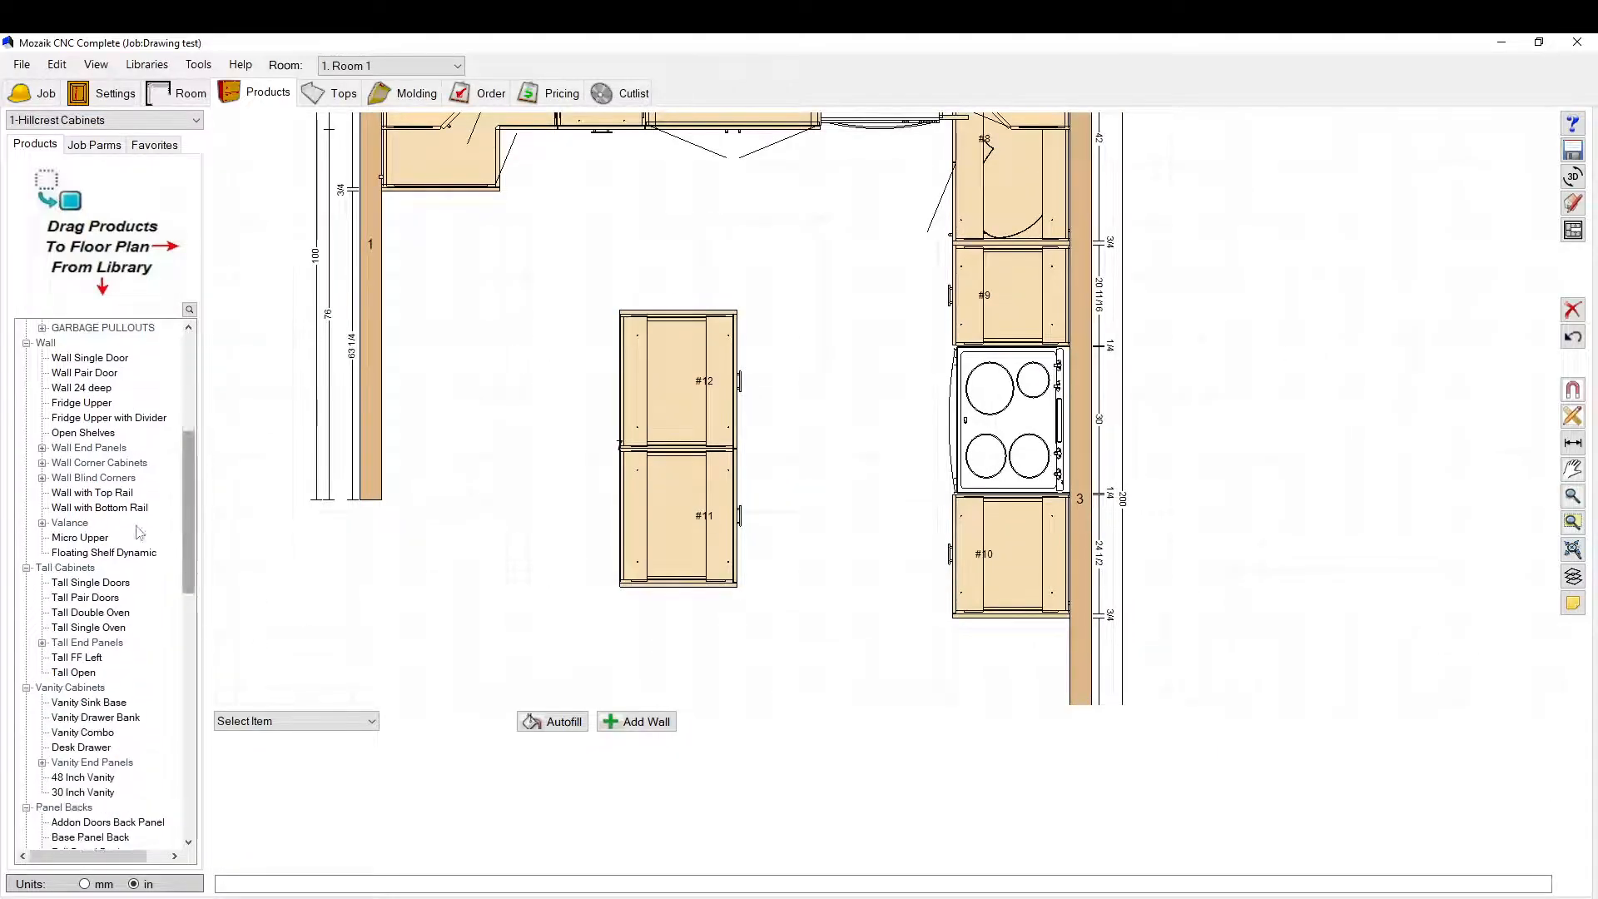
scroll(139, 533, down, 9)
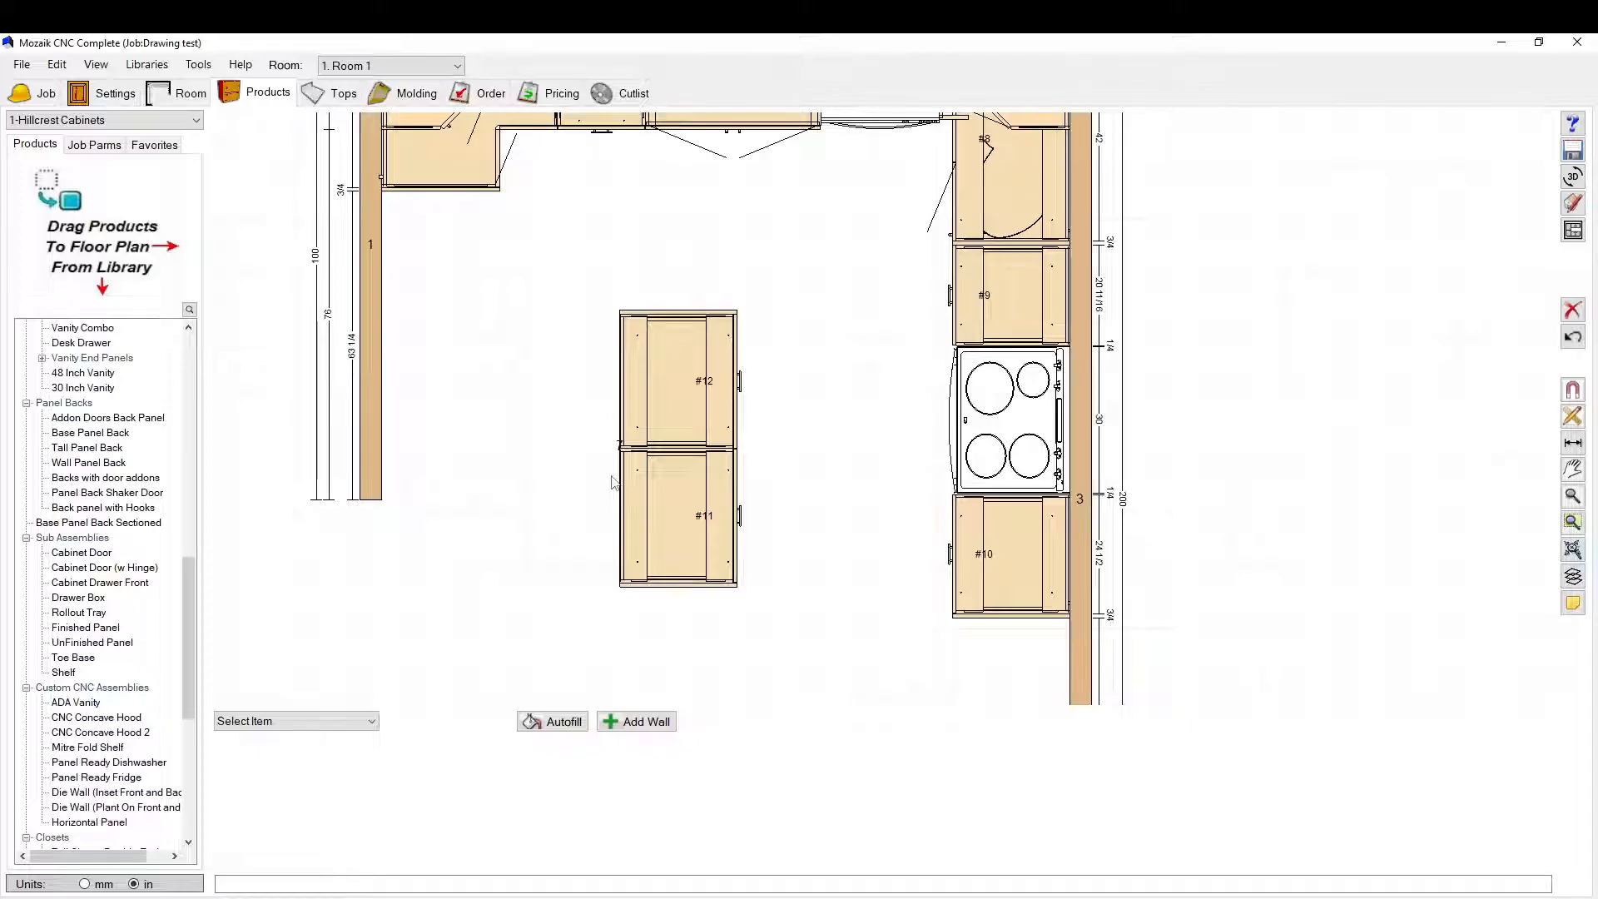
click(77, 554)
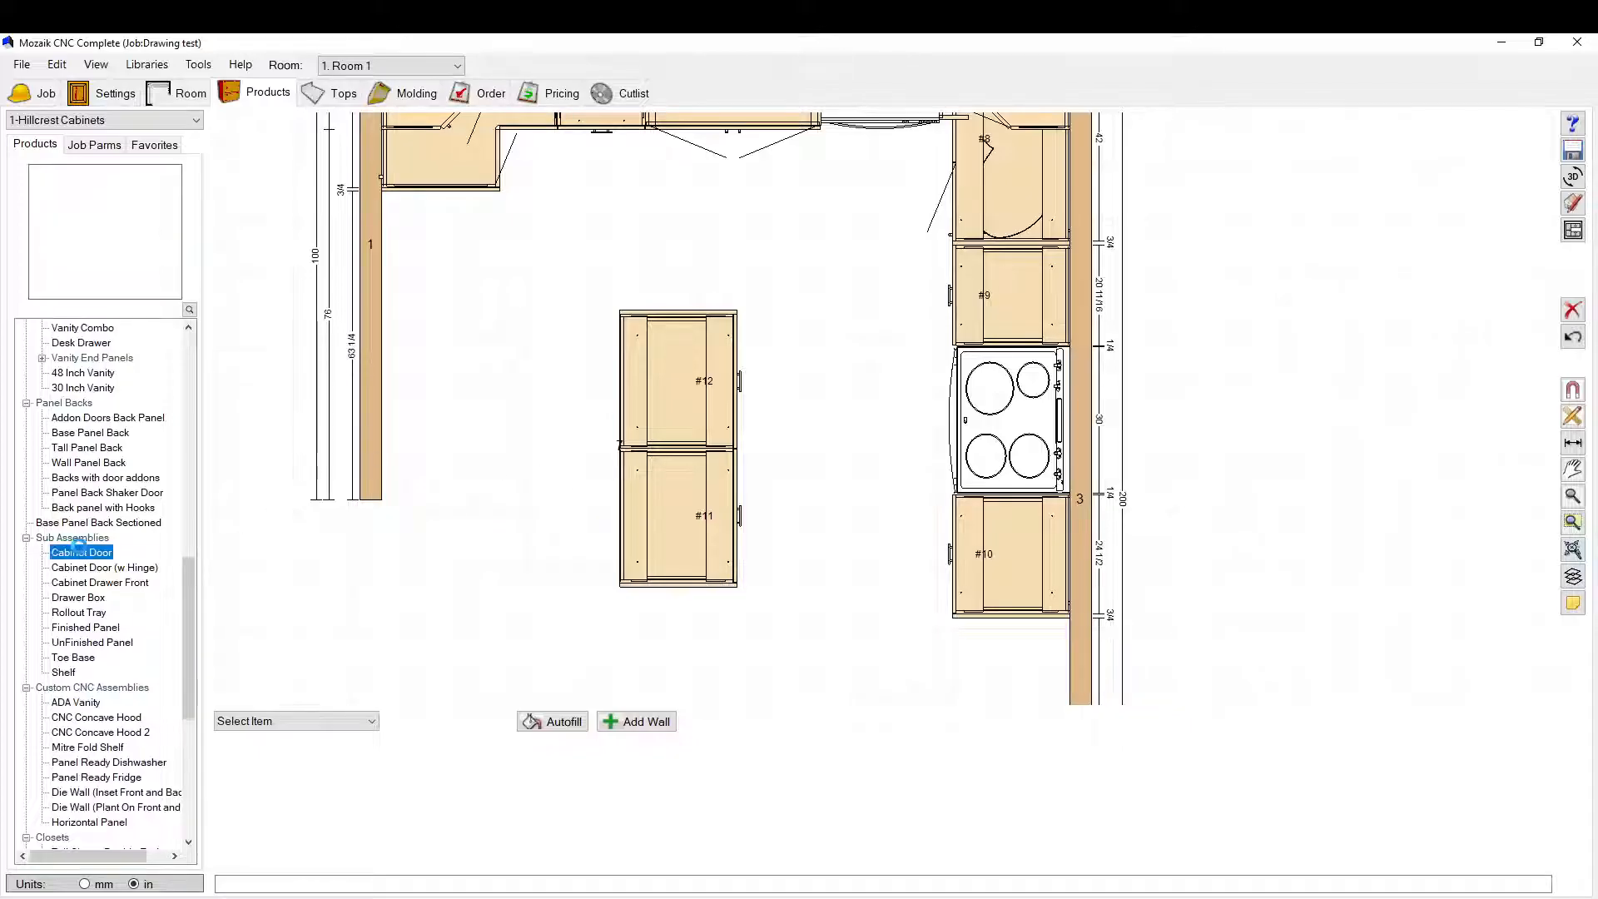
drag(72, 553, 611, 428)
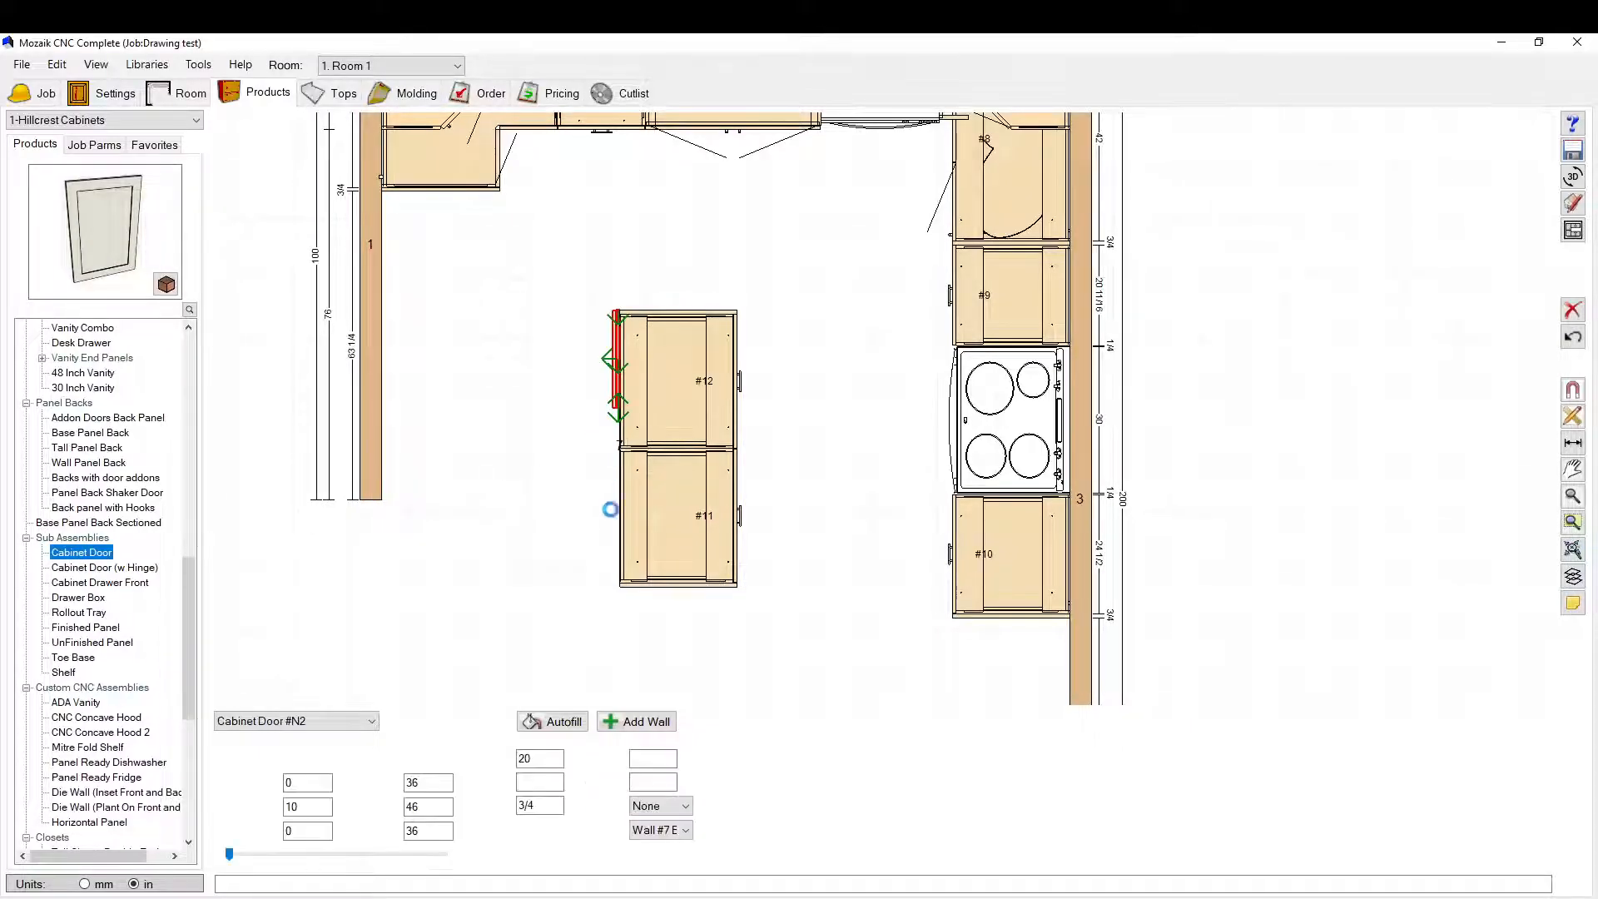
Step: Set the depth of the cabinet door on the back of the island to 0
scroll(585, 327, up, 1)
scroll(593, 318, up, 2)
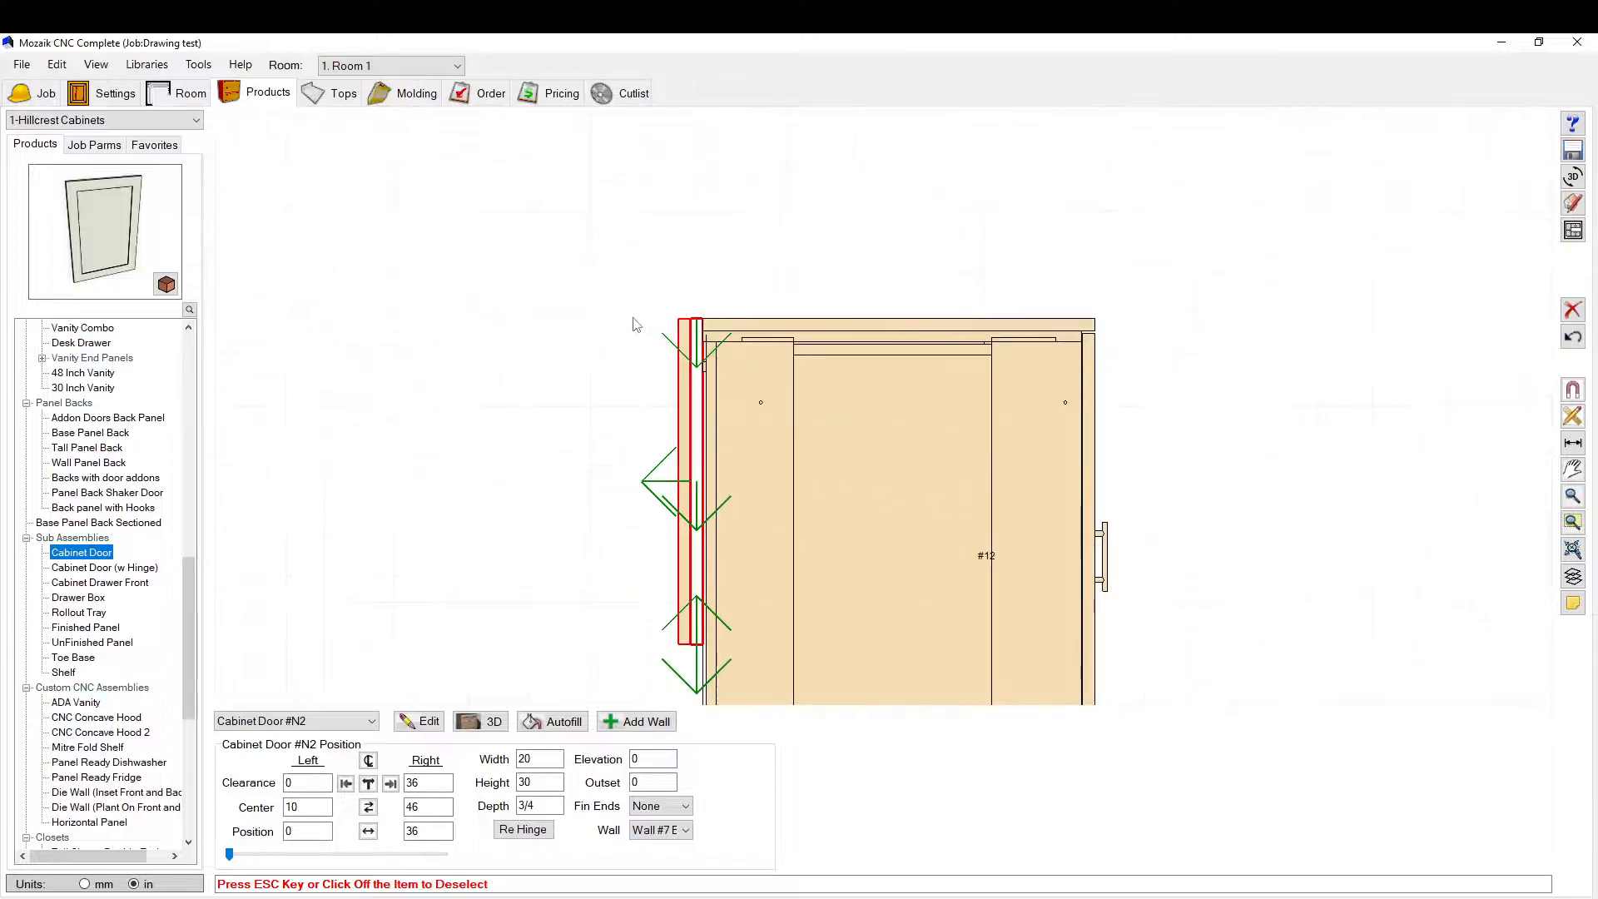
scroll(308, 387, down, 1)
scroll(305, 395, down, 2)
scroll(491, 400, up, 6)
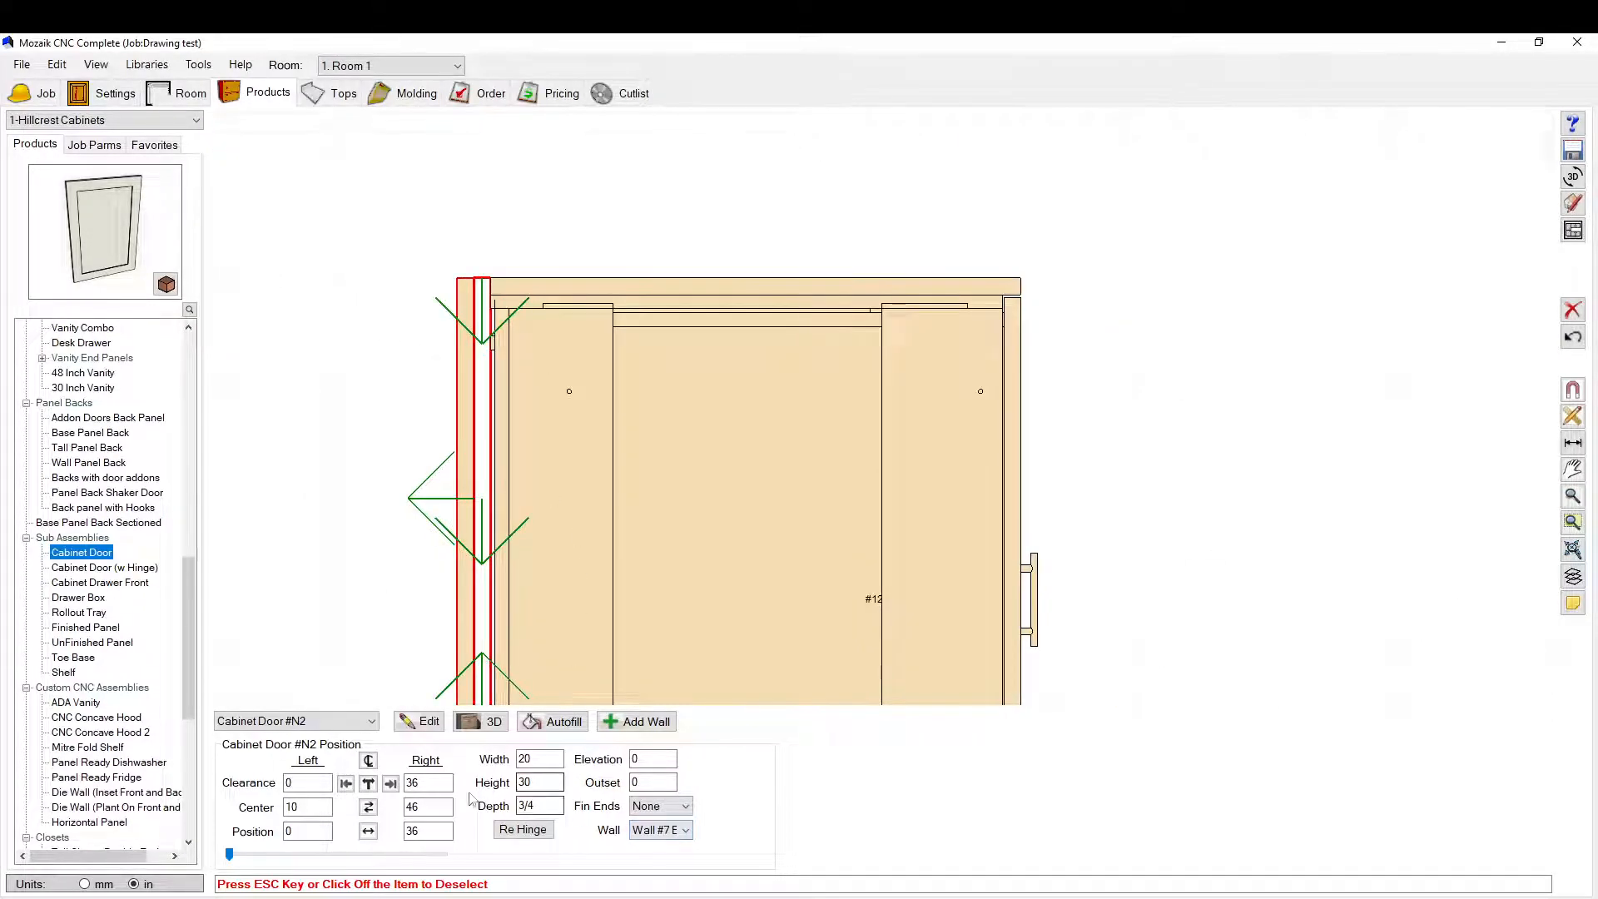
click(552, 807)
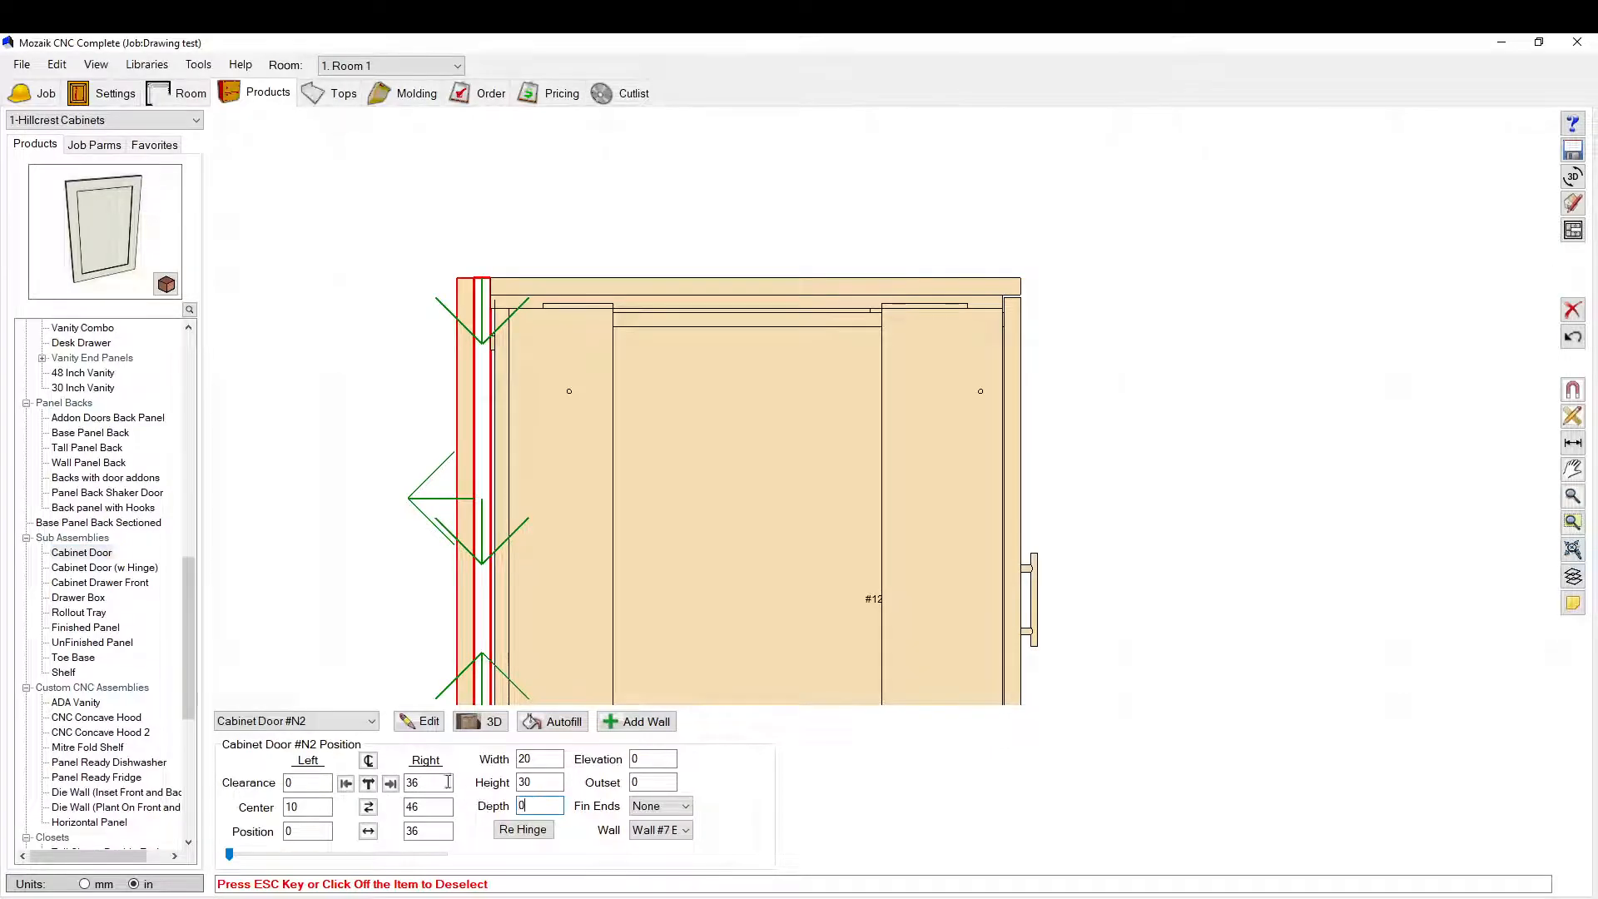
Step: Stretch the cabinet door along the back of both island cabinets to the full 56 in wall length
scroll(548, 323, down, 1)
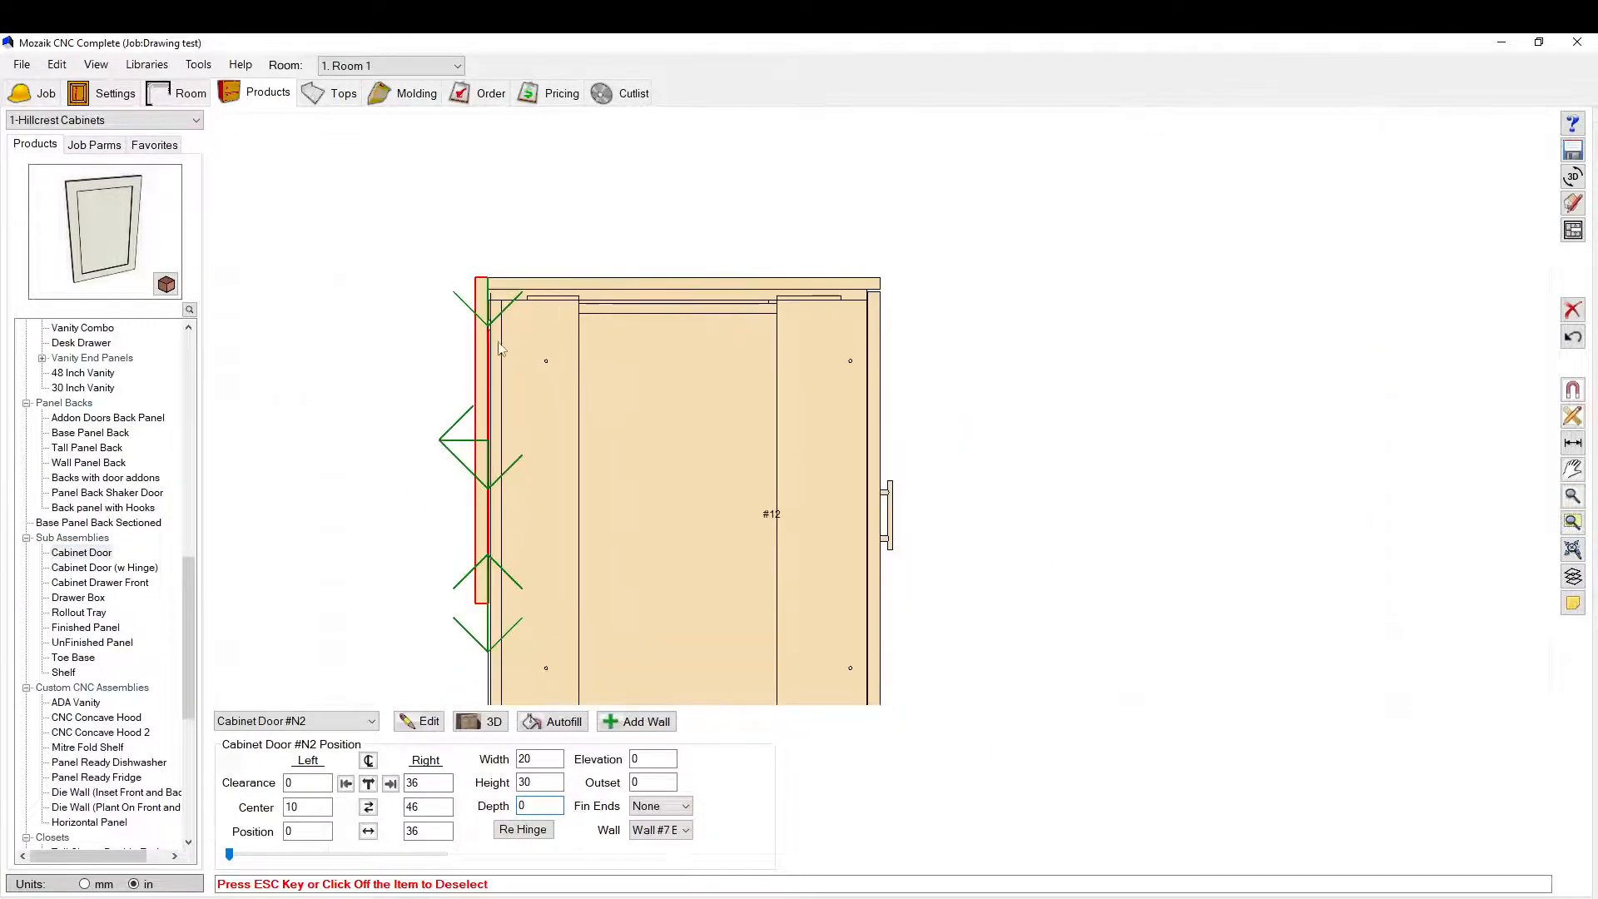
scroll(499, 342, down, 2)
scroll(489, 445, up, 1)
drag(477, 540, 485, 837)
scroll(389, 197, down, 2)
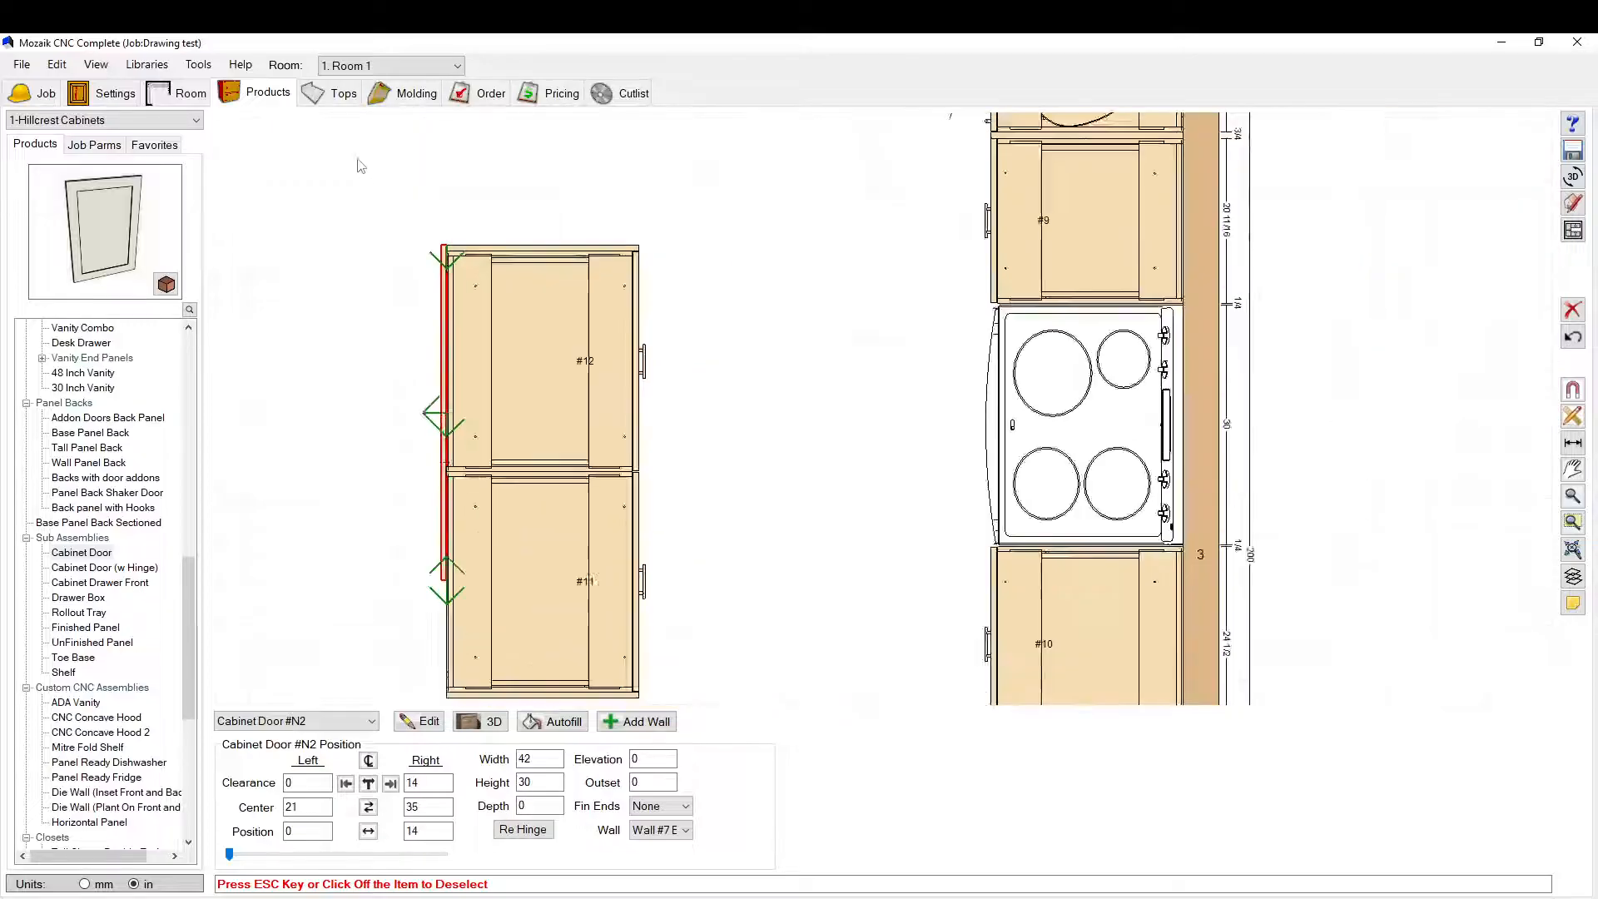
scroll(361, 166, down, 2)
drag(423, 445, 414, 553)
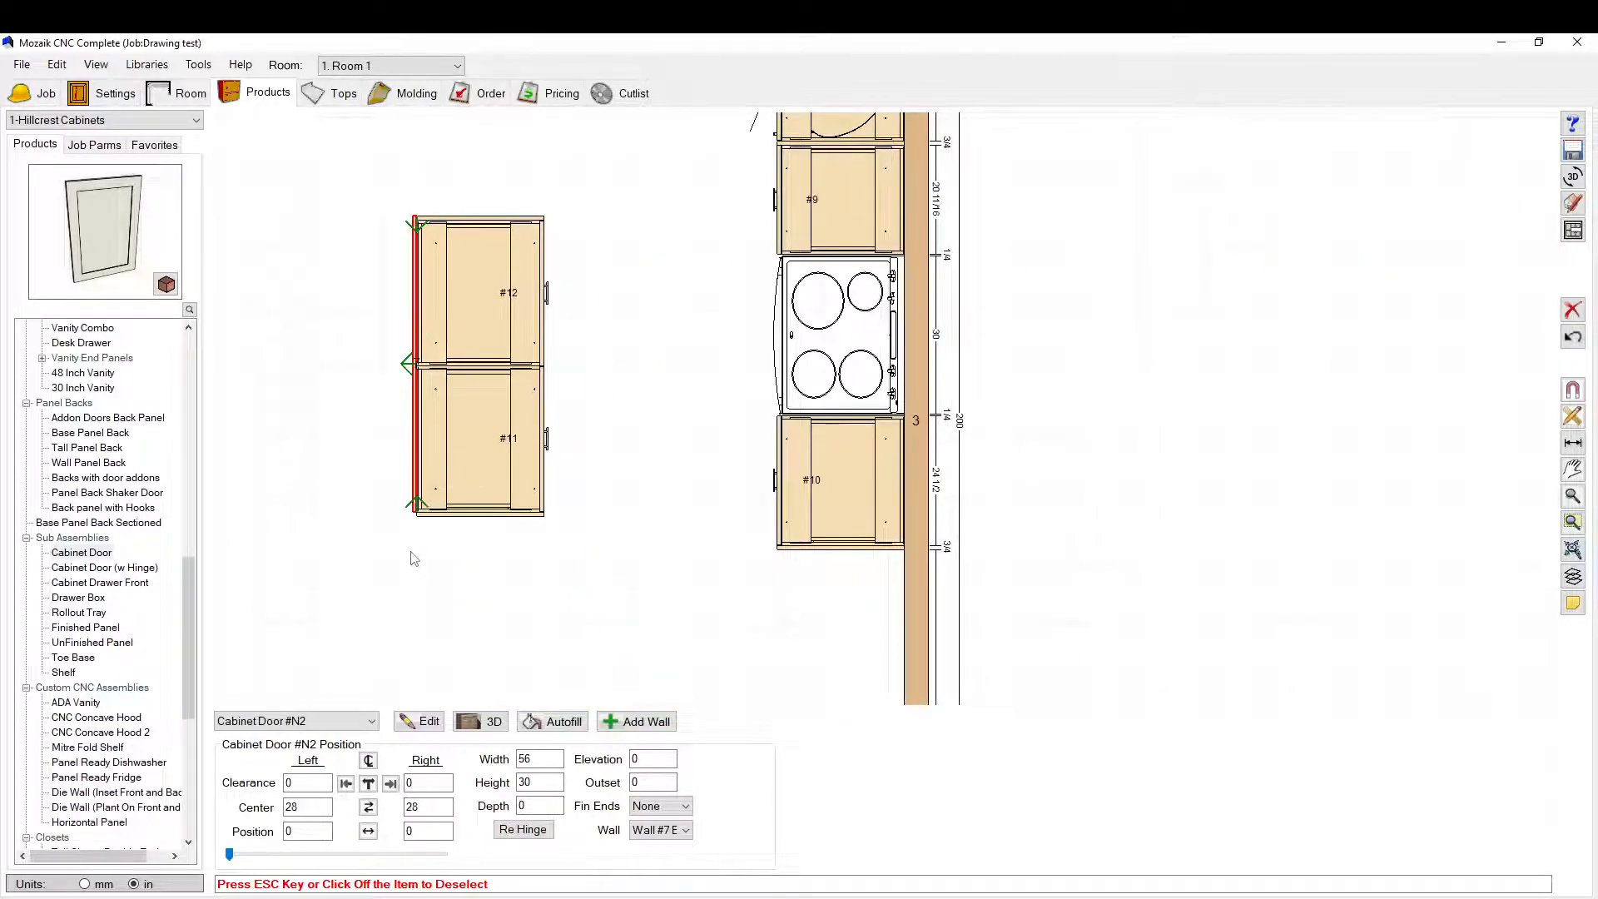
Step: Pull in the outer end of cabinet #11 to a left clearance of 0, making it 26 7/8 in wide
scroll(412, 524, up, 2)
scroll(427, 486, up, 2)
click(553, 478)
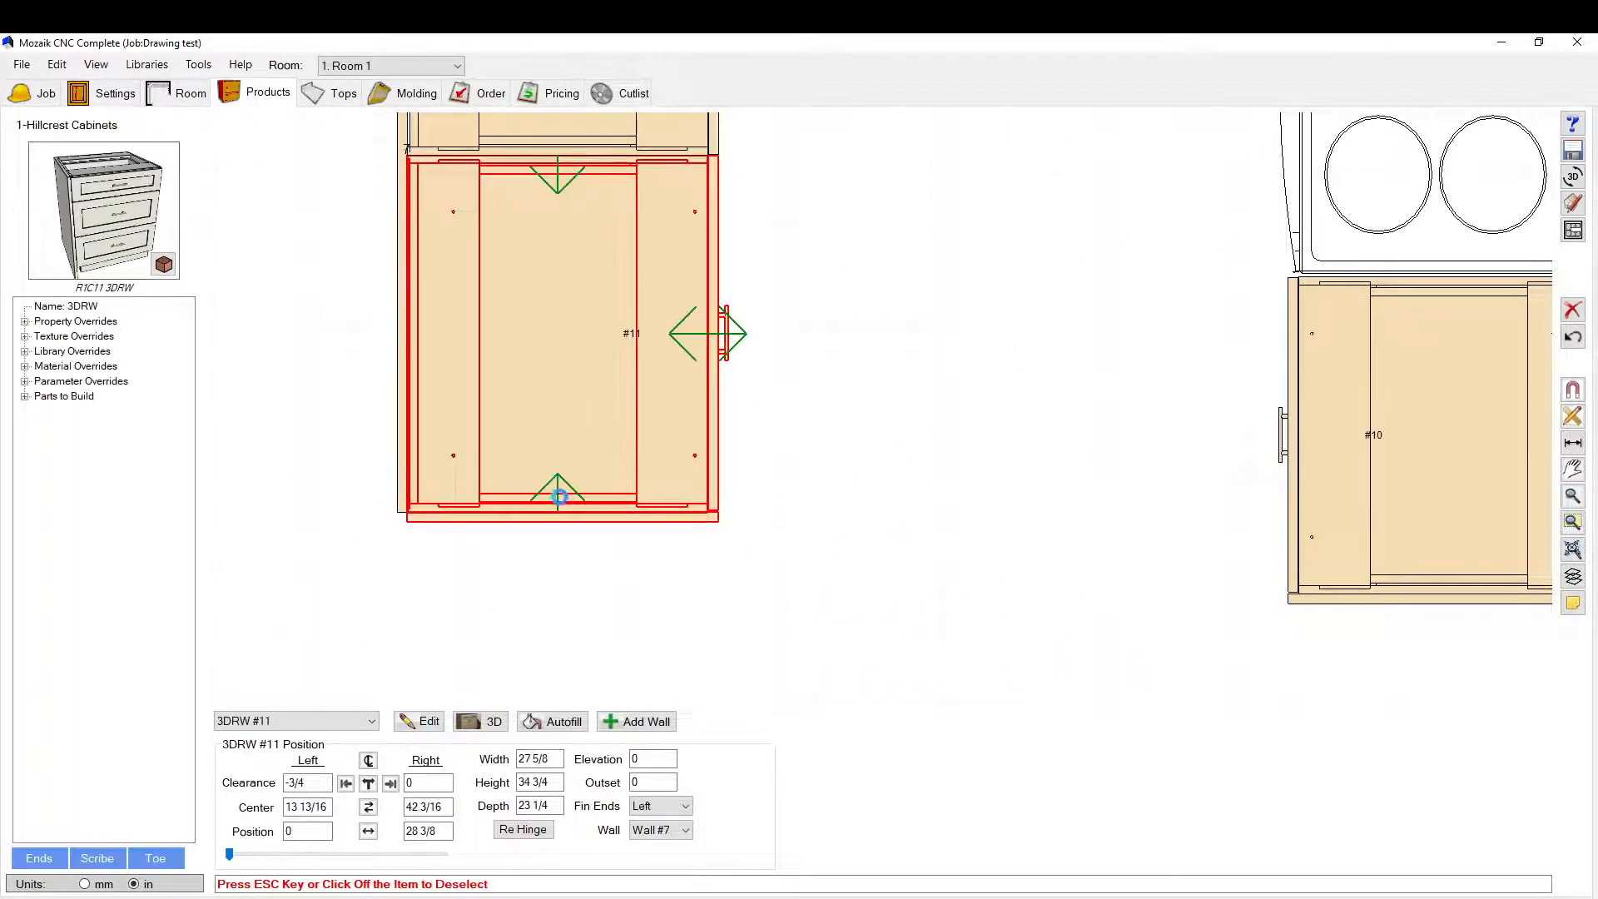
drag(567, 471, 583, 614)
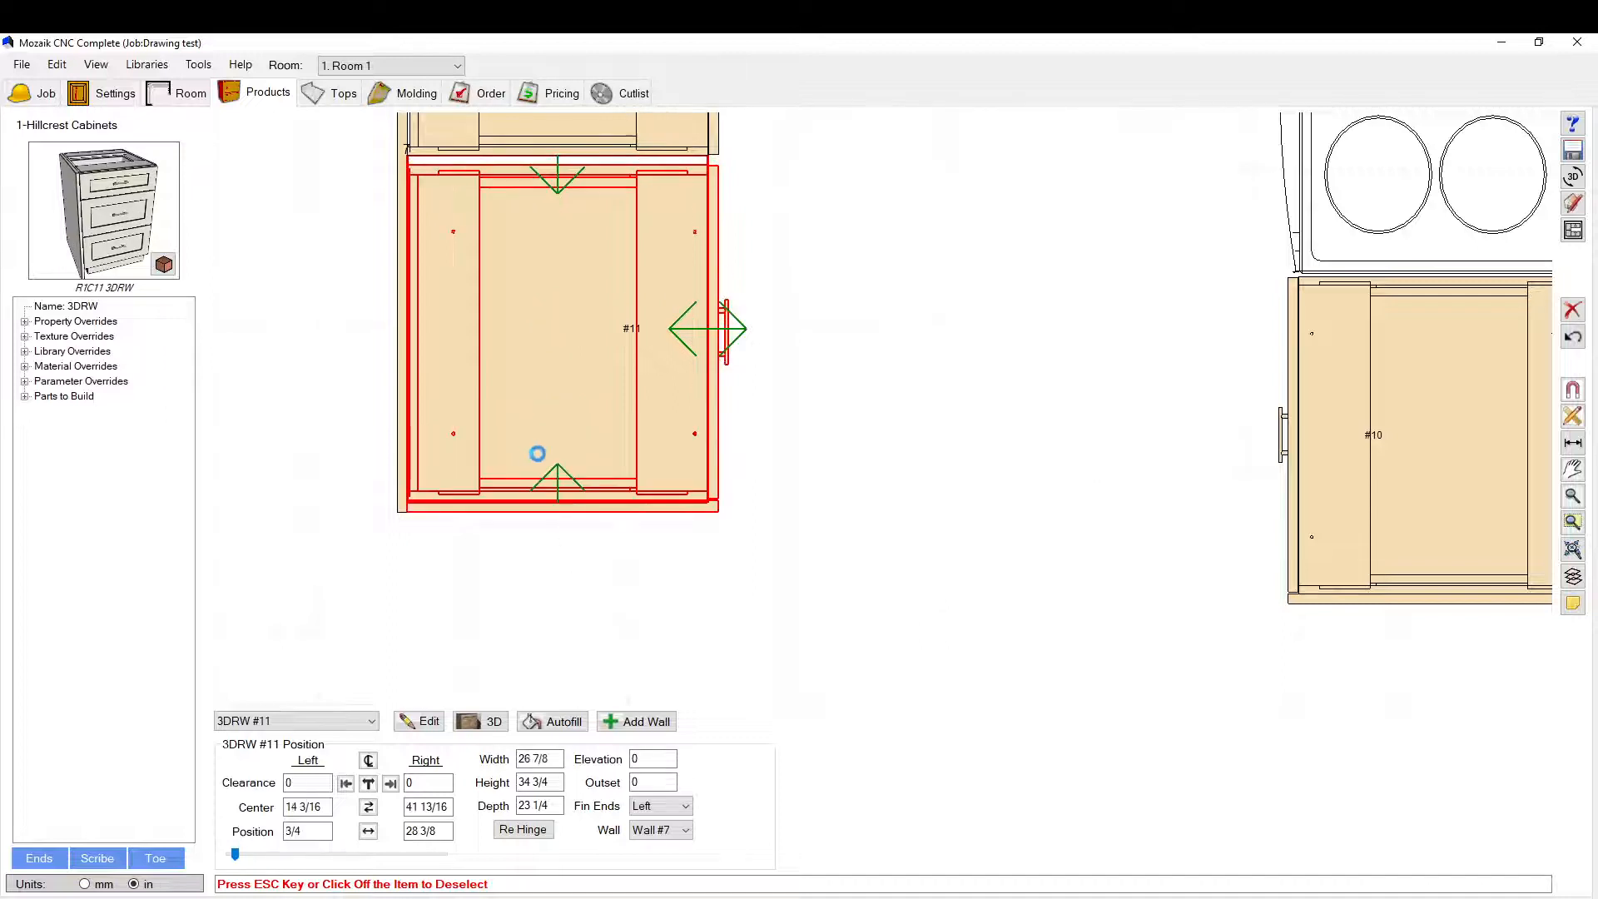
Step: Try to equalize the widths of island cabinets #11 and #12 in the floor plan
scroll(537, 454, down, 1)
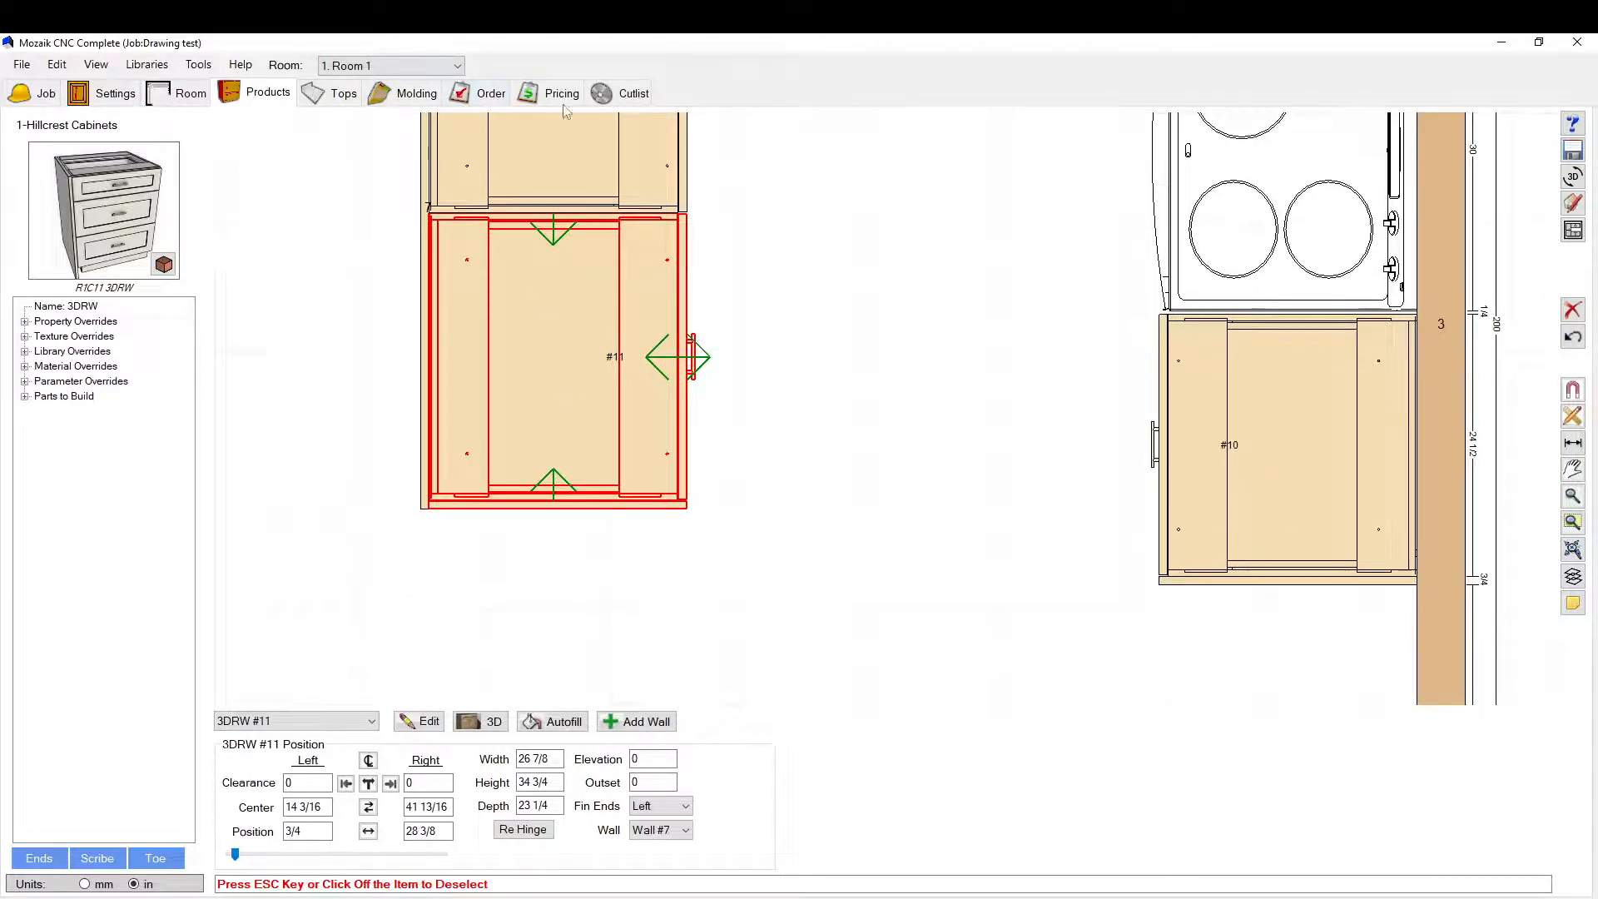
ctrl+click(623, 179)
right_click(564, 392)
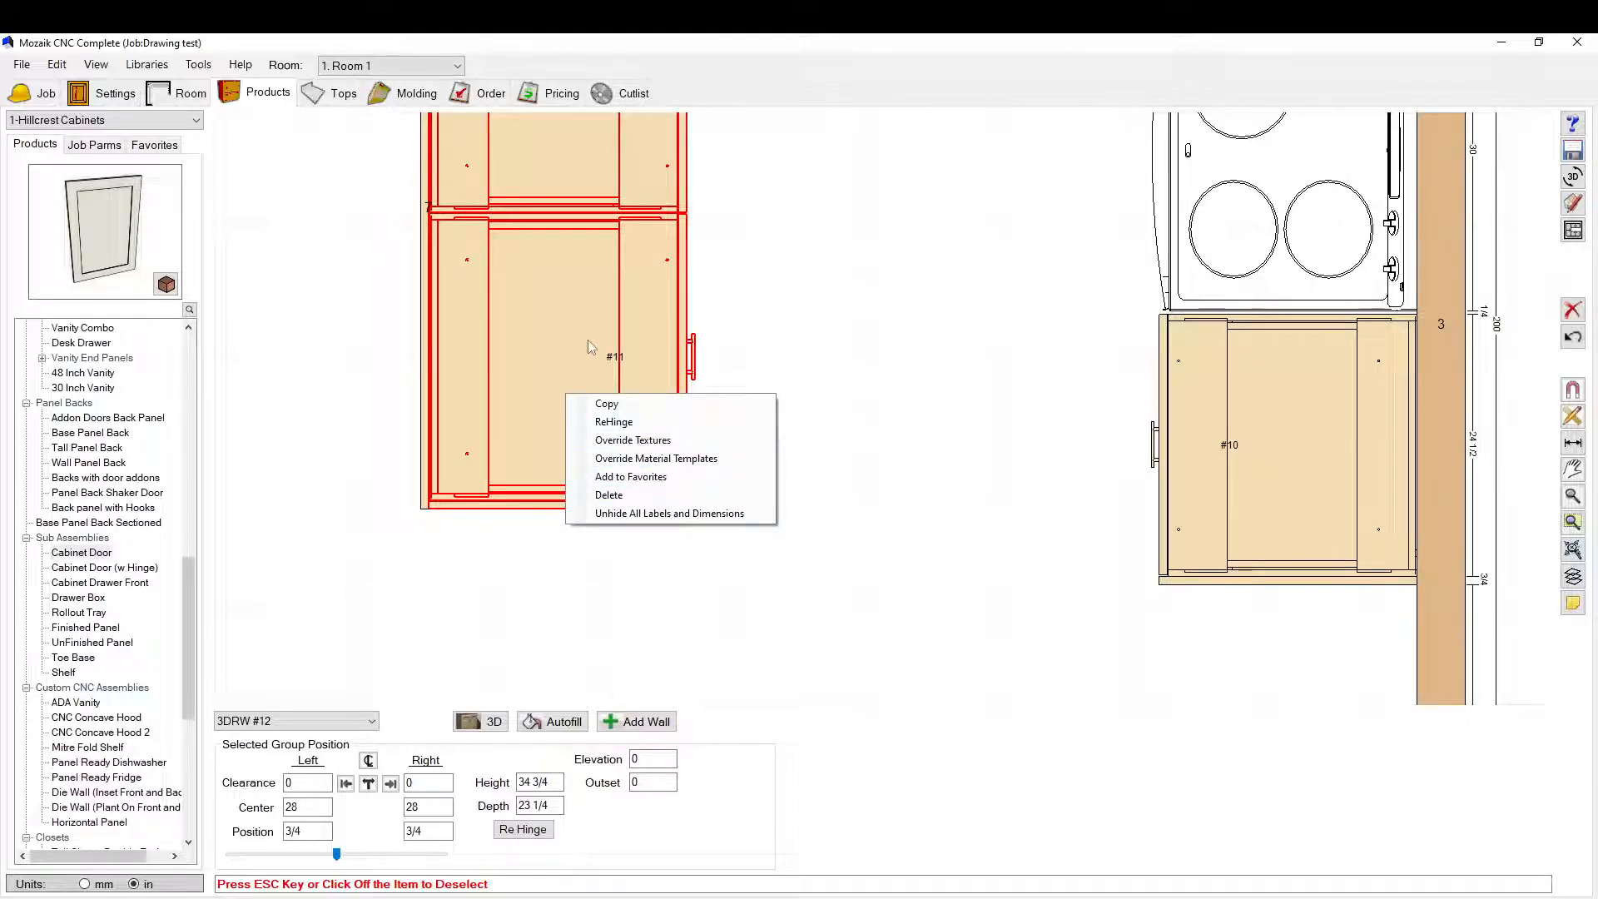
click(910, 333)
scroll(831, 499, down, 3)
scroll(709, 230, up, 3)
click(699, 274)
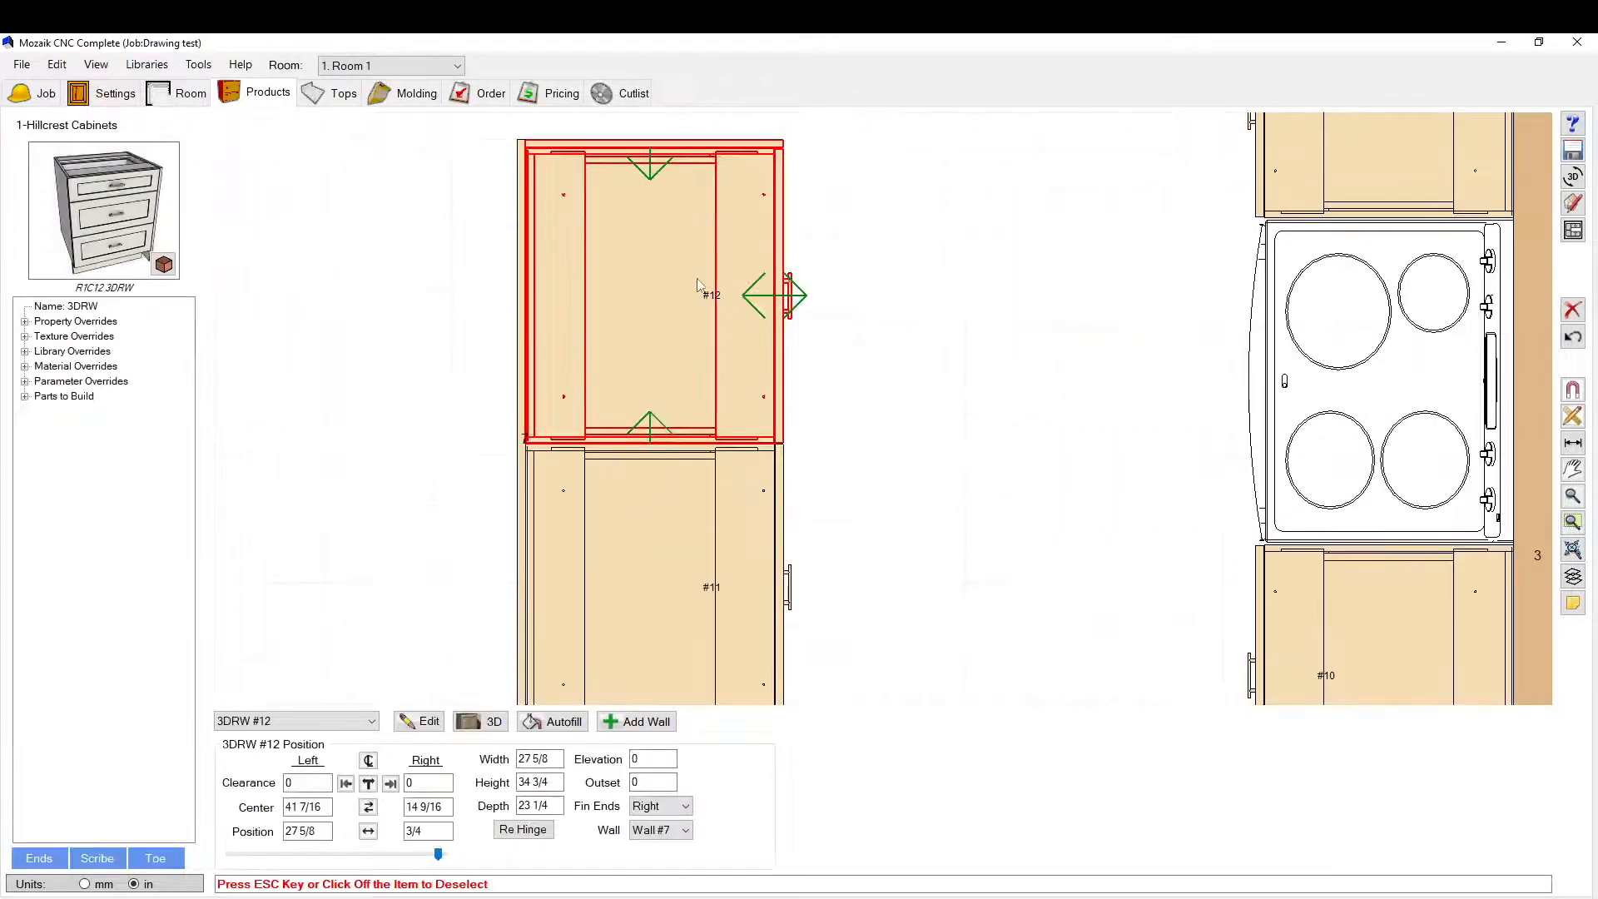
ctrl+click(666, 499)
right_click(671, 496)
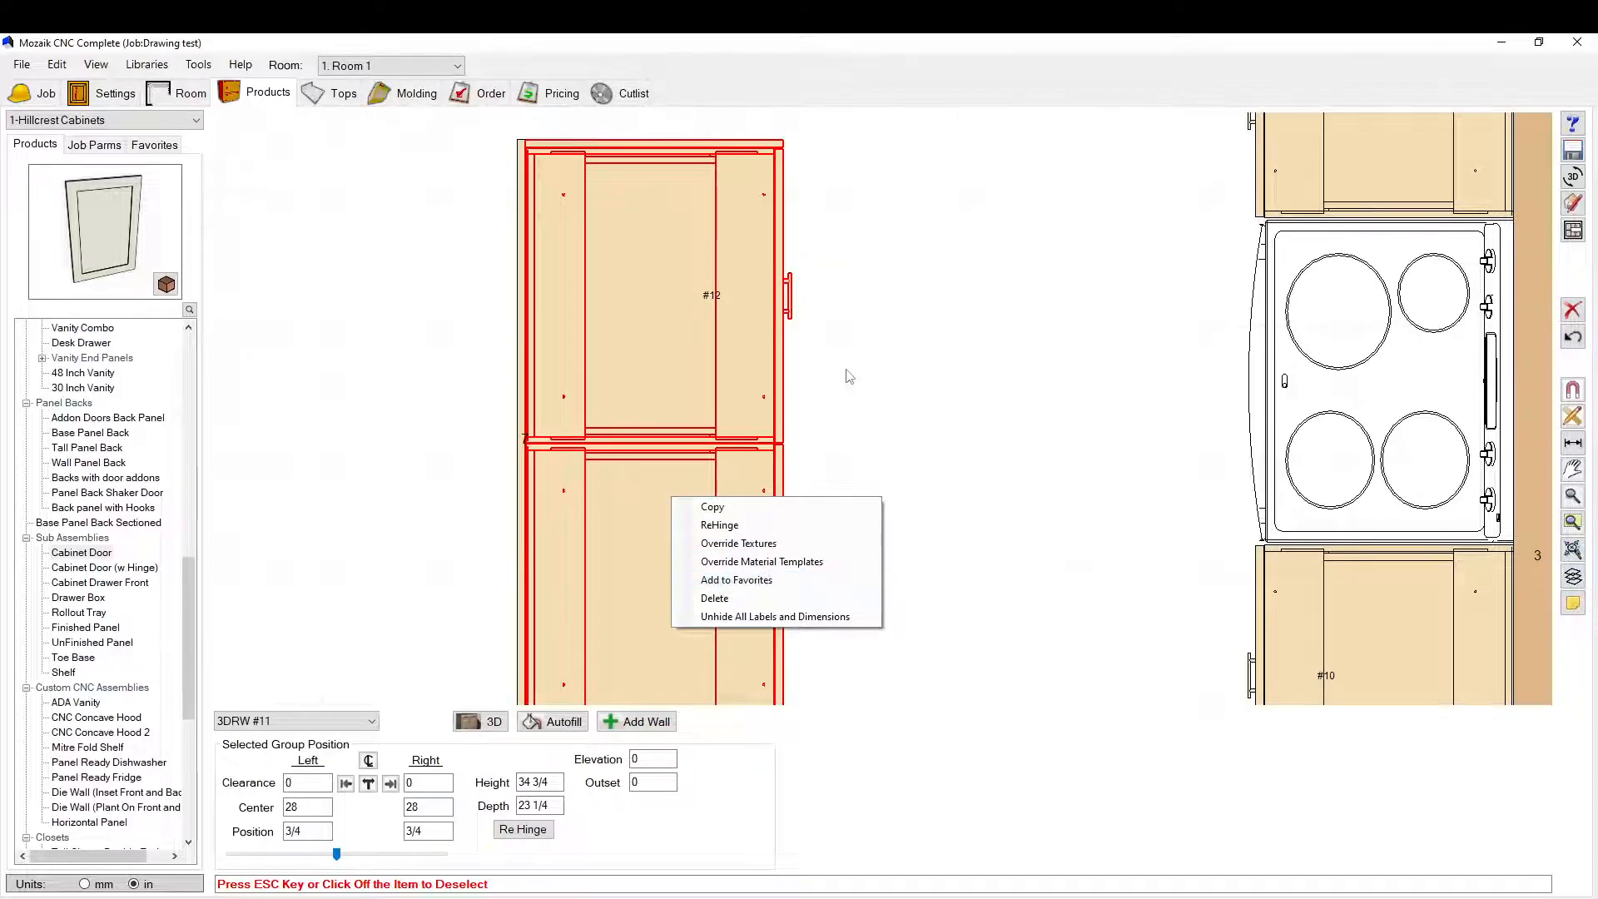
click(853, 365)
click(691, 298)
scroll(689, 304, down, 2)
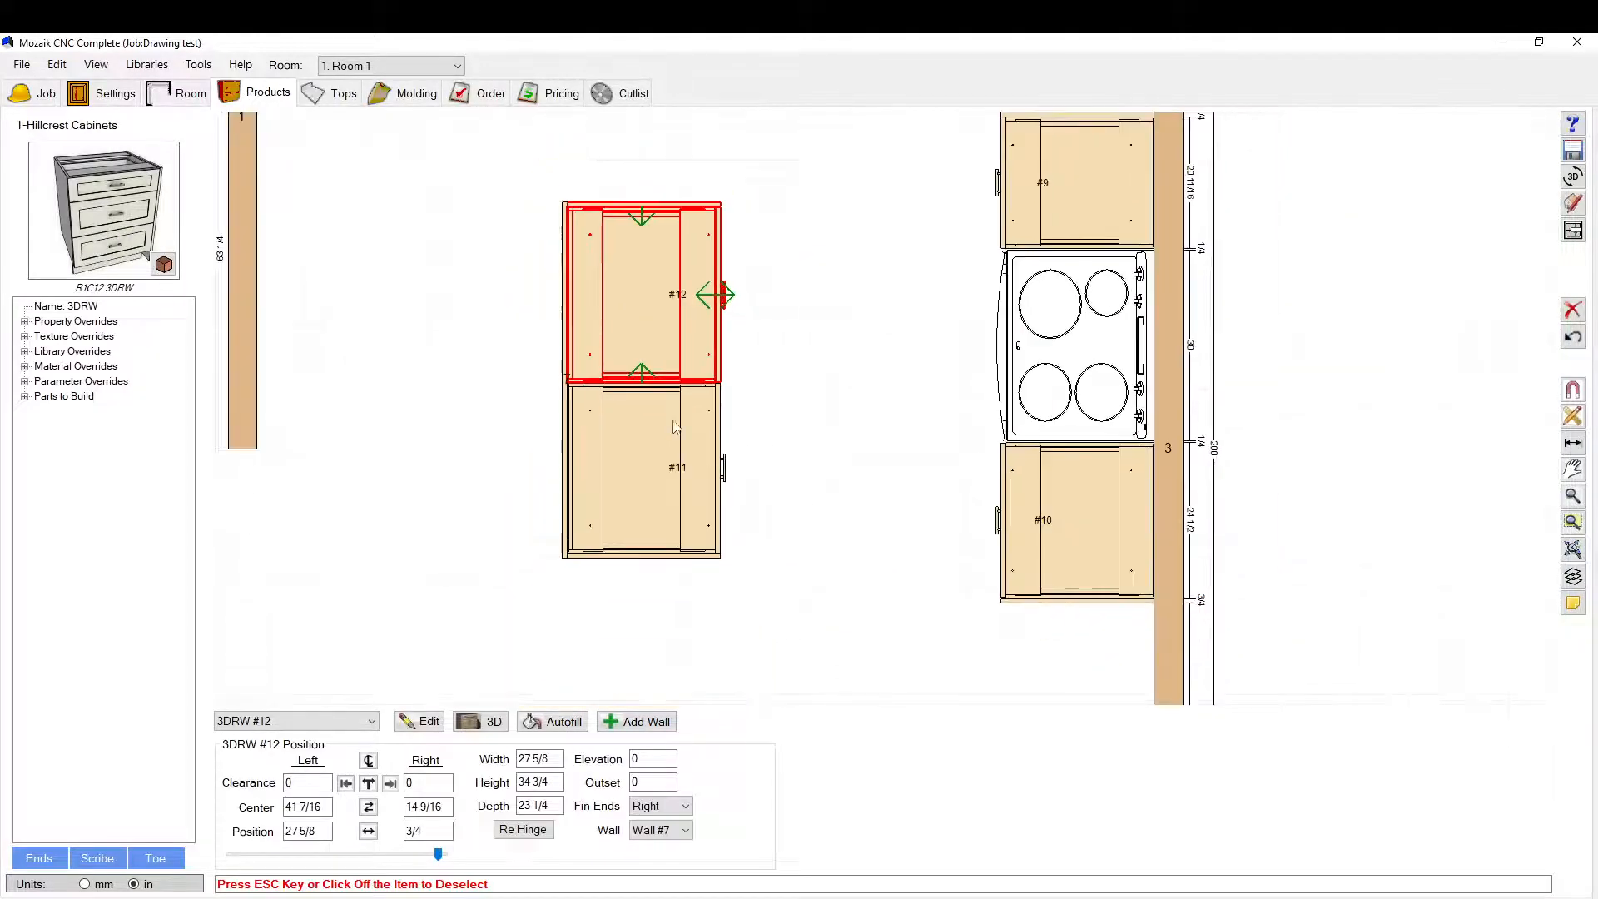
click(675, 485)
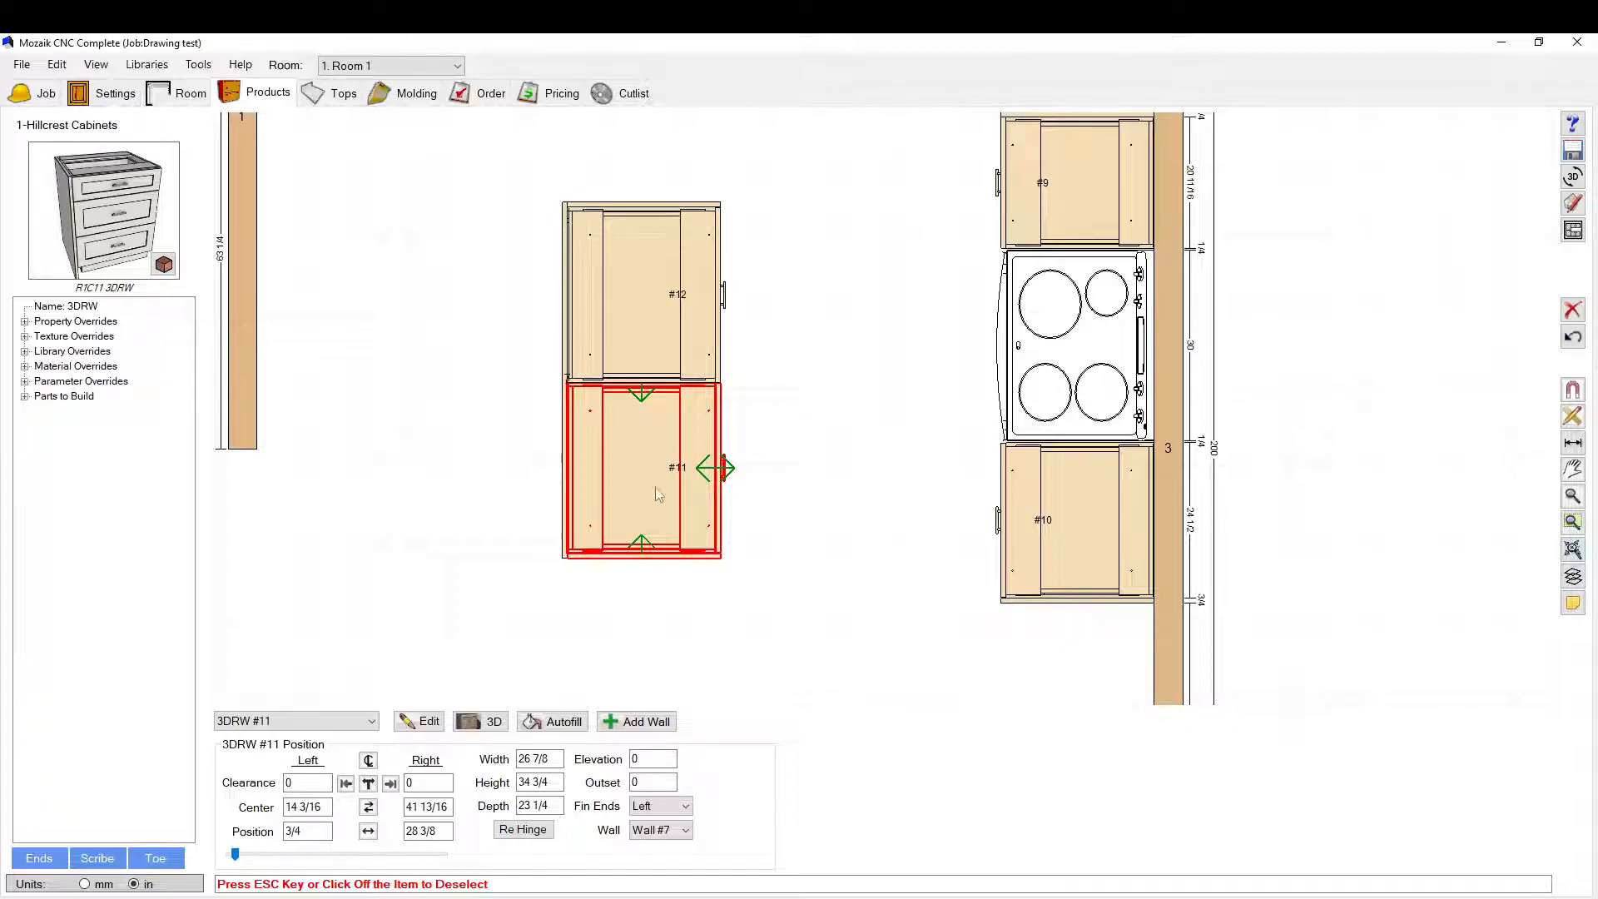
scroll(620, 231, up, 1)
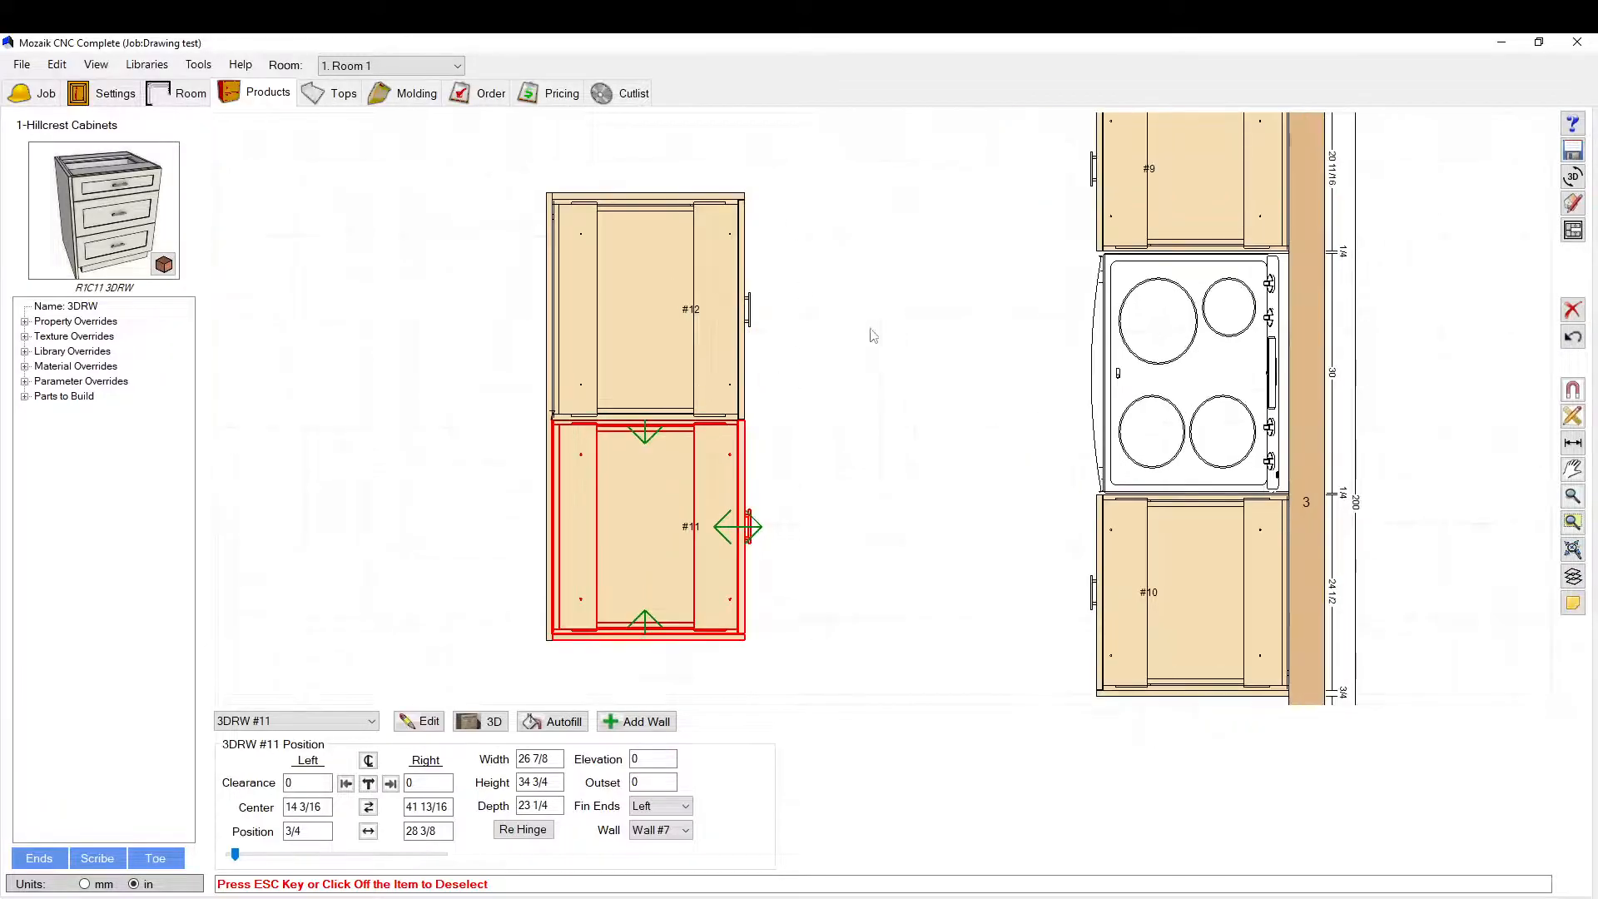
Step: Open the elevation of wall 7 and try to equalize the two drawer cabinets' widths there
click(1574, 230)
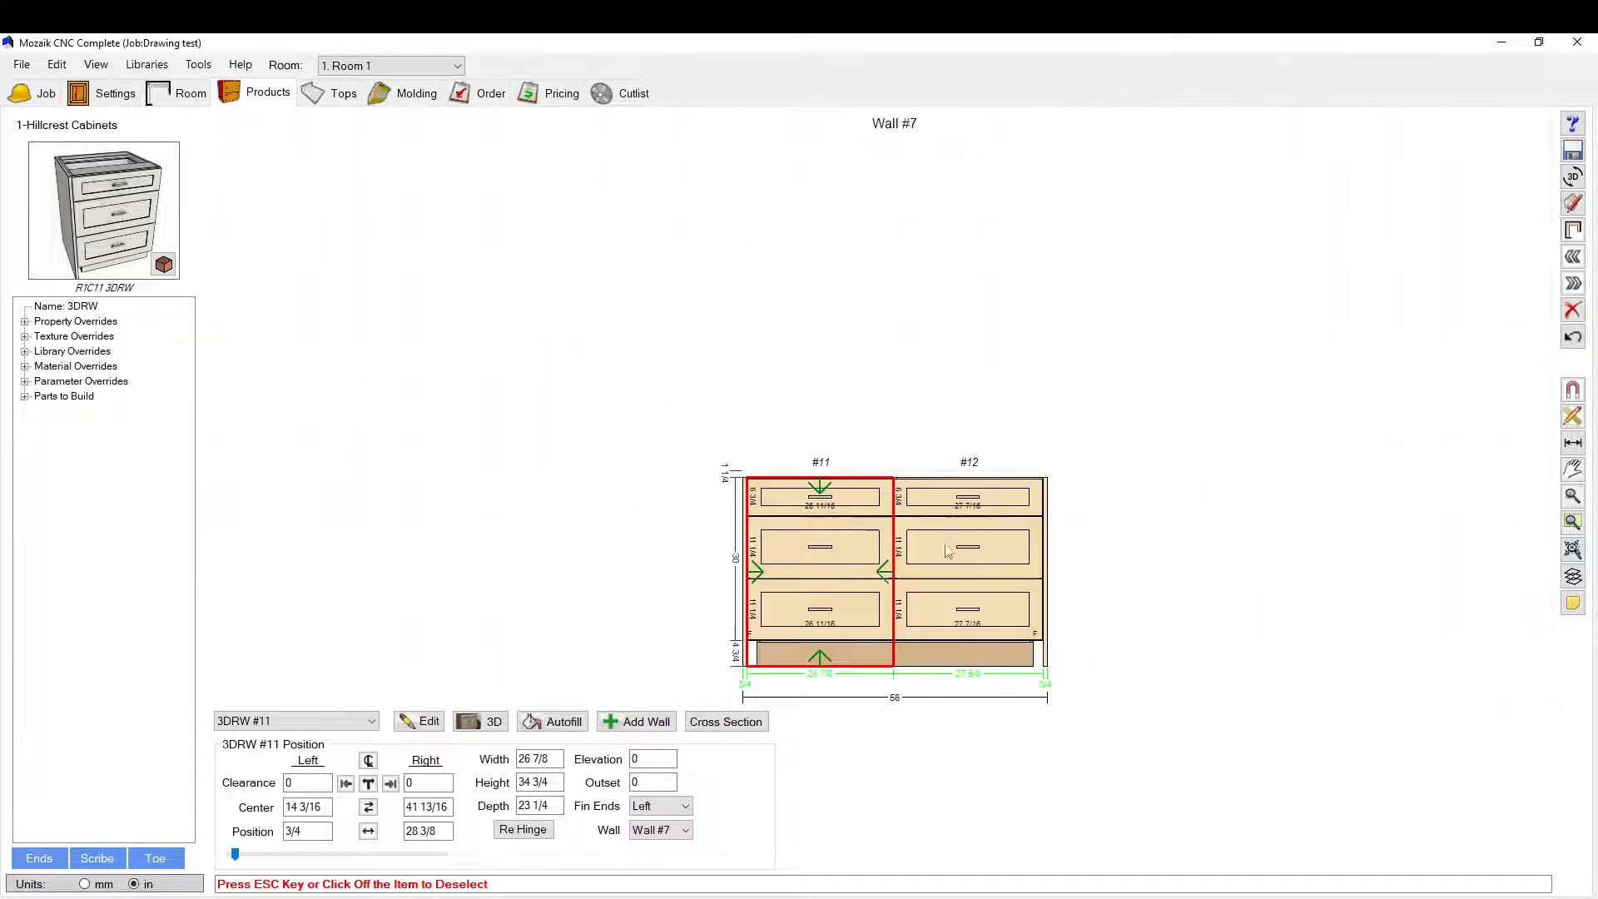
ctrl+click(968, 603)
right_click(962, 597)
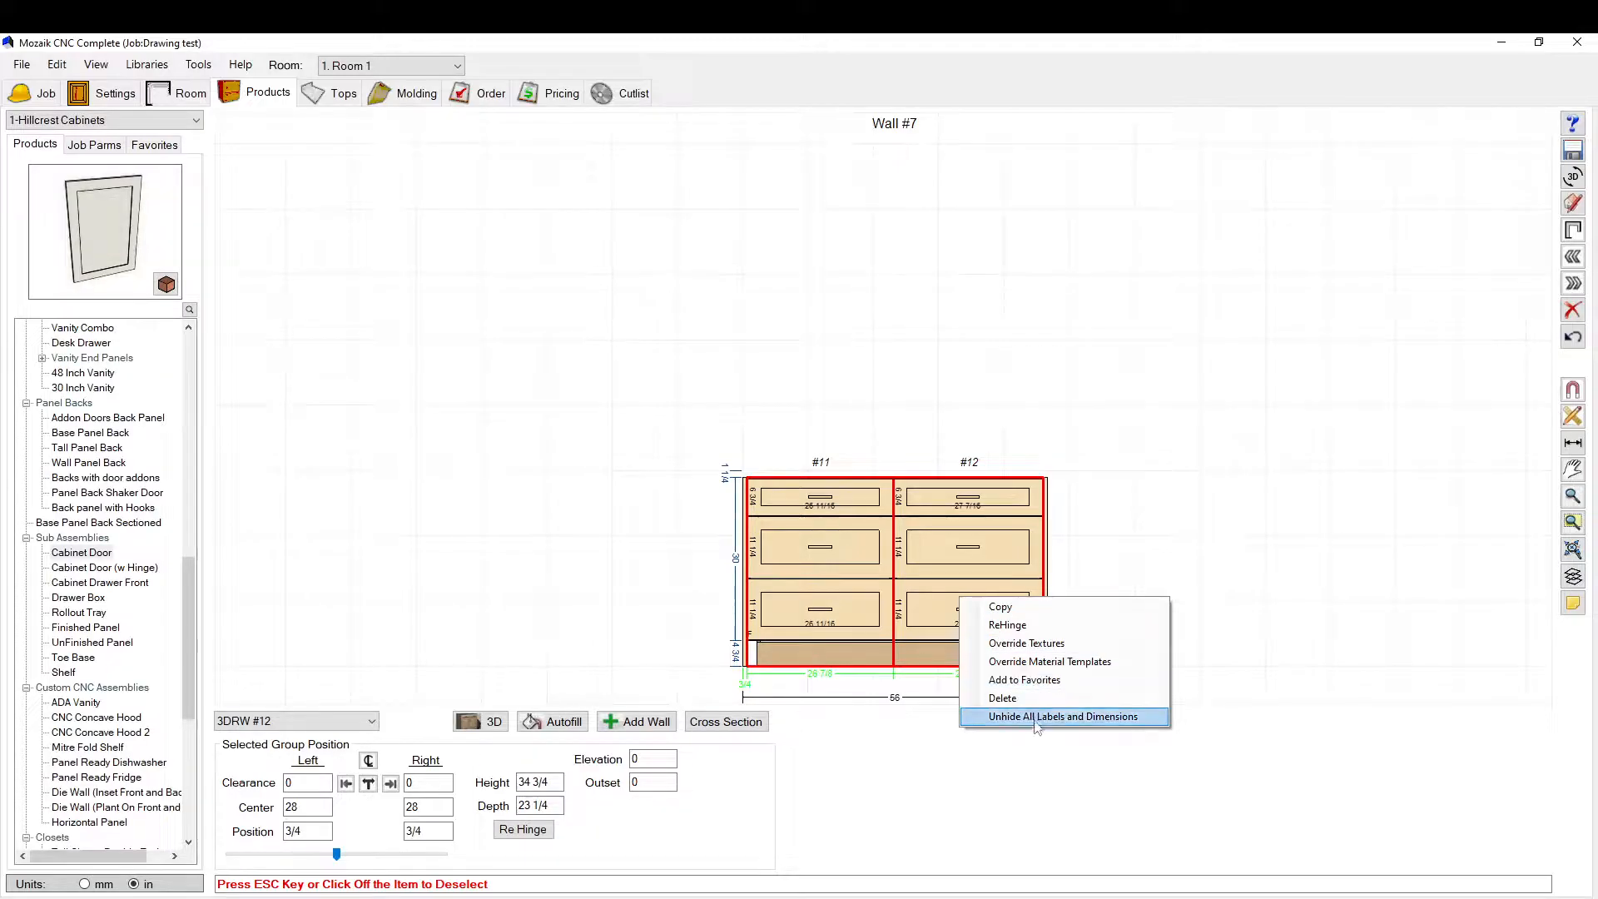
click(1079, 393)
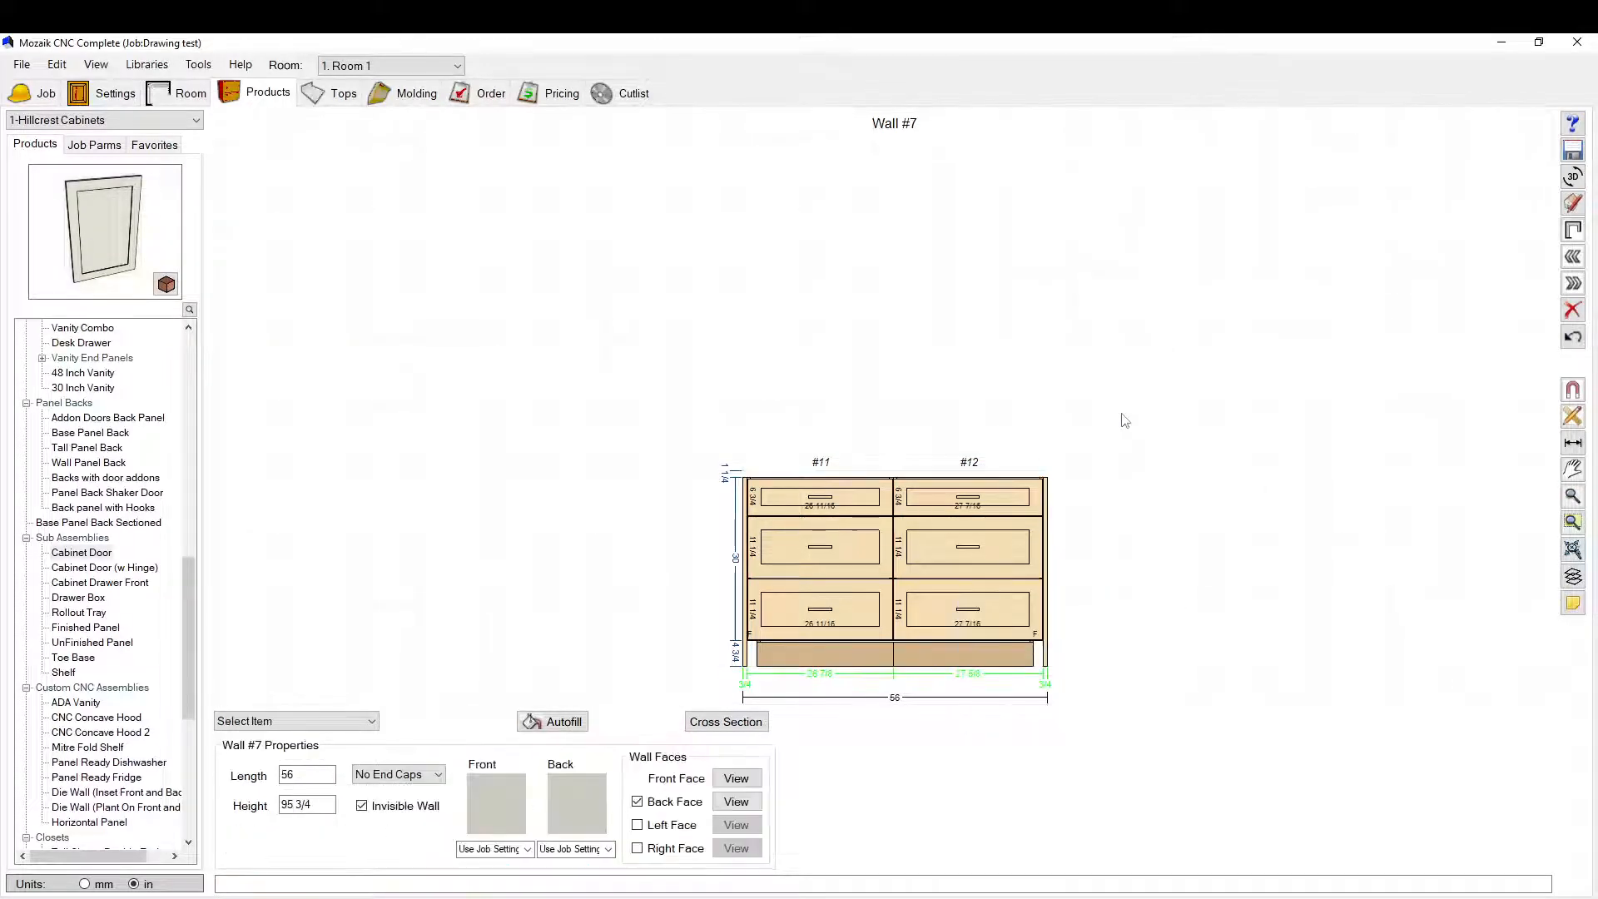
Step: Set cabinet #12's finished ends to Right and stretch cabinet #11 against it to a 26 7/8 in width
click(814, 559)
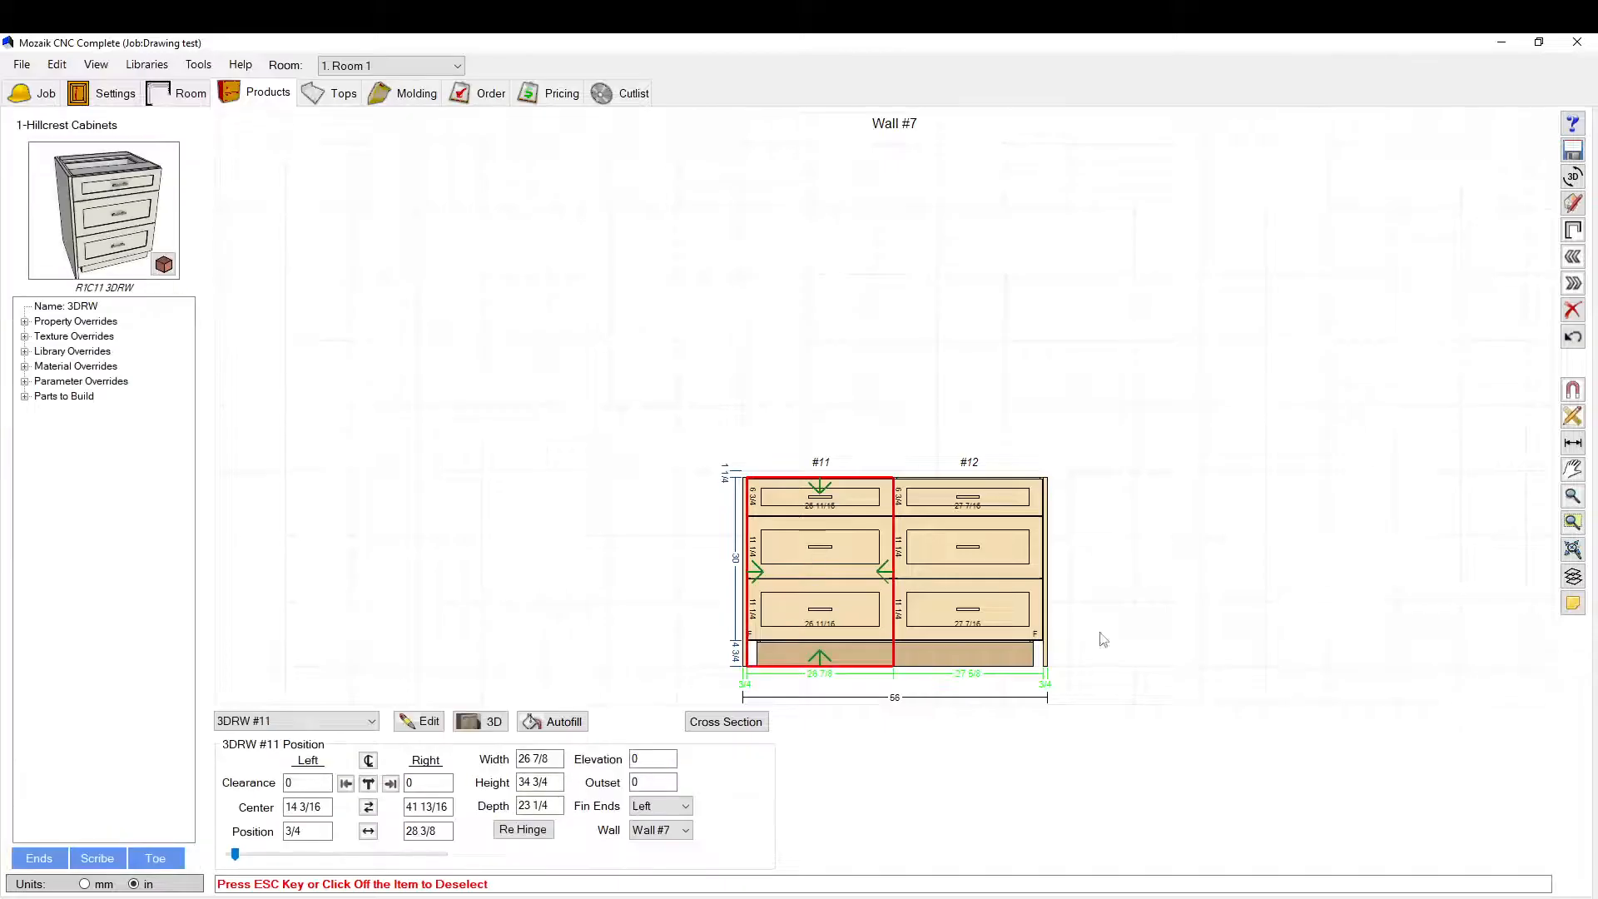
drag(883, 573, 1085, 605)
click(923, 589)
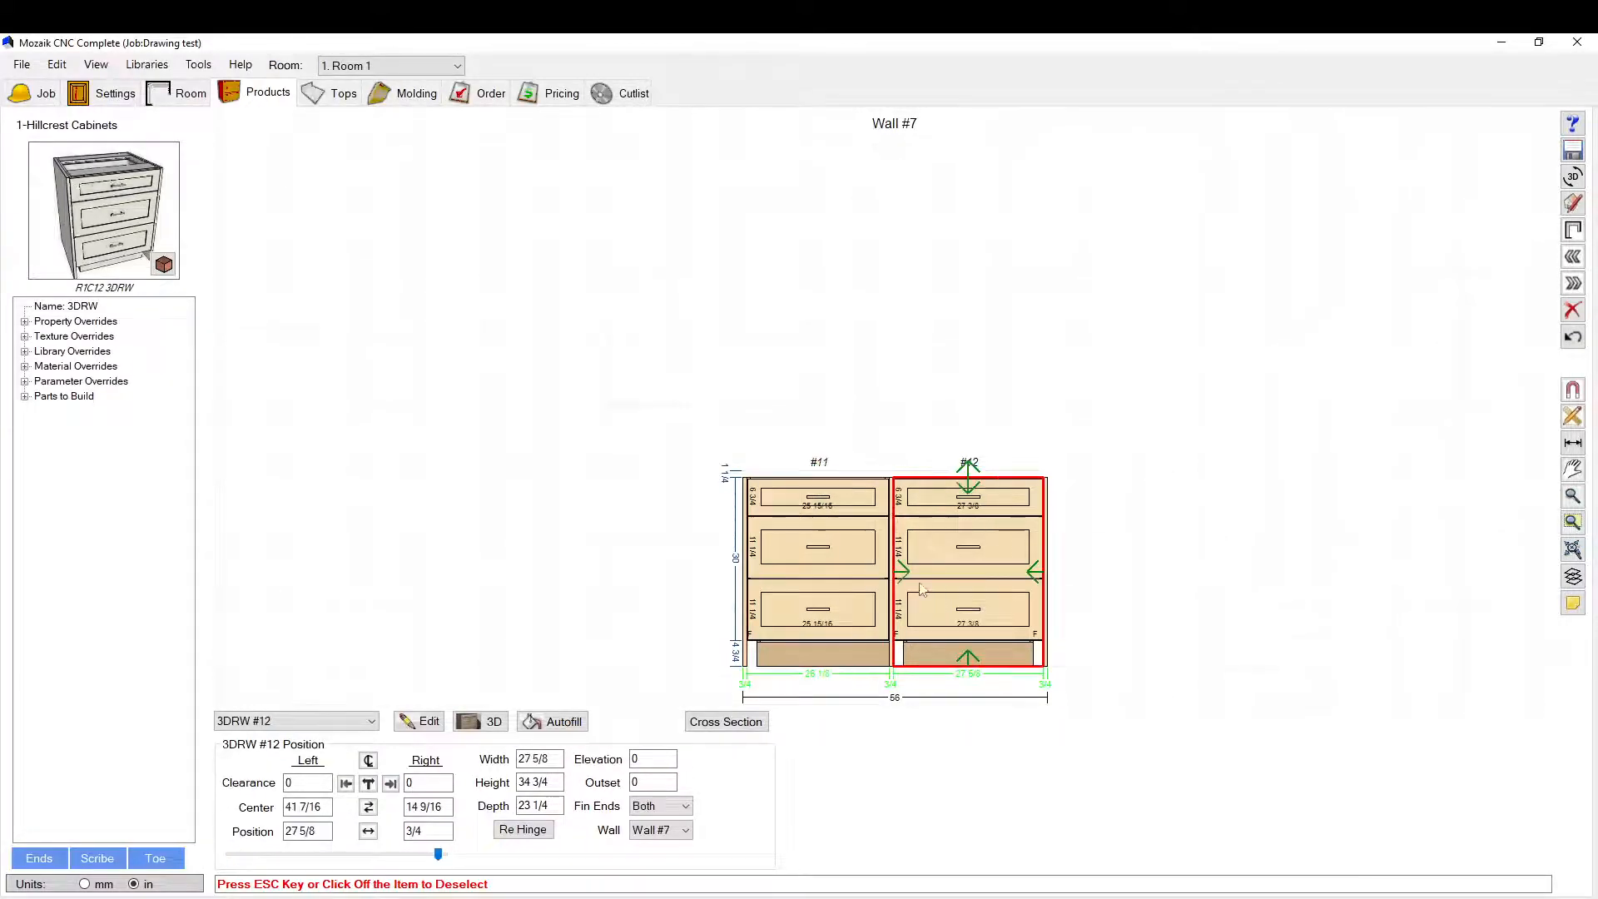
click(685, 807)
click(654, 839)
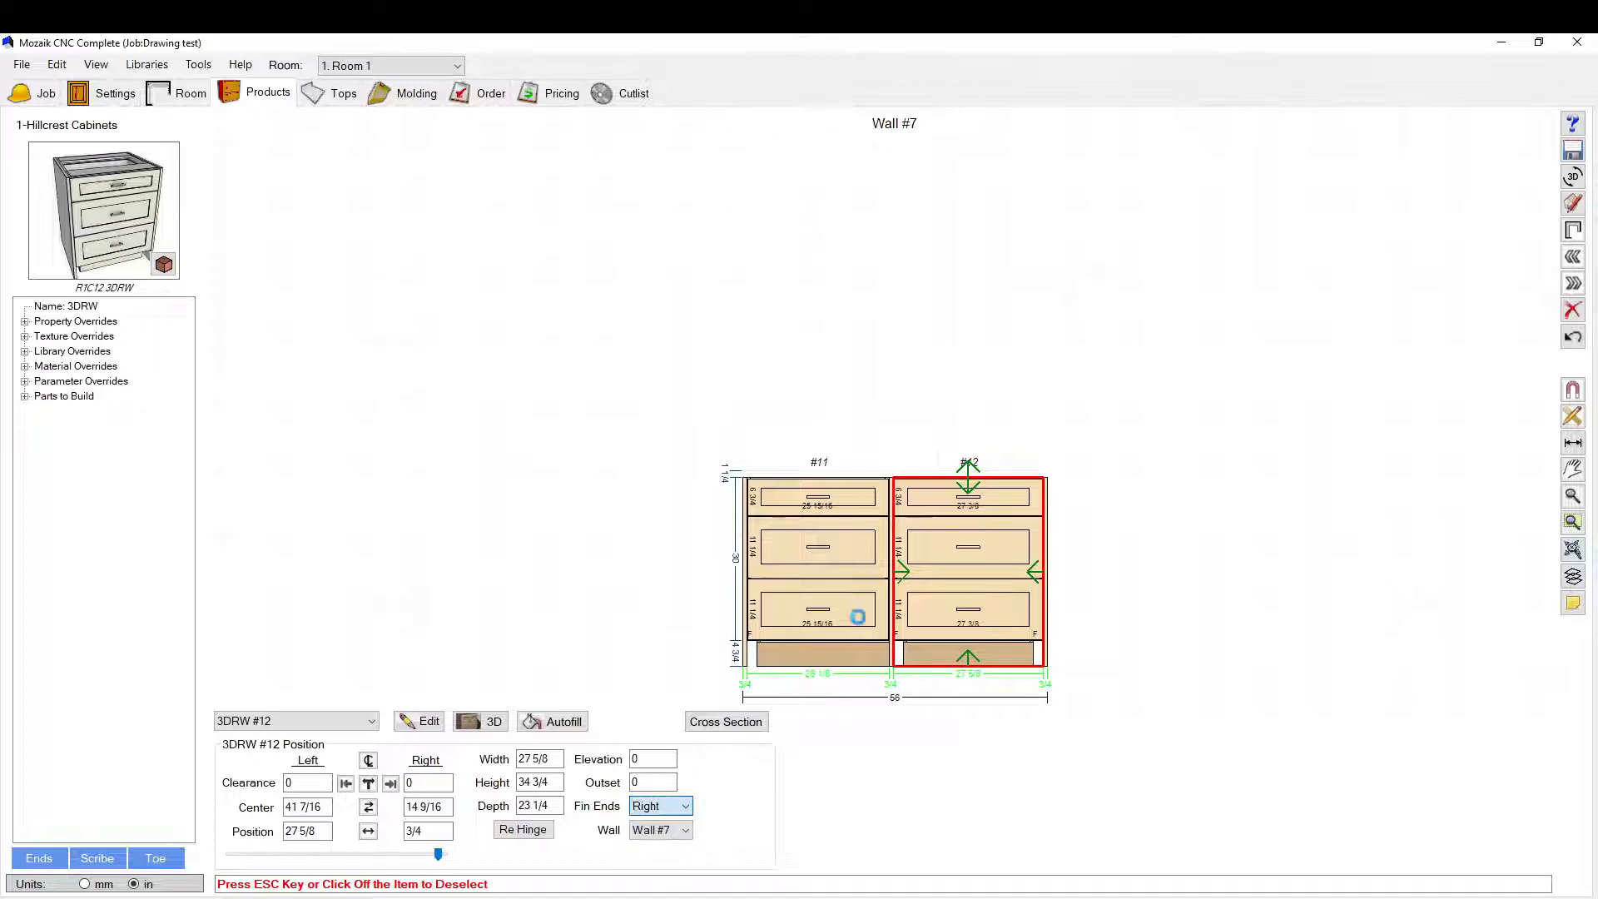
click(878, 595)
drag(888, 588, 906, 605)
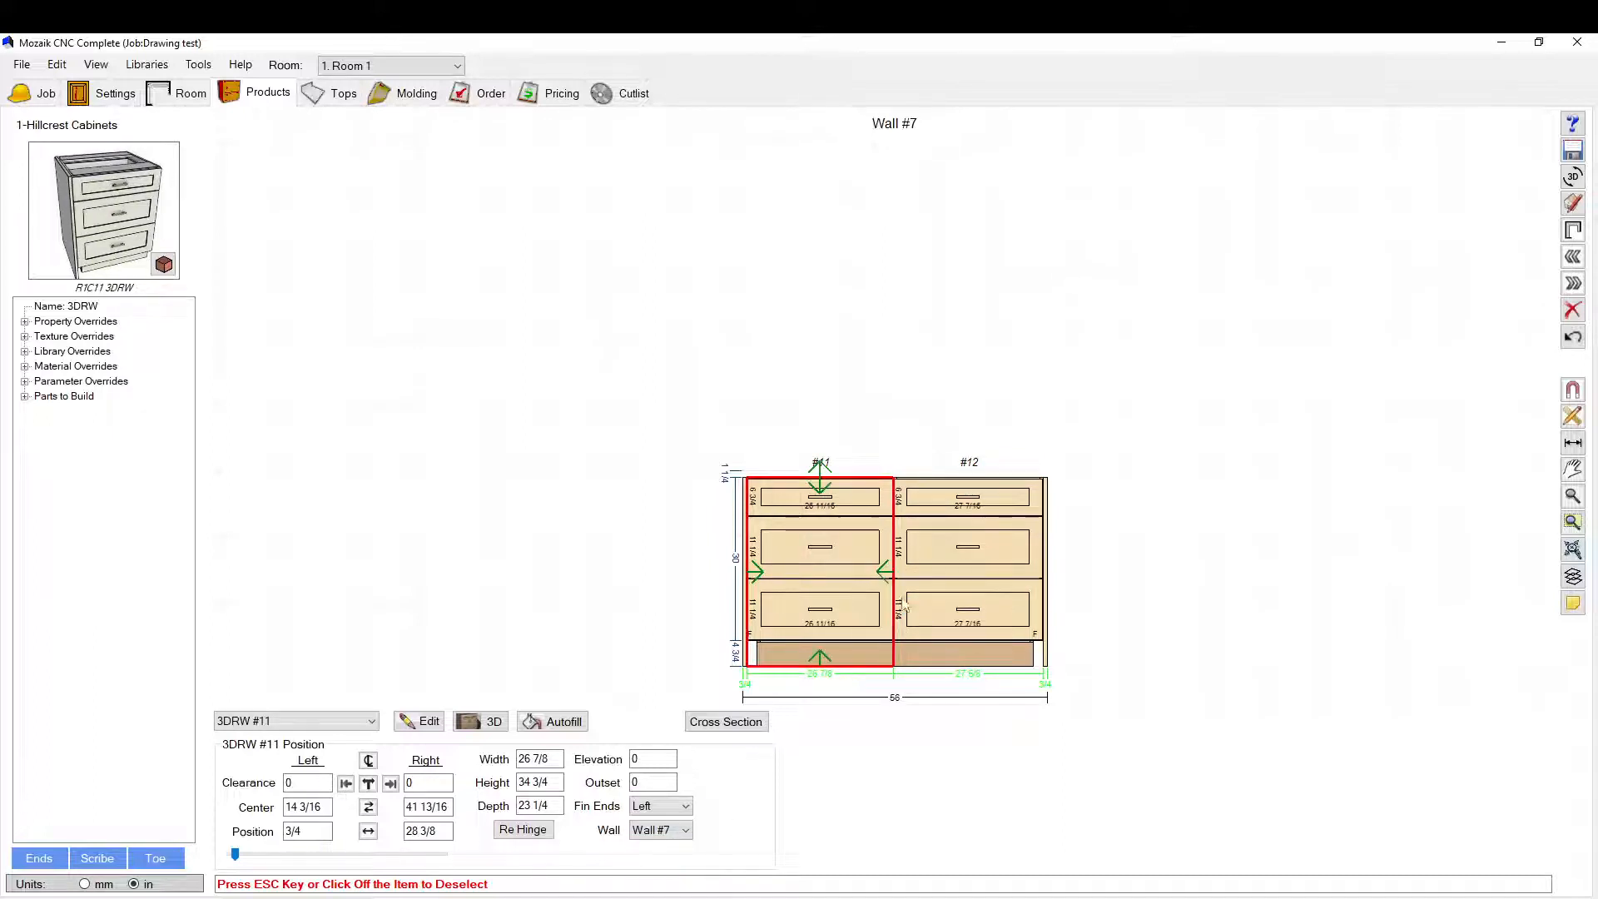
Step: Equalize the widths of drawer cabinets #11 and #12 in the wall 7 elevation
ctrl+click(925, 578)
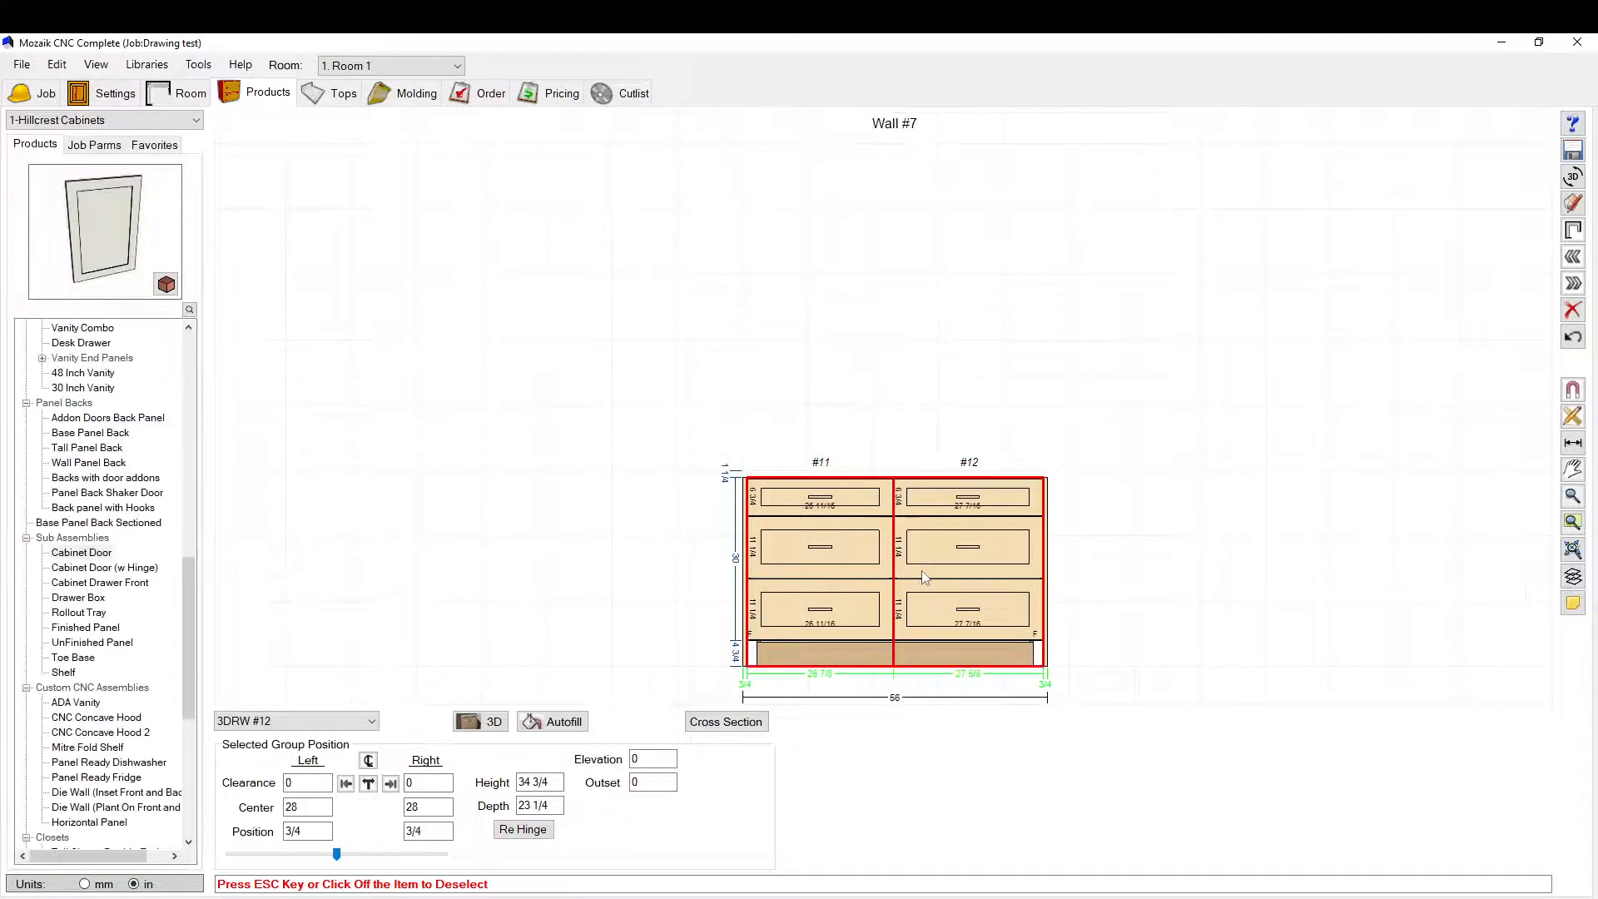
right_click(925, 578)
click(999, 655)
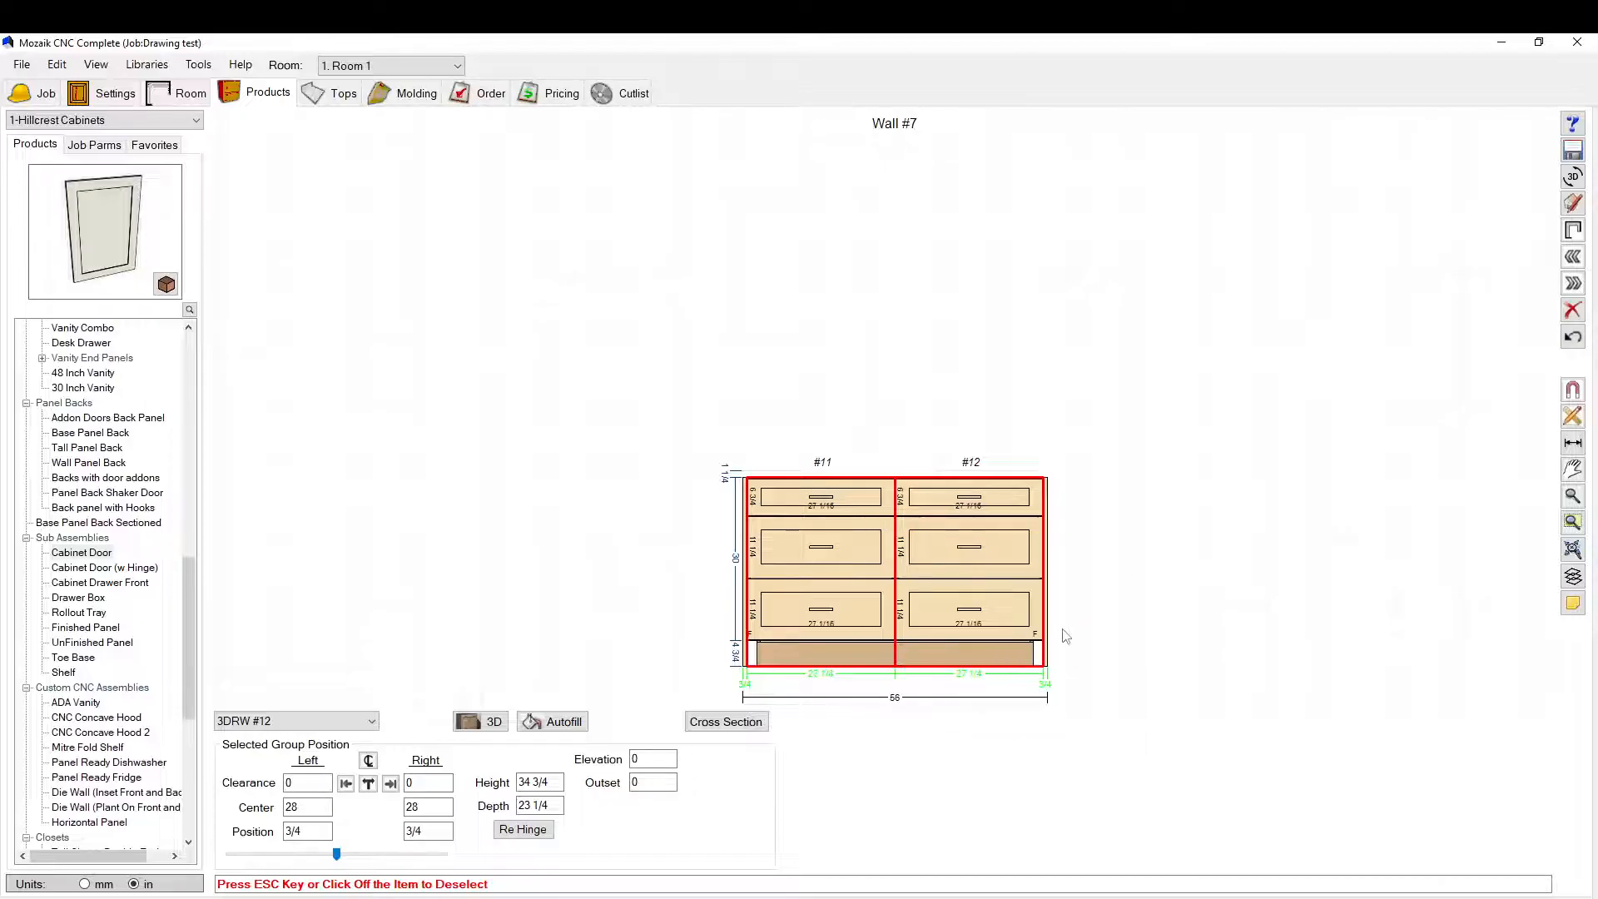
click(1175, 569)
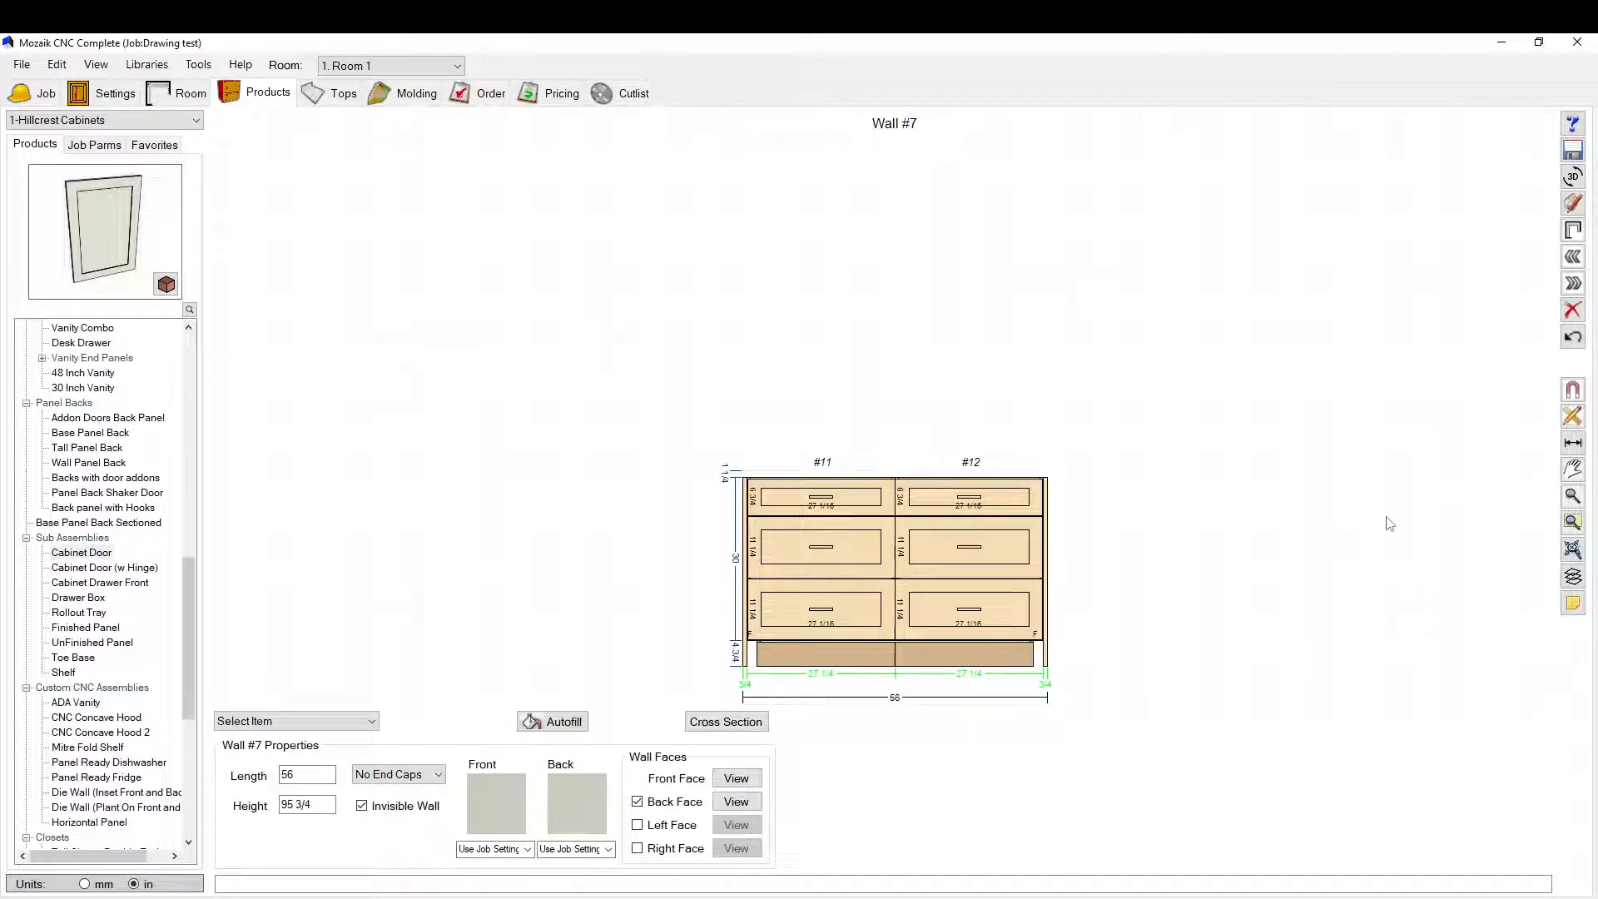
Step: Return to the floor plan and select Cabinet Door #N2 along the back of the island
click(1573, 231)
scroll(692, 480, down, 2)
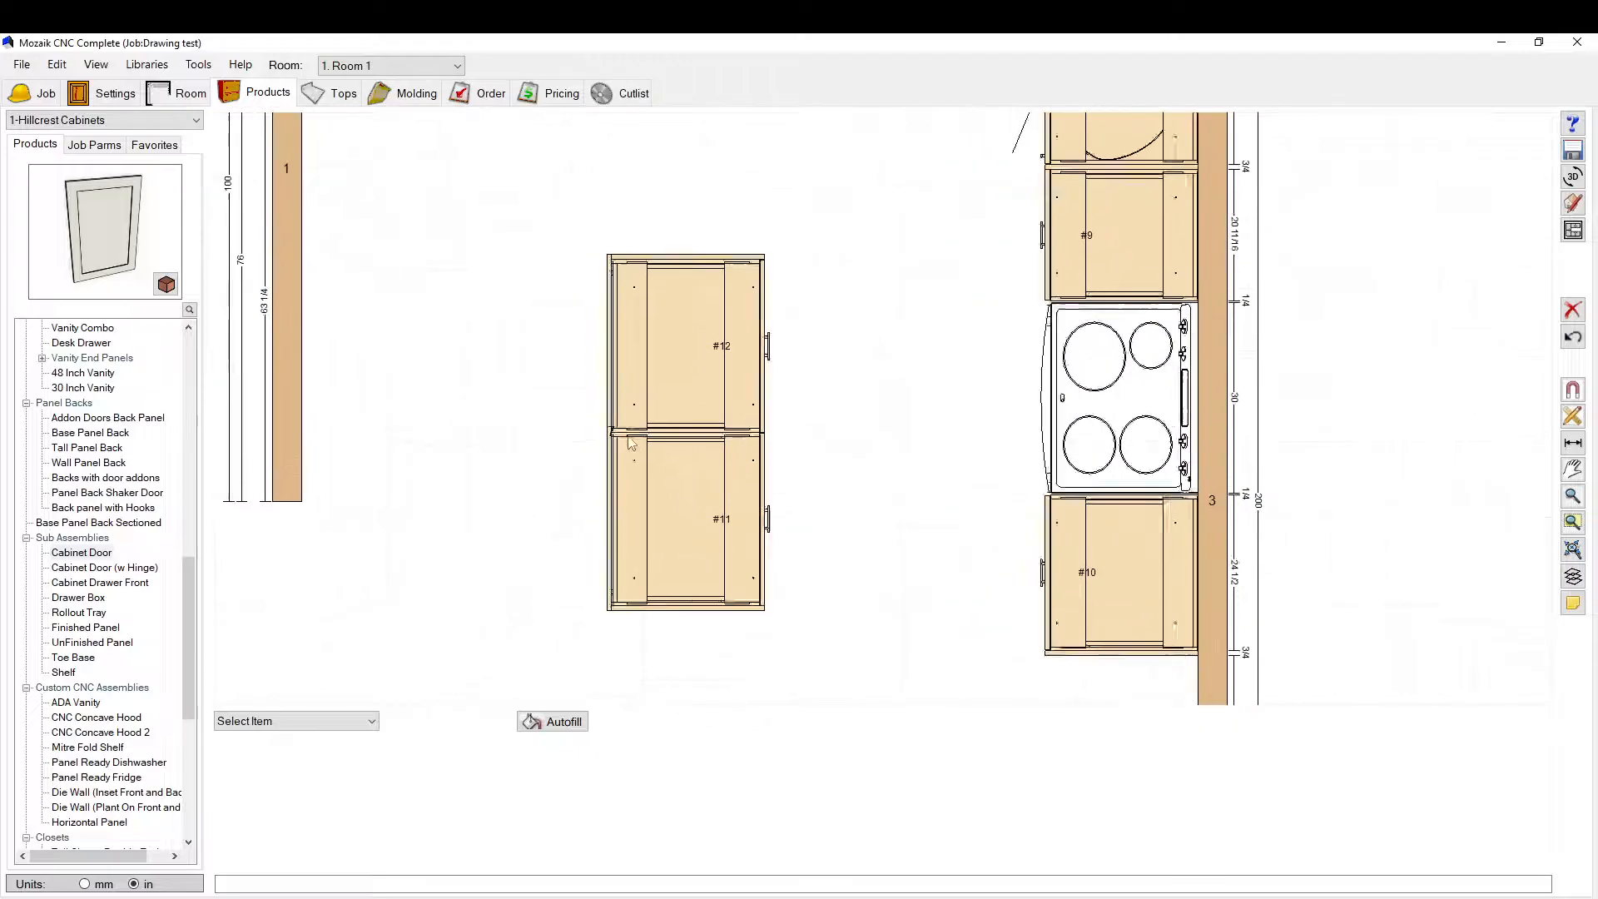
click(607, 417)
scroll(621, 466, up, 1)
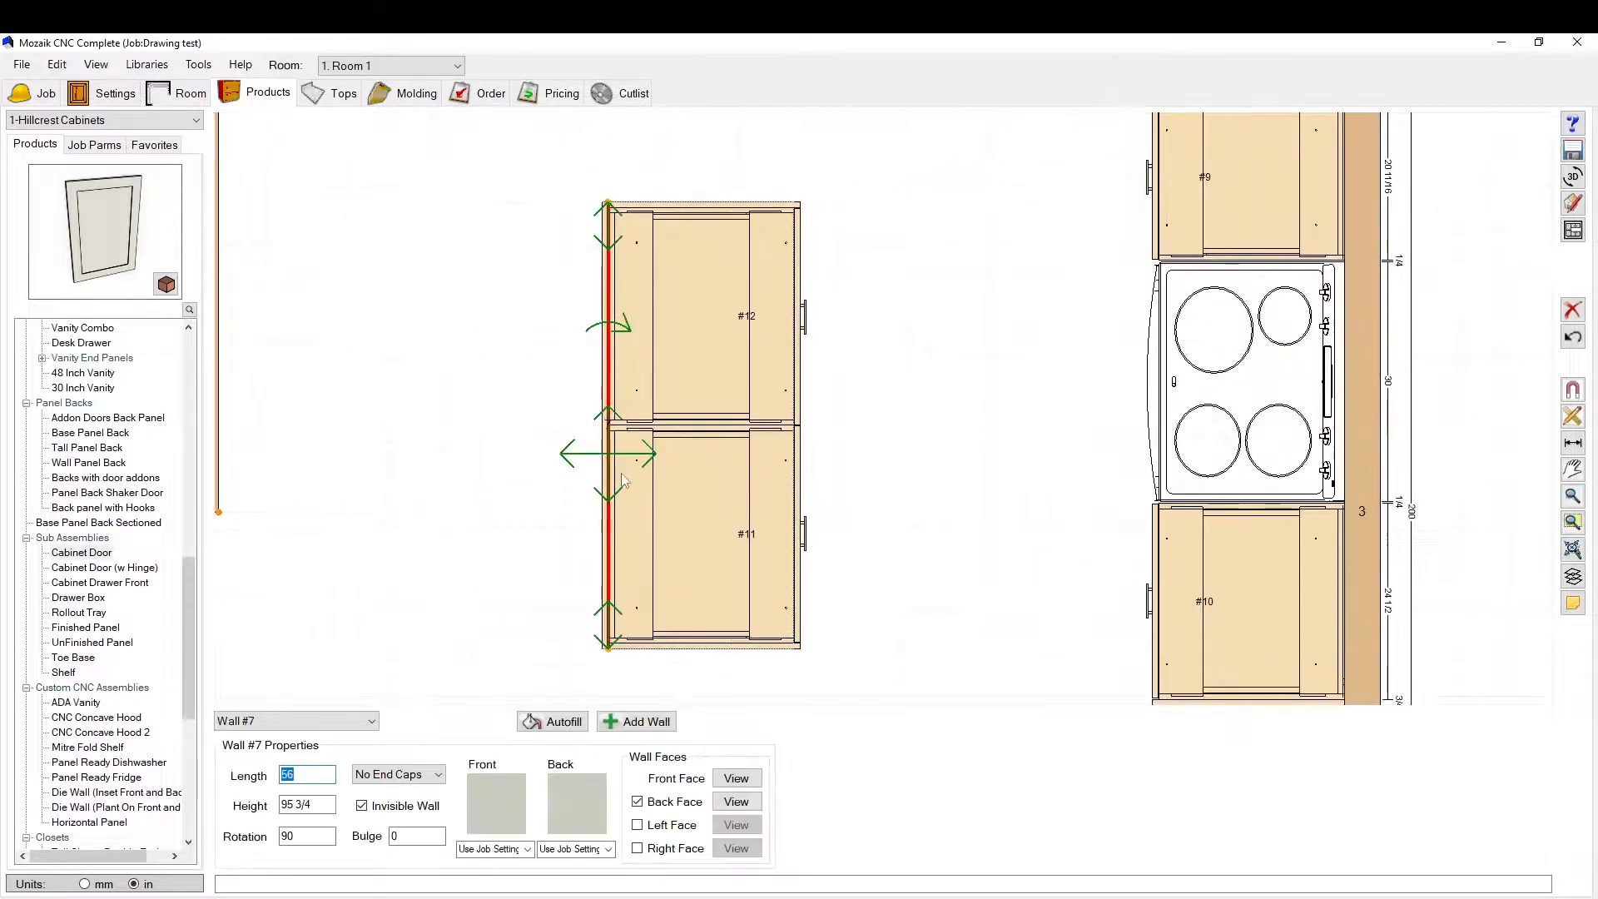
scroll(622, 482, up, 2)
scroll(1004, 407, down, 4)
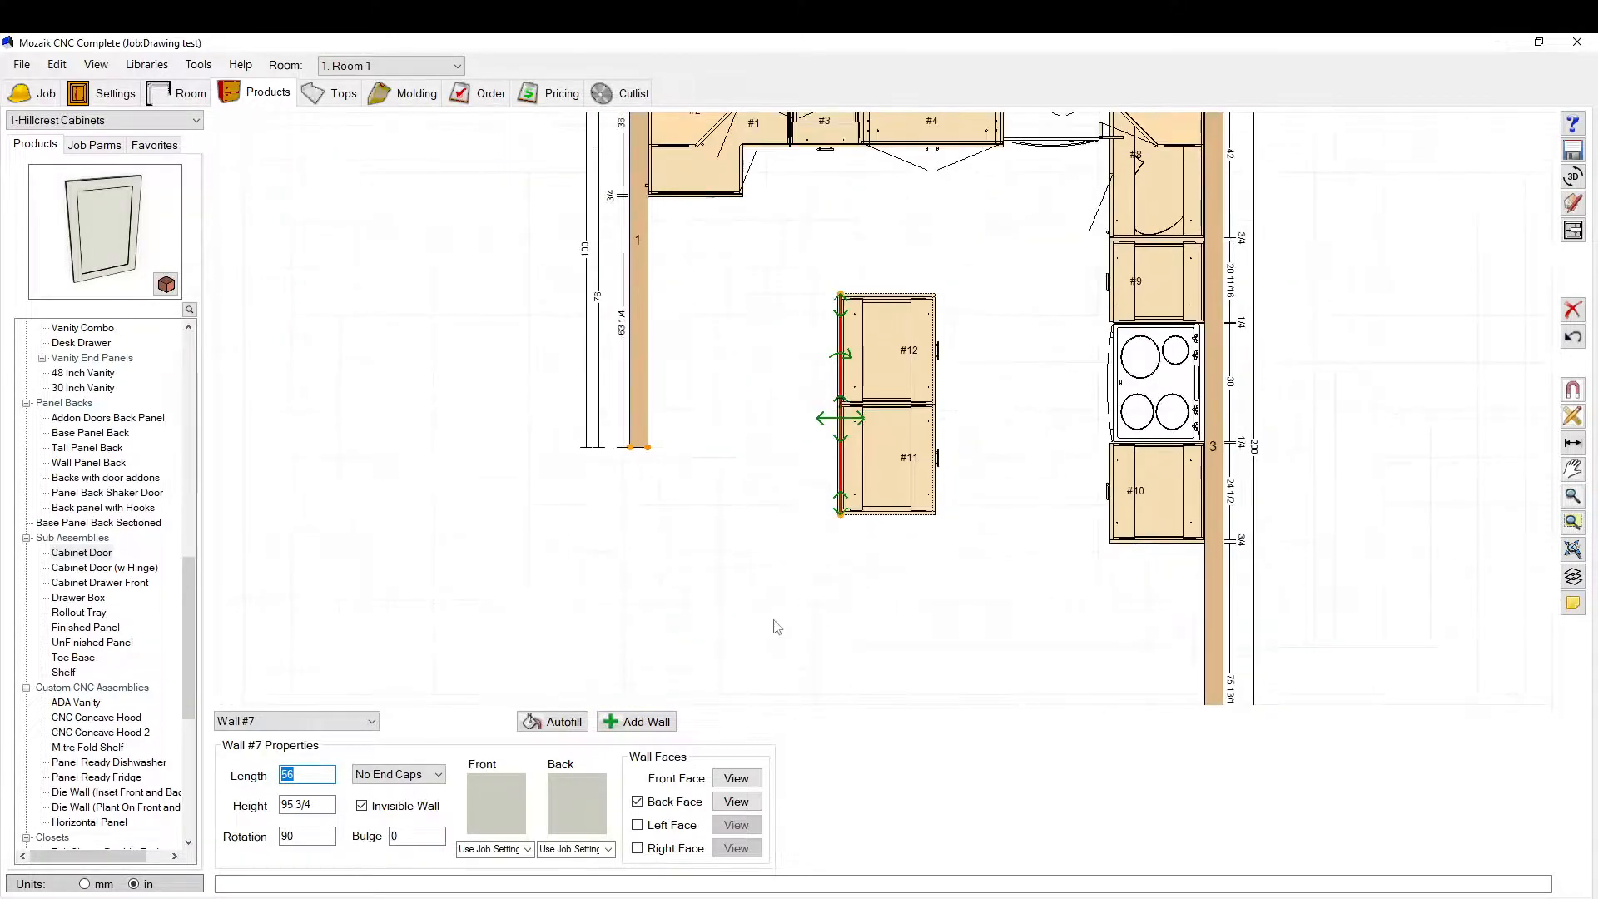
click(738, 432)
scroll(841, 541, up, 4)
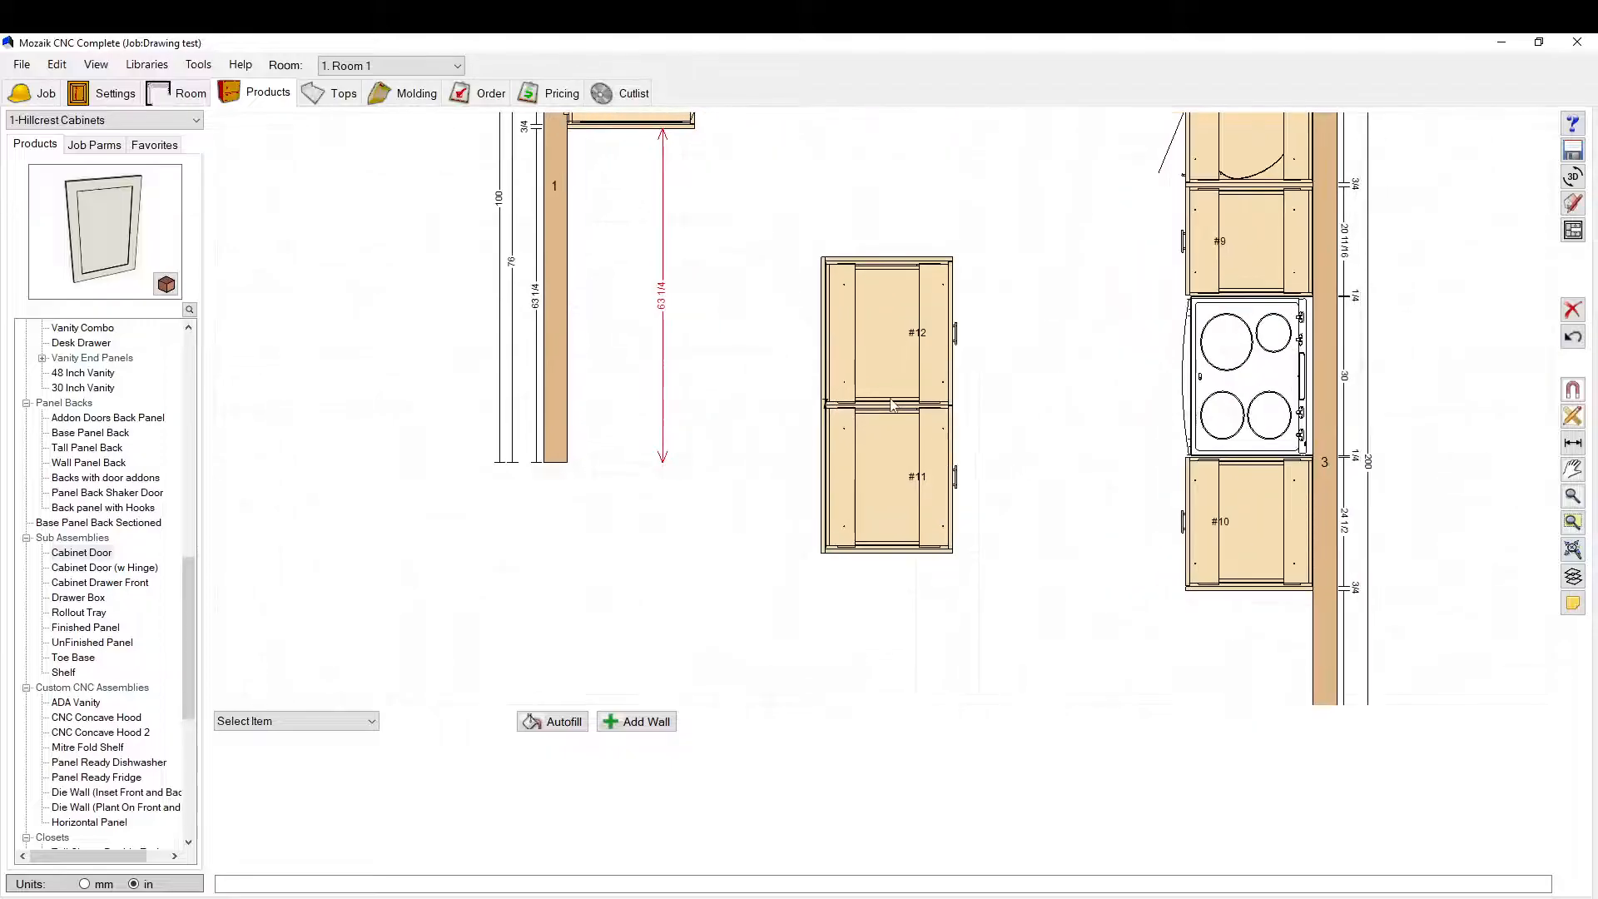
click(806, 539)
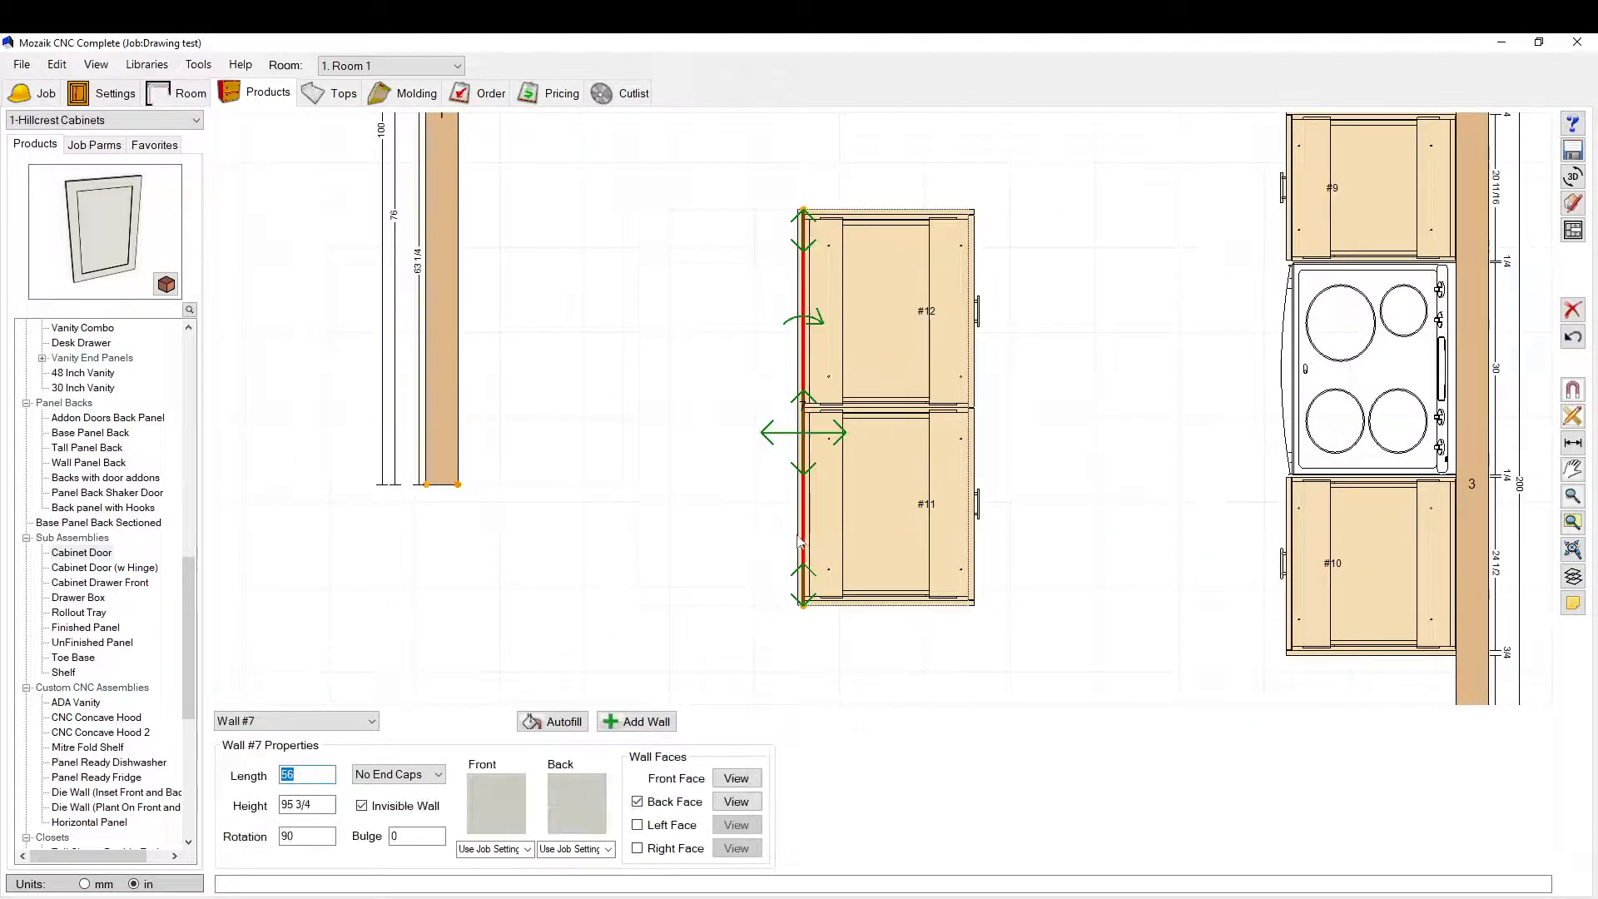
click(762, 568)
scroll(797, 587, up, 2)
click(802, 606)
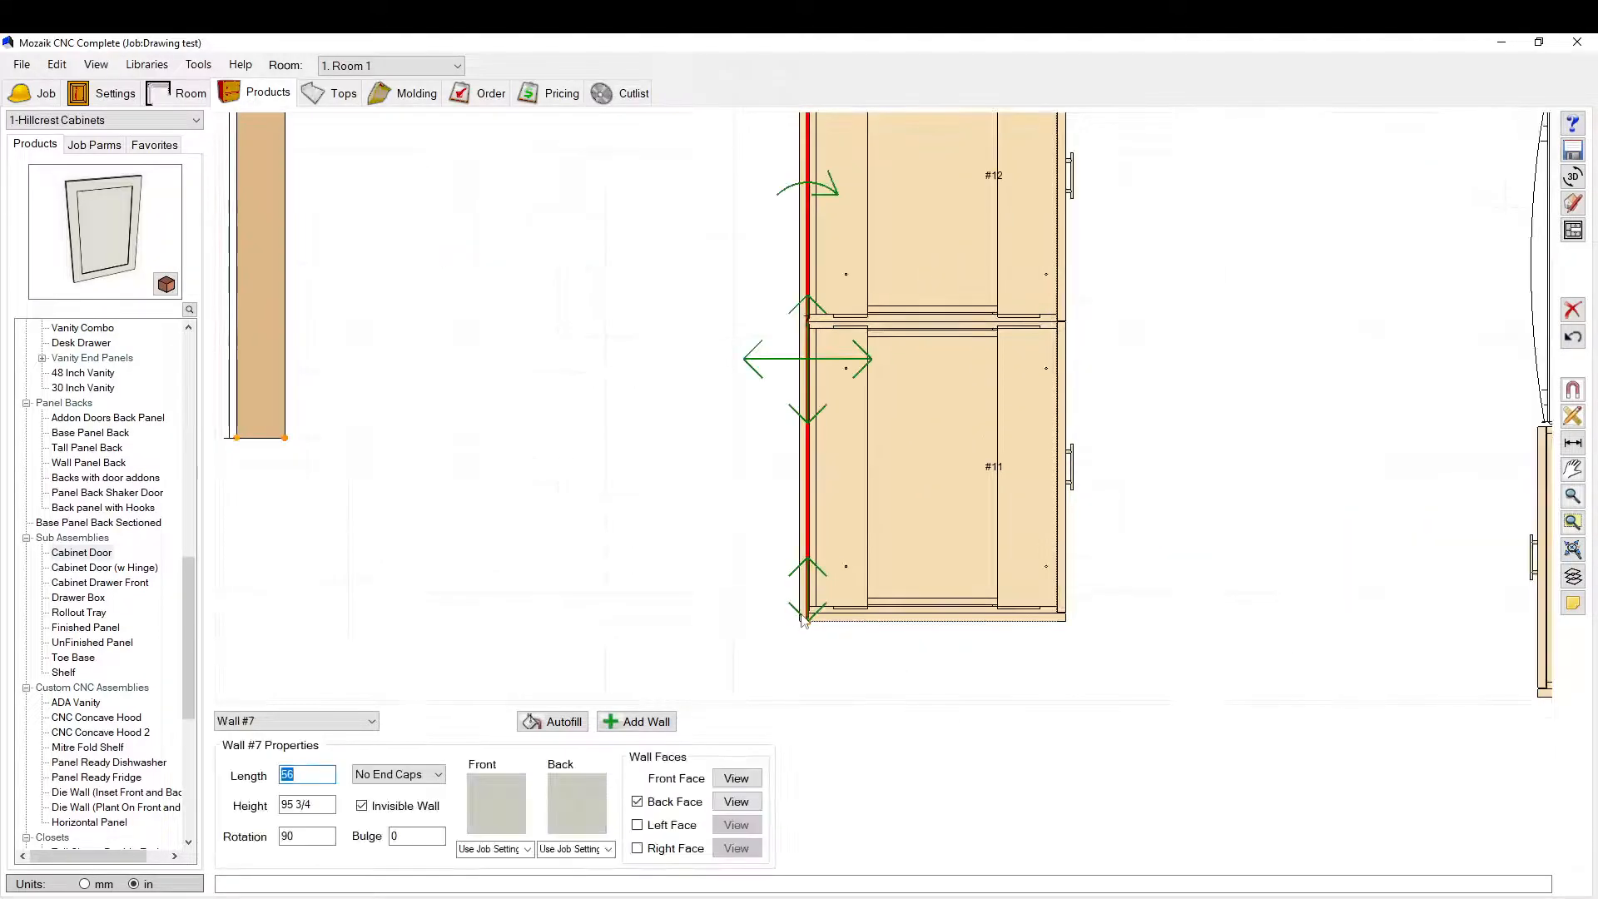
click(751, 542)
click(802, 426)
click(500, 642)
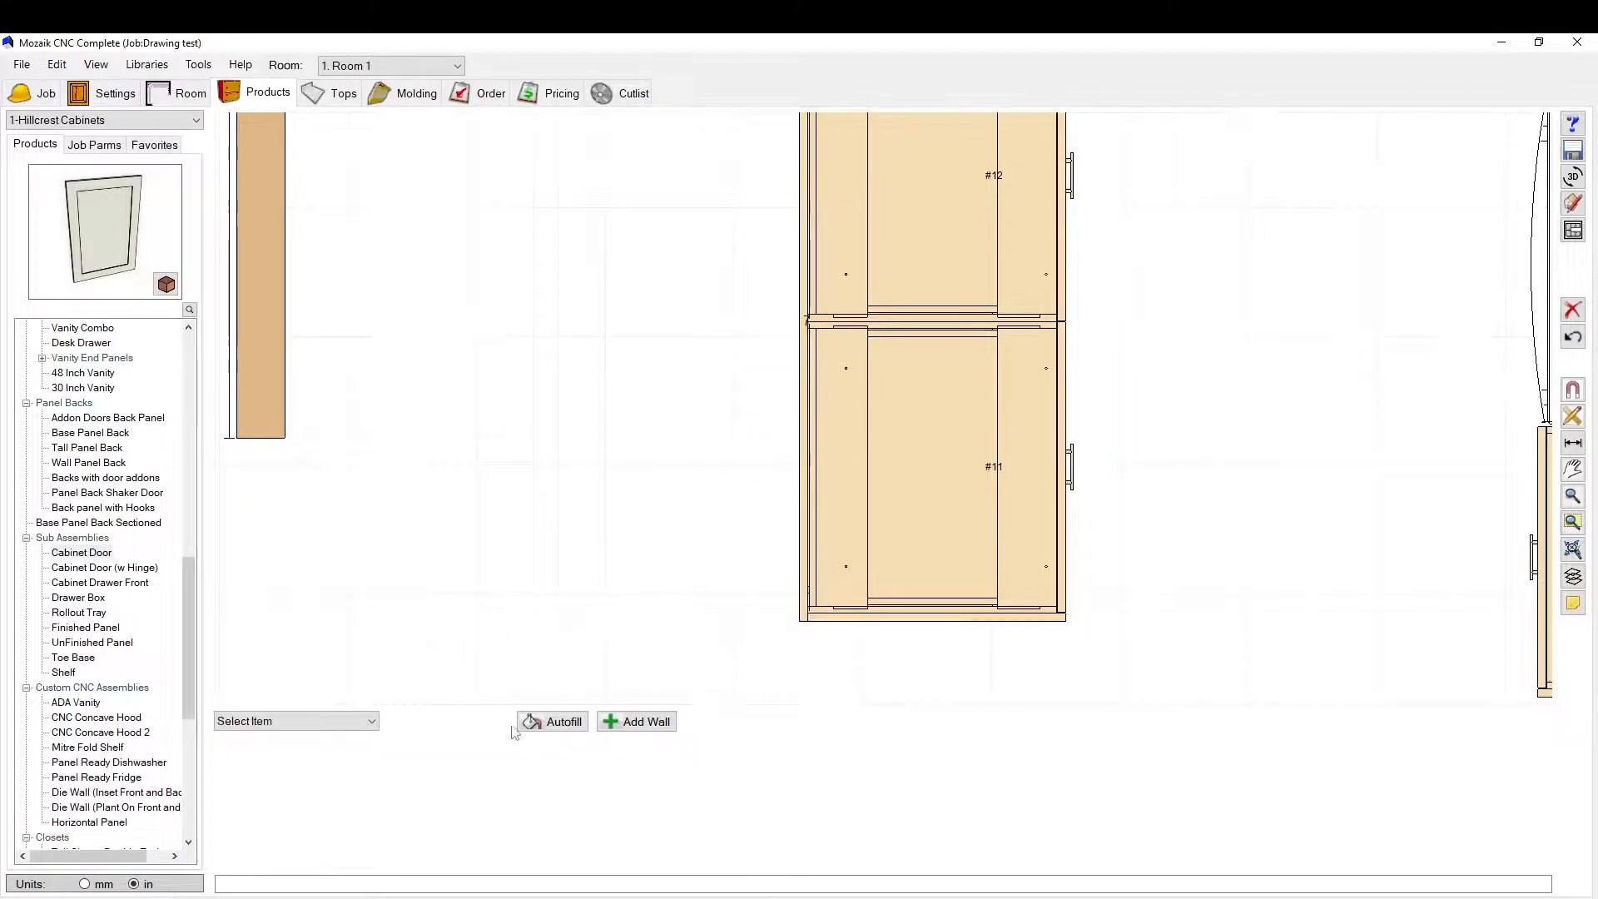
click(358, 722)
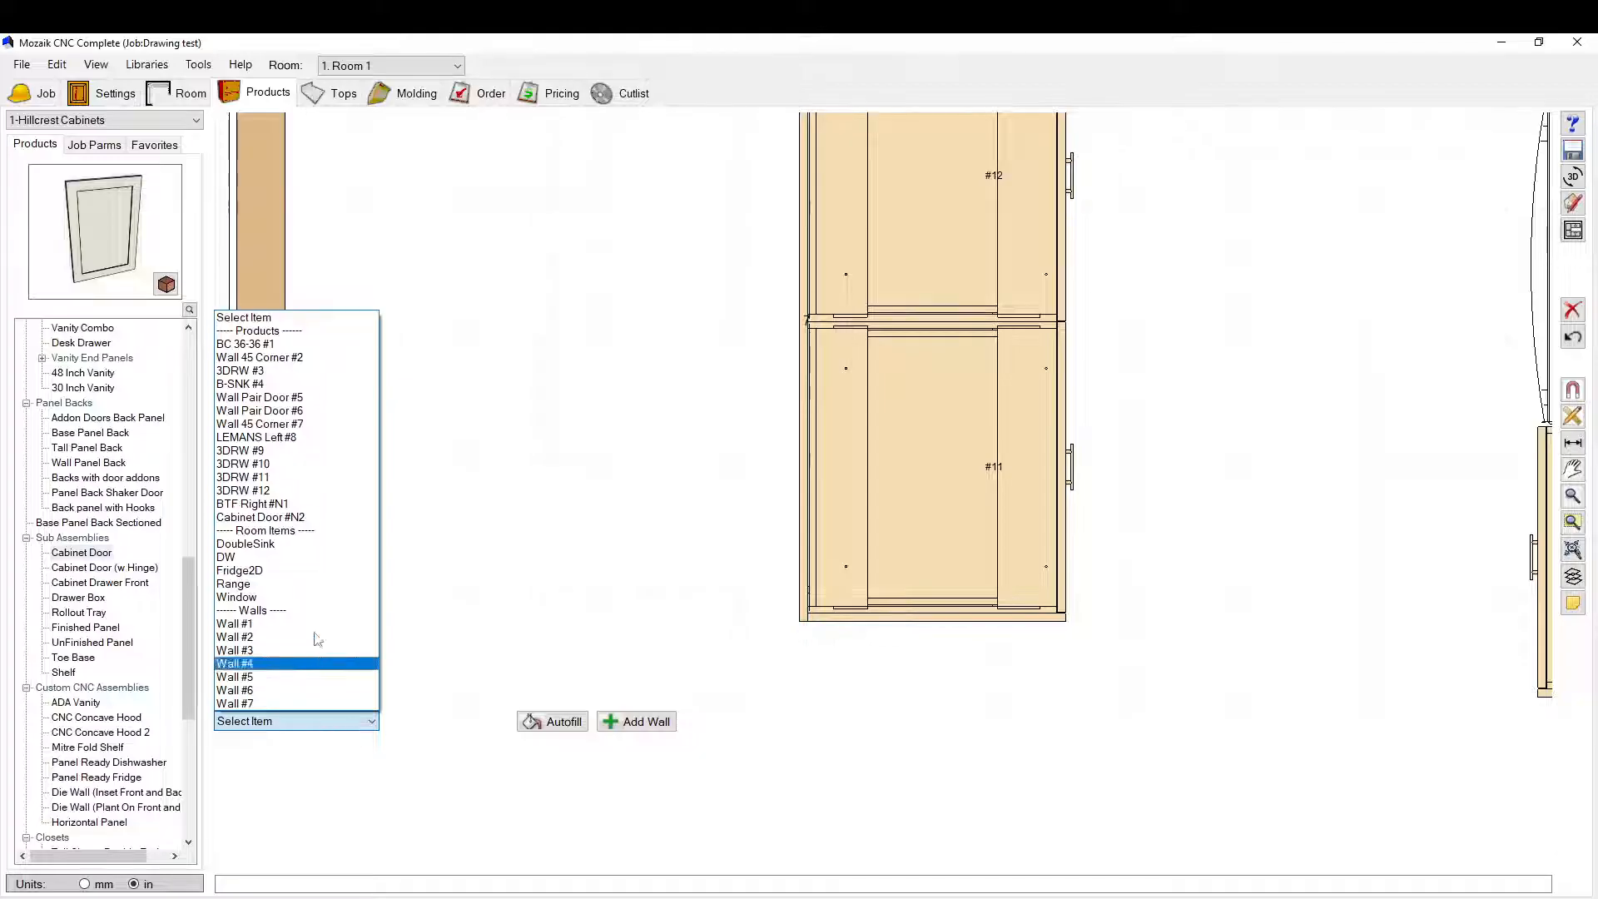
click(300, 518)
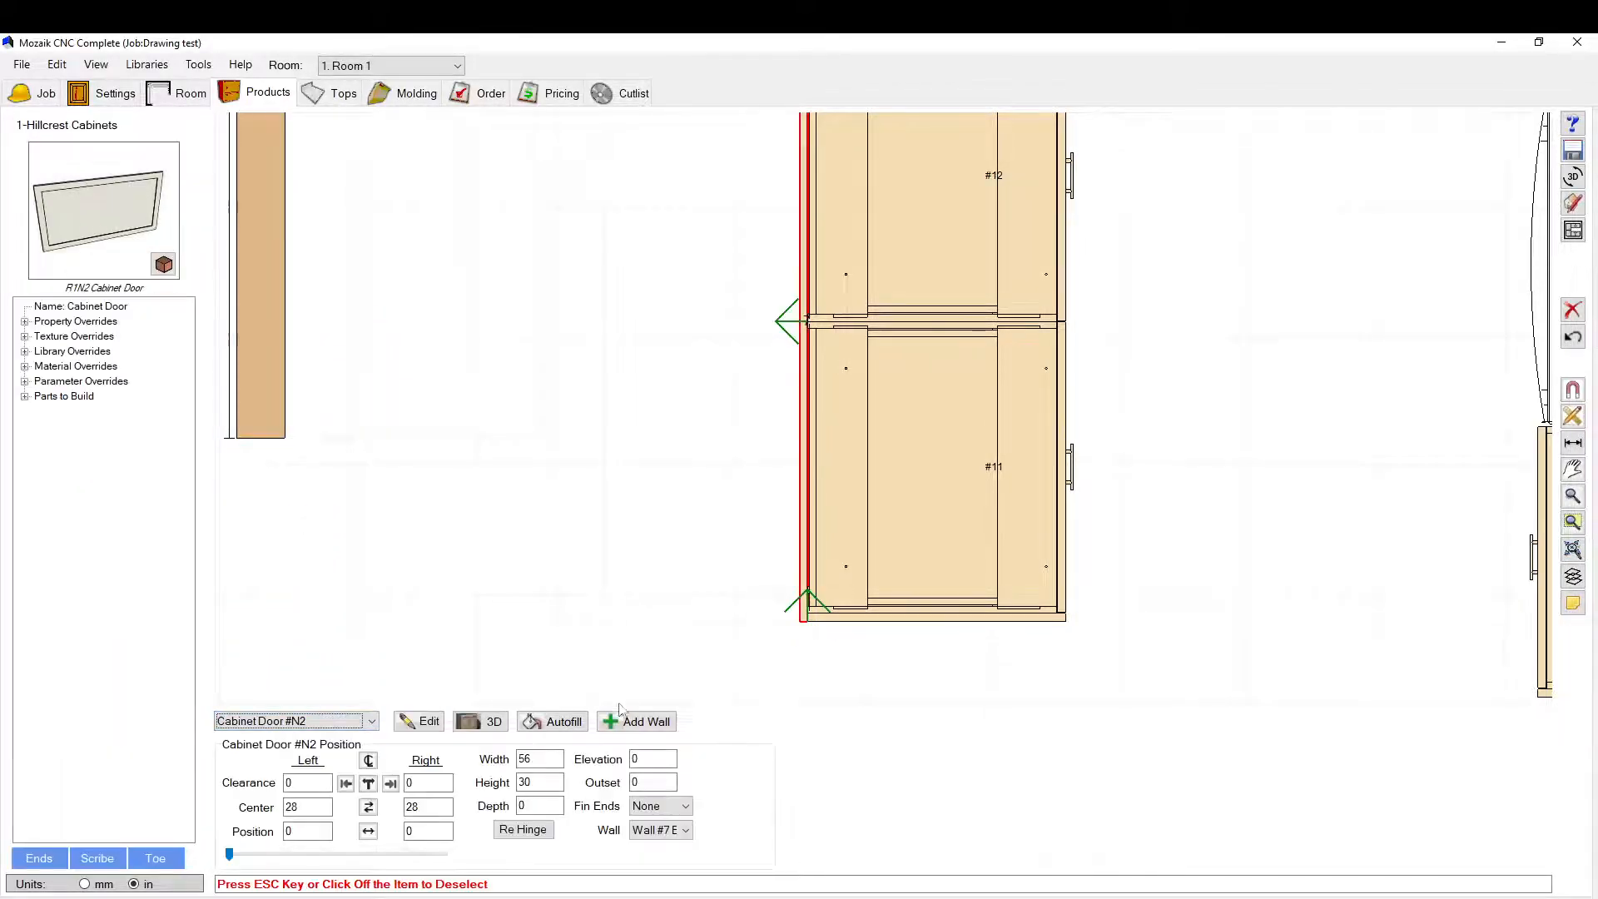
Step: Open the cabinet door in the product editor and review its price, texture and info settings
click(414, 723)
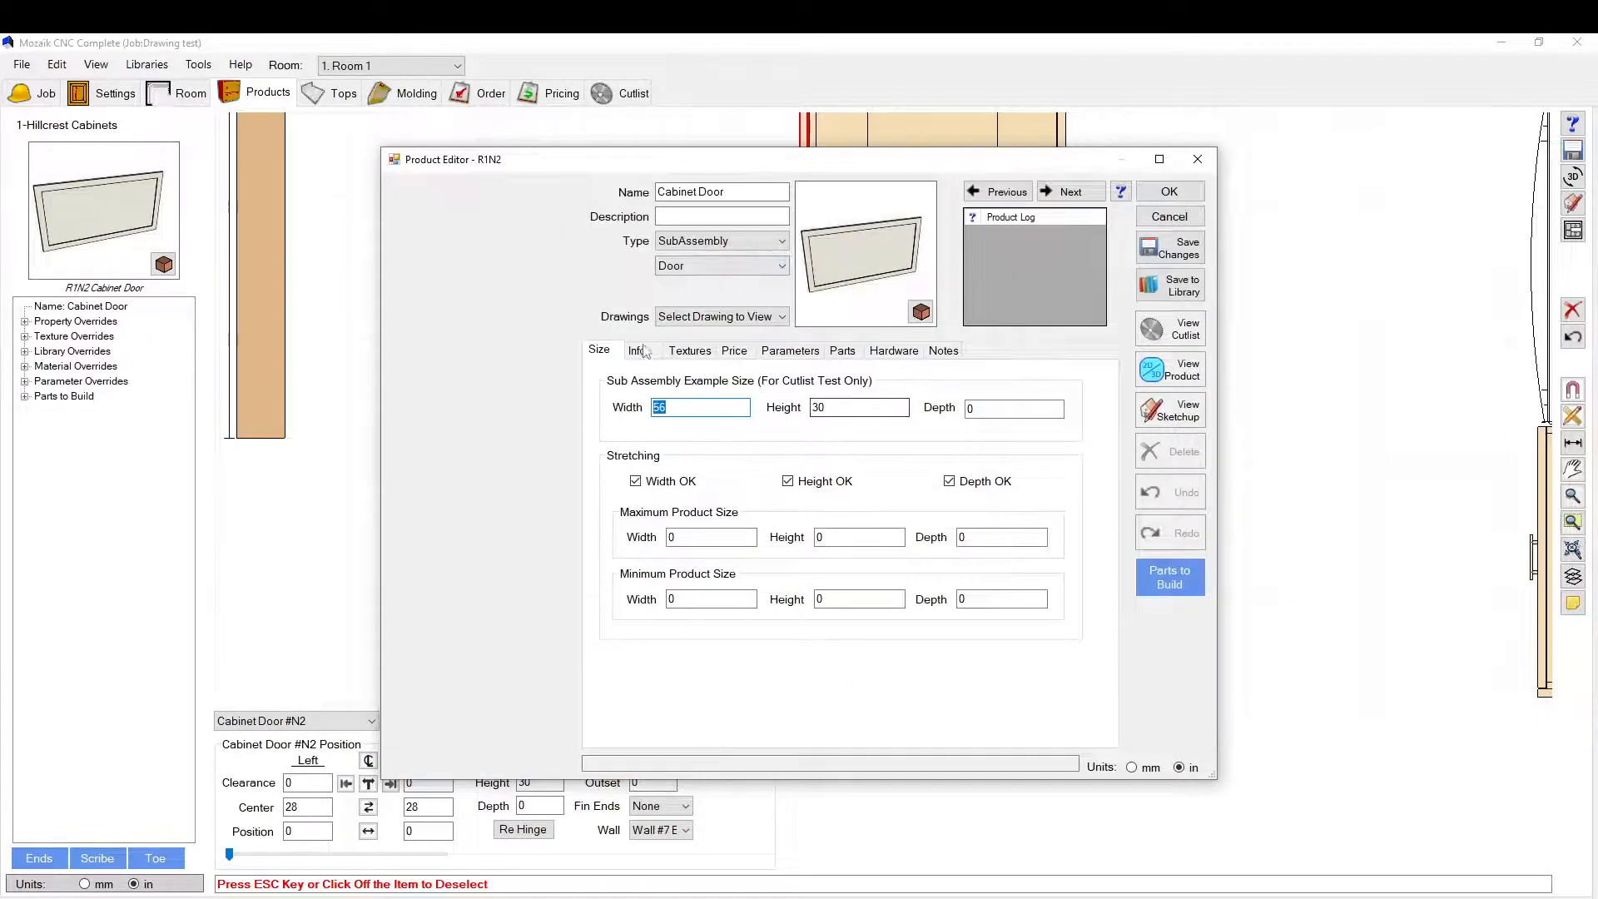
click(729, 351)
click(891, 536)
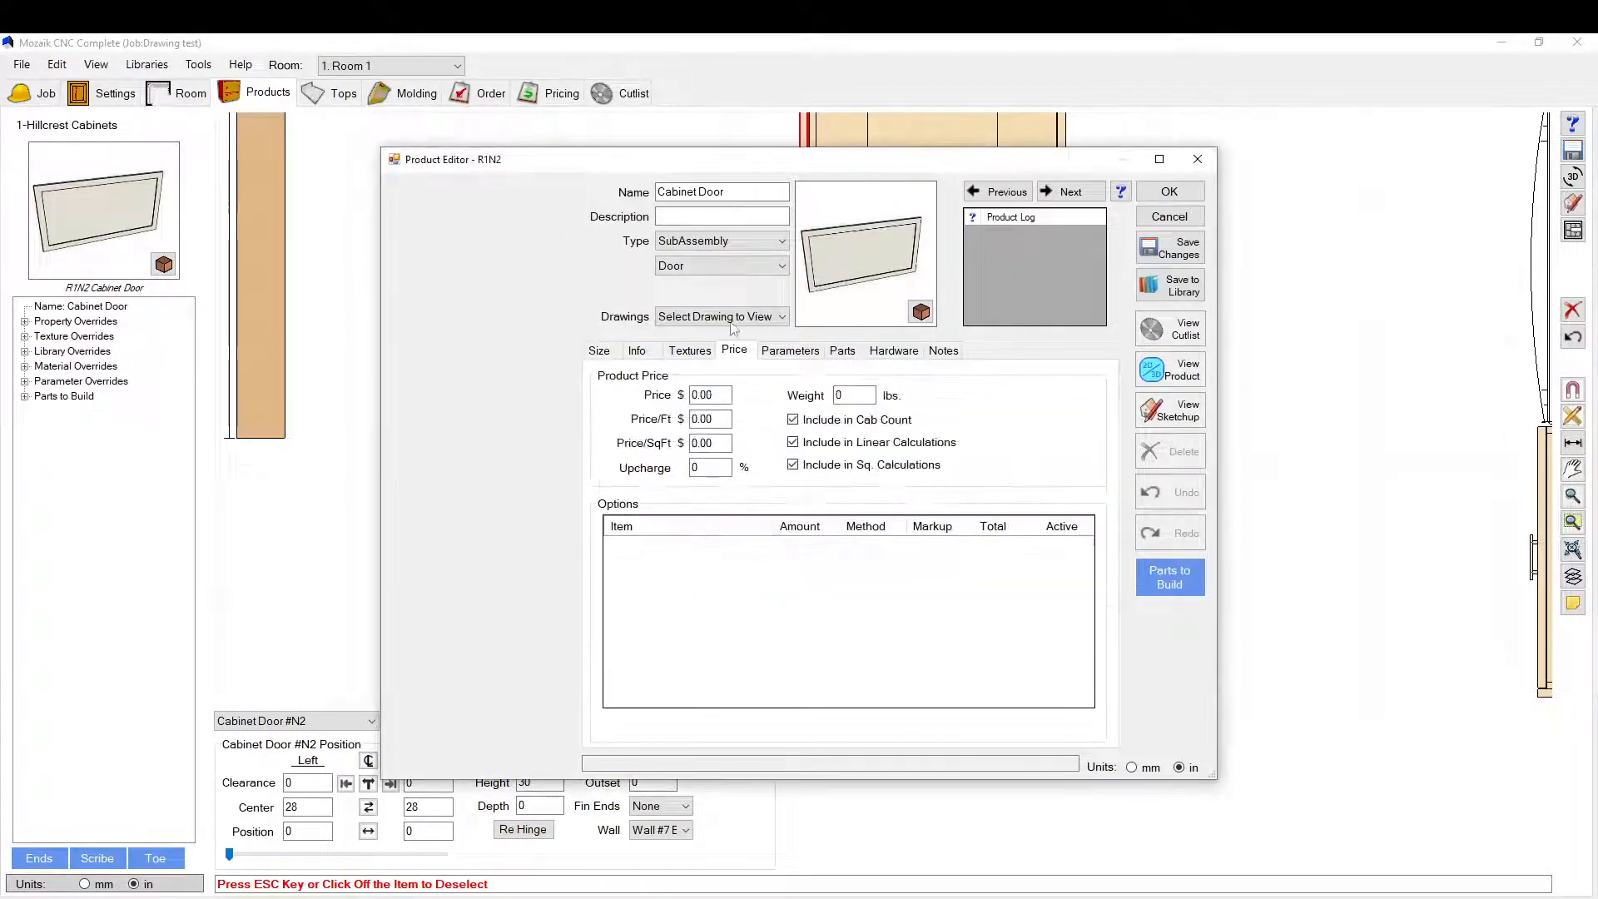
click(699, 351)
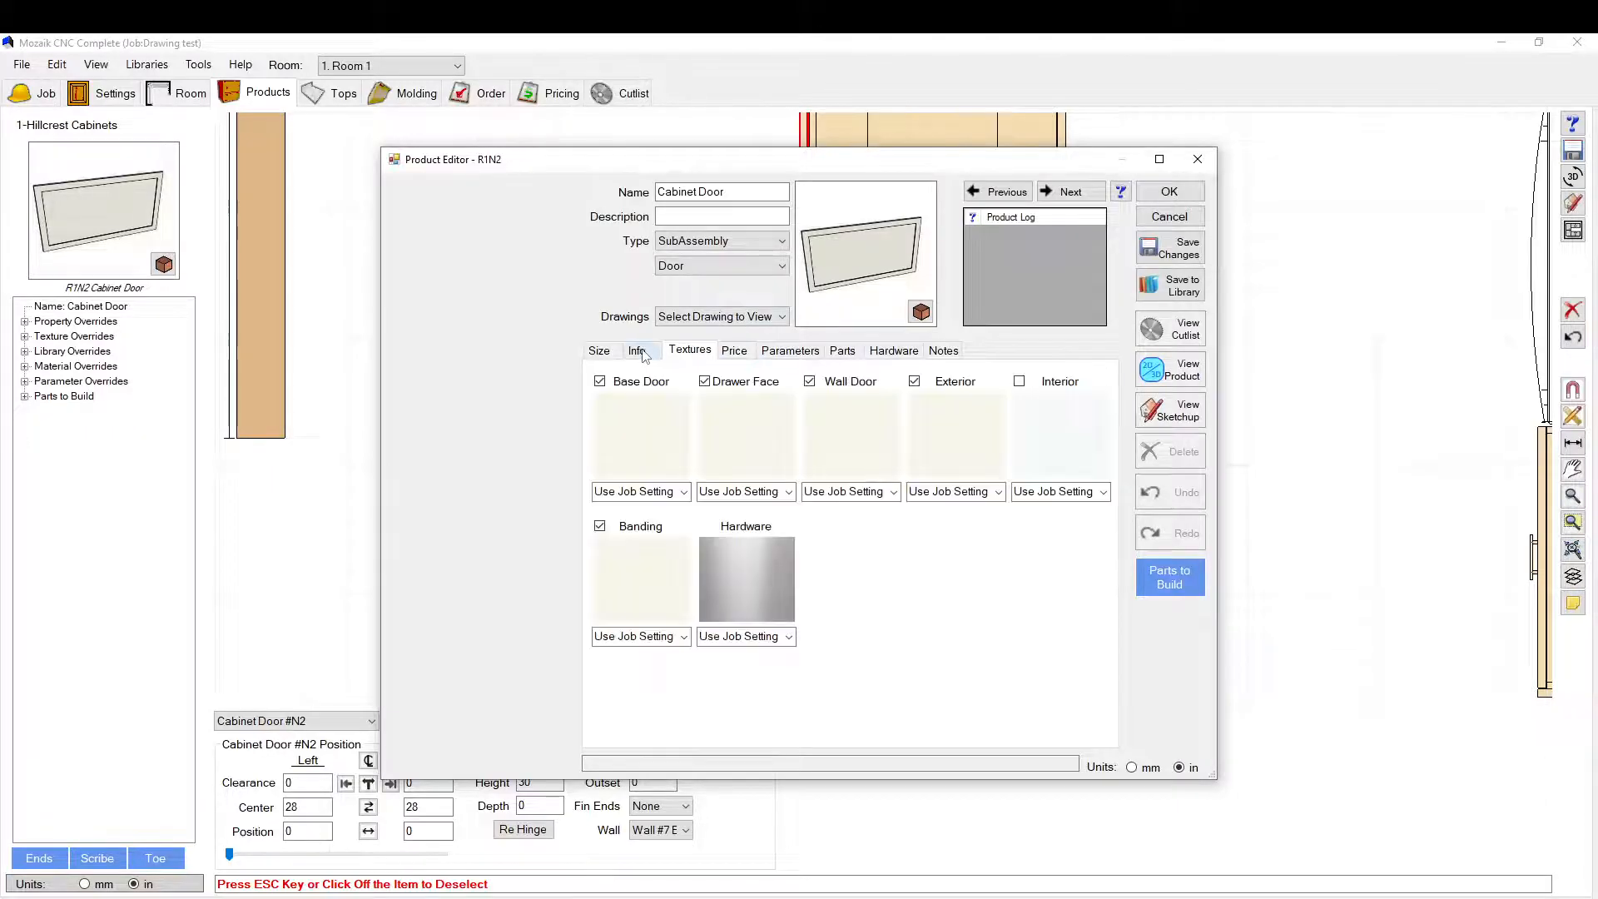
click(640, 353)
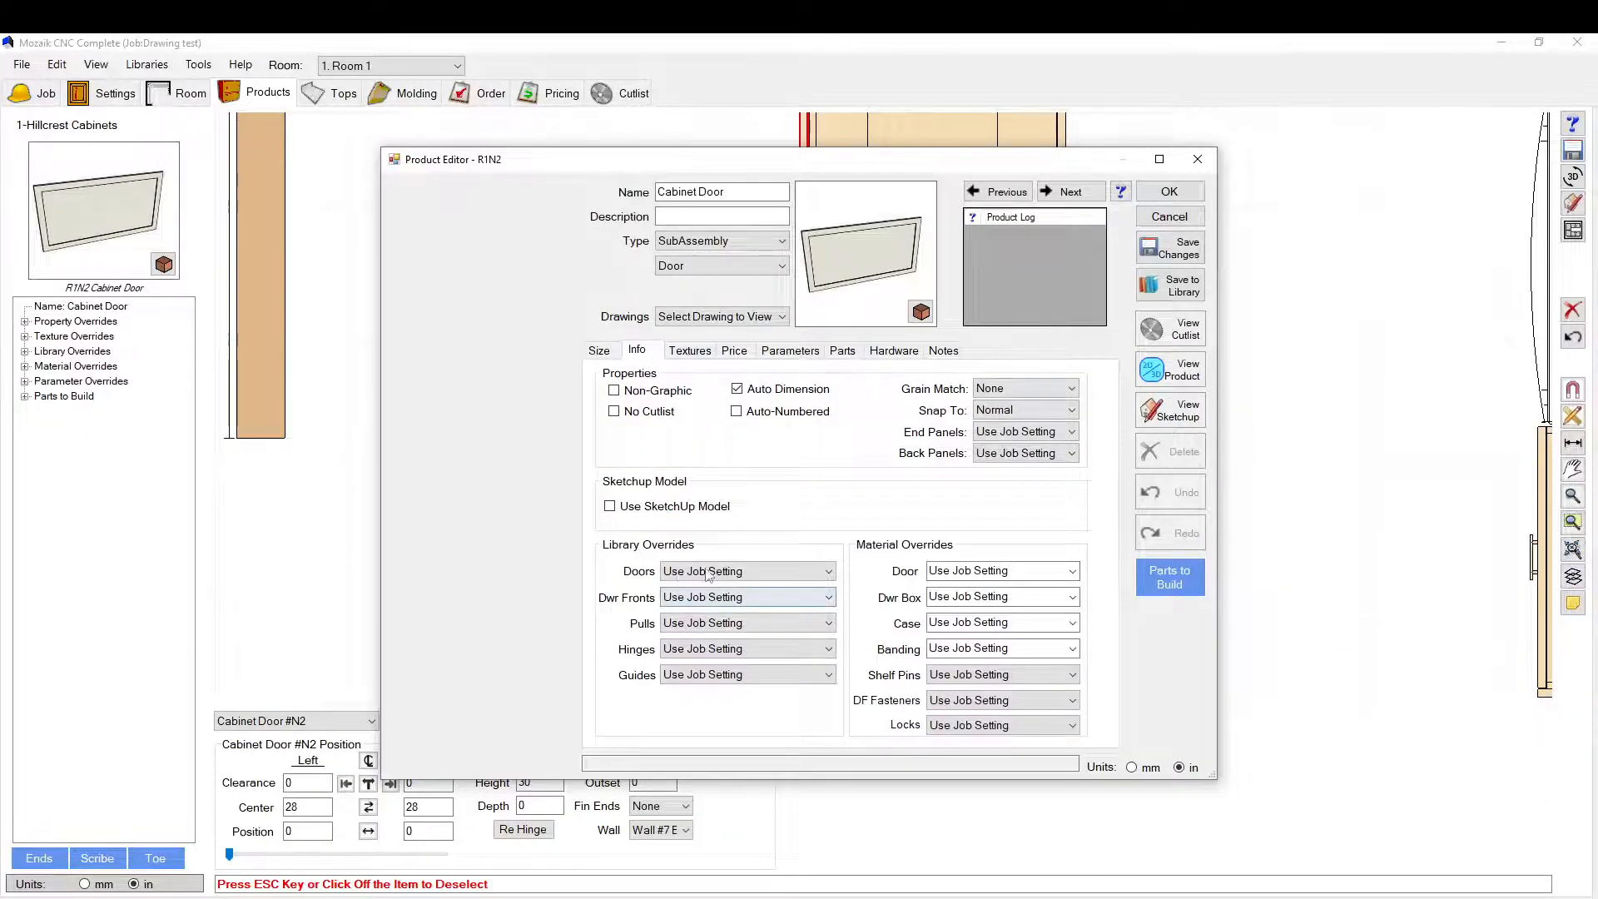
Step: Try overriding the cabinet door's style with 2.5 Shaker, discard the edit and deselect the door
click(709, 574)
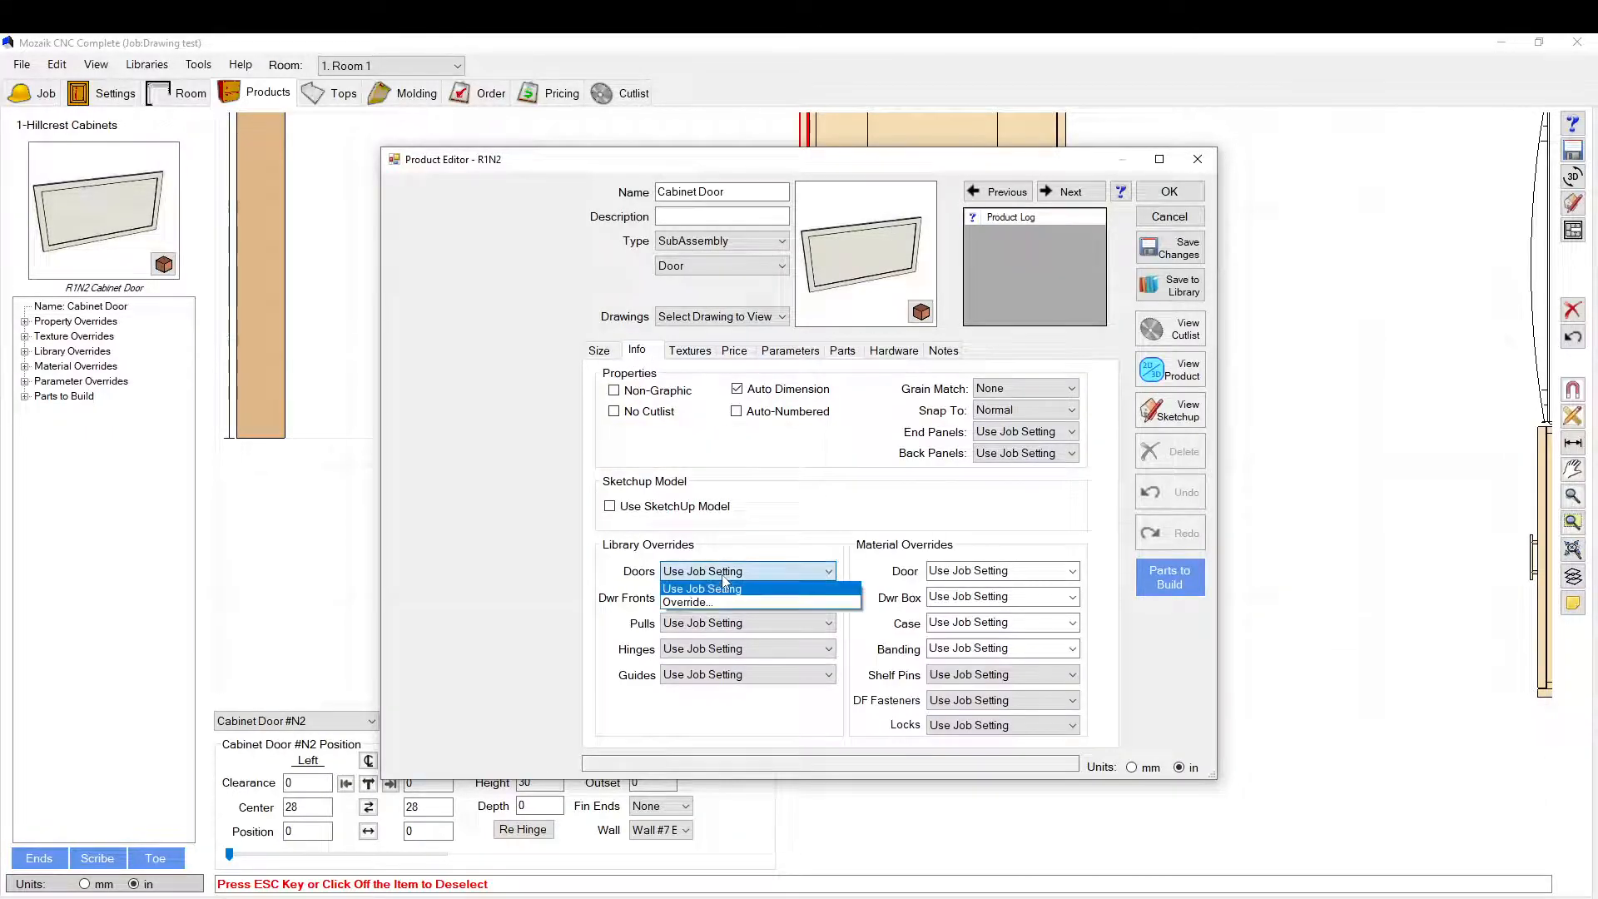
click(685, 602)
double_click(571, 414)
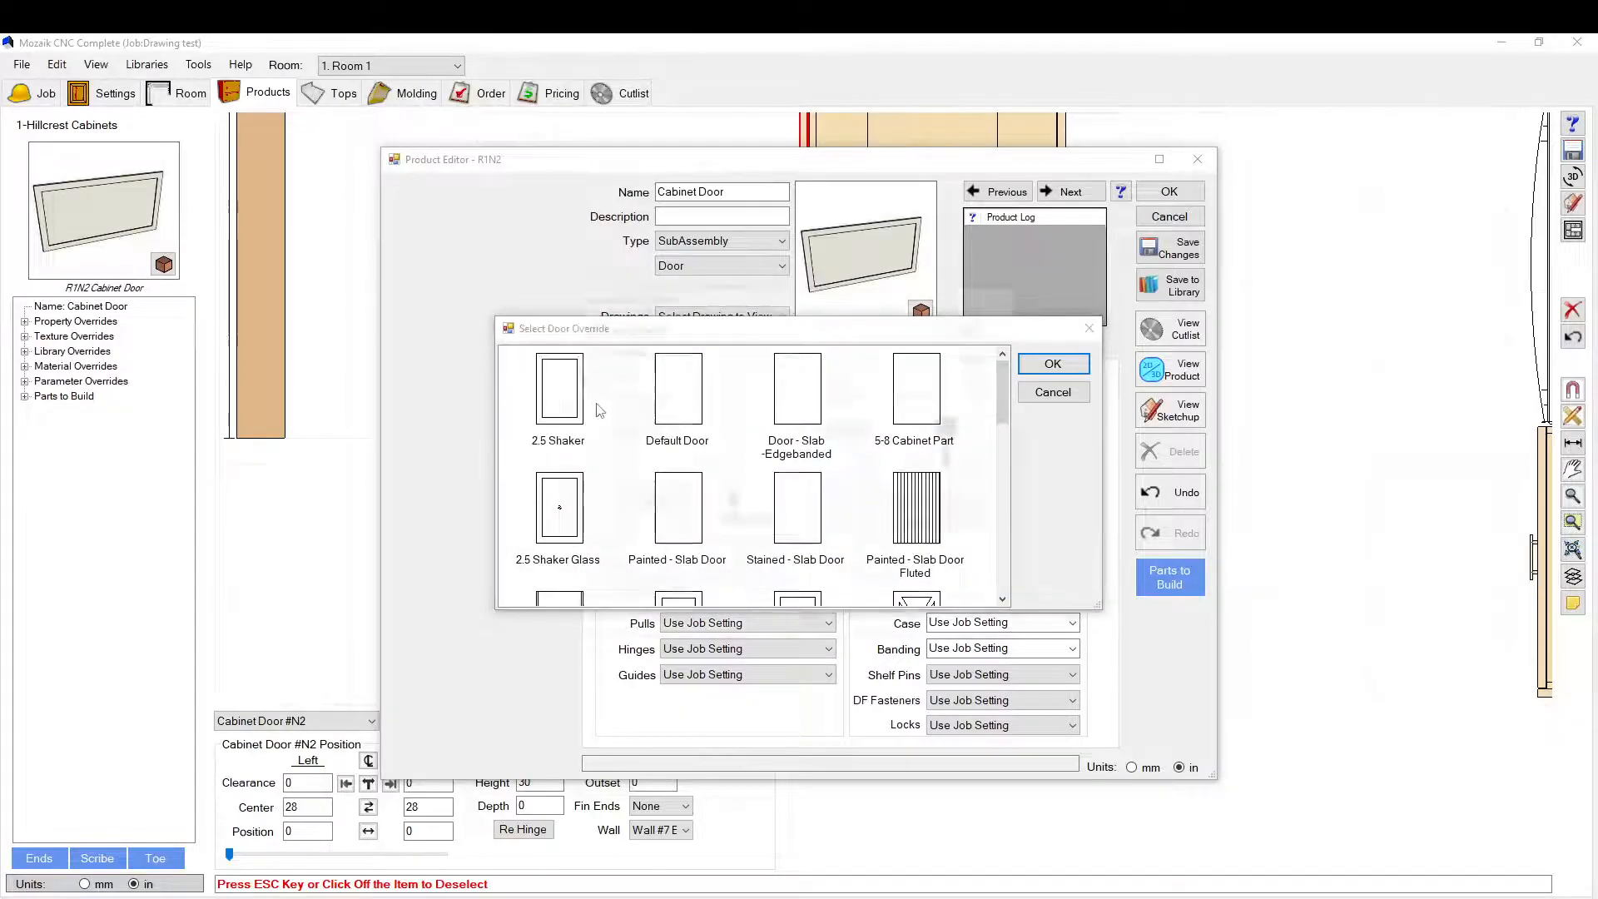
click(980, 325)
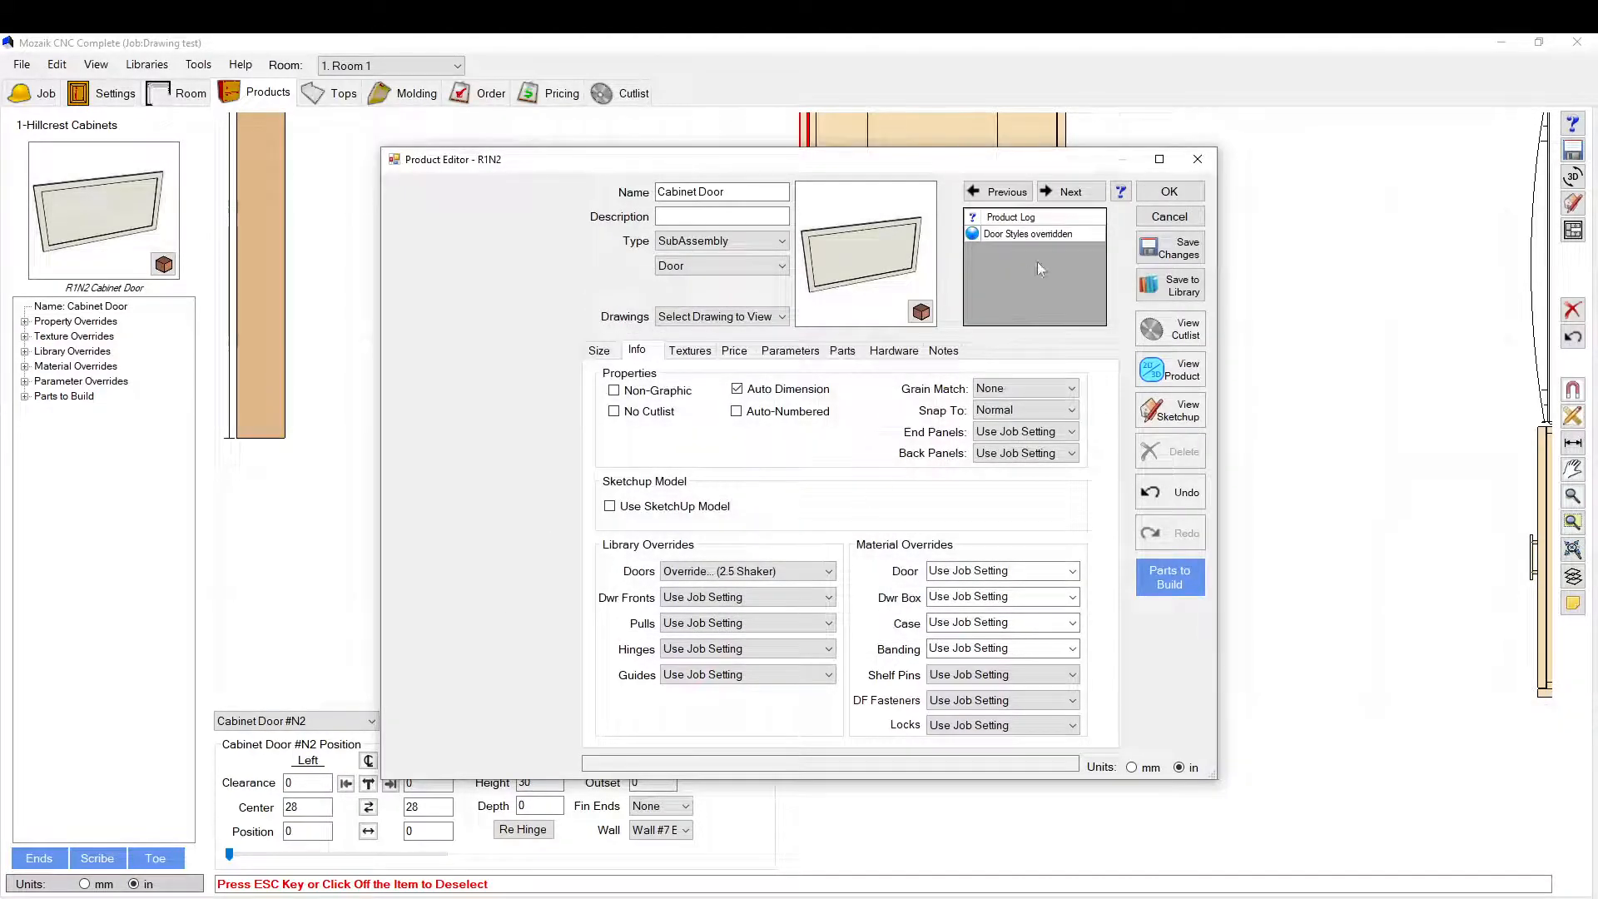
click(1170, 216)
click(850, 527)
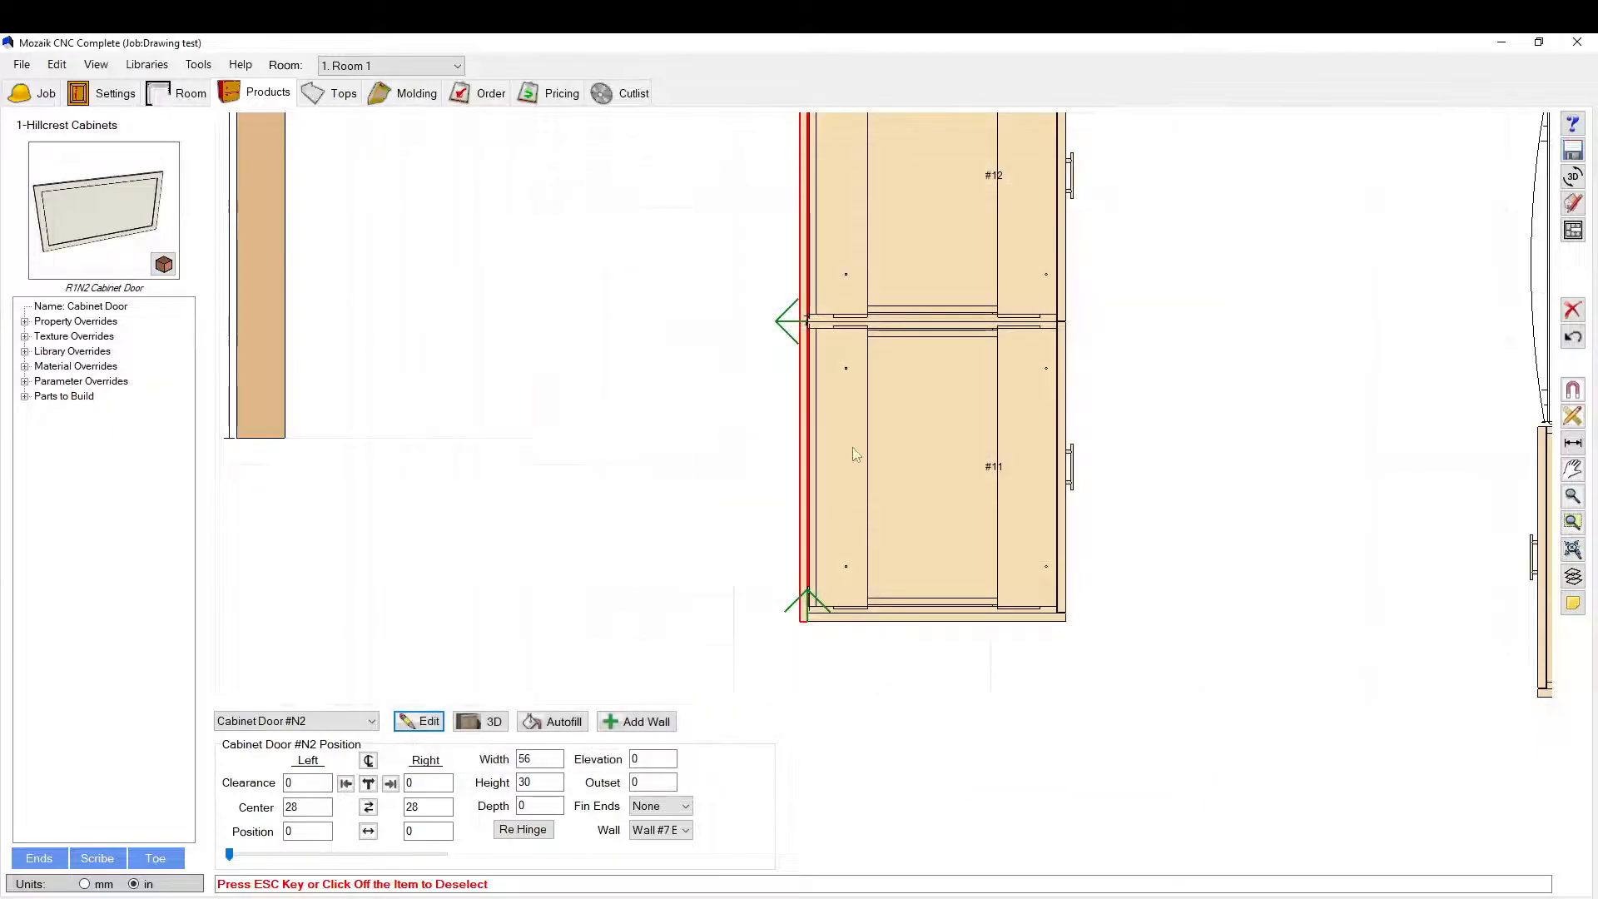
scroll(712, 358, down, 3)
scroll(776, 451, up, 2)
key(Escape)
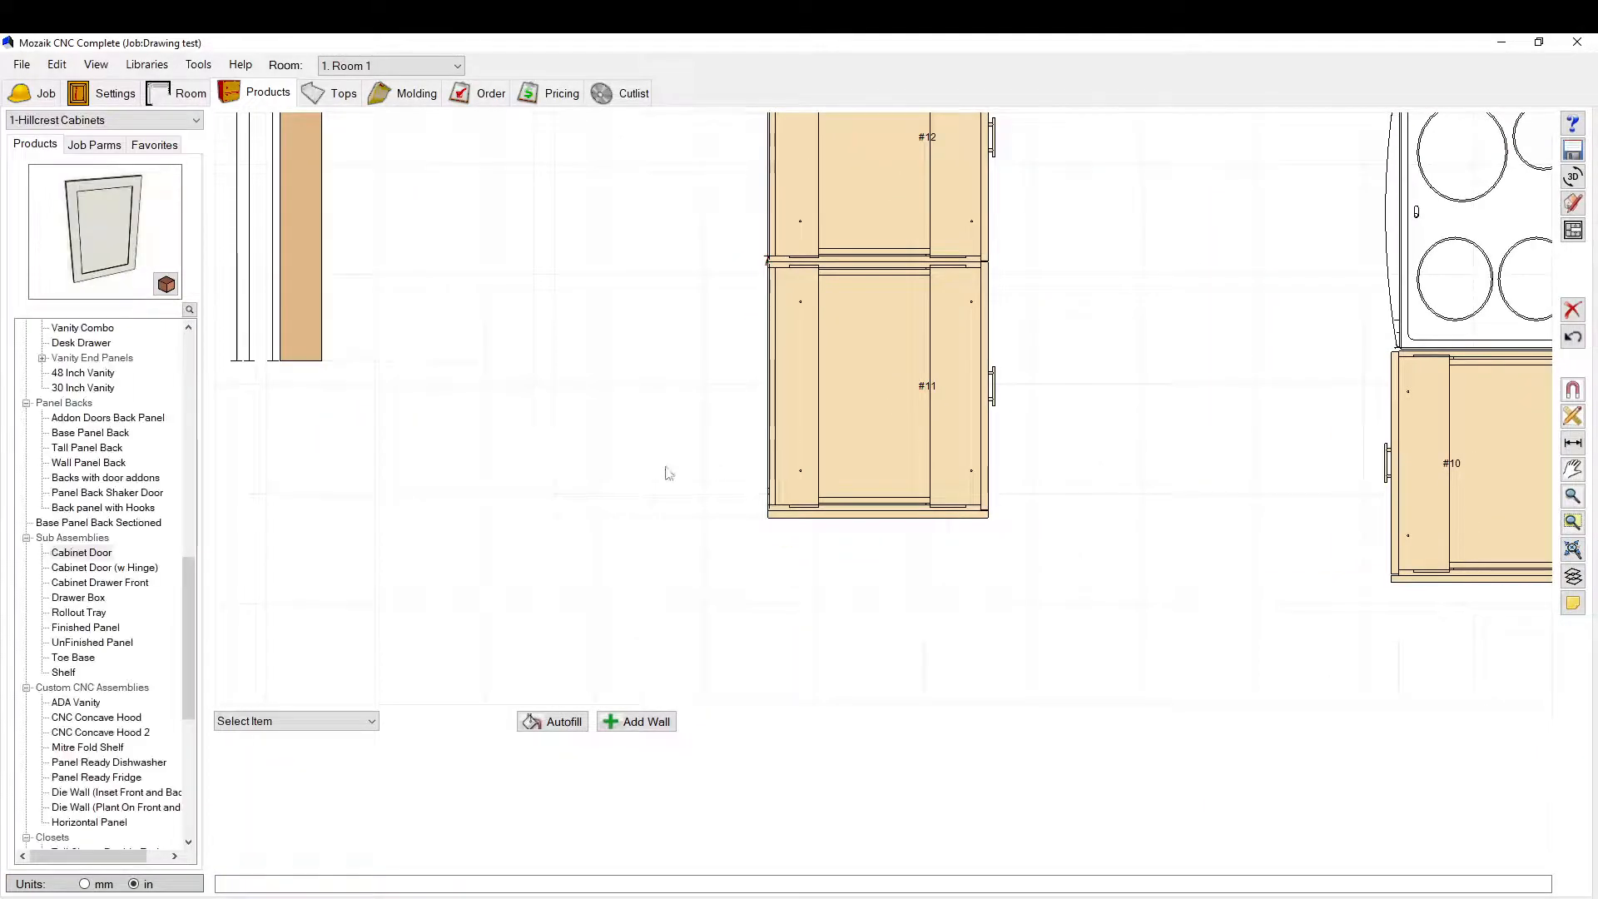
Step: Replace the door panel on the island's back with a Cabinet Door (w Hinge) and set its depth to 0
click(72, 568)
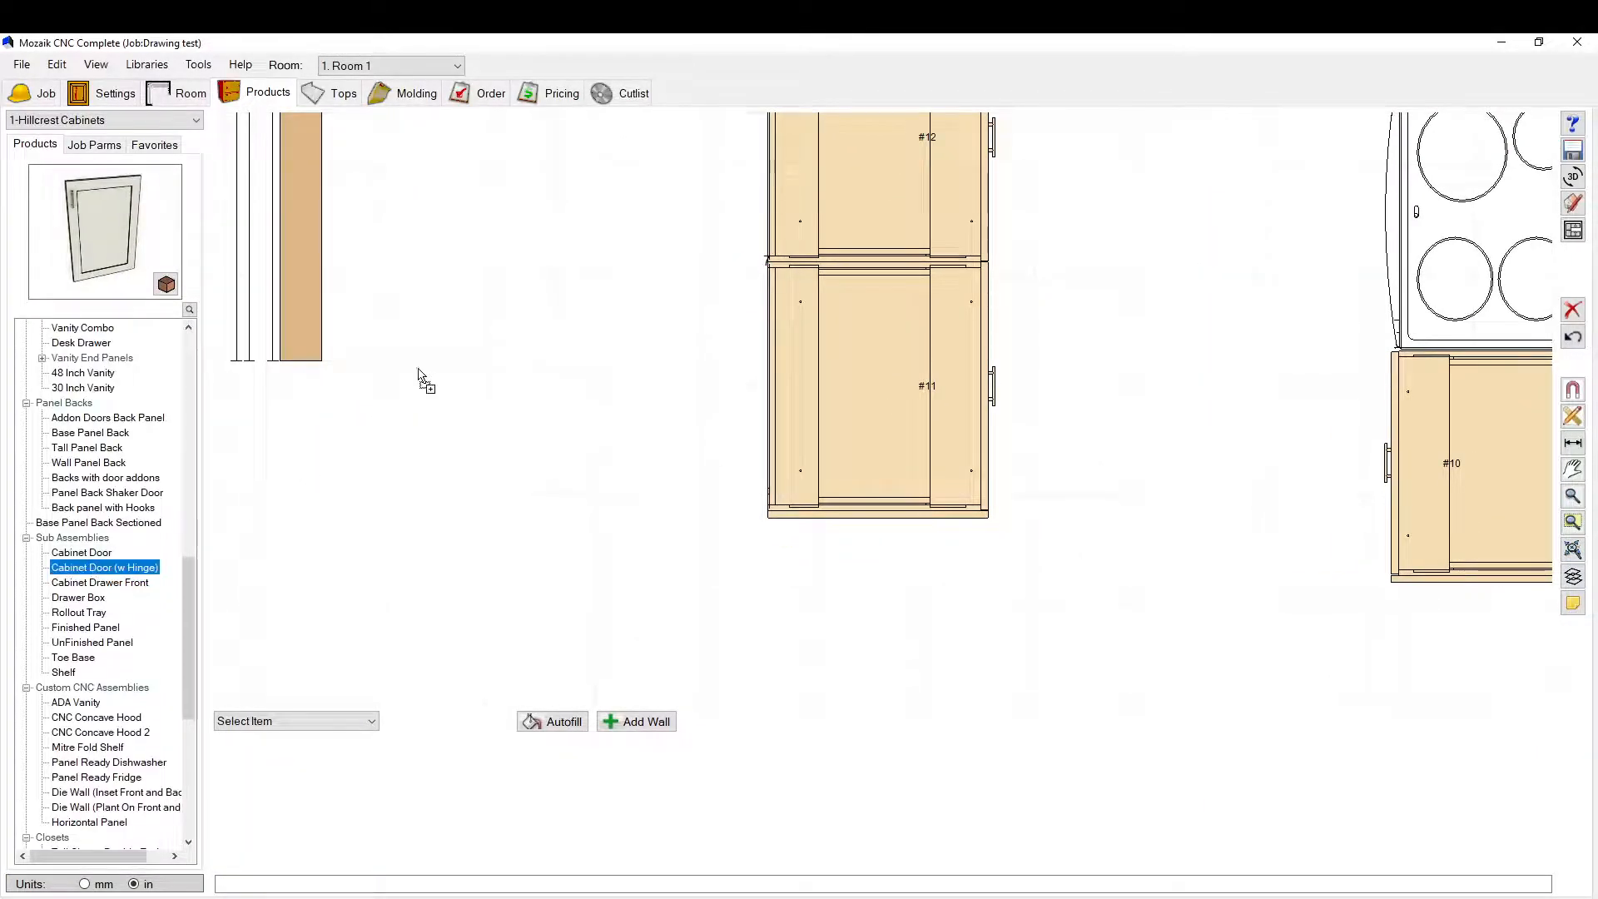
click(737, 309)
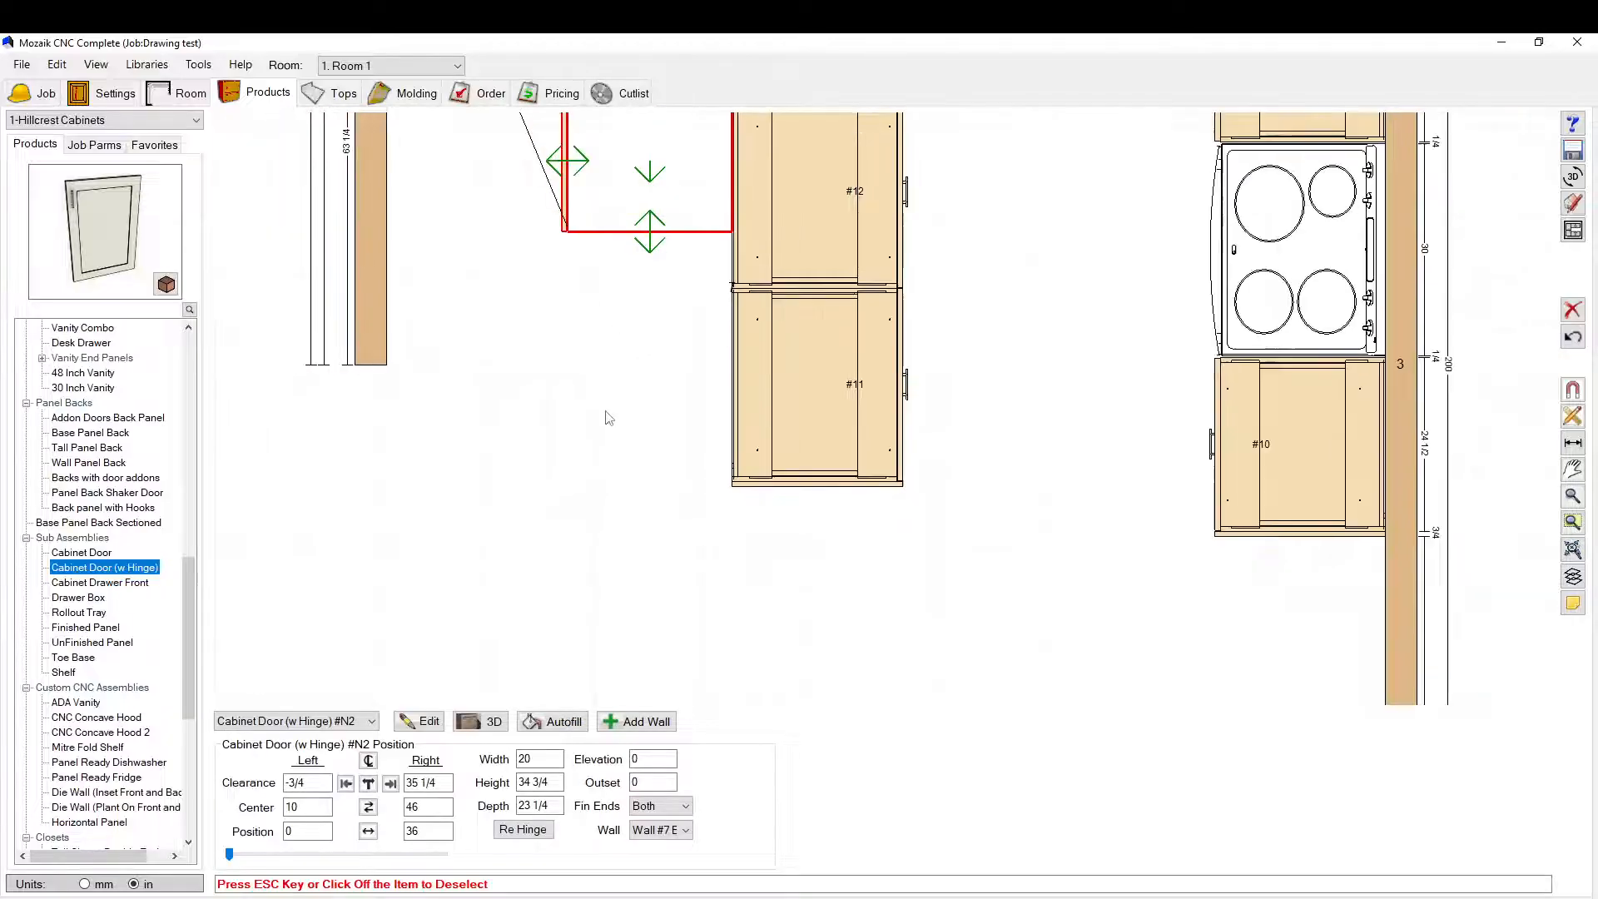
click(554, 797)
middle_drag(802, 287, 708, 380)
scroll(707, 380, up, 2)
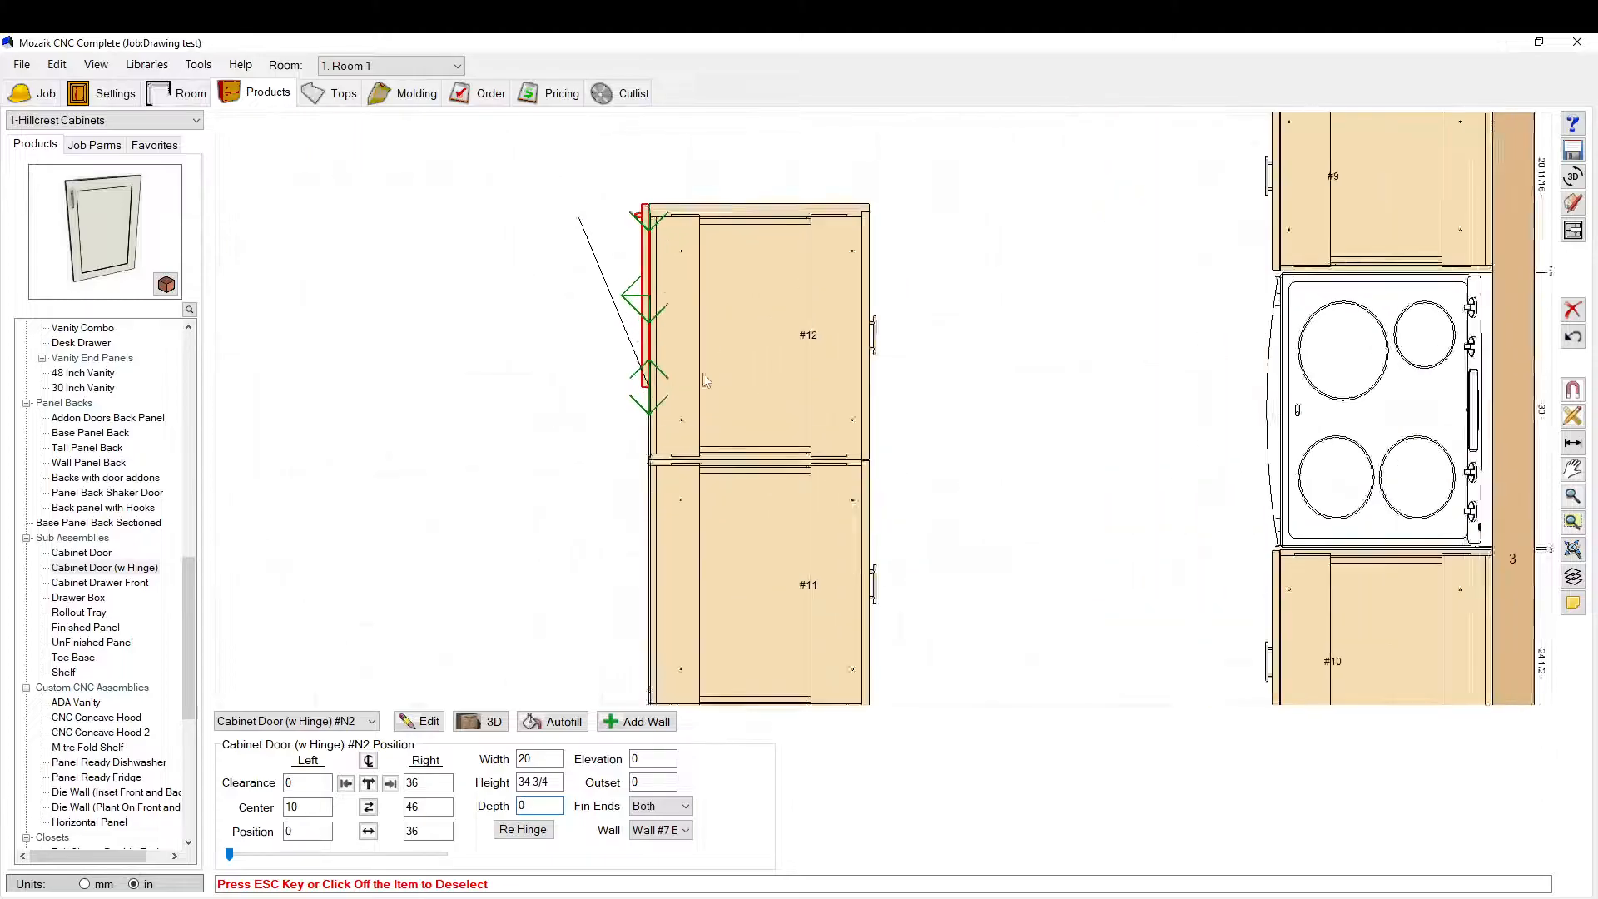
Step: Stretch the hinged cabinet door along the backs of both island cabinets to a 56 in width
drag(639, 415, 636, 825)
scroll(653, 358, down, 3)
scroll(668, 493, up, 4)
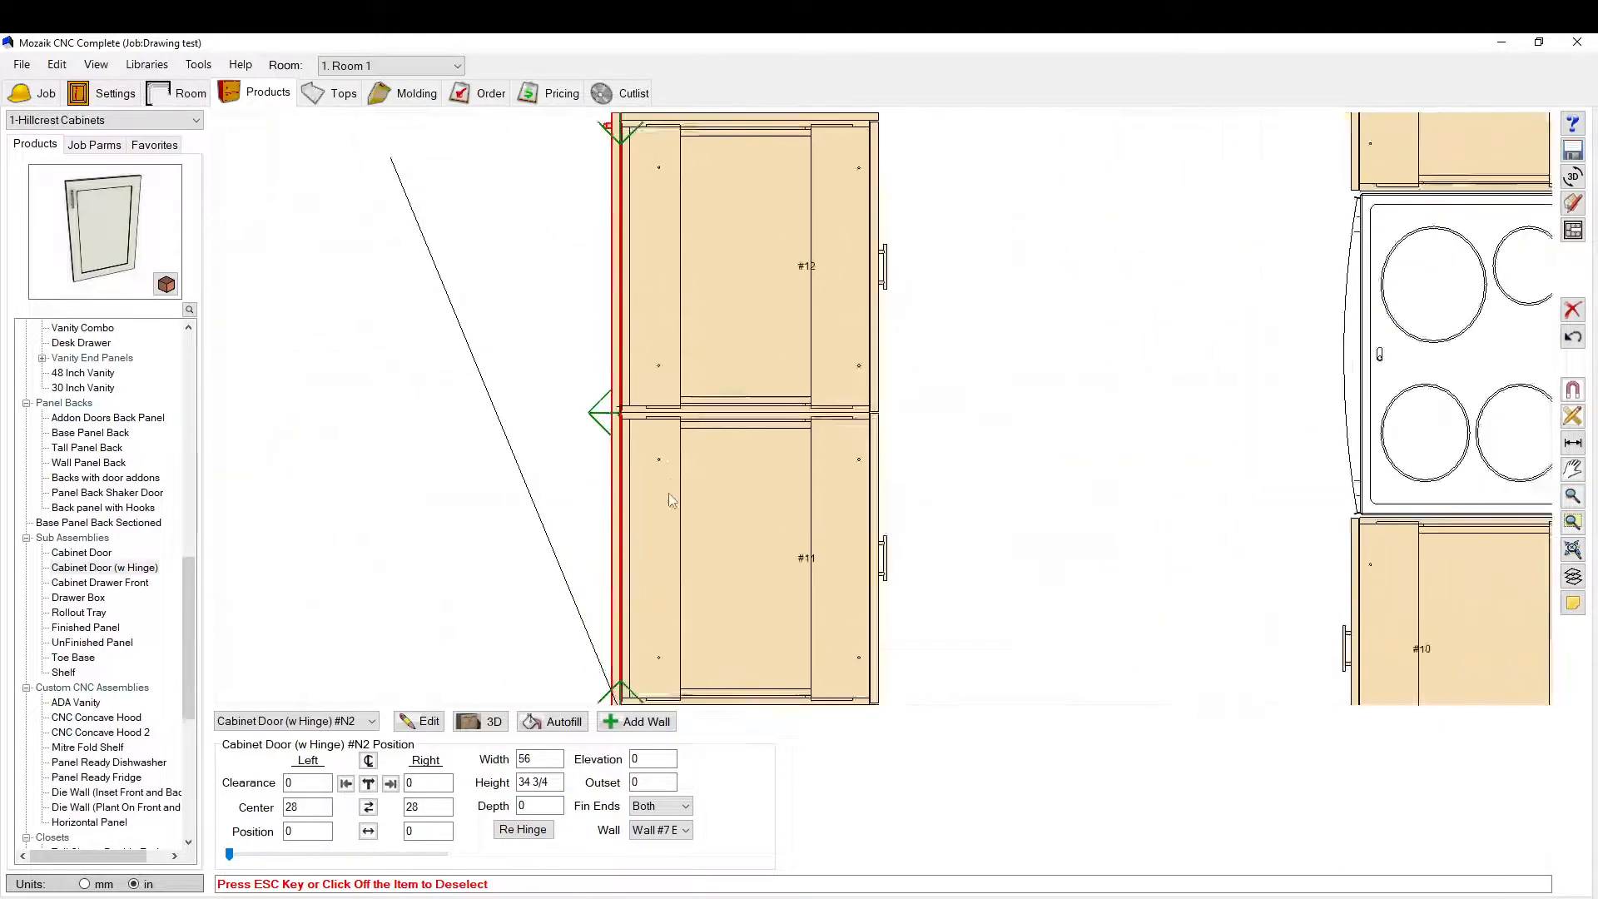
scroll(605, 377, down, 2)
Step: Edit the hinged door's face to delete its pull and hinges, and set its hinge side to None
click(429, 721)
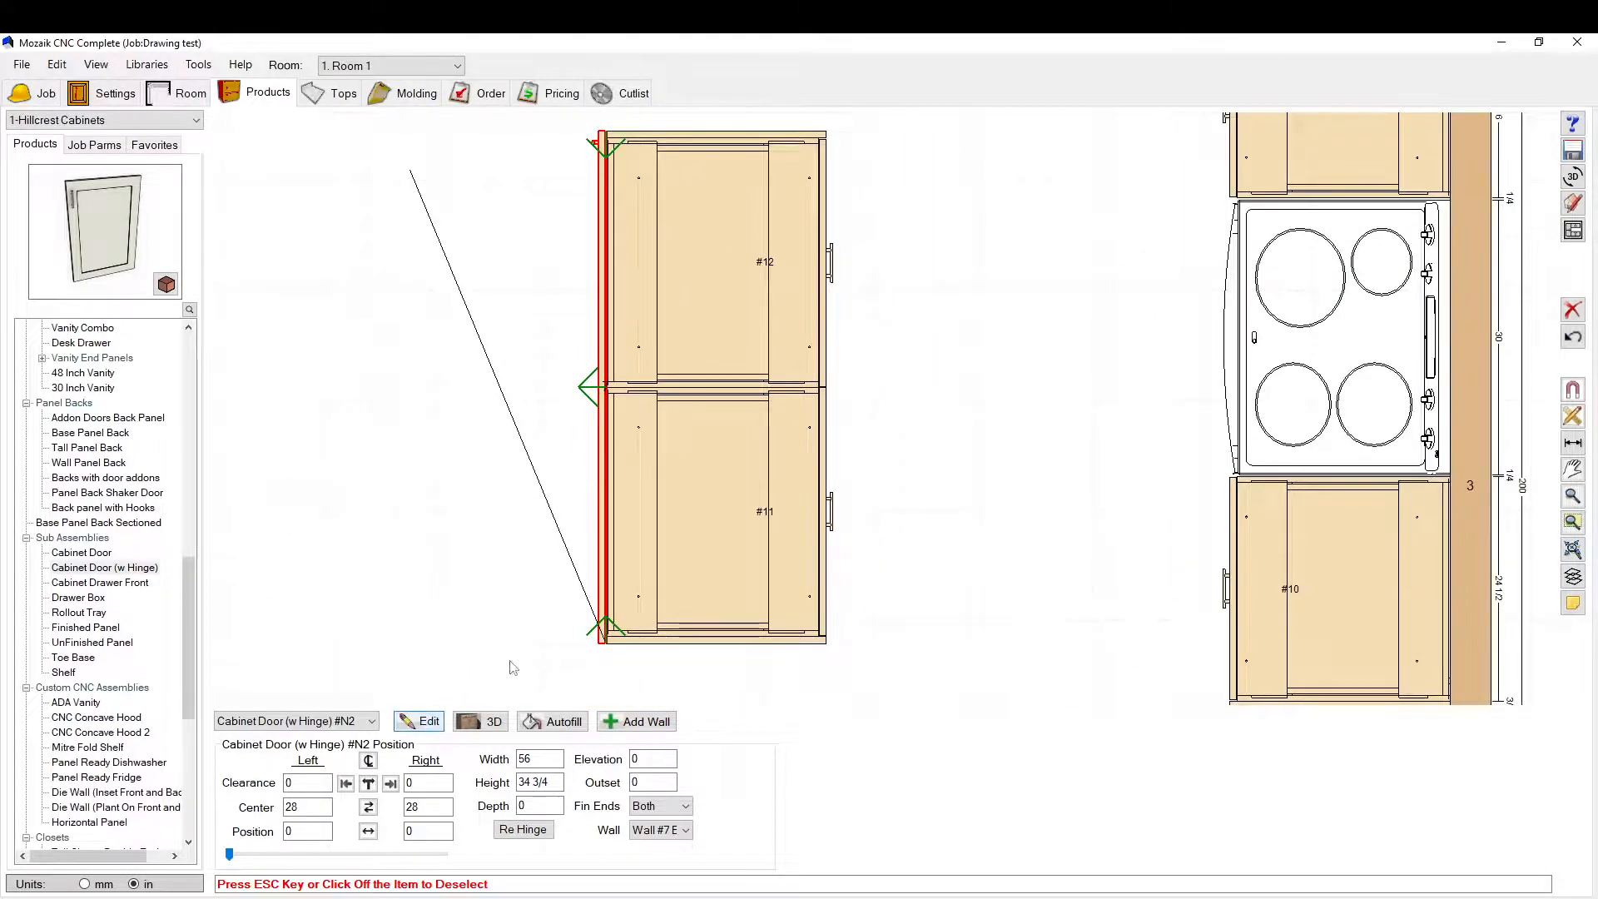
click(815, 354)
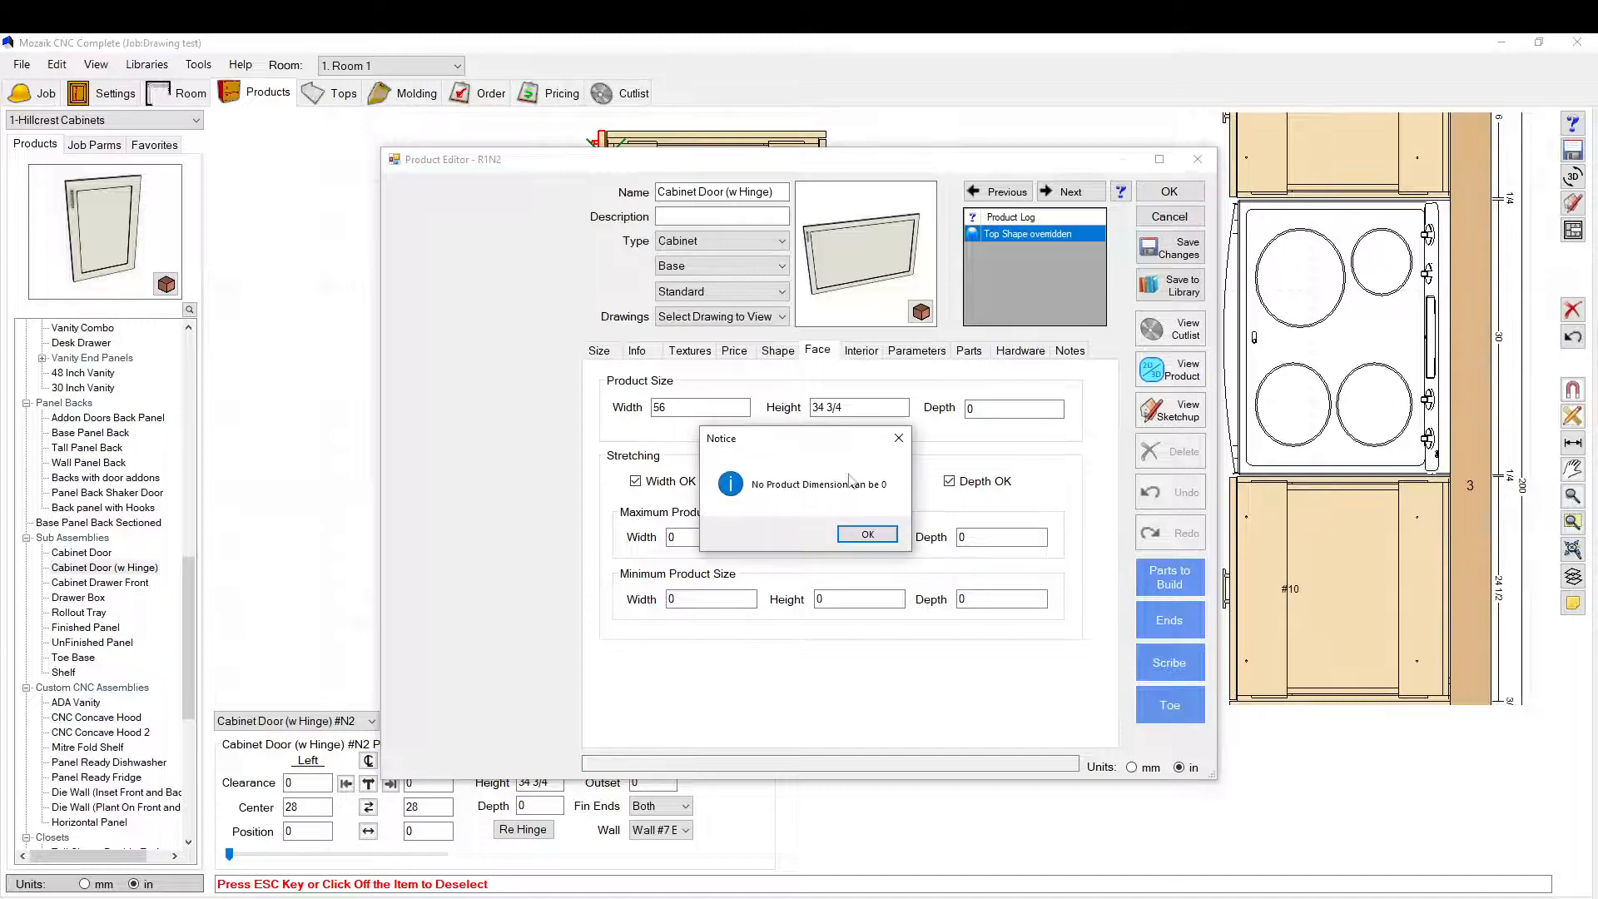
click(868, 534)
click(756, 591)
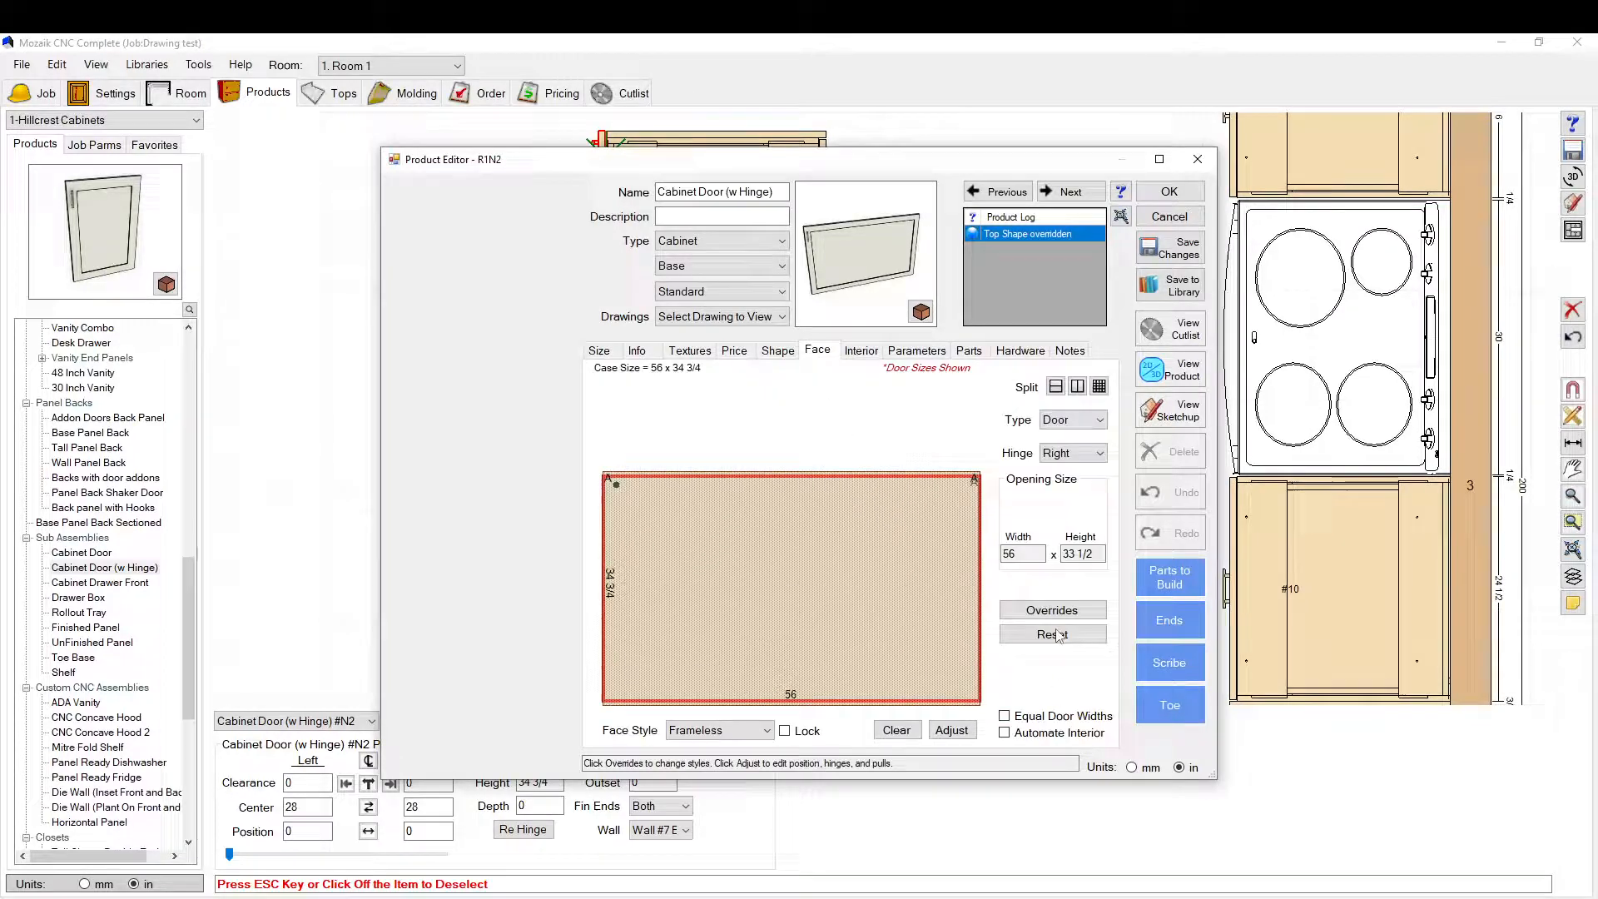
click(952, 730)
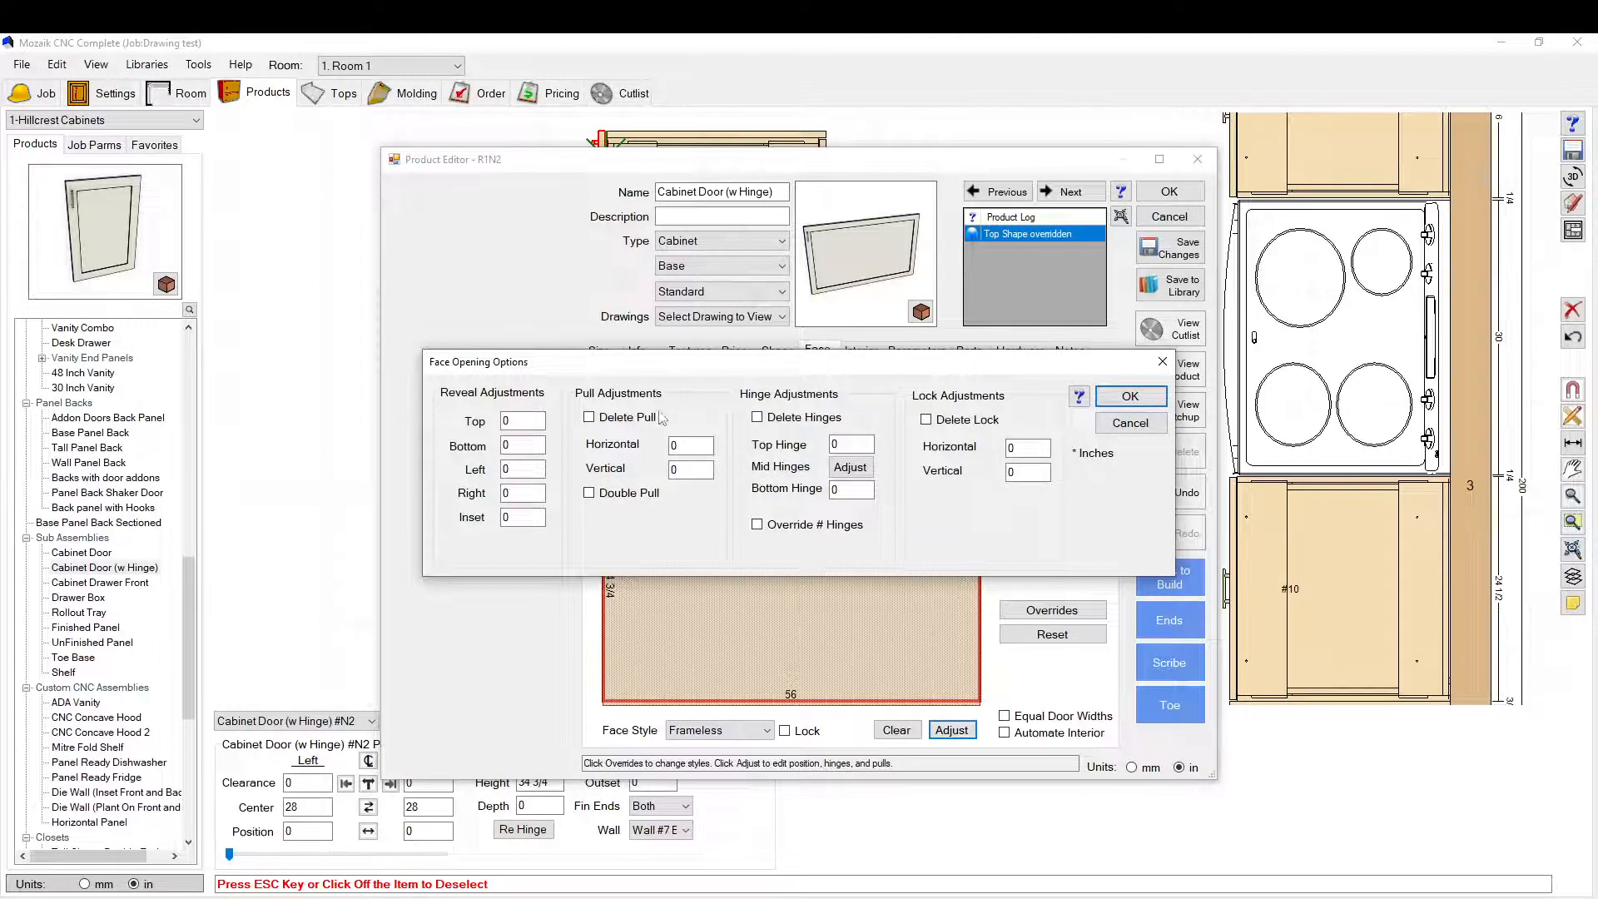
click(633, 420)
click(1130, 396)
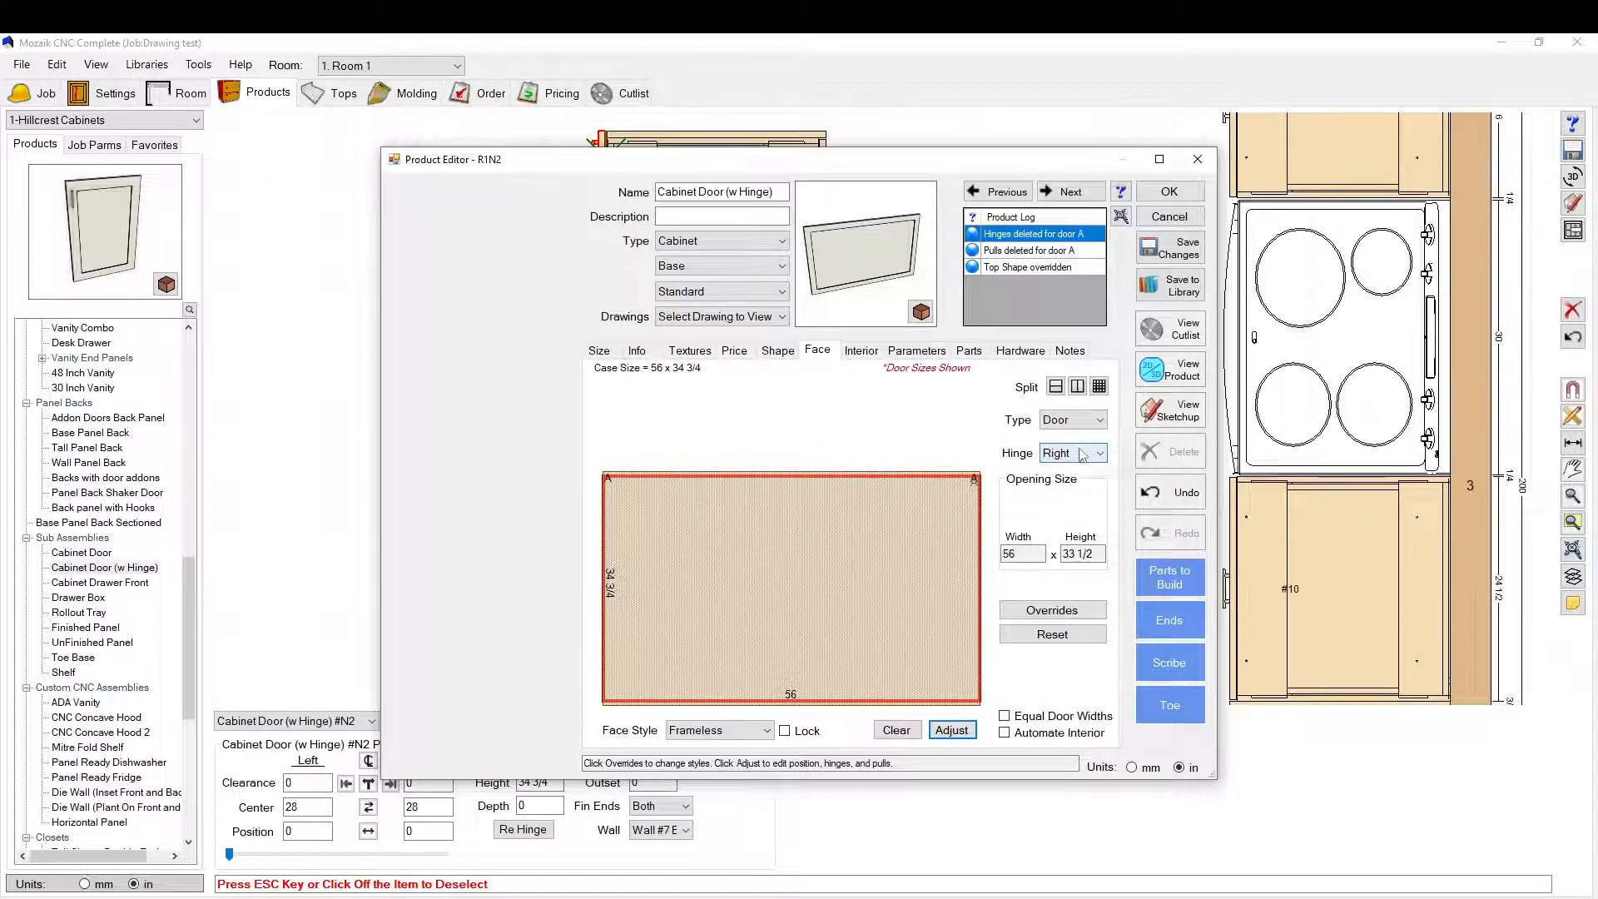
click(1082, 454)
click(1069, 467)
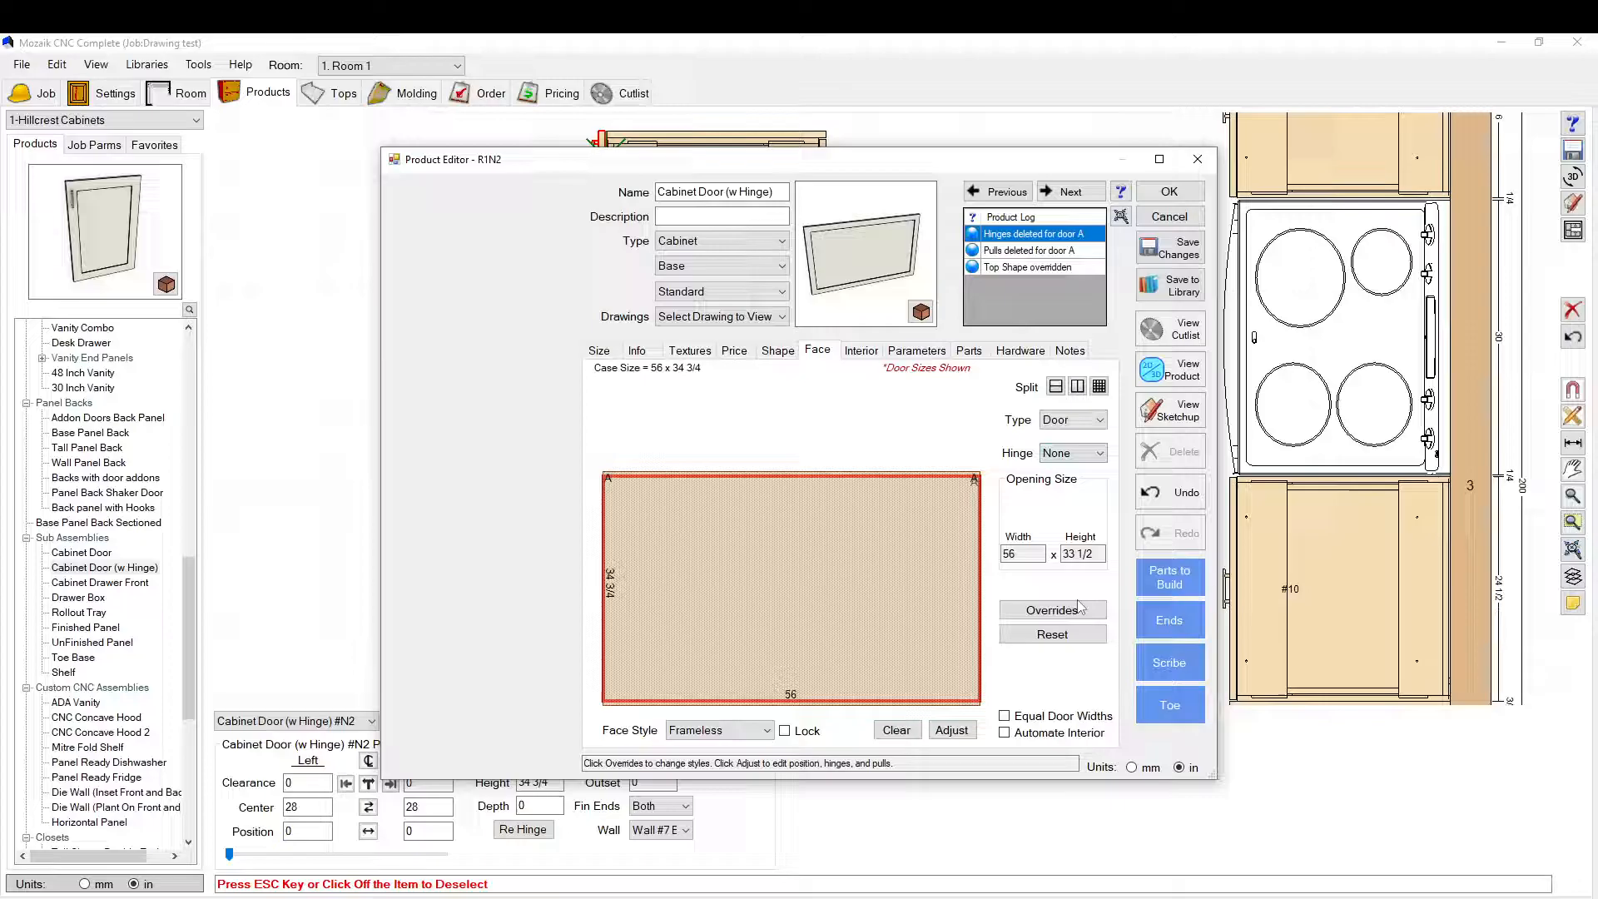
click(795, 351)
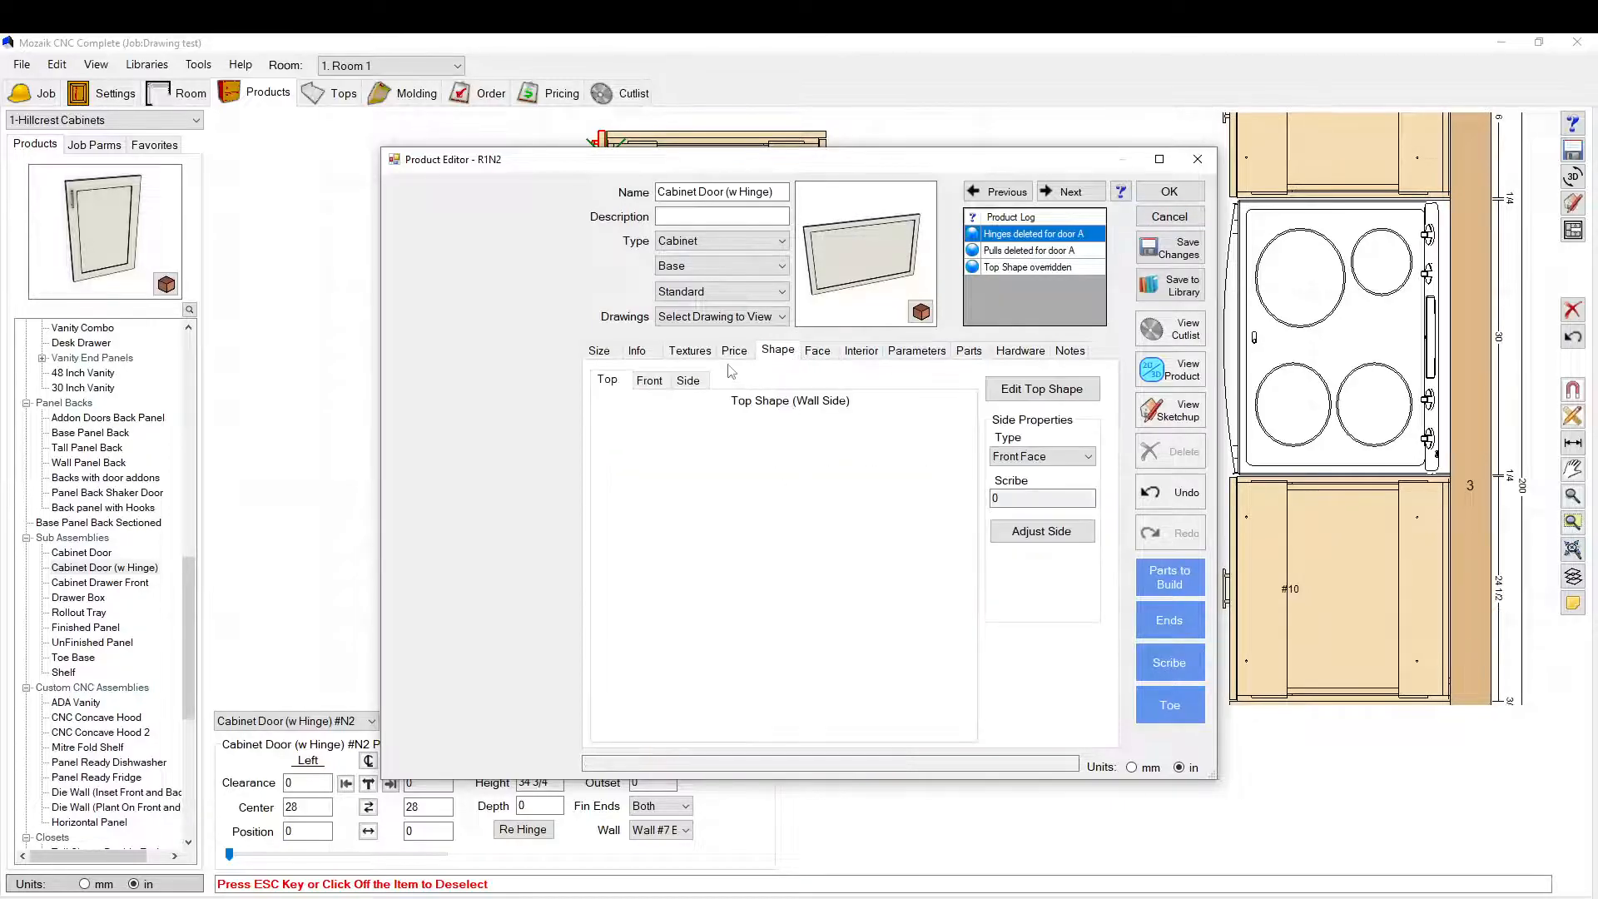
click(734, 351)
click(779, 350)
click(772, 497)
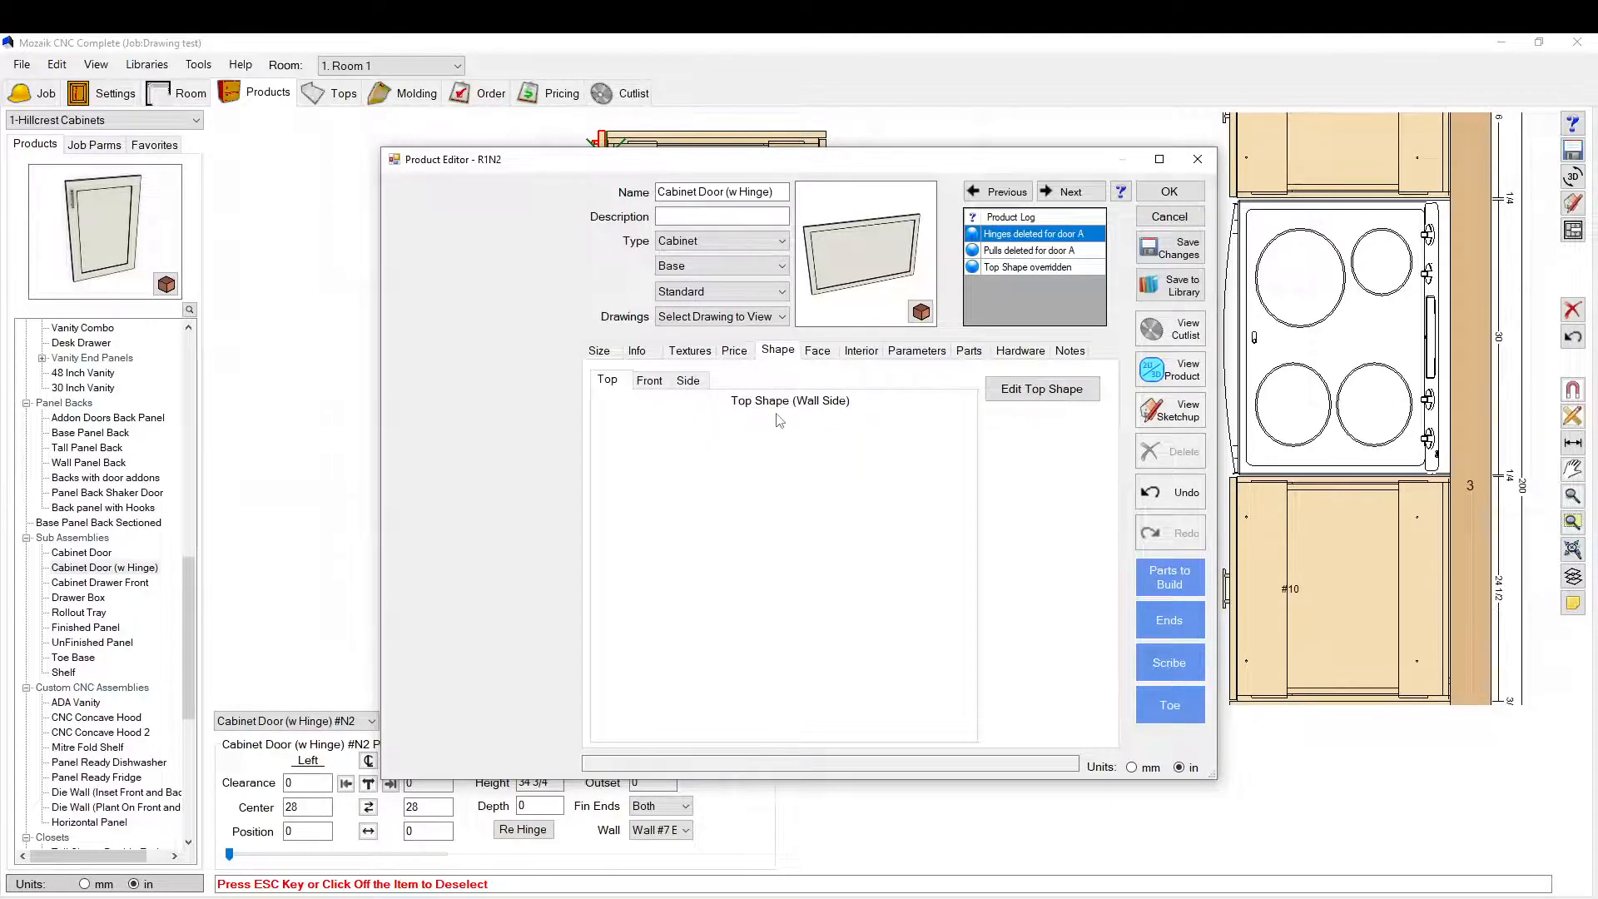
click(778, 350)
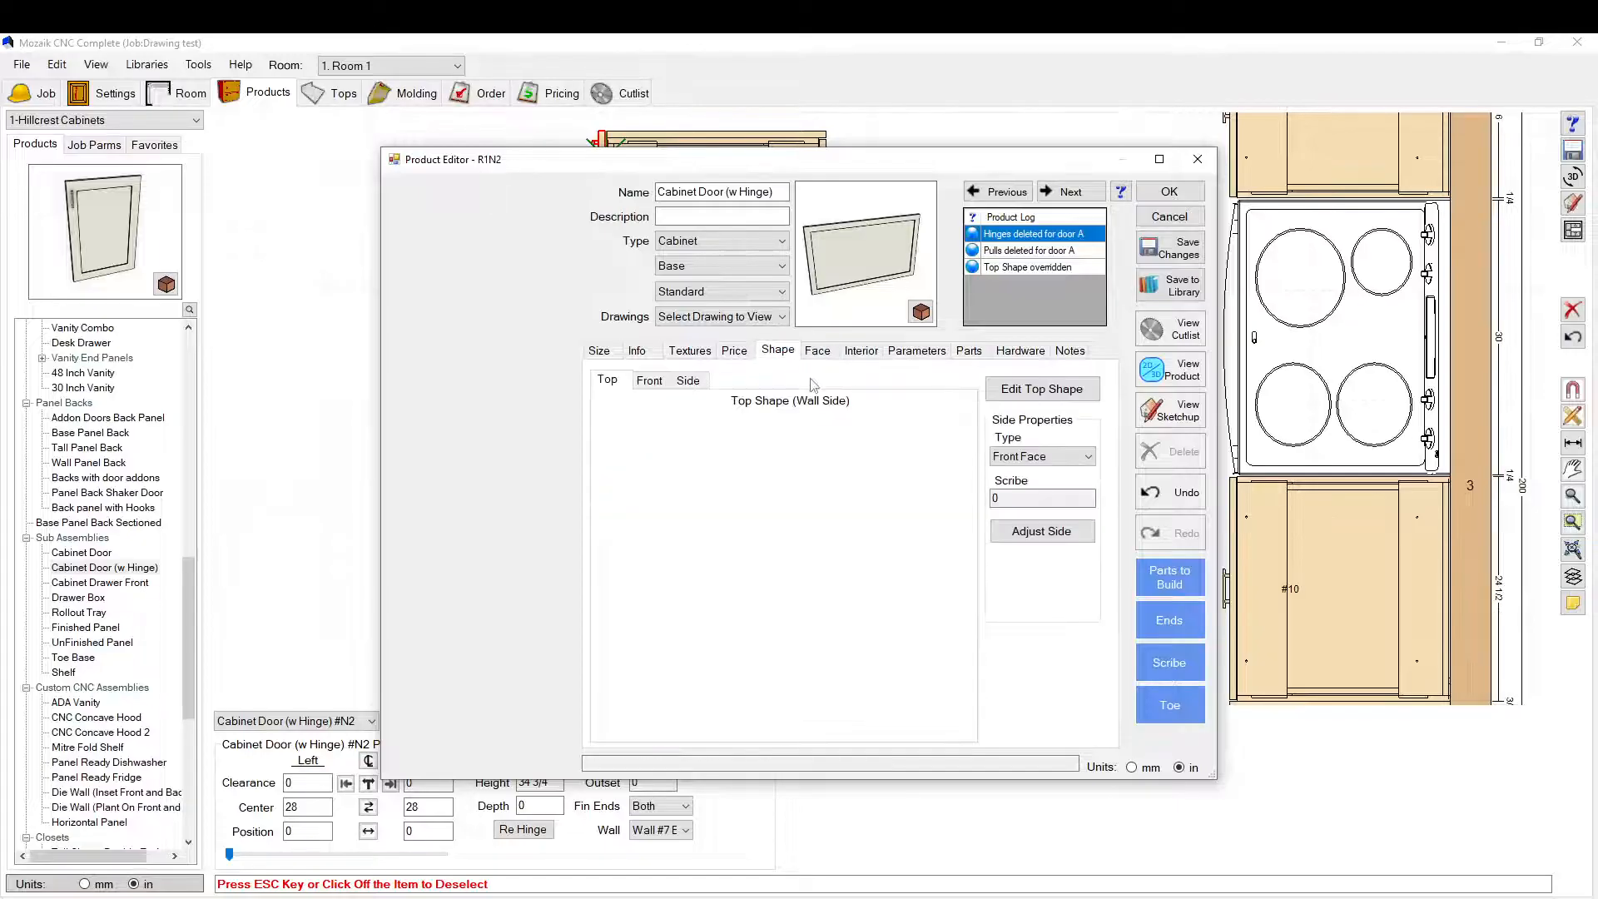
click(1058, 537)
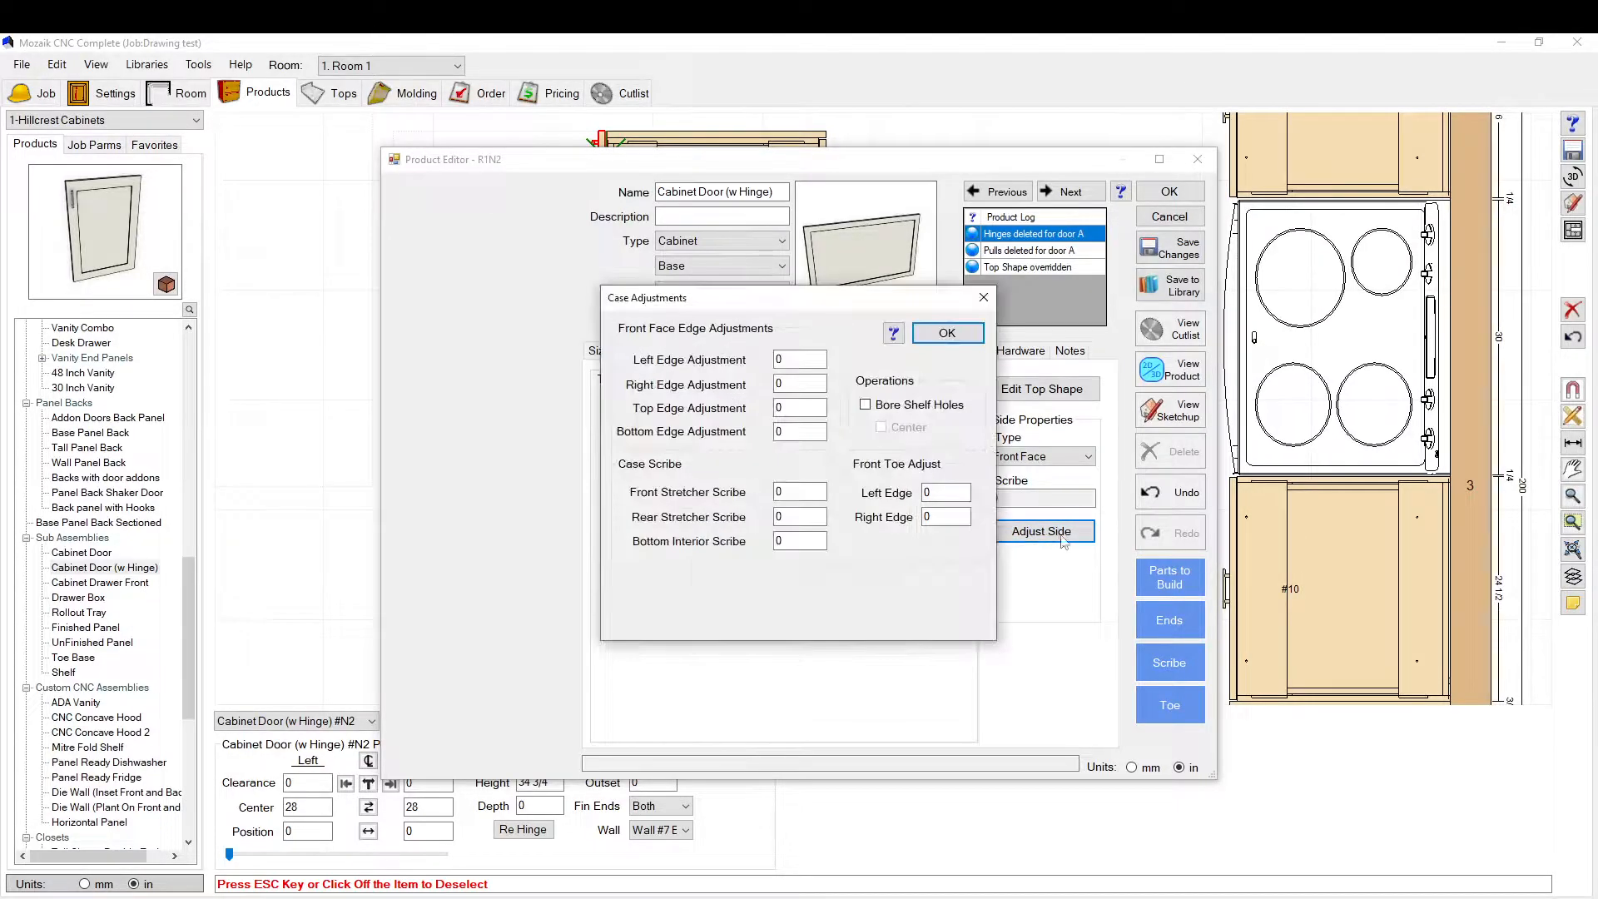
click(981, 299)
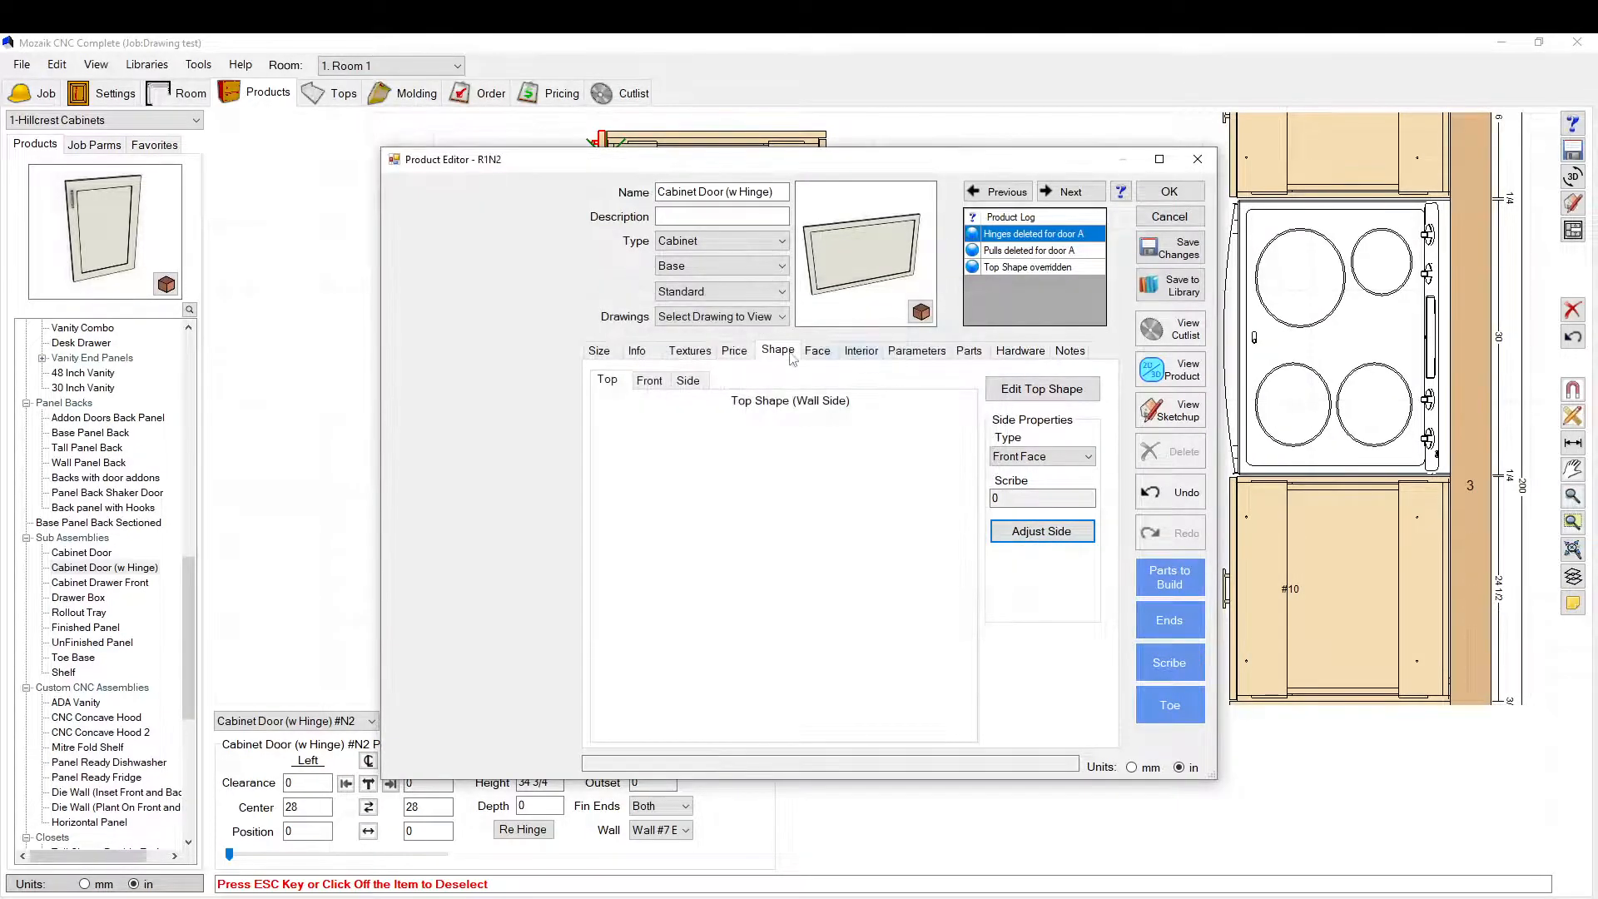
click(735, 353)
click(817, 350)
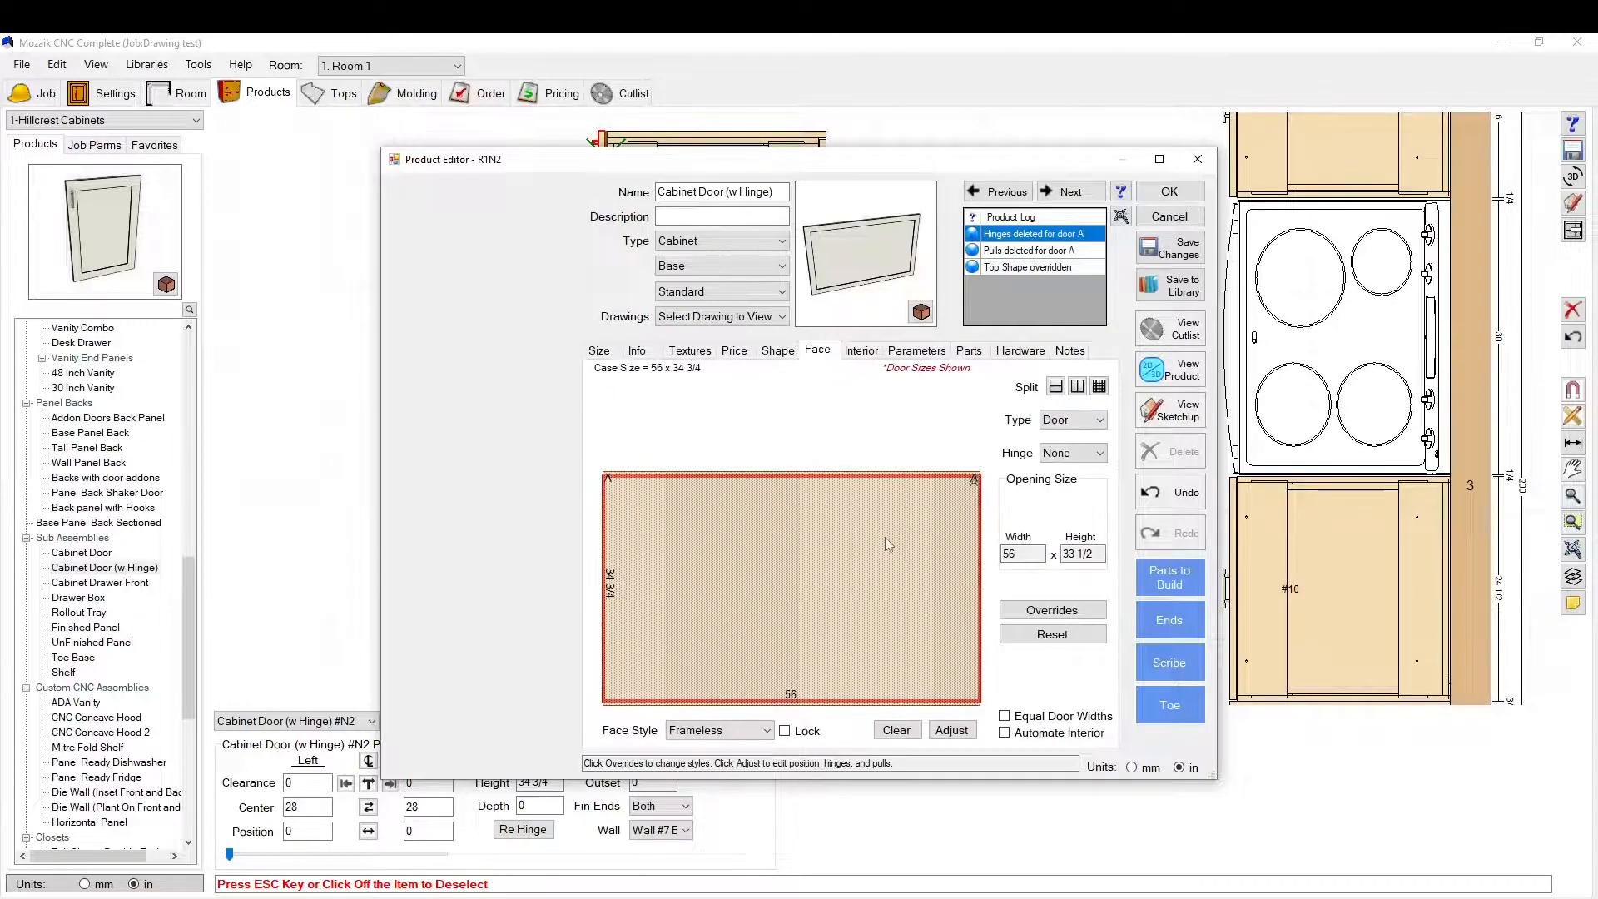
click(1052, 610)
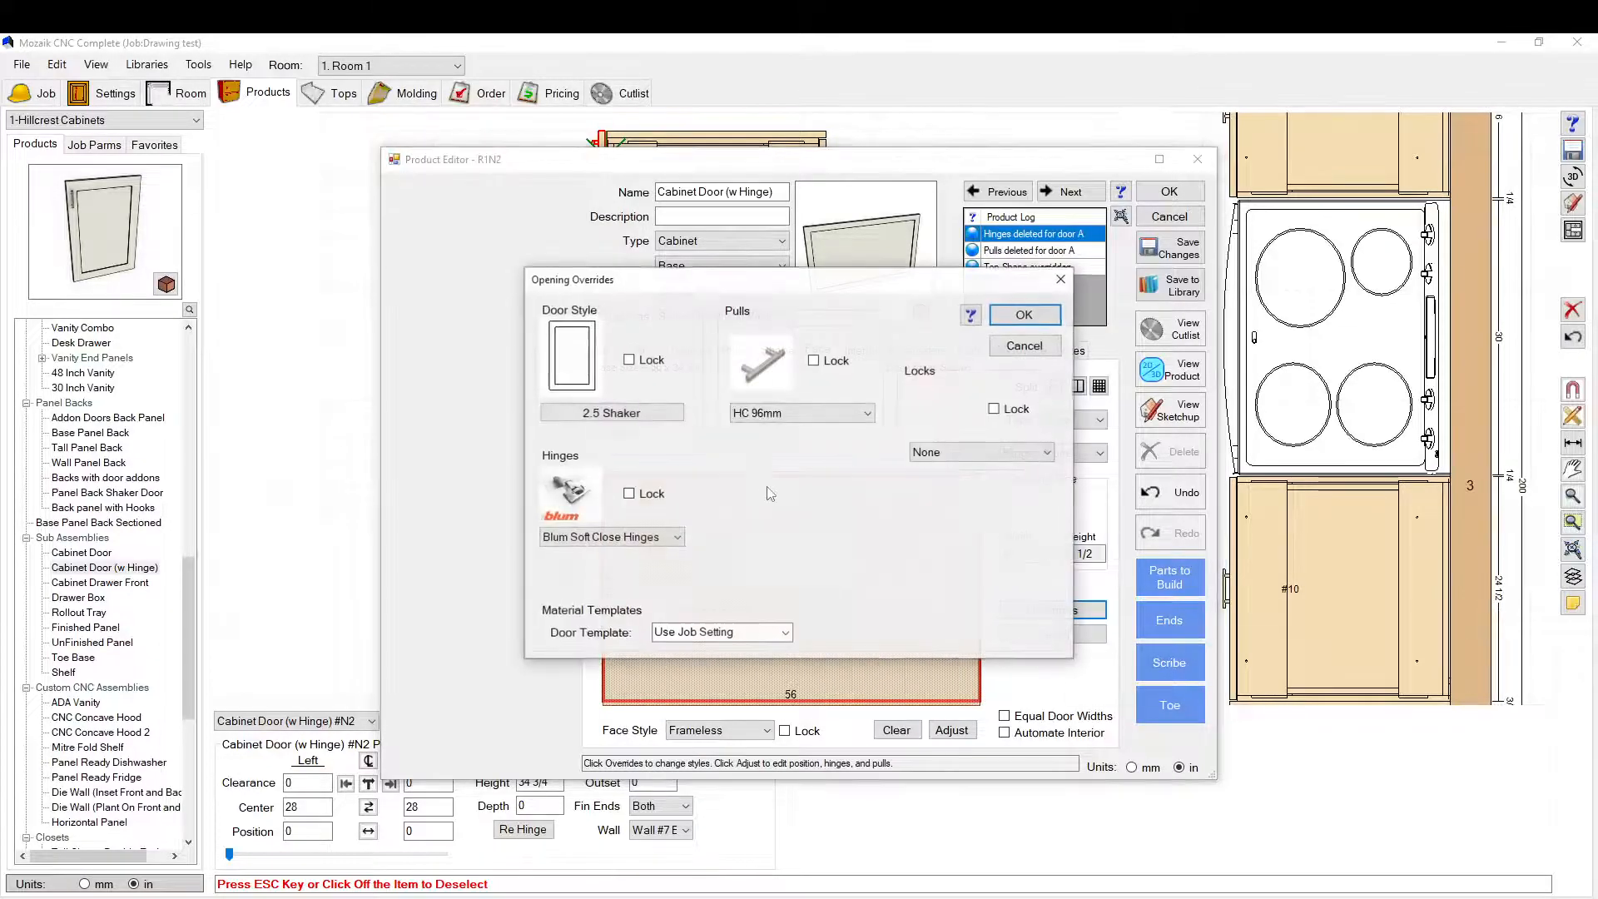
click(658, 420)
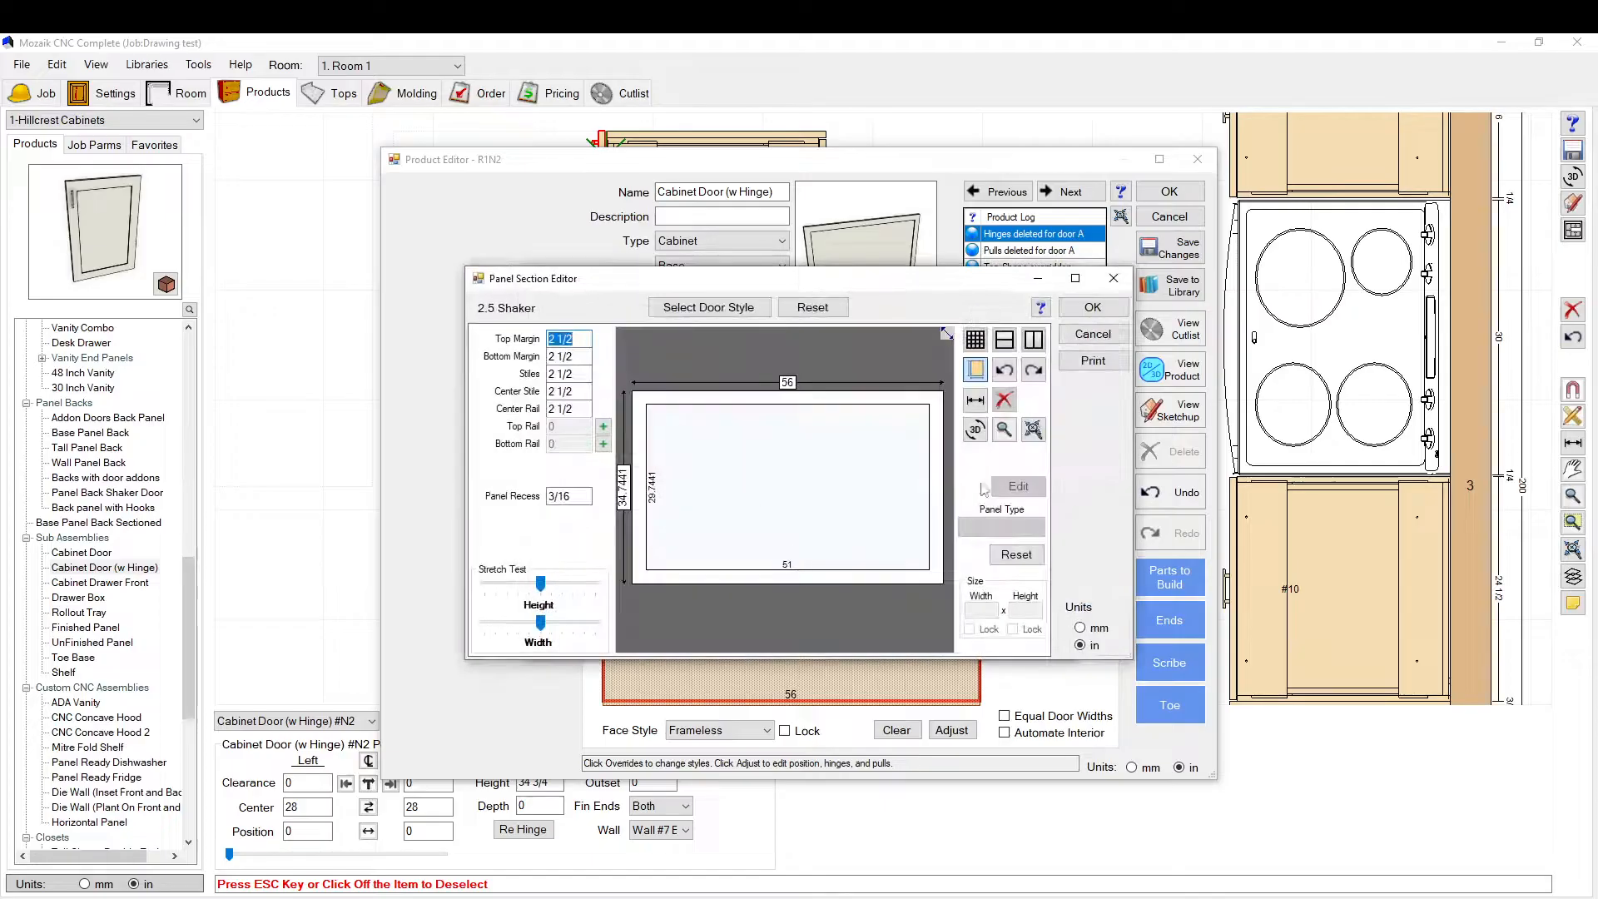
click(1092, 334)
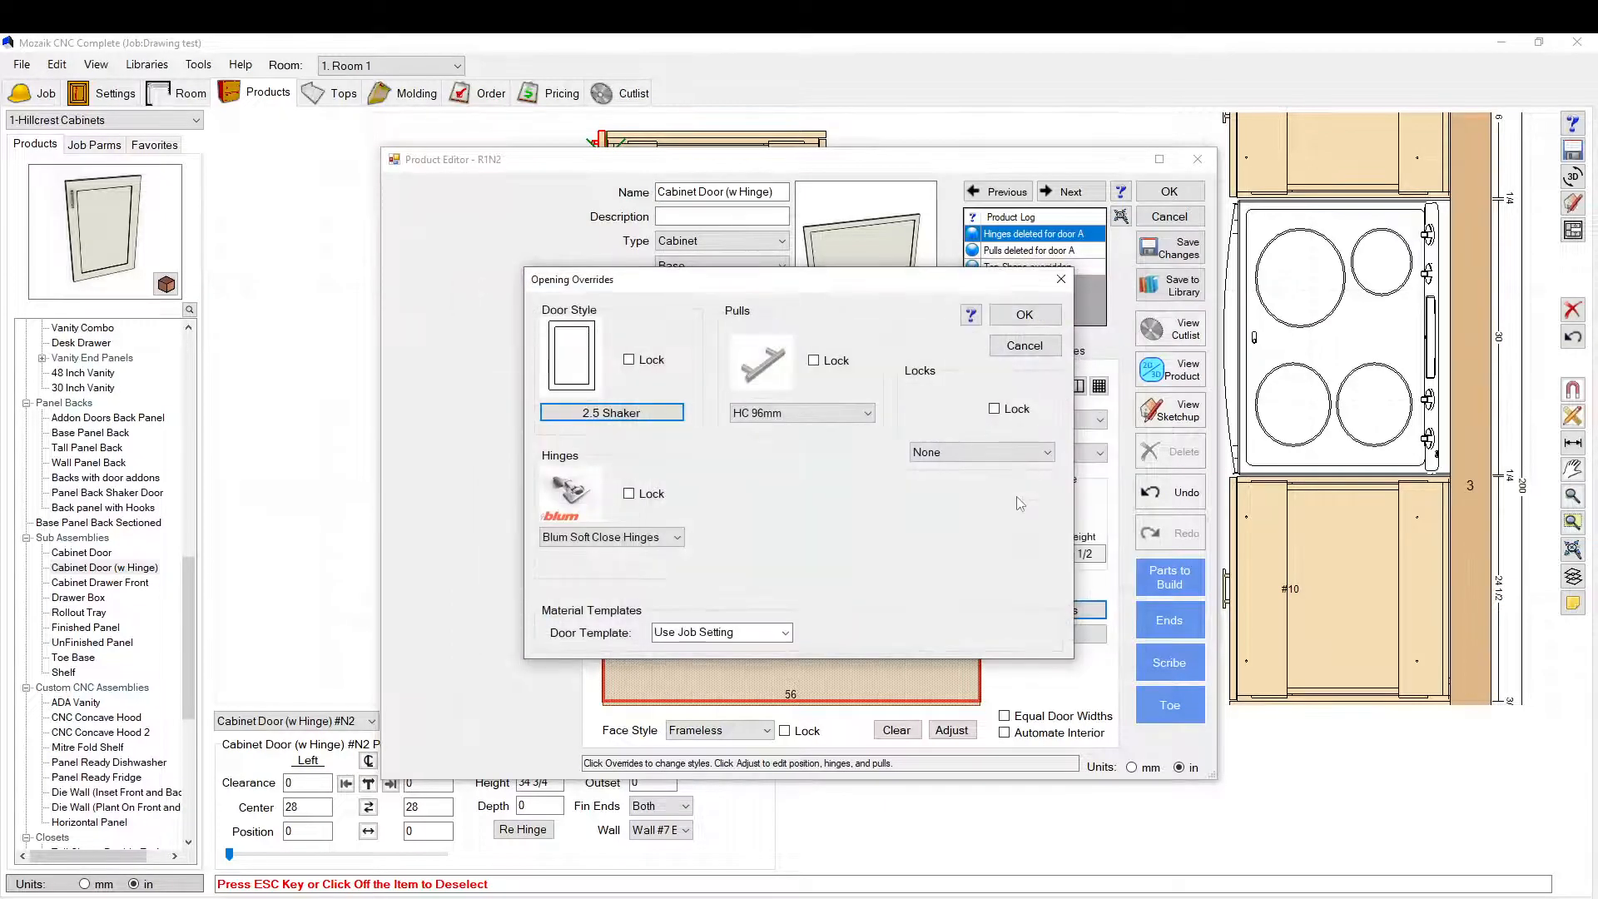
click(1053, 338)
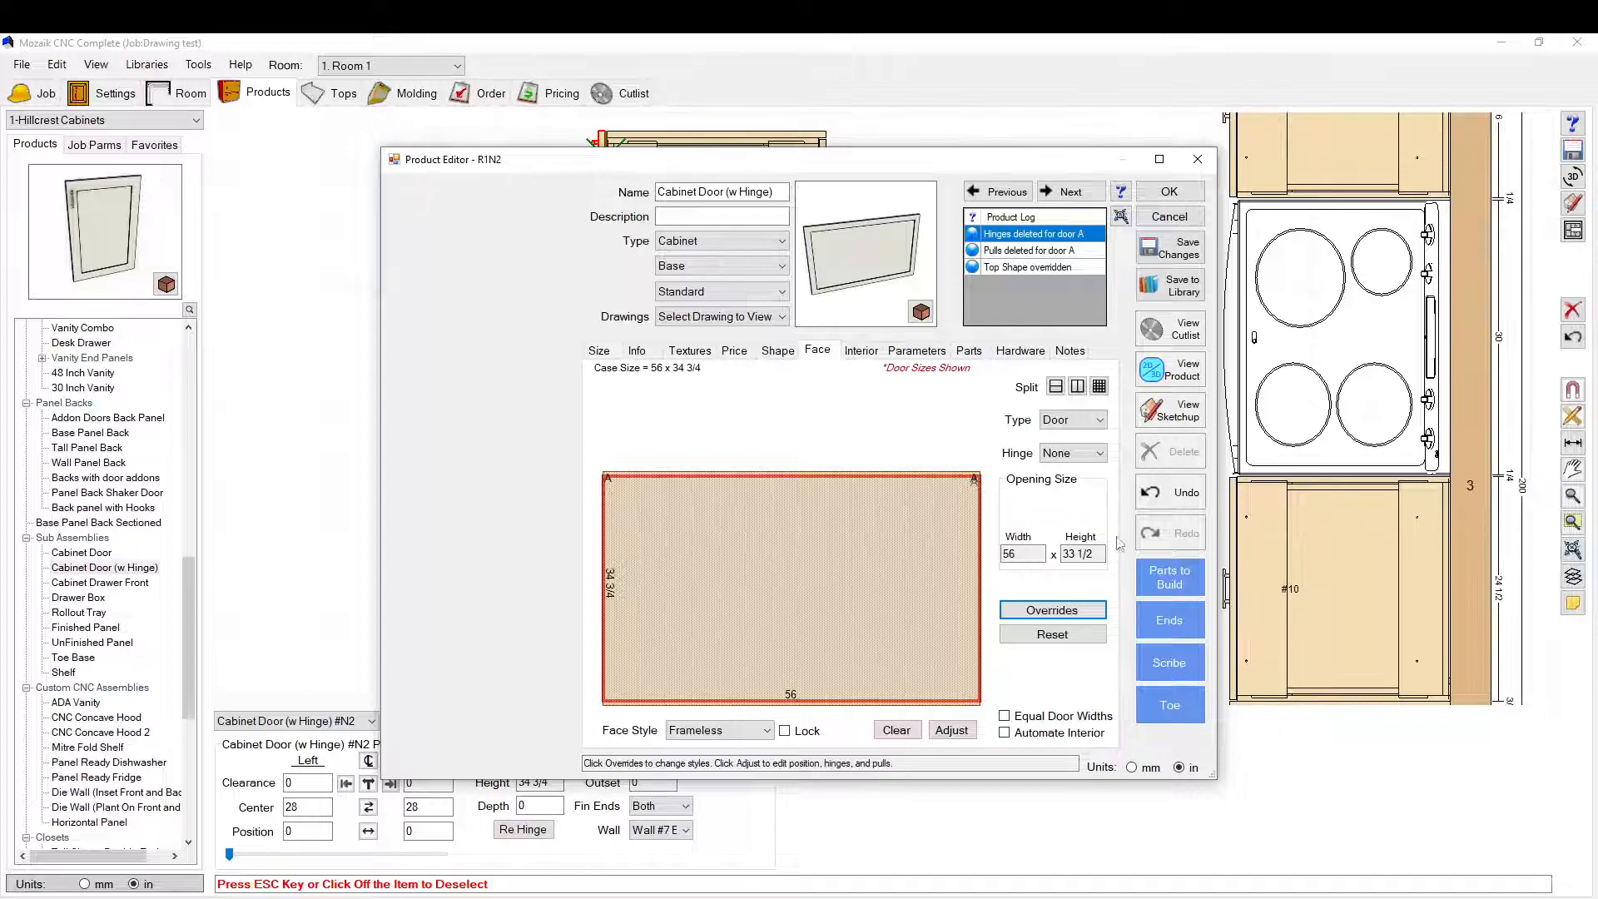
Step: Override the hinged door's 2.5 Shaker style with a 3 in top margin, 6 in bottom margin, 3 in stiles and 3 in center stile
click(1052, 610)
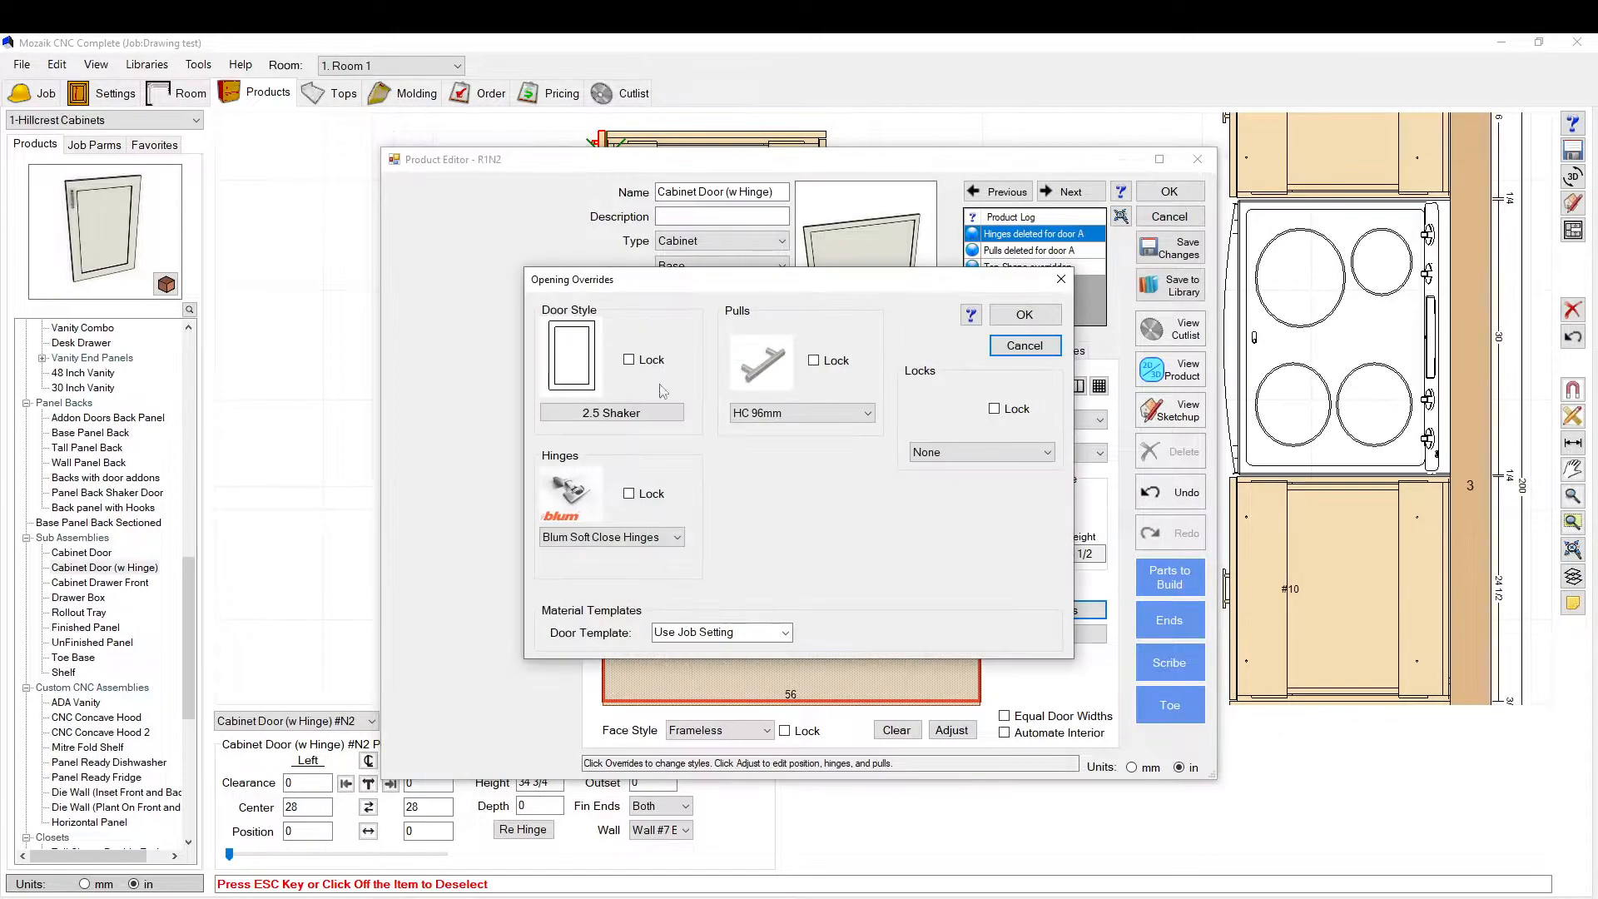
click(662, 413)
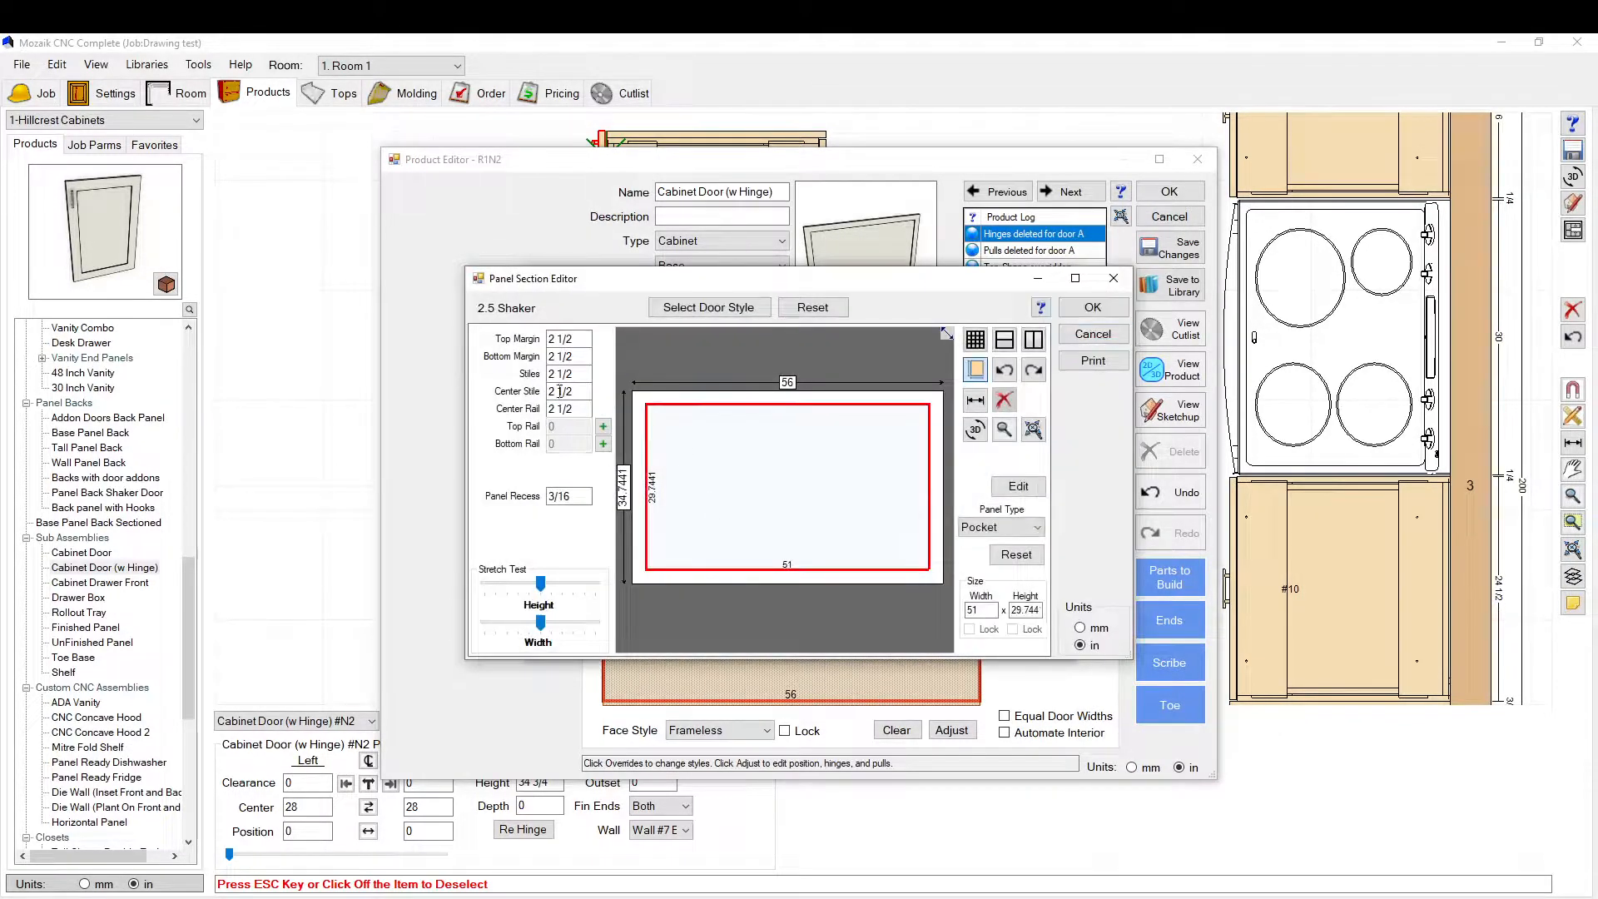
click(572, 336)
key(Tab)
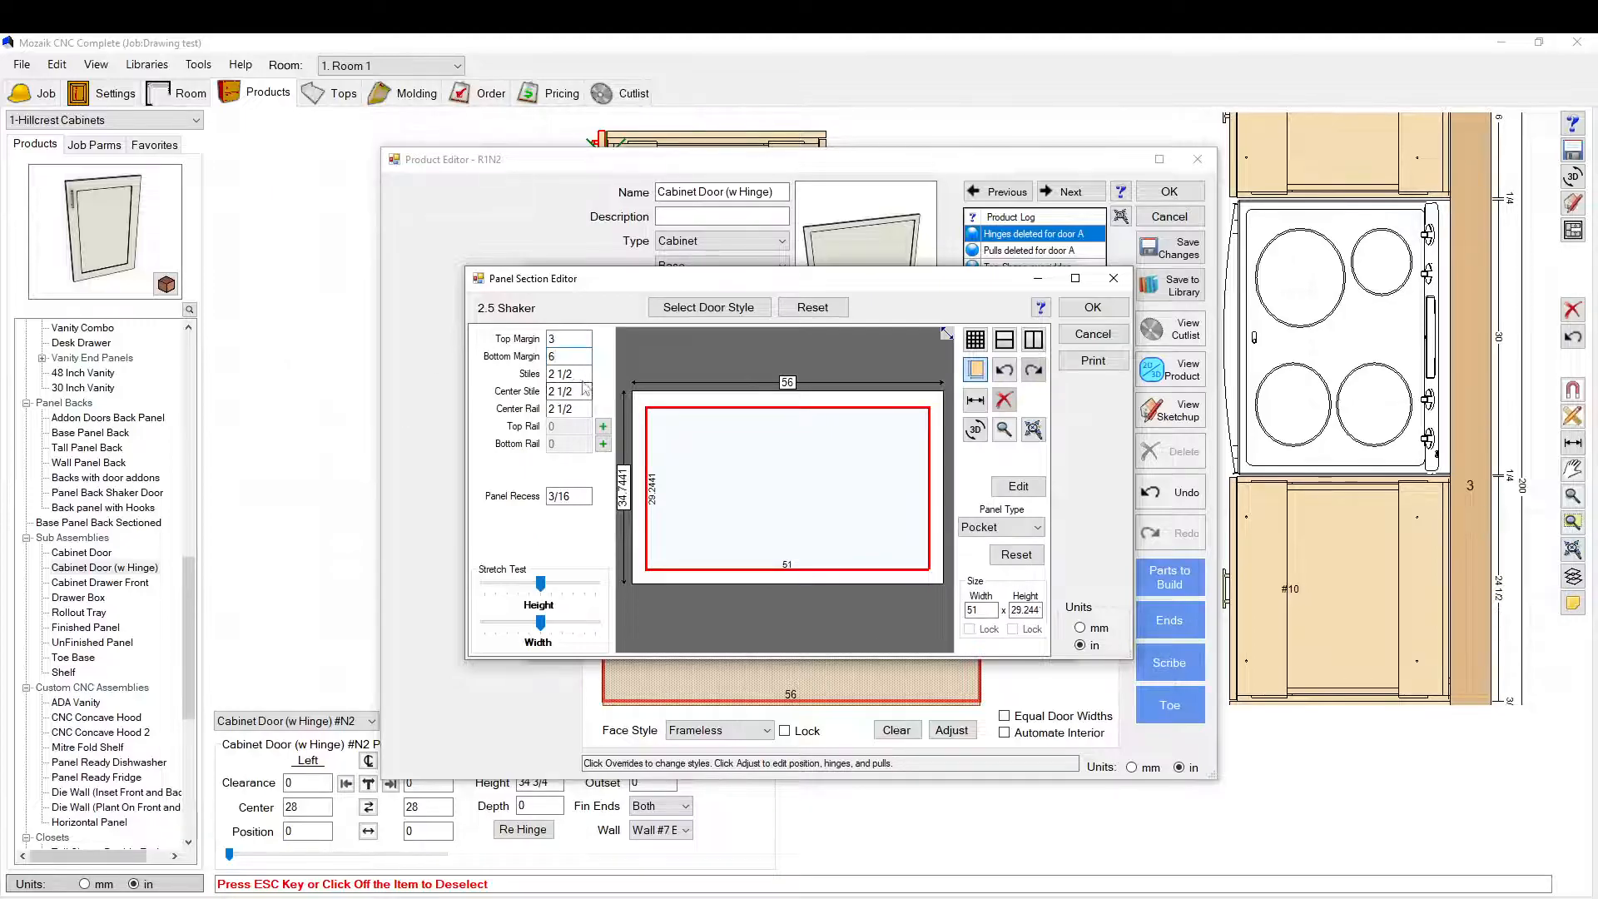
key(Tab)
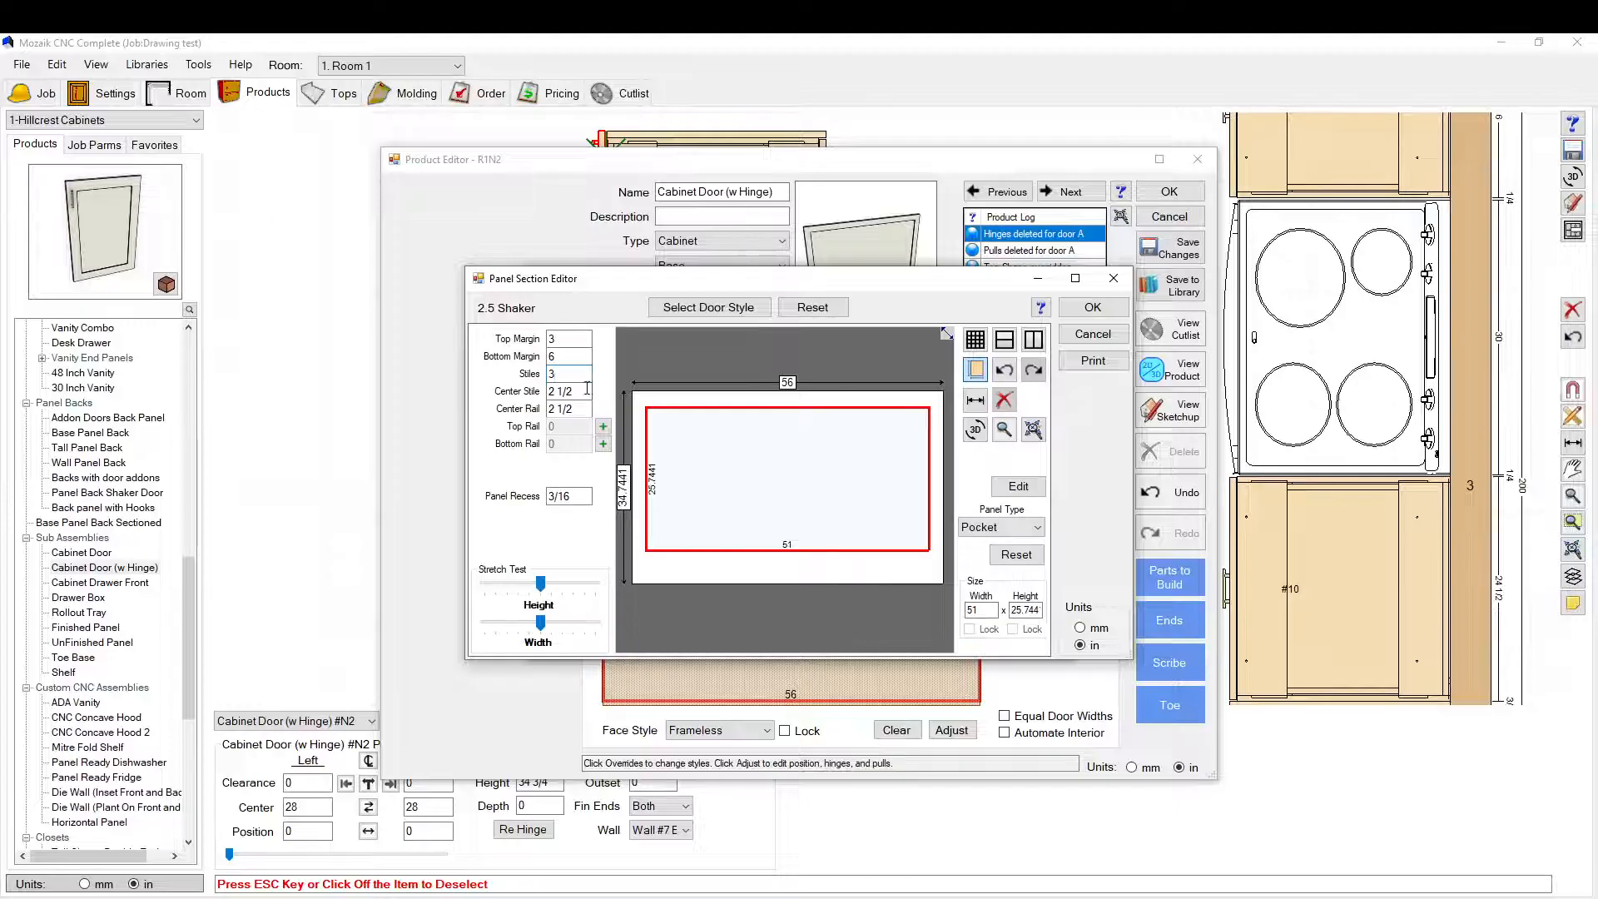
key(Tab)
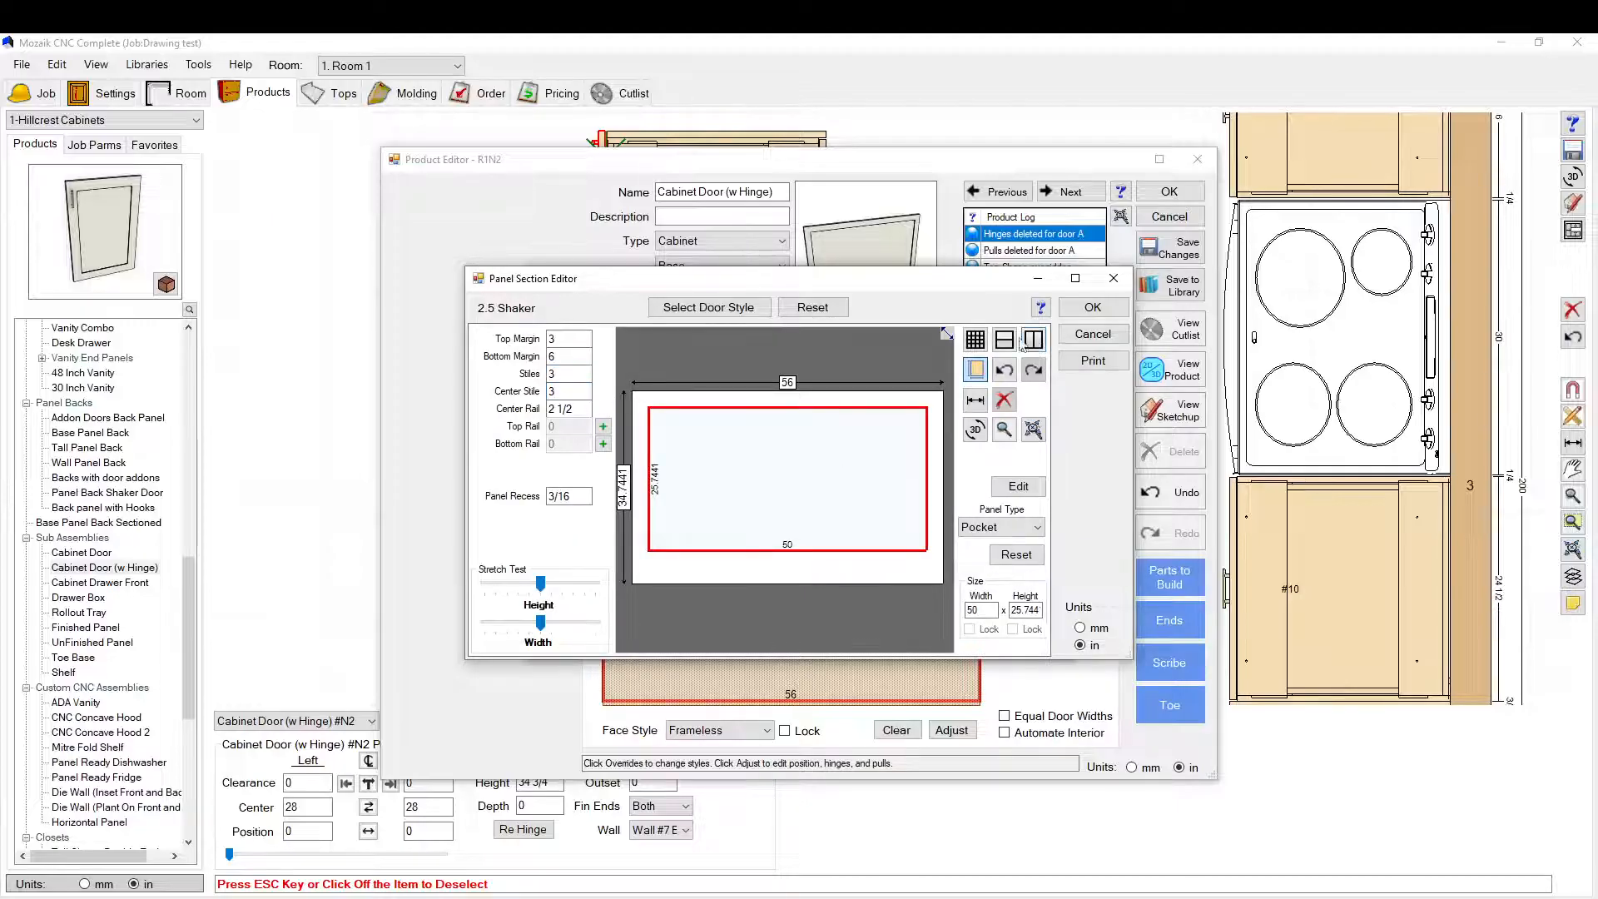
Step: Divide the hinged door's panel into three equal side-by-side sections and inspect the island's back in the 3D room view
click(976, 340)
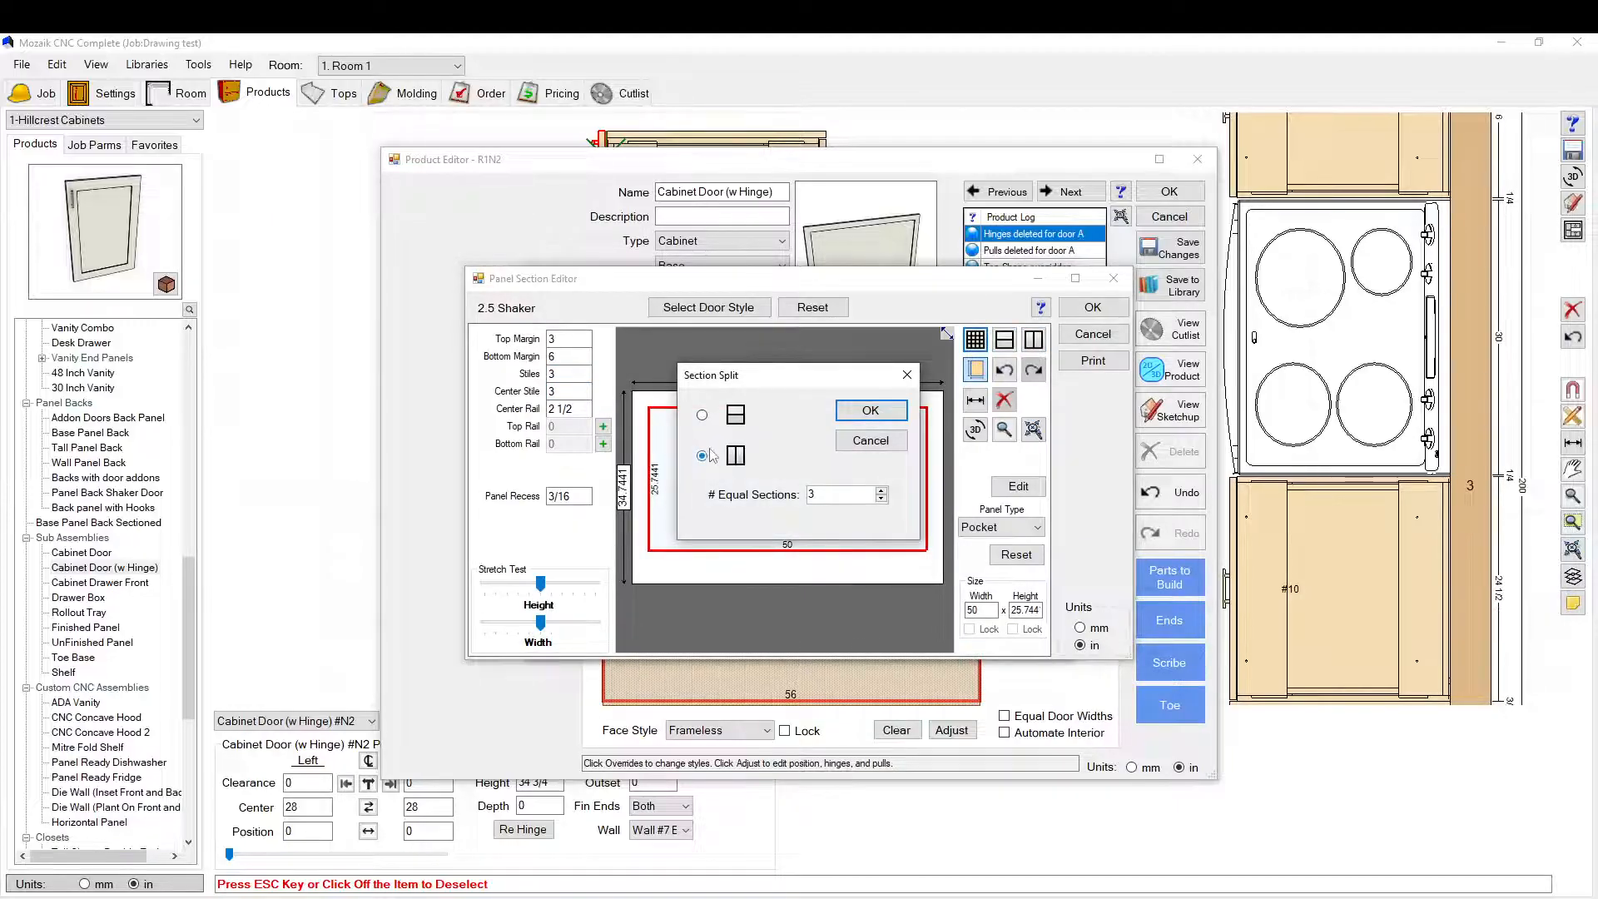
click(887, 410)
click(1082, 311)
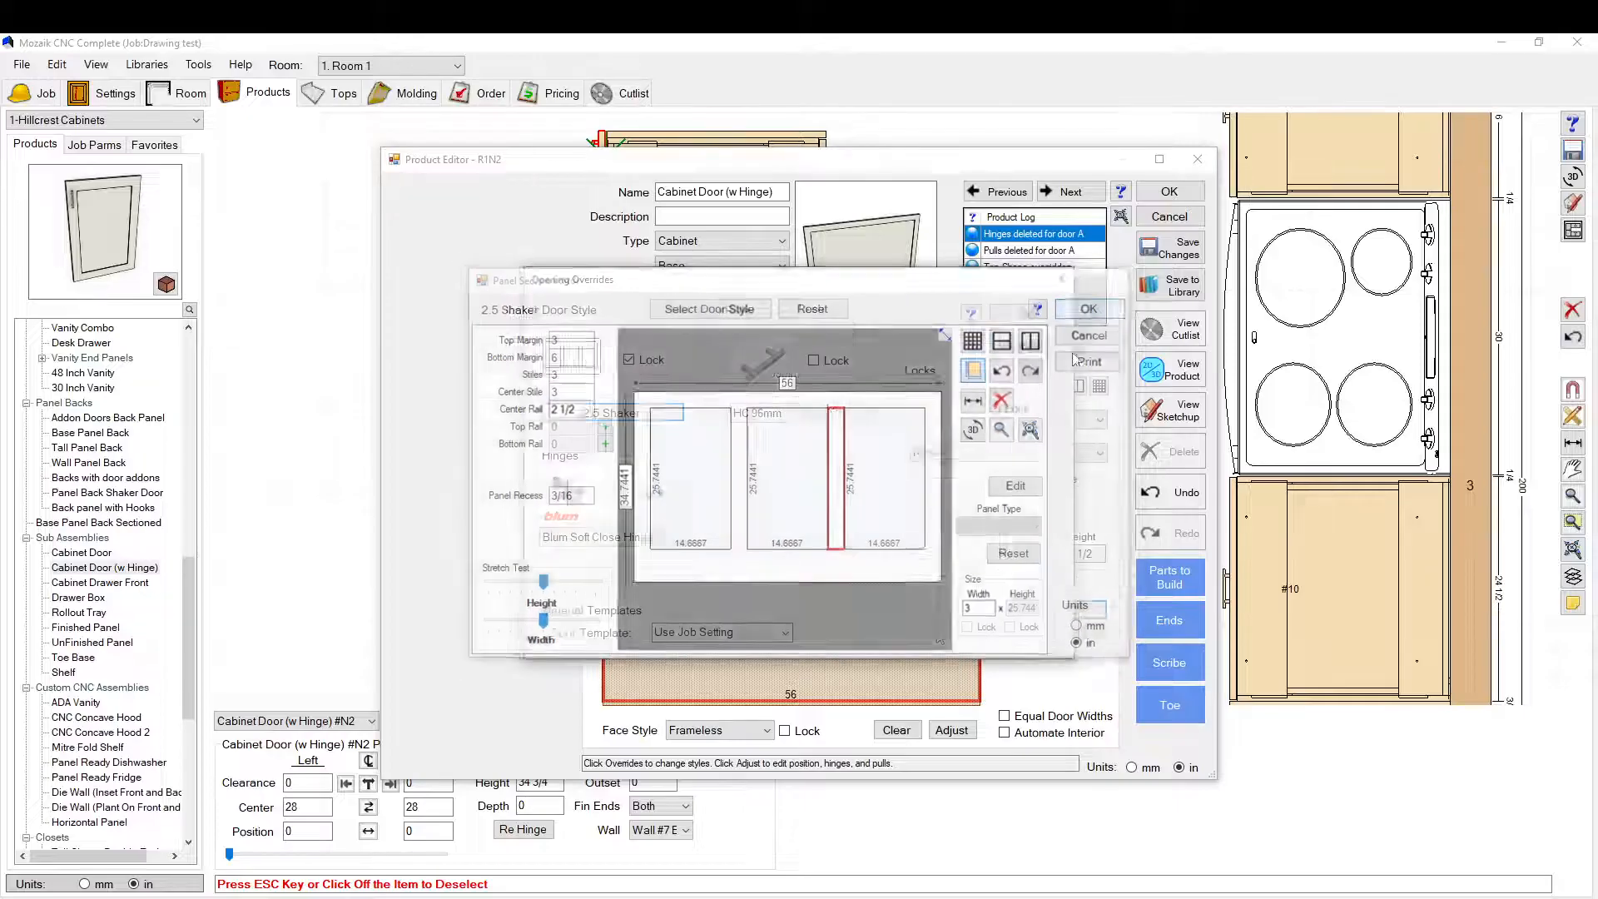
click(1027, 316)
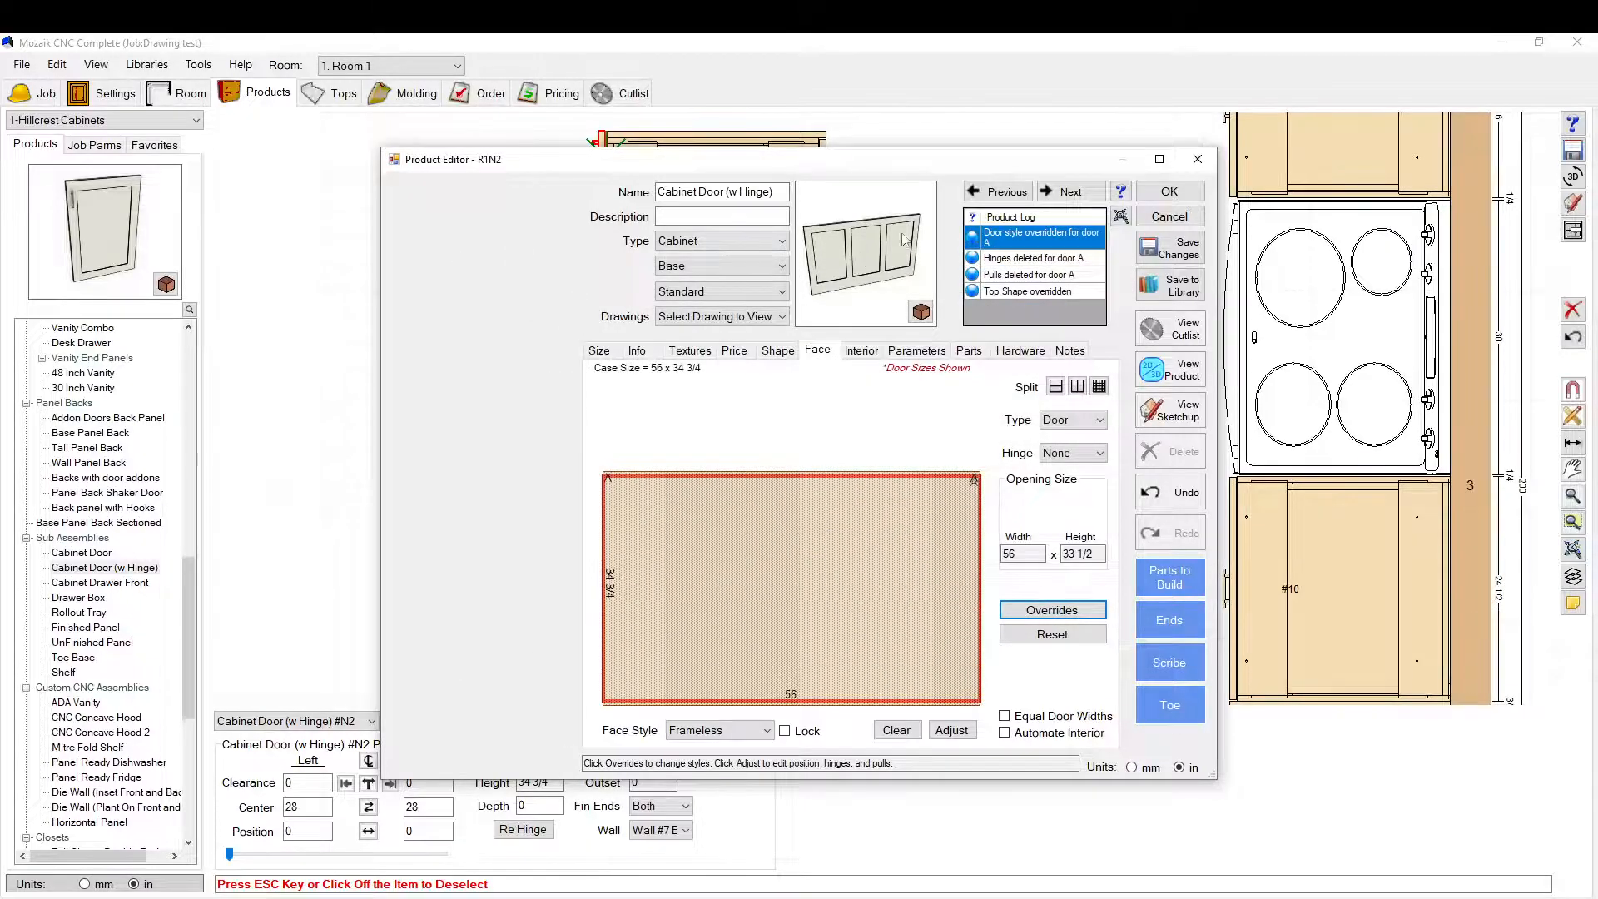
click(1170, 192)
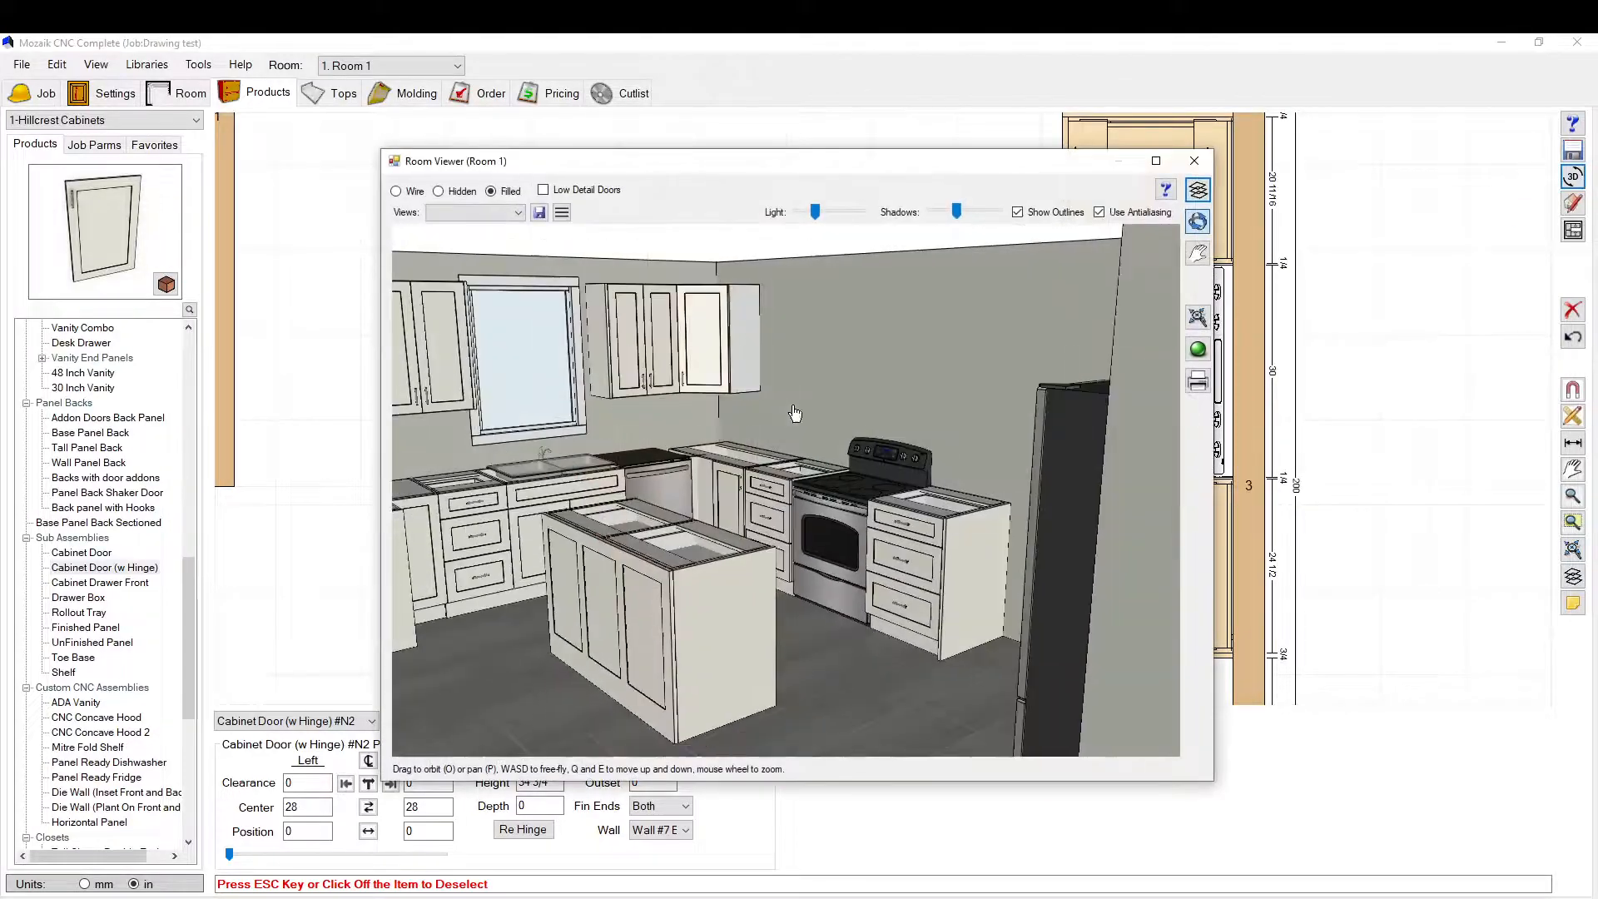
scroll(778, 582, down, 3)
mouse_move(822, 590)
mouse_down()
mouse_move(746, 617)
mouse_move(882, 607)
mouse_move(707, 638)
mouse_move(814, 598)
mouse_up()
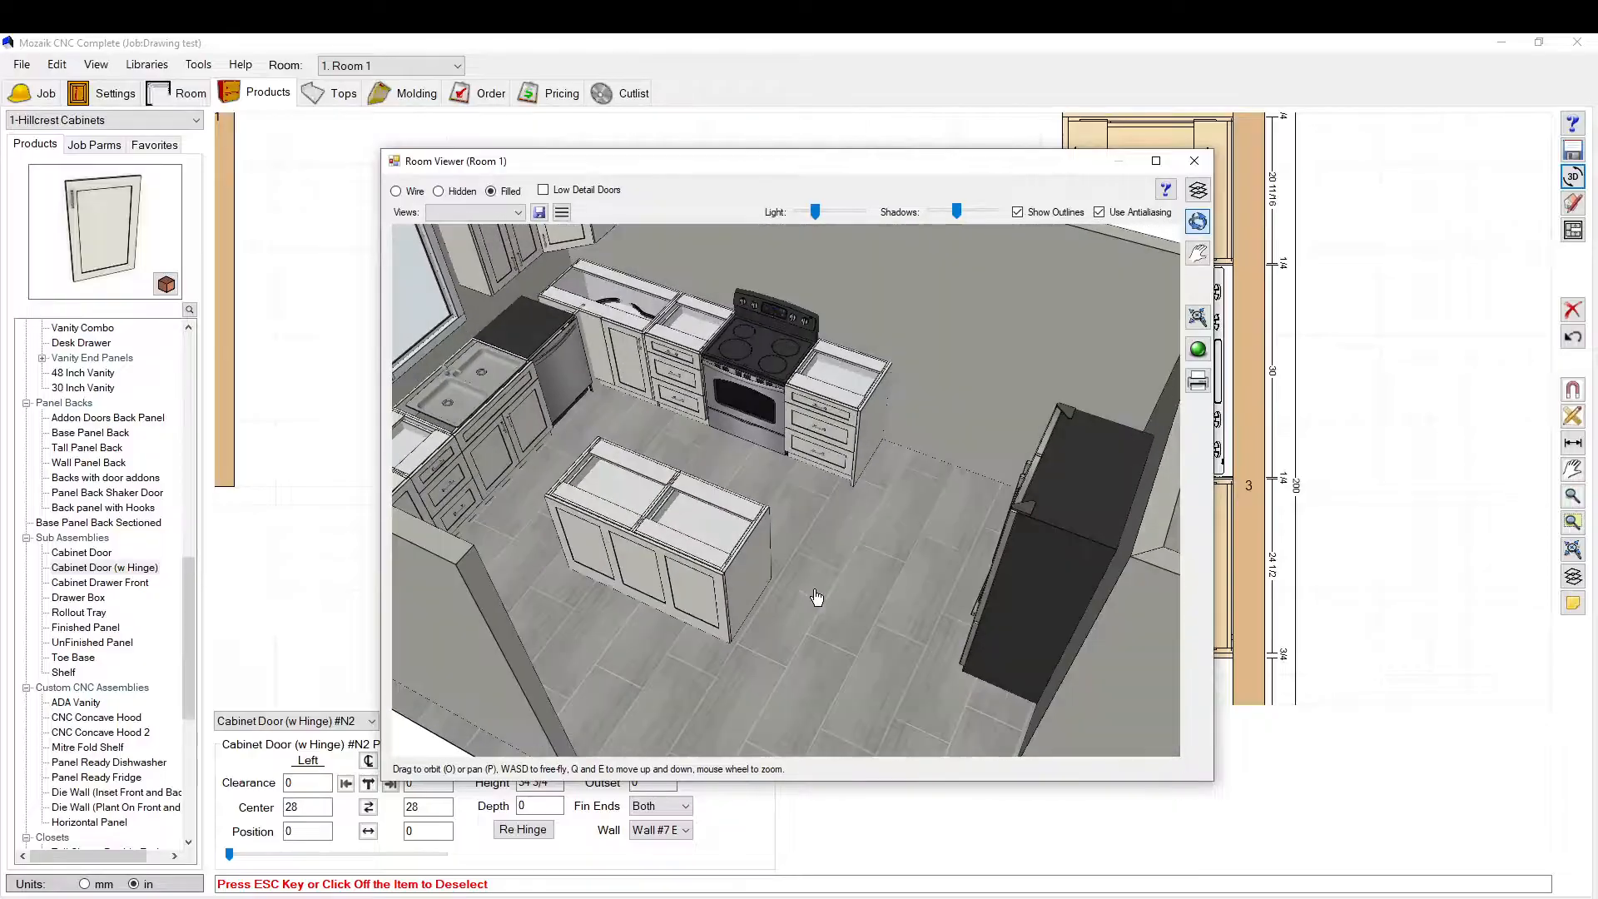
scroll(699, 510, down, 3)
scroll(704, 506, up, 3)
click(1194, 161)
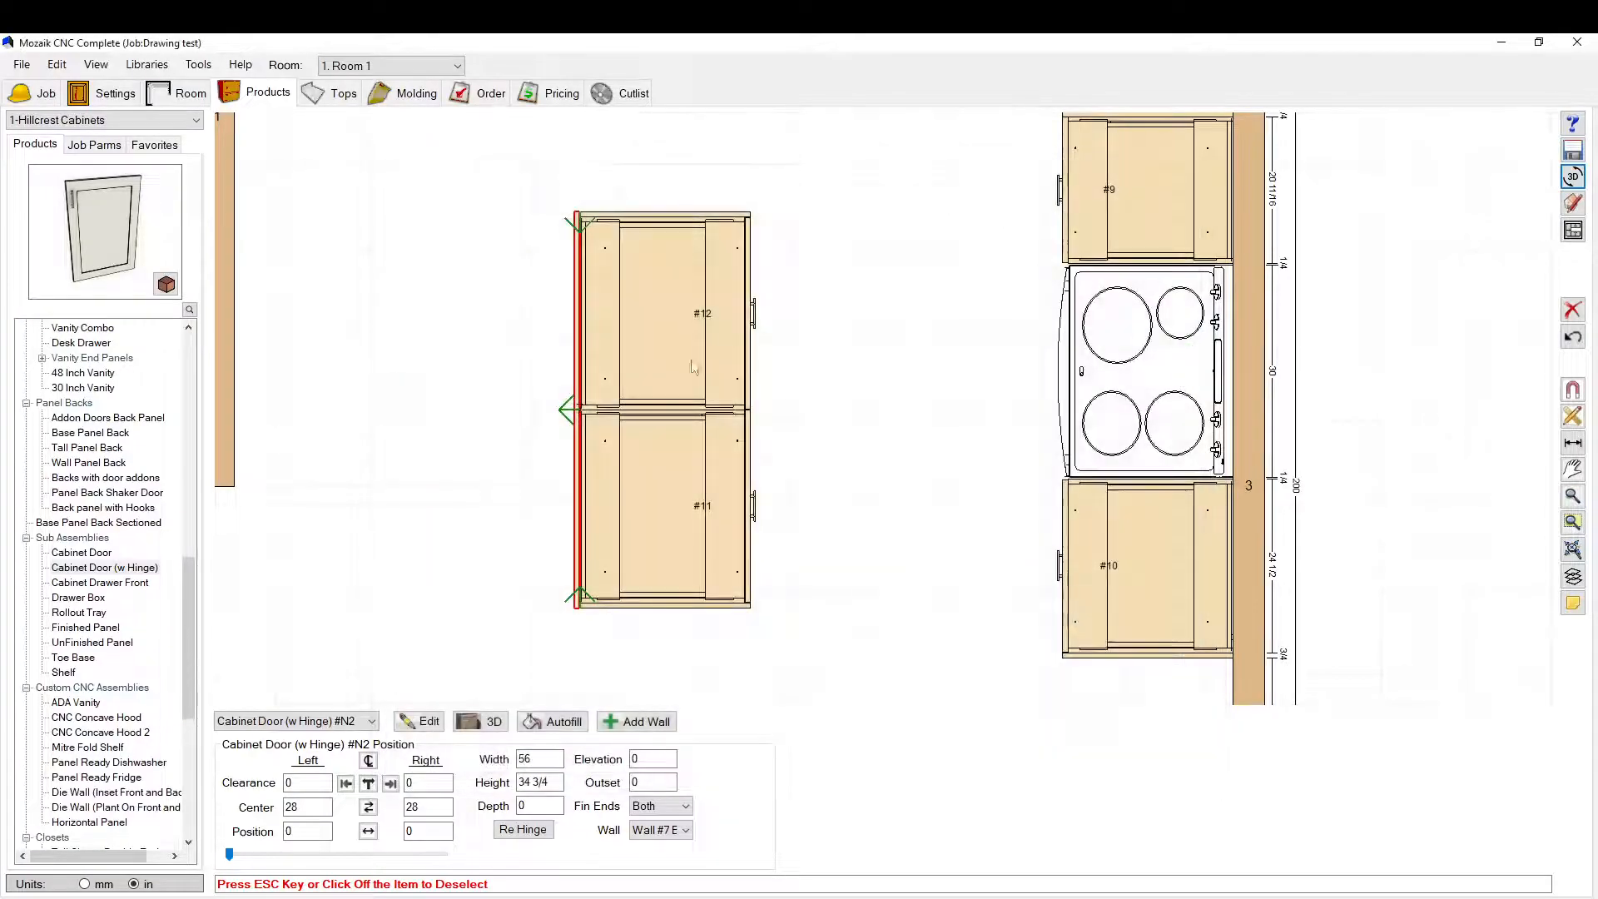
Step: Apply the Back Panel Shaker door style to the left finished end of island cabinet #11 and inspect it in the 3D room view
click(706, 488)
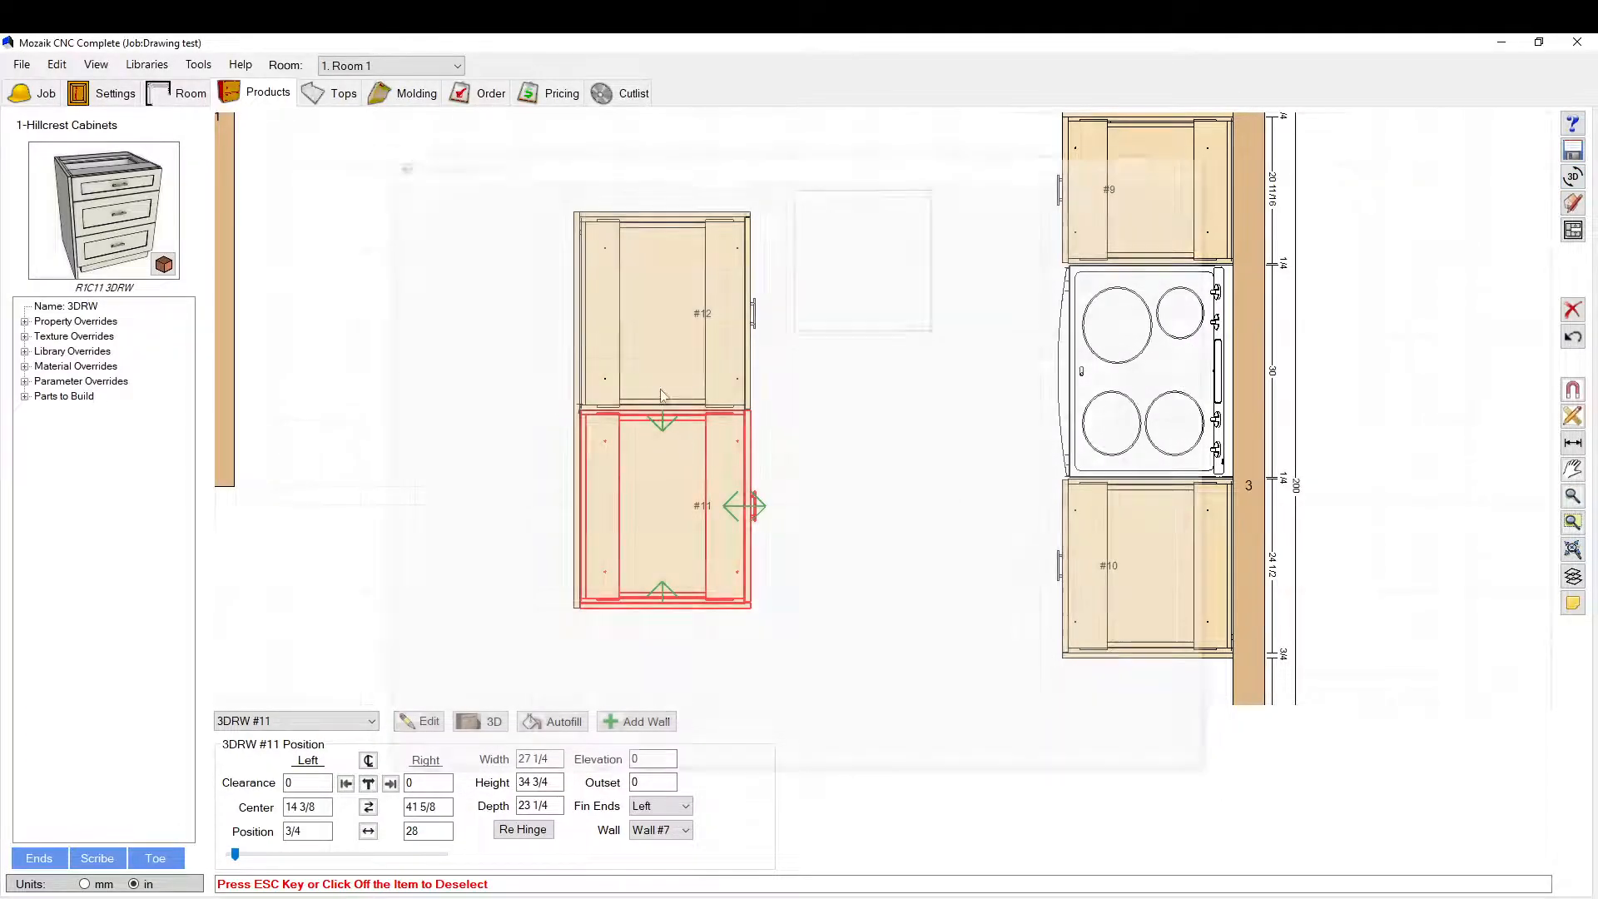
click(778, 350)
click(655, 537)
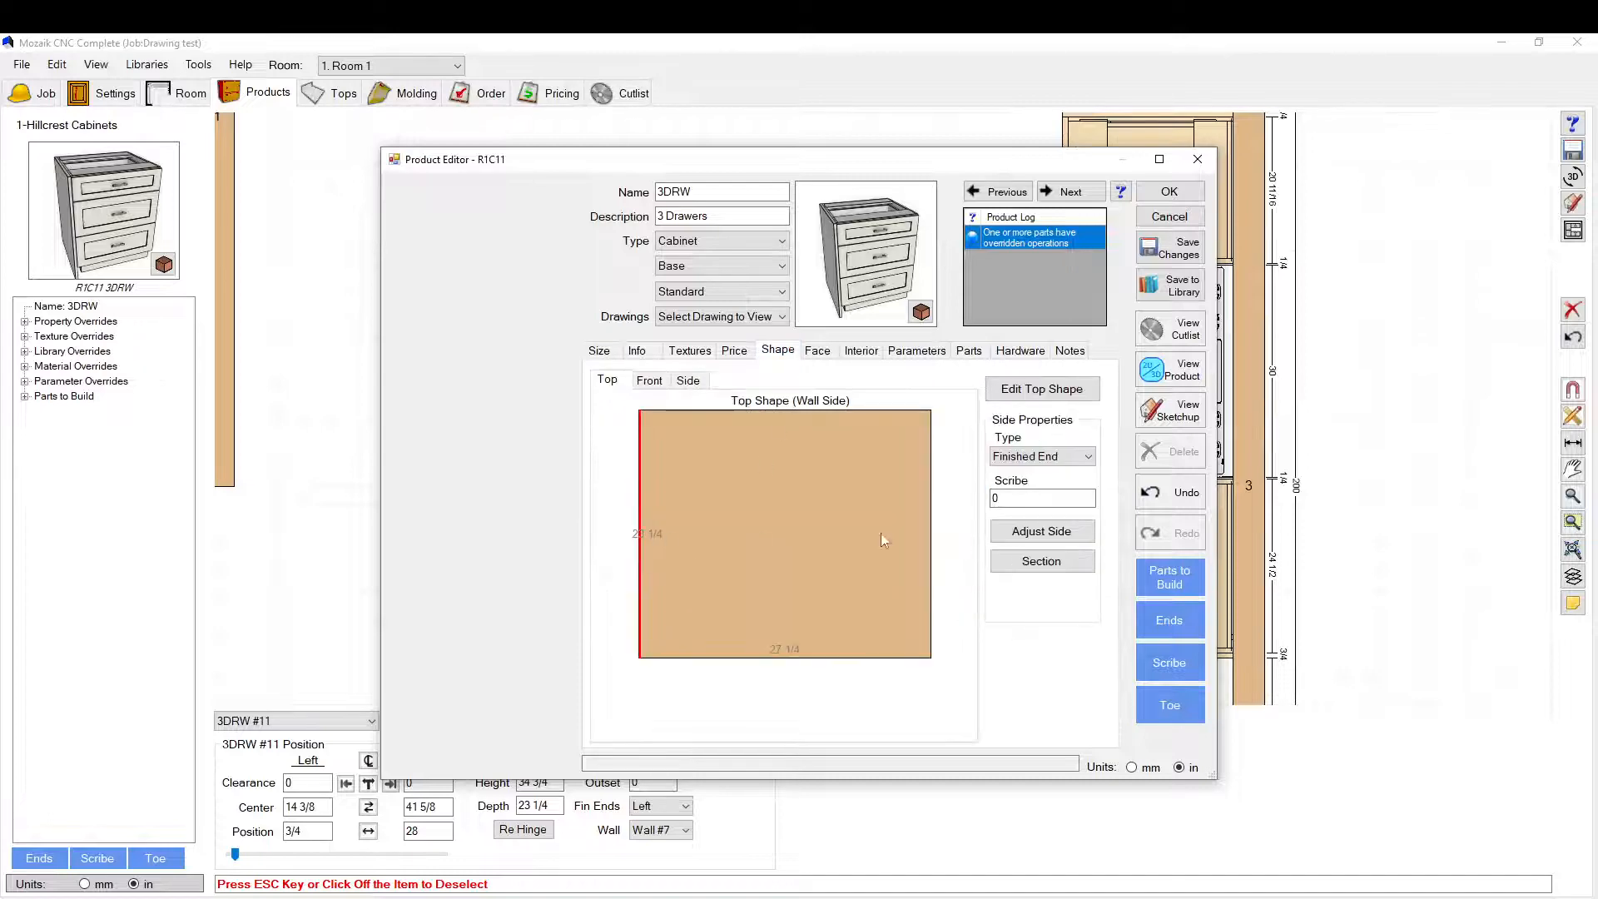
click(1041, 532)
click(966, 331)
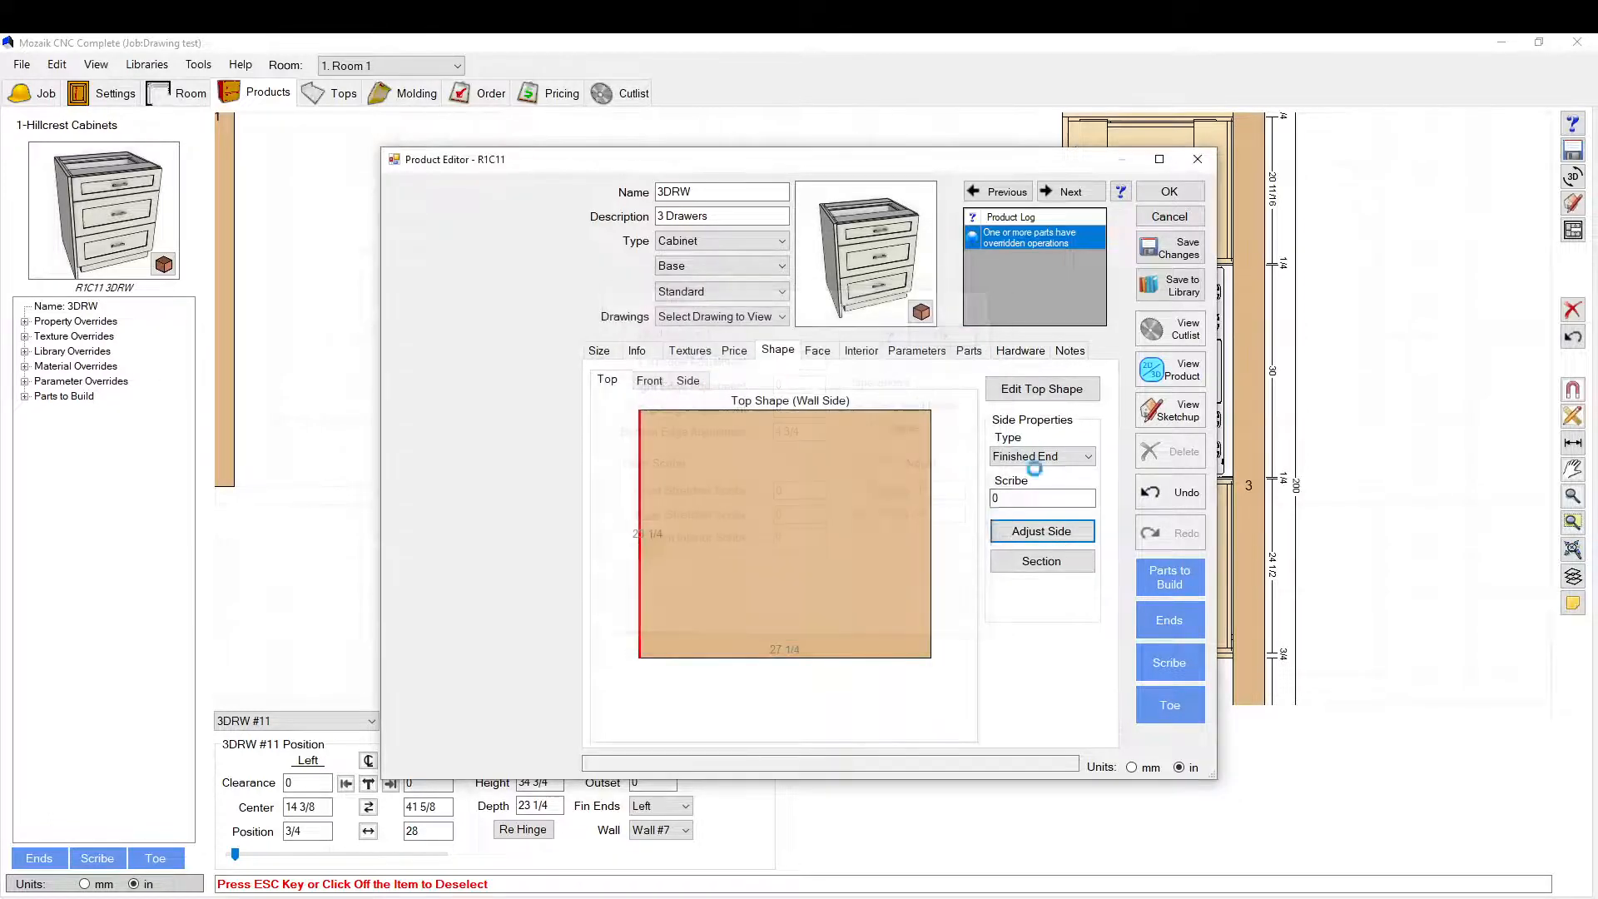
click(1042, 561)
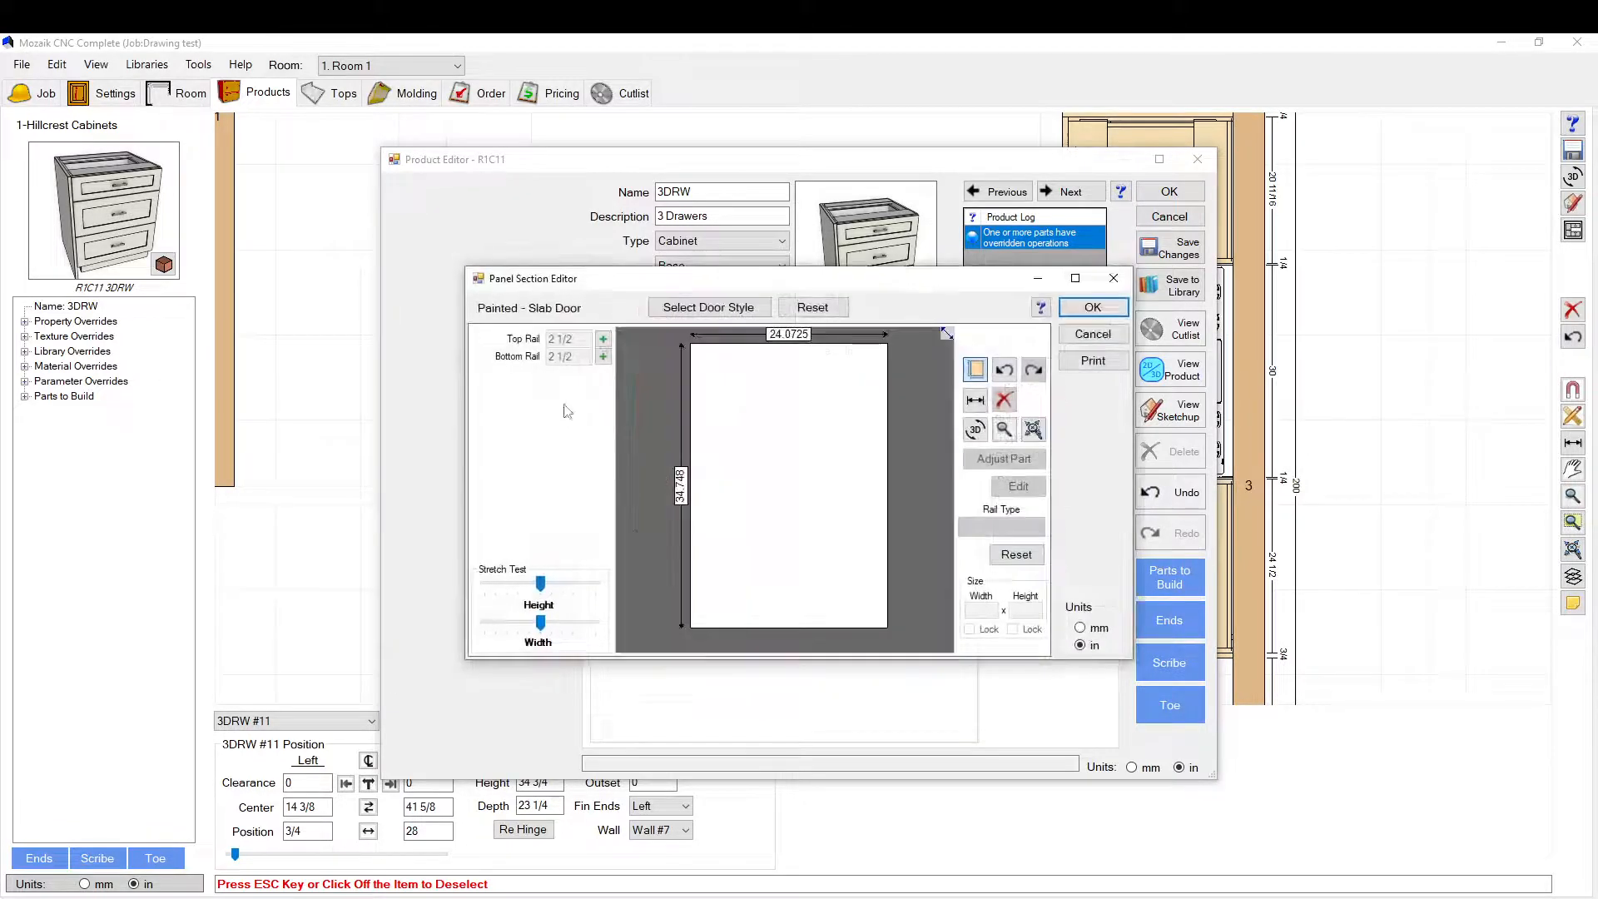
click(724, 308)
scroll(785, 453, down, 3)
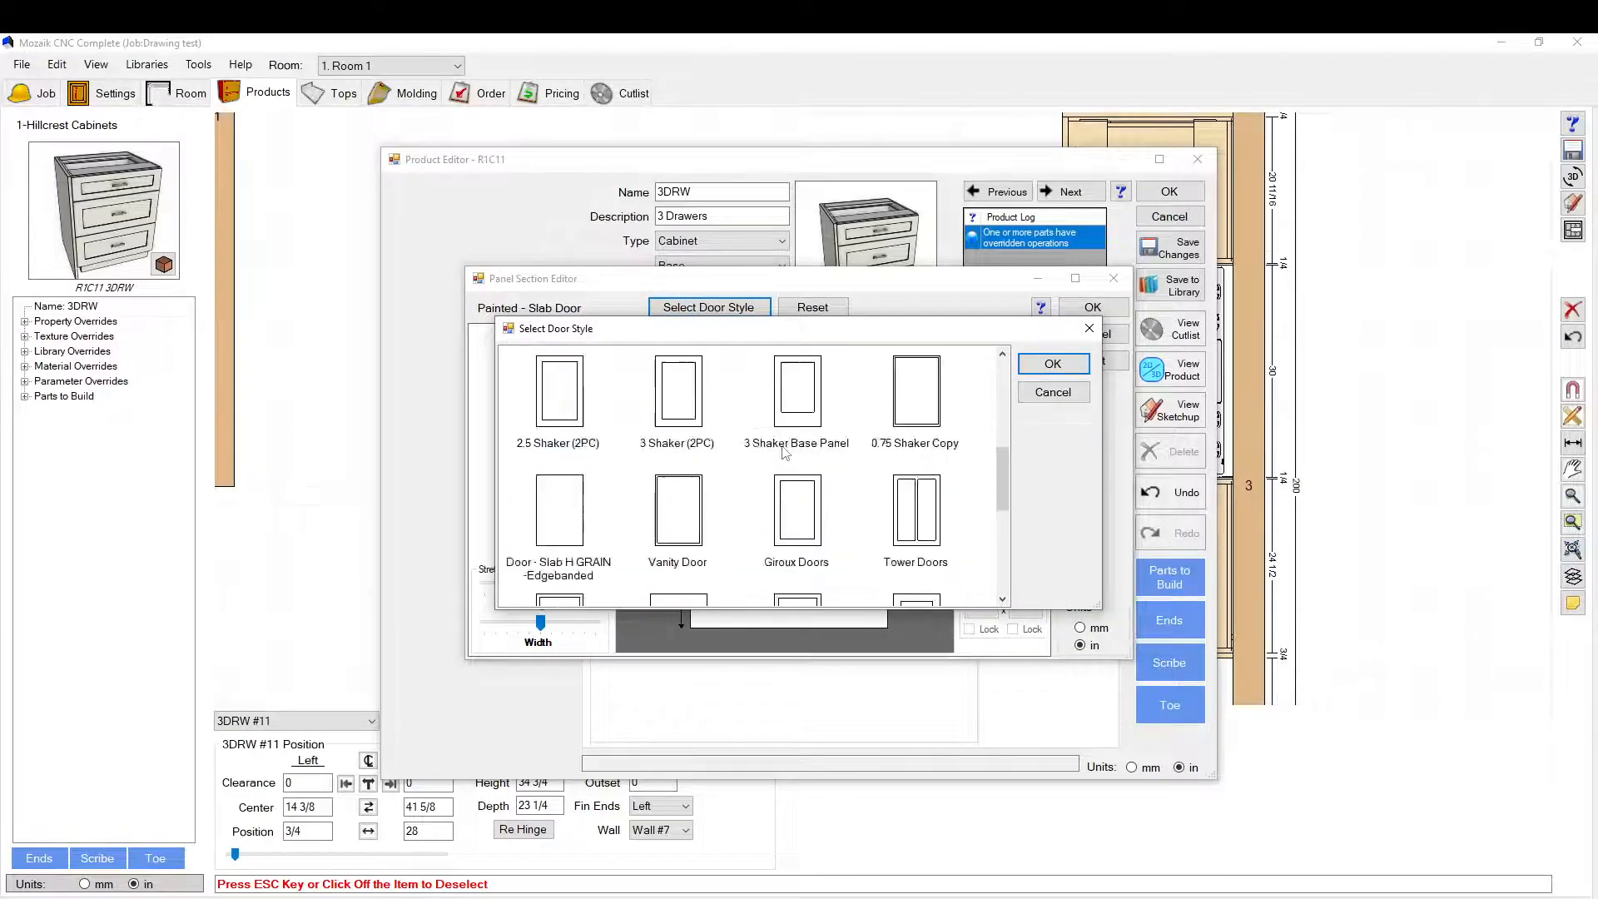
scroll(893, 509, down, 5)
click(674, 533)
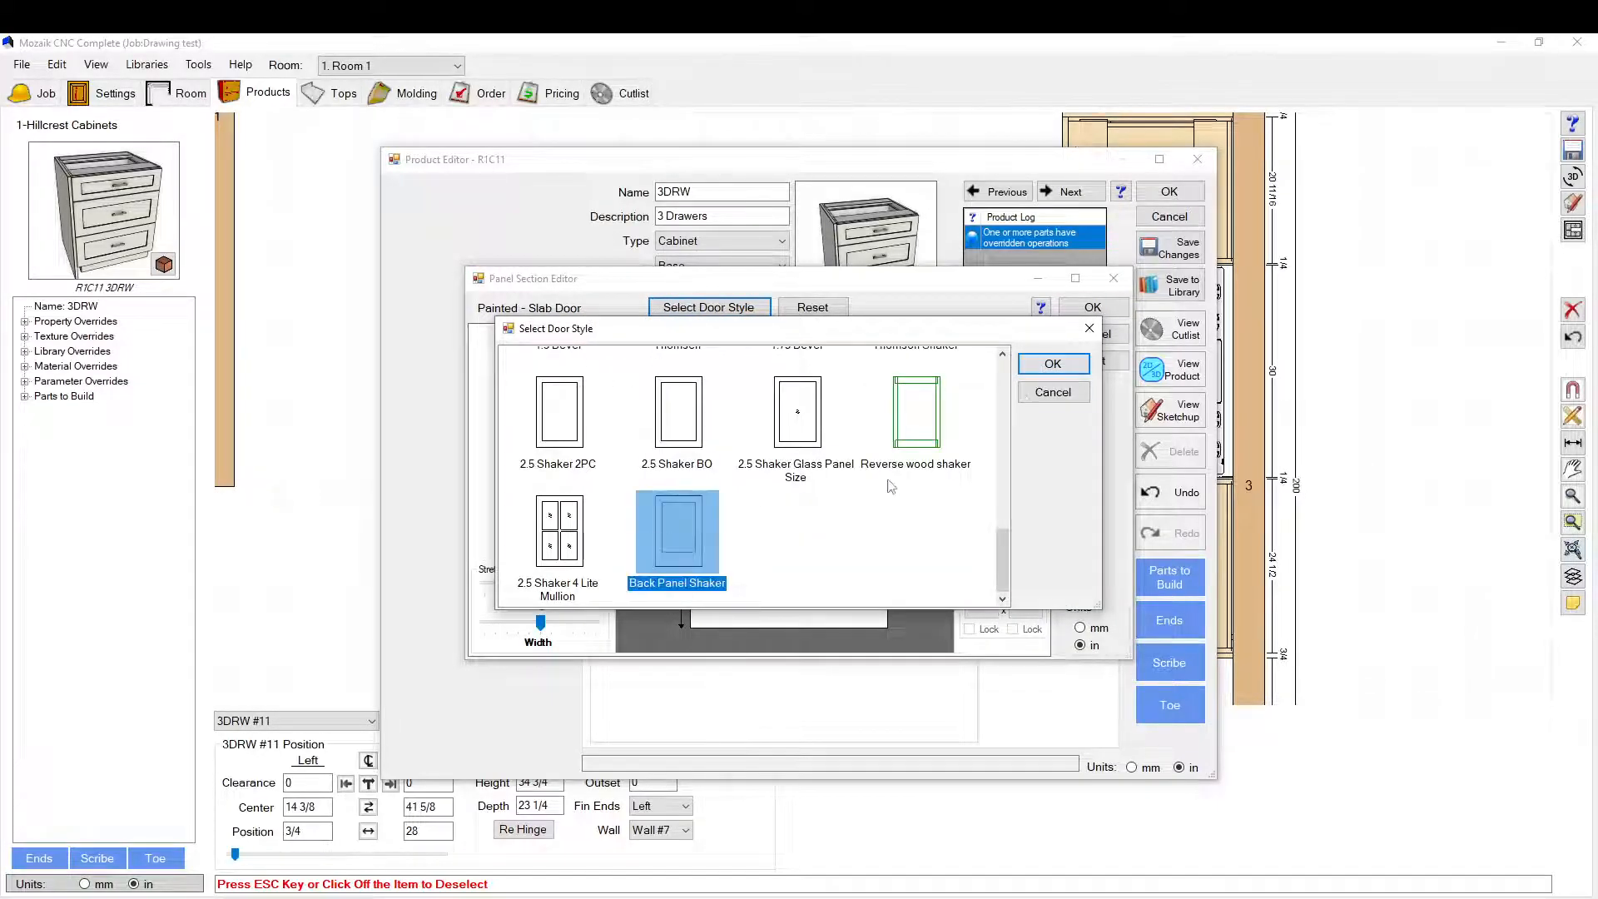
click(1053, 364)
click(974, 329)
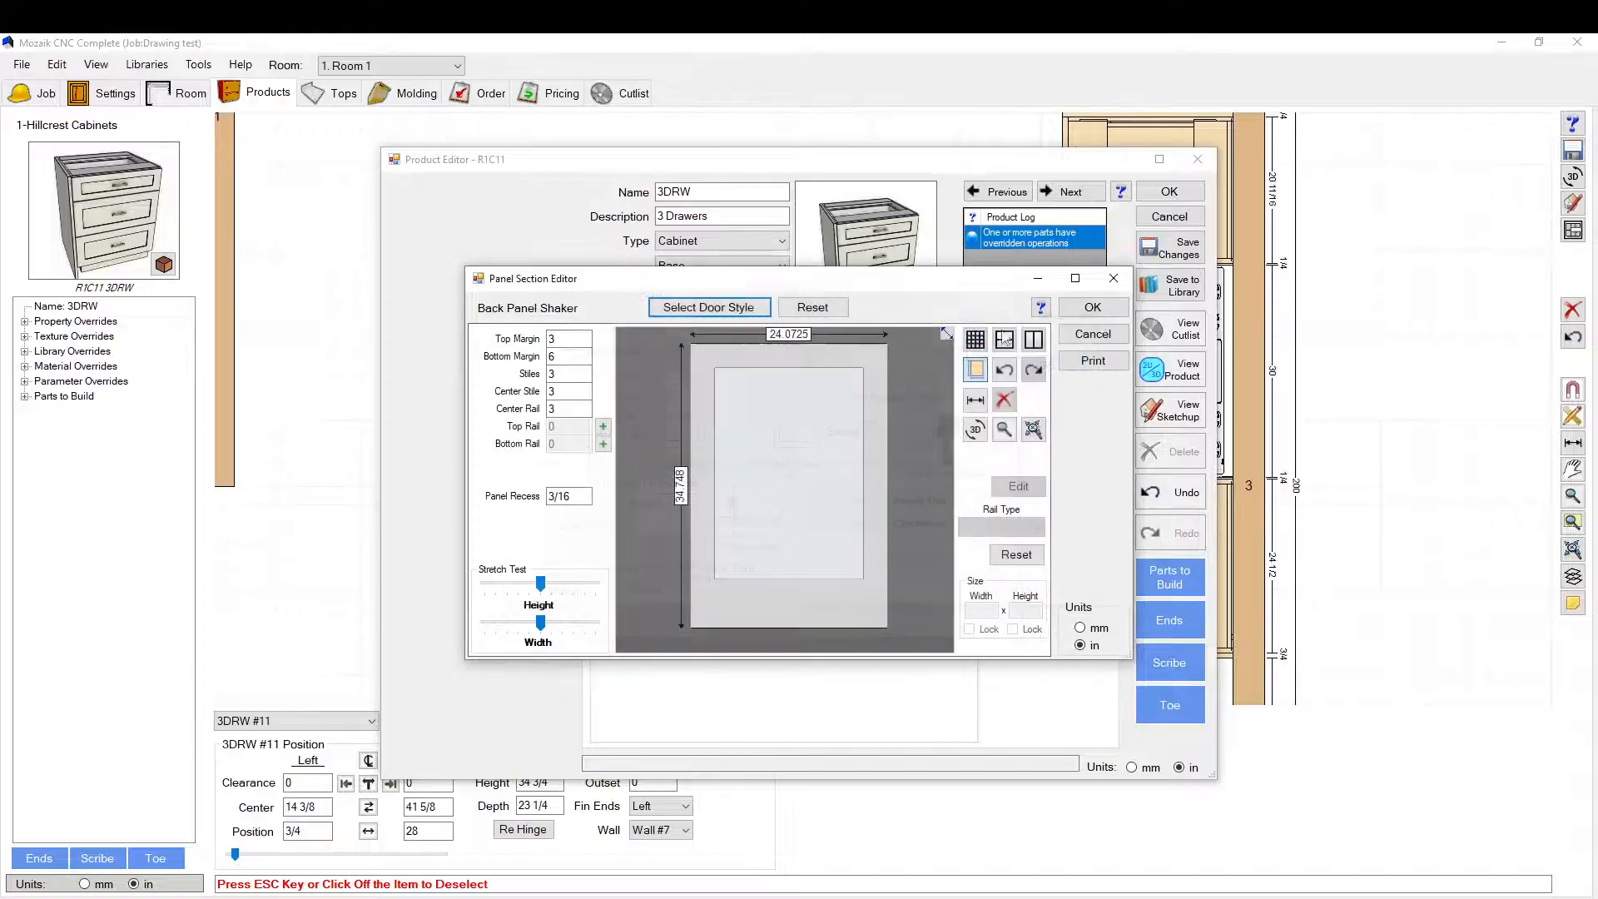
click(1092, 307)
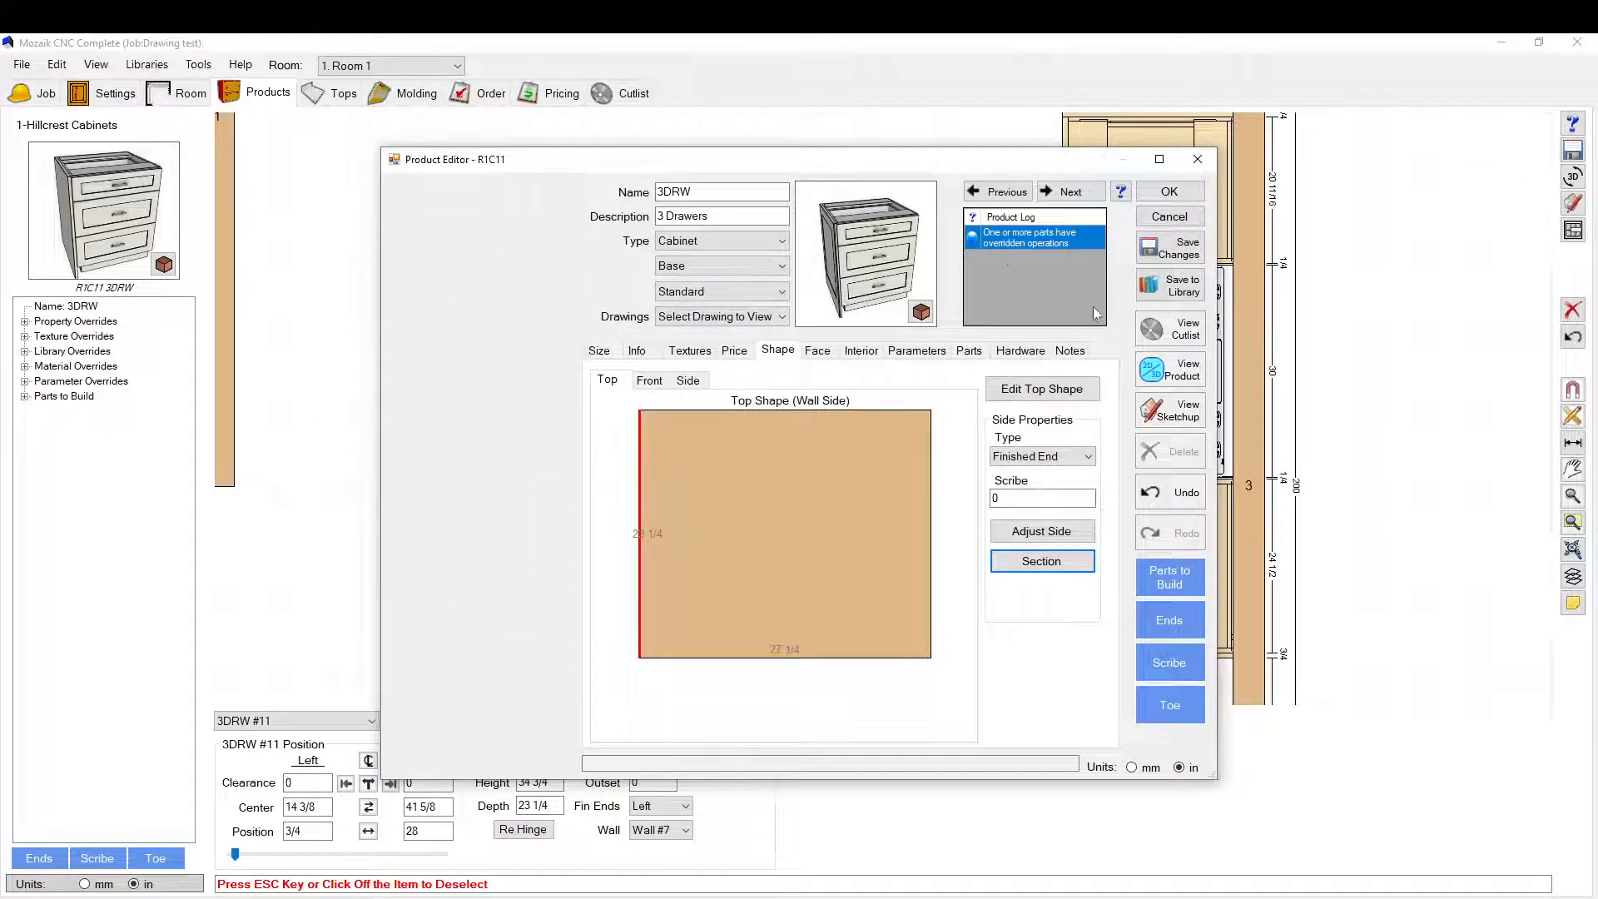
click(1170, 192)
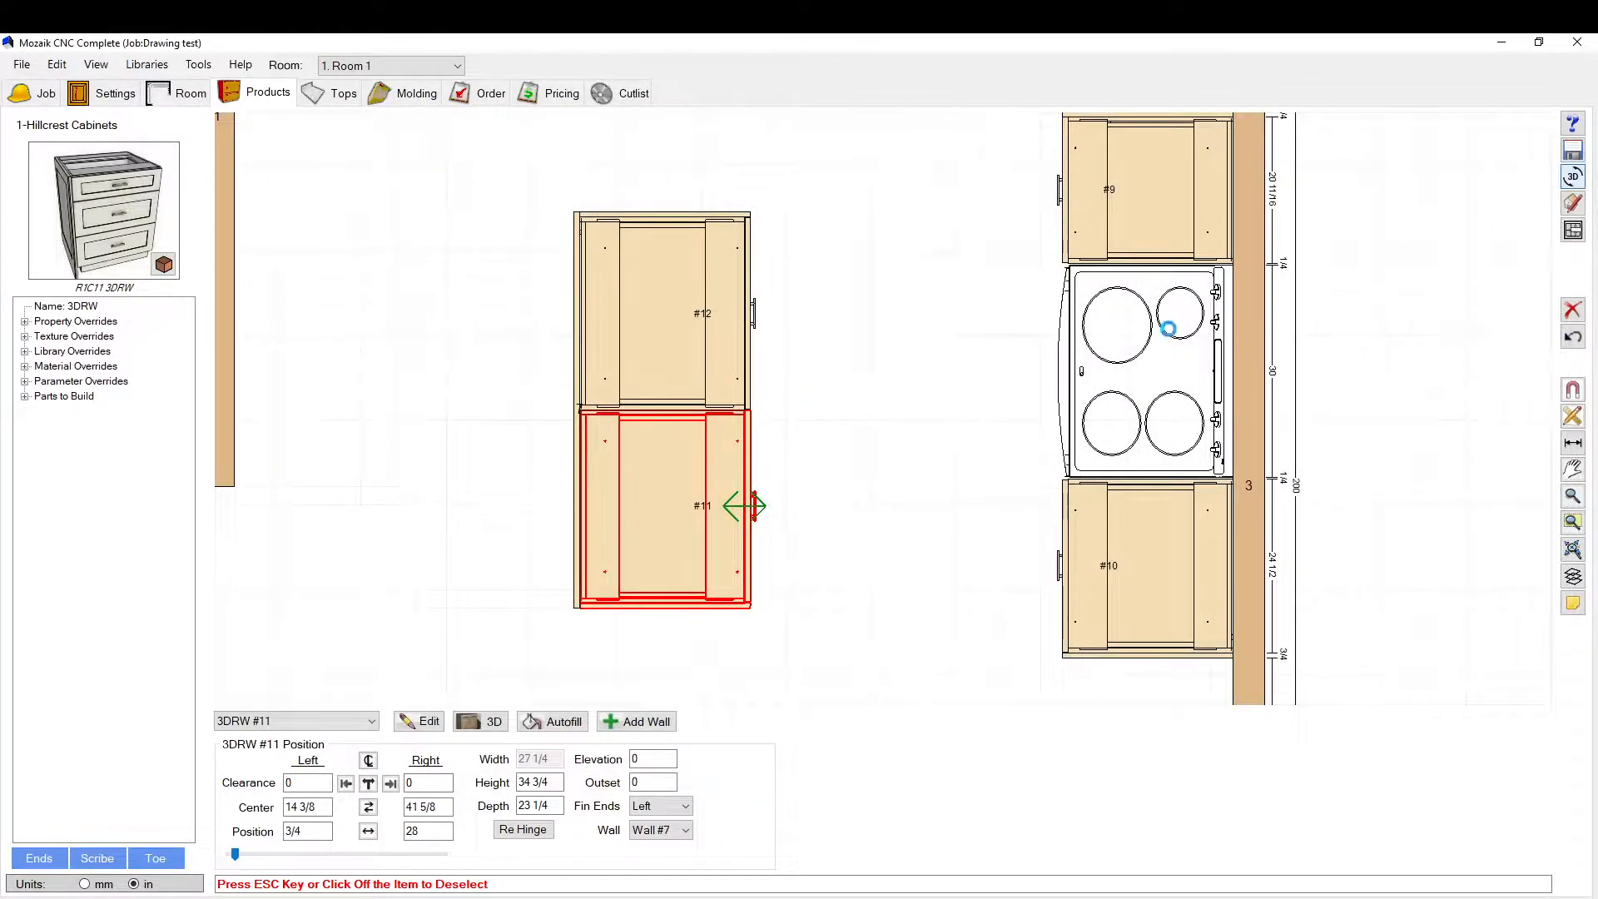
drag(832, 553, 1011, 426)
click(1194, 161)
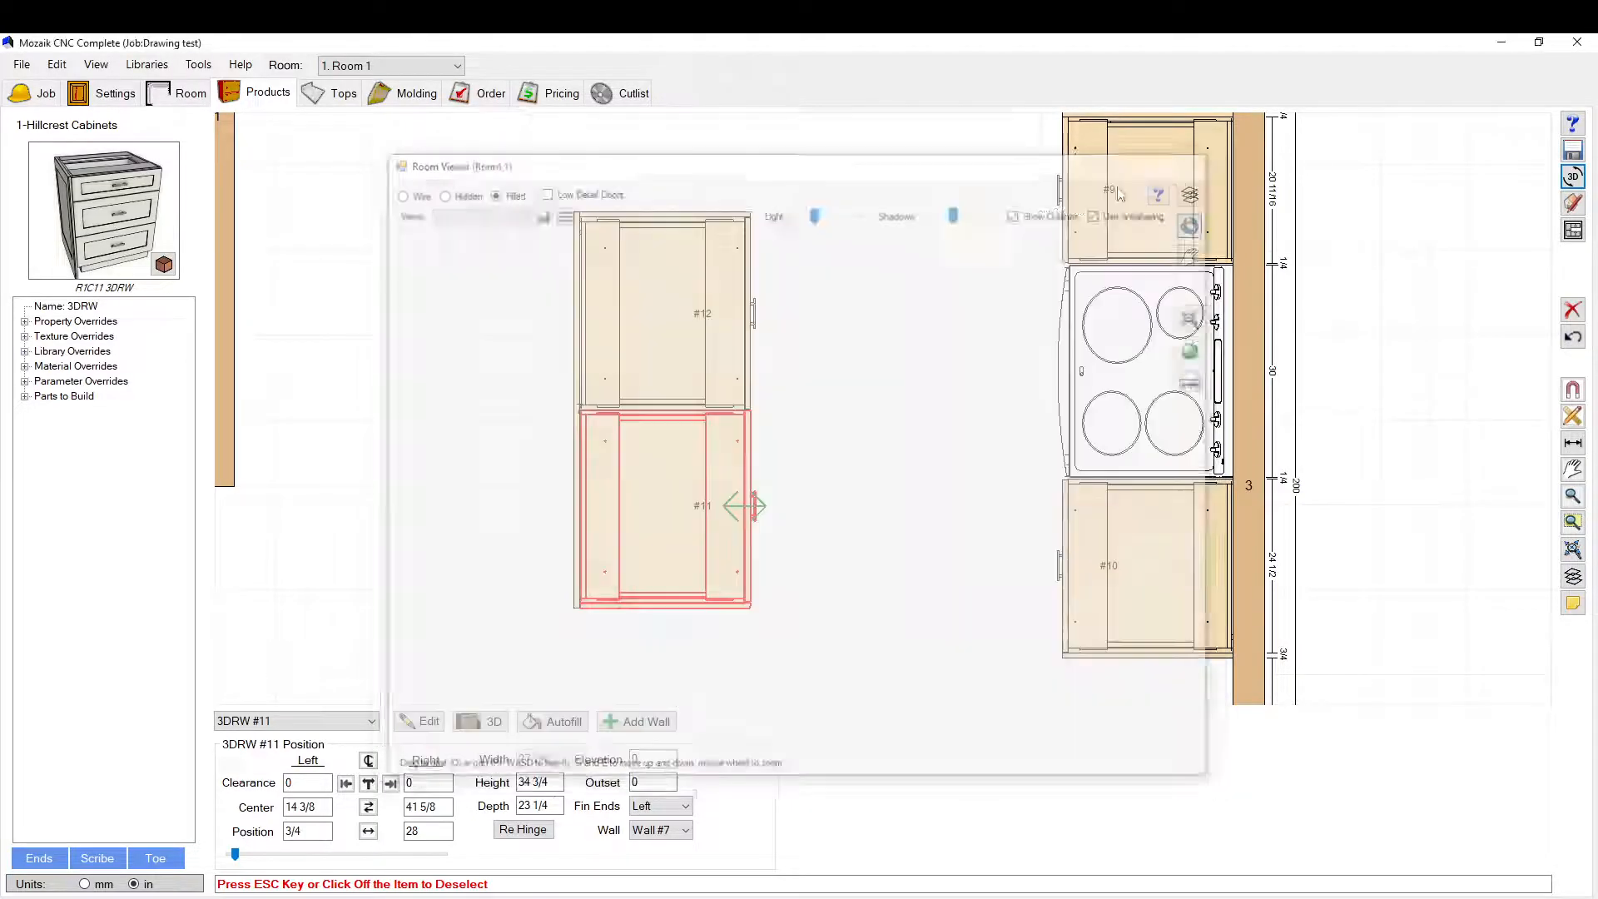
Step: Set the finished ends of the Wall 45 Corner cabinet #7 to Both and deselect it
scroll(849, 407, down, 4)
scroll(996, 181, up, 1)
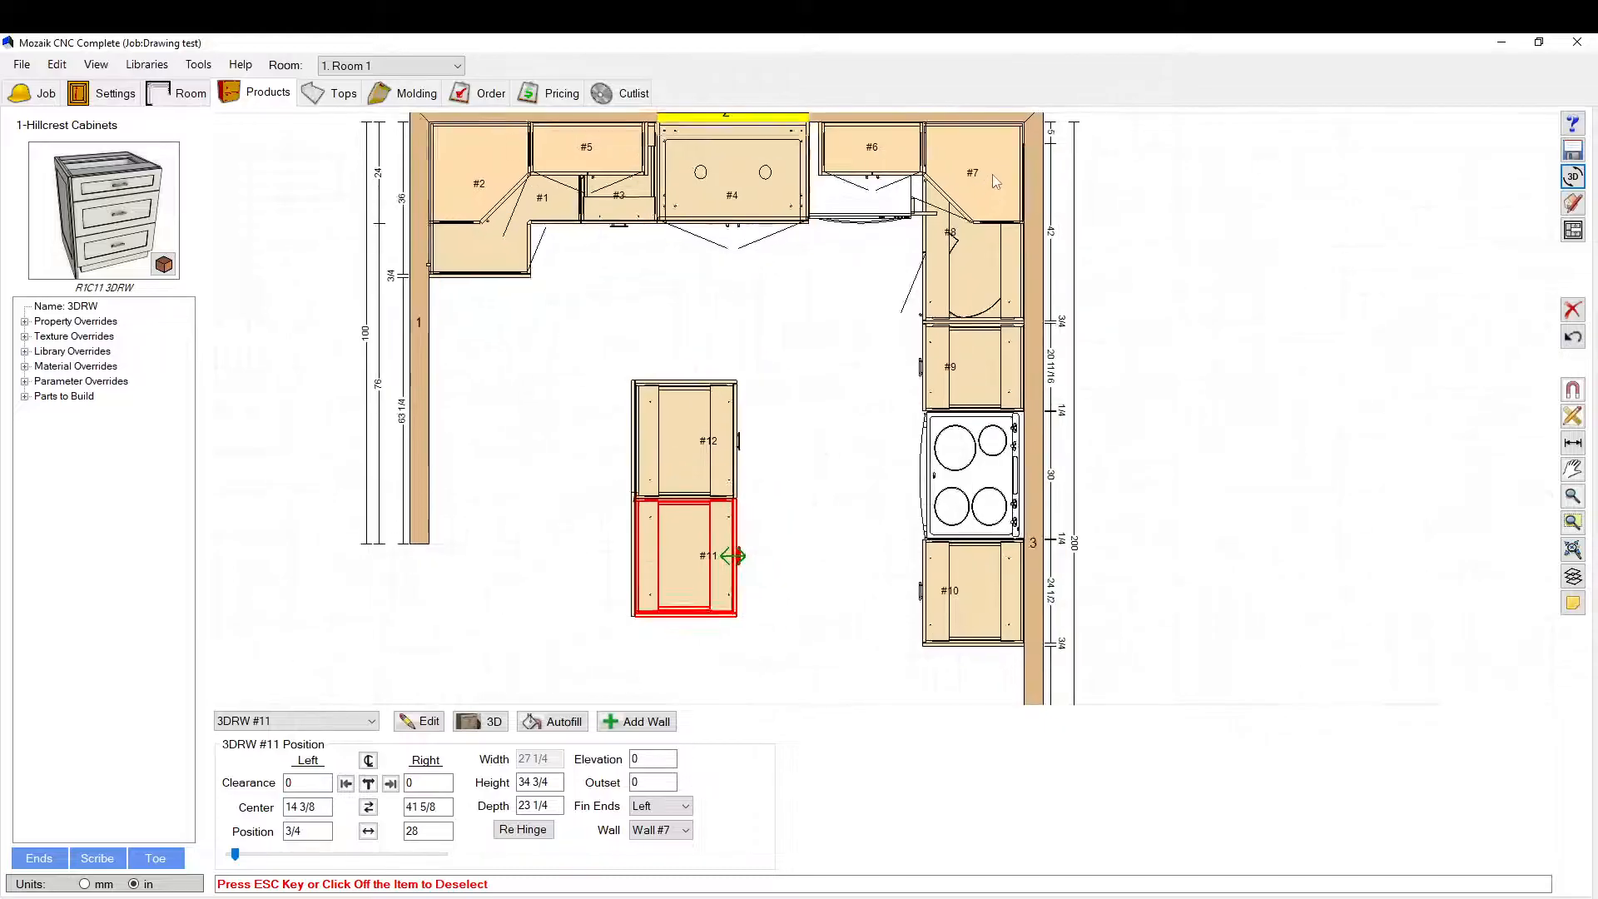
scroll(996, 181, up, 2)
click(970, 246)
click(661, 805)
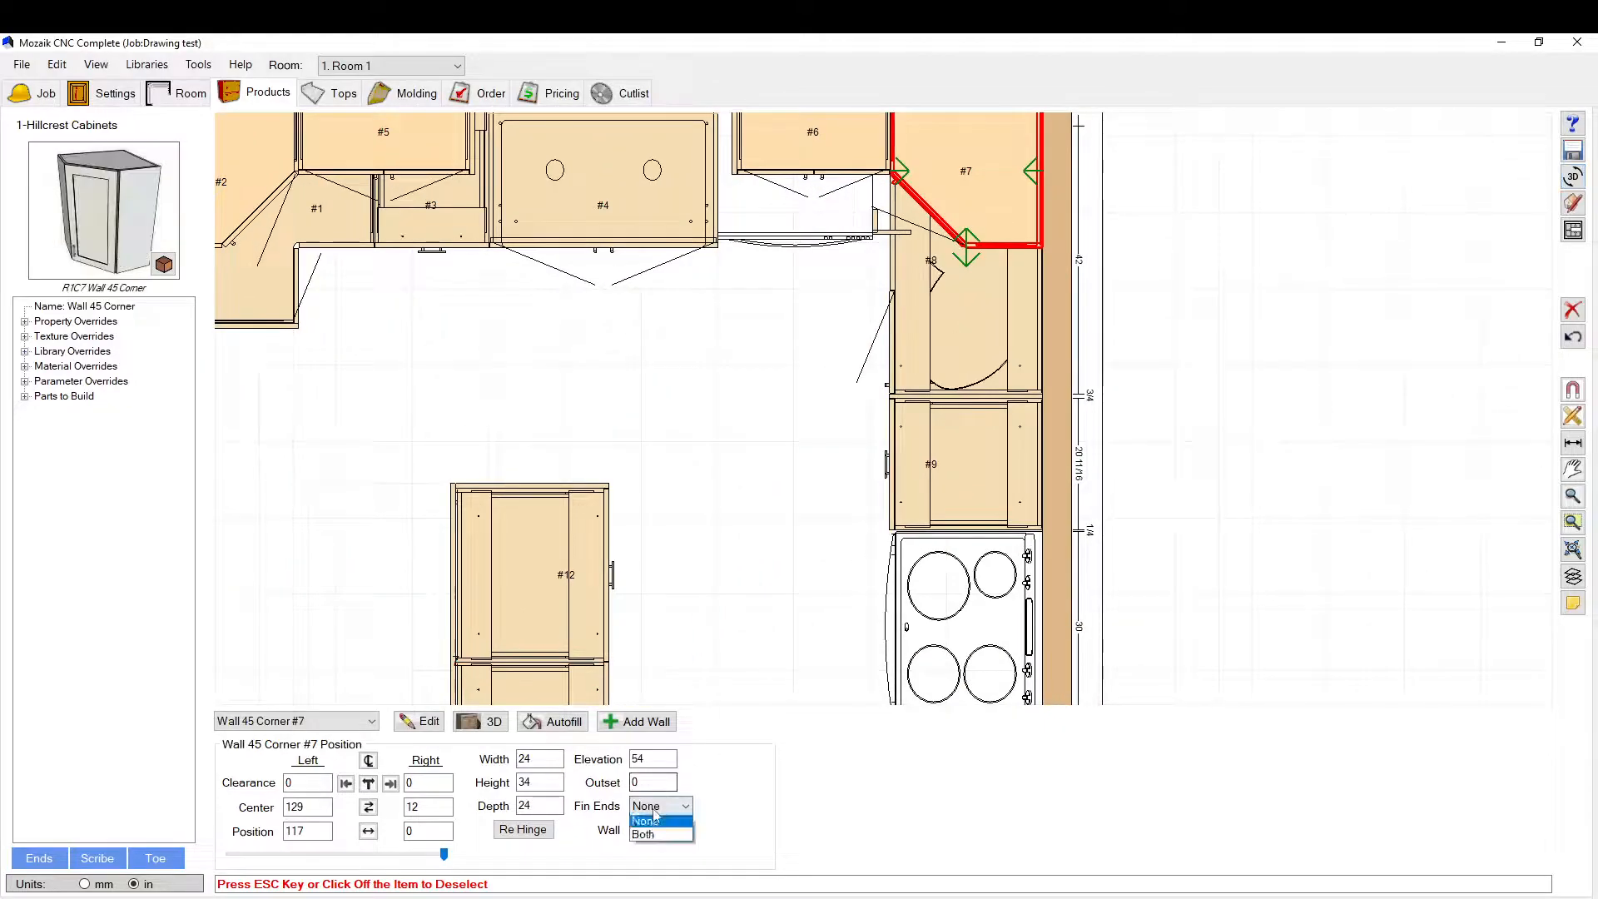
click(658, 836)
click(807, 364)
scroll(809, 363, down, 4)
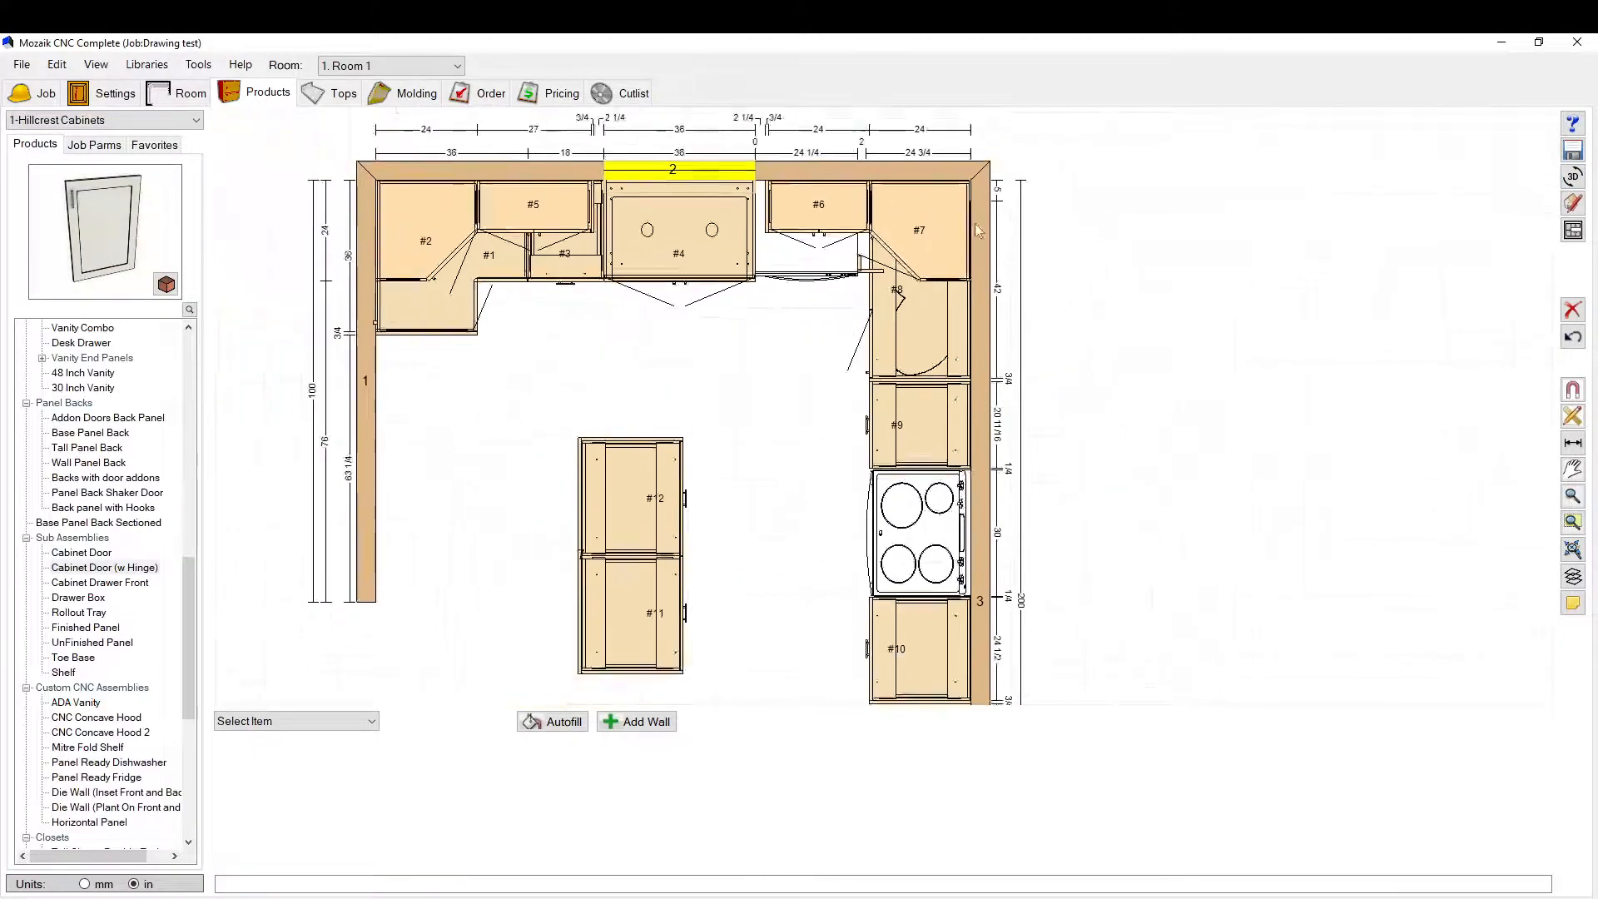
scroll(943, 243, up, 3)
click(937, 269)
scroll(538, 286, down, 2)
click(718, 281)
scroll(753, 192, down, 4)
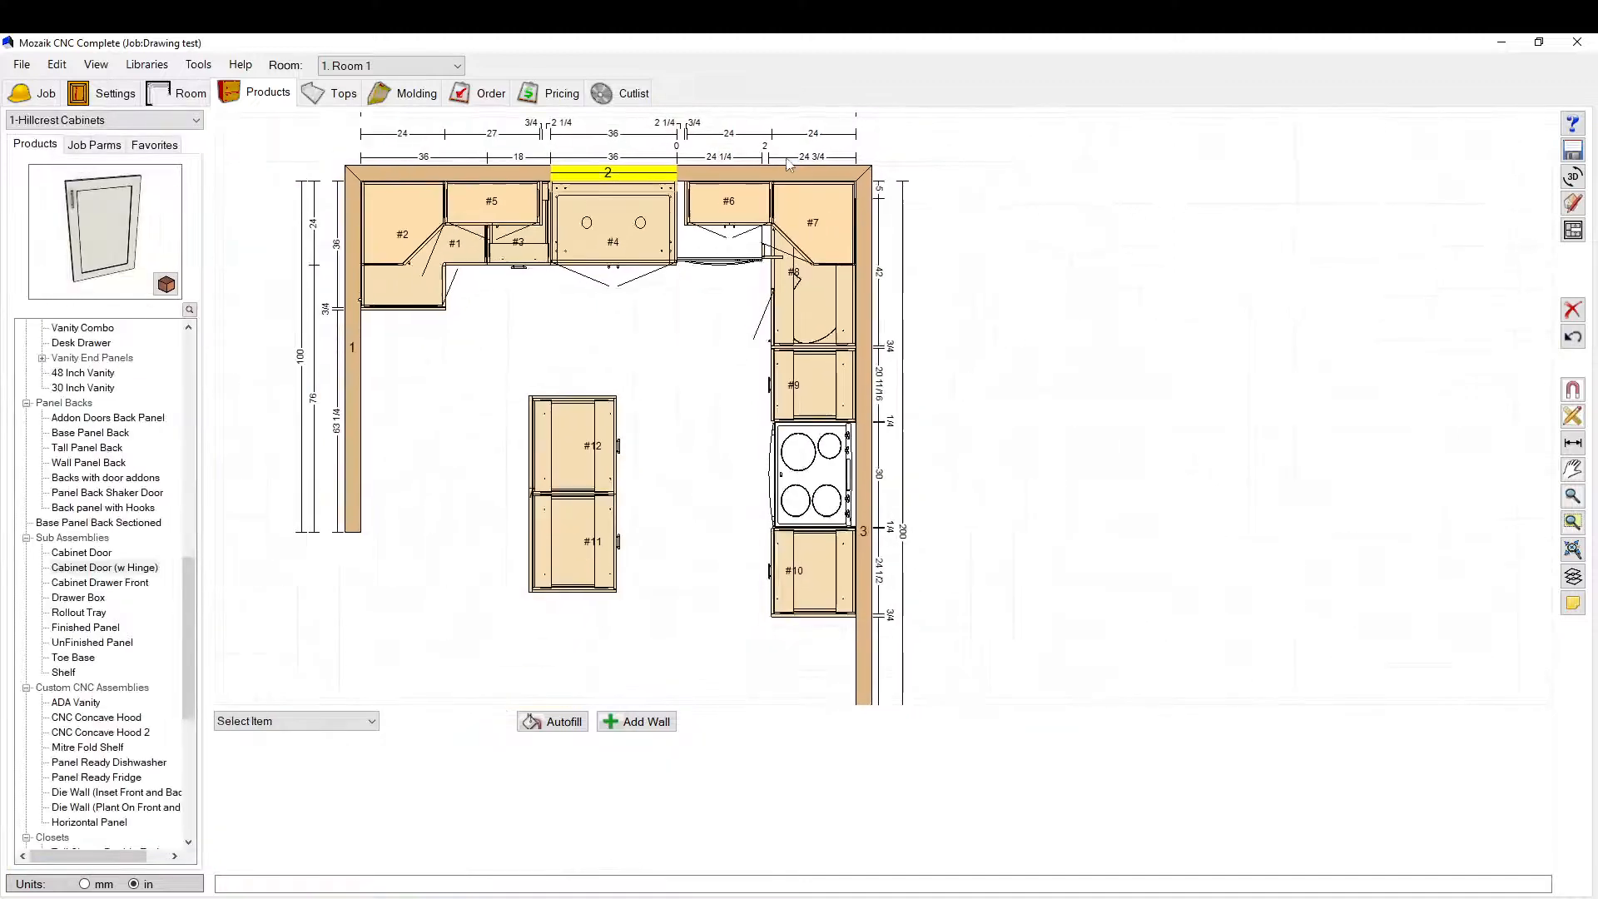
Step: Open the elevation of Wall #3 and switch the product library to Appliances V12
scroll(814, 357, up, 3)
click(858, 358)
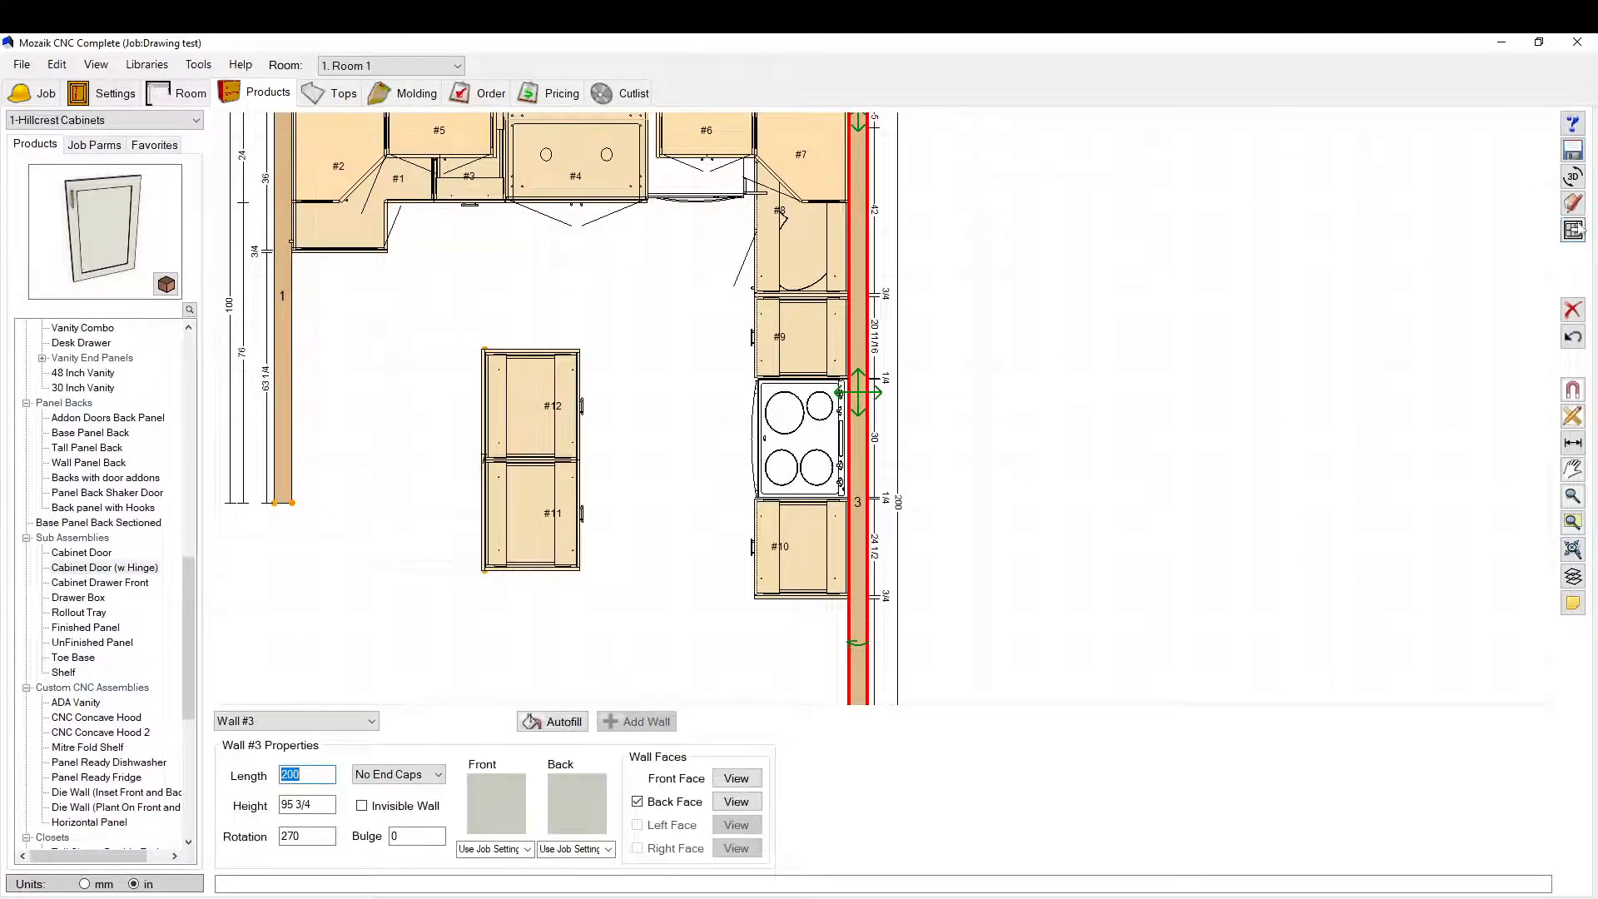
double_click(858, 391)
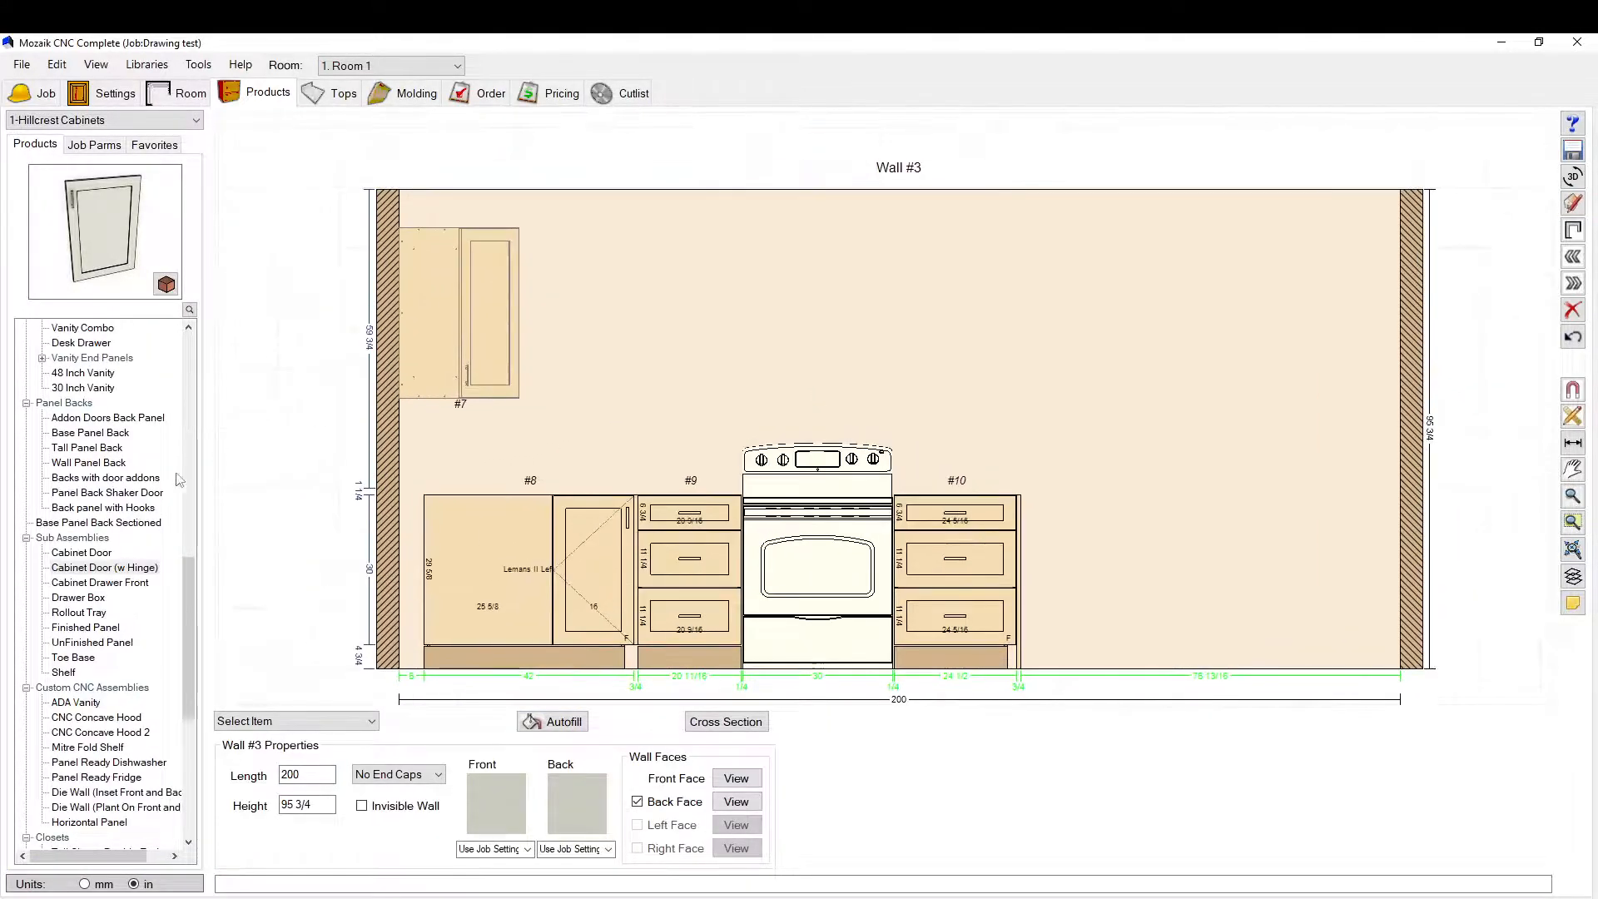
scroll(177, 479, up, 12)
click(129, 120)
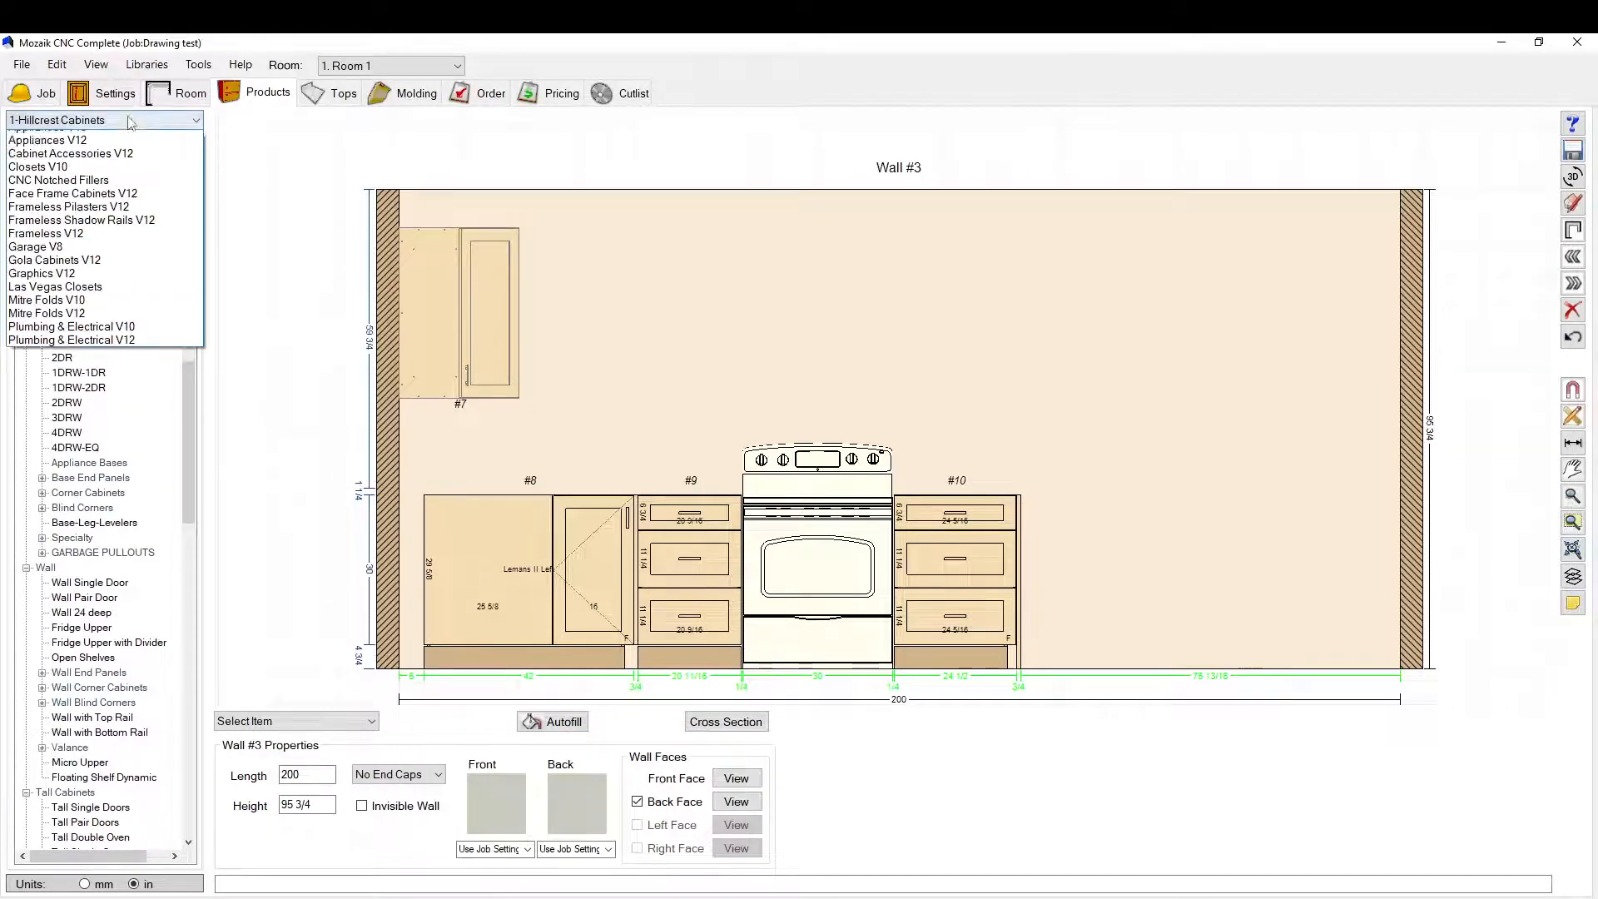
scroll(125, 166, up, 1)
click(98, 179)
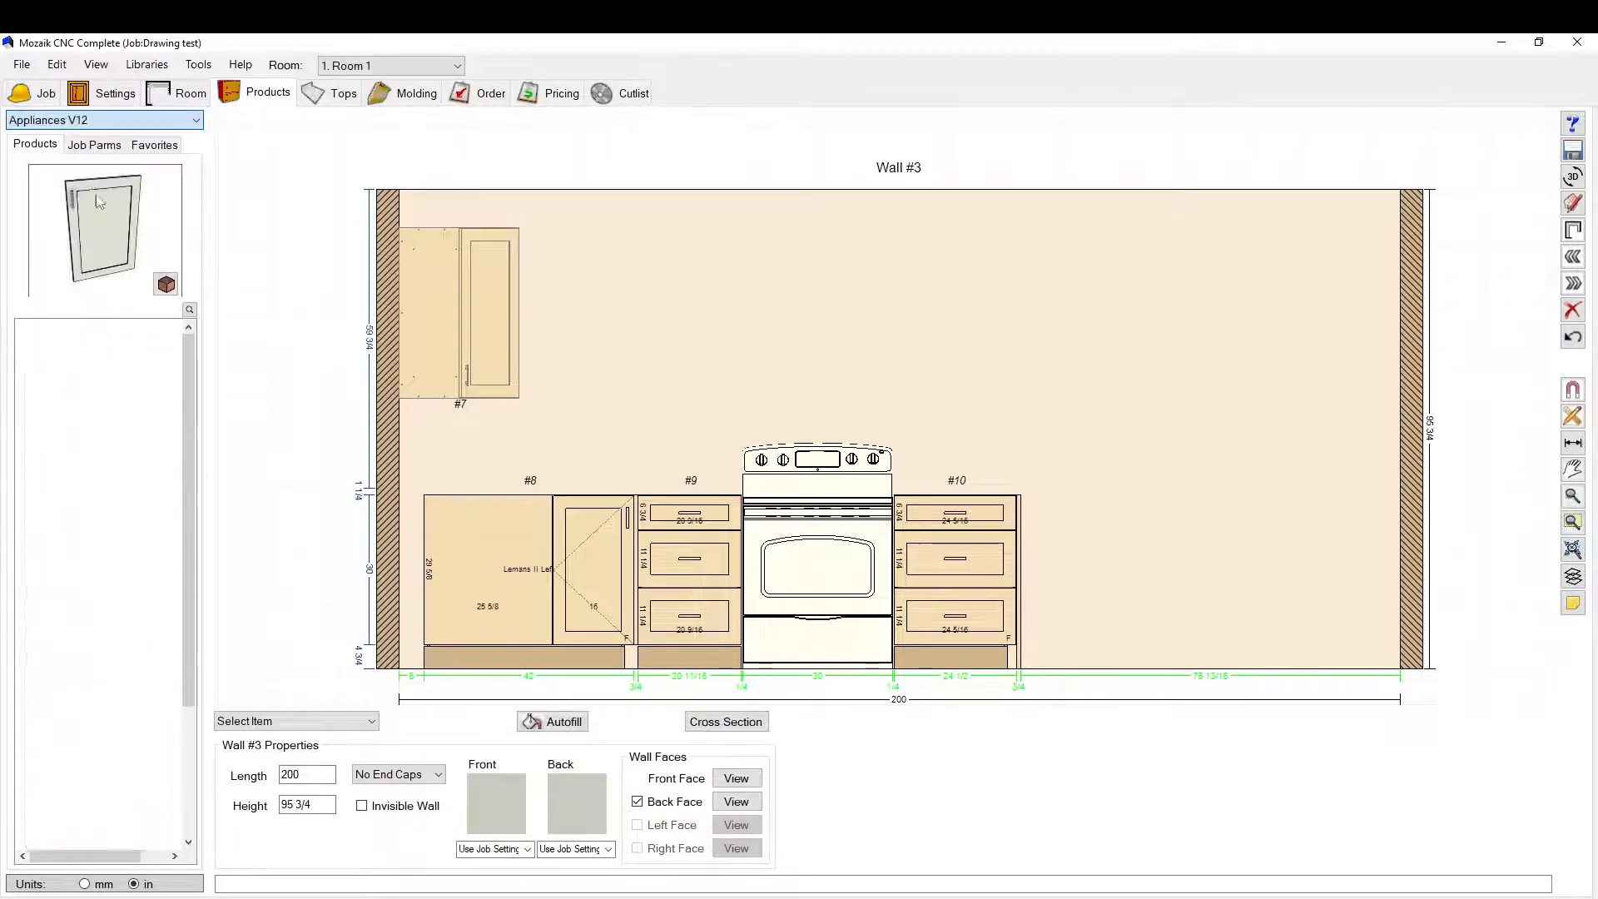
Step: Browse the appliance categories and preview the models under Hoods - Standard, from Chimney Hood to Pro Hood (Full Extension)
scroll(47, 508, down, 2)
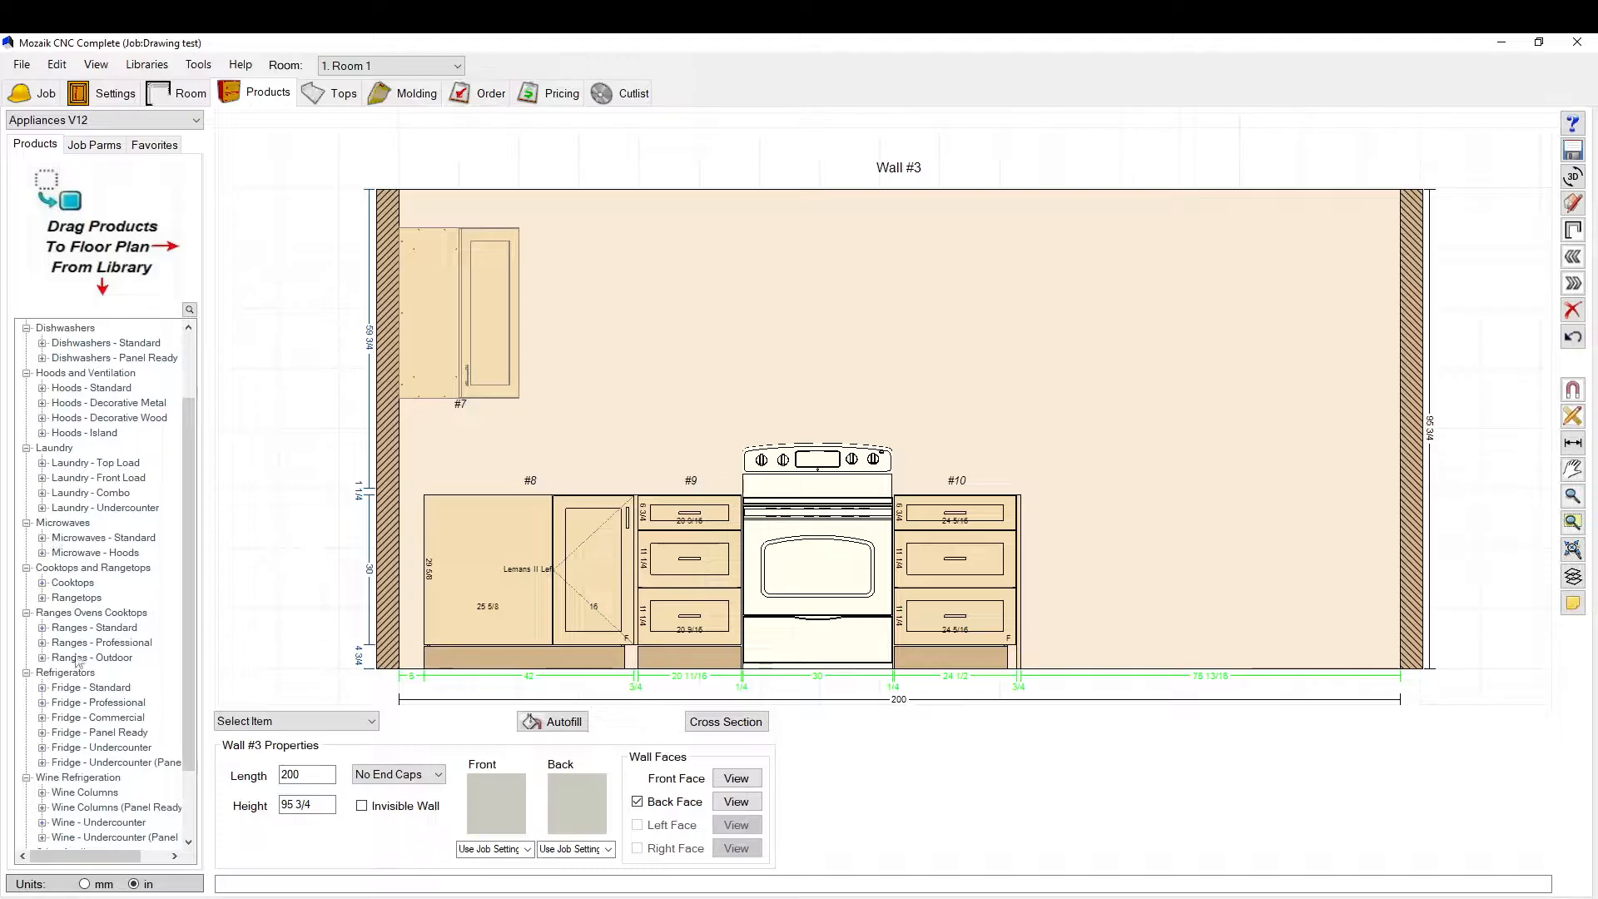
scroll(52, 668, down, 2)
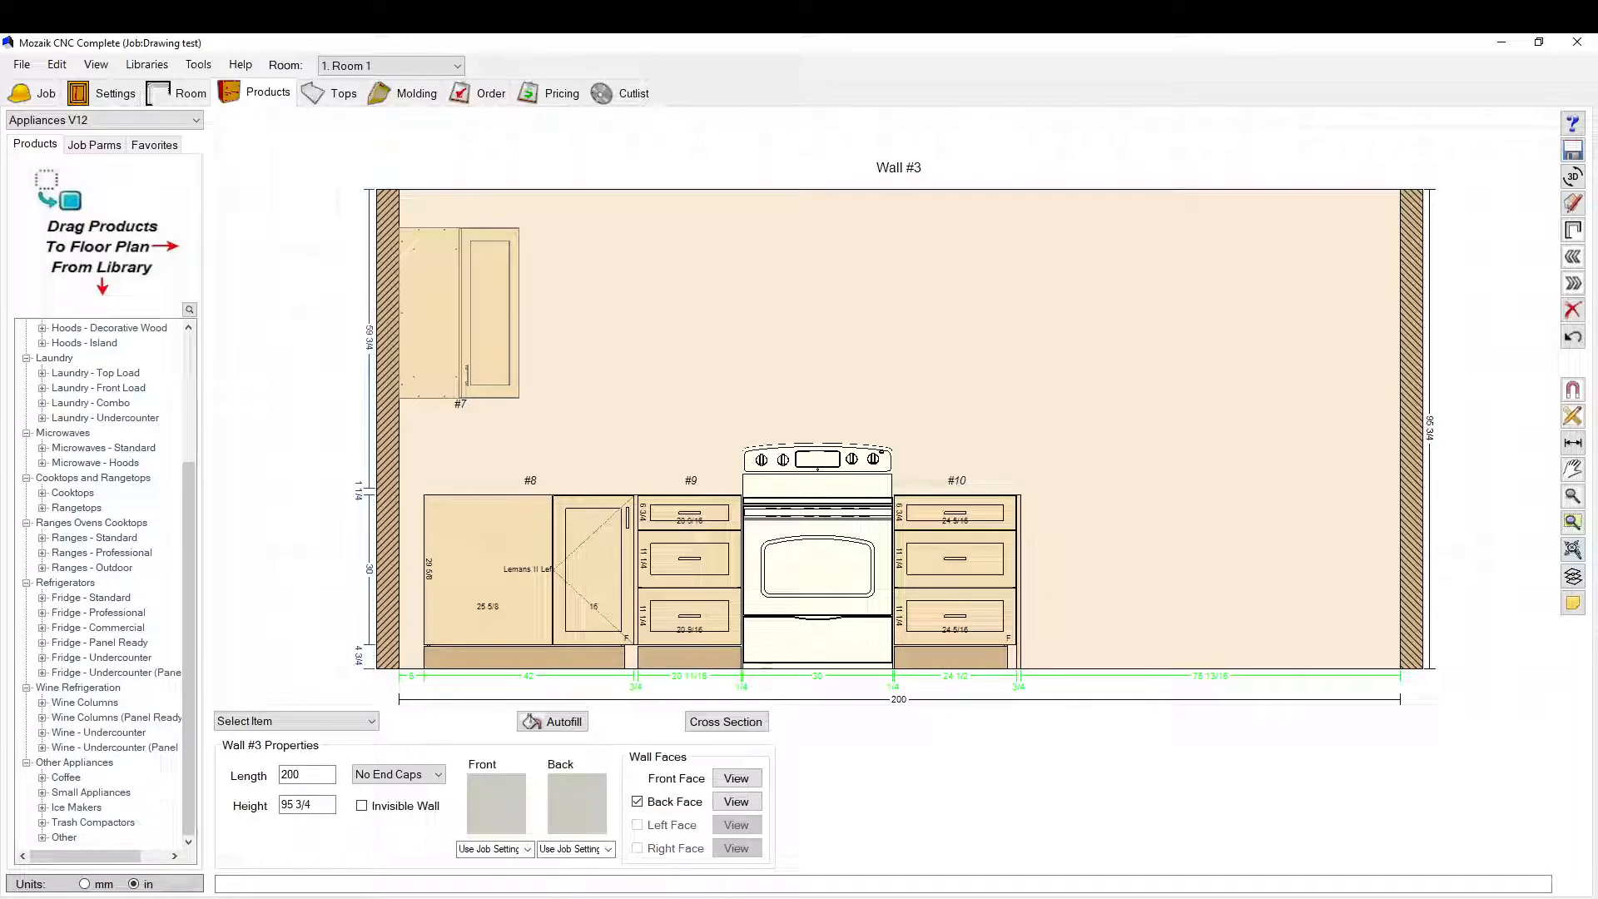
scroll(106, 583, up, 2)
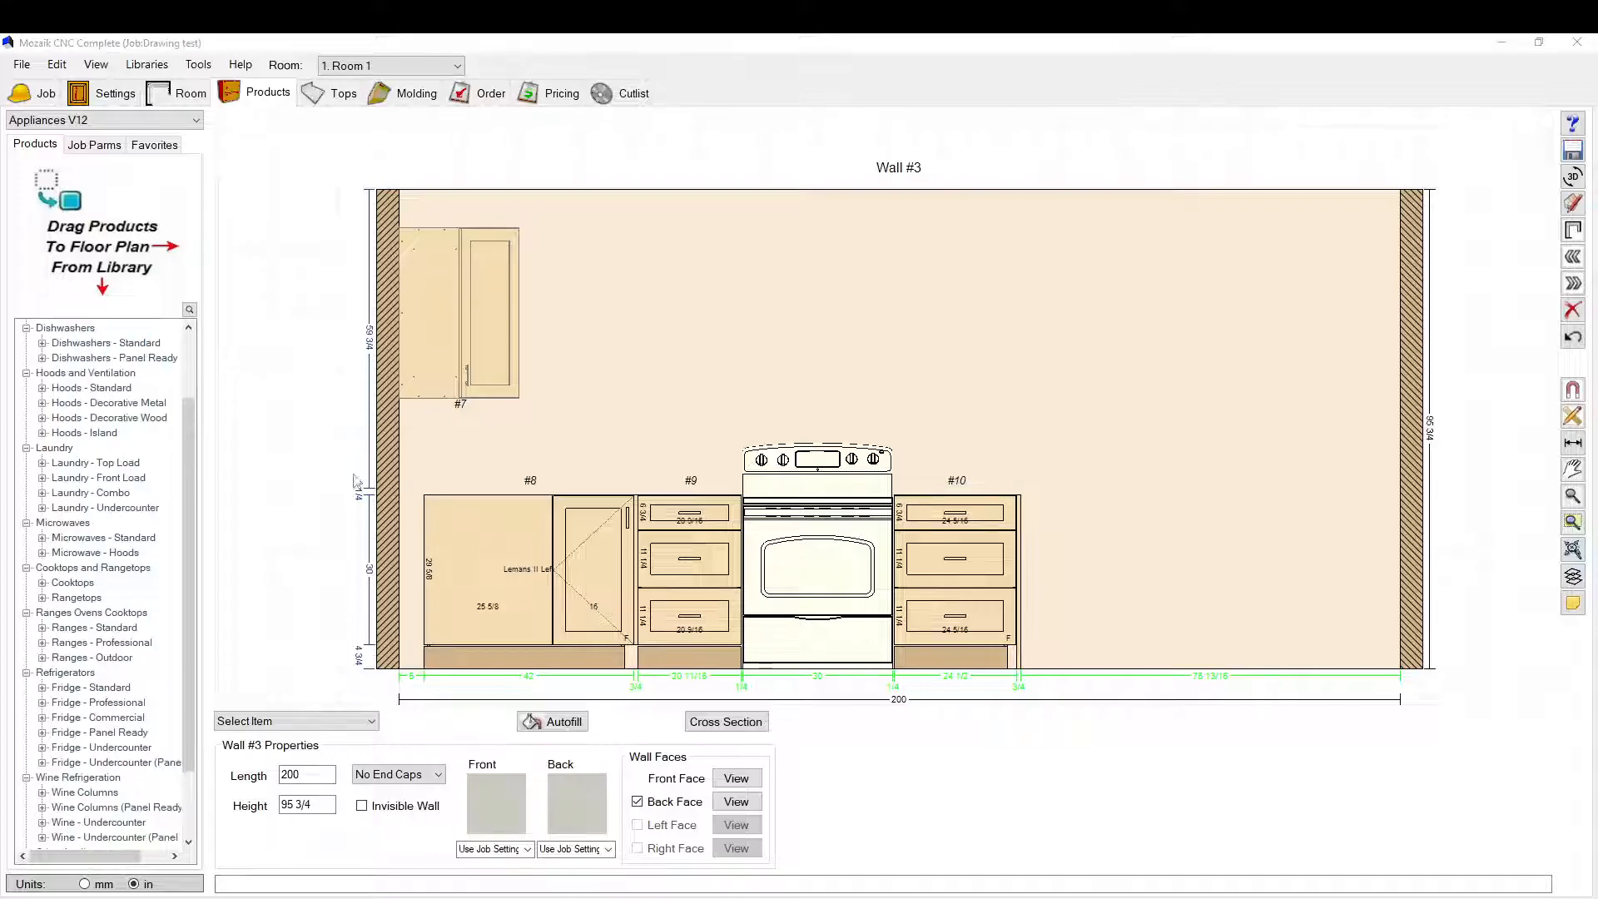
click(42, 388)
click(104, 403)
click(121, 418)
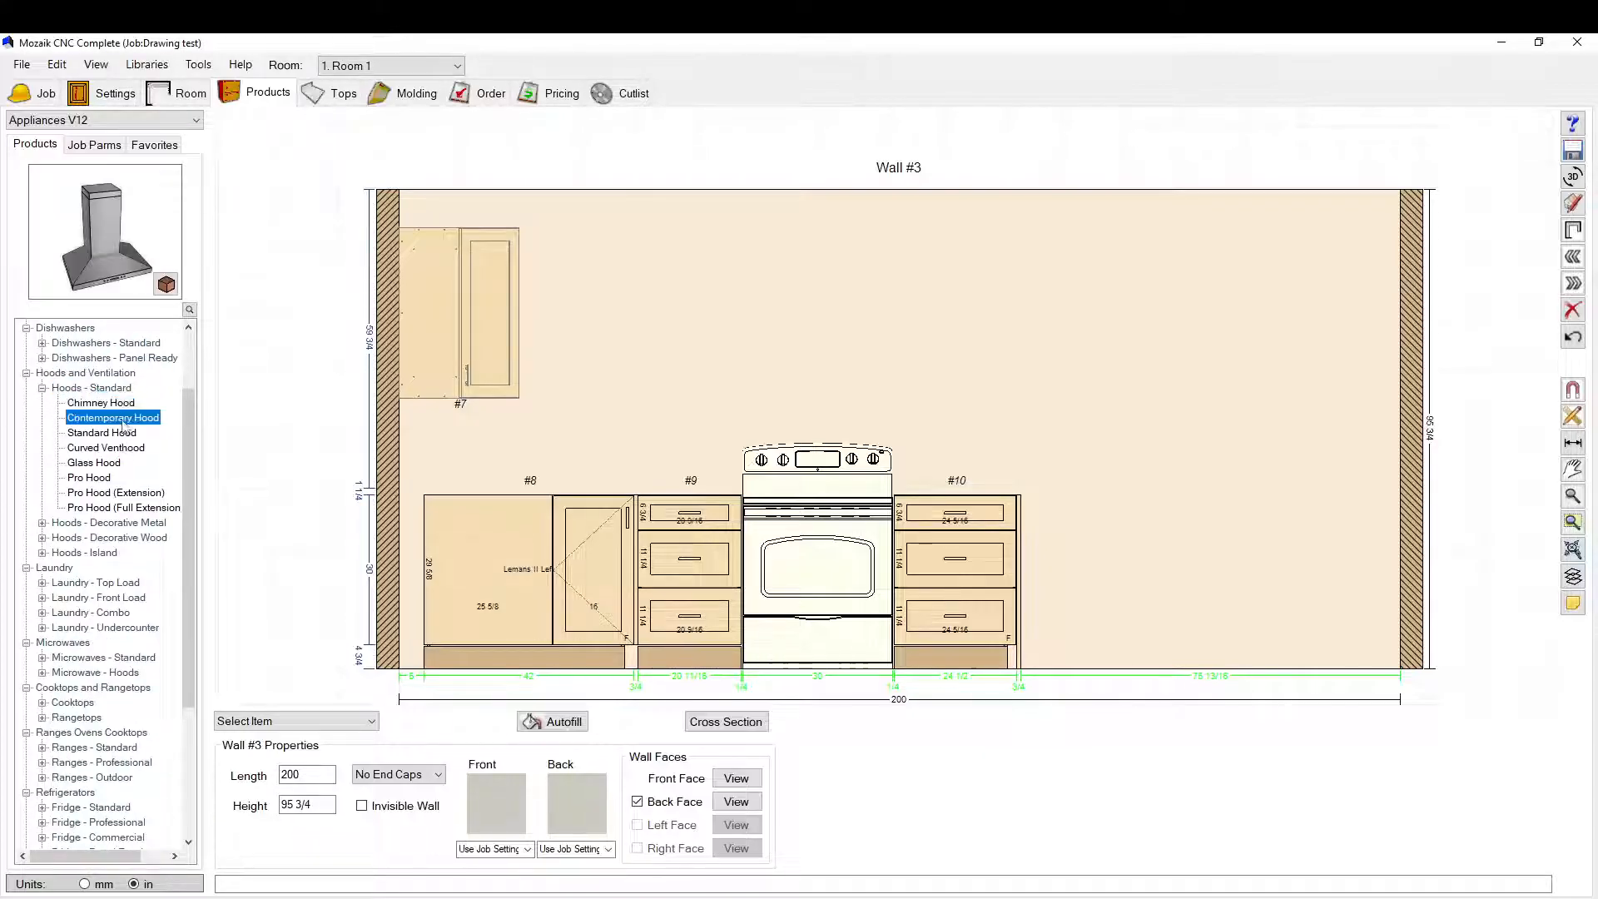
click(117, 434)
click(112, 447)
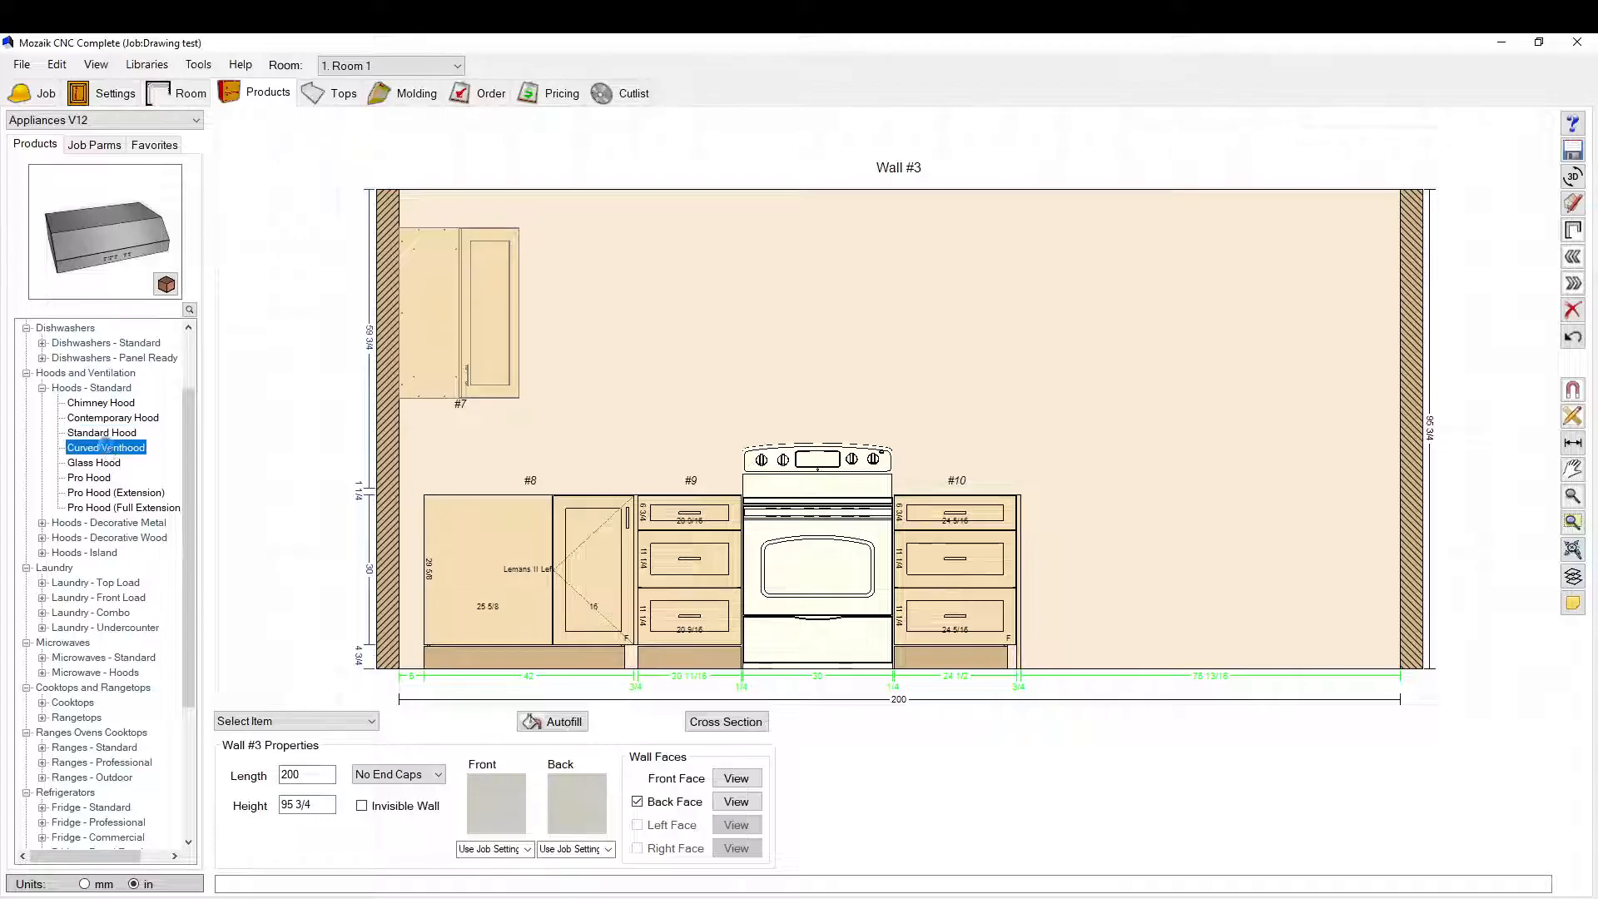
click(103, 463)
click(100, 492)
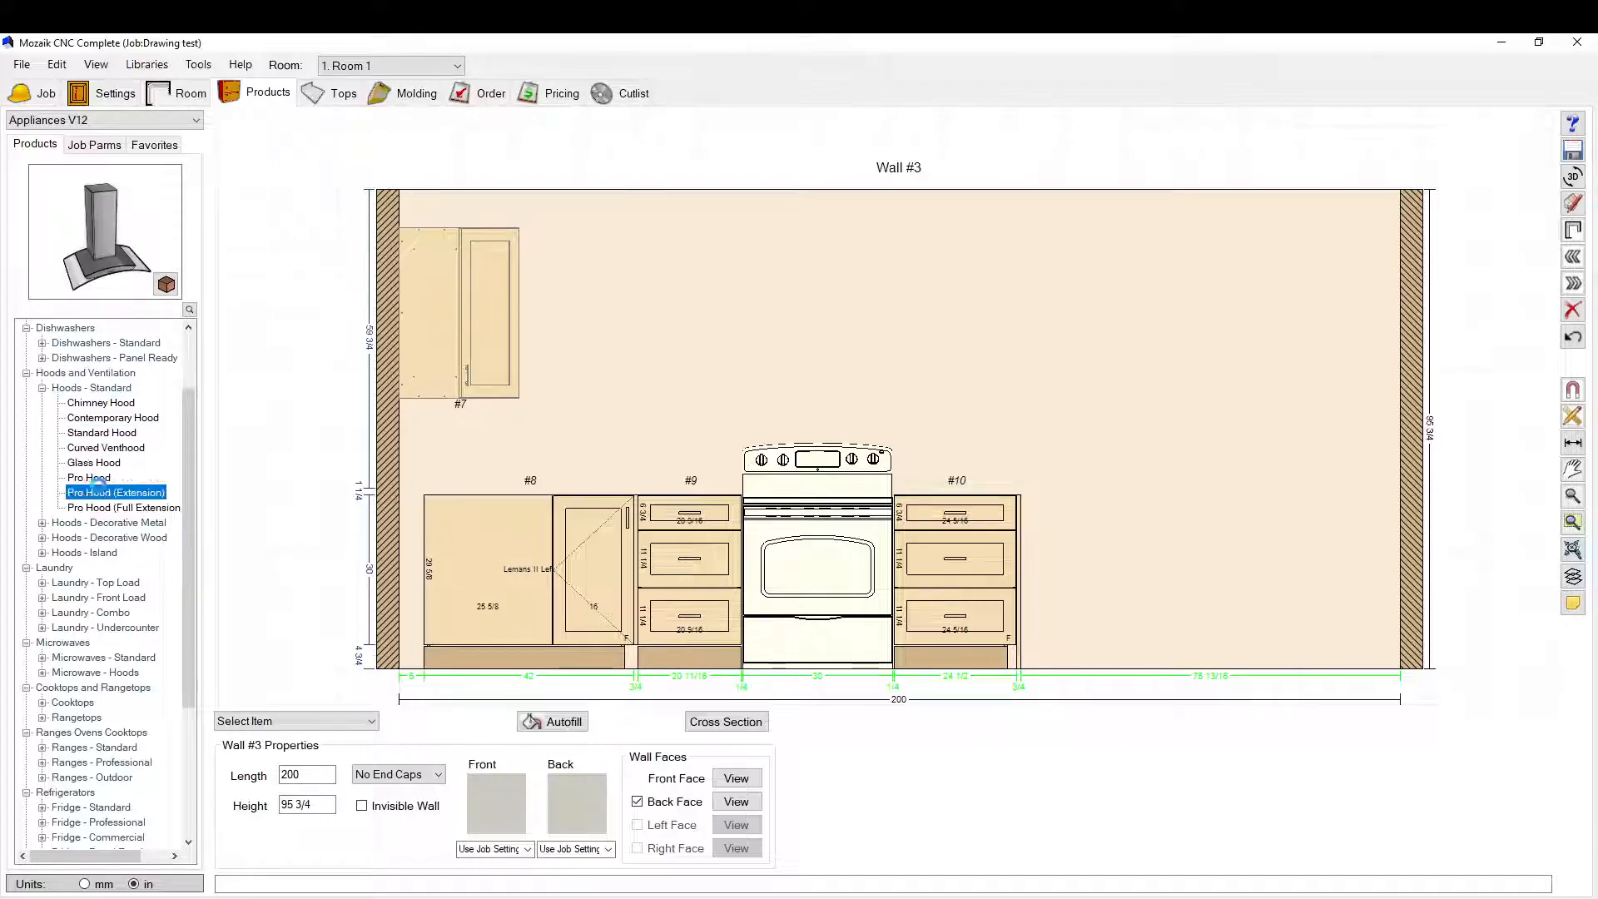
click(93, 477)
click(100, 508)
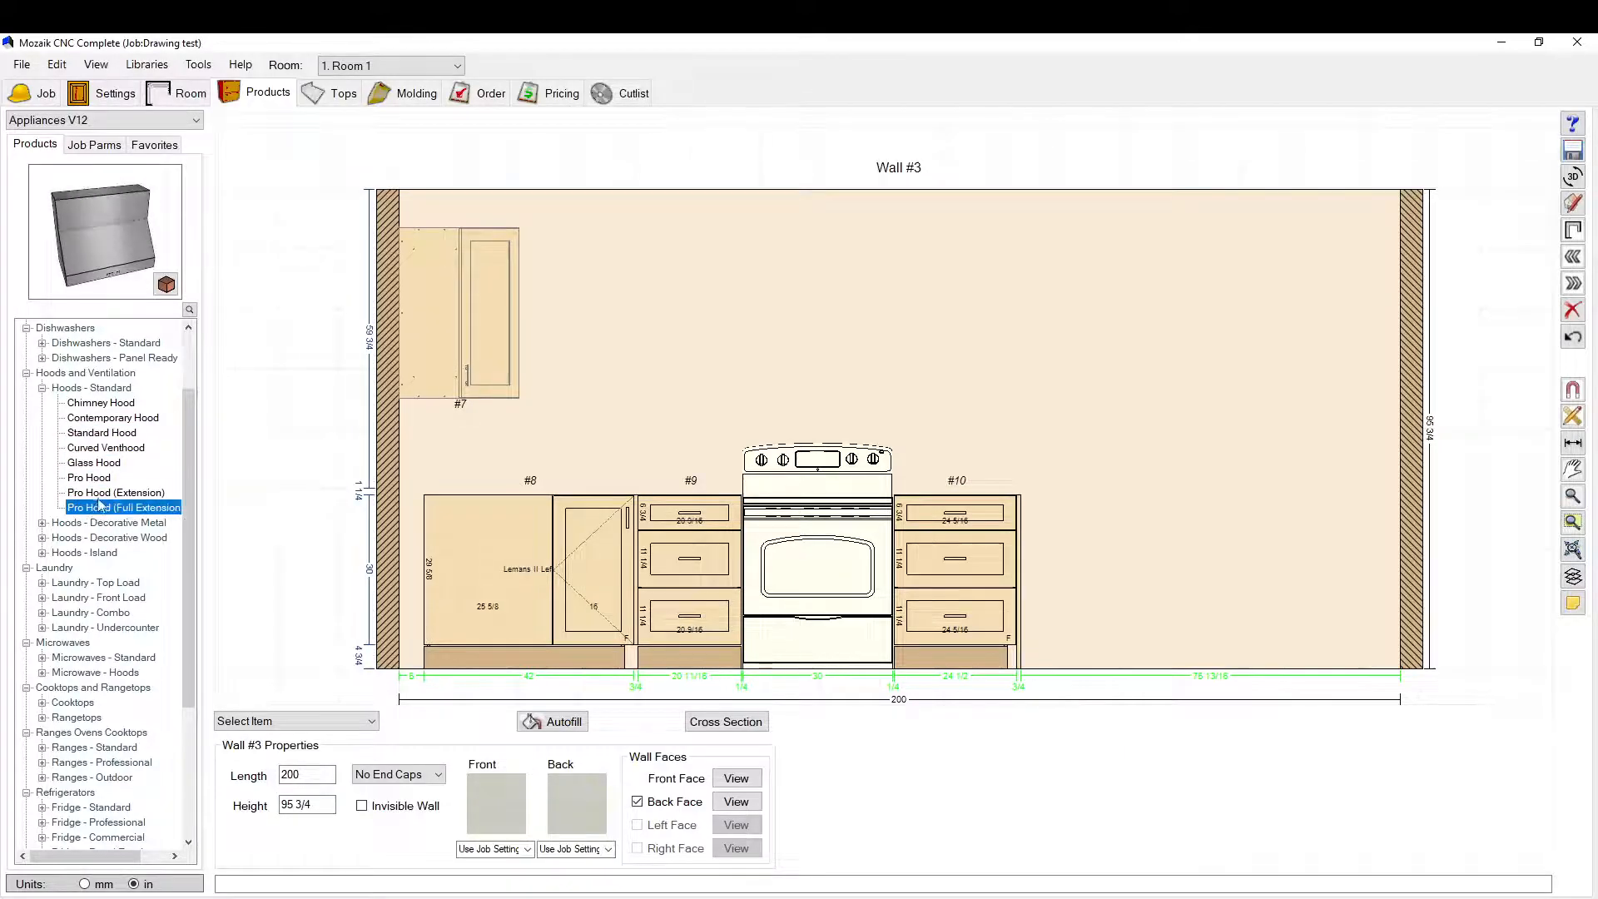
click(107, 493)
Step: Place a Chimney Hood on Wall #3 and center it above the range
click(100, 404)
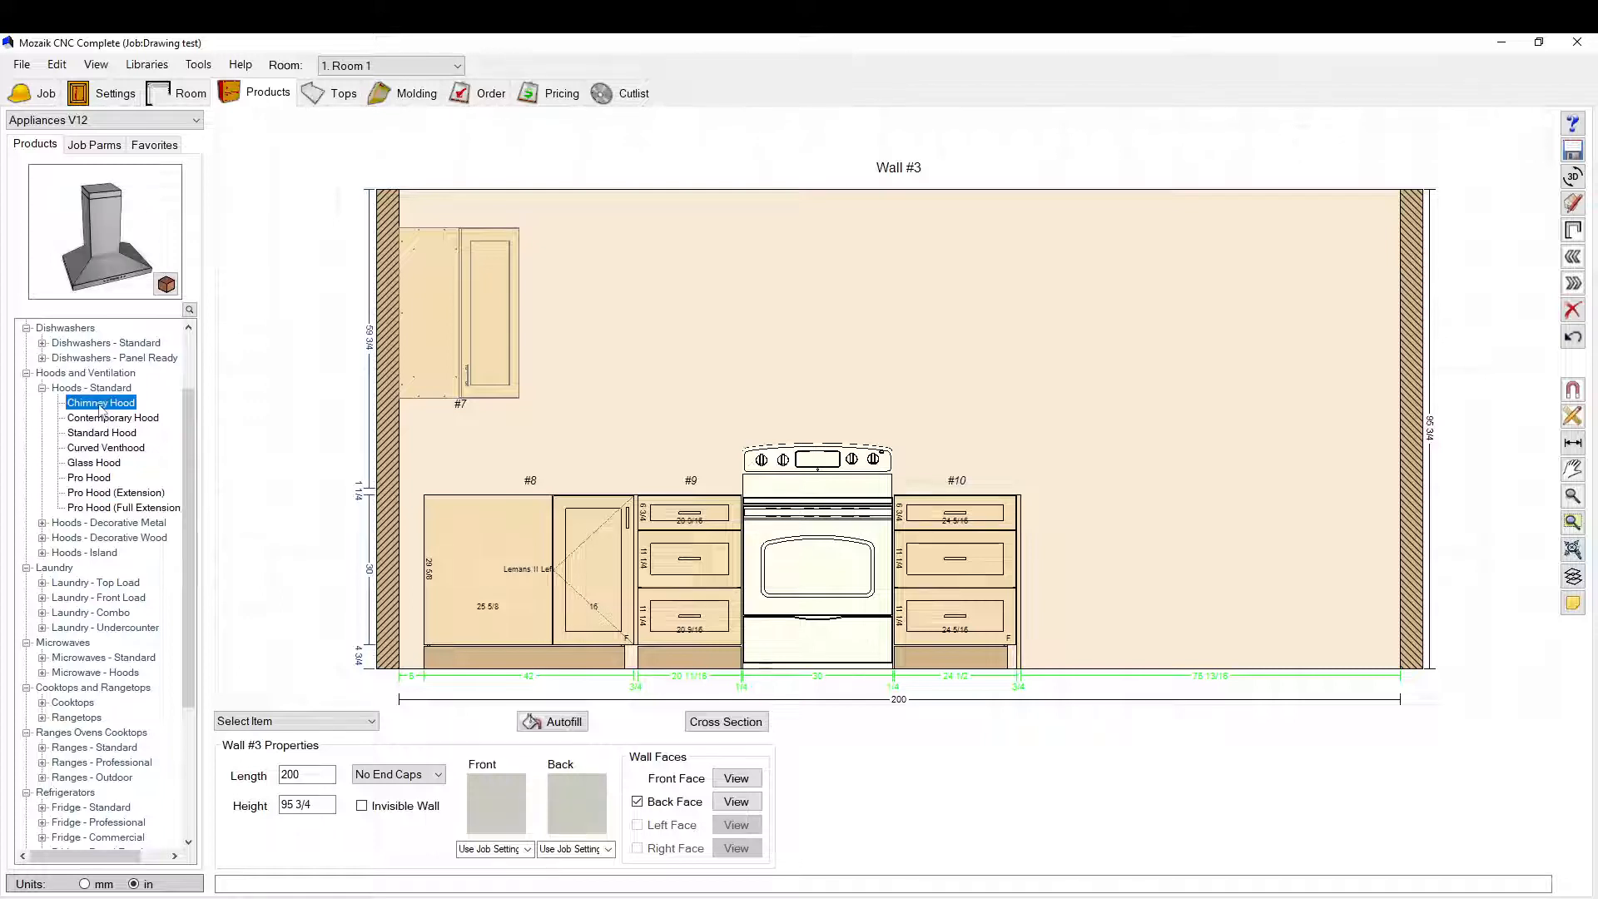
click(613, 289)
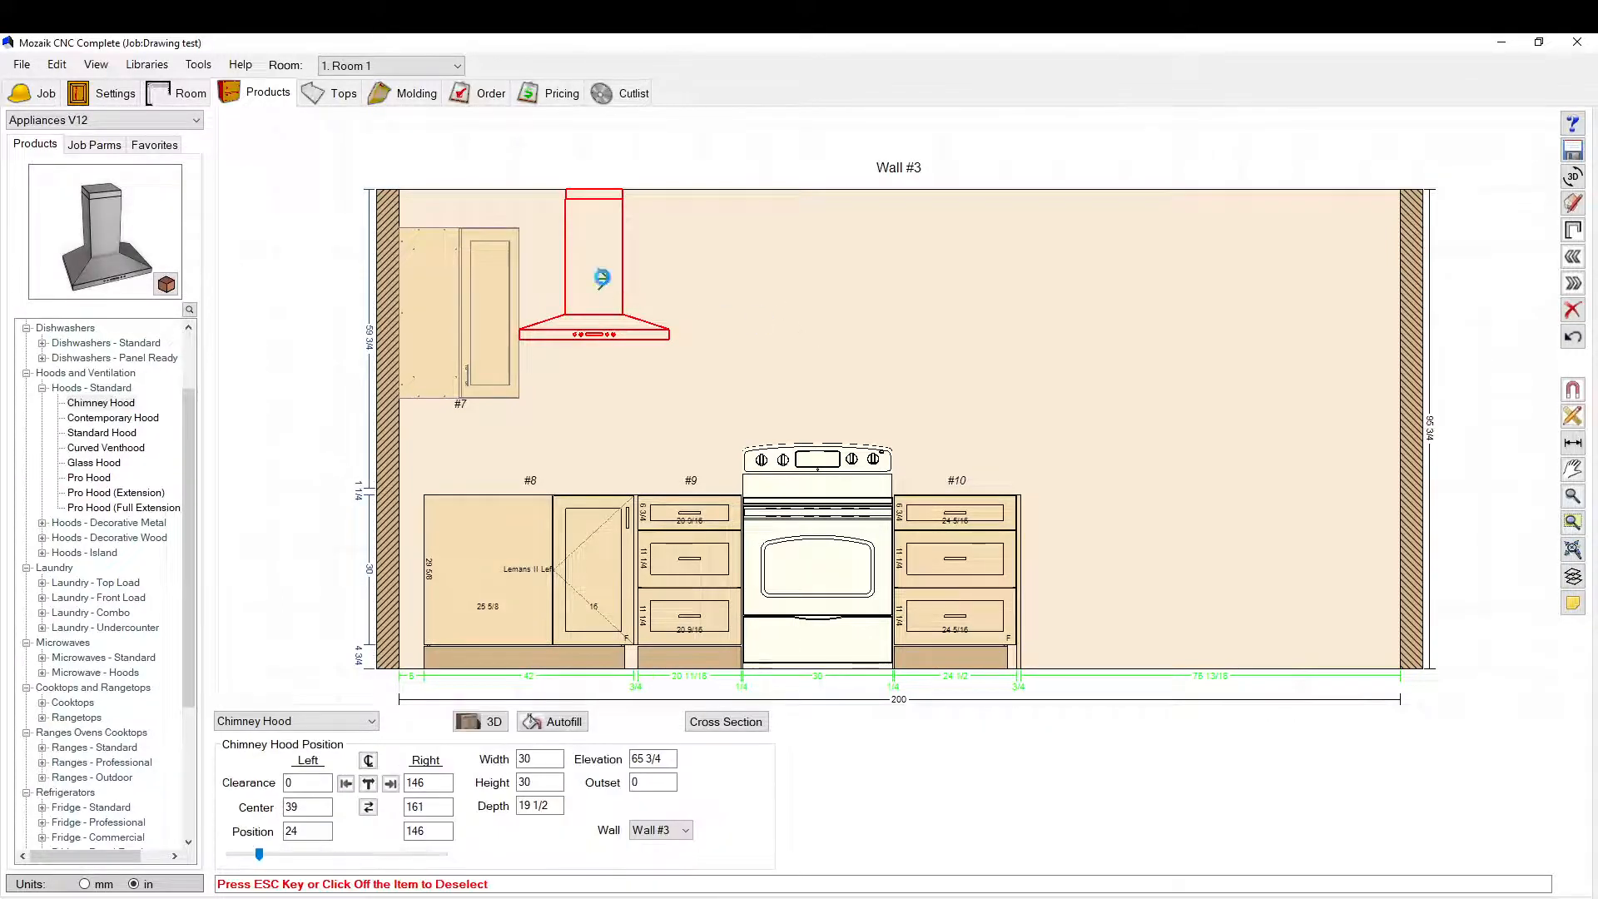
drag(603, 275, 822, 280)
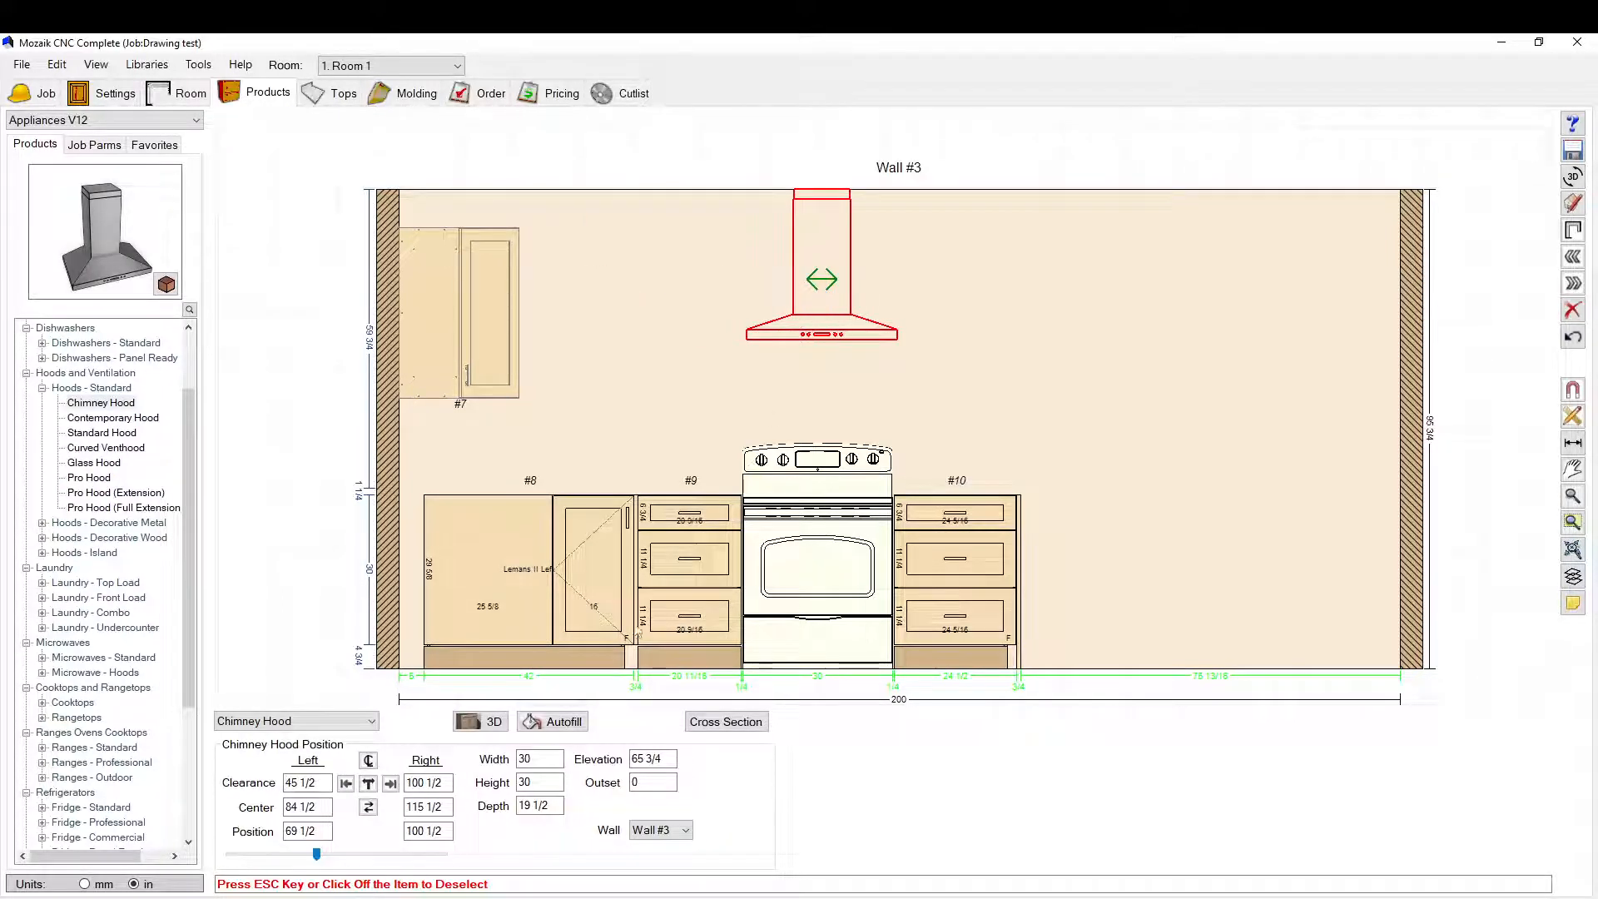
click(369, 808)
click(980, 450)
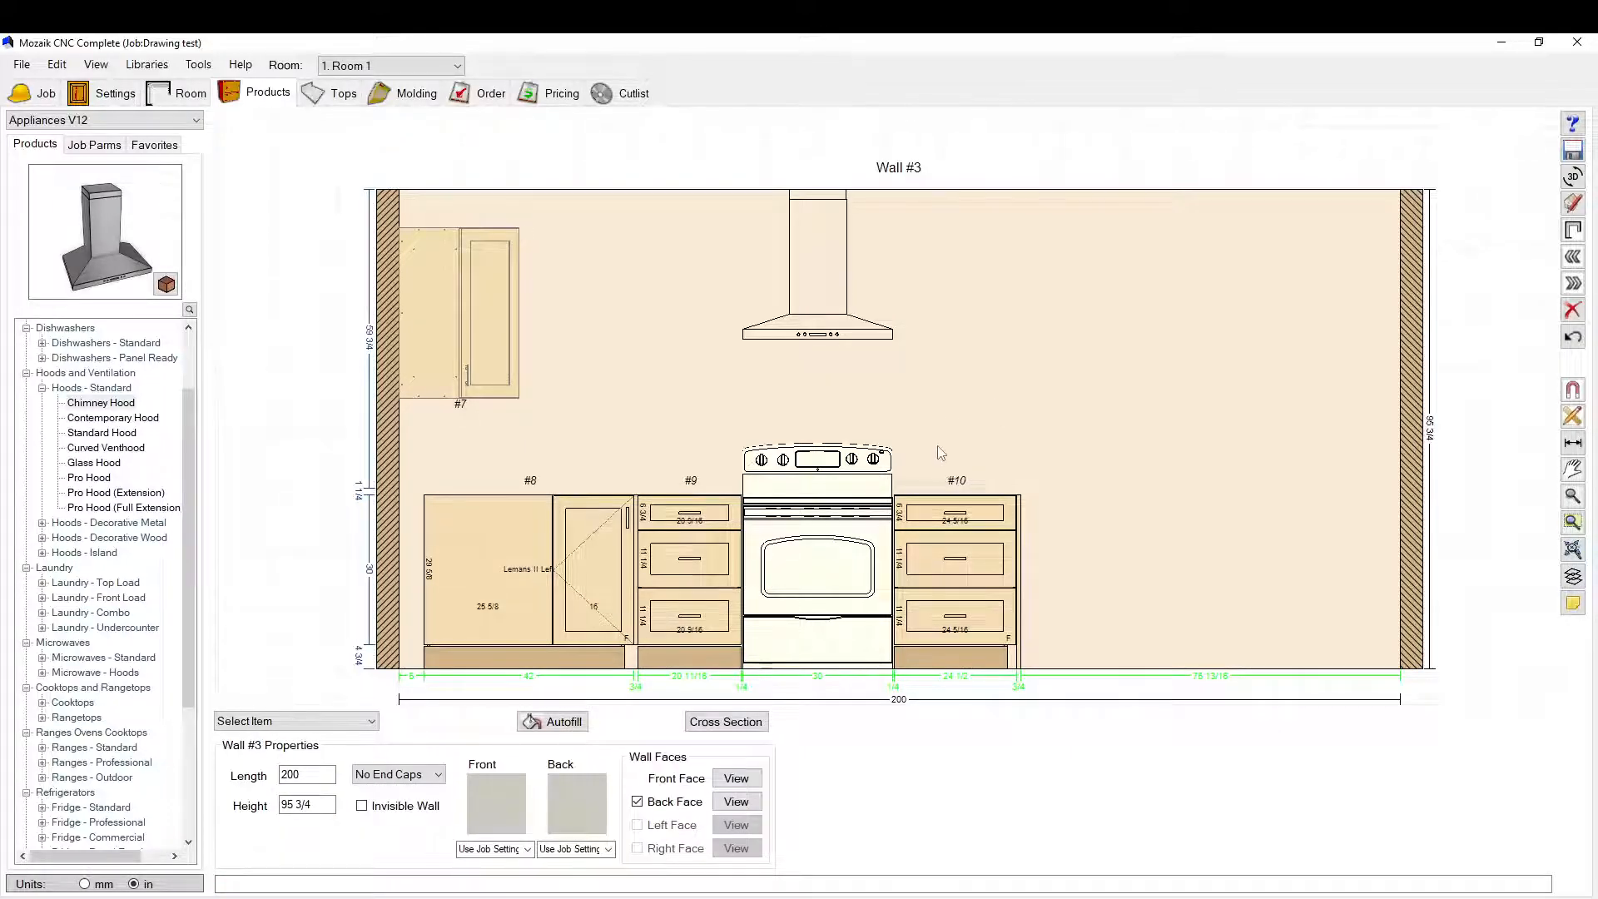
scroll(824, 424, down, 4)
scroll(970, 450, up, 3)
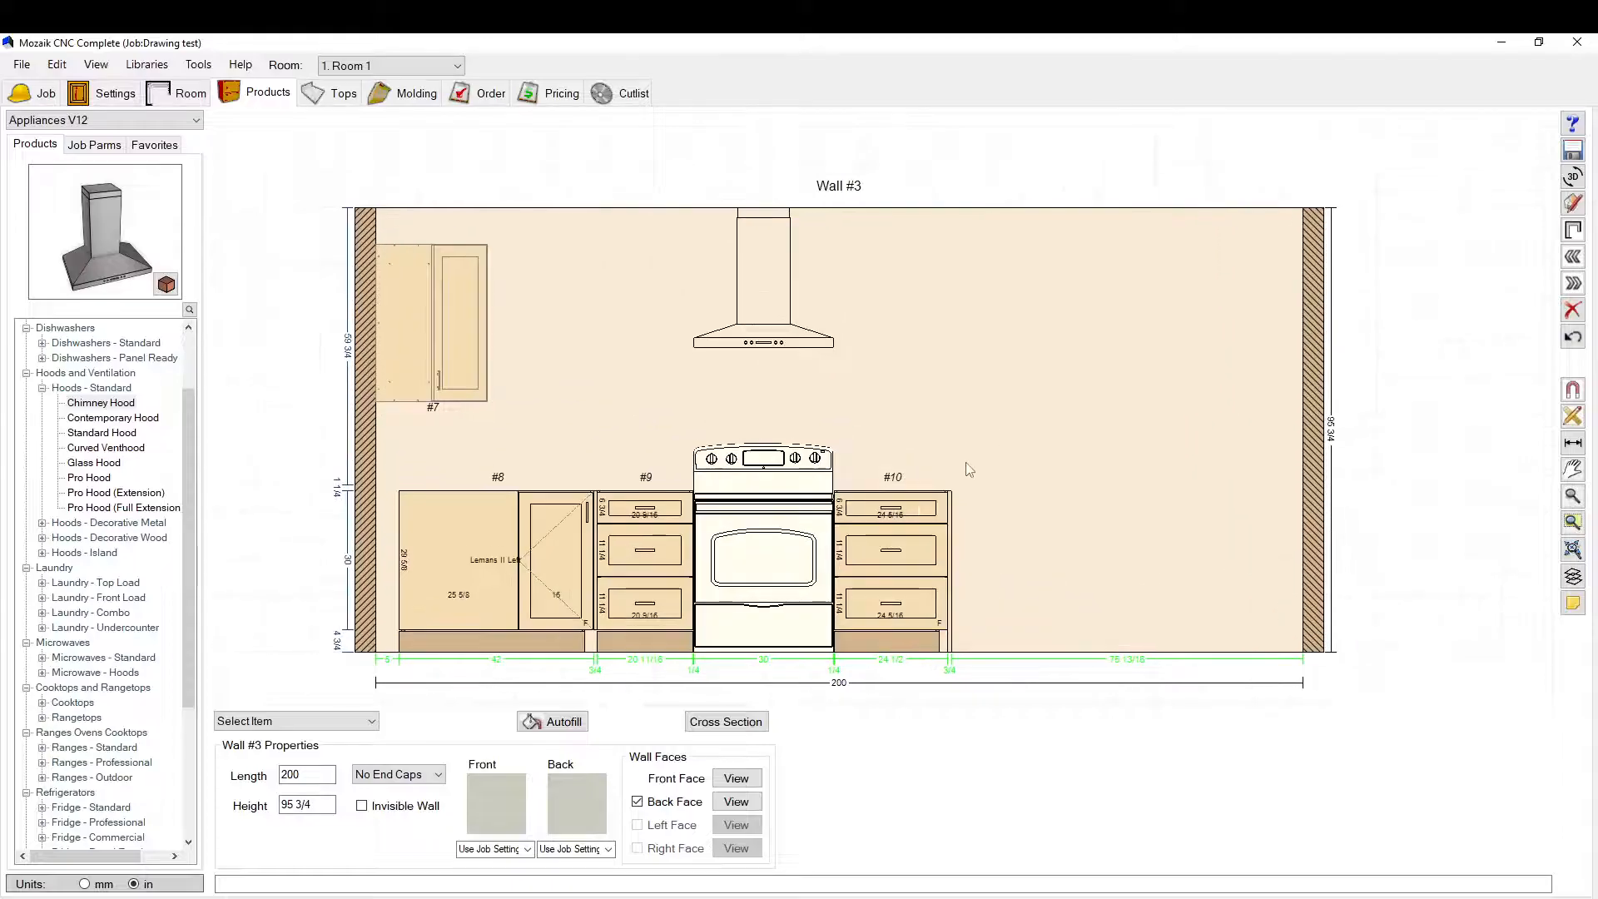
Step: Open the elevation of Wall #4 from the floor plan and shift the fridge to about 32 9/16 in left clearance
click(1574, 232)
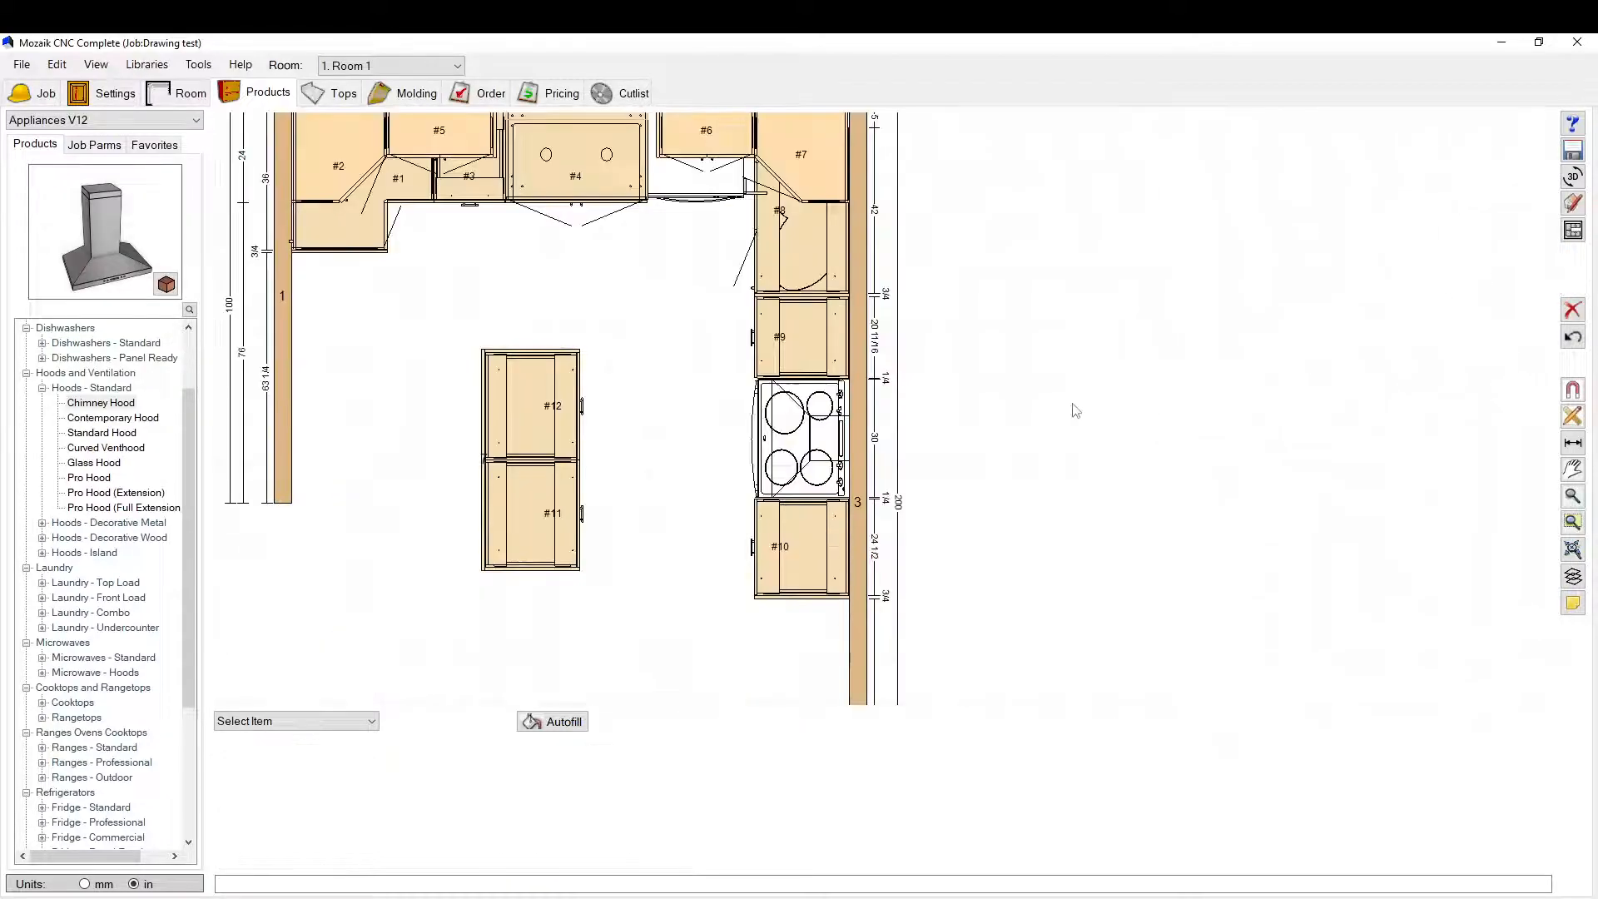
scroll(627, 303, down, 2)
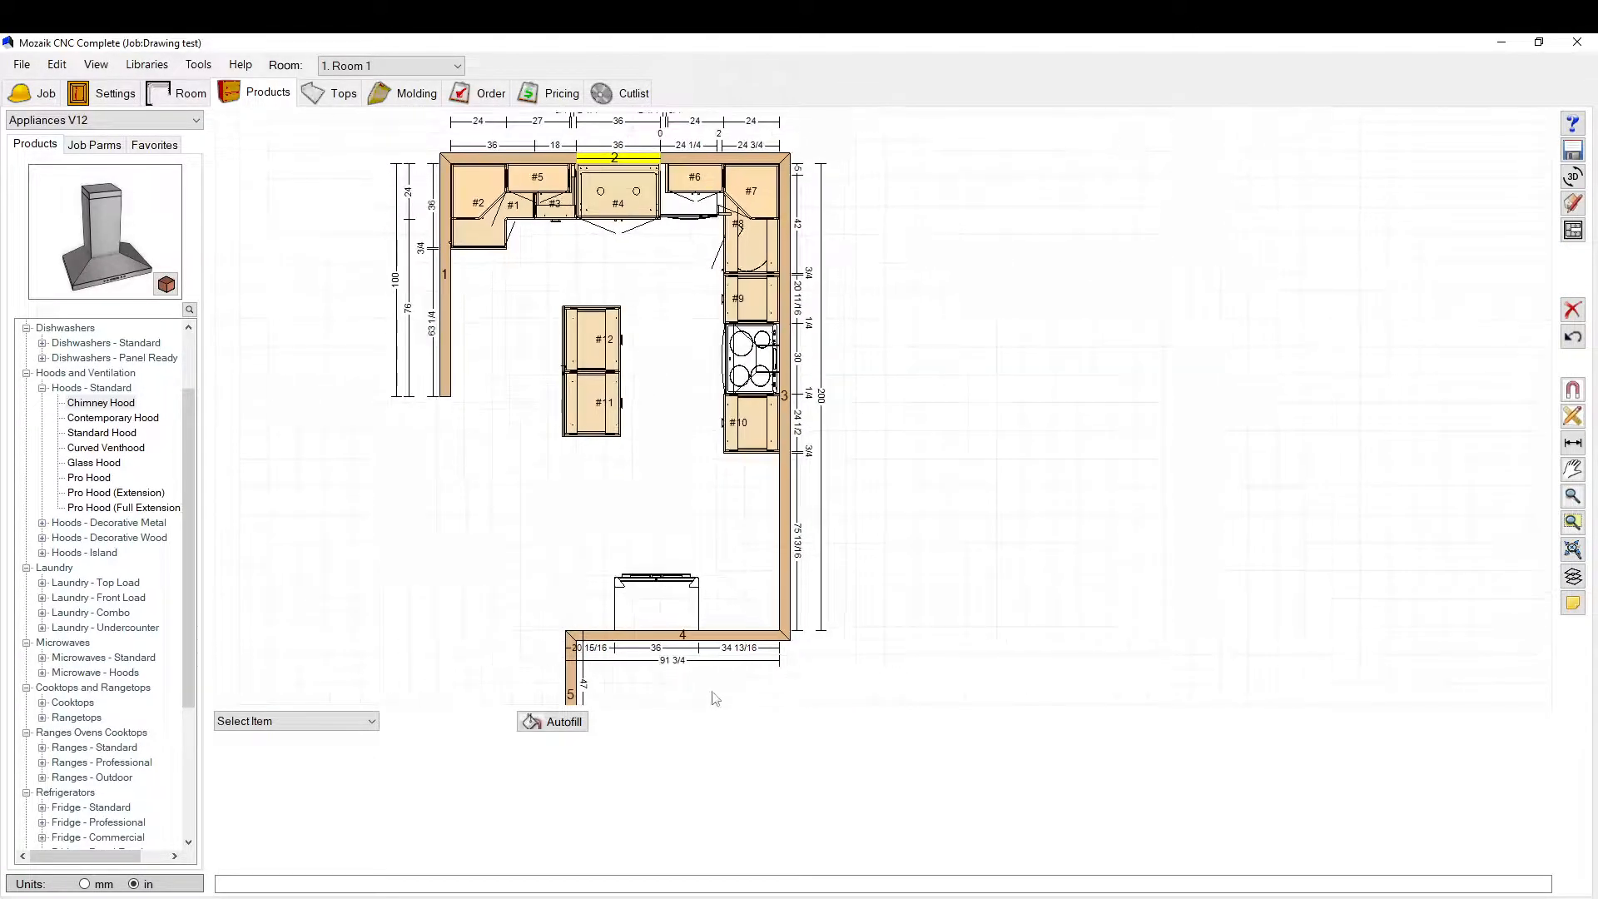
click(656, 622)
double_click(656, 601)
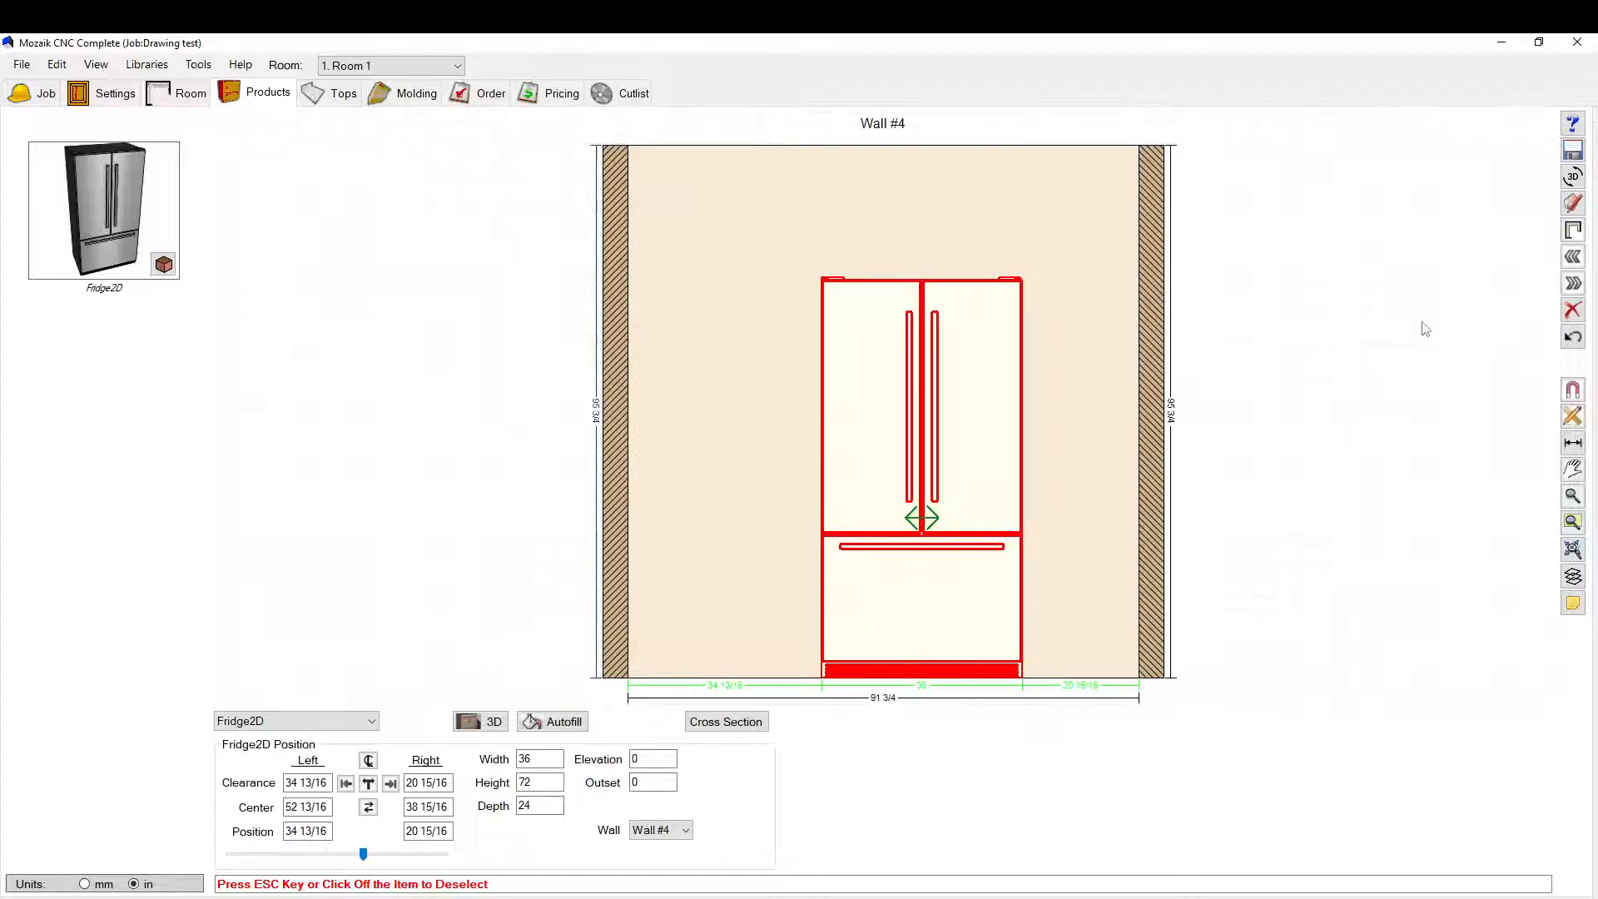
drag(918, 551, 906, 552)
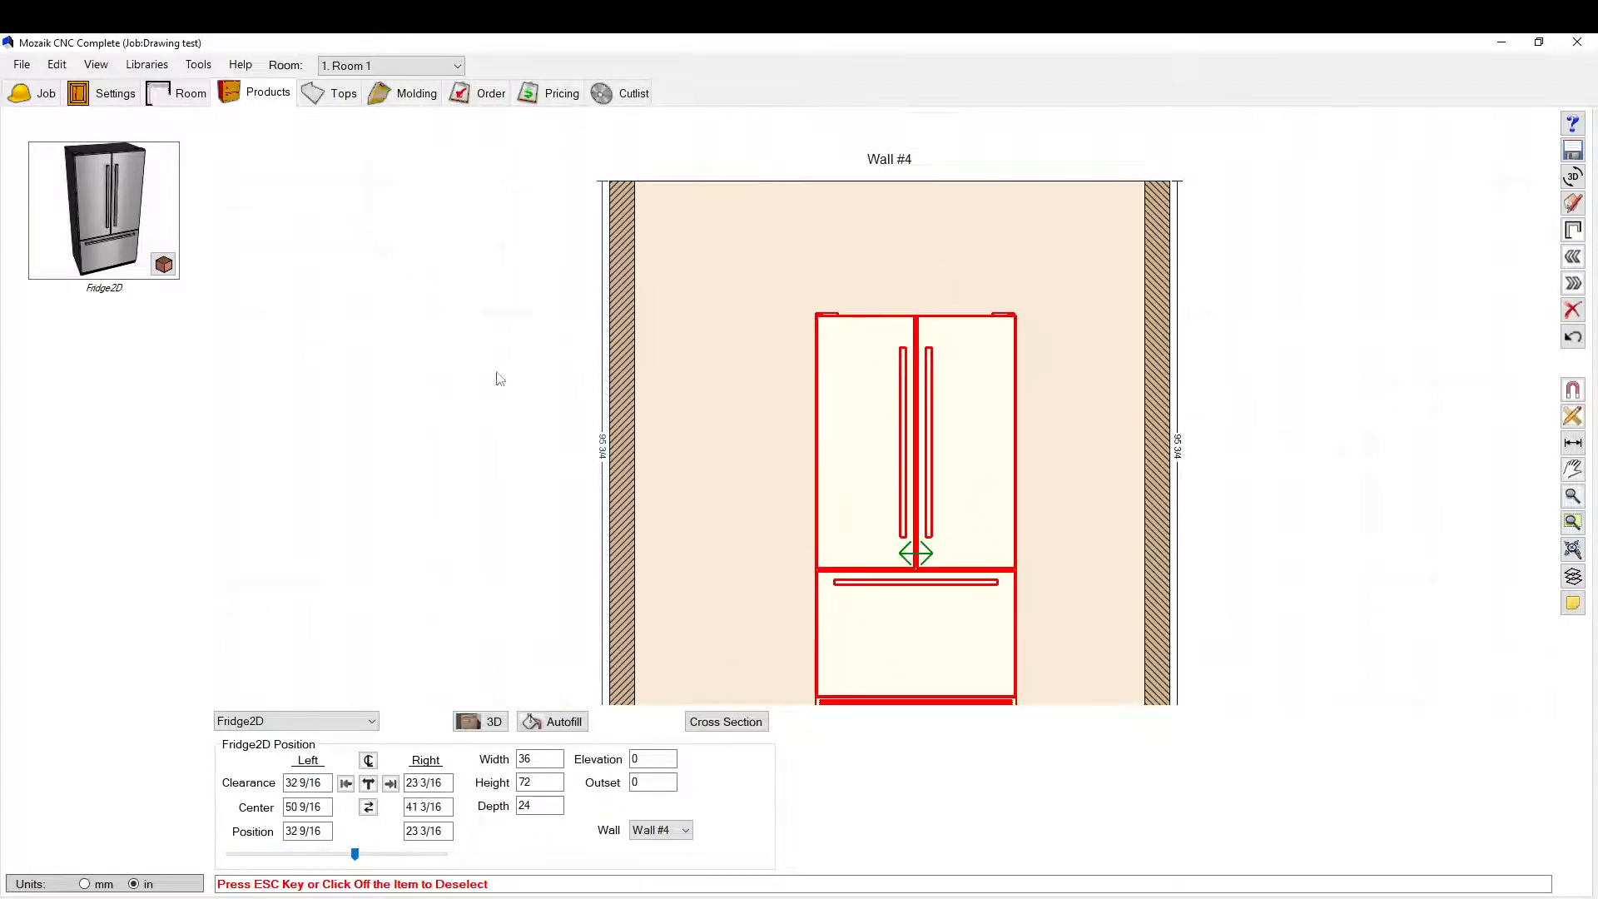
click(310, 372)
Step: Switch the product library to 1-Hillcrest Cabinets and browse its wall and tall cabinets
scroll(127, 454, down, 1)
scroll(125, 451, up, 3)
click(133, 118)
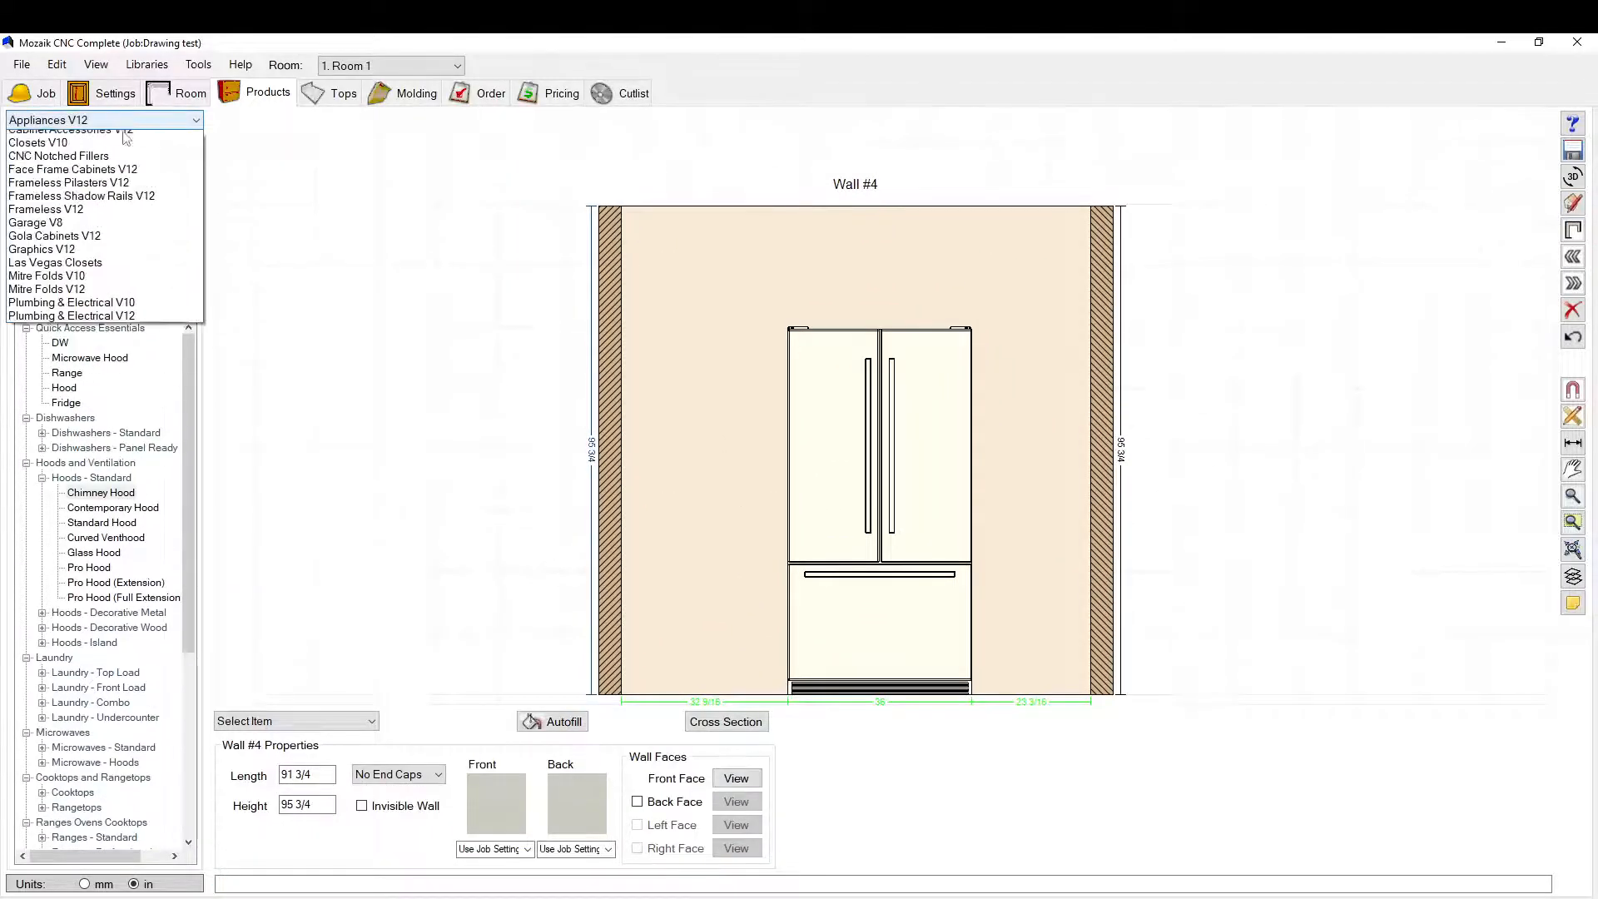
scroll(114, 159, up, 3)
click(108, 137)
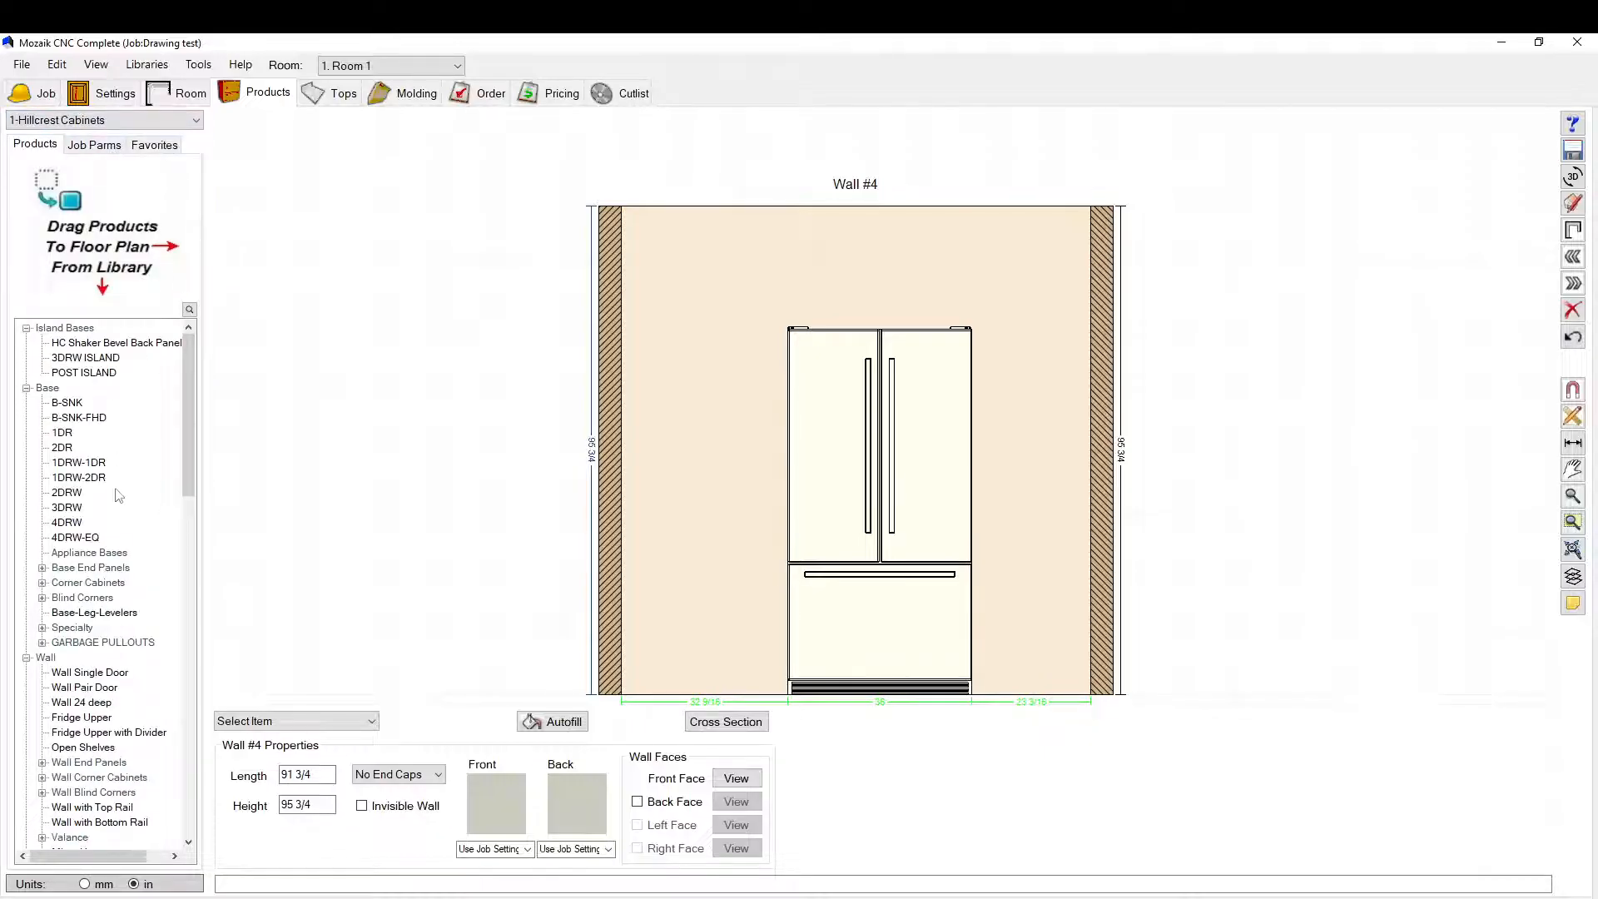
scroll(117, 495, down, 9)
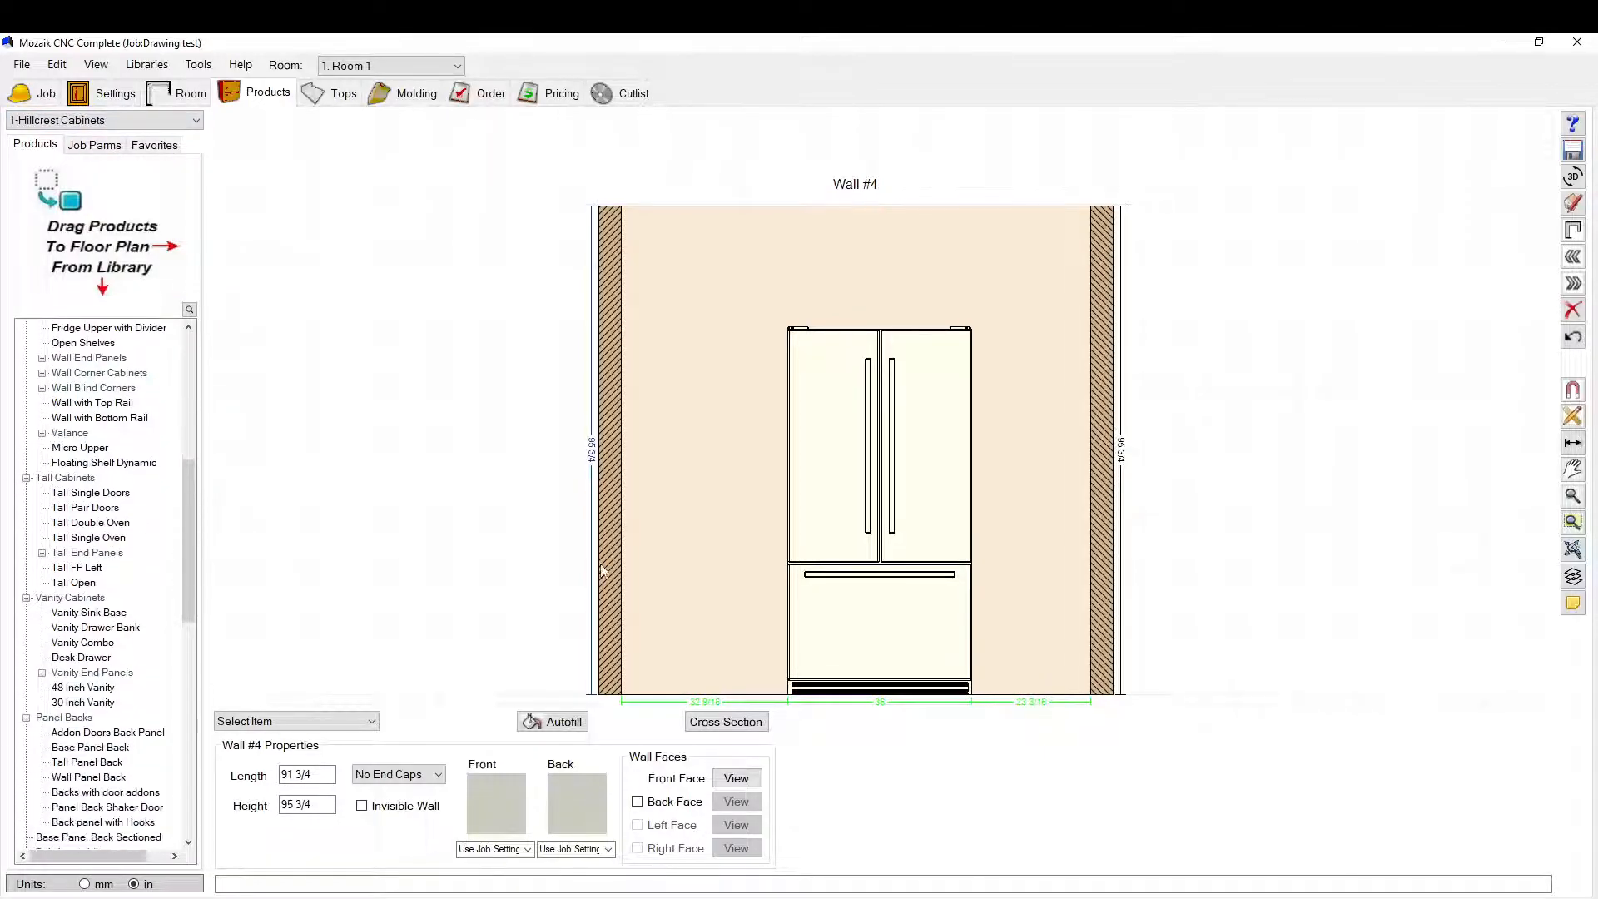
Step: Set the fridge's left clearance on Wall #4 to 30 in and deselect it
click(924, 521)
click(331, 783)
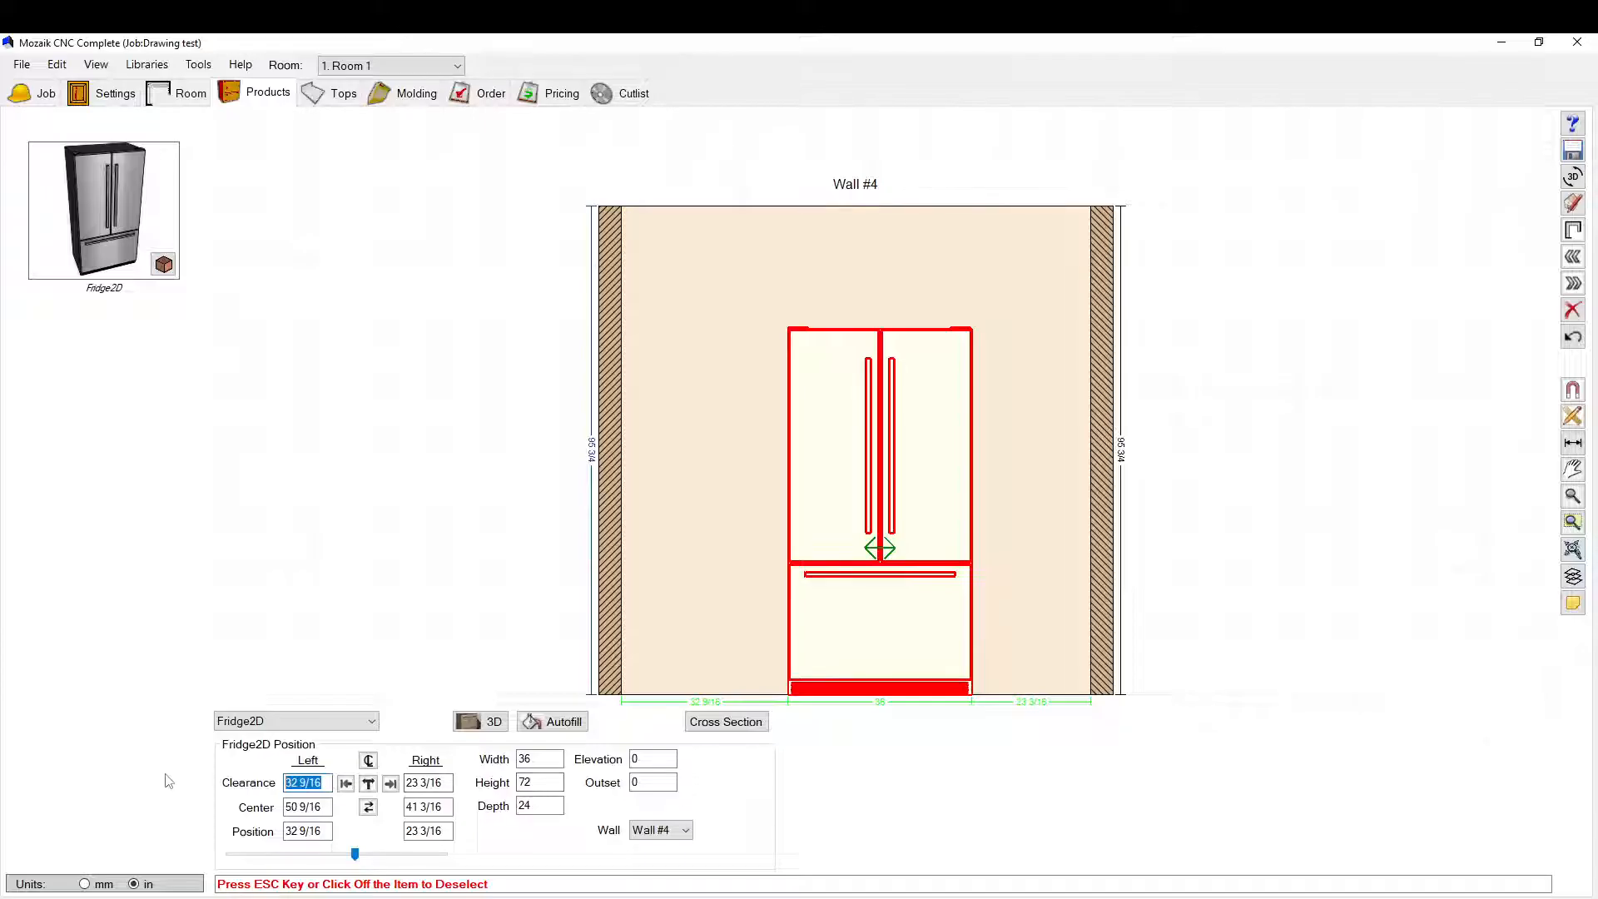
text(30)
key(Return)
click(331, 481)
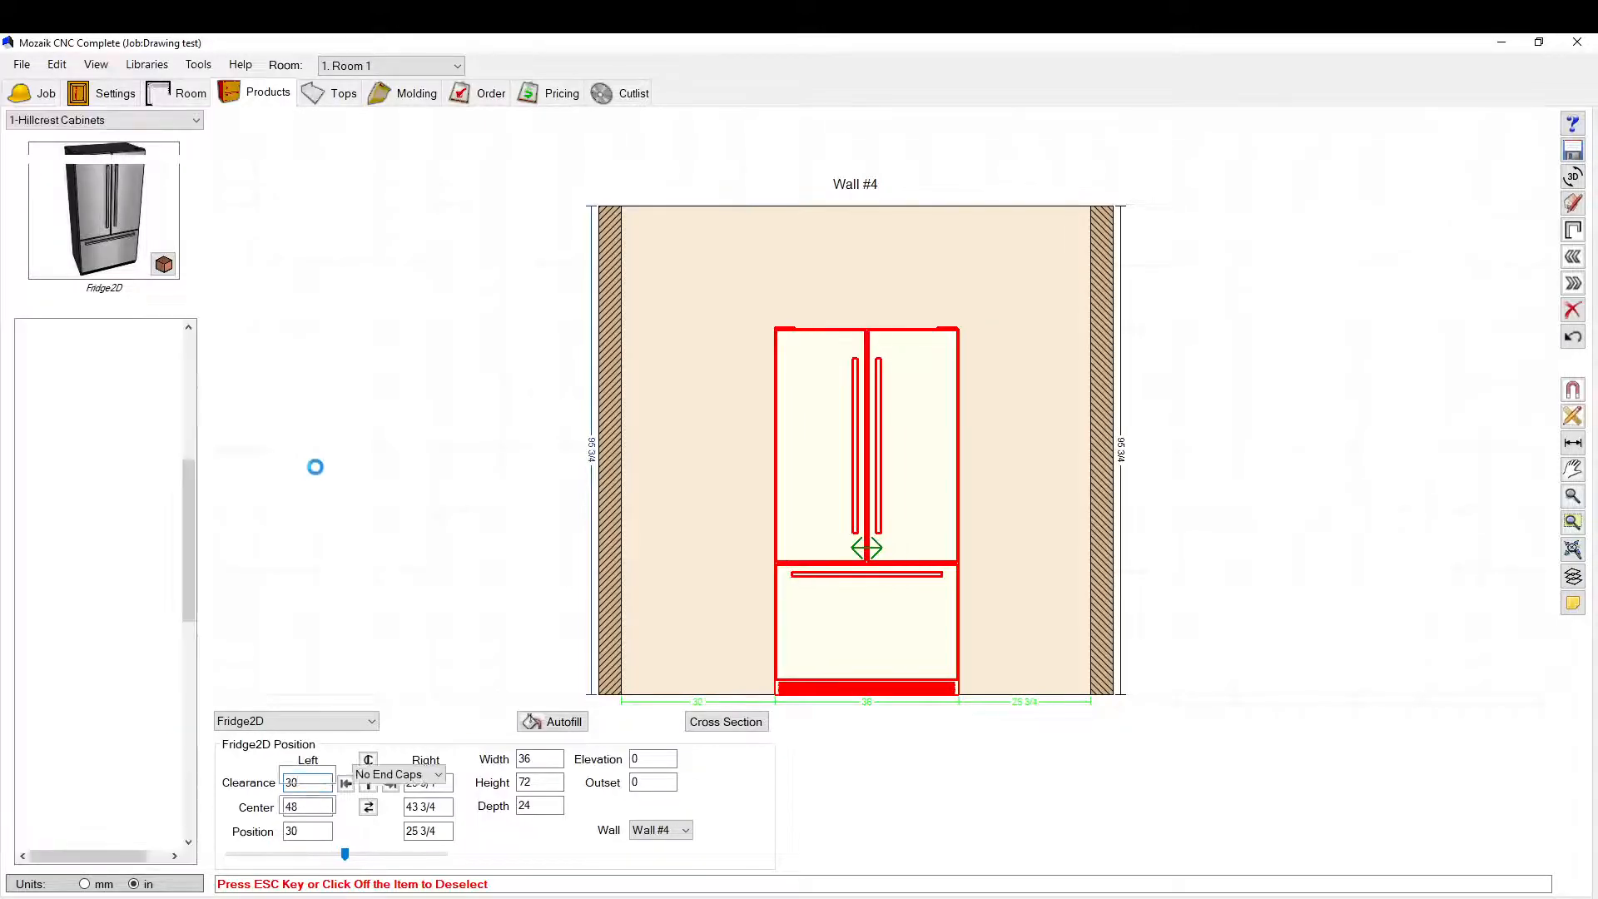
Step: Place a Fridge Upper with Divider on Wall #4 above the fridge, adjusting the cabinet height to fit over it
scroll(105, 433, up, 4)
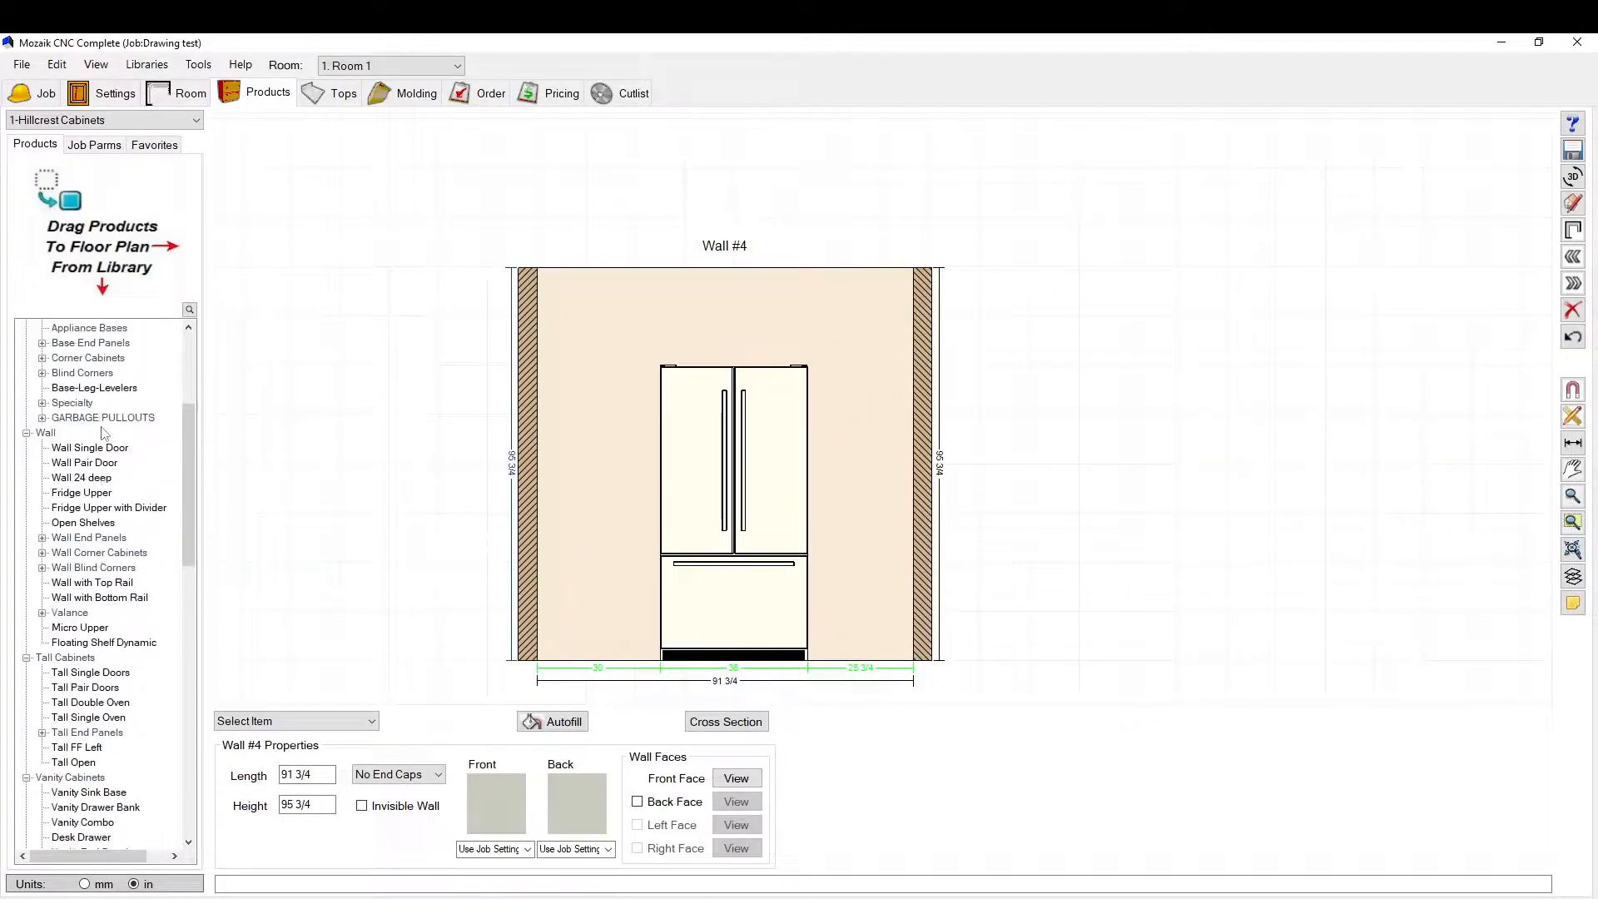
click(88, 509)
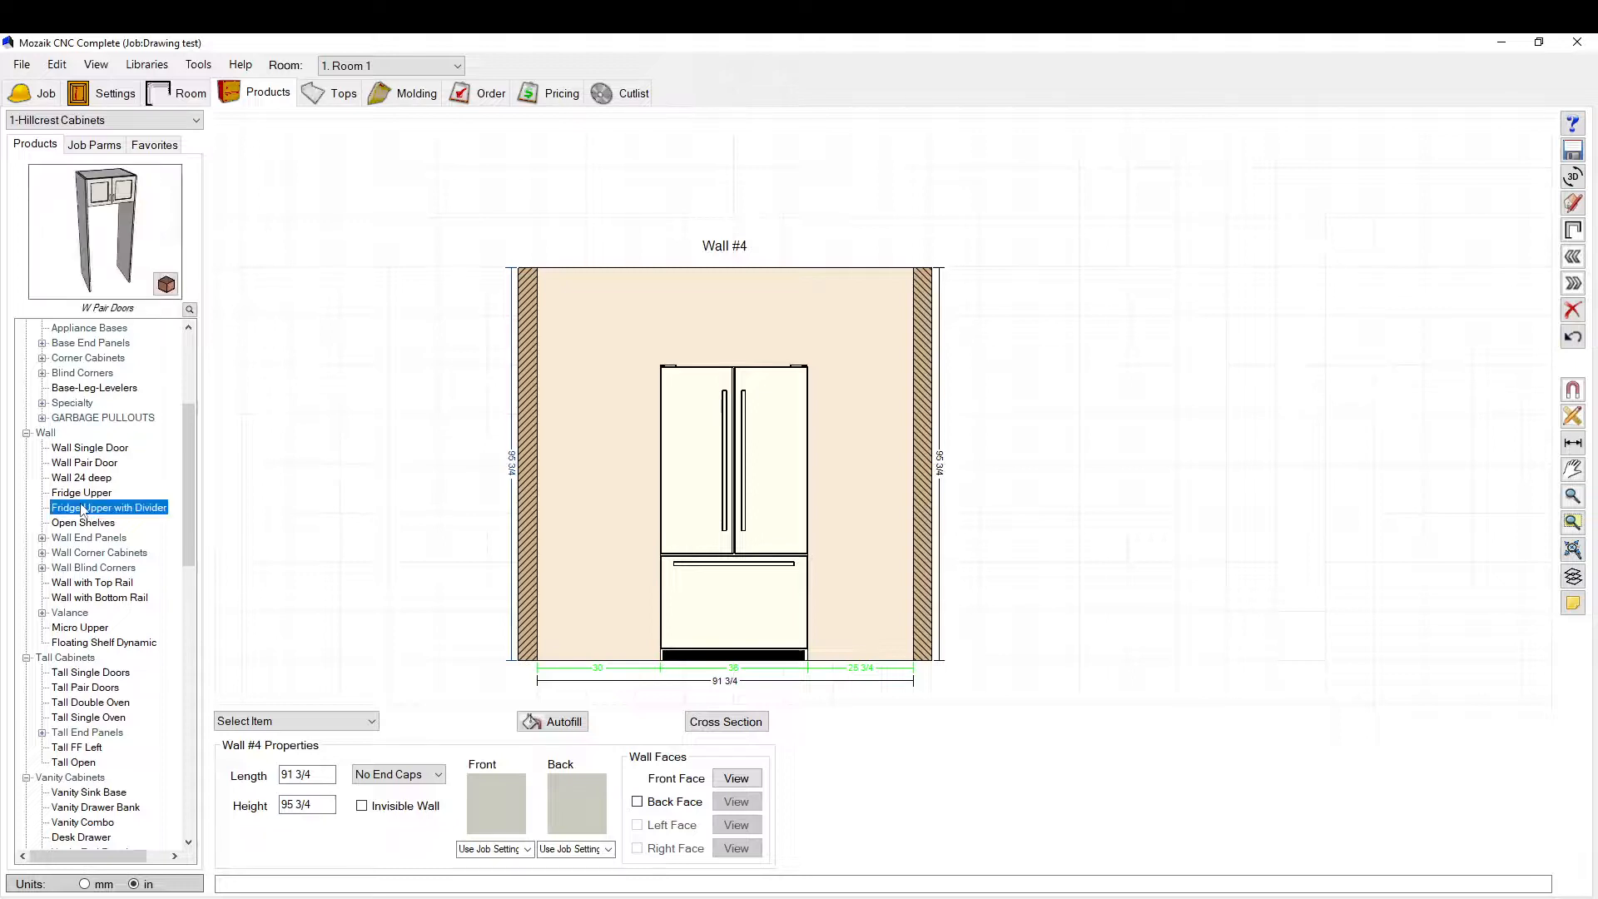
drag(198, 483, 729, 350)
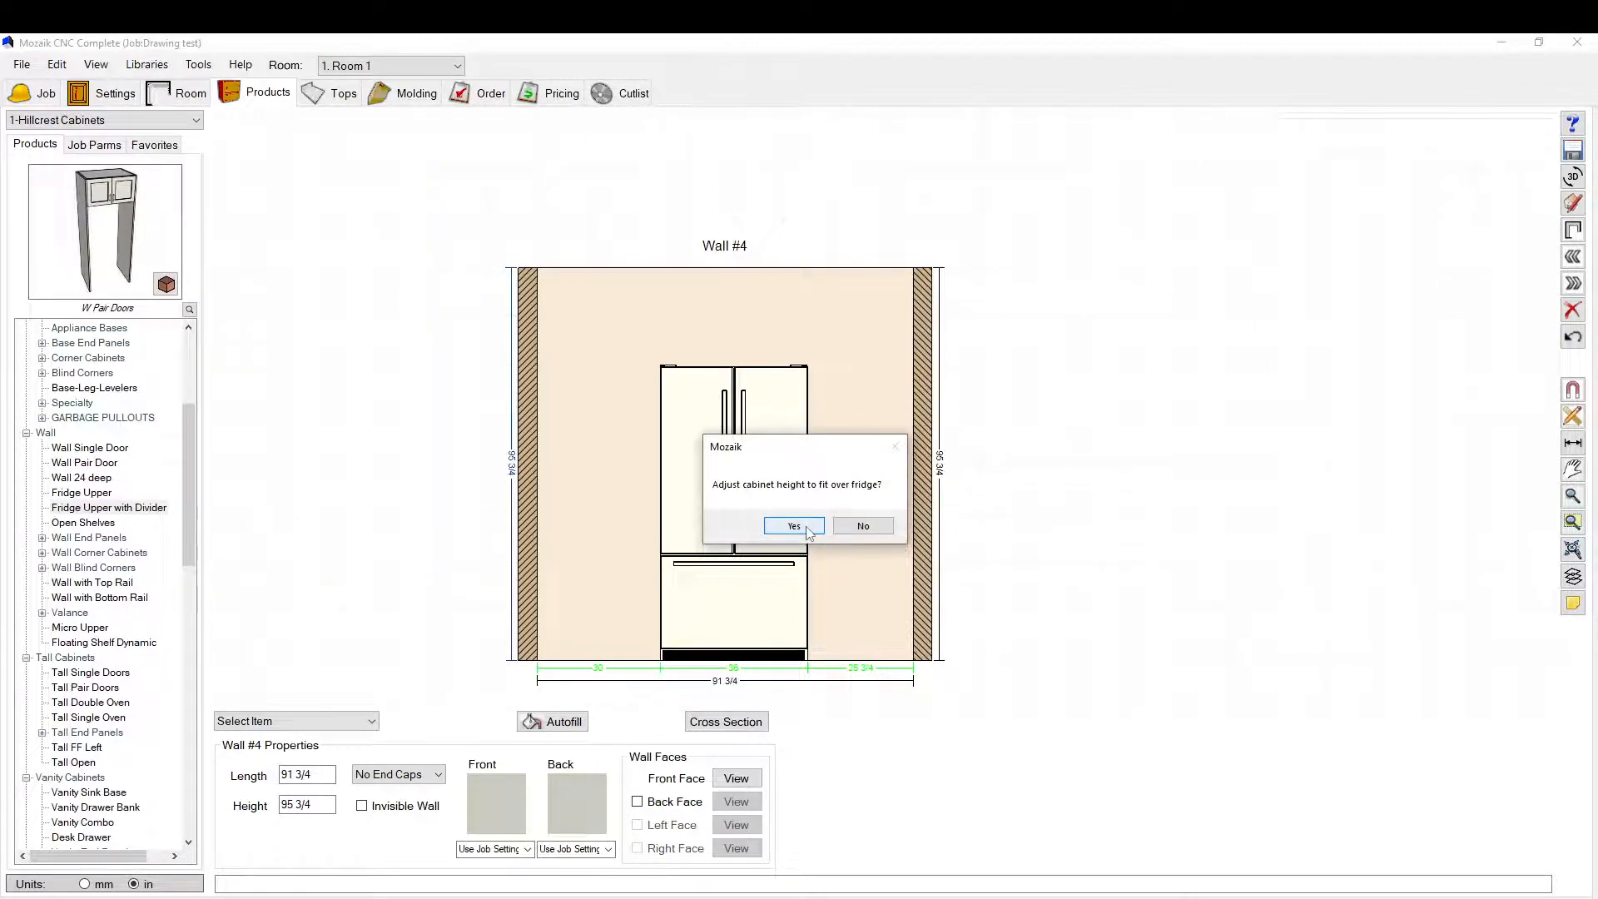
click(806, 529)
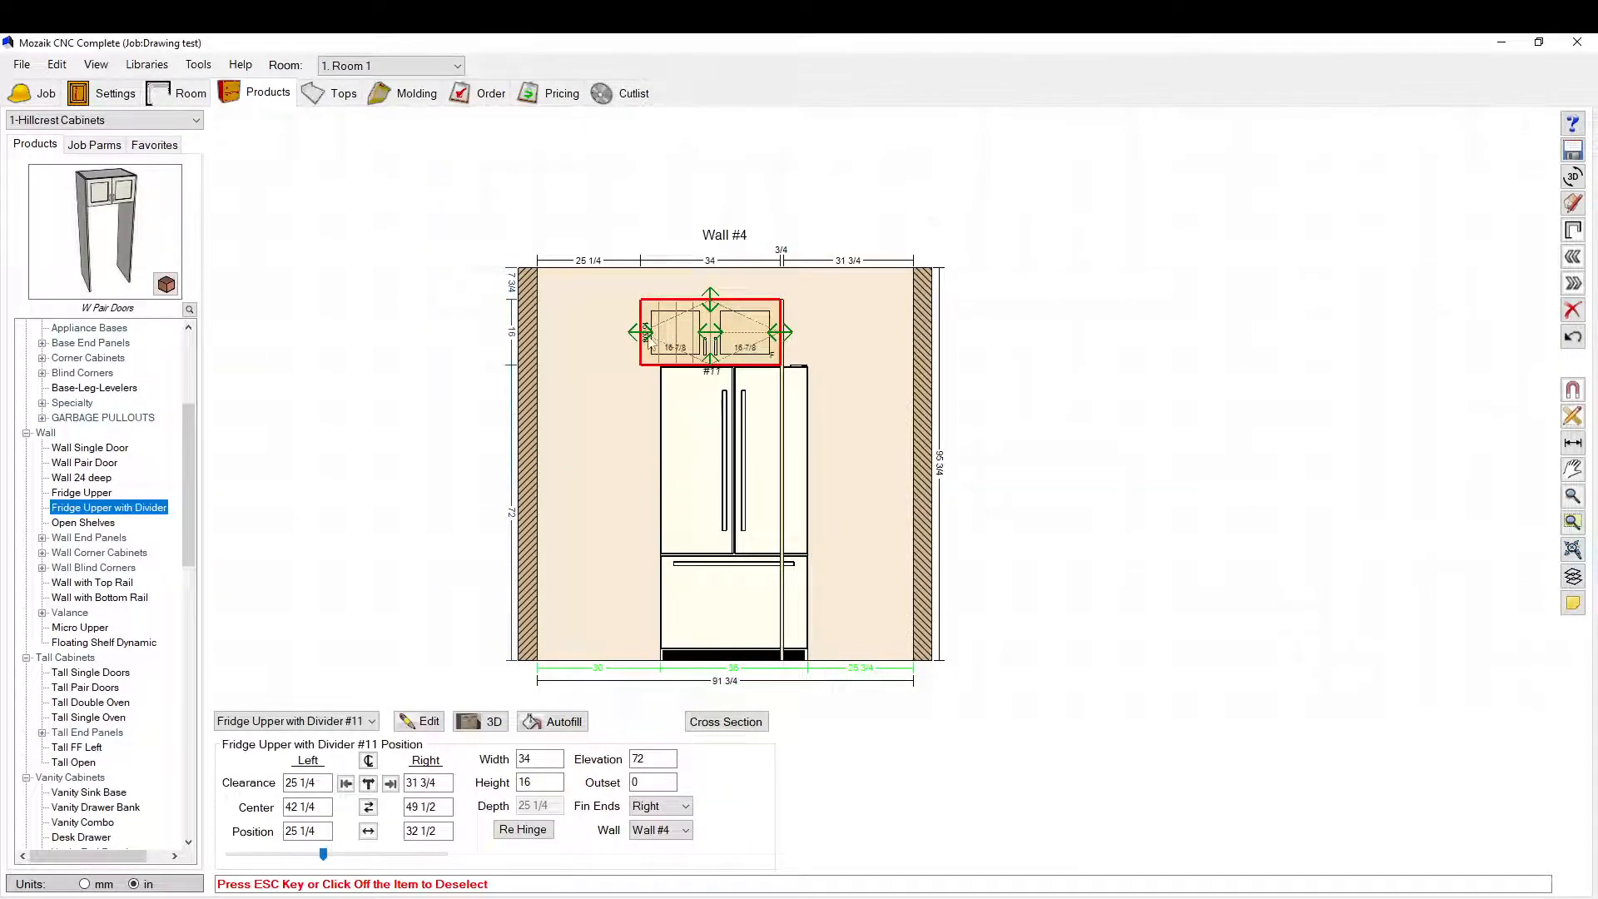
Step: Stretch the fridge upper's two sides so it spans past both sides of the fridge, 40 in wide
drag(782, 332, 820, 332)
drag(640, 332, 653, 333)
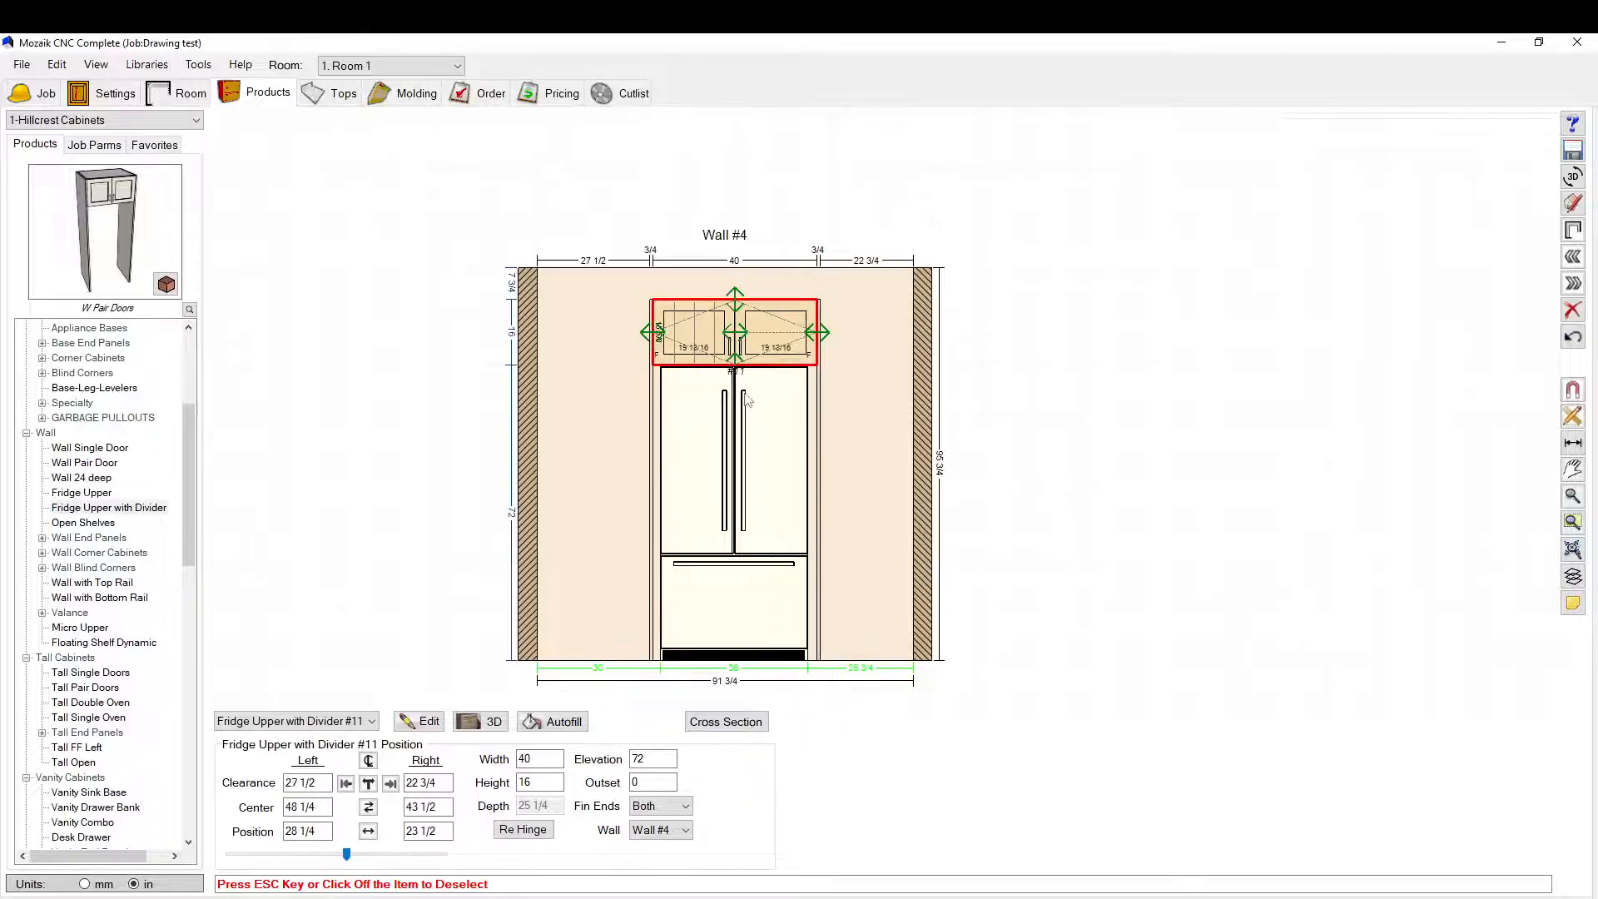
scroll(735, 354, up, 1)
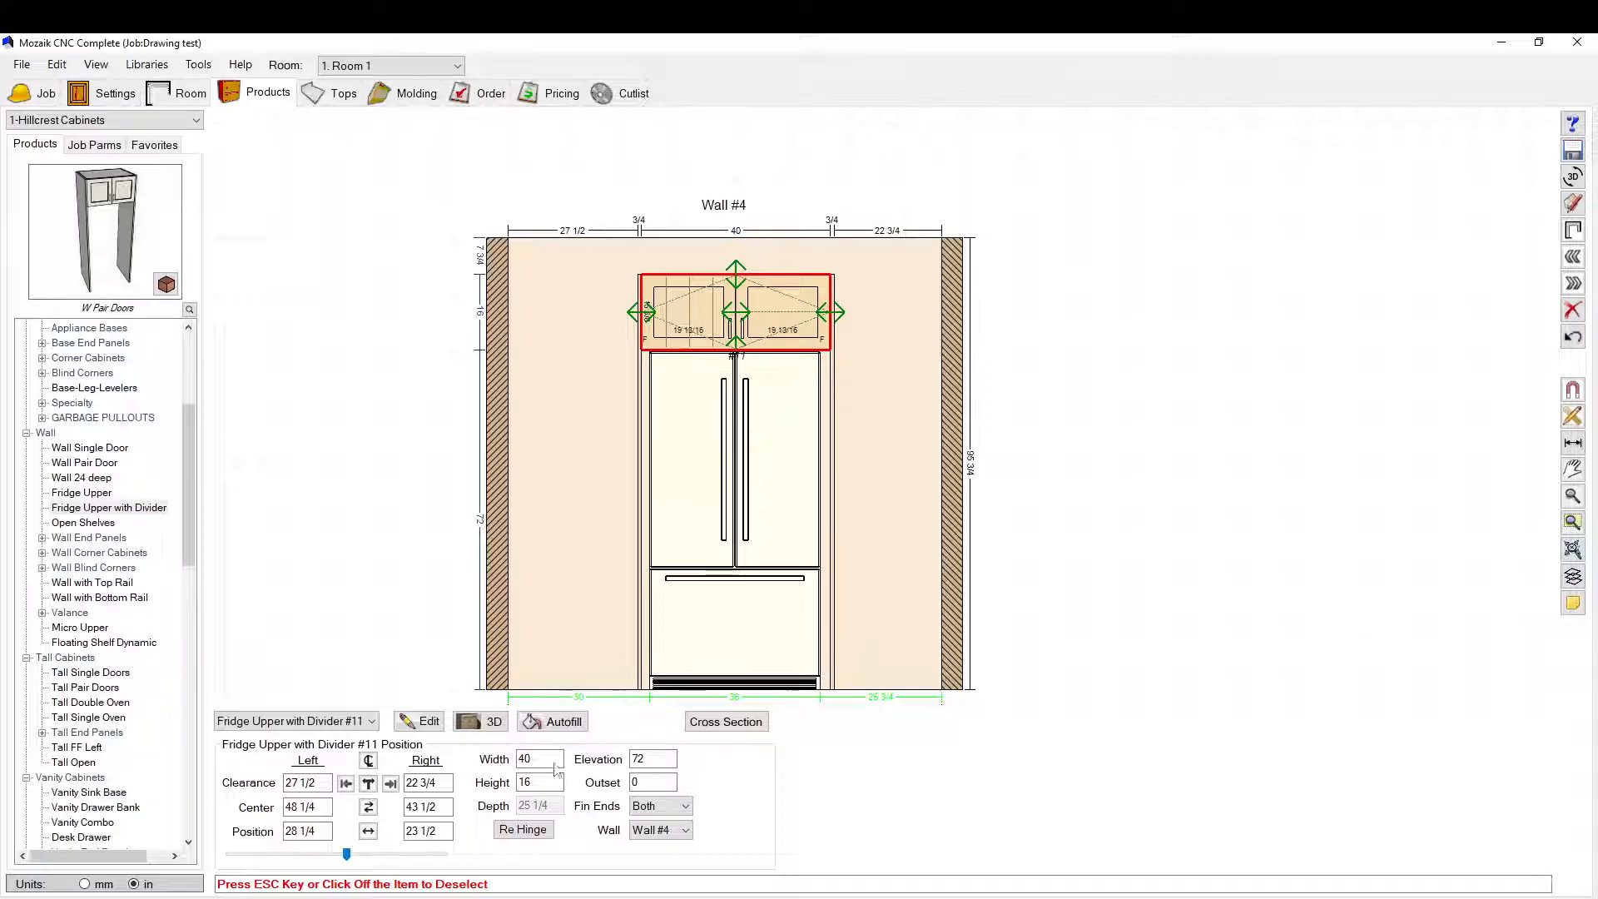
Step: Set the fridge upper's width to 37 in, stretching in both directions, and check its fit over the fridge
click(653, 761)
drag(546, 758, 445, 744)
text(37)
key(Return)
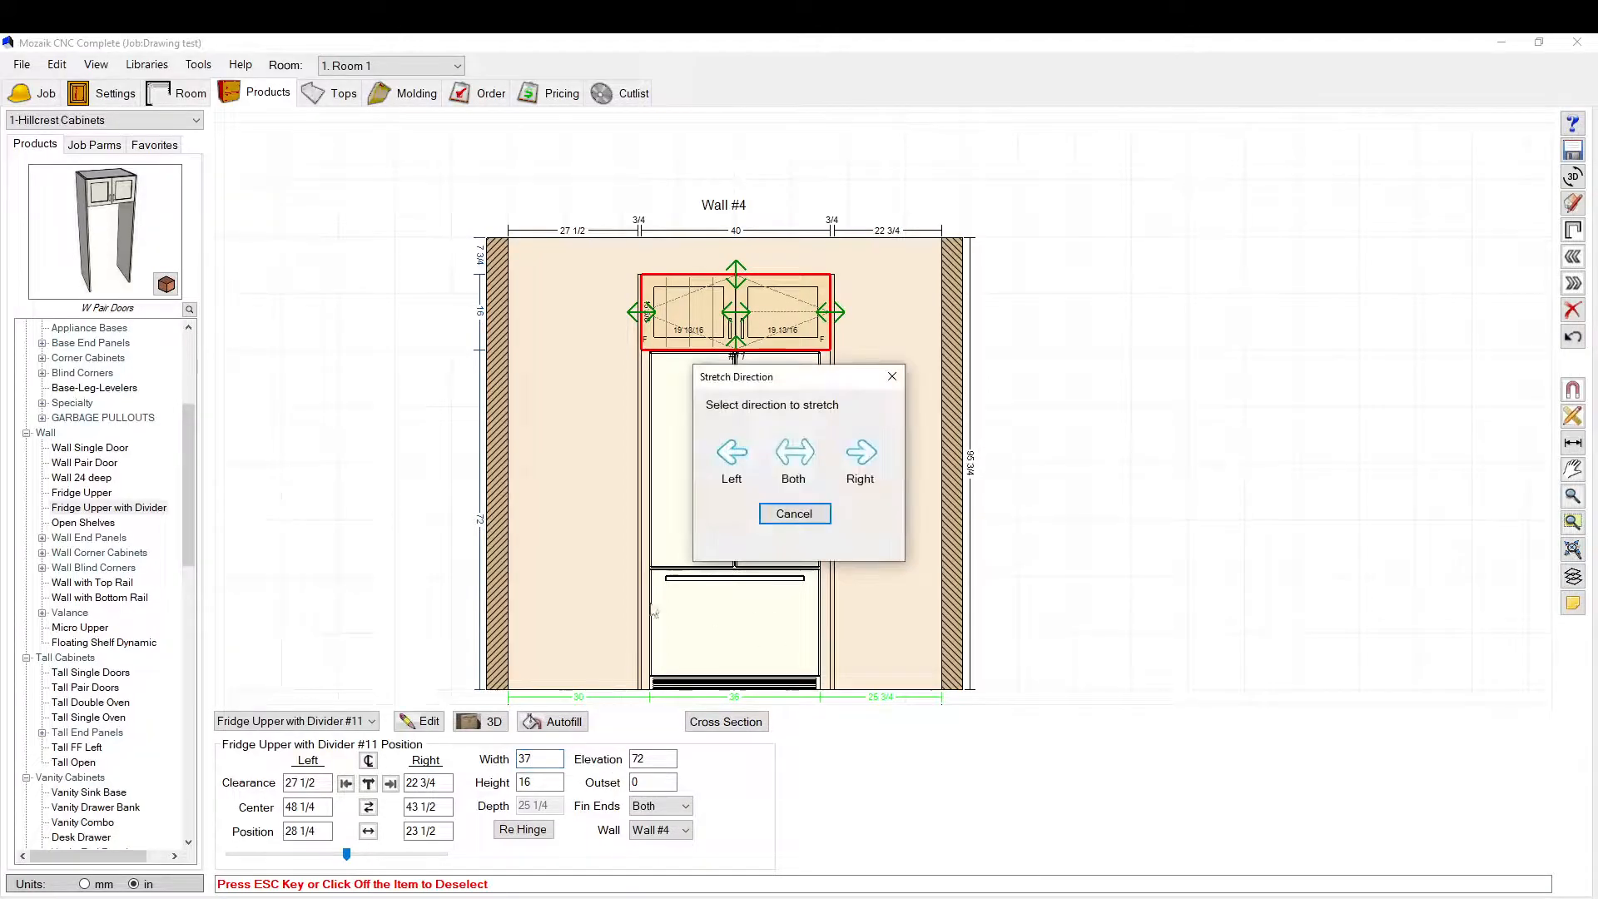
click(815, 454)
click(760, 475)
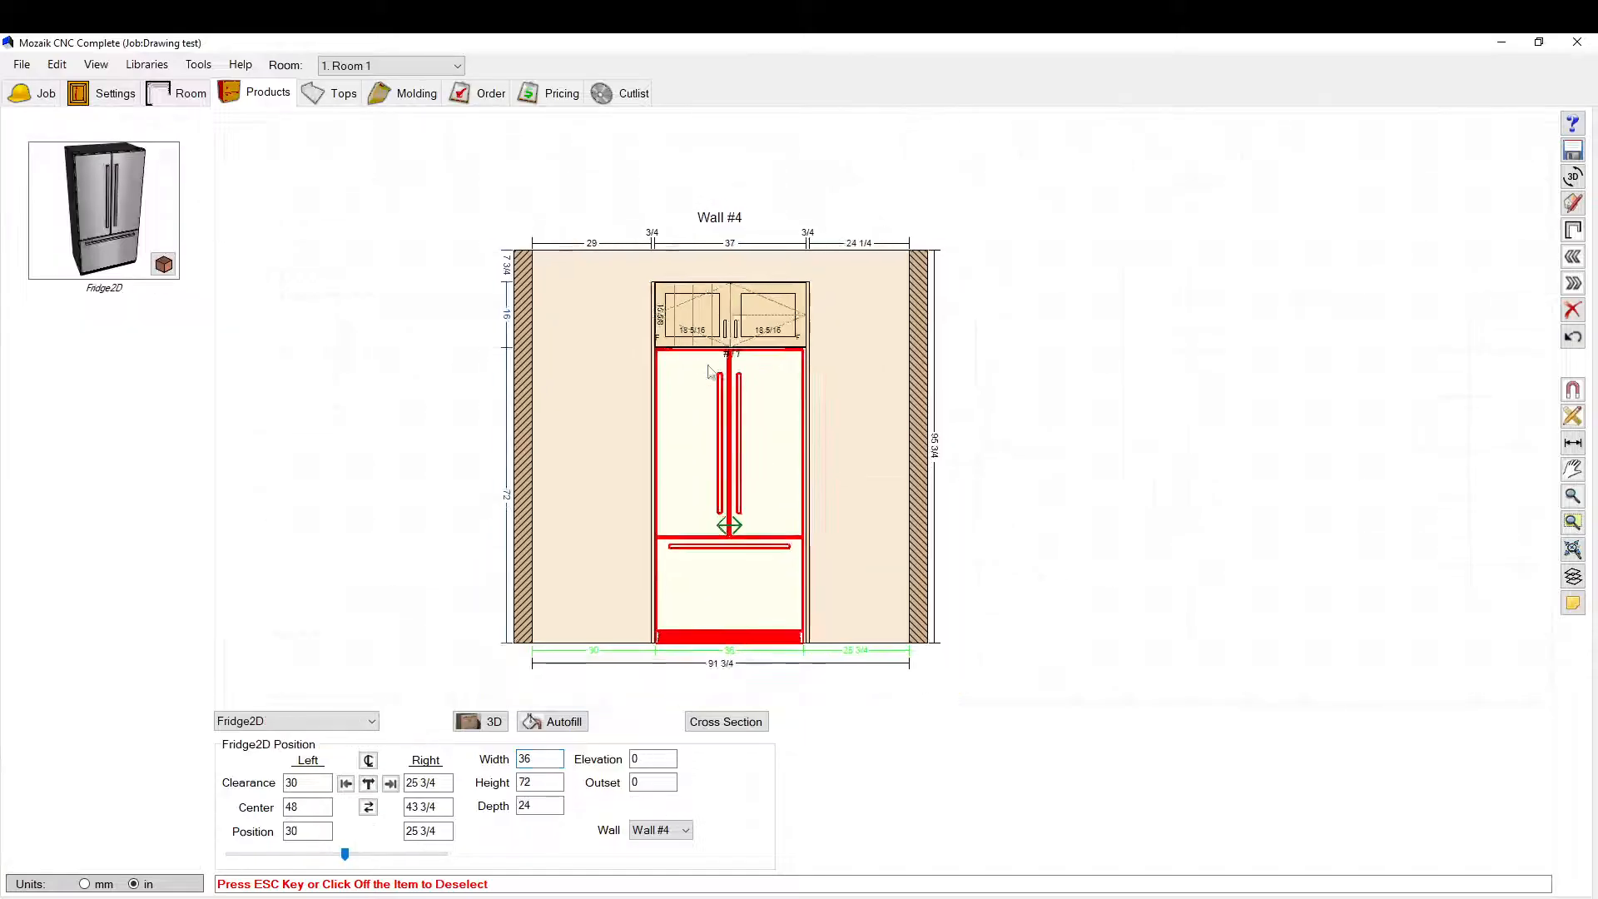
scroll(741, 283, up, 4)
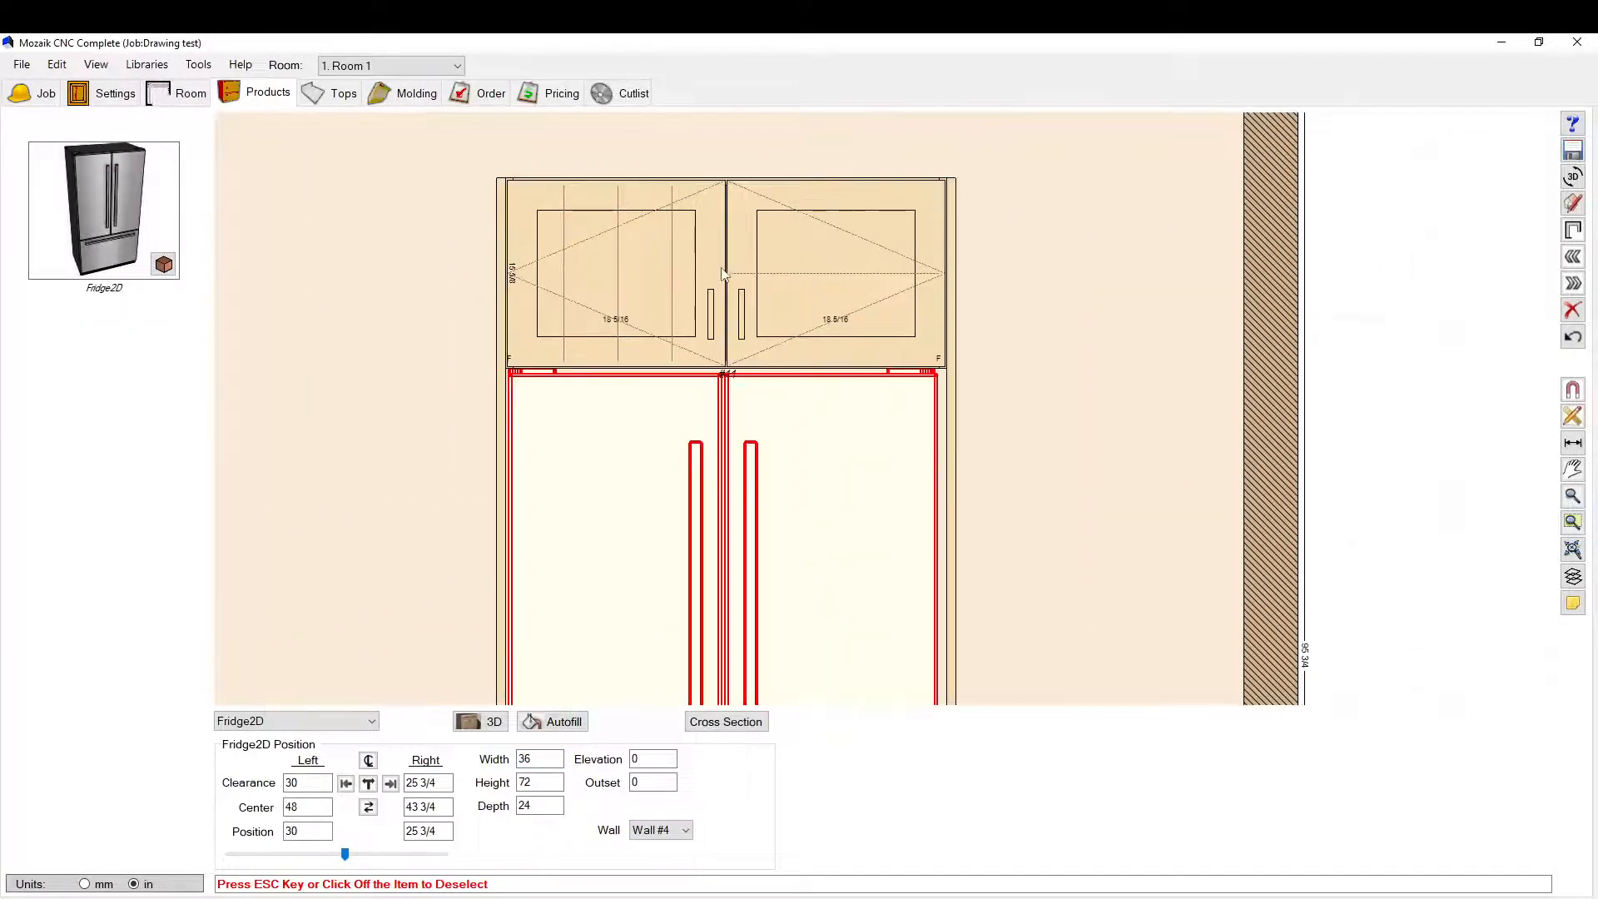
click(659, 417)
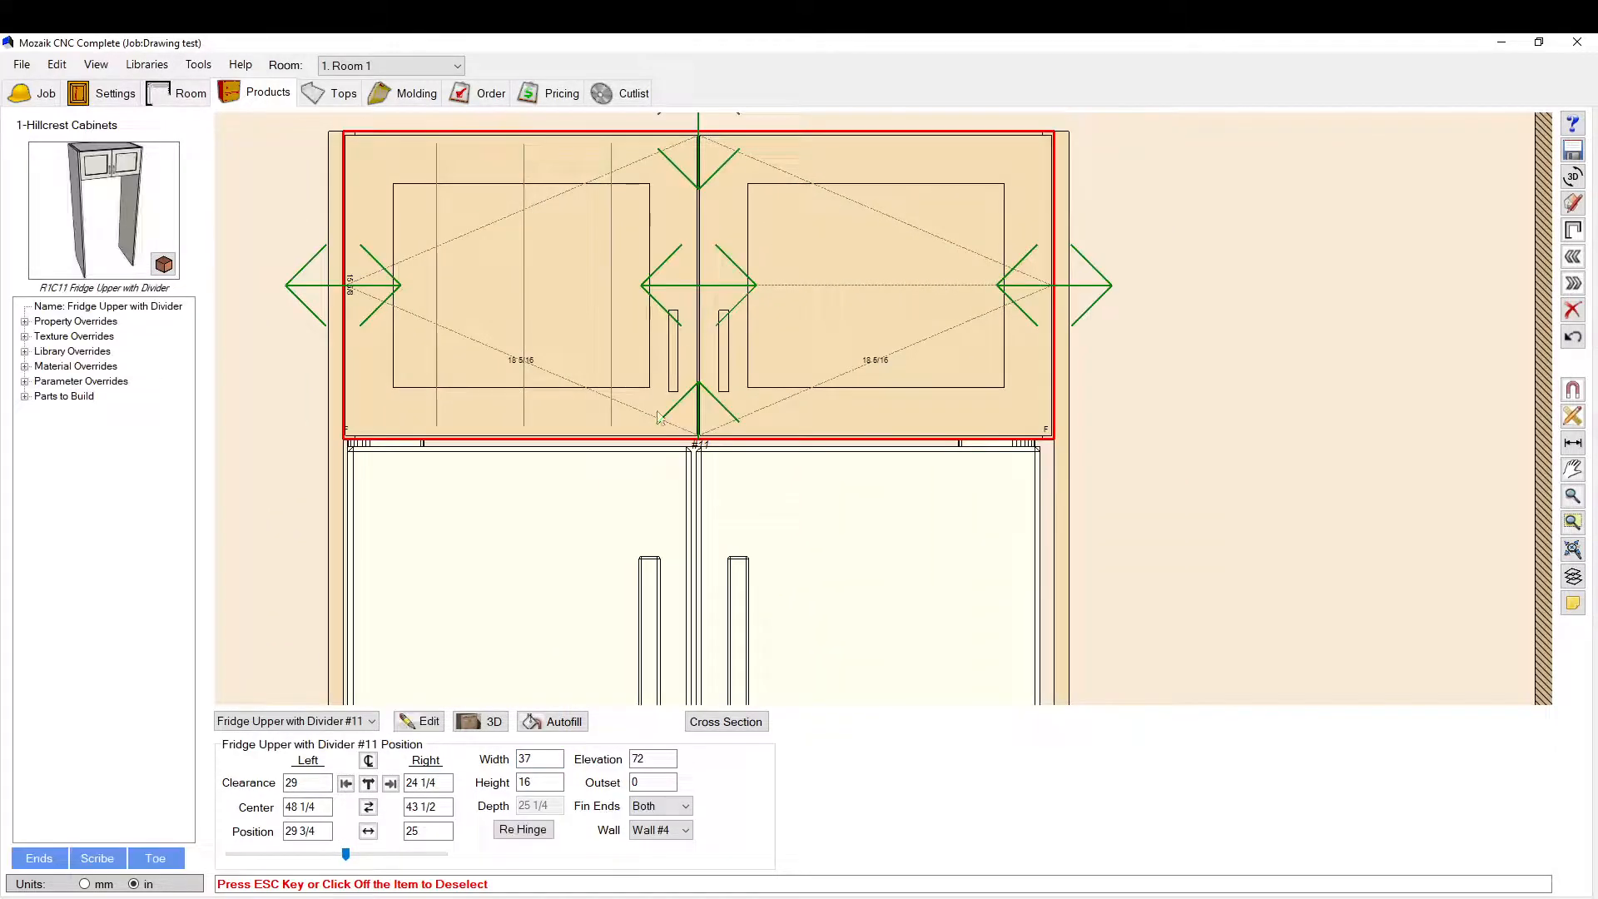
Step: Set the fridge upper's height to 15 in on Wall #4 and deselect it
double_click(521, 783)
key(Return)
click(1306, 425)
scroll(879, 291, down, 4)
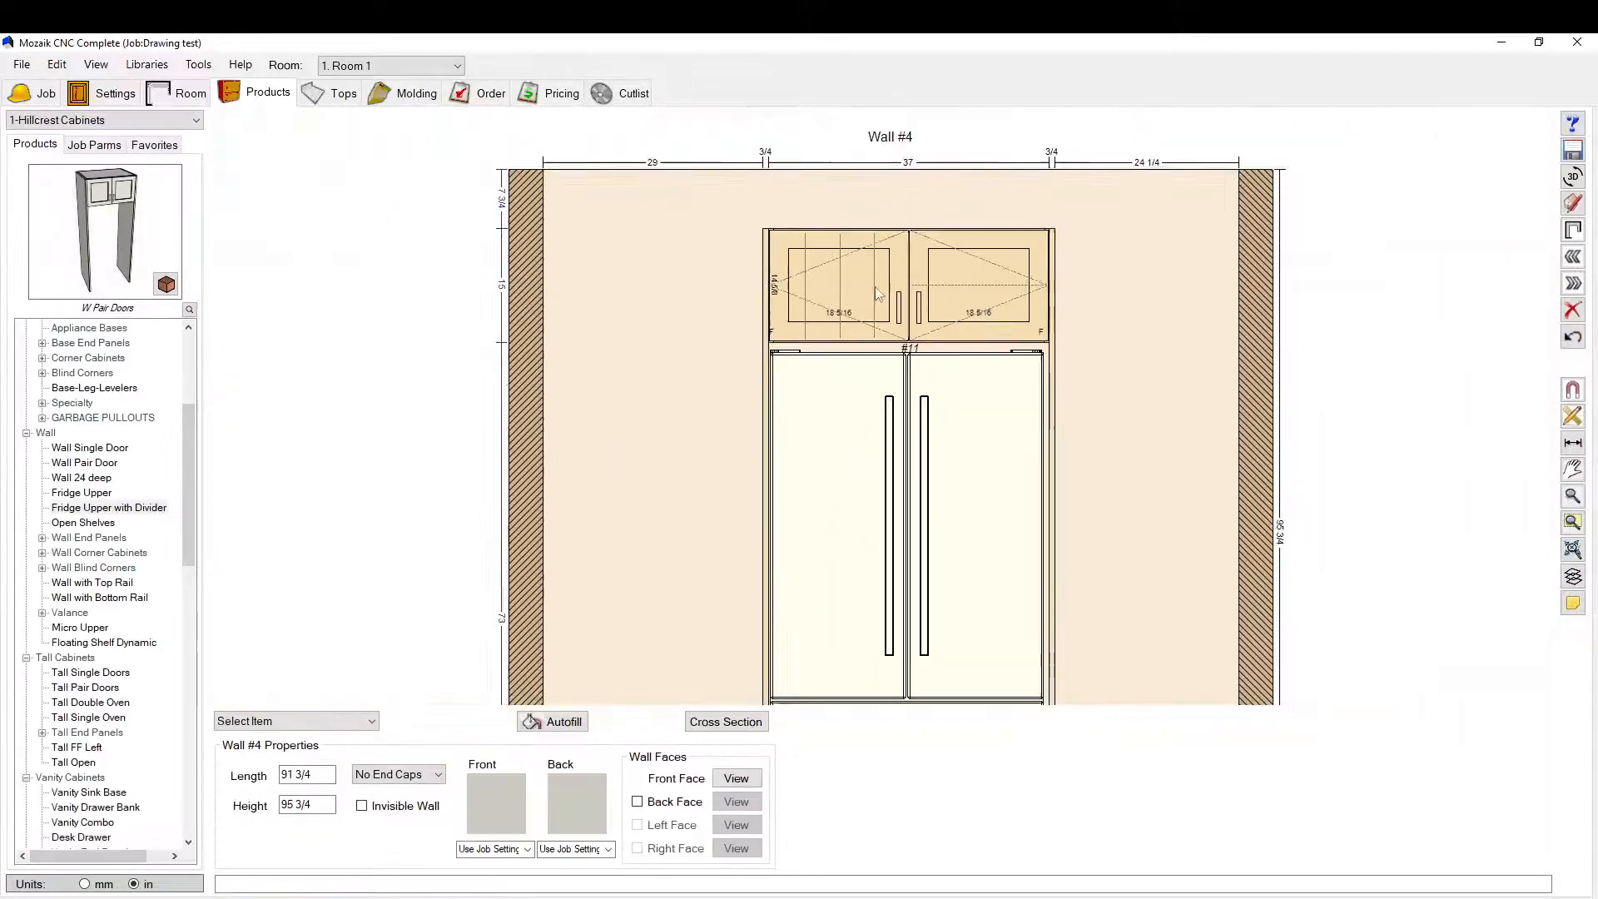
scroll(879, 292, down, 3)
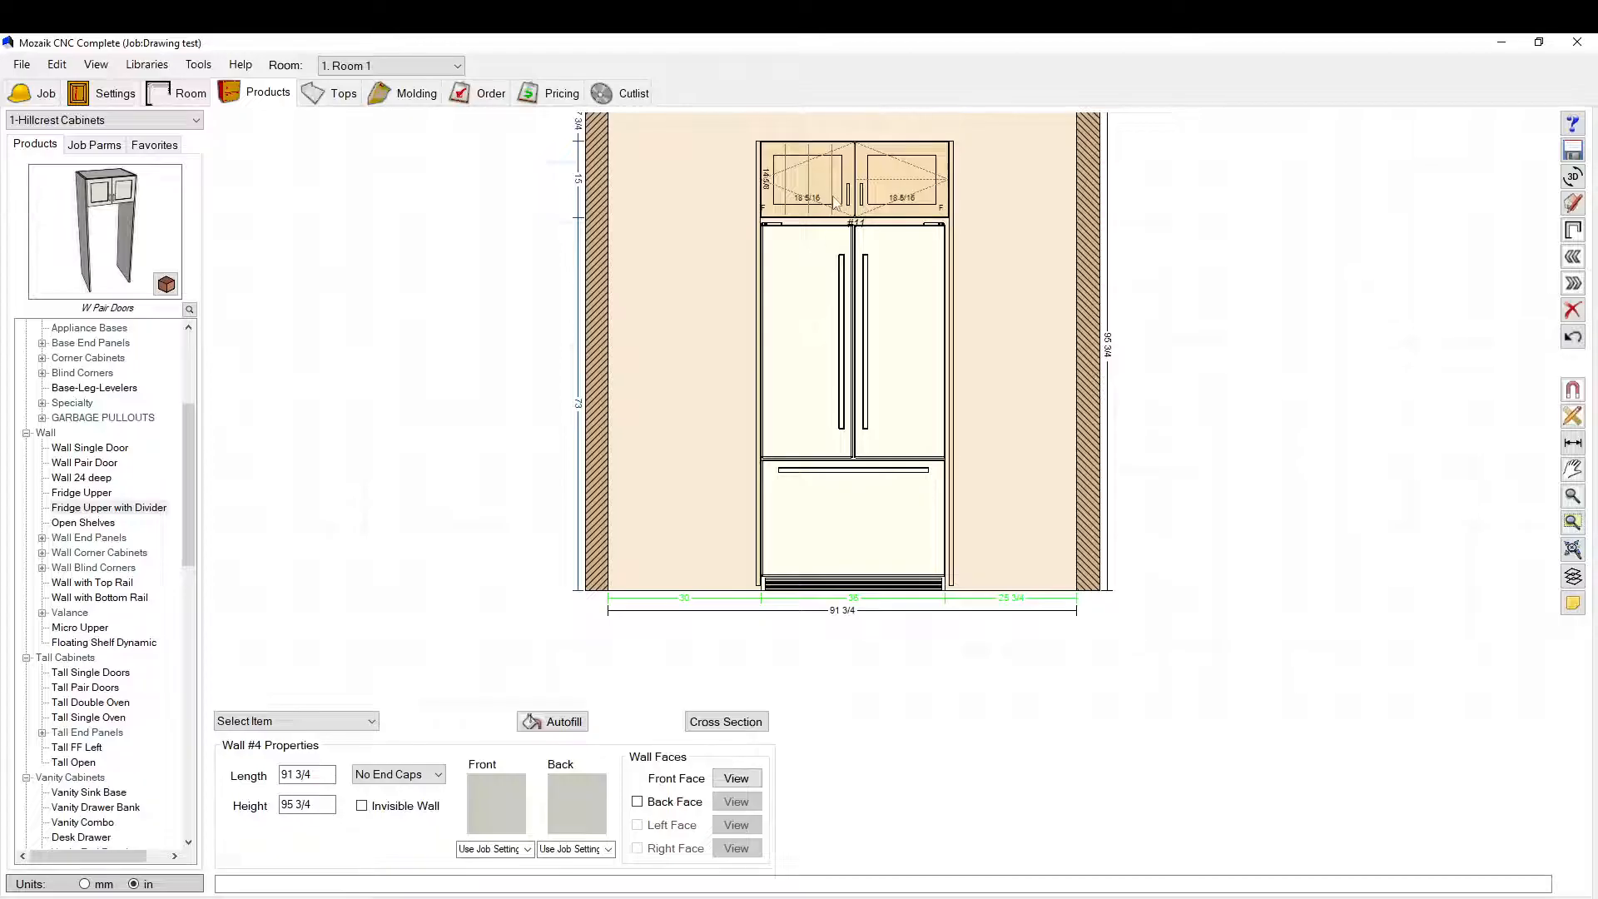
Step: Adjust the bottom edge of the fridge upper's left end so that side panel extends down to the floor
click(835, 202)
scroll(809, 587, up, 6)
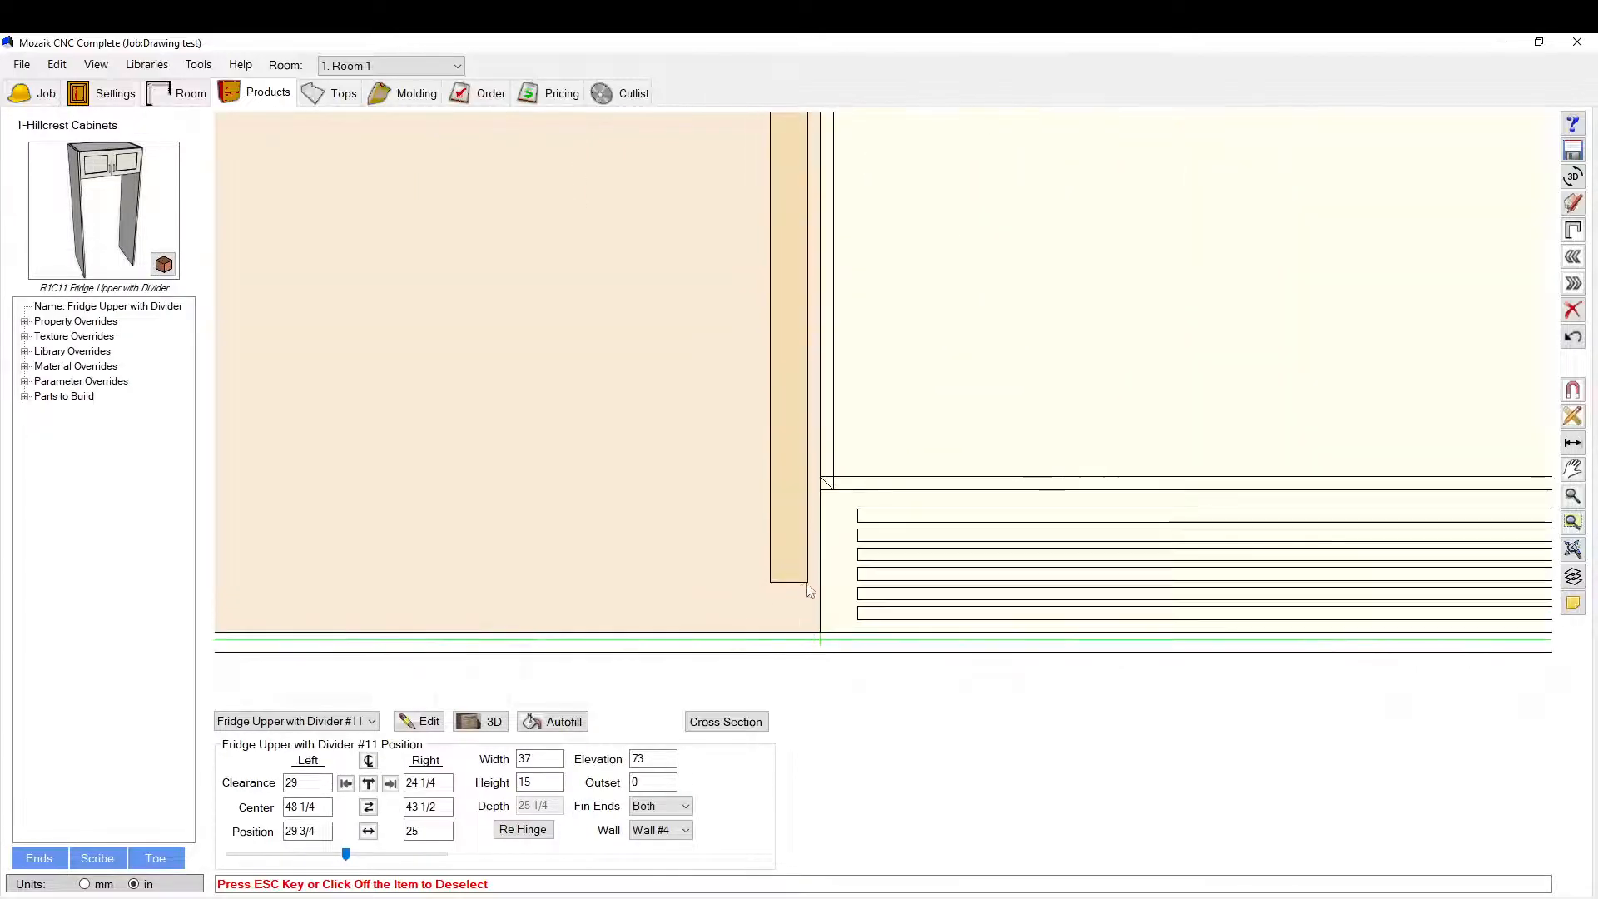
scroll(805, 633, down, 6)
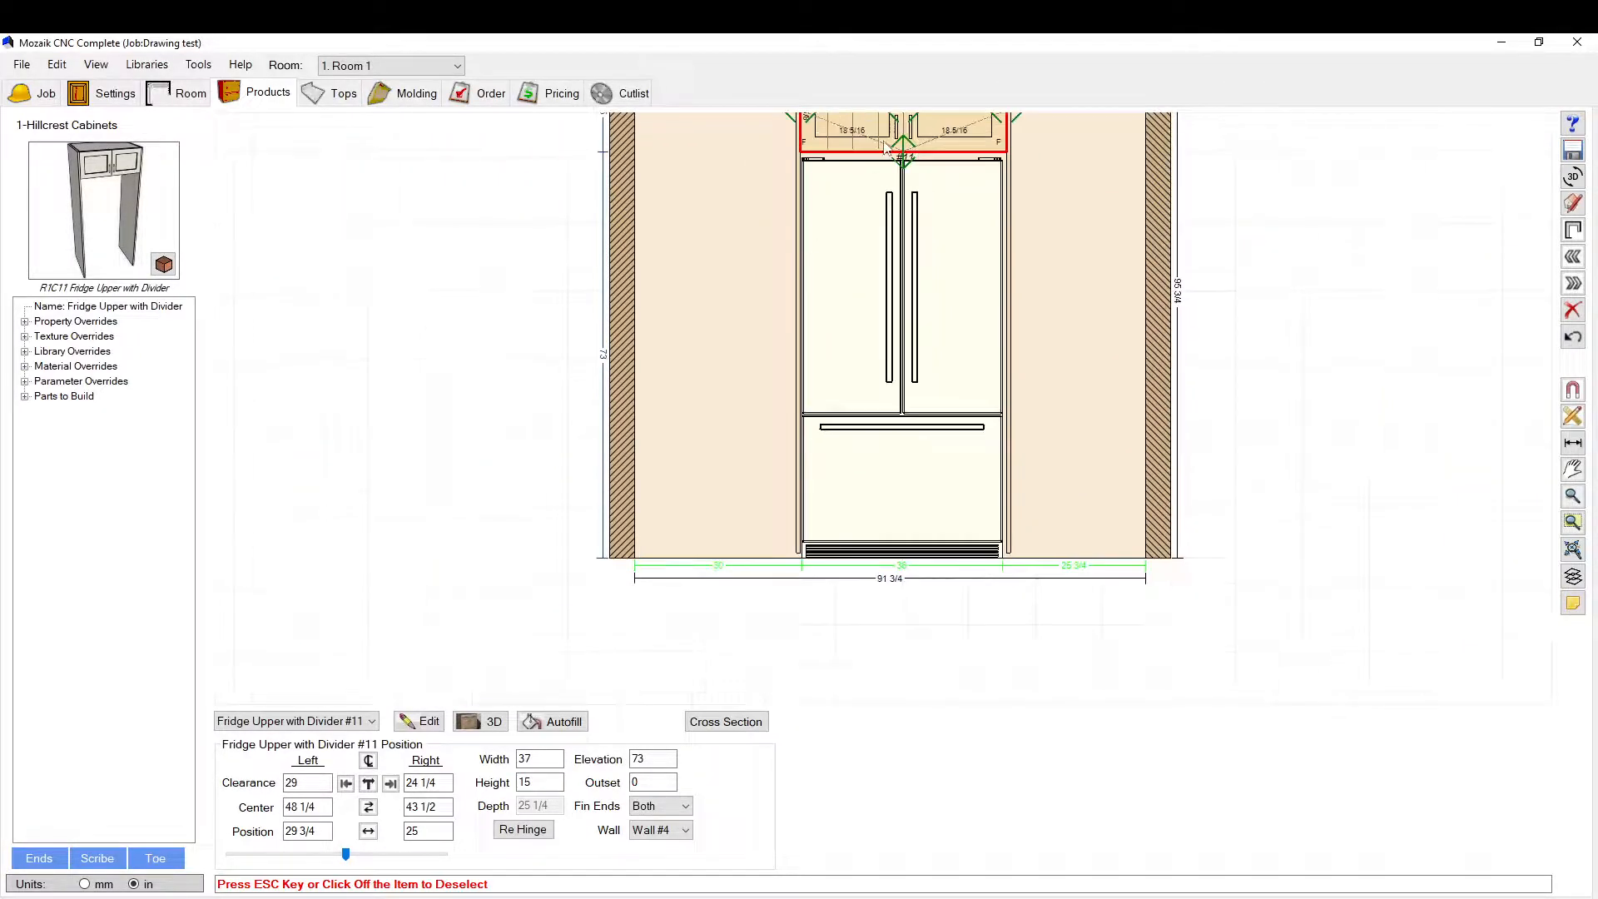
double_click(882, 140)
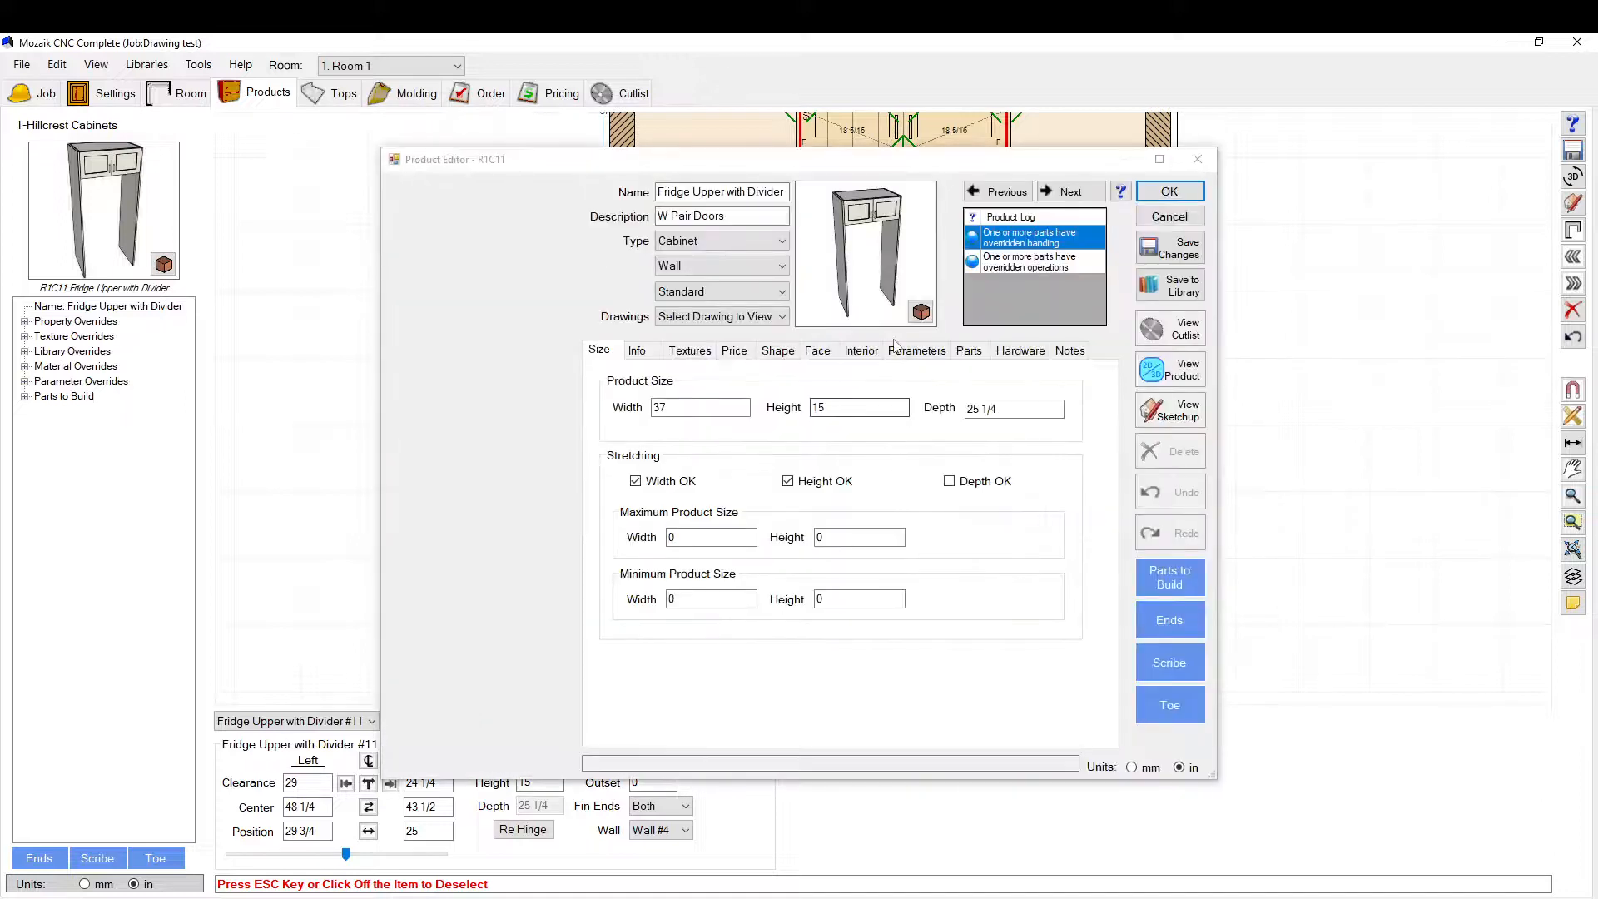
click(790, 352)
click(633, 487)
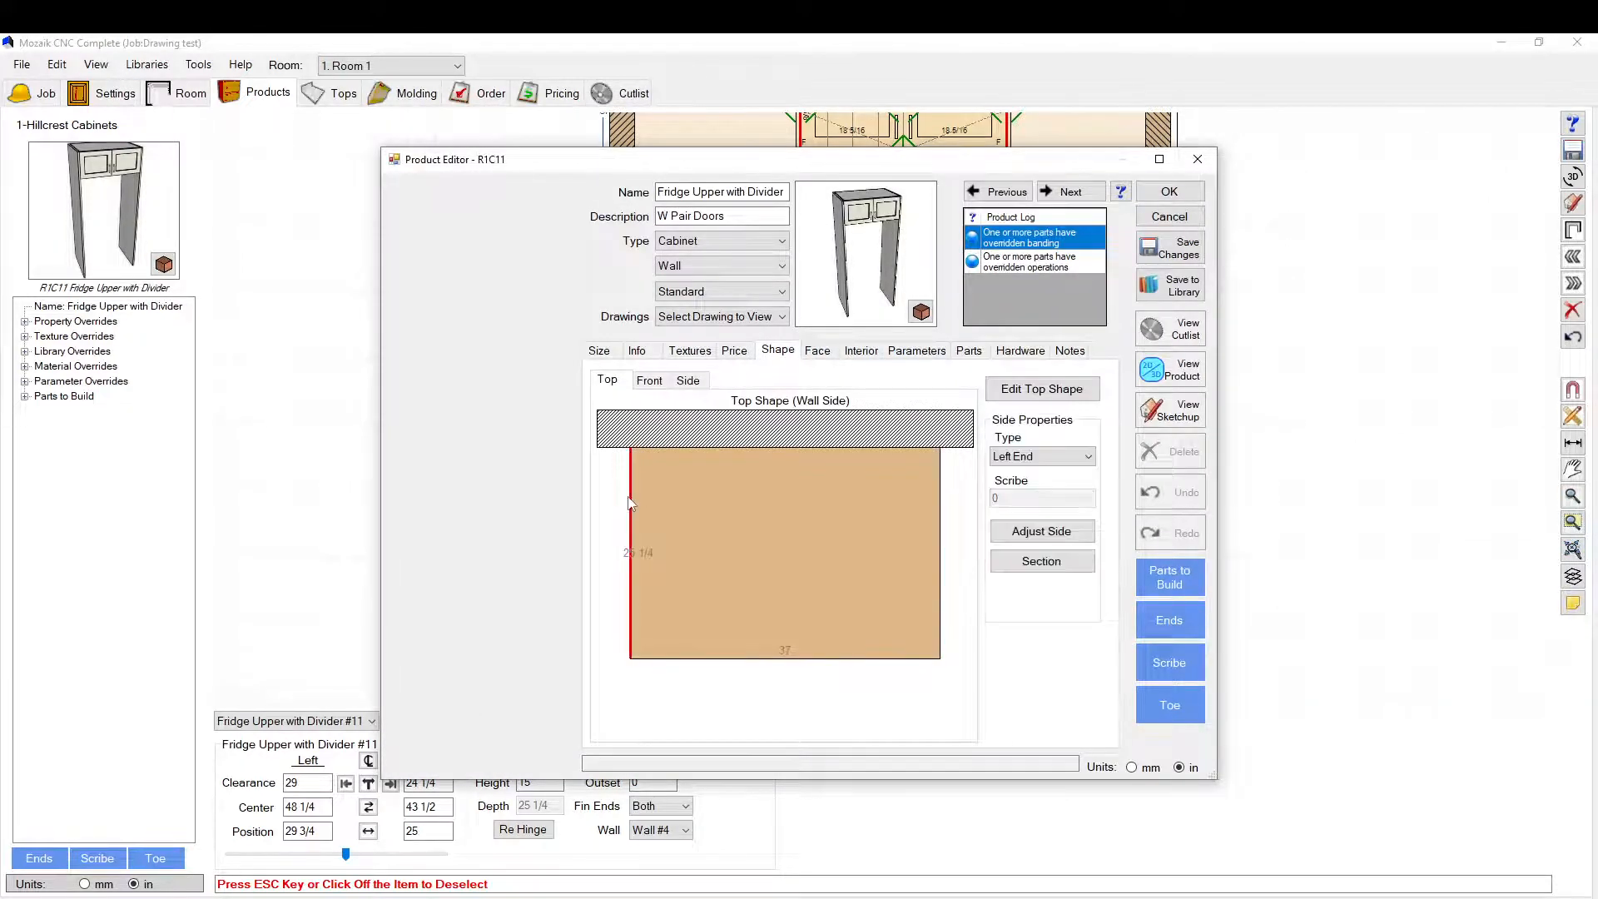
click(1042, 532)
click(799, 432)
text(72)
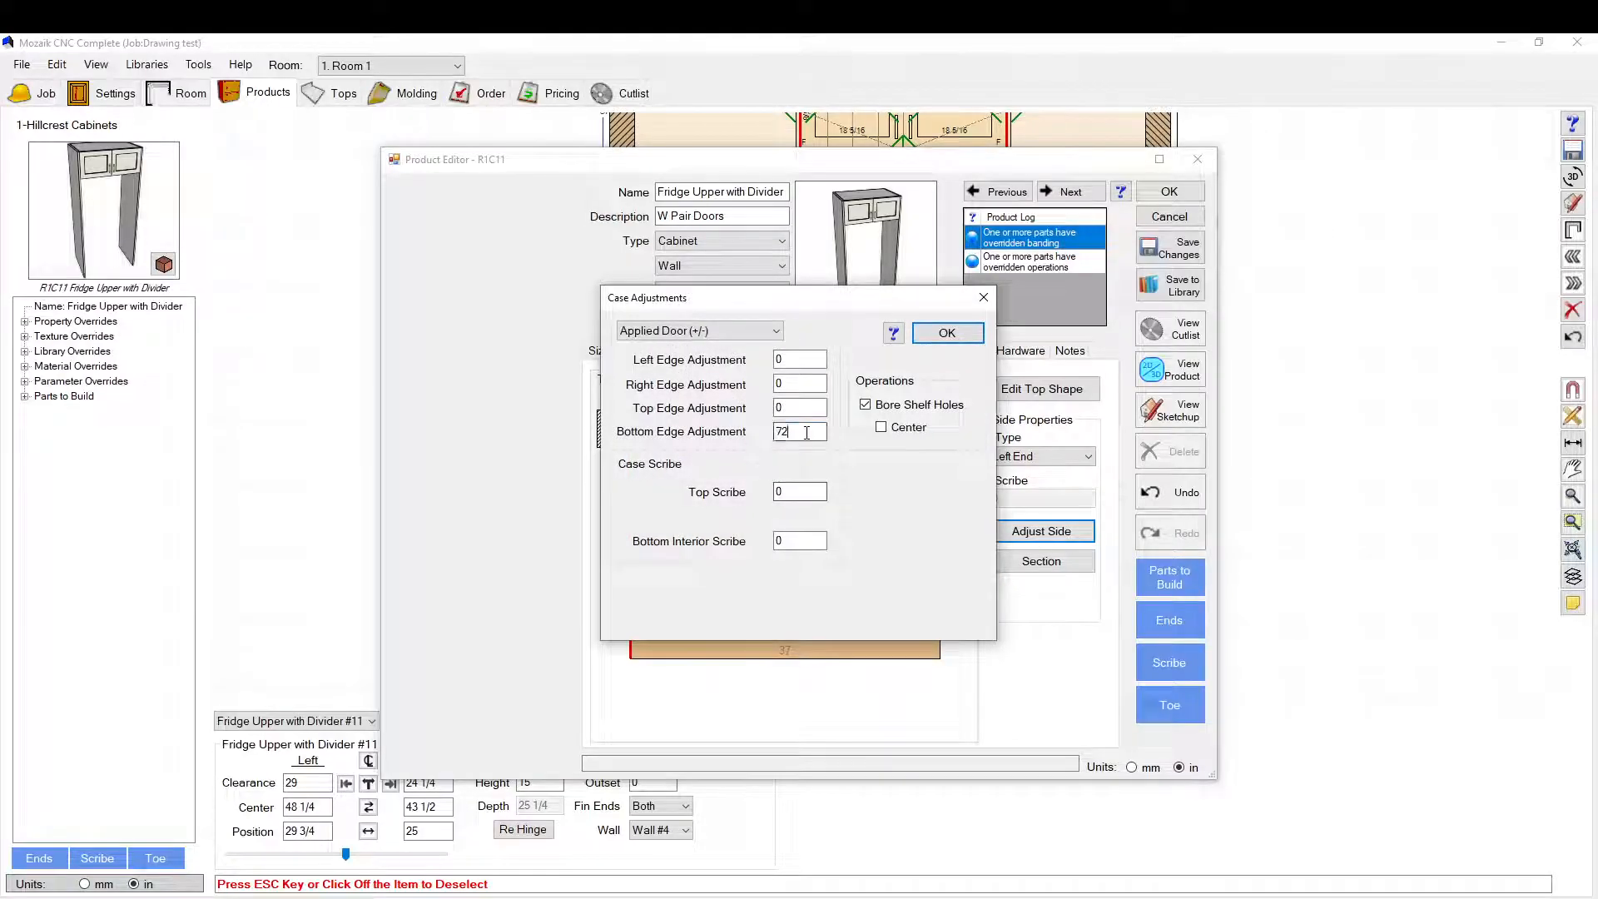
click(947, 332)
Step: Extend the bottom edge of the fridge upper's right end to the floor, apply the product edits and deselect the cabinet
click(940, 521)
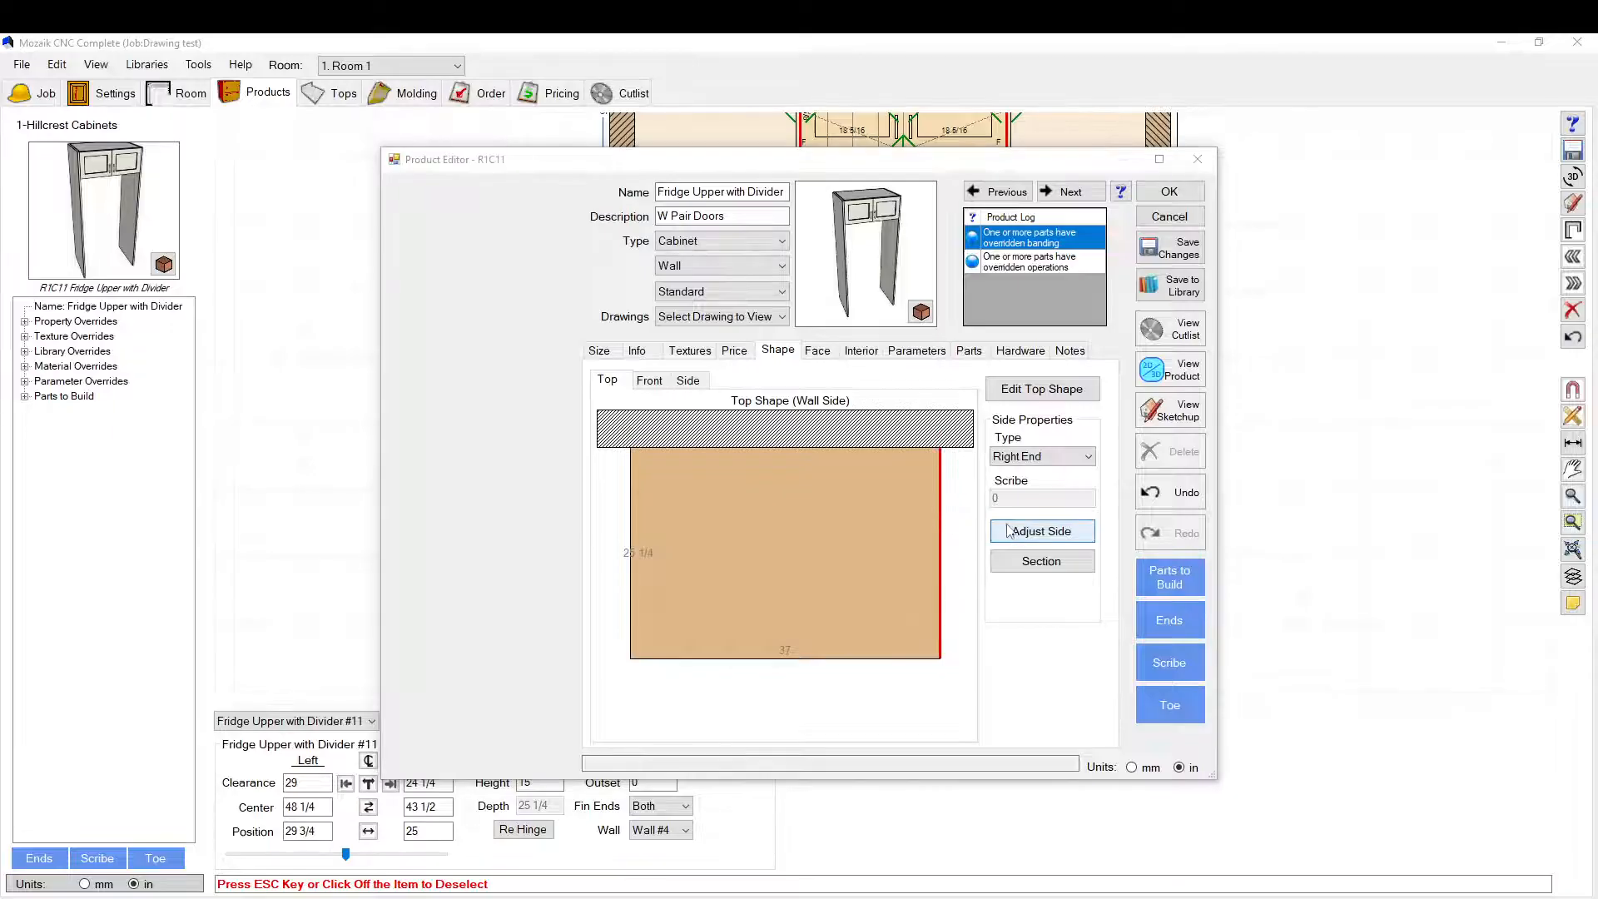
click(1008, 530)
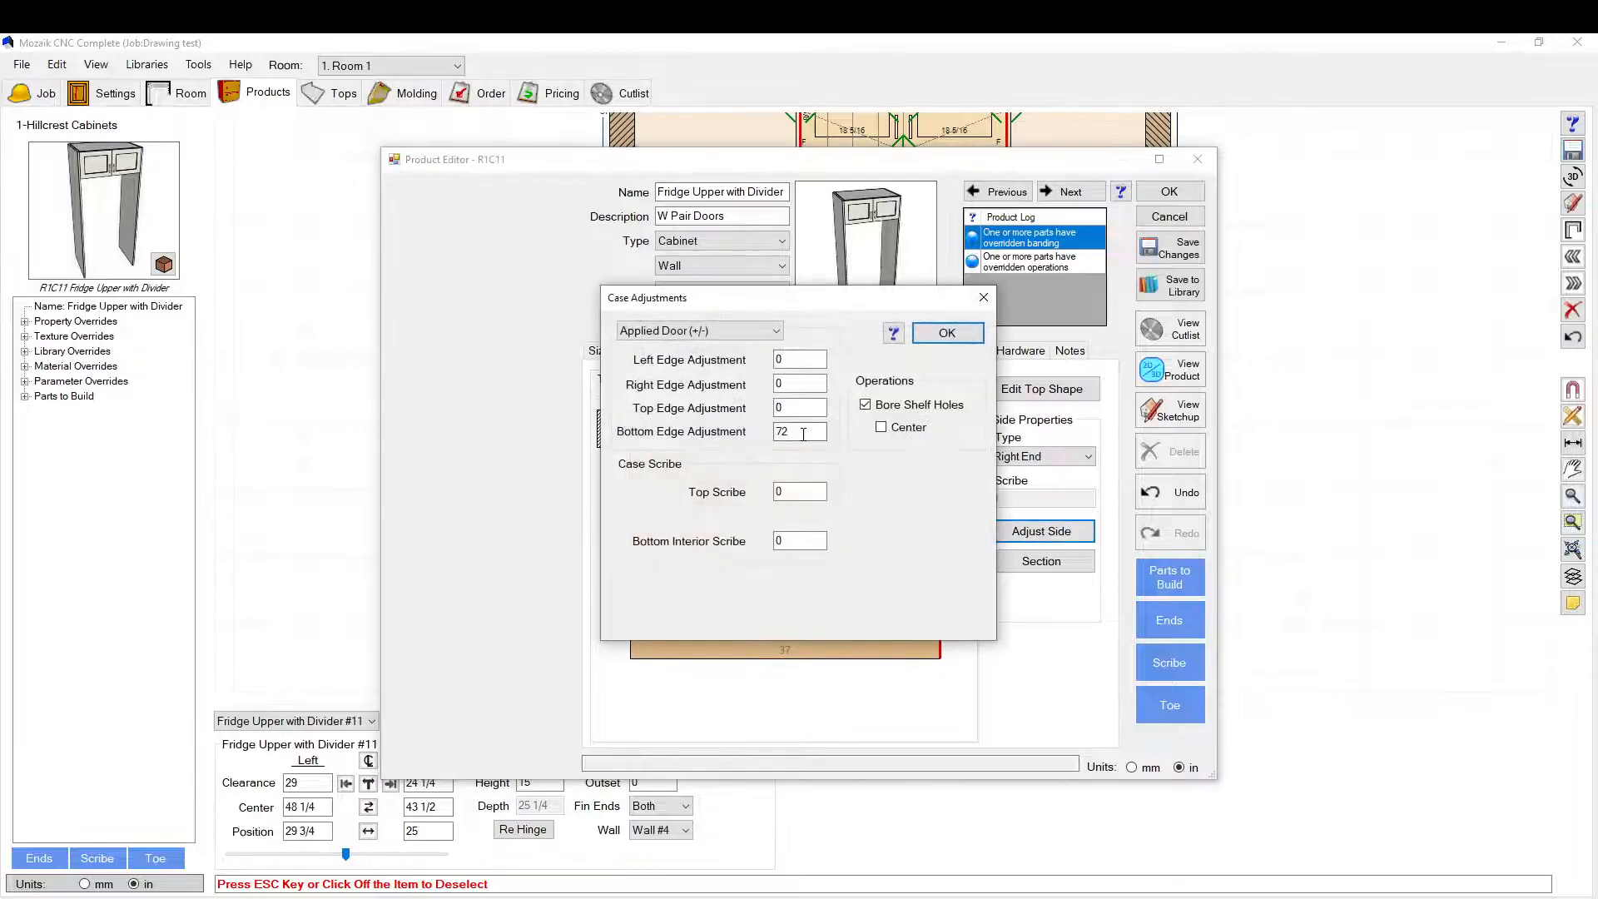
click(947, 332)
click(1168, 192)
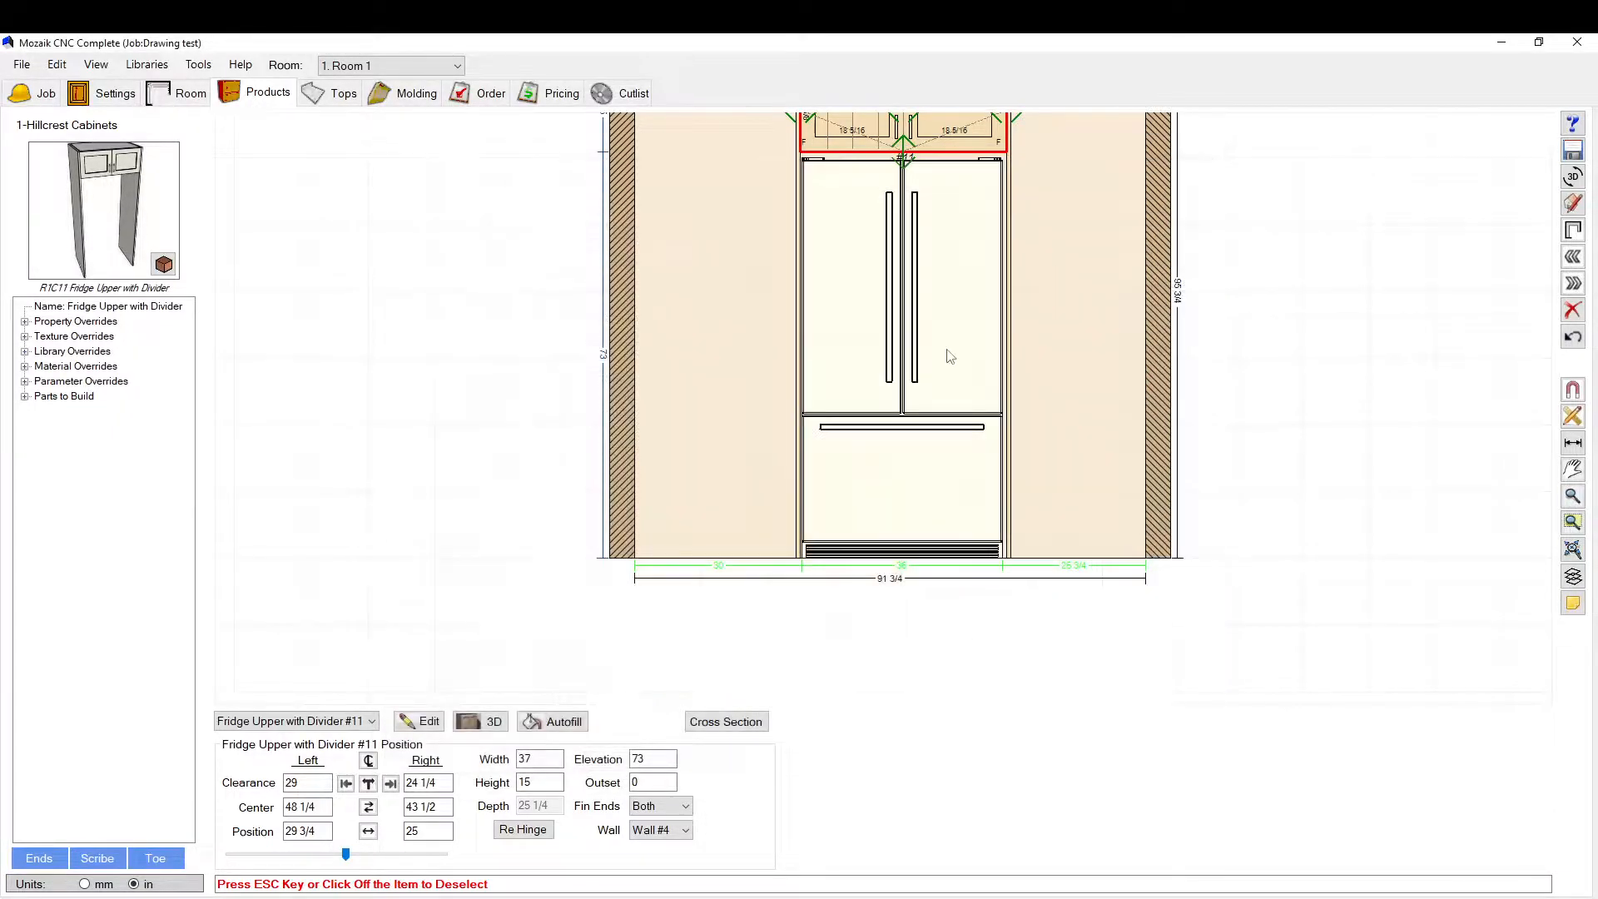
click(319, 464)
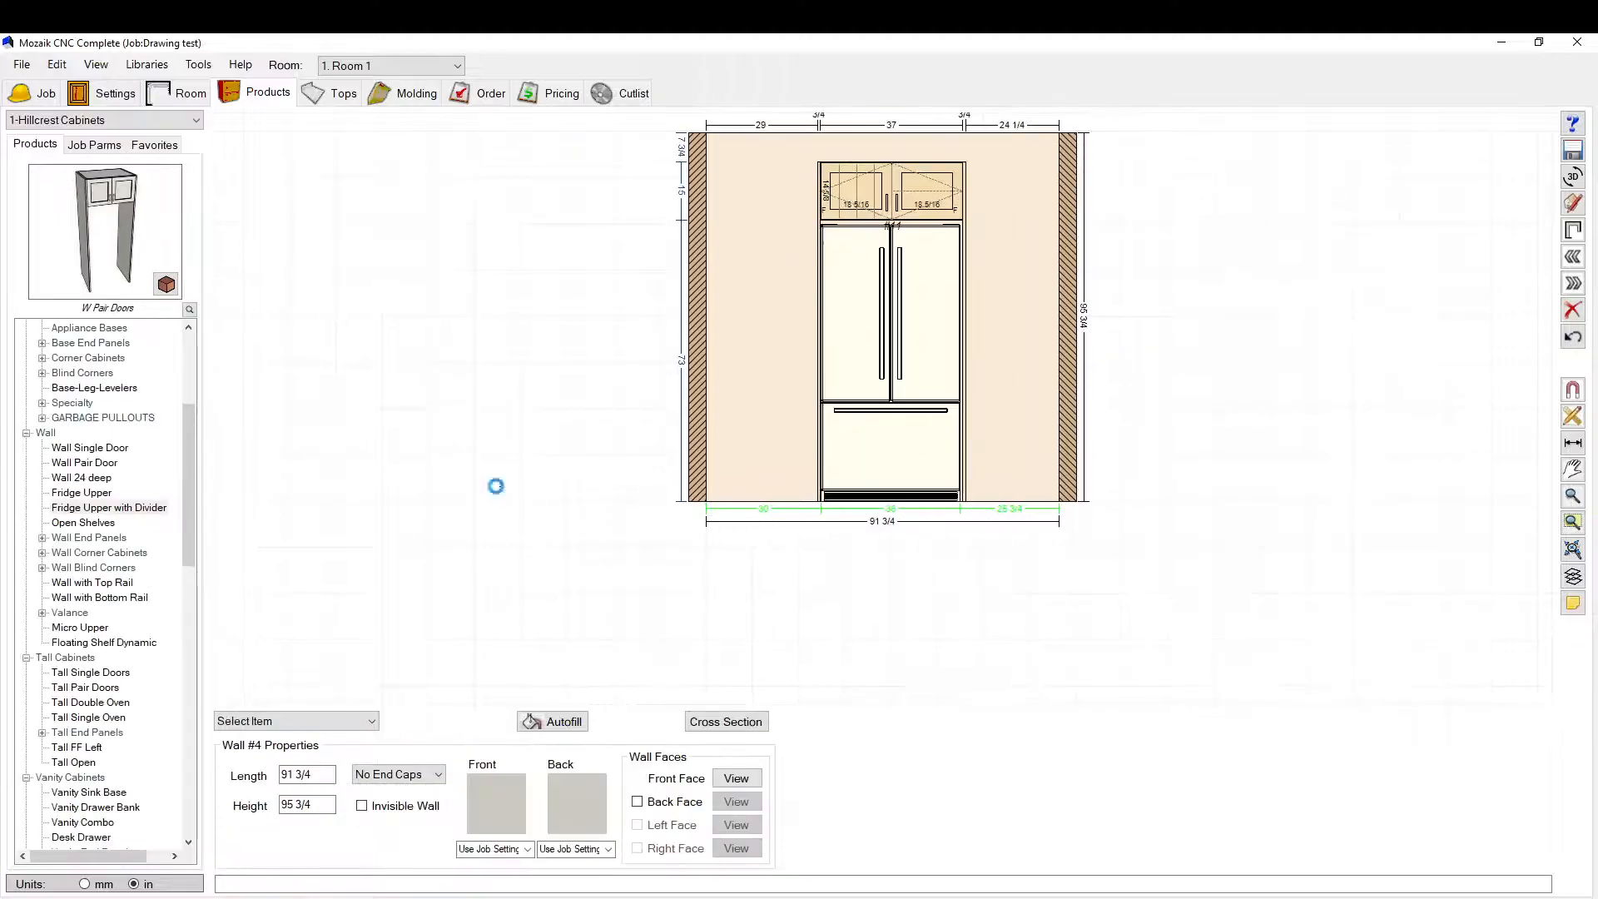
Step: Place a TTF Left tall filler from the CNC Notched Fillers library near the left end of Wall #4
scroll(94, 474, up, 3)
scroll(94, 473, down, 5)
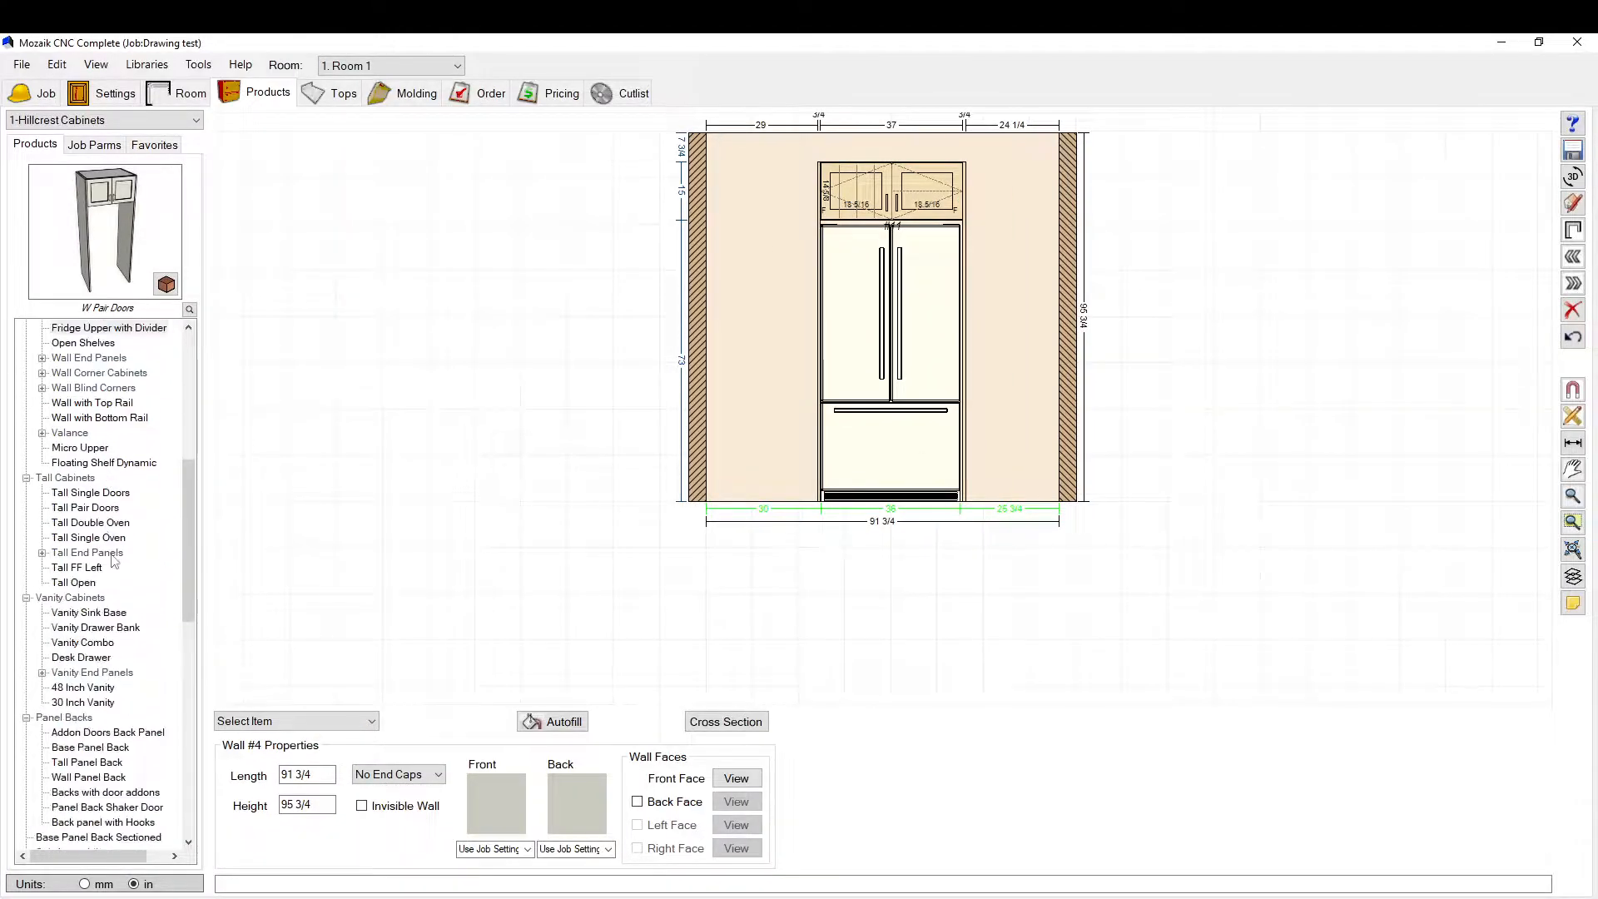
click(93, 497)
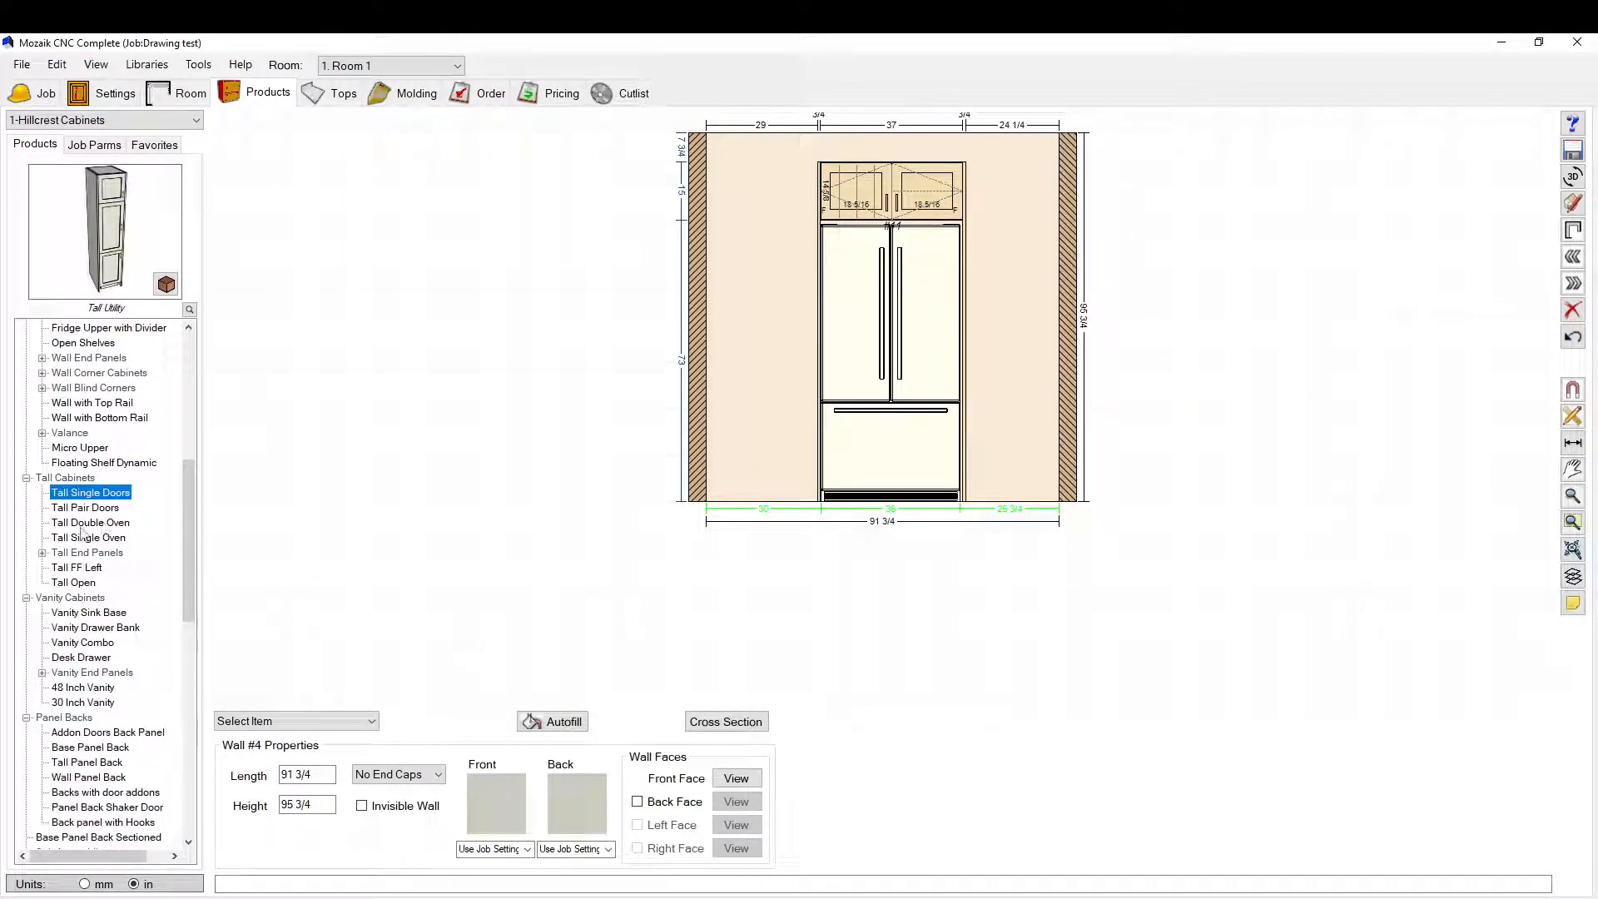
click(108, 120)
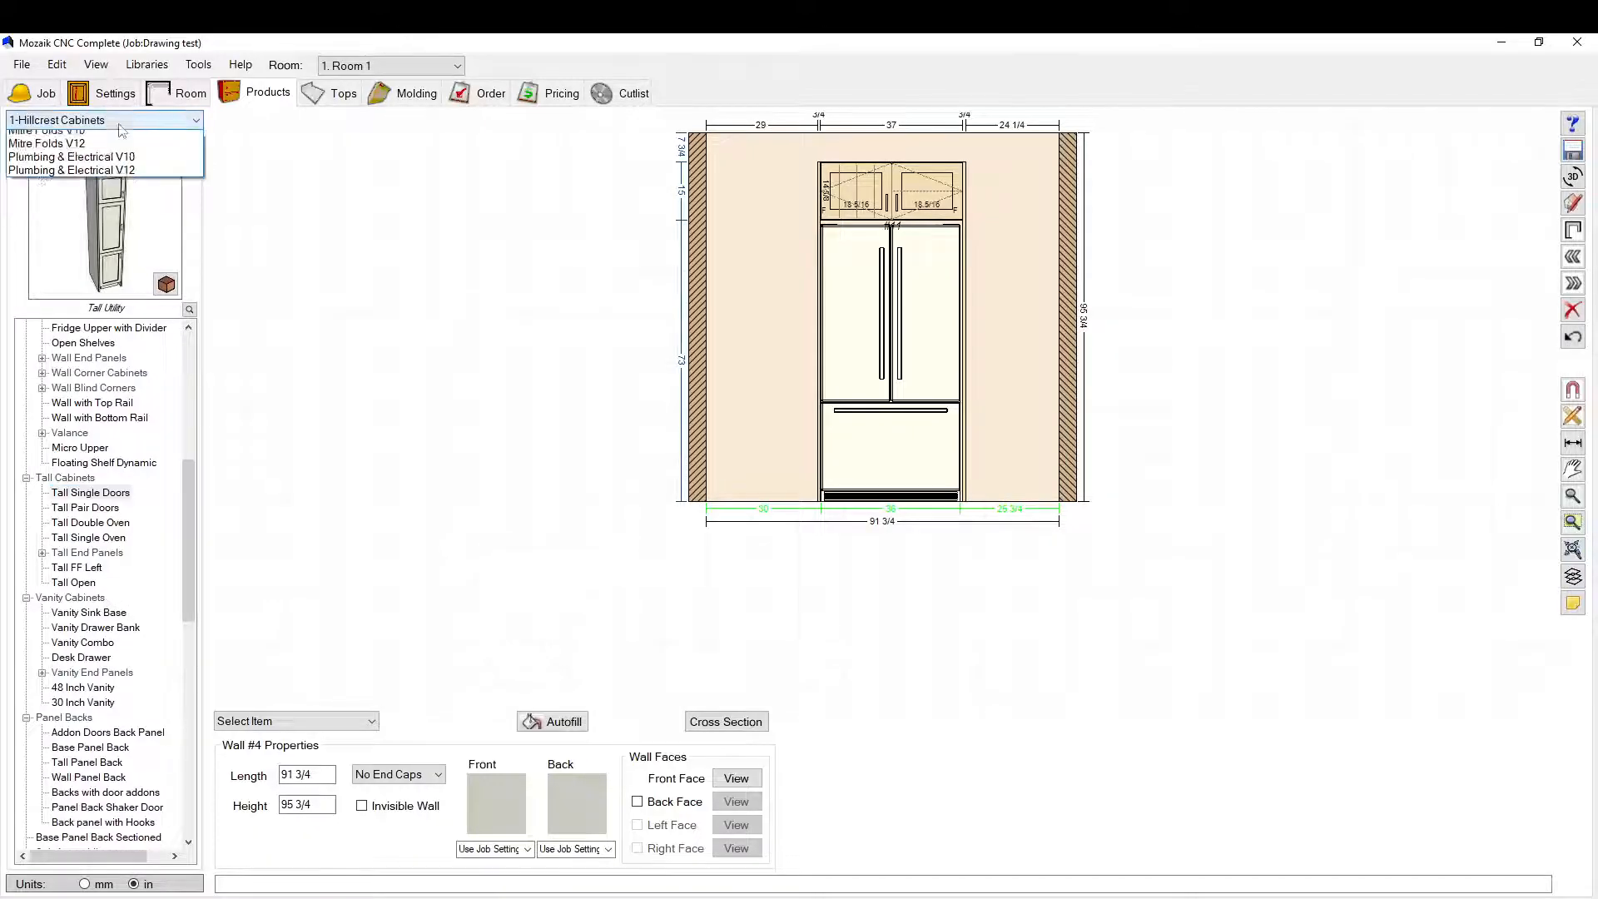
click(106, 218)
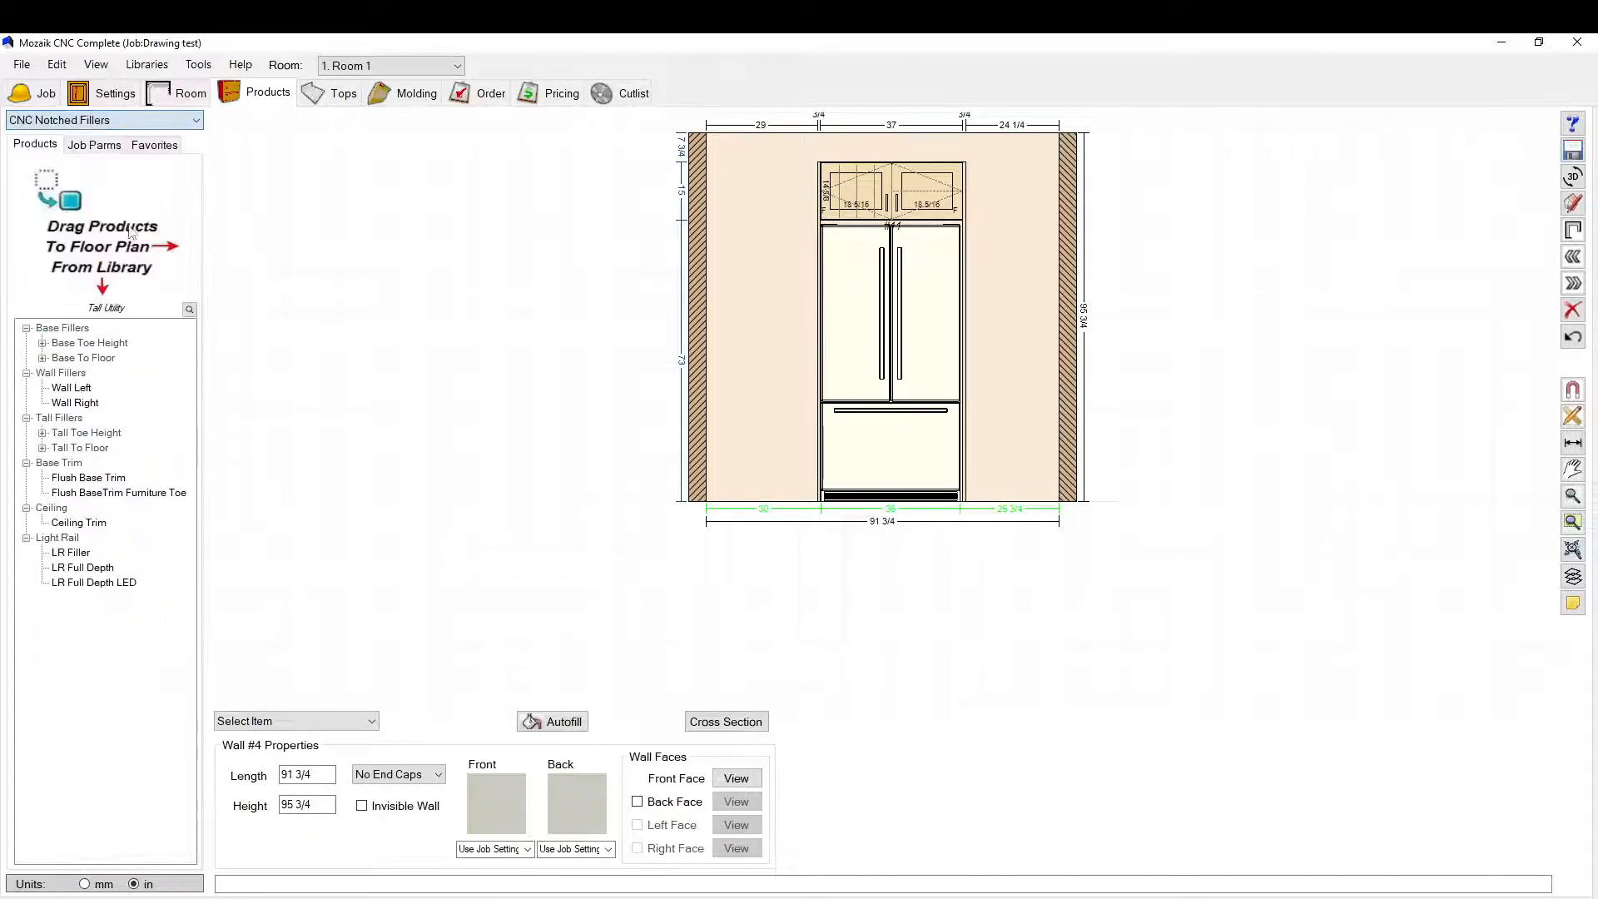
click(42, 449)
click(88, 463)
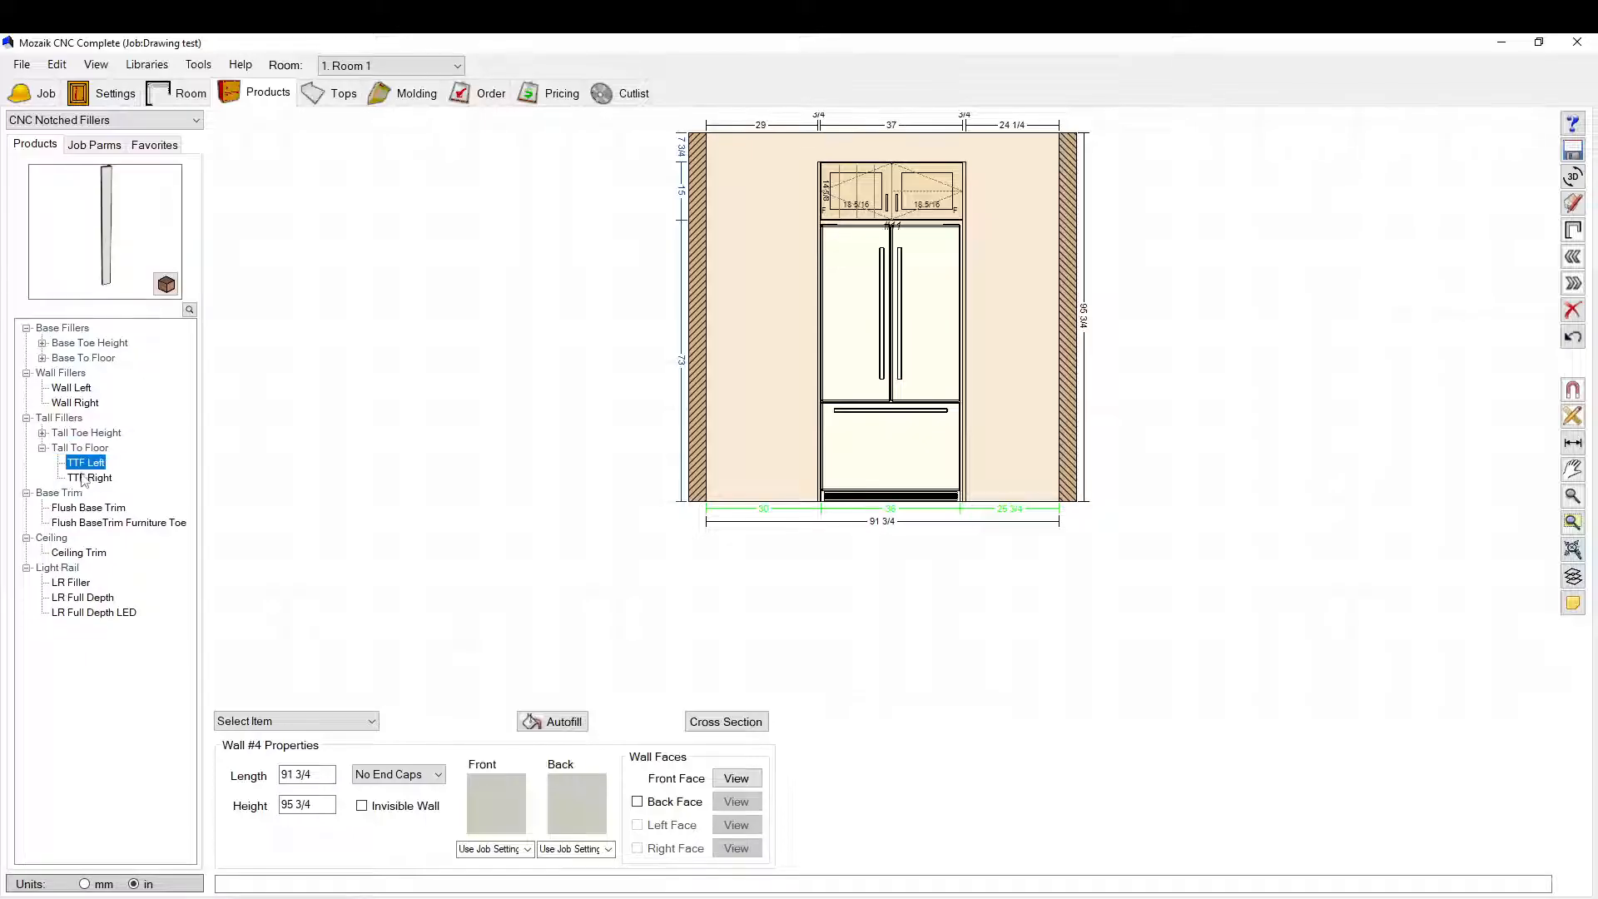
click(86, 480)
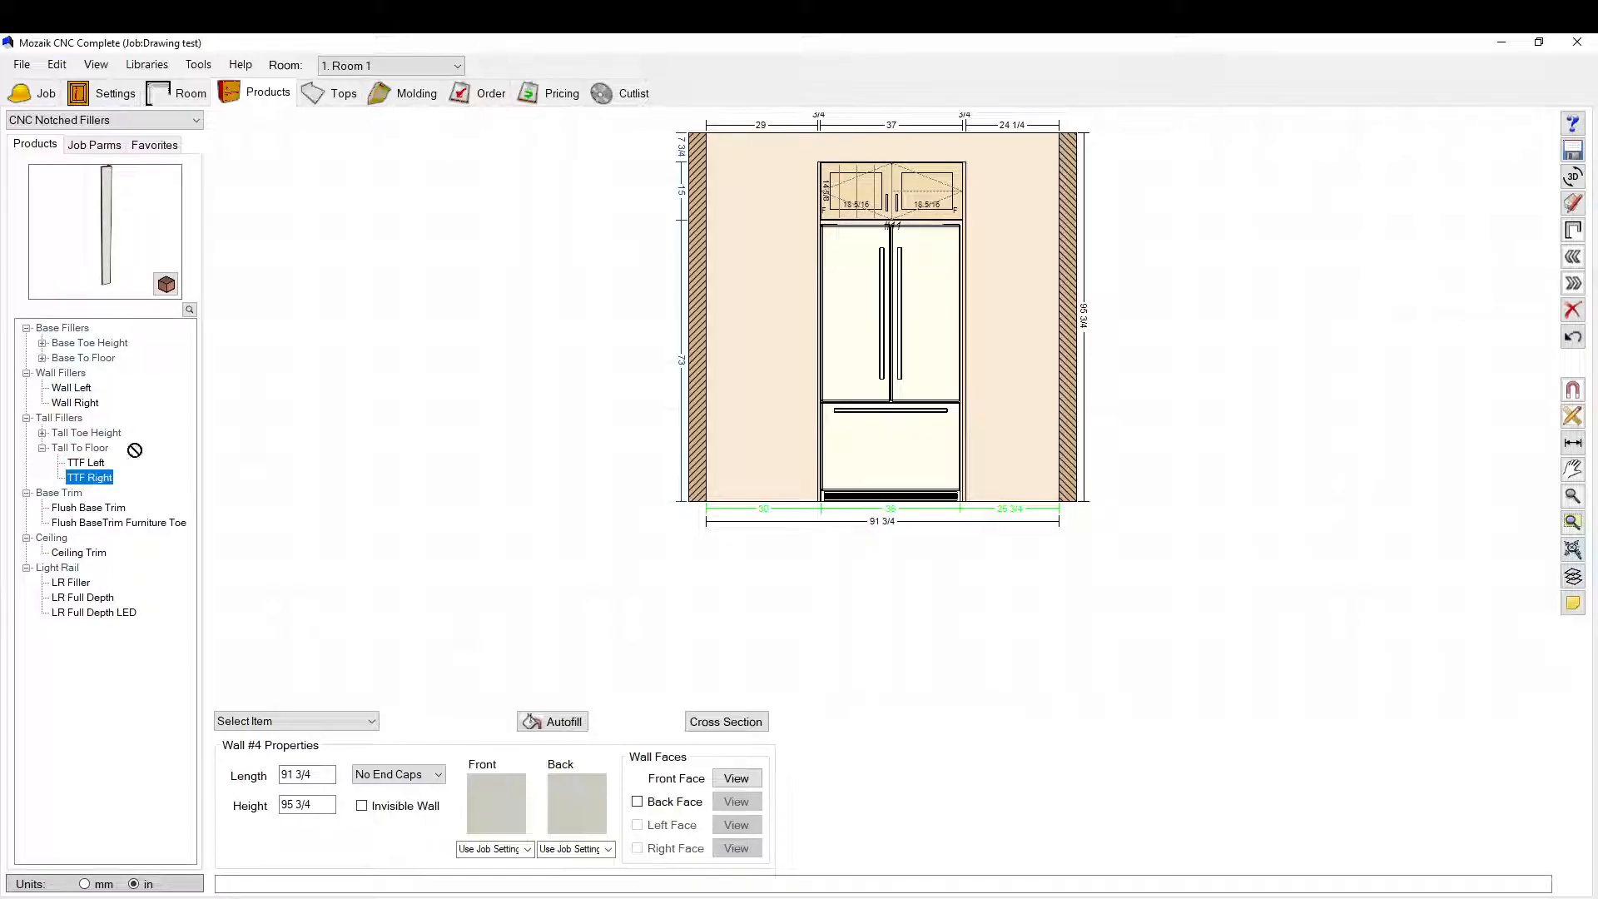
click(87, 463)
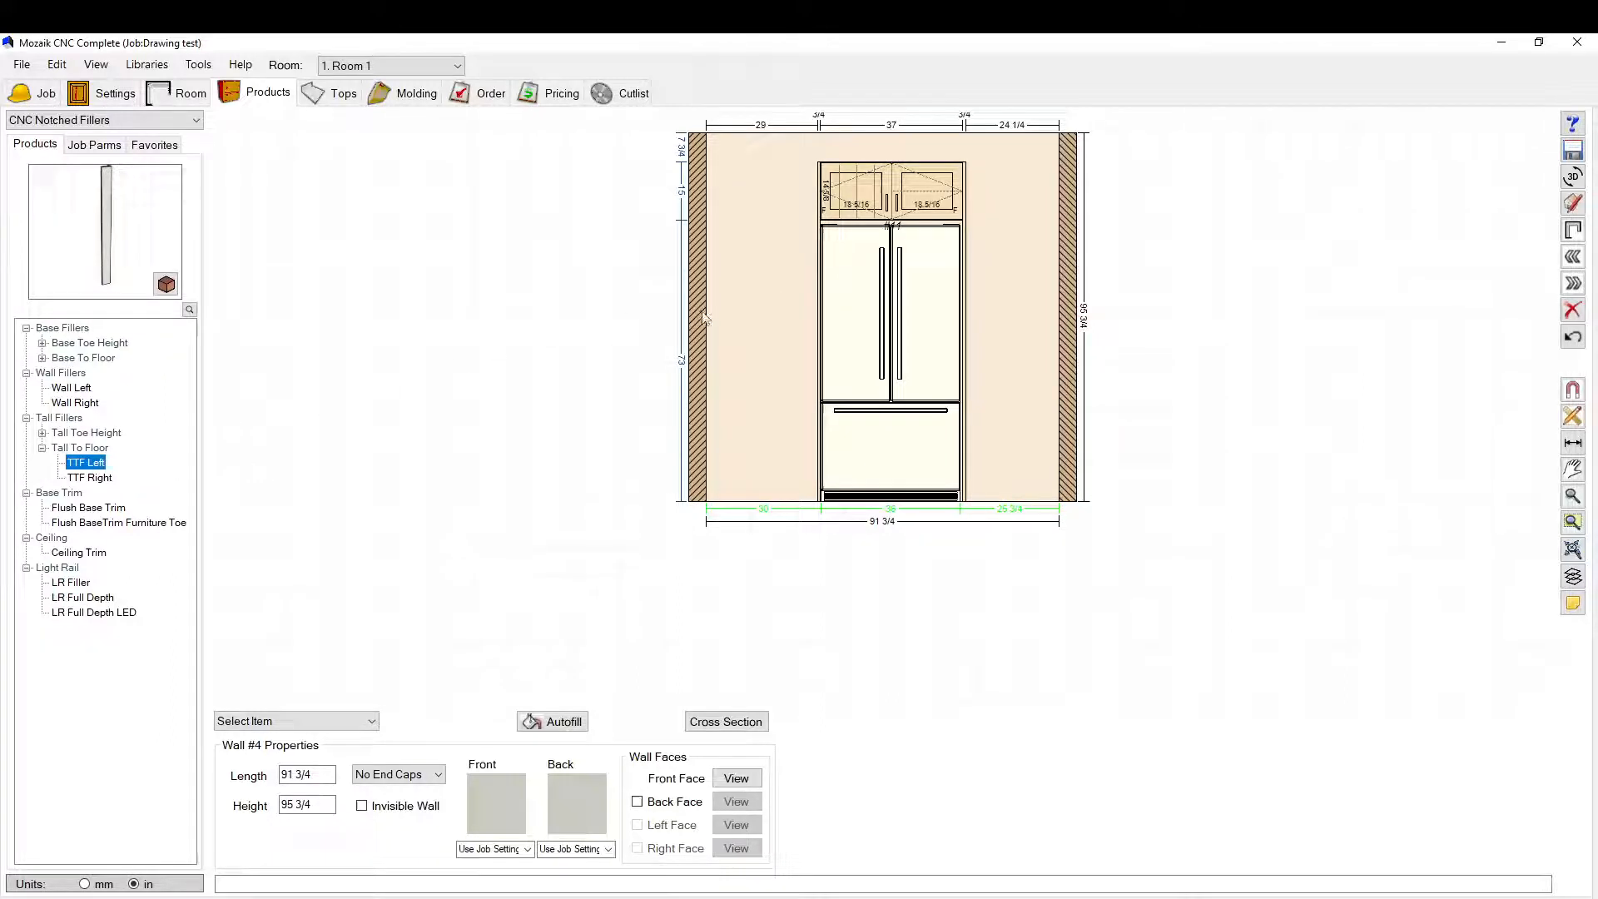
click(733, 348)
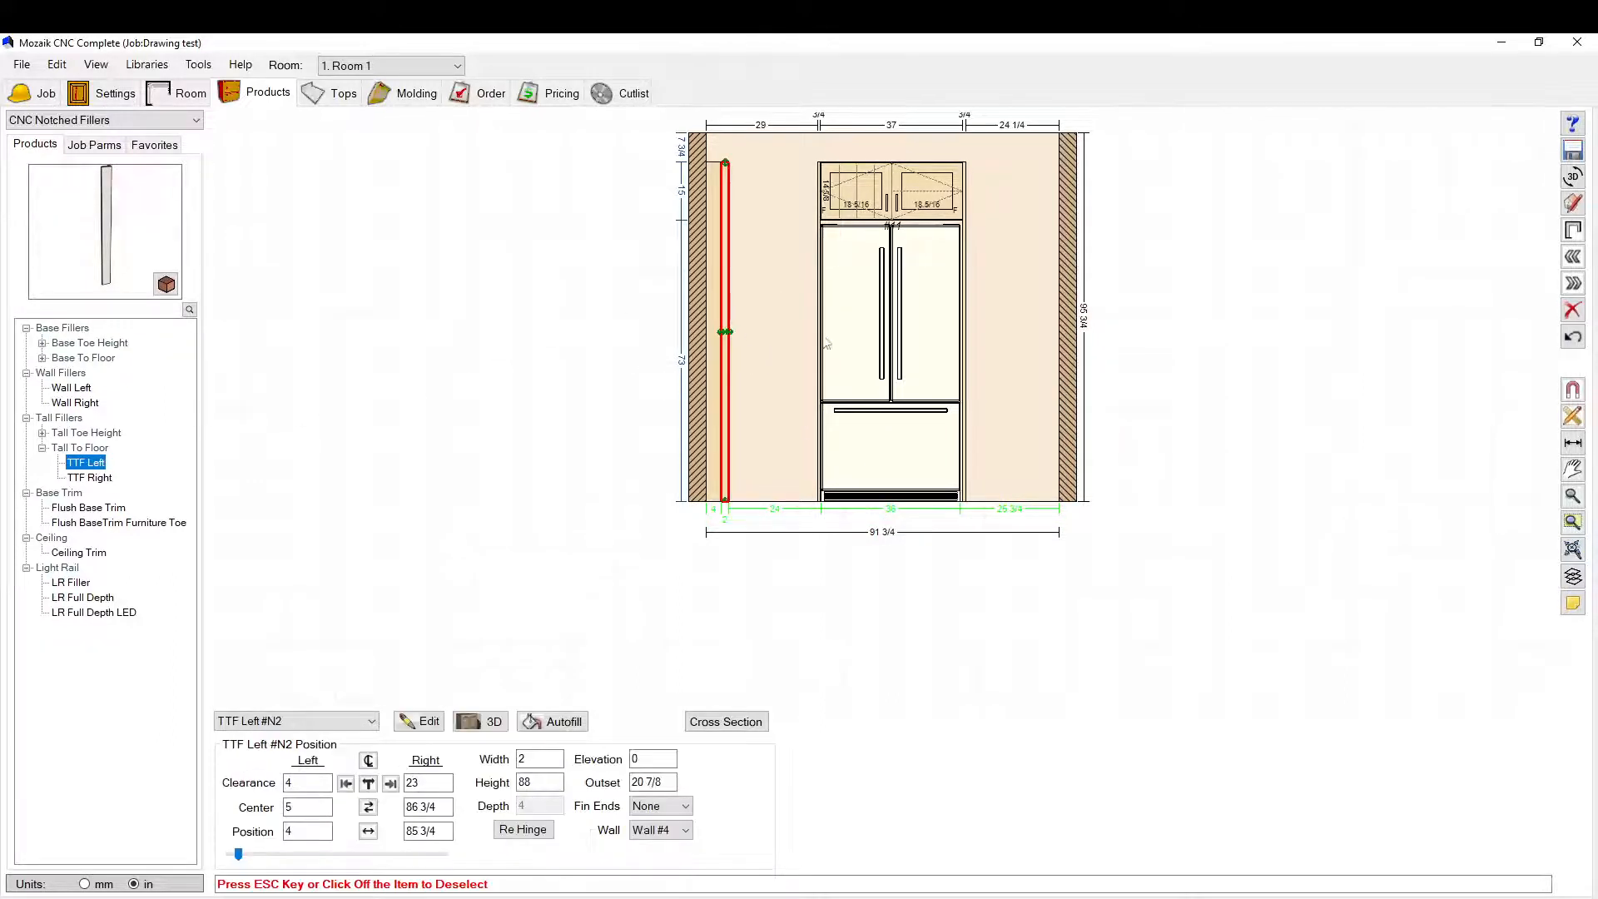
Step: Move the tall filler fully left to 0 clearance on Wall #4, check its fit and deselect it
click(345, 783)
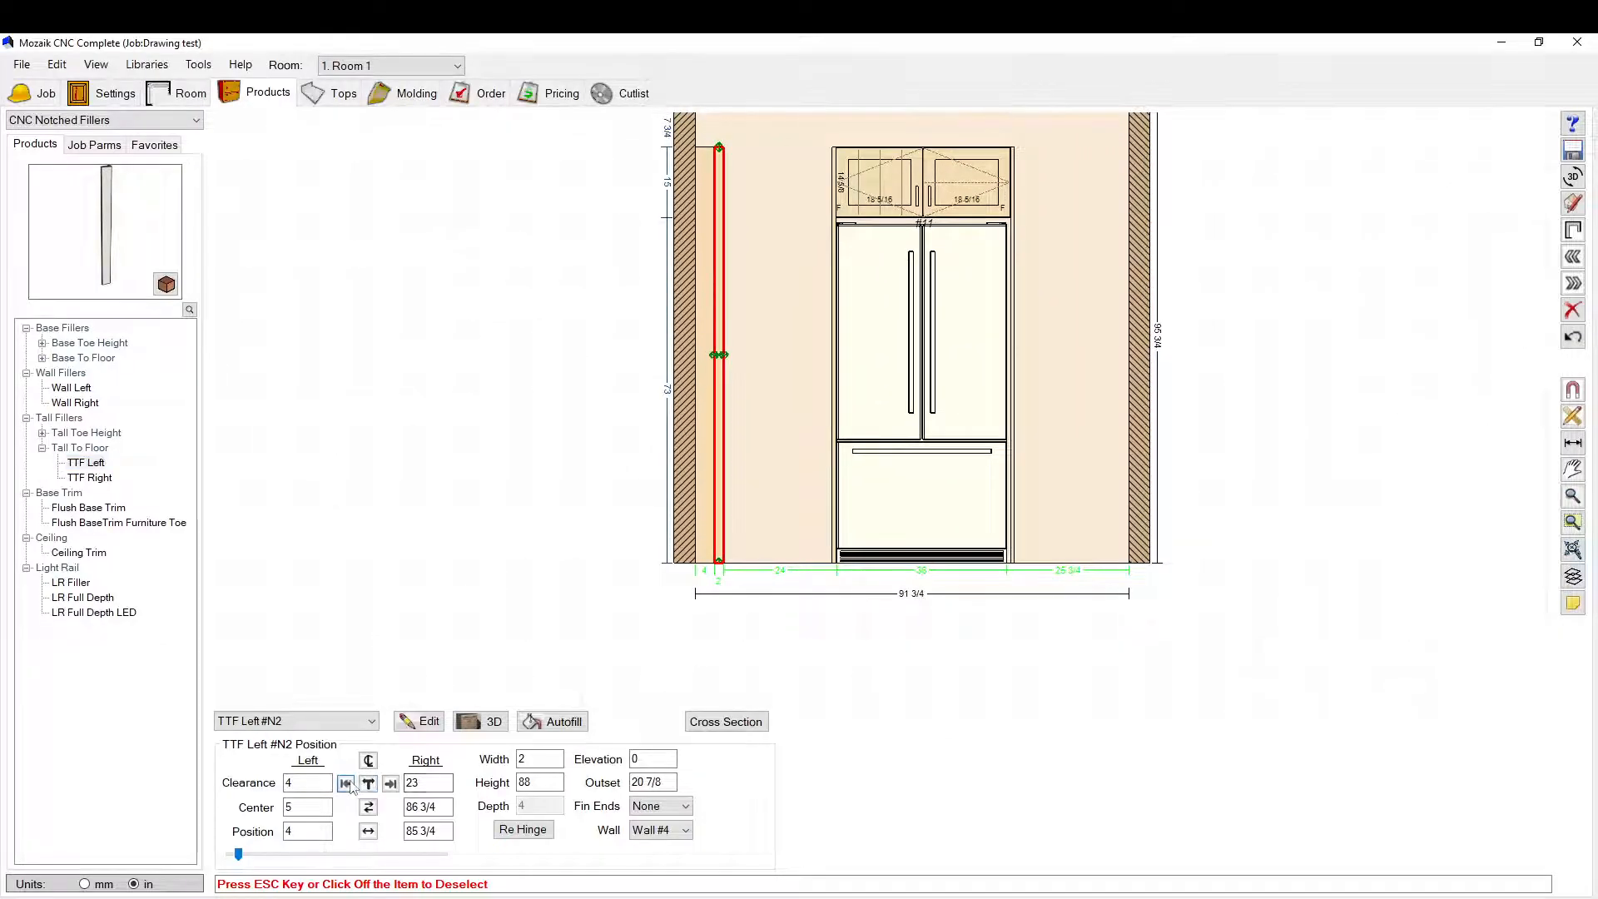
scroll(745, 159, up, 6)
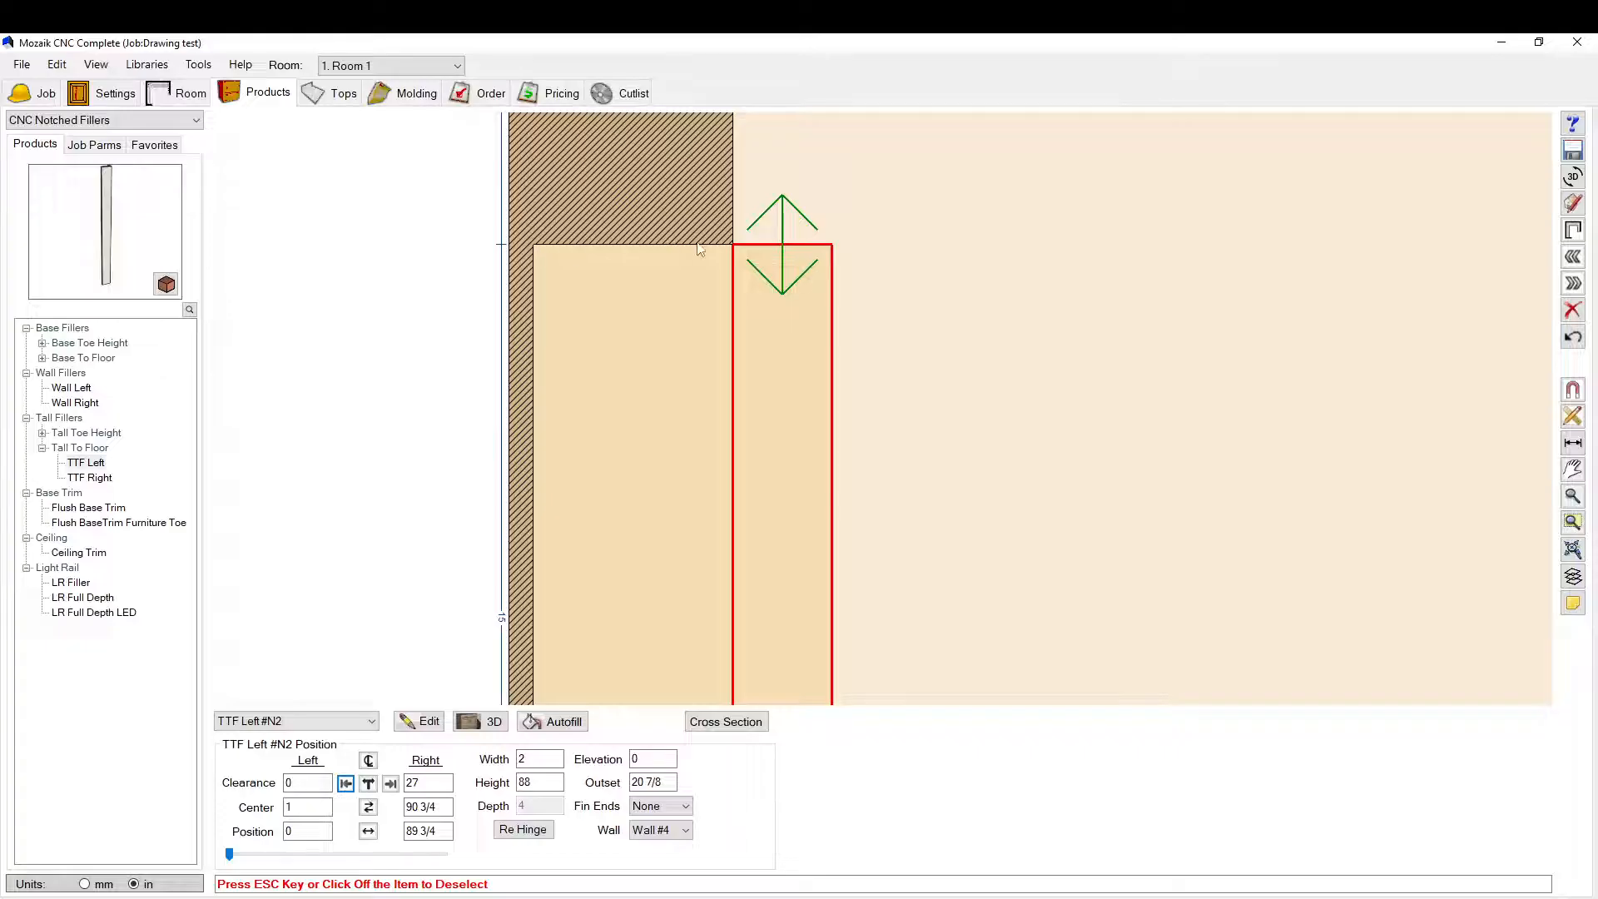
scroll(285, 285, down, 8)
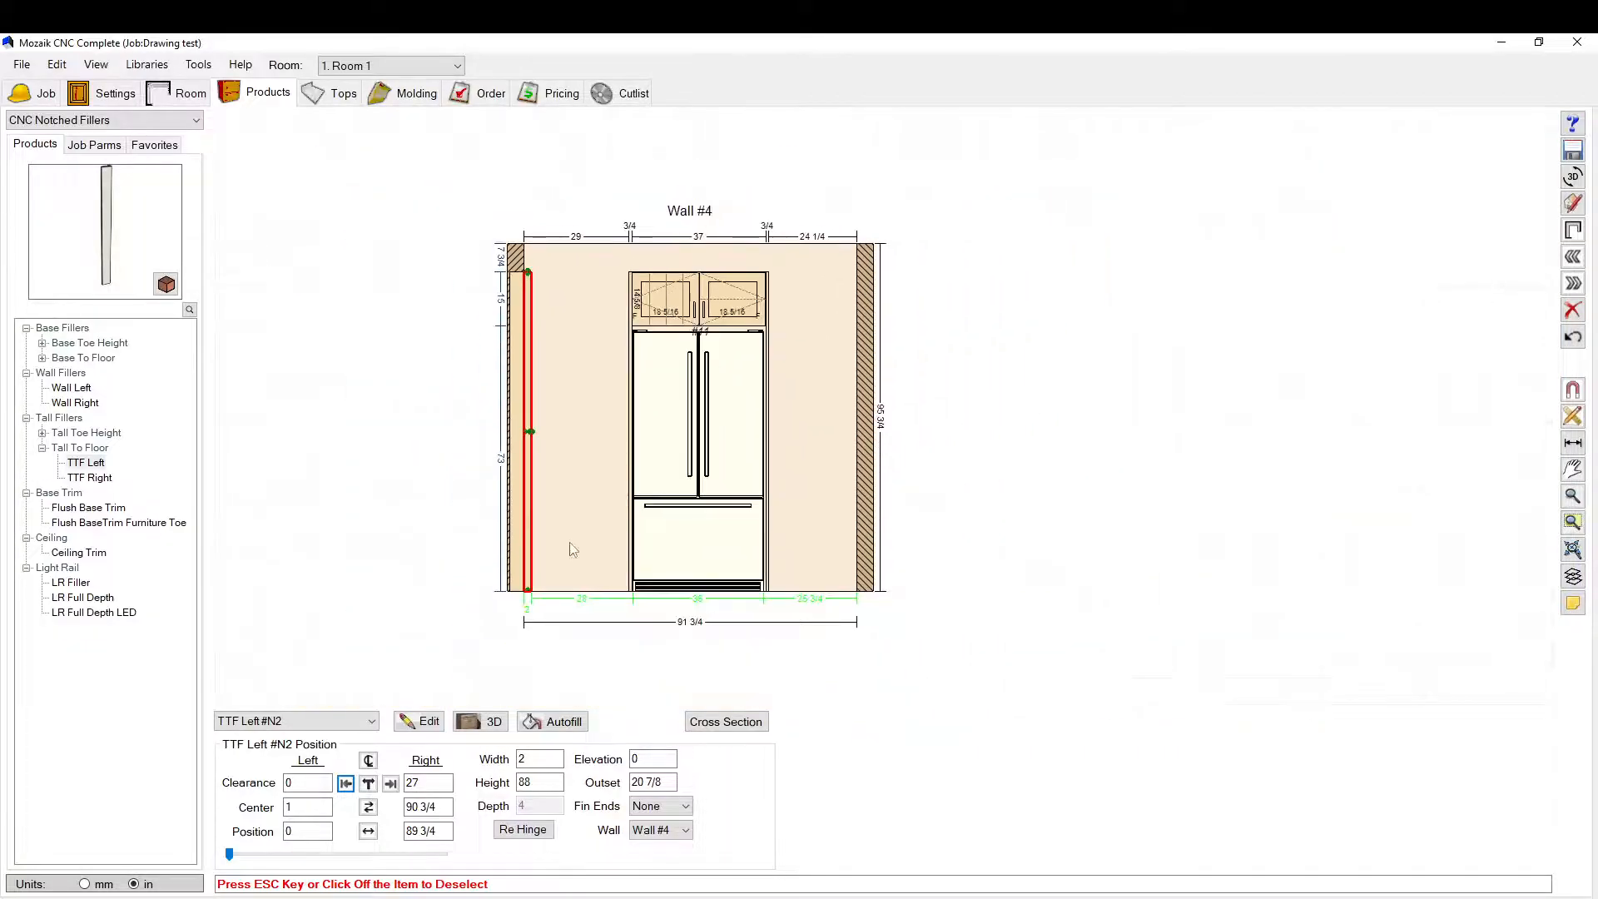
scroll(533, 569, down, 2)
click(470, 443)
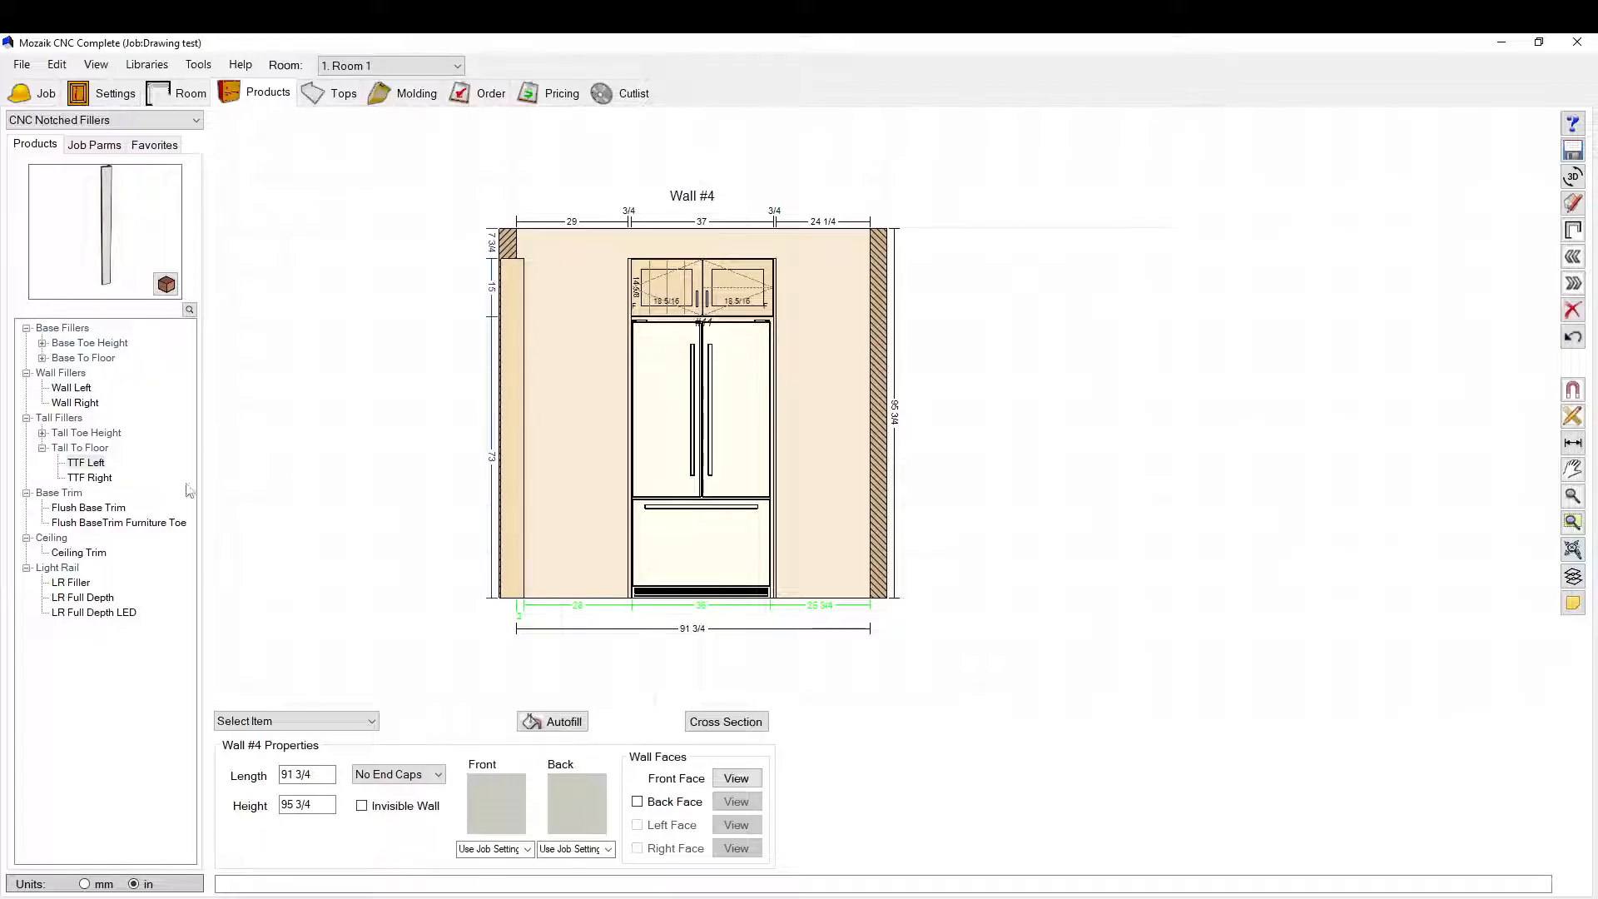
scroll(346, 441, down, 1)
Step: Place a Tall Pair Doors cabinet from the 1-Hillcrest Cabinets library between the tall filler and the fridge on Wall #4
click(140, 122)
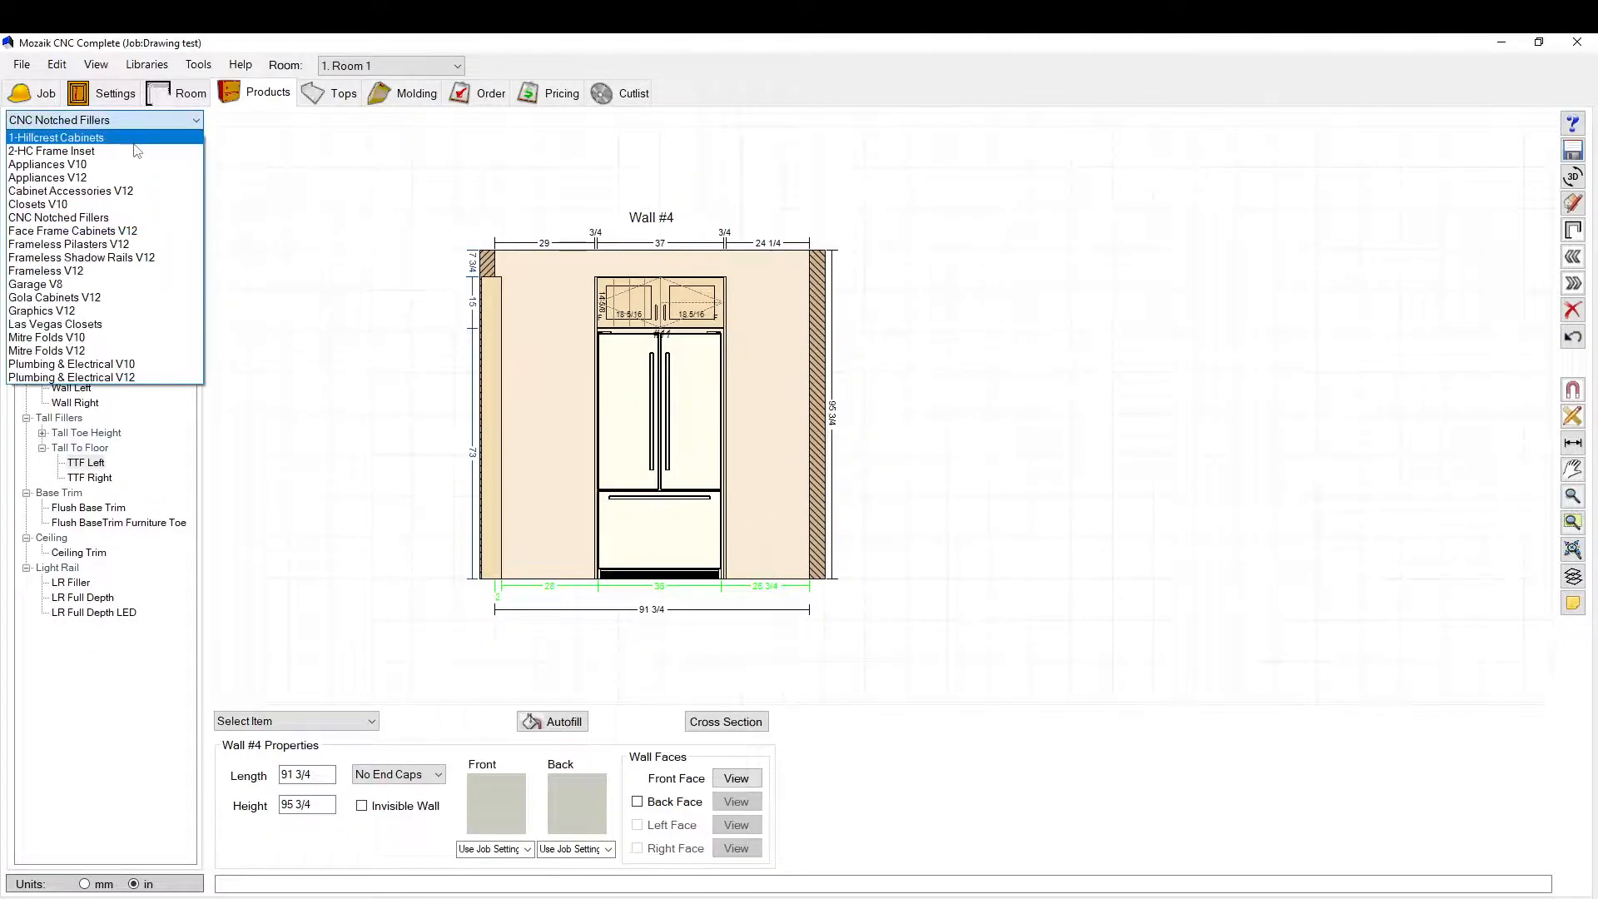
click(135, 139)
scroll(98, 511, down, 5)
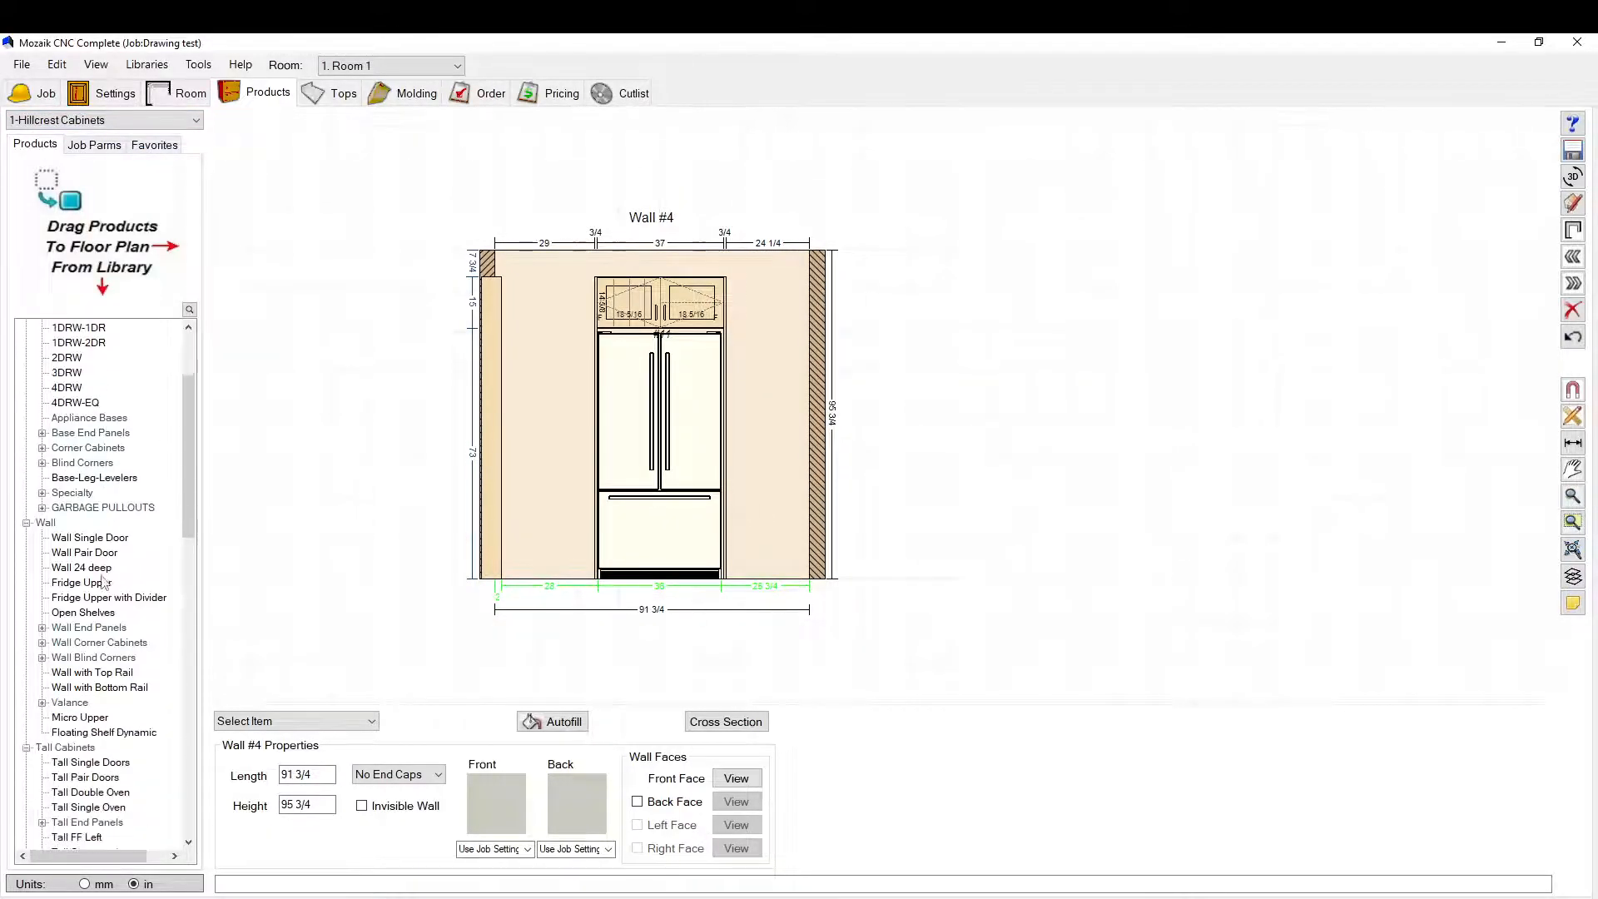
click(92, 673)
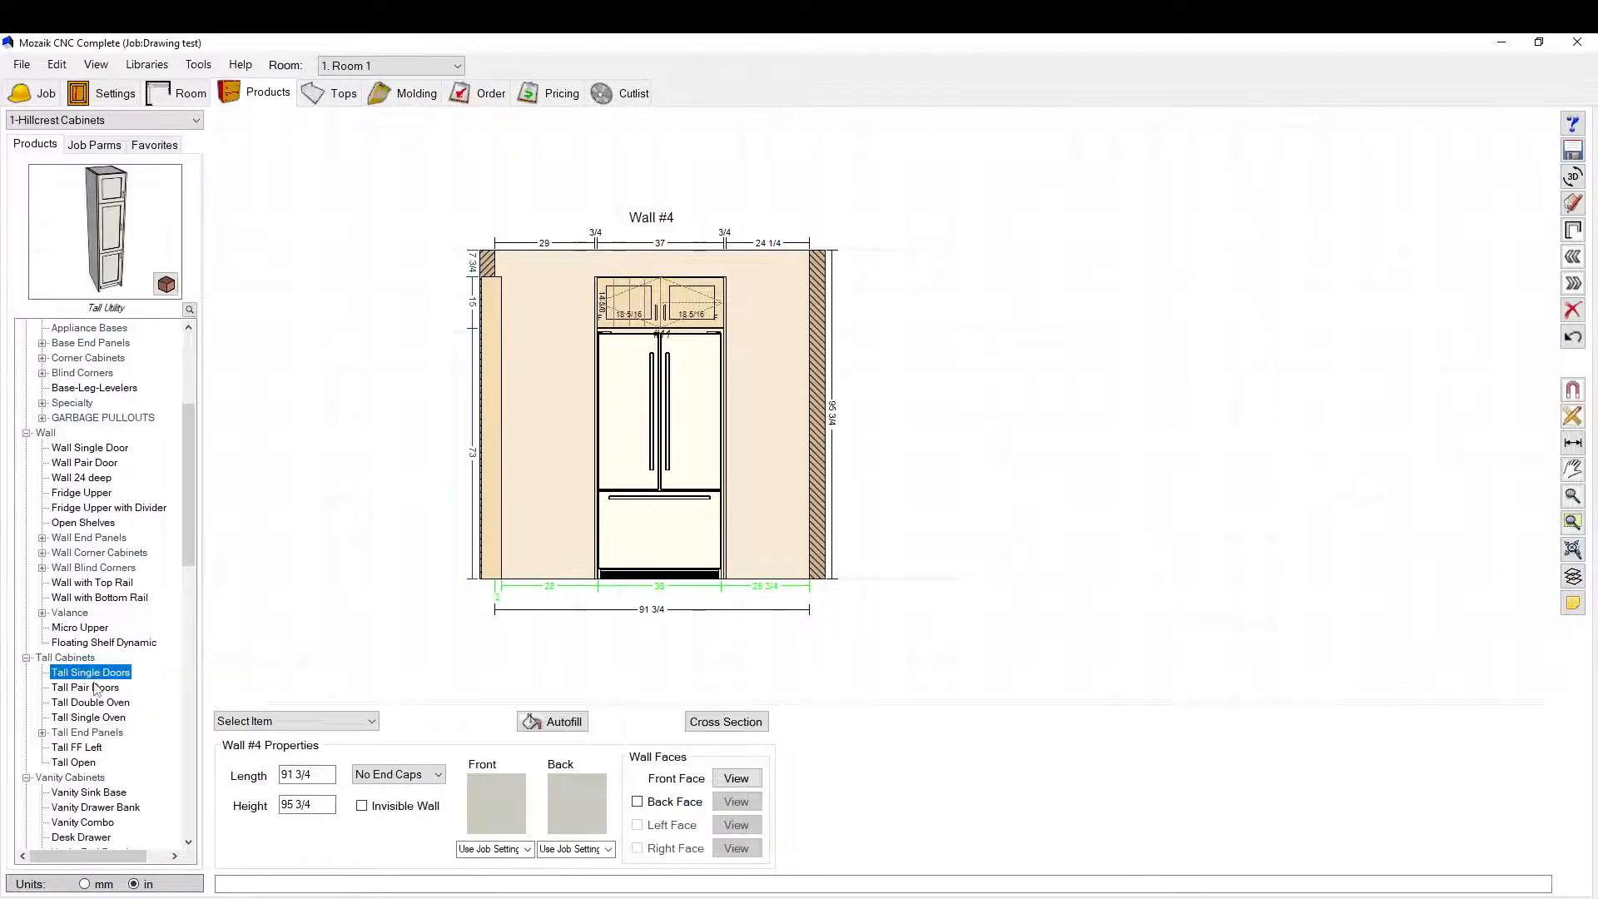
drag(92, 687, 560, 366)
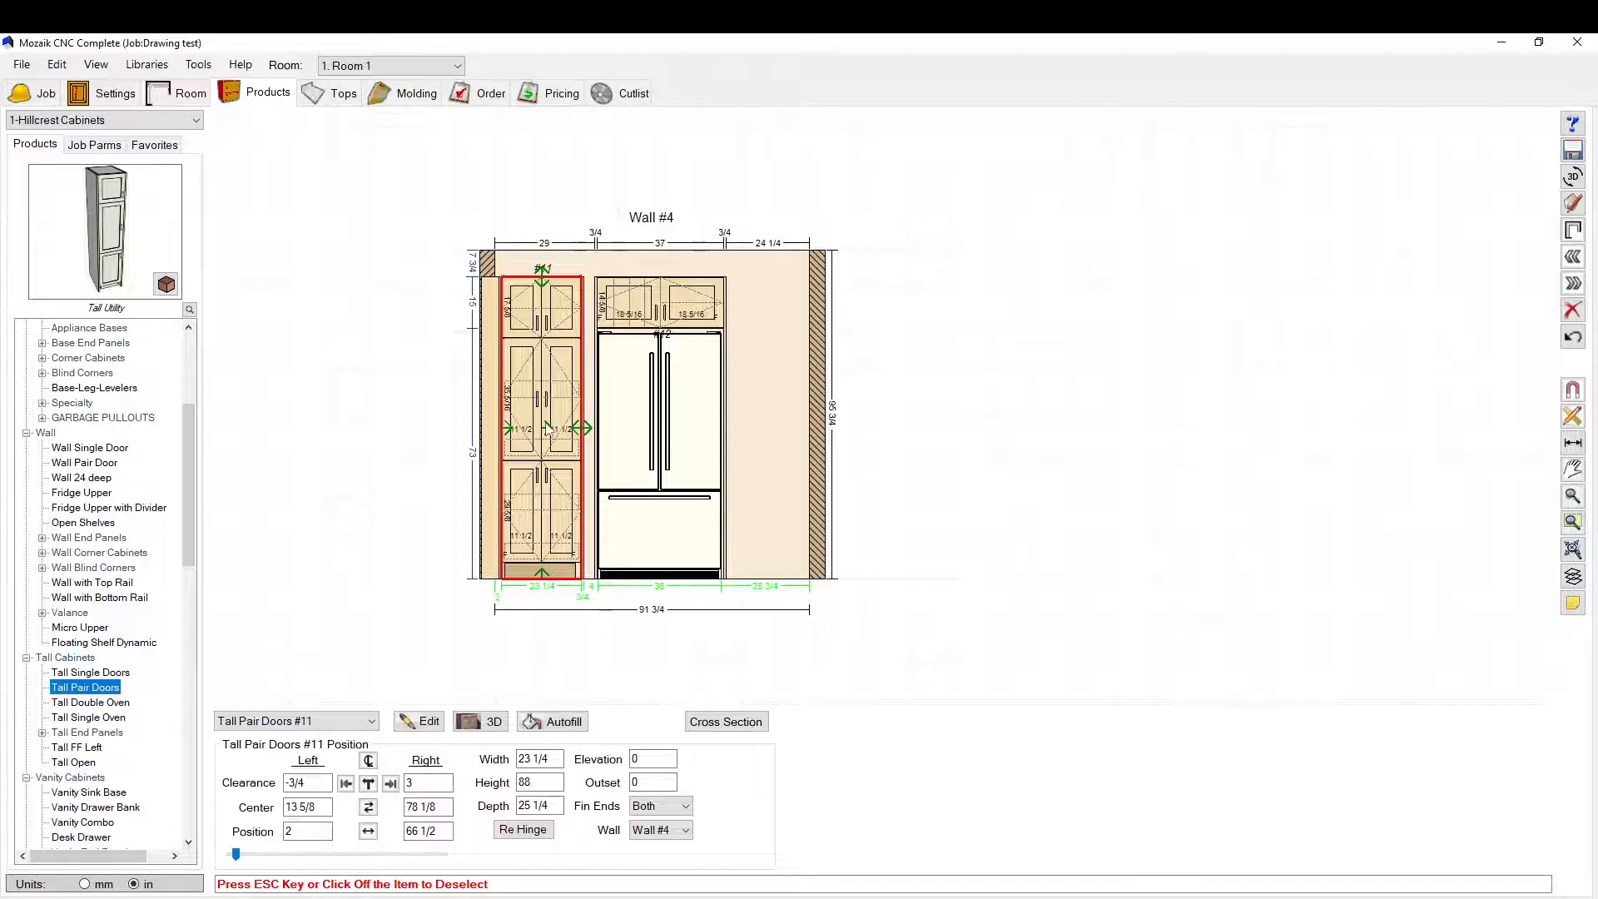
Step: Set the tall cabinet's finished ends to None and fit it to the full gap, 27 in wide
click(661, 806)
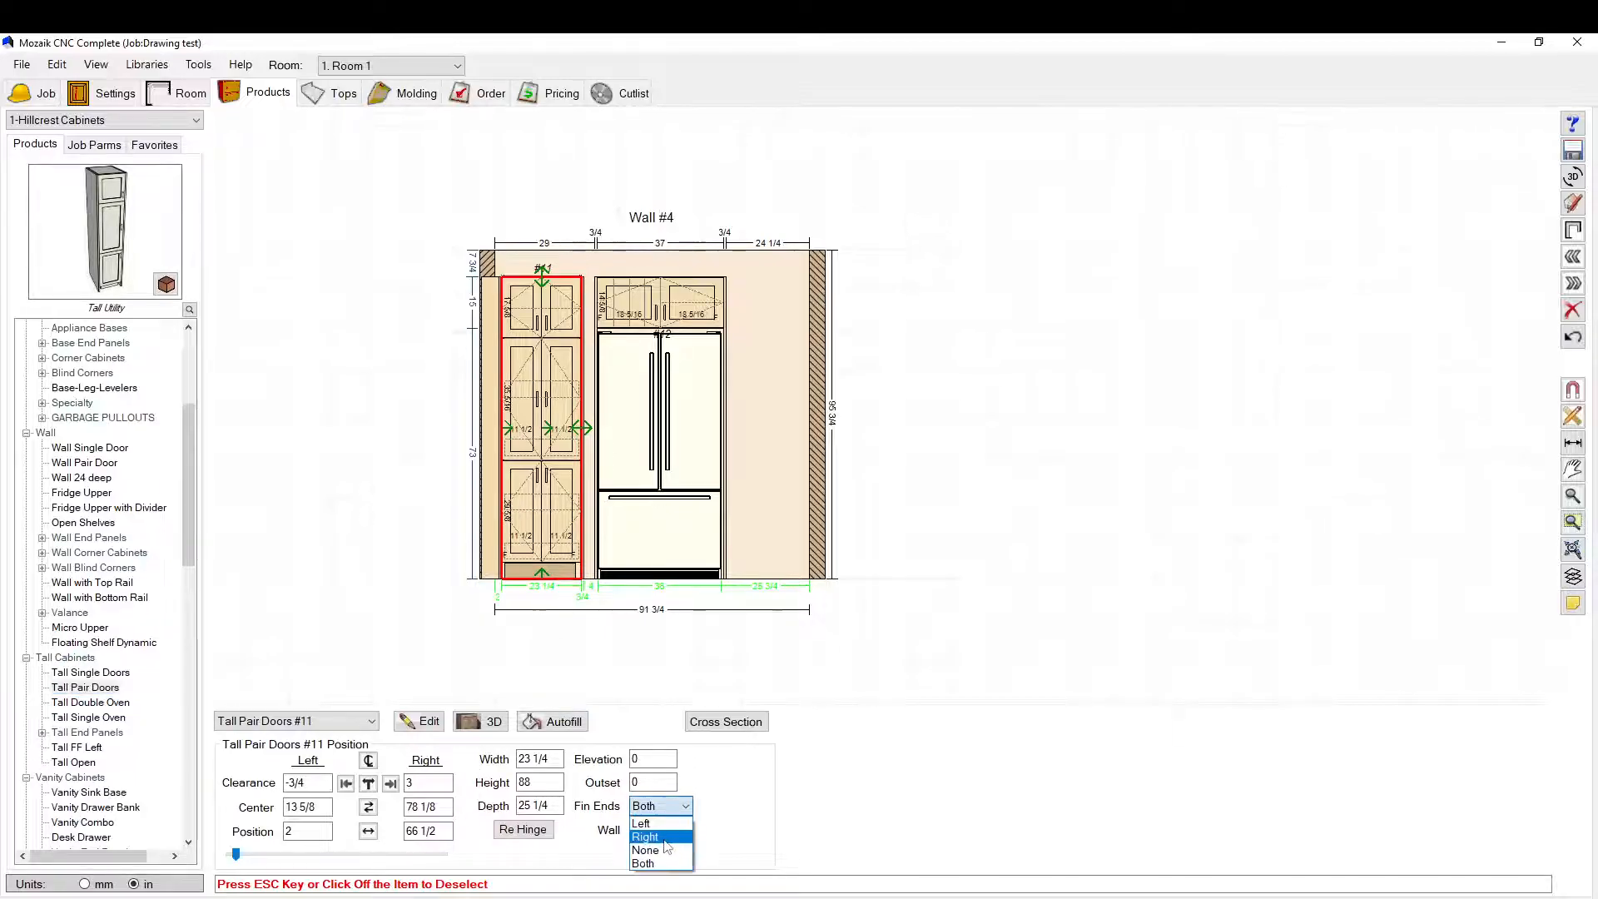
click(664, 849)
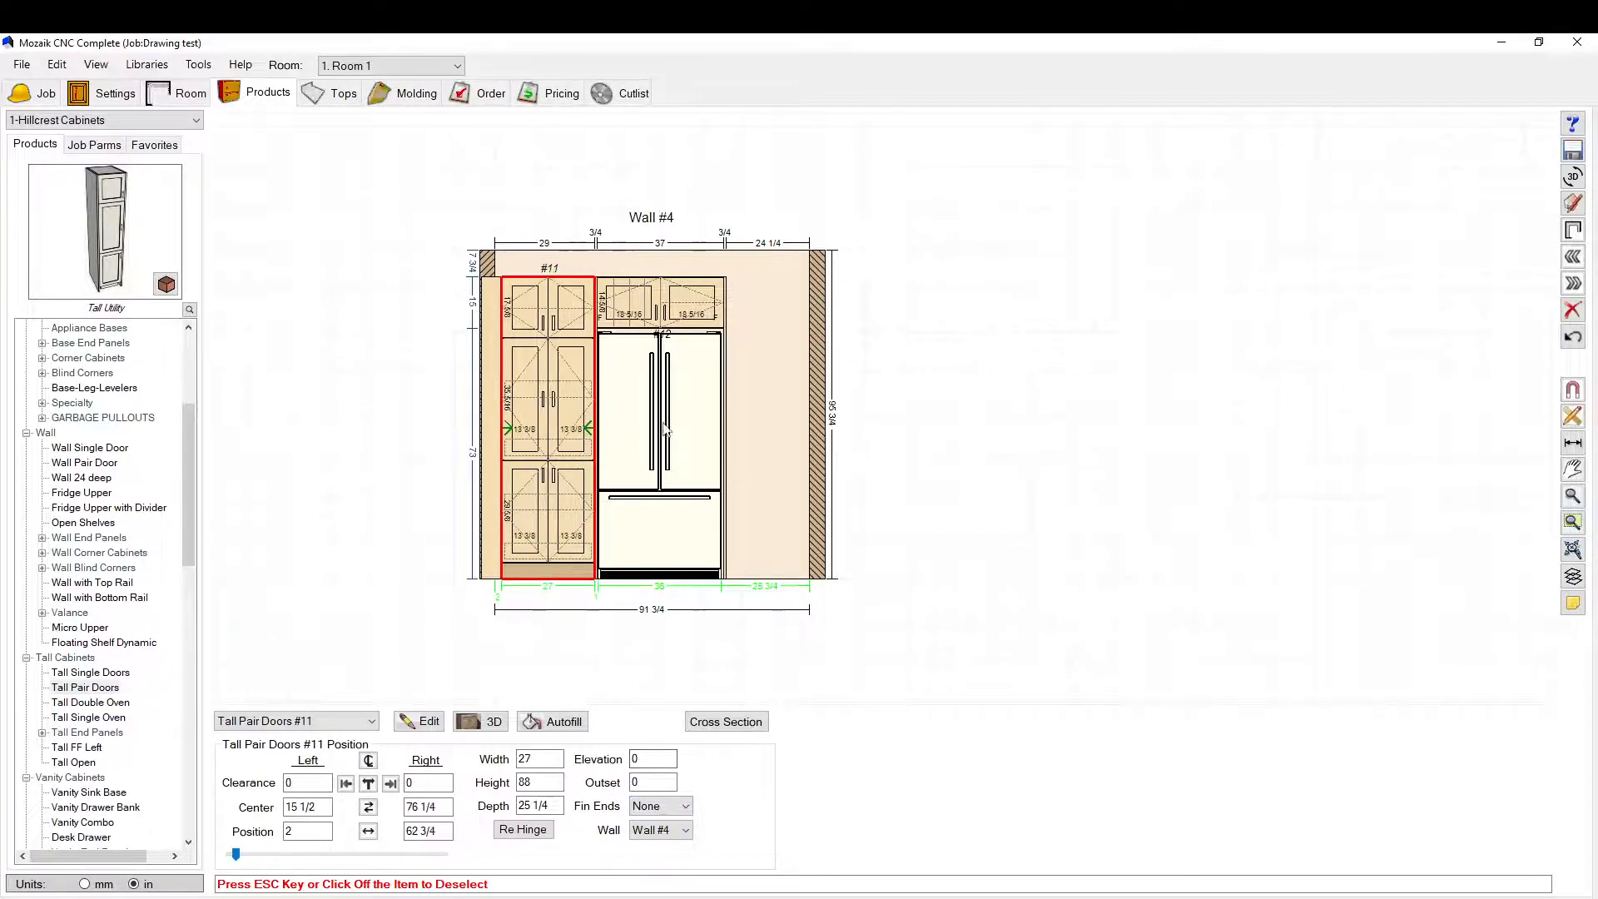
click(938, 382)
Step: Set the height of the tall cabinet's top door pair to 14.625 in, apply the edit and deselect the cabinet
scroll(733, 412, down, 1)
scroll(604, 306, up, 8)
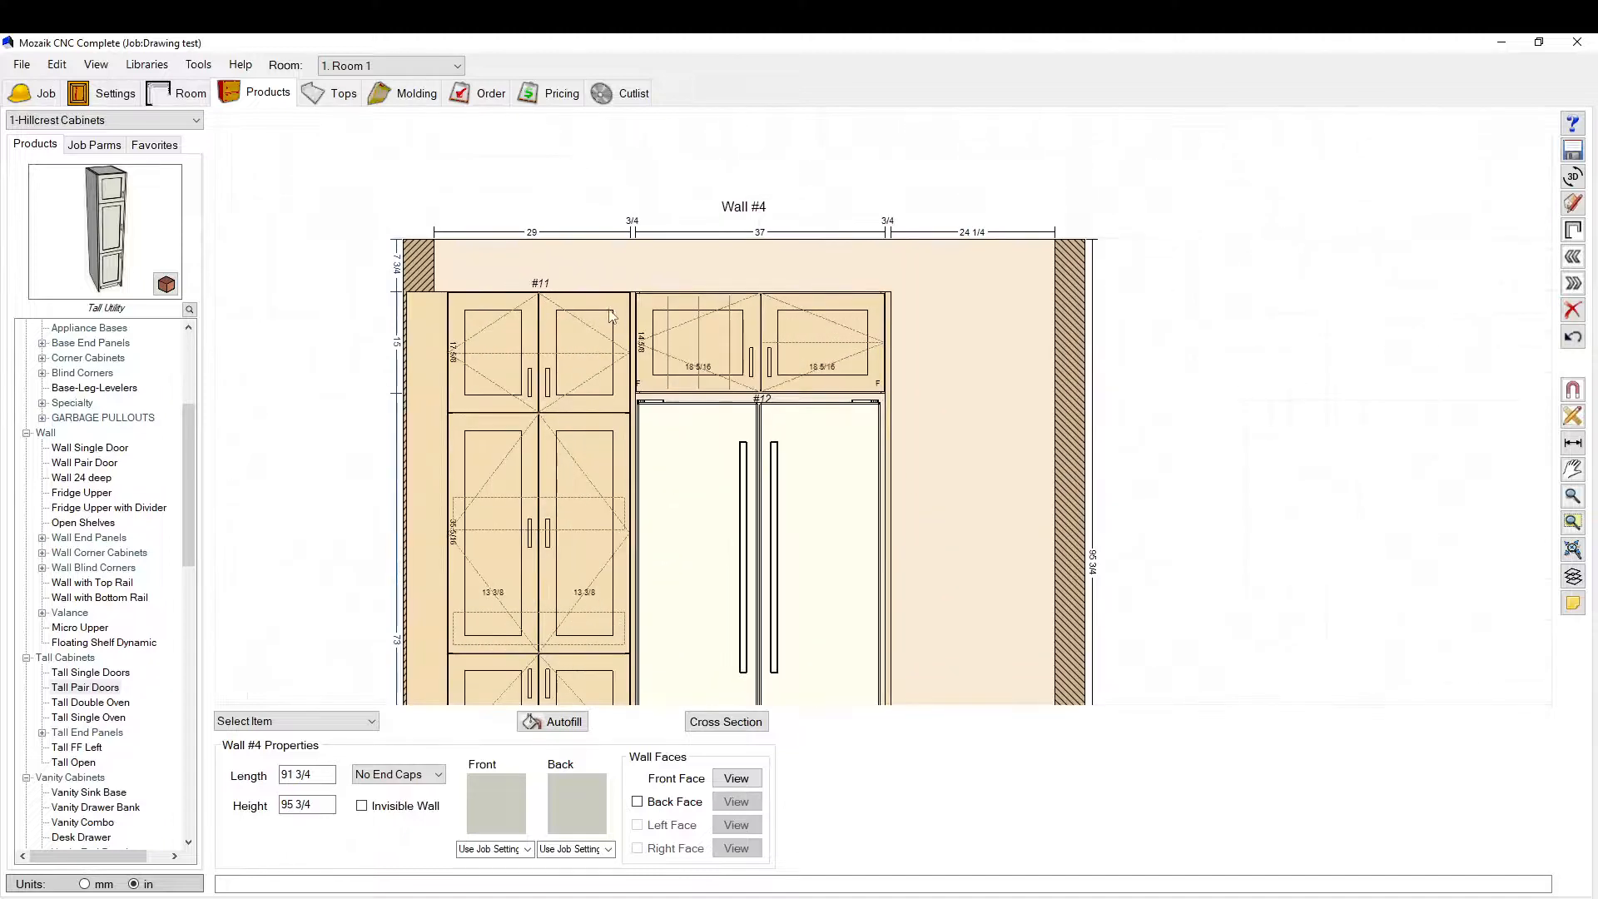
click(476, 438)
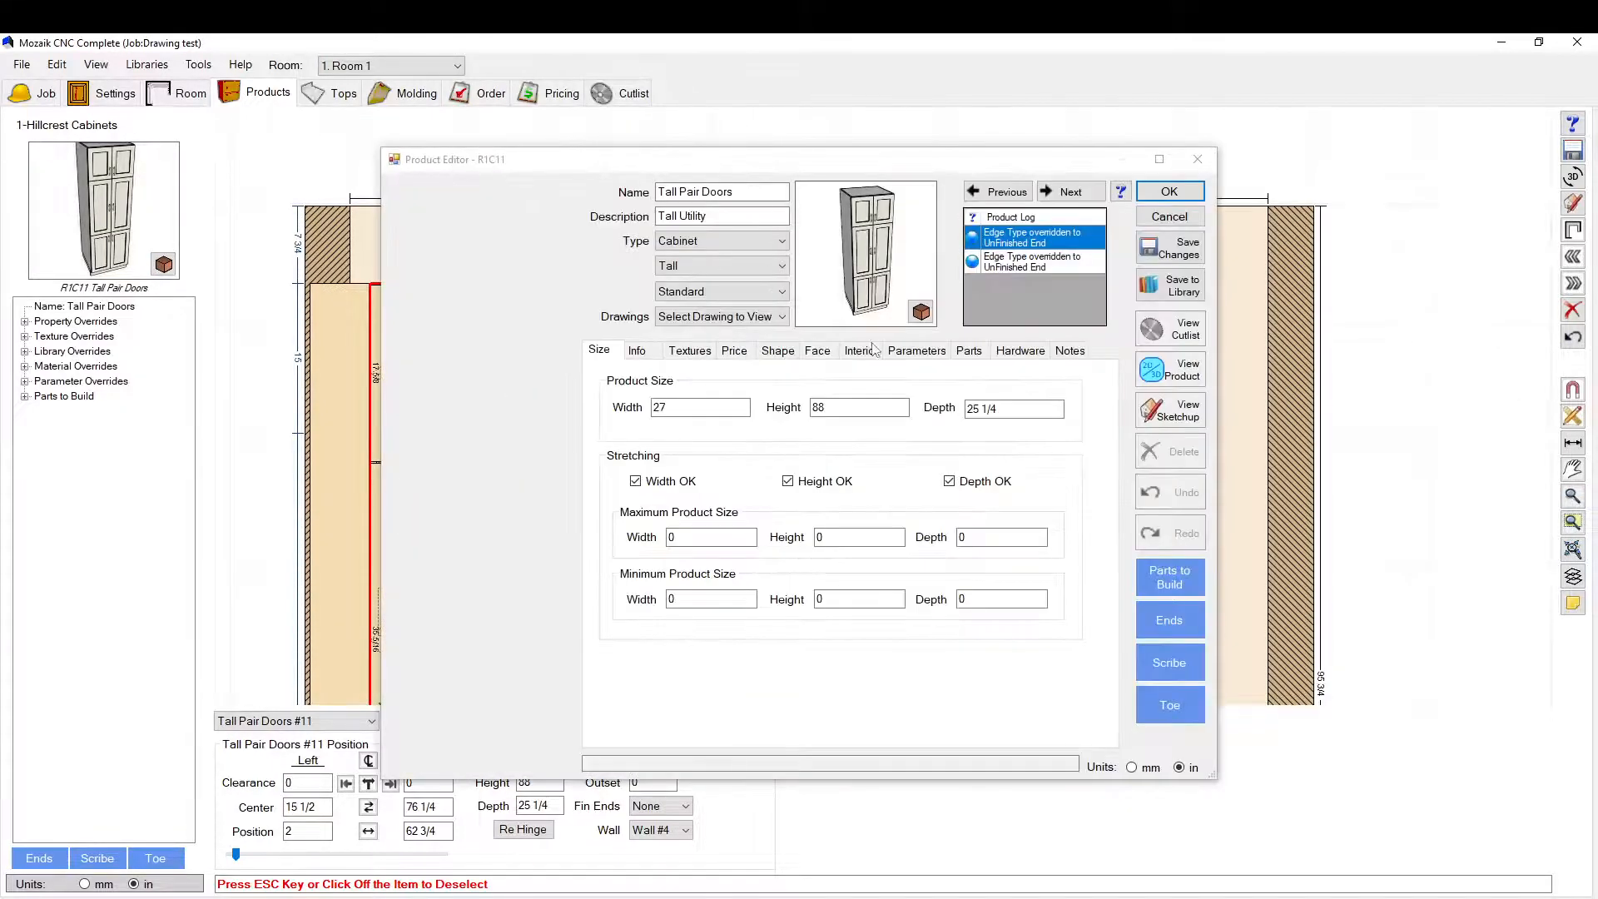
click(825, 353)
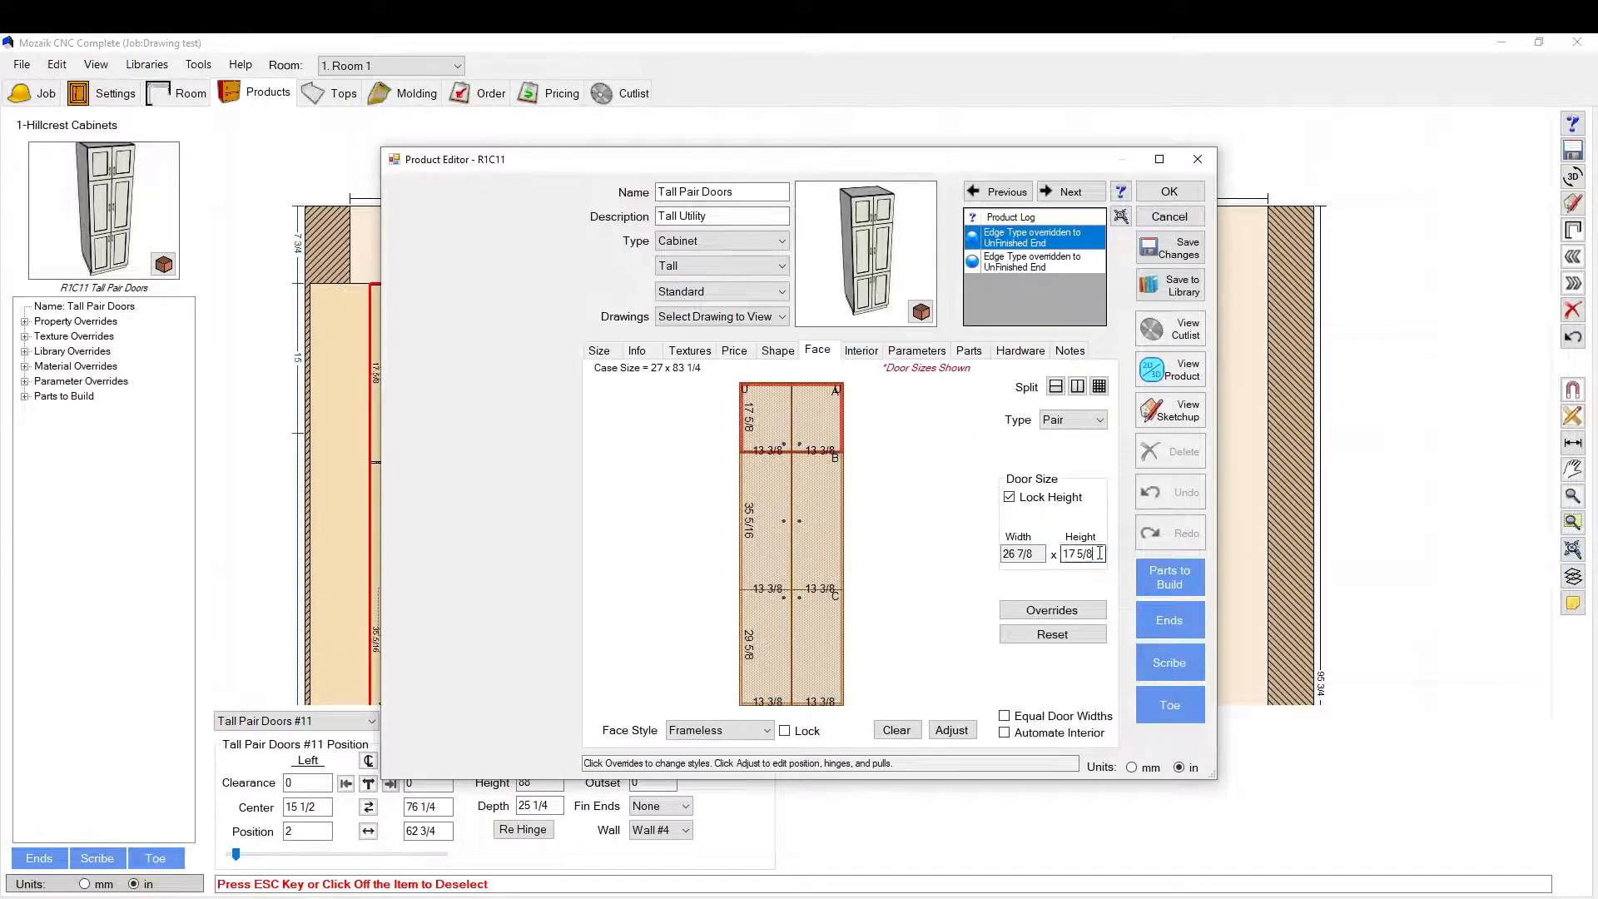
text(14.625)
key(Return)
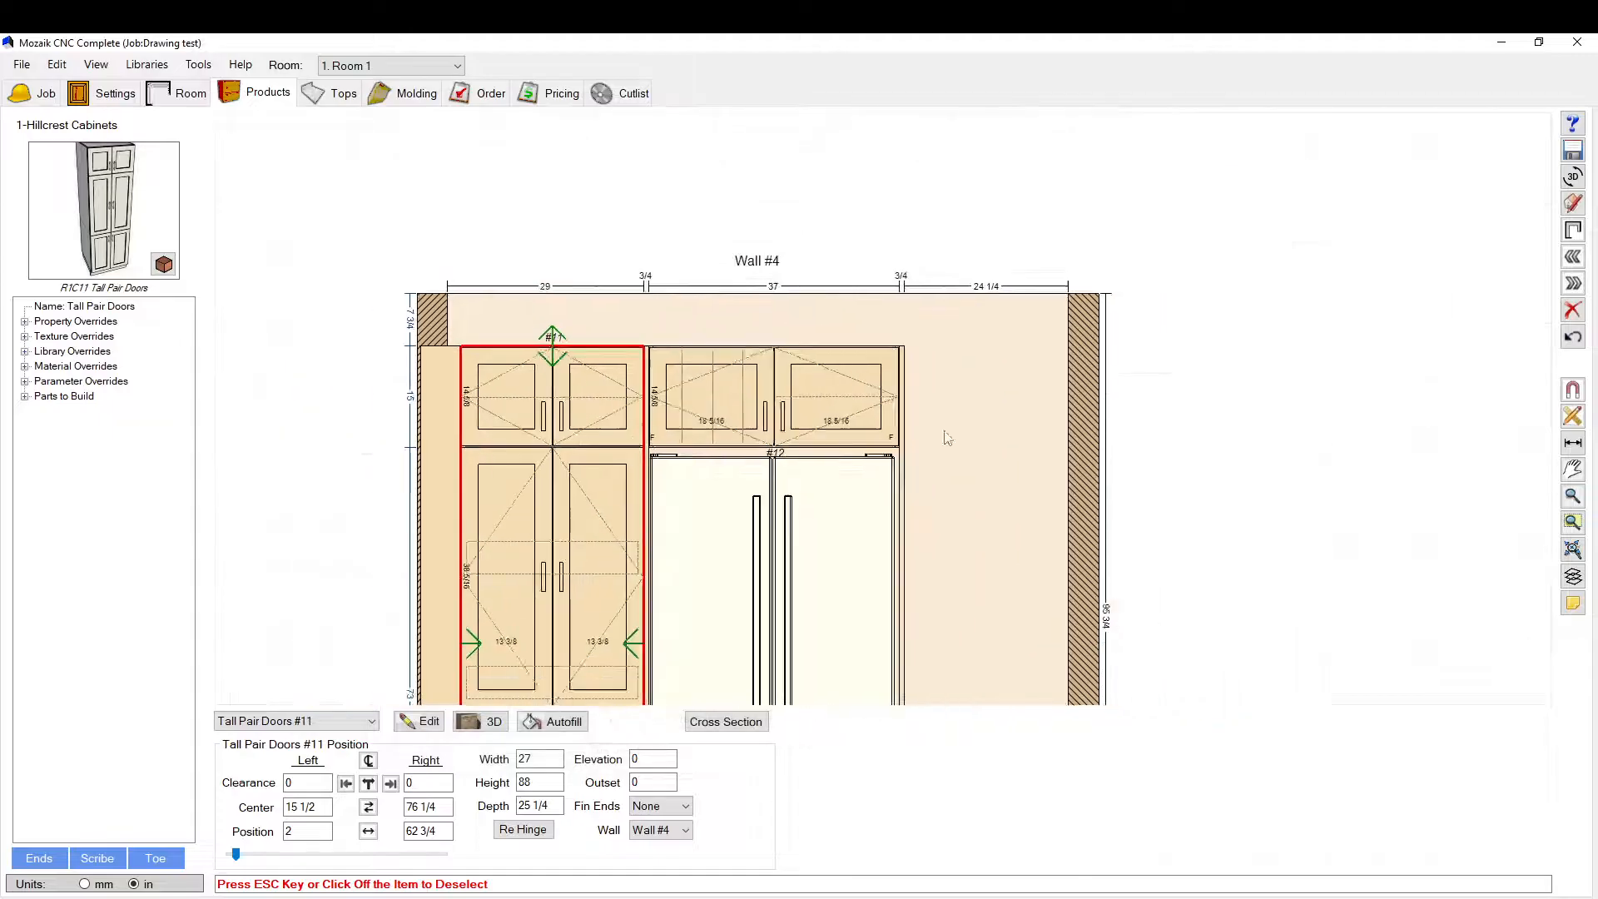
click(1005, 421)
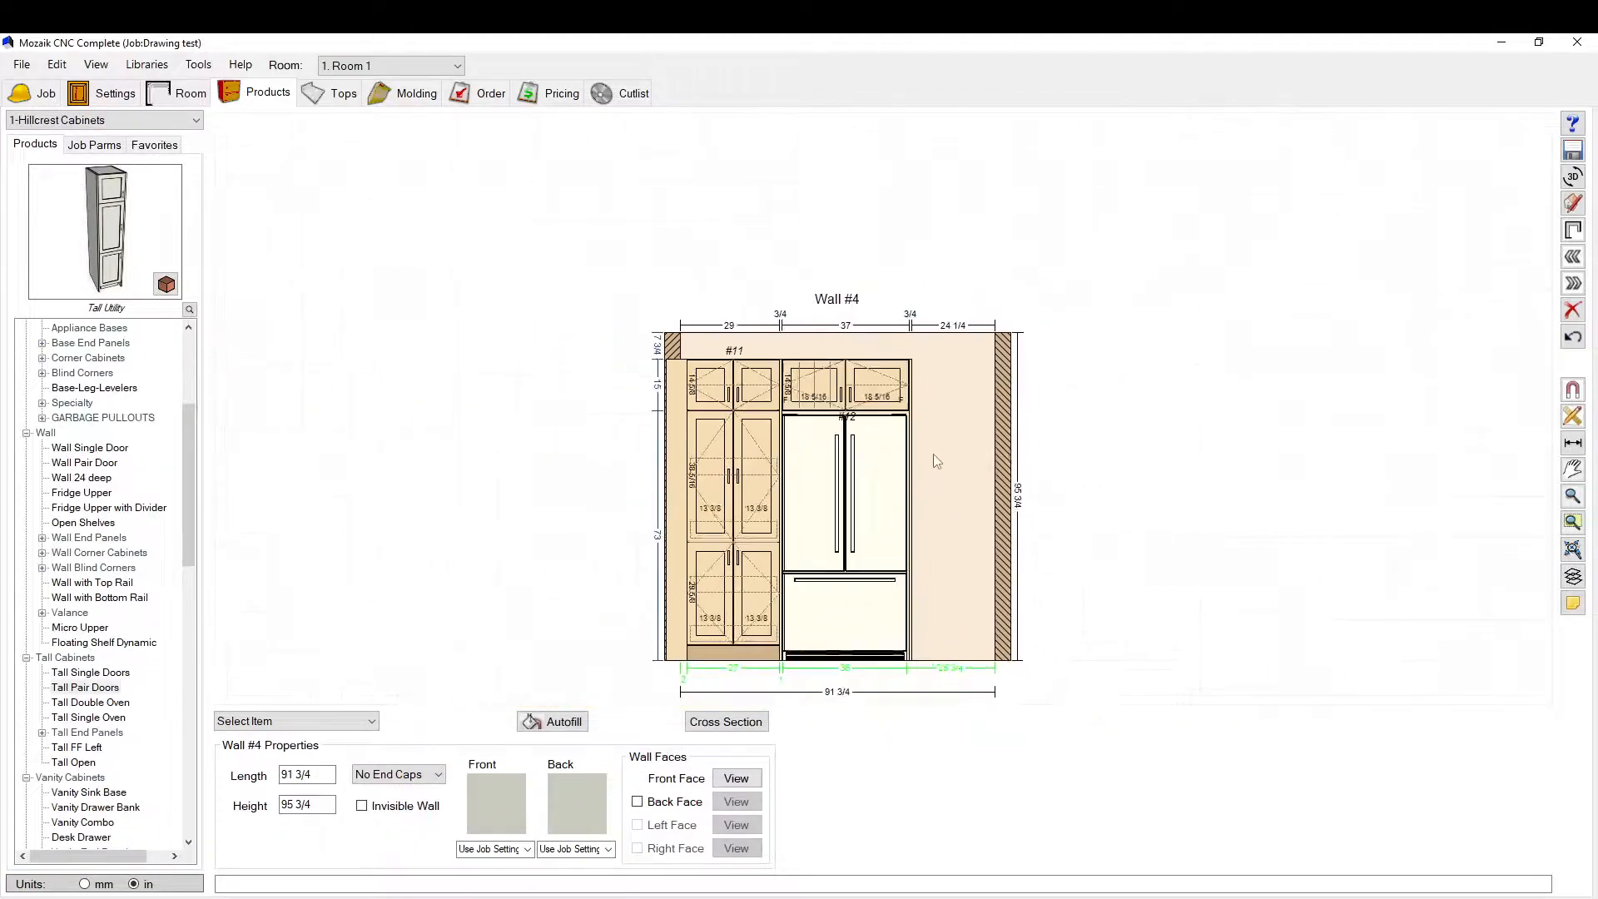
scroll(937, 460, up, 1)
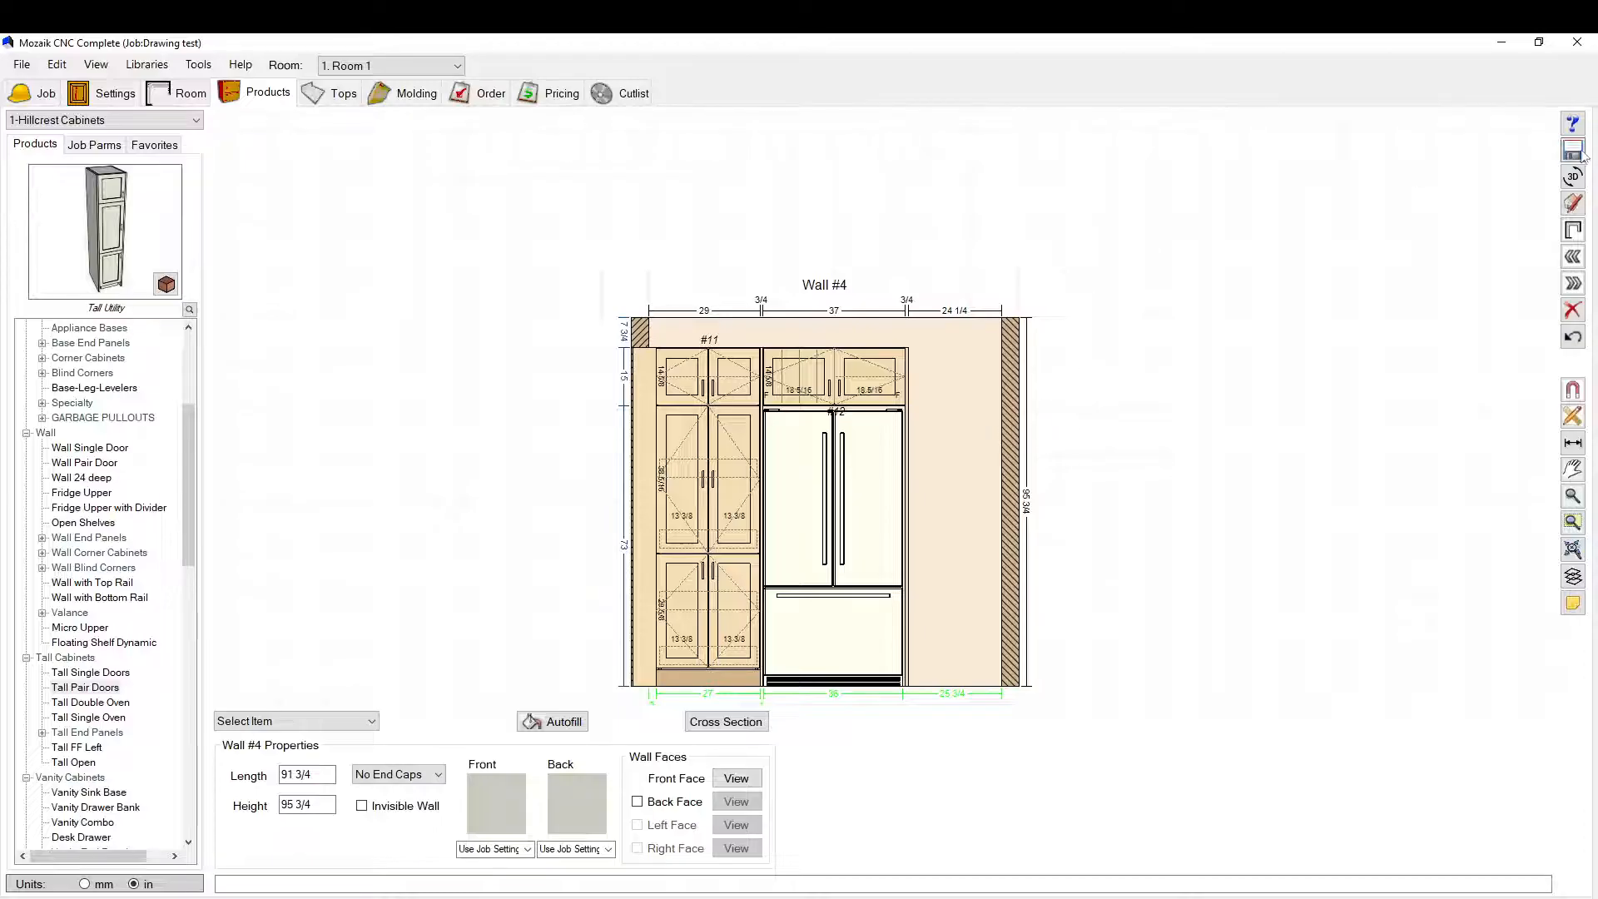
Step: Auto-build countertops for Room 1, accepting a sink cutout with 1/2 overlay, 0 front setback and 1/2 corner radius
click(323, 98)
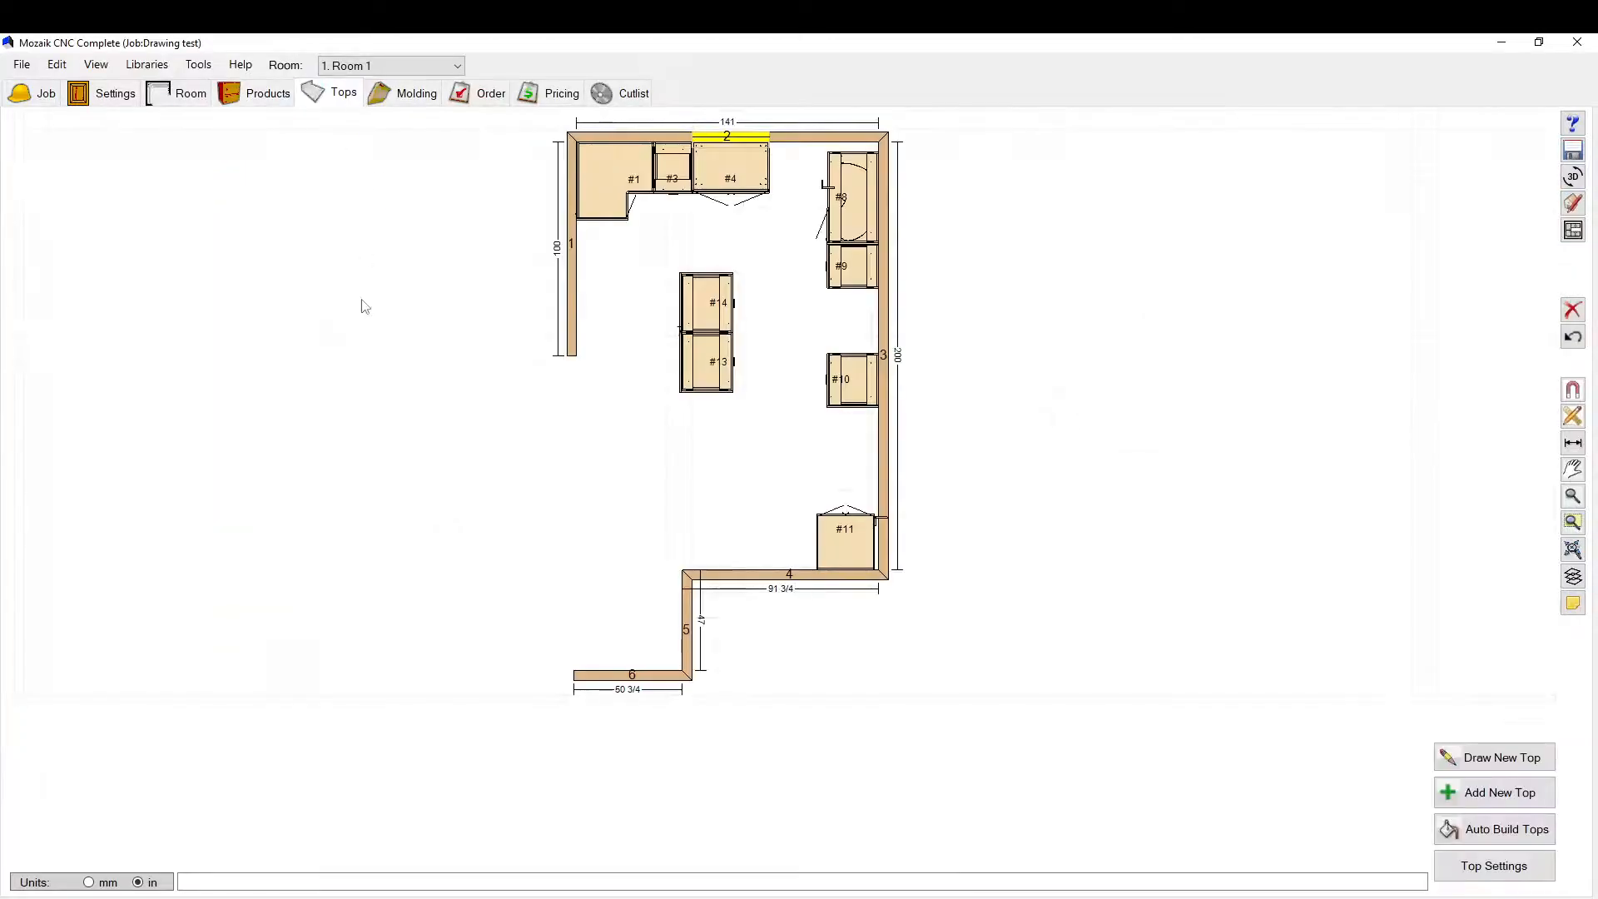
click(1511, 835)
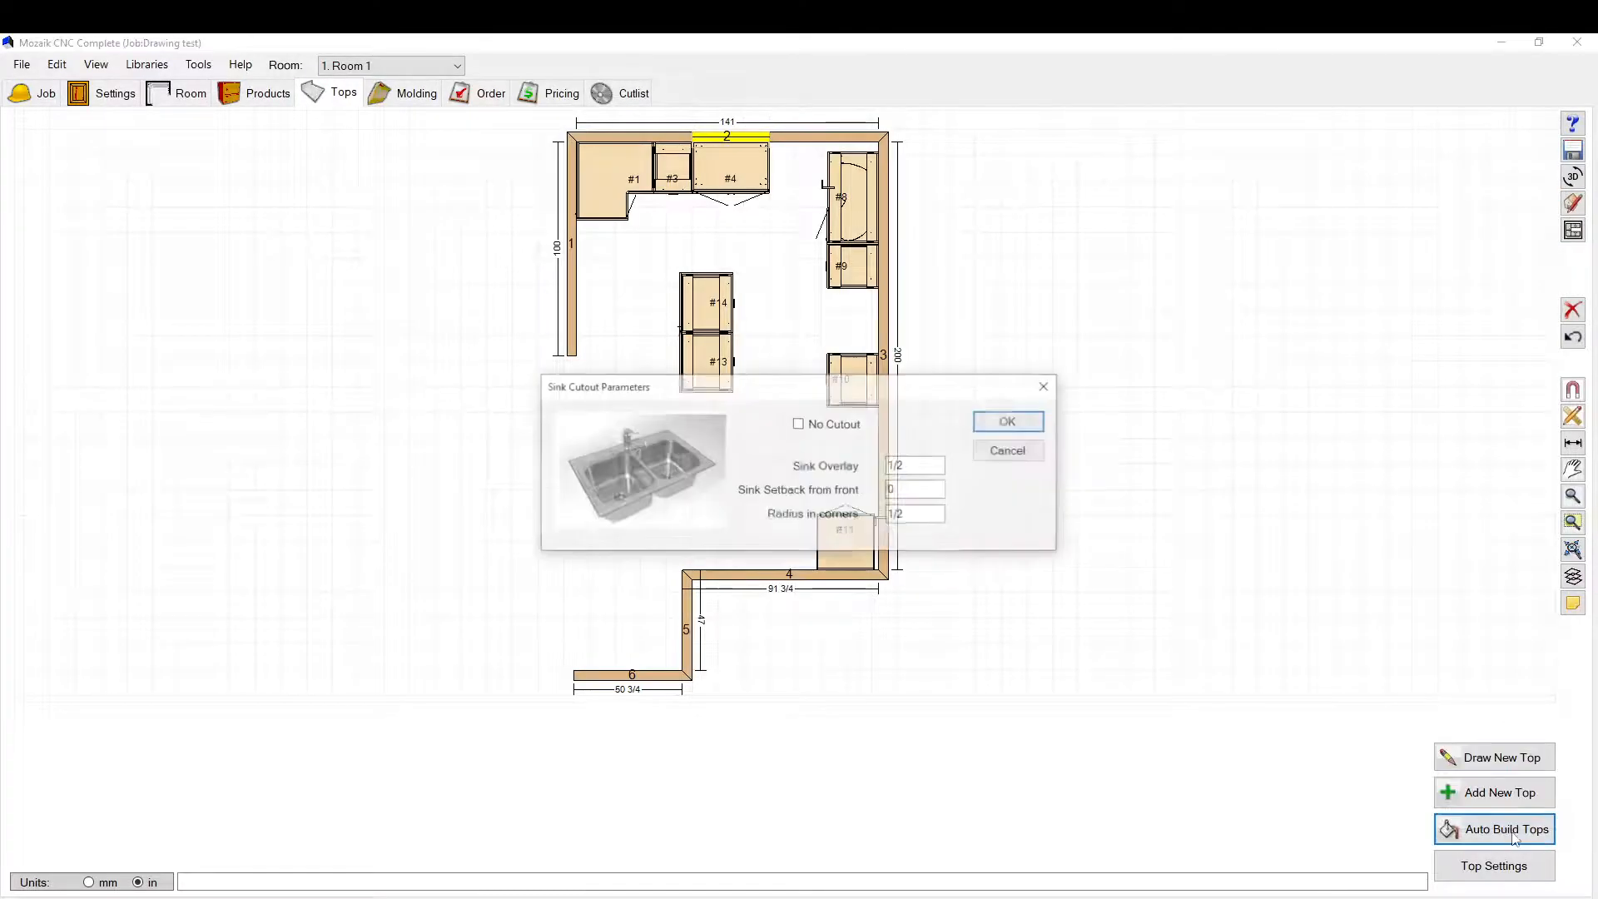
click(1012, 423)
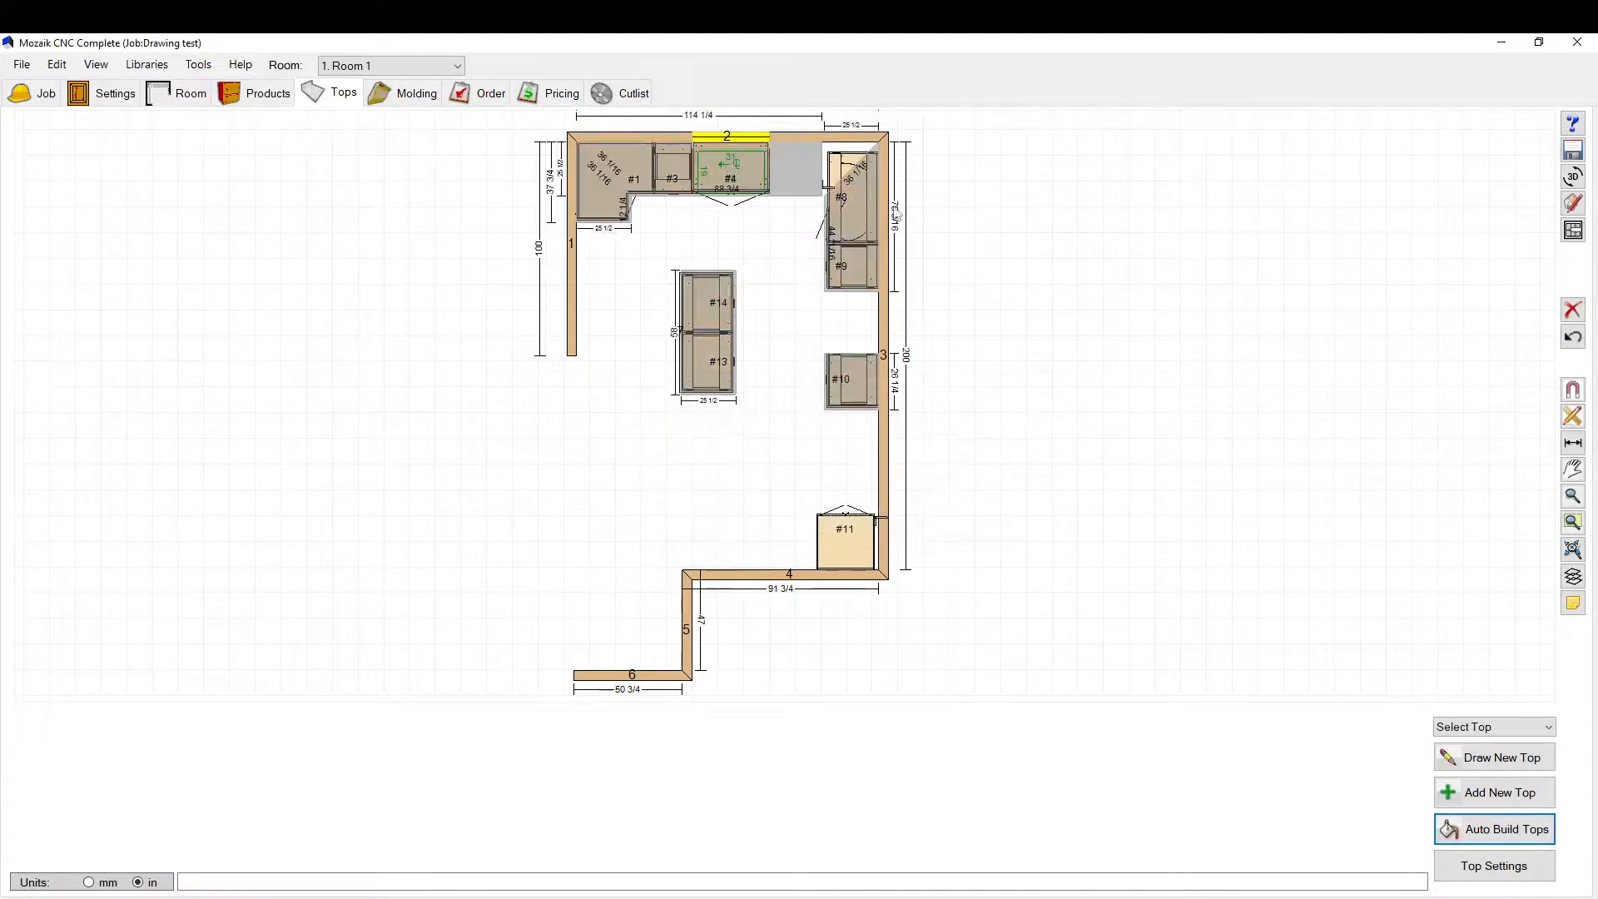
Step: Reshape the Wall #2 countertop on the floor plan, extending its back corner to meet Wall #3, and accept the edits with the sink cutout
click(868, 173)
scroll(843, 120, up, 4)
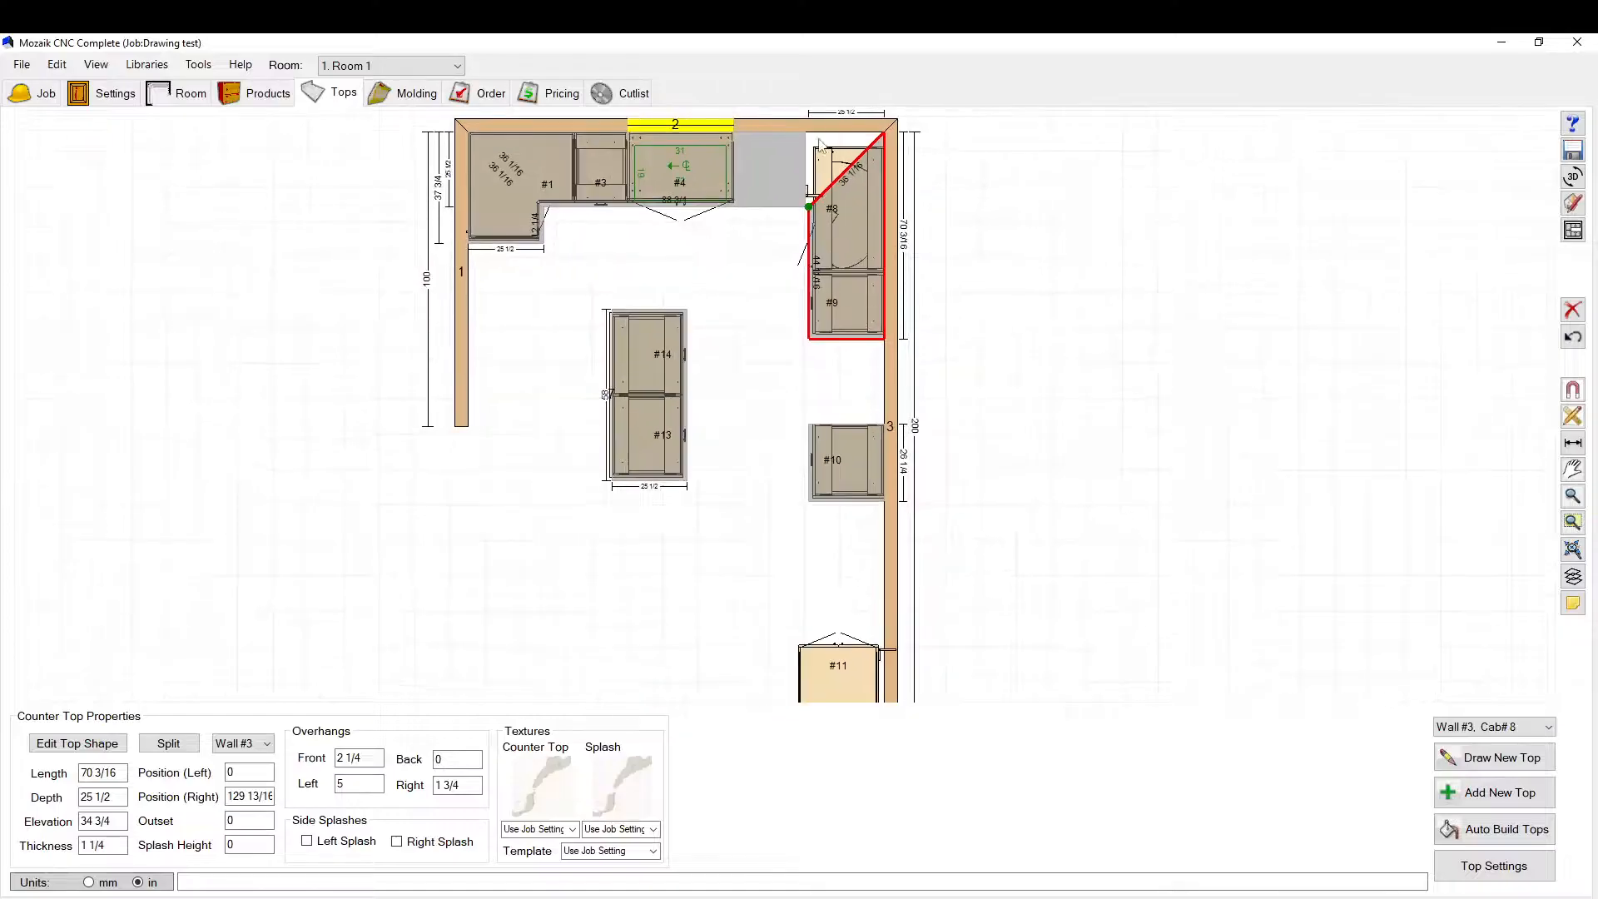
scroll(820, 146, up, 4)
click(720, 201)
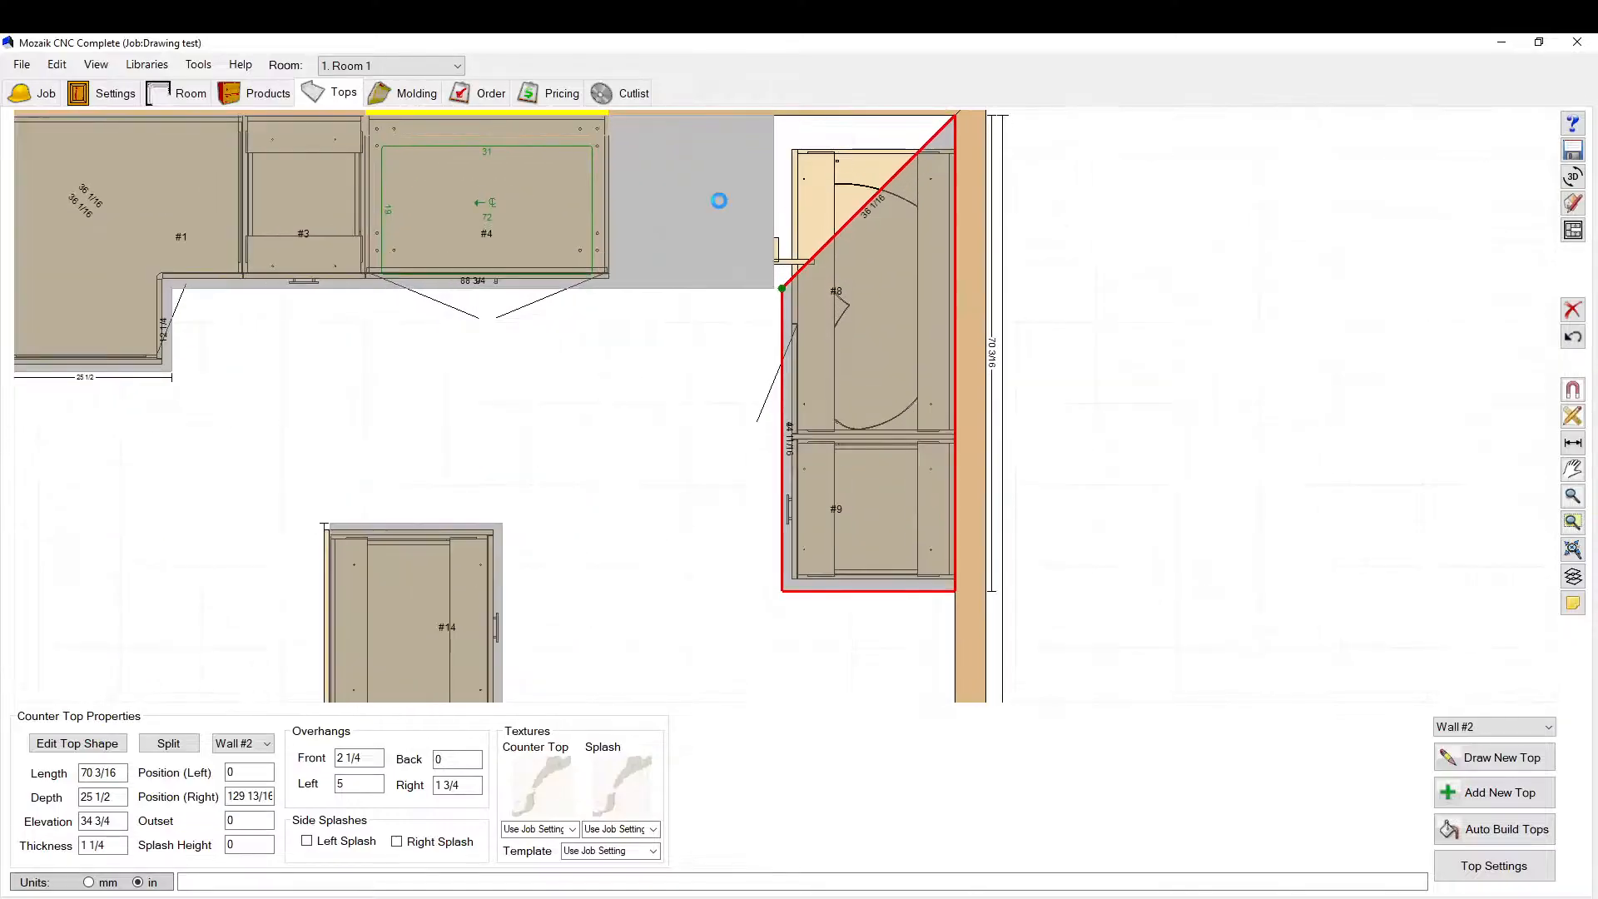
right_click(711, 212)
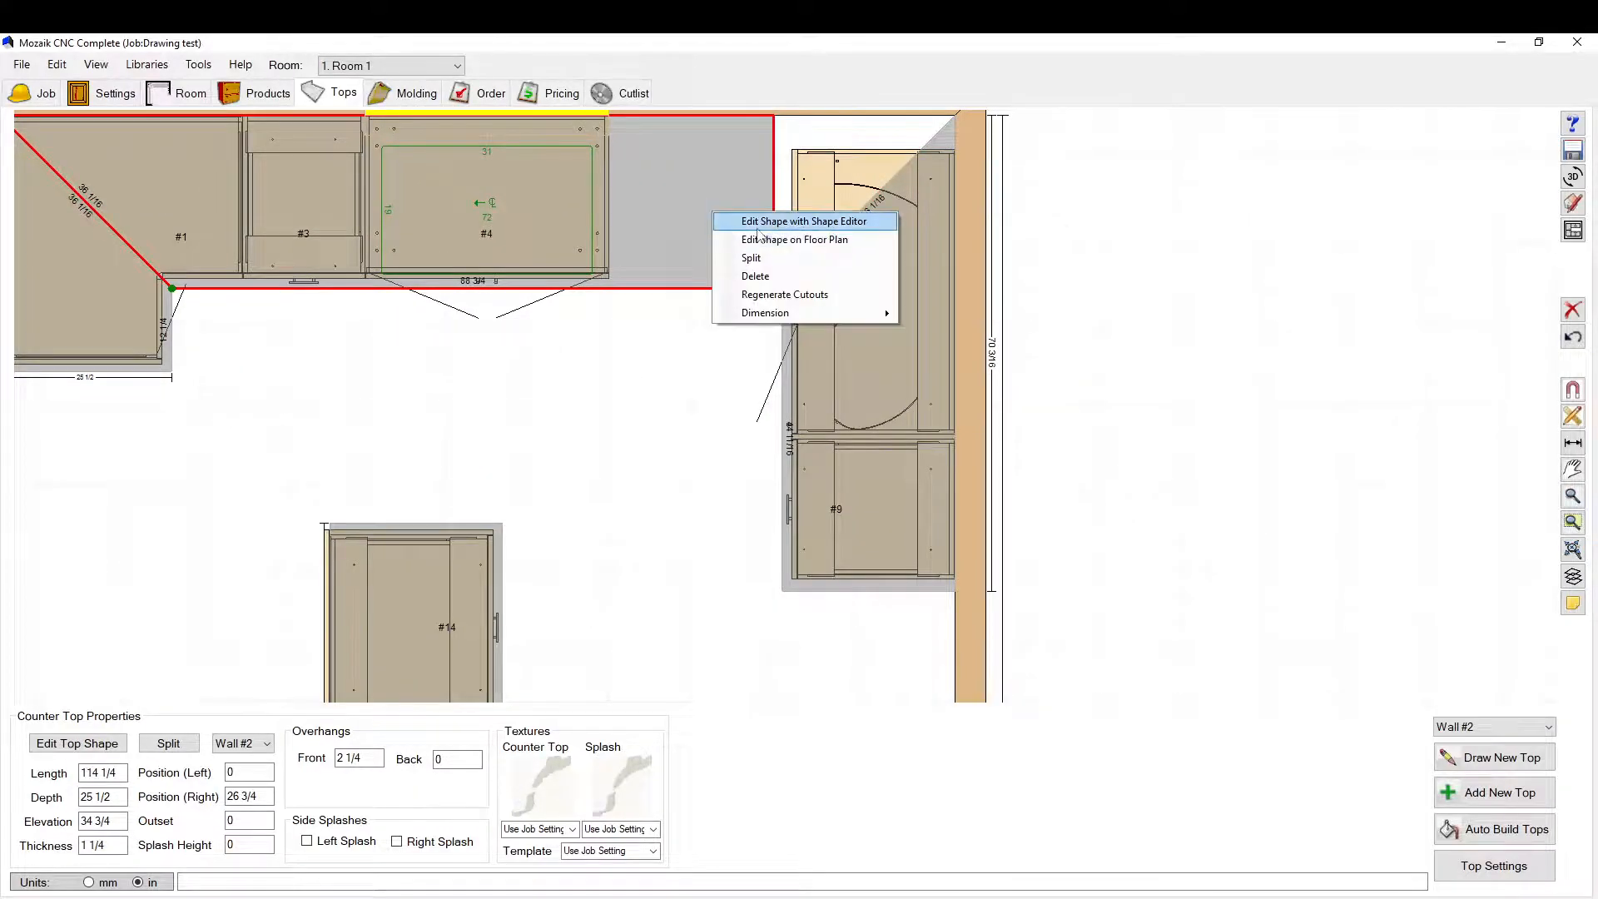
click(764, 240)
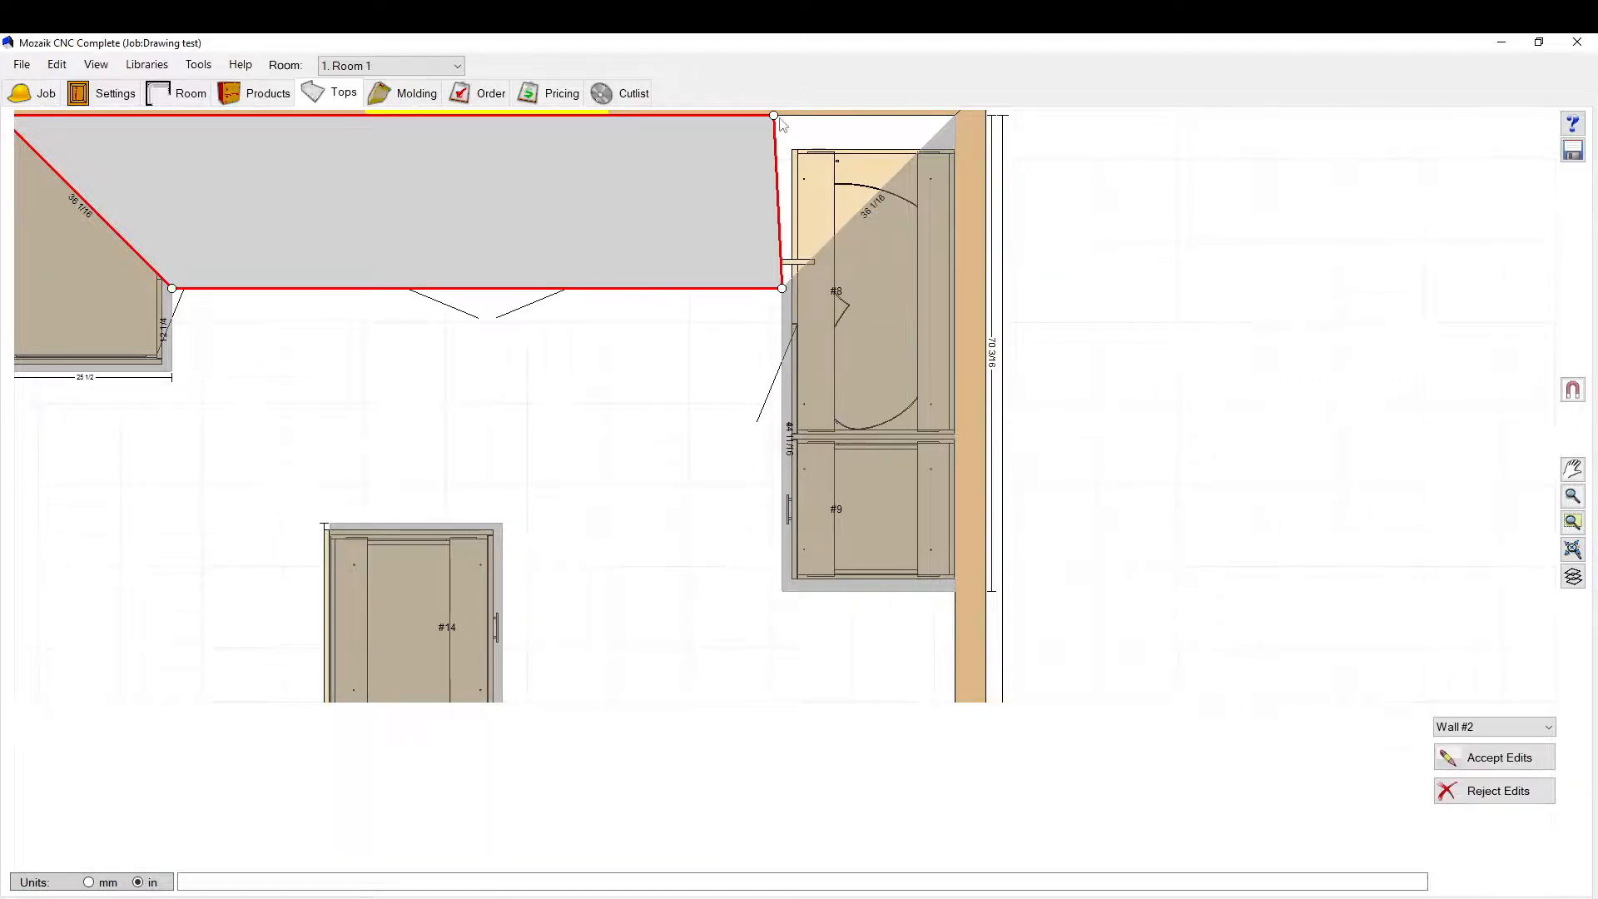
drag(775, 117, 954, 116)
scroll(1130, 283, down, 1)
scroll(1130, 283, down, 1)
click(1494, 758)
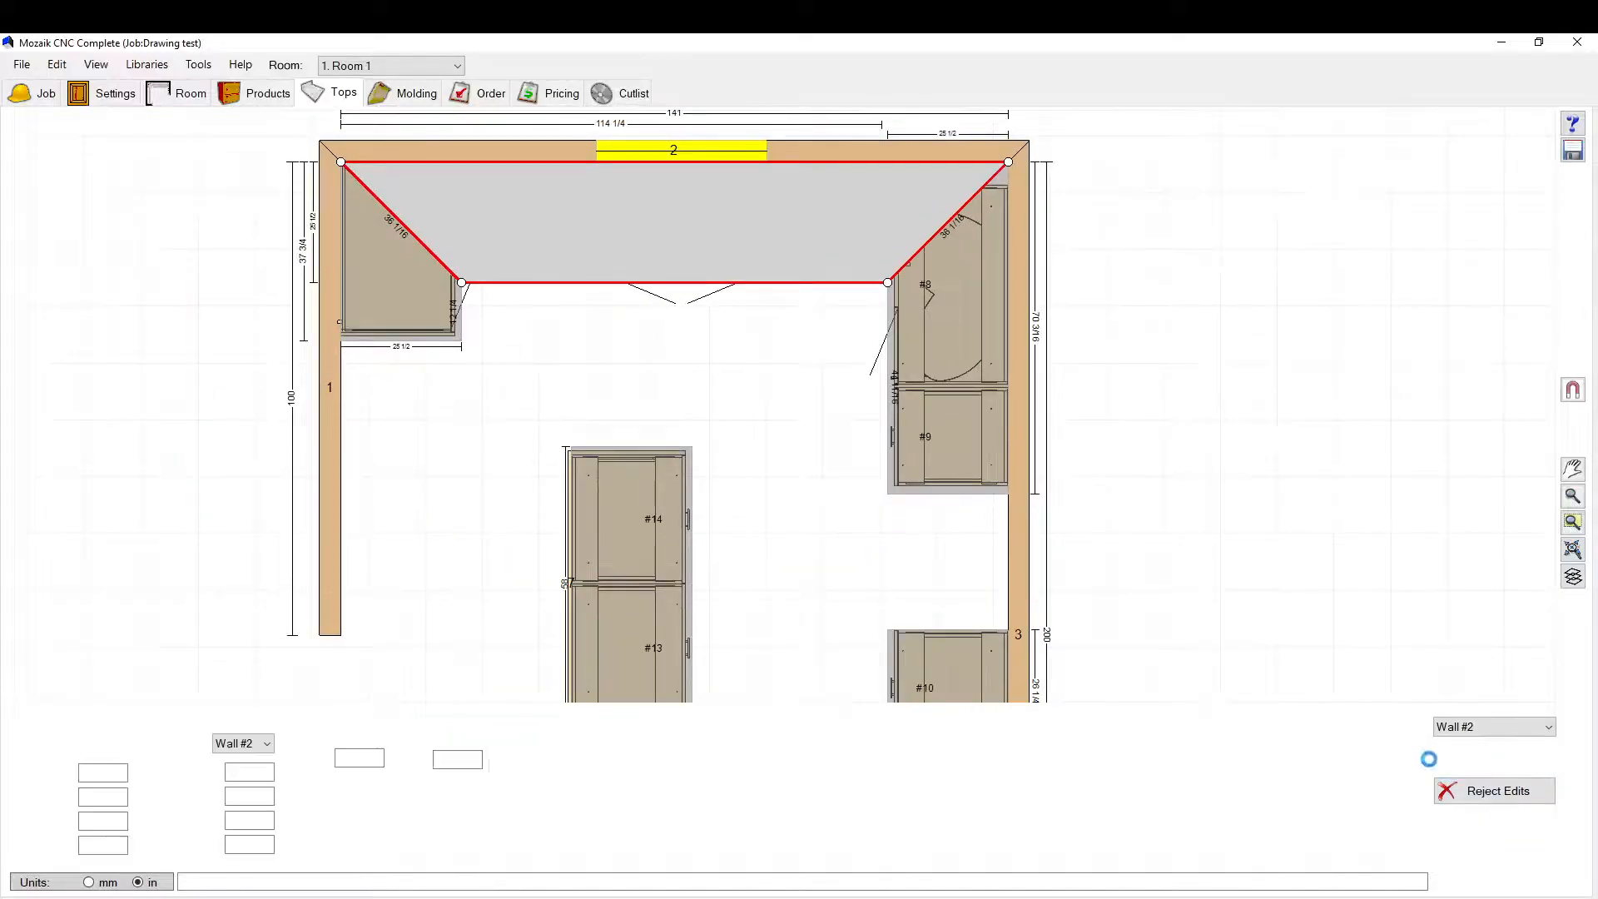
click(1010, 450)
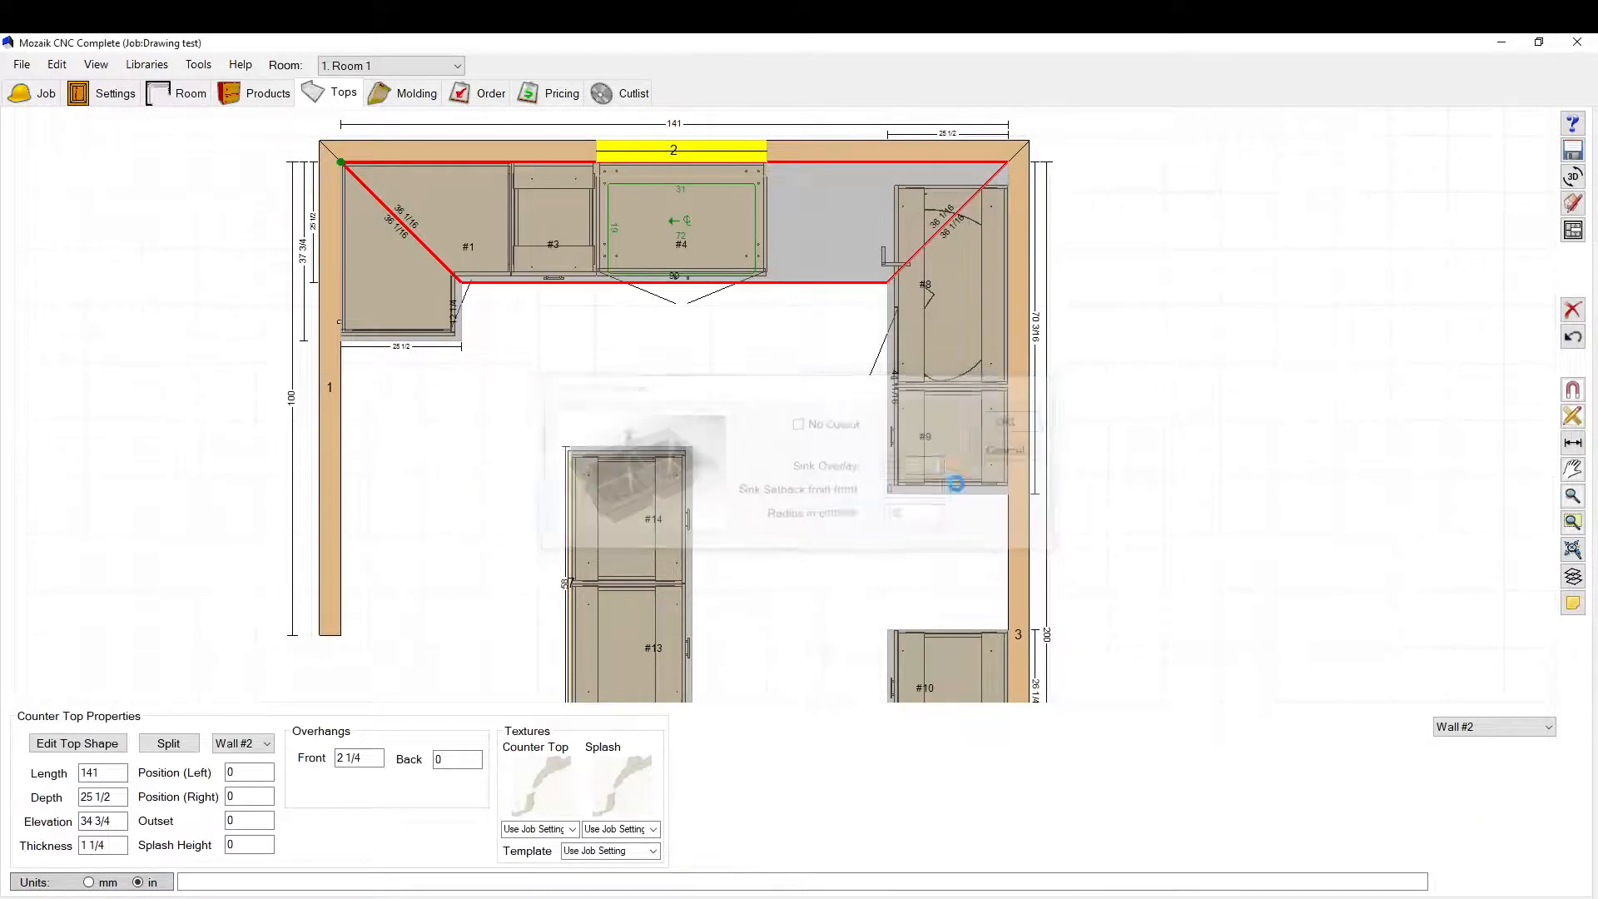
click(1258, 399)
scroll(863, 350, down, 5)
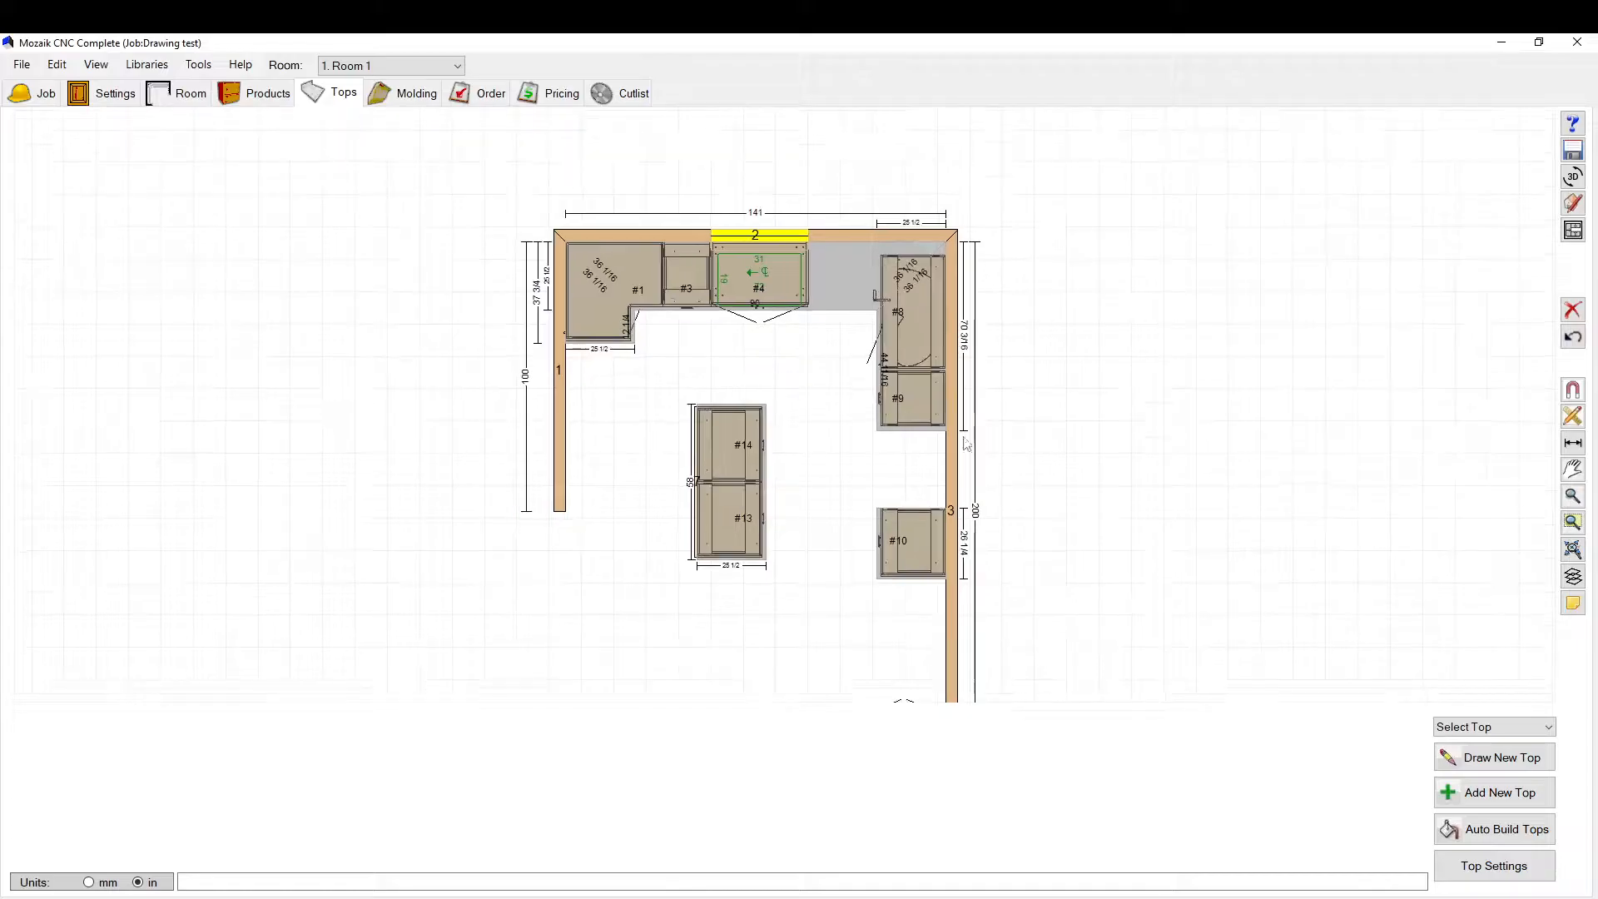
Step: Set the island countertop's back overhang to 12 in and deselect the top
click(417, 93)
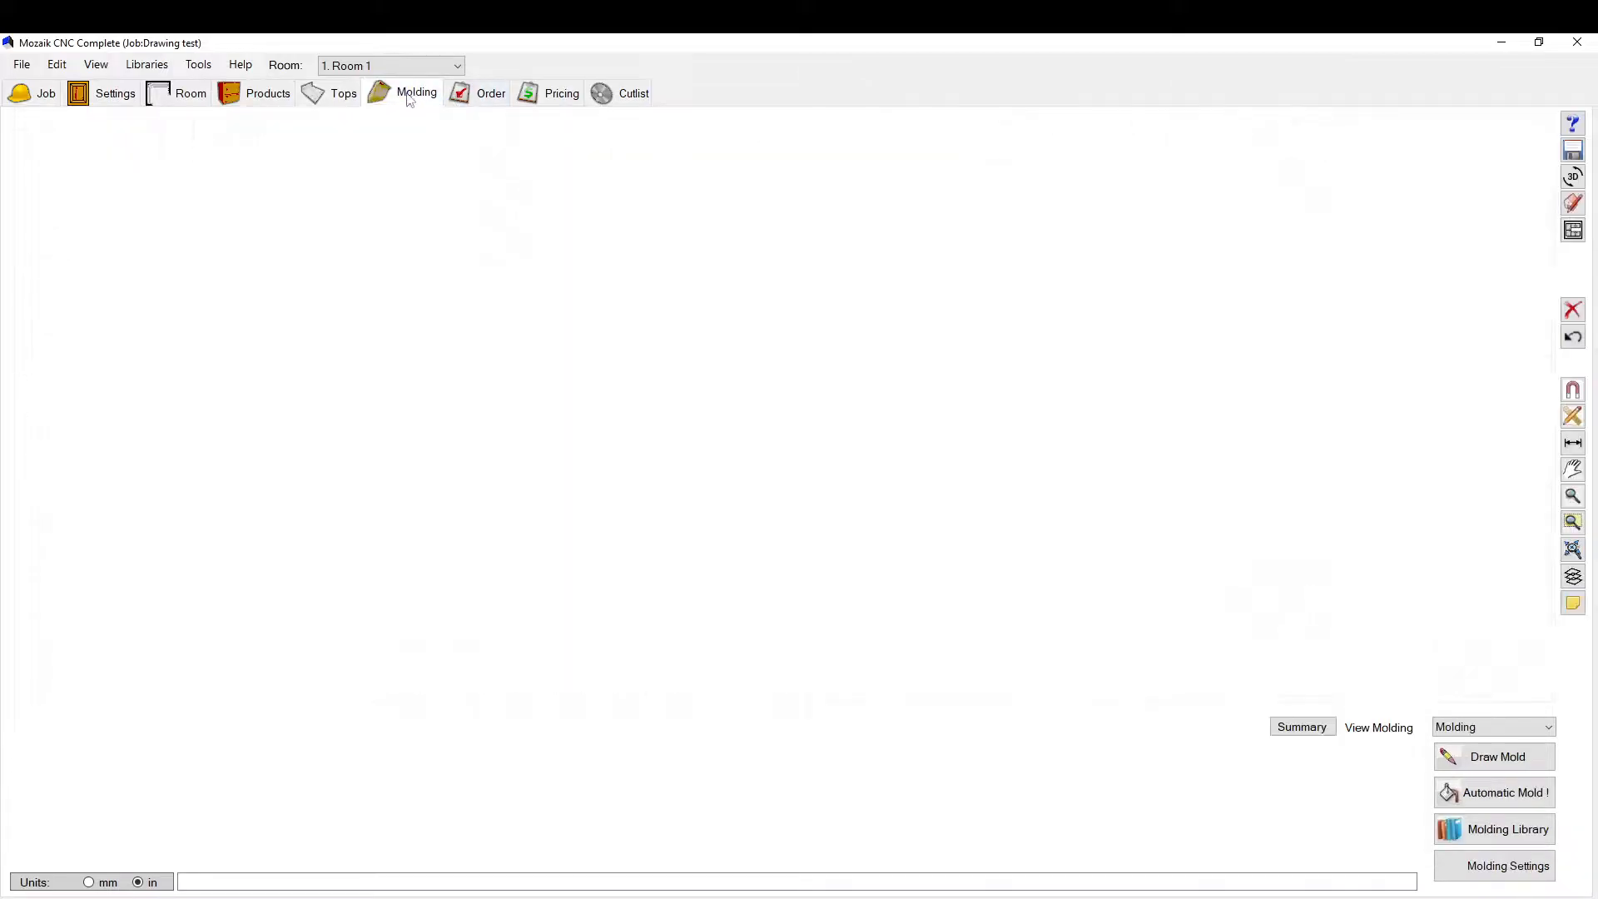
click(343, 94)
click(707, 364)
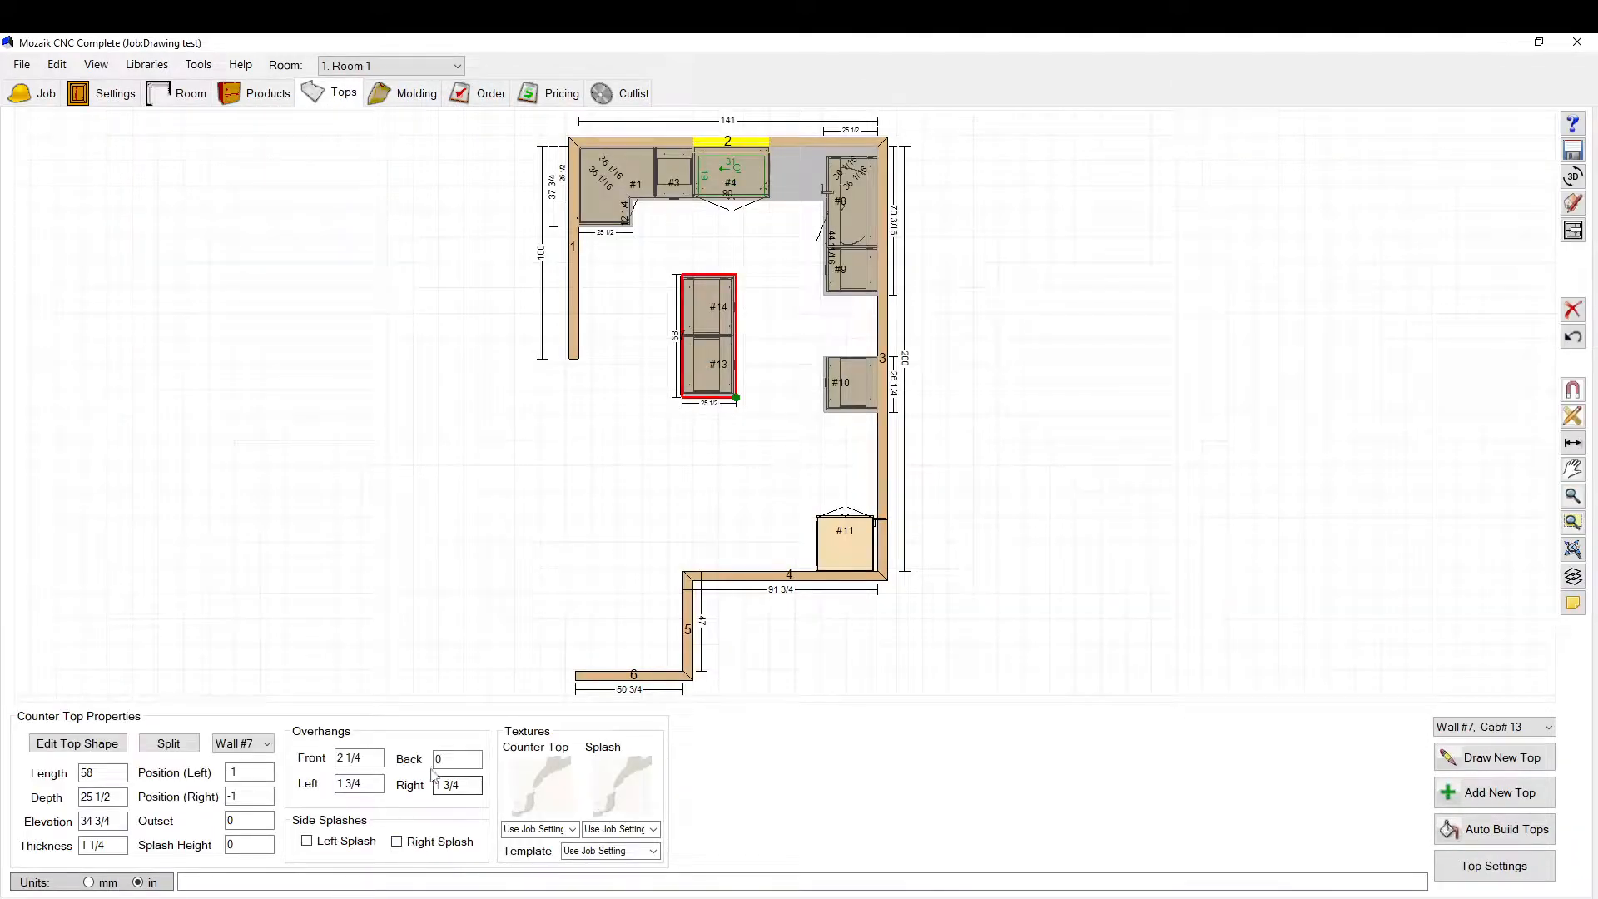
text(12)
key(Tab)
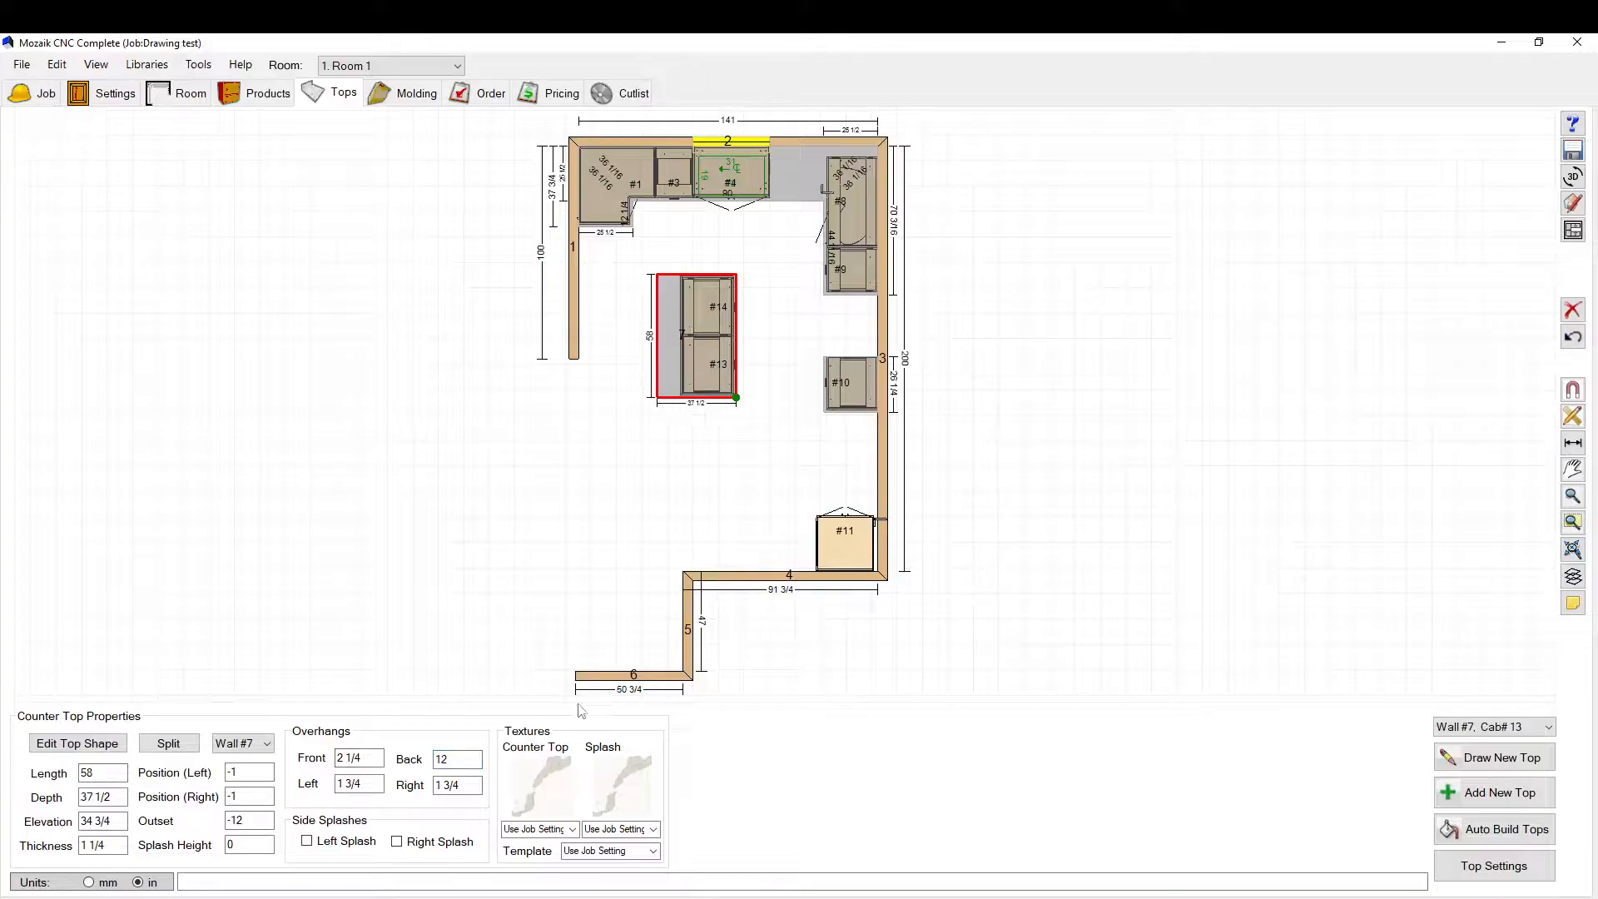
click(581, 516)
scroll(896, 176, up, 1)
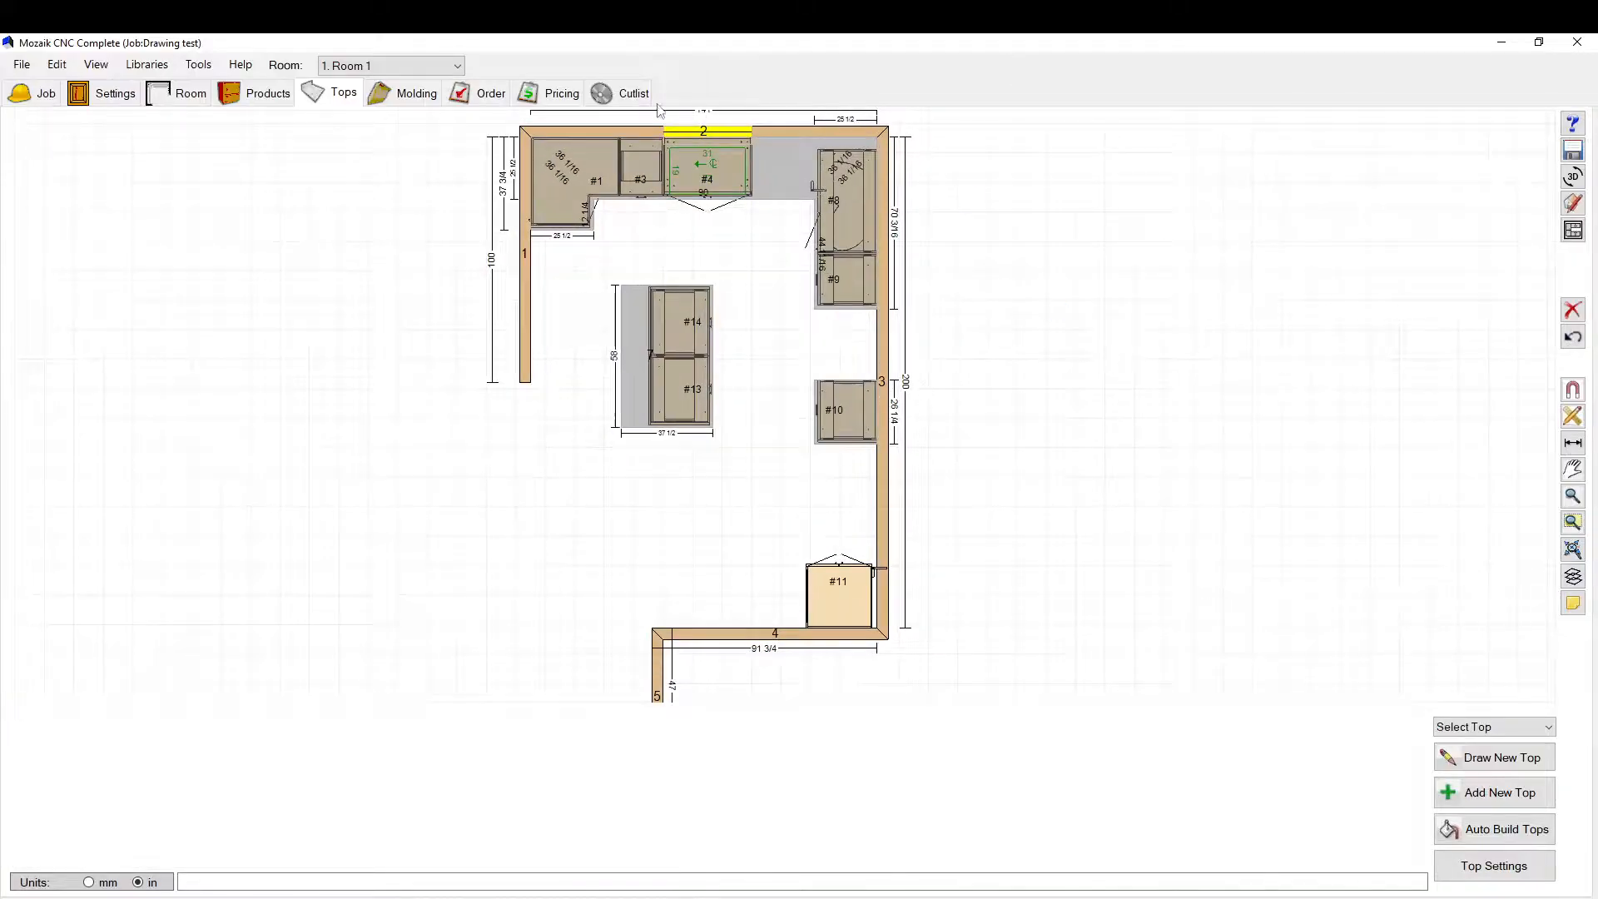
Step: Run automatic molding with the Cr420 crown profile on wall cabinet tops and the Slab Without Light light rail on the bottoms
click(396, 98)
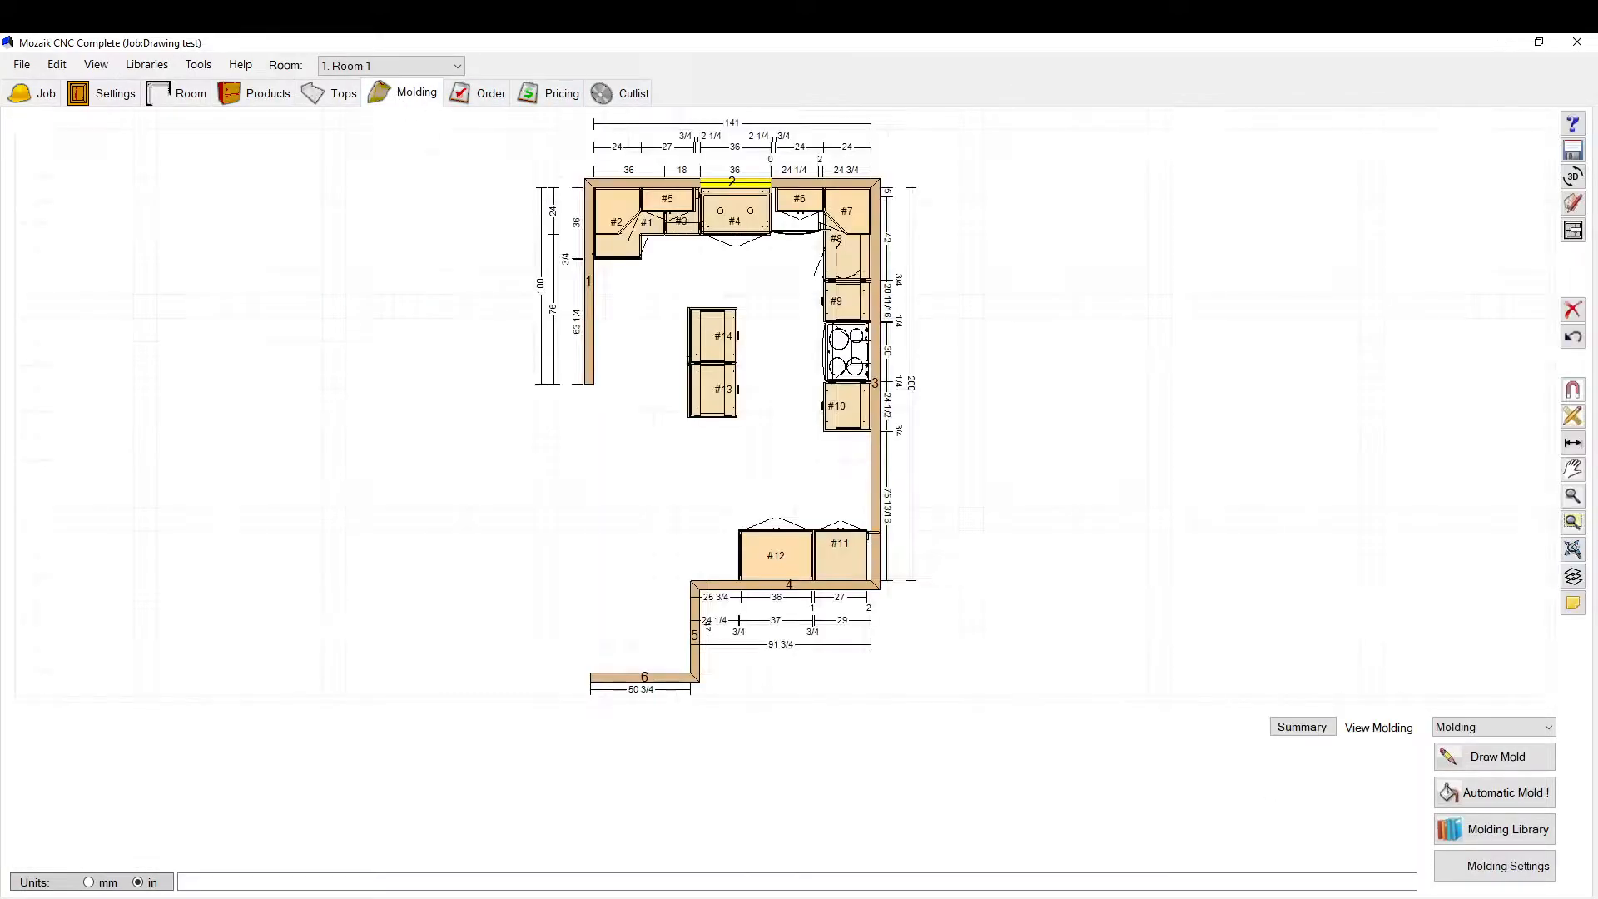
click(1508, 801)
click(594, 367)
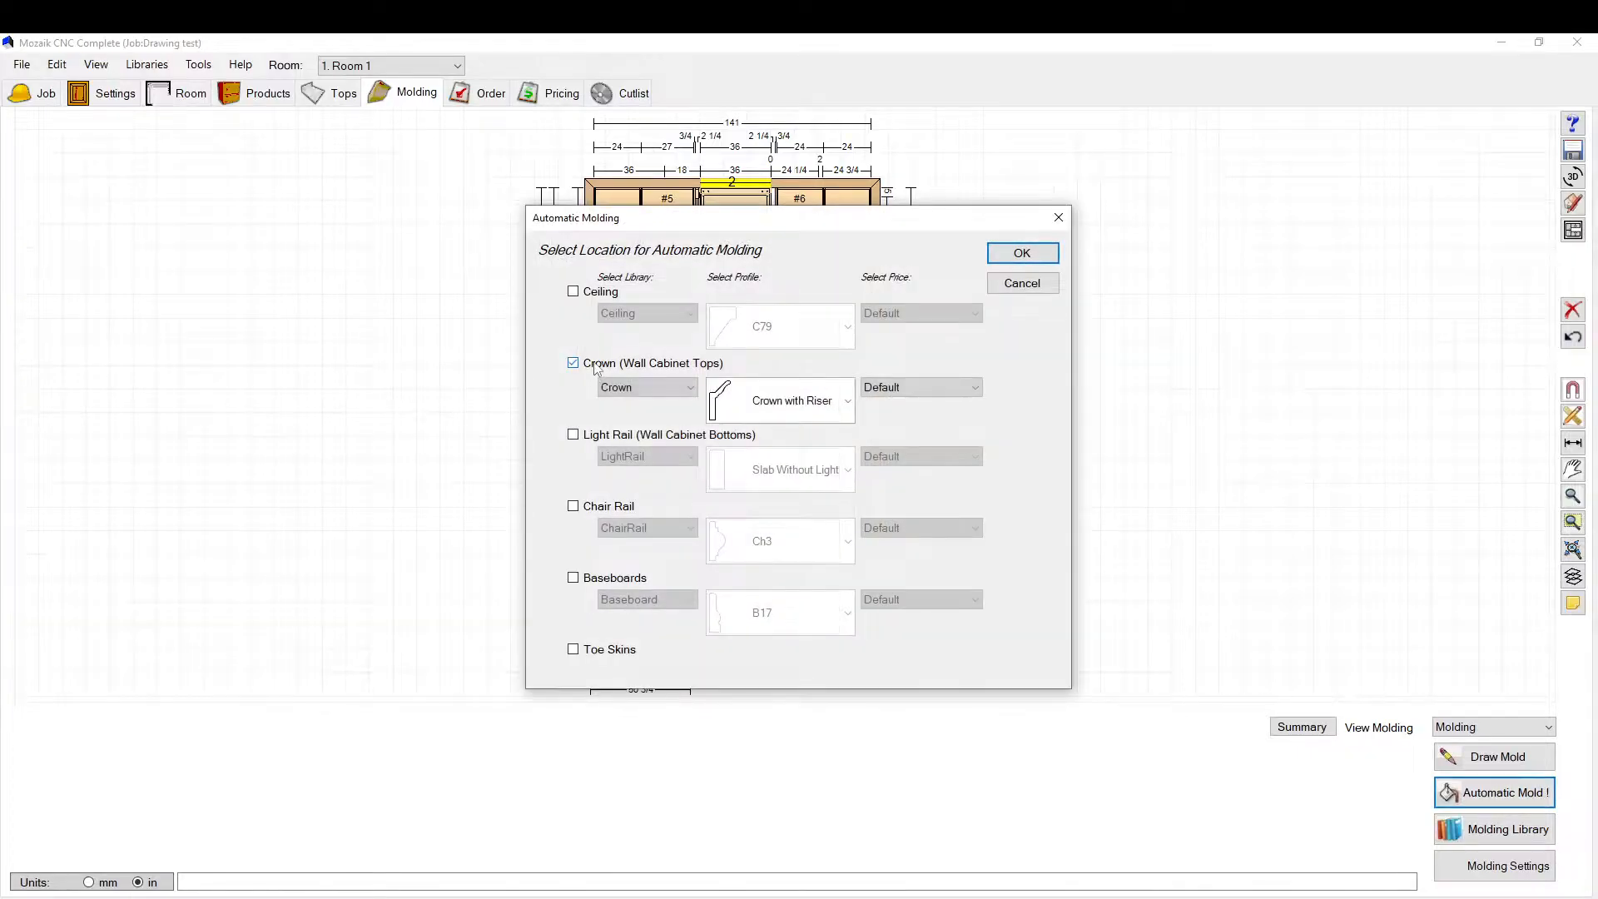
click(840, 403)
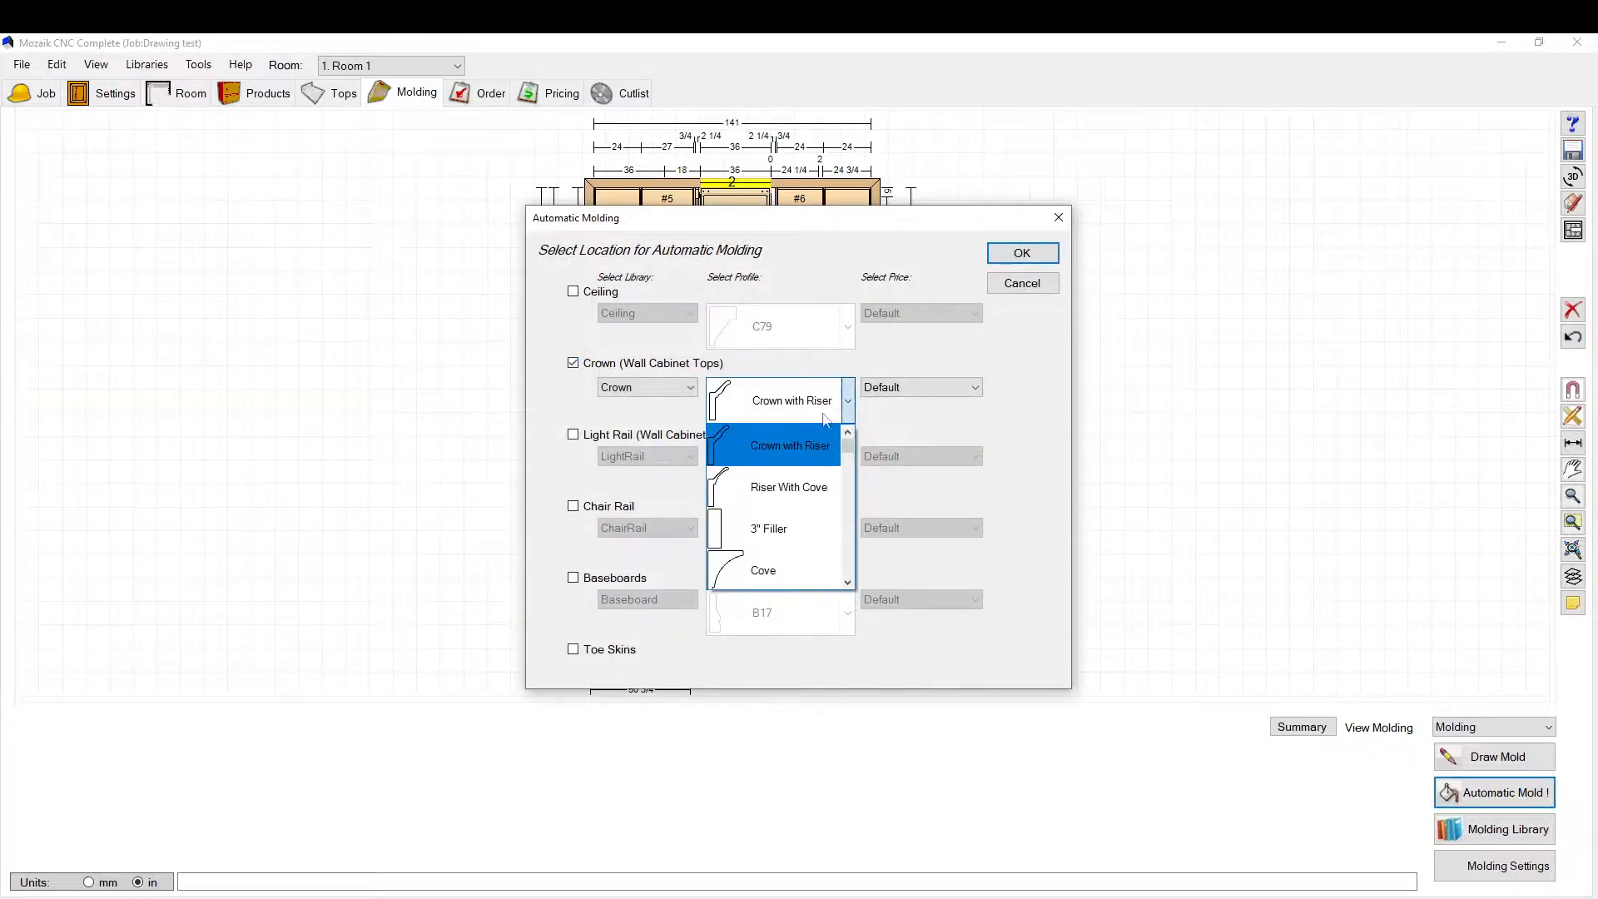
scroll(759, 549, down, 2)
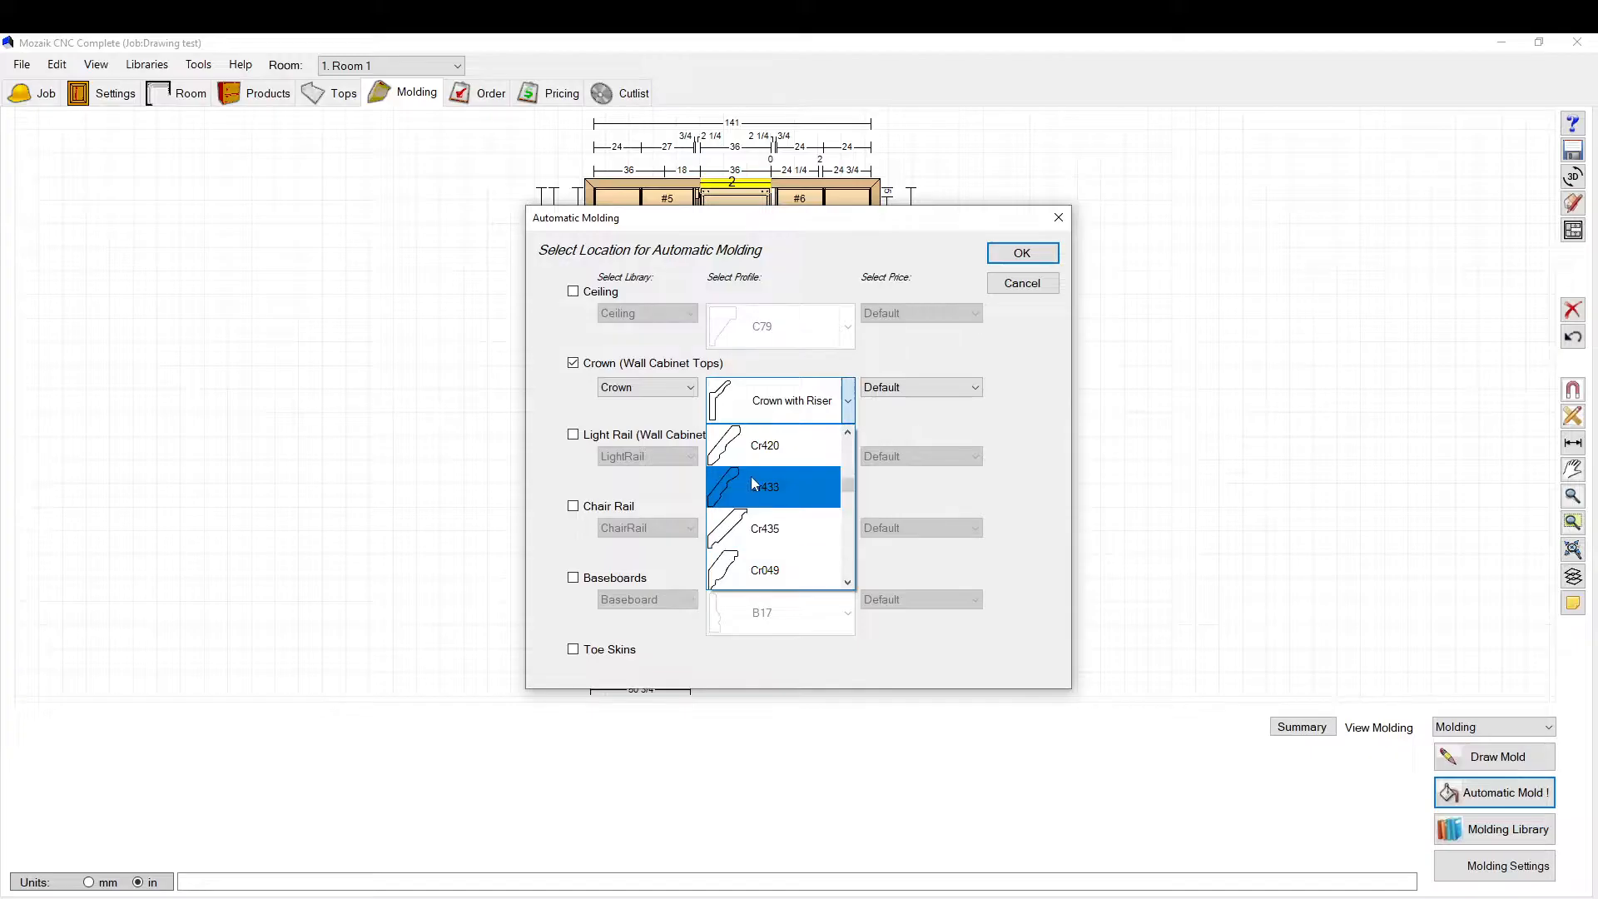
click(756, 446)
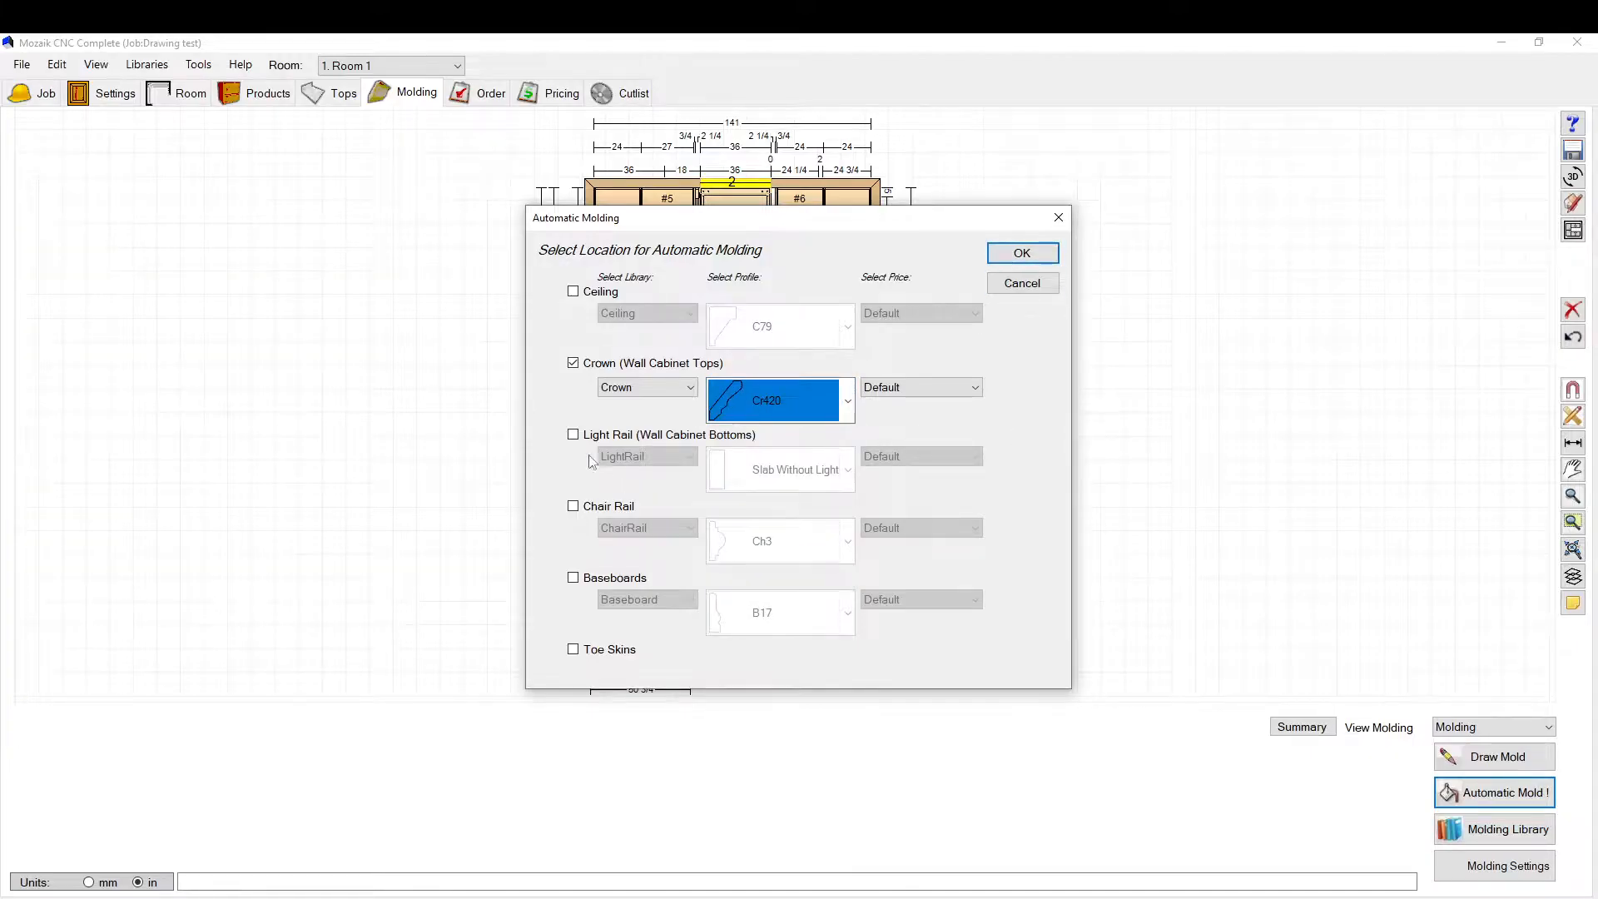
click(574, 435)
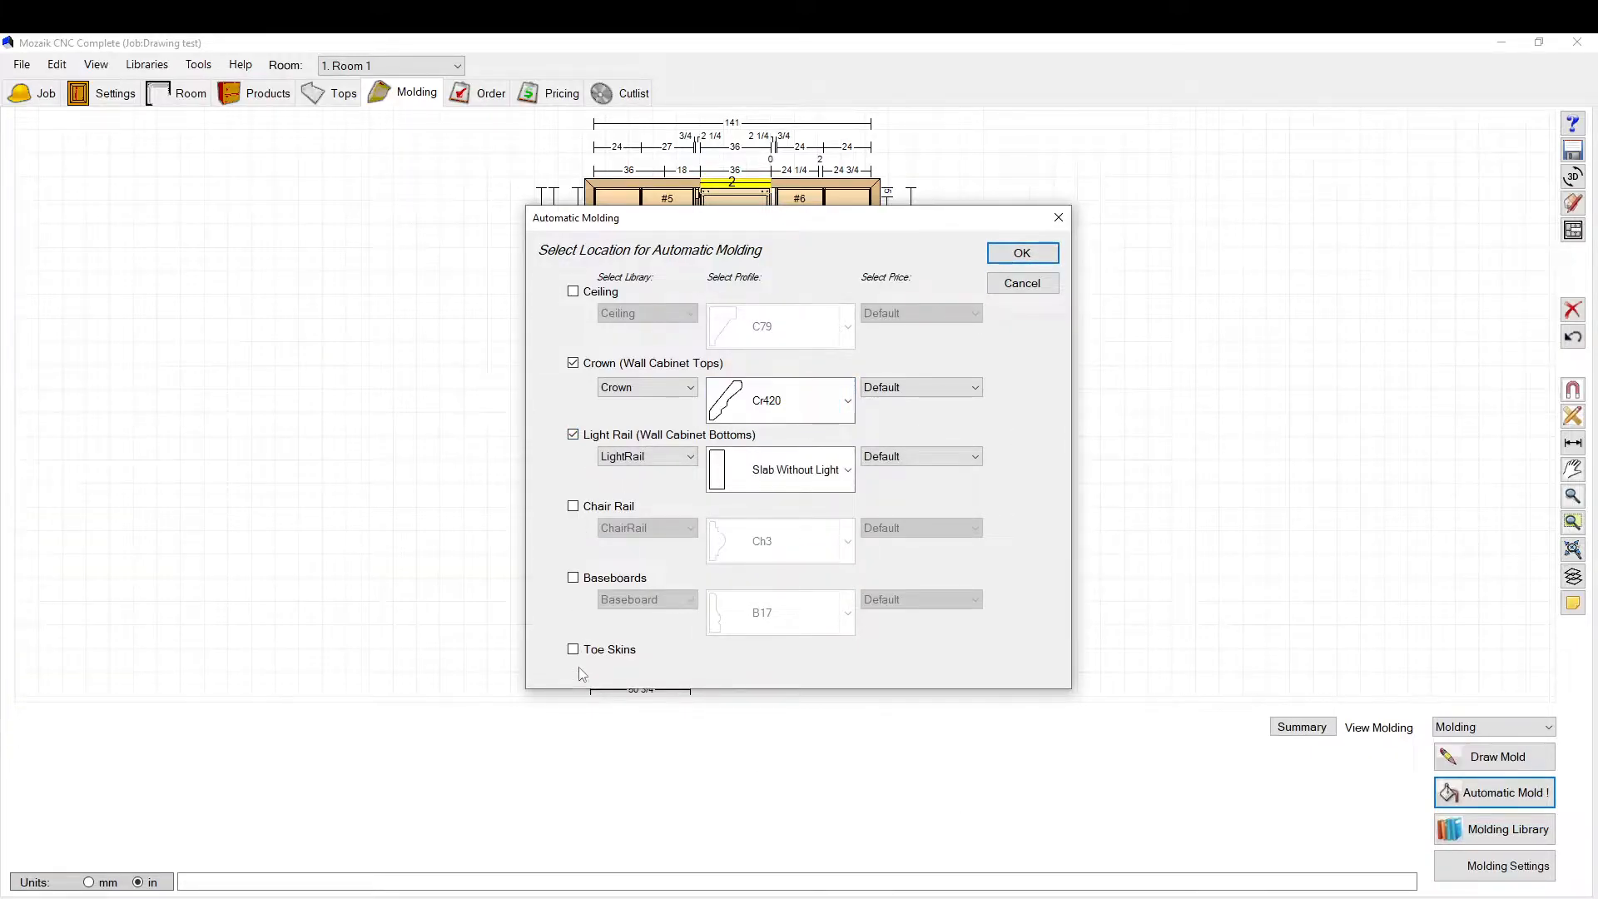
click(1013, 258)
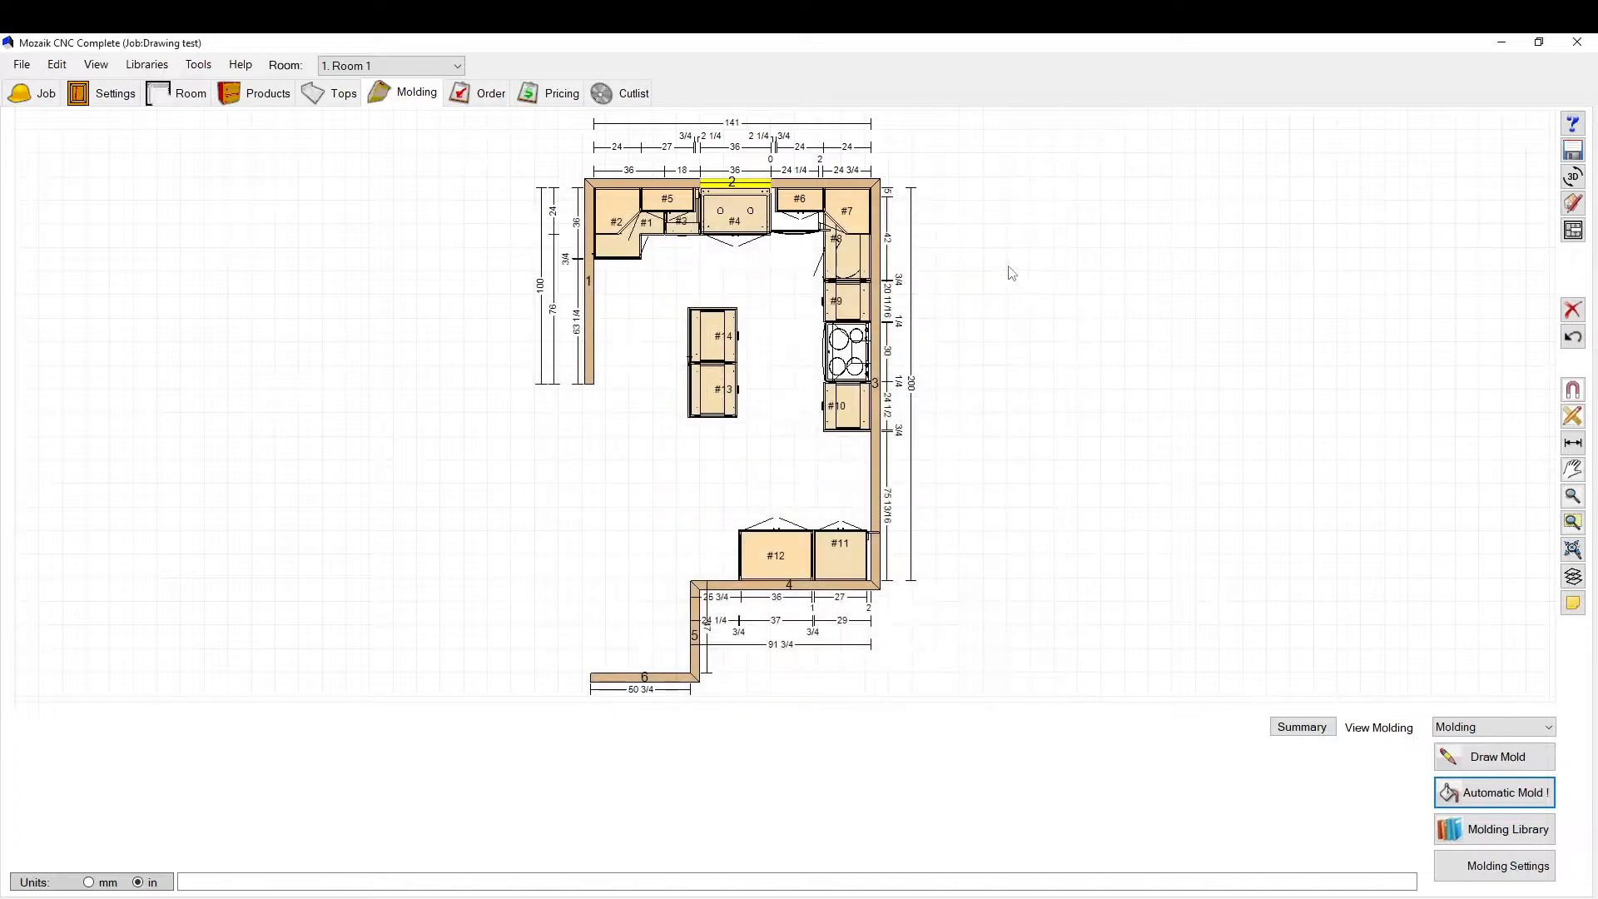
Step: Rerun automatic molding with the Cr420 crown, the Slab Without Light light rail and toe skins, leaving baseboards off
click(1495, 793)
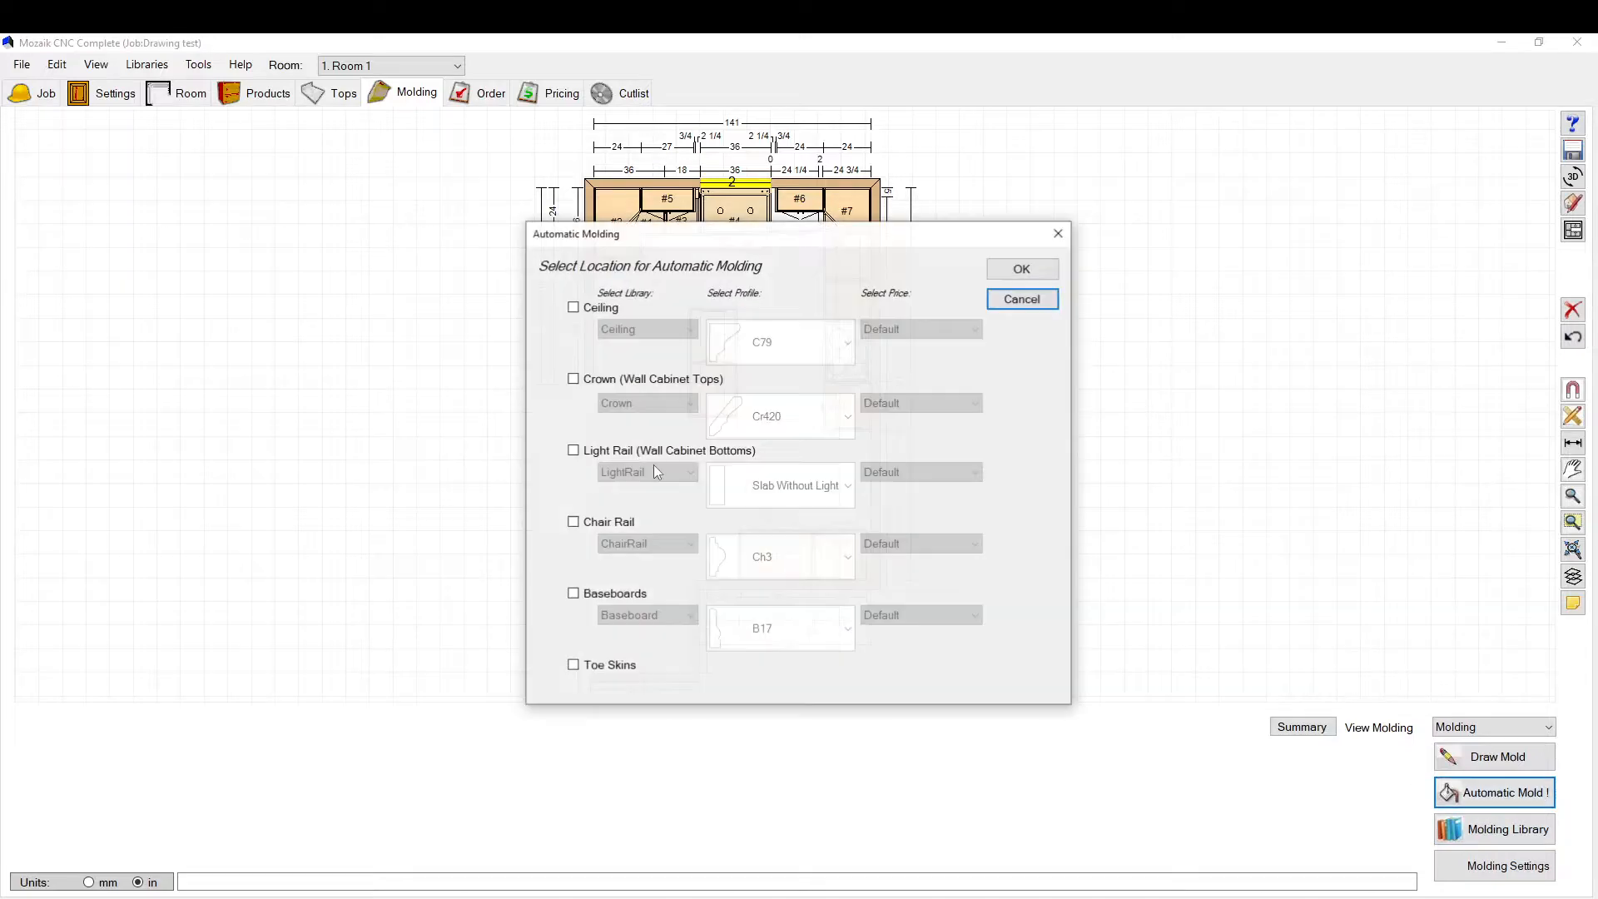
click(574, 378)
click(573, 450)
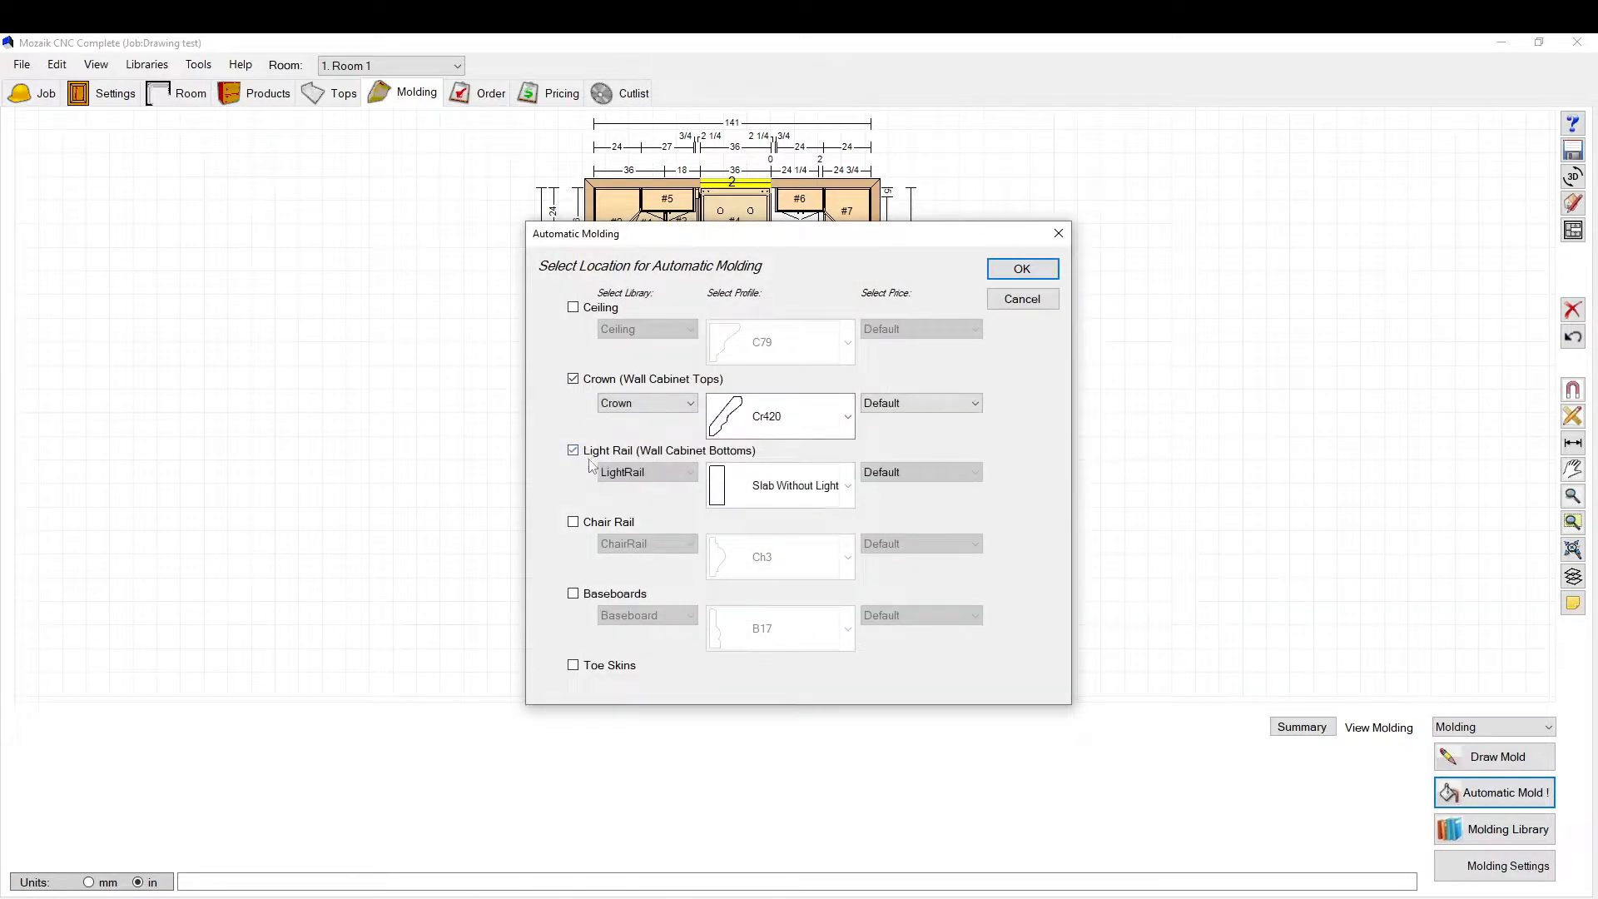
click(585, 594)
click(584, 594)
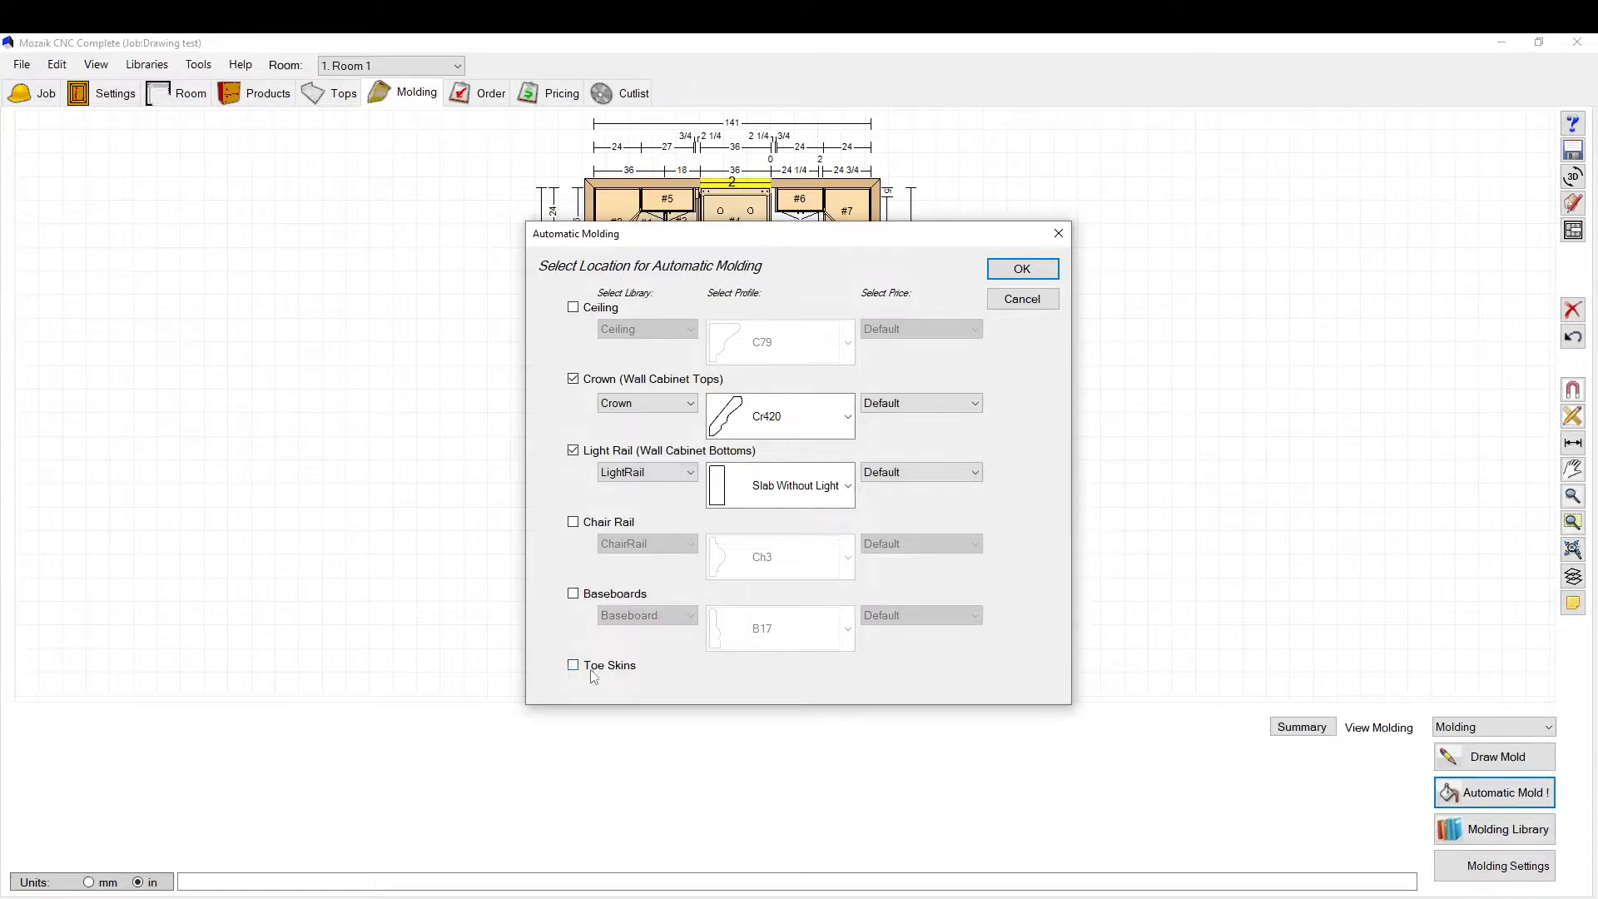
click(1019, 273)
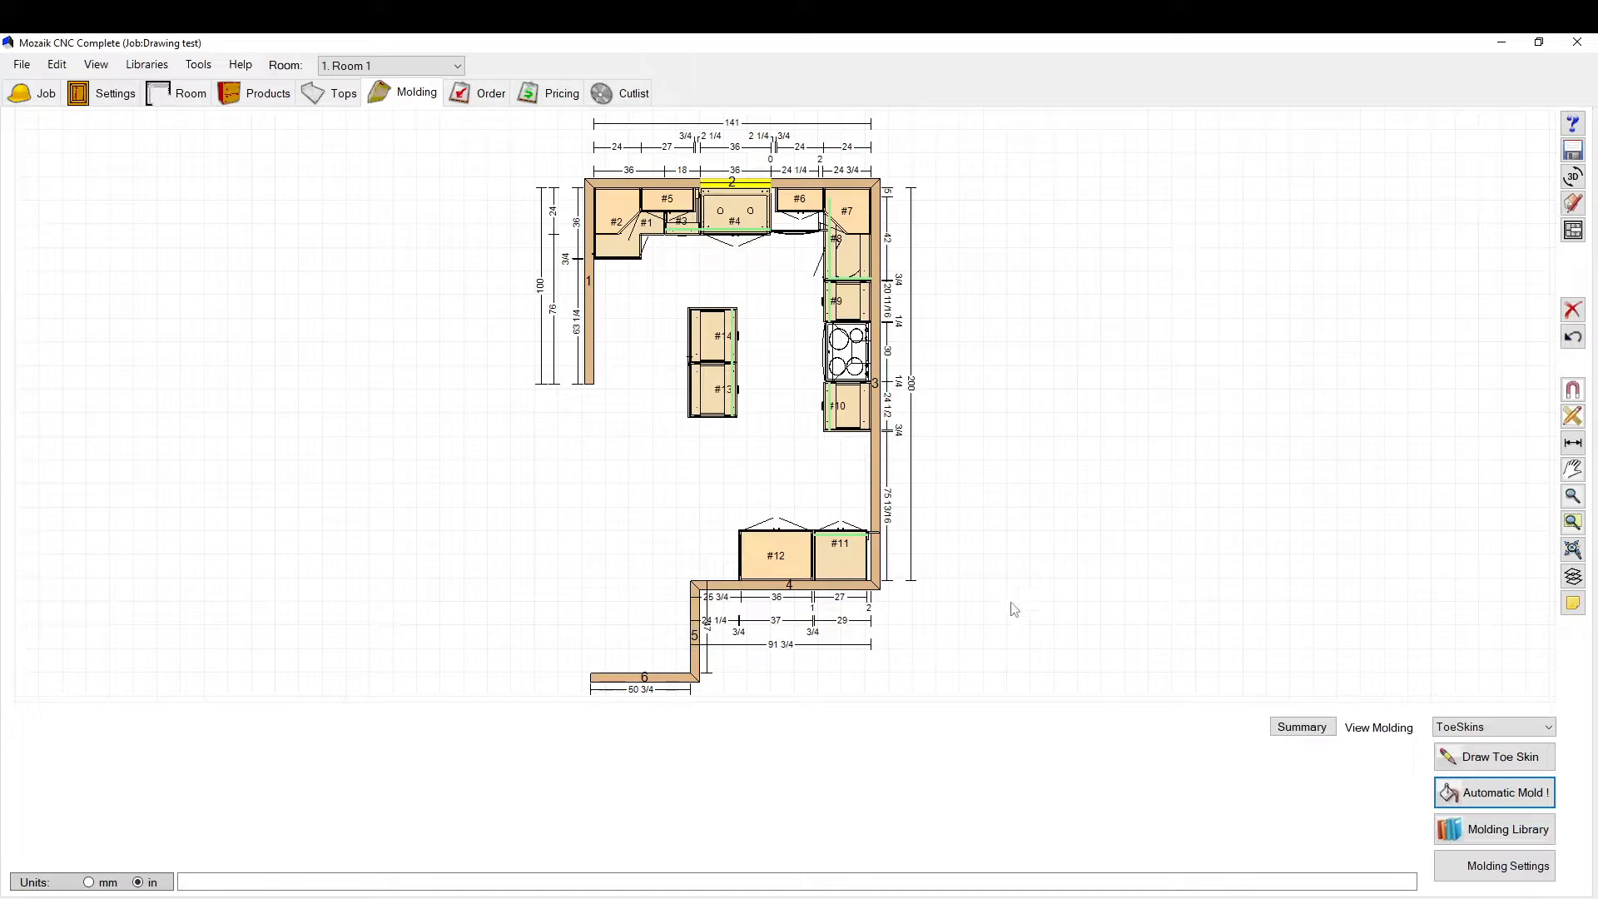
Step: Examine the countertops, island overhang and moldings from several angles in the 3D room view and close it
click(1573, 177)
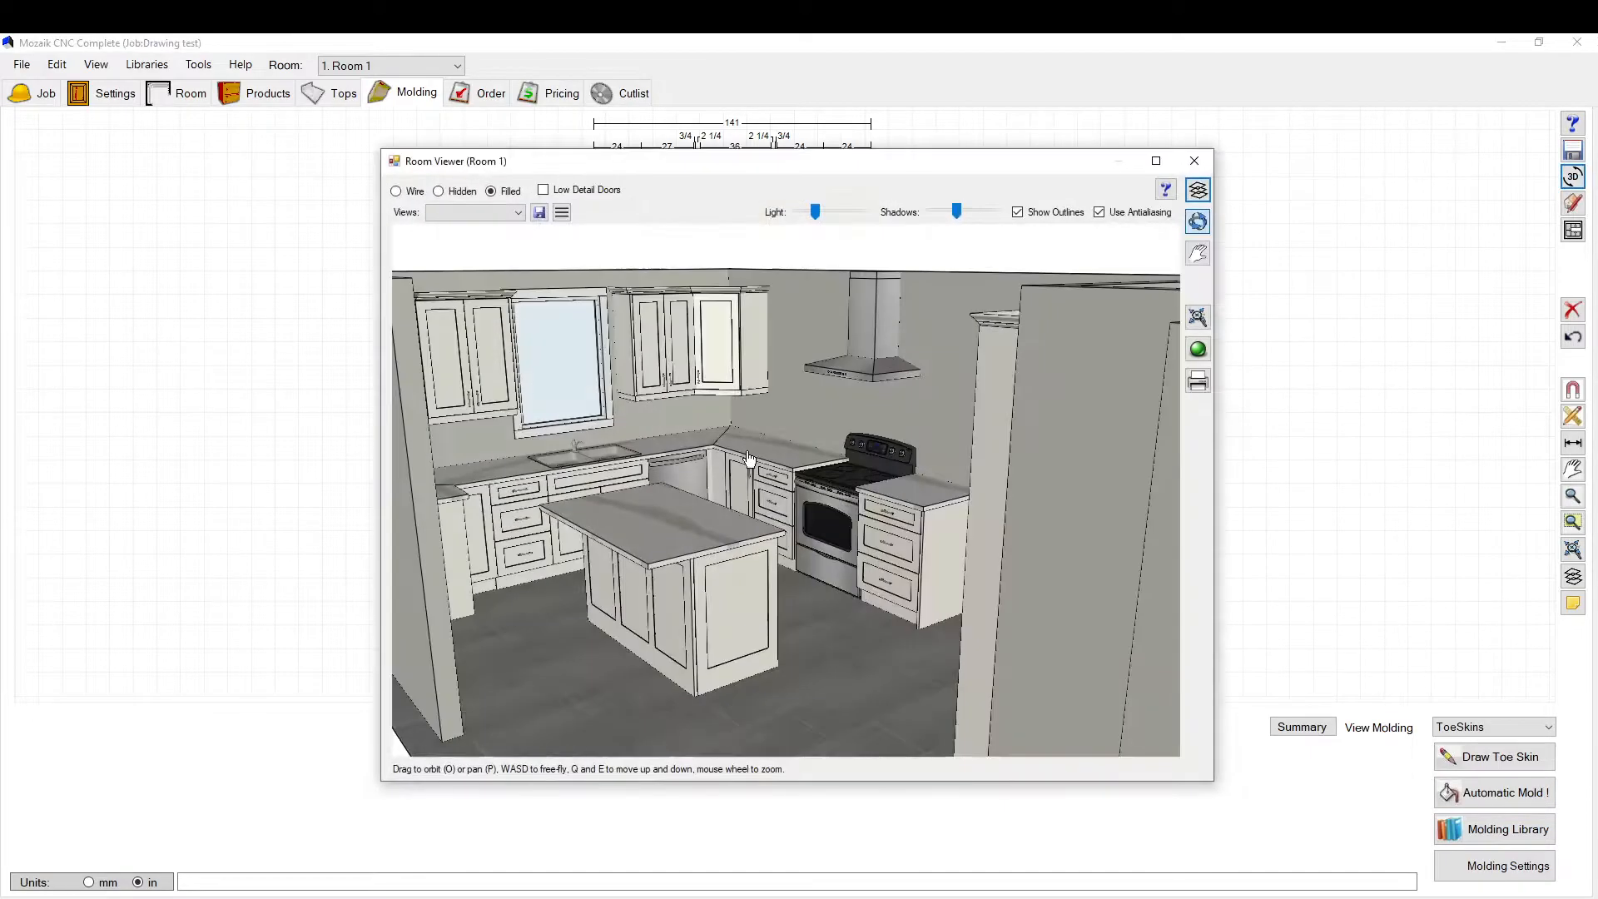
mouse_move(783, 463)
mouse_down()
mouse_move(753, 454)
mouse_move(760, 484)
mouse_move(727, 473)
mouse_move(777, 457)
mouse_move(848, 472)
mouse_move(786, 462)
mouse_up()
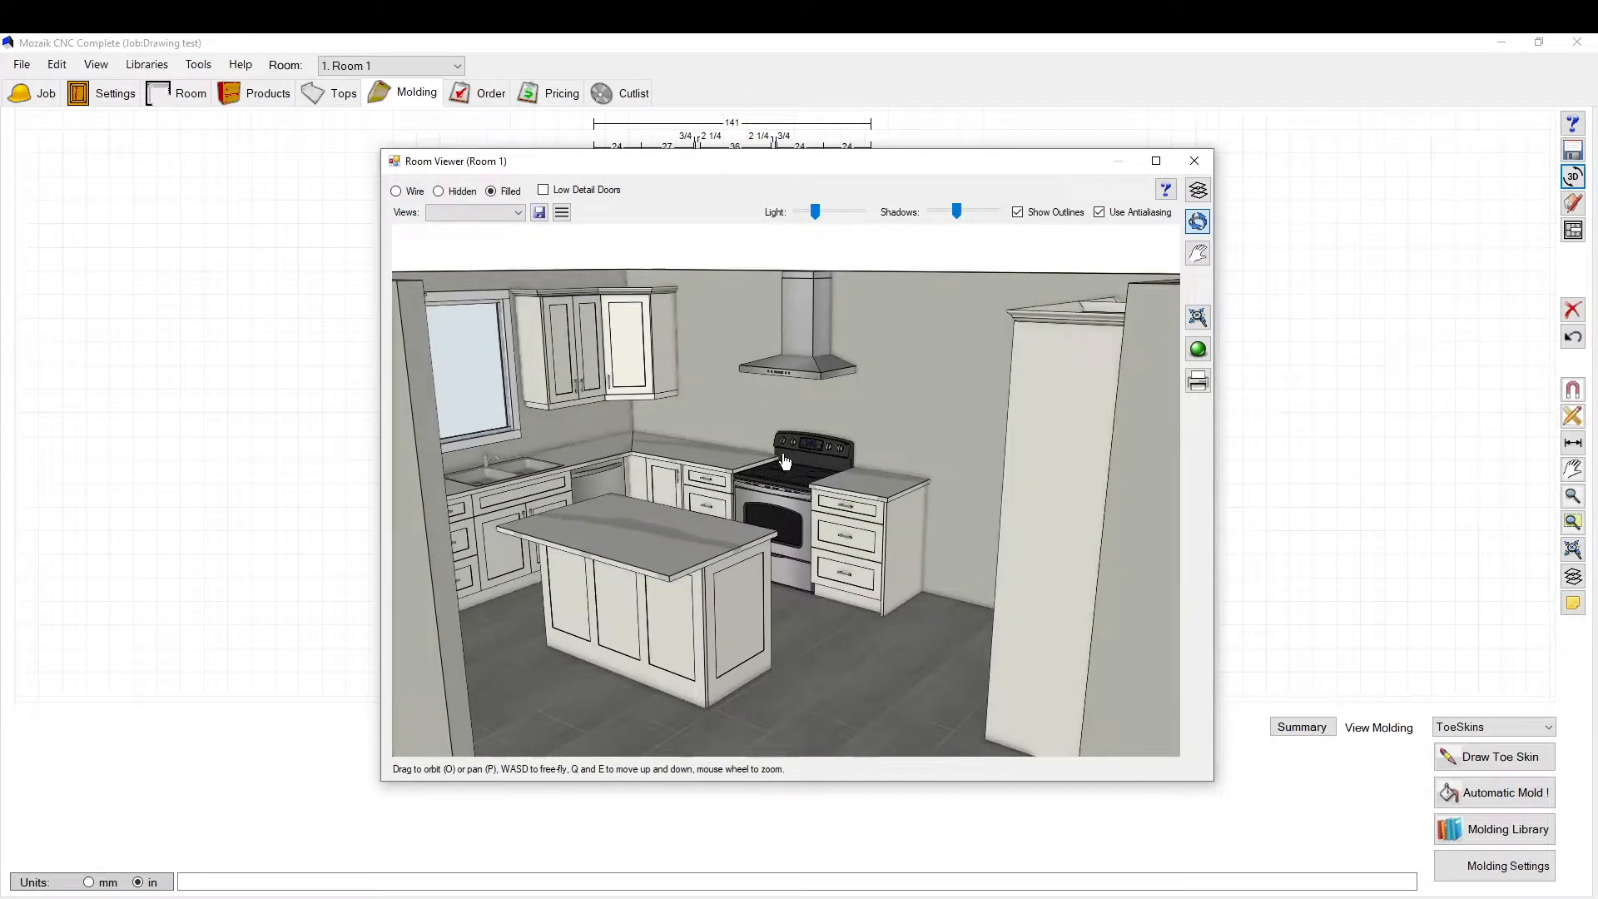
drag(1099, 286, 1004, 257)
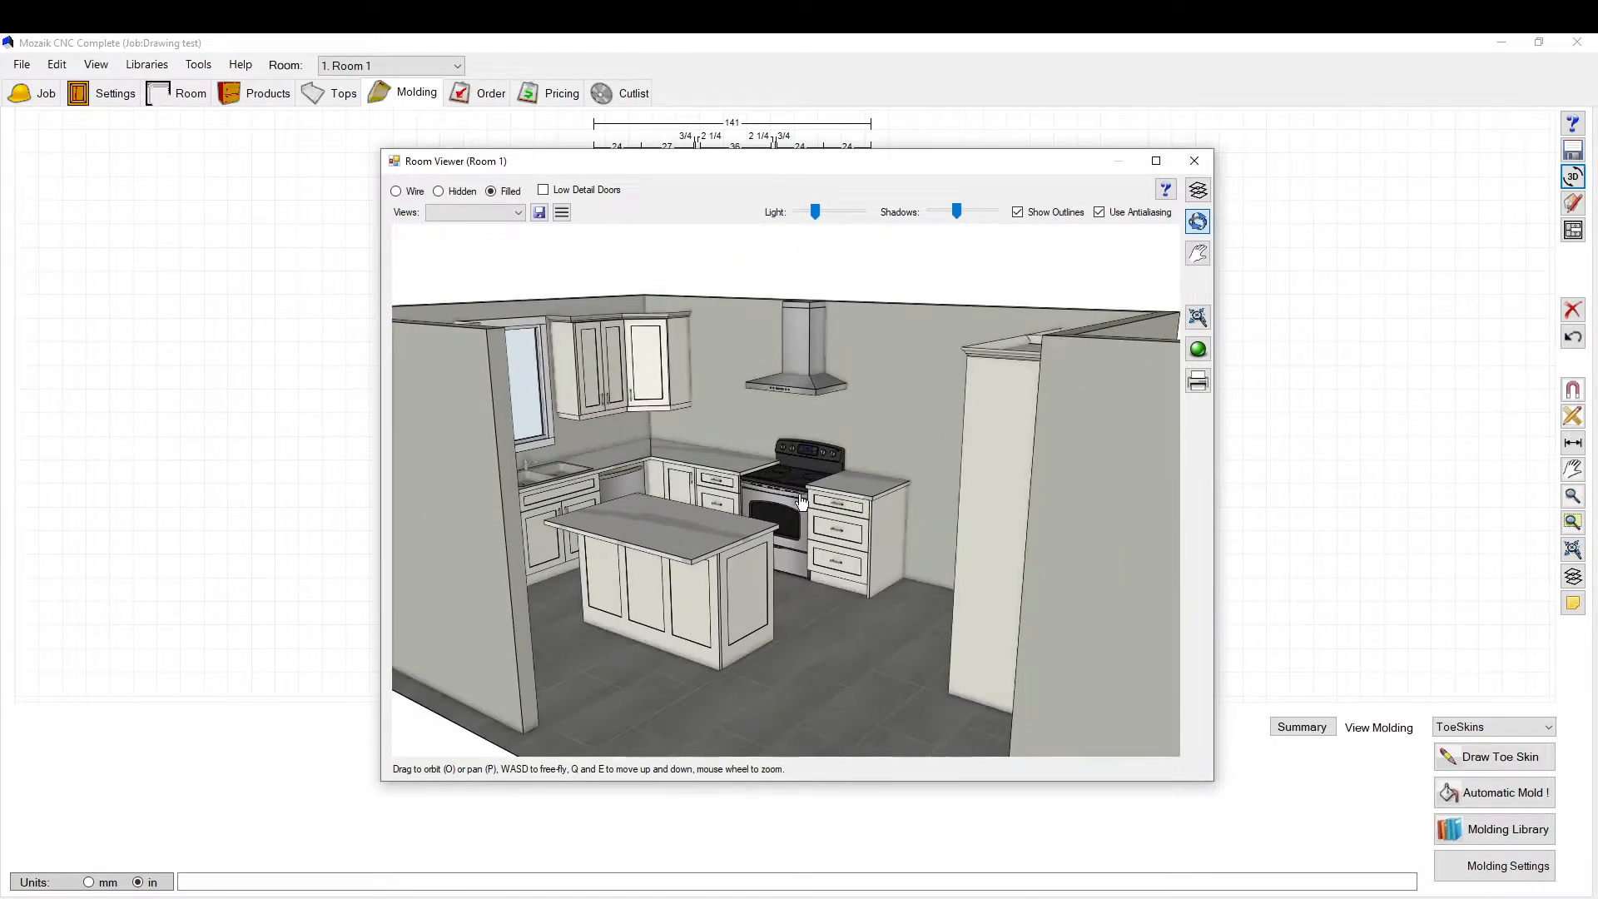
mouse_move(801, 502)
mouse_down()
mouse_move(699, 546)
mouse_move(785, 537)
mouse_move(799, 489)
mouse_up()
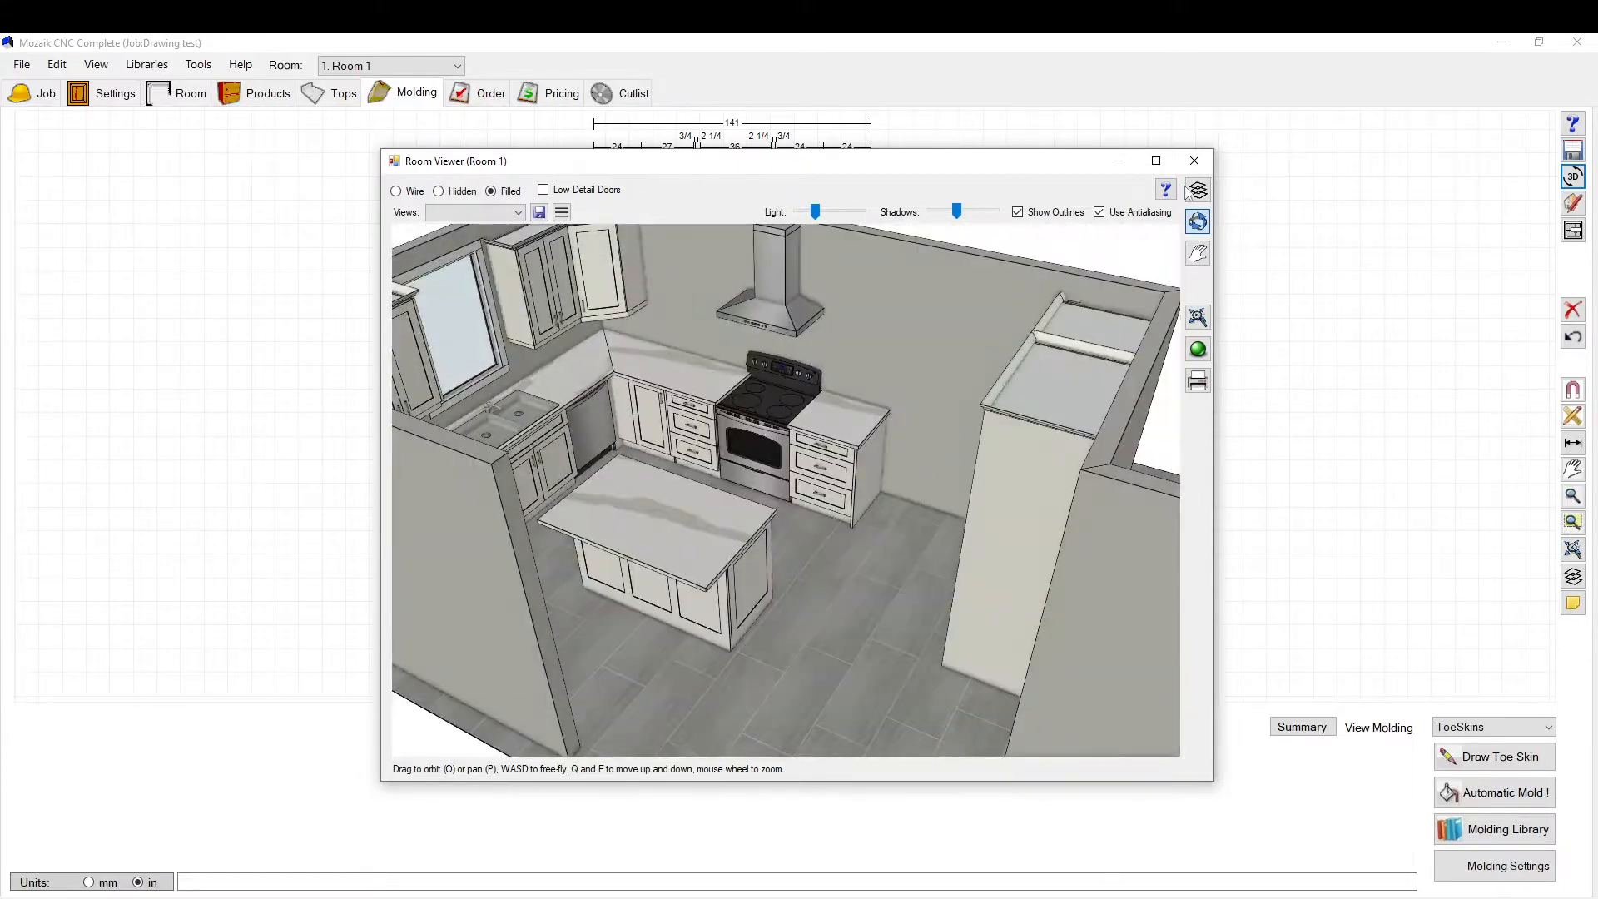
click(1196, 160)
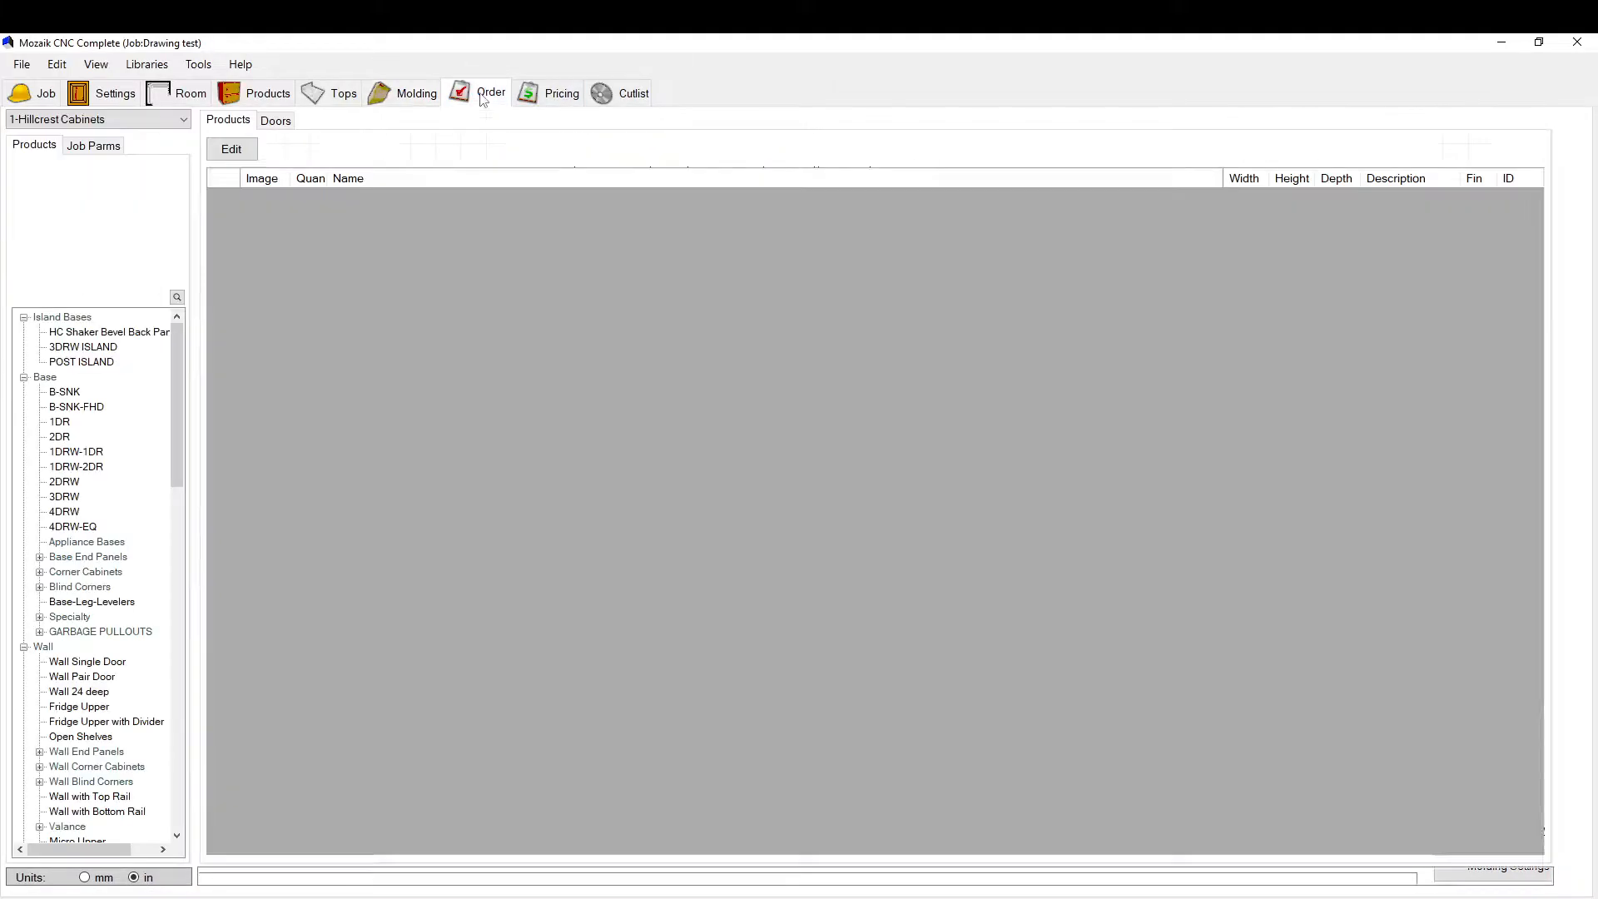
Step: Return to the cabinet product floor plan of Room 1
click(485, 95)
click(413, 93)
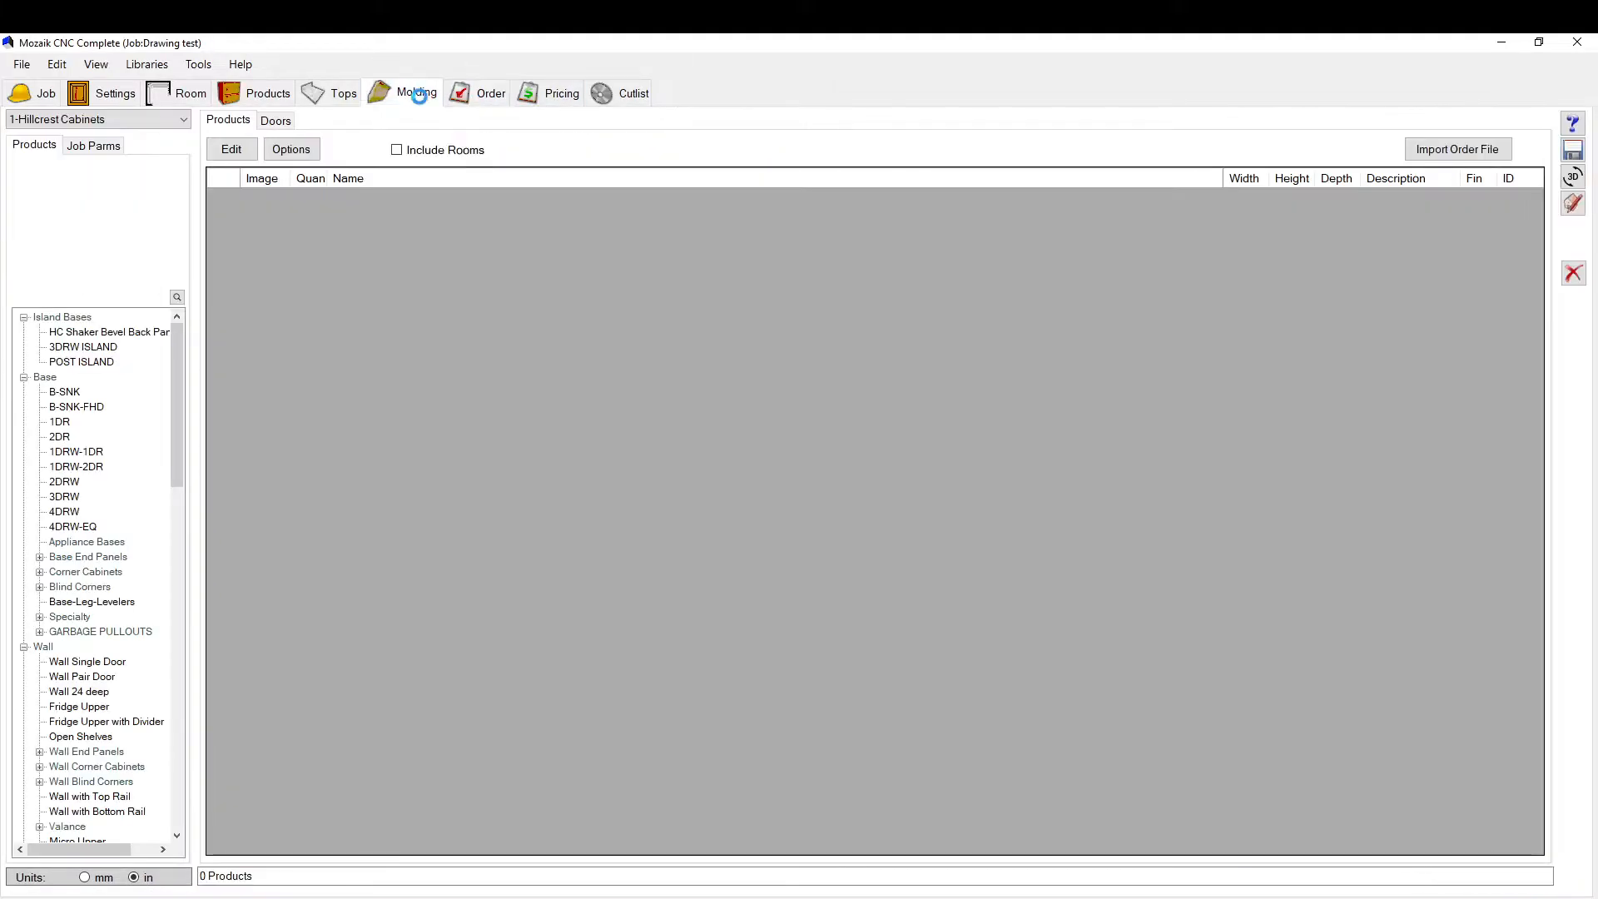
click(262, 95)
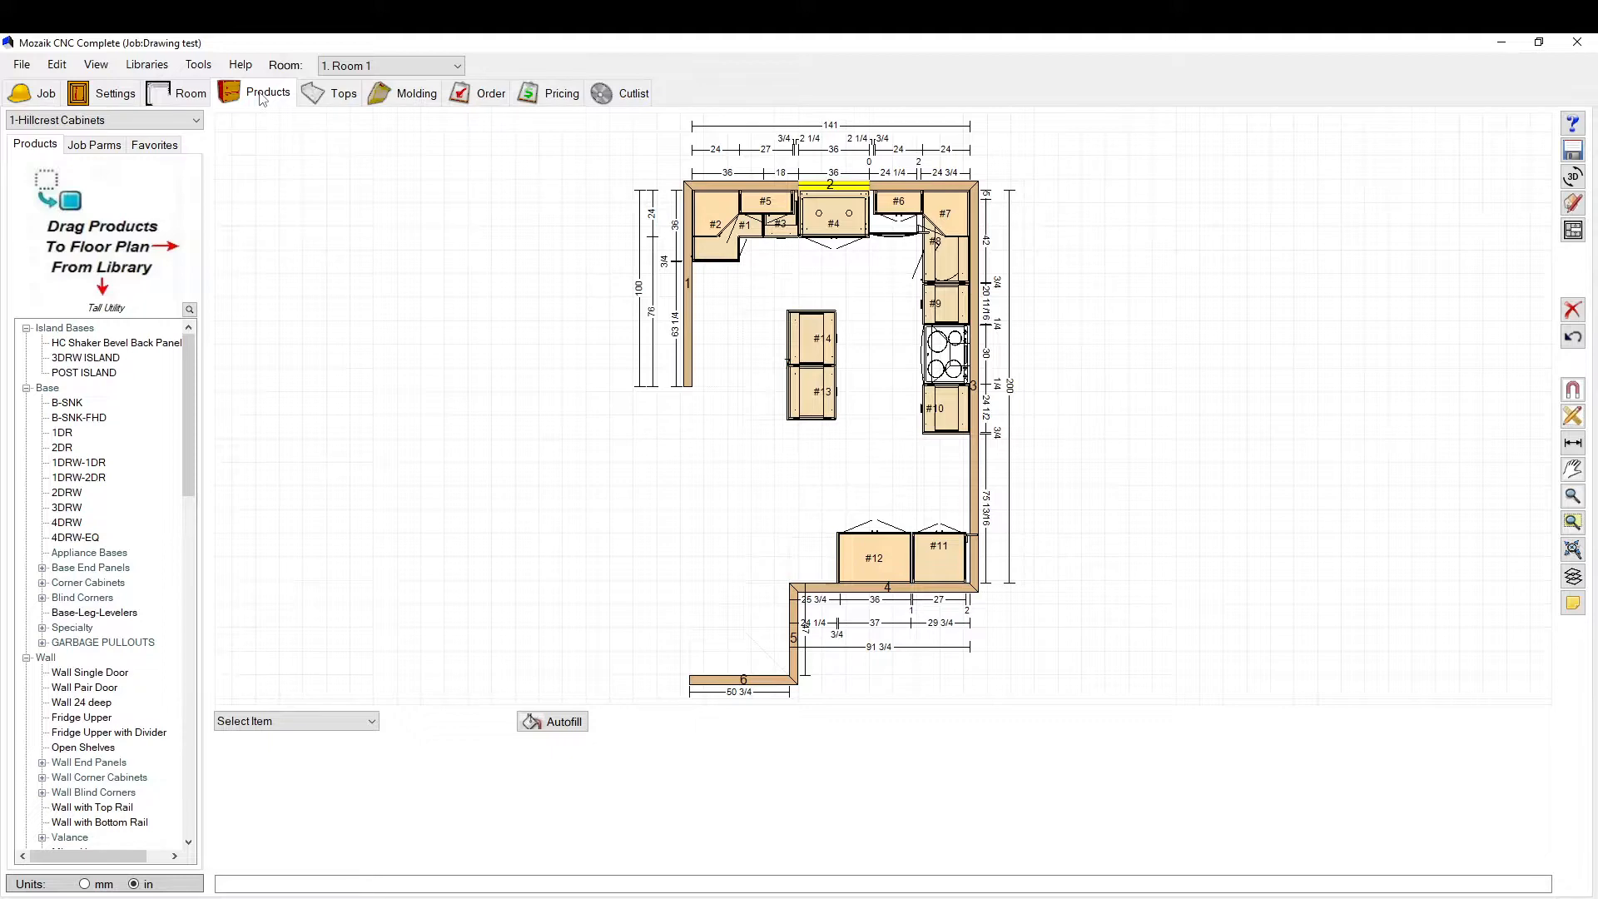
scroll(891, 267, up, 4)
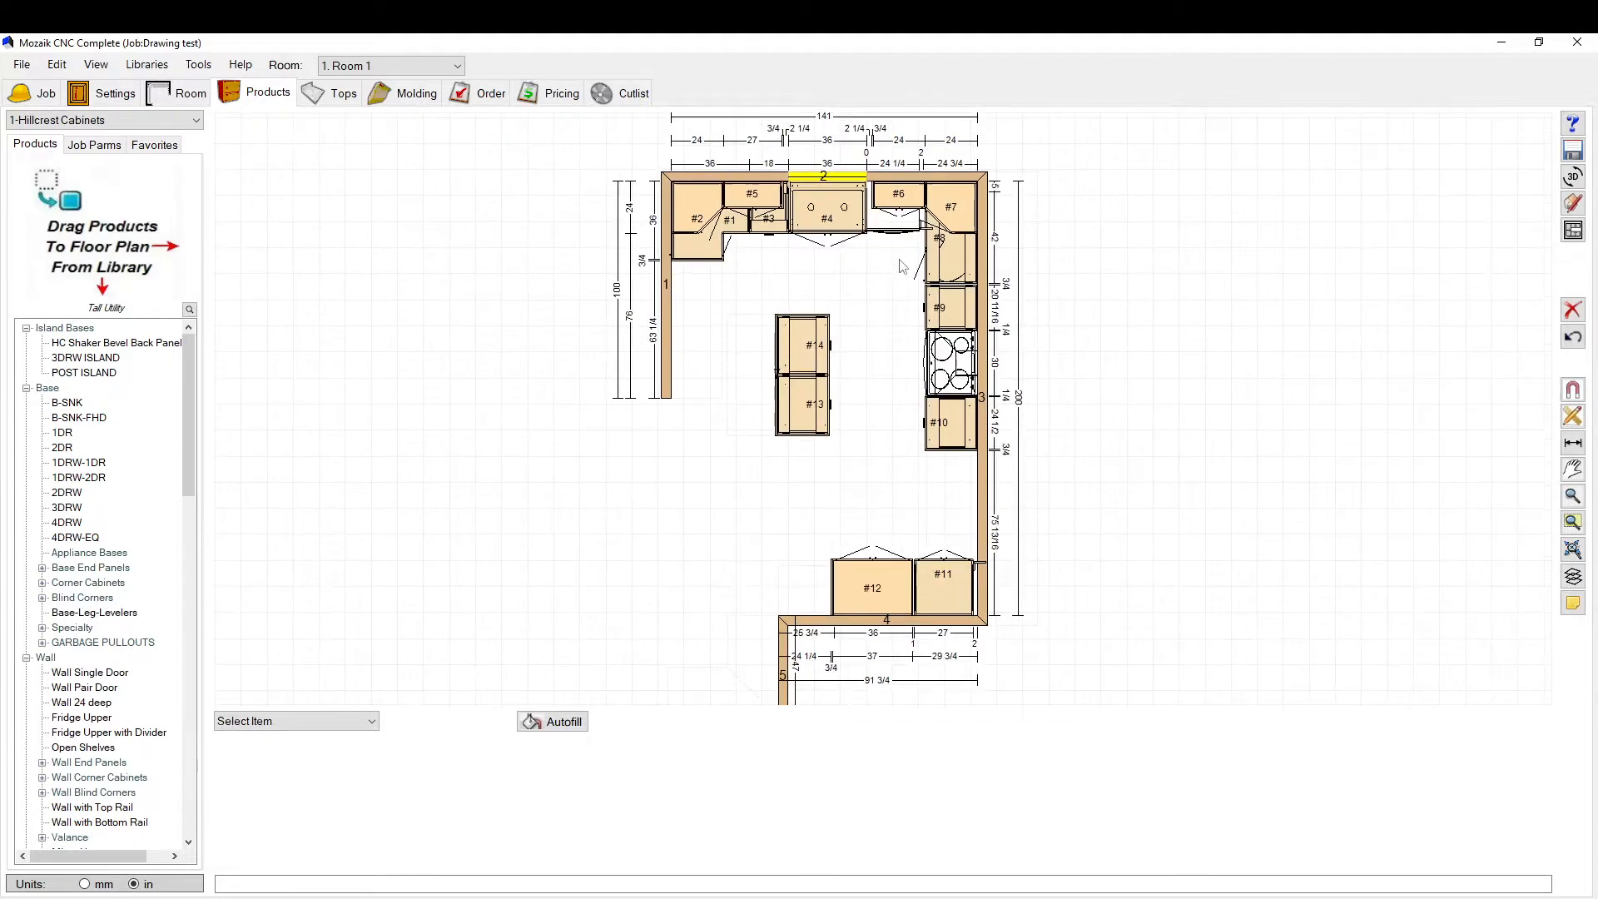